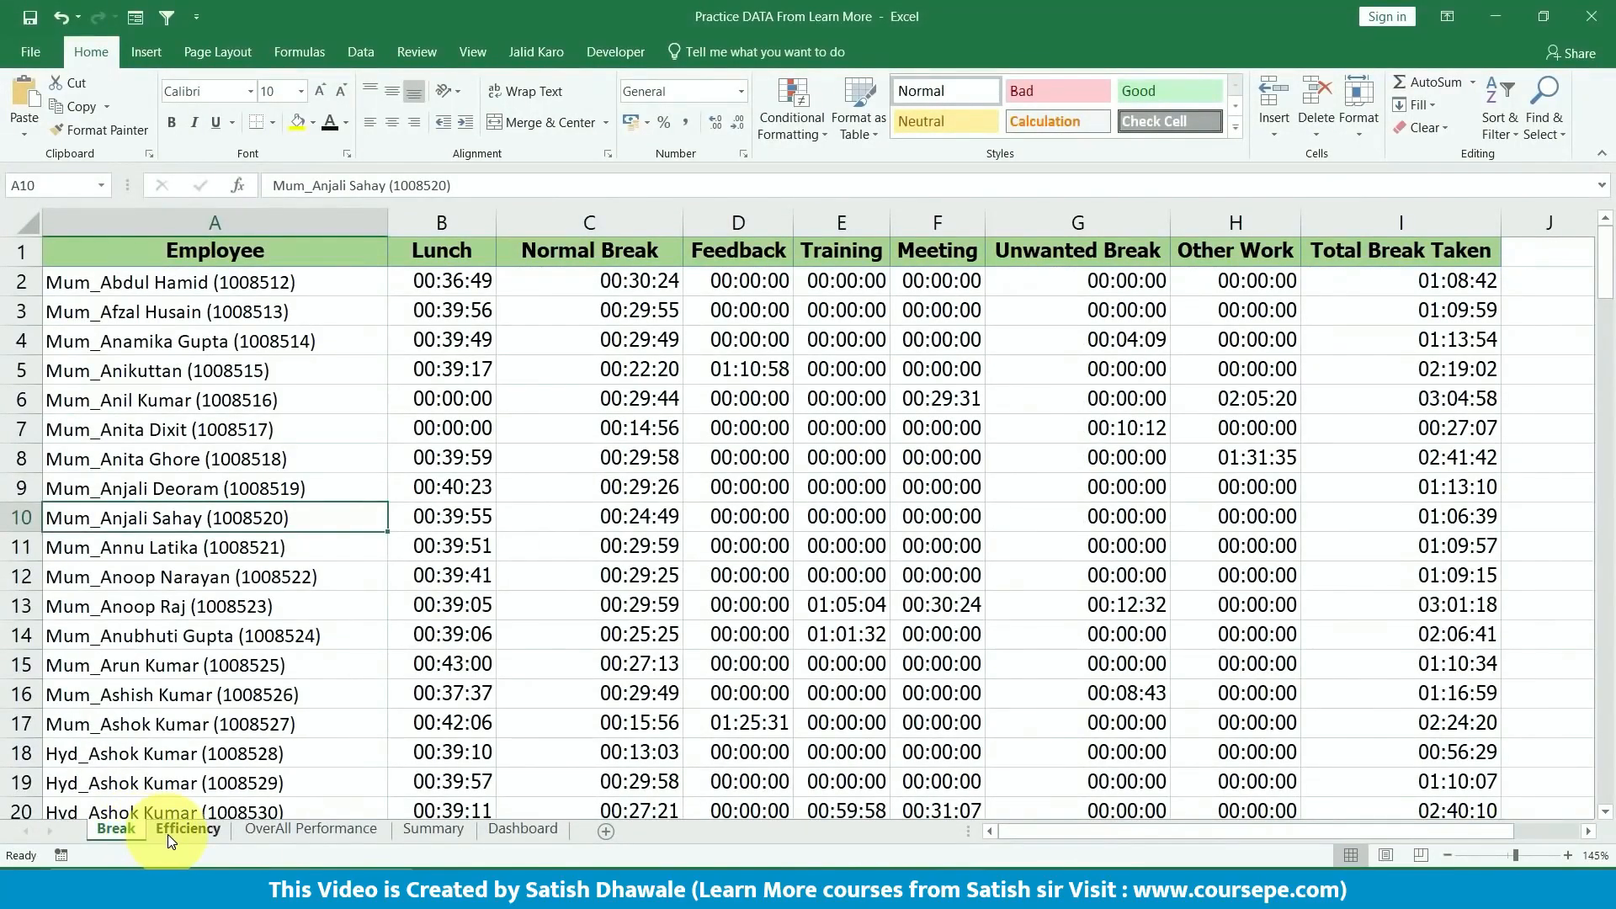
- Look through the Break, Efficiency, OverAll Performance, Summary and Dashboard sheets to see how the workbook is organised
{"action": "left_click", "coordinate": [182, 828]}
{"action": "left_click", "coordinate": [265, 832]}
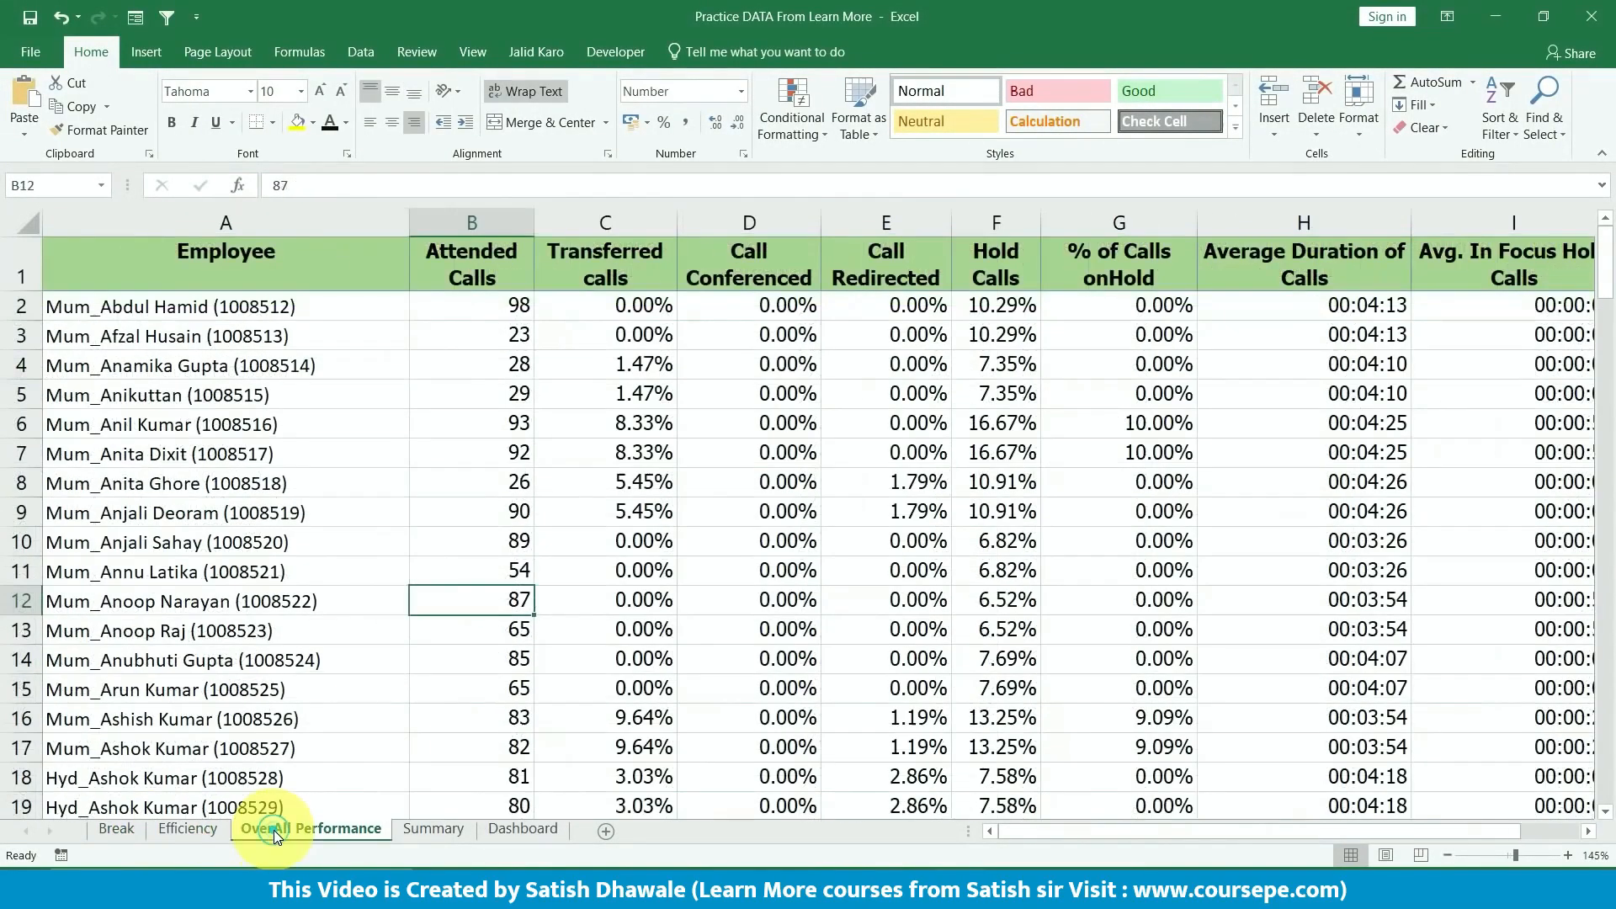
{"action": "left_click", "coordinate": [131, 828]}
{"action": "left_click", "coordinate": [185, 828]}
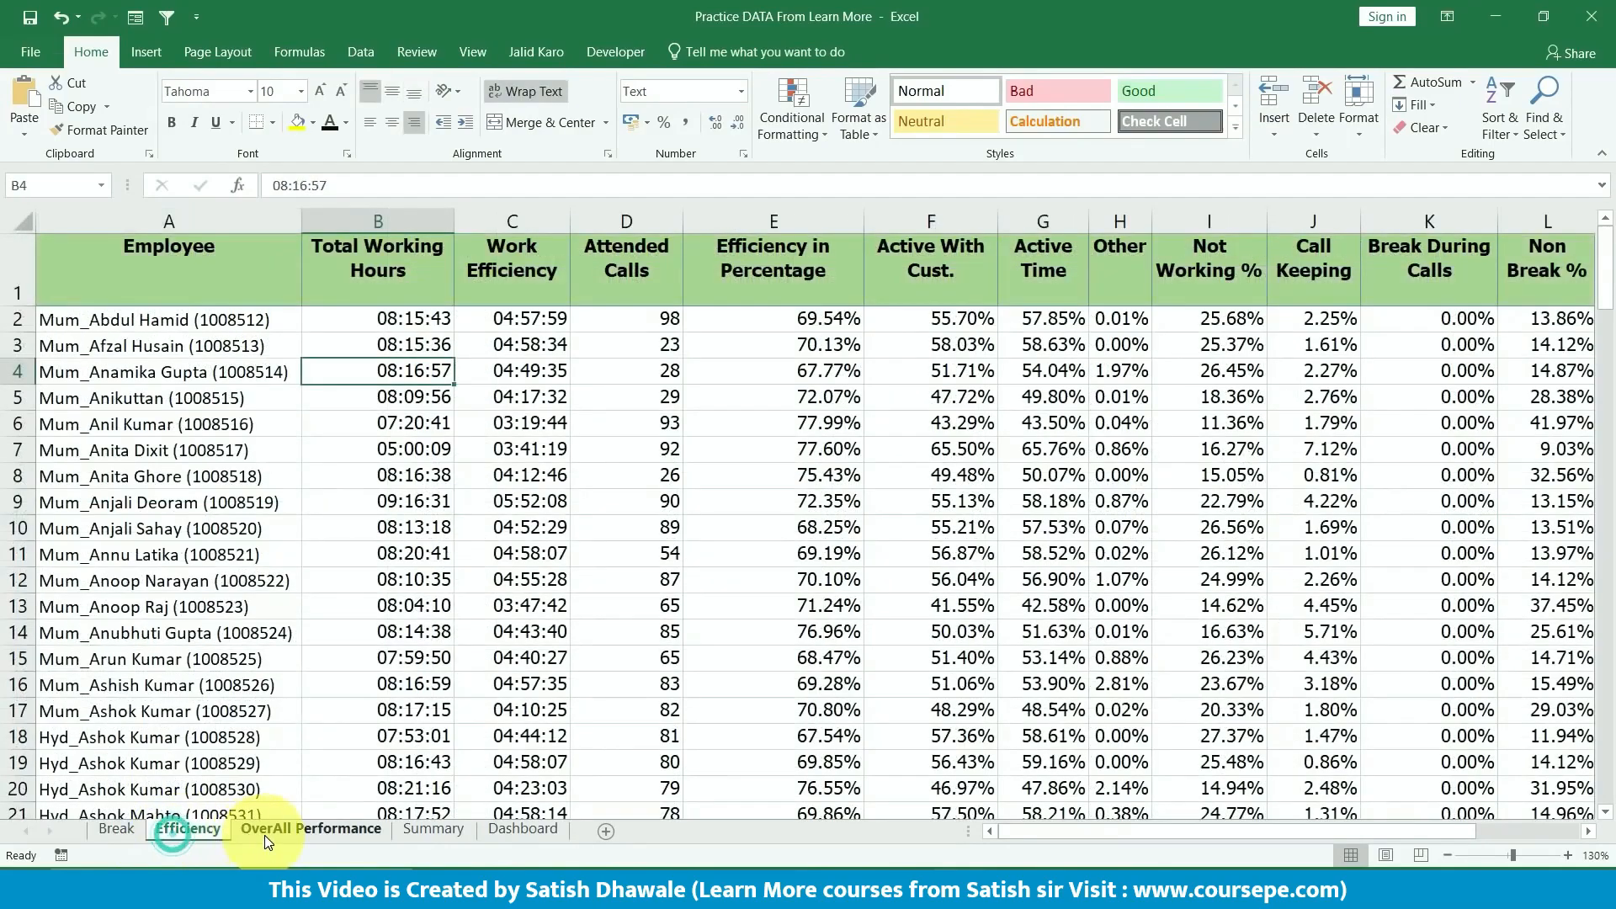
{"action": "left_click", "coordinate": [265, 831]}
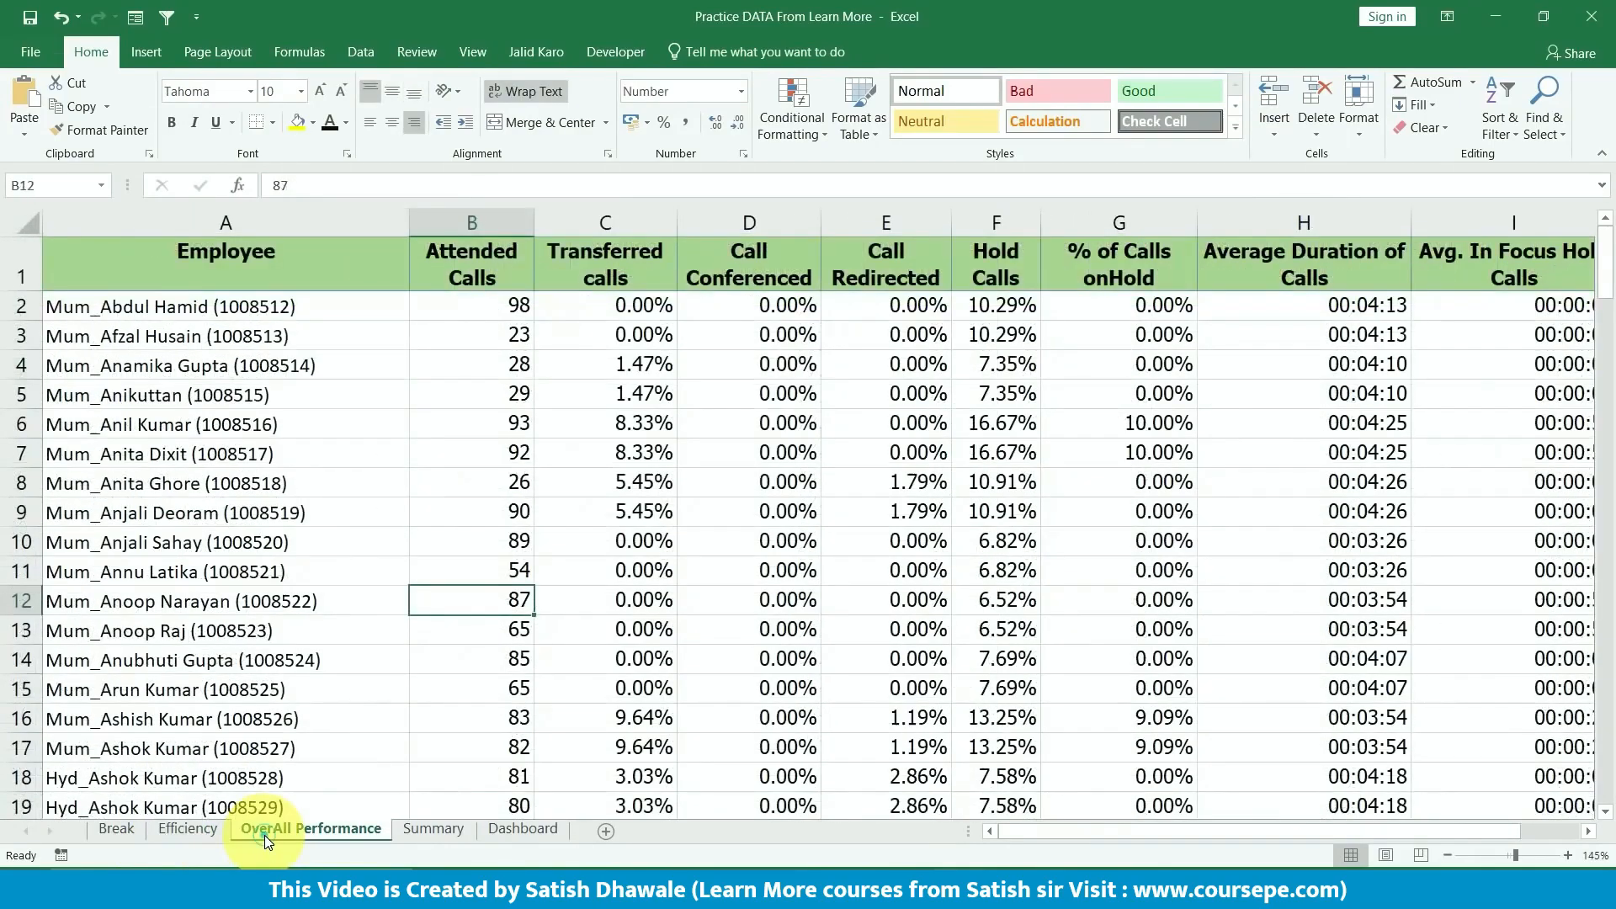
{"action": "left_click", "coordinate": [422, 832]}
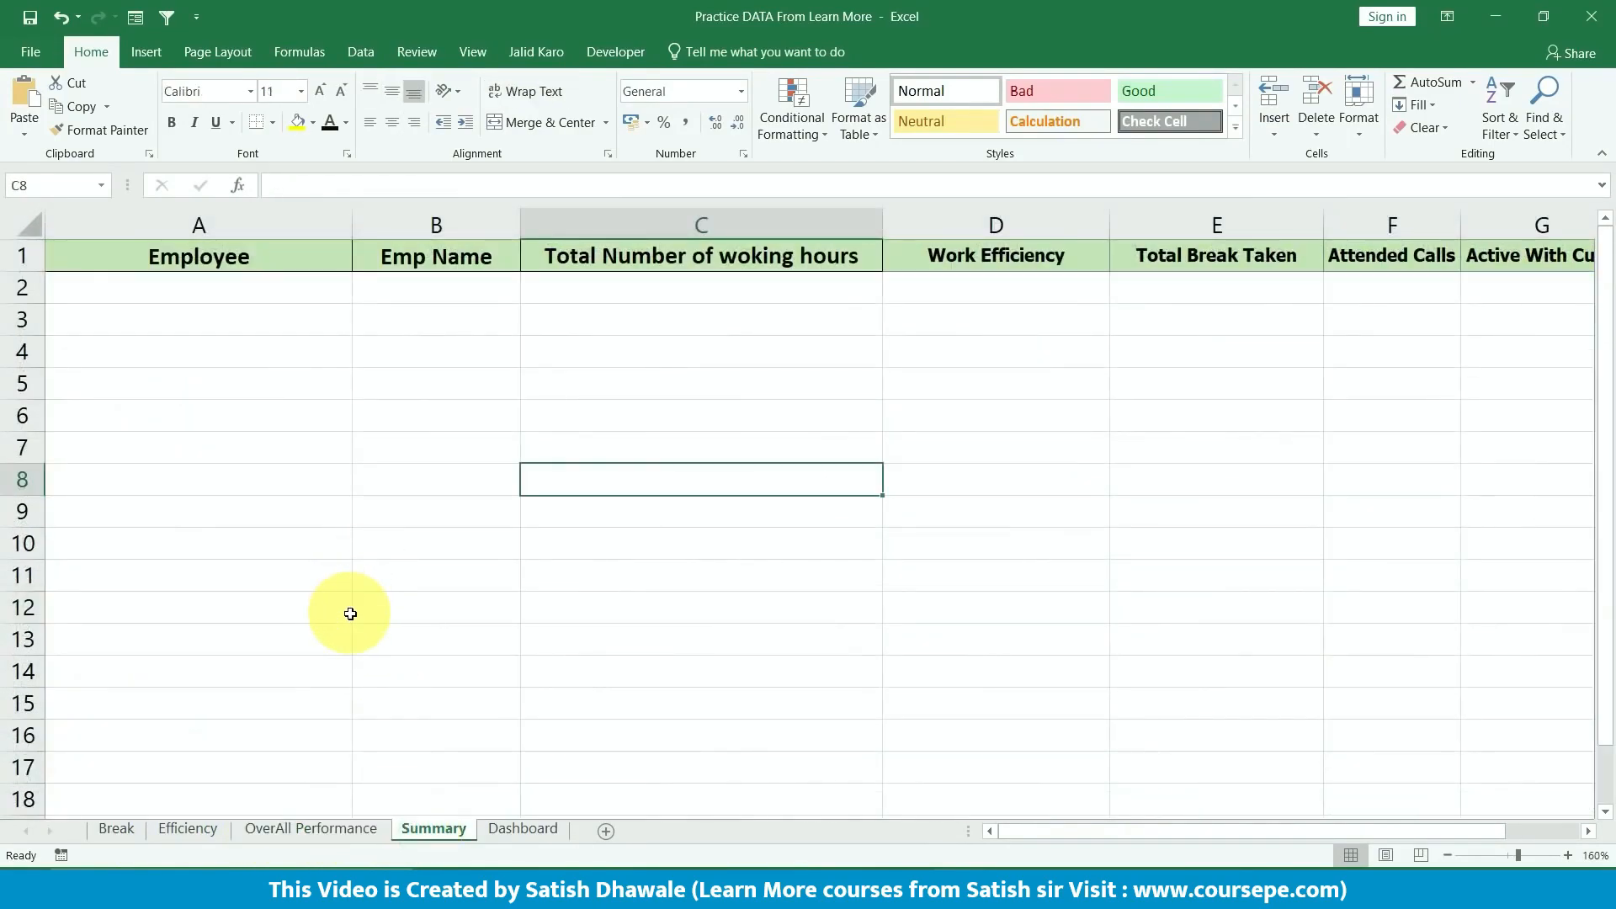
{"action": "left_click", "coordinate": [511, 828]}
{"action": "scroll", "coordinate": [253, 523], "scroll_direction": "up", "scroll_amount": 4, "text": "ctrl"}
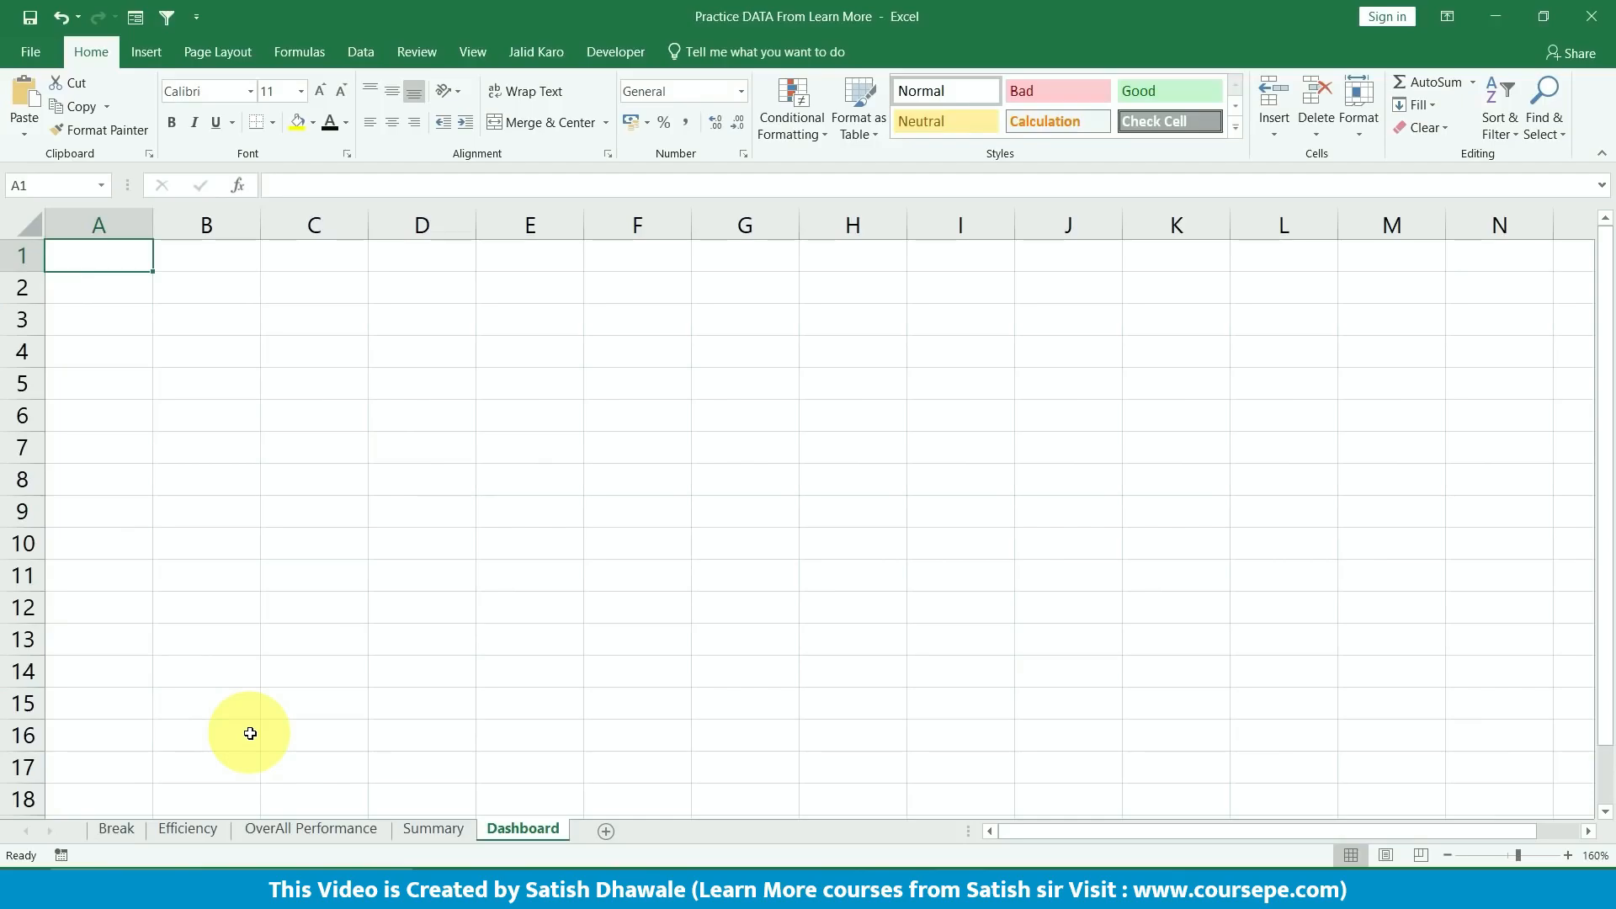
- Review the Employee column of the Break sheet, checking the city prefixes Mum, Hyd and Del down the list
{"action": "left_click", "coordinate": [118, 830]}
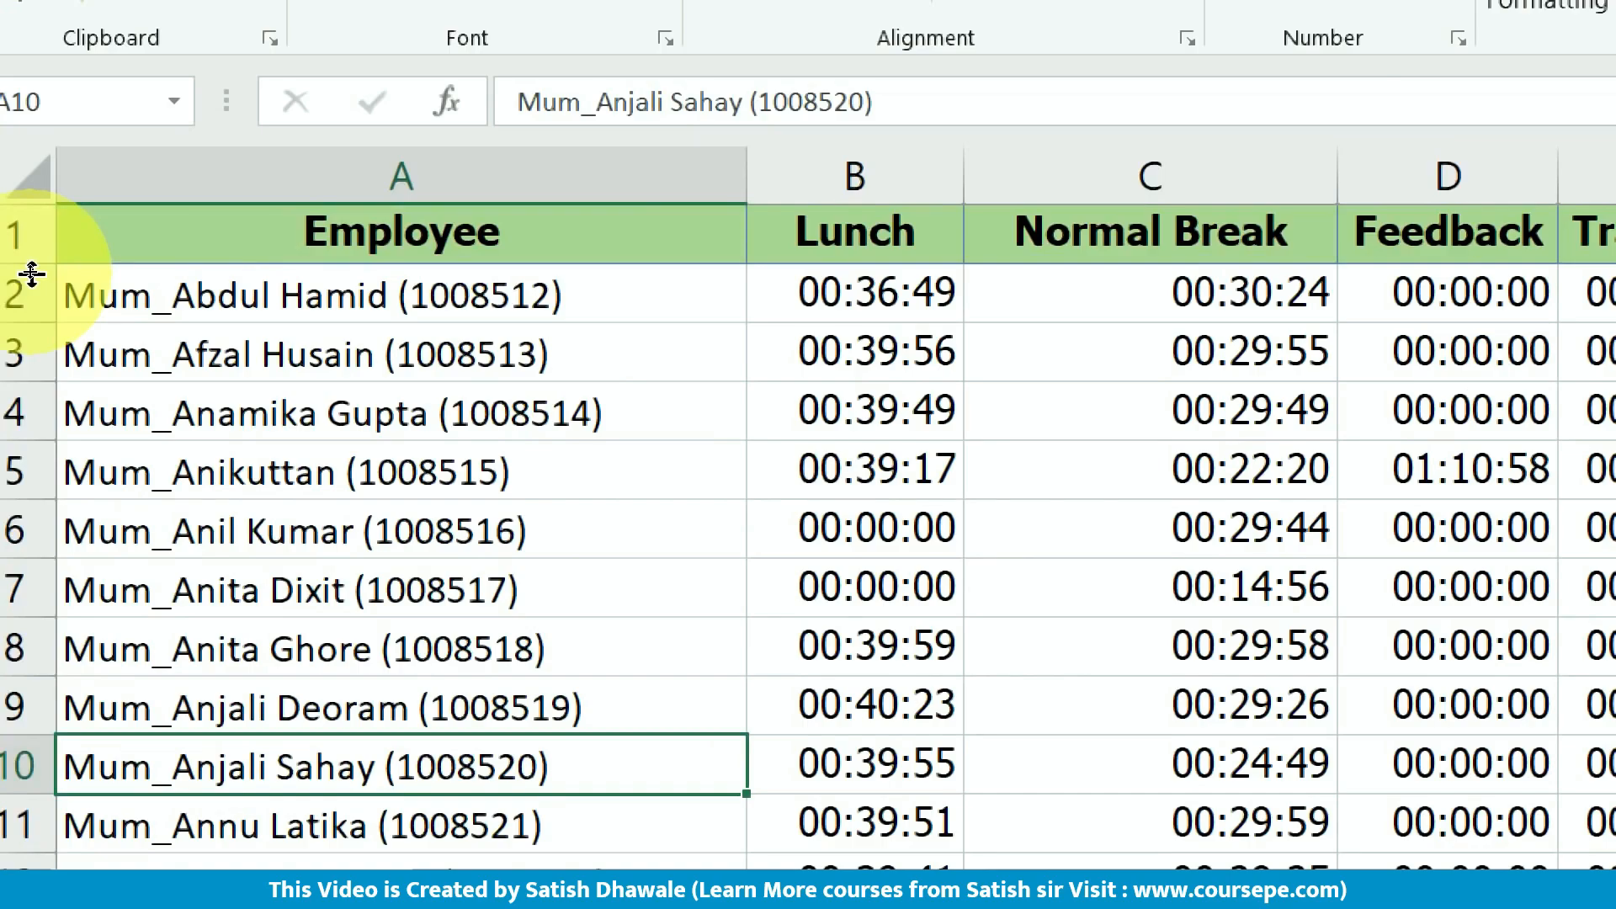
{"action": "left_click", "coordinate": [316, 352]}
{"action": "left_click", "coordinate": [267, 308]}
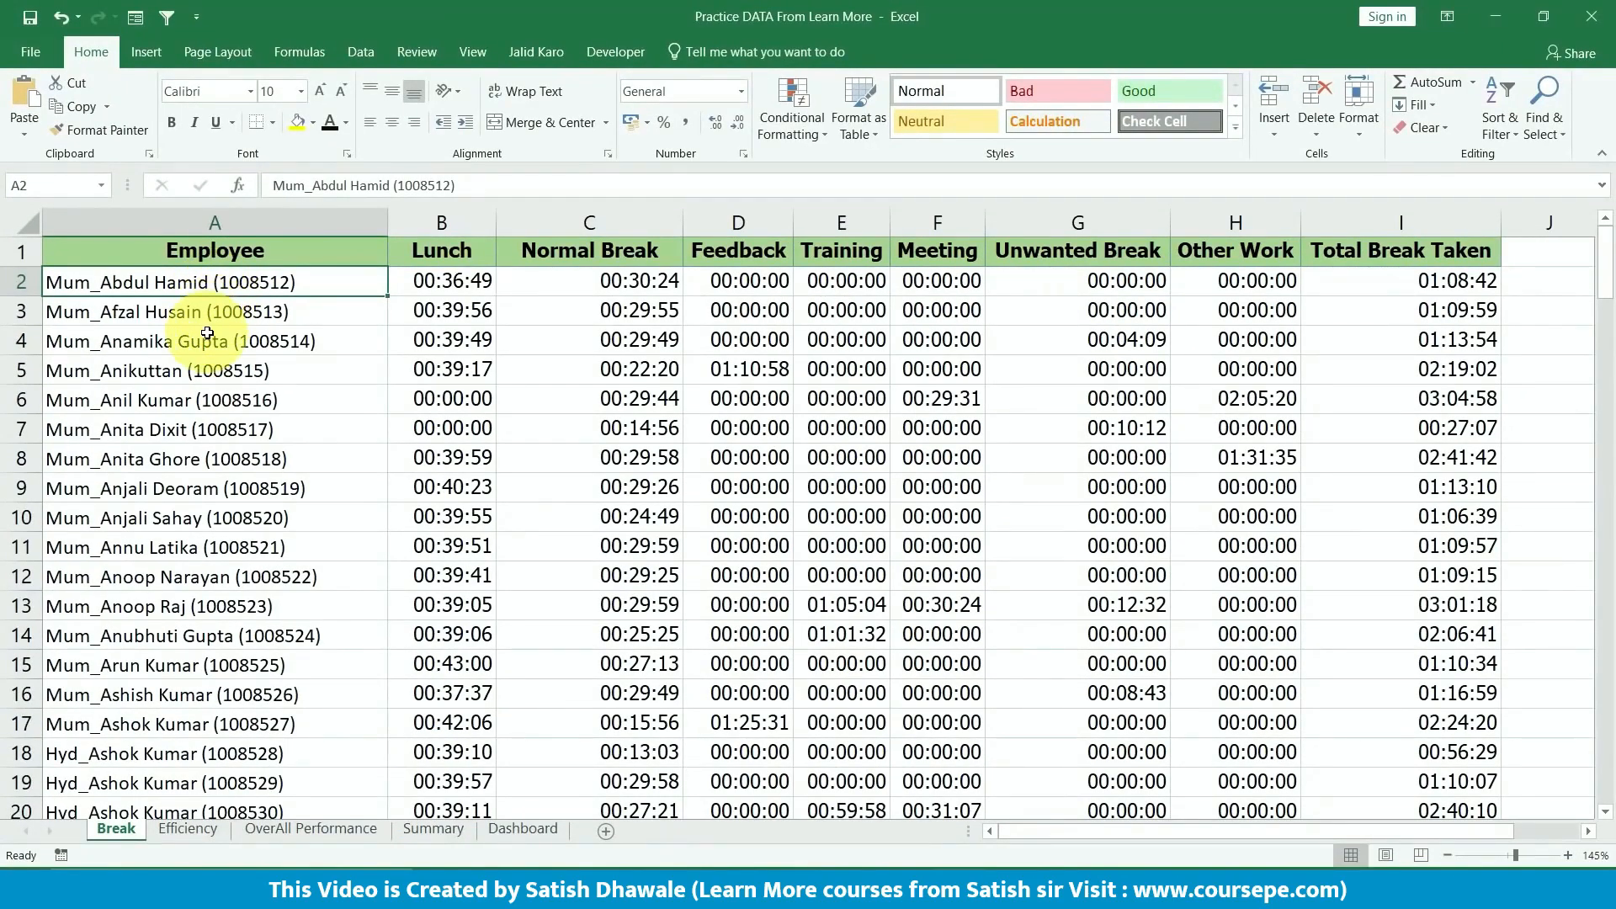
{"action": "scroll", "coordinate": [202, 354], "scroll_direction": "down", "scroll_amount": 6}
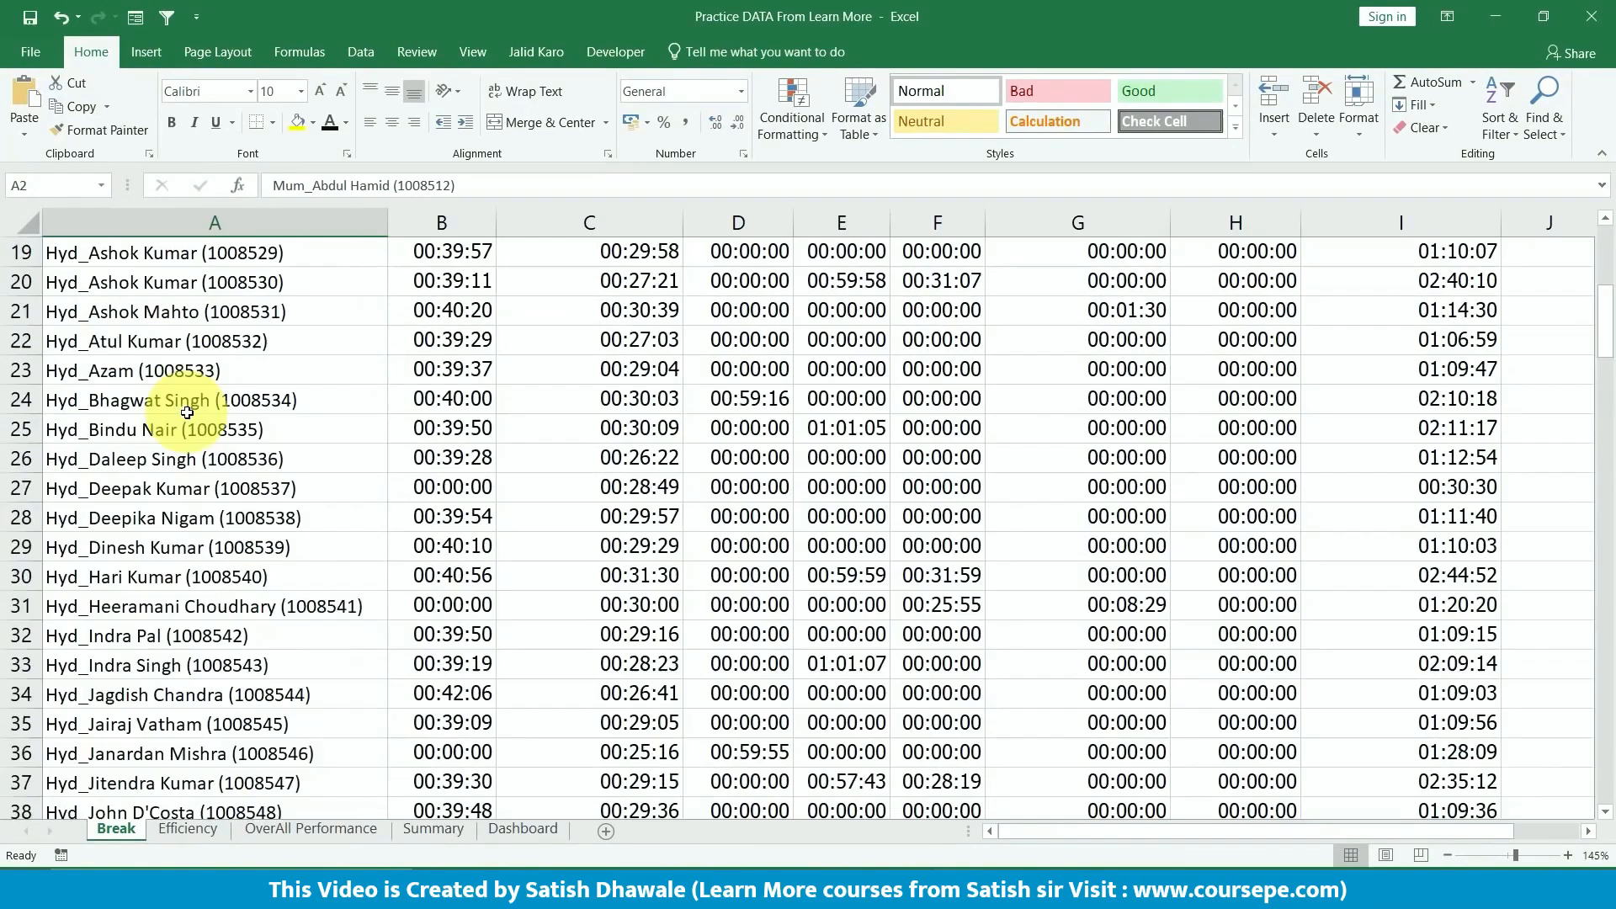
{"action": "scroll", "coordinate": [187, 412], "scroll_direction": "down", "scroll_amount": 1}
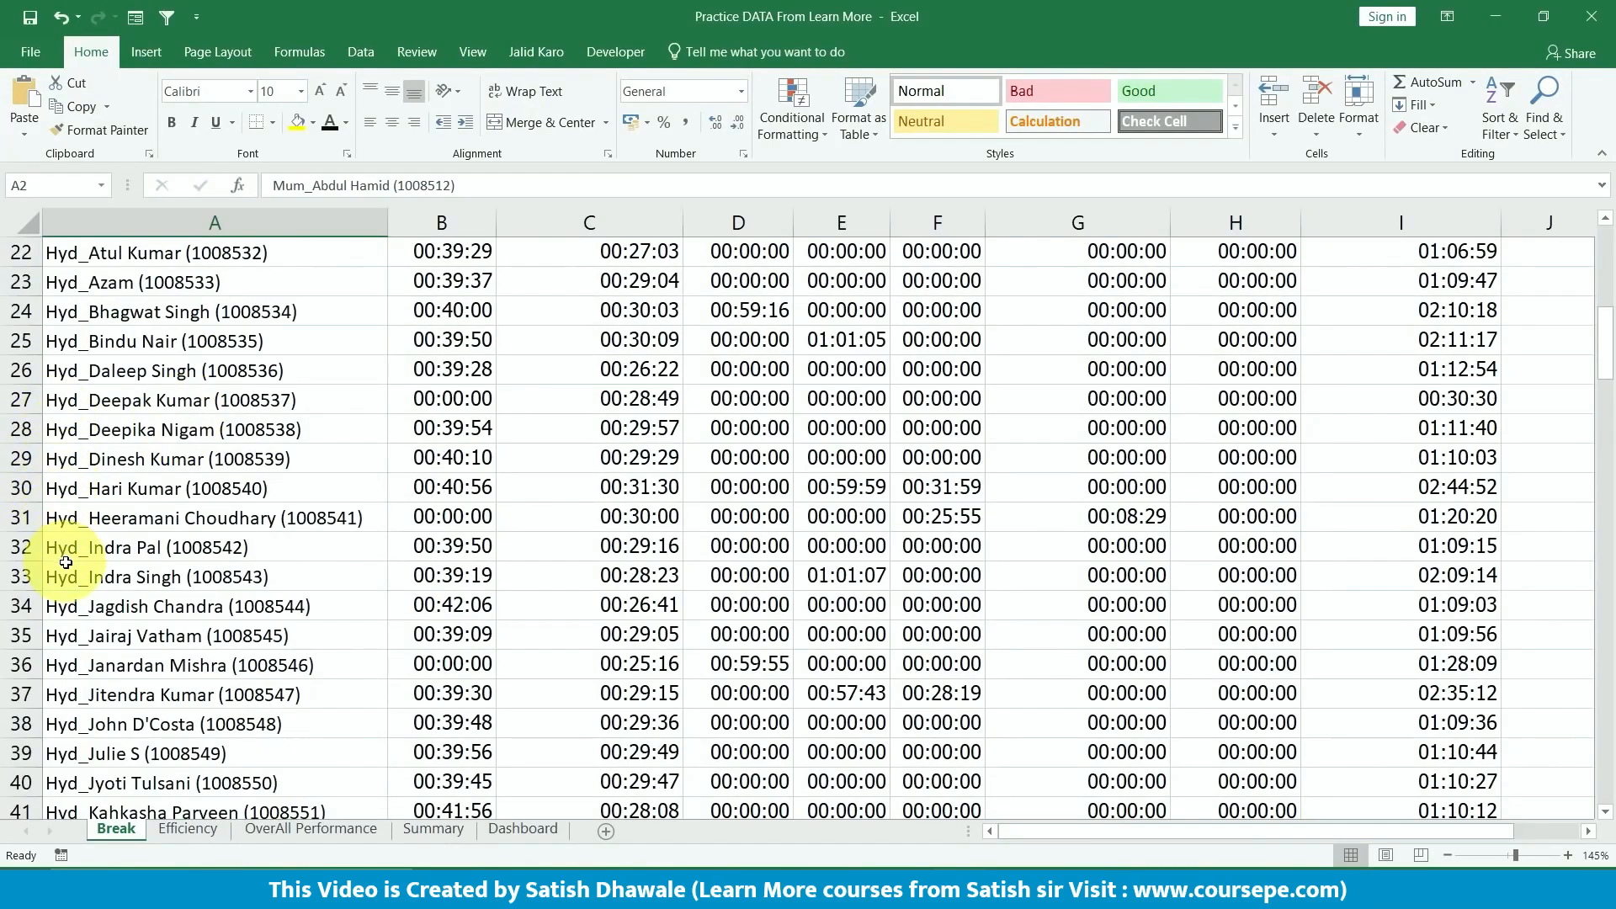
{"action": "scroll", "coordinate": [65, 562], "scroll_direction": "down", "scroll_amount": 3}
{"action": "scroll", "coordinate": [67, 589], "scroll_direction": "down", "scroll_amount": 7}
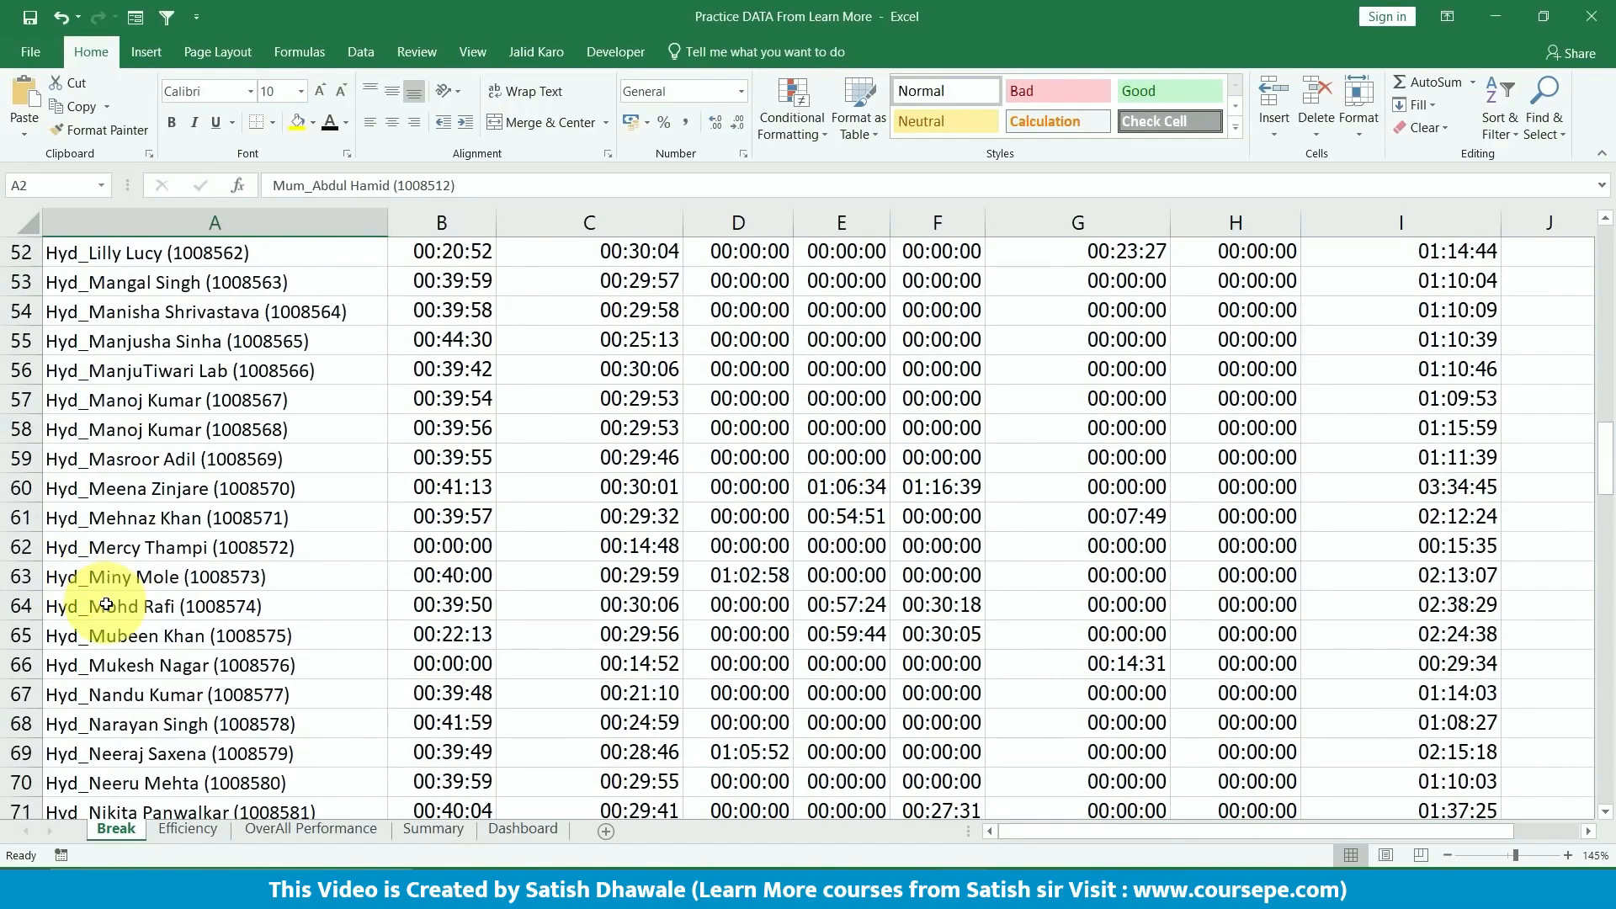
{"action": "scroll", "coordinate": [107, 604], "scroll_direction": "down", "scroll_amount": 13}
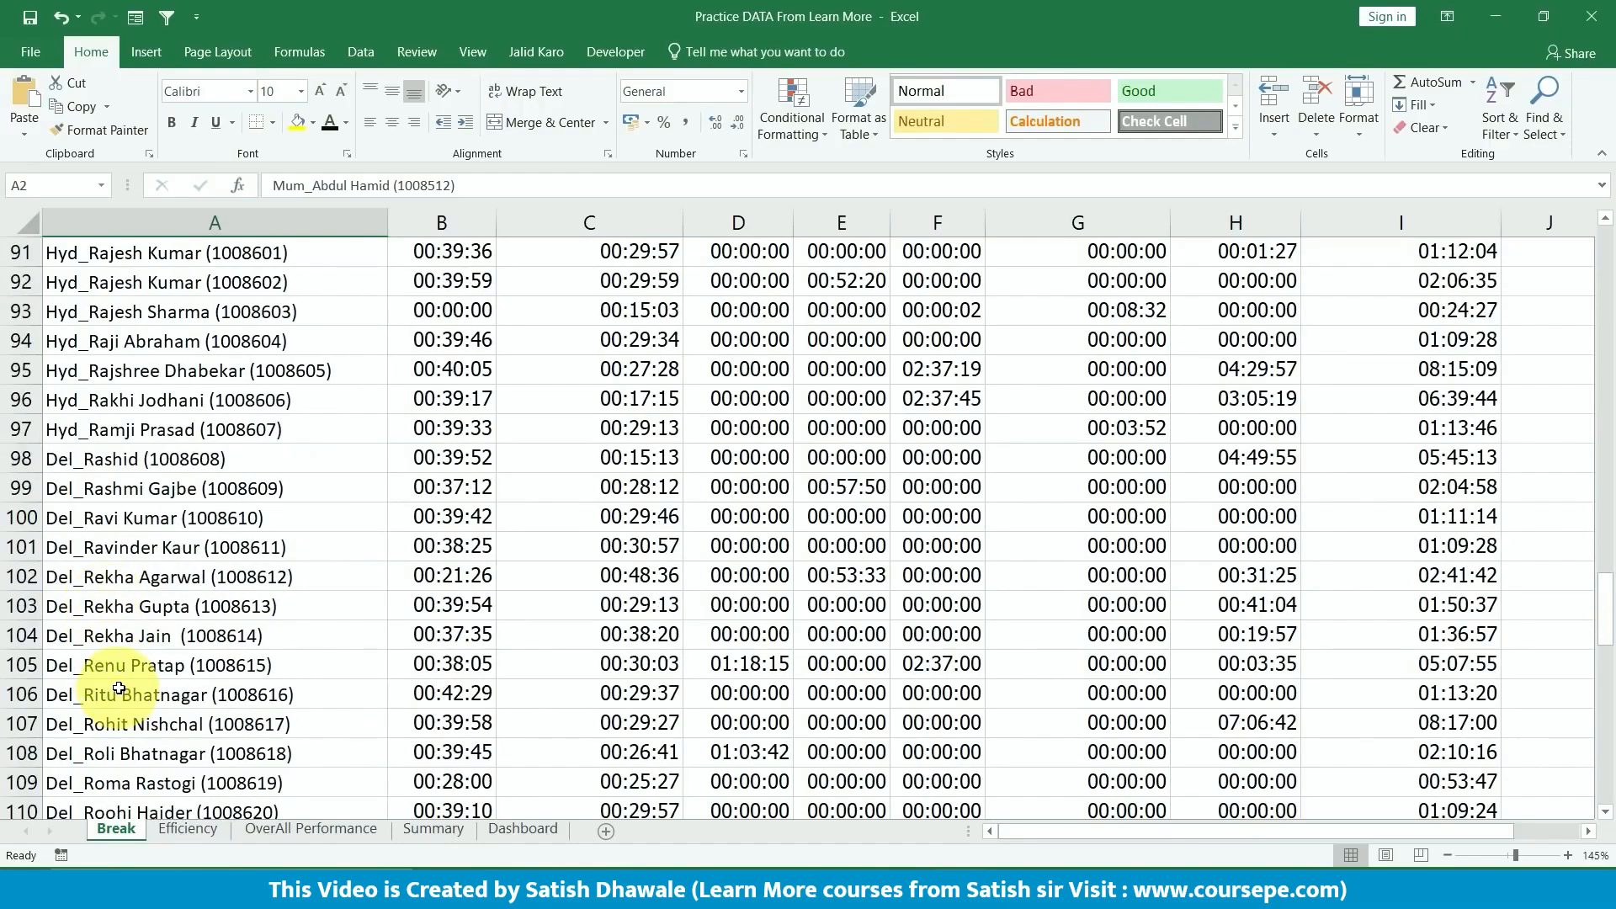
{"action": "scroll", "coordinate": [119, 689], "scroll_direction": "up", "scroll_amount": 20}
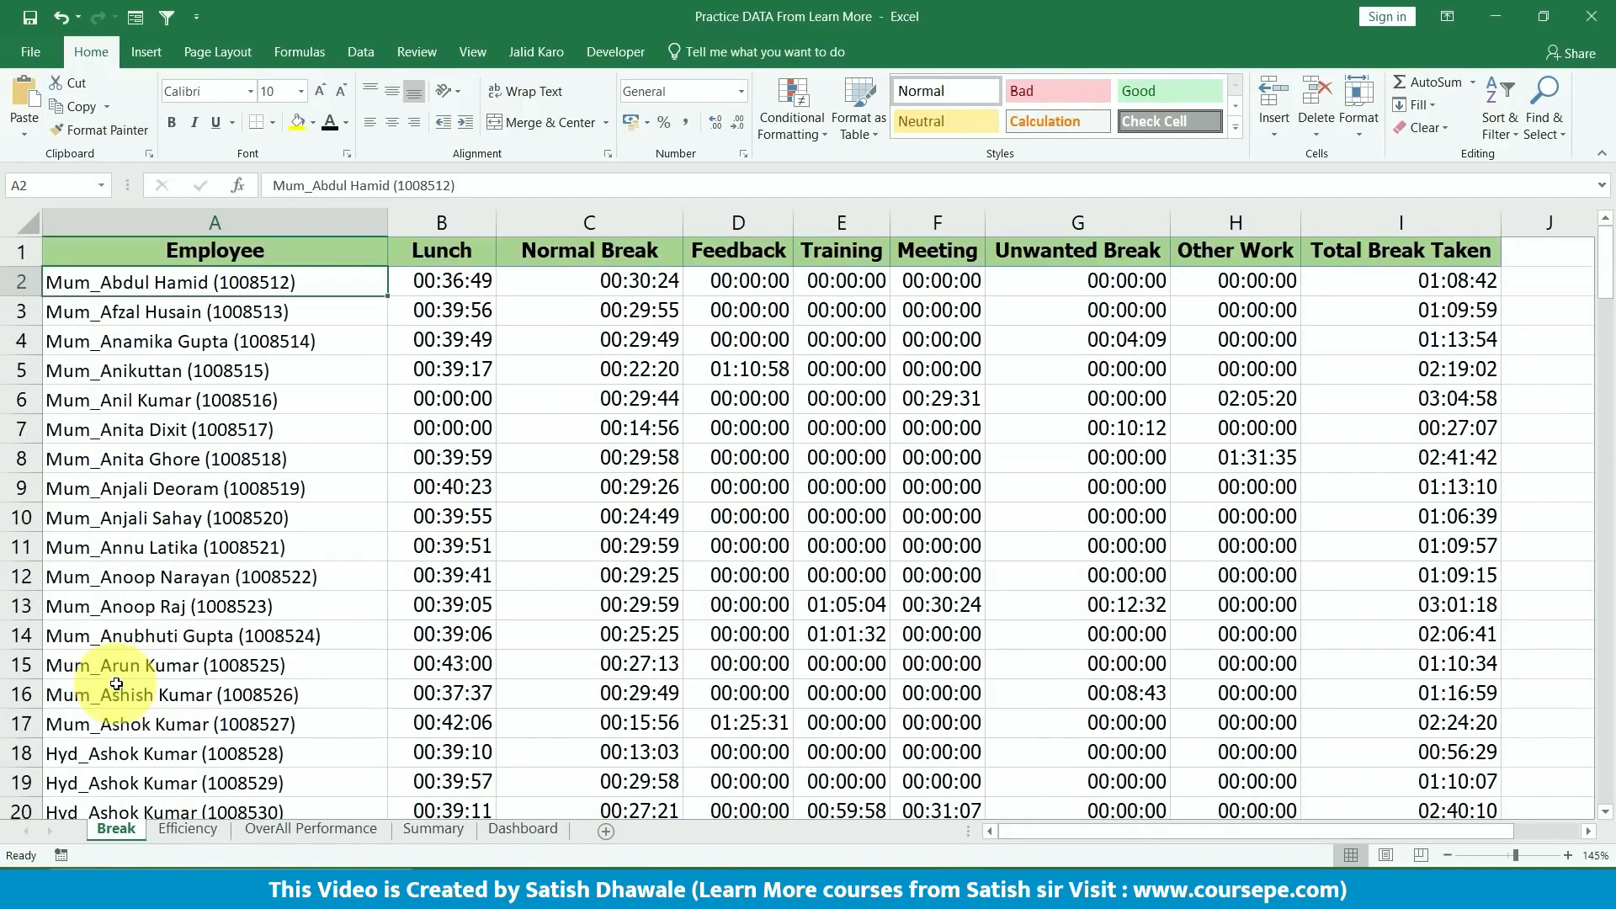
- Examine each Break sheet column from Lunch through Normal Break, Feedback, Training, Meeting, Unwanted Break and Other Work to Total Break Taken
{"action": "left_click", "coordinate": [452, 222]}
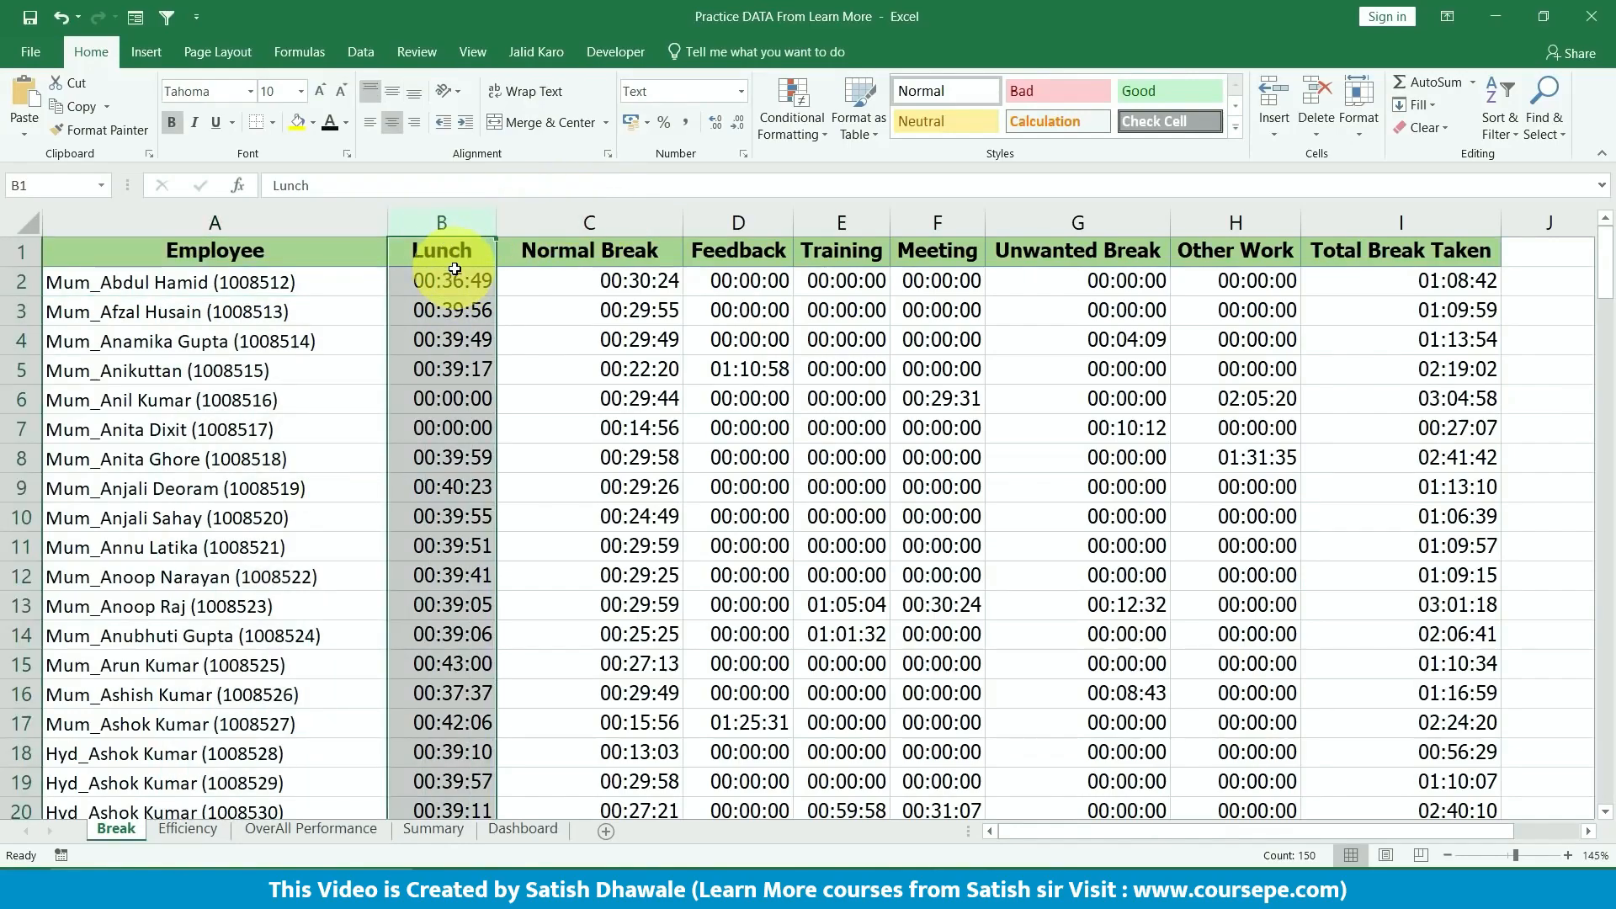
{"action": "left_click", "coordinate": [574, 223]}
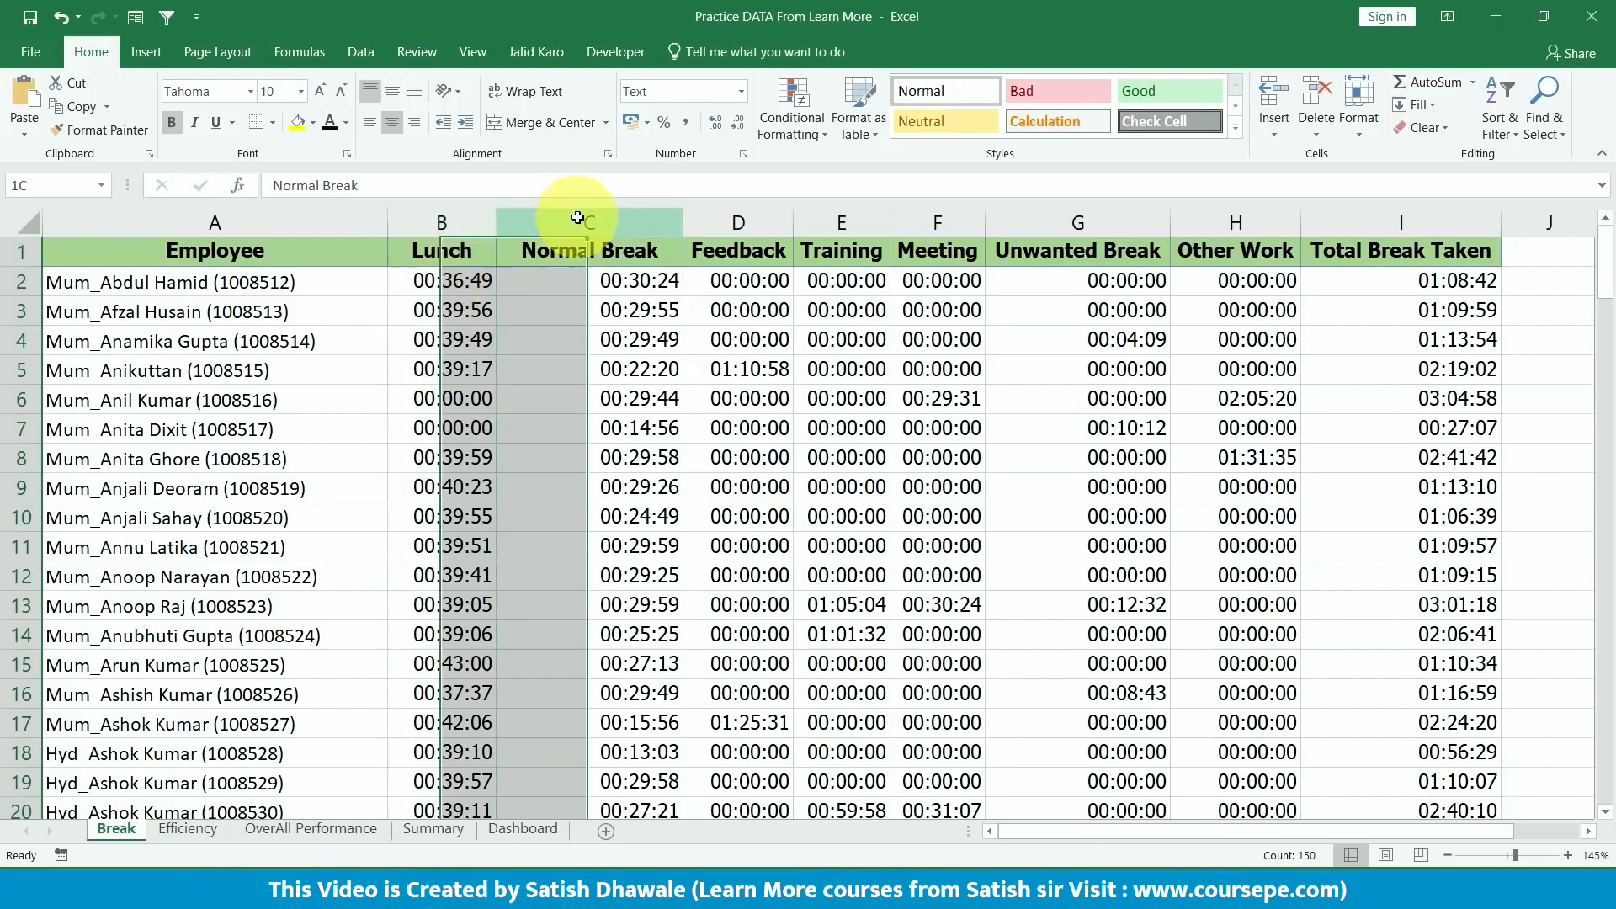
{"action": "left_click", "coordinate": [739, 222]}
{"action": "left_click", "coordinate": [857, 221]}
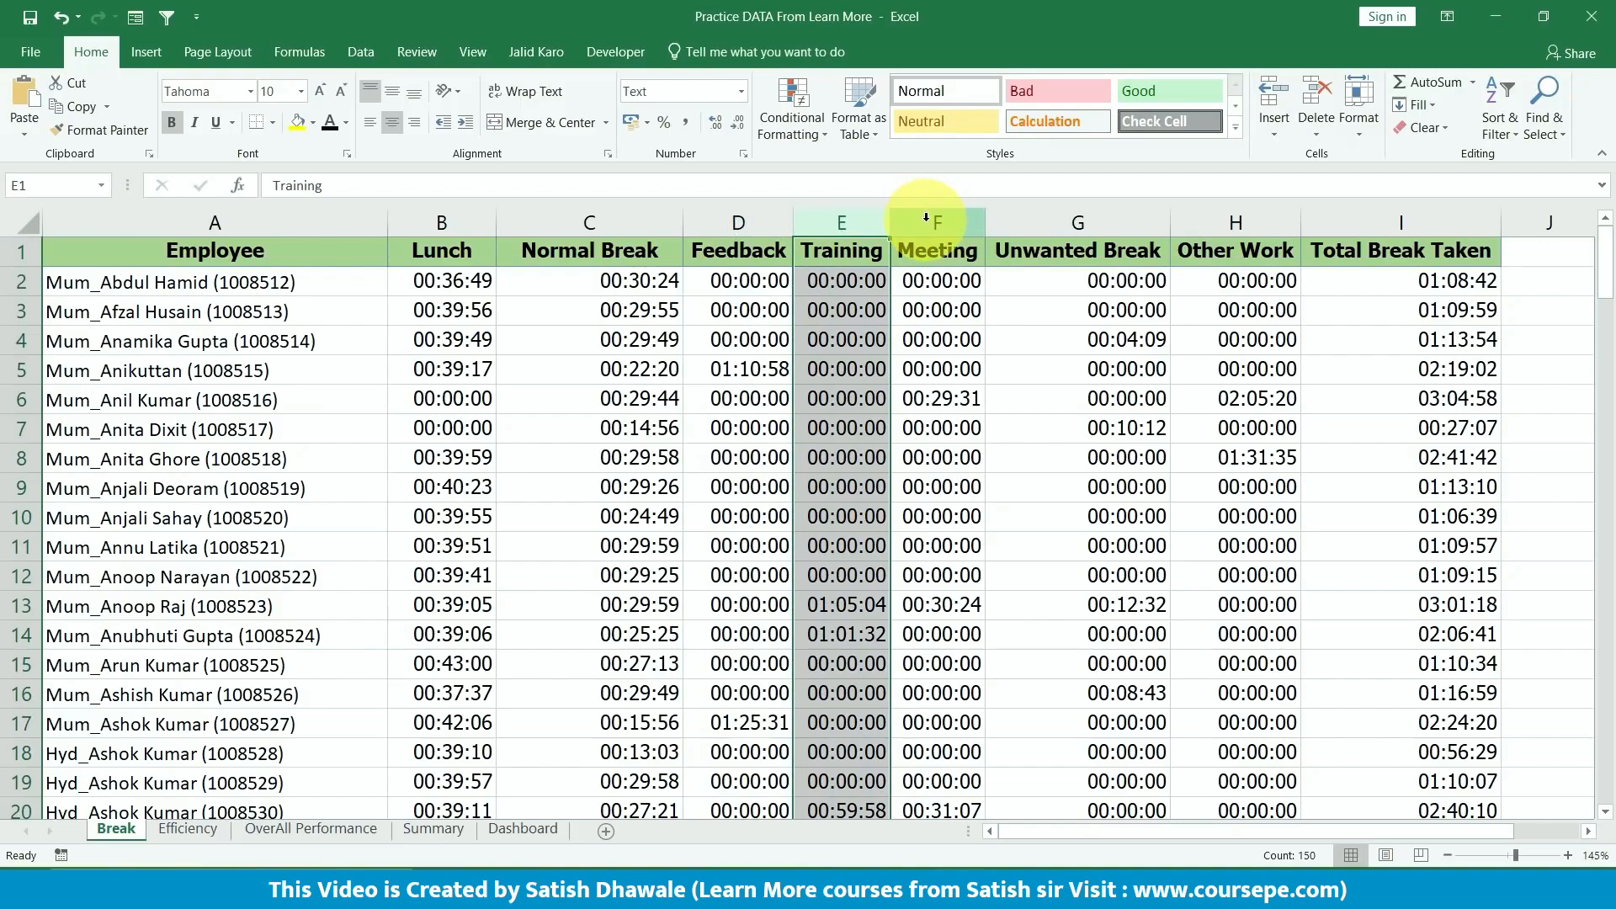
{"action": "left_click", "coordinate": [926, 221]}
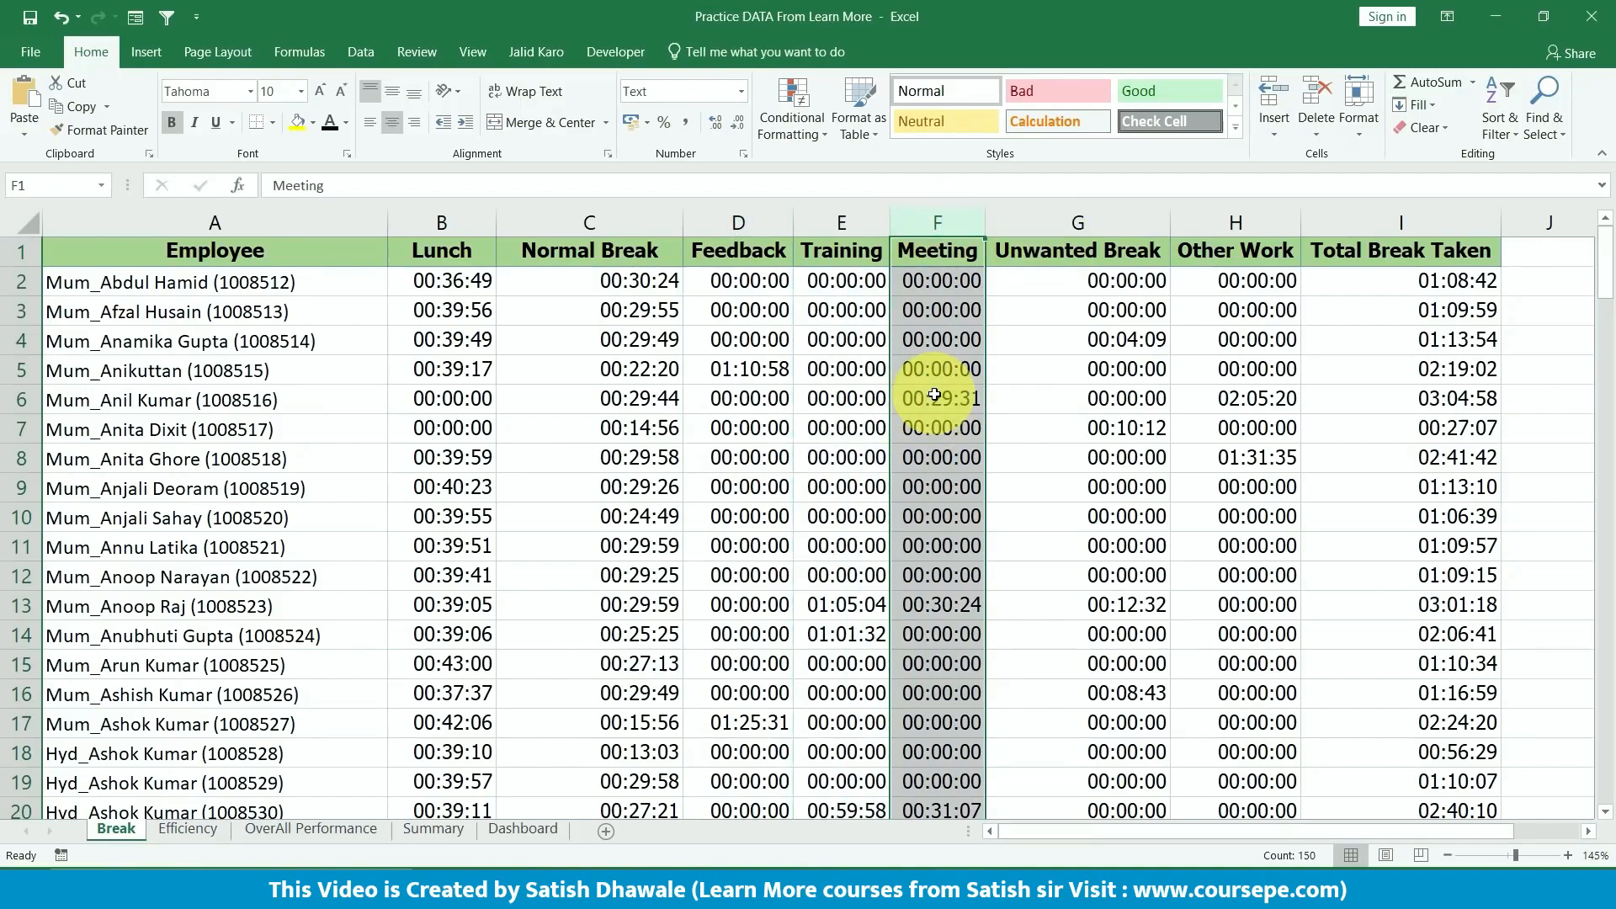
{"action": "left_click", "coordinate": [1077, 222]}
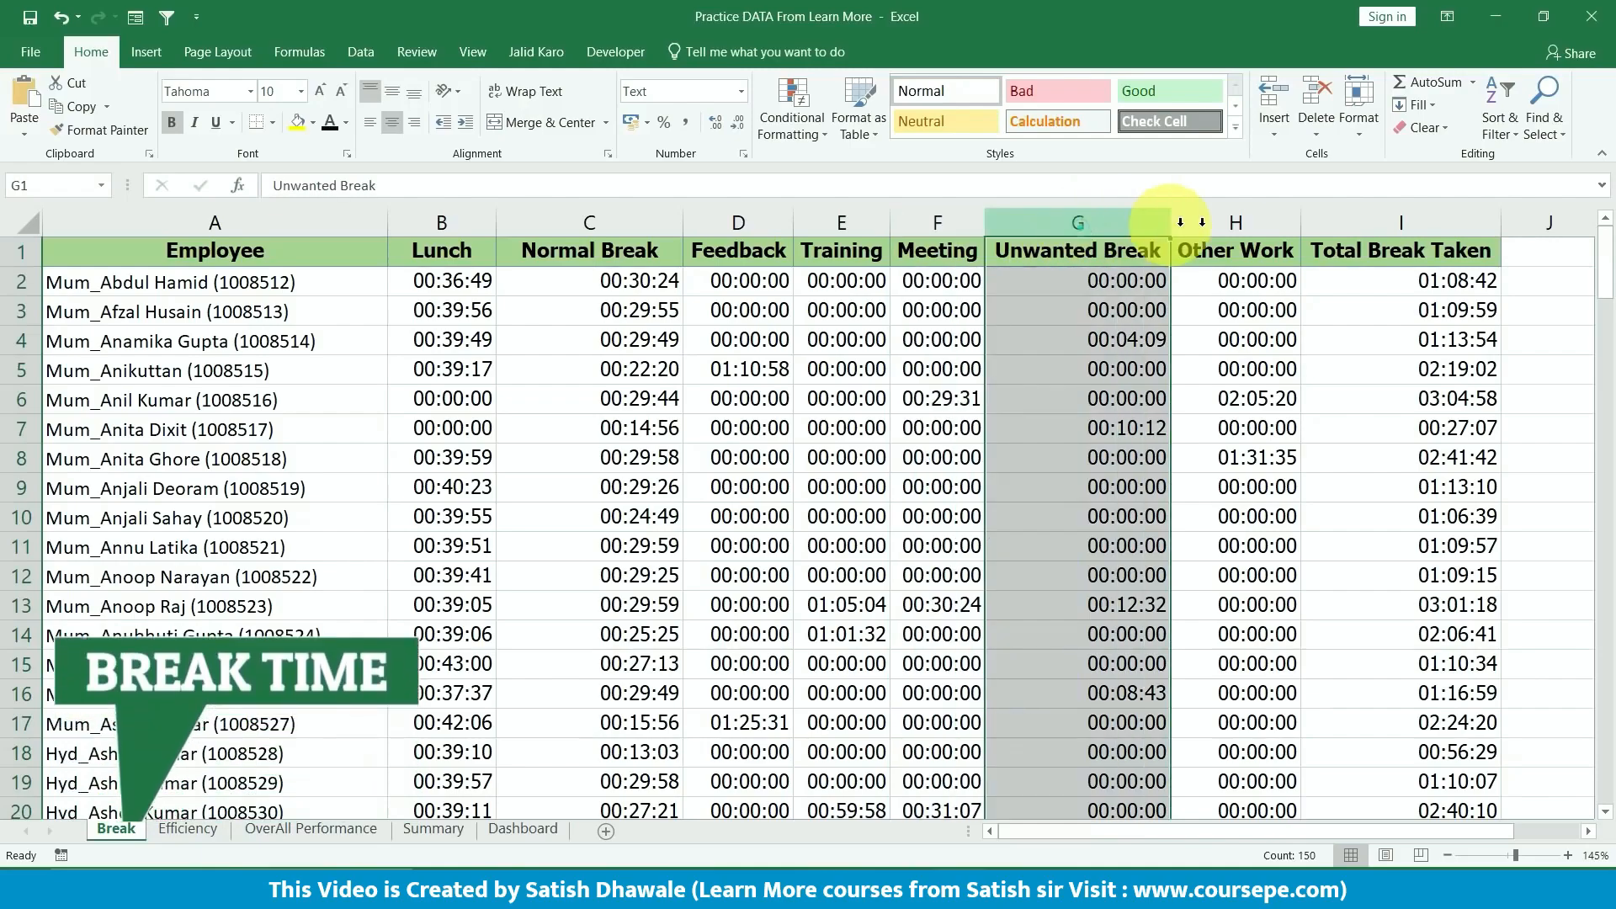
{"action": "left_click", "coordinate": [1224, 223]}
{"action": "left_click", "coordinate": [1366, 223]}
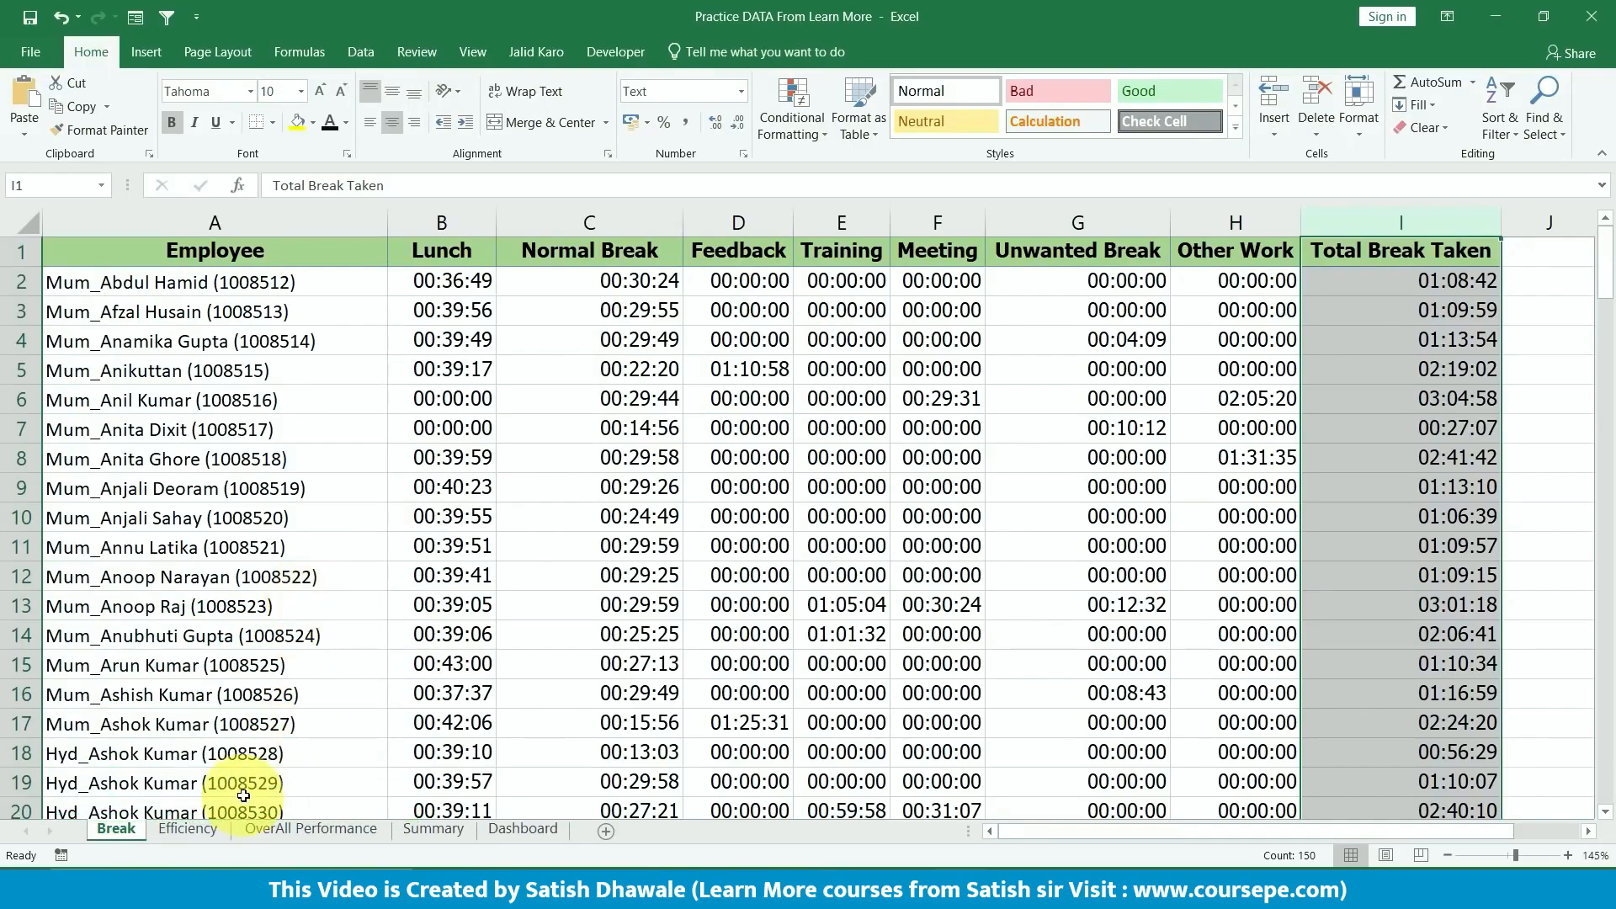
- Compare the Employee list on the Efficiency sheet with the one on the Break sheet
{"action": "left_click", "coordinate": [190, 830]}
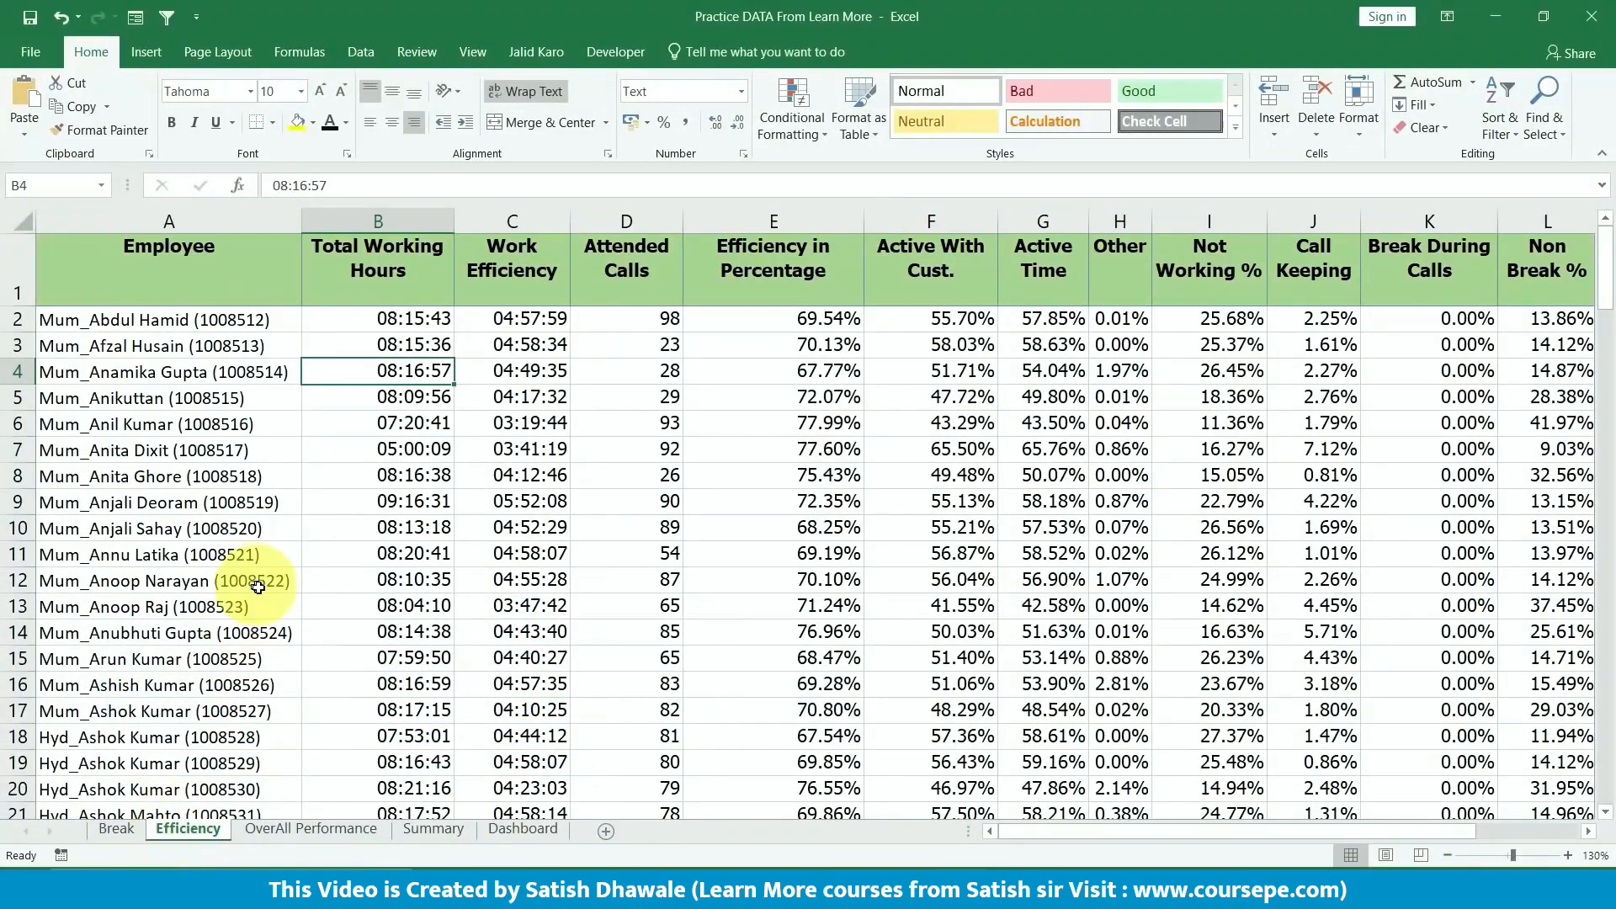
{"action": "left_click_drag", "start_coordinate": [166, 267], "coordinate": [151, 593]}
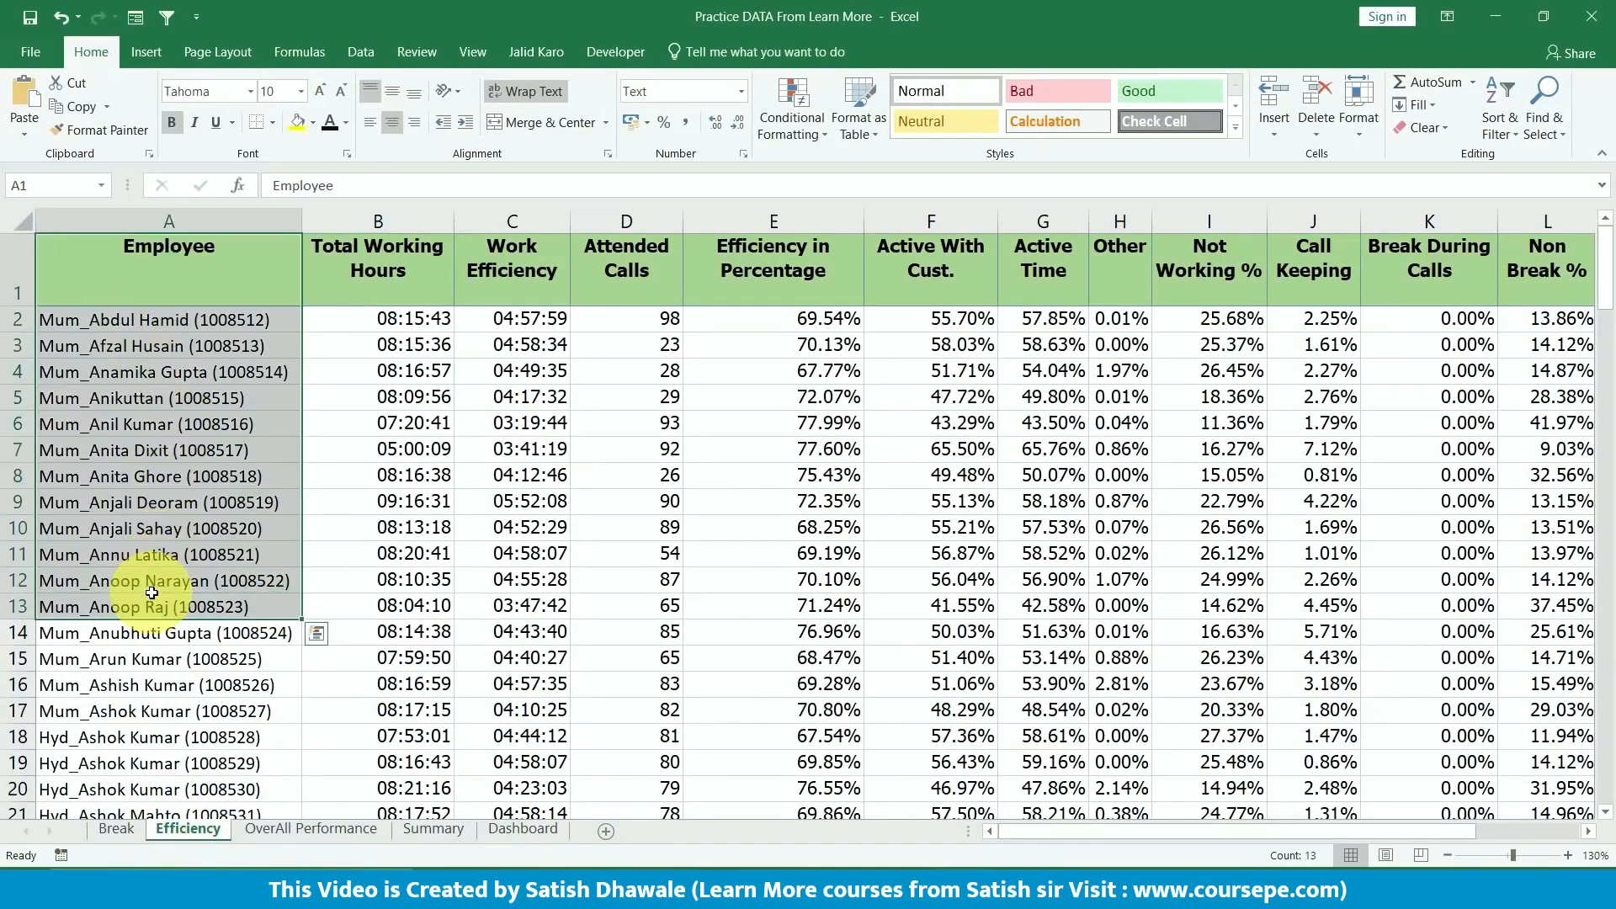
{"action": "left_click", "coordinate": [118, 829]}
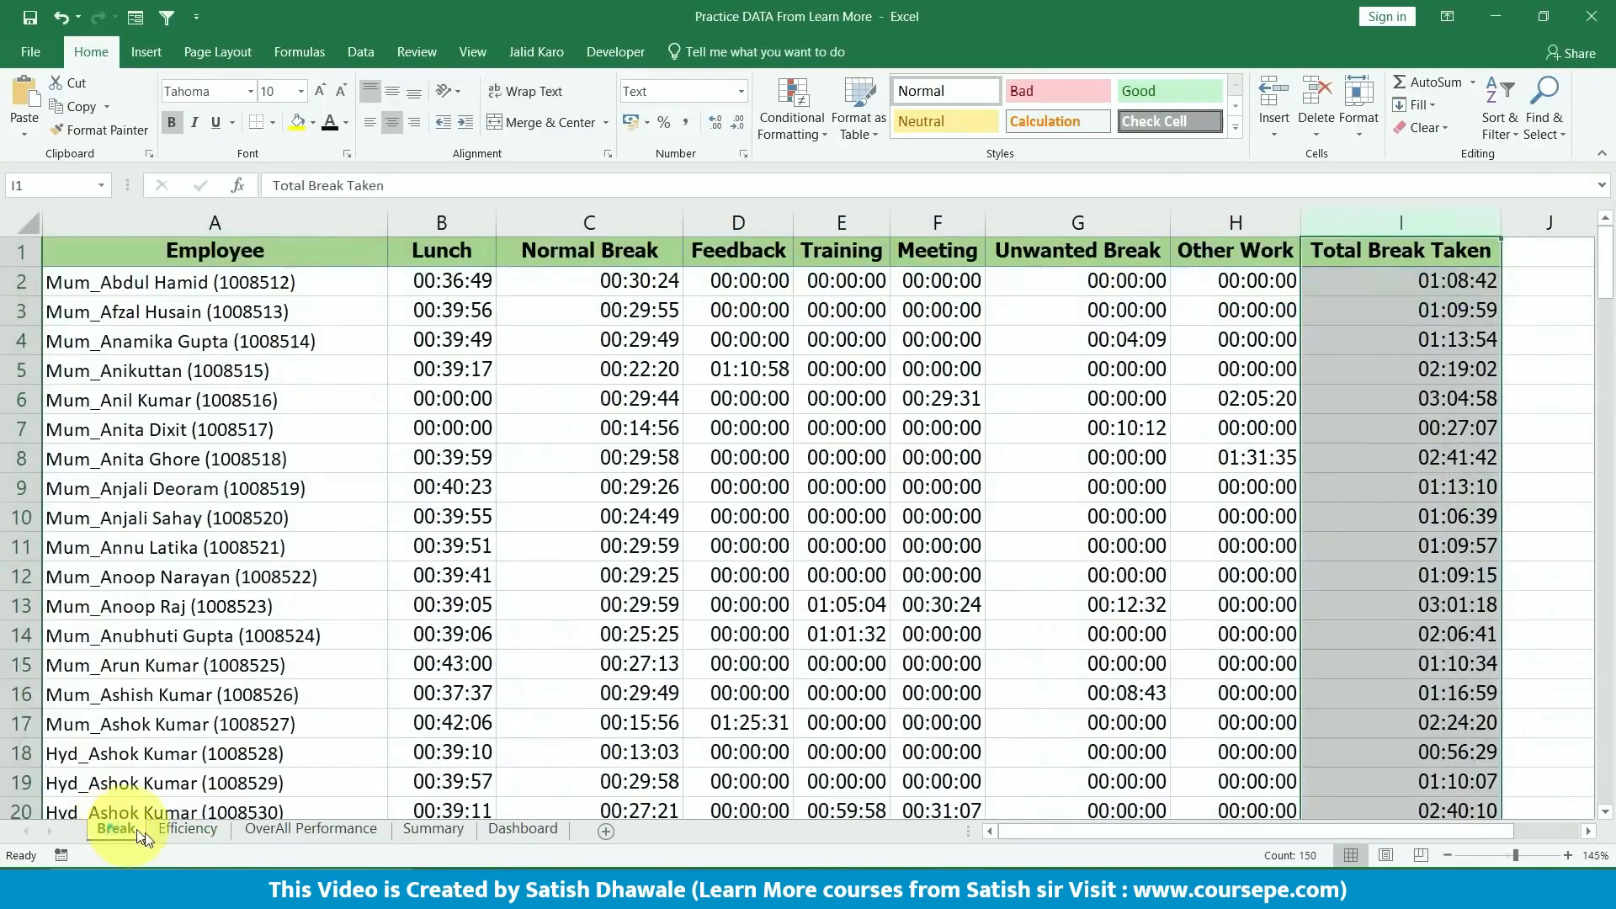
{"action": "left_click", "coordinate": [187, 829]}
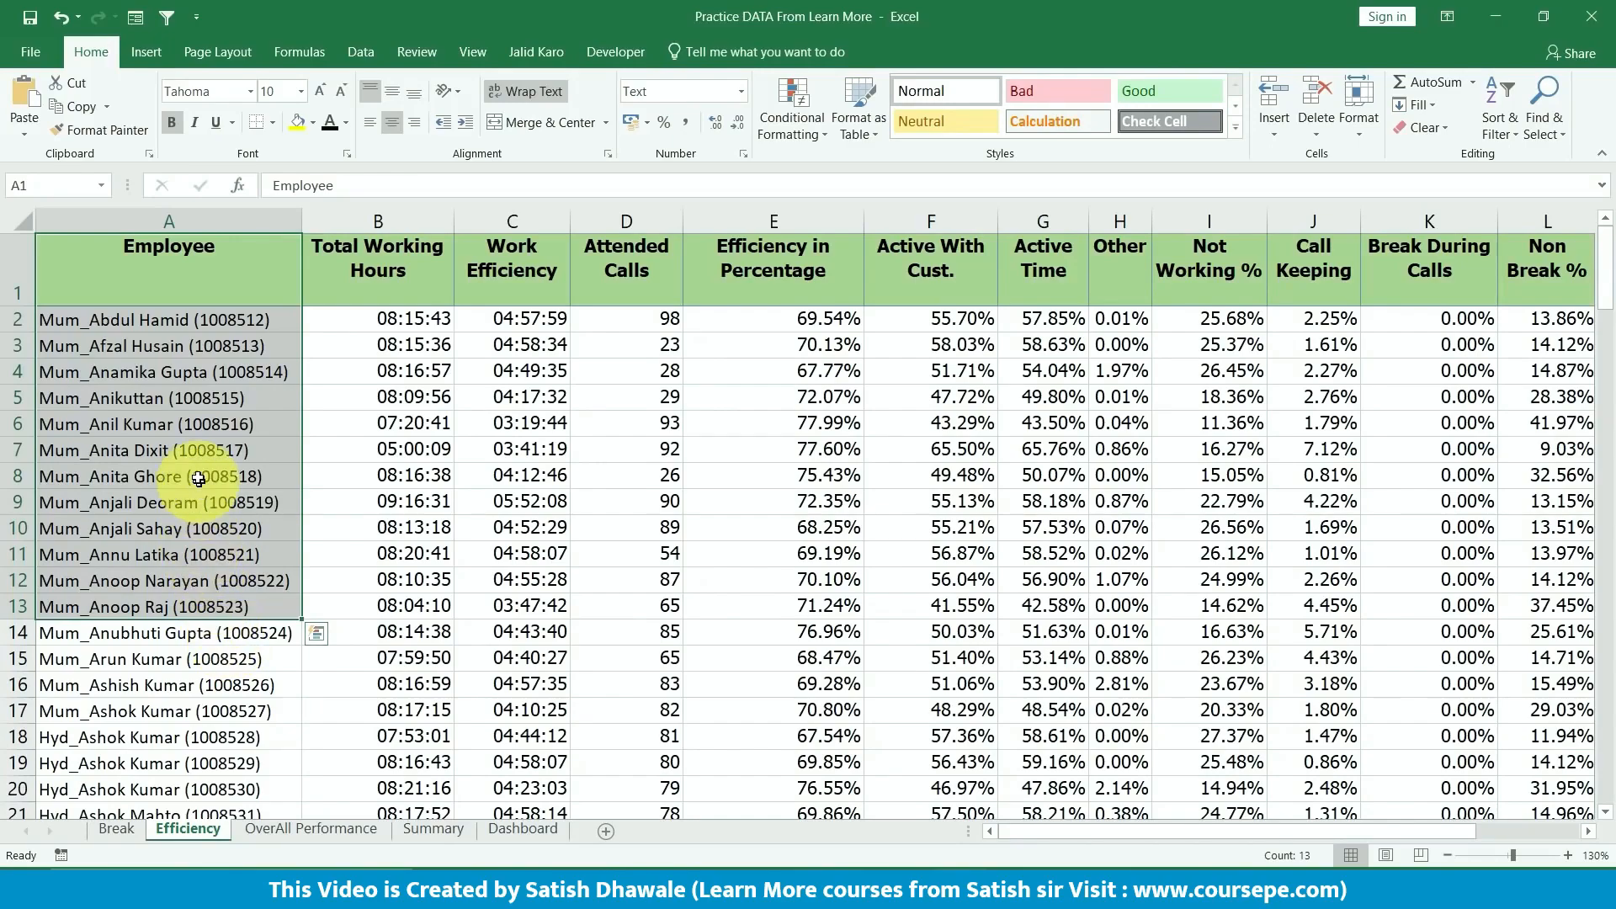
- Examine the Efficiency sheet's columns Employee, Total Working Hours, Work Efficiency, Attended Calls and Efficiency in Percentage
{"action": "scroll", "coordinate": [144, 434], "scroll_direction": "up", "scroll_amount": 2}
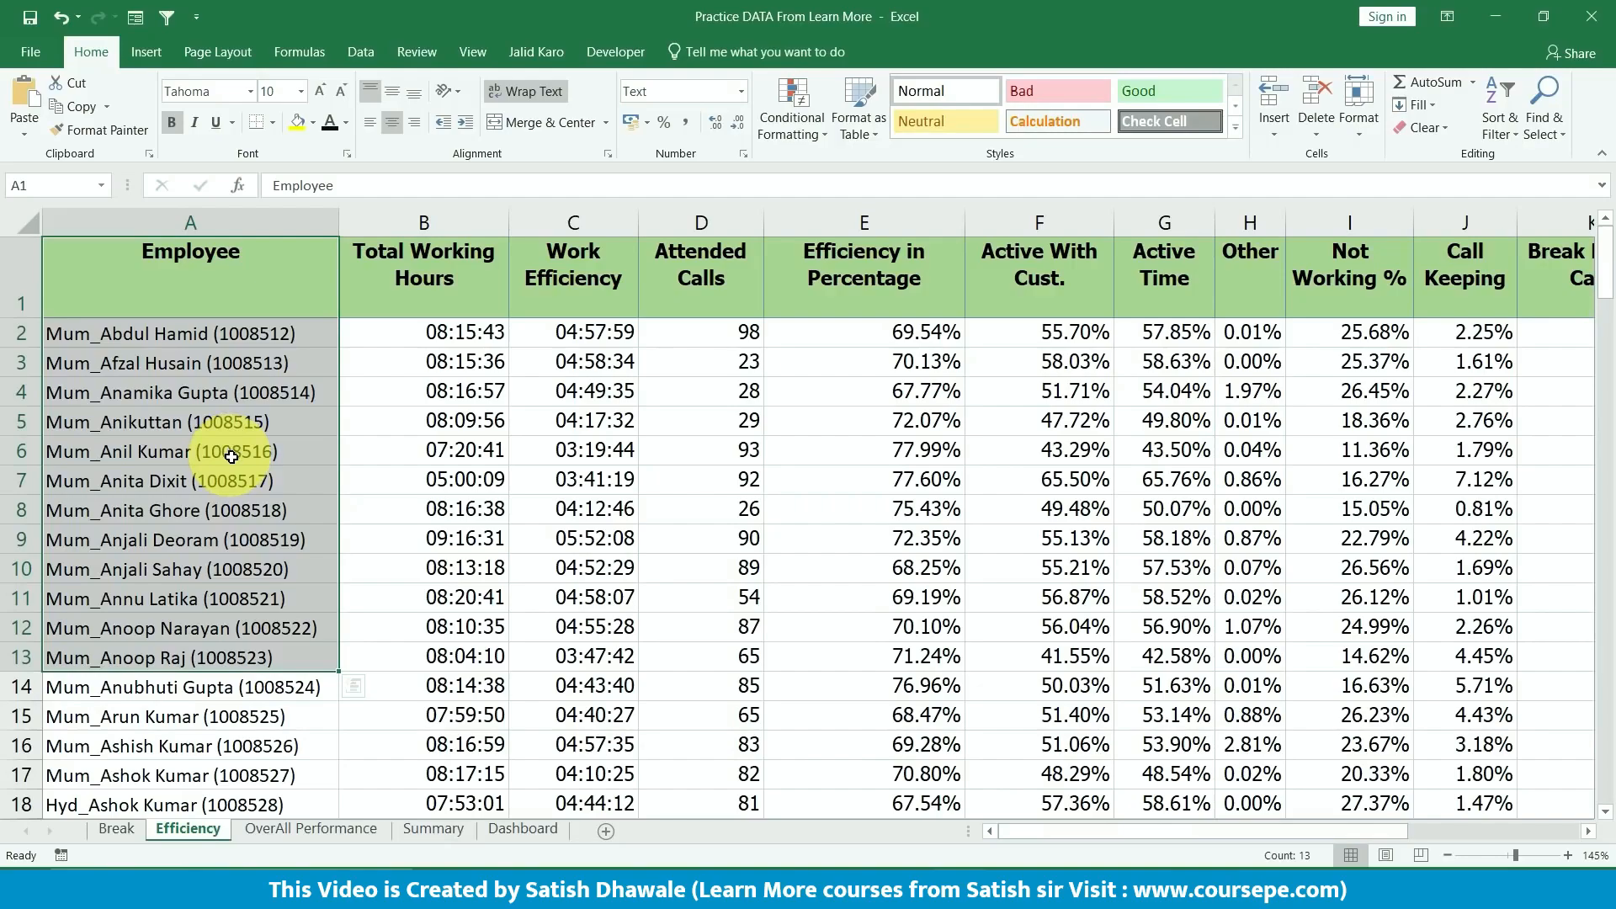
{"action": "left_click", "coordinate": [253, 224]}
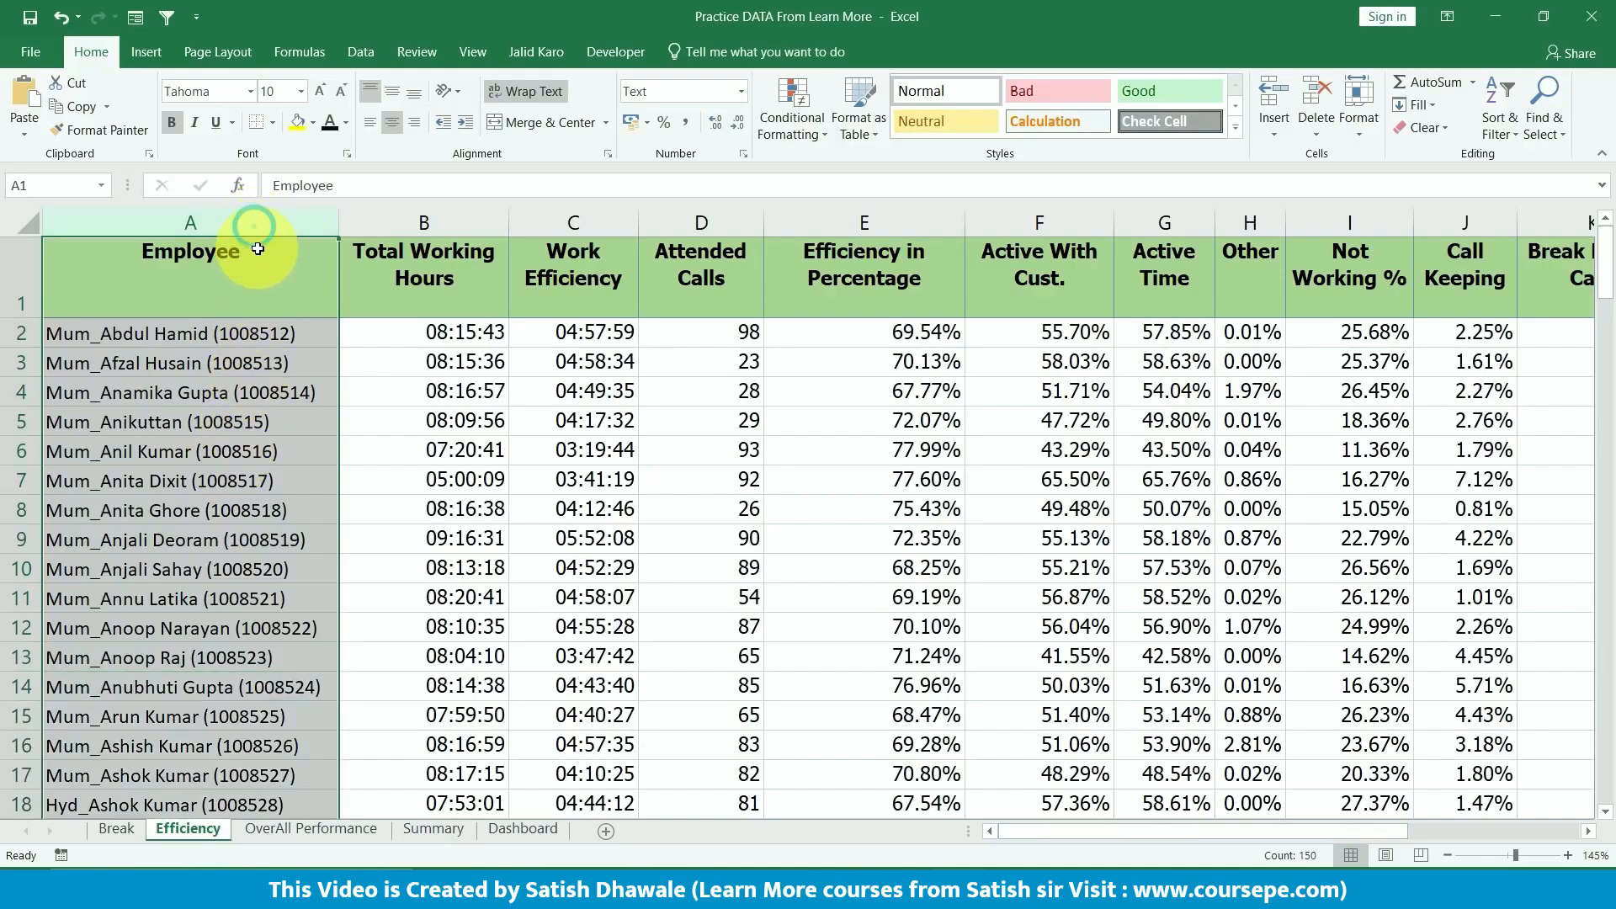
{"action": "left_click", "coordinate": [448, 224]}
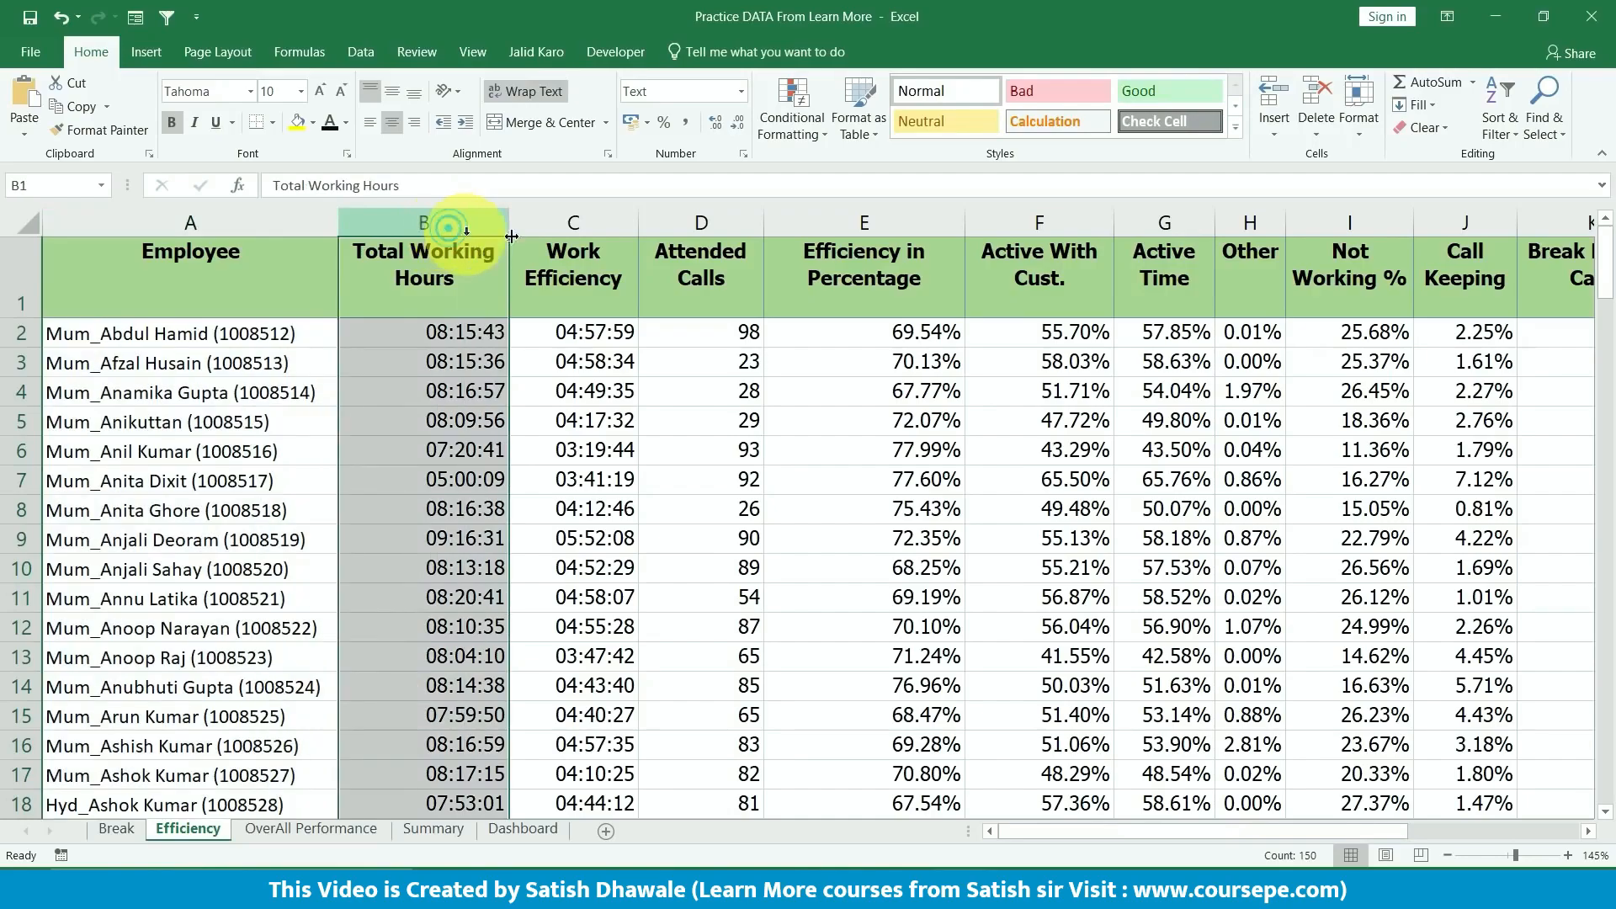
{"action": "left_click", "coordinate": [578, 221]}
{"action": "left_click", "coordinate": [683, 220]}
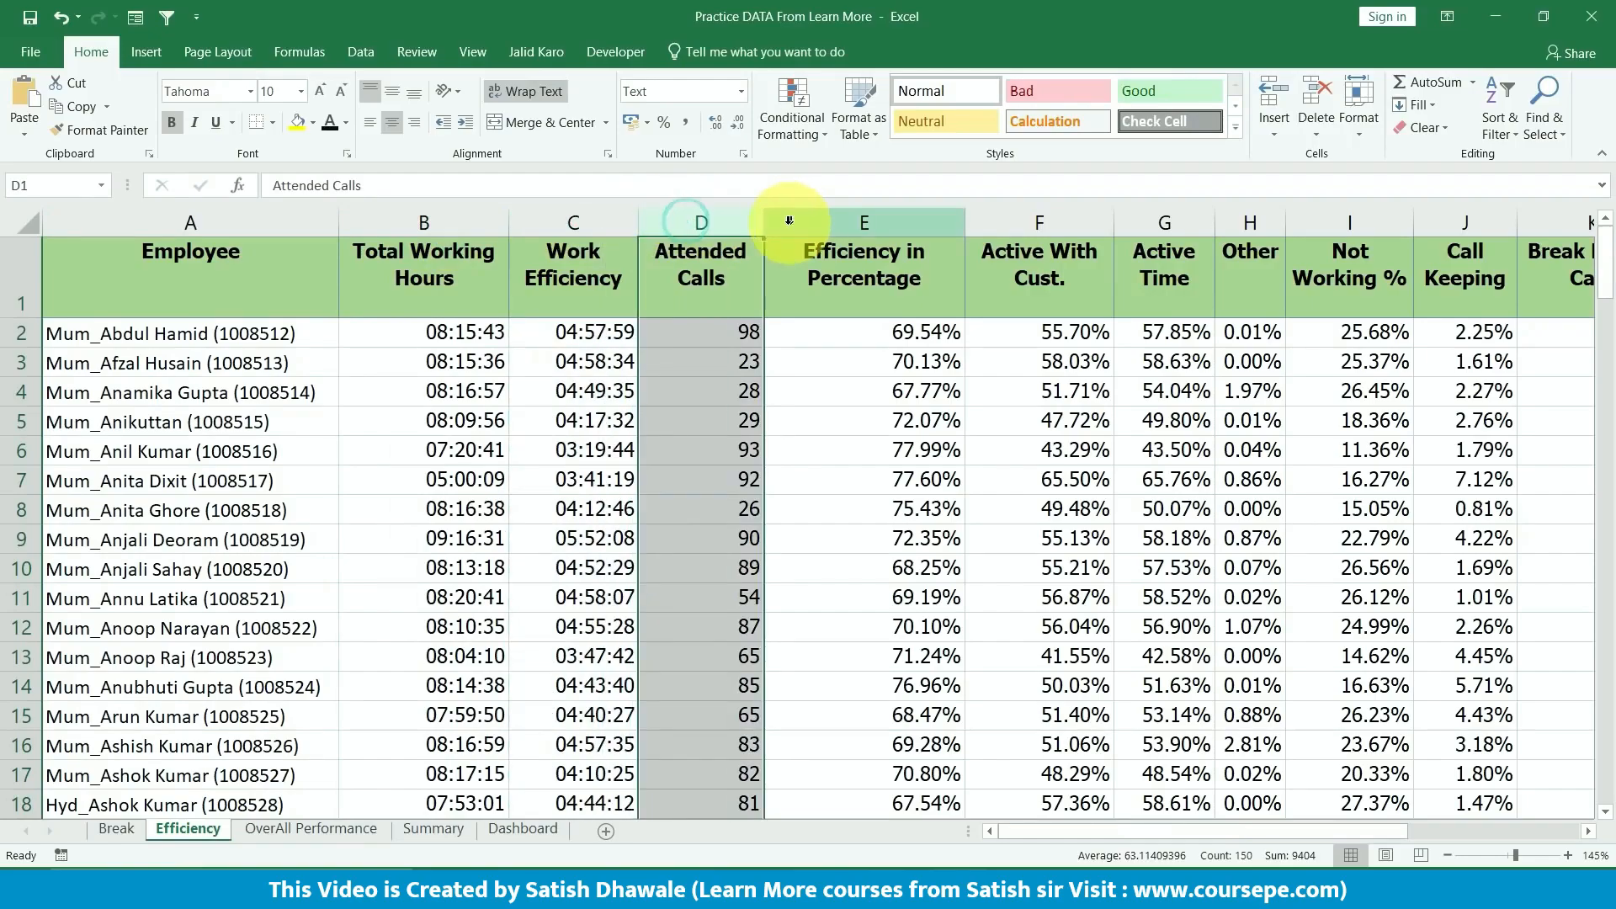
{"action": "left_click", "coordinate": [362, 223]}
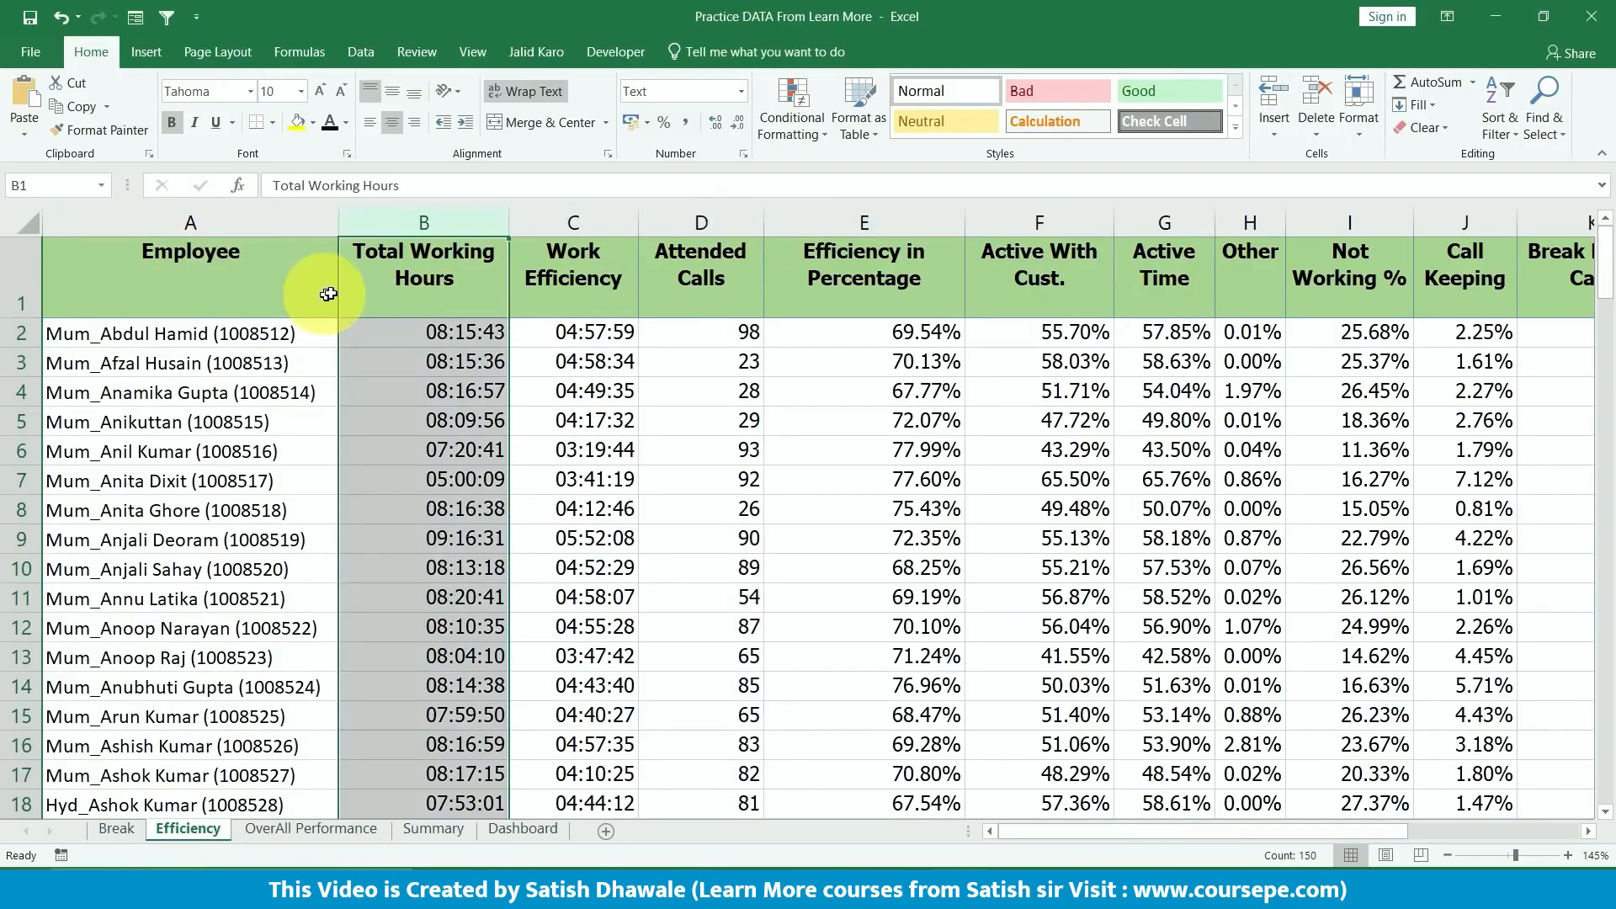
{"action": "left_click", "coordinate": [423, 223]}
{"action": "left_click", "coordinate": [575, 220]}
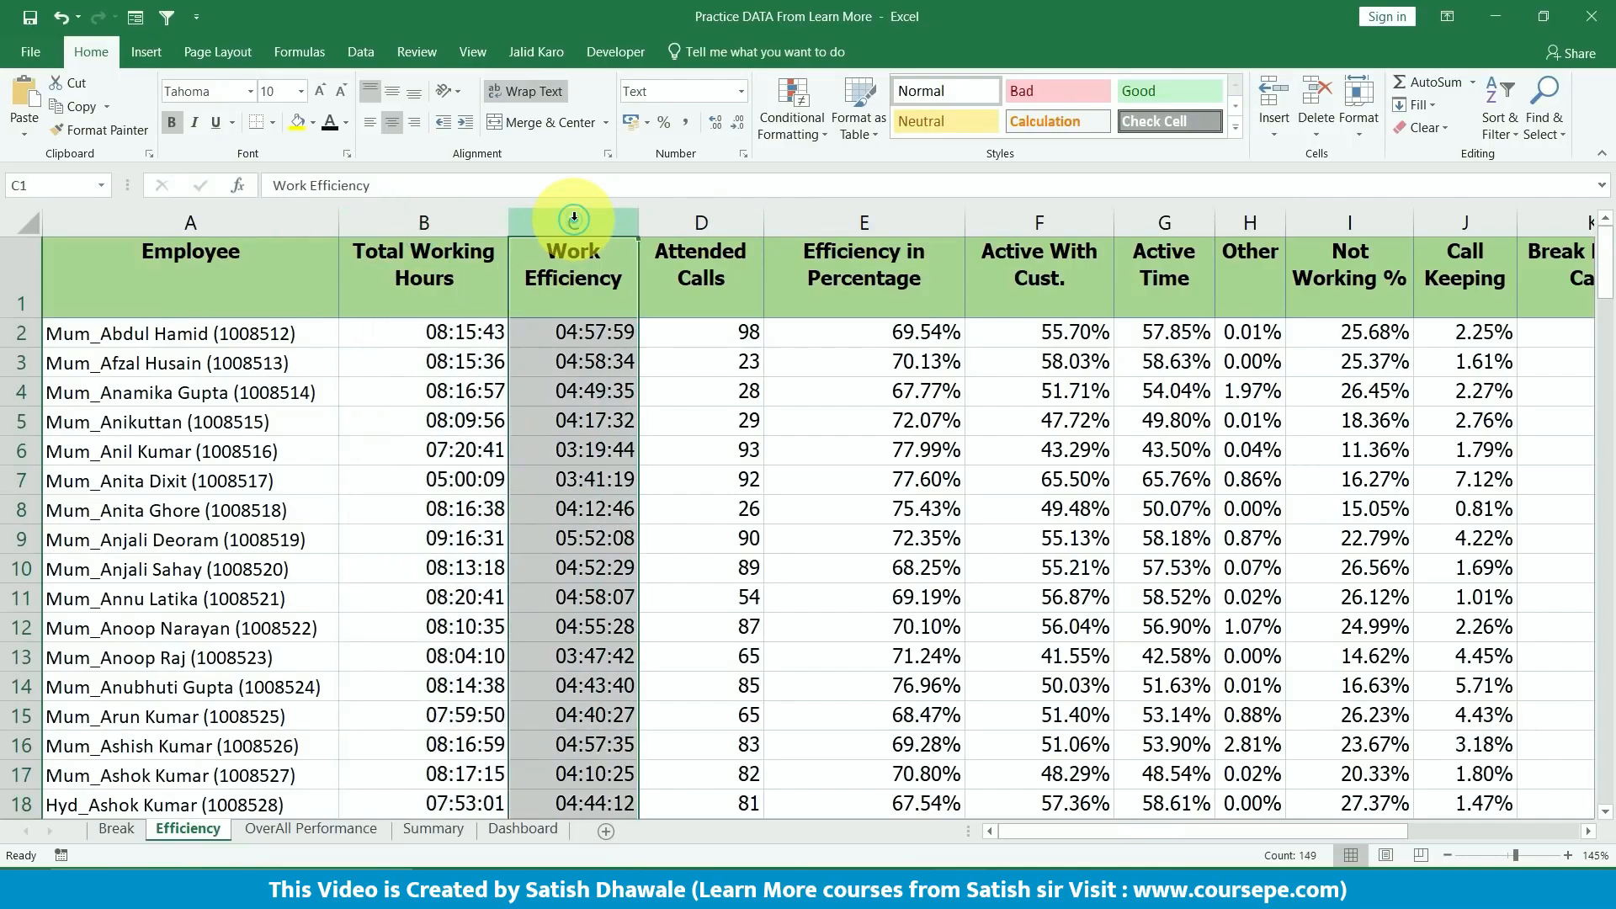
{"action": "left_click", "coordinate": [722, 220]}
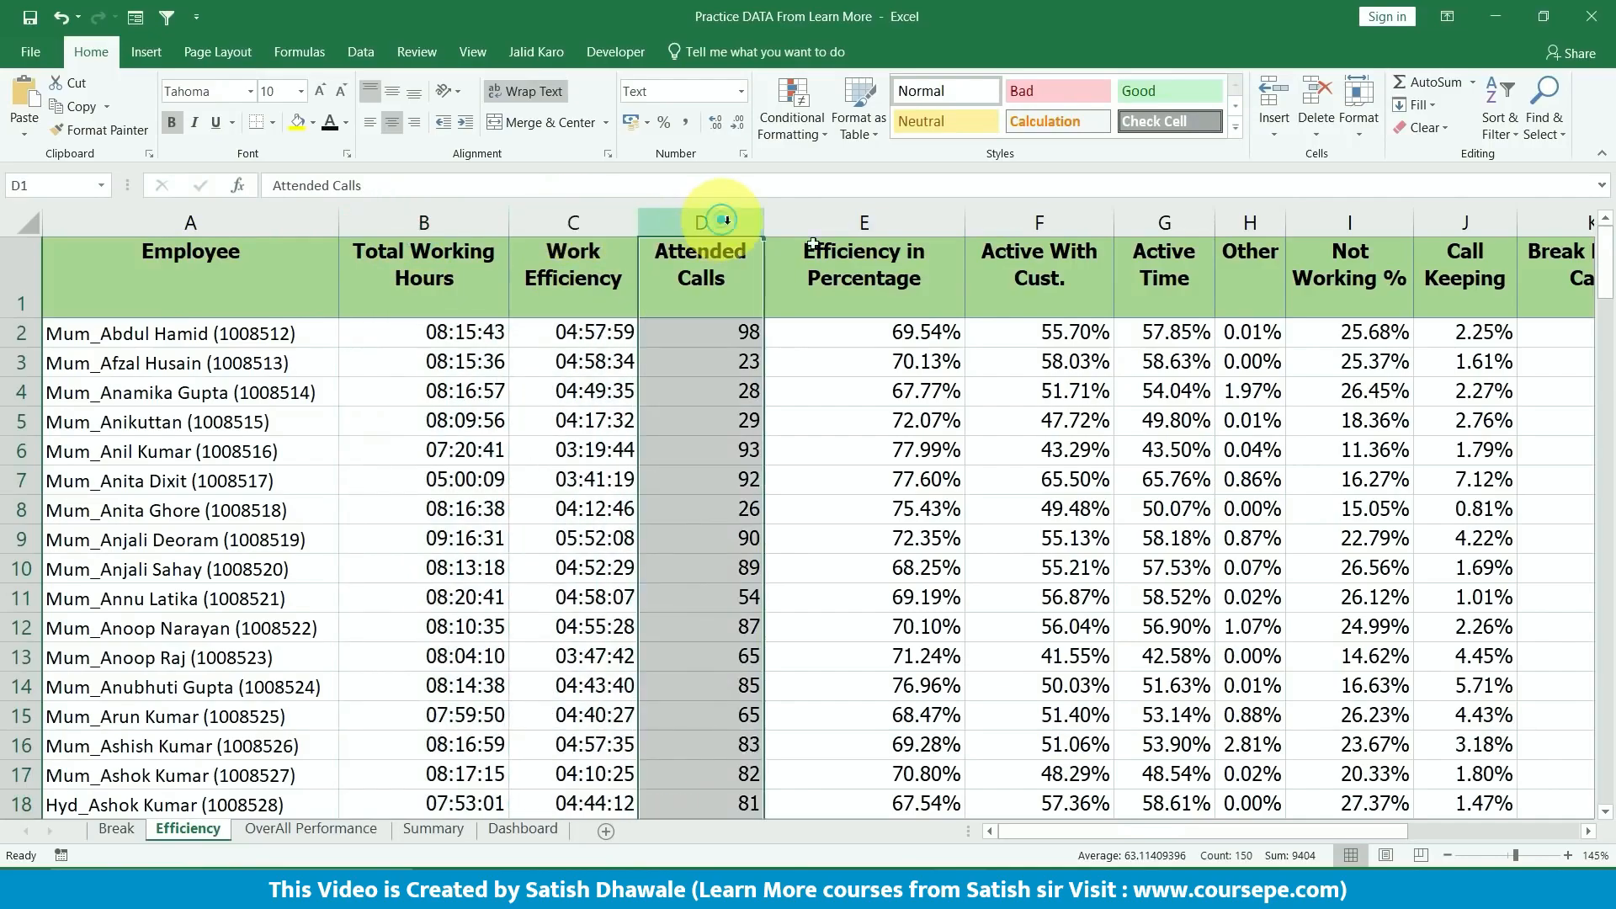
{"action": "left_click", "coordinate": [914, 222]}
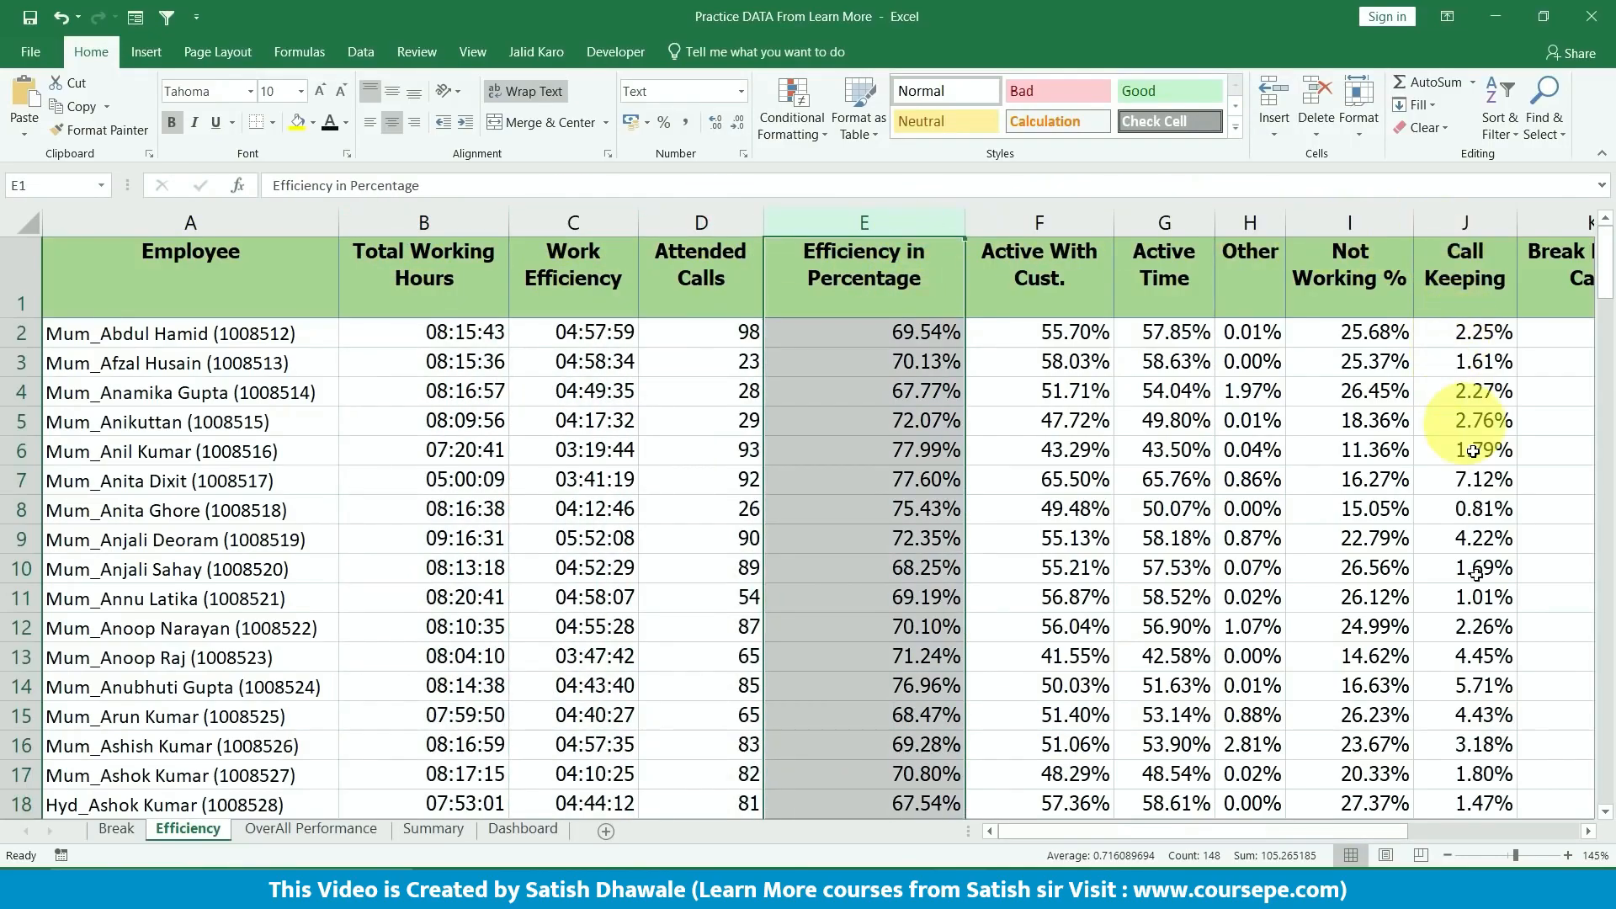
{"action": "left_click_drag", "start_coordinate": [1333, 831], "coordinate": [1213, 787]}
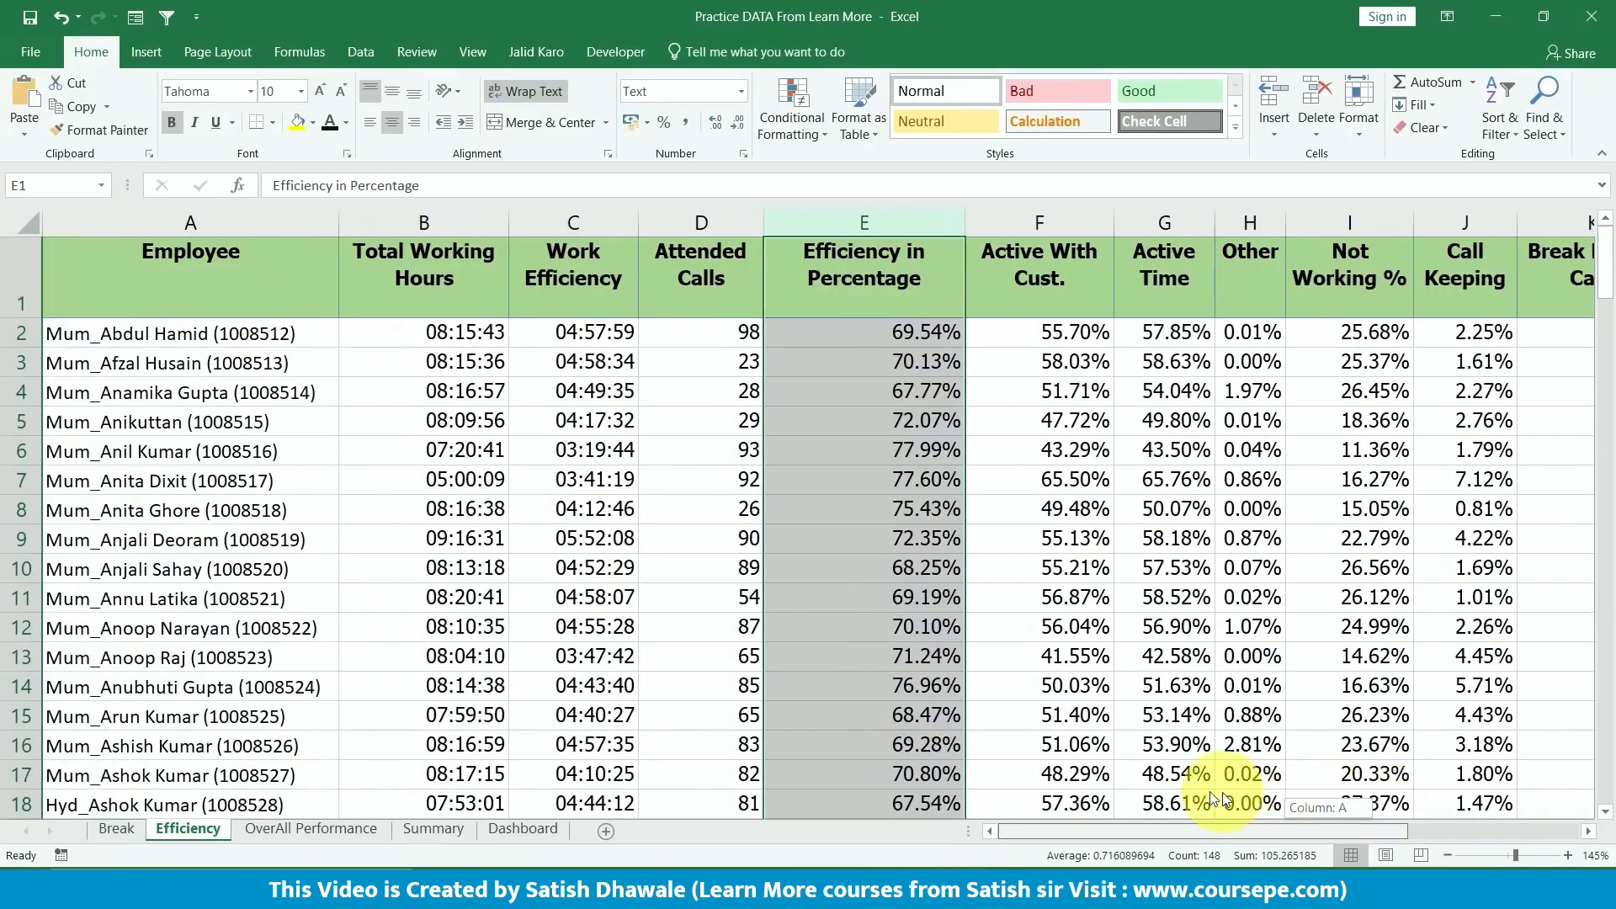
{"action": "left_click", "coordinate": [519, 532]}
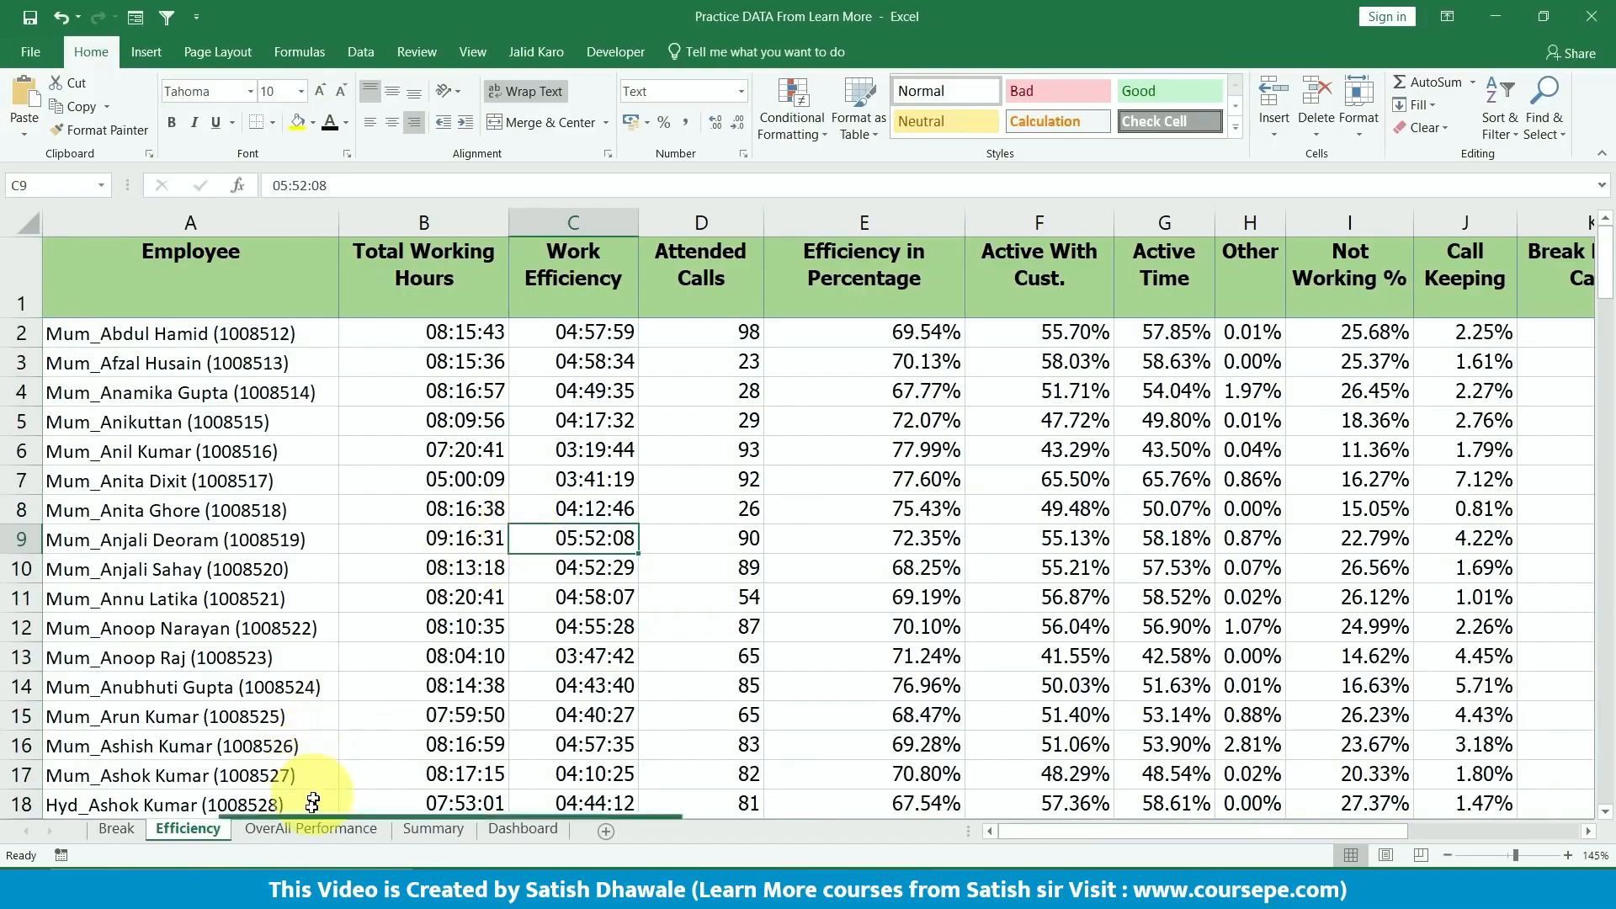
- Examine the Employee, Attended Calls and Transferred calls data on the OverAll Performance sheet
{"action": "left_click", "coordinate": [285, 830]}
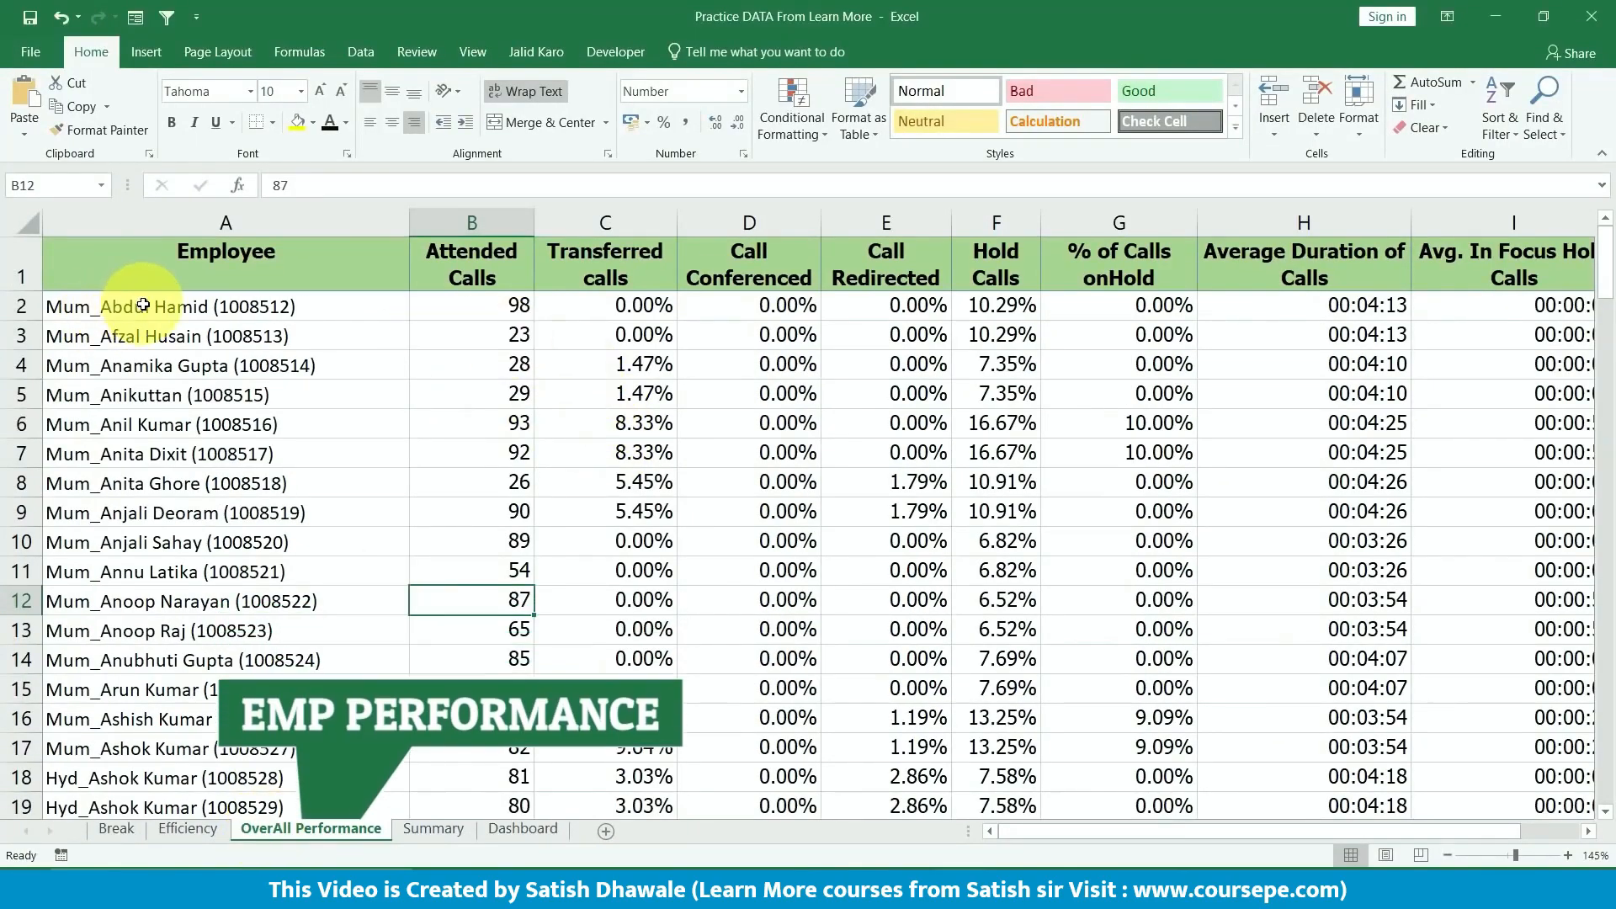
{"action": "left_click_drag", "start_coordinate": [143, 305], "coordinate": [358, 575]}
{"action": "left_click_drag", "start_coordinate": [505, 308], "coordinate": [505, 558]}
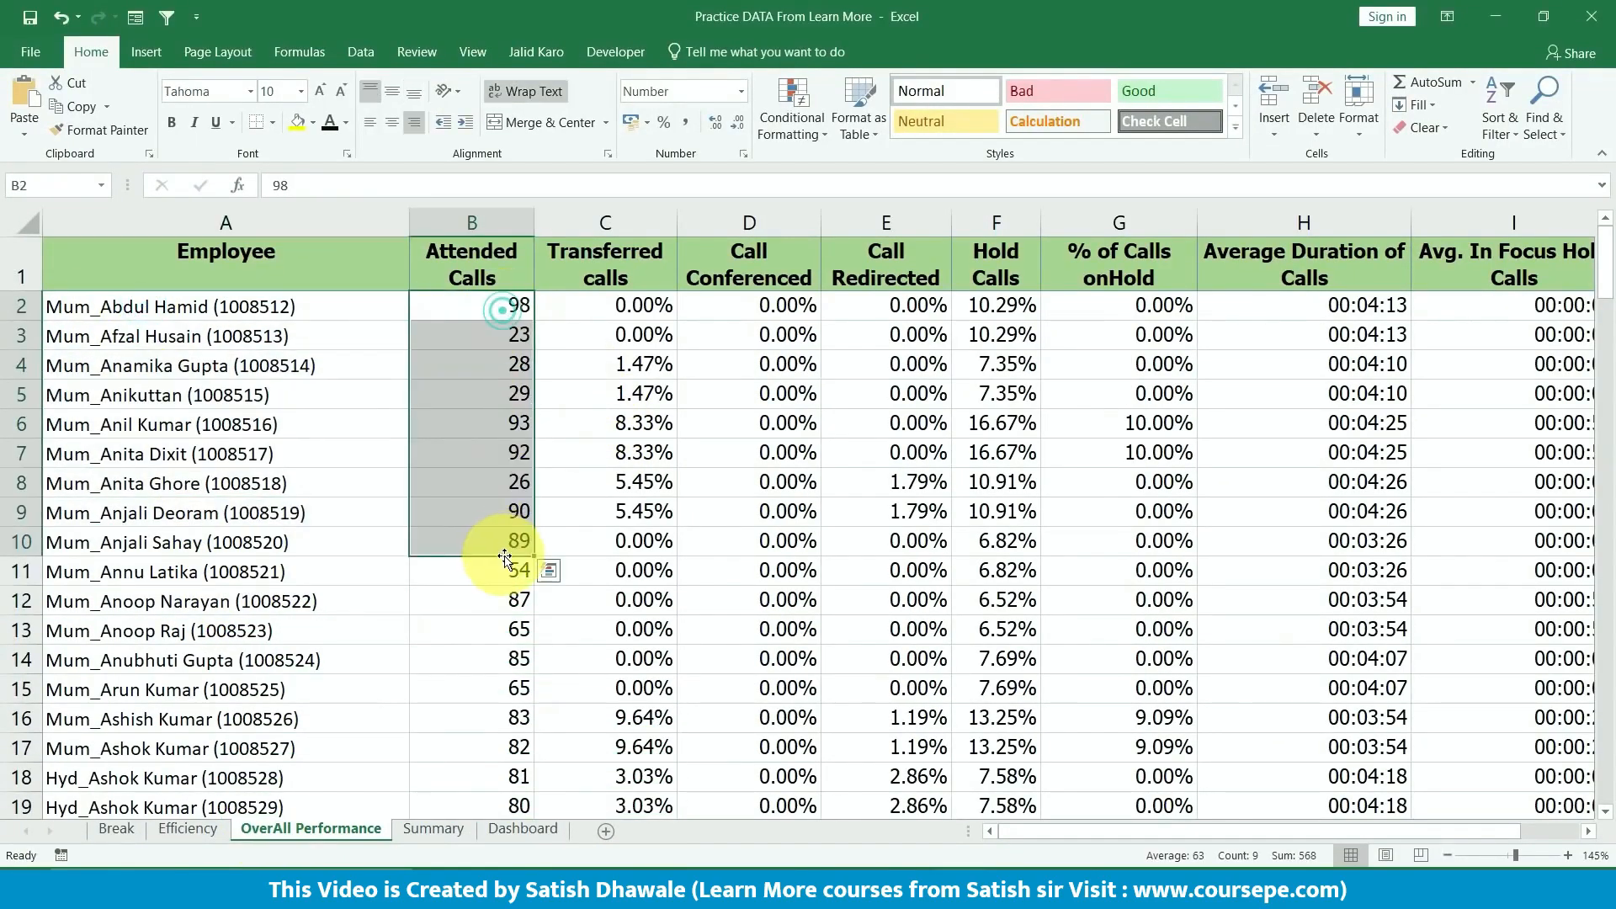
{"action": "left_click_drag", "start_coordinate": [640, 307], "coordinate": [632, 590]}
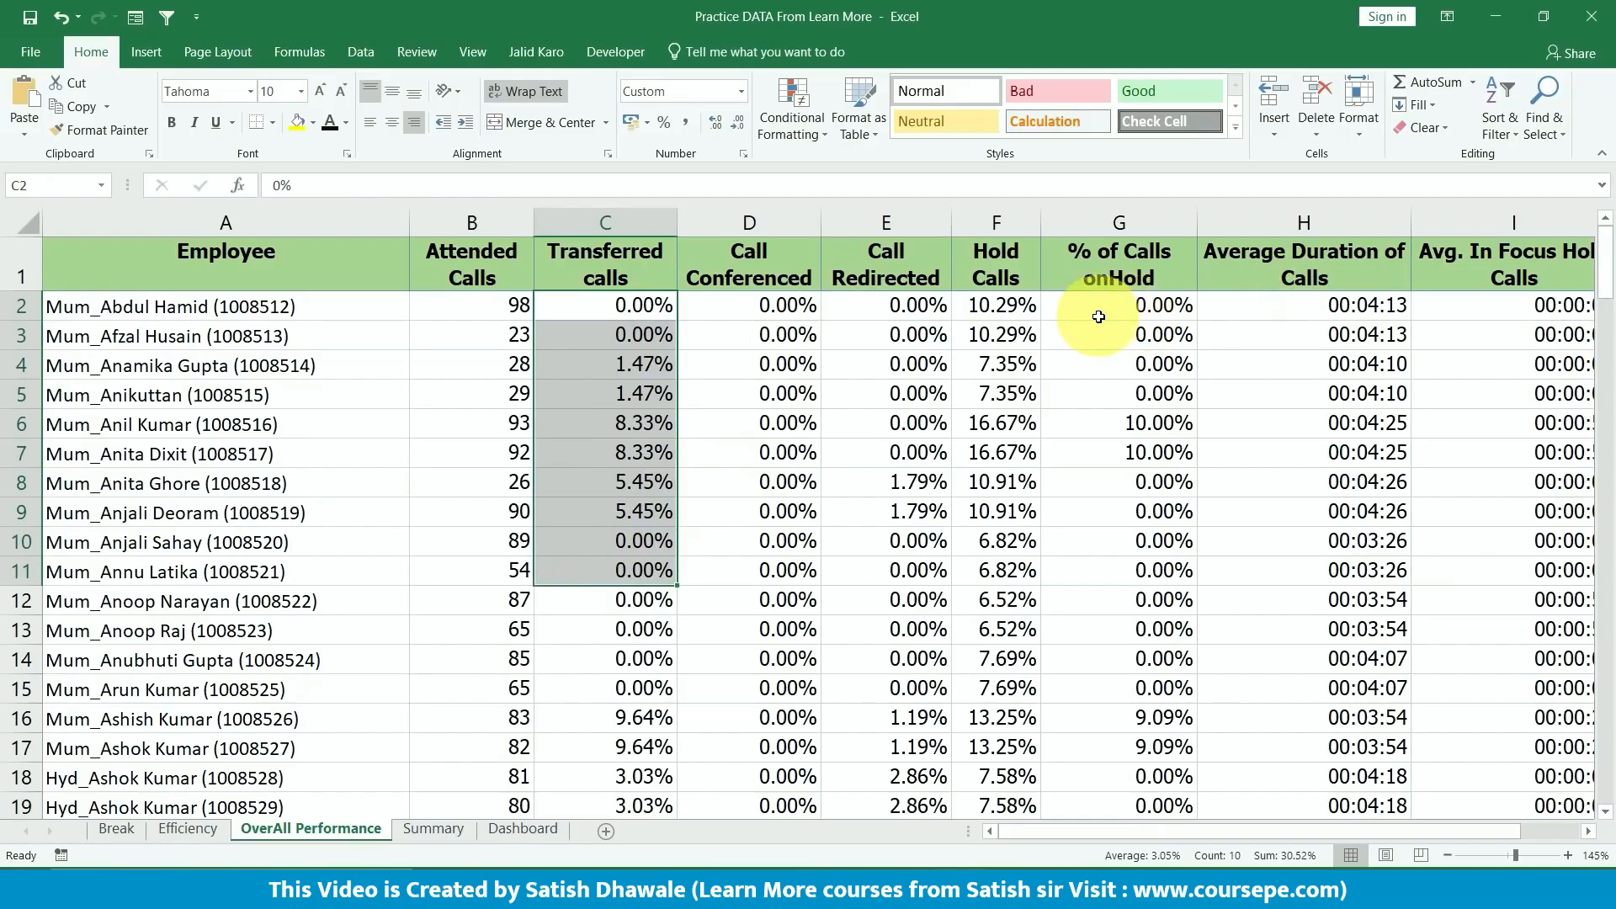
- Compare the Employee list on the OverAll Performance sheet with the lists on the Break and Efficiency sheets
{"action": "left_click_drag", "start_coordinate": [1347, 334], "coordinate": [17, 444]}
{"action": "left_click", "coordinate": [322, 432]}
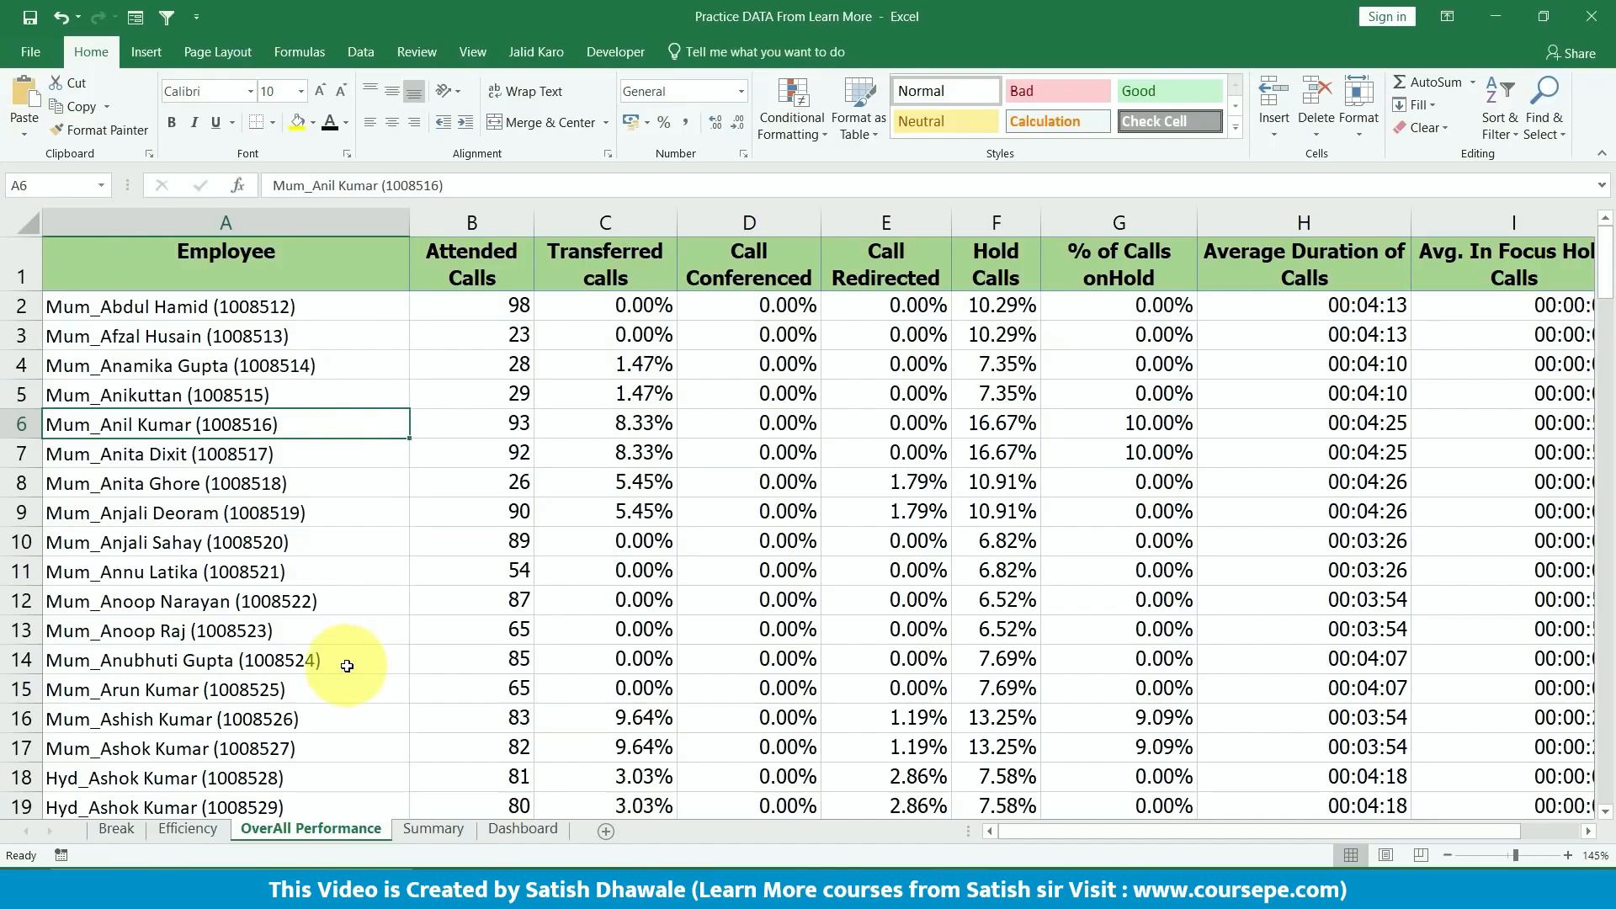
{"action": "left_click", "coordinate": [116, 833]}
{"action": "left_click", "coordinate": [187, 829]}
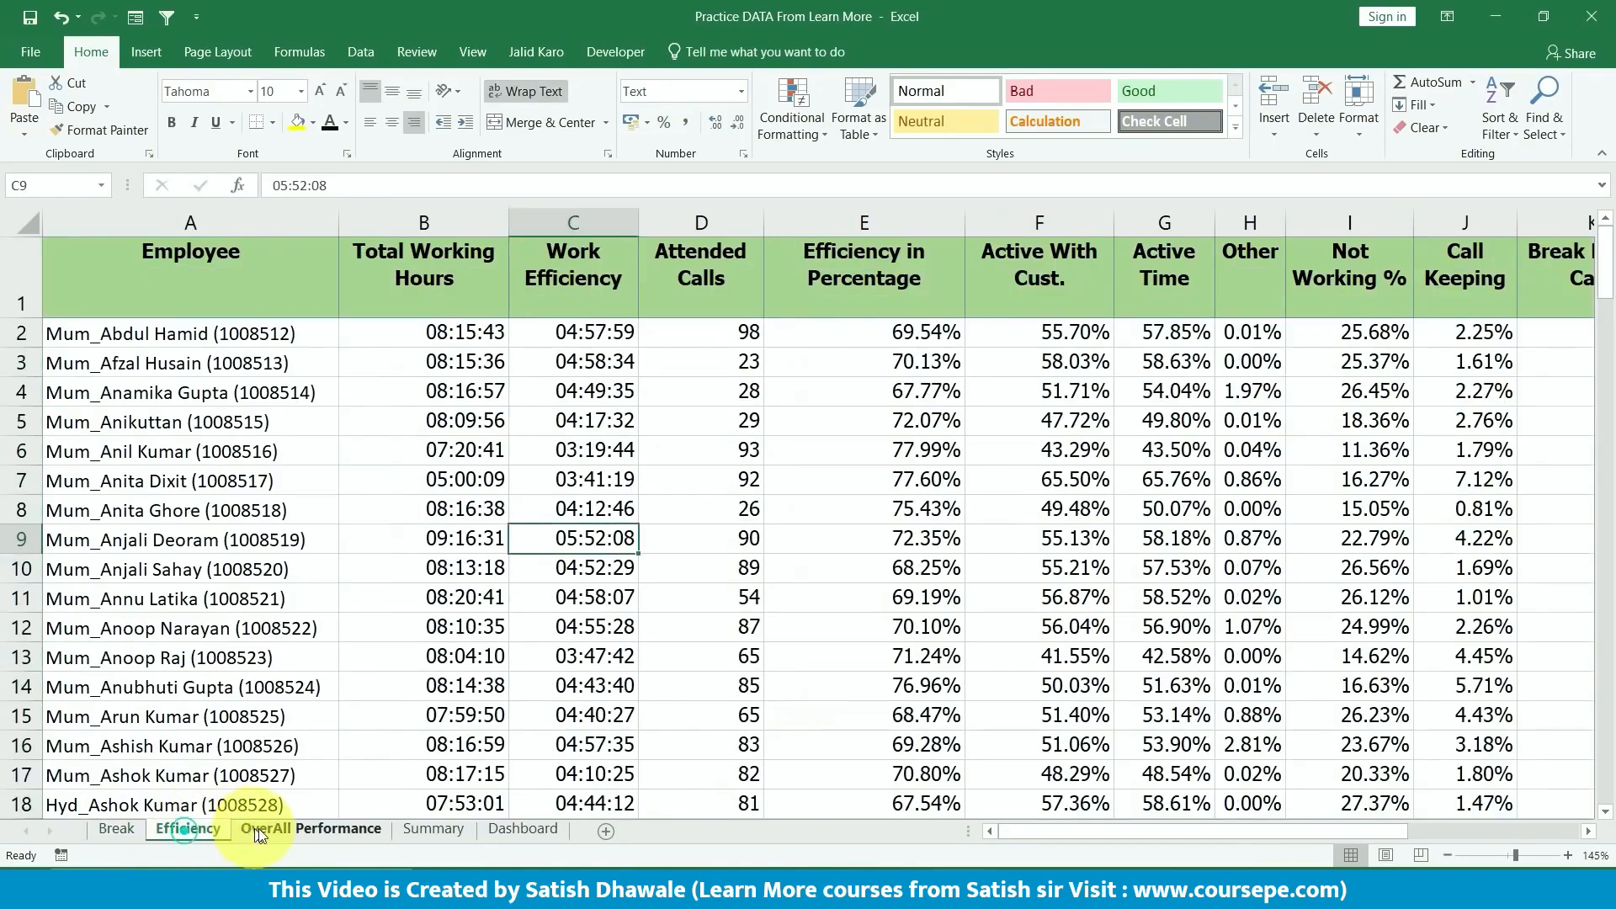
{"action": "left_click", "coordinate": [268, 830]}
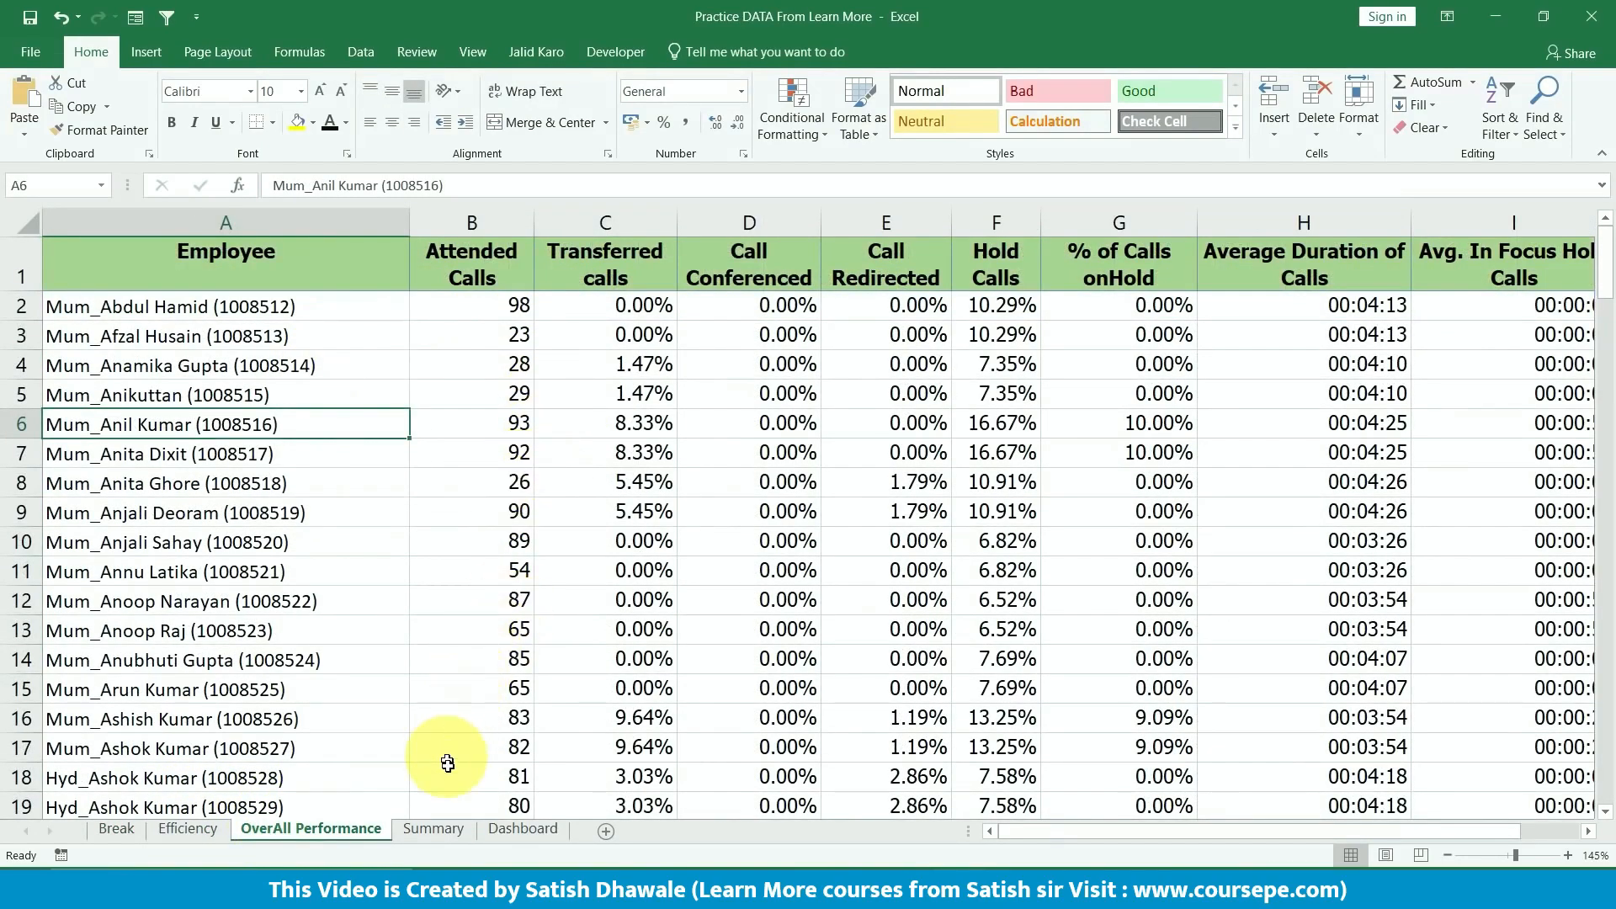
- Examine the Summary sheet's Employee column and the Break sheet's Employee list from its first to its last row
{"action": "left_click", "coordinate": [446, 828]}
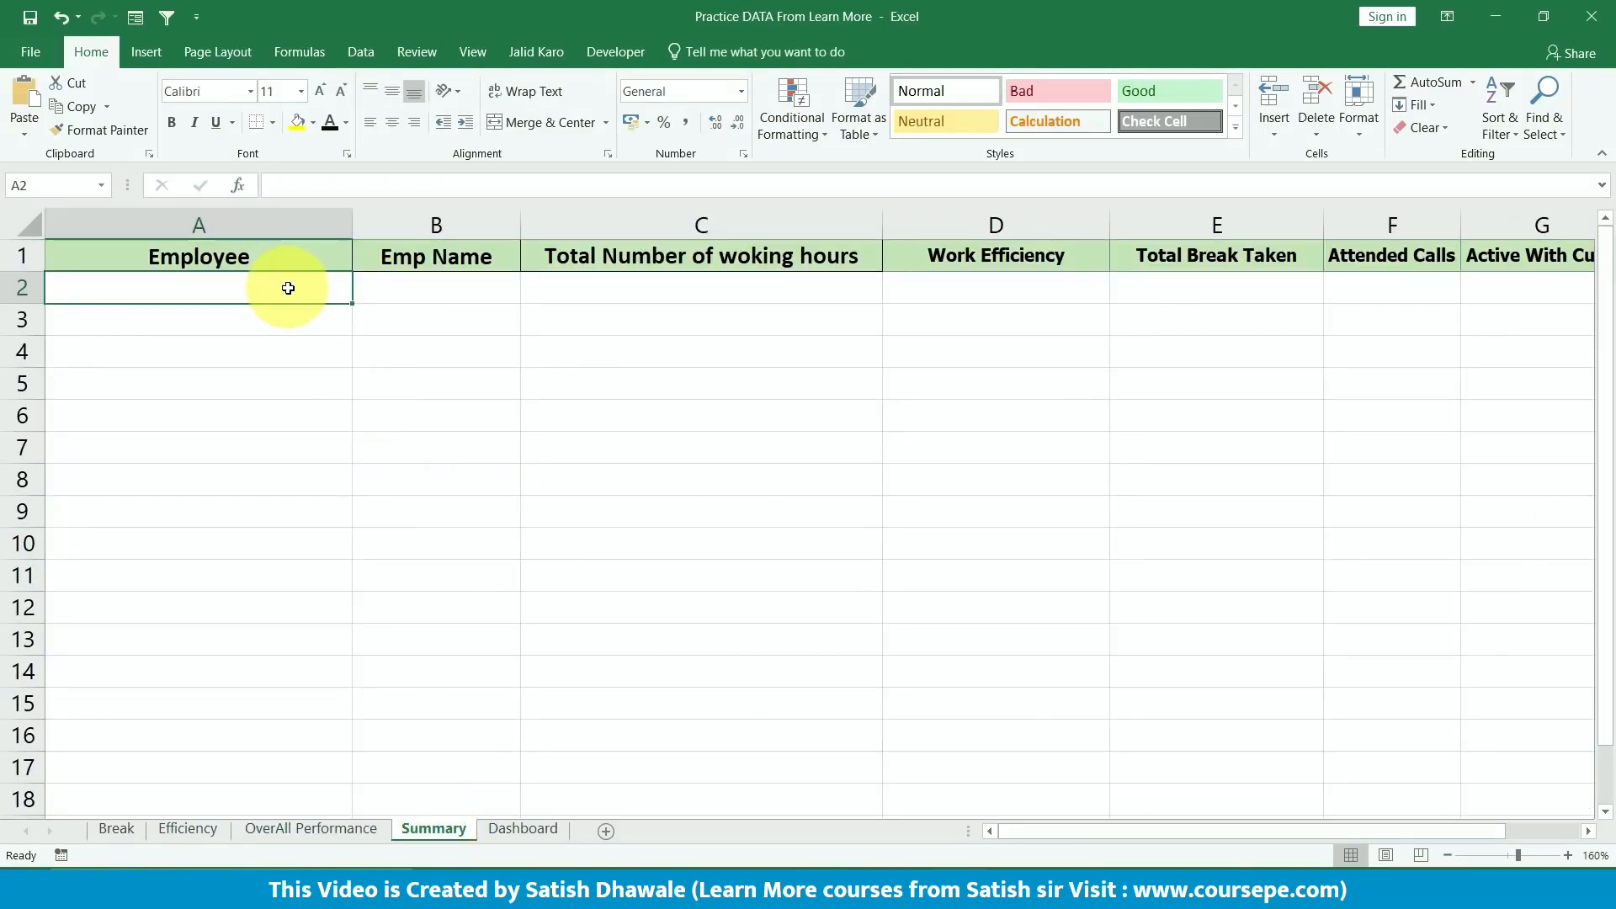
{"action": "left_click", "coordinate": [274, 224]}
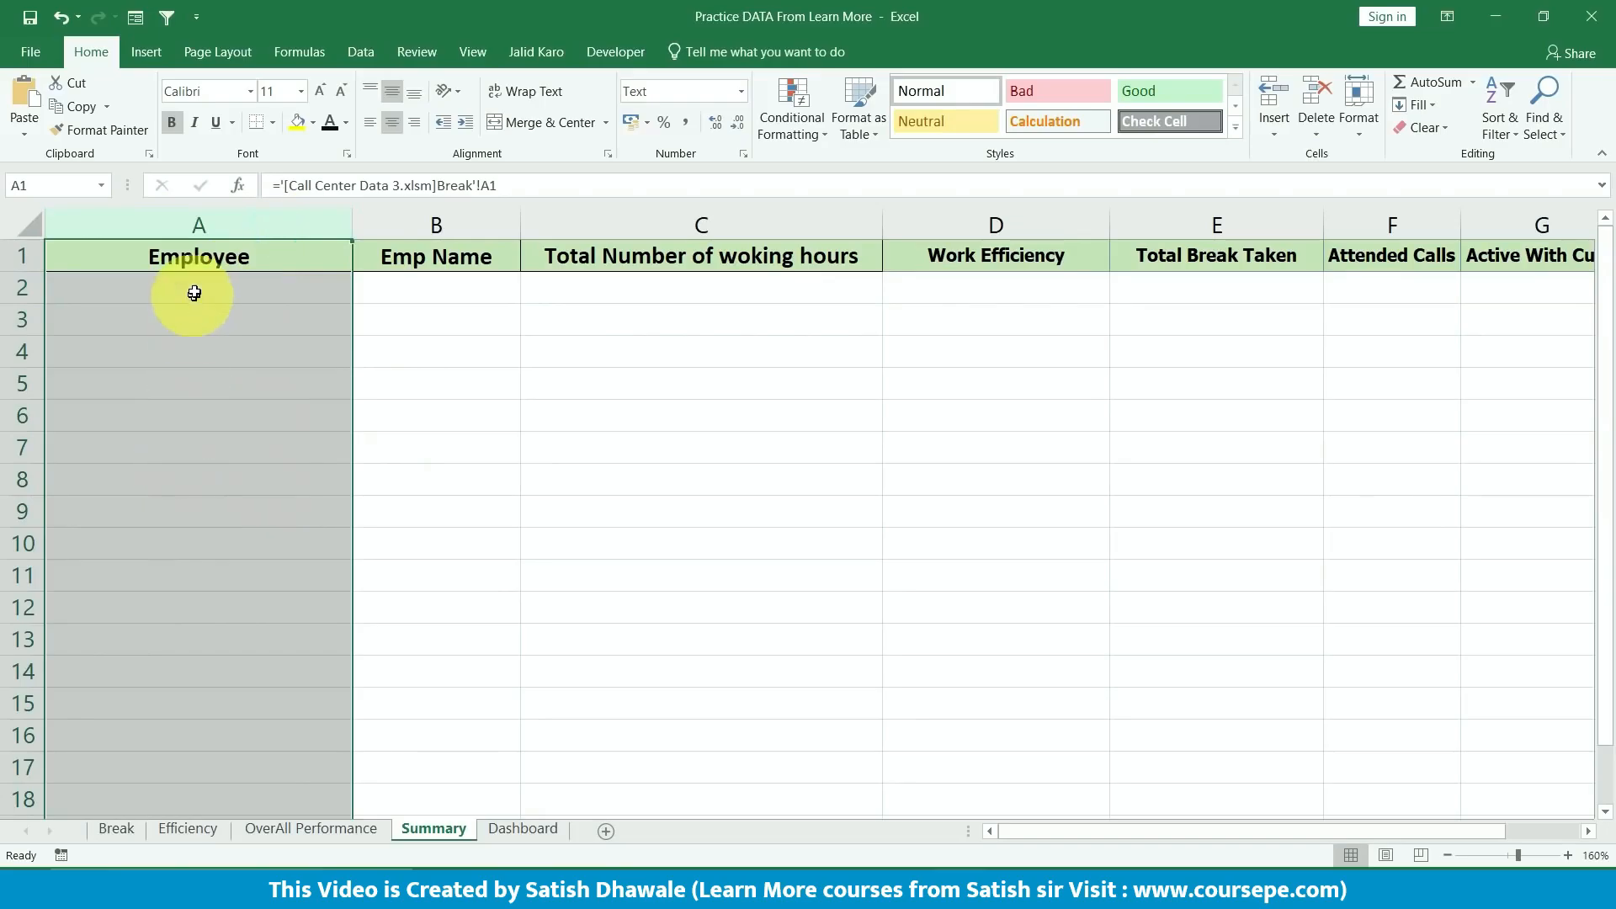
{"action": "left_click", "coordinate": [117, 829]}
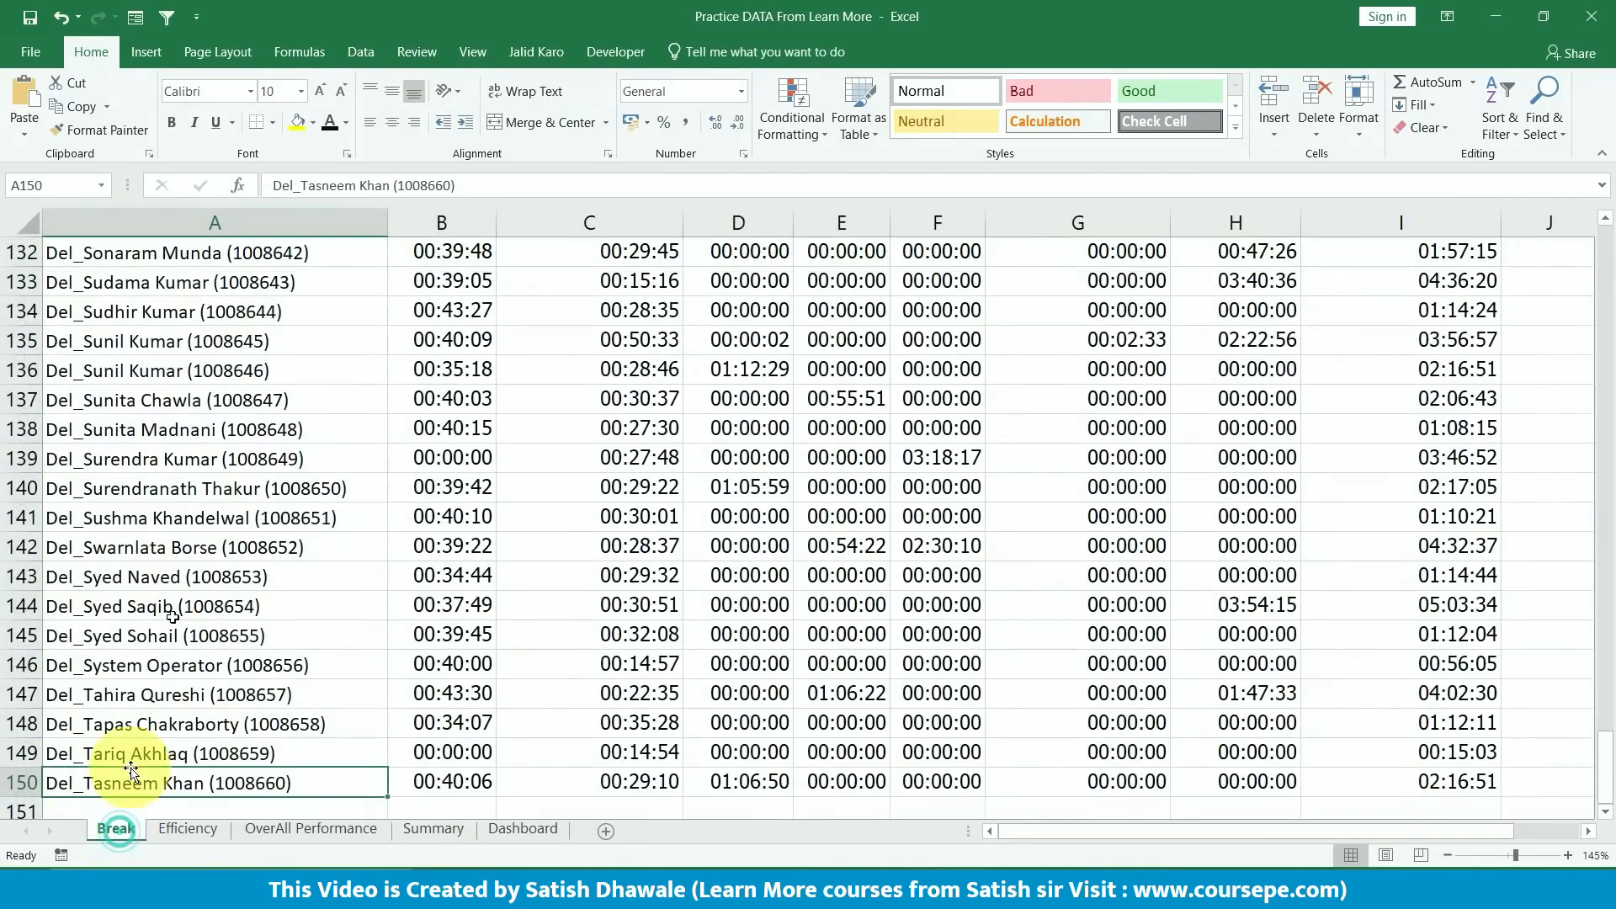
{"action": "left_click", "coordinate": [214, 529]}
{"action": "key", "text": "ctrl+Home"}
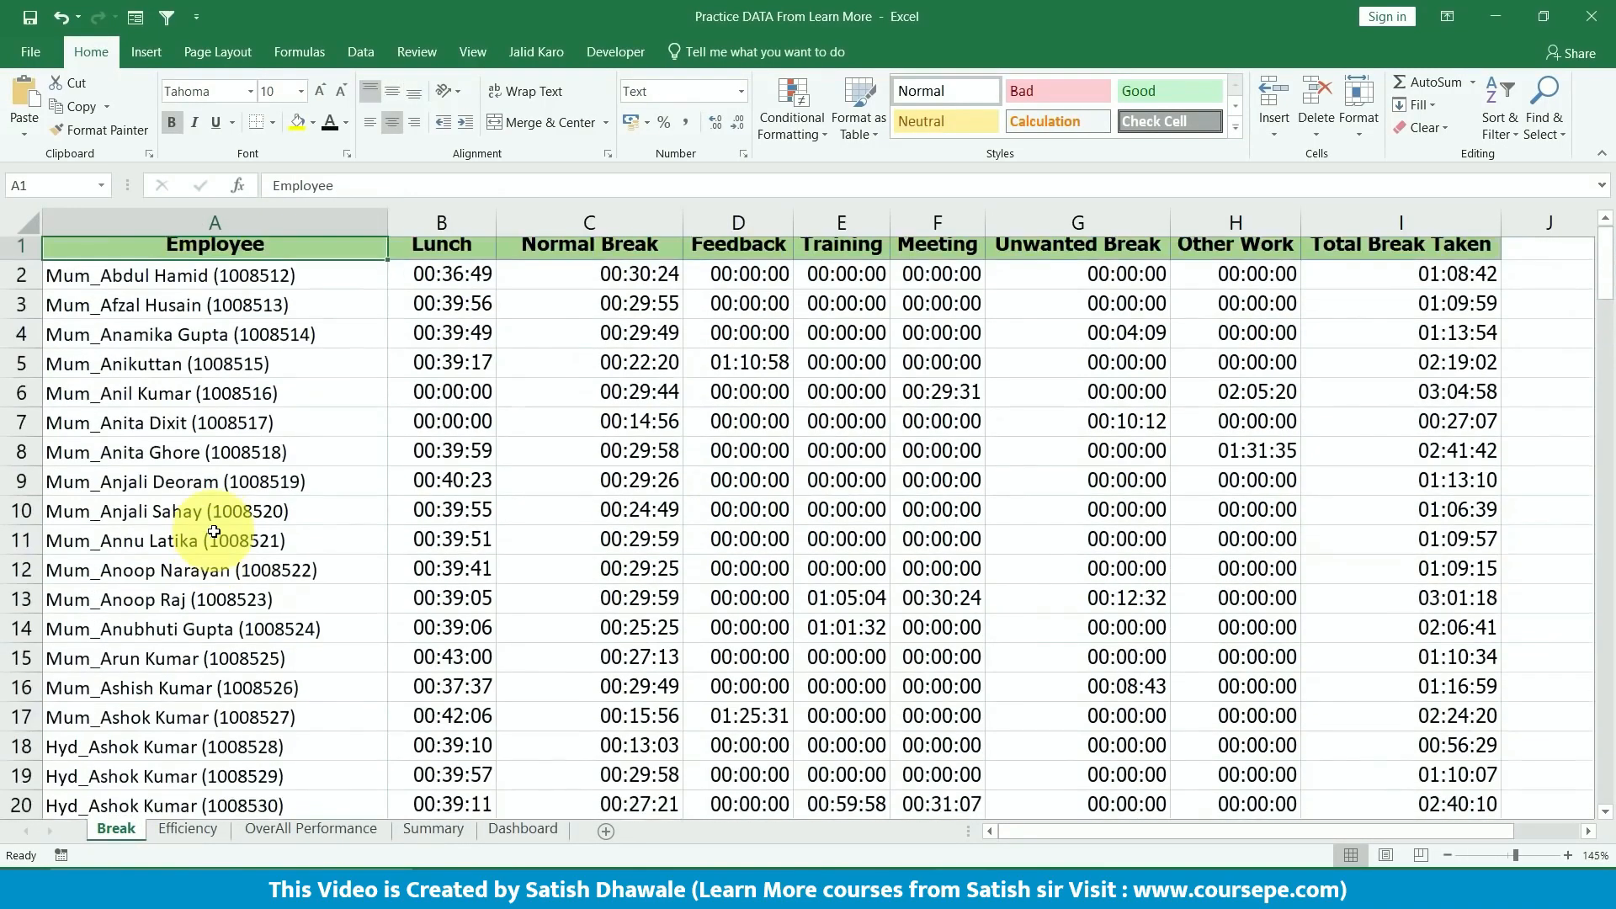
{"action": "key", "text": "ctrl+Down"}
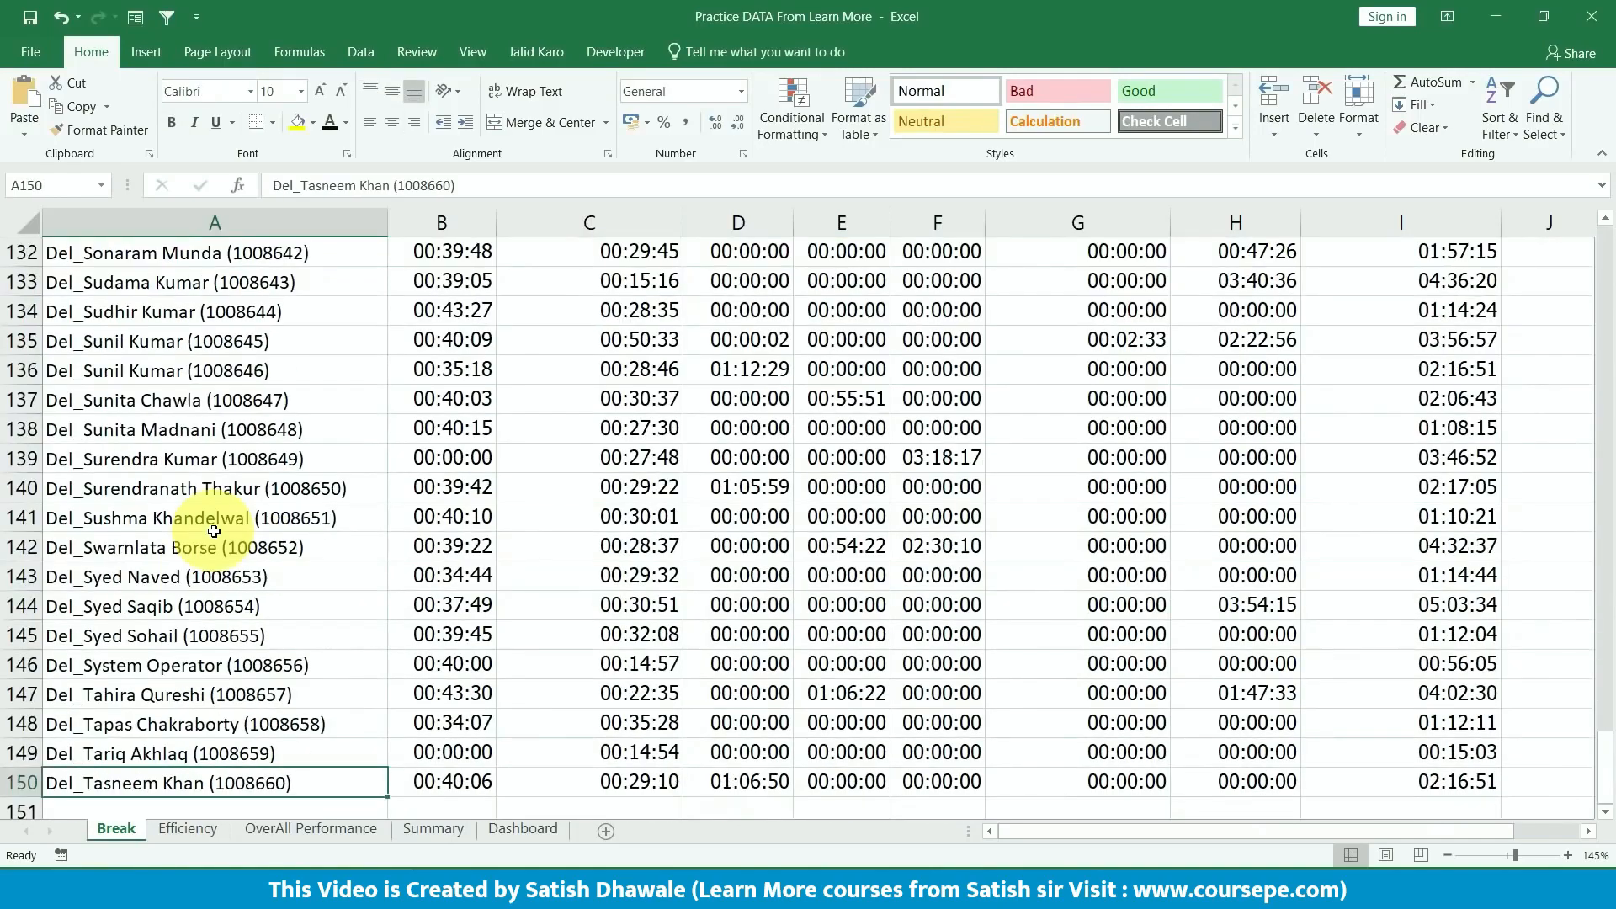
- Compare the last employee entries on the Break sheet with the empty Employee column on the Summary sheet
{"action": "left_click", "coordinate": [433, 829]}
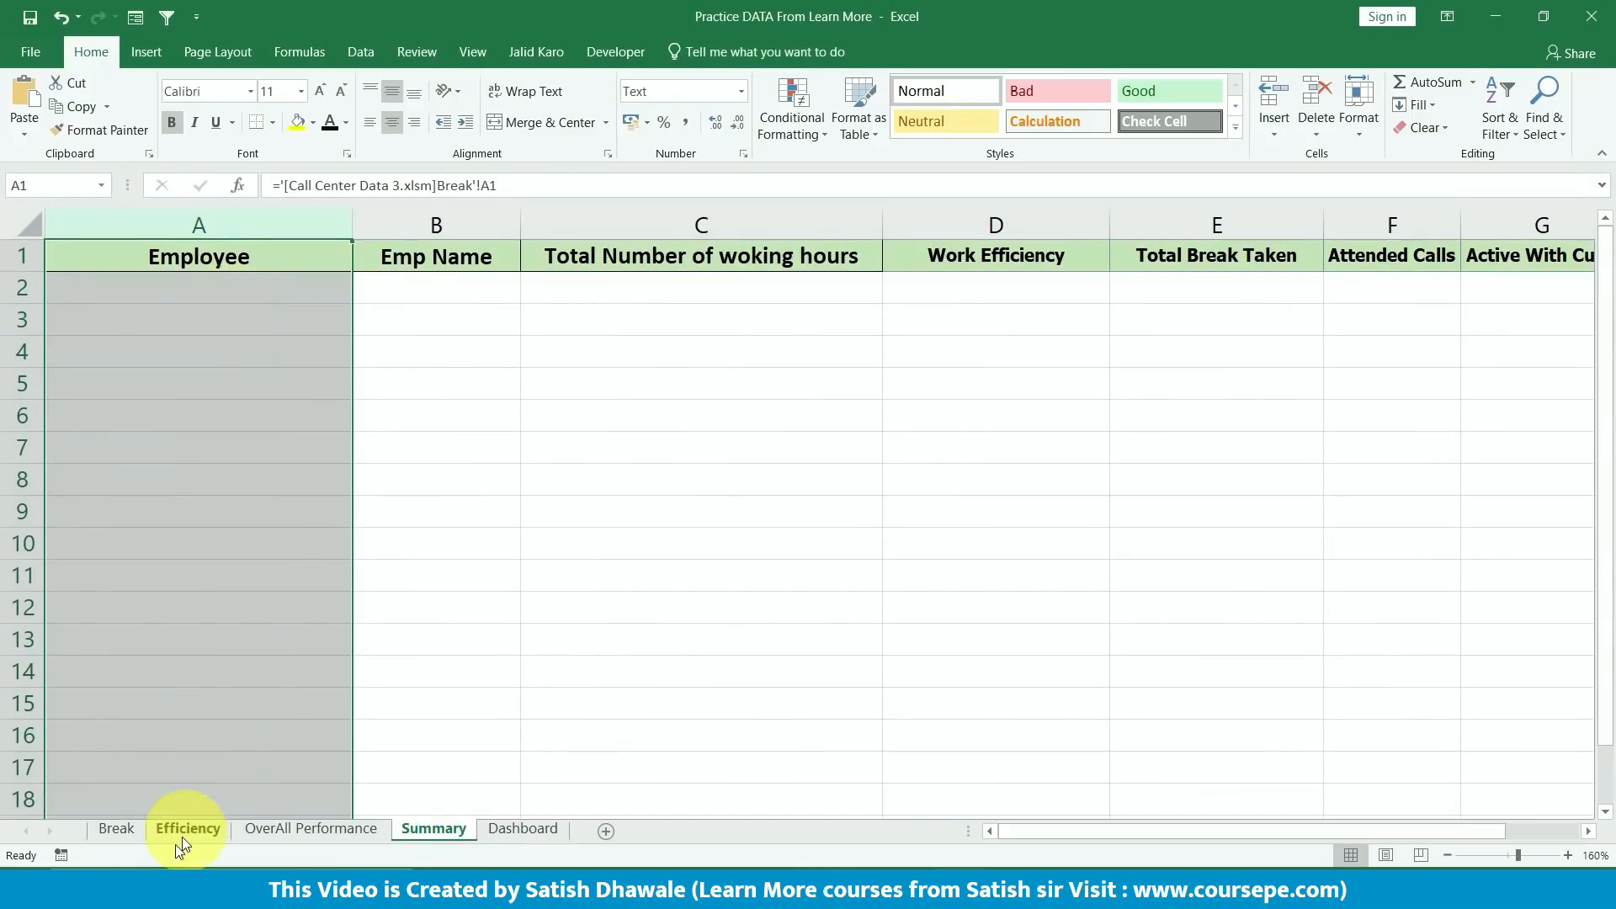
{"action": "left_click", "coordinate": [116, 829]}
{"action": "scroll", "coordinate": [91, 759], "scroll_direction": "down", "scroll_amount": 1}
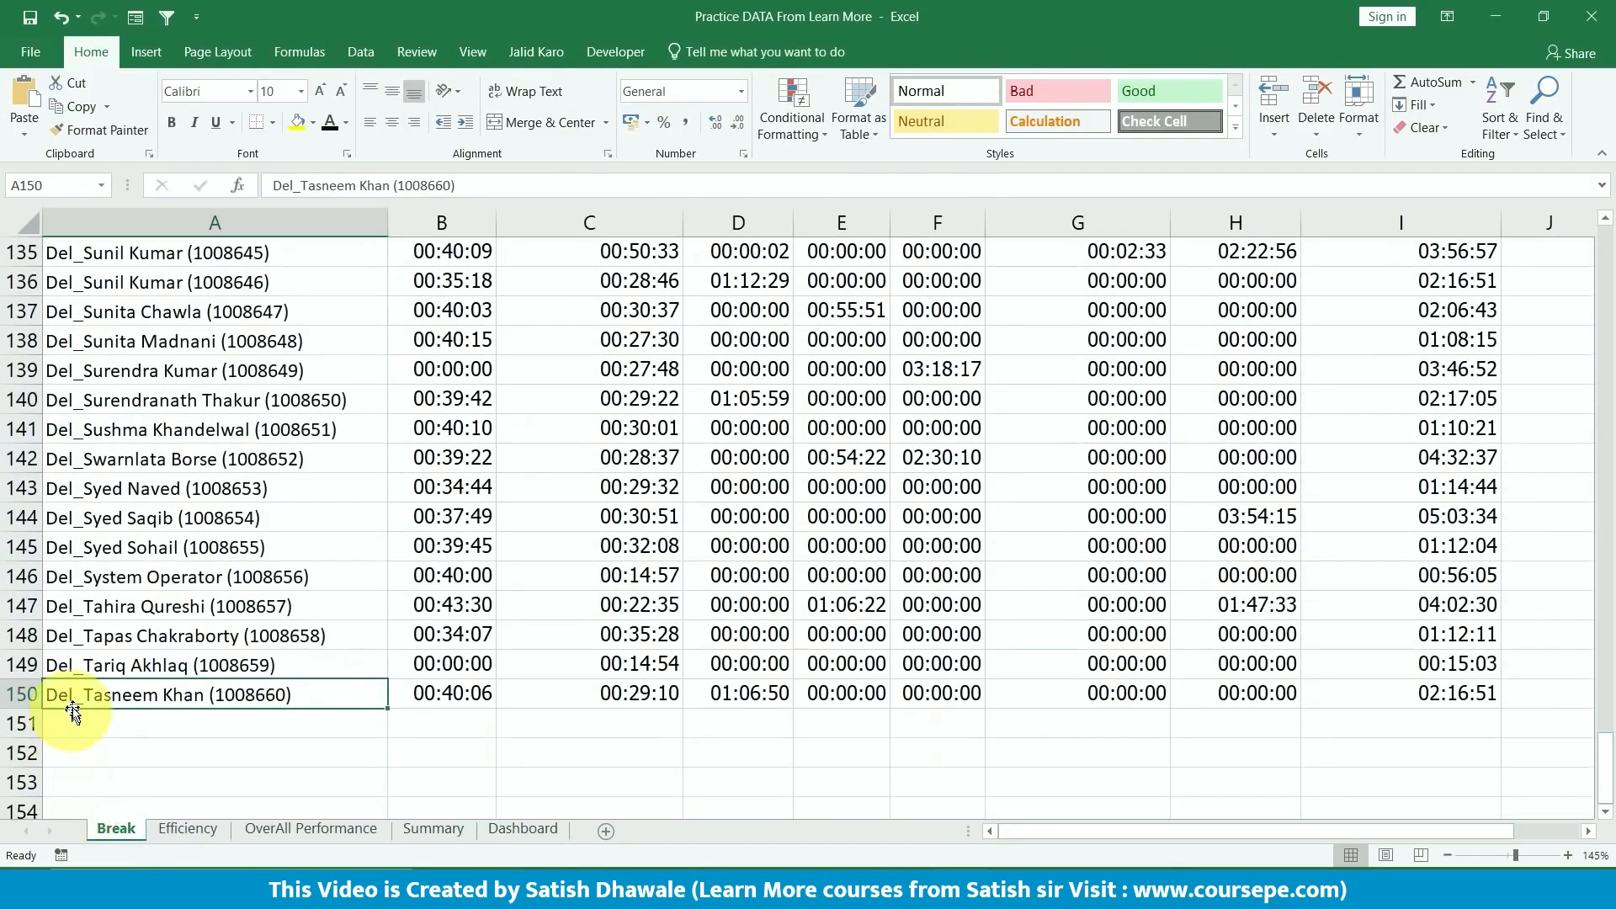
{"action": "left_click", "coordinate": [432, 829]}
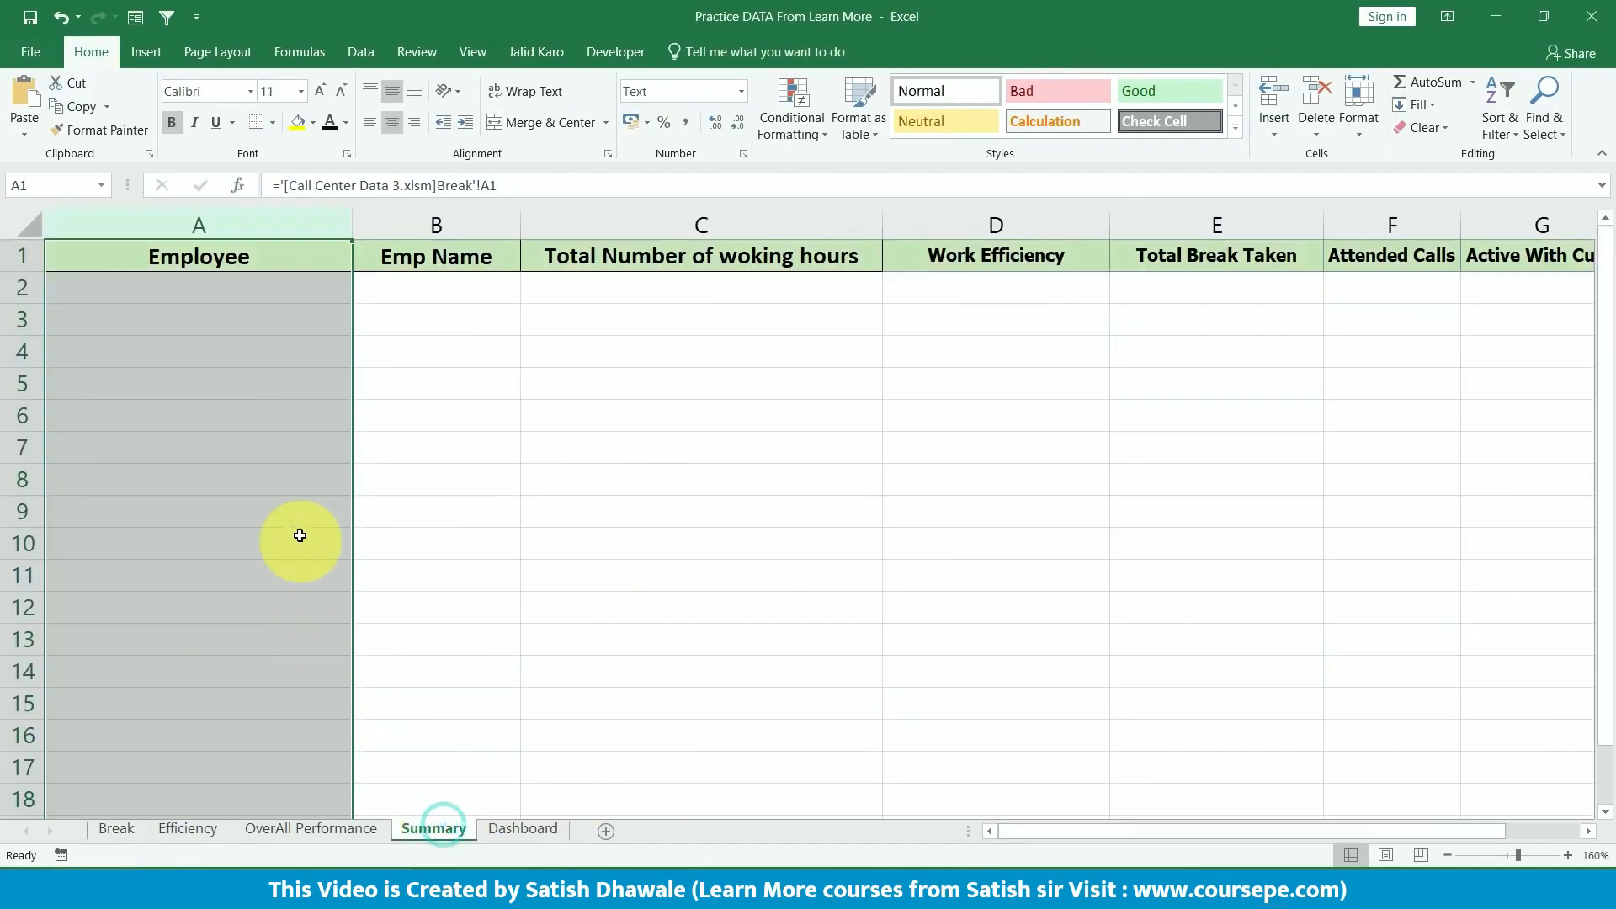
{"action": "left_click_drag", "start_coordinate": [296, 286], "coordinate": [303, 660]}
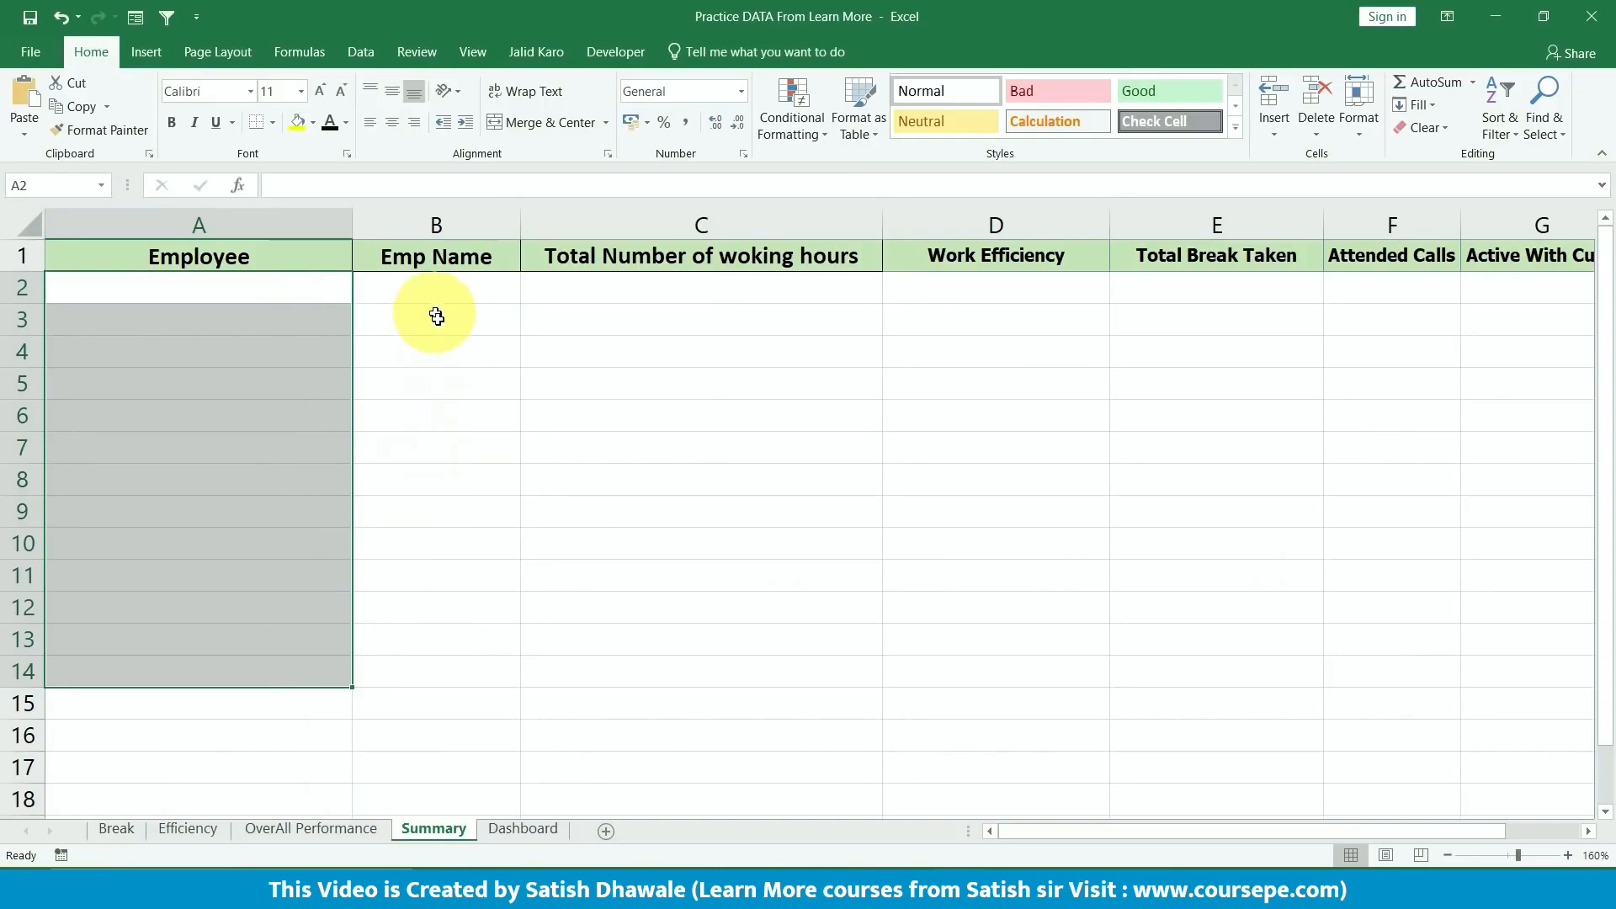
{"action": "left_click_drag", "start_coordinate": [310, 282], "coordinate": [299, 454]}
{"action": "left_click", "coordinate": [122, 829]}
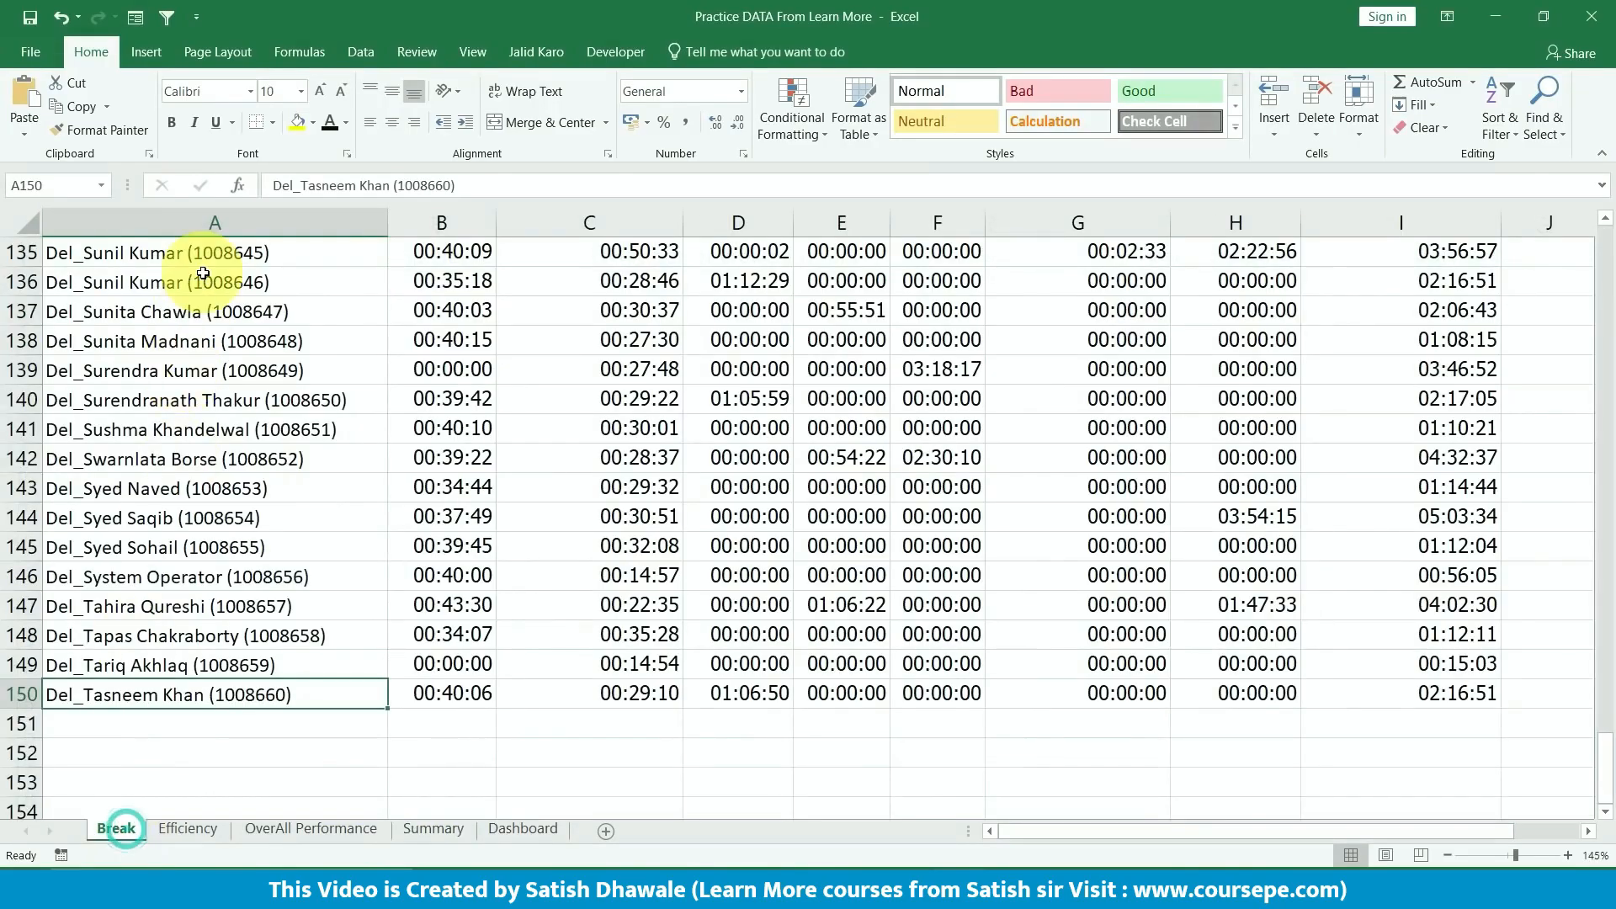
{"action": "left_click_drag", "start_coordinate": [206, 276], "coordinate": [216, 627]}
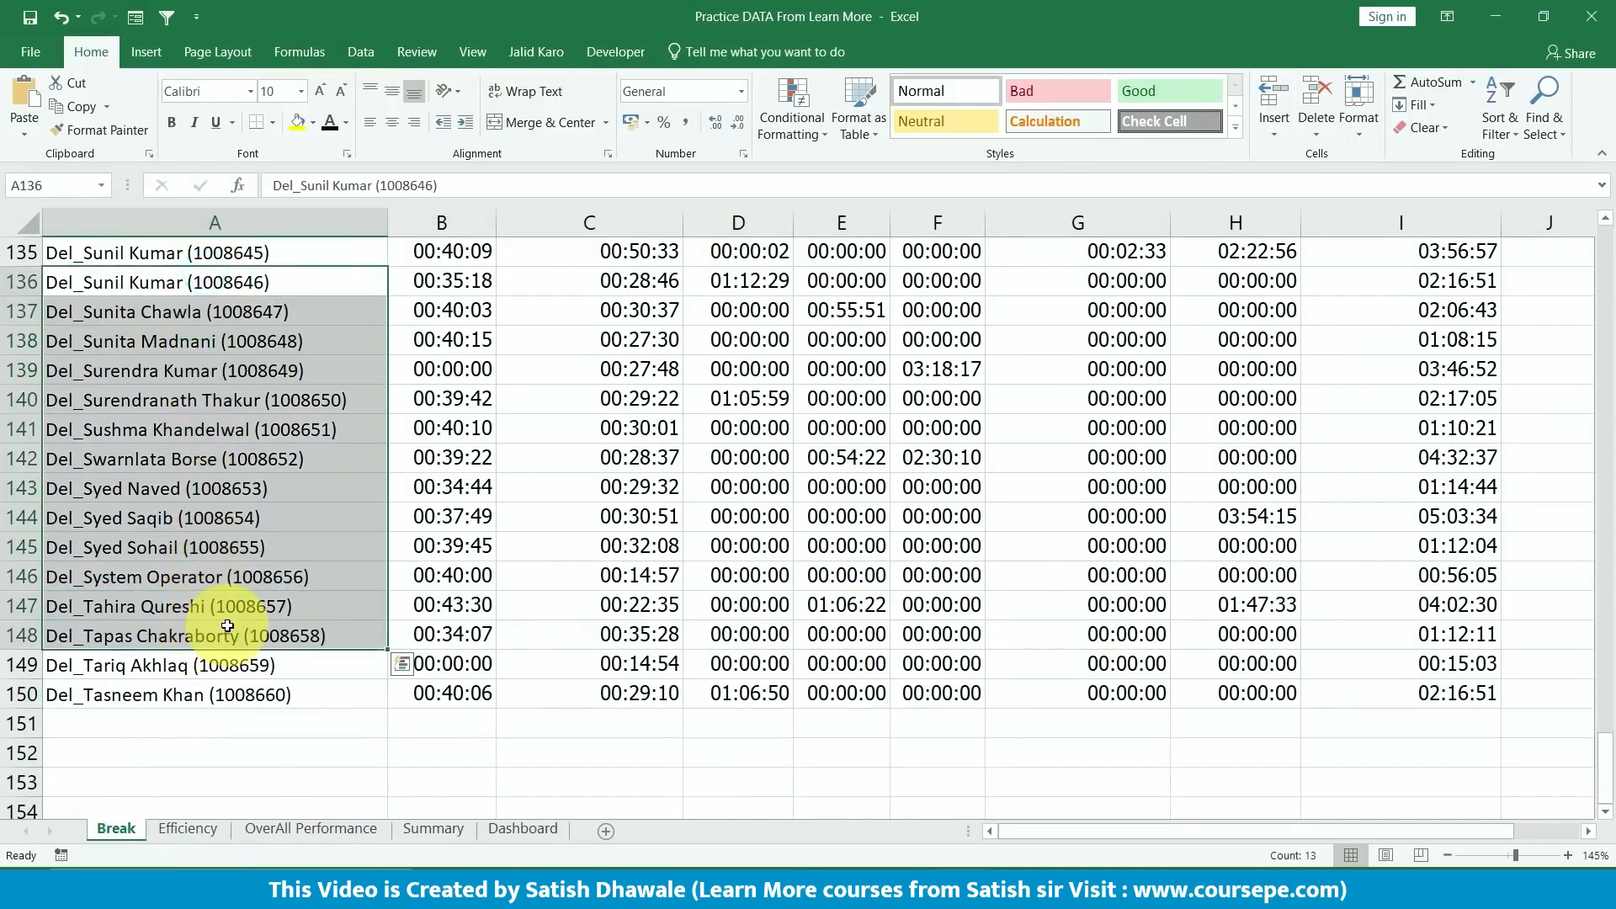
- Examine the Summary sheet's columns Emp Name, Total Number of woking hours, Work Efficiency, Total Break Taken and Attended Calls
{"action": "left_click", "coordinate": [455, 832]}
{"action": "left_click", "coordinate": [453, 269]}
{"action": "left_click_drag", "start_coordinate": [453, 282], "coordinate": [417, 744]}
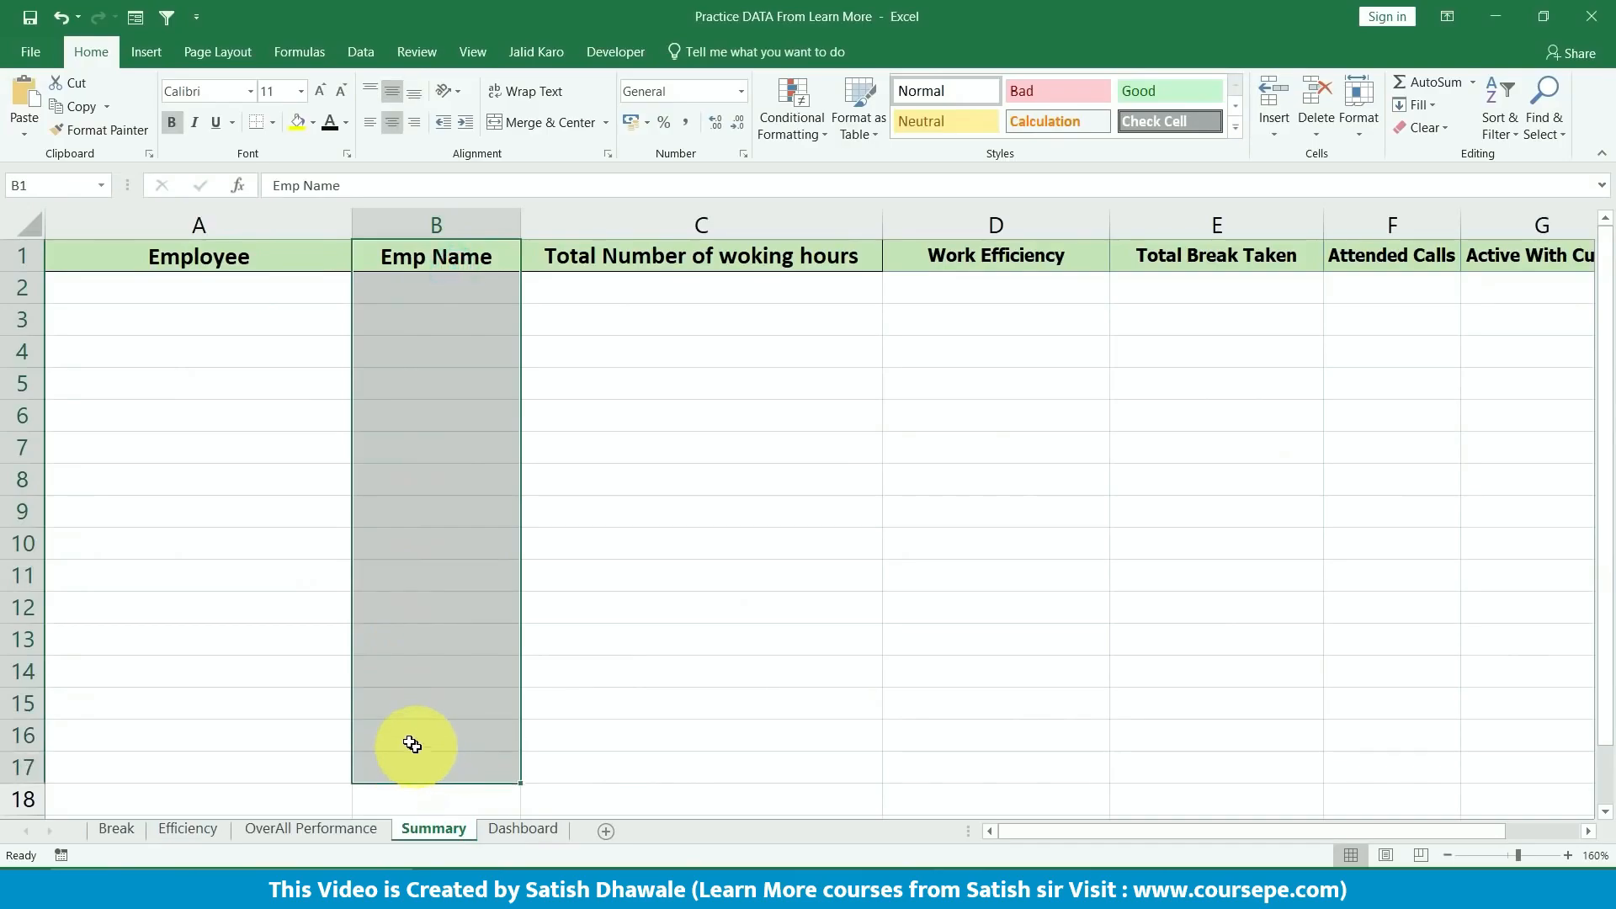
{"action": "left_click_drag", "start_coordinate": [722, 289], "coordinate": [711, 762]}
{"action": "left_click_drag", "start_coordinate": [992, 324], "coordinate": [994, 579]}
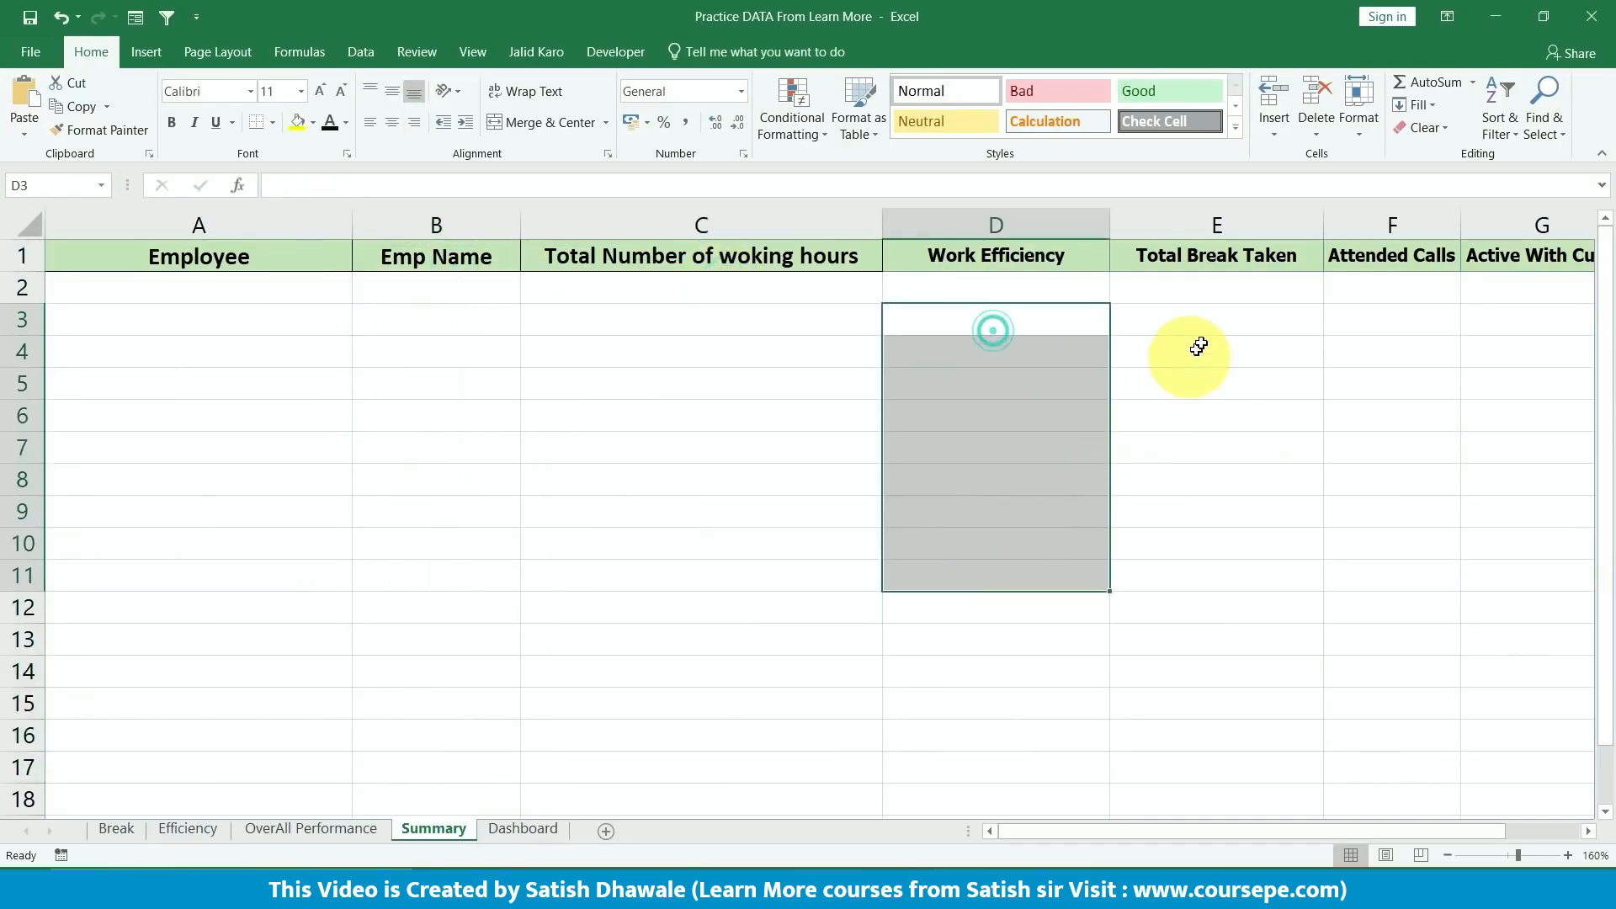
{"action": "left_click_drag", "start_coordinate": [1213, 322], "coordinate": [1217, 514]}
{"action": "left_click_drag", "start_coordinate": [1391, 834], "coordinate": [1455, 833]}
{"action": "left_click_drag", "start_coordinate": [1069, 289], "coordinate": [1078, 575]}
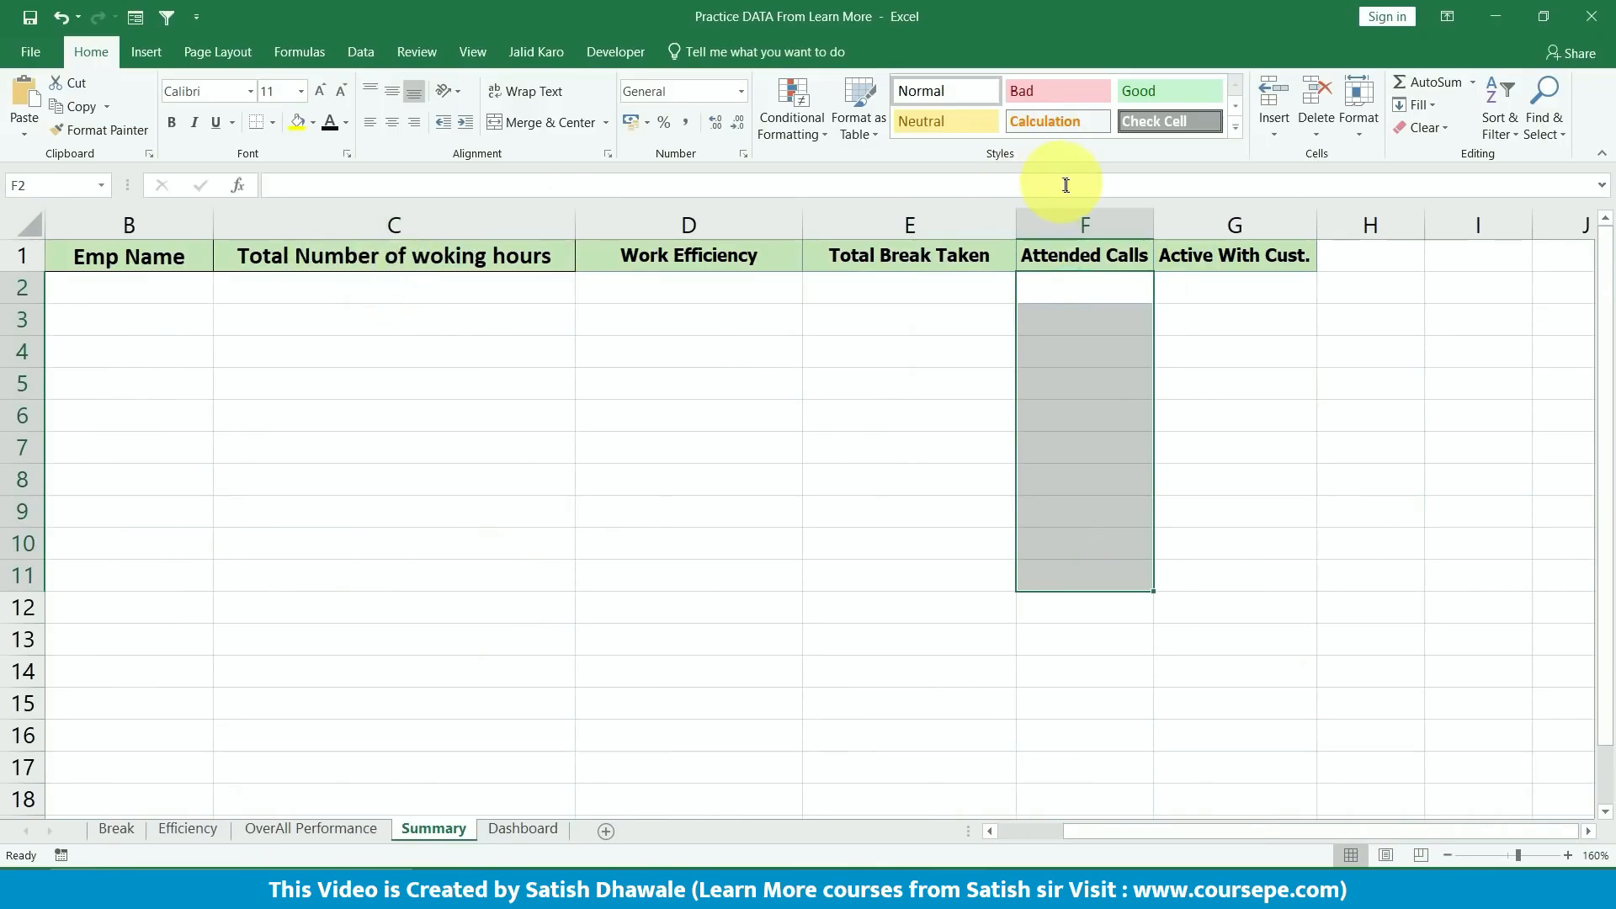
- Switch to the Call Center Data 3 workbook, examine its Summary columns and the Employee and Emp Name formulas, and open its DASHBOARD sheet
{"action": "left_click", "coordinate": [687, 438]}
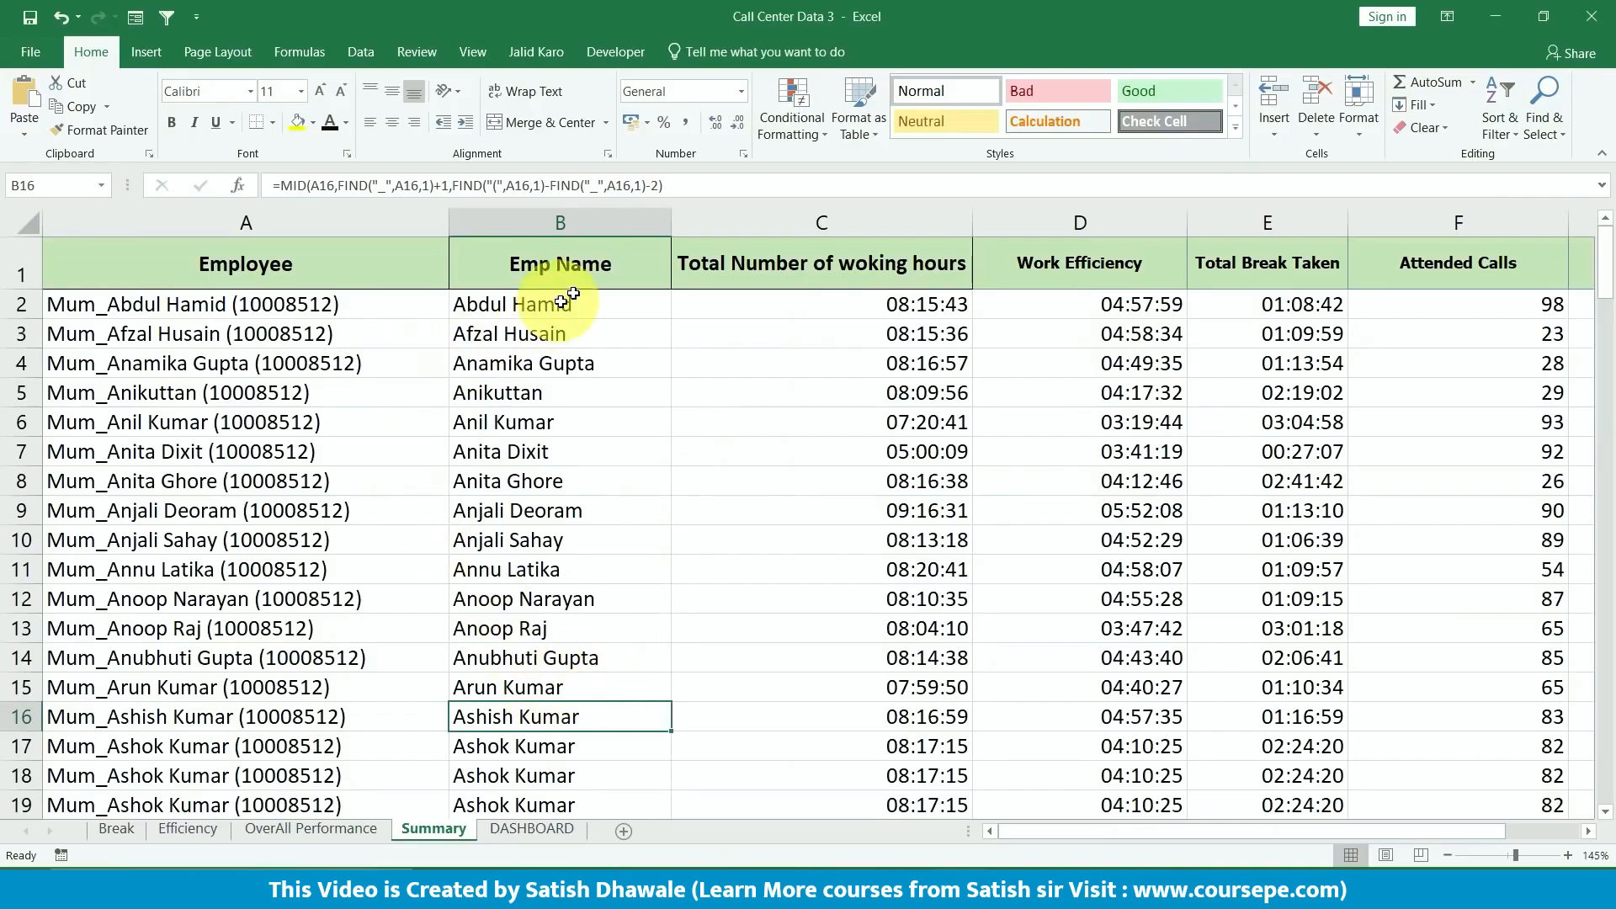
{"action": "left_click", "coordinate": [630, 220]}
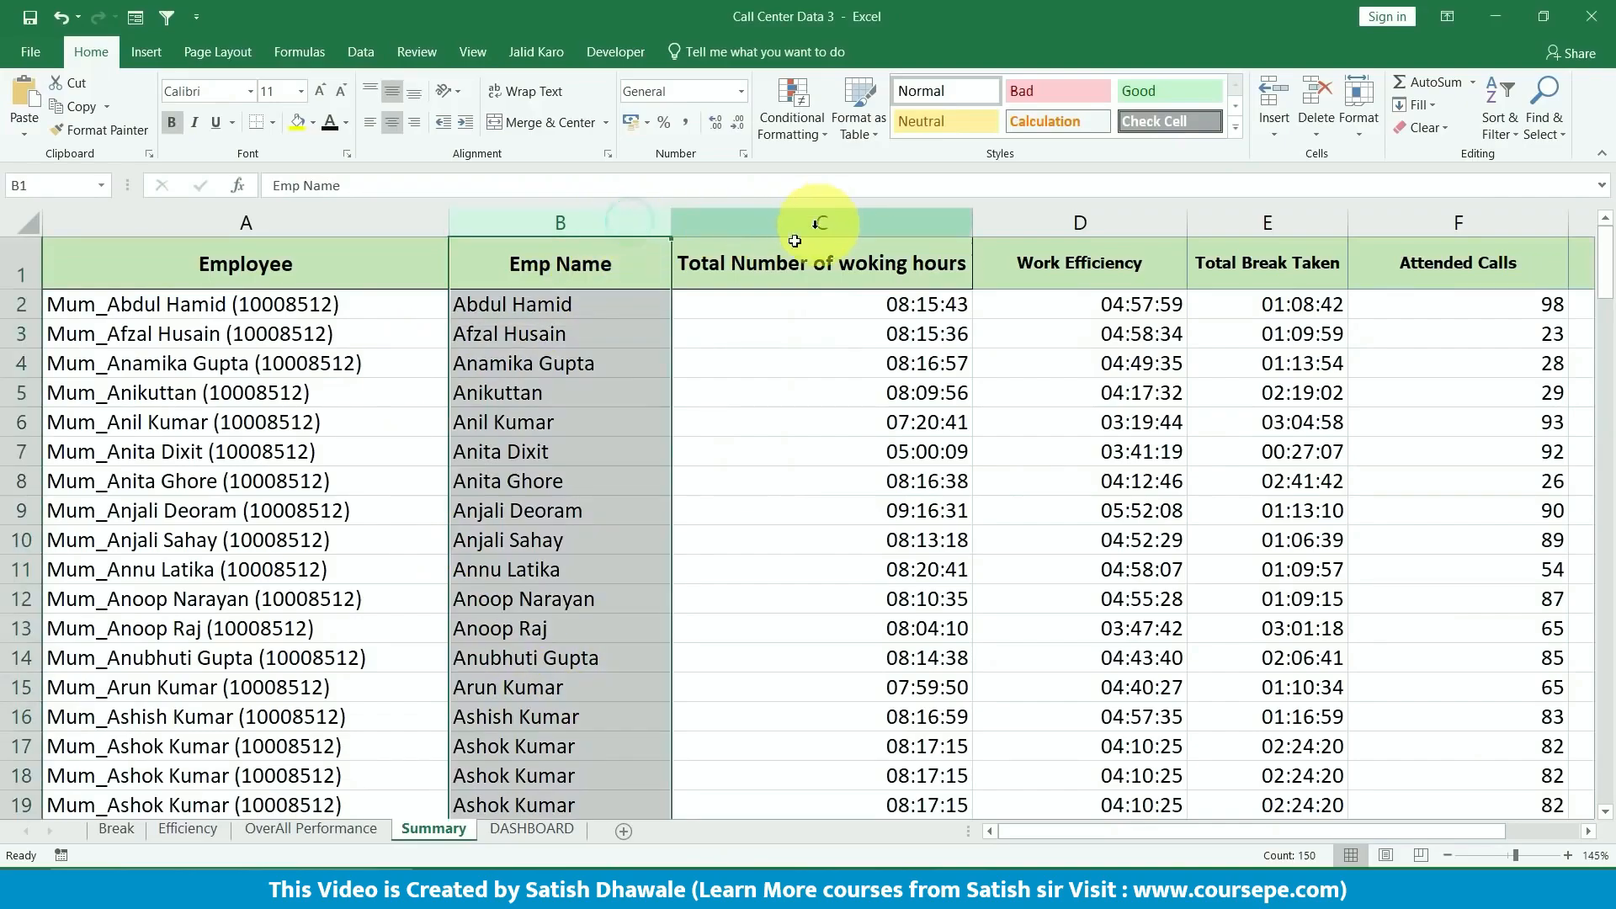
{"action": "left_click", "coordinate": [305, 302]}
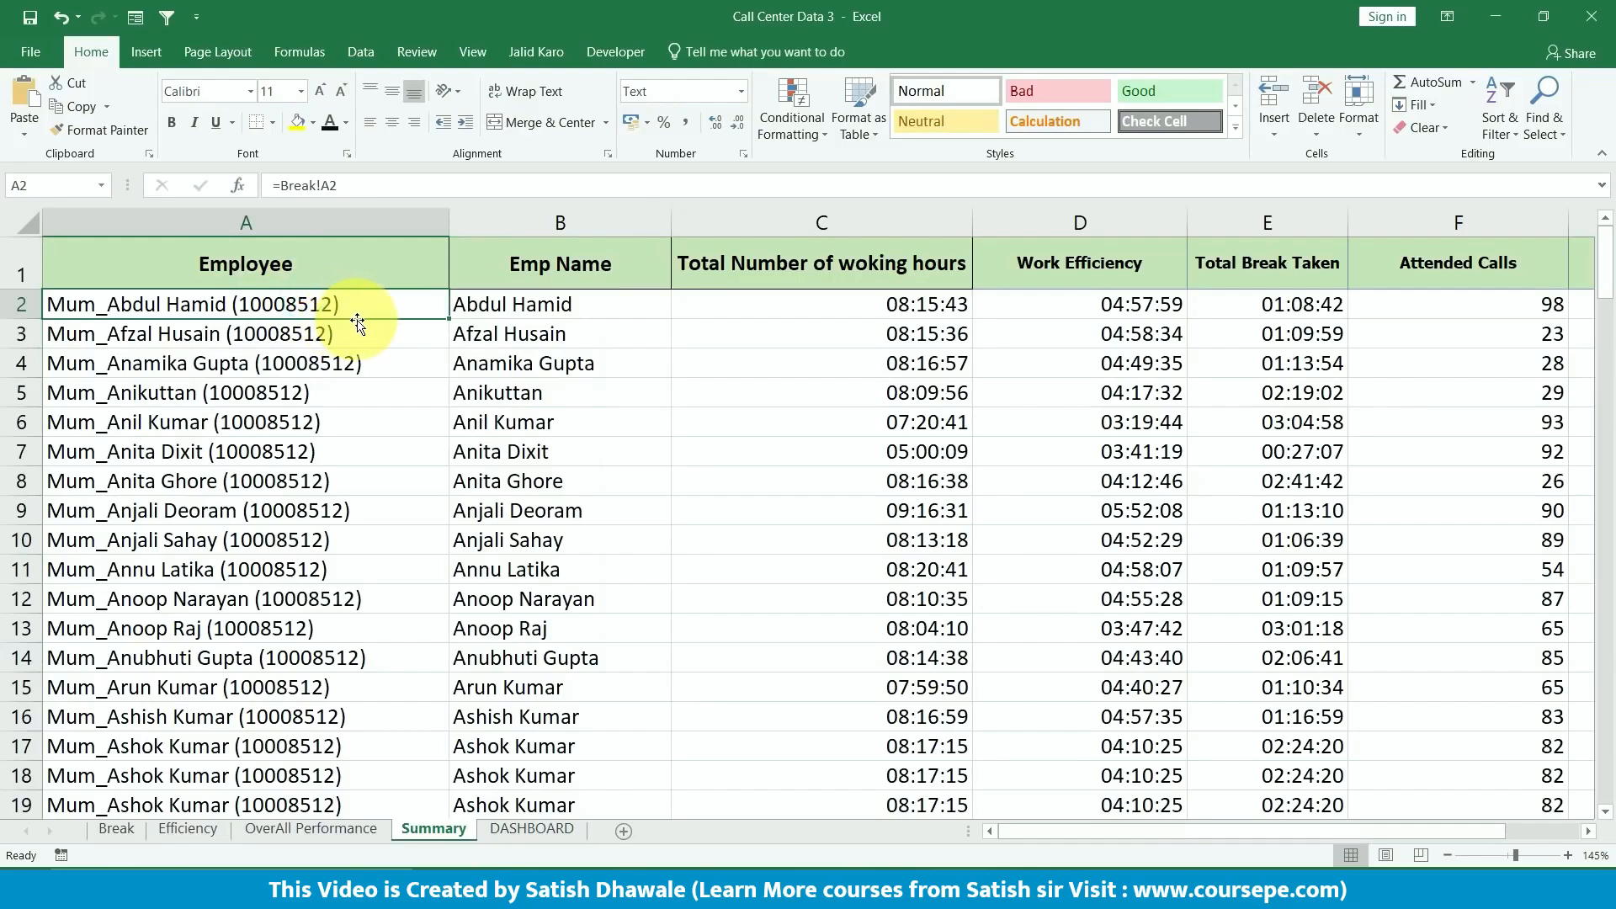
{"action": "left_click", "coordinate": [579, 310]}
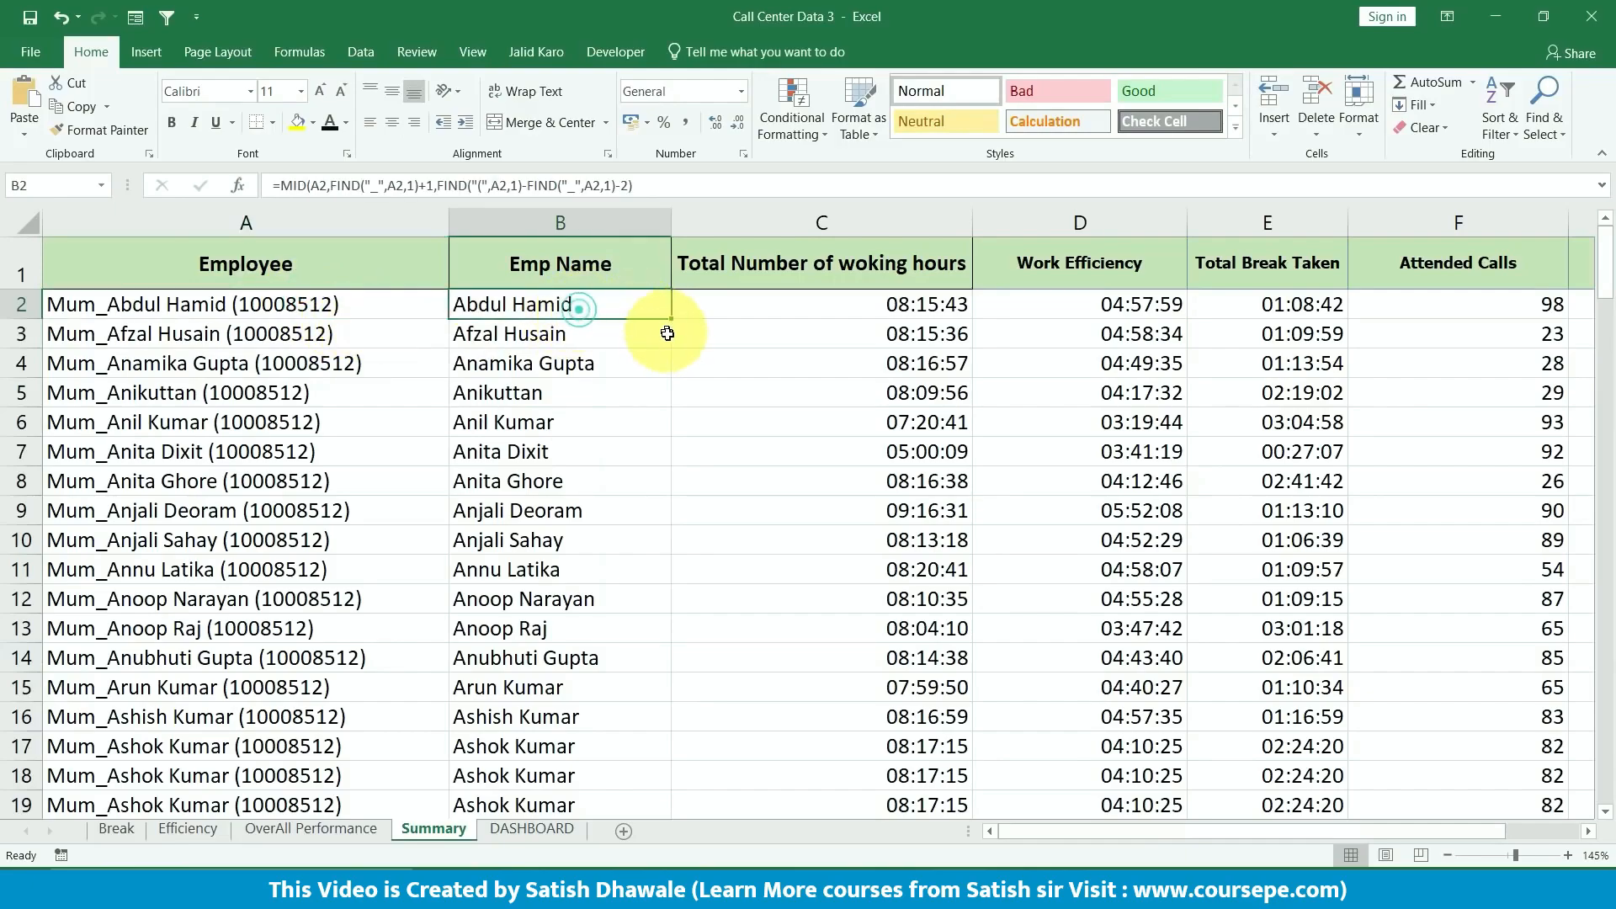
{"action": "left_click", "coordinate": [620, 224]}
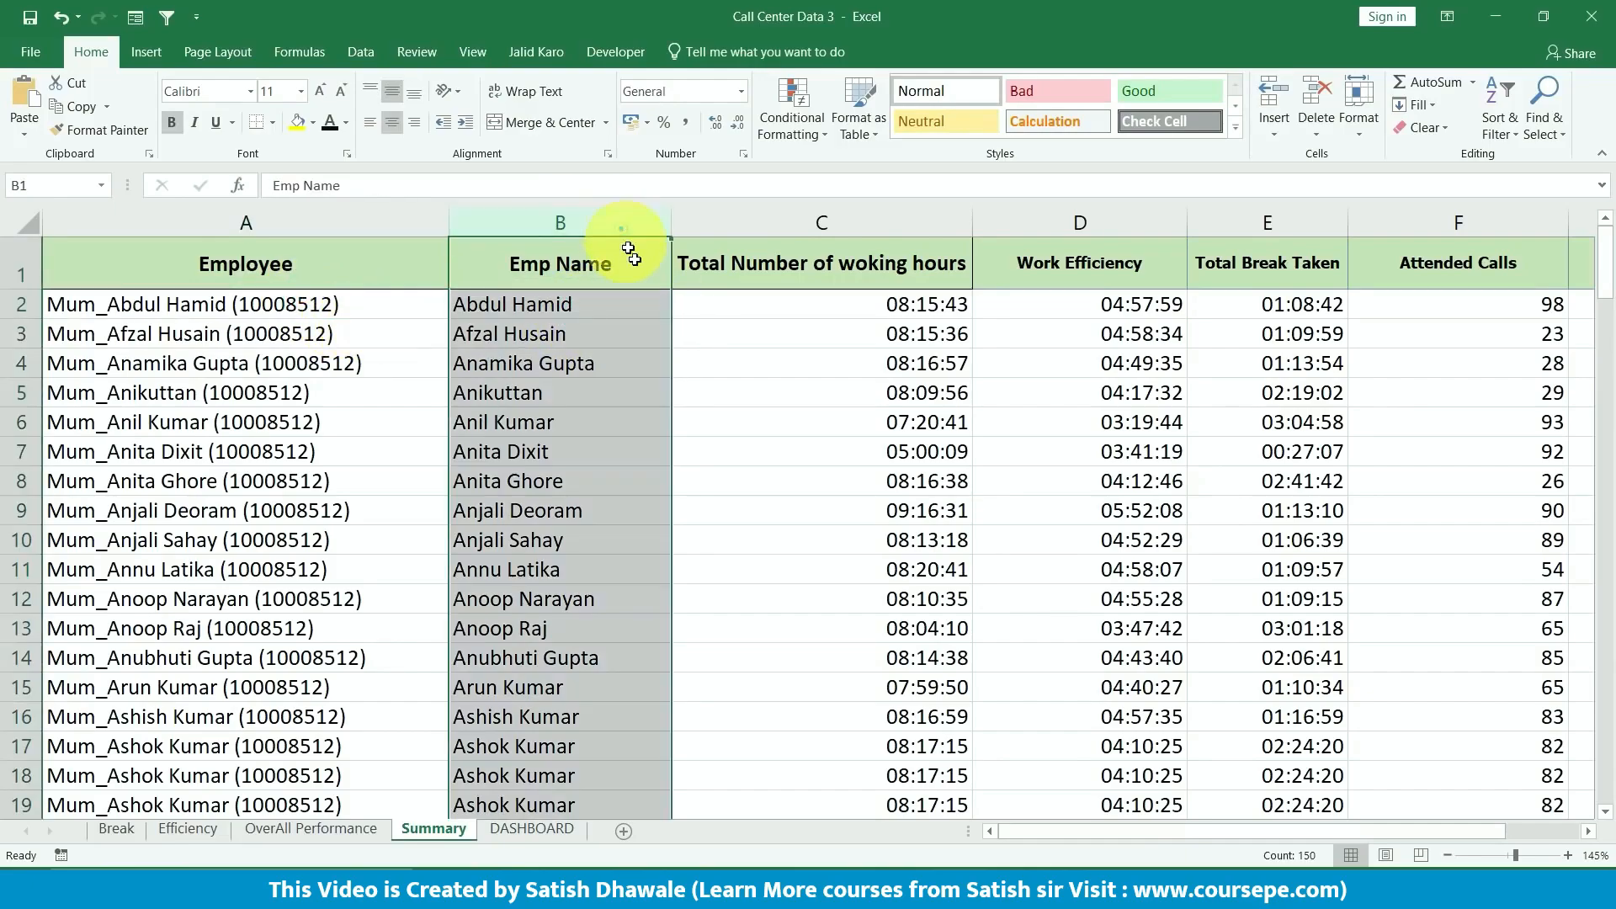
{"action": "left_click", "coordinate": [837, 223]}
{"action": "left_click", "coordinate": [1071, 224]}
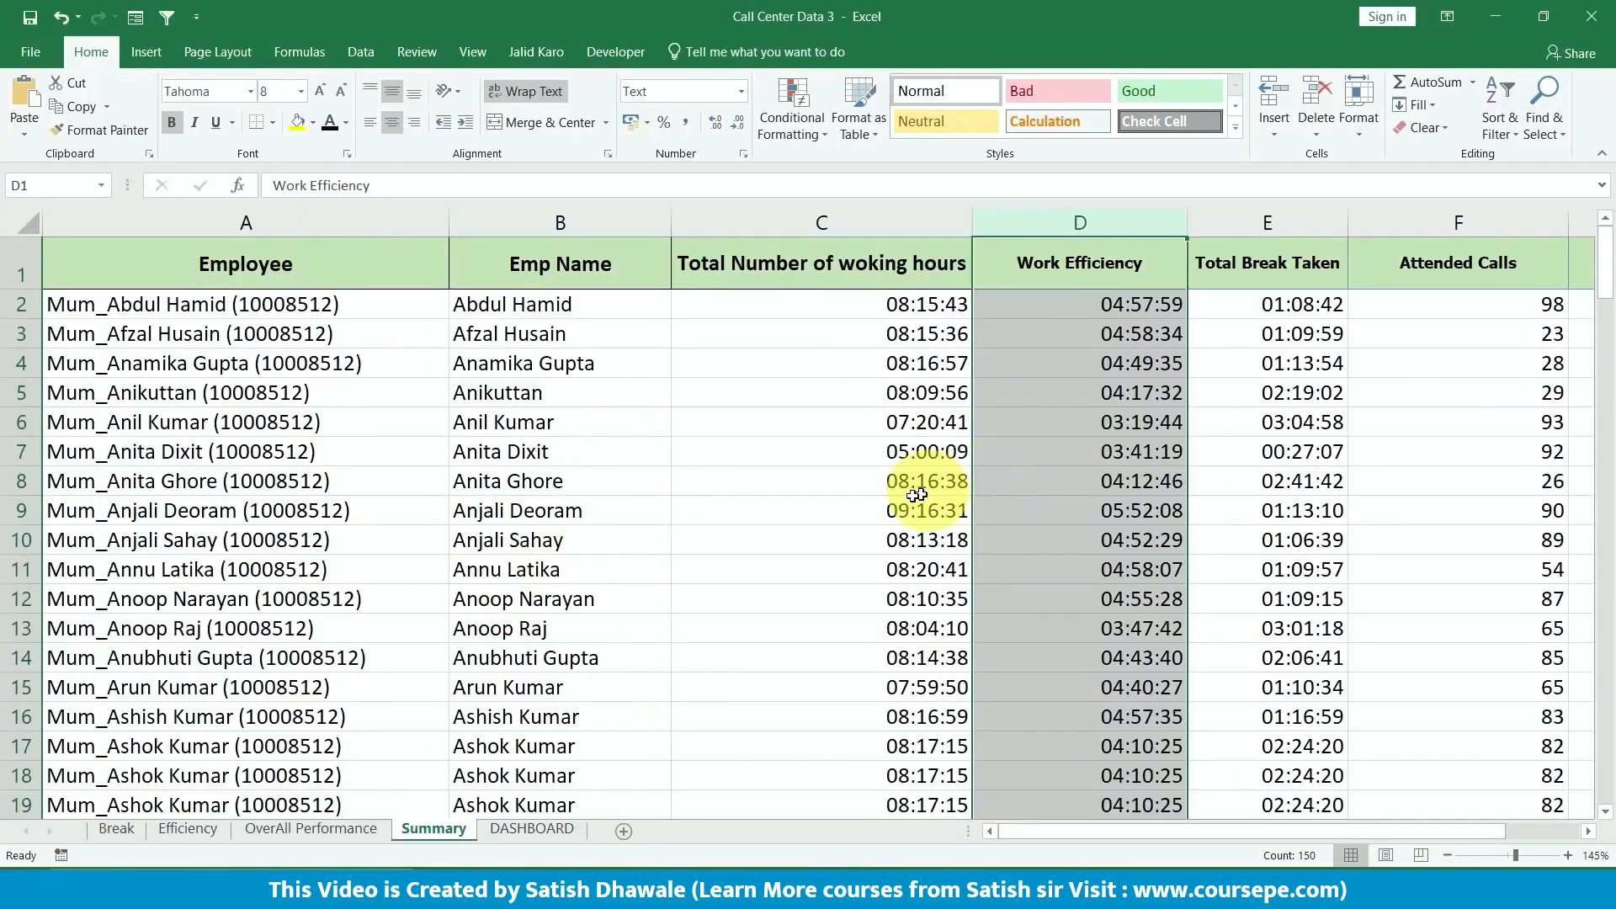
{"action": "left_click", "coordinate": [645, 664]}
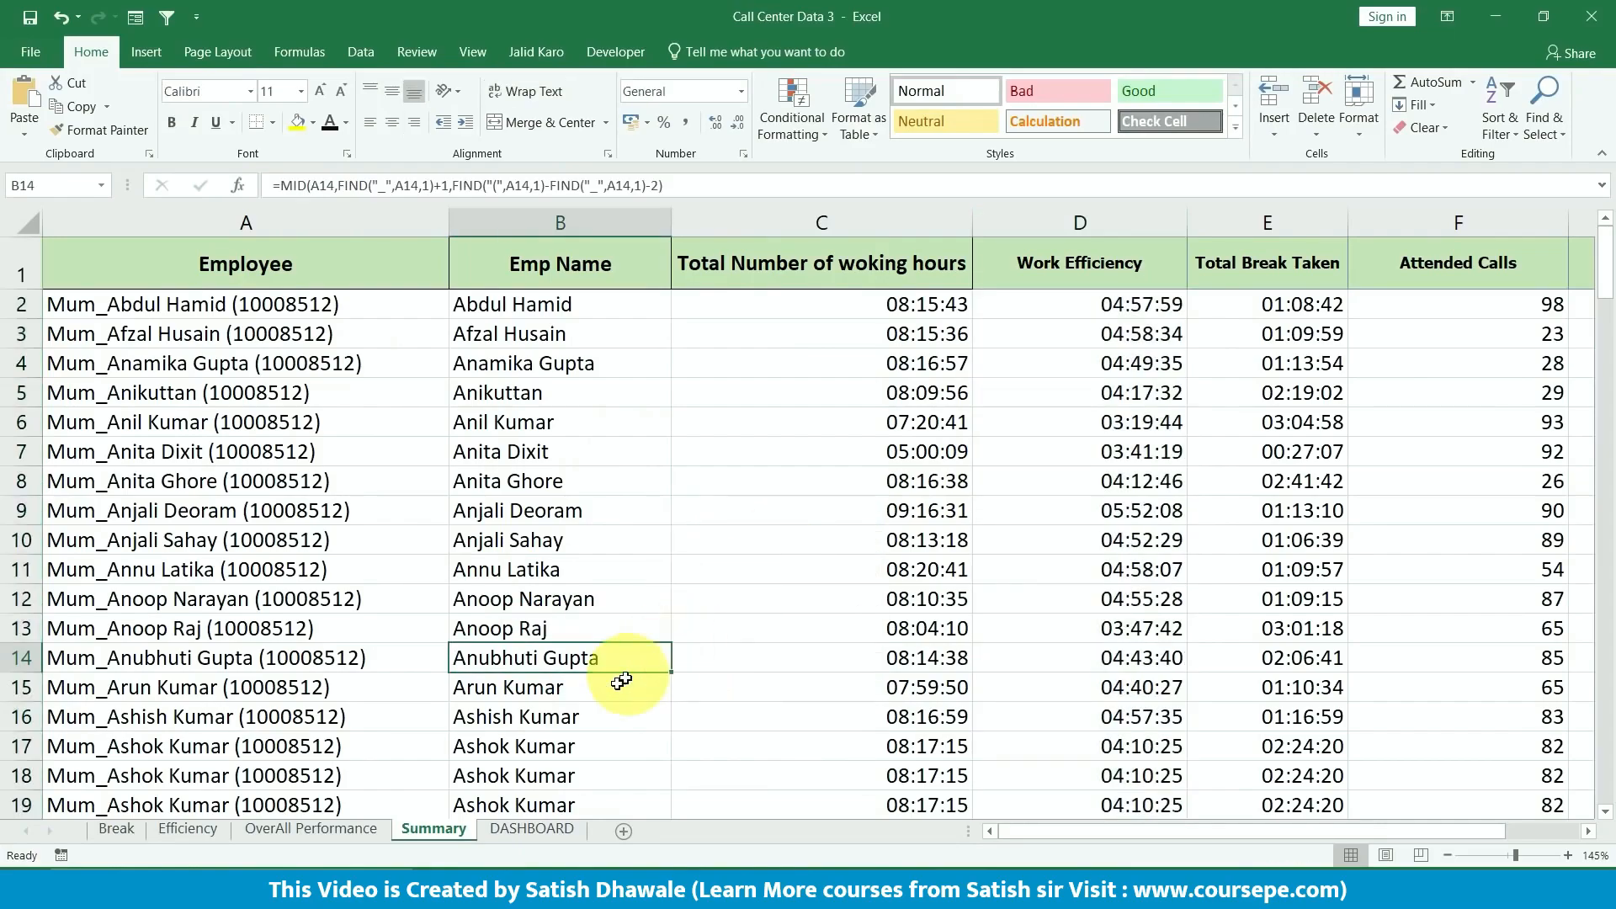
{"action": "left_click", "coordinate": [535, 829]}
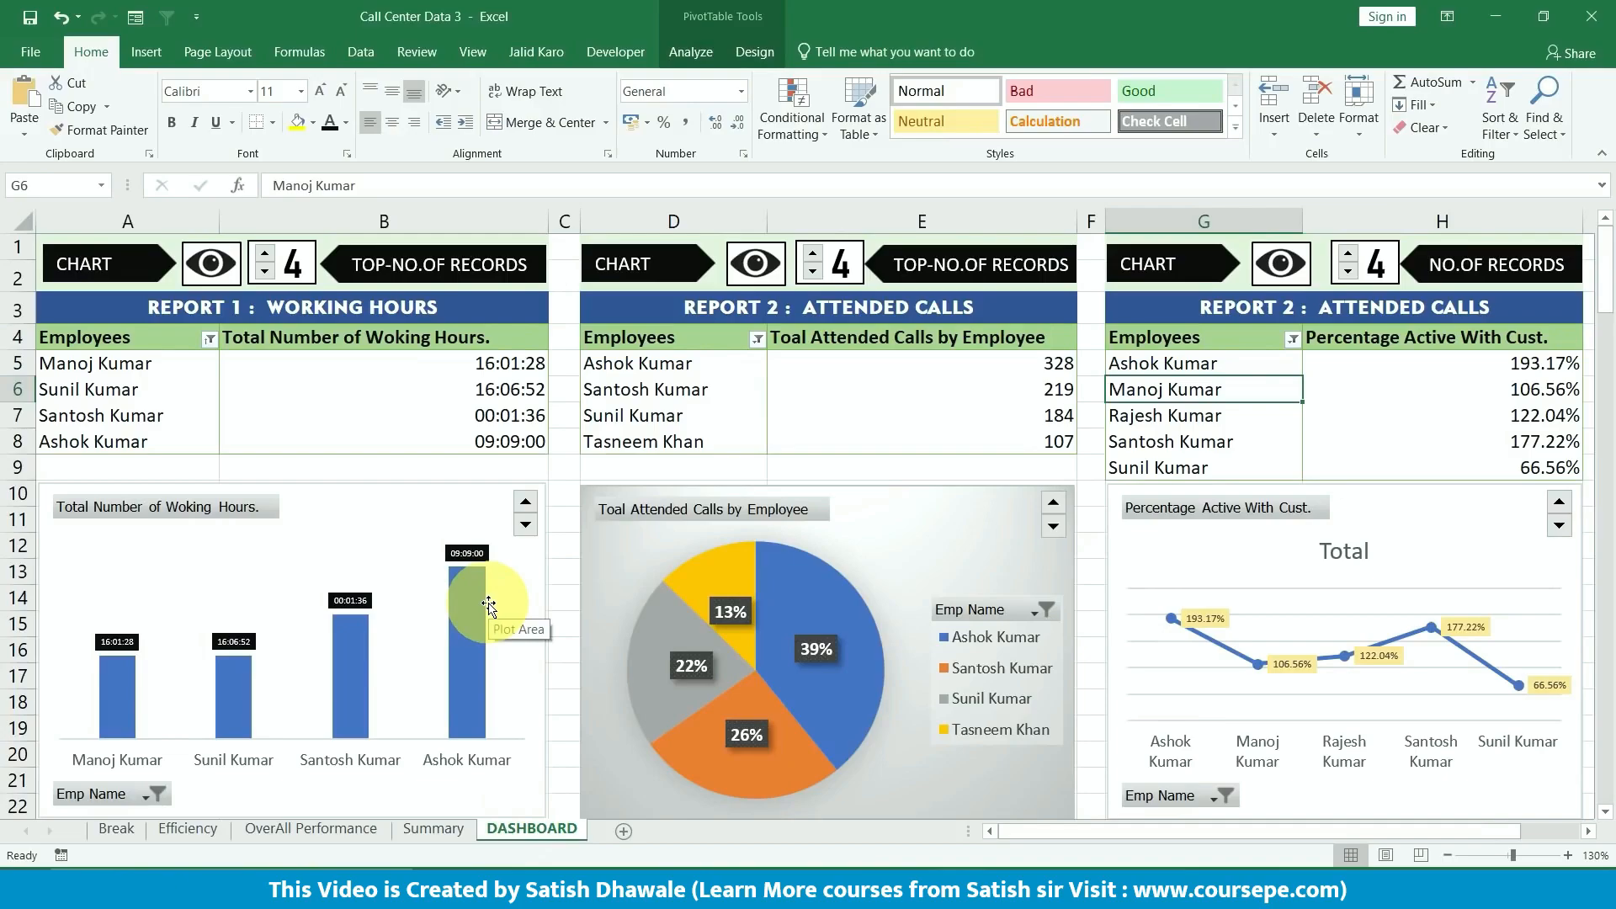
- Raise the Working Hours report to its top 5 records and toggle its chart off and back on
{"action": "left_click", "coordinate": [266, 255]}
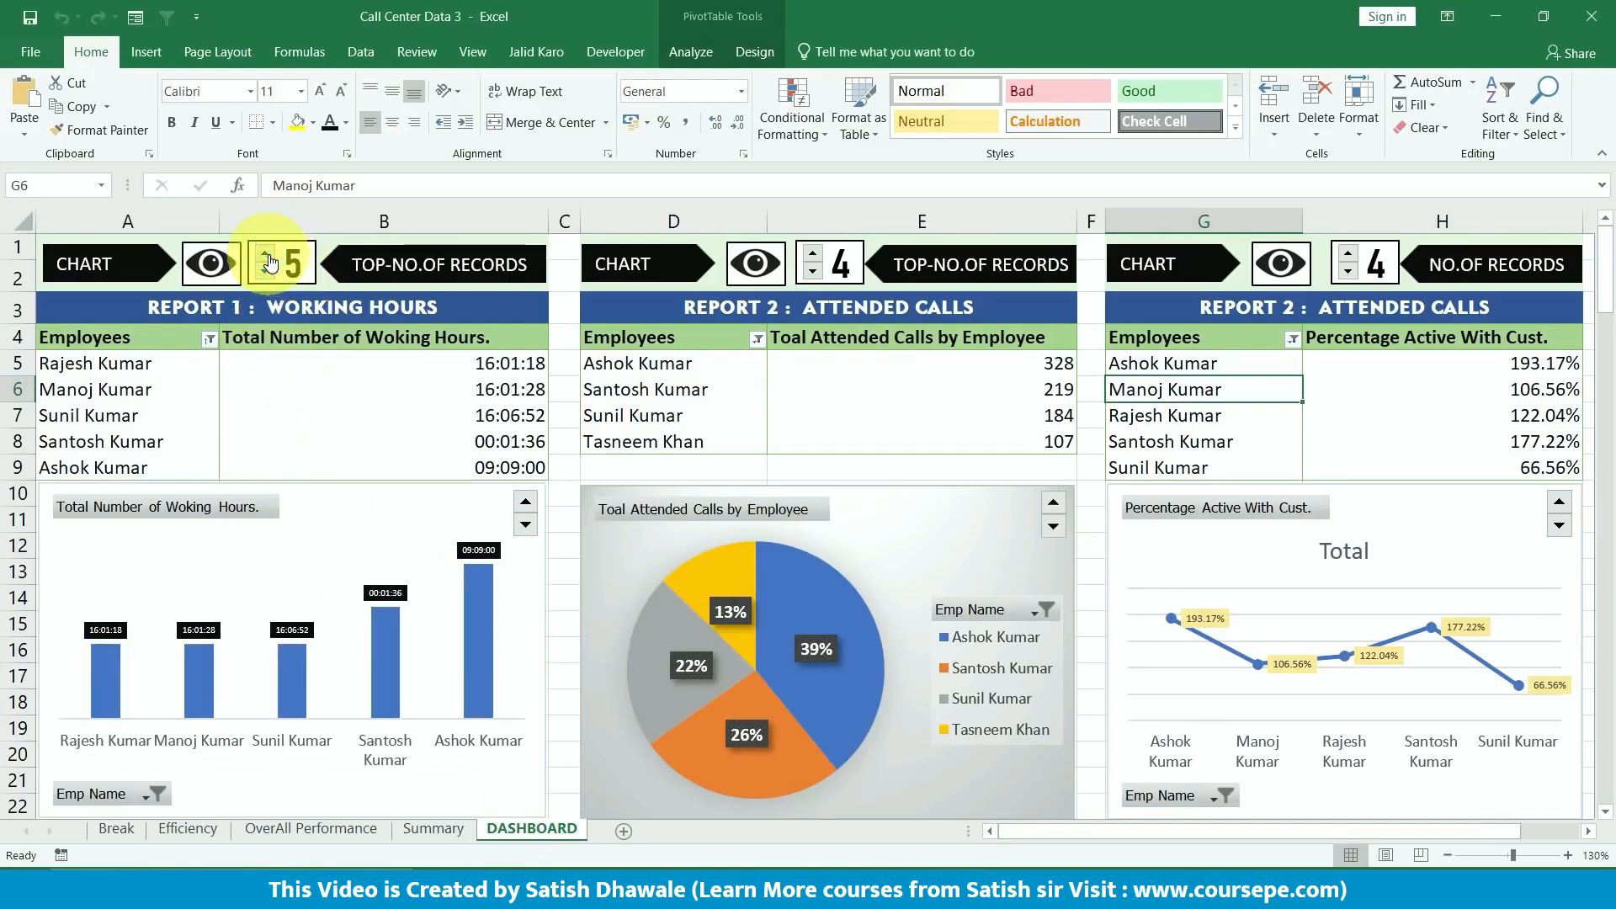
{"action": "left_click", "coordinate": [222, 266]}
{"action": "left_click", "coordinate": [221, 268]}
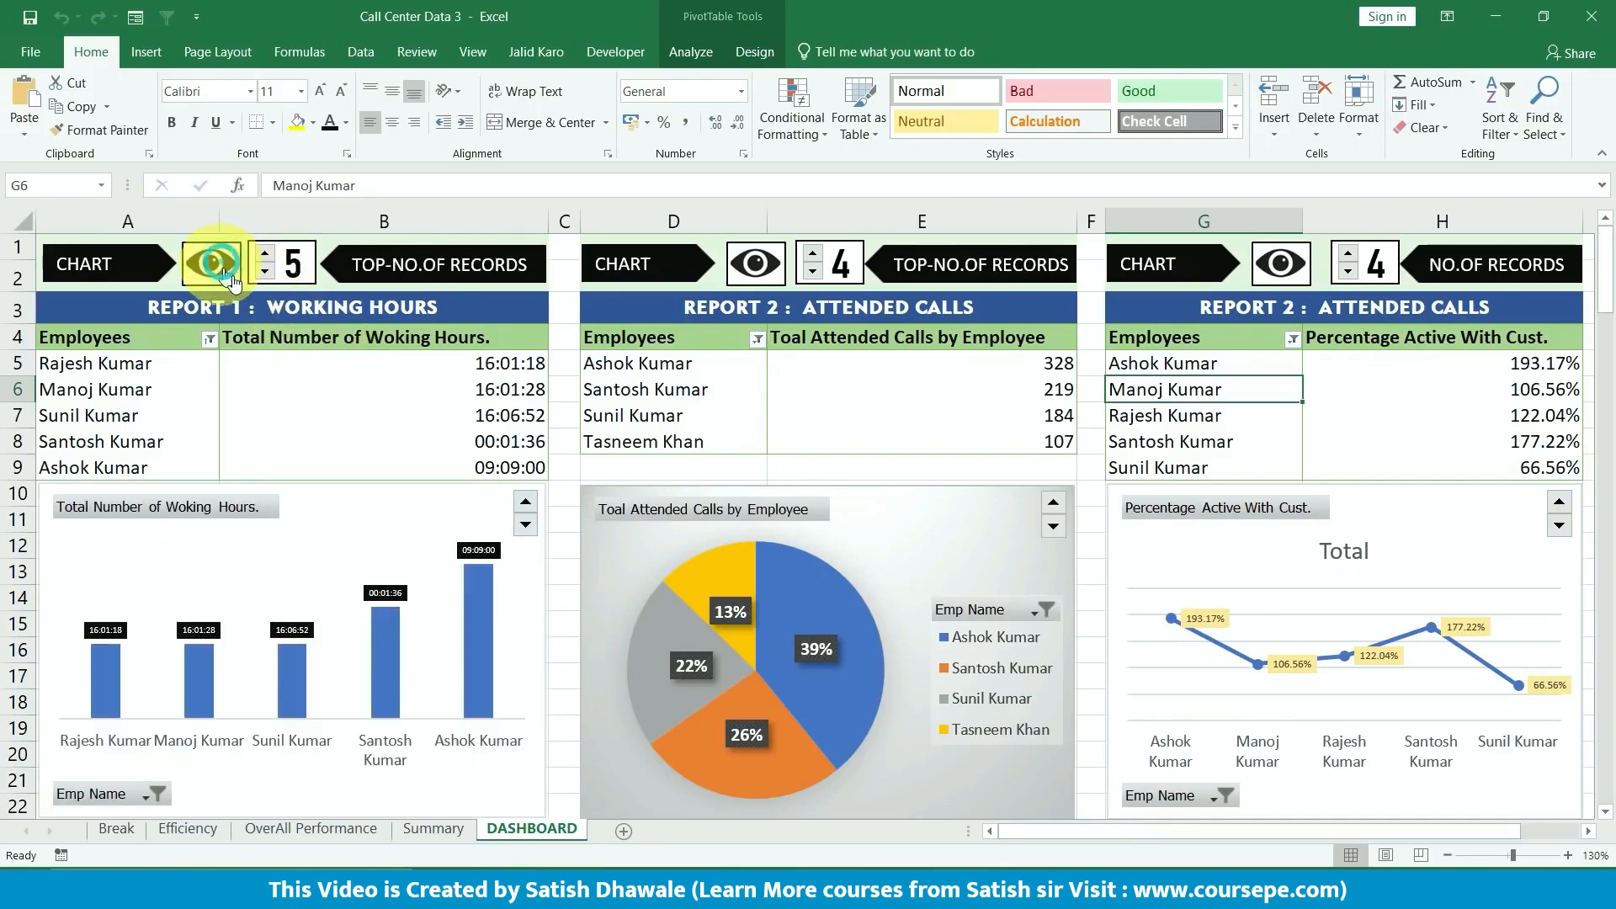
- Vary the Working Hours report's number of top records between 6 and 3 from its chart, ending at 4
{"action": "left_click", "coordinate": [529, 505]}
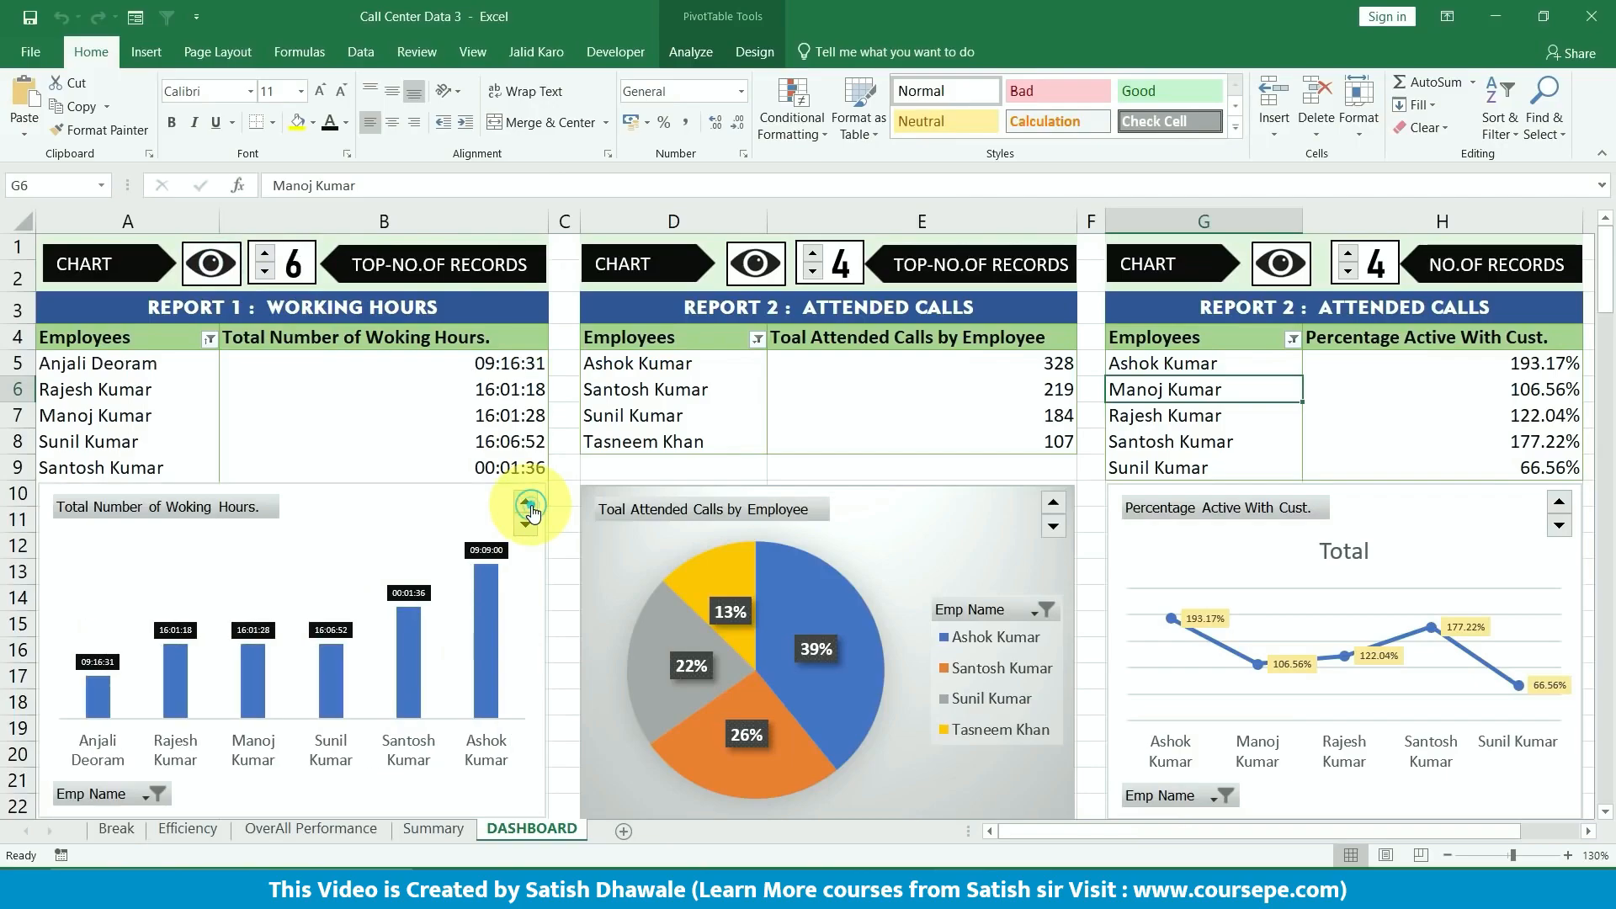
{"action": "left_click", "coordinate": [527, 523]}
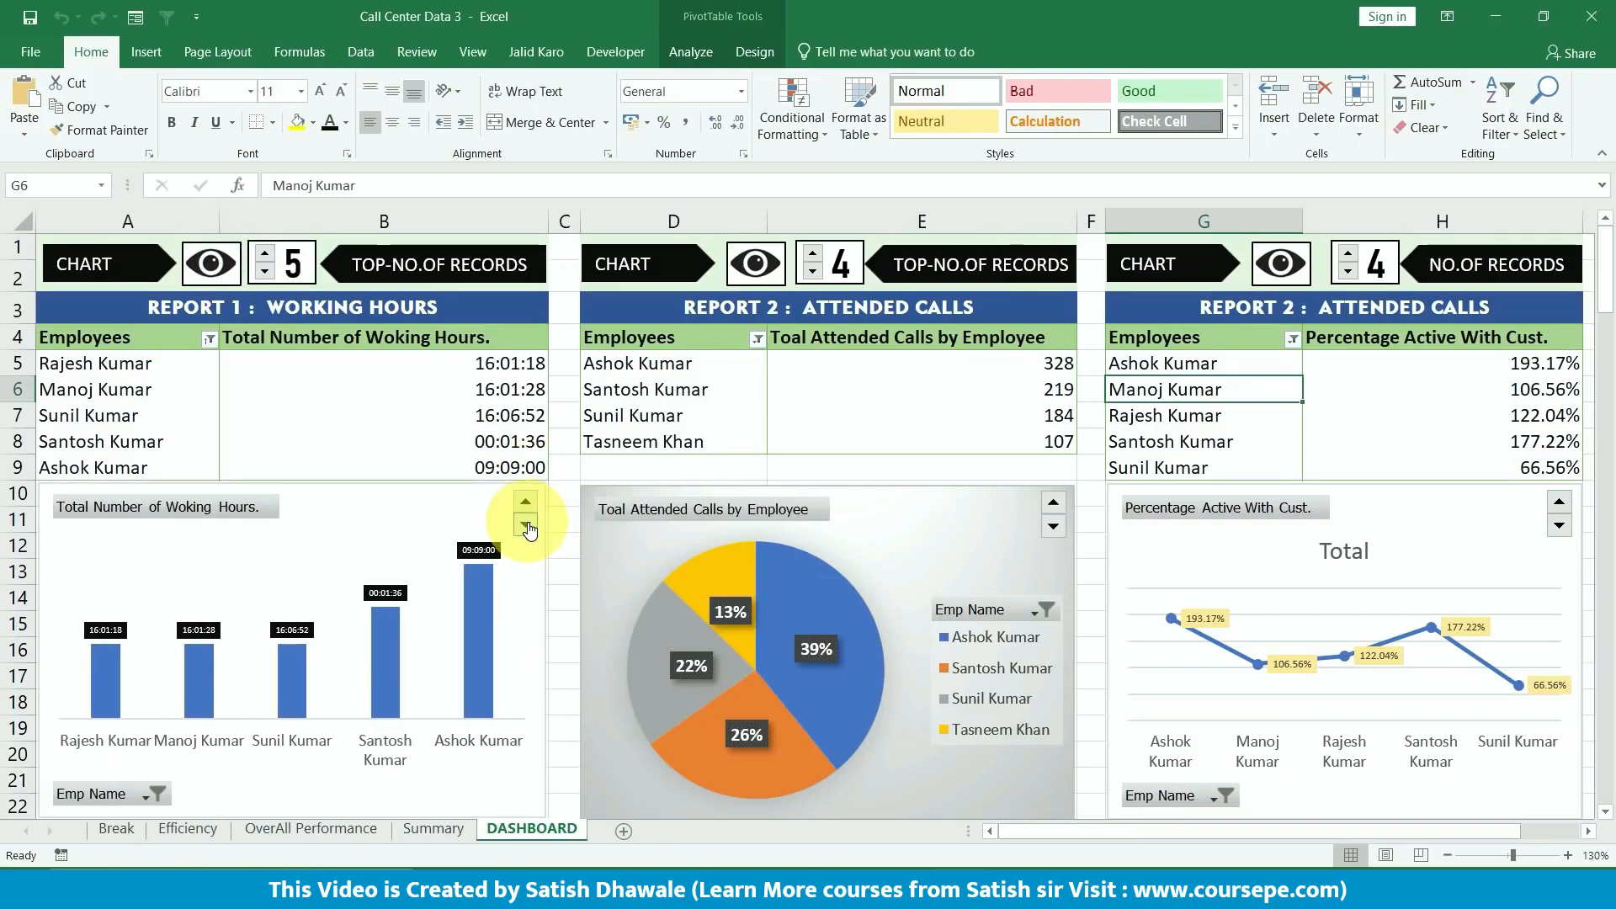
{"action": "left_click", "coordinate": [527, 526]}
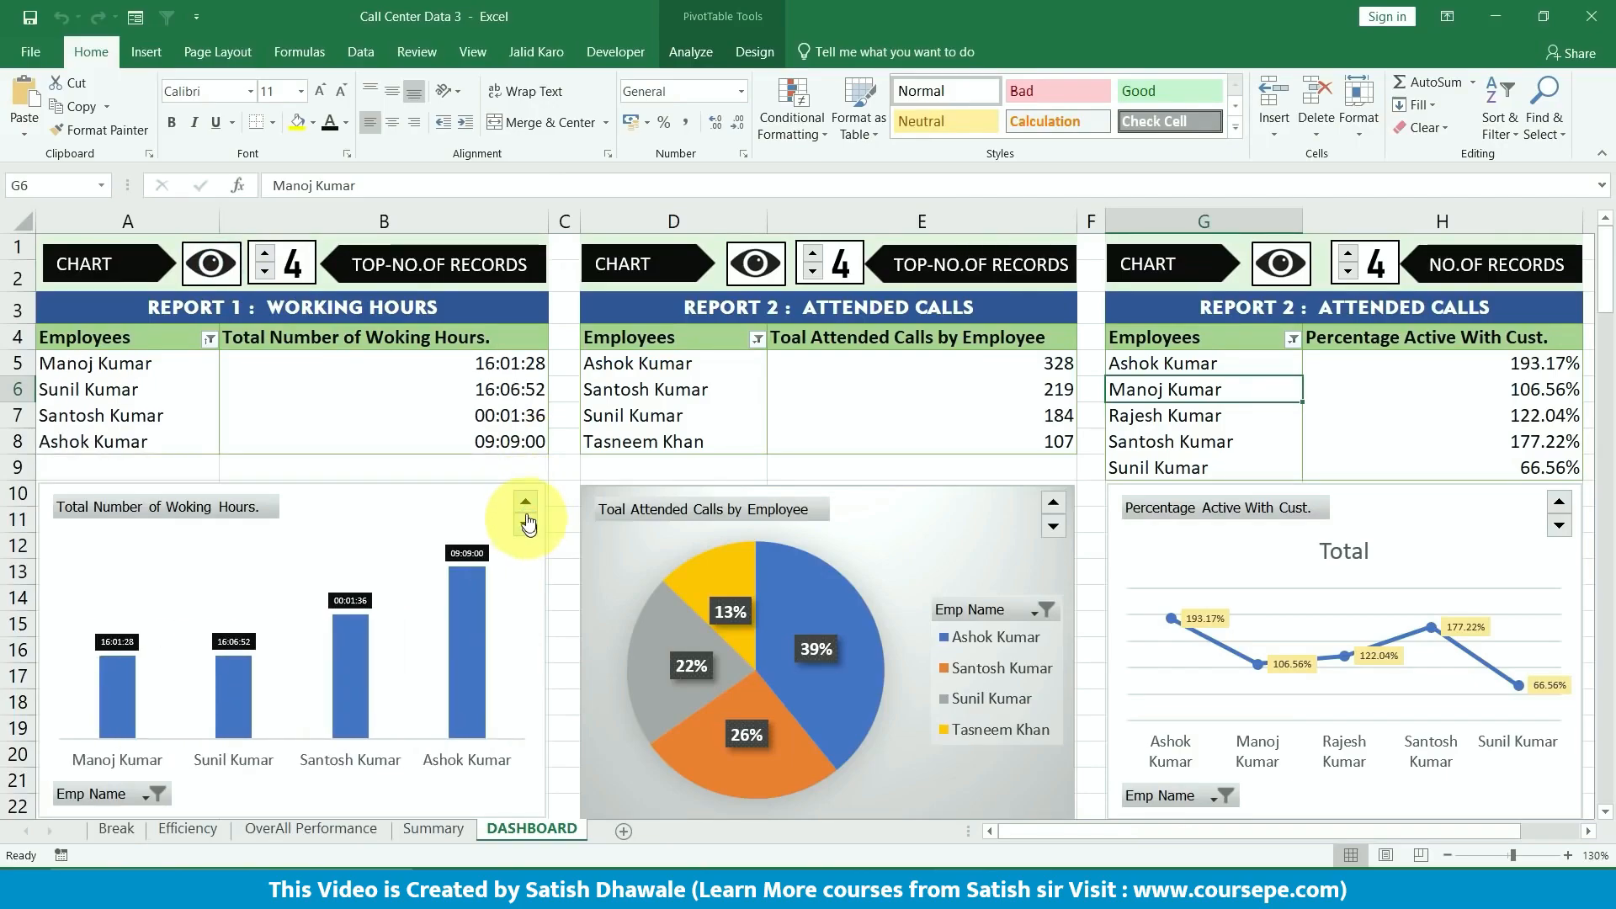
{"action": "left_click", "coordinate": [525, 503]}
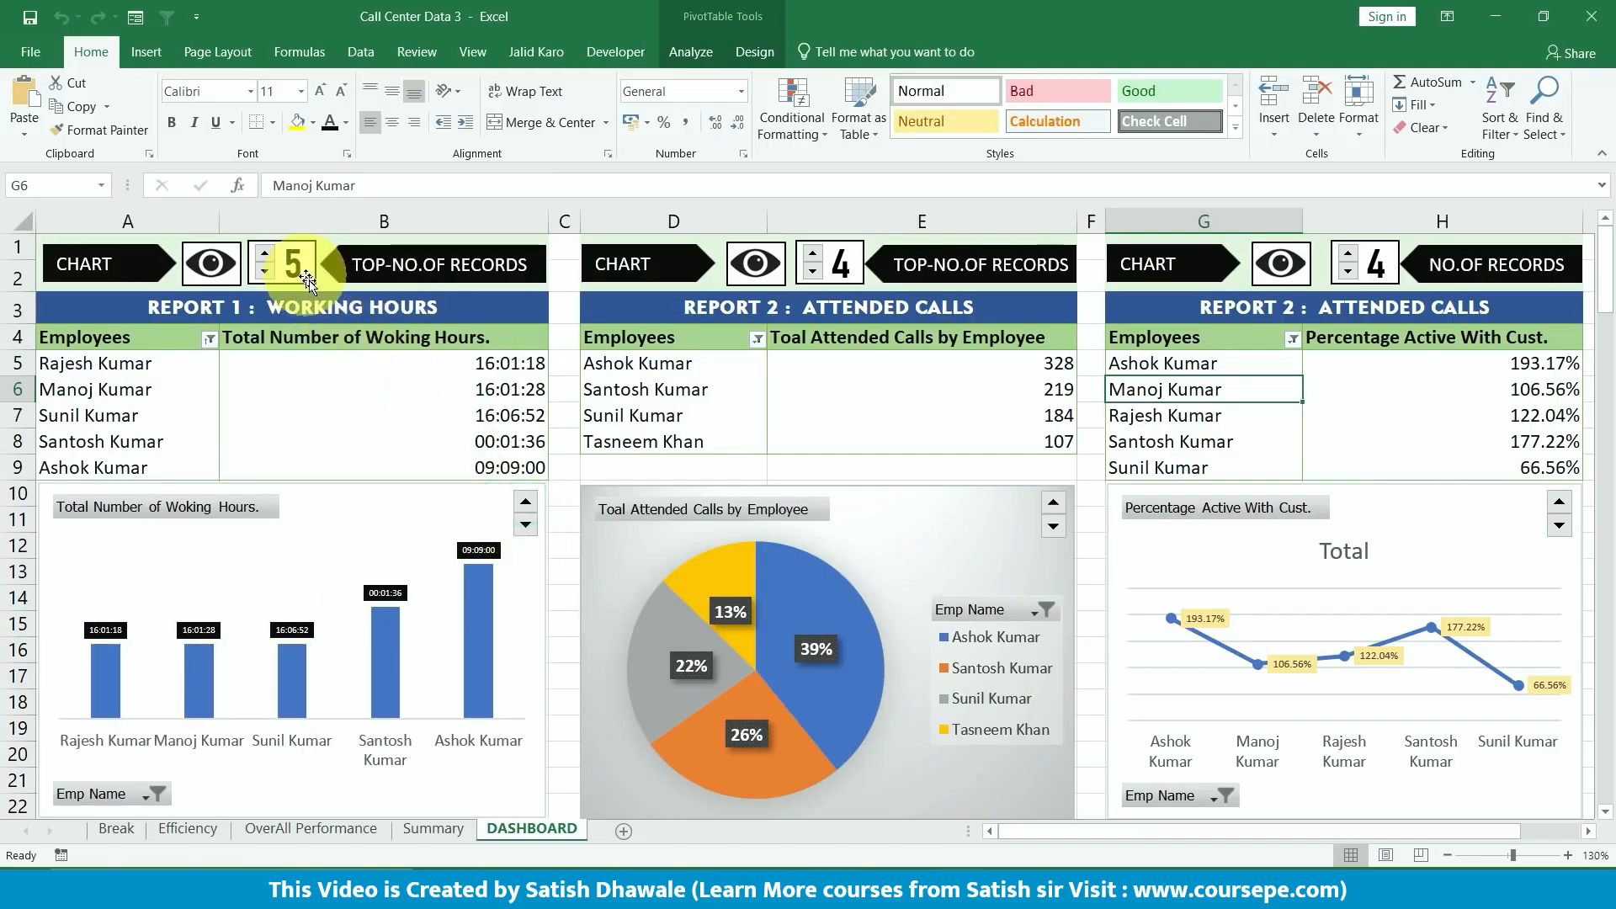
{"action": "left_click", "coordinate": [525, 525]}
{"action": "left_click", "coordinate": [525, 525]}
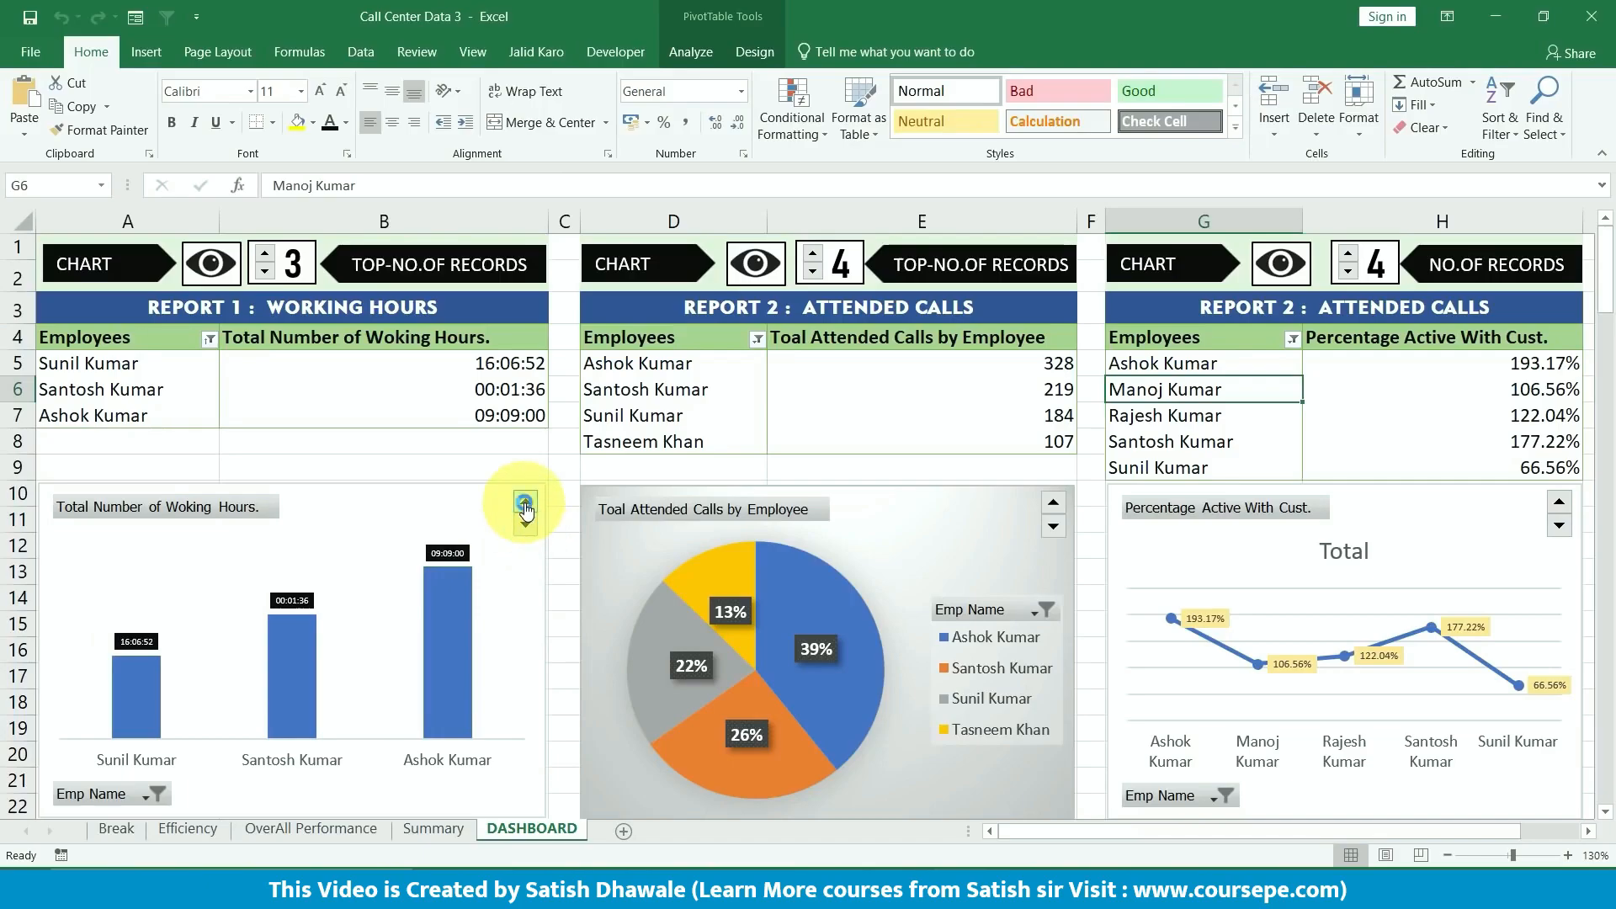
{"action": "left_click", "coordinate": [525, 502]}
- Limit the Toal Attended Calls by Employee report to its top 3 records and hide its pie chart
{"action": "left_click", "coordinate": [810, 254]}
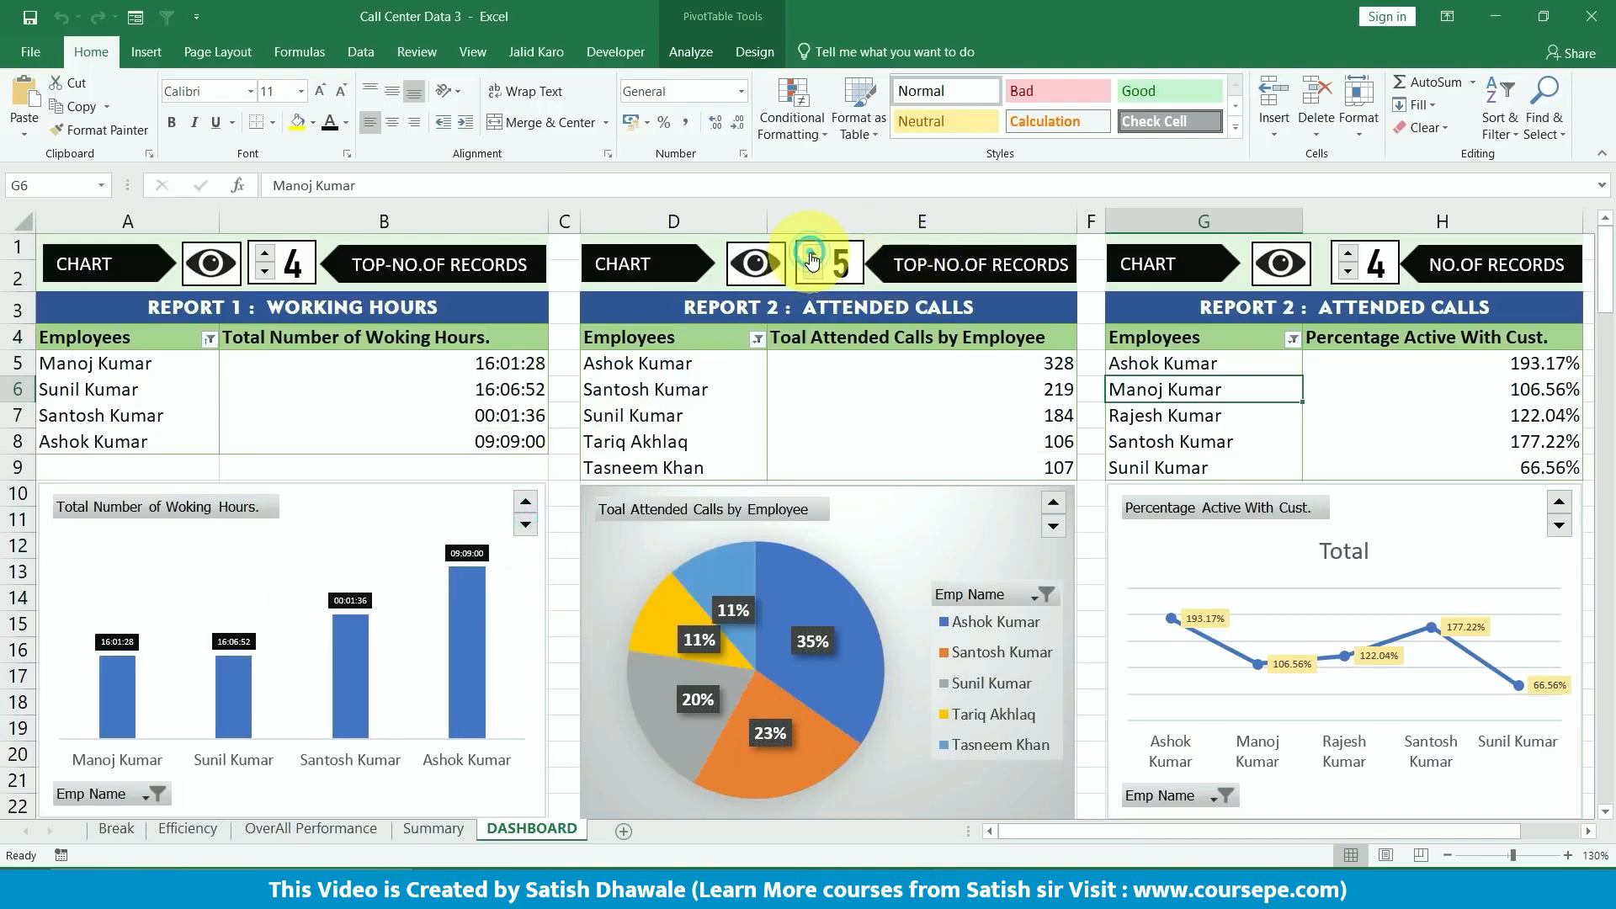
{"action": "left_click", "coordinate": [813, 271]}
{"action": "left_click", "coordinate": [813, 271]}
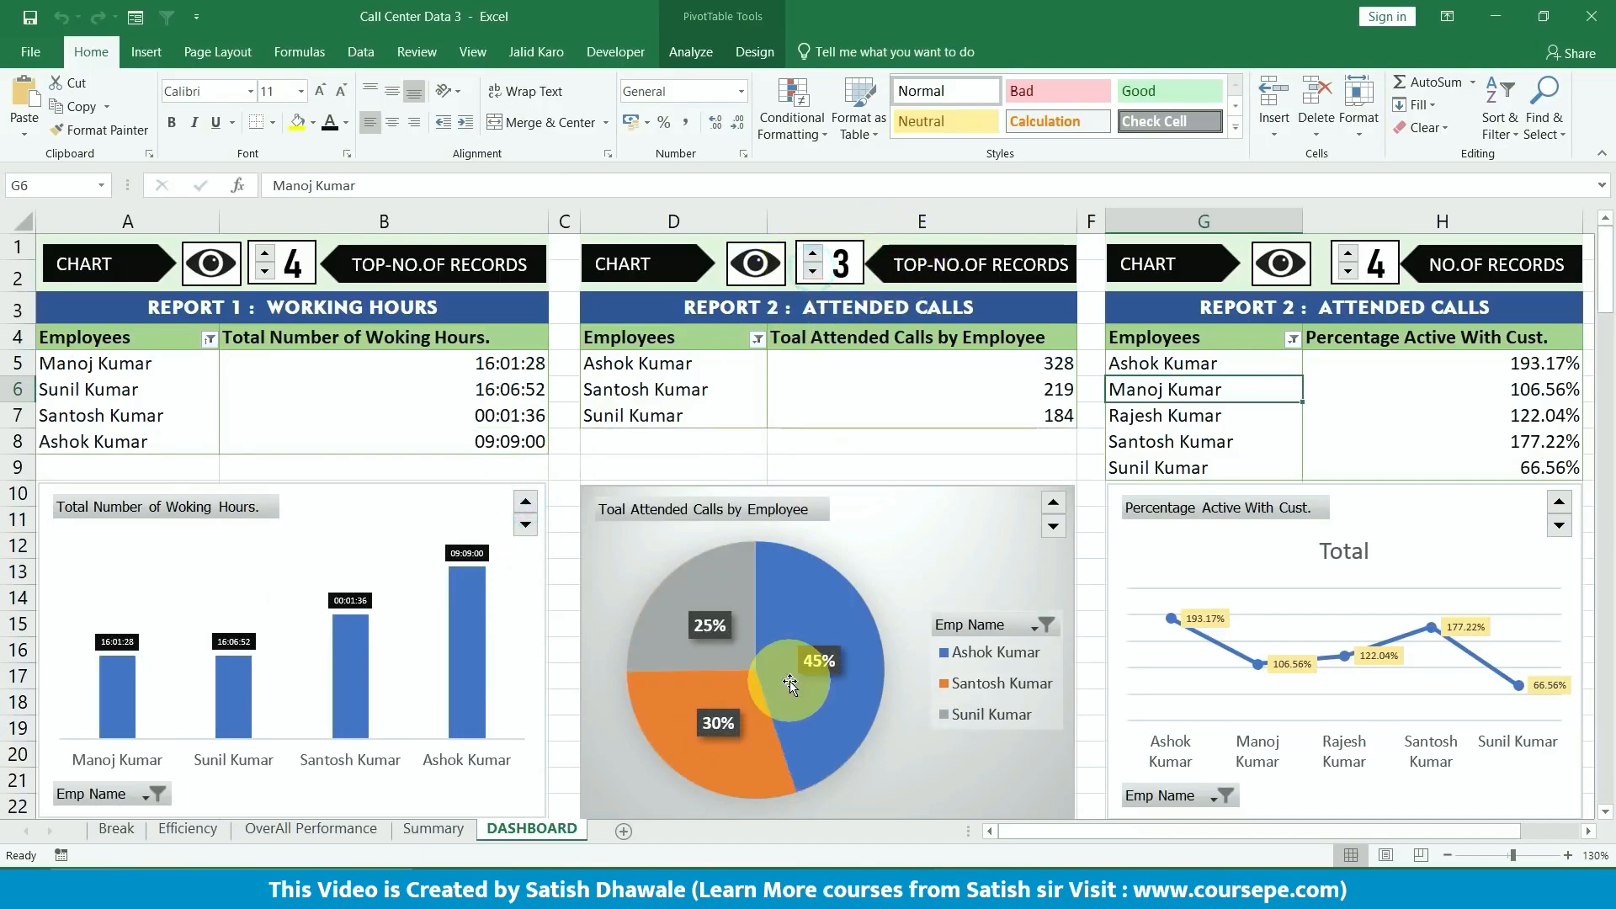
{"action": "left_click", "coordinate": [758, 271]}
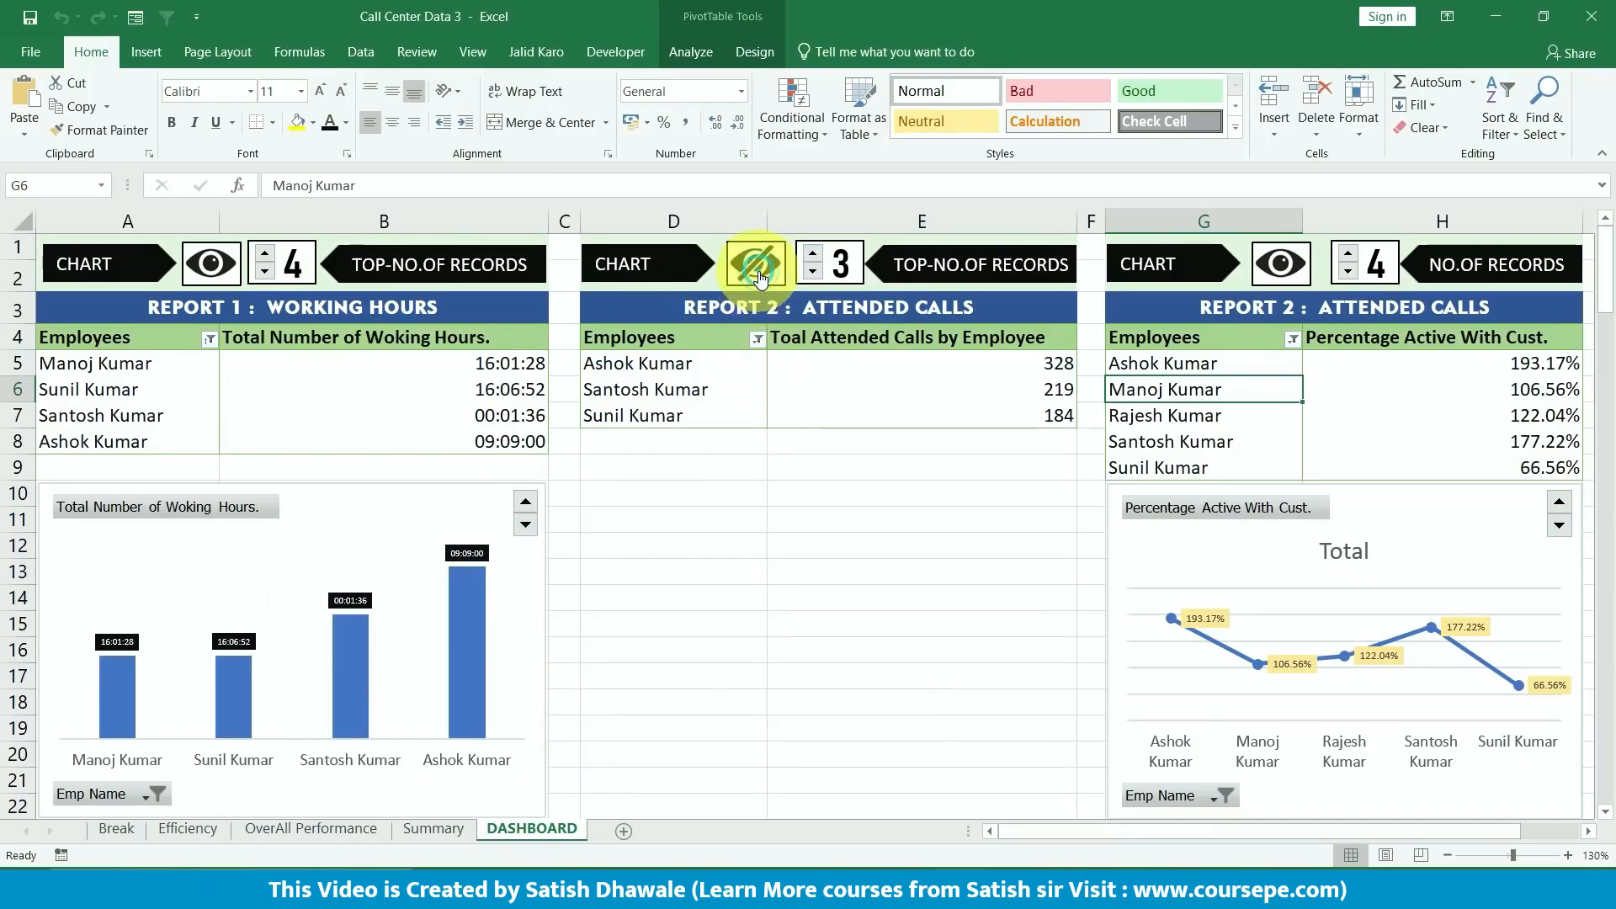
- Show the Toal Attended Calls by Employee pie chart again and toggle the Percentage Active With Cust. chart off and back on
{"action": "left_click", "coordinate": [758, 278]}
{"action": "left_click", "coordinate": [758, 277]}
{"action": "left_click", "coordinate": [759, 278]}
{"action": "left_click", "coordinate": [758, 278]}
{"action": "left_click", "coordinate": [759, 278]}
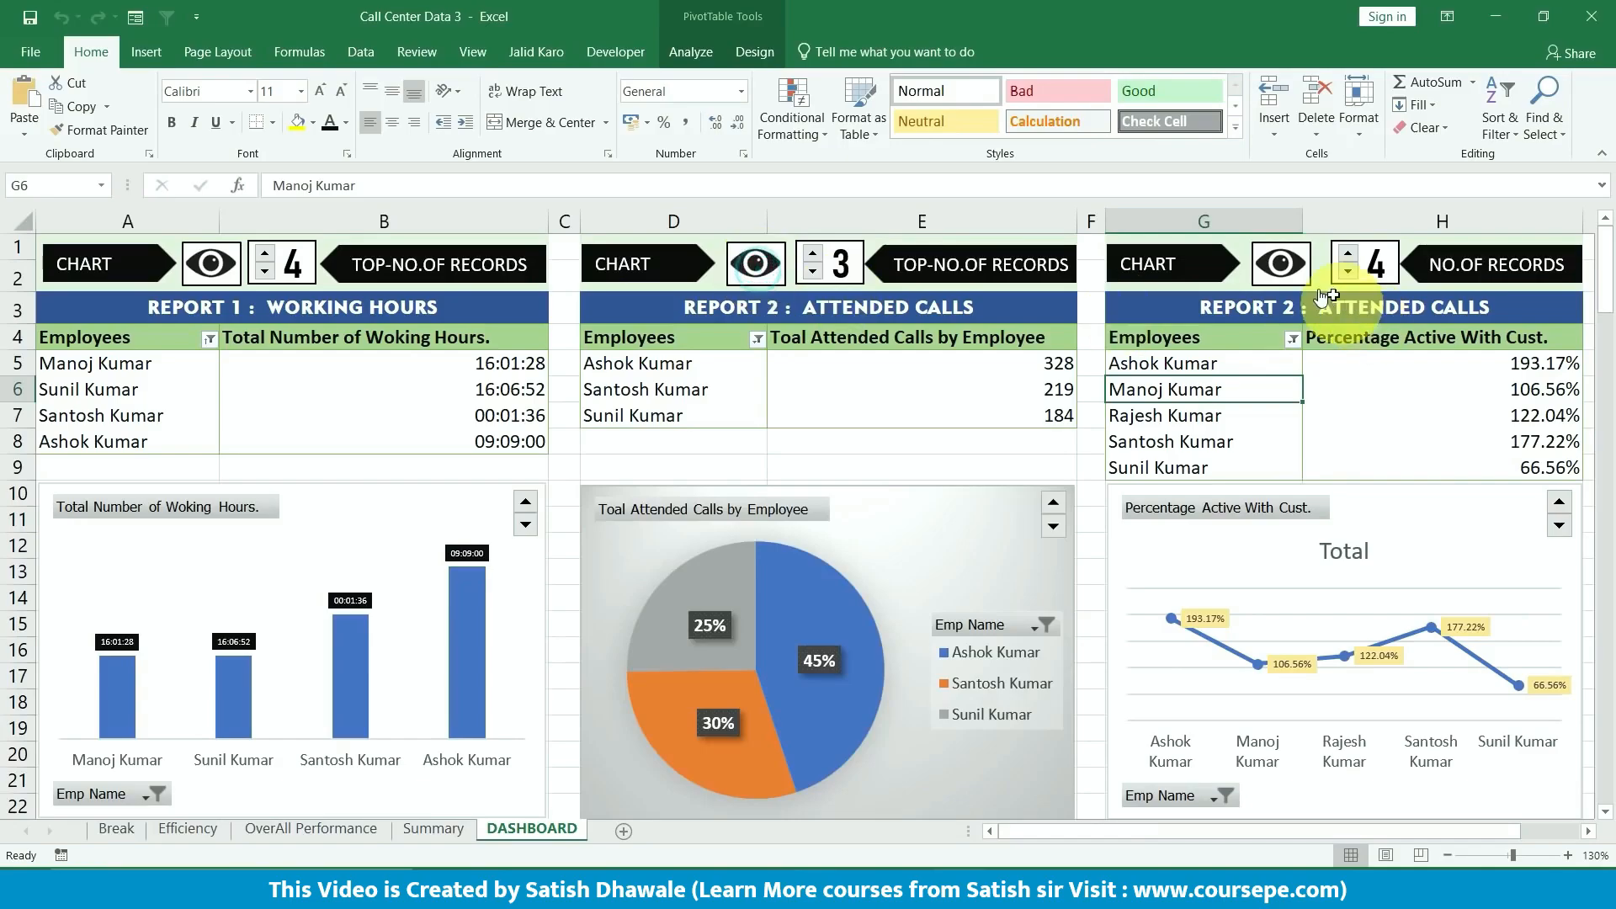
{"action": "left_click", "coordinate": [1284, 269]}
{"action": "left_click", "coordinate": [1284, 269]}
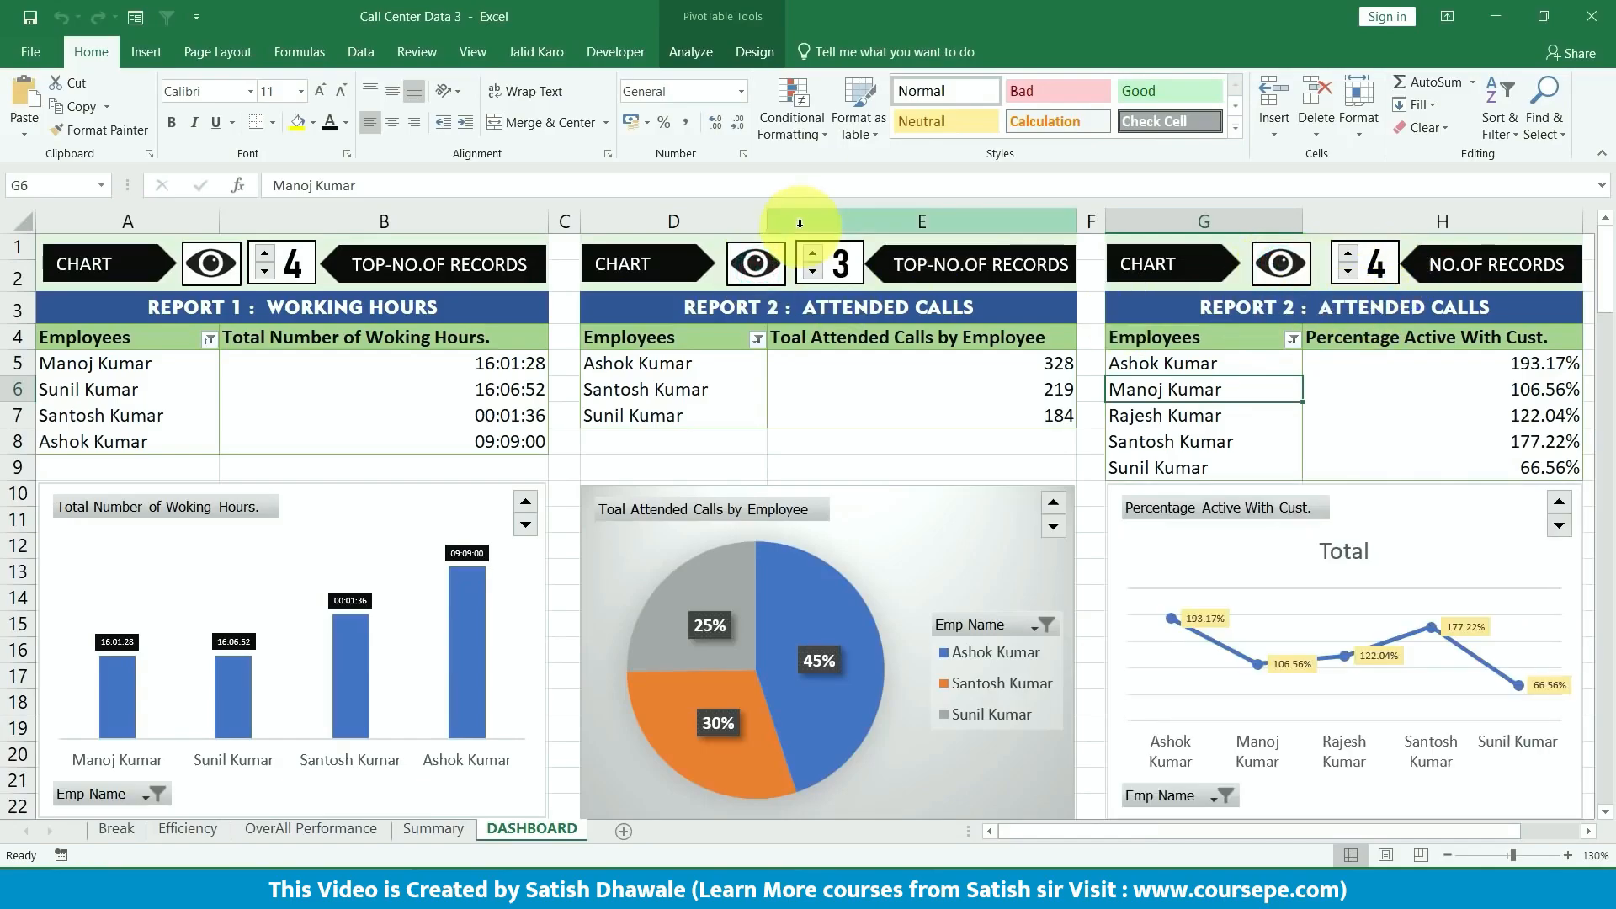
- Raise the Toal Attended Calls by Employee and Working Hours reports to their top 5 records each
{"action": "left_click", "coordinate": [813, 255]}
{"action": "left_click", "coordinate": [813, 256]}
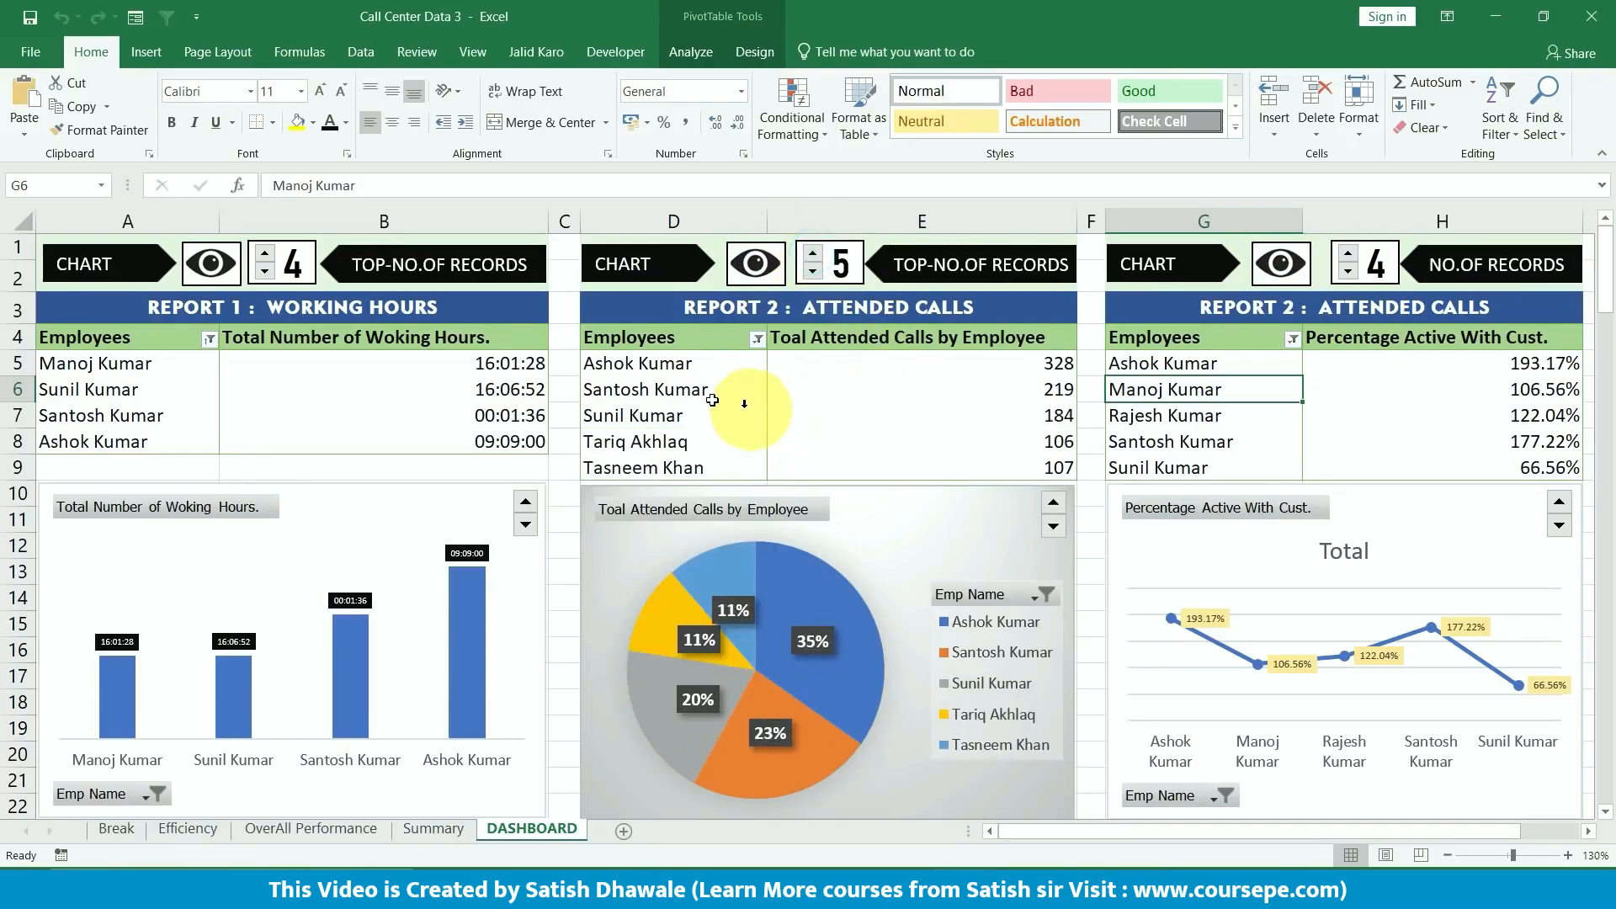
{"action": "left_click", "coordinate": [263, 252]}
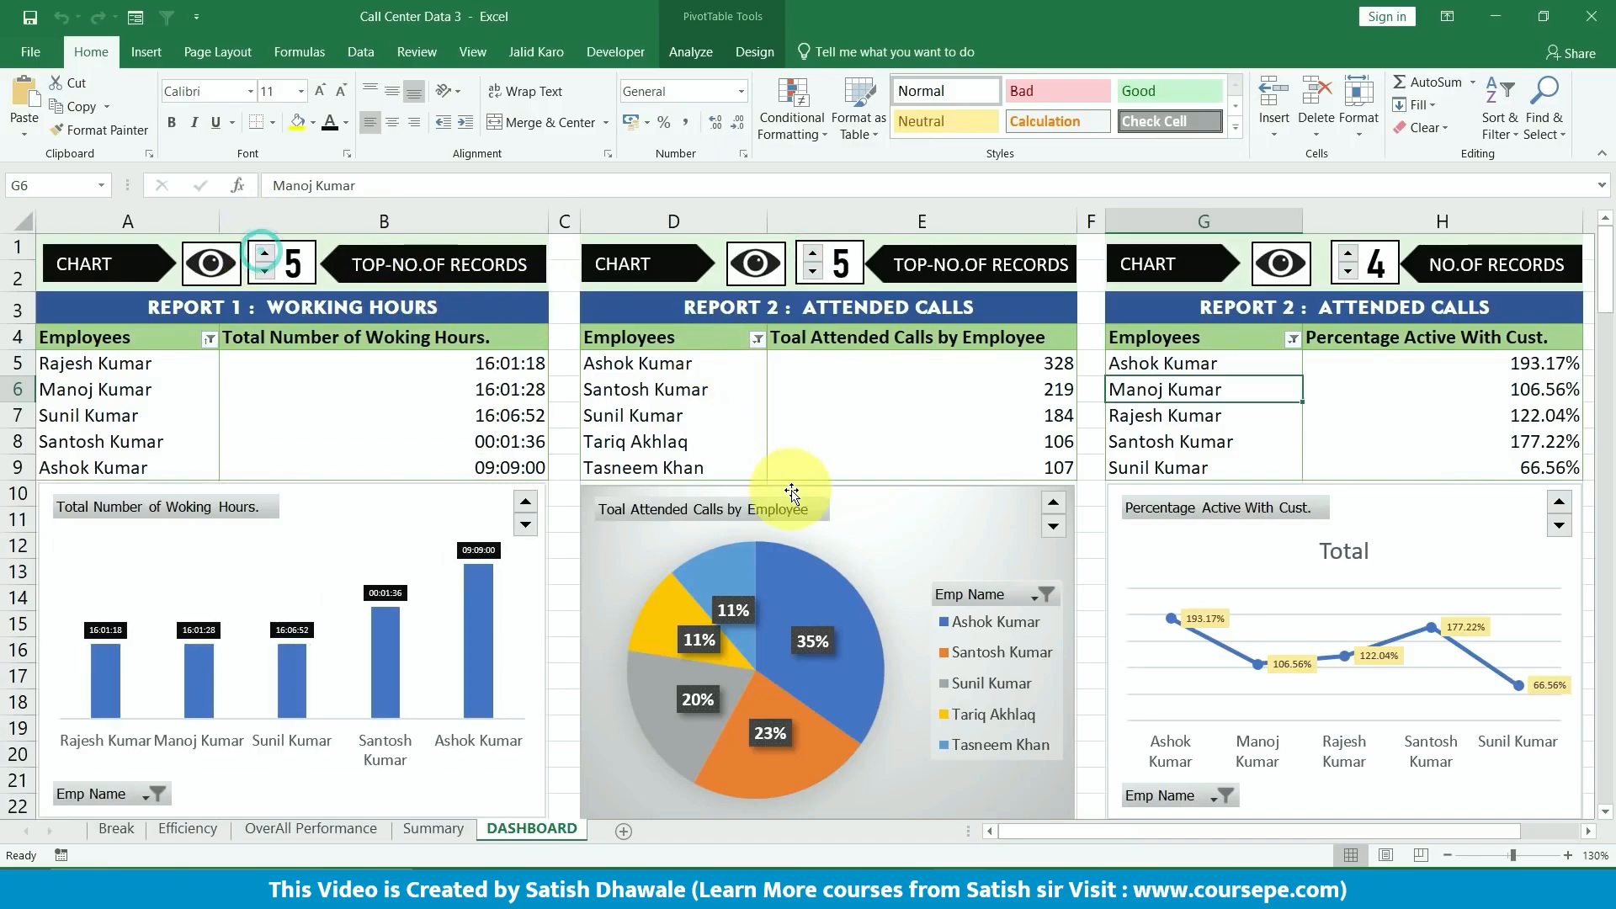
- Close the Call Center Data 3 workbook and save its changes
{"action": "left_click", "coordinate": [787, 486]}
{"action": "key", "text": "alt+F4"}
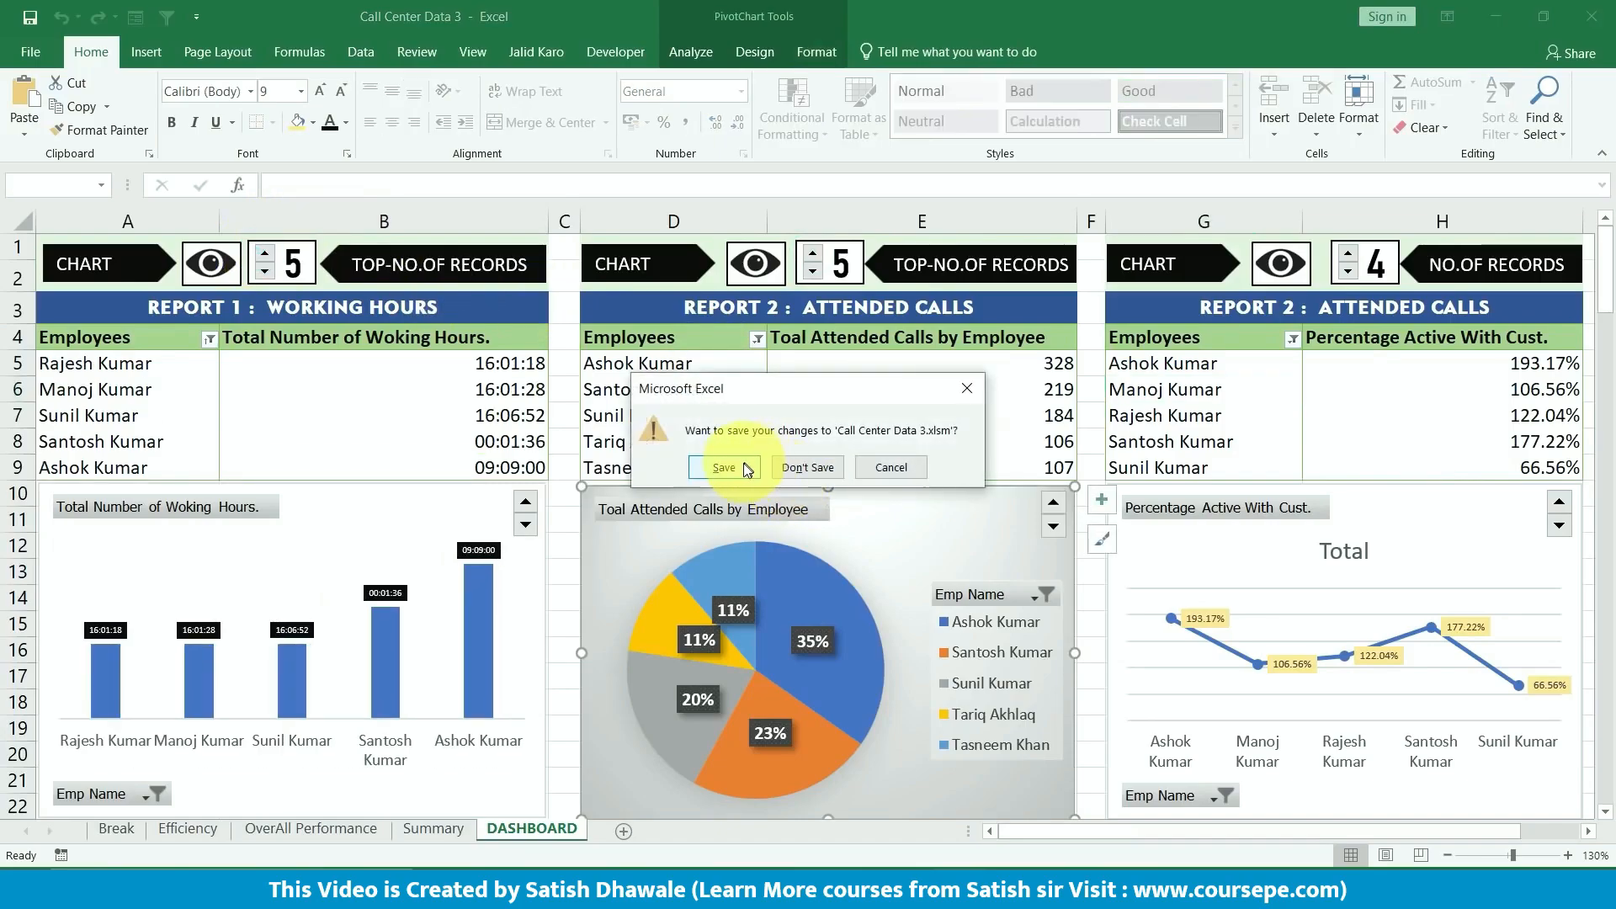
{"action": "left_click", "coordinate": [740, 464]}
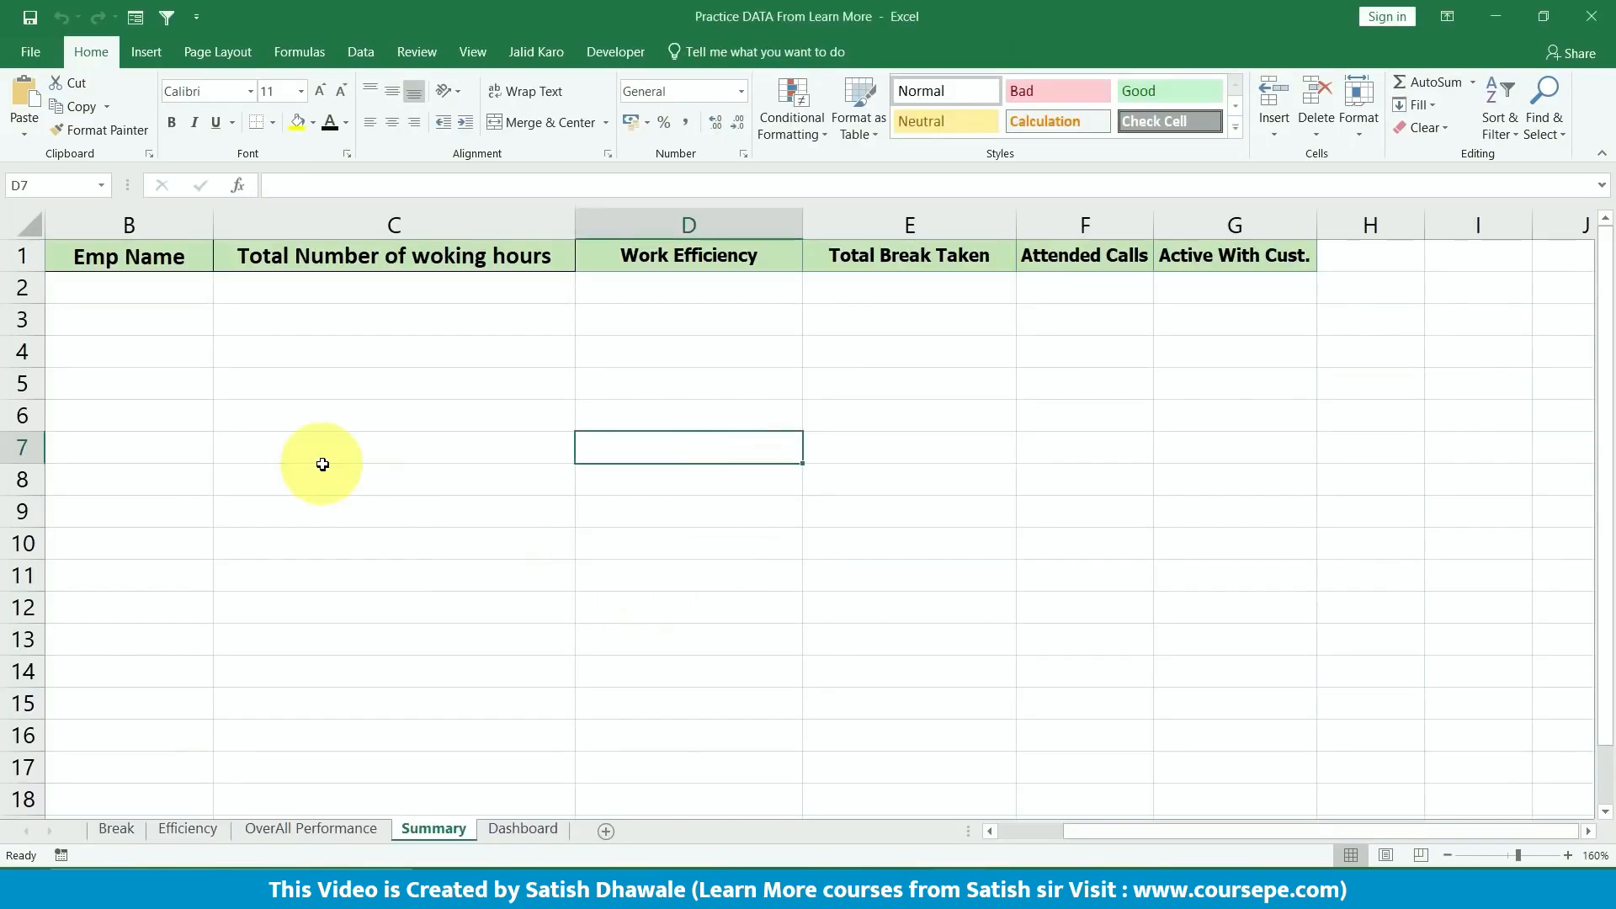
- Examine the empty Summary columns of the practice workbook and the Employee list on its Break sheet from the first record
{"action": "left_click_drag", "start_coordinate": [422, 349], "coordinate": [44, 328]}
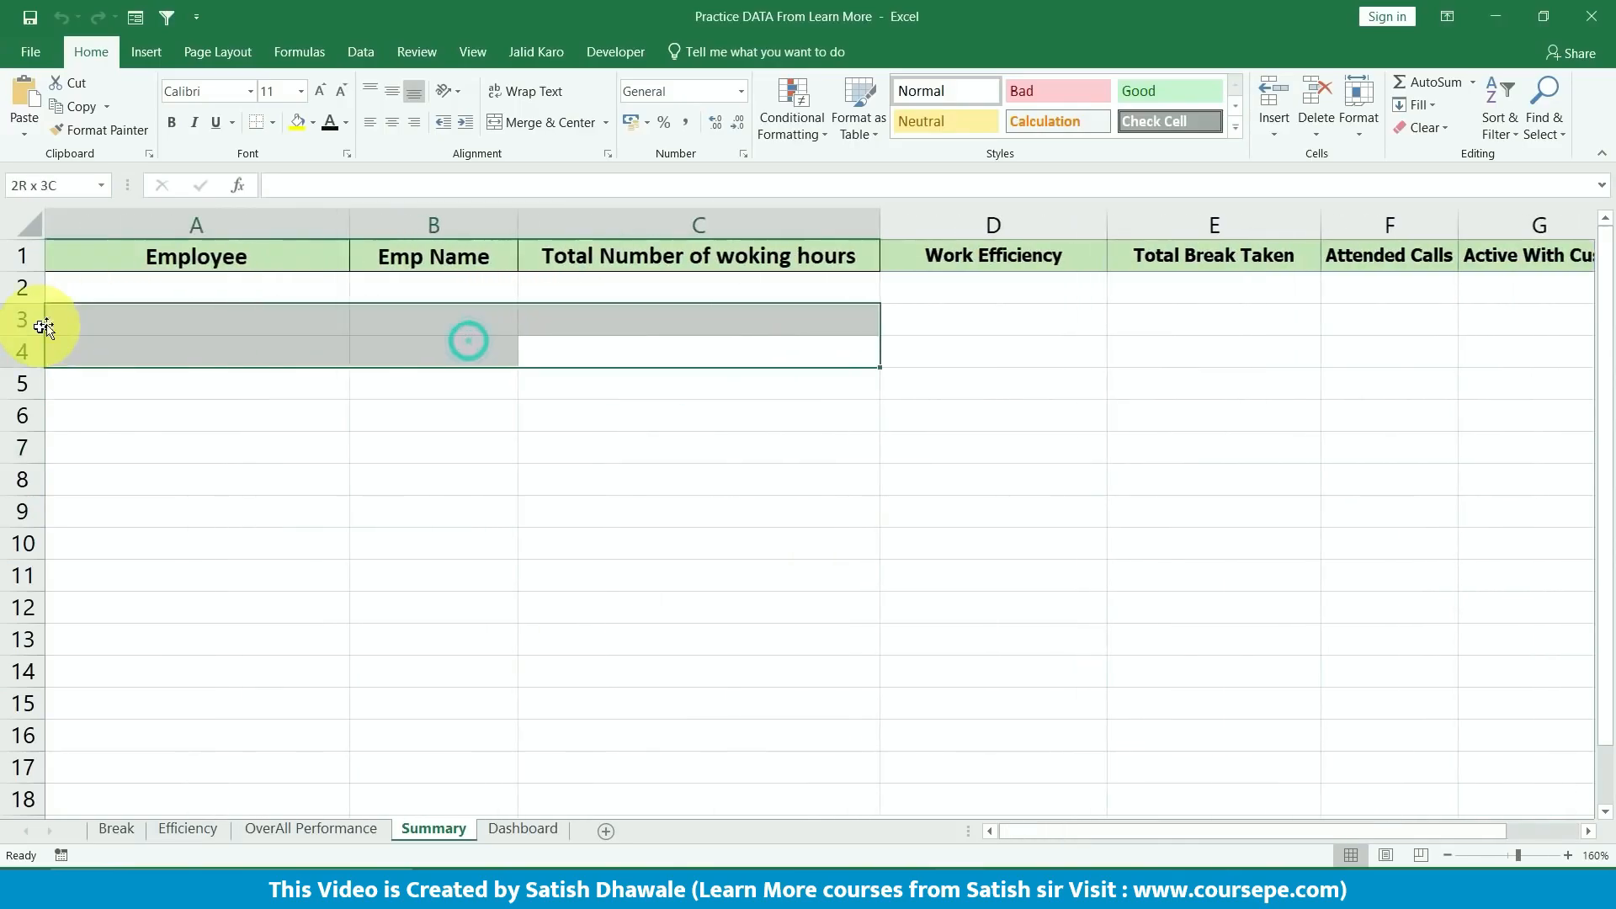
{"action": "left_click", "coordinate": [217, 277]}
{"action": "left_click", "coordinate": [326, 376]}
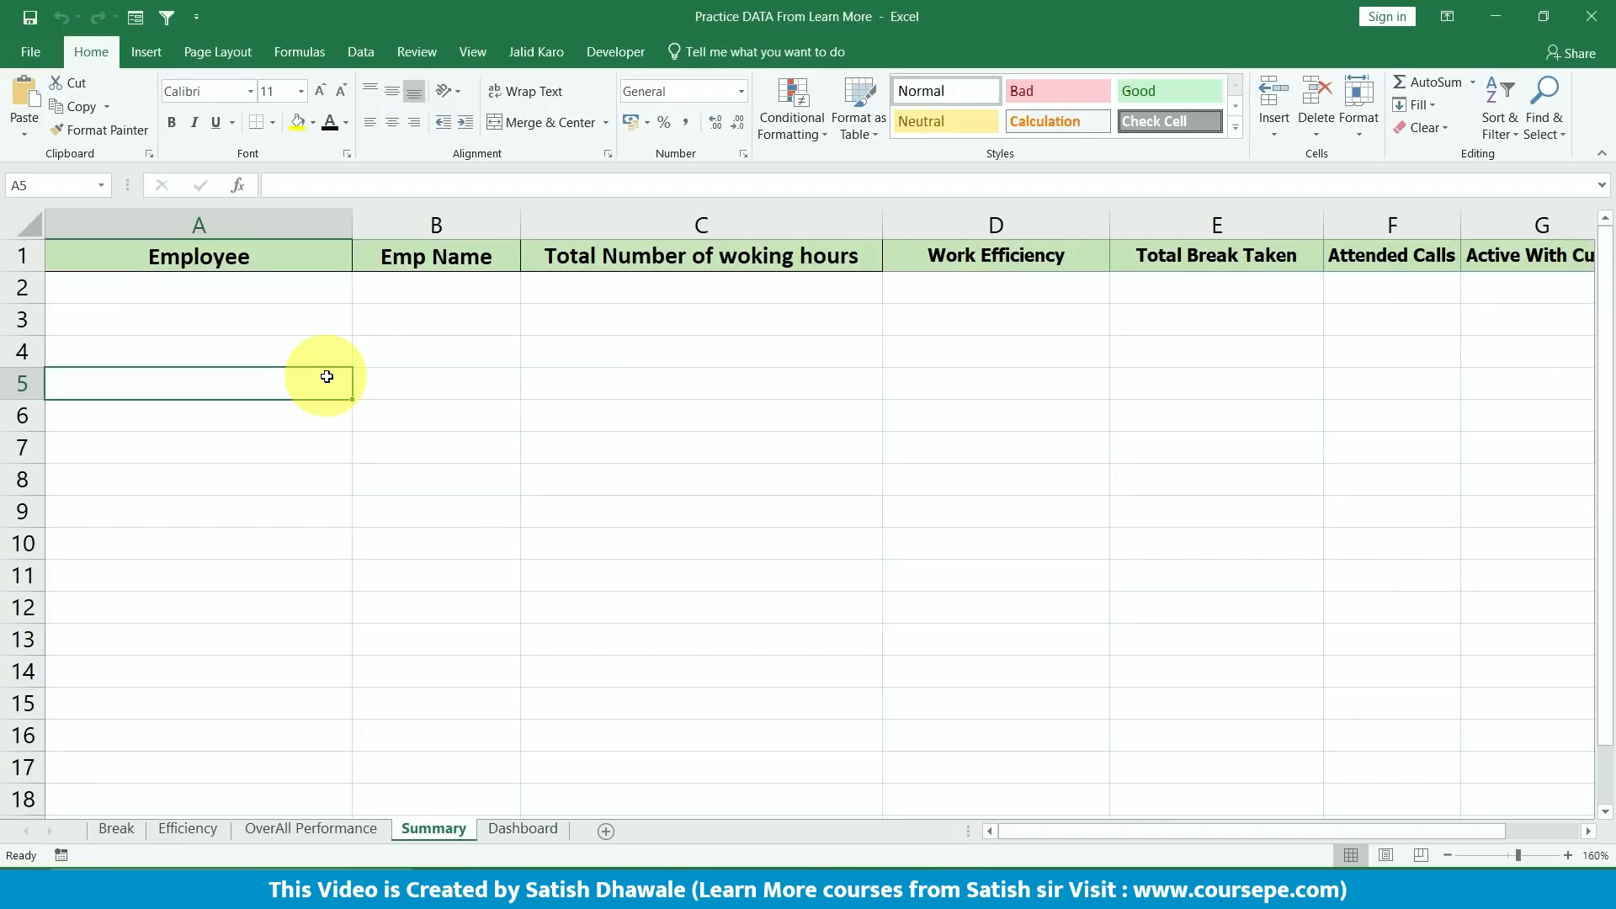
{"action": "left_click", "coordinate": [311, 301]}
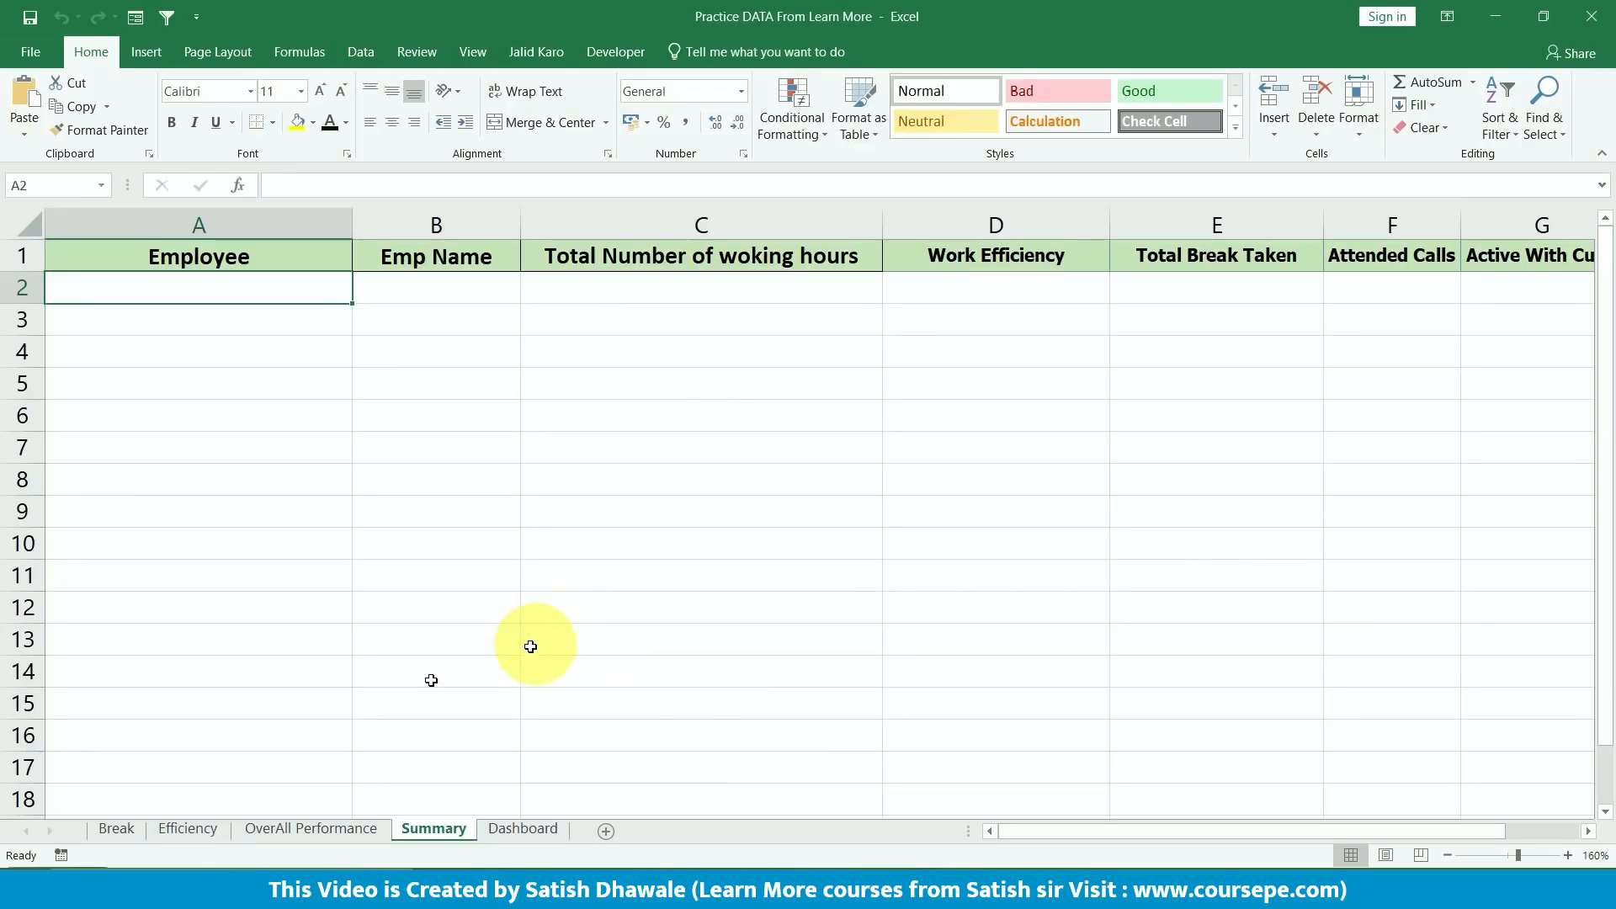
{"action": "left_click", "coordinate": [116, 829]}
{"action": "left_click", "coordinate": [252, 372]}
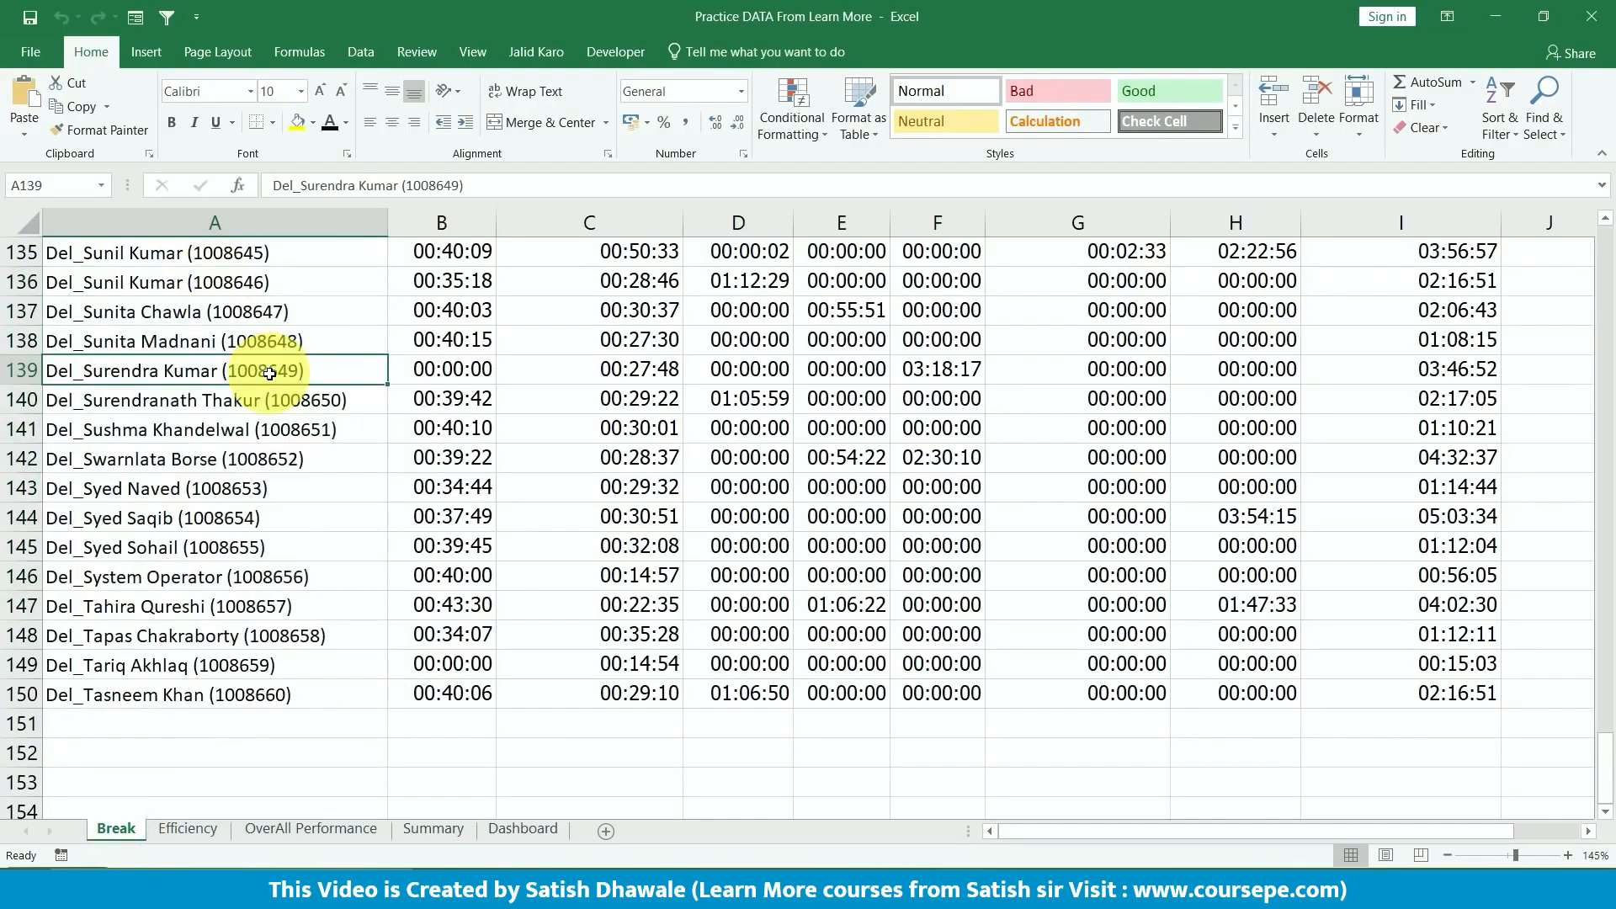
{"action": "key", "text": "ctrl+Up"}
{"action": "key", "text": "Down"}
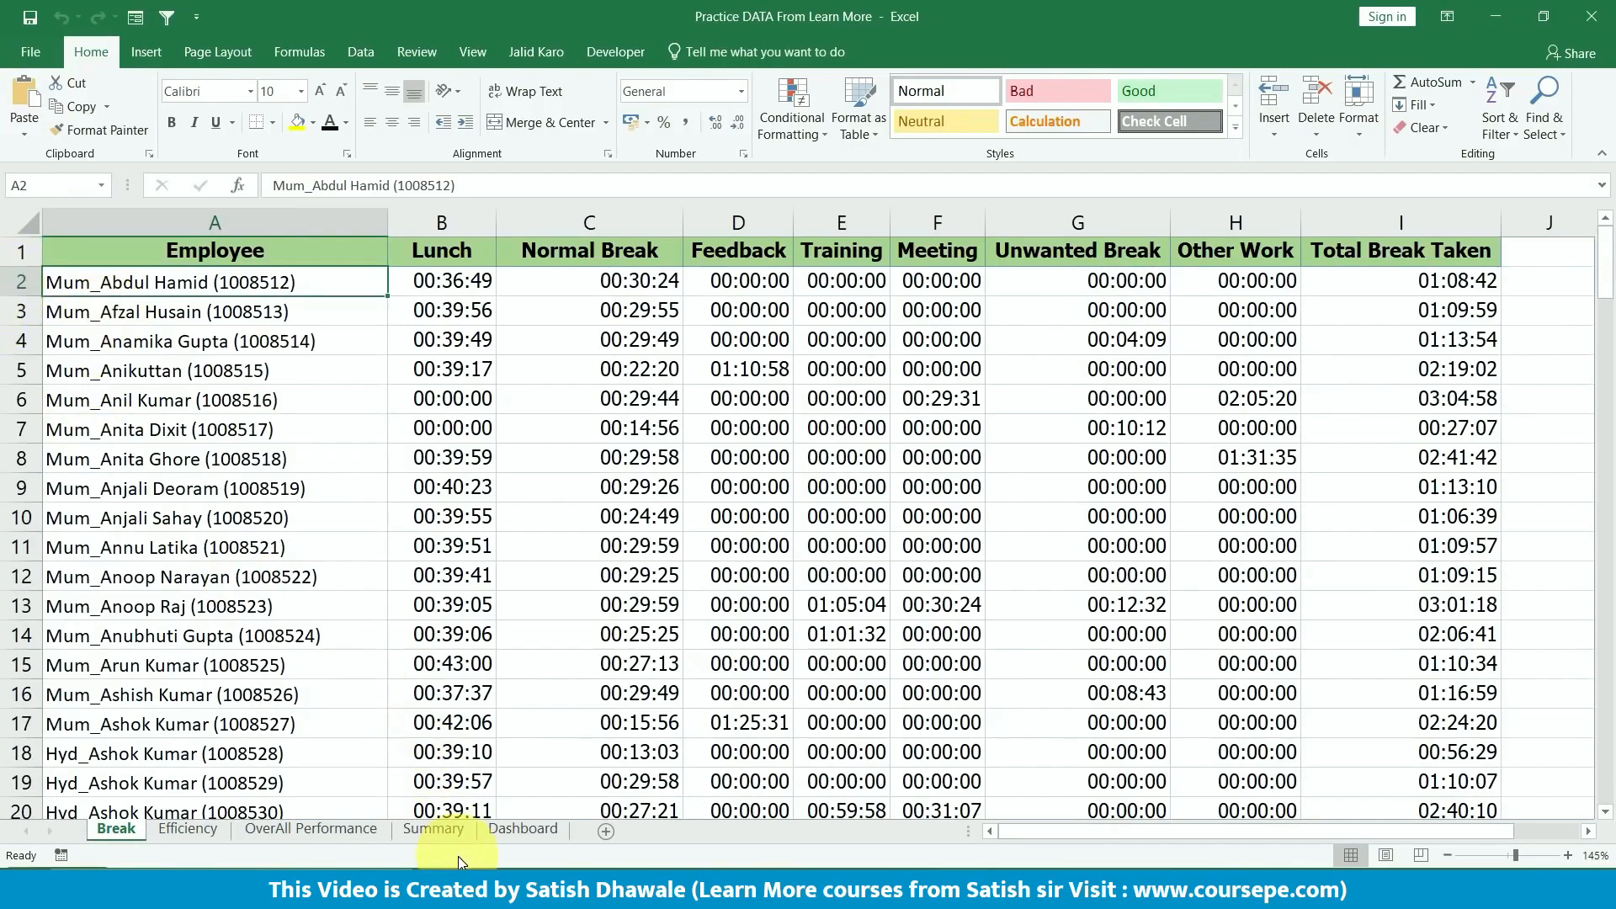
- Enter a formula in cell A2 of the Summary sheet that references the first employee on the Break sheet, =Break!A2
{"action": "left_click", "coordinate": [433, 829]}
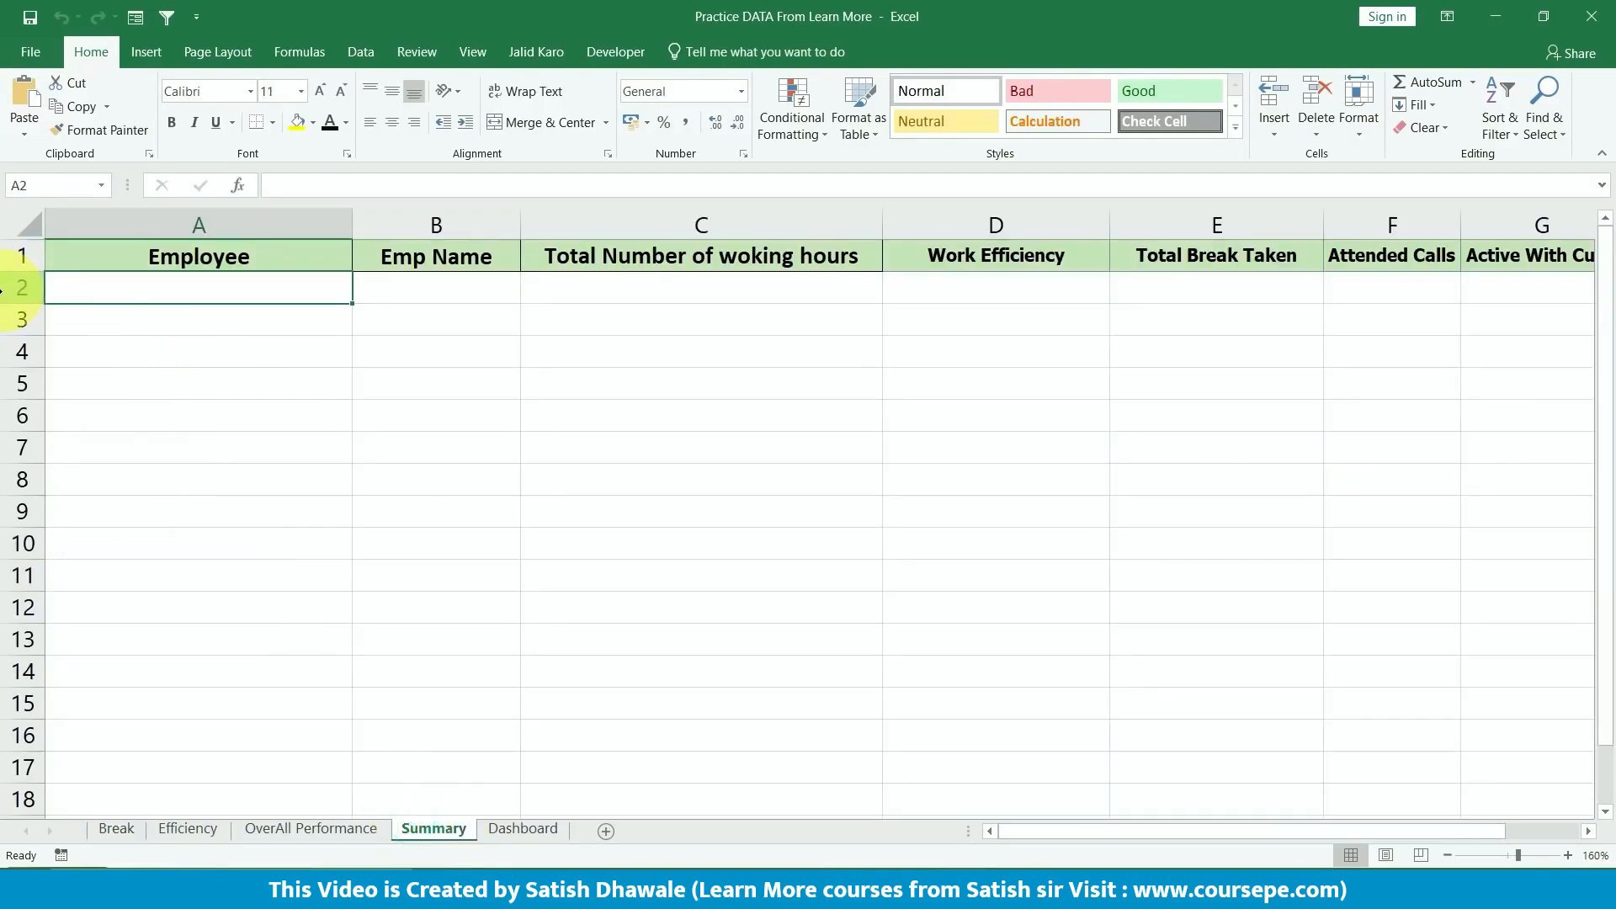
{"action": "left_click", "coordinate": [110, 284]}
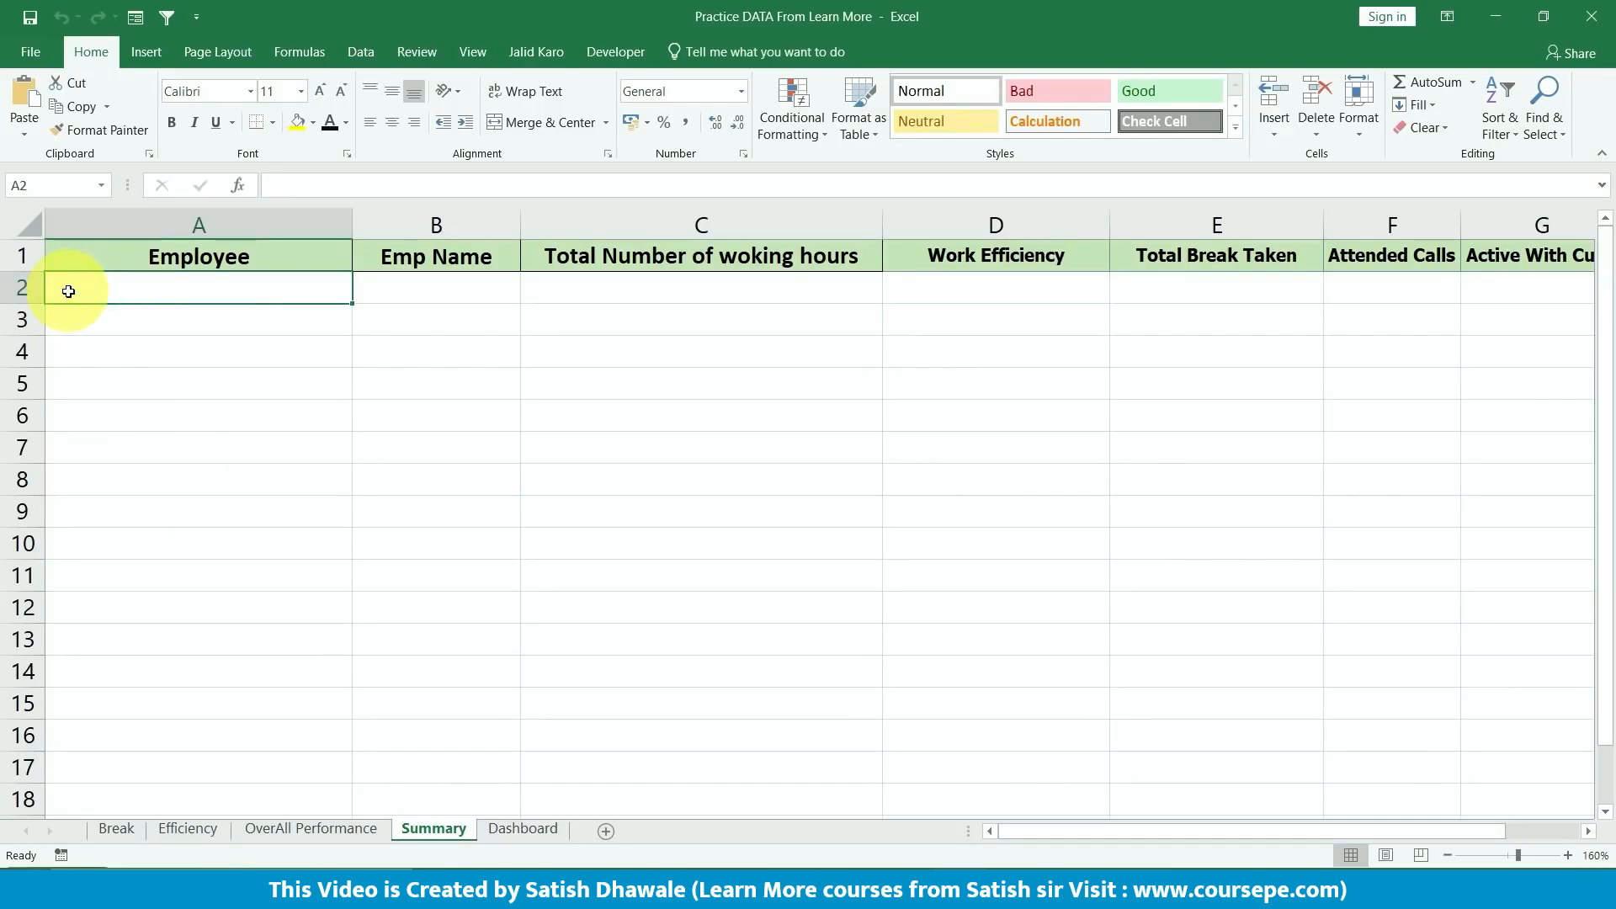
{"action": "type", "text": "="}
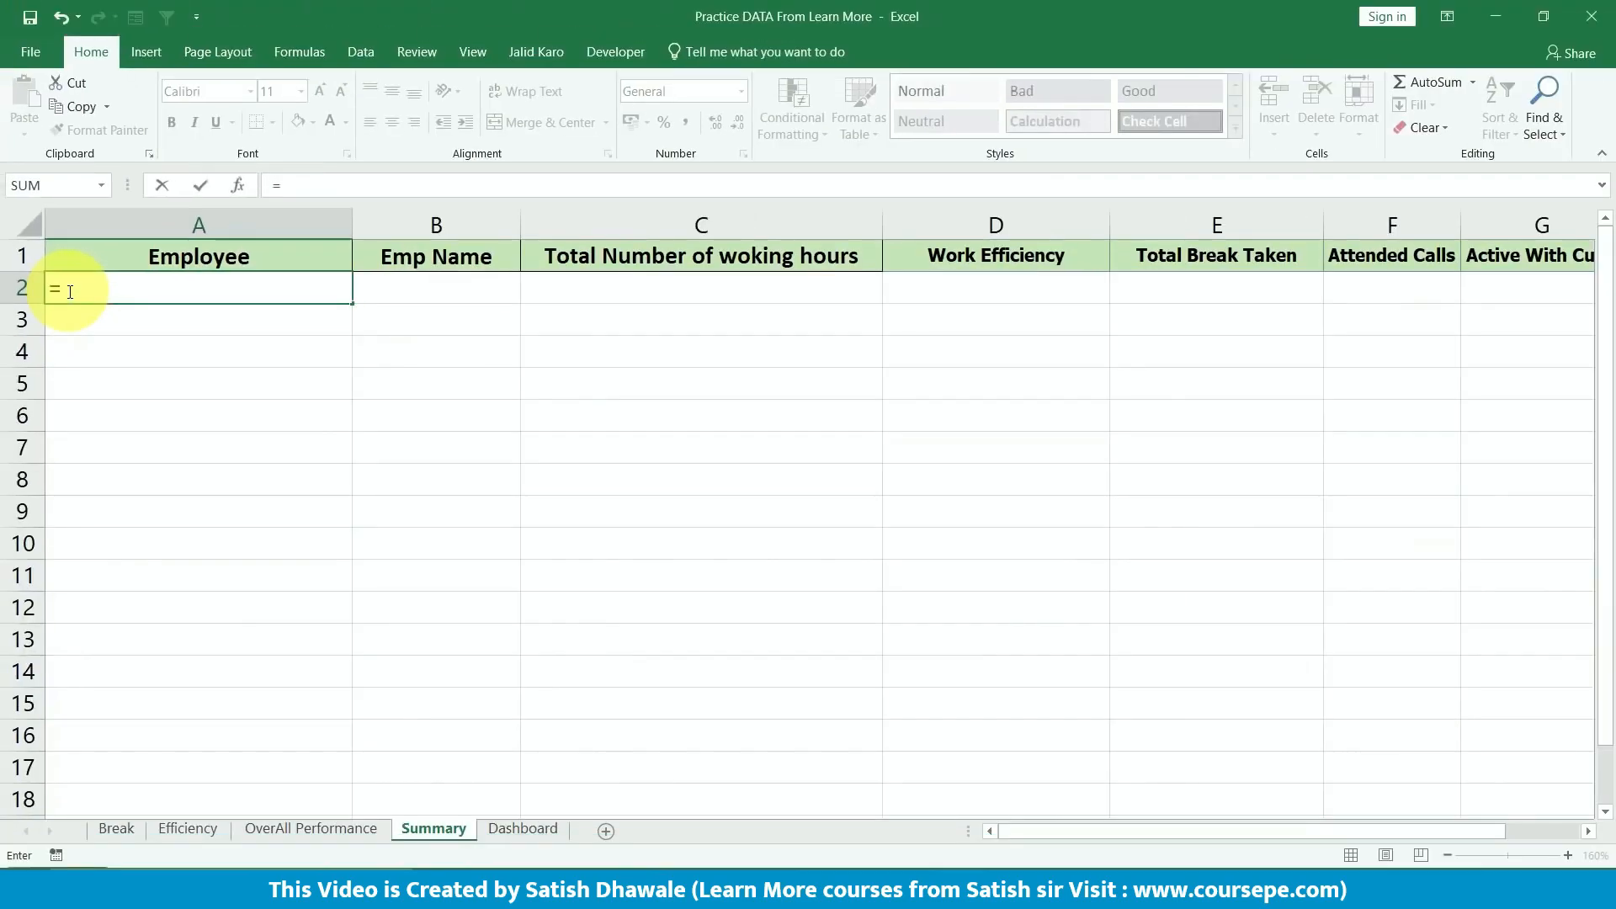
{"action": "left_click", "coordinate": [125, 836]}
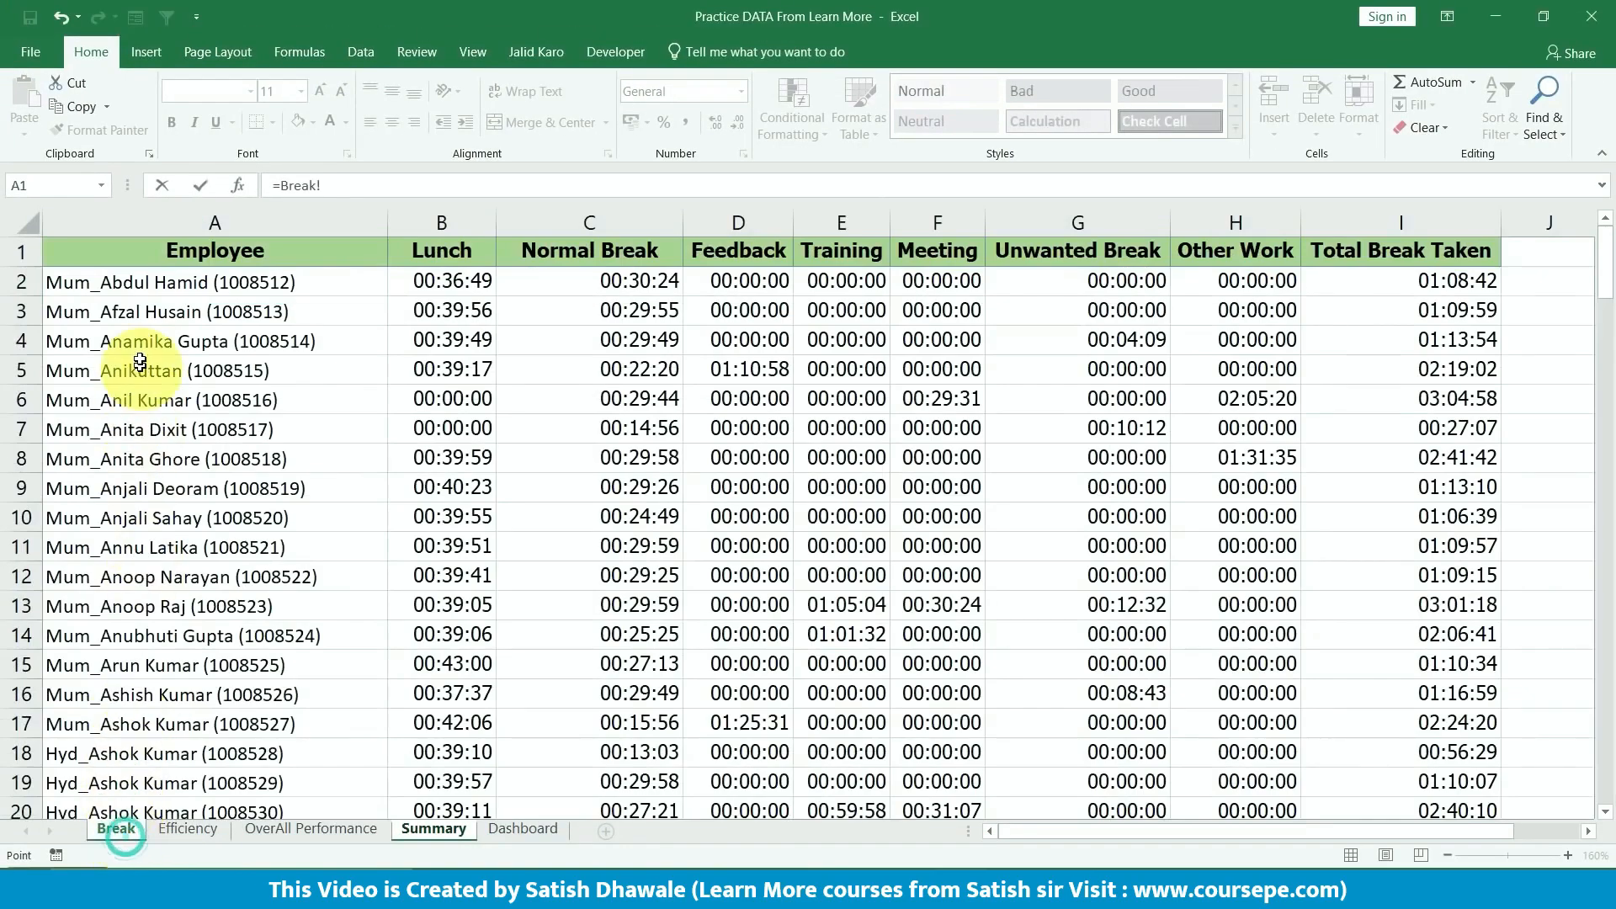
{"action": "left_click", "coordinate": [71, 286]}
{"action": "key", "text": "Return"}
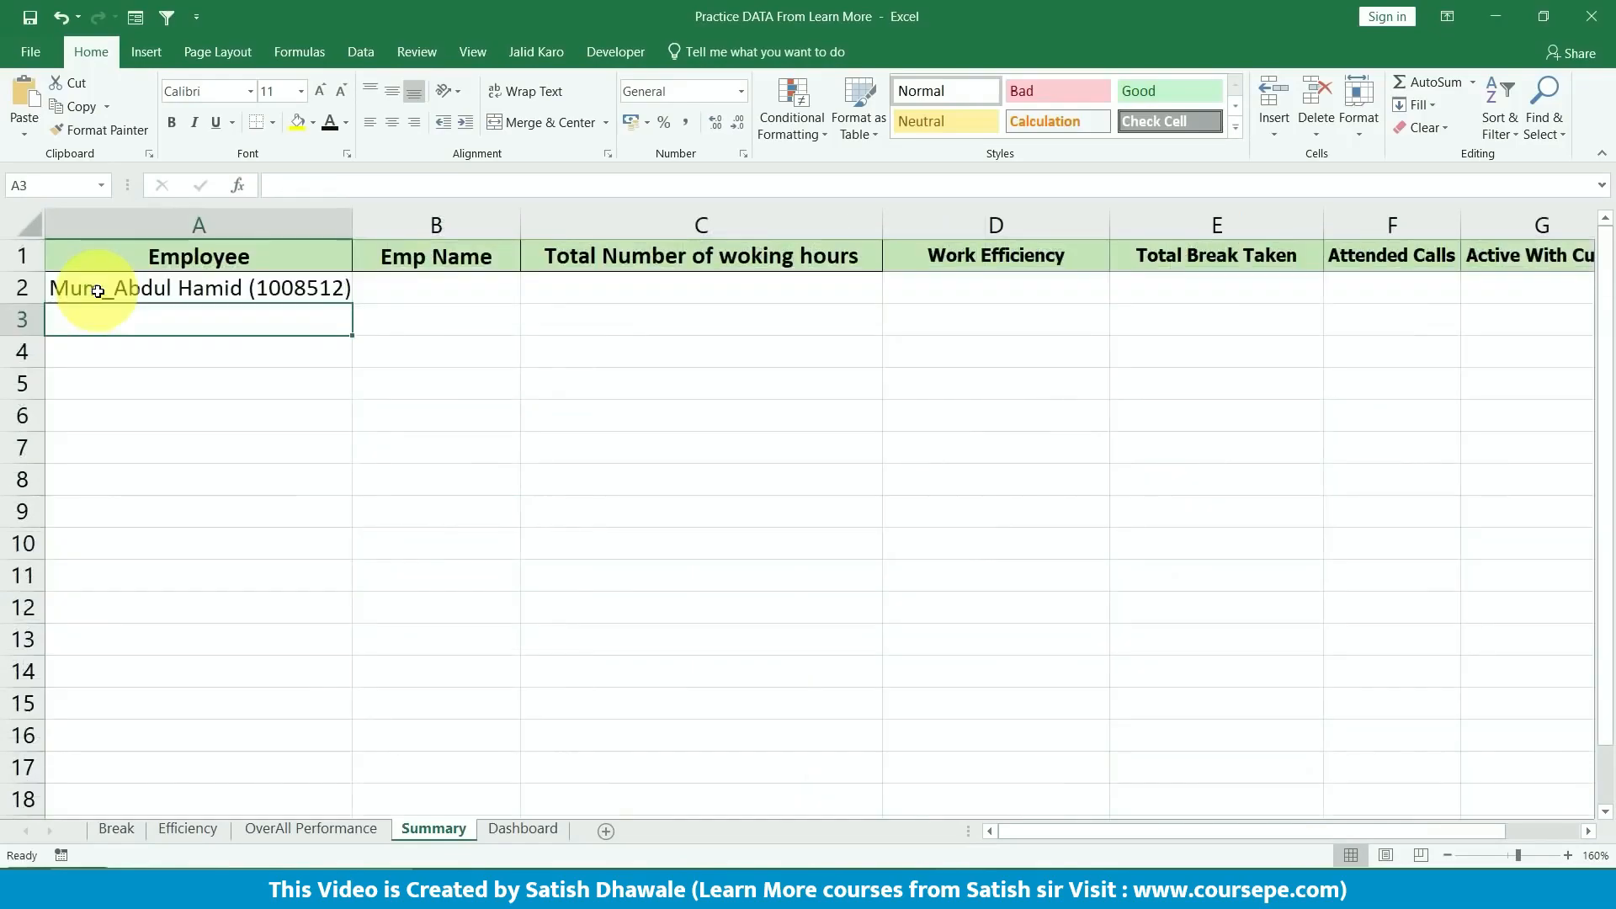
- Fill the =Break!A2 formula down the Employee column through row 150 and fit column A to its contents
{"action": "left_click", "coordinate": [98, 291]}
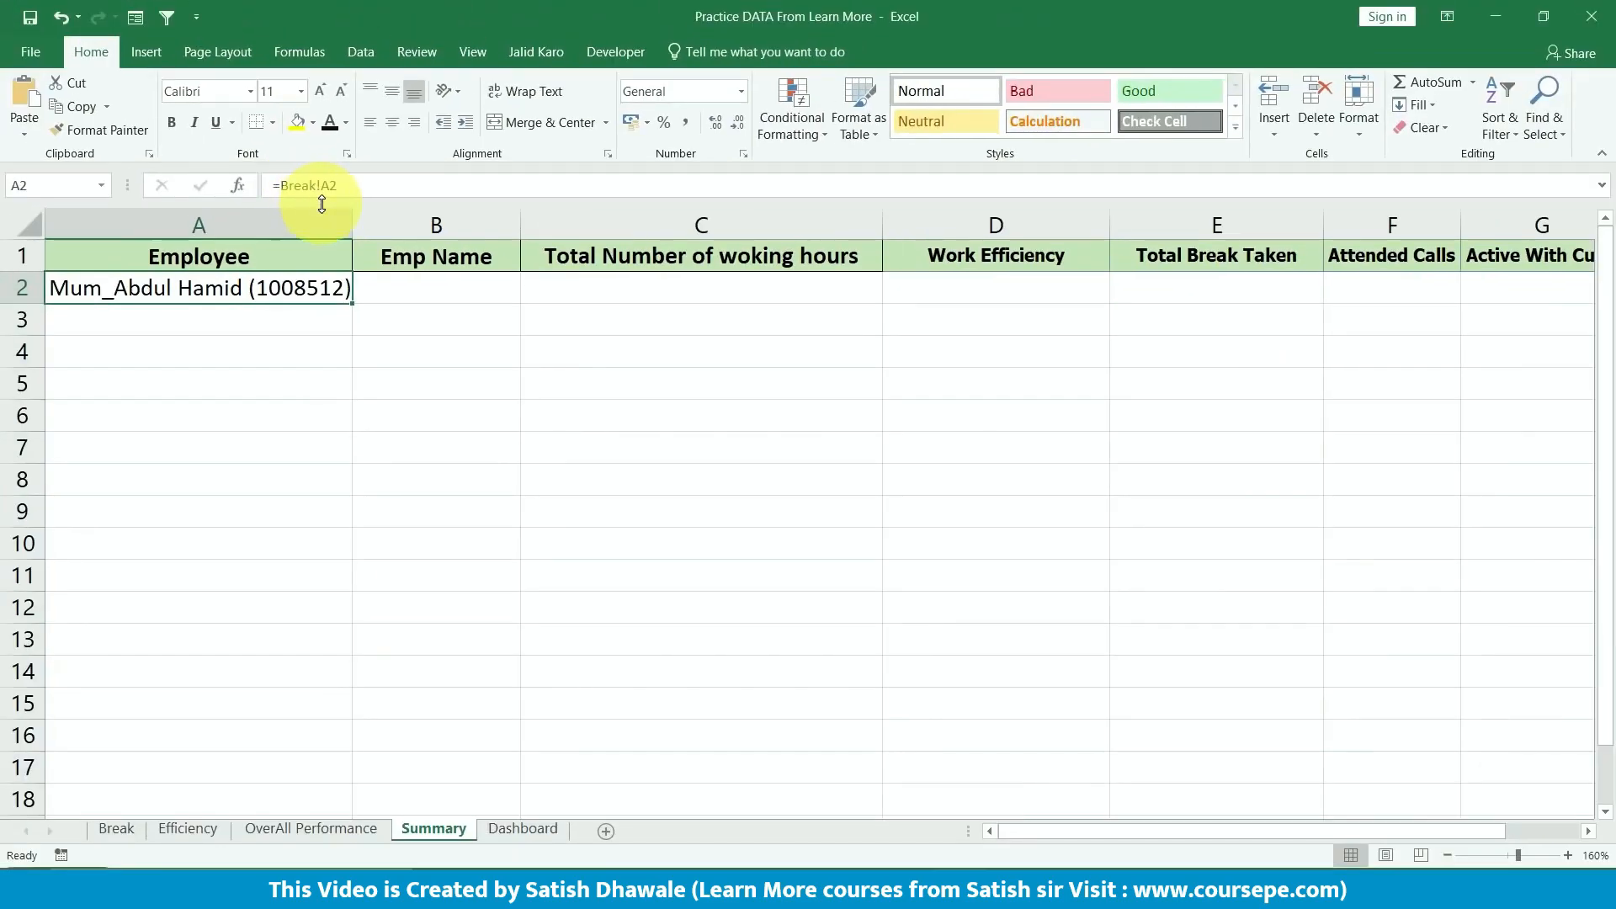
{"action": "left_click_drag", "start_coordinate": [379, 250], "coordinate": [389, 255]}
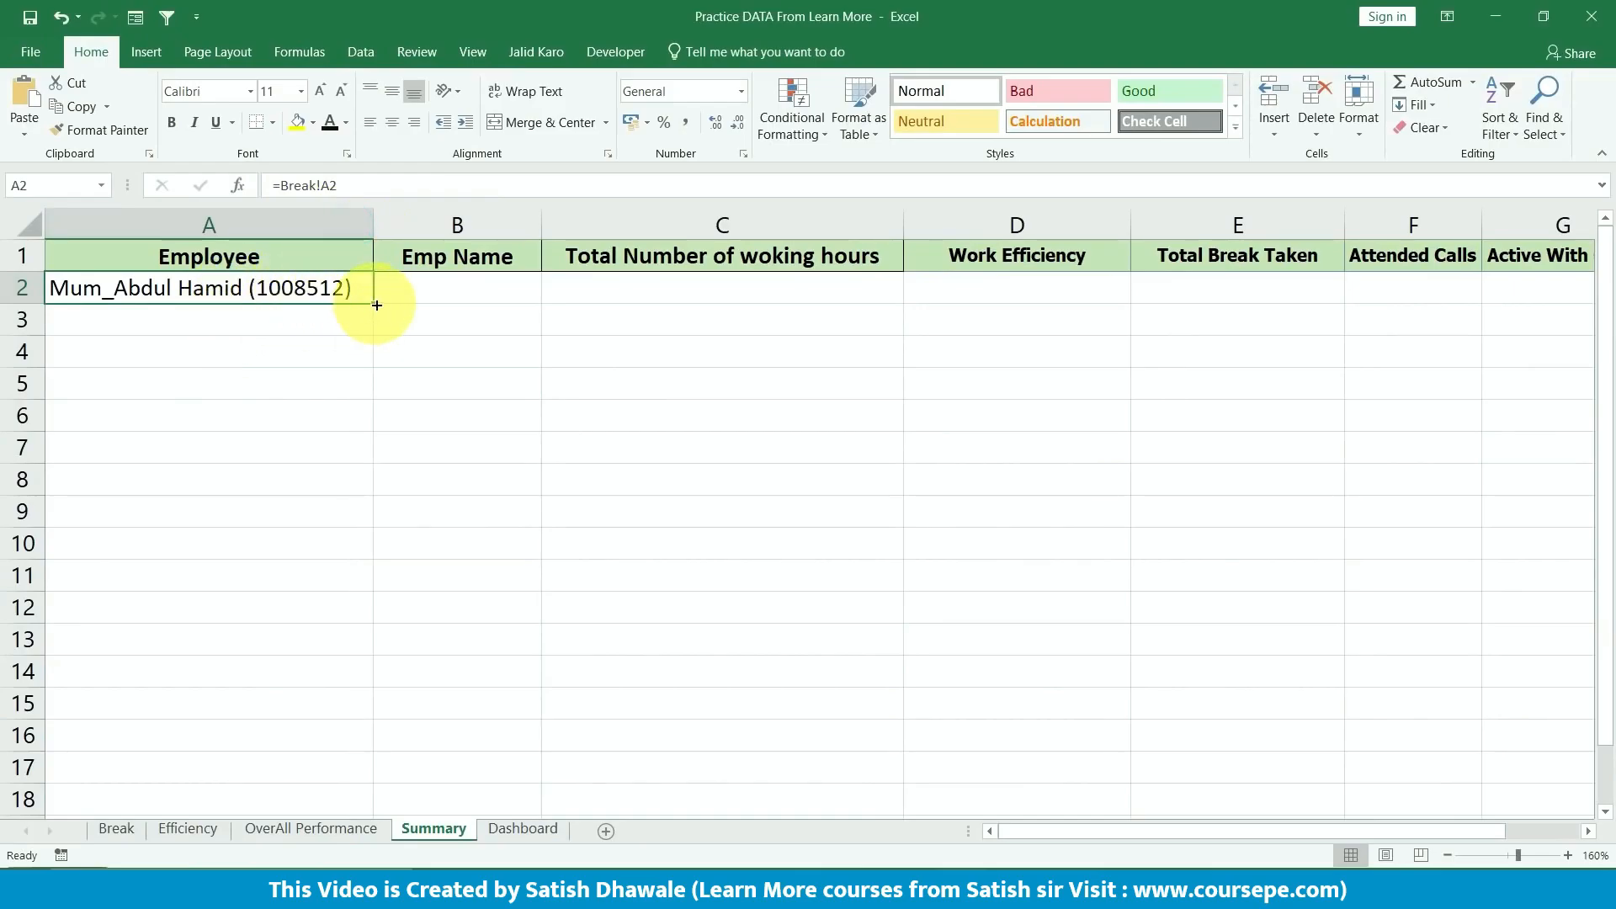
{"action": "left_click_drag", "start_coordinate": [358, 817], "coordinate": [379, 871]}
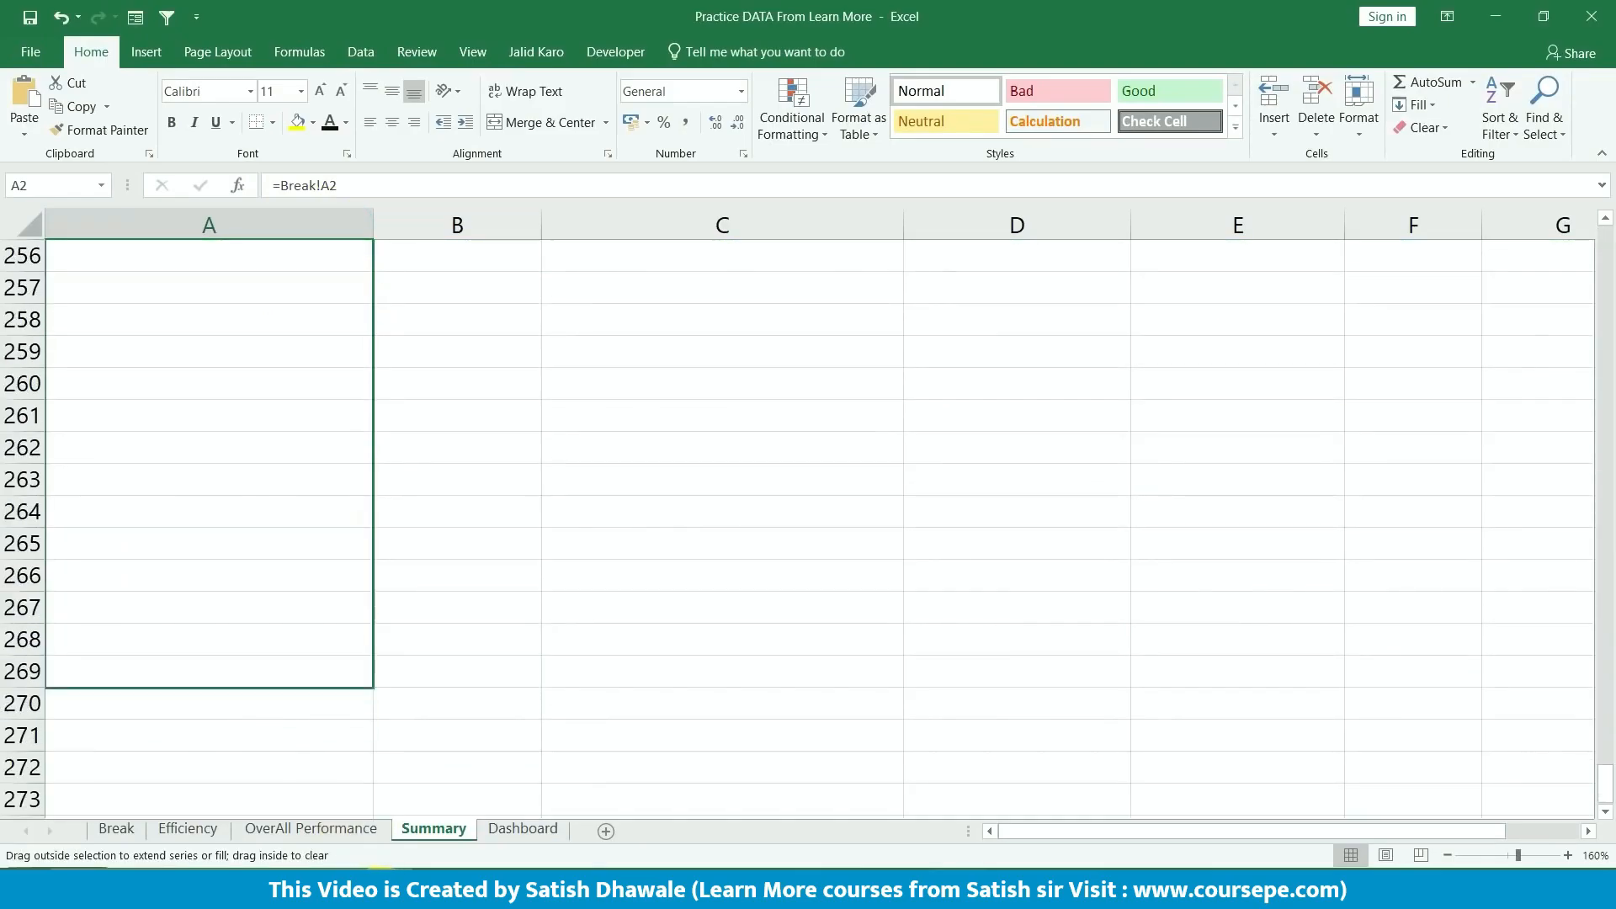
{"action": "left_click_drag", "start_coordinate": [317, 225], "coordinate": [397, 454]}
{"action": "scroll", "coordinate": [396, 455], "scroll_direction": "up", "scroll_amount": 20}
{"action": "scroll", "coordinate": [394, 453], "scroll_direction": "up", "scroll_amount": 17}
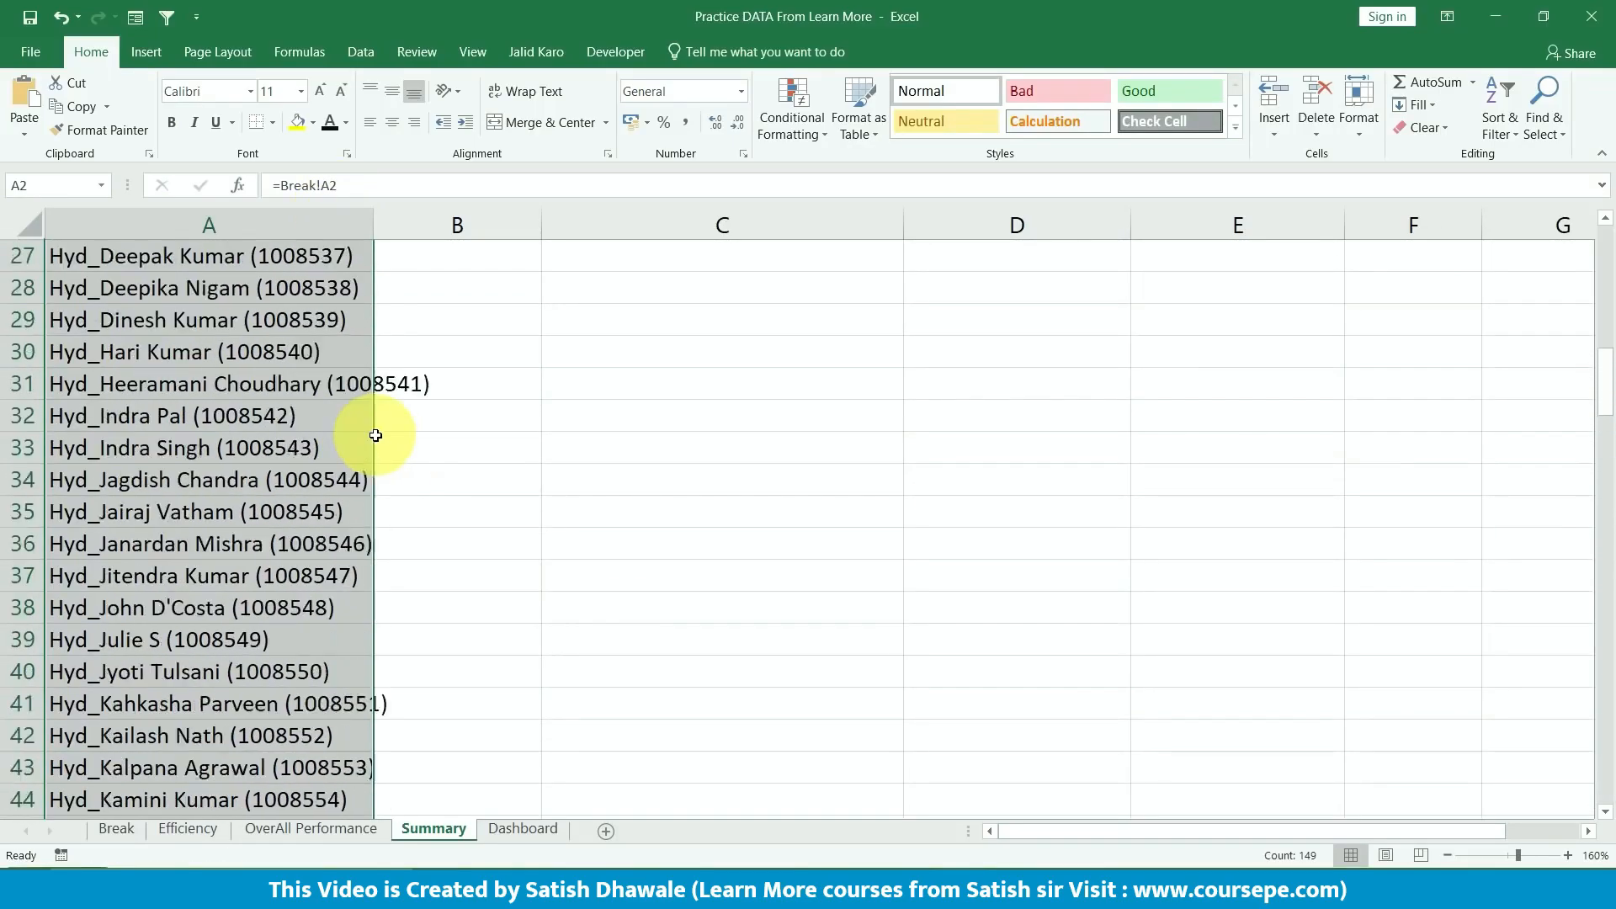
{"action": "double_click", "coordinate": [376, 225]}
- Examine the city prefix, underscore, name and bracketed ID pattern of the Employee entries that feed the Emp Name column
{"action": "left_click", "coordinate": [450, 289]}
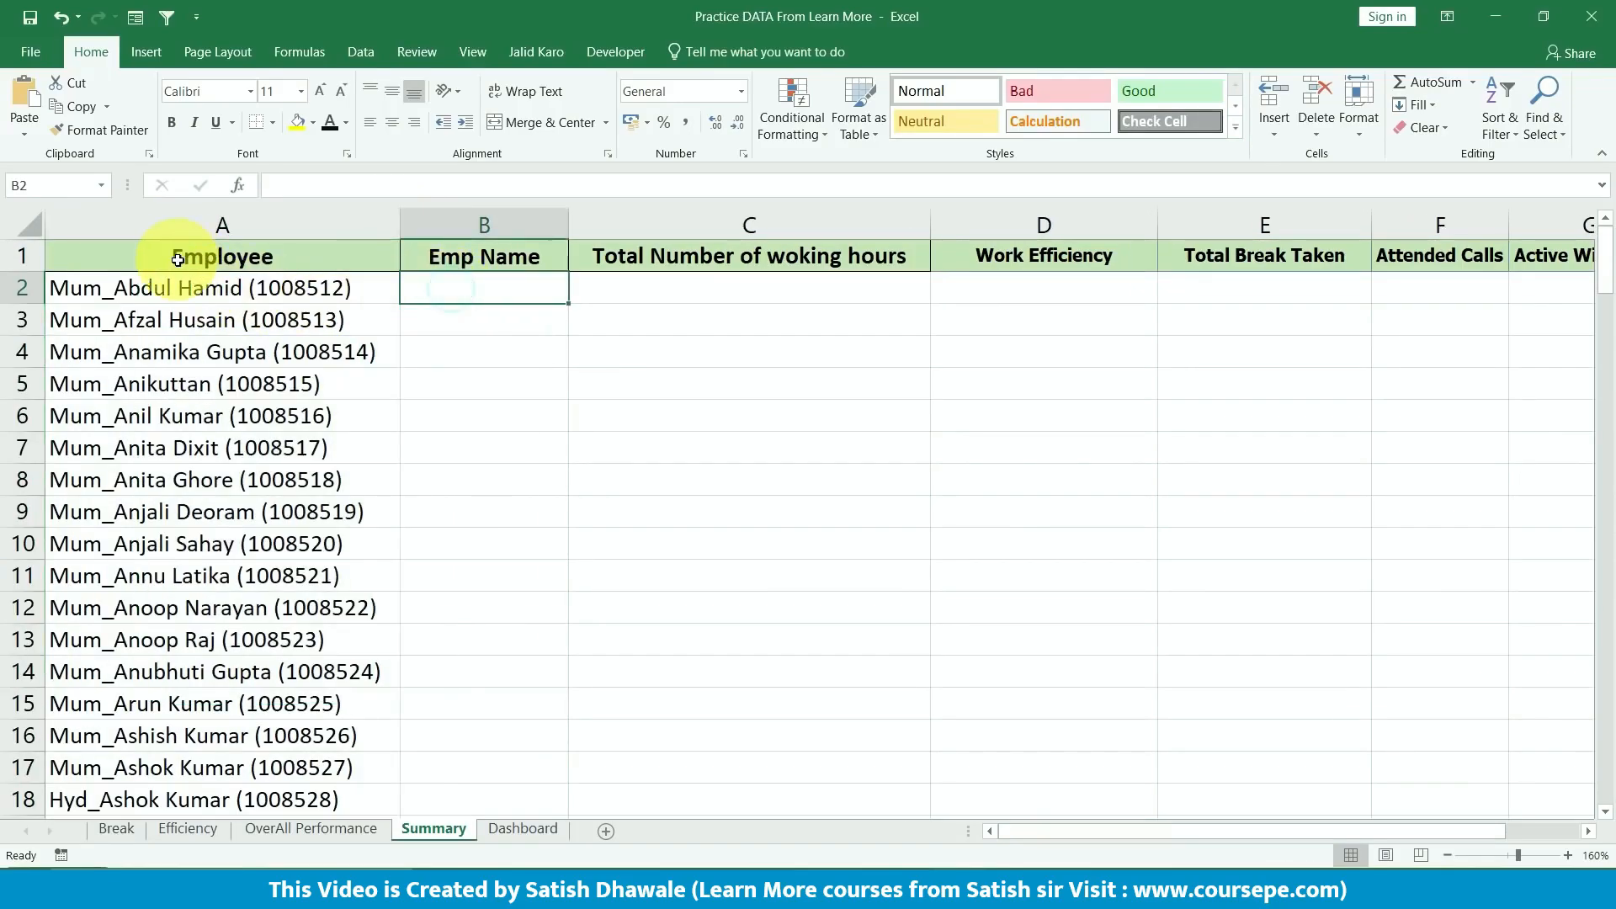
{"action": "left_click_drag", "start_coordinate": [219, 256], "coordinate": [210, 543]}
{"action": "left_click", "coordinate": [506, 282]}
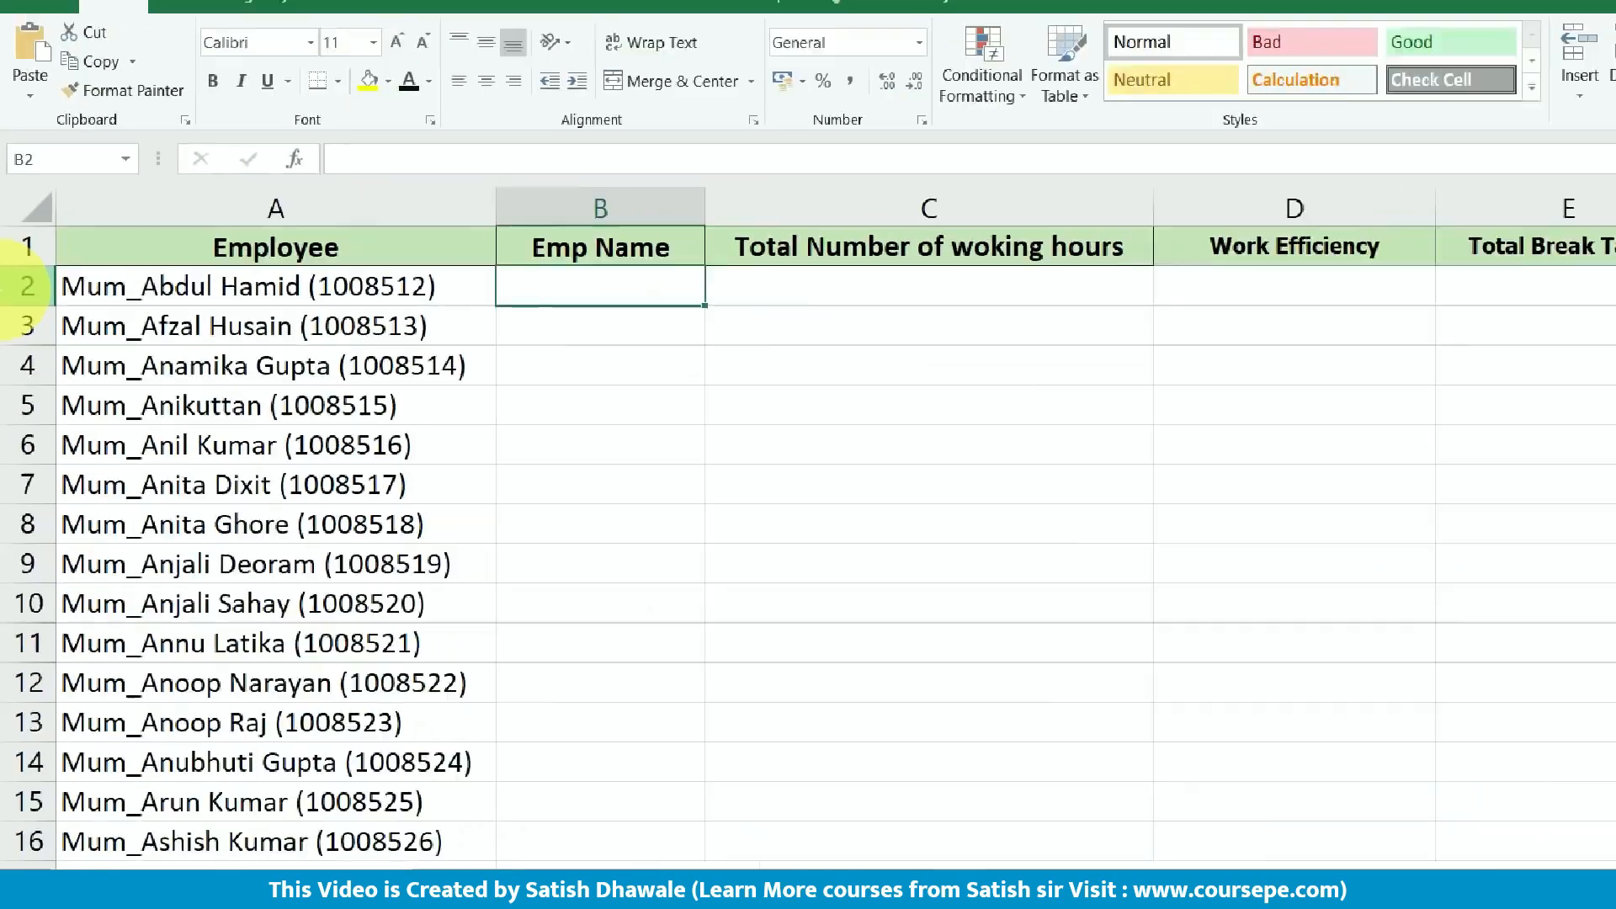
{"action": "scroll", "coordinate": [145, 444], "scroll_direction": "down", "scroll_amount": 4}
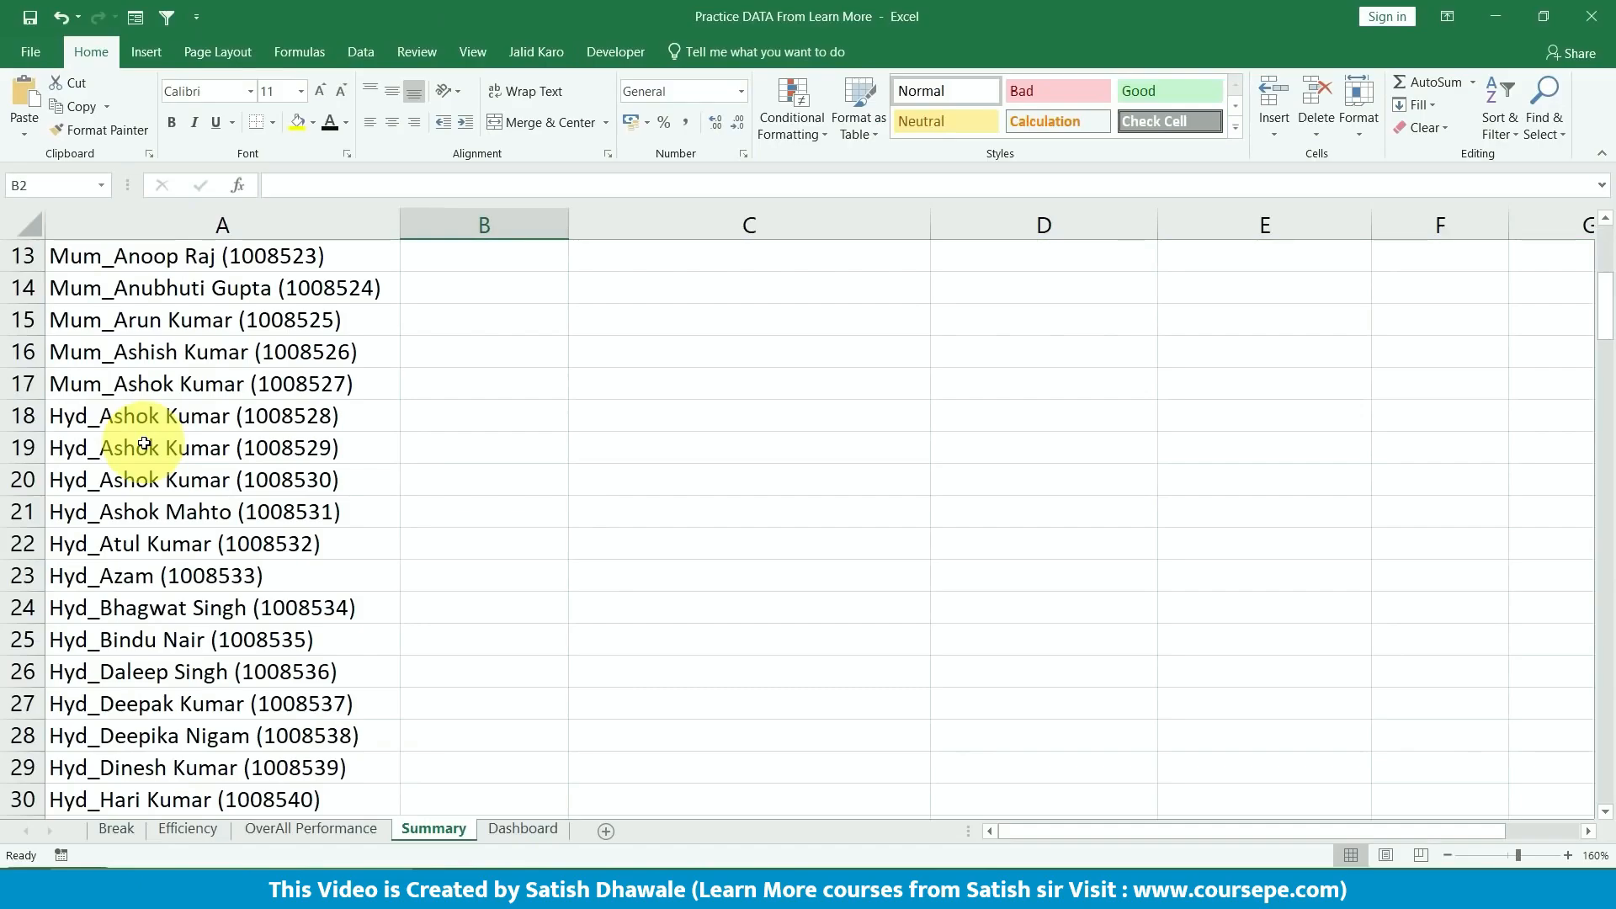
{"action": "scroll", "coordinate": [144, 443], "scroll_direction": "down", "scroll_amount": 8}
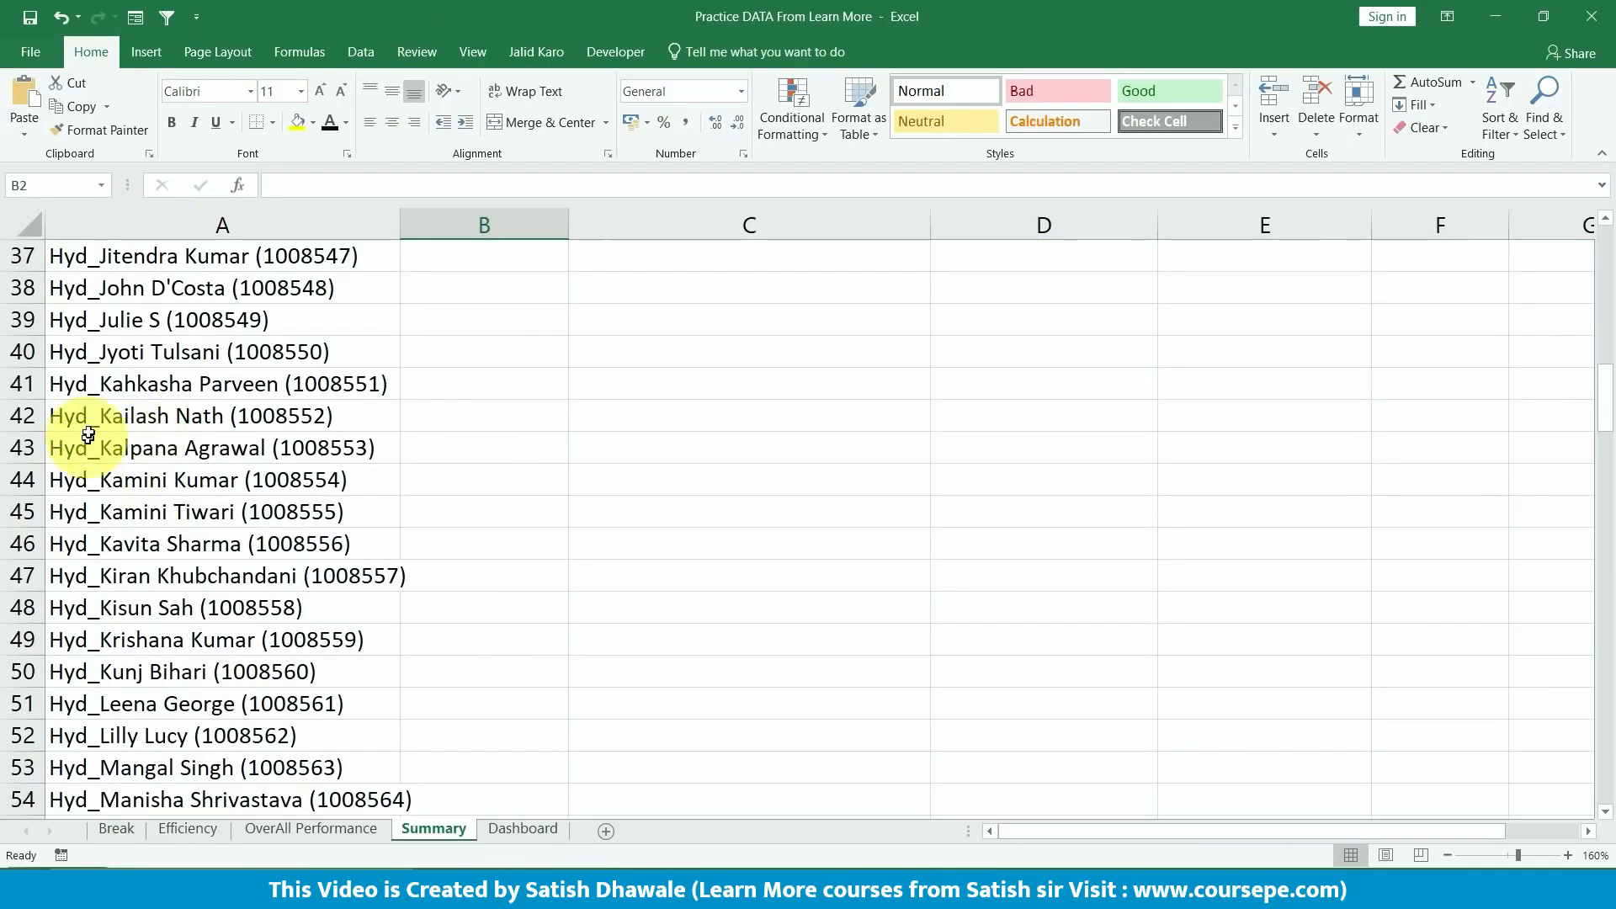
{"action": "scroll", "coordinate": [84, 480], "scroll_direction": "up", "scroll_amount": 12}
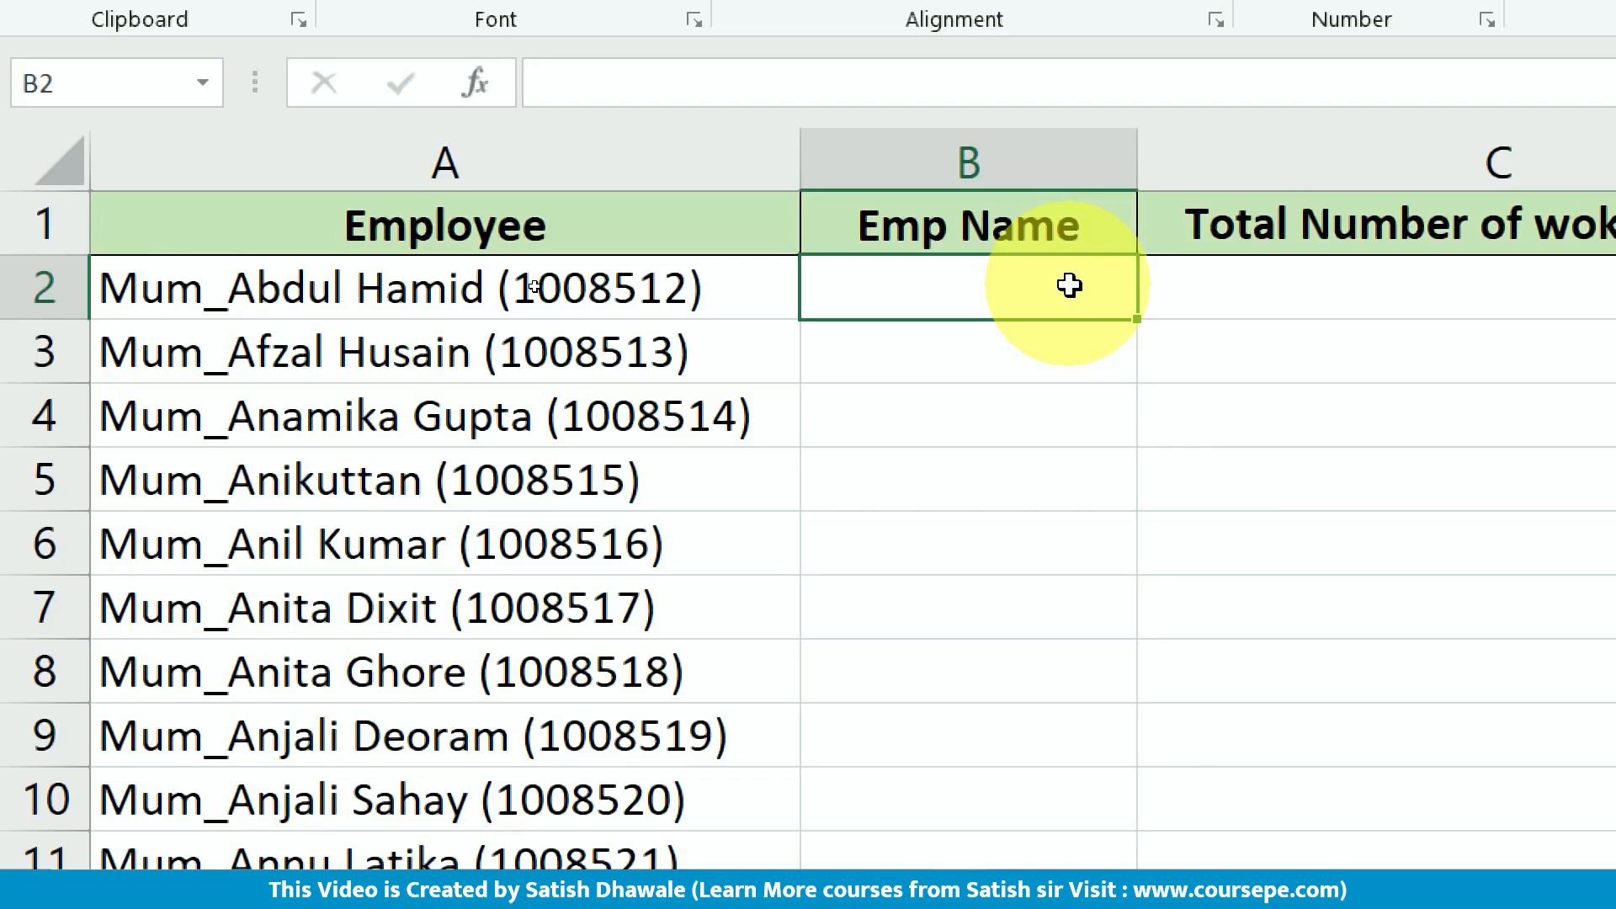
- Enter =FIND("_",A2,1) in cell B2 of the Emp Name column to locate the underscore
{"action": "type", "text": "=find"}
{"action": "key", "text": "Tab"}
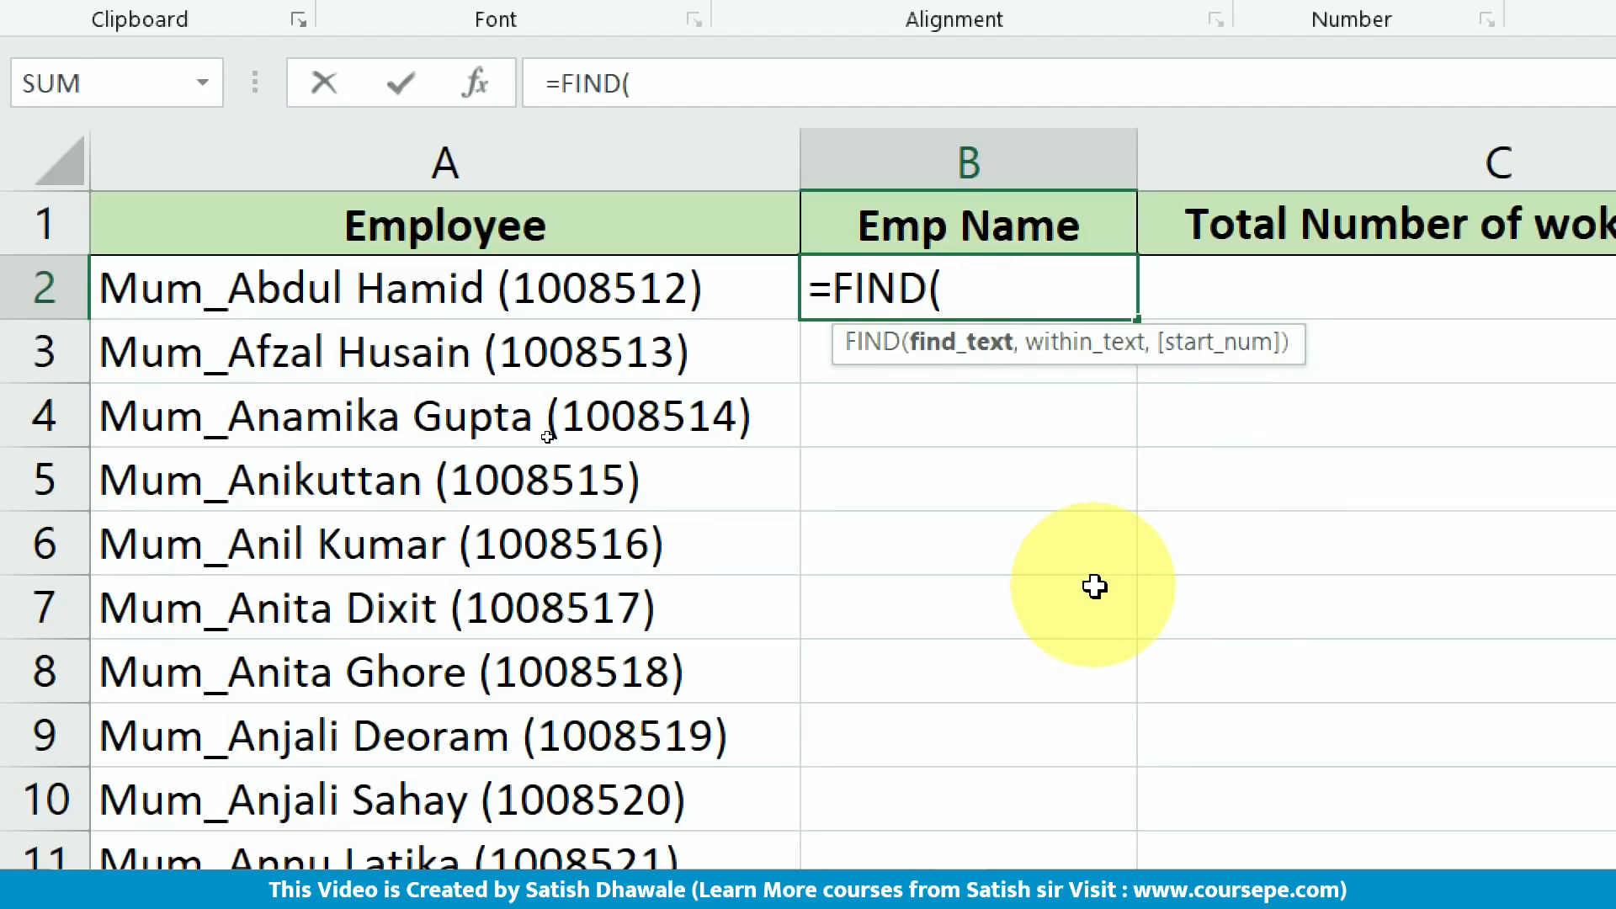
{"action": "type", "text": "\"_\""}
{"action": "type", "text": ","}
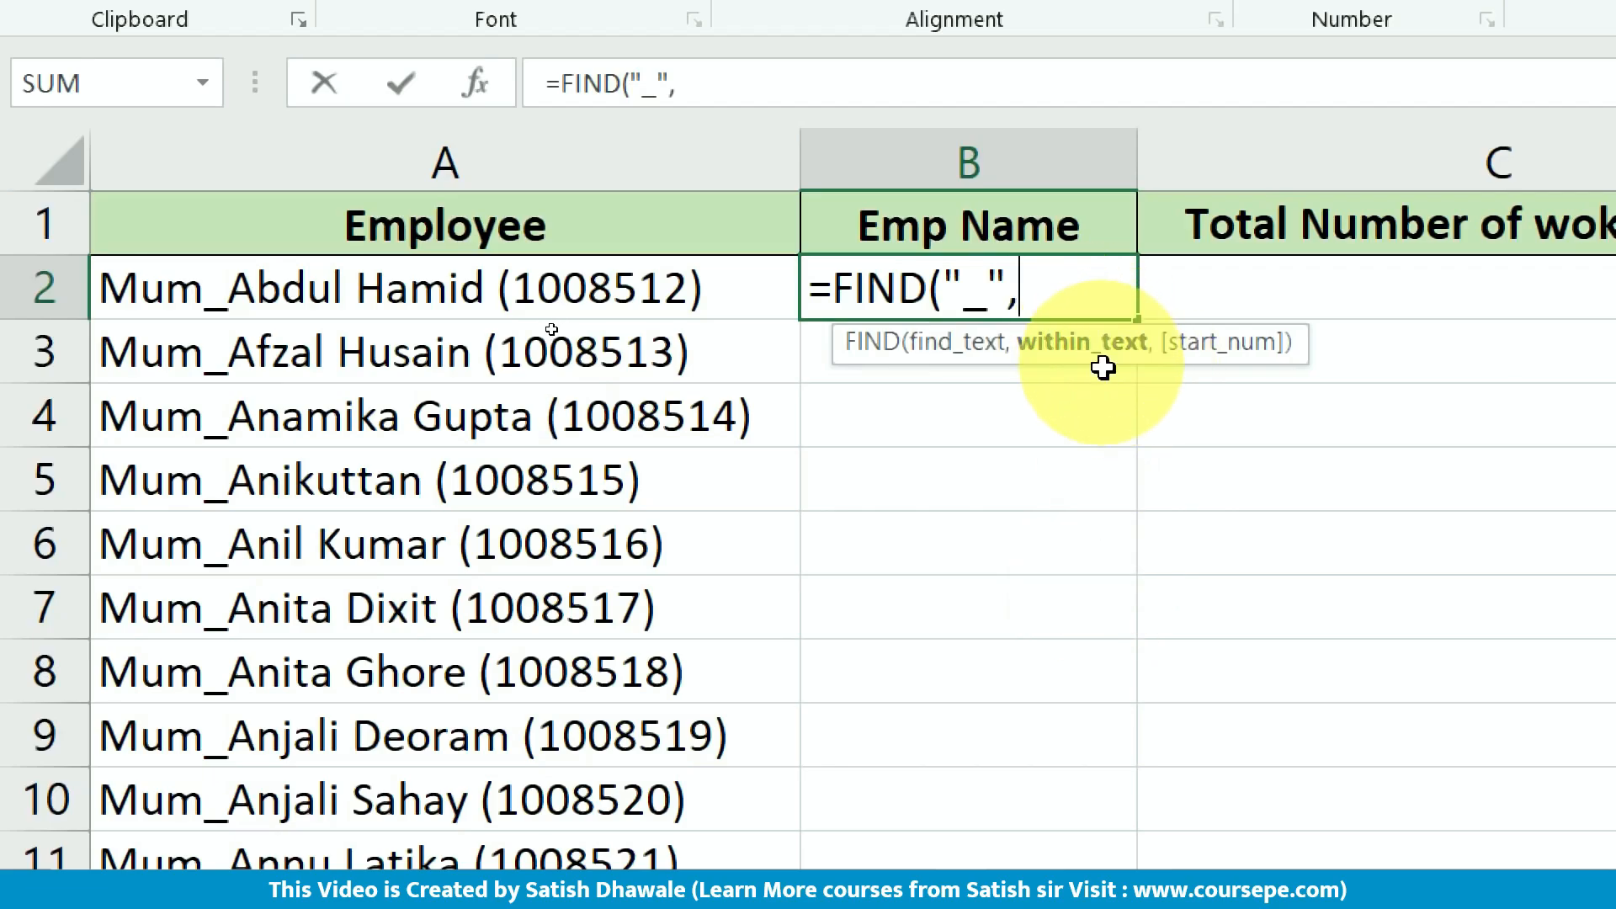
{"action": "left_click", "coordinate": [534, 263]}
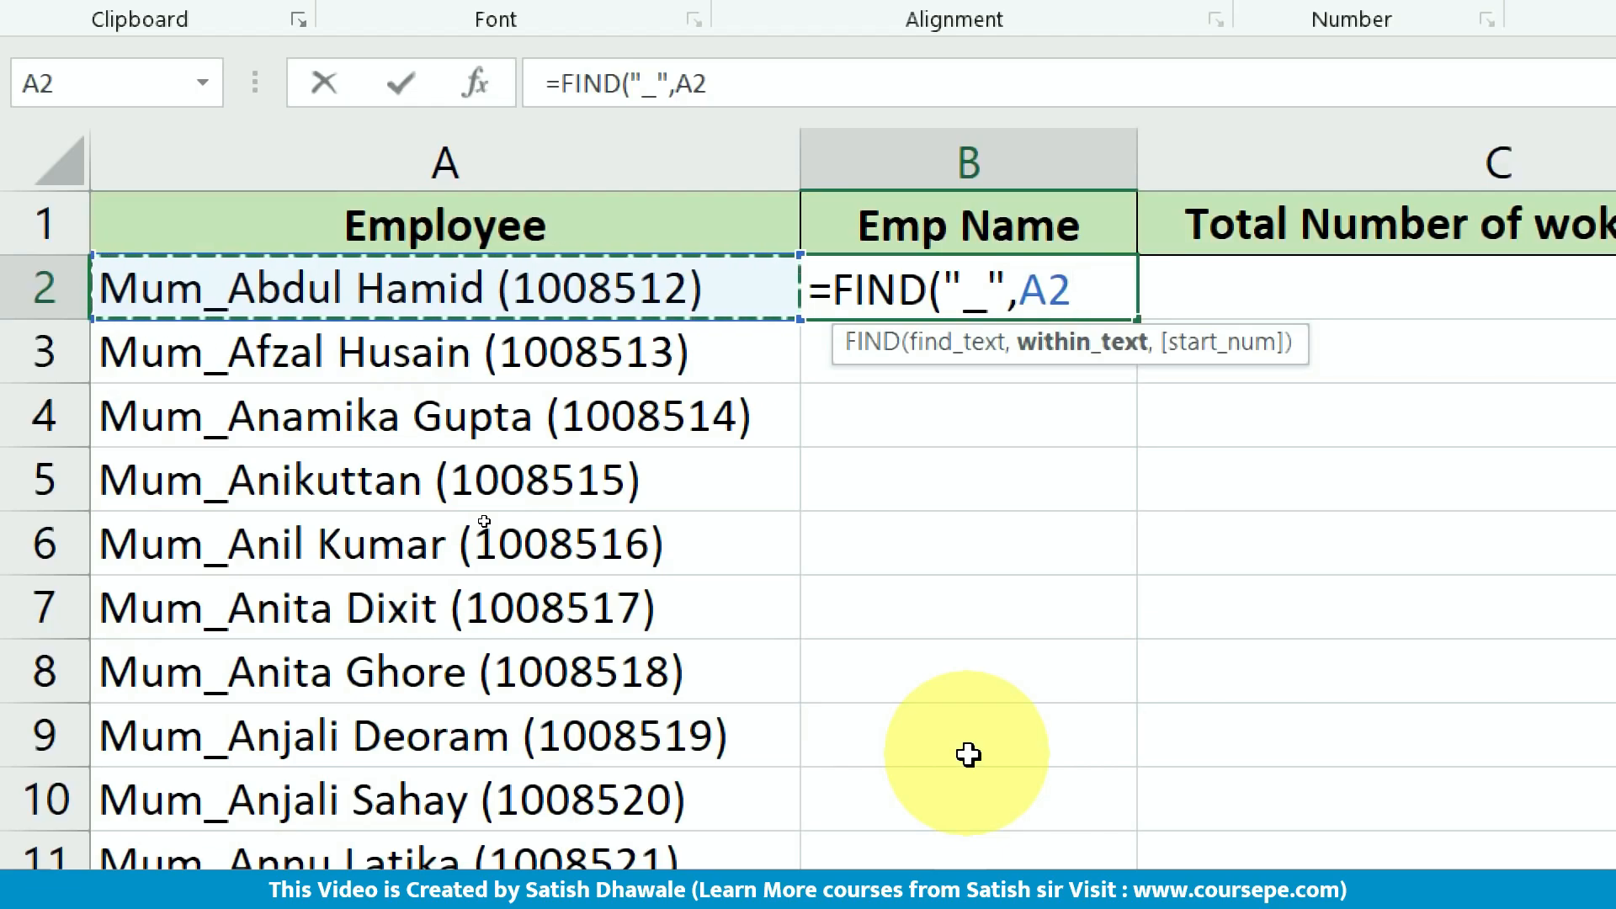
{"action": "type", "text": ","}
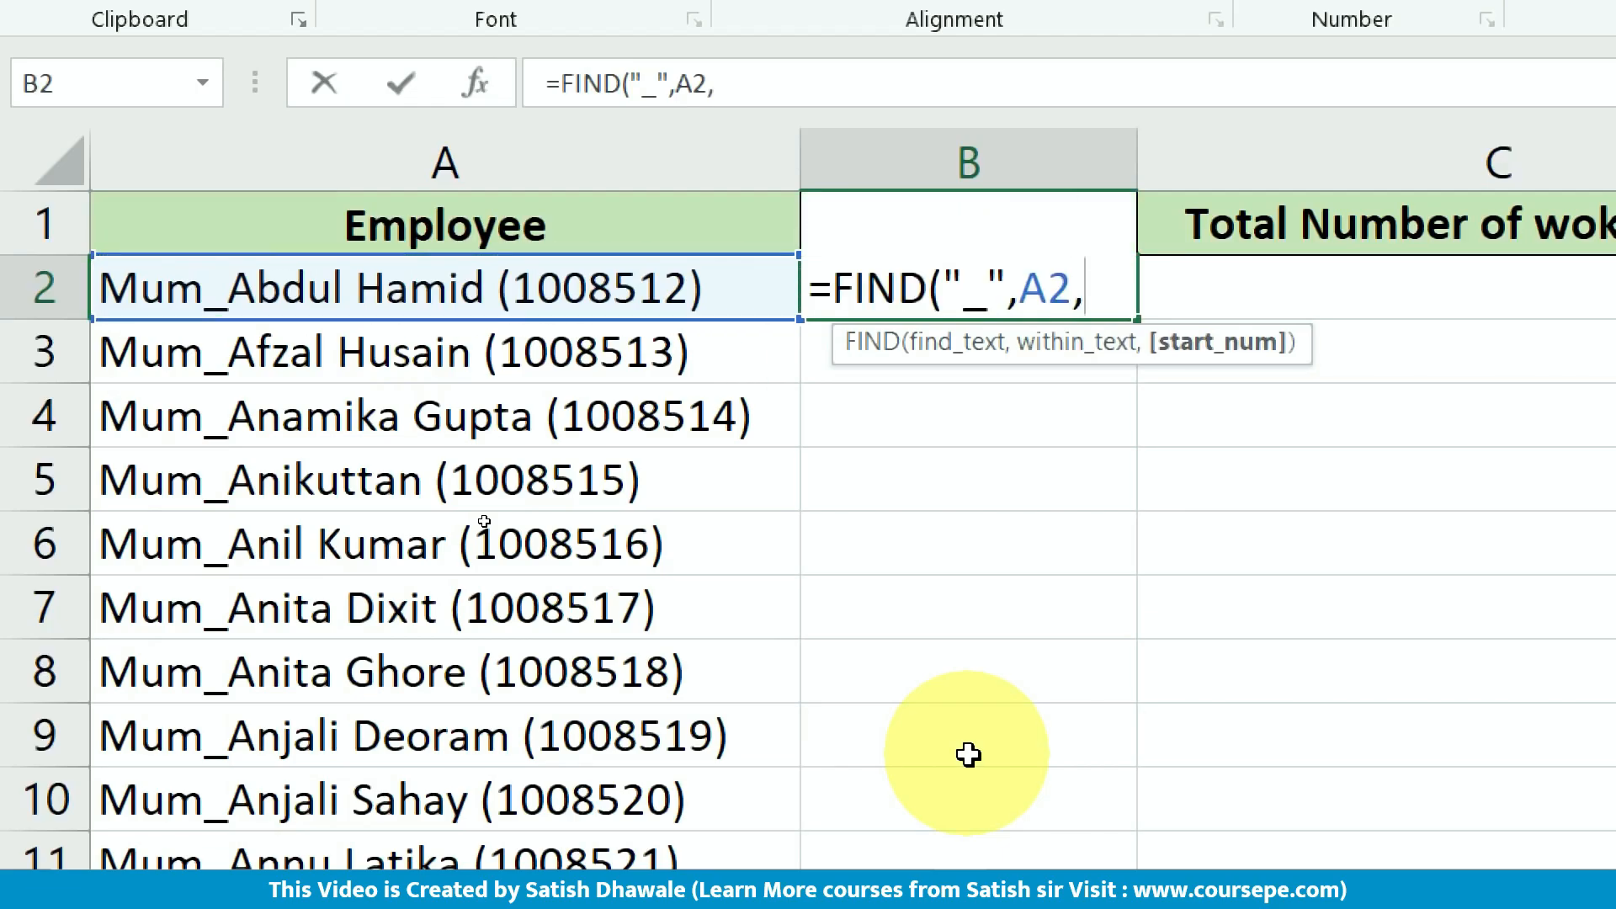
{"action": "type", "text": "1)"}
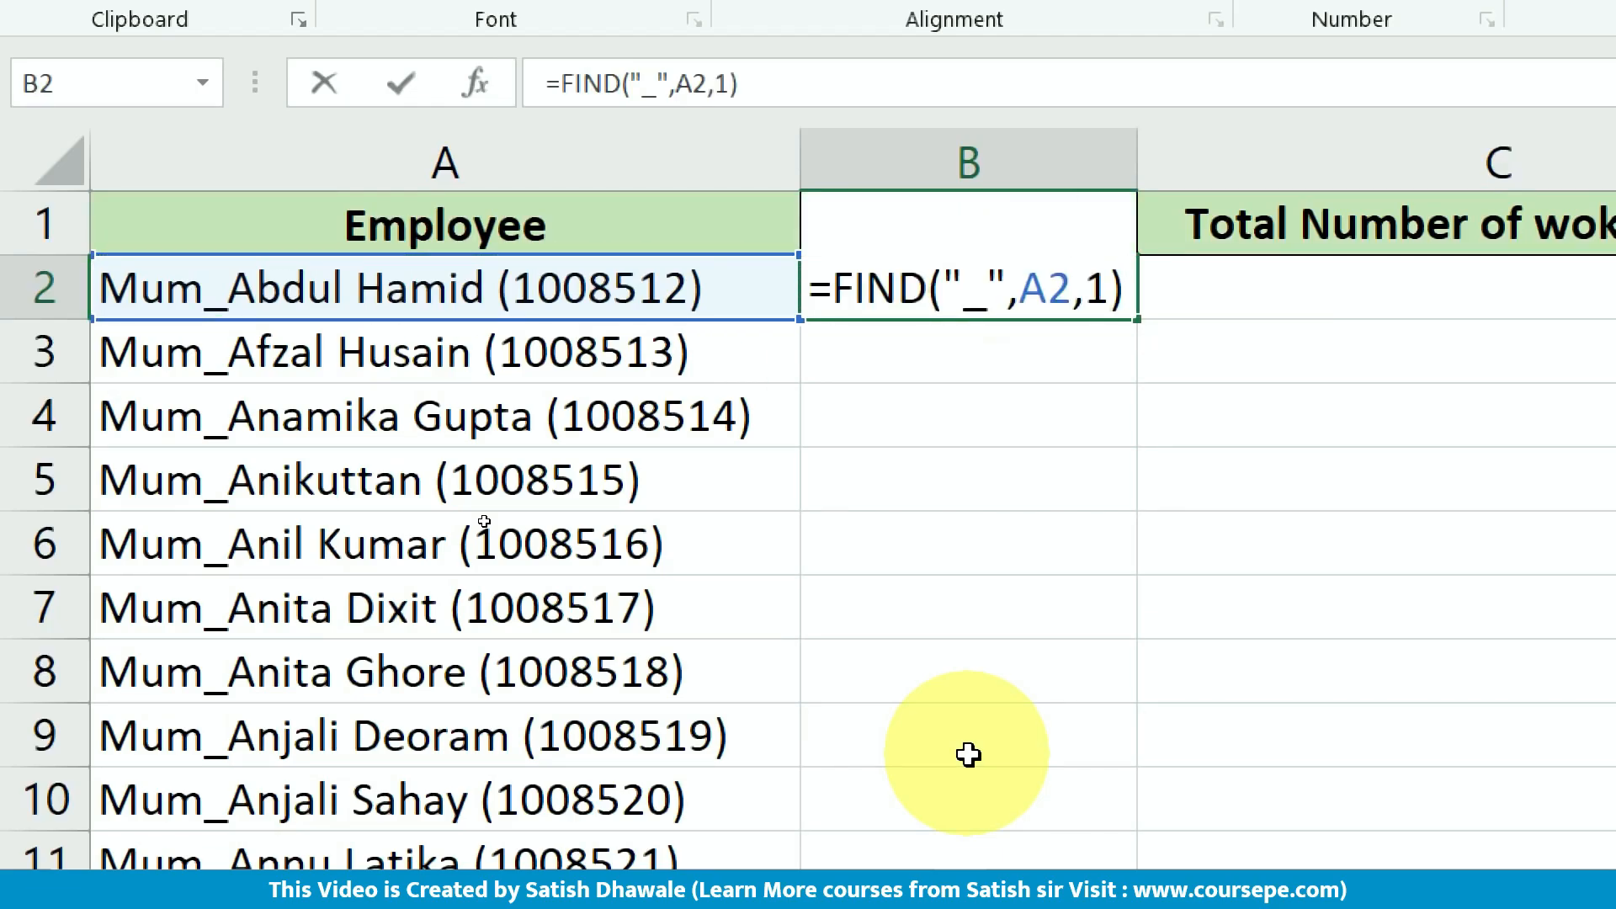
{"action": "key", "text": "Return"}
{"action": "key", "text": "Up"}
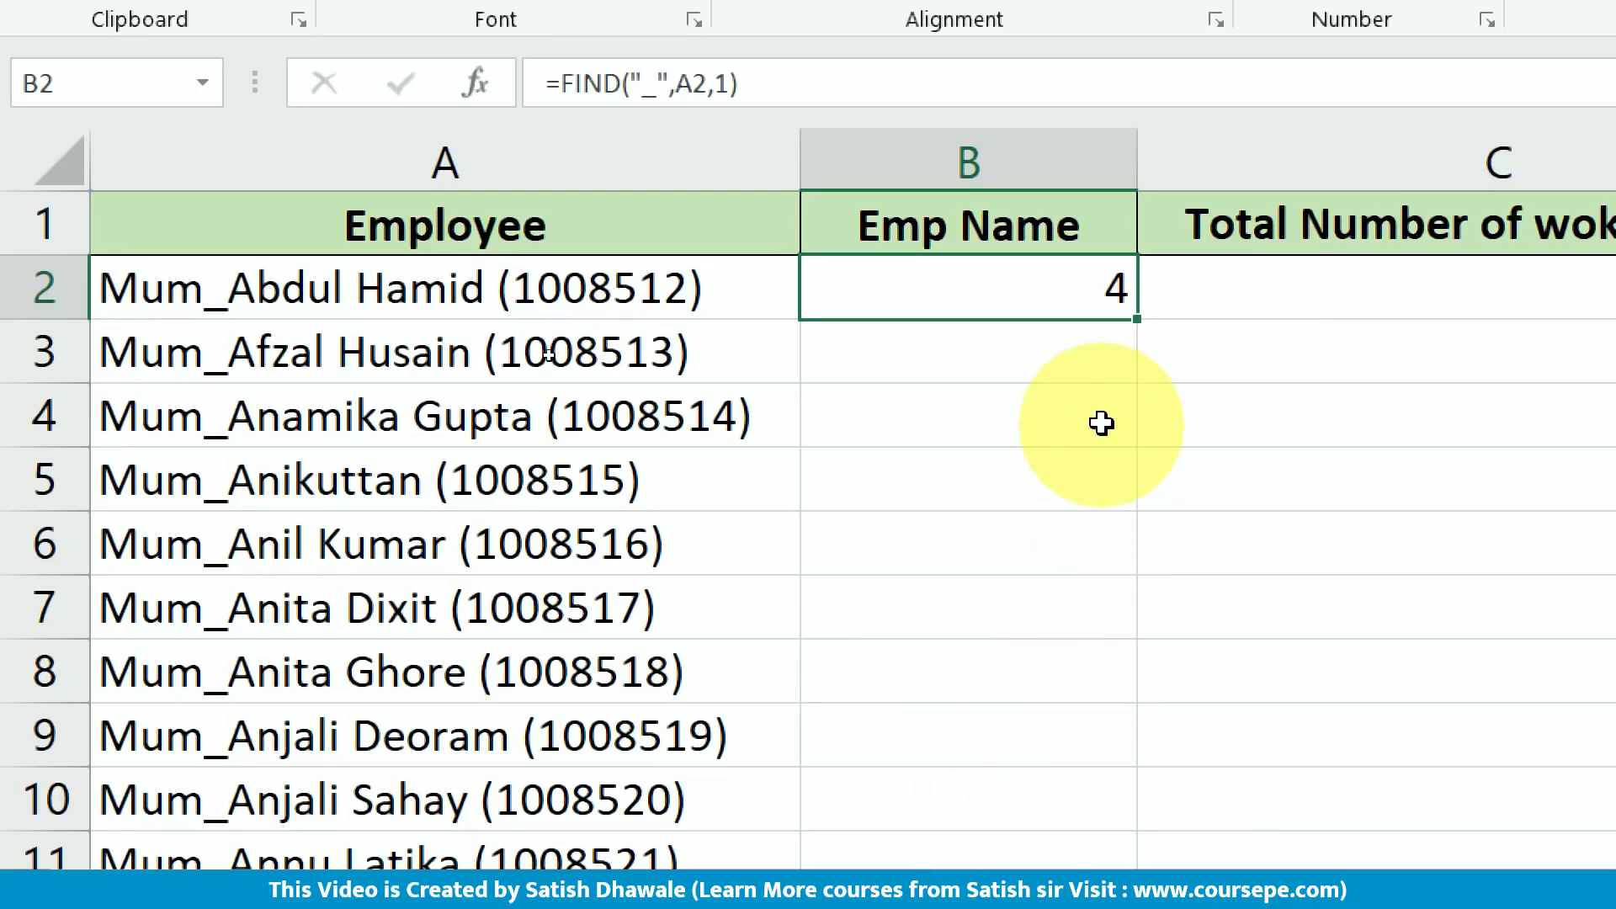
- Try the FIND formula on the following employees by filling it down to B6, and clear the copies from B3:B6
{"action": "left_click", "coordinate": [322, 292]}
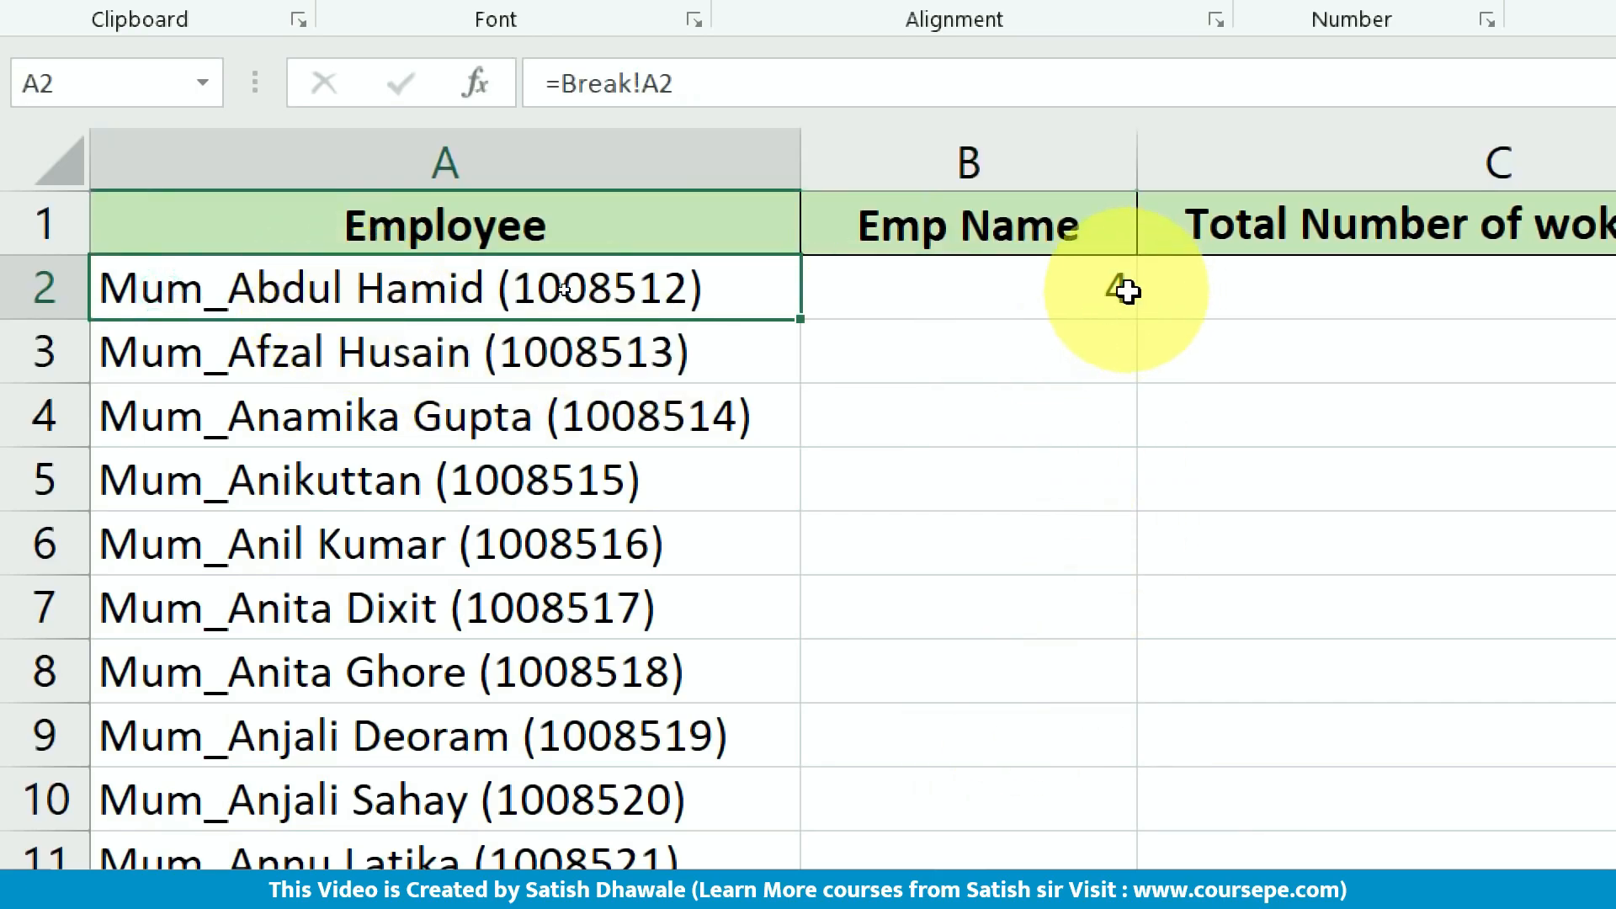
{"action": "left_click", "coordinate": [1124, 299]}
{"action": "left_click_drag", "start_coordinate": [1136, 319], "coordinate": [1129, 552]}
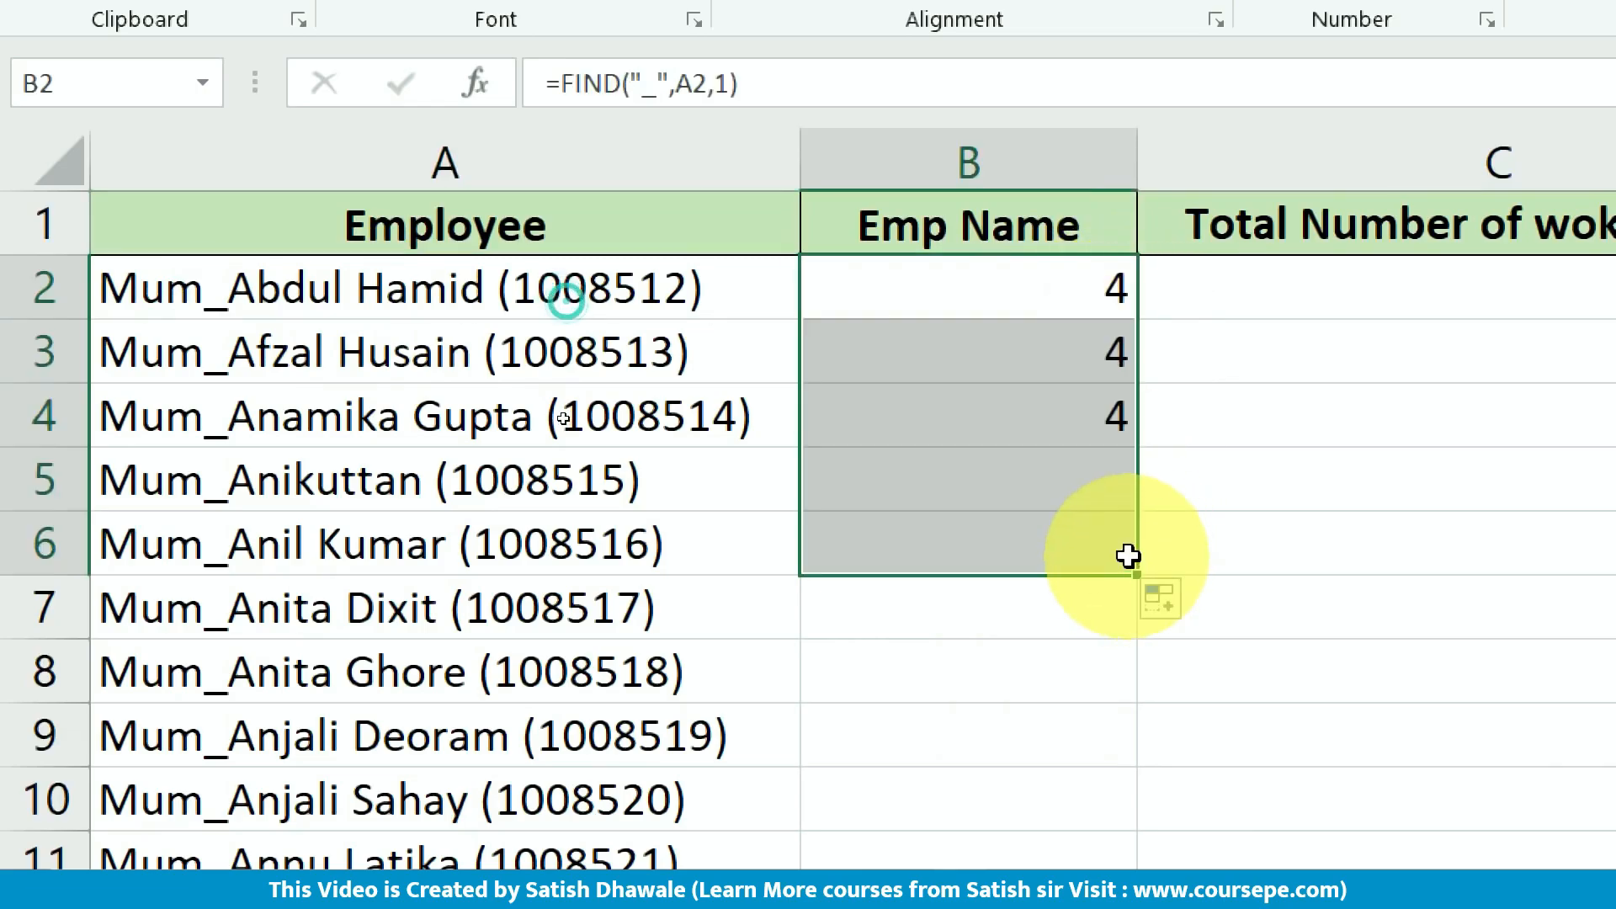
{"action": "left_click_drag", "start_coordinate": [960, 347], "coordinate": [998, 549]}
{"action": "key", "text": "Delete"}
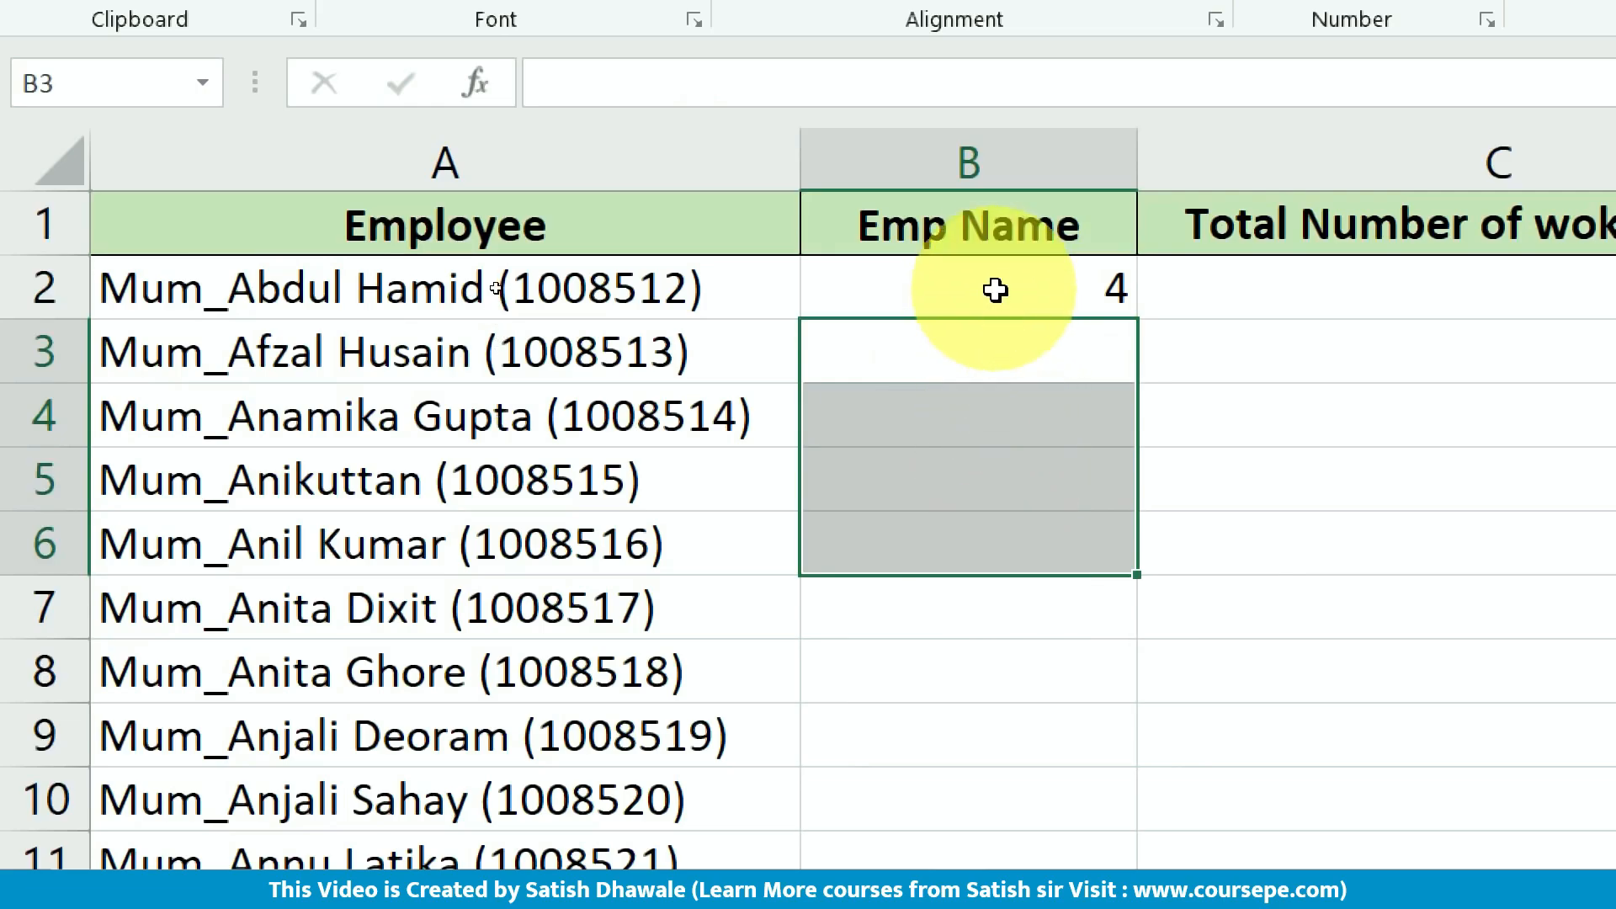
- Start a trial MID formula in cell B3 with A2 as its text argument
{"action": "double_click", "coordinate": [996, 289]}
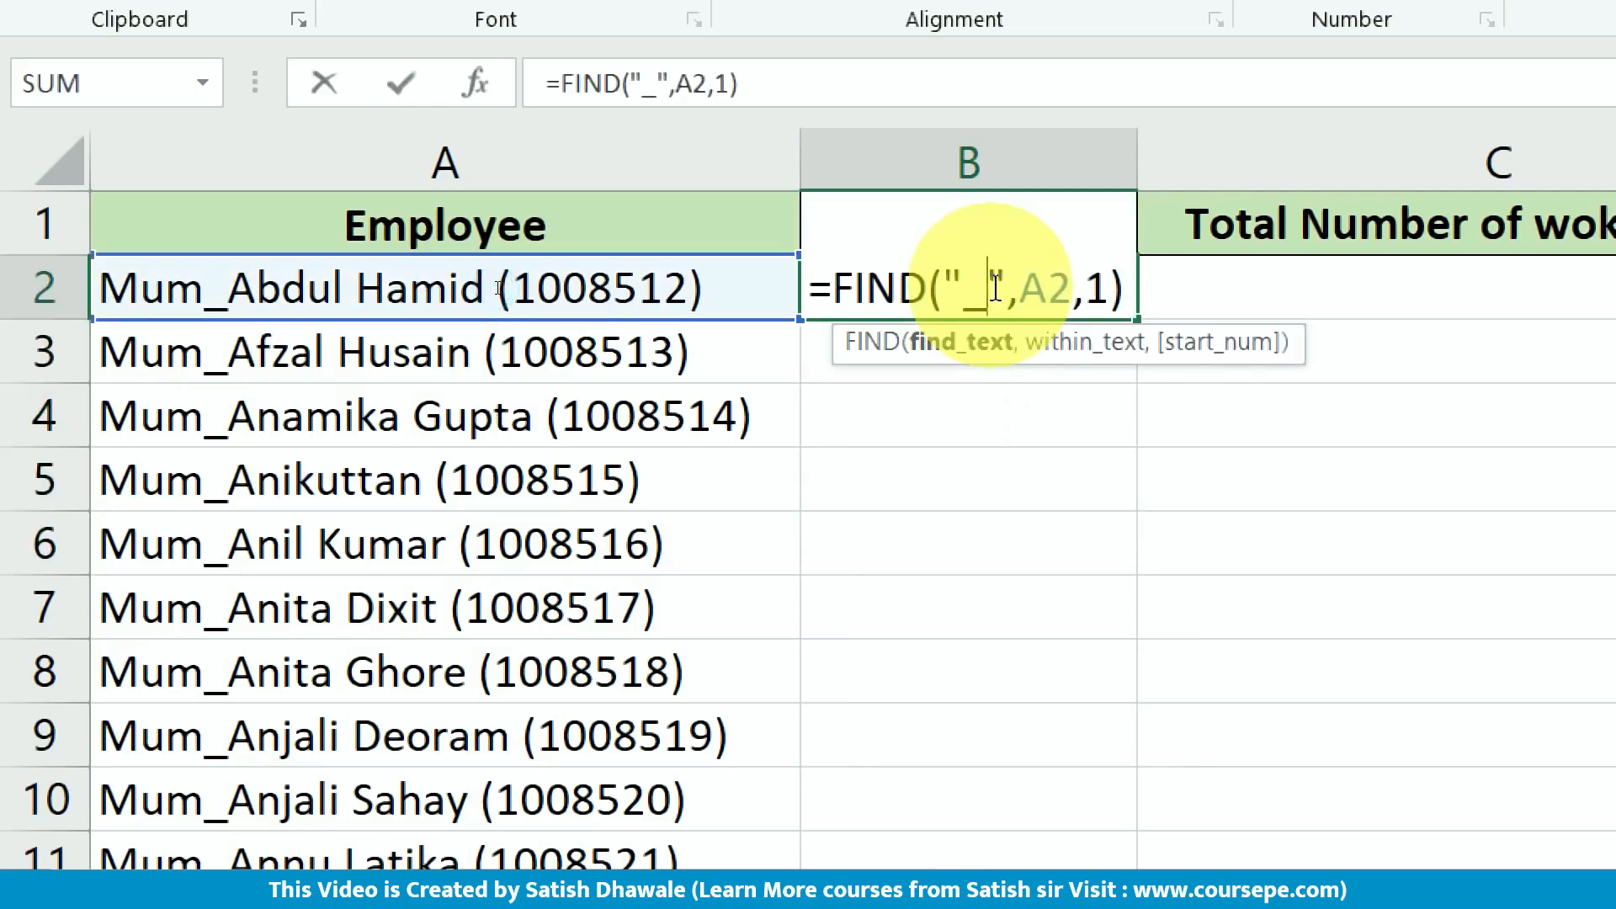
{"action": "key", "text": "Escape"}
{"action": "left_click", "coordinate": [962, 349]}
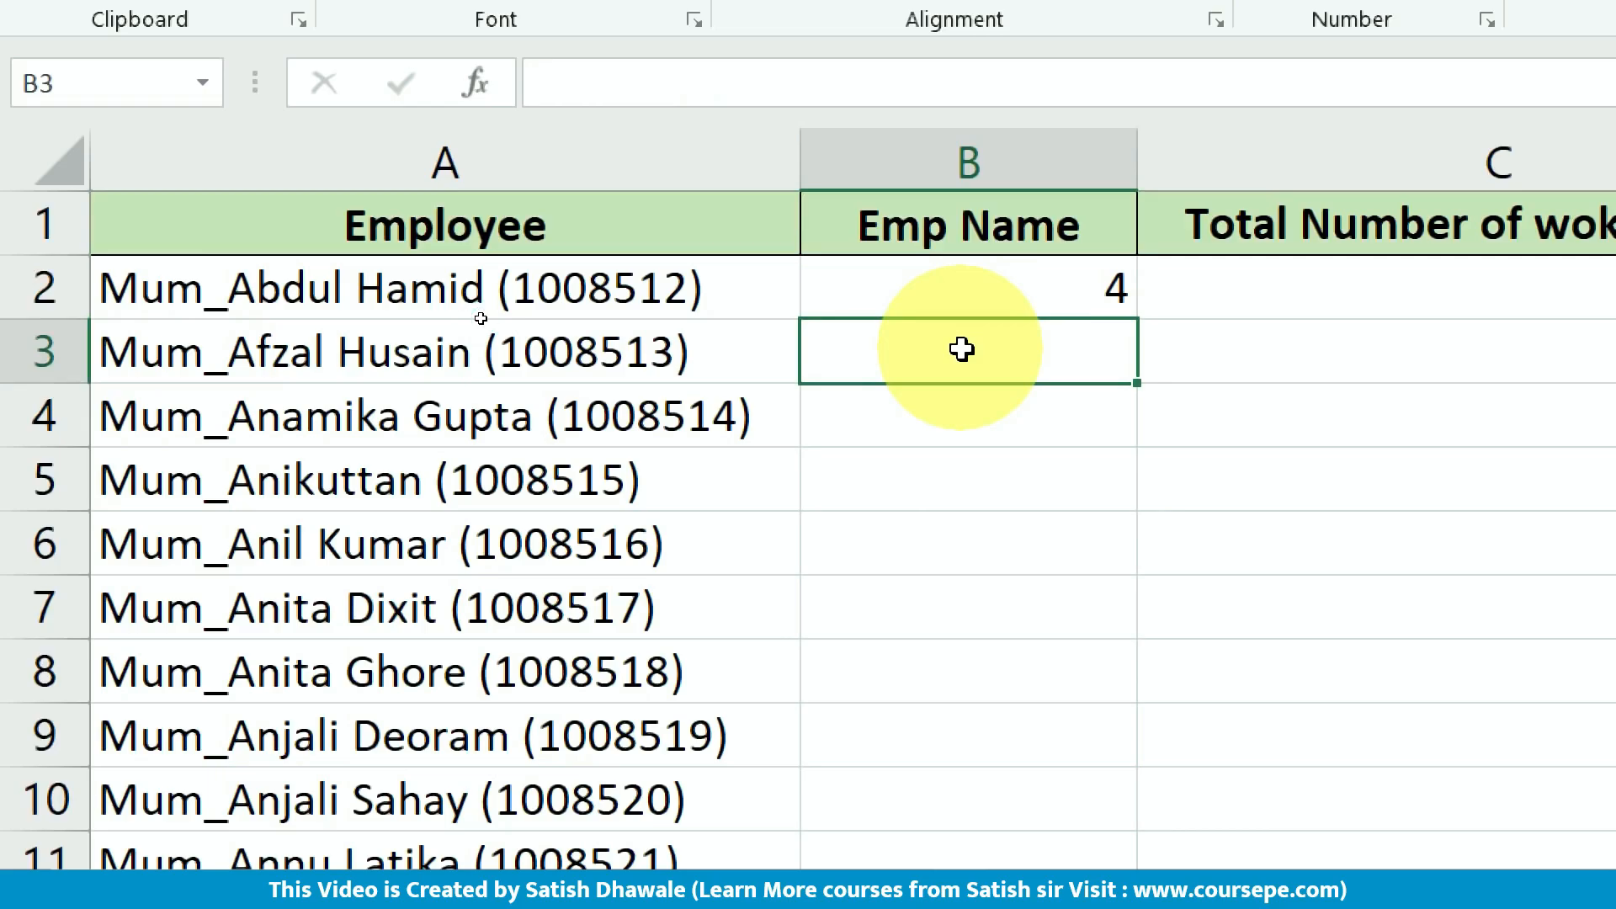
{"action": "key", "text": "Down"}
{"action": "key", "text": "Up"}
{"action": "type", "text": "=mid"}
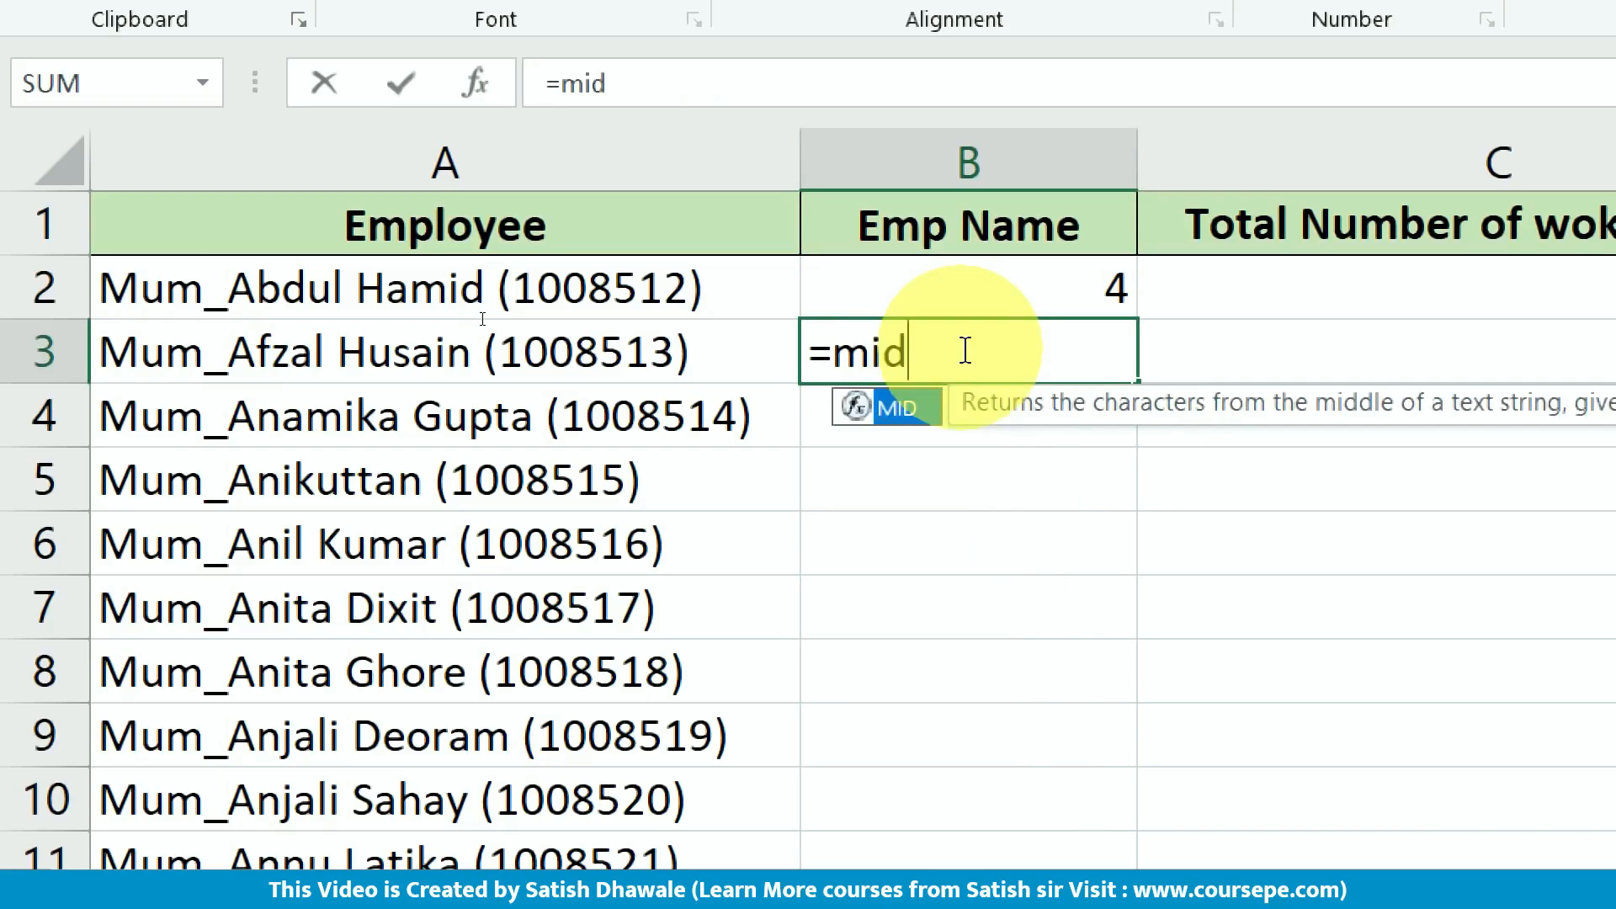
{"action": "key", "text": "Tab"}
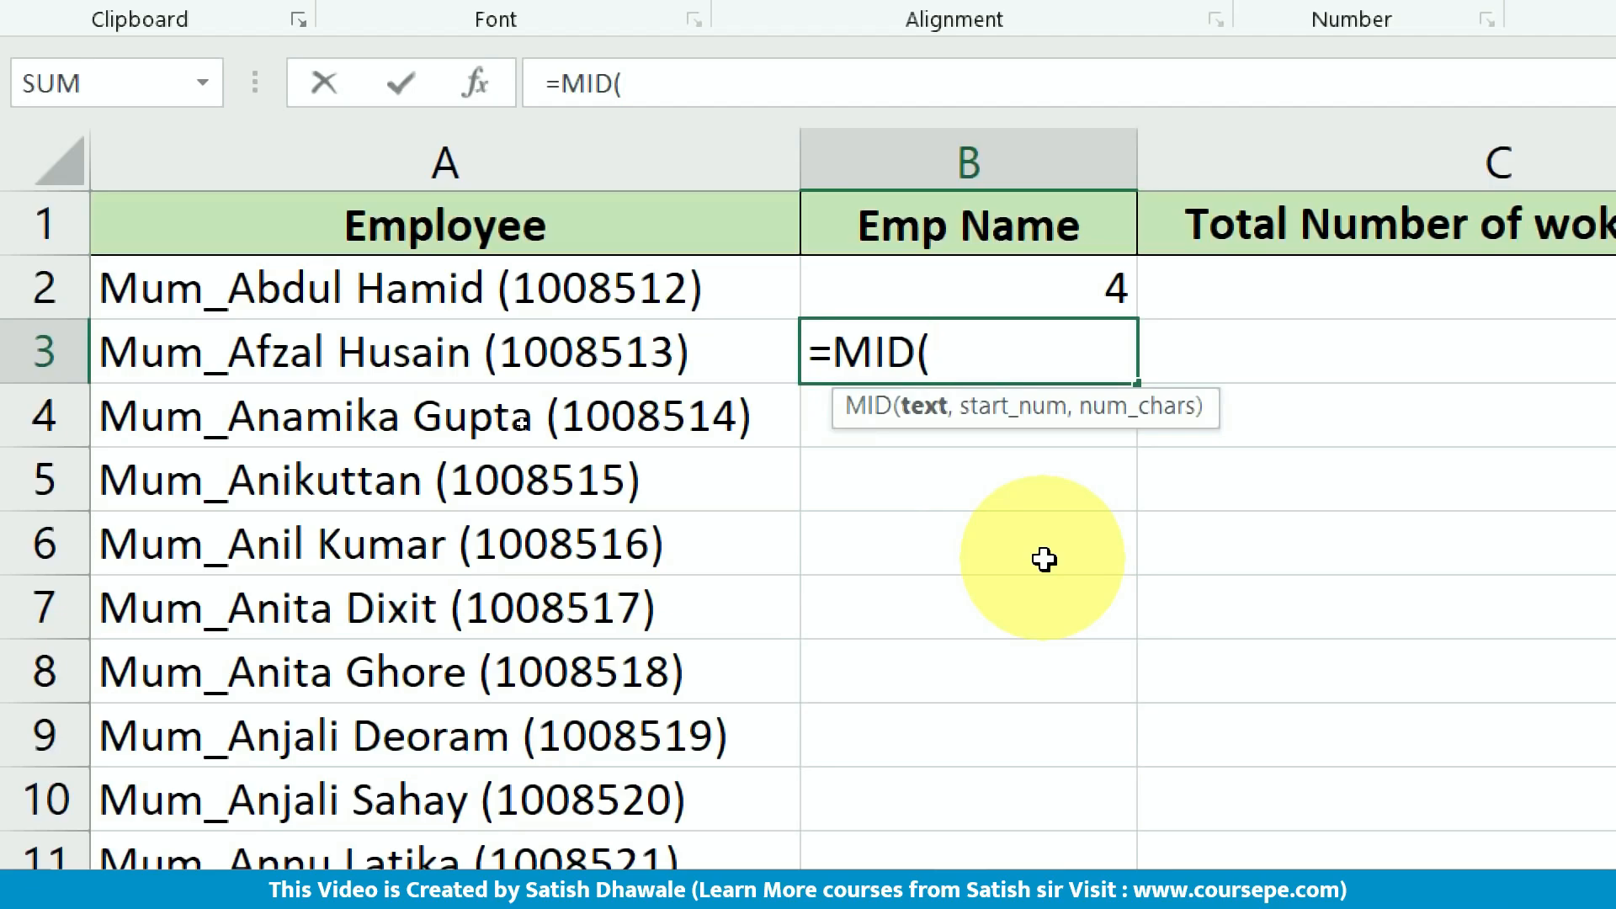
{"action": "left_click", "coordinate": [561, 299]}
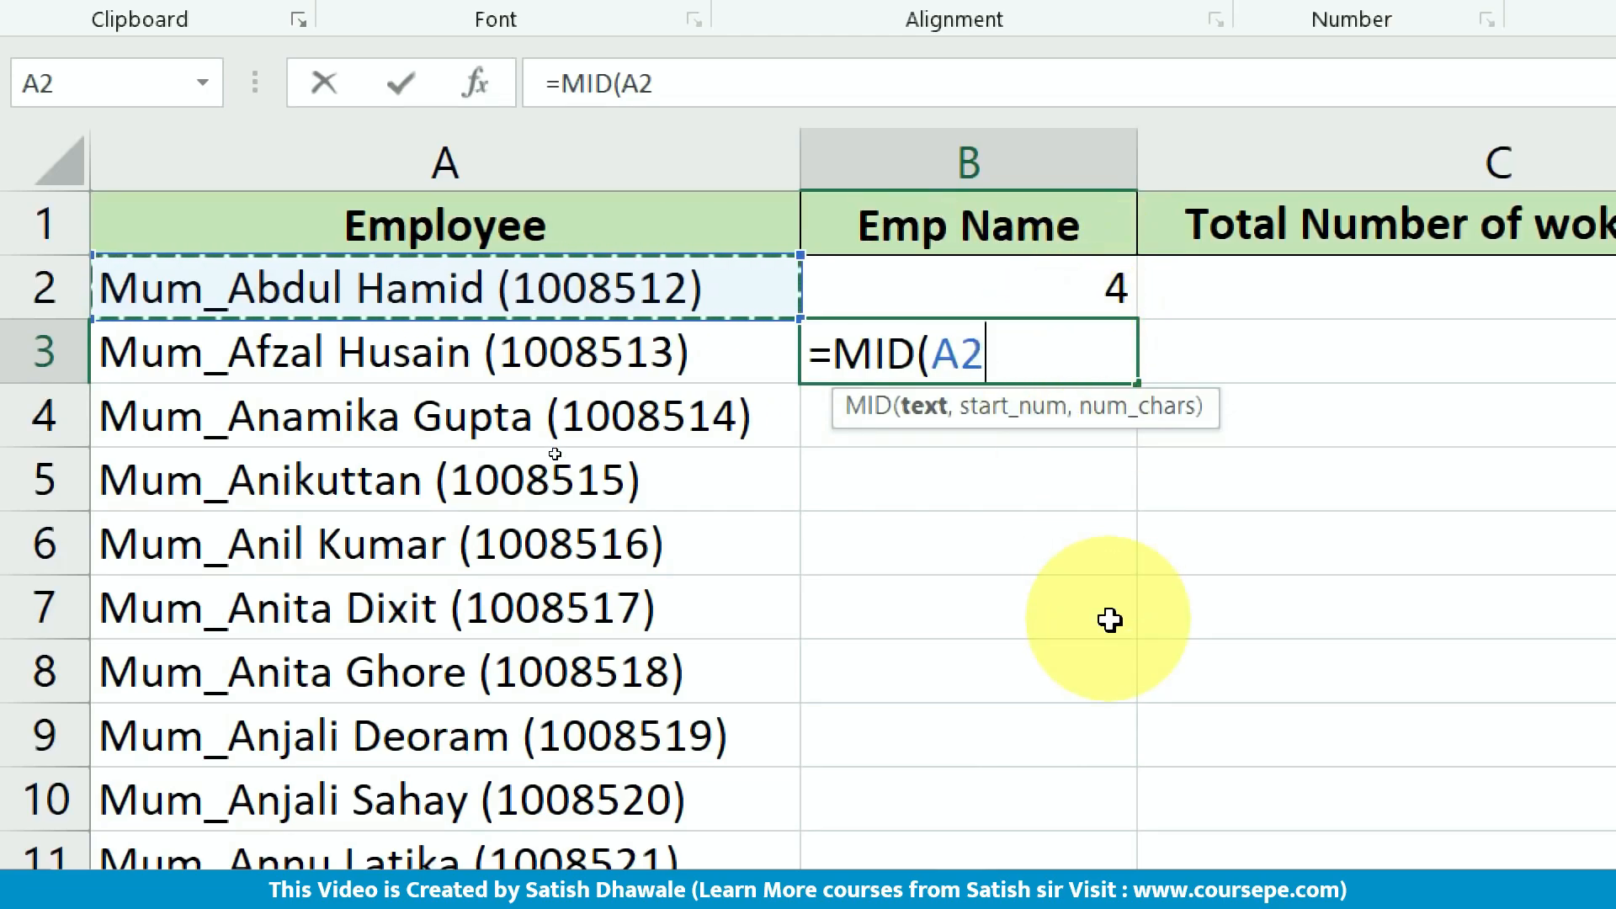
{"action": "type", "text": ","}
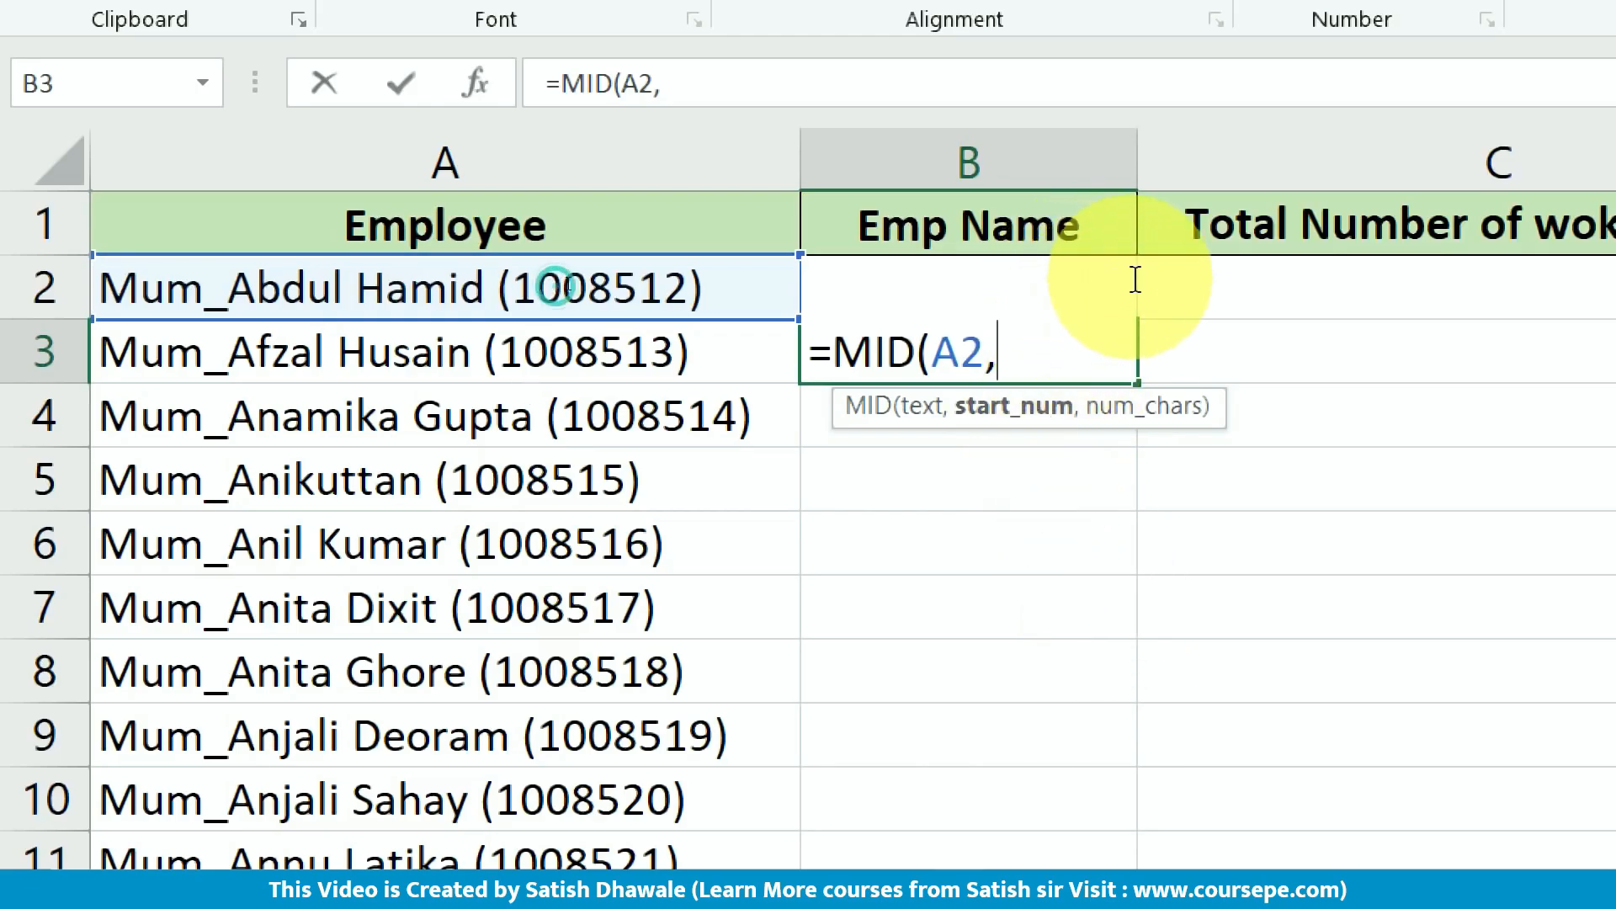
- Complete the trial formula in B3 as =MID(A2,B2,10), using B2 as the start position and 10 characters
{"action": "left_click", "coordinate": [1174, 281]}
{"action": "left_click", "coordinate": [1132, 281]}
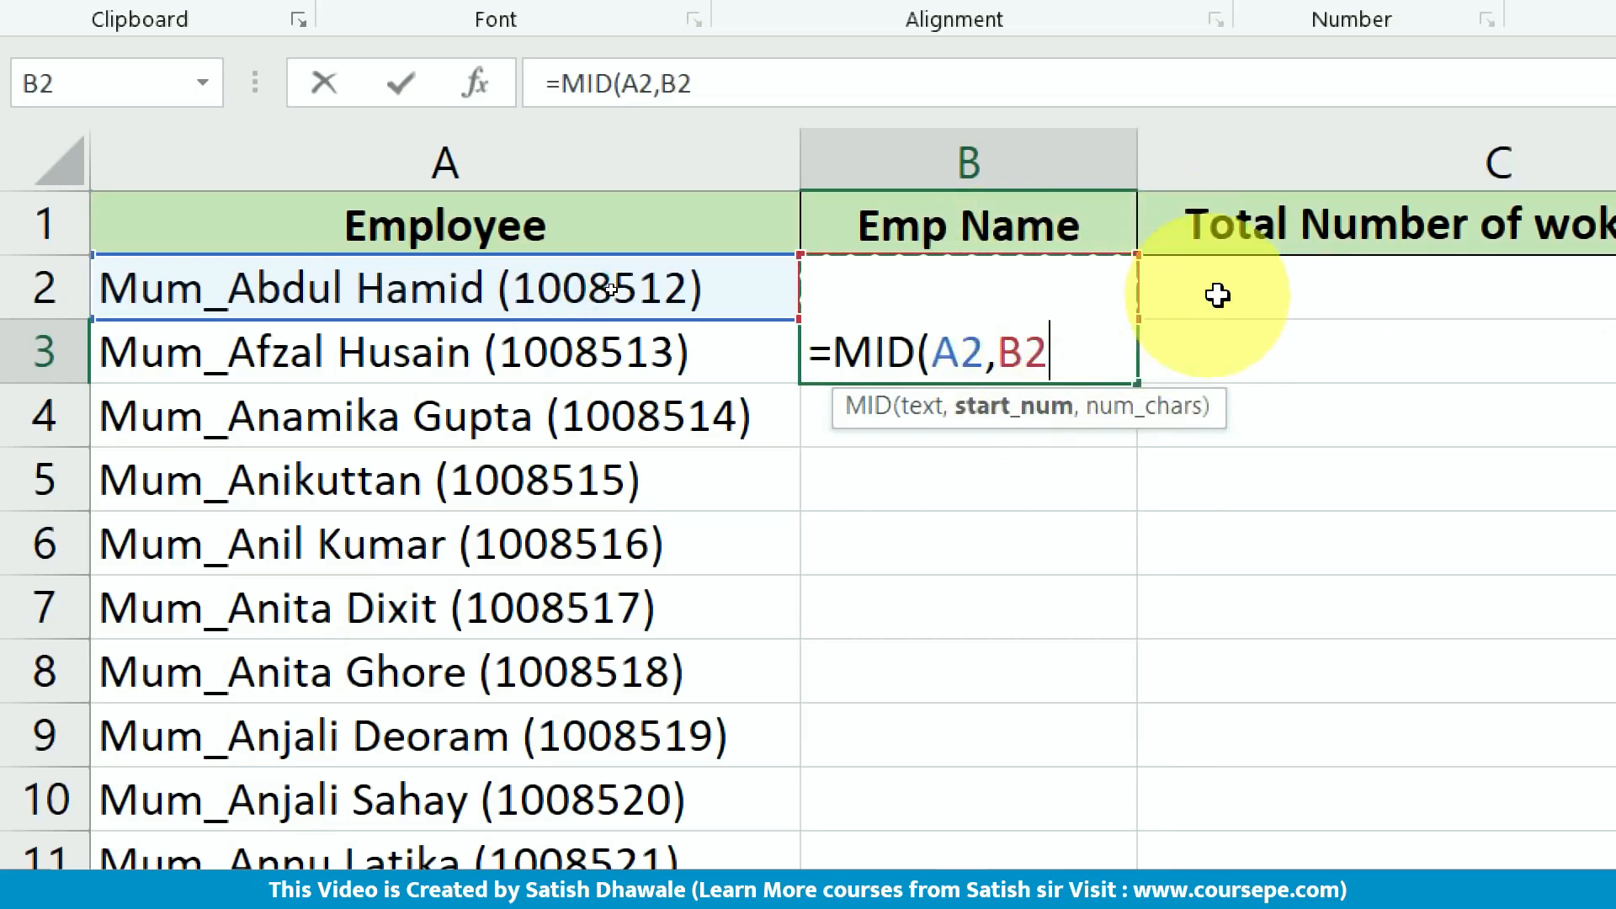
{"action": "type", "text": ":"}
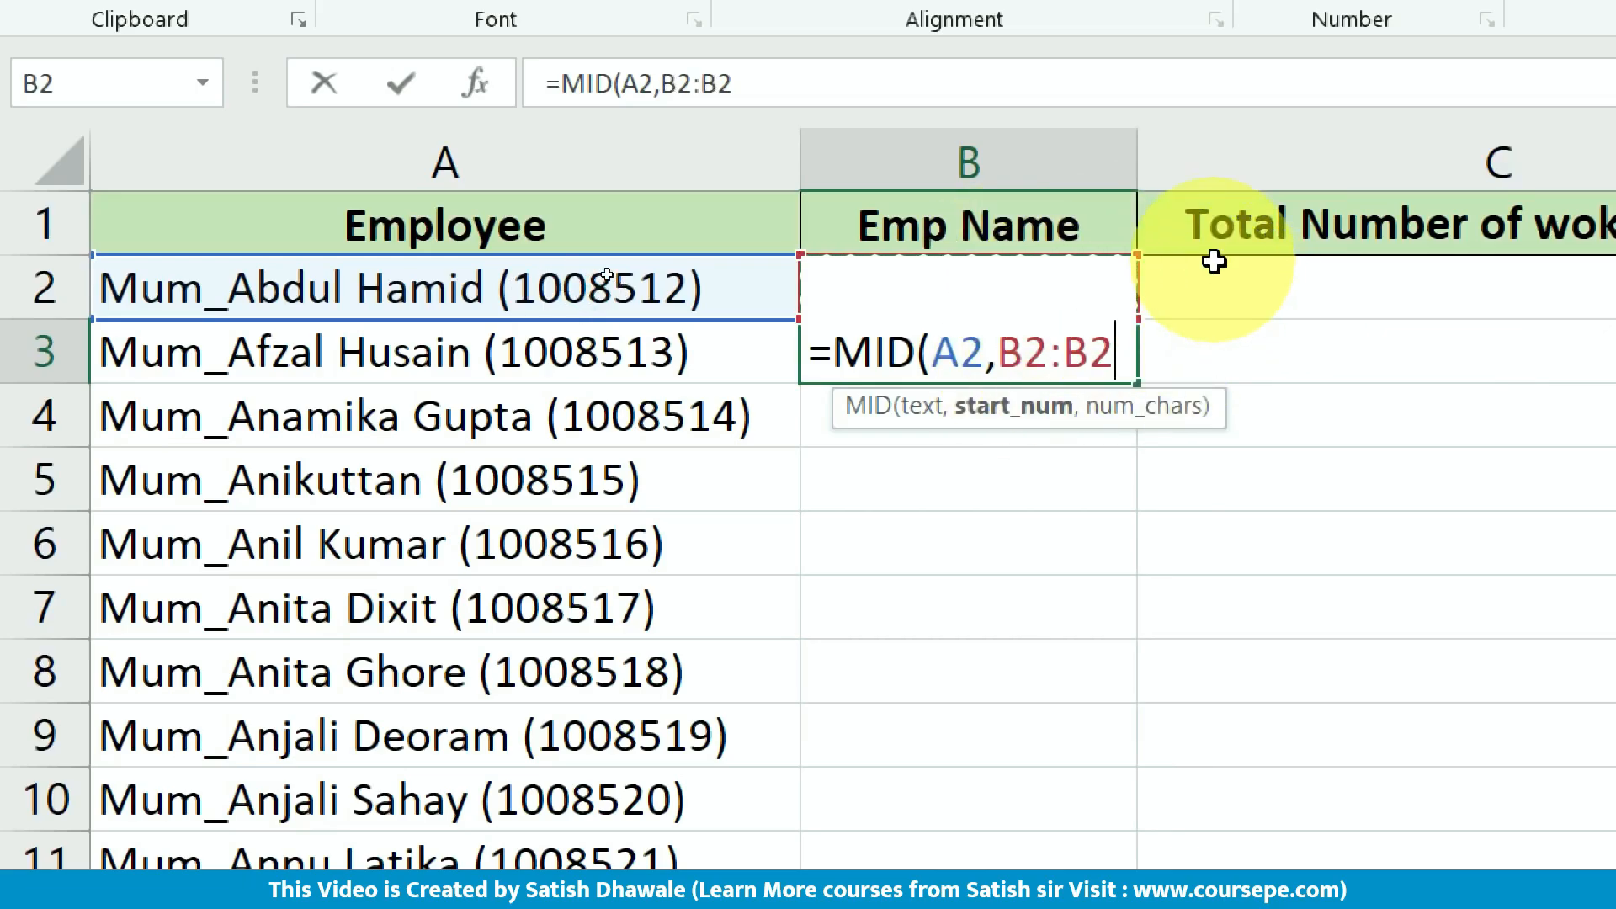
{"action": "key", "text": "BackSpace"}
{"action": "key", "text": "BackSpace"}
{"action": "type", "text": ","}
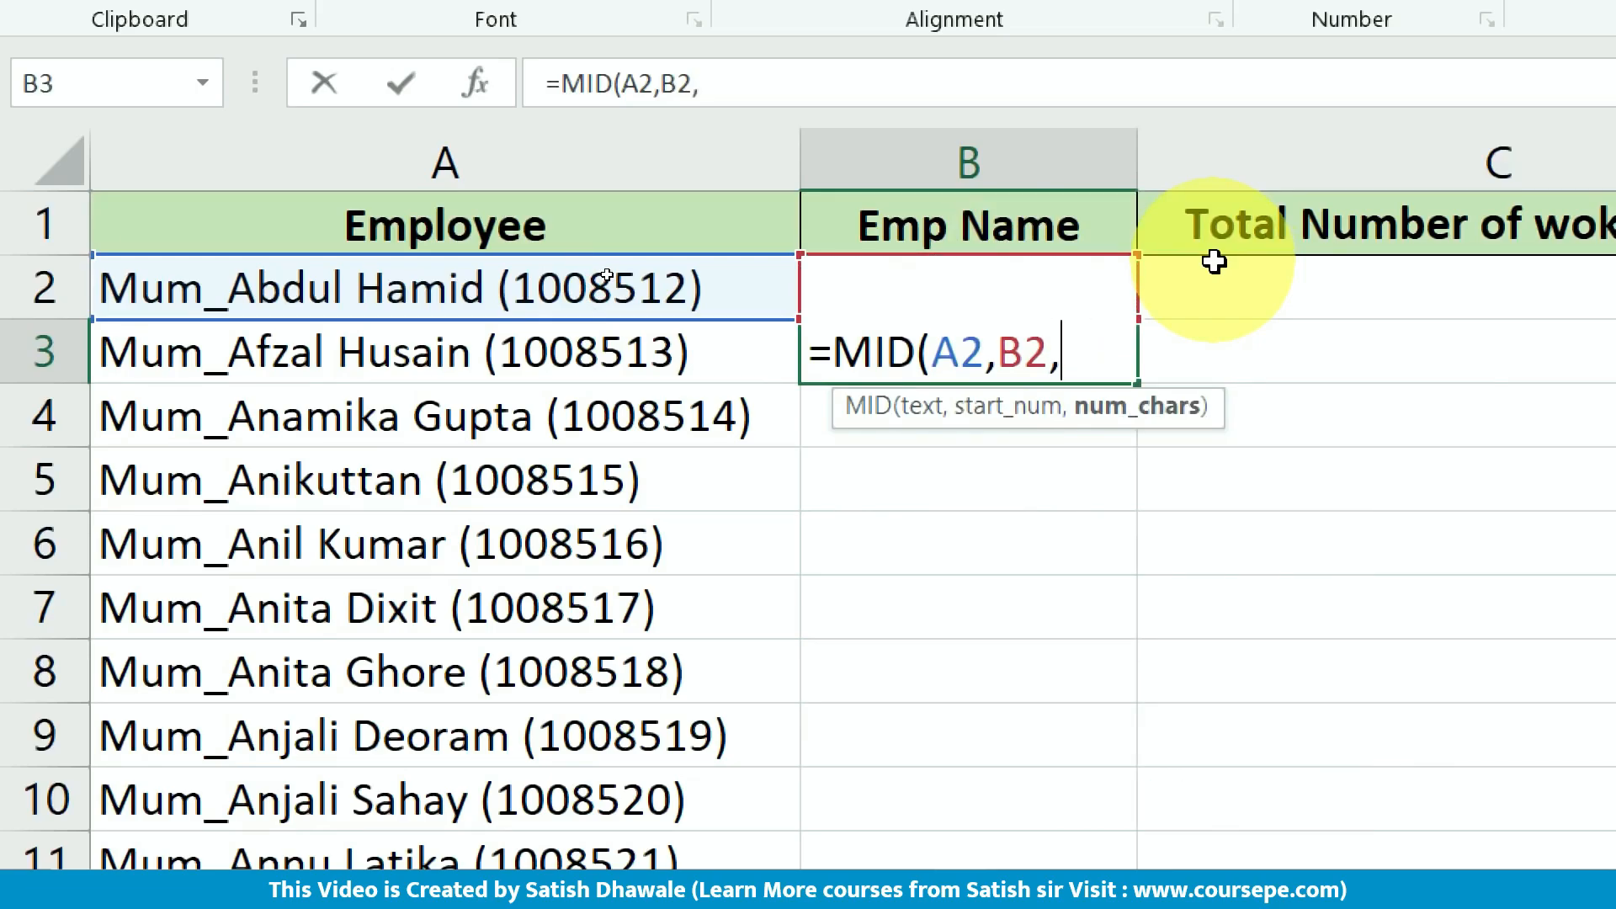
{"action": "type", "text": "10"}
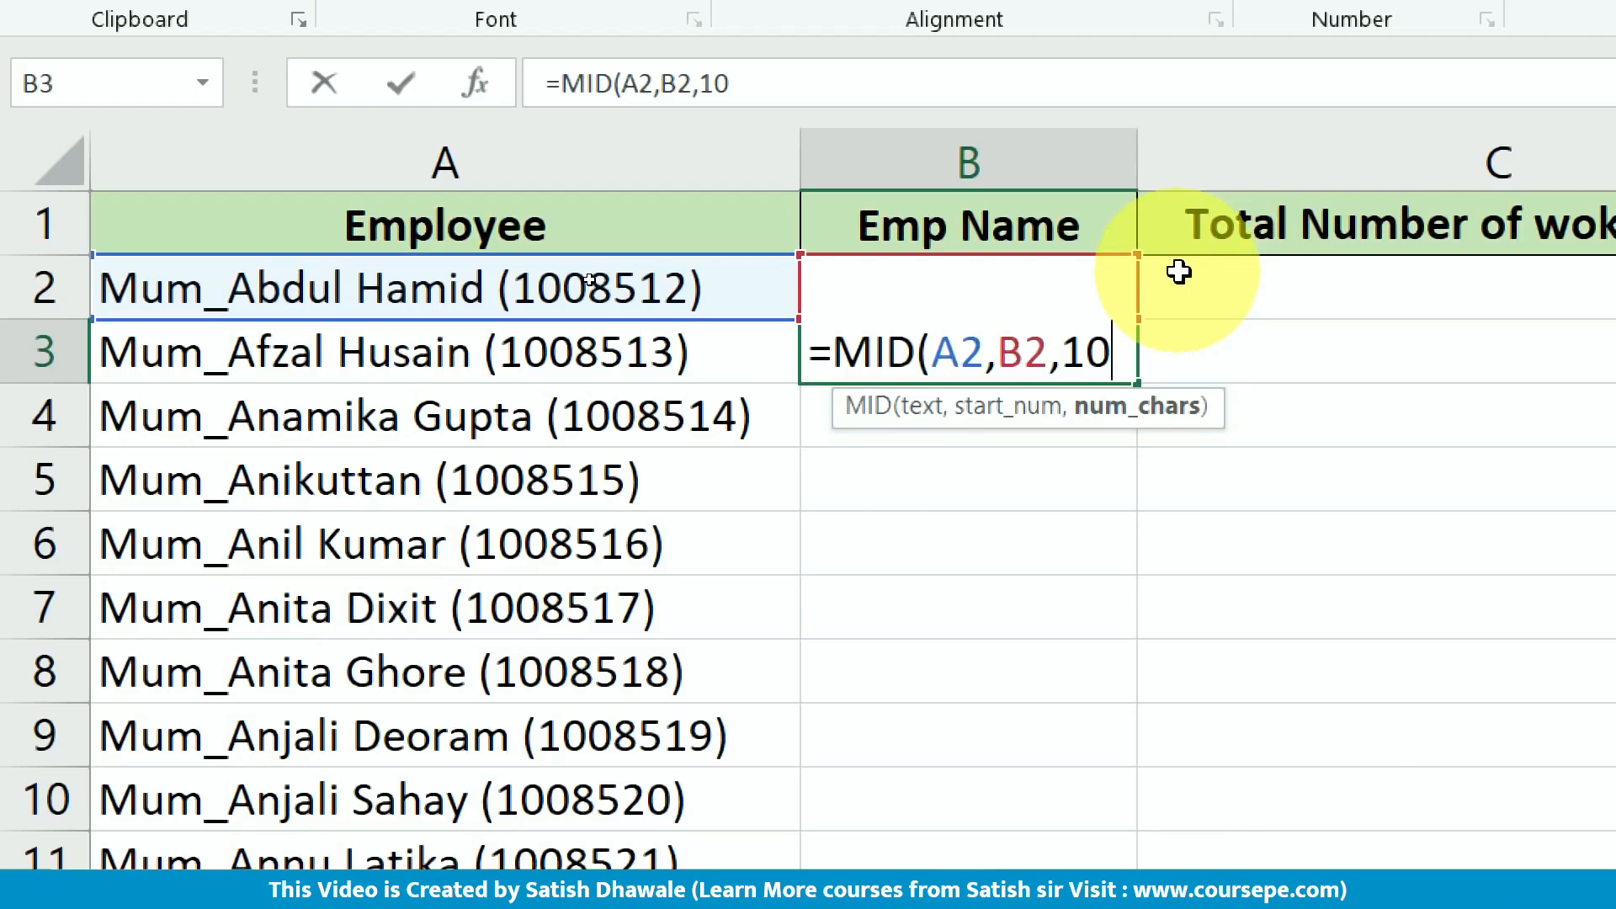
{"action": "key", "text": "Return"}
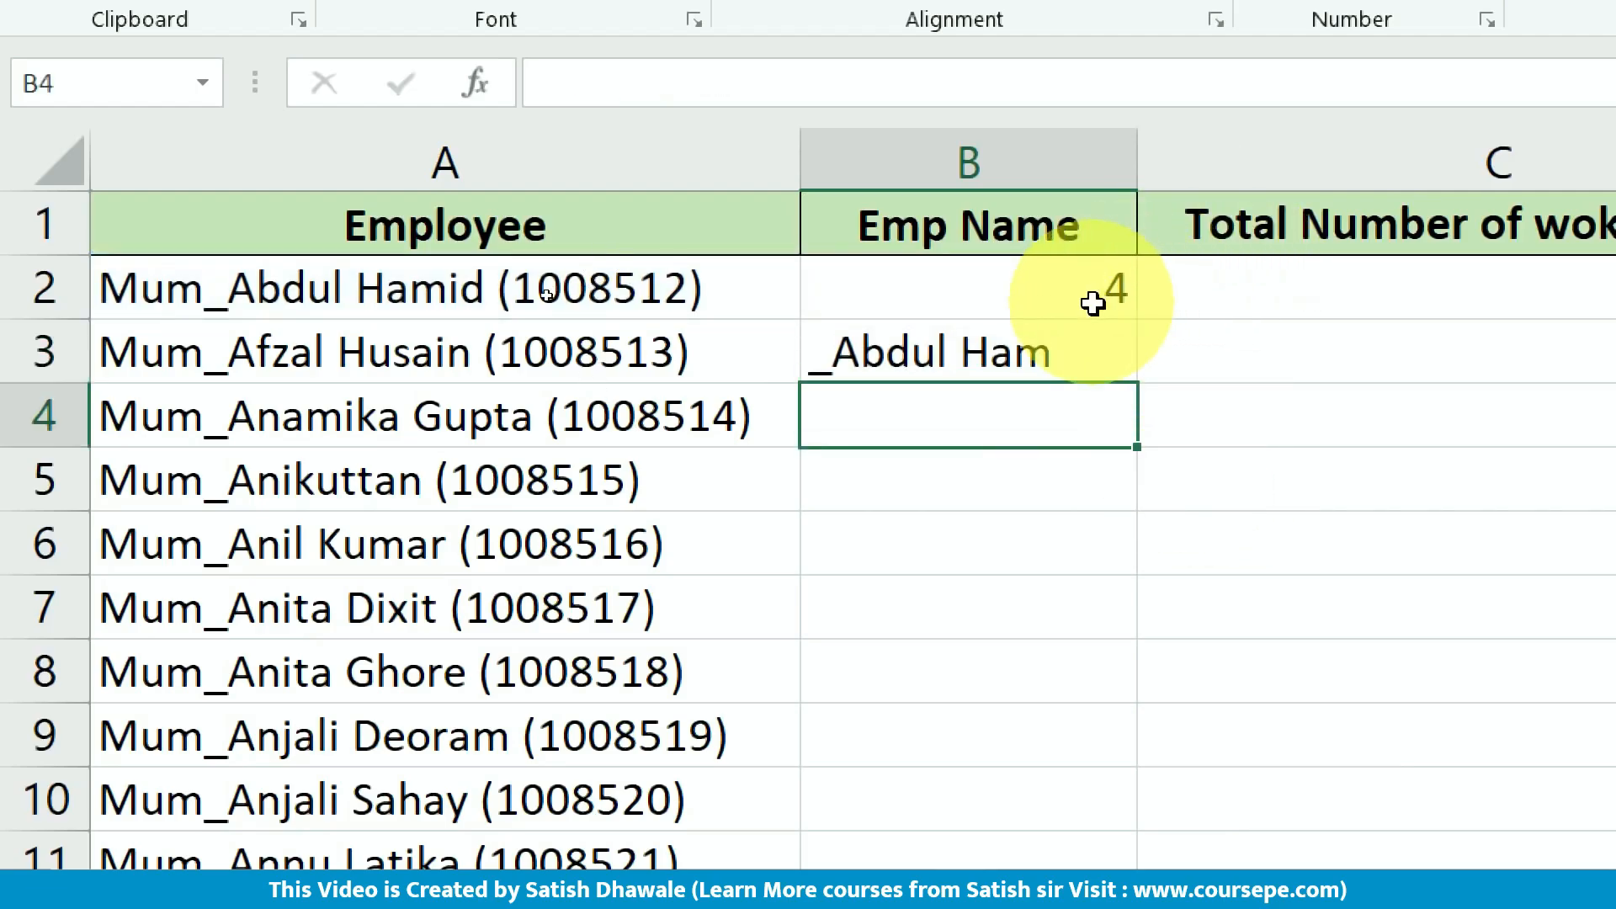
- Set the number of characters in B3's MID formula to 15
{"action": "left_click", "coordinate": [1071, 330]}
{"action": "double_click", "coordinate": [1066, 335]}
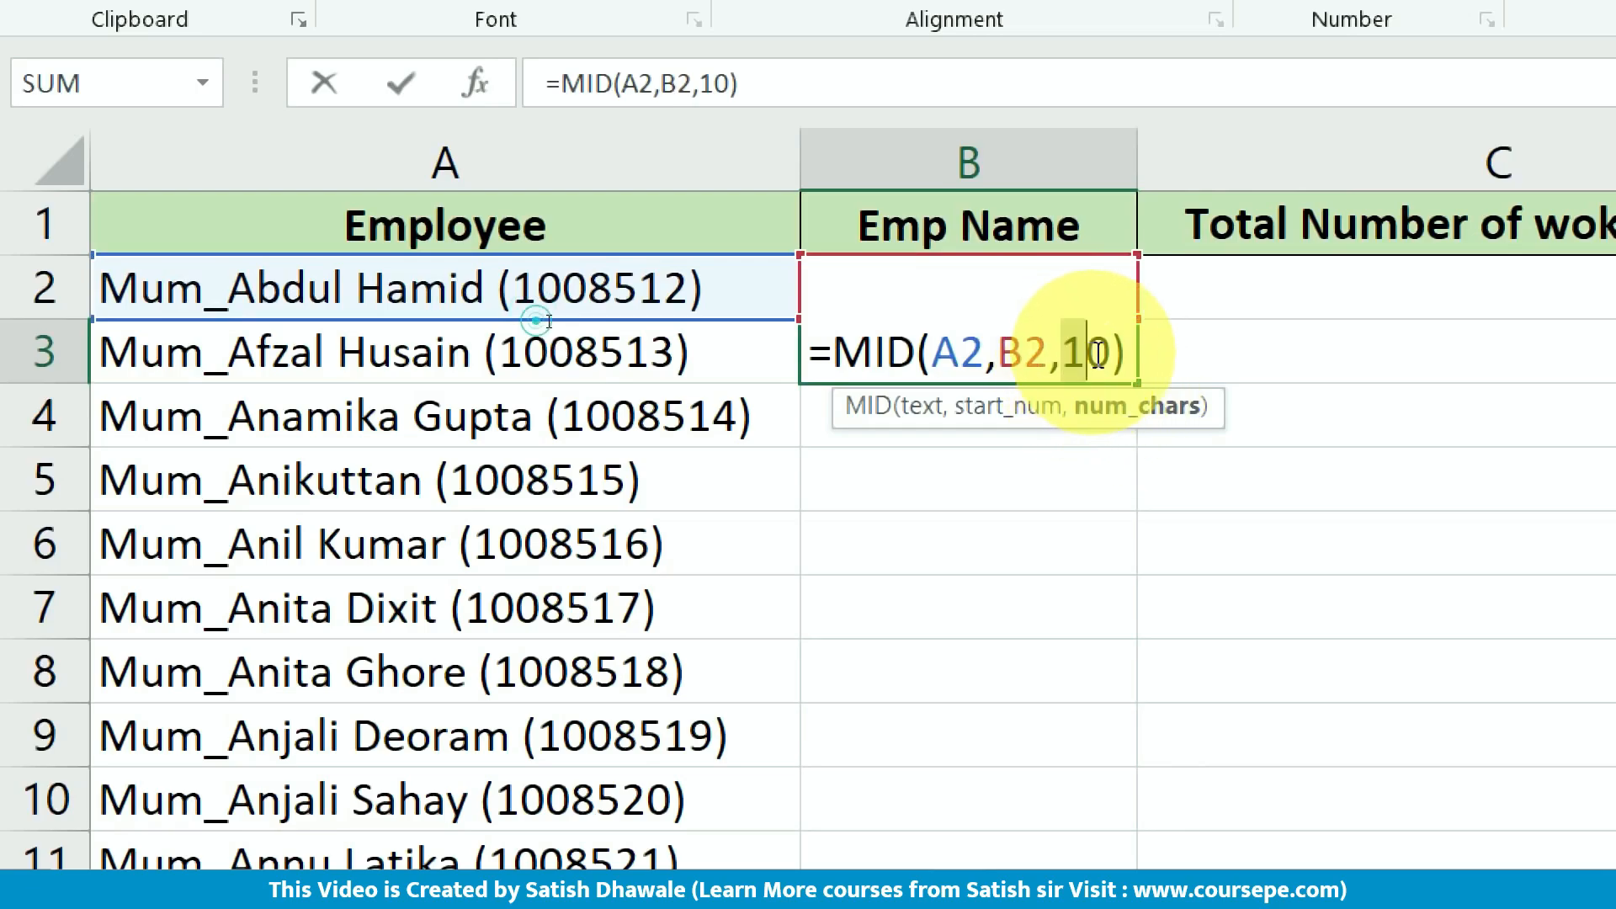
{"action": "left_click", "coordinate": [1106, 349]}
{"action": "key", "text": "BackSpace"}
{"action": "type", "text": "5"}
{"action": "key", "text": "Return"}
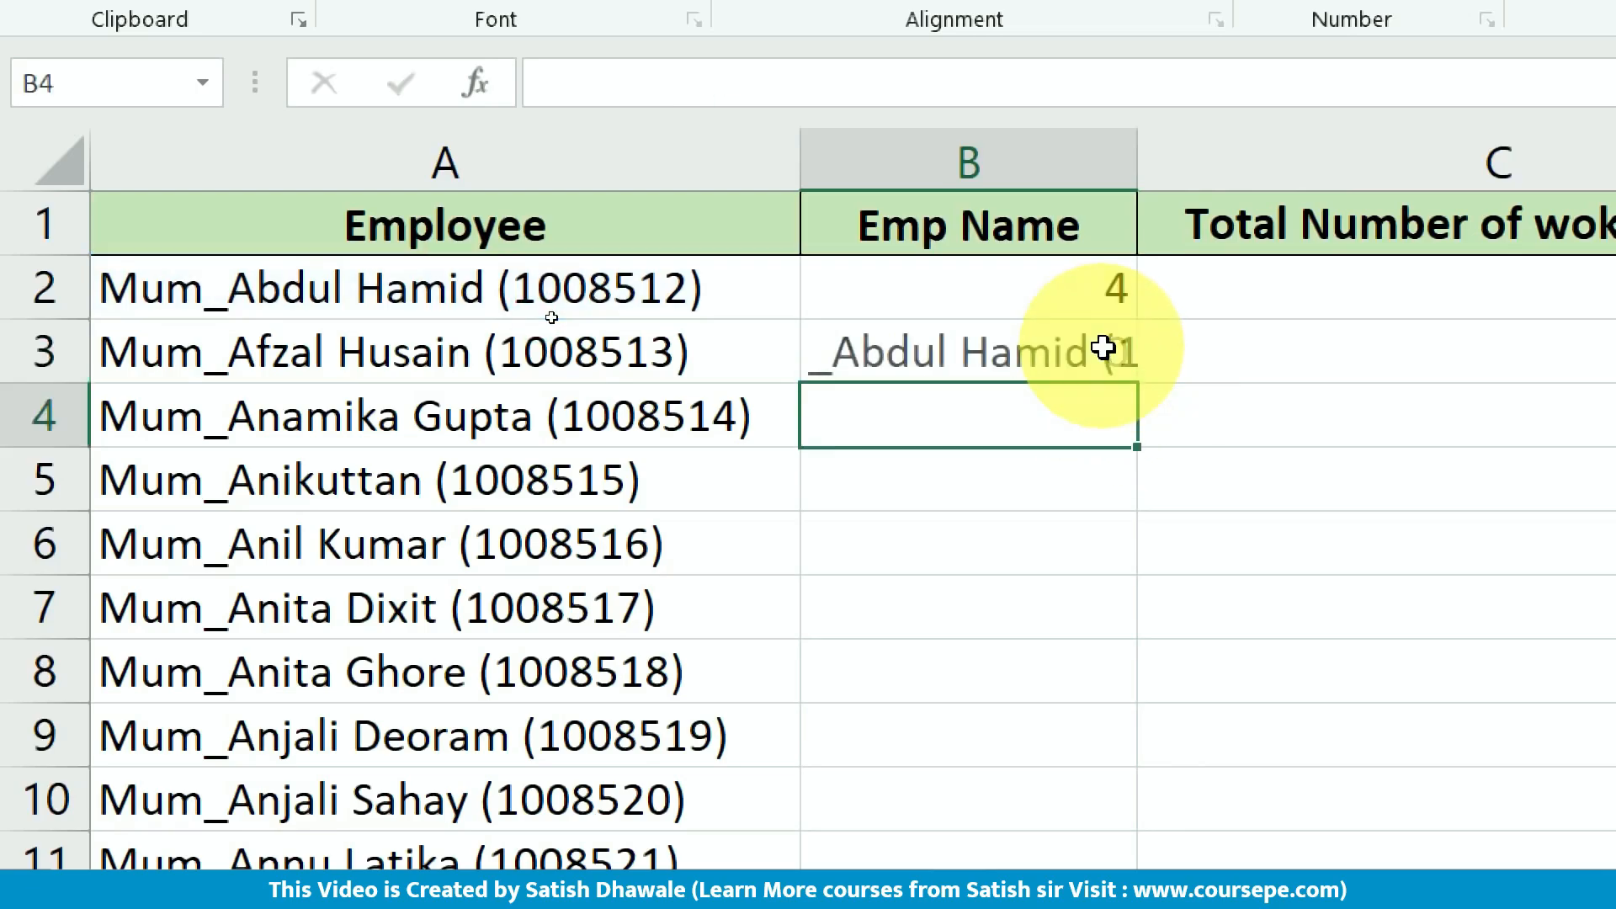
- Change the start position in B3's MID formula to B2+1 to skip the underscore
{"action": "left_click", "coordinate": [1108, 350]}
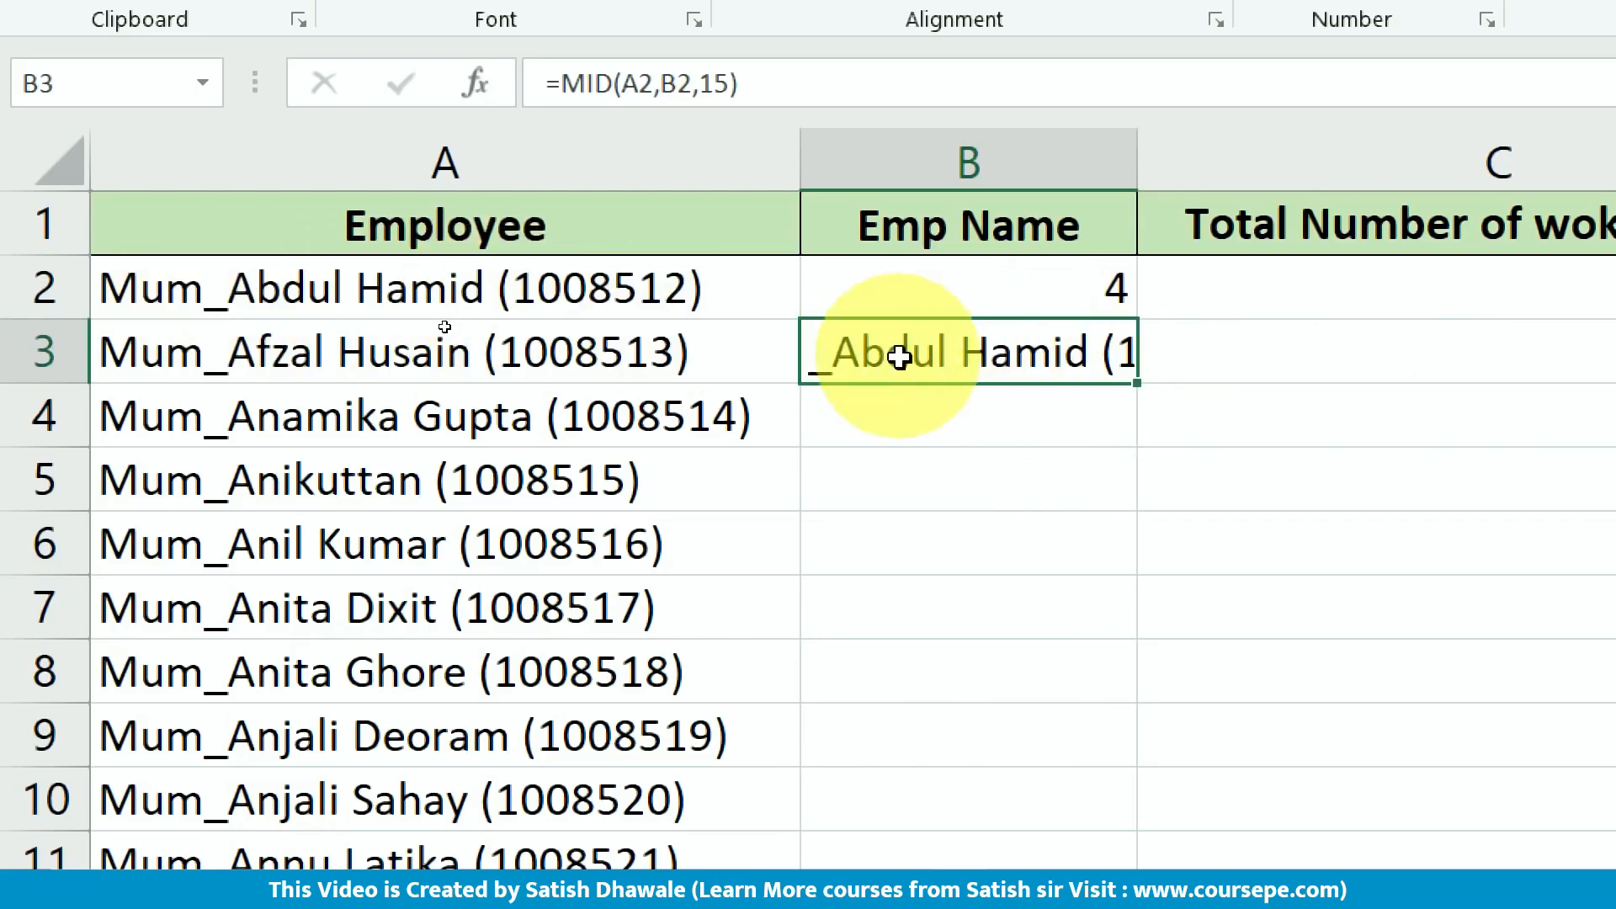
{"action": "double_click", "coordinate": [870, 357]}
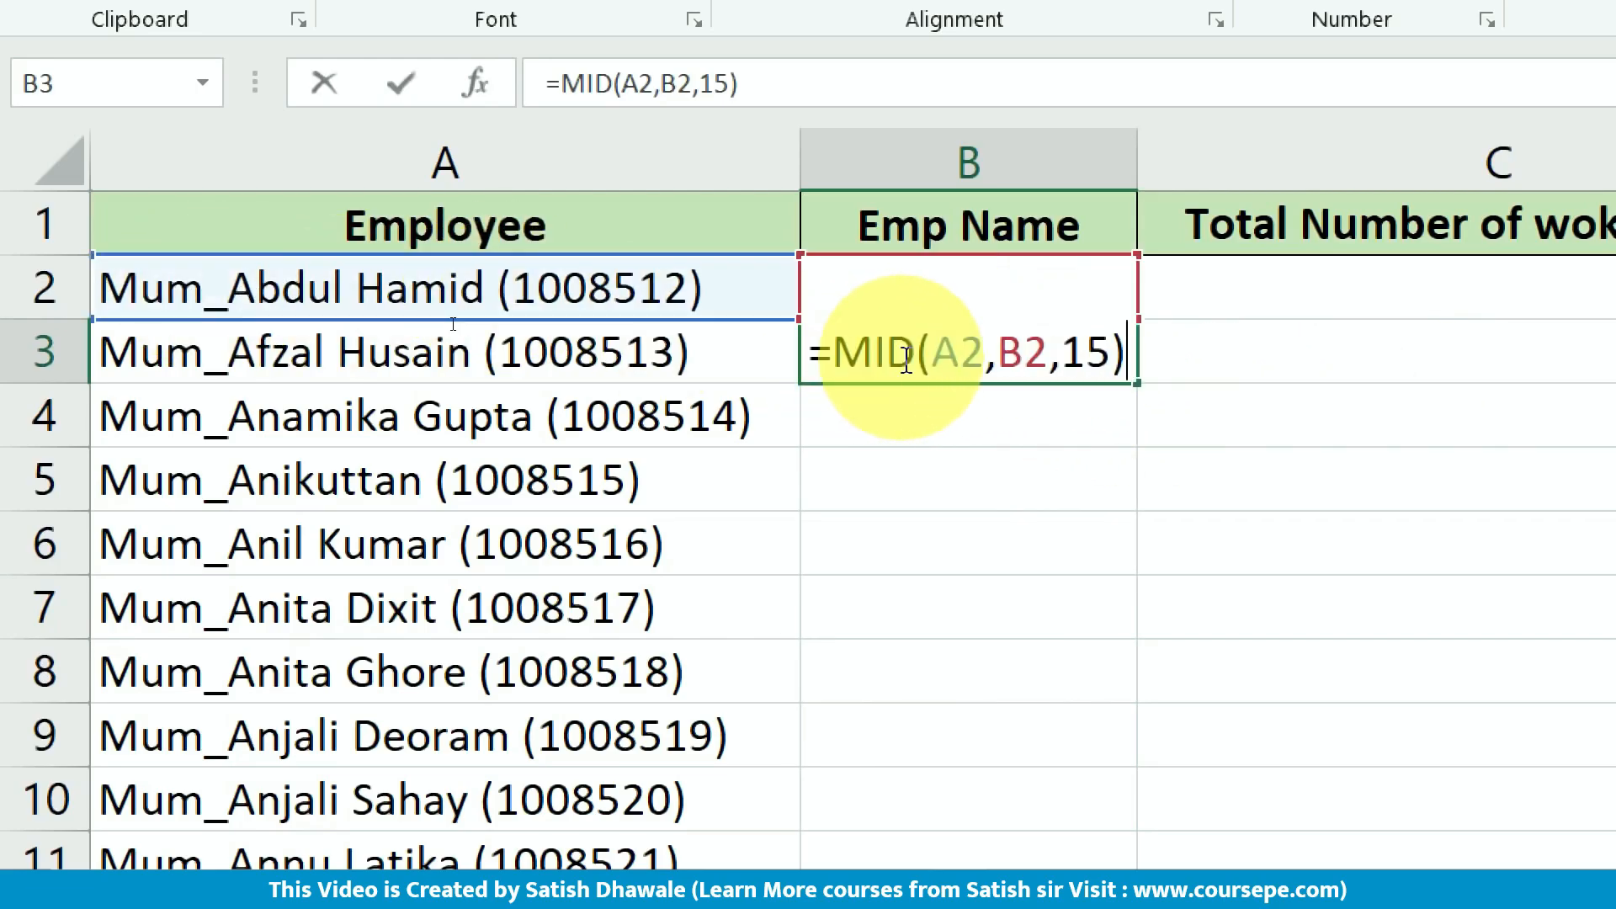
{"action": "double_click", "coordinate": [1042, 352]}
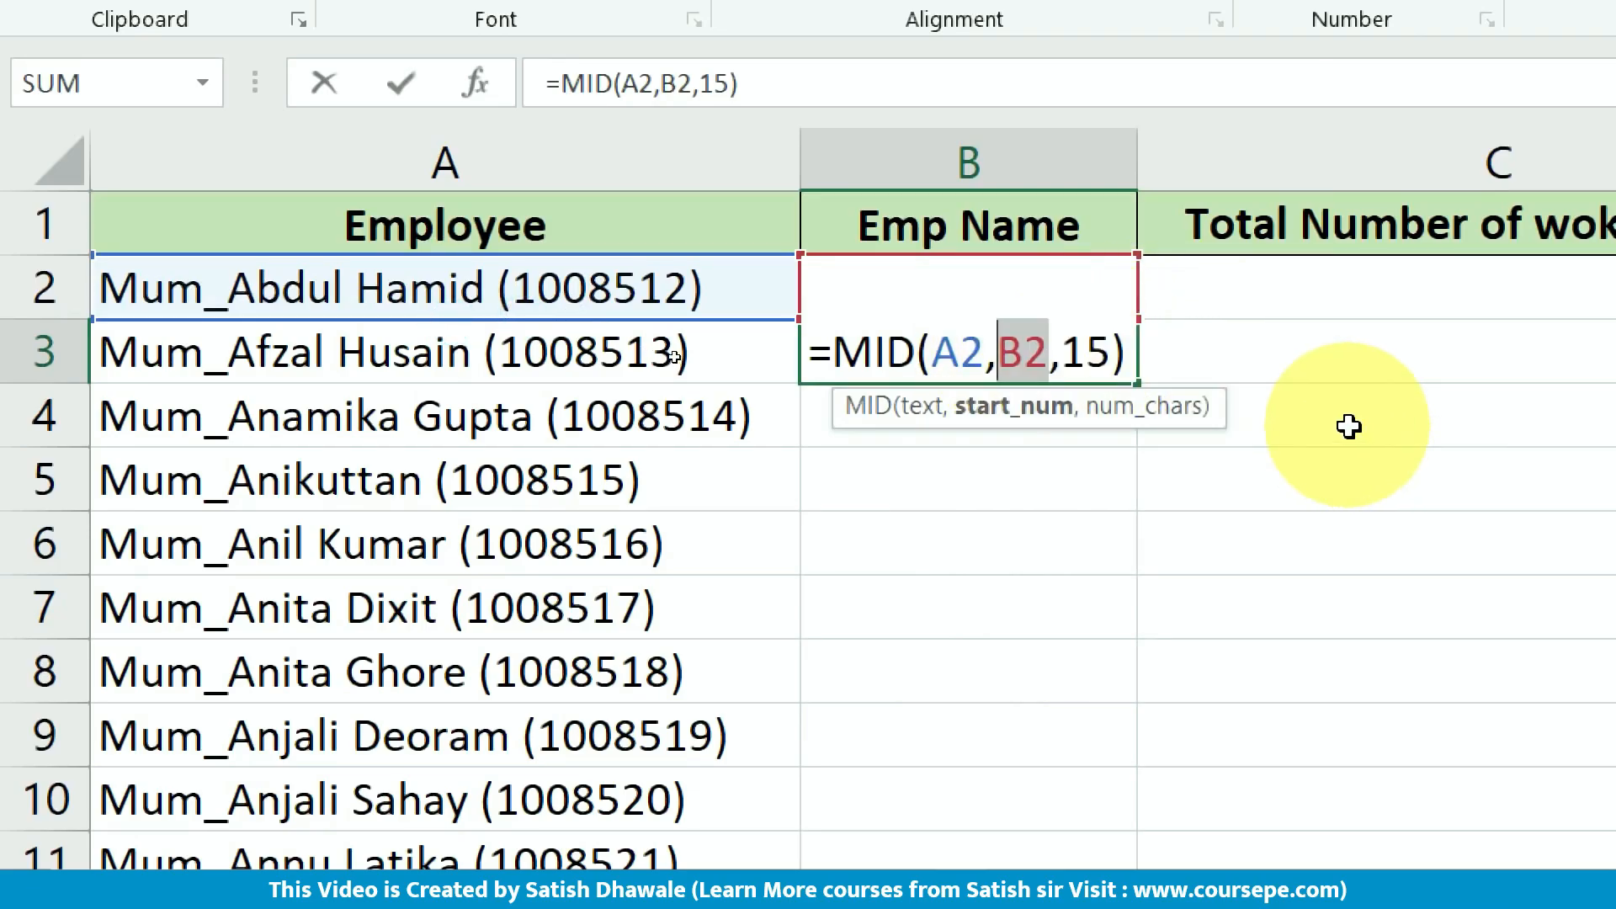
{"action": "left_click", "coordinate": [1050, 333]}
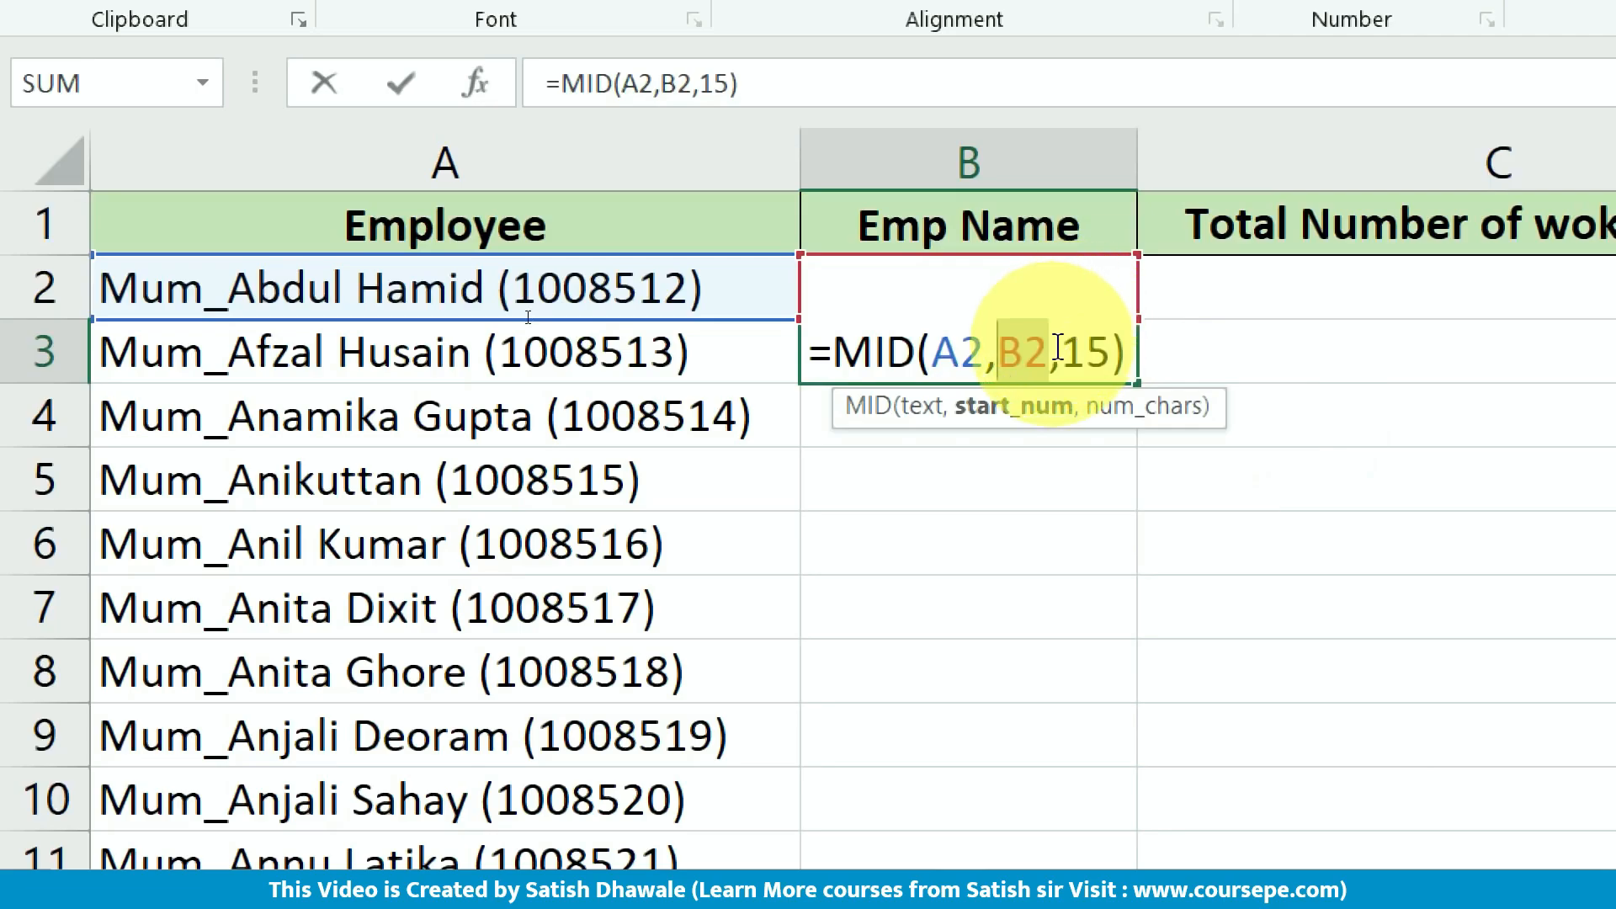
{"action": "type", "text": "+1"}
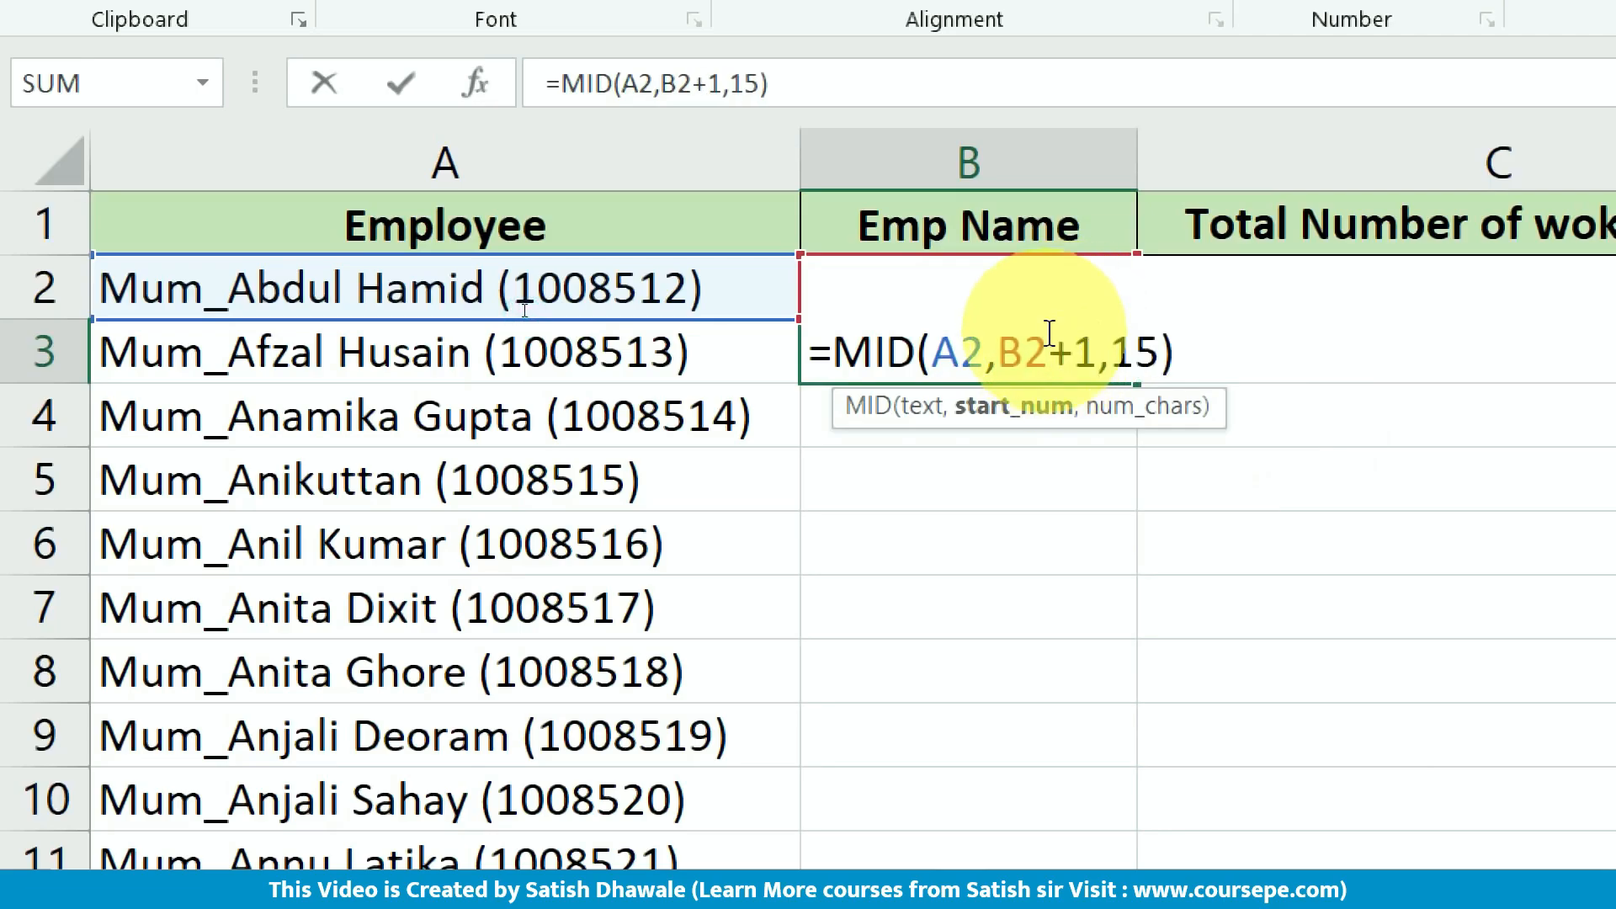
{"action": "key", "text": "Return"}
{"action": "left_click", "coordinate": [1041, 334]}
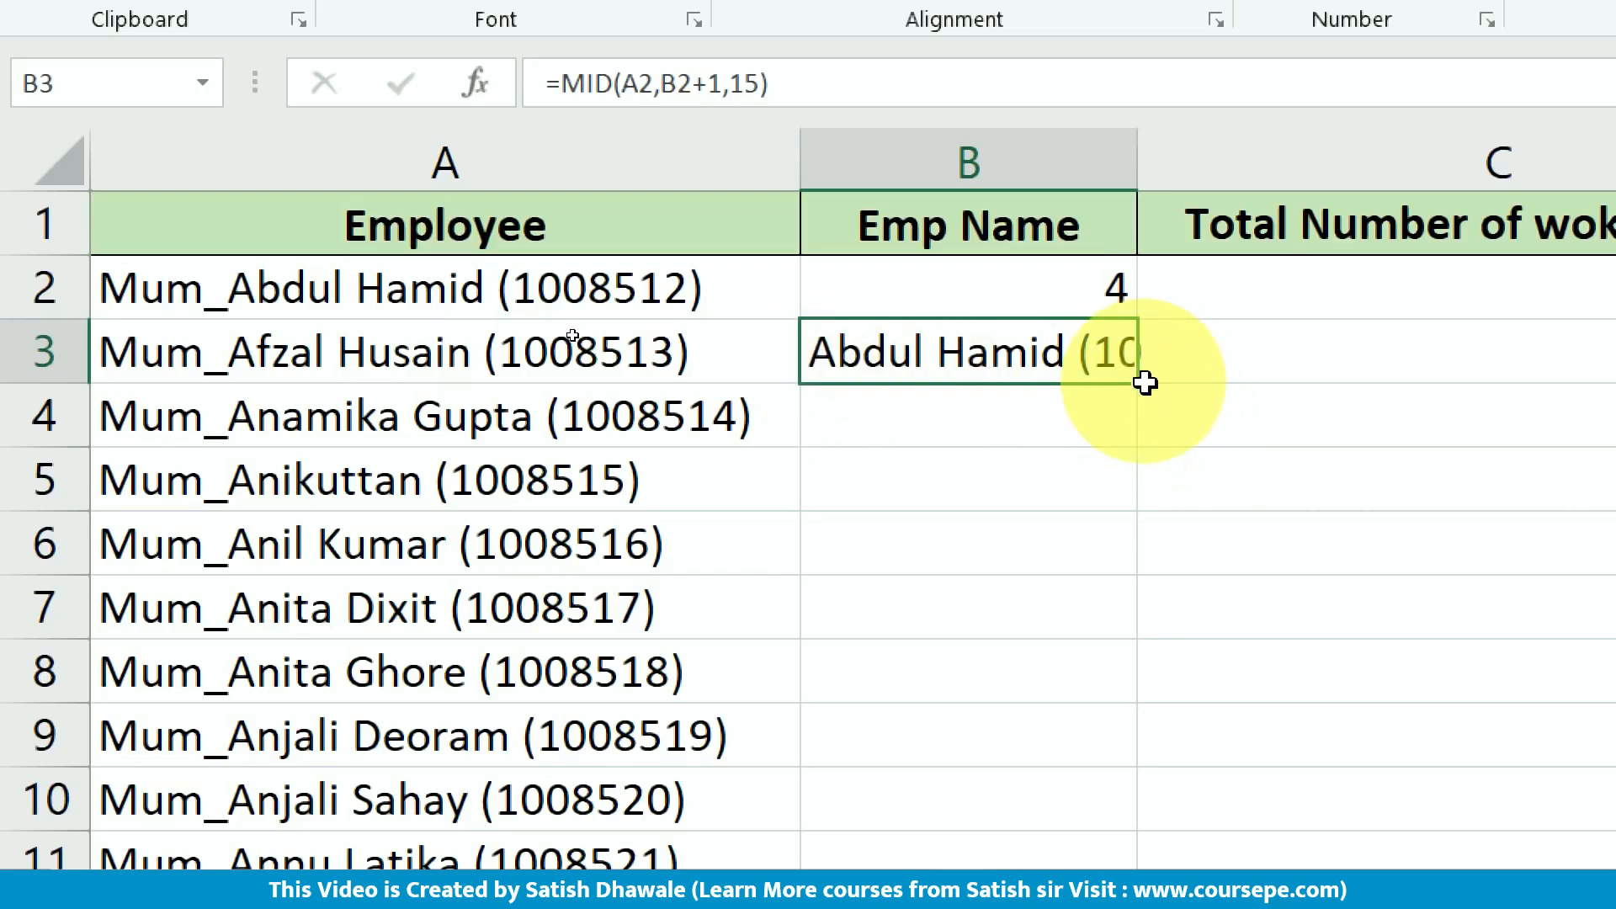
- Clear the trial MID formula from cell B3
{"action": "double_click", "coordinate": [1102, 356]}
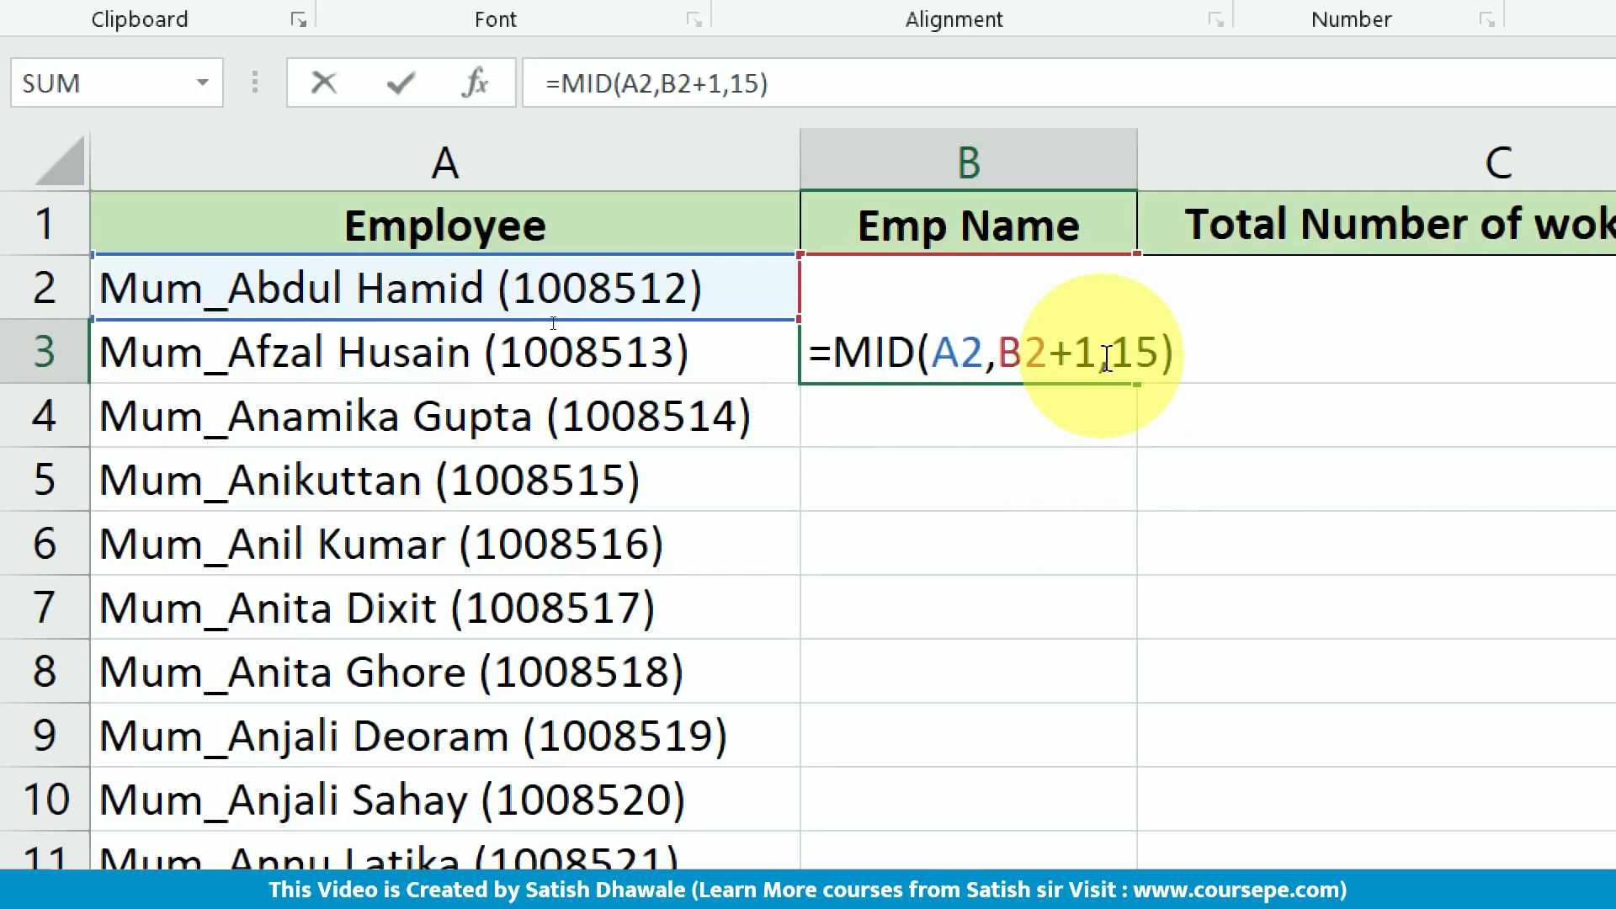
{"action": "key", "text": "Escape"}
{"action": "key", "text": "Delete"}
- Wrap the FIND formula in B2 in a MID function with A2 as its text and the FIND part as start_num
{"action": "key", "text": "Up"}
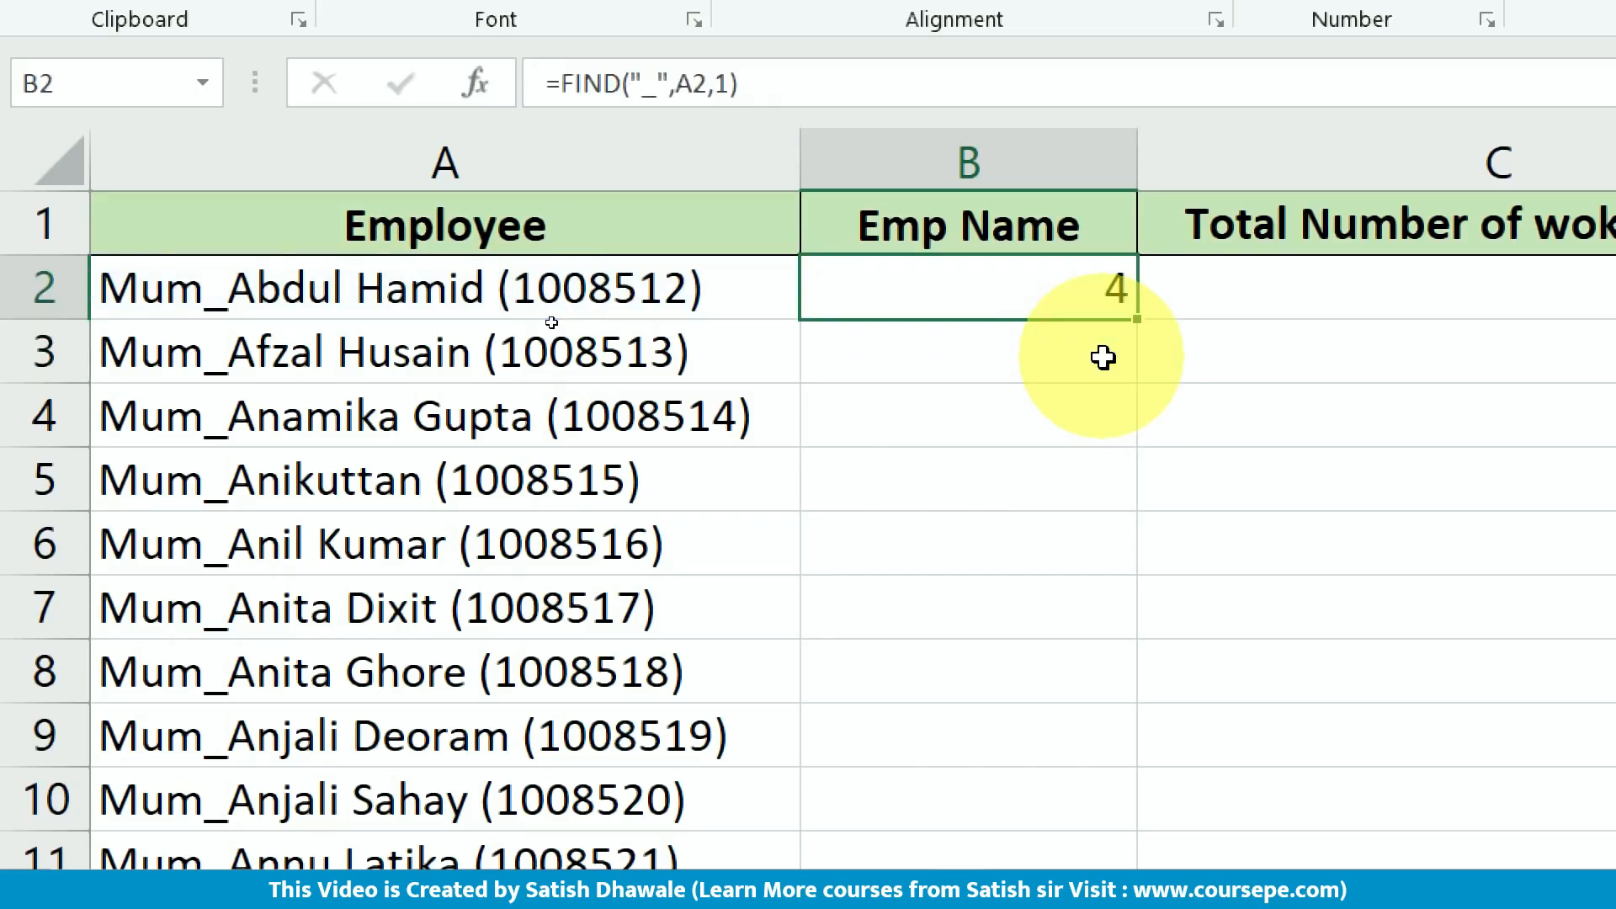
{"action": "key", "text": "F2"}
{"action": "key", "text": "Escape"}
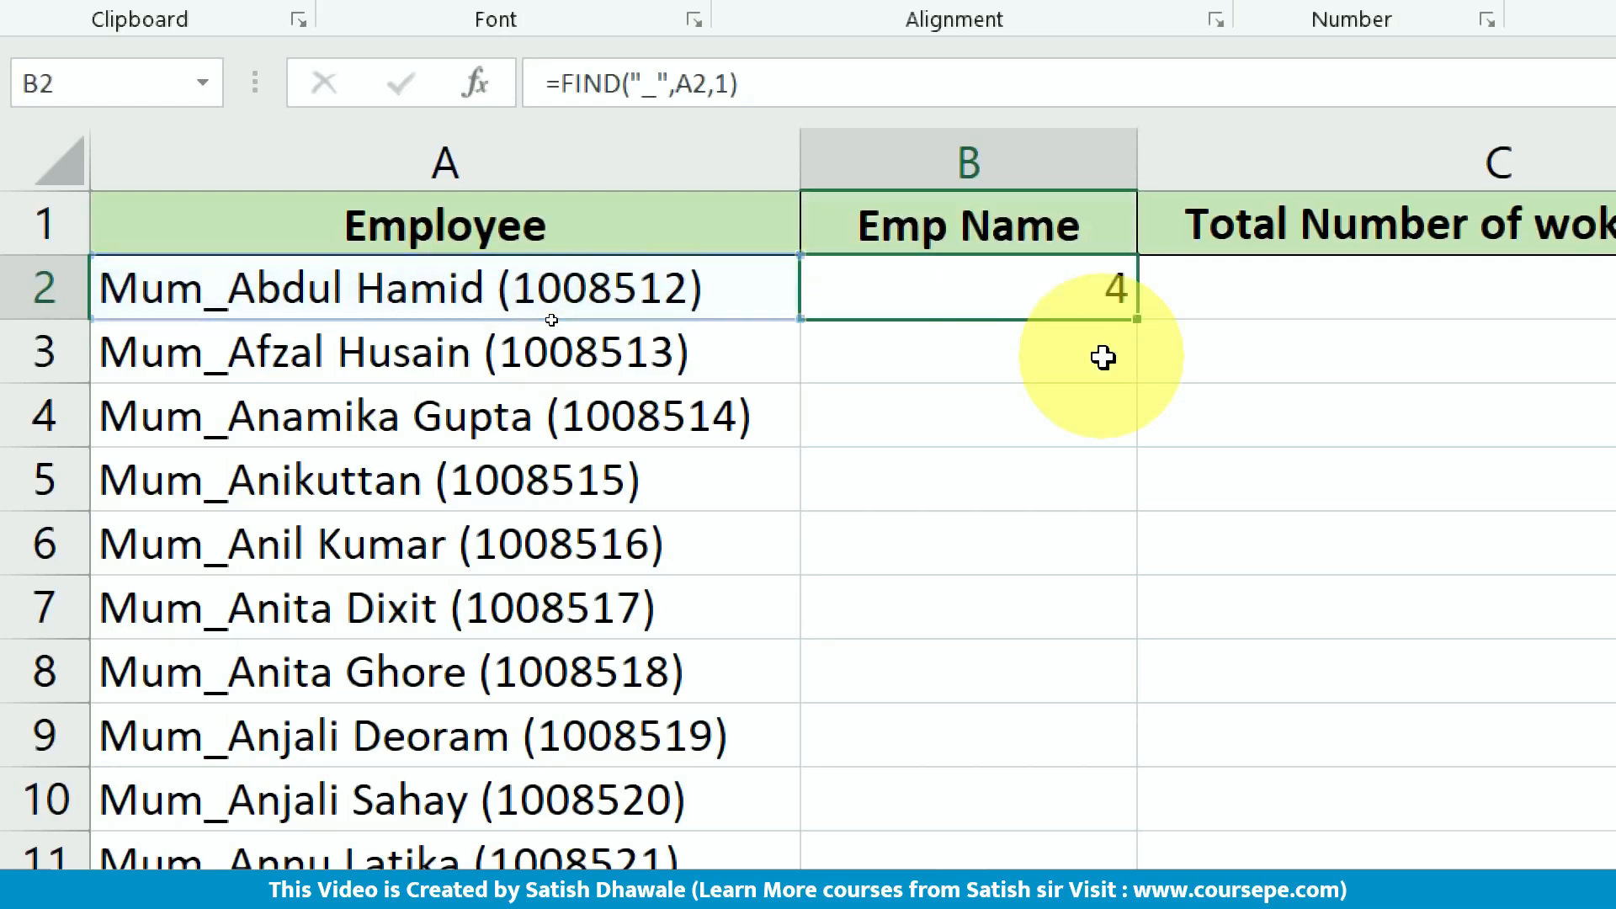
{"action": "key", "text": "F2"}
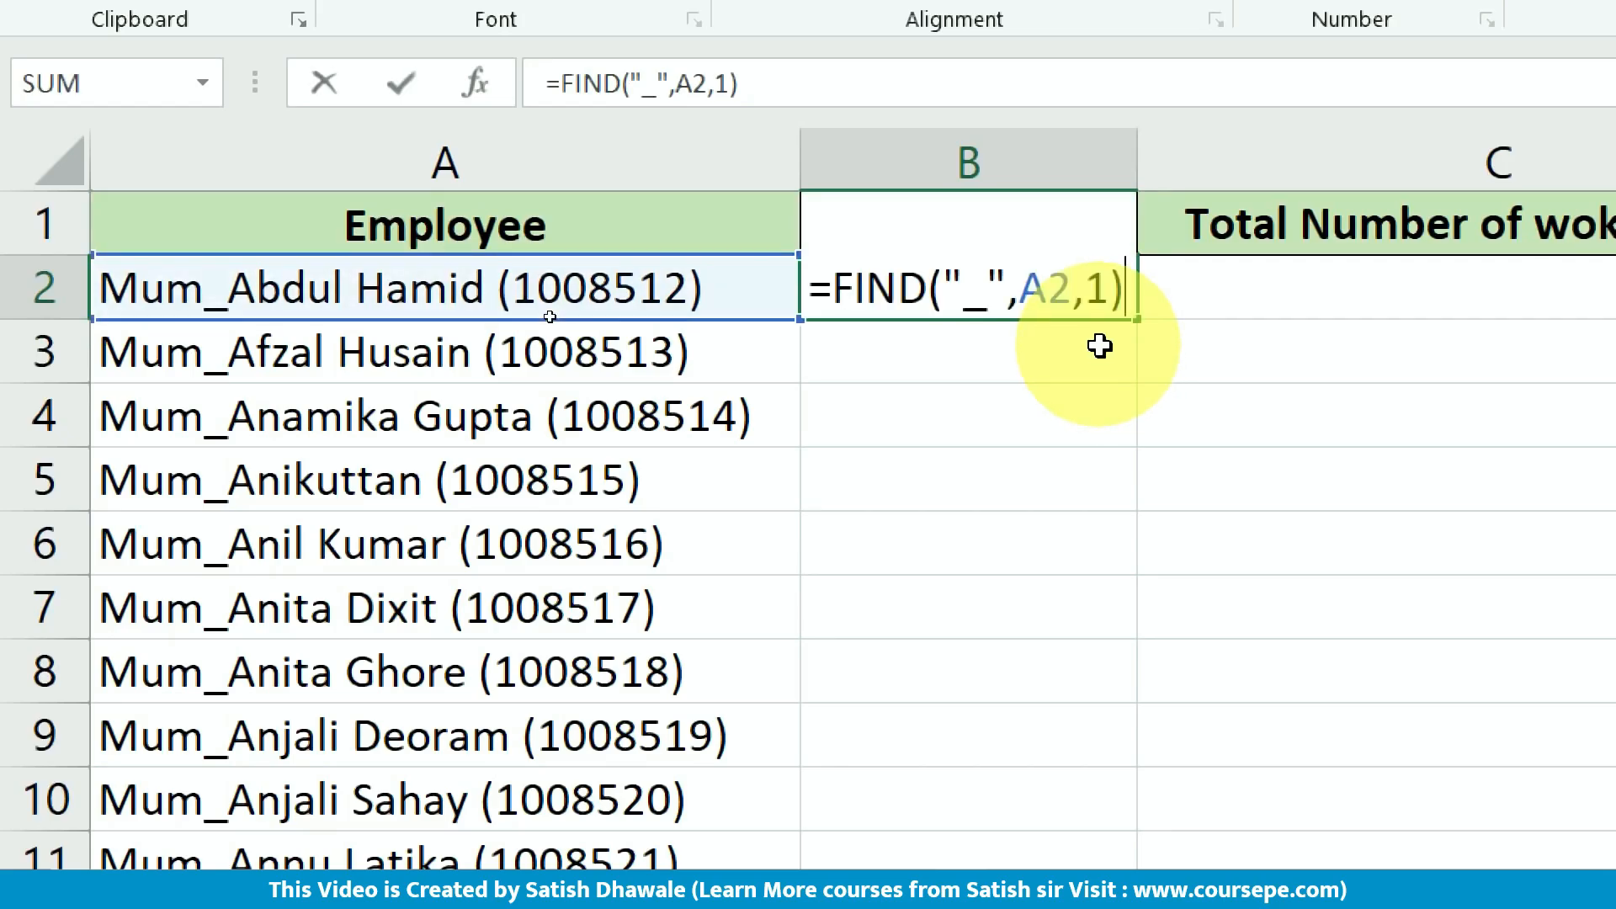
{"action": "left_click", "coordinate": [835, 283]}
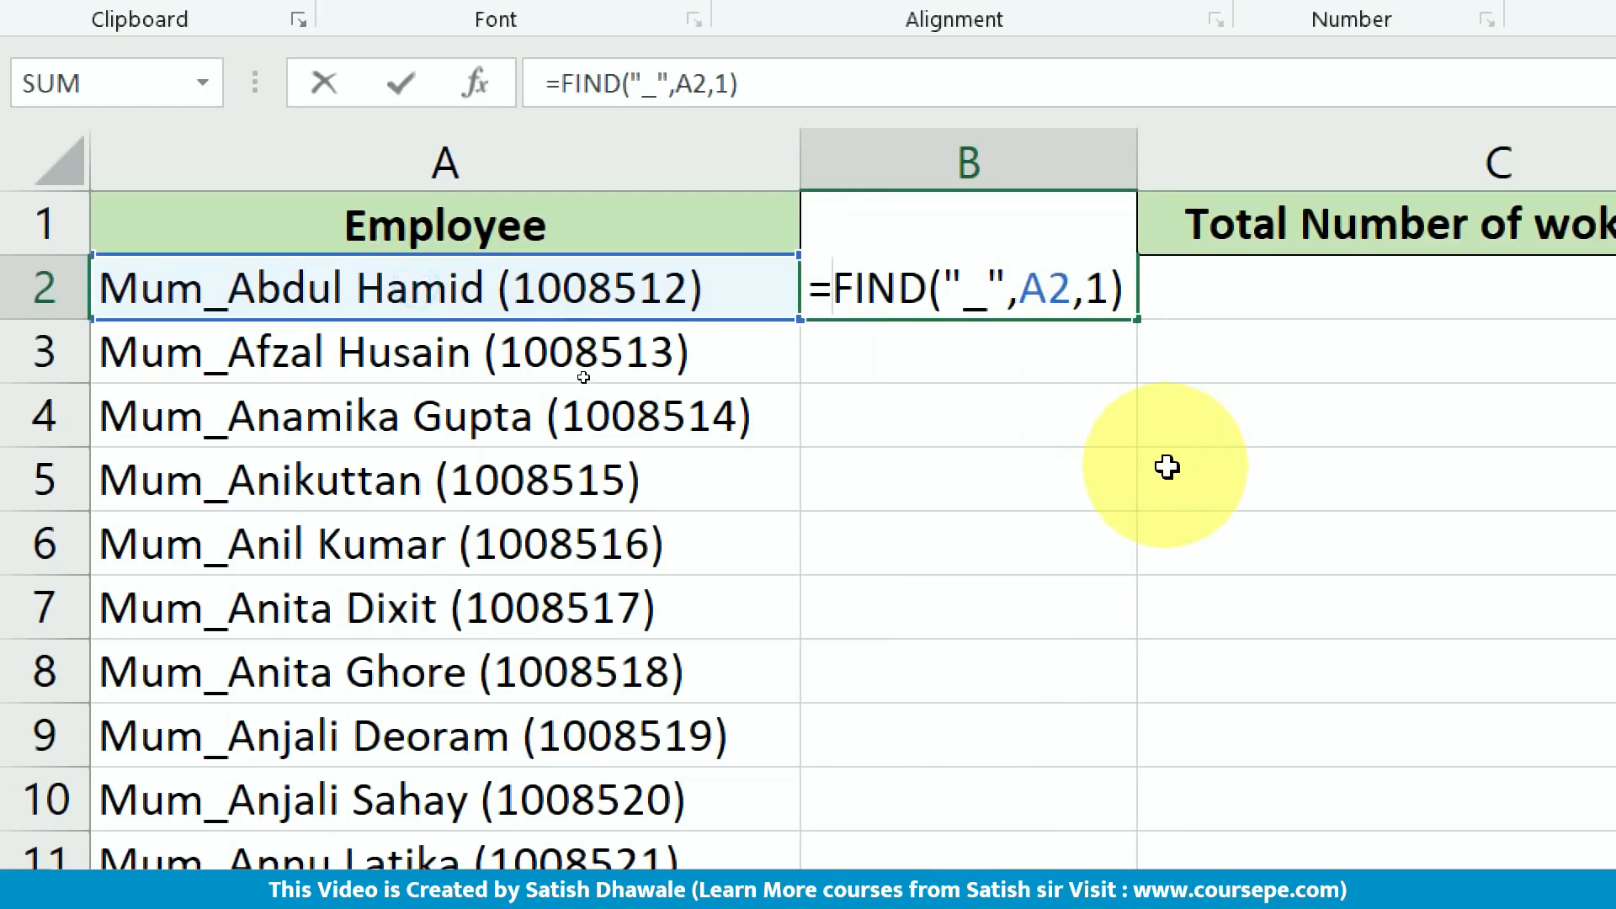
{"action": "type", "text": "m"}
{"action": "key", "text": "Escape"}
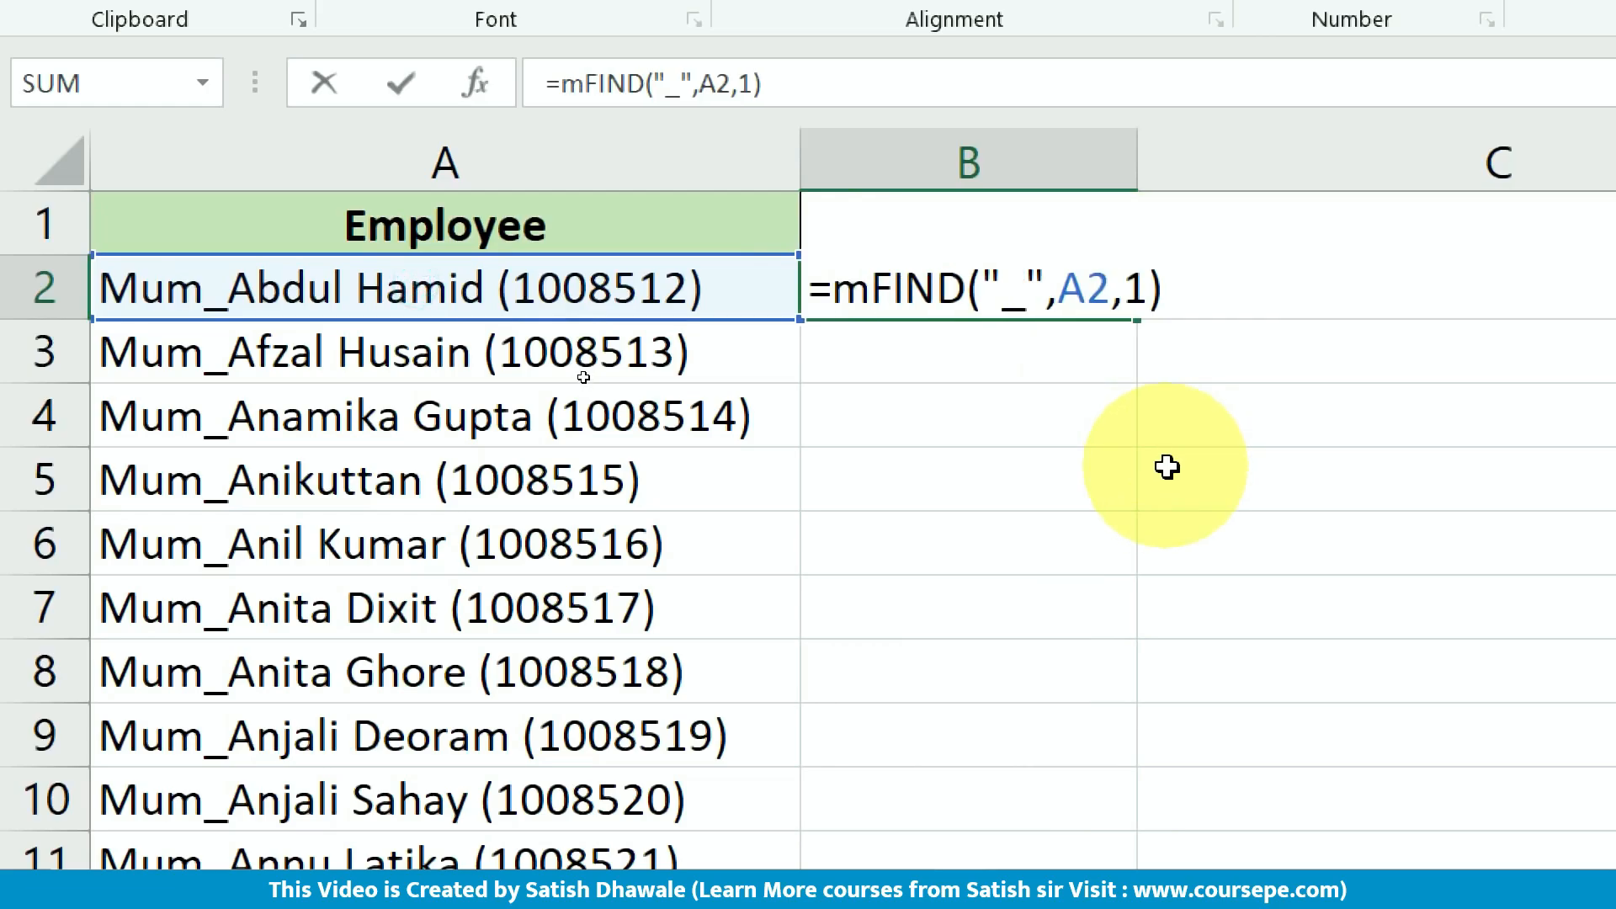
{"action": "key", "text": "BackSpace"}
{"action": "type", "text": "MID"}
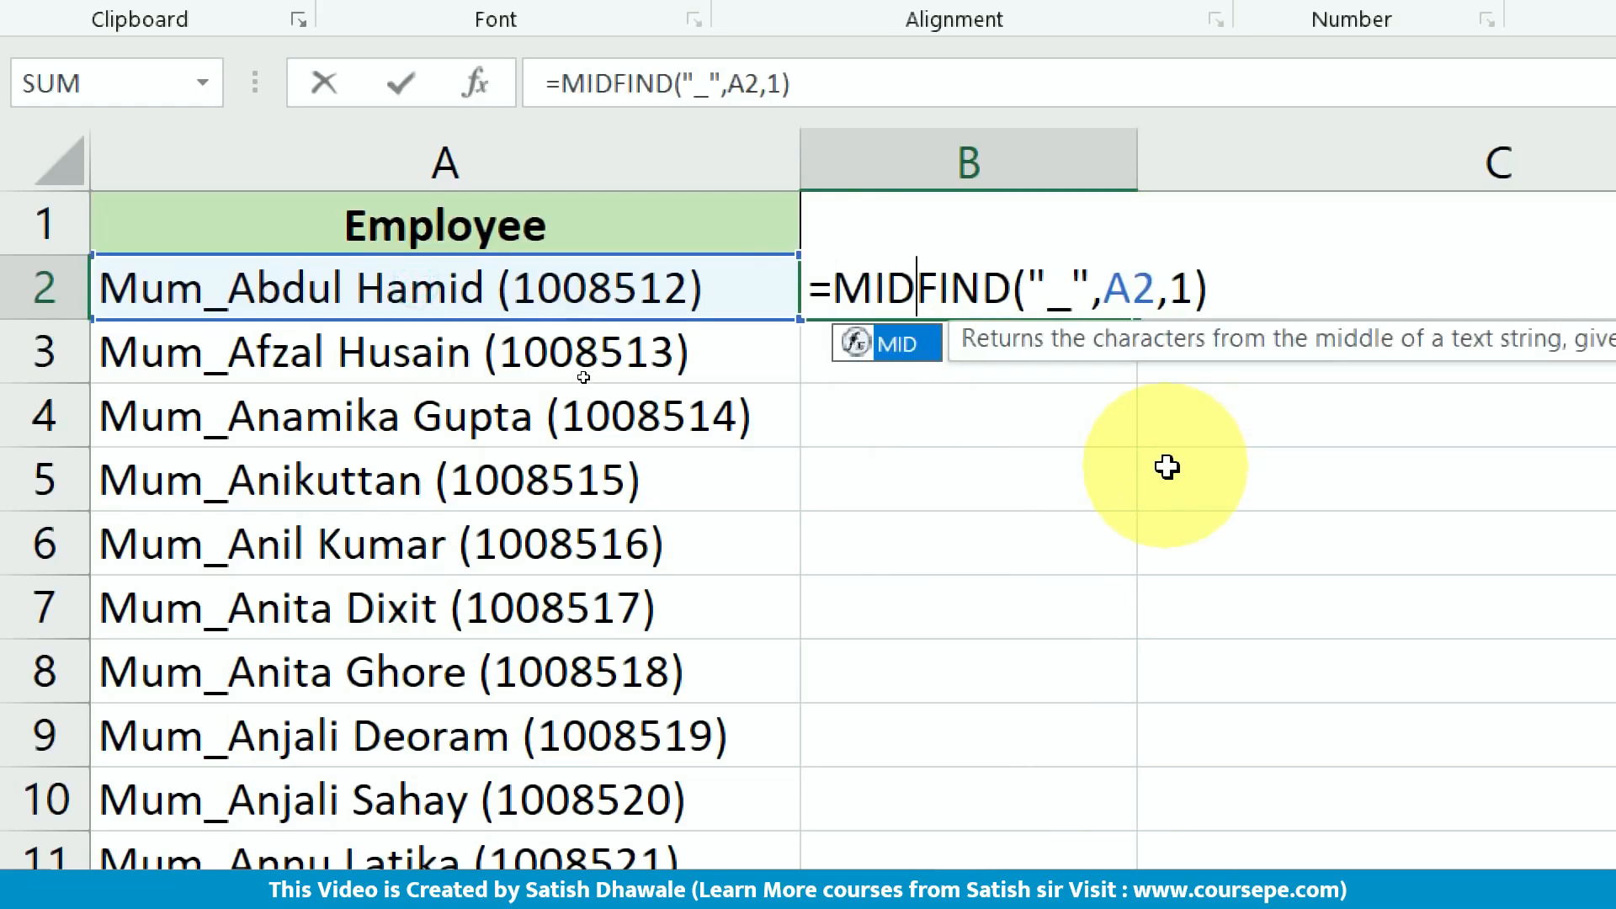
{"action": "key", "text": "BackSpace"}
{"action": "key", "text": "BackSpace"}
{"action": "key", "text": "BackSpace"}
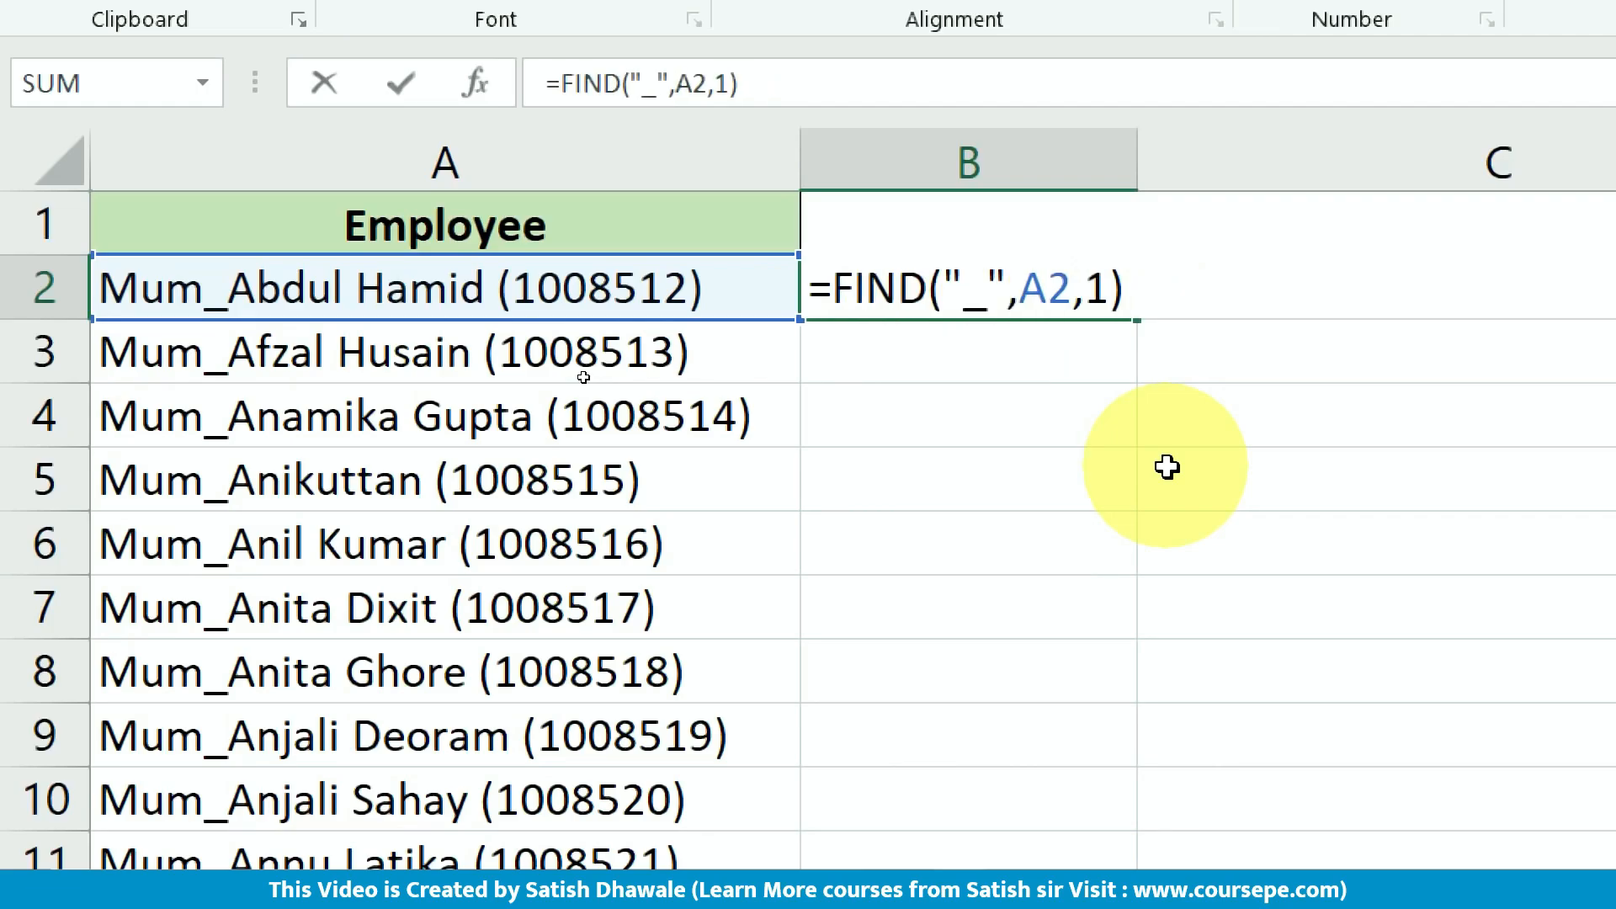
{"action": "type", "text": "MID"}
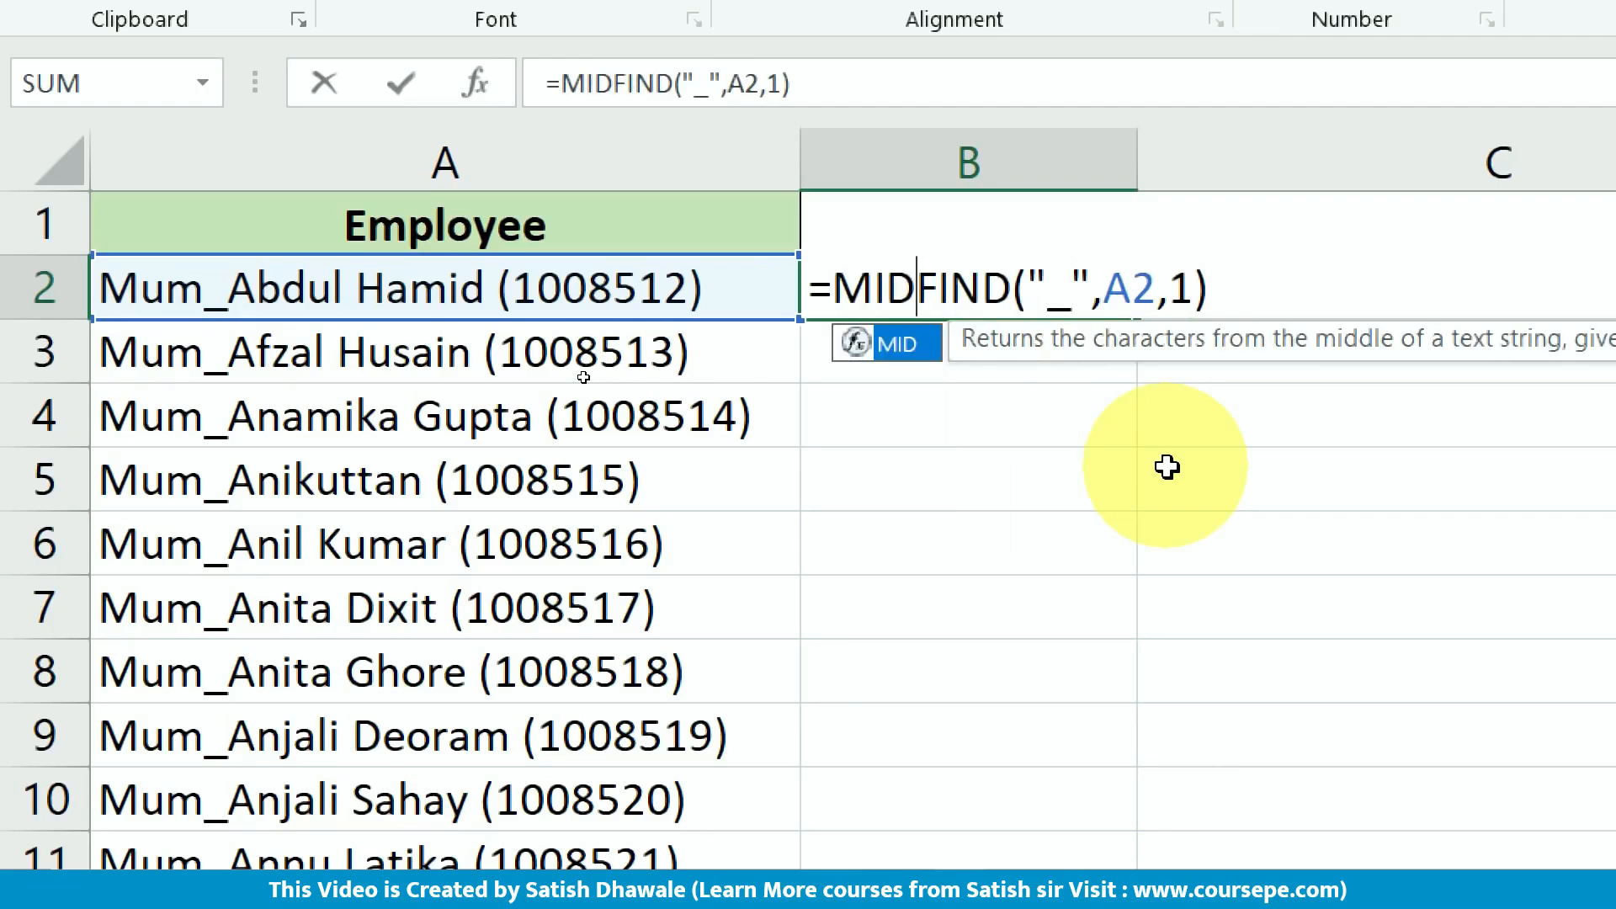
{"action": "type", "text": "("}
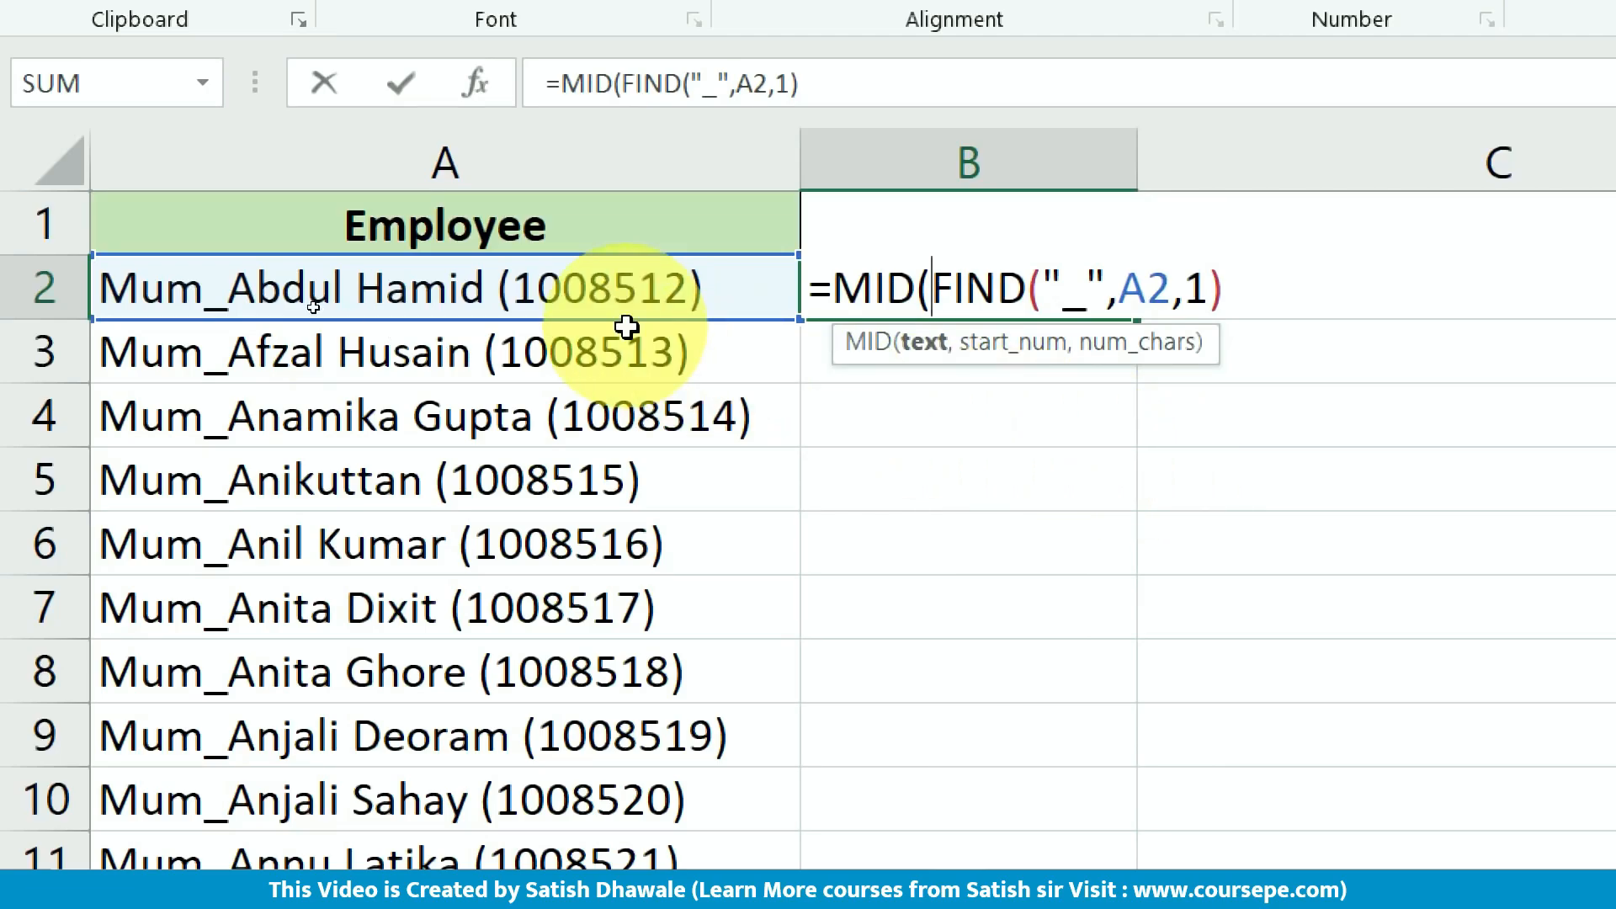
{"action": "left_click", "coordinate": [557, 281]}
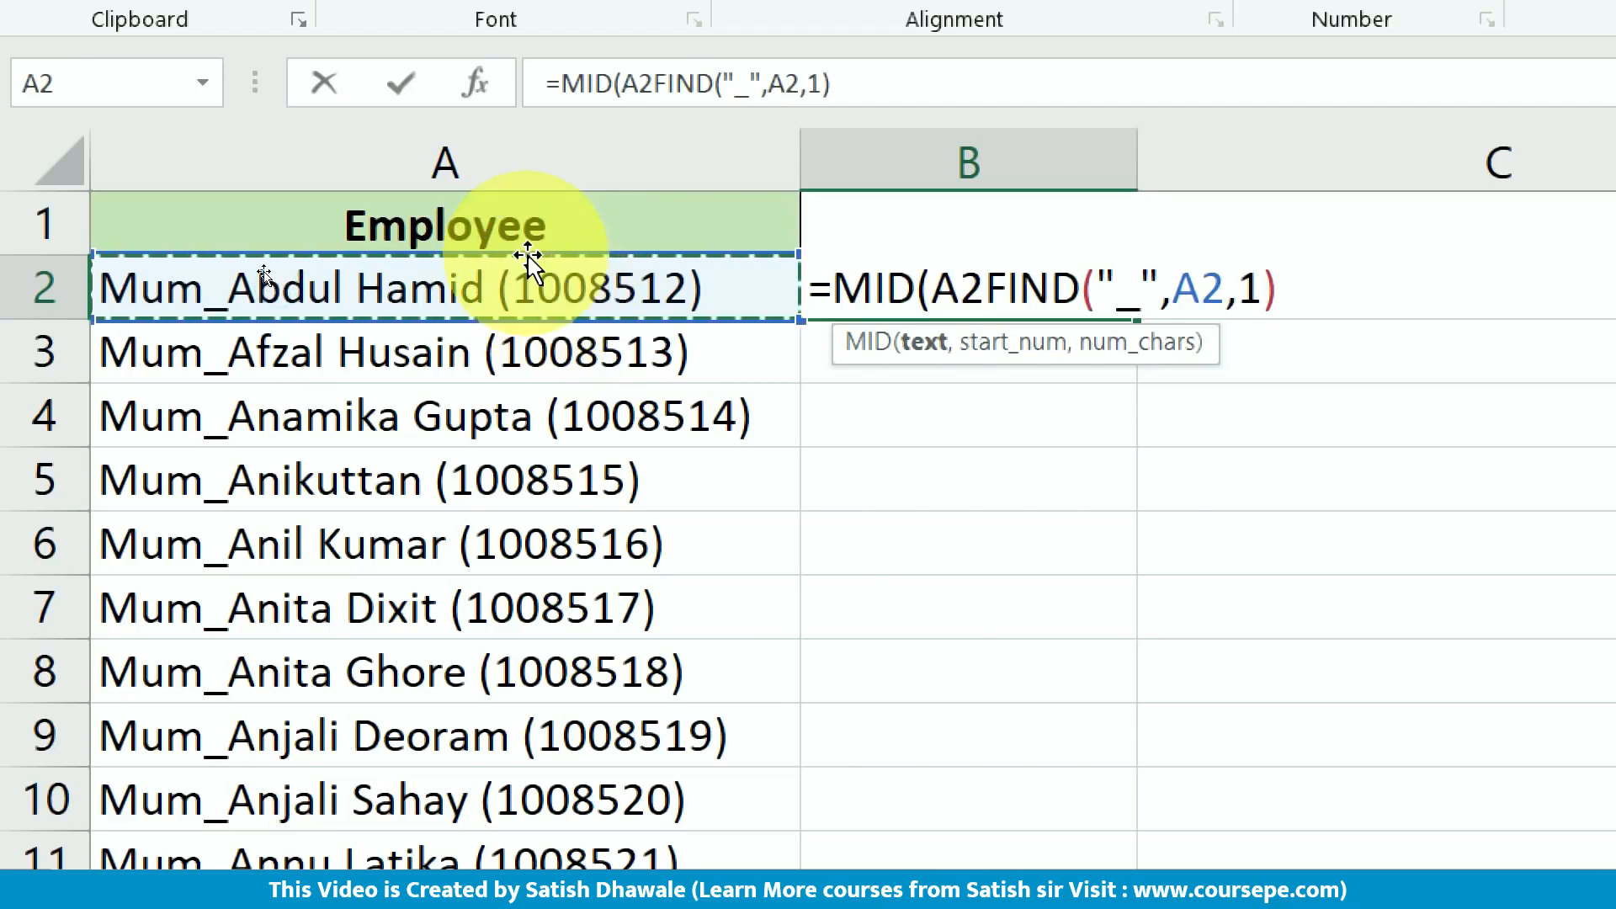
{"action": "type", "text": ","}
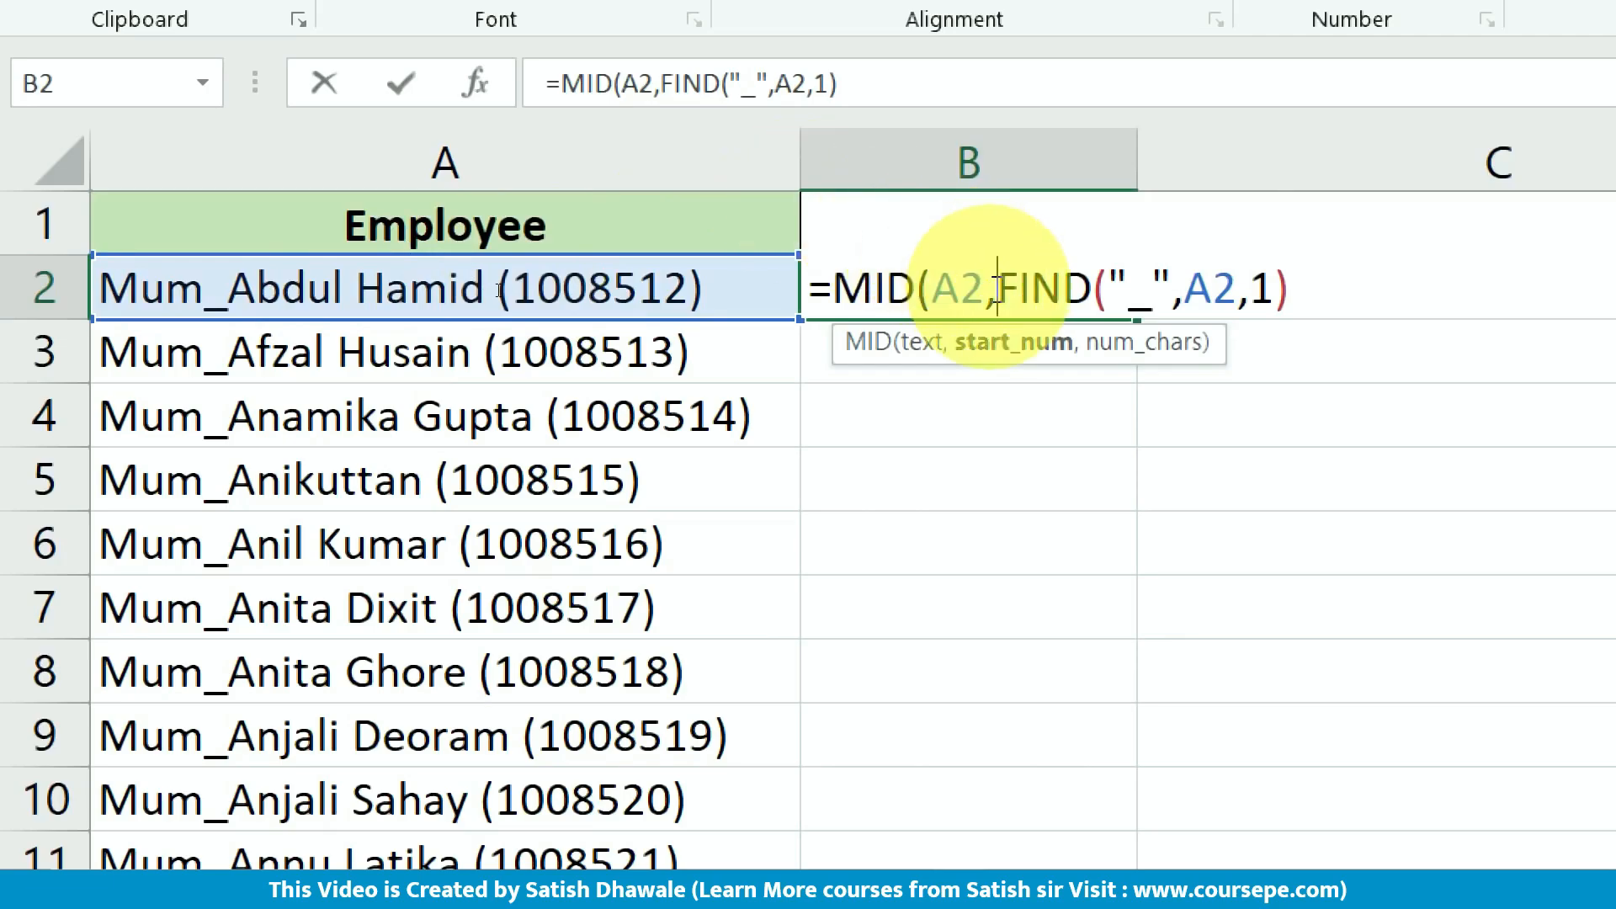
- Try the constant 4 in place of FIND("_",A2,1) as the start position in B2, and undo the replacement
{"action": "left_click_drag", "start_coordinate": [998, 289], "coordinate": [1288, 289]}
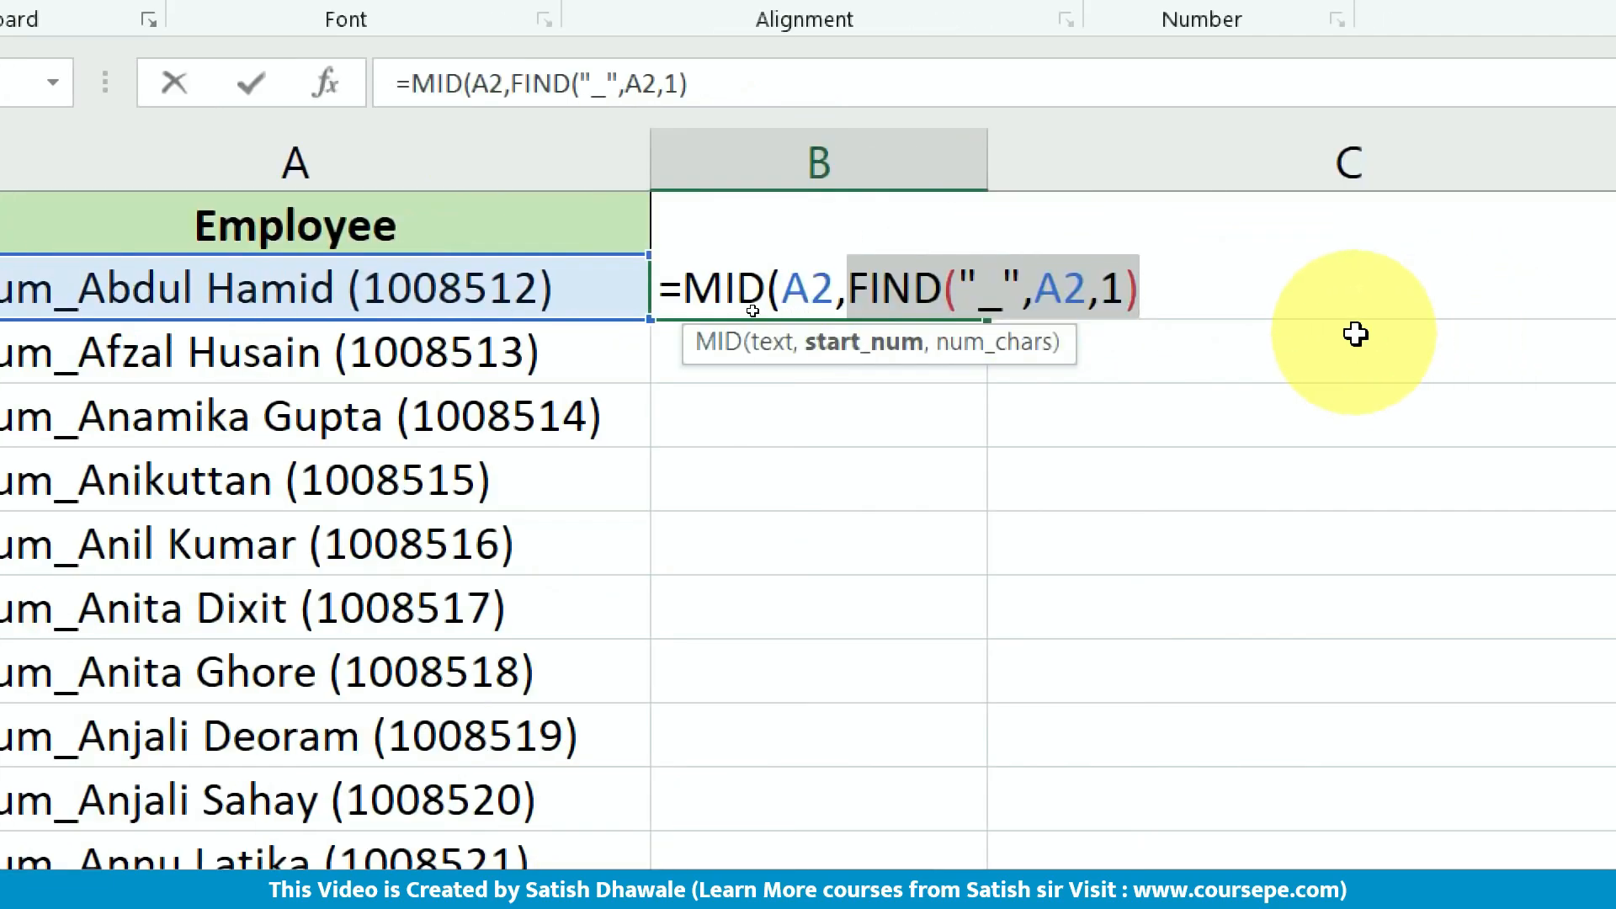
{"action": "type", "text": "4"}
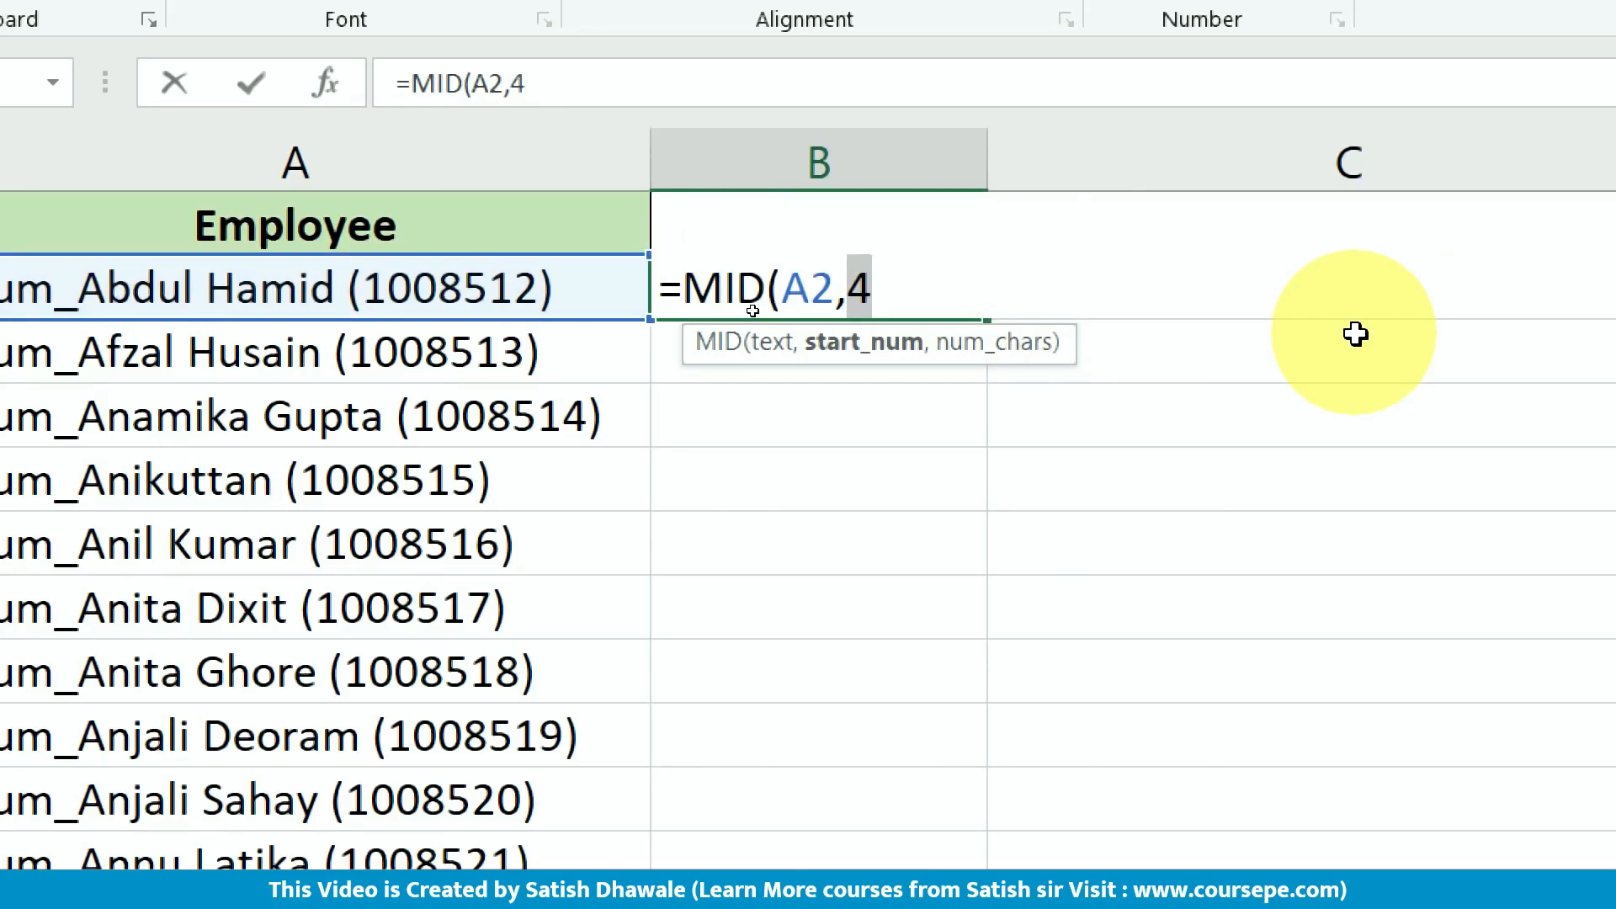
{"action": "key", "text": "ctrl+z"}
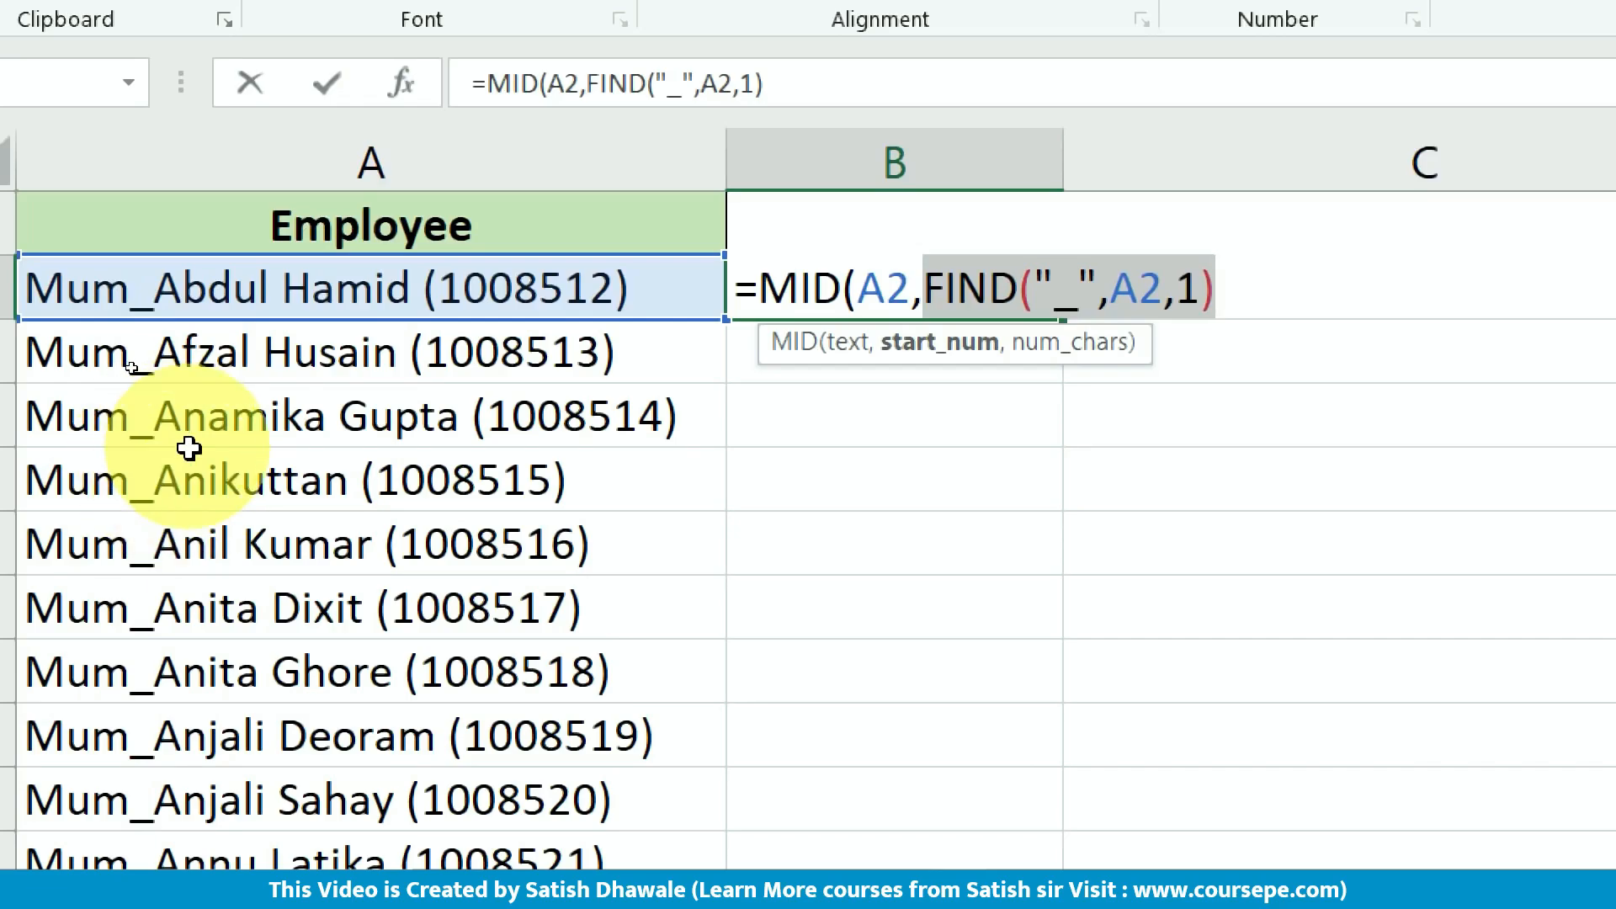
- Add +1 after the FIND part of B2's MID formula, then evaluate that start_num expression in place and undo the evaluation
{"action": "left_click", "coordinate": [1203, 271]}
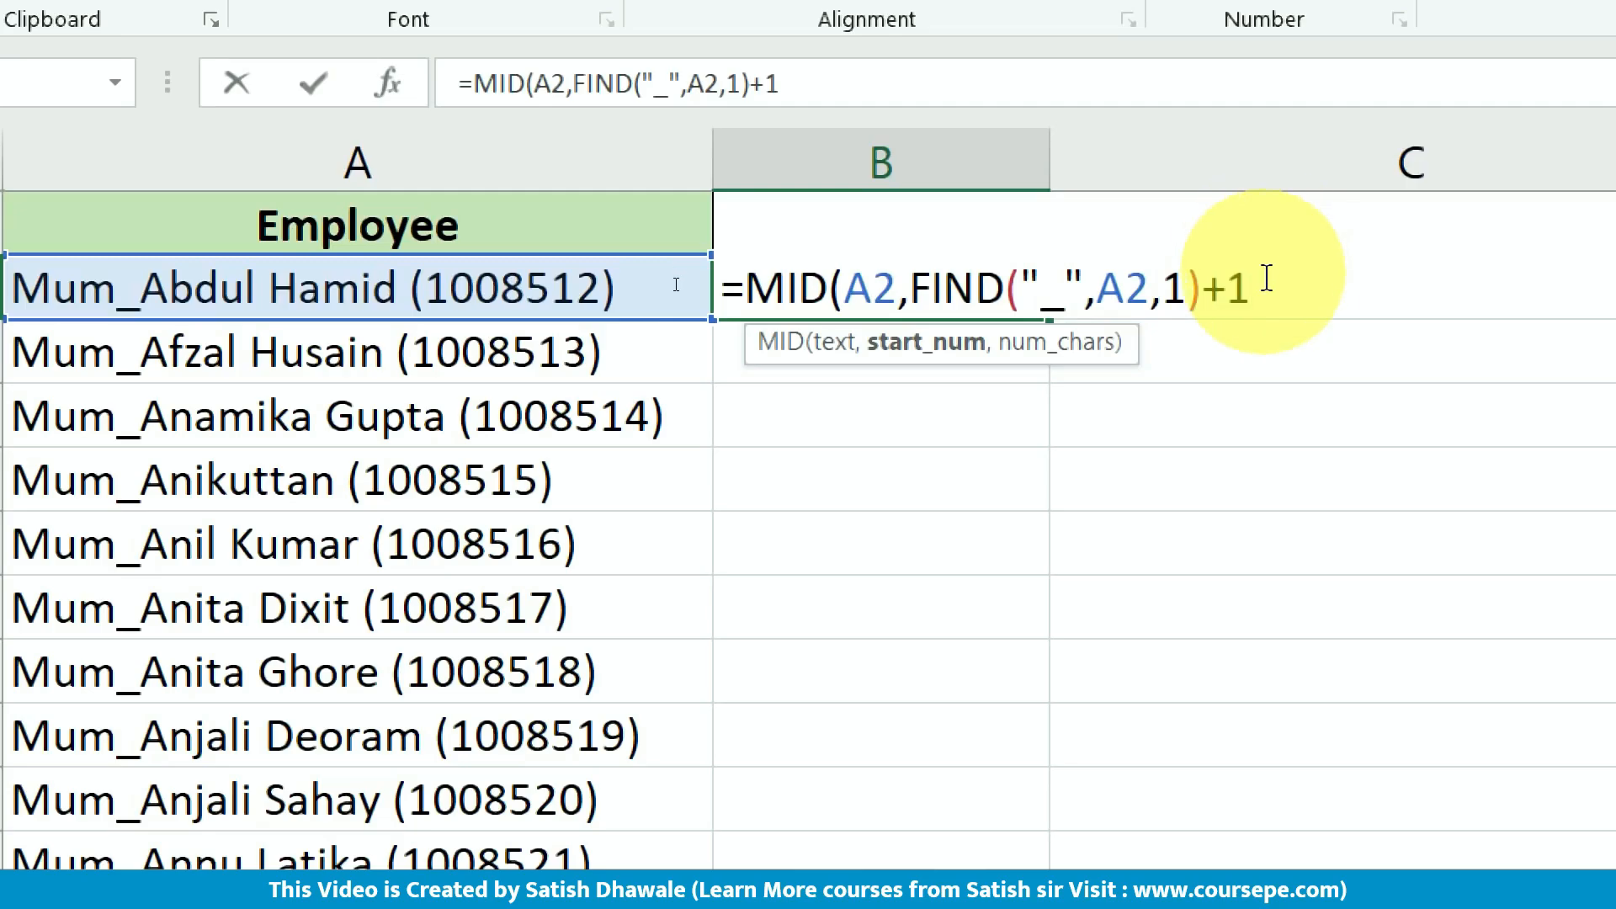
{"action": "left_click_drag", "start_coordinate": [1254, 289], "coordinate": [920, 289]}
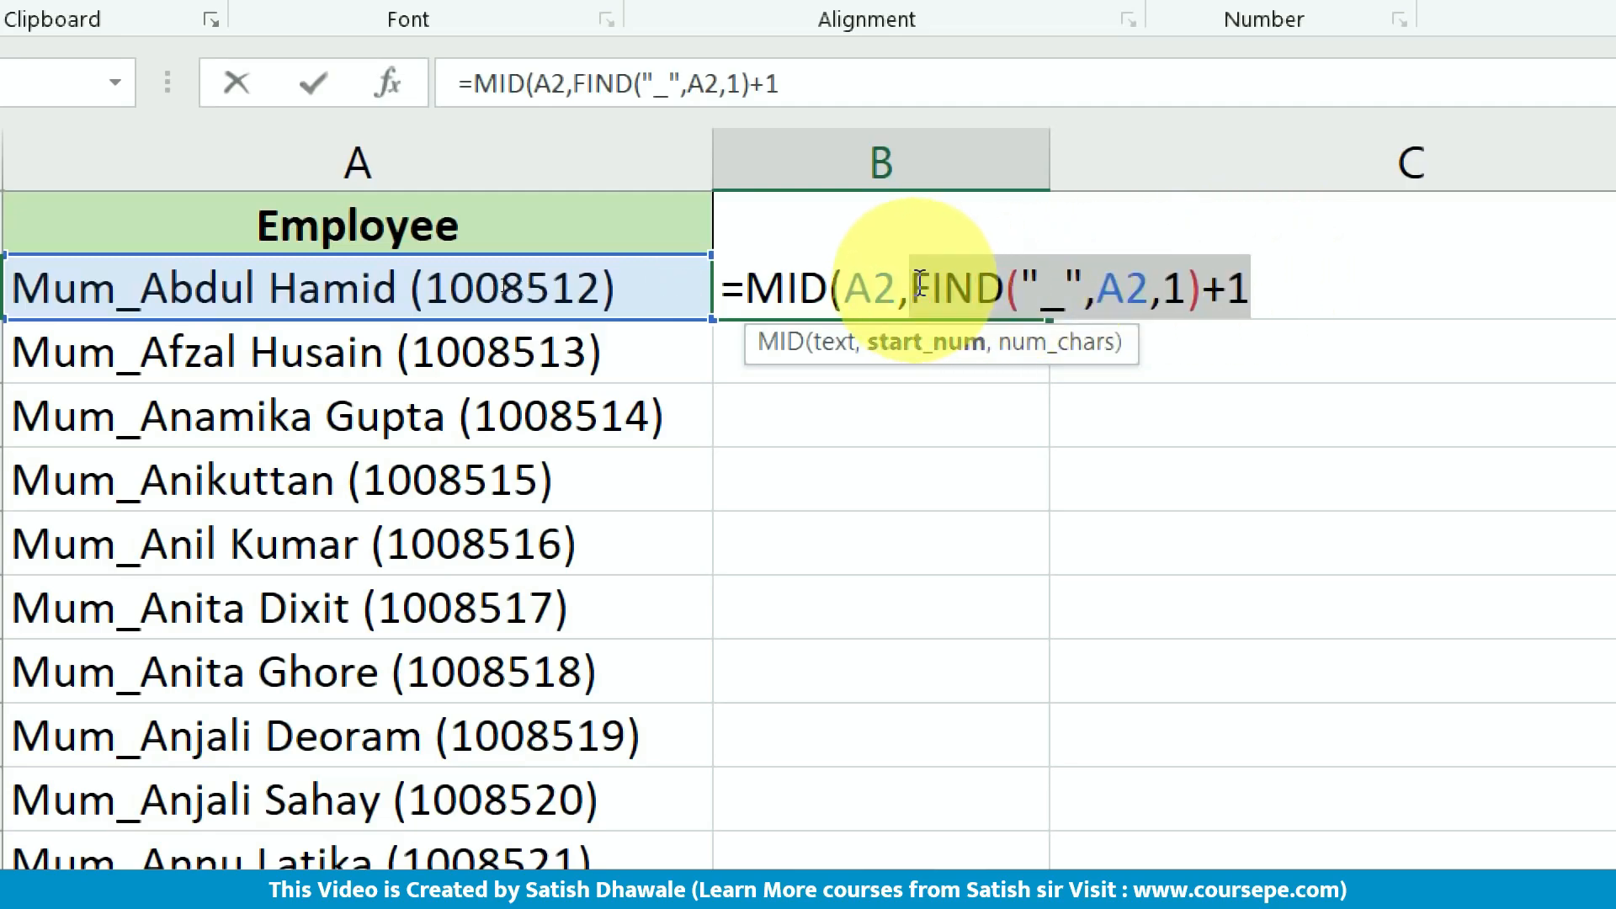
{"action": "type", "text": "5"}
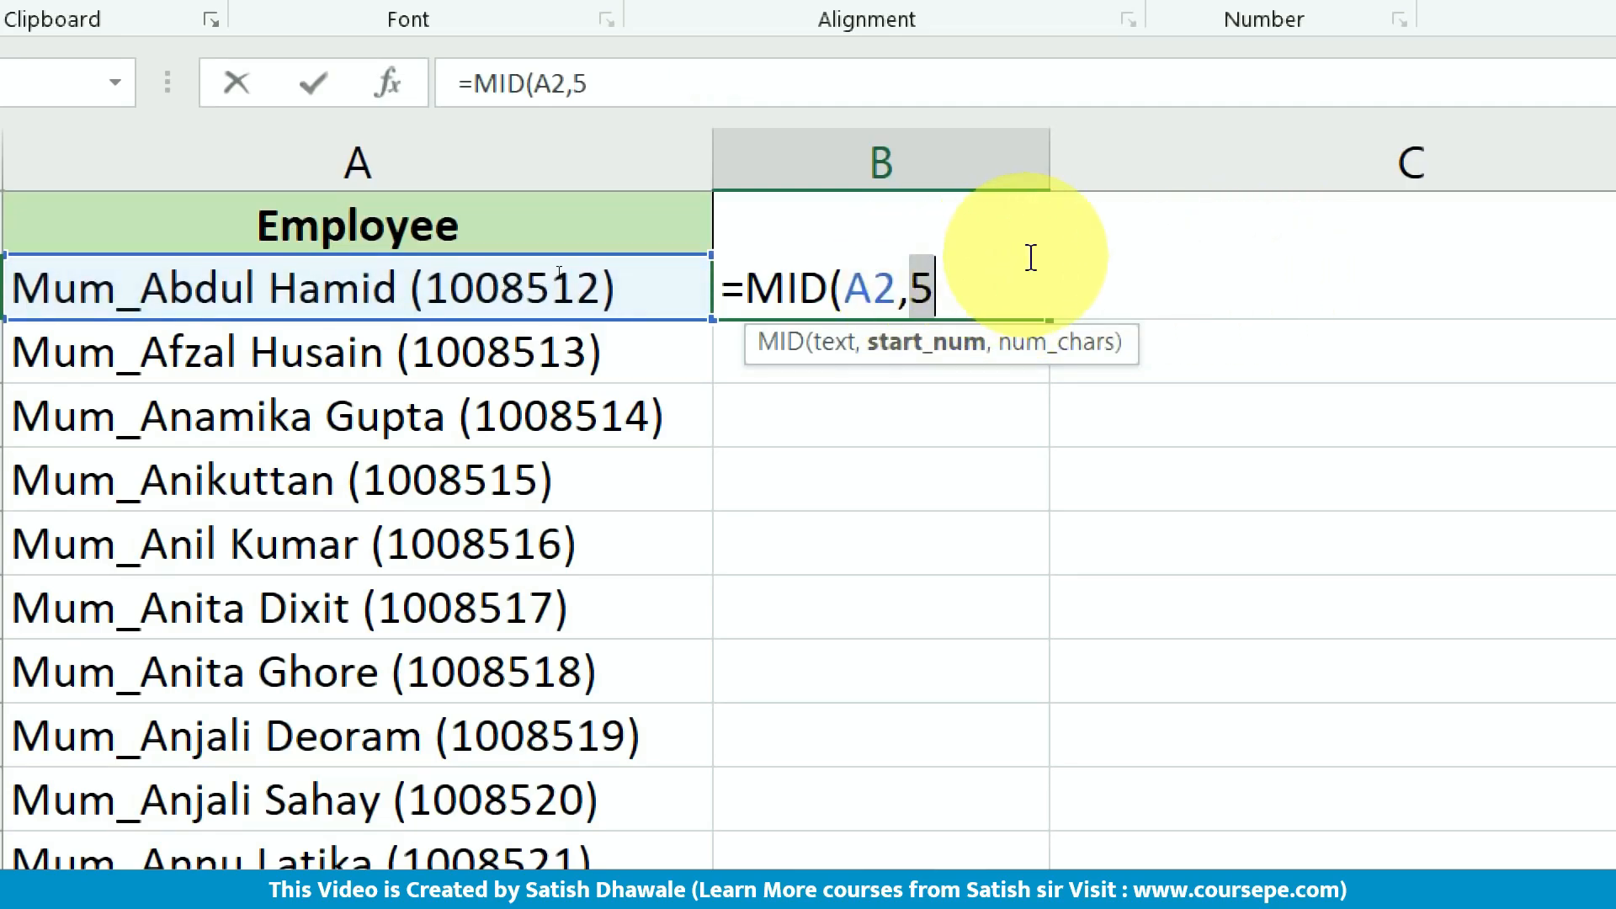
{"action": "key", "text": "ctrl+z"}
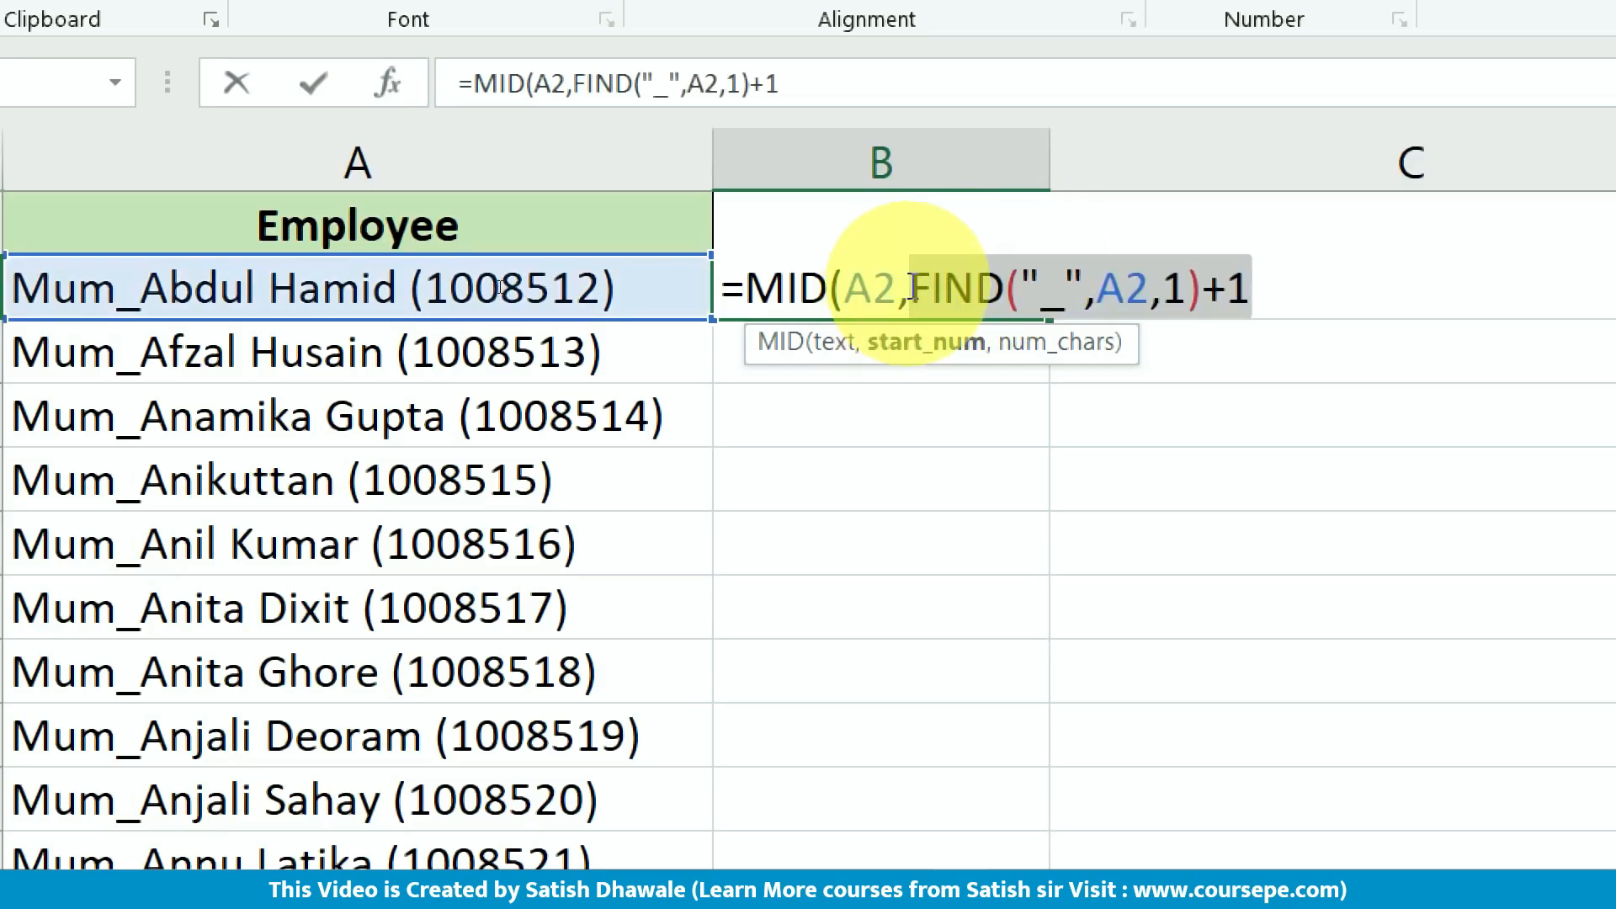
- Evaluate FIND("_",A2,1)+1 in place within B2's formula twice more, restoring the expression each time
{"action": "left_click_drag", "start_coordinate": [911, 288], "coordinate": [1344, 273]}
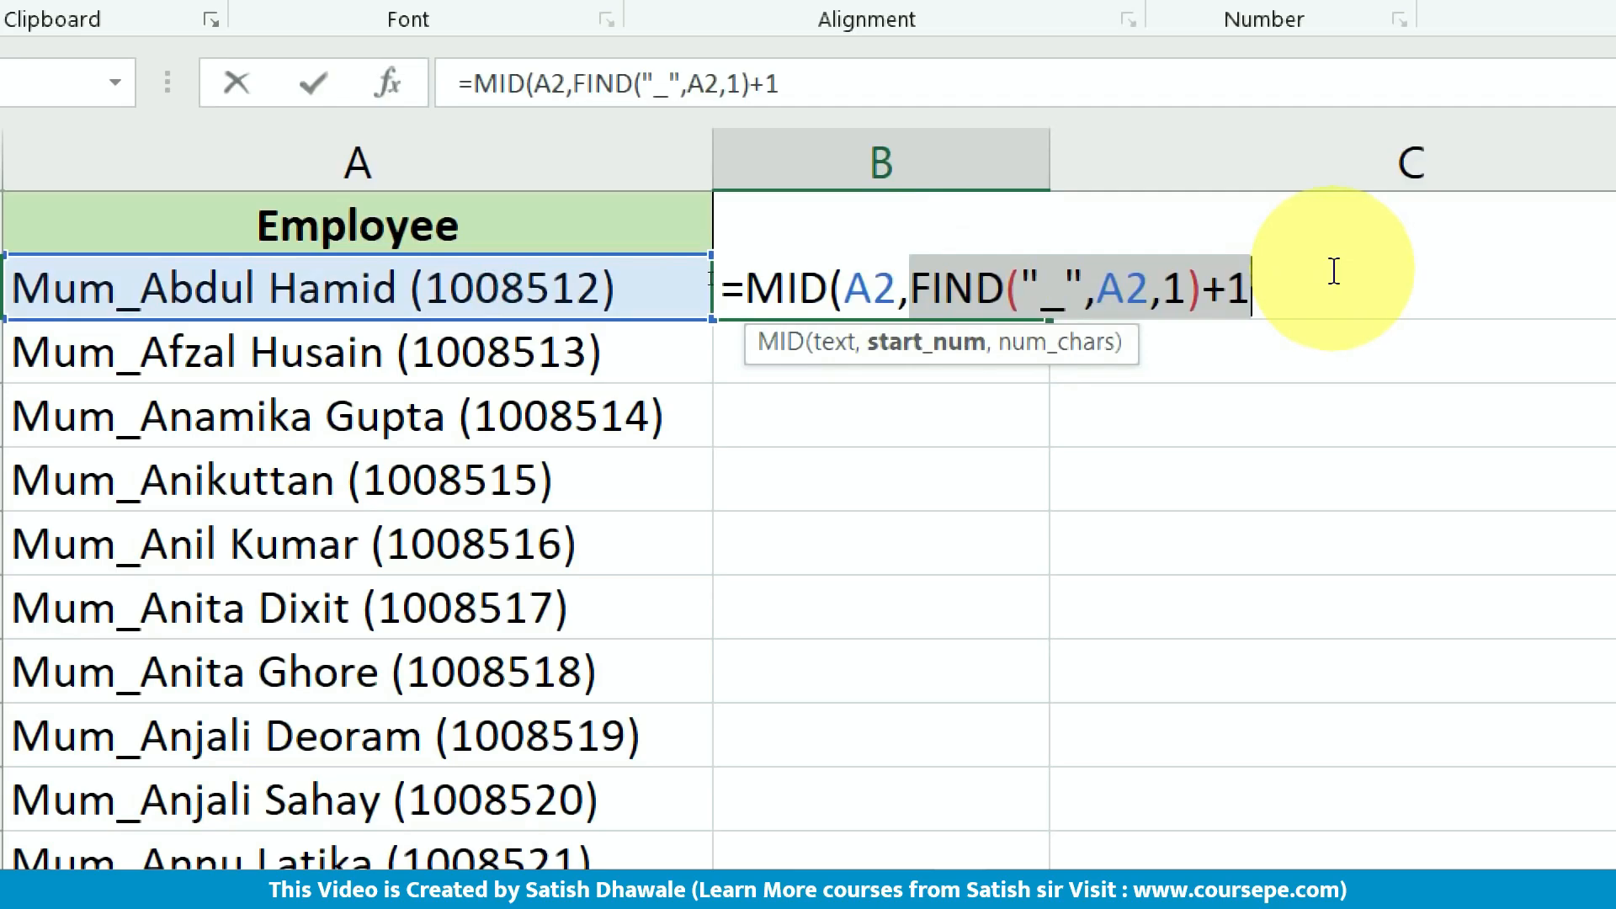
{"action": "key", "text": "F9"}
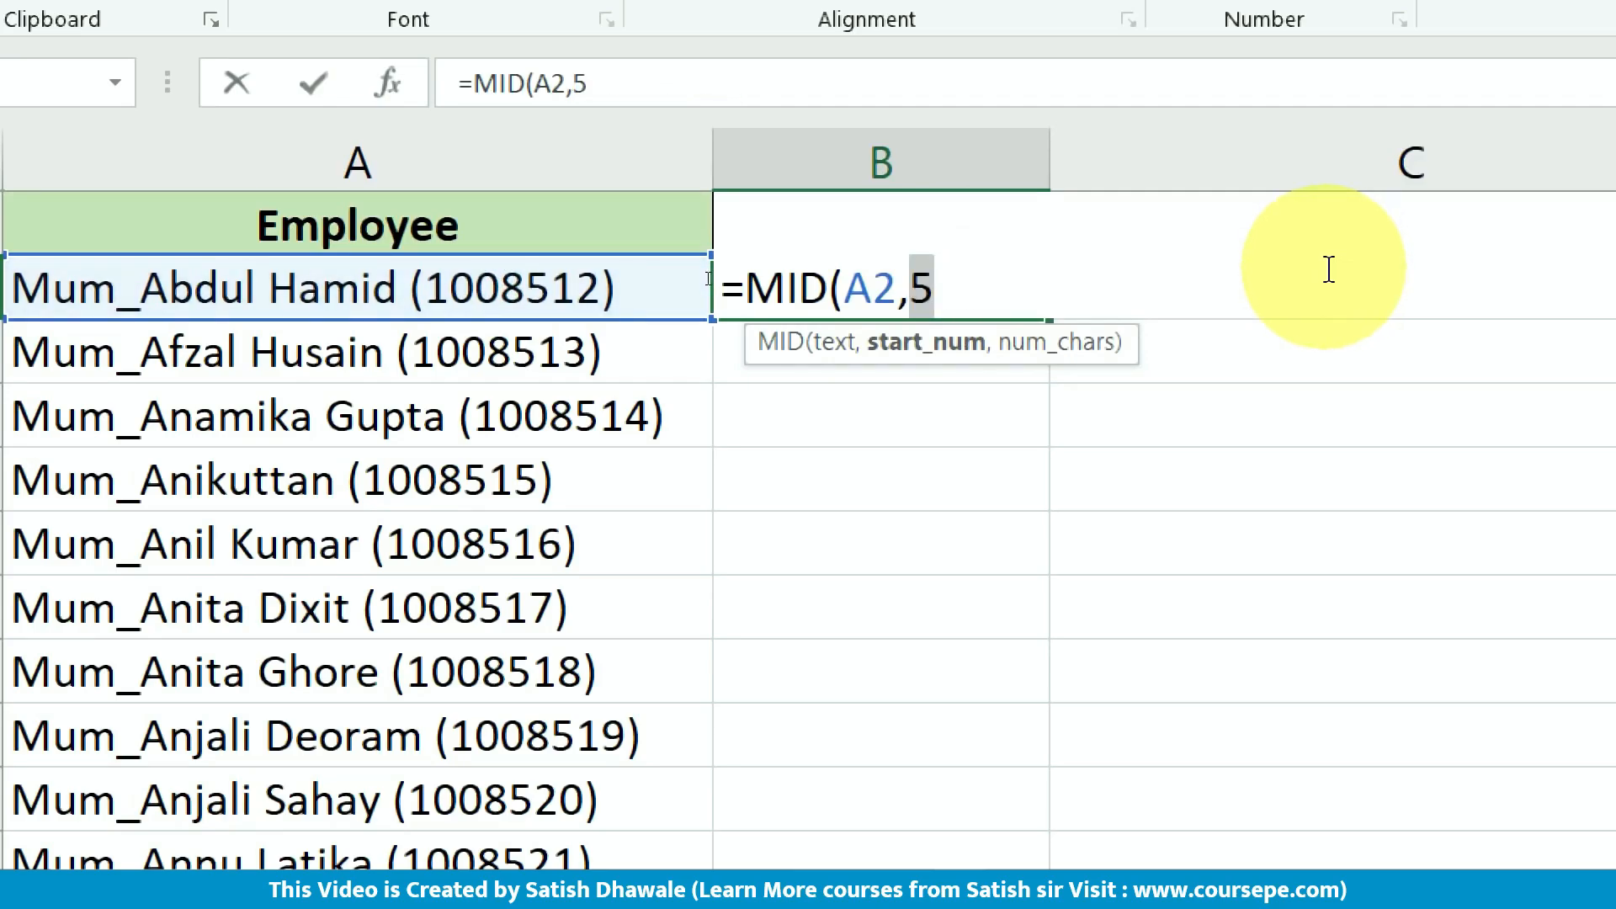
{"action": "key", "text": "ctrl+z"}
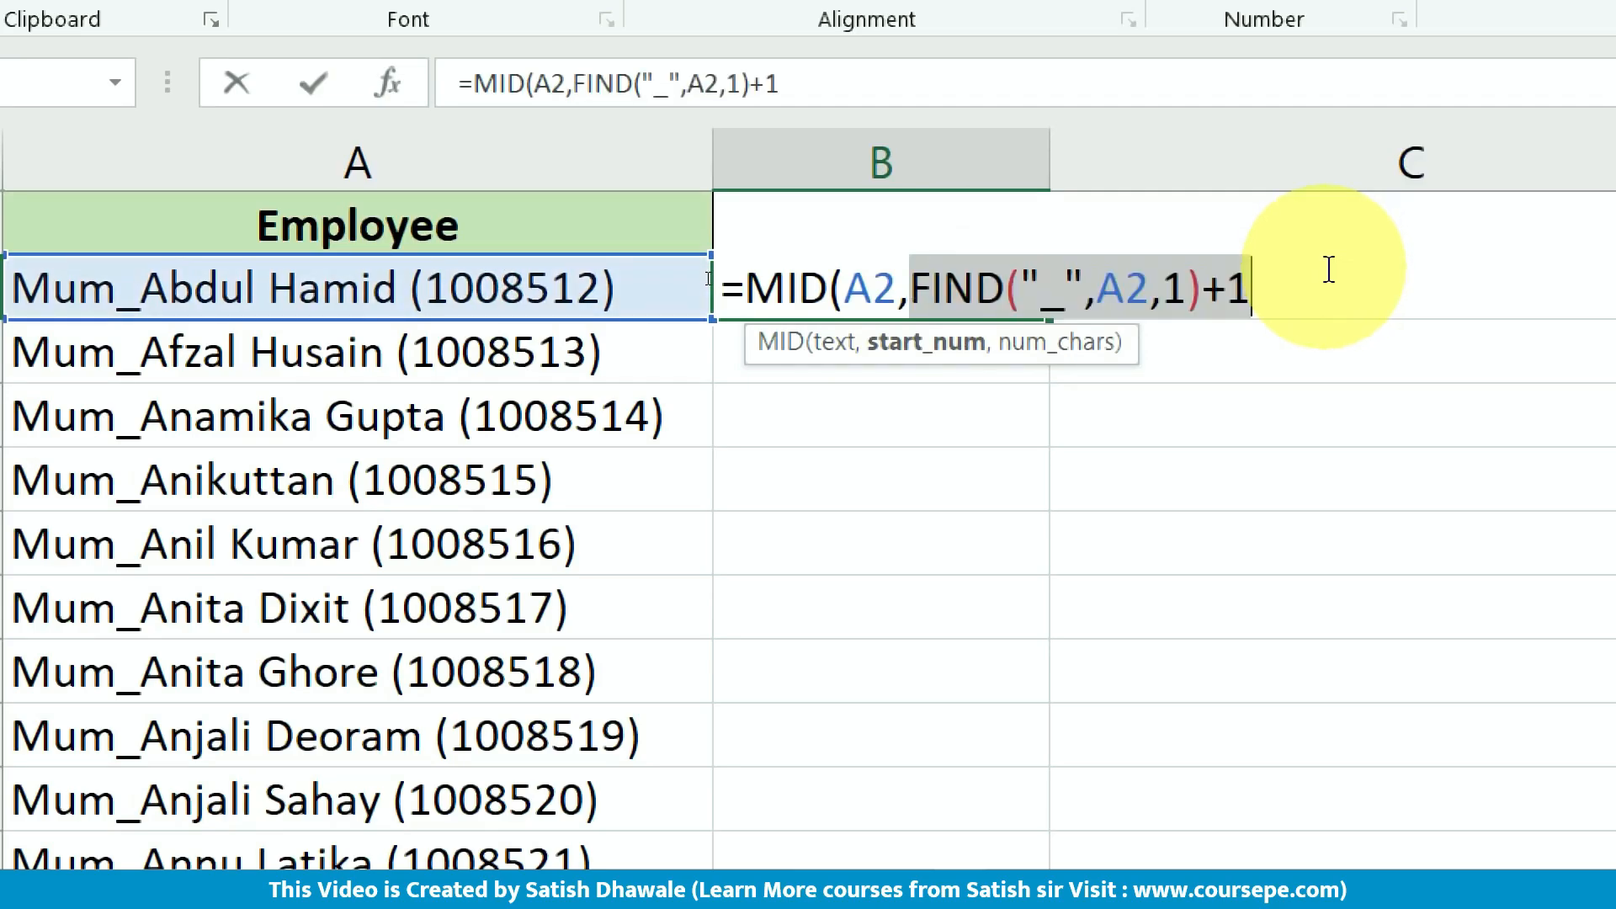
{"action": "left_click", "coordinate": [1294, 282]}
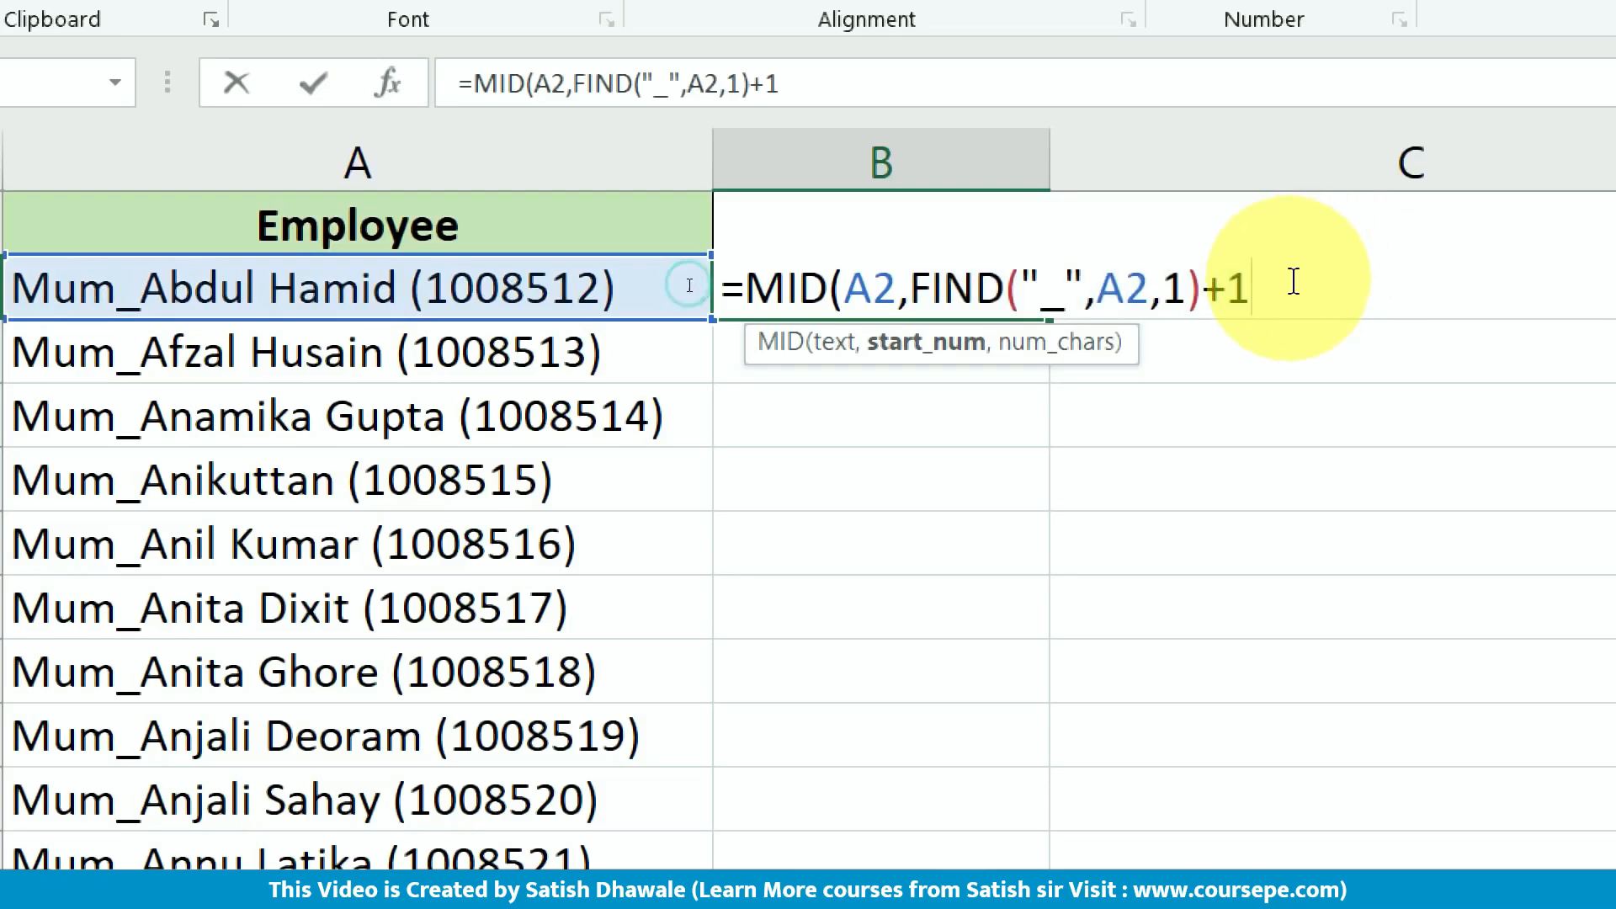
{"action": "left_click_drag", "start_coordinate": [1294, 282], "coordinate": [909, 281]}
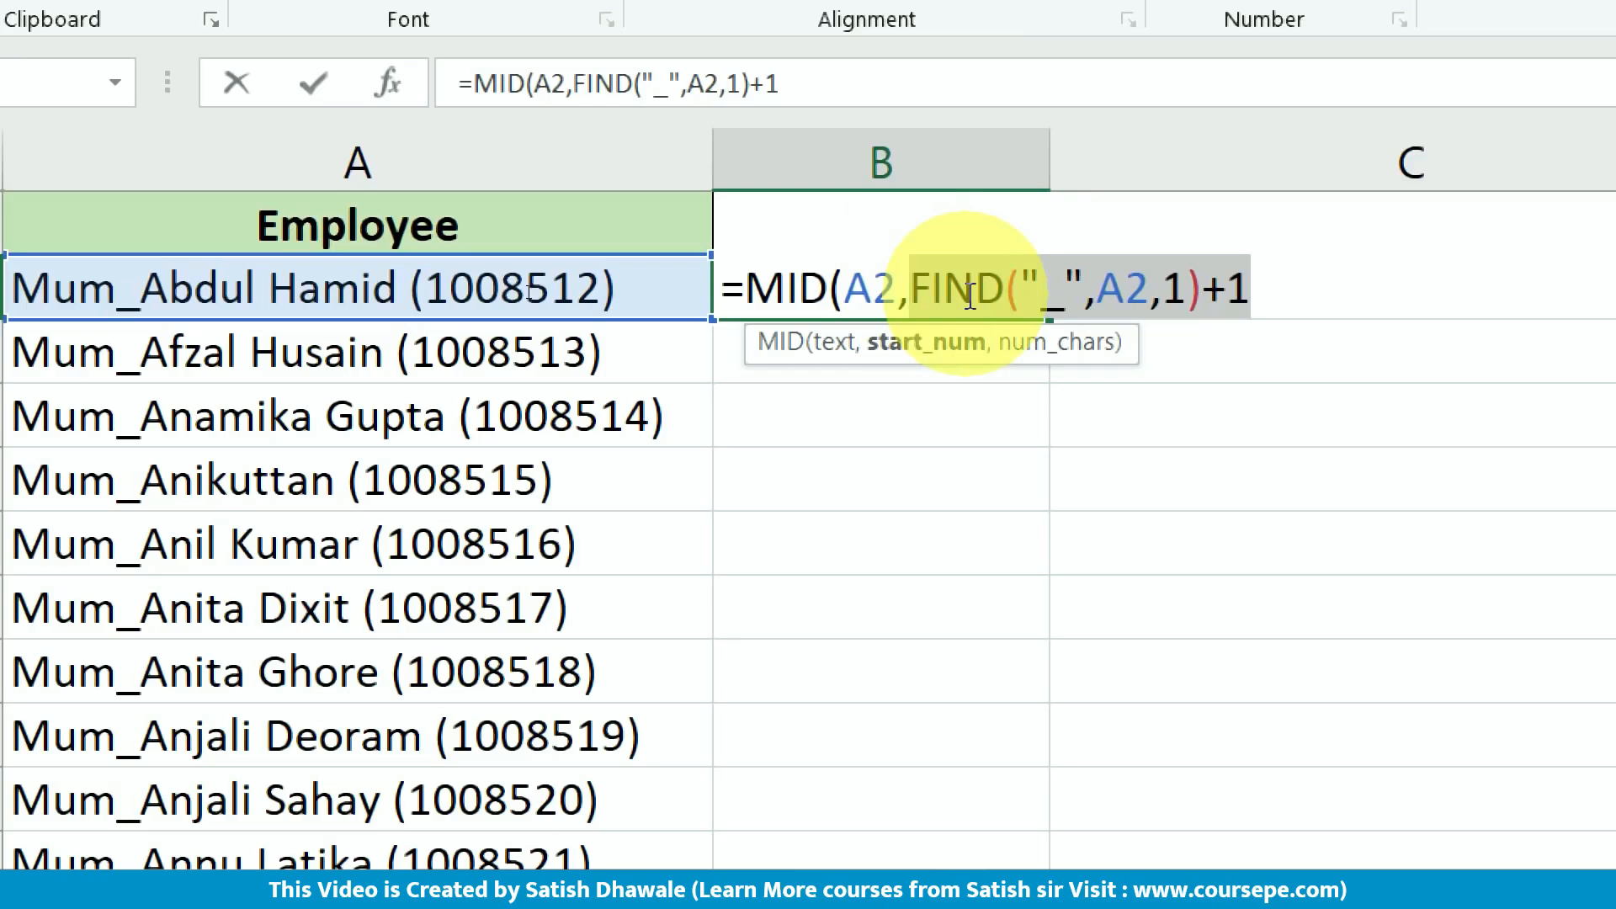
{"action": "type", "text": "5"}
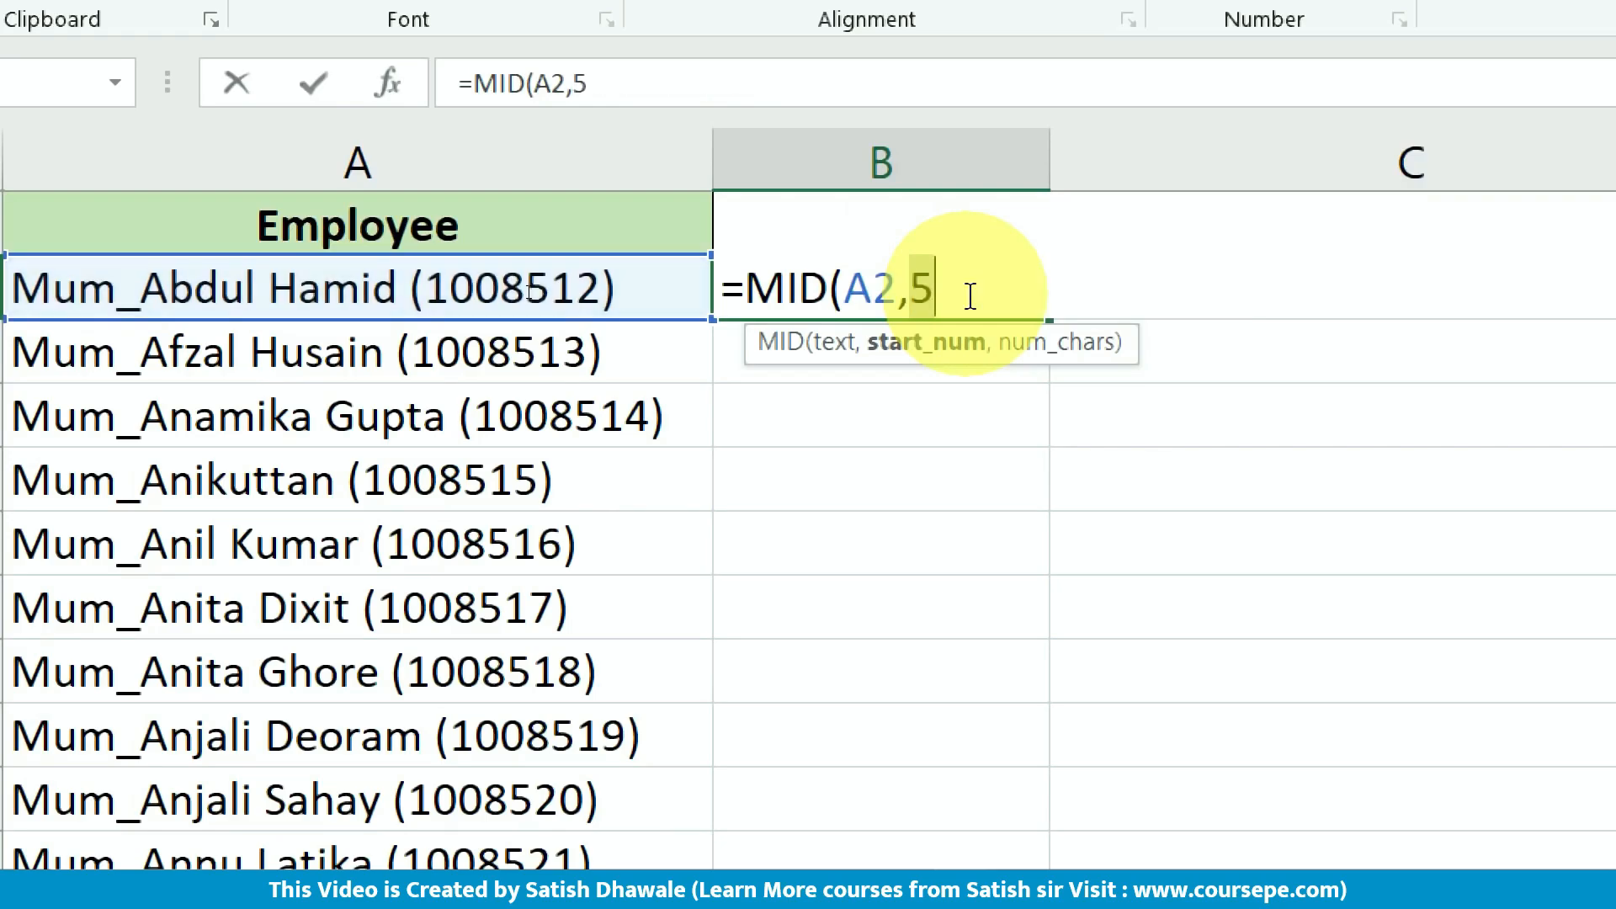
{"action": "key", "text": "ctrl+z"}
- Complete B2's MID formula with 13 as num_chars and enter it
{"action": "left_click", "coordinate": [1275, 296]}
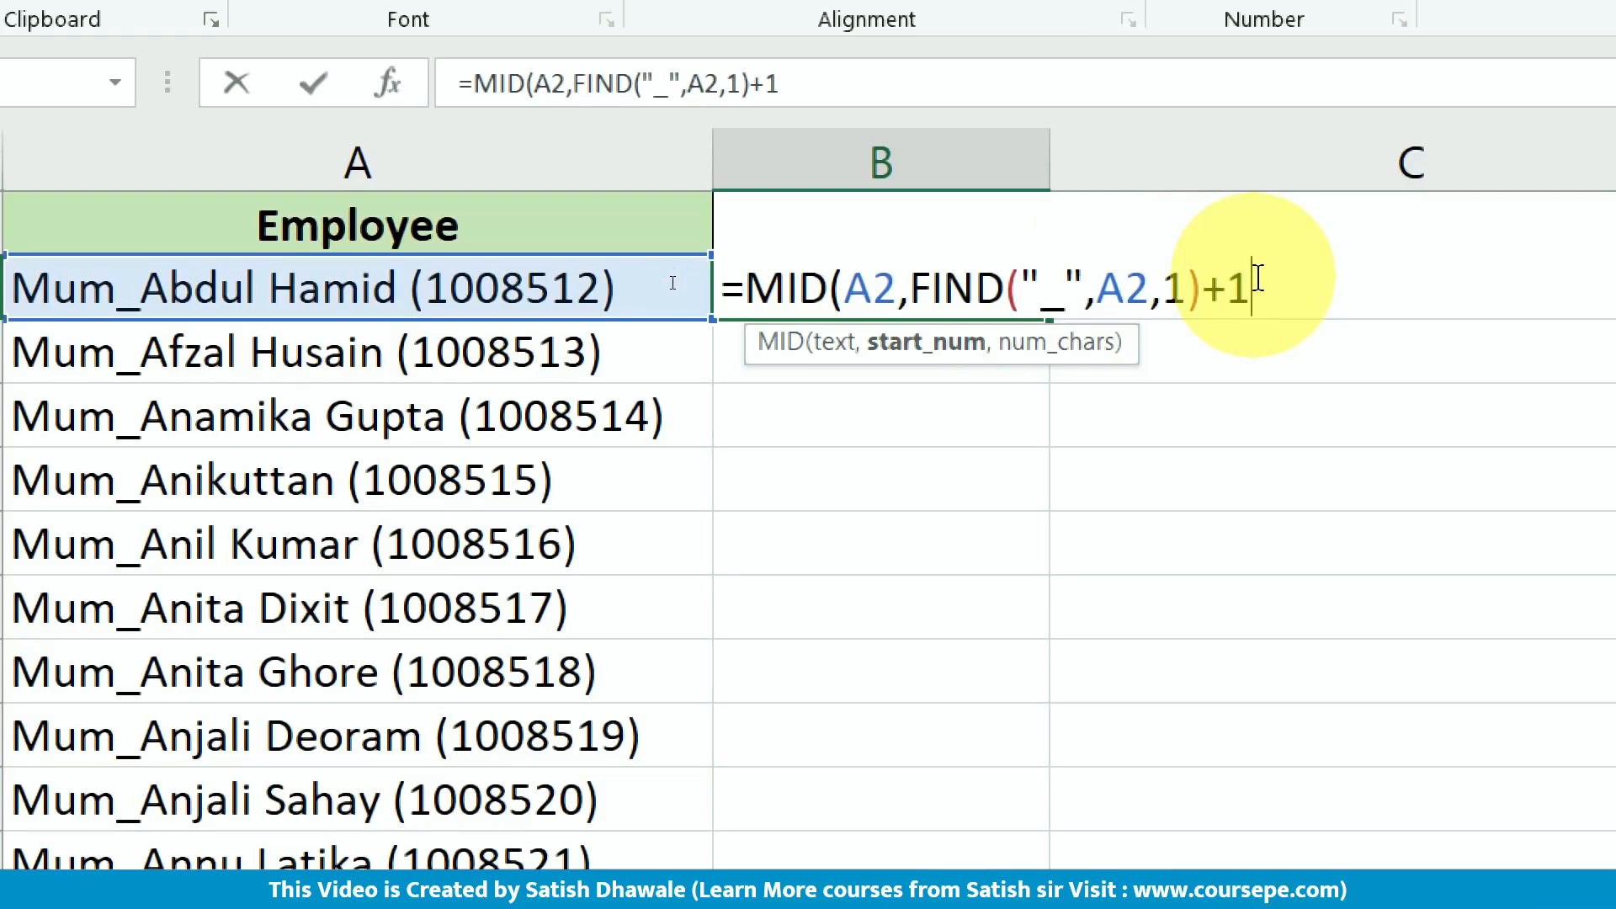
{"action": "type", "text": ",13"}
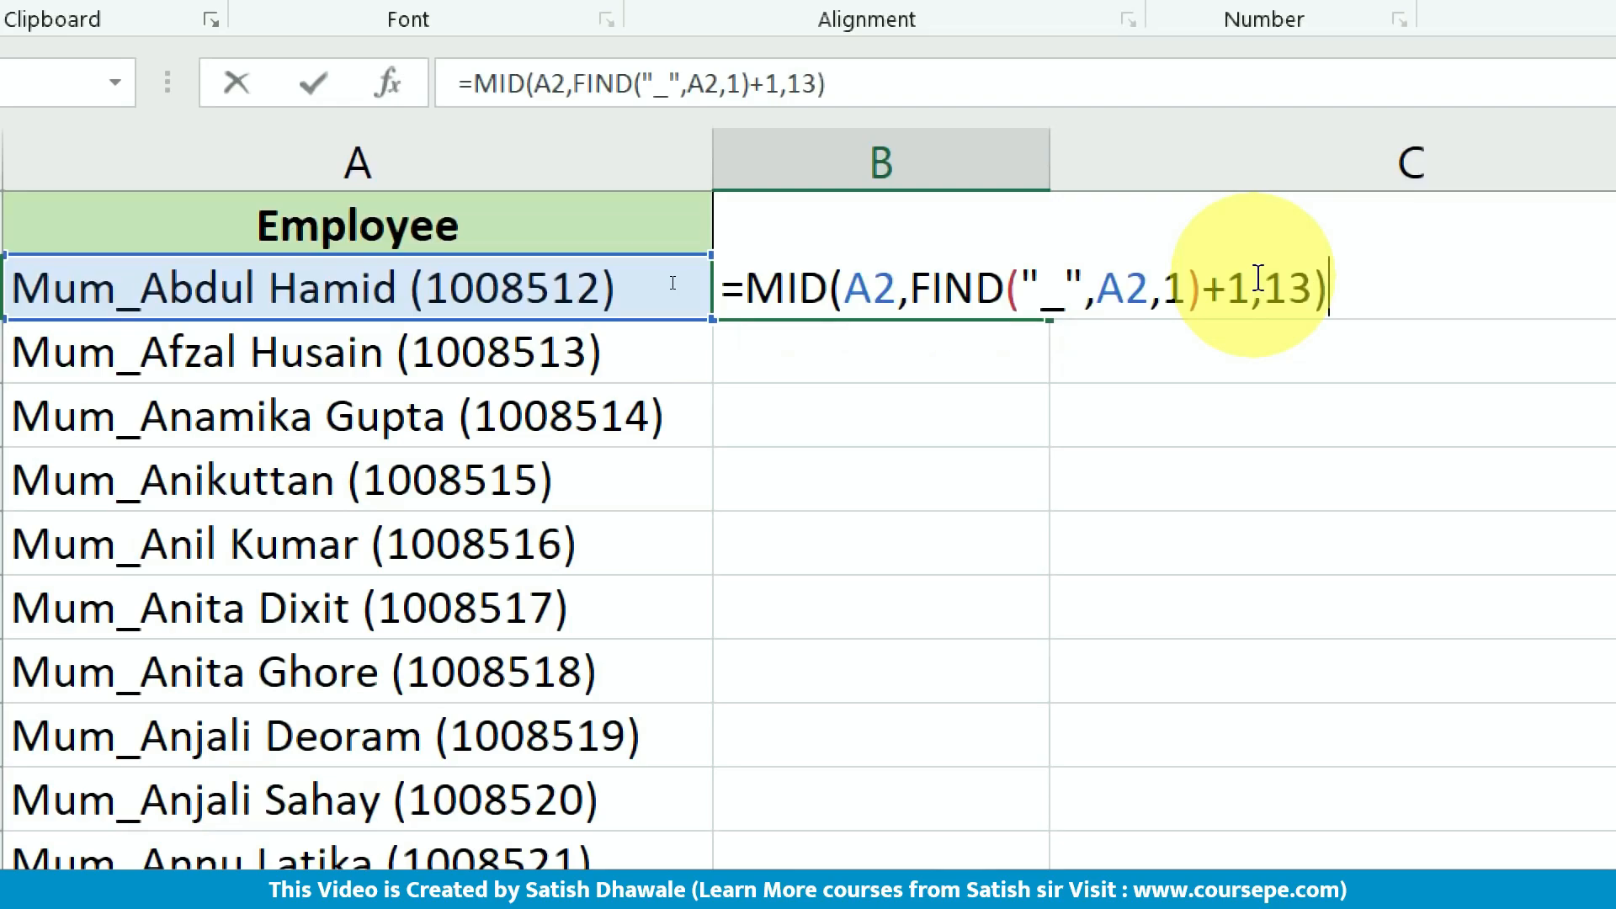
{"action": "key", "text": "BackSpace"}
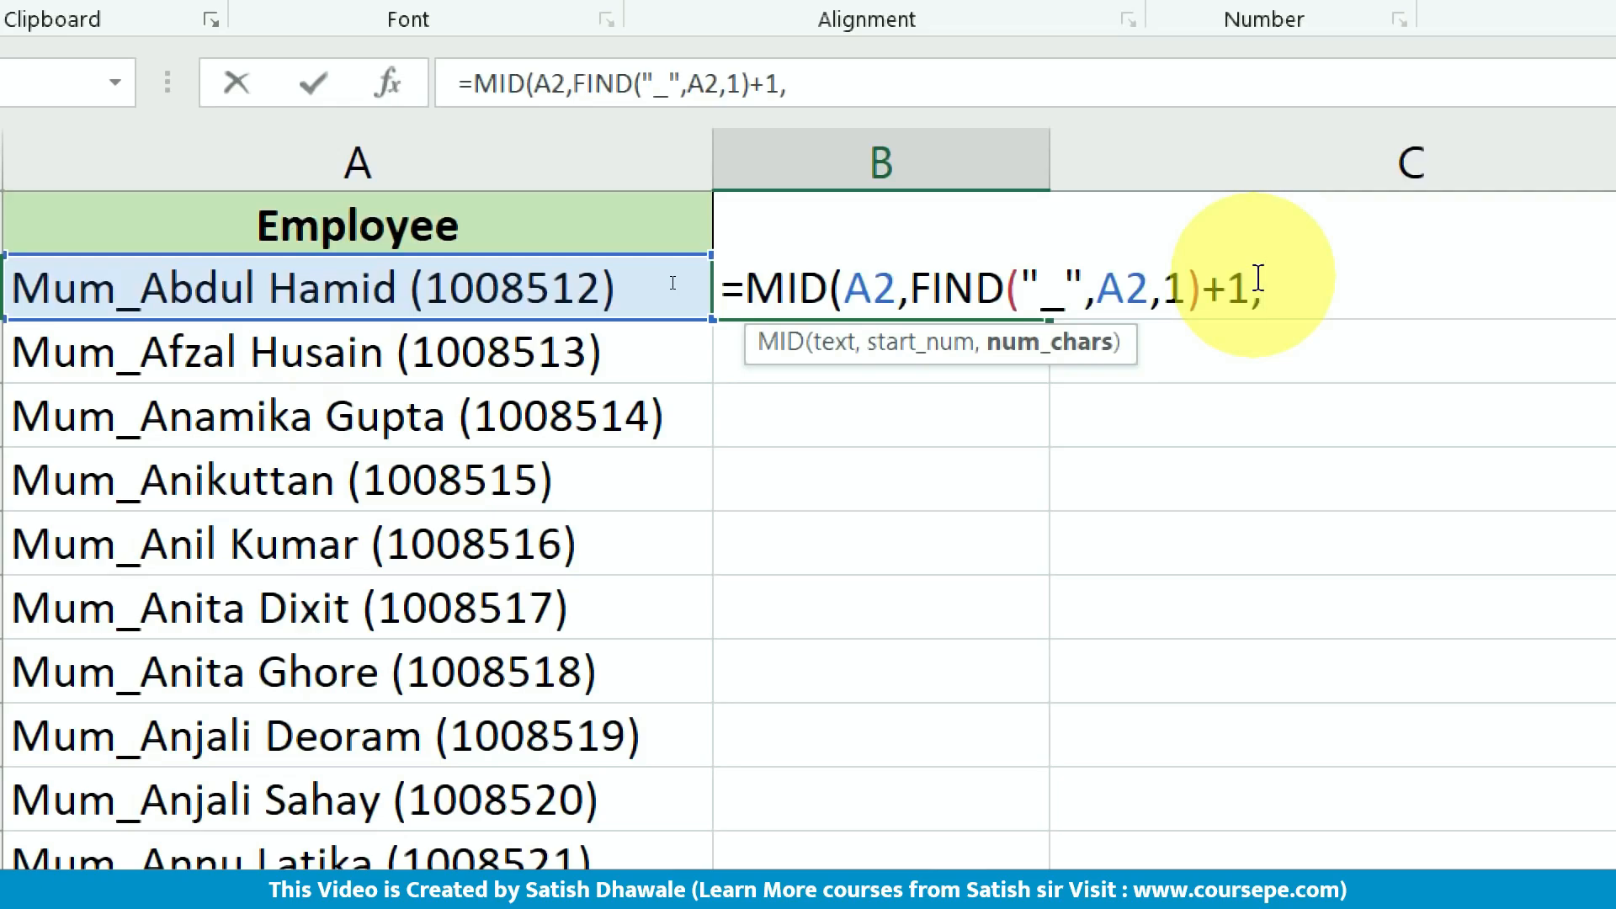
{"action": "type", "text": "13)"}
{"action": "key", "text": "Return"}
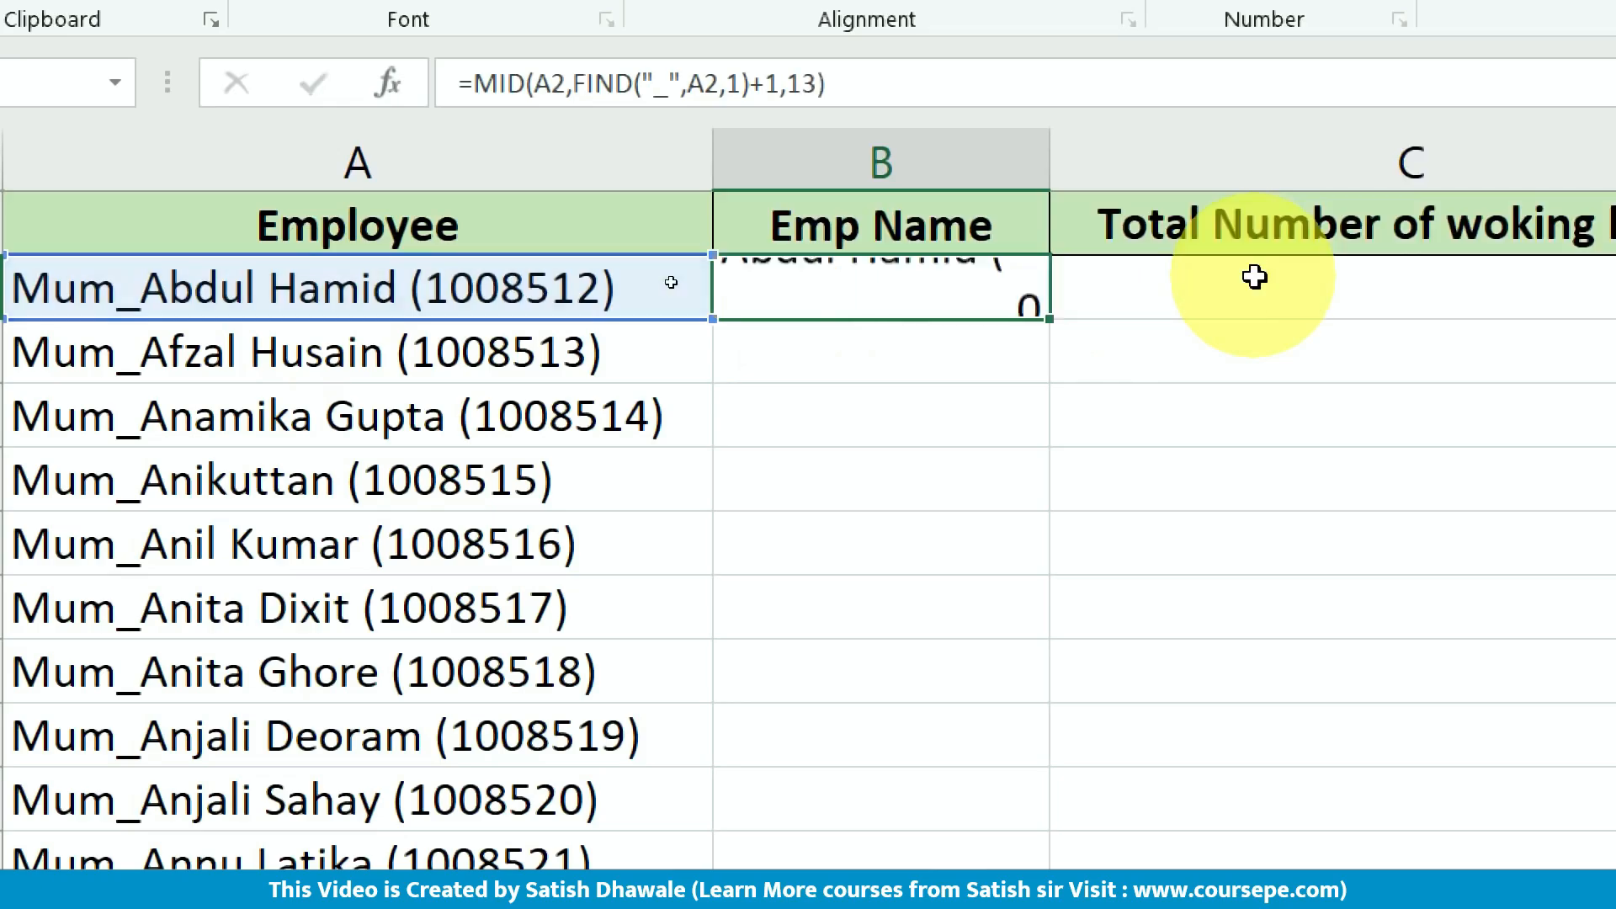
{"action": "key", "text": "Up"}
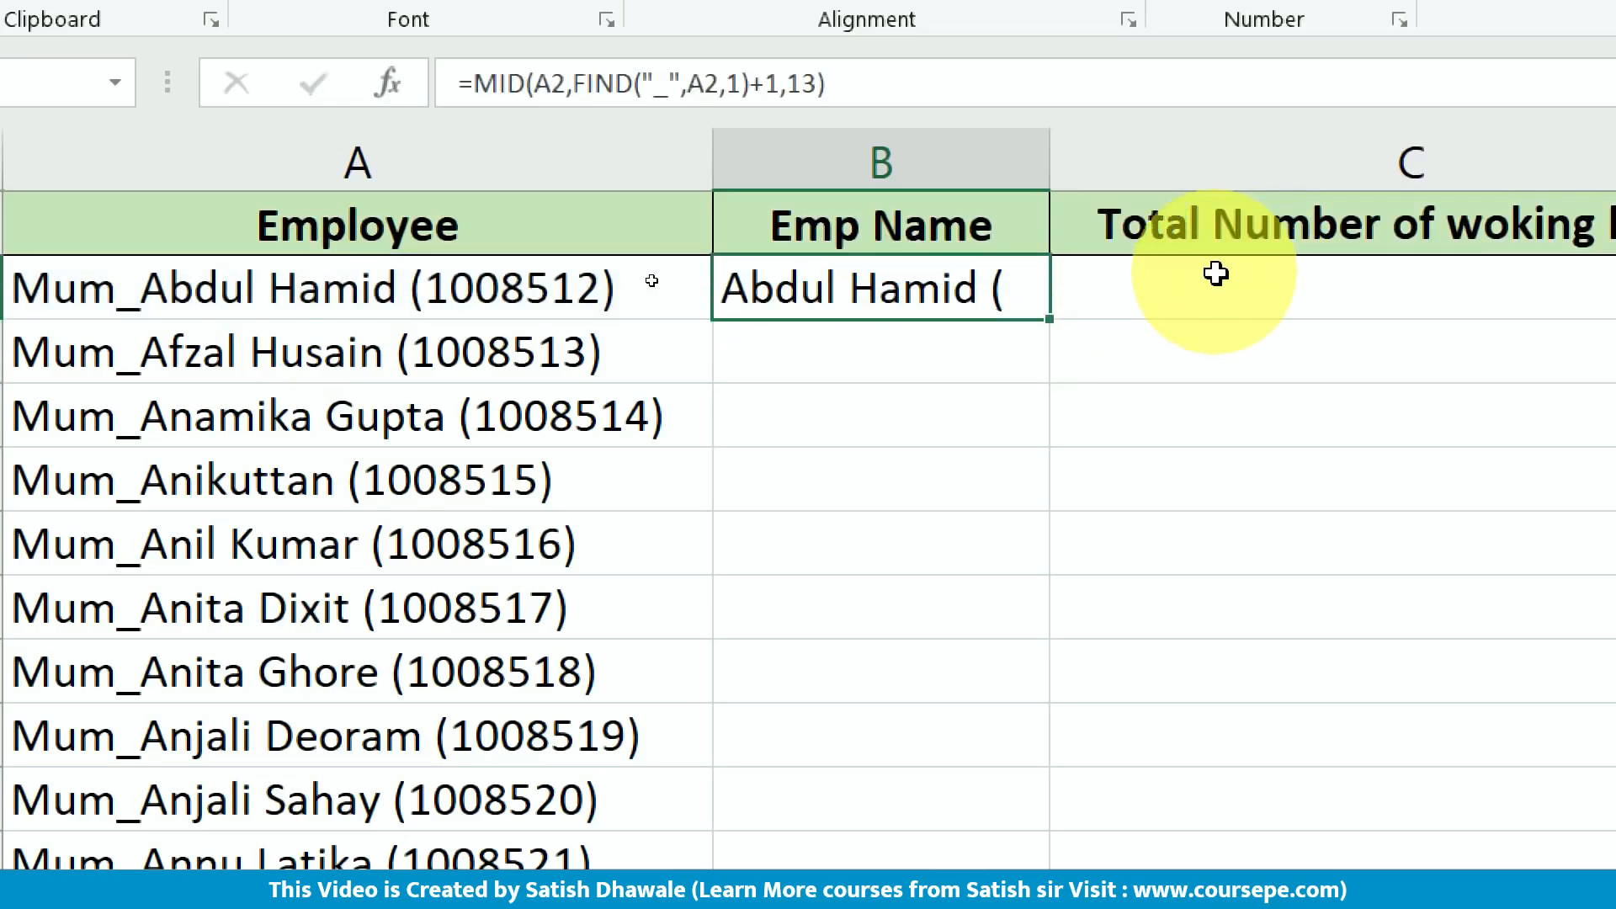
- Change the num_chars argument of B2's MID formula to 11
{"action": "double_click", "coordinate": [994, 292]}
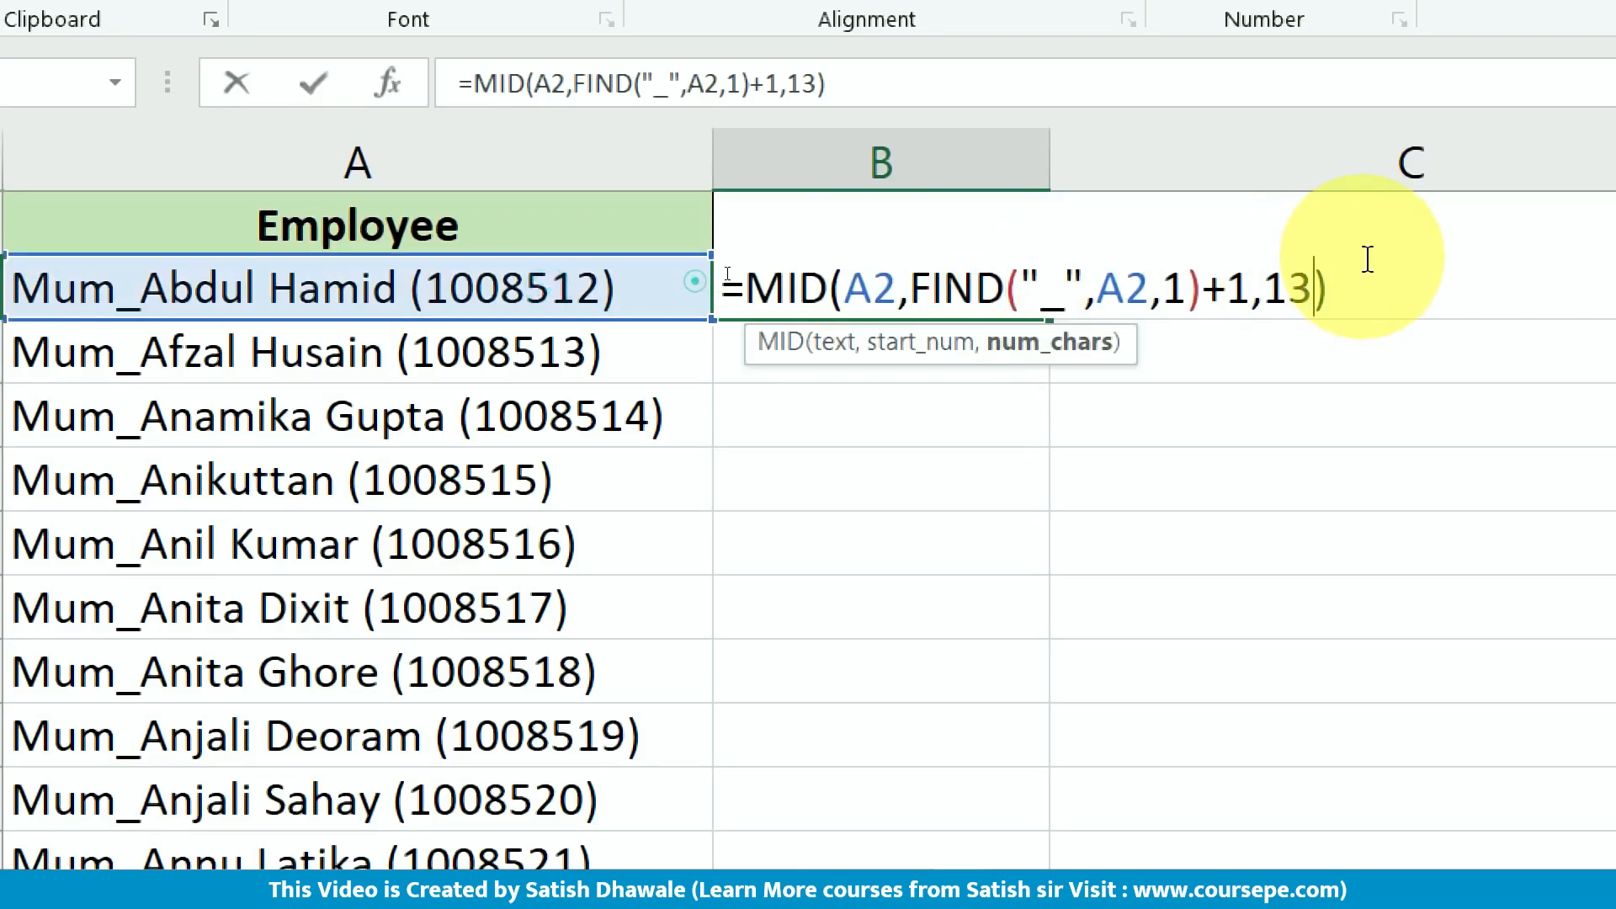
{"action": "key", "text": "BackSpace"}
{"action": "type", "text": "1"}
{"action": "key", "text": "Return"}
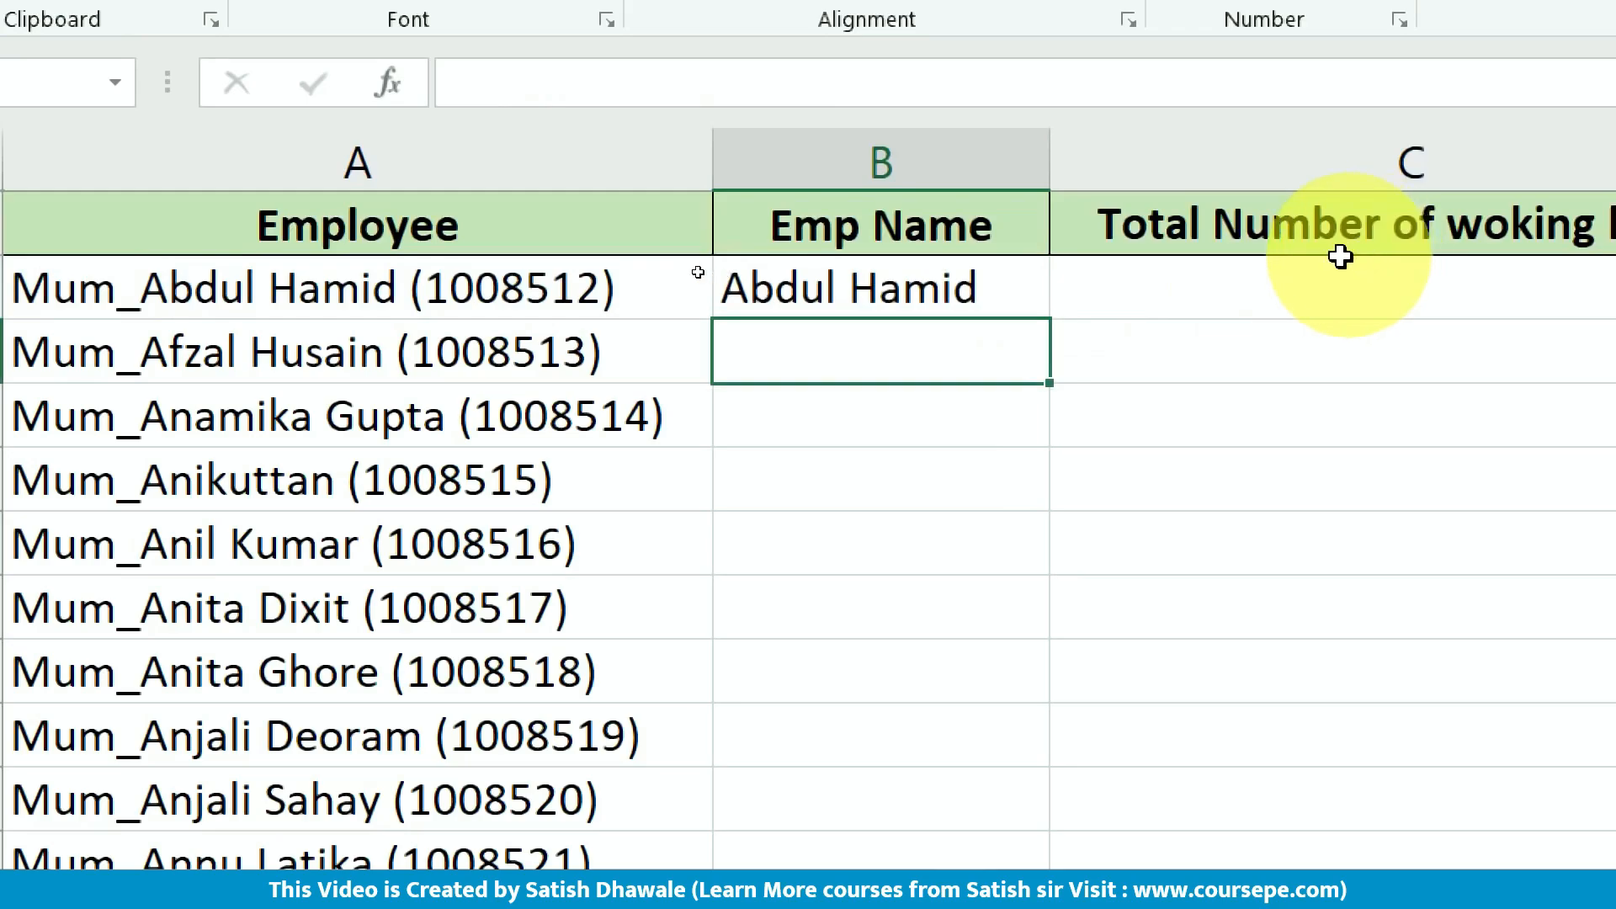
- Fill the MID formula from B2 down to B7 and check the copied formula in B4
{"action": "left_click", "coordinate": [1024, 305]}
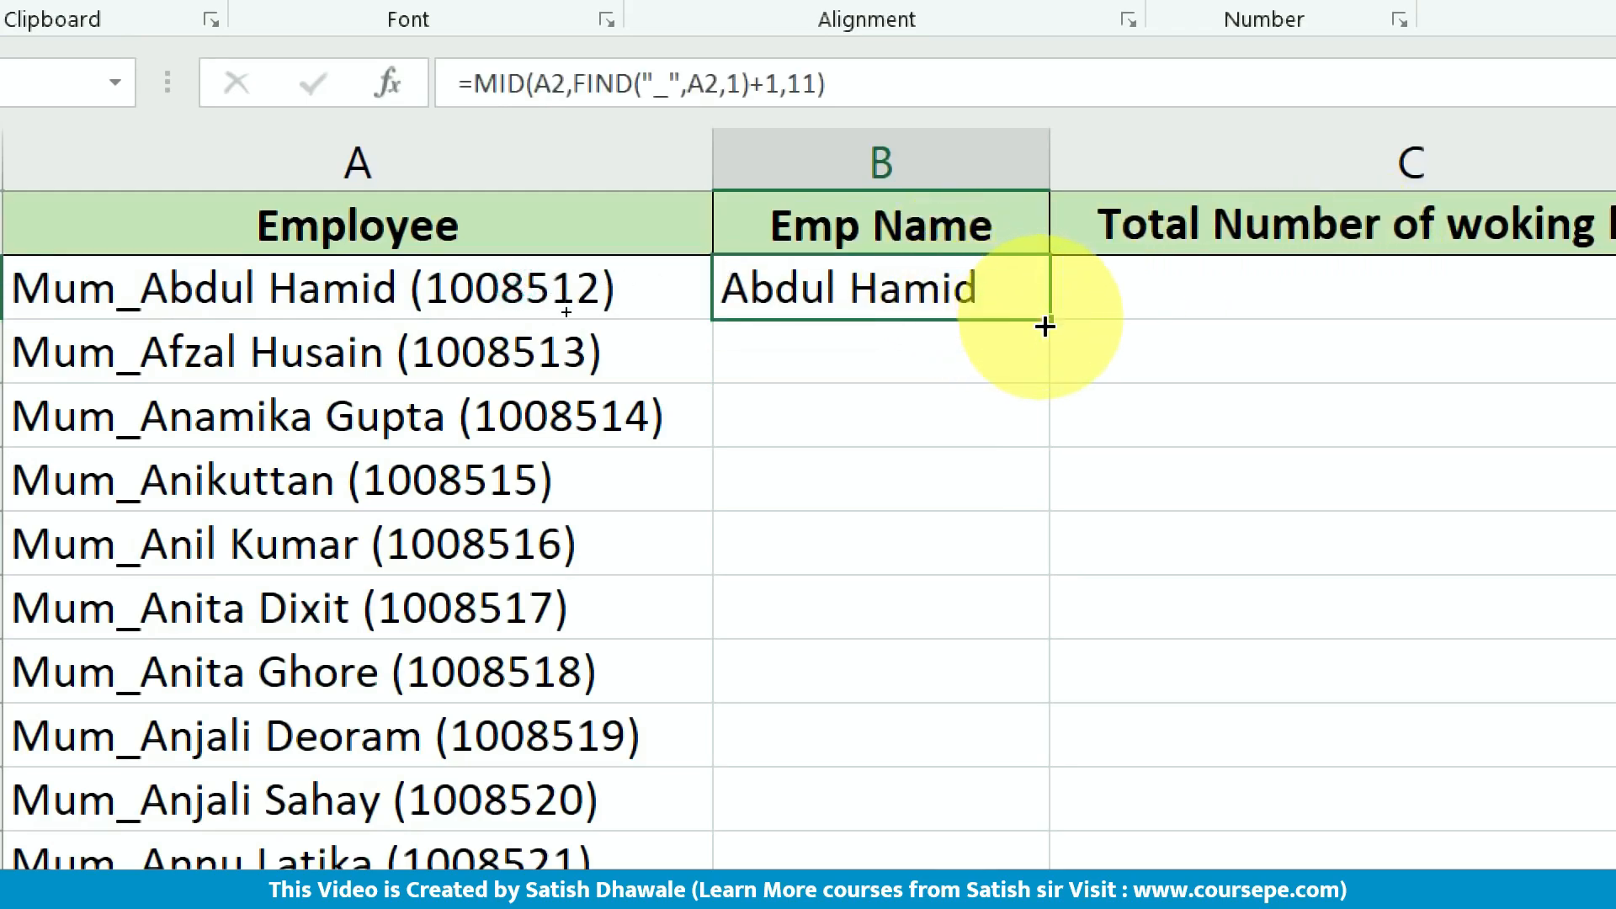
{"action": "left_click_drag", "start_coordinate": [1046, 326], "coordinate": [1042, 621]}
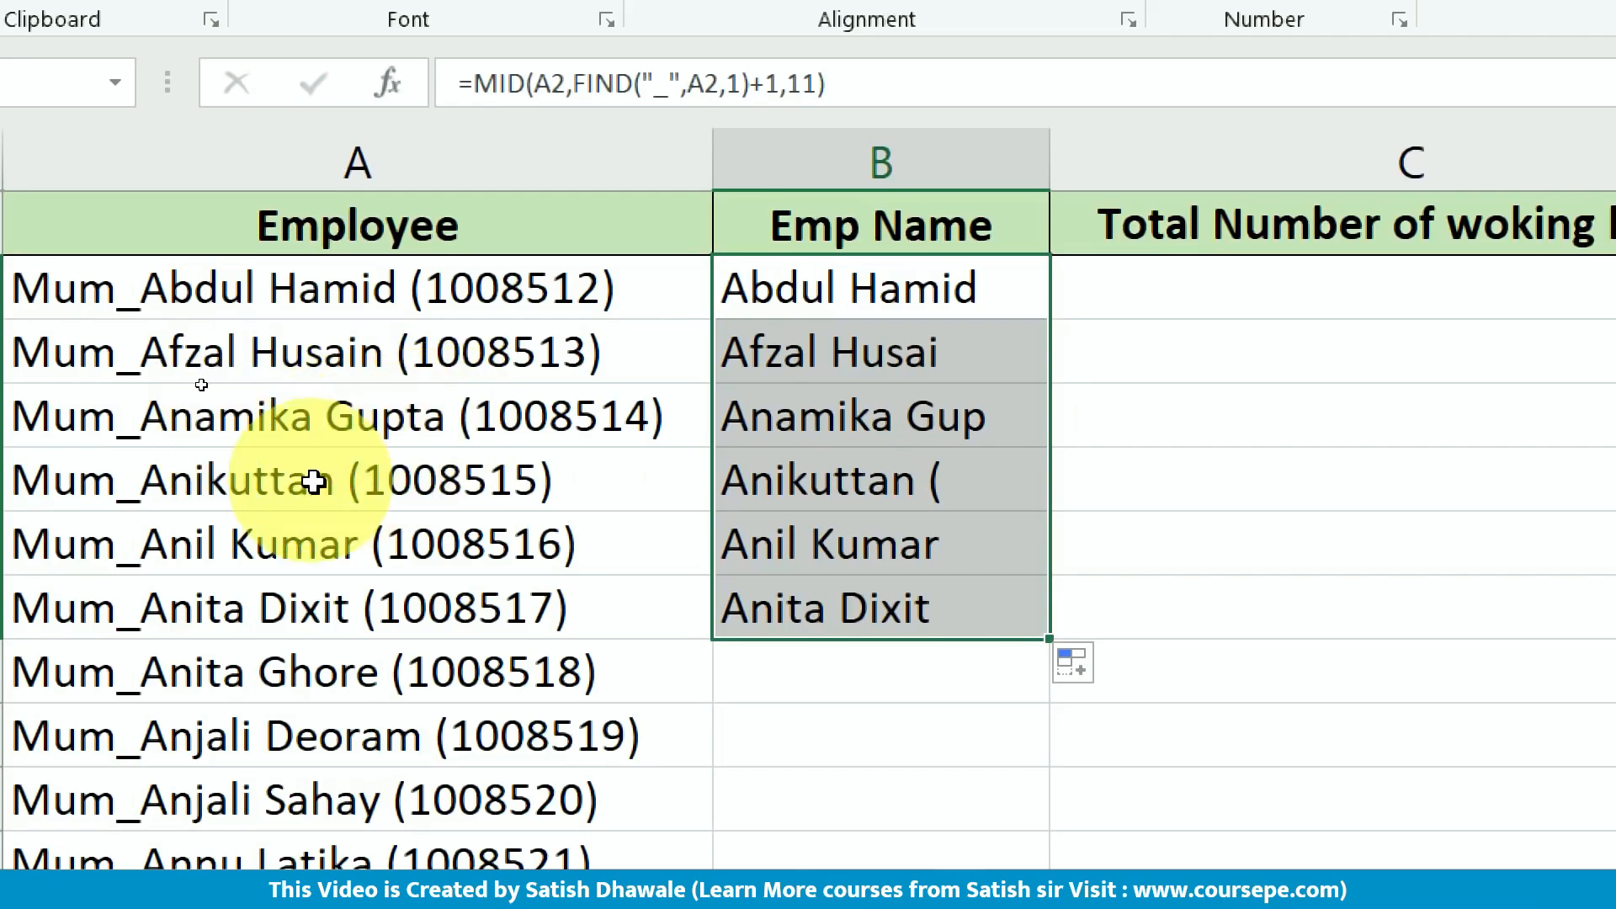
{"action": "left_click", "coordinate": [1027, 409]}
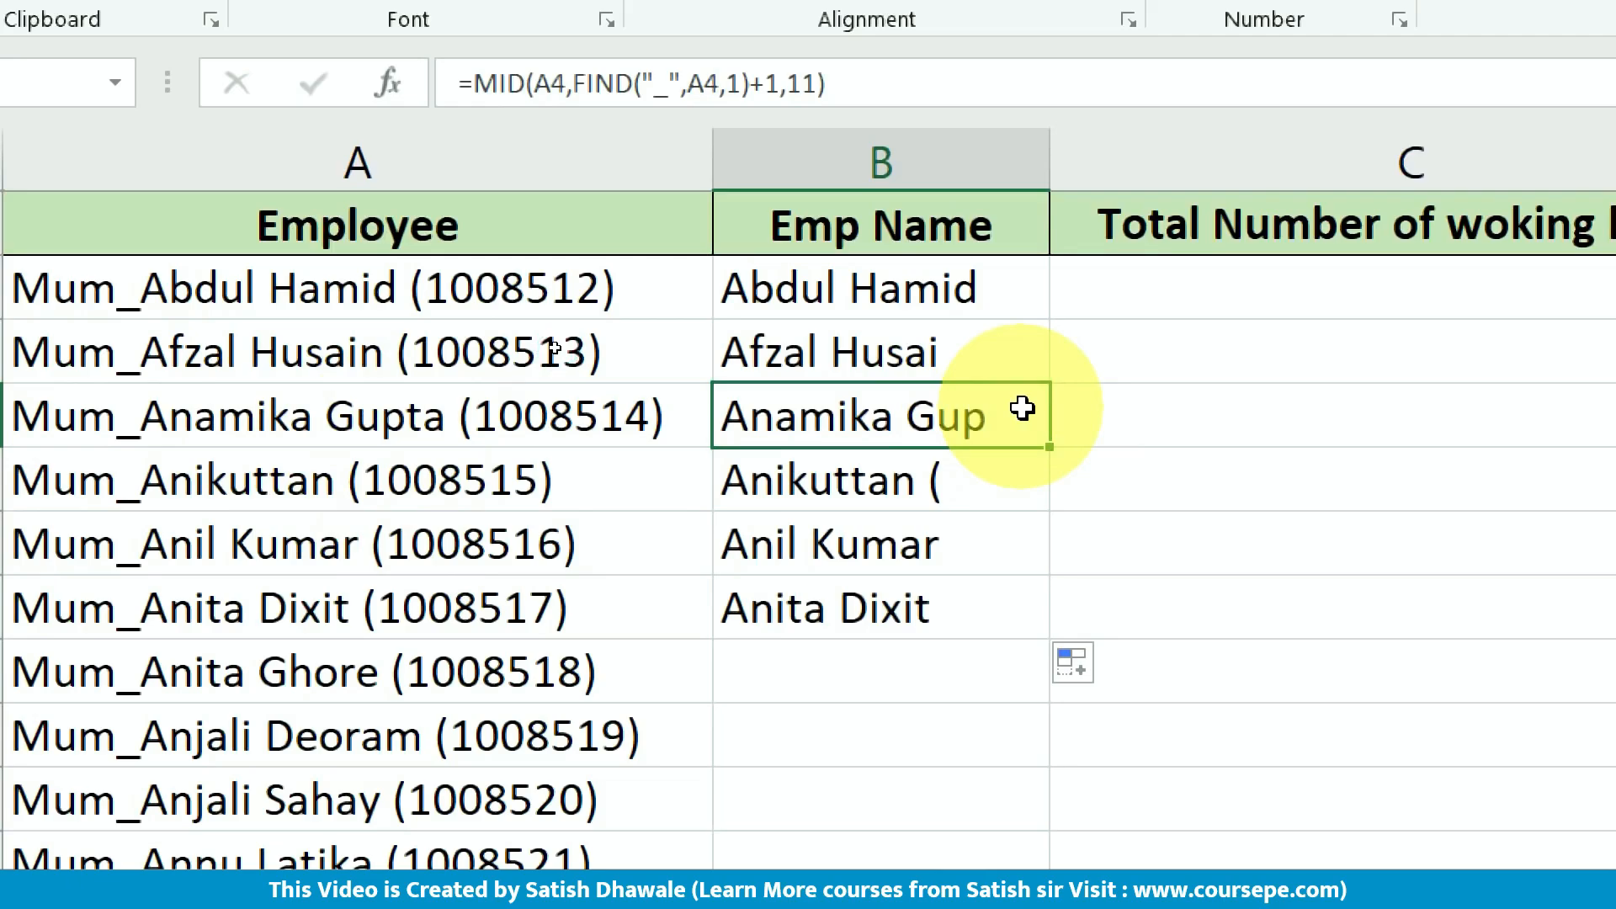
- Review the MID formula in B2, examining its FIND part, the +1 and the fixed num_chars, and leave it unedited
{"action": "left_click", "coordinate": [976, 291]}
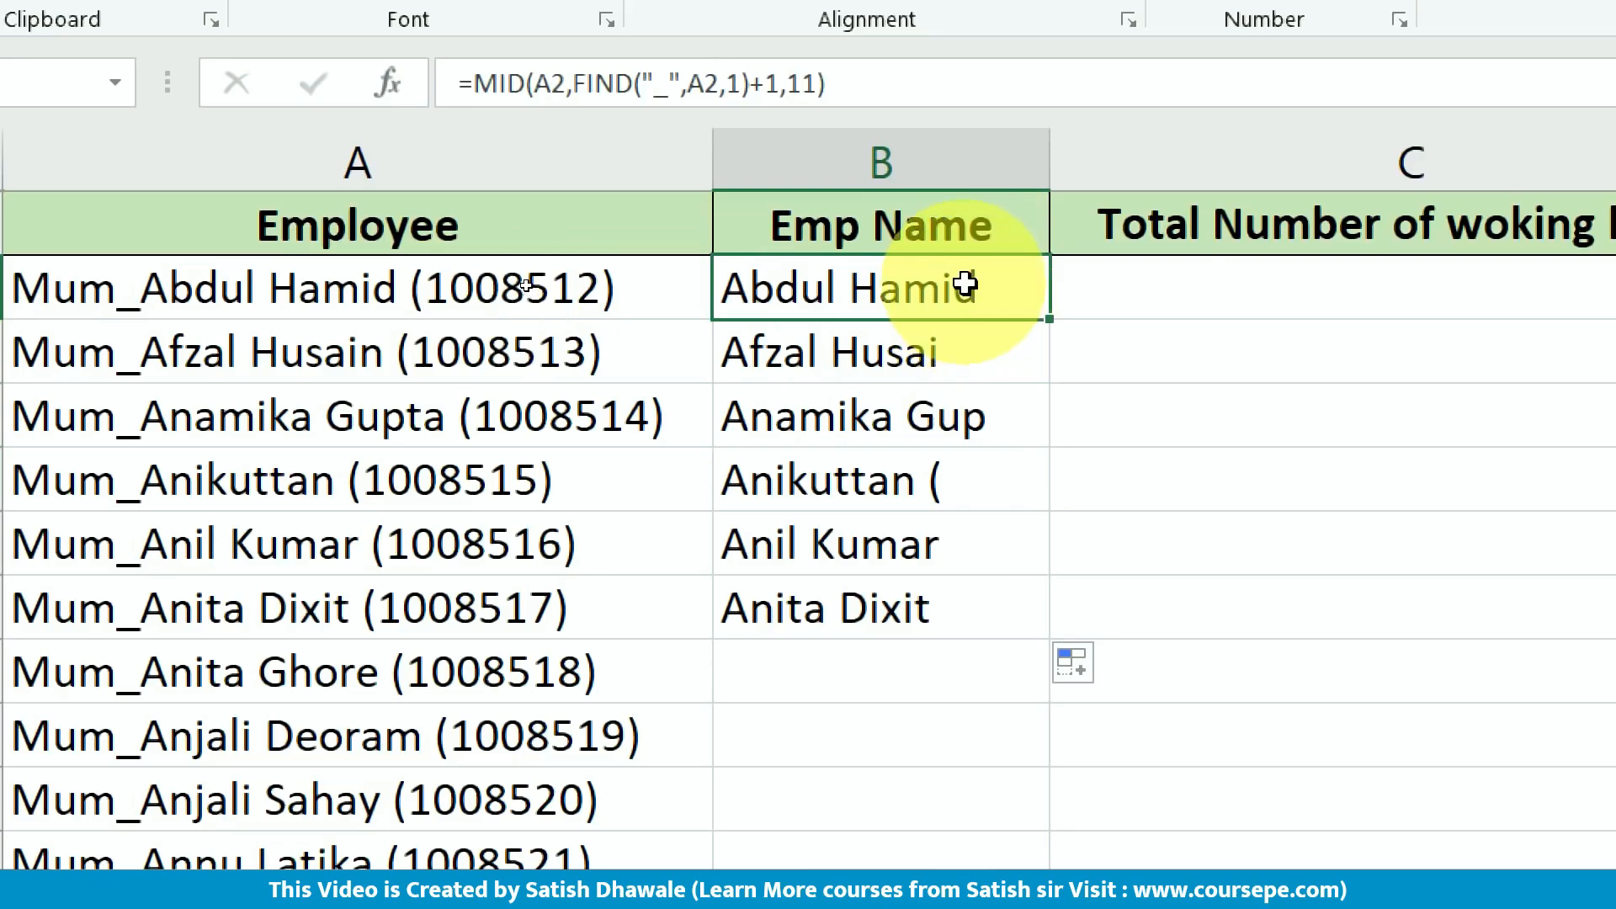
{"action": "double_click", "coordinate": [975, 288]}
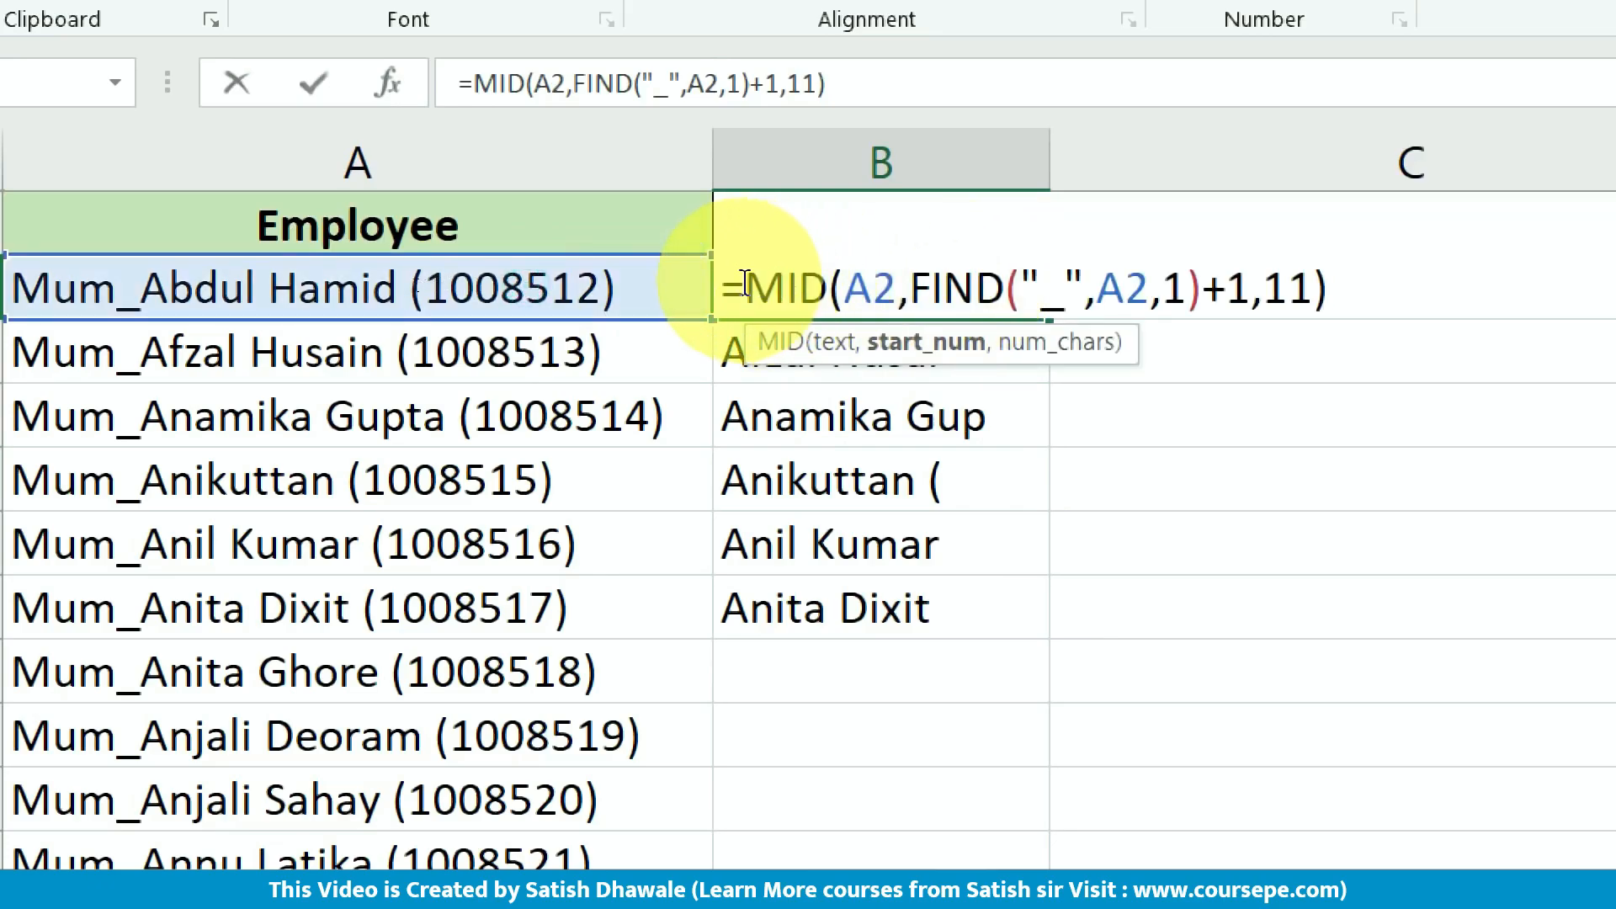
{"action": "left_click_drag", "start_coordinate": [747, 288], "coordinate": [910, 302]}
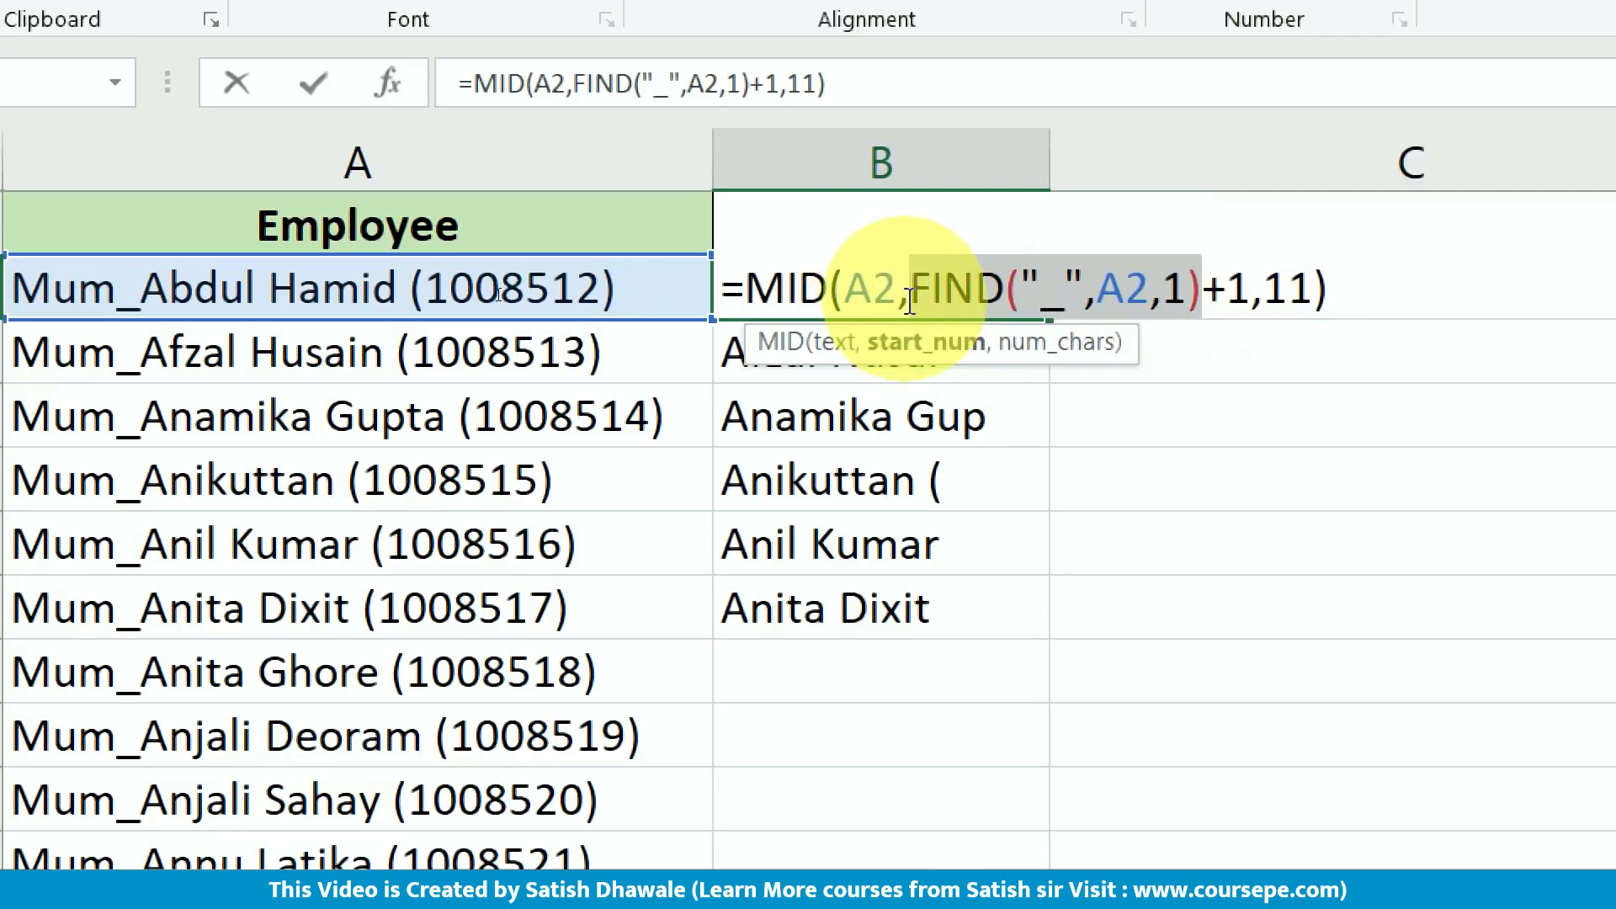
{"action": "left_click", "coordinate": [1174, 288]}
{"action": "left_click", "coordinate": [1216, 288]}
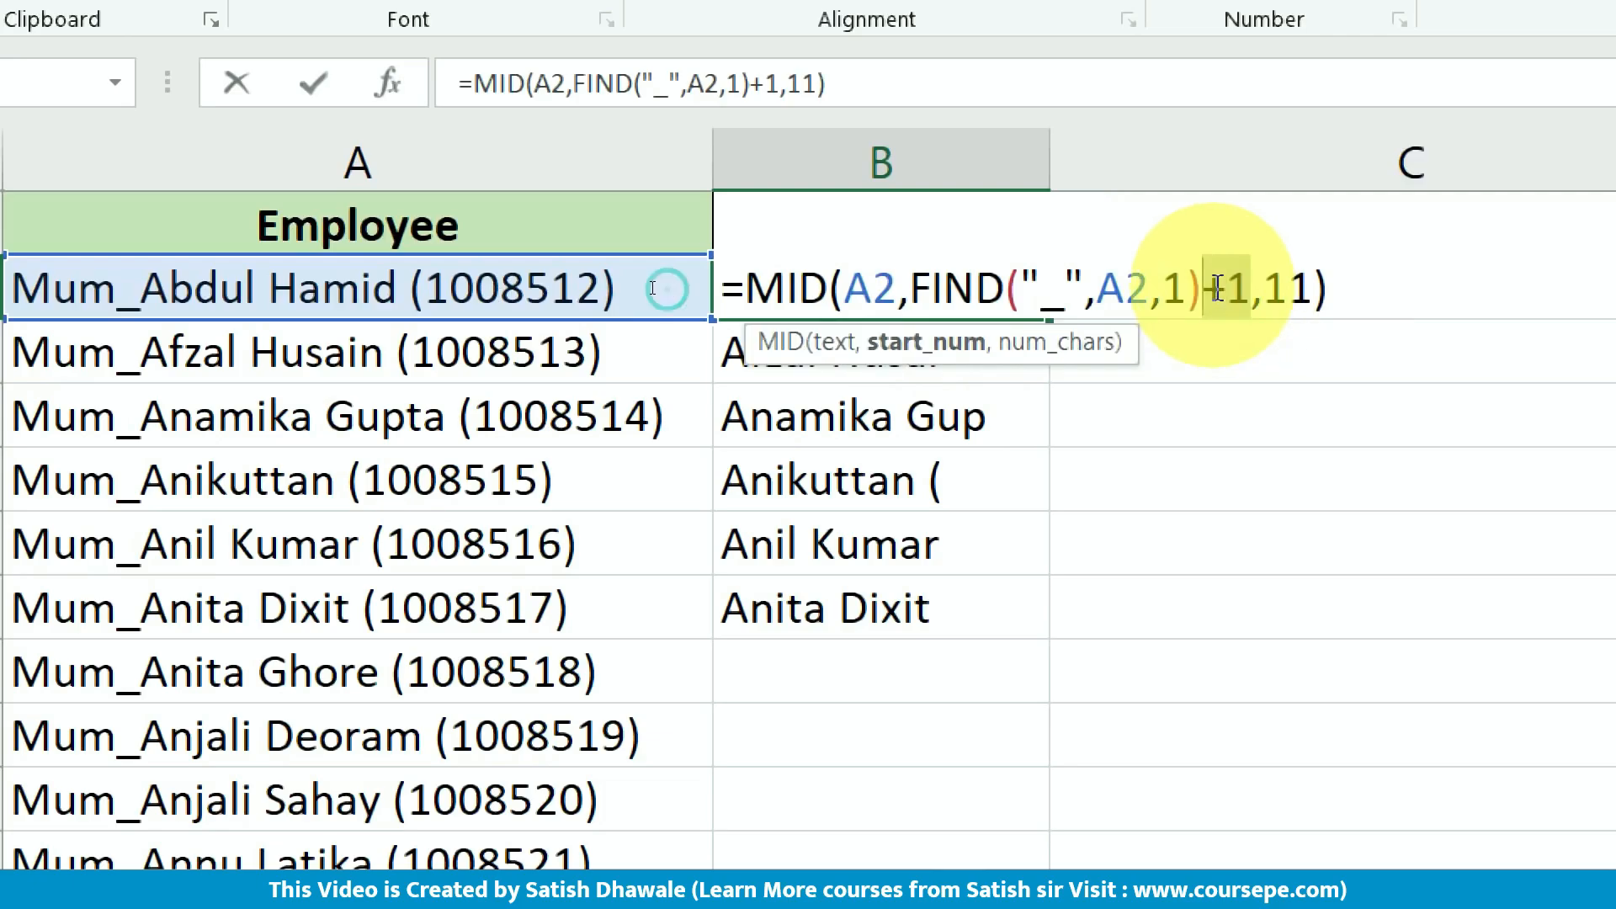
{"action": "key", "text": "Escape"}
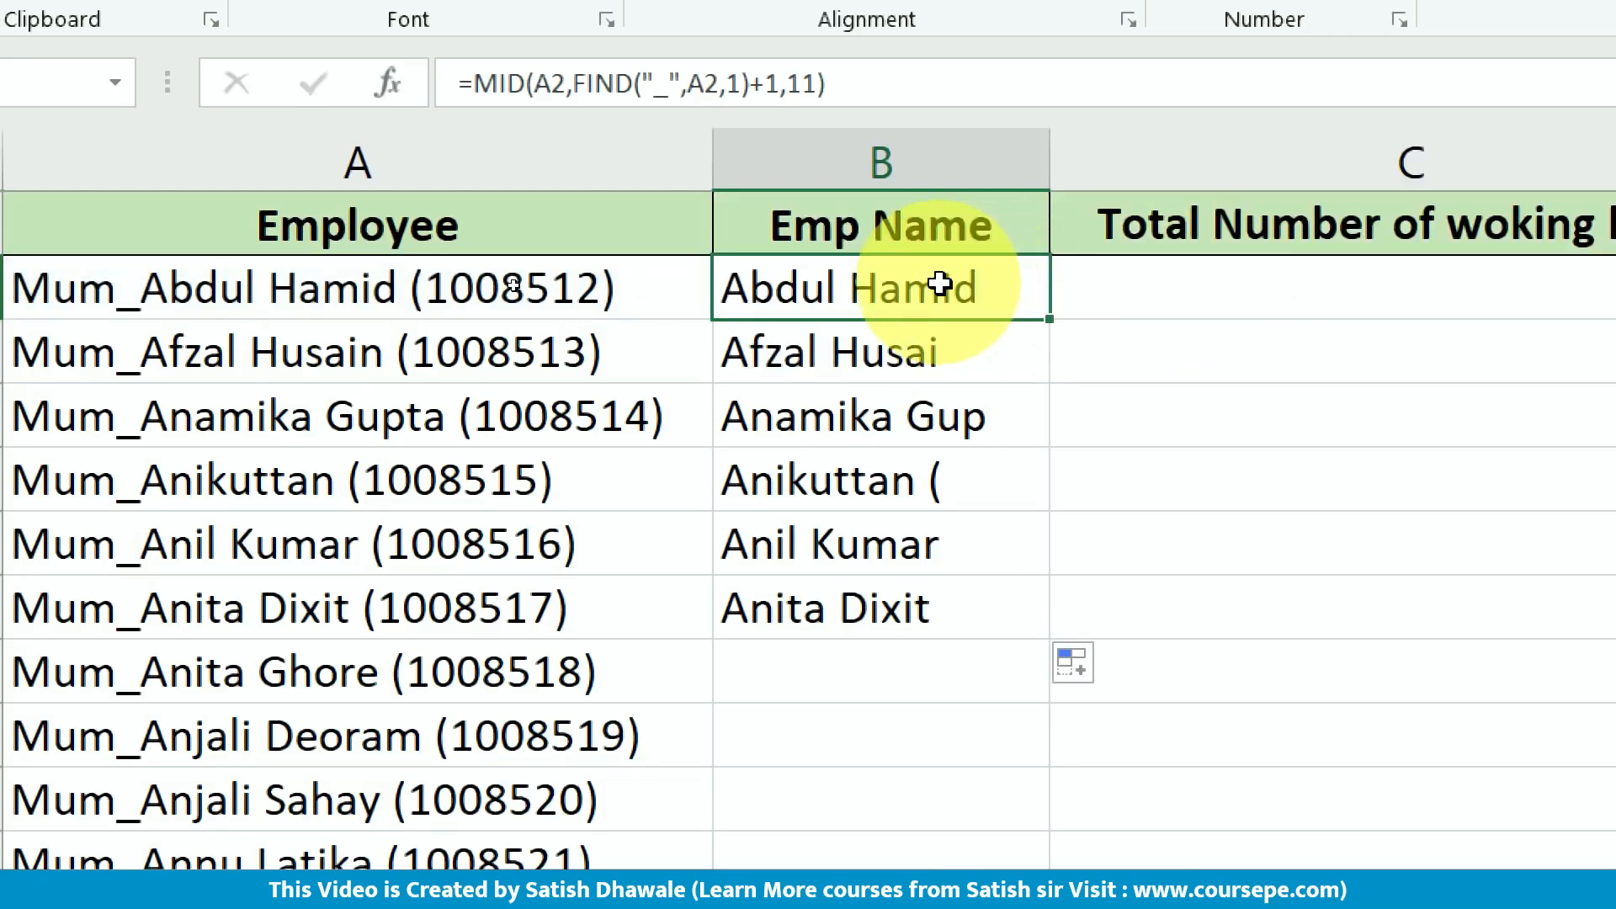
{"action": "double_click", "coordinate": [940, 285]}
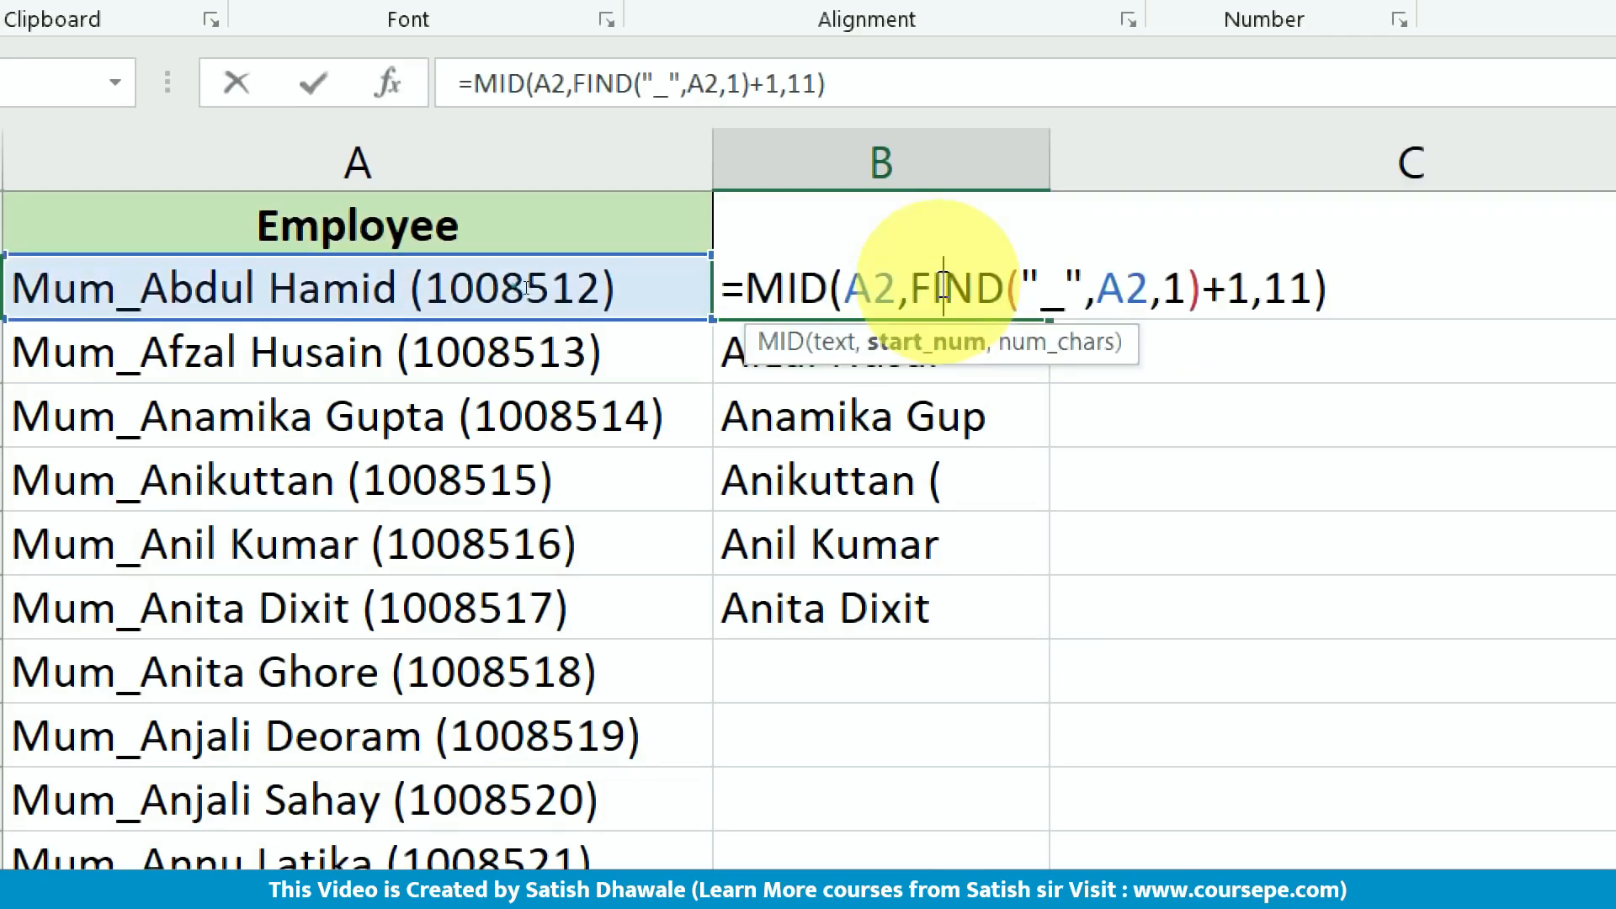
{"action": "double_click", "coordinate": [1314, 288]}
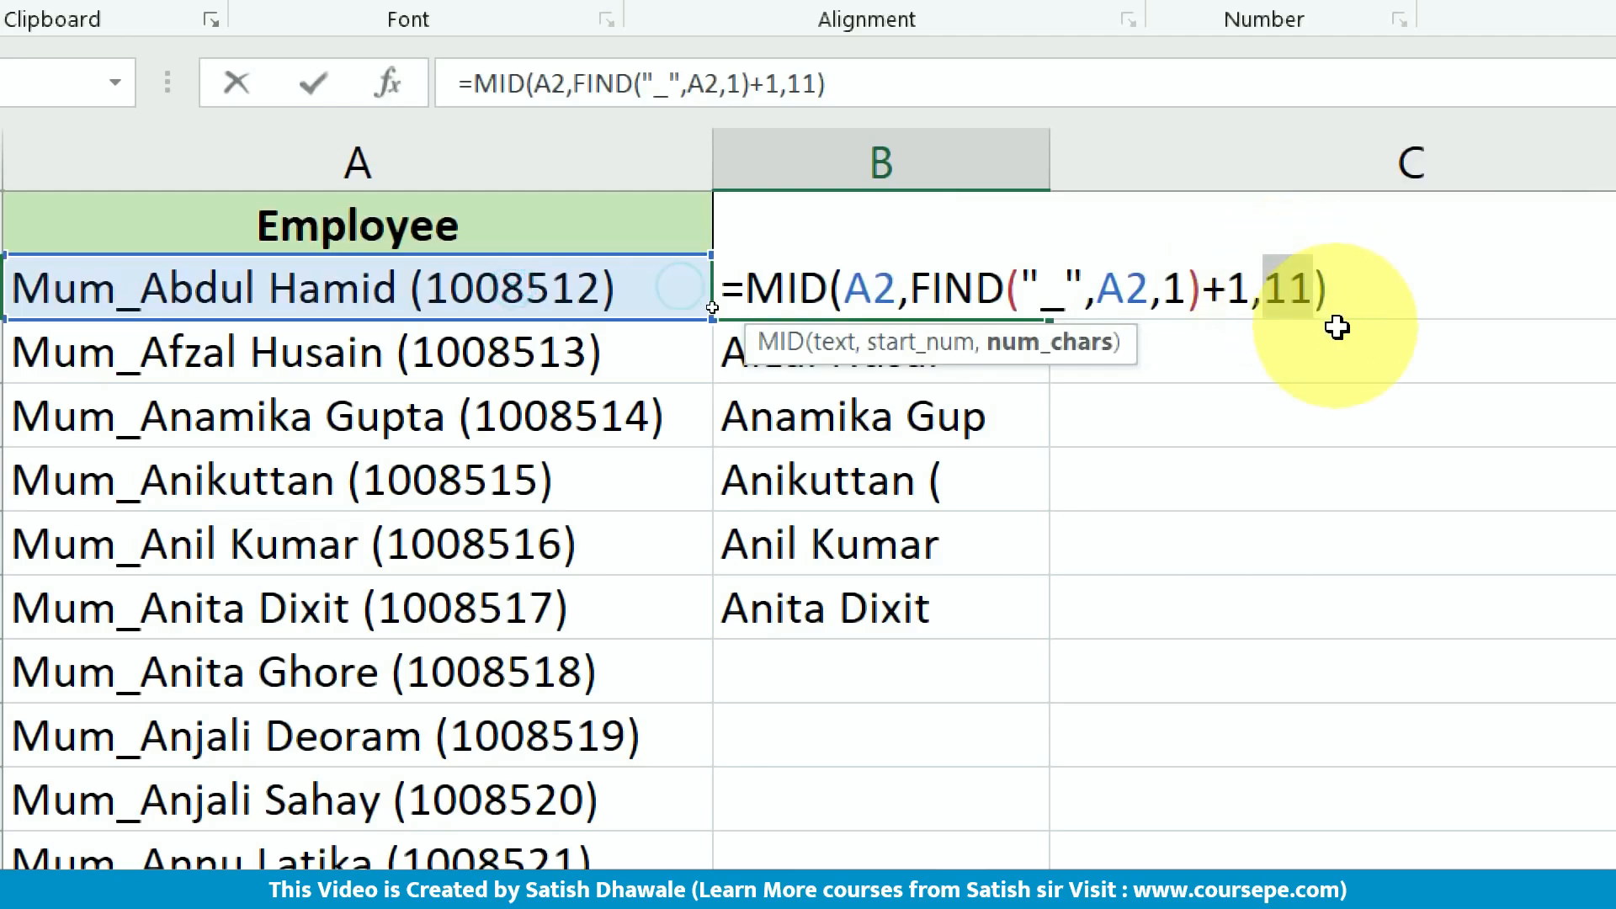
{"action": "key", "text": "Escape"}
- Clear the copied MID formulas from cells B3 to B7
{"action": "left_click_drag", "start_coordinate": [938, 351], "coordinate": [920, 588]}
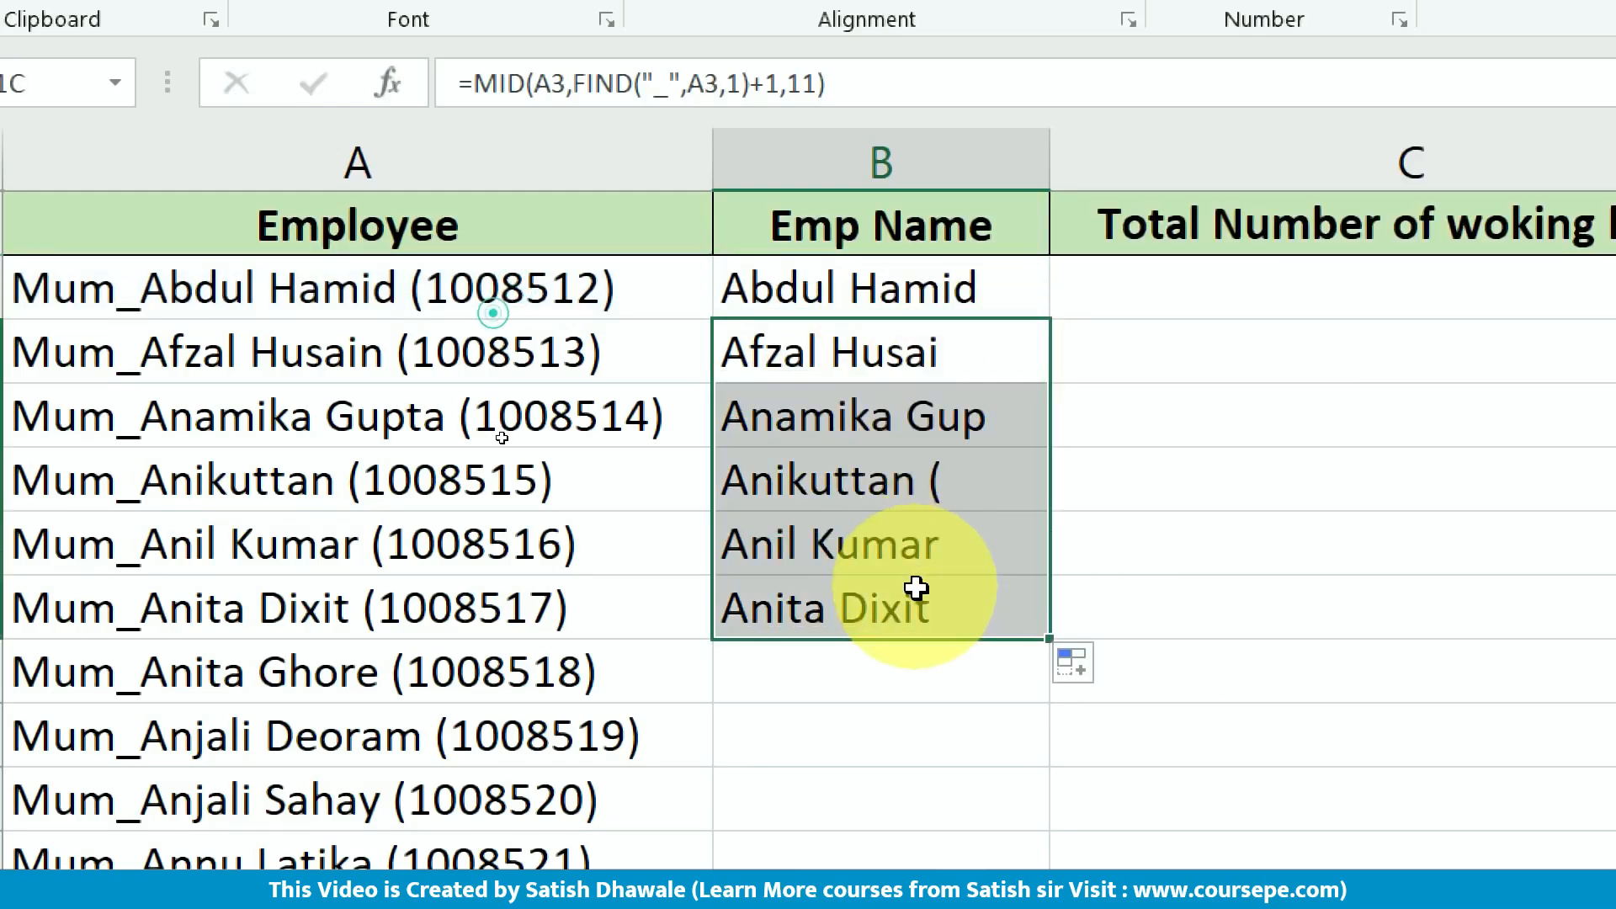
{"action": "key", "text": "Delete"}
- Enter =FIND("(",A2,1) in B3 to locate the opening bracket in A2
{"action": "left_click", "coordinate": [868, 352]}
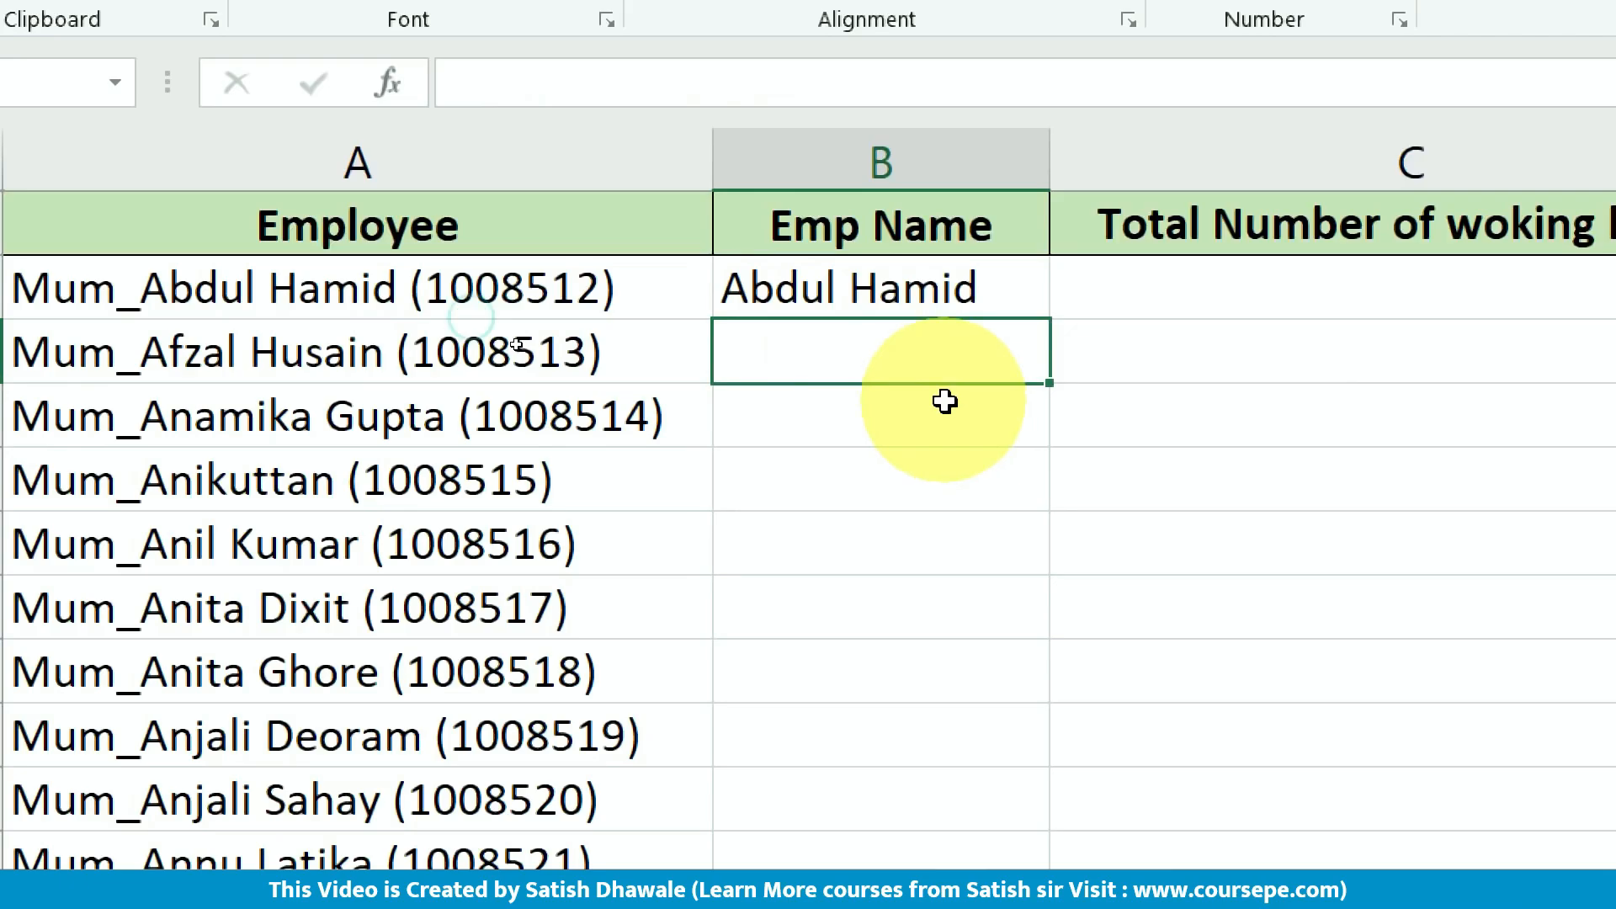
{"action": "type", "text": "=FIND"}
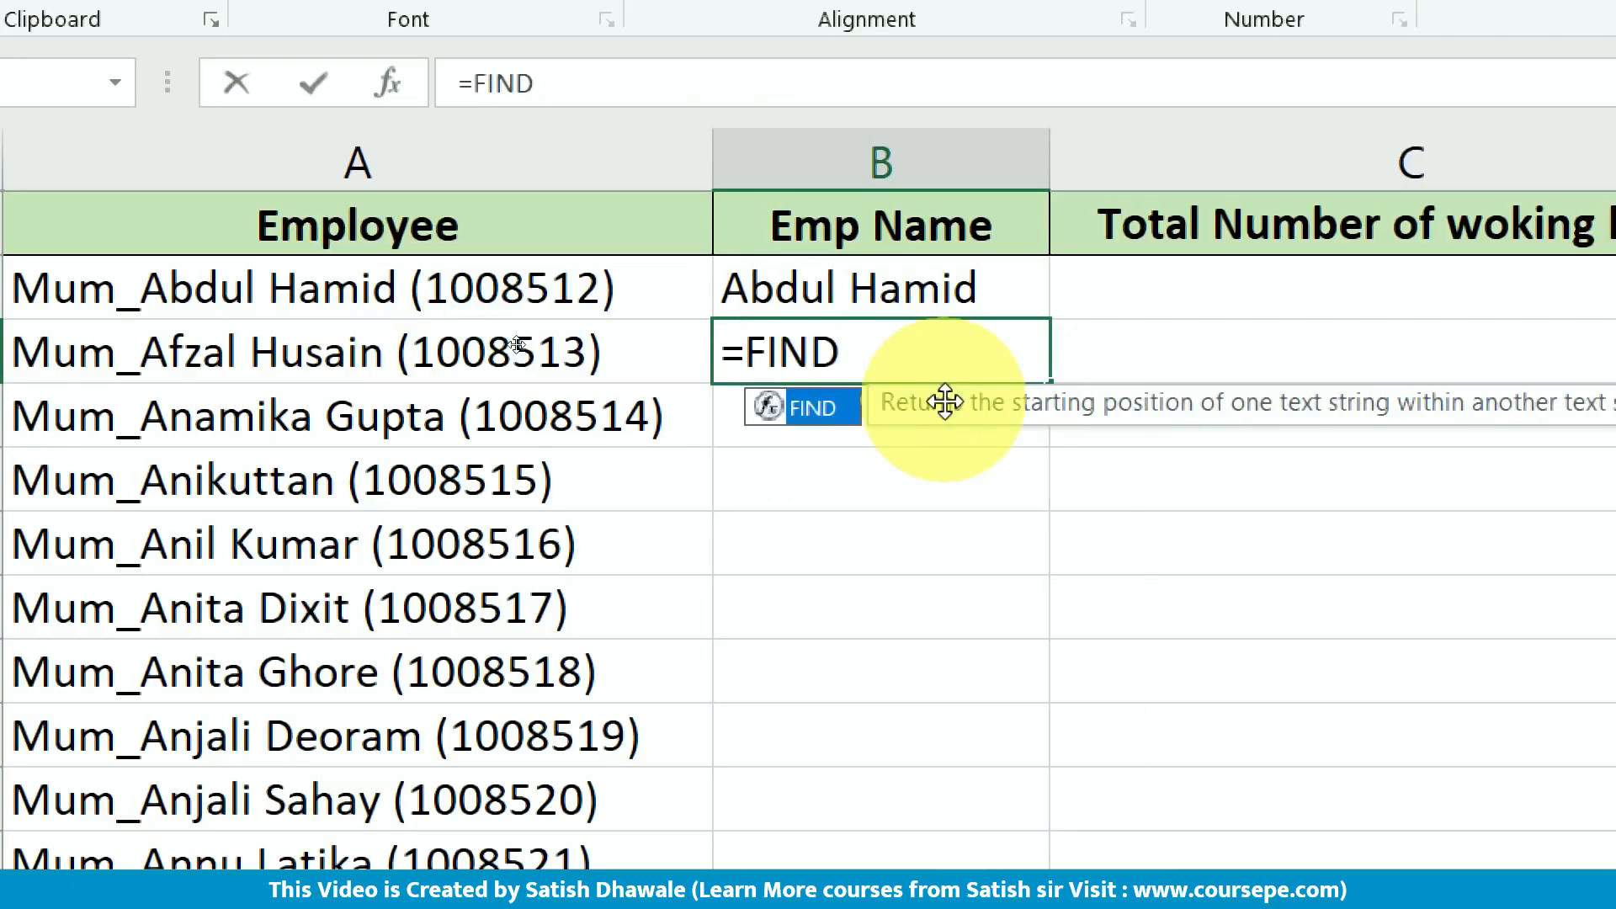
{"action": "type", "text": "(\""}
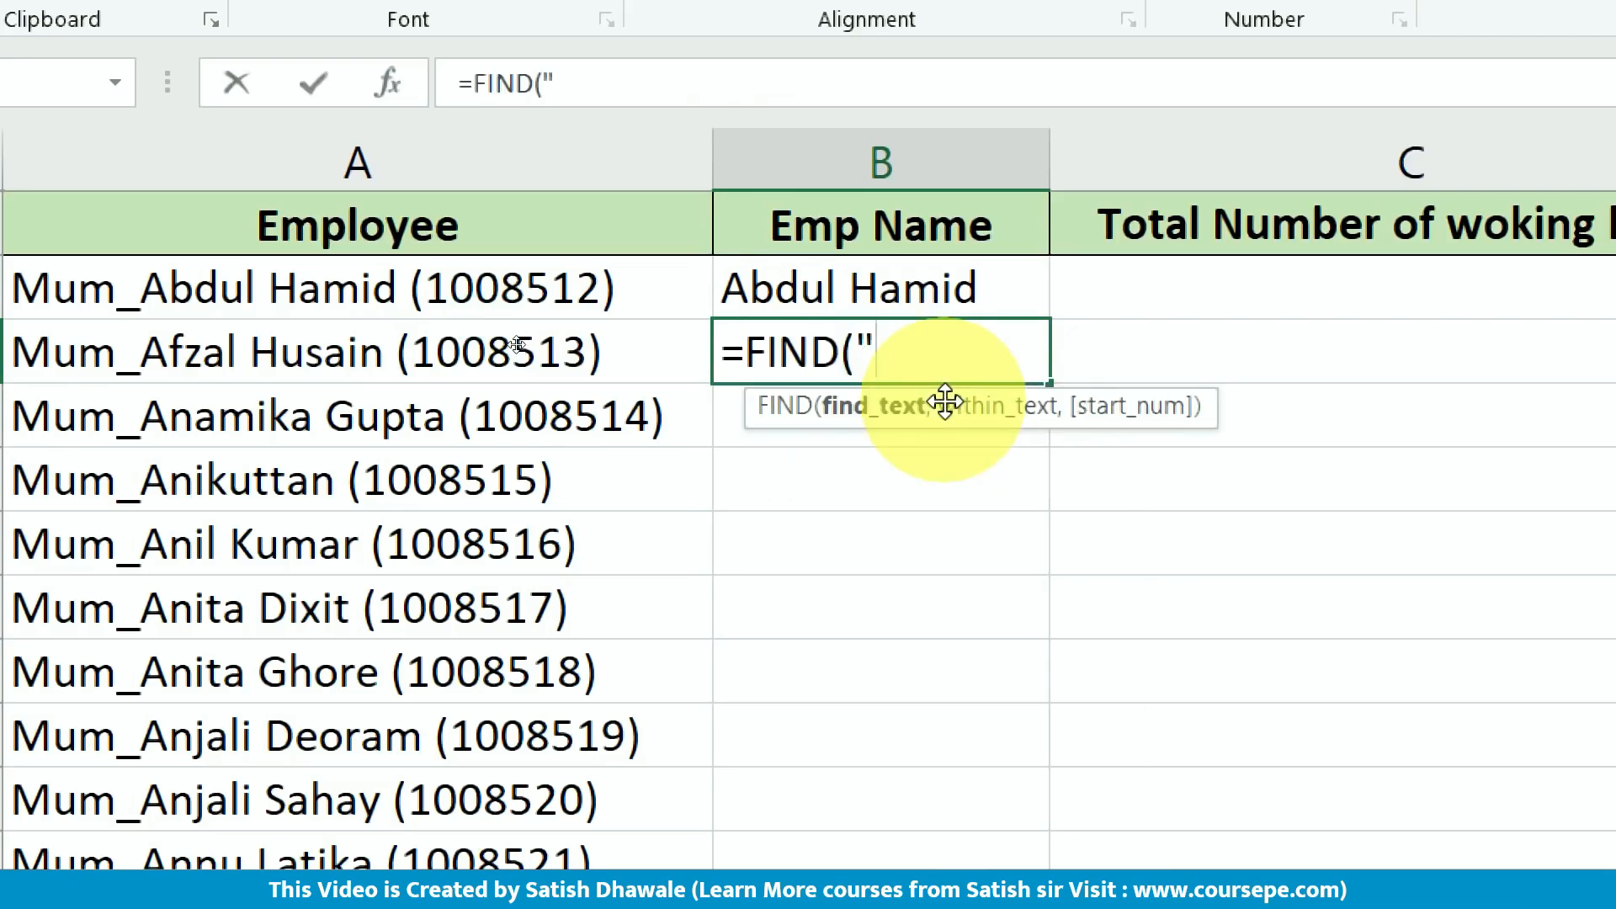
{"action": "type", "text": "("}
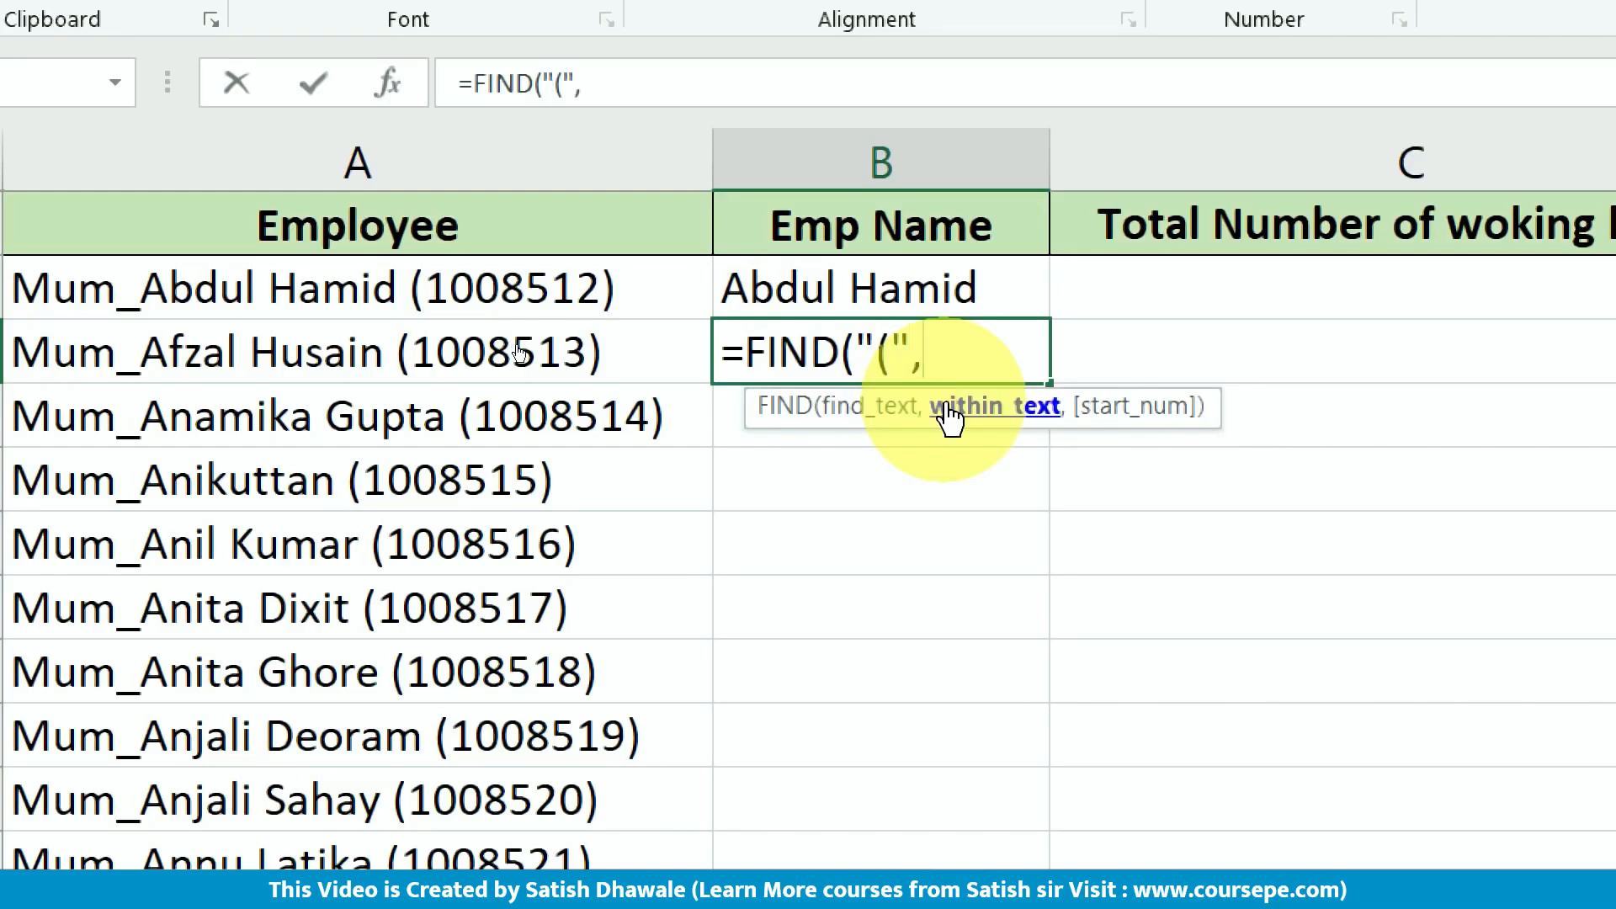
{"action": "type", "text": "\","}
{"action": "left_click", "coordinate": [532, 288]}
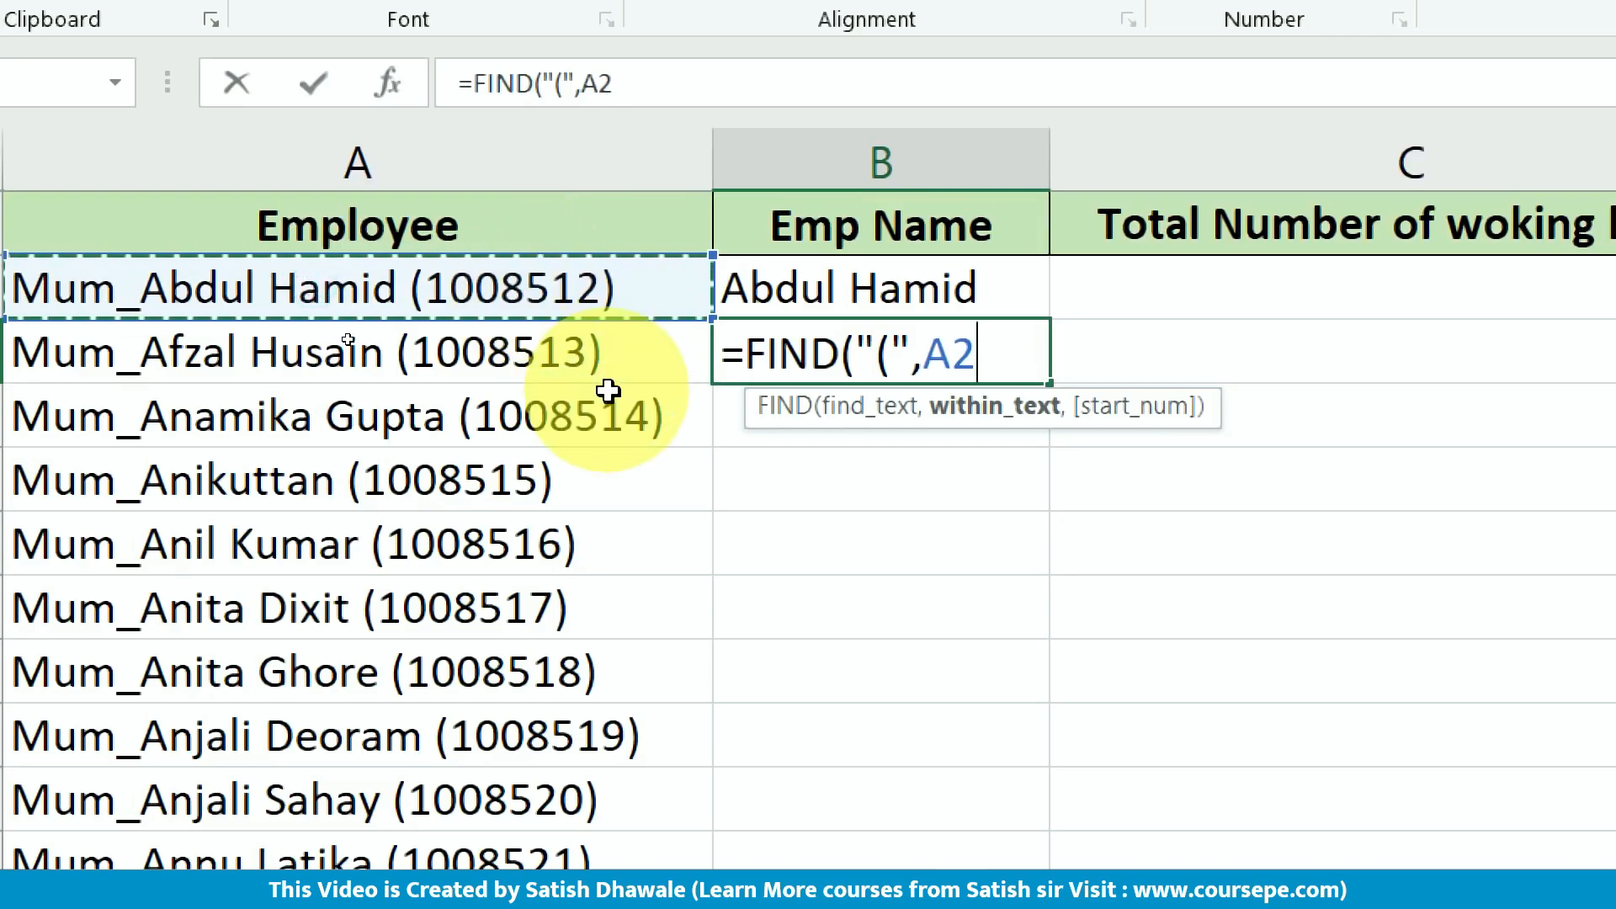
{"action": "type", "text": ",1)"}
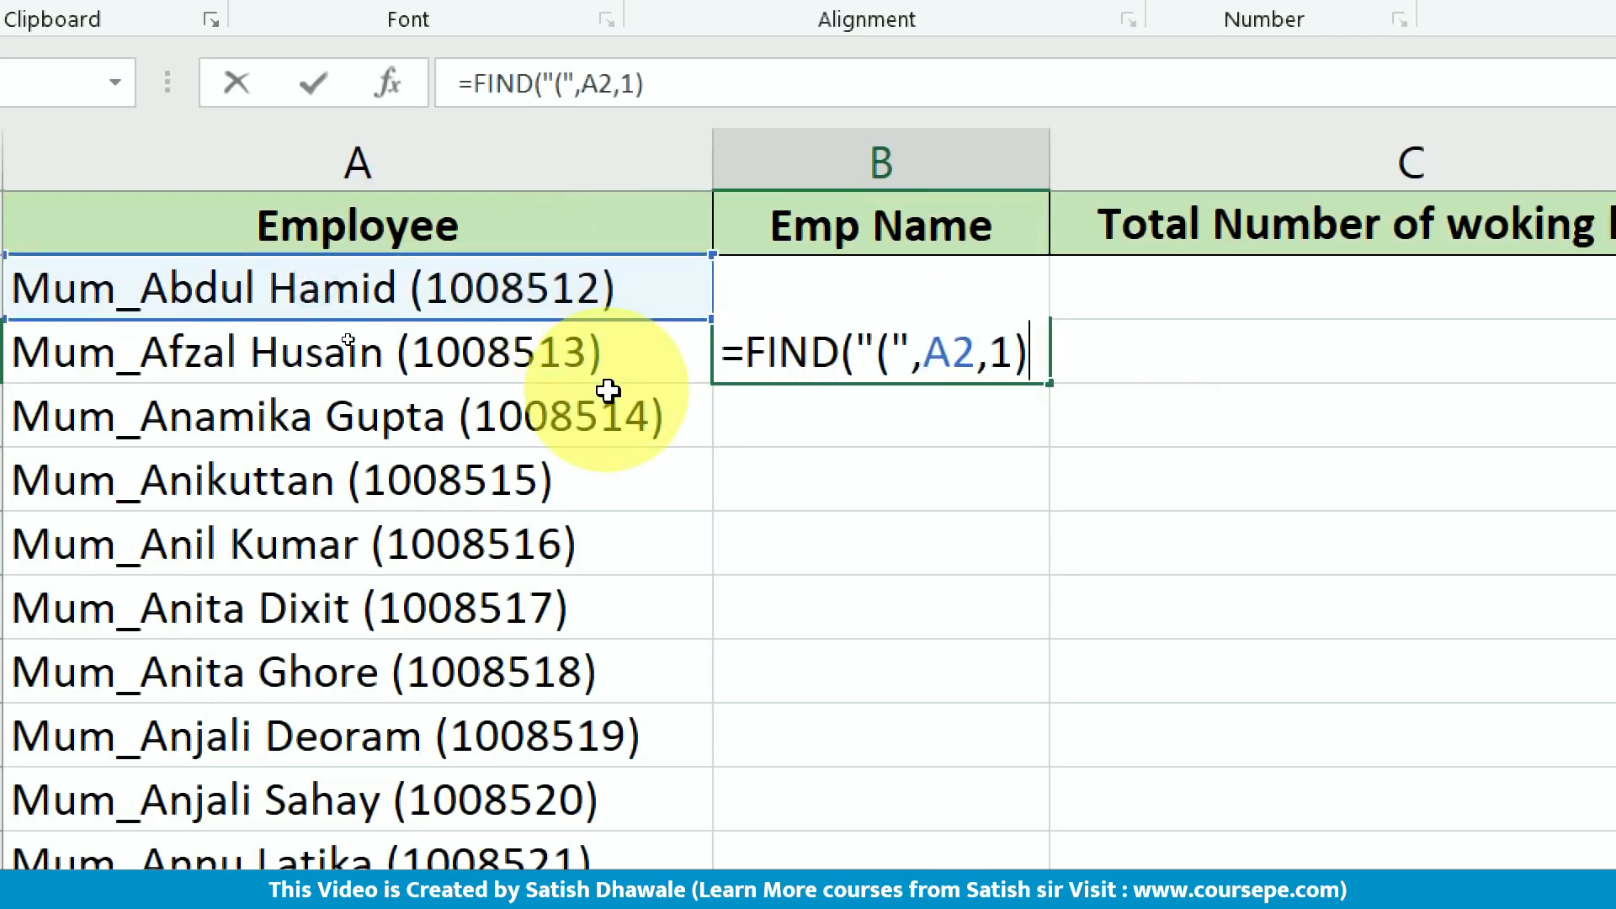
{"action": "key", "text": "Return"}
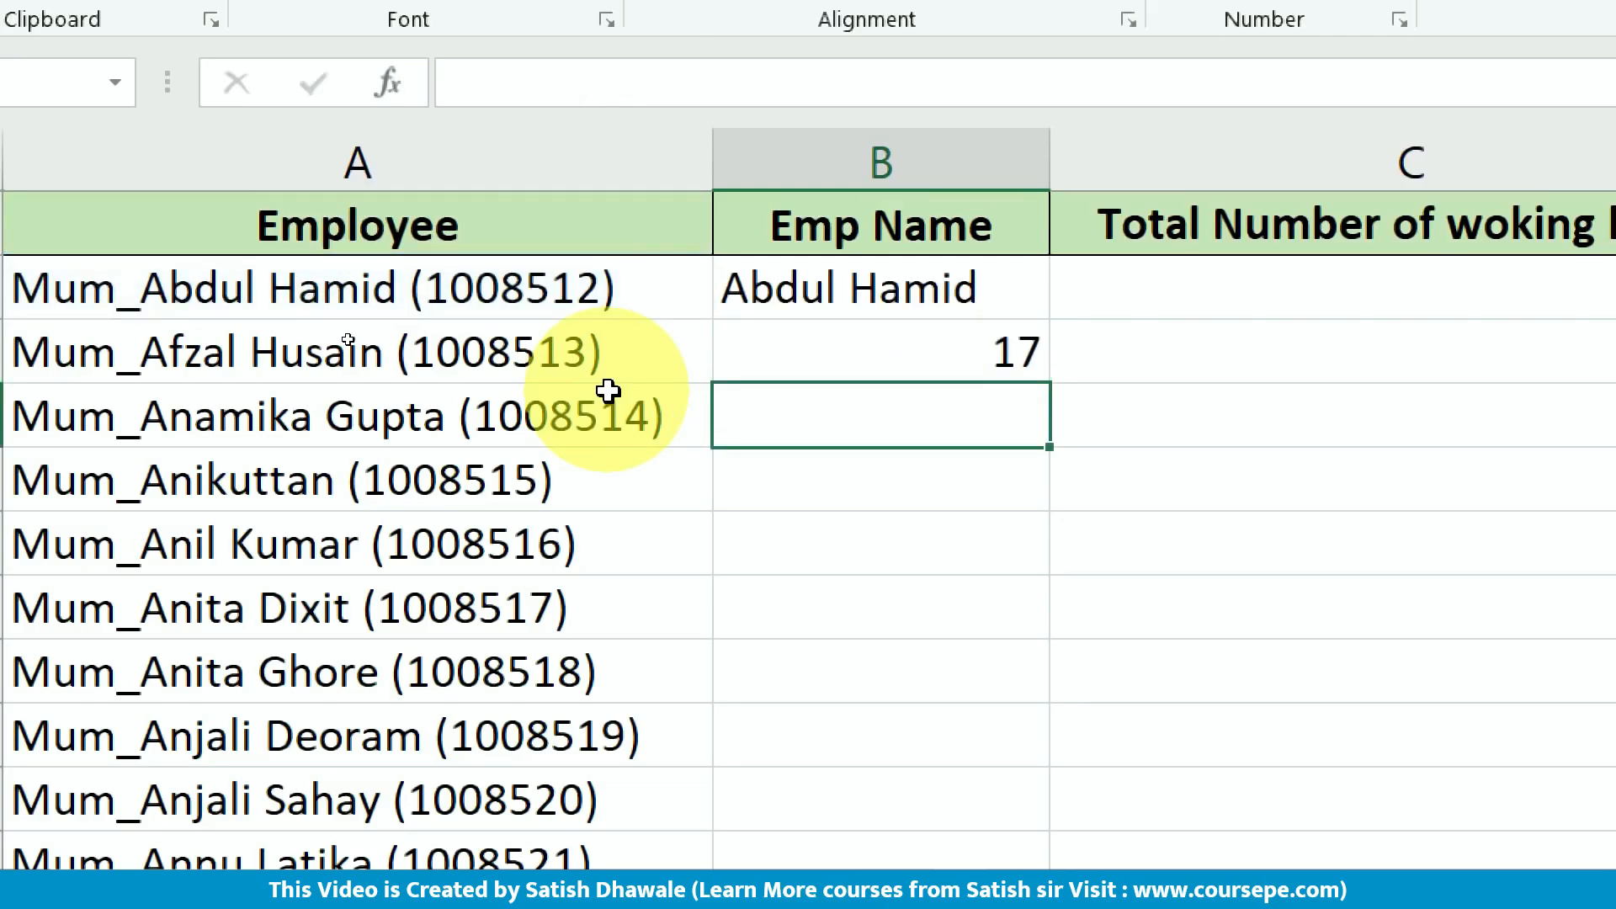
- Extend the B3 formula to =FIND("(",A2,1)-FIND("_",A2,1), subtracting the underscore position from the bracket position
{"action": "left_click", "coordinate": [830, 346]}
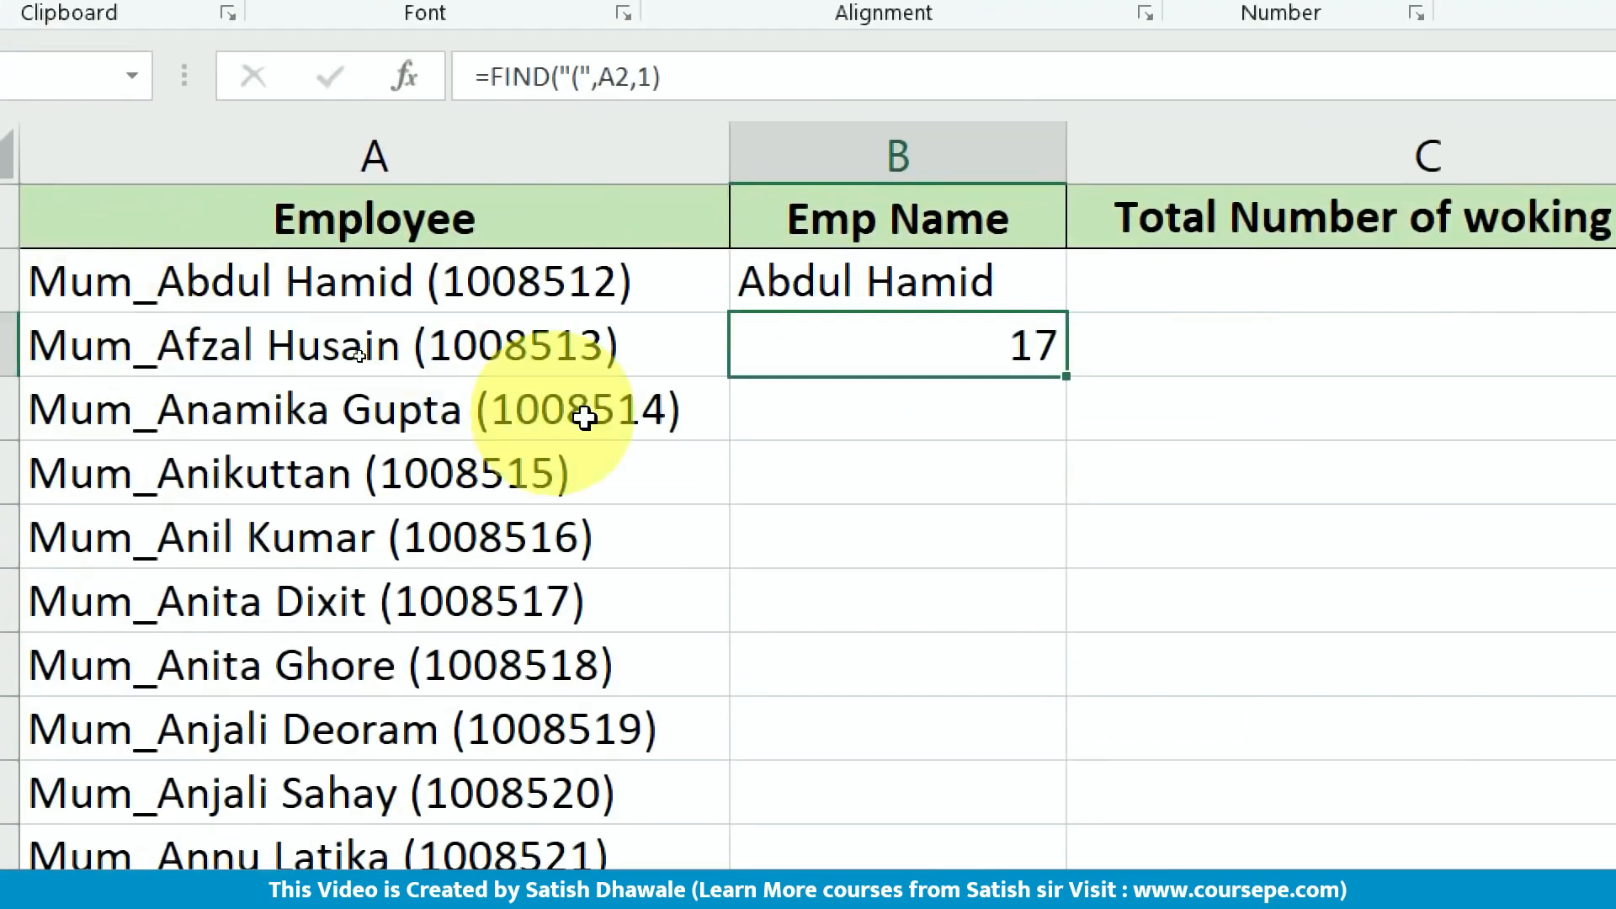
{"action": "double_click", "coordinate": [980, 350]}
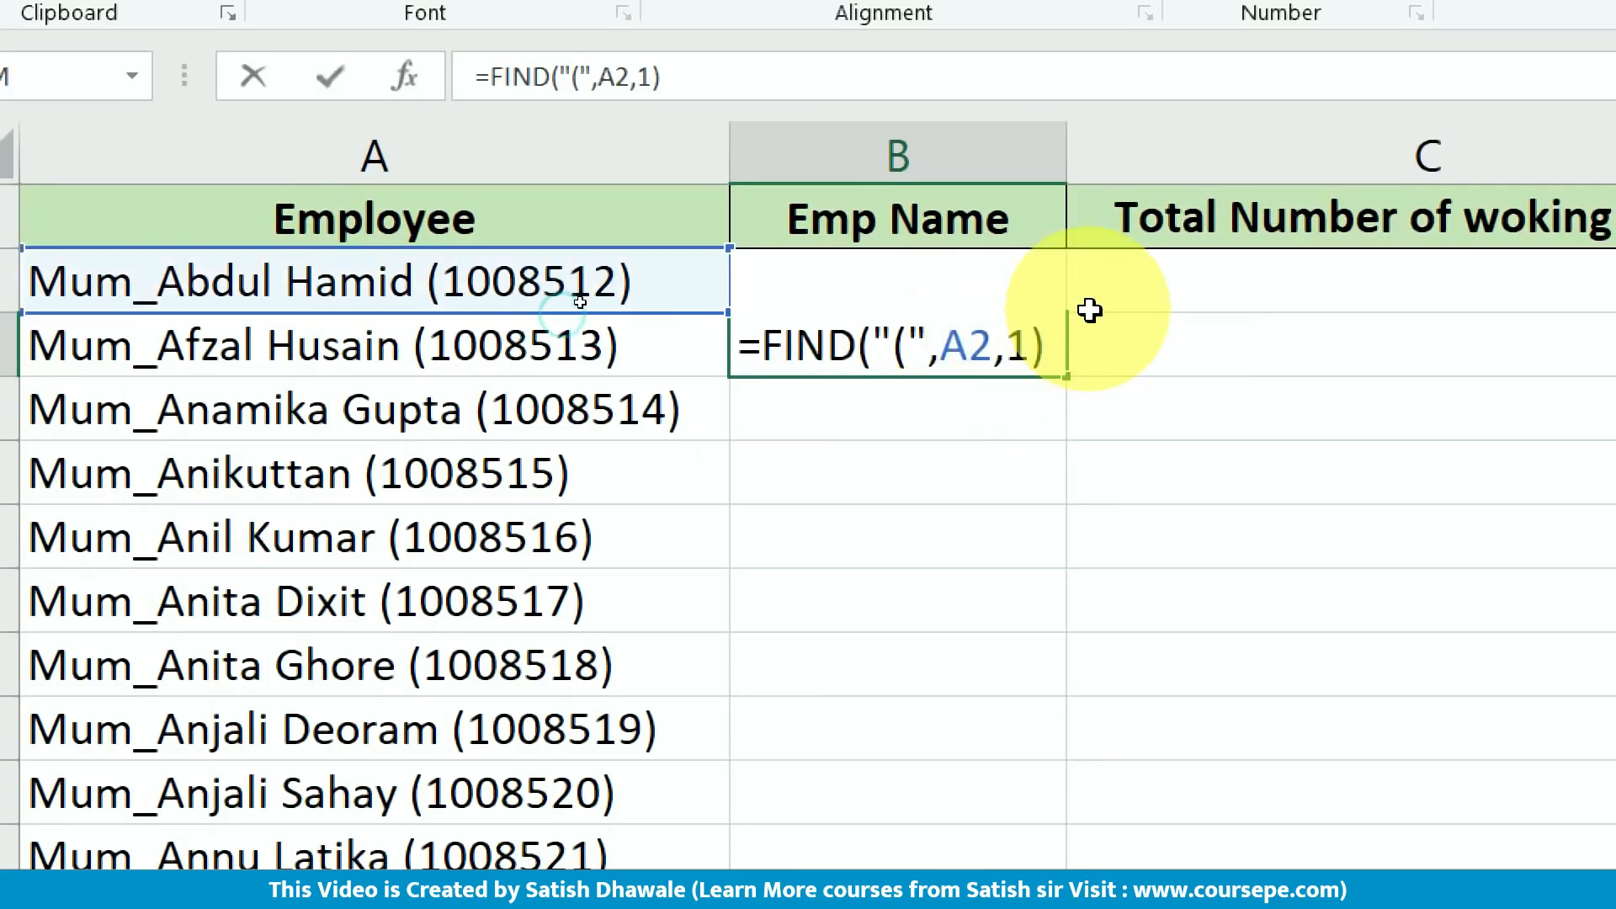
{"action": "type", "text": "-FIND"}
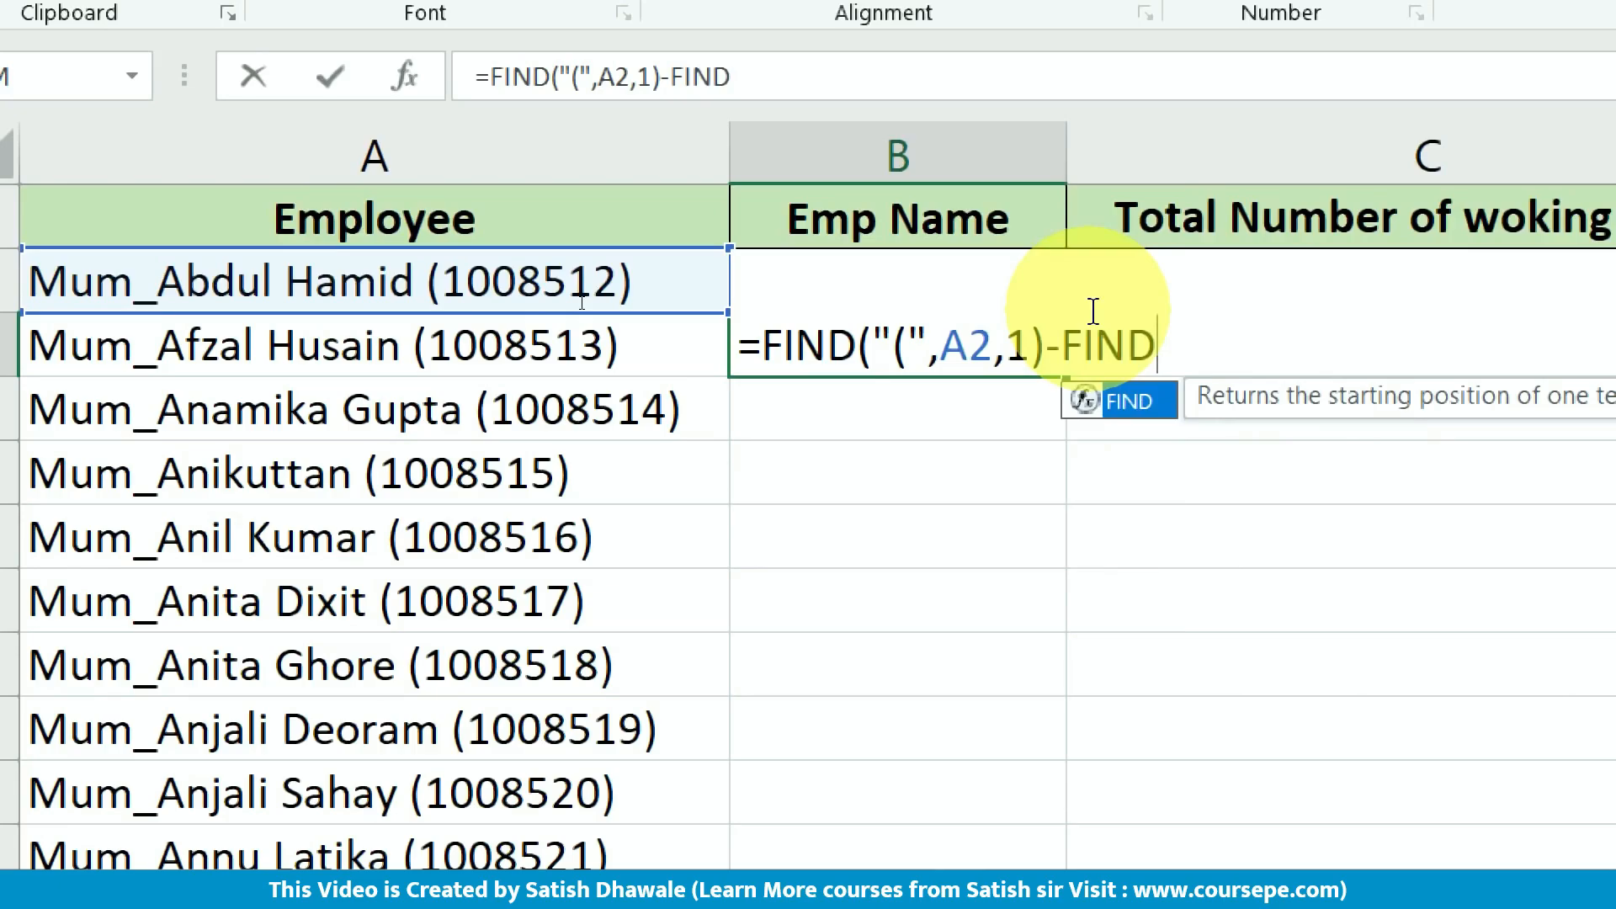
{"action": "type", "text": "(\"_"}
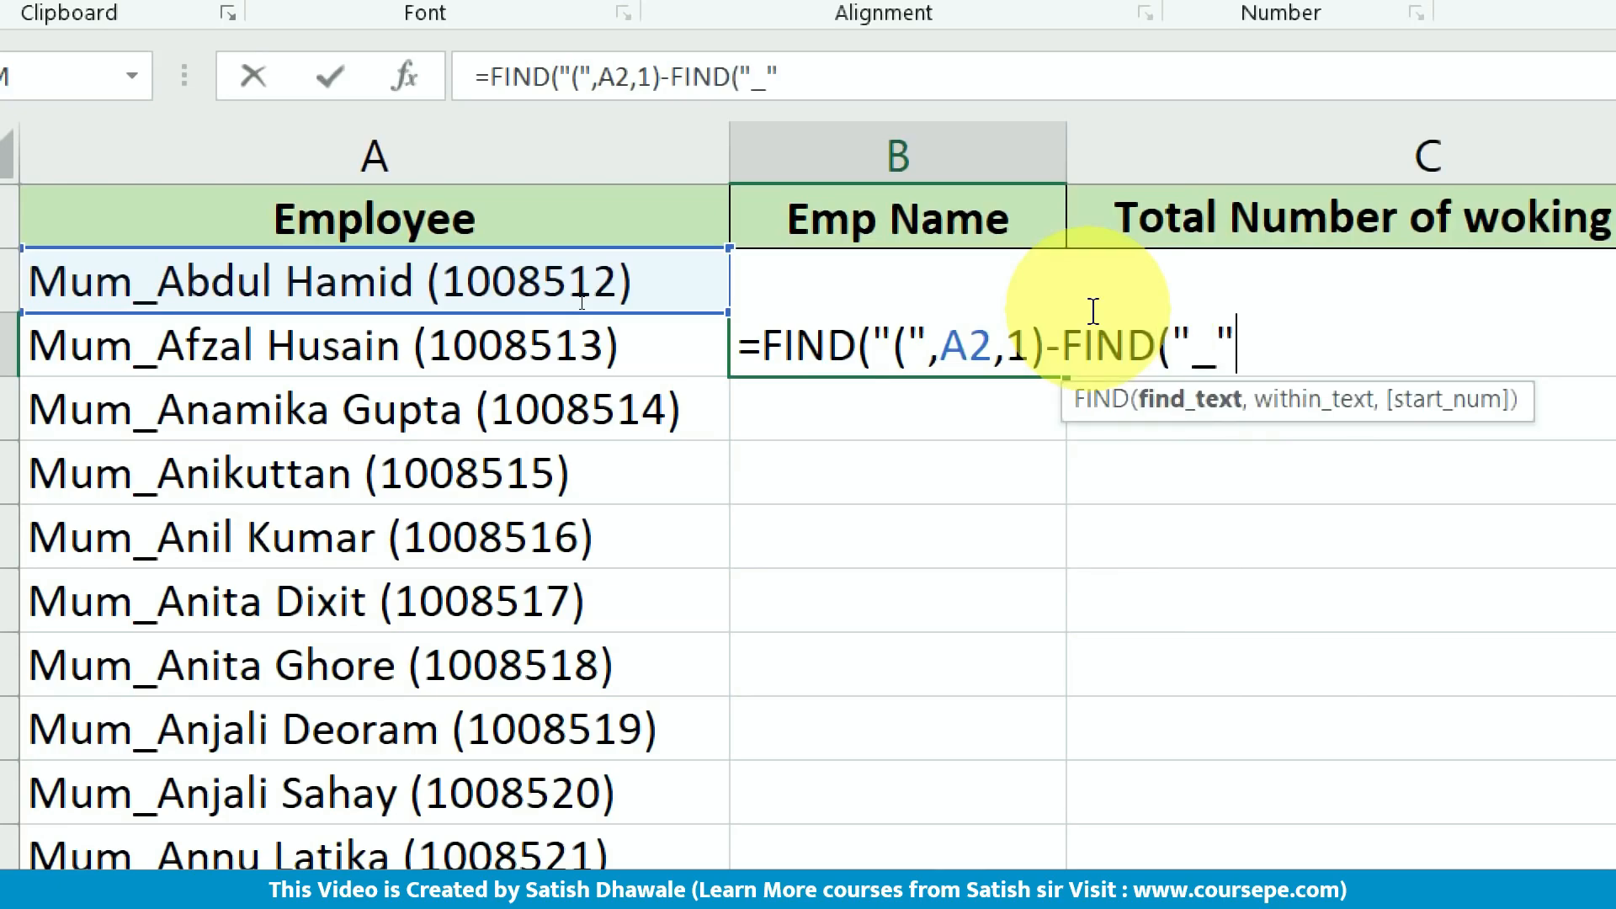
{"action": "type", "text": "\","}
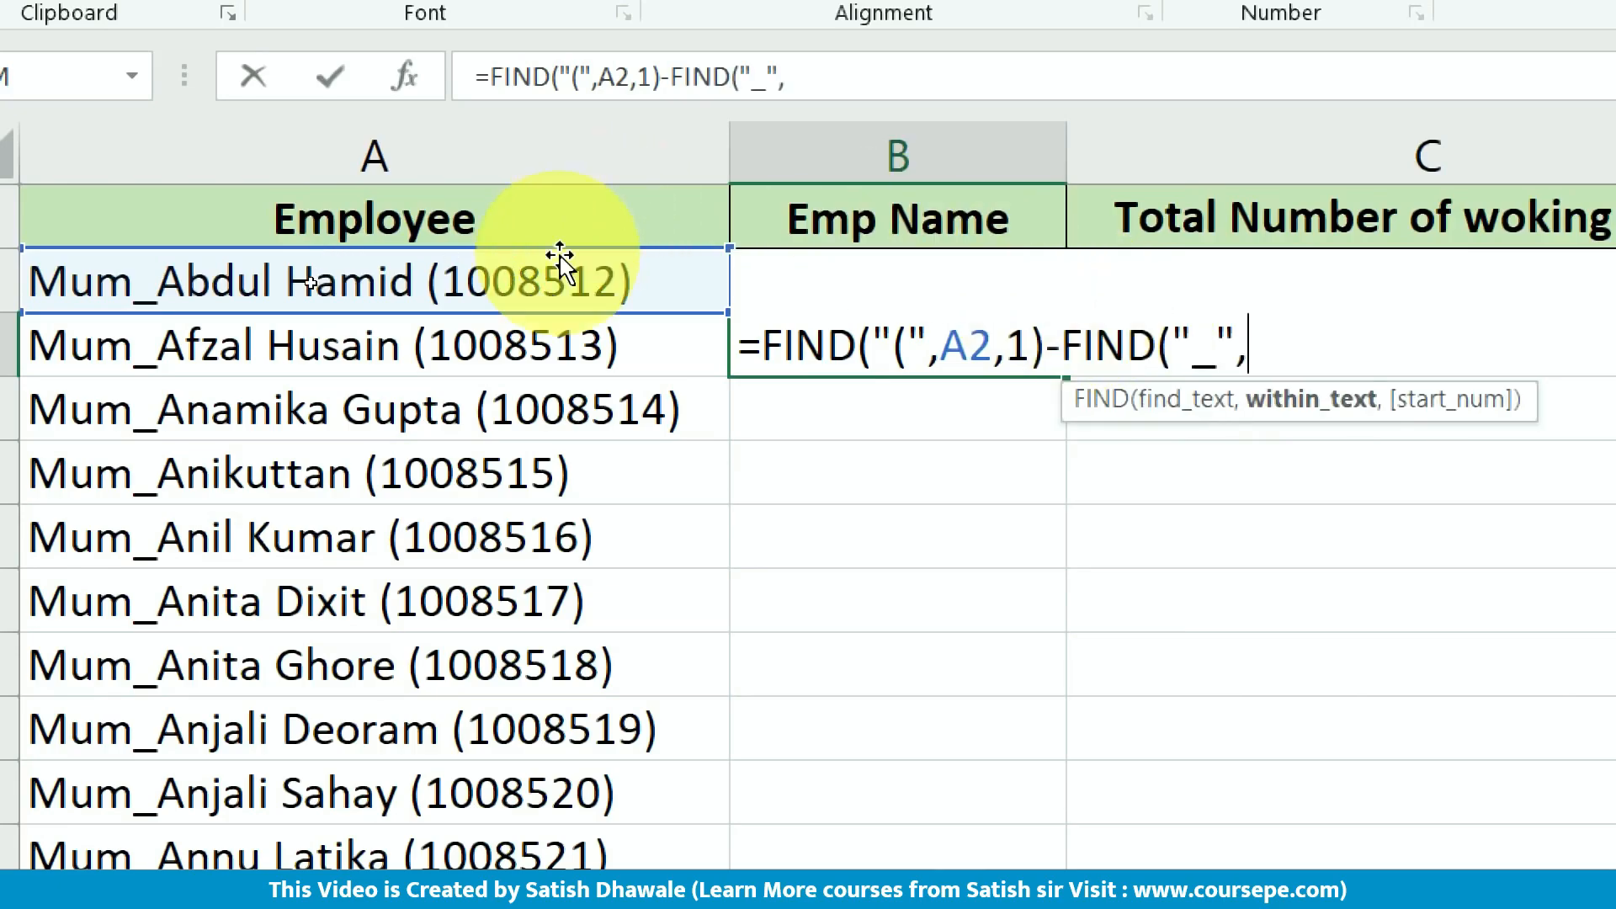
{"action": "left_click", "coordinate": [556, 282]}
{"action": "type", "text": ","}
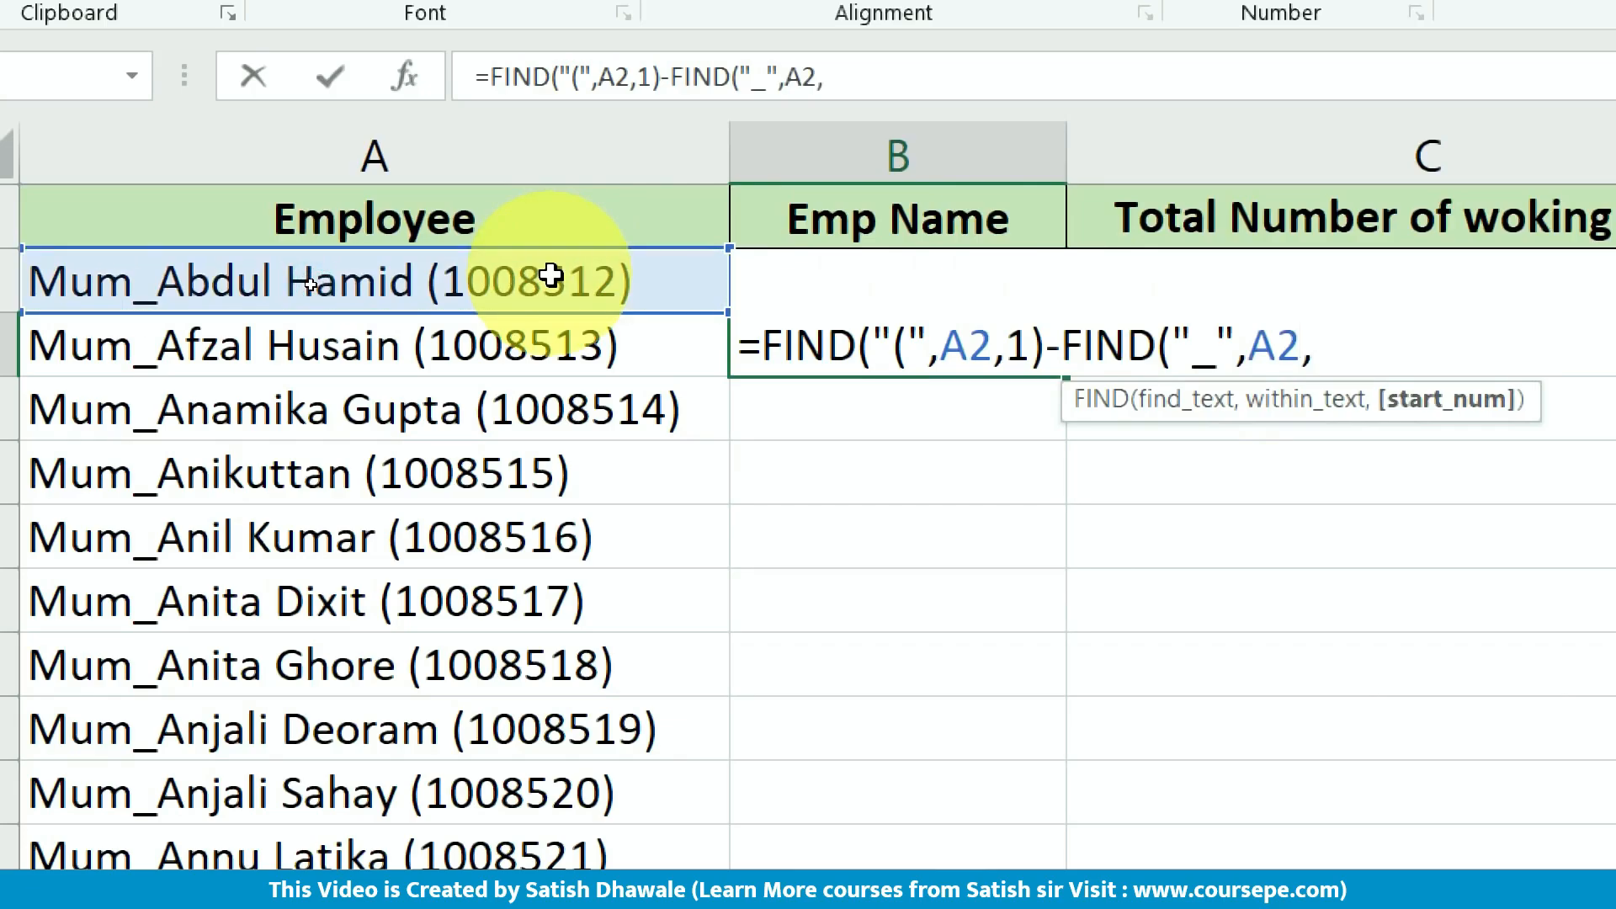
{"action": "type", "text": "1)"}
{"action": "key", "text": "Return"}
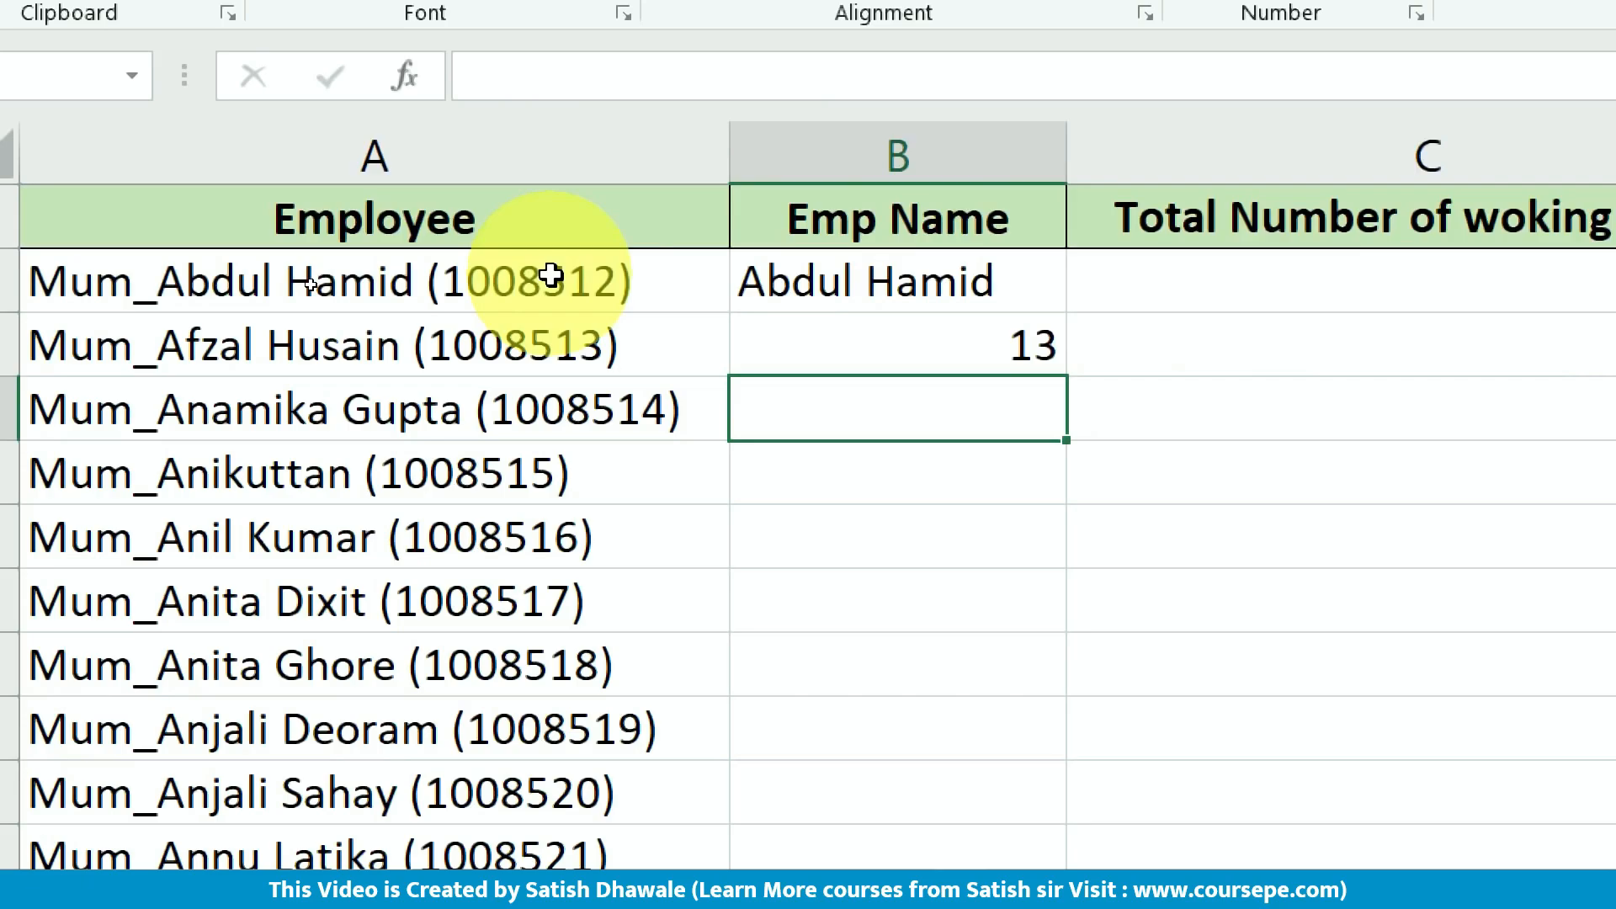
- Evaluate each FIND part of the B3 formula separately within the cell, restoring the original formula after each check
{"action": "double_click", "coordinate": [940, 330]}
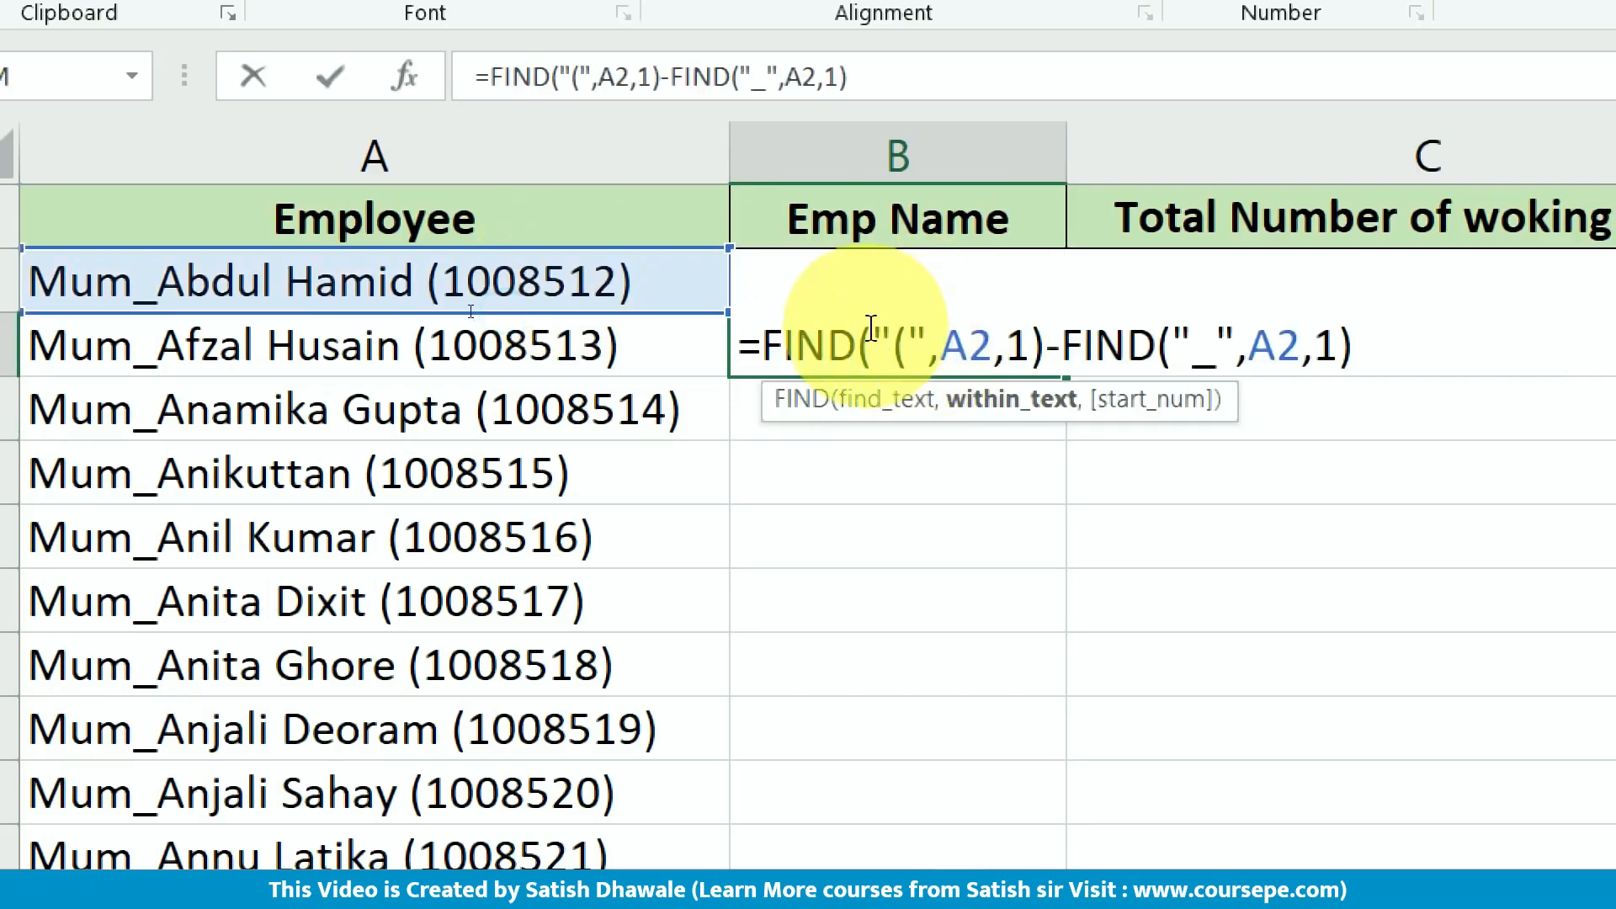
{"action": "left_click_drag", "start_coordinate": [763, 345], "coordinate": [1046, 358]}
{"action": "key", "text": "F9"}
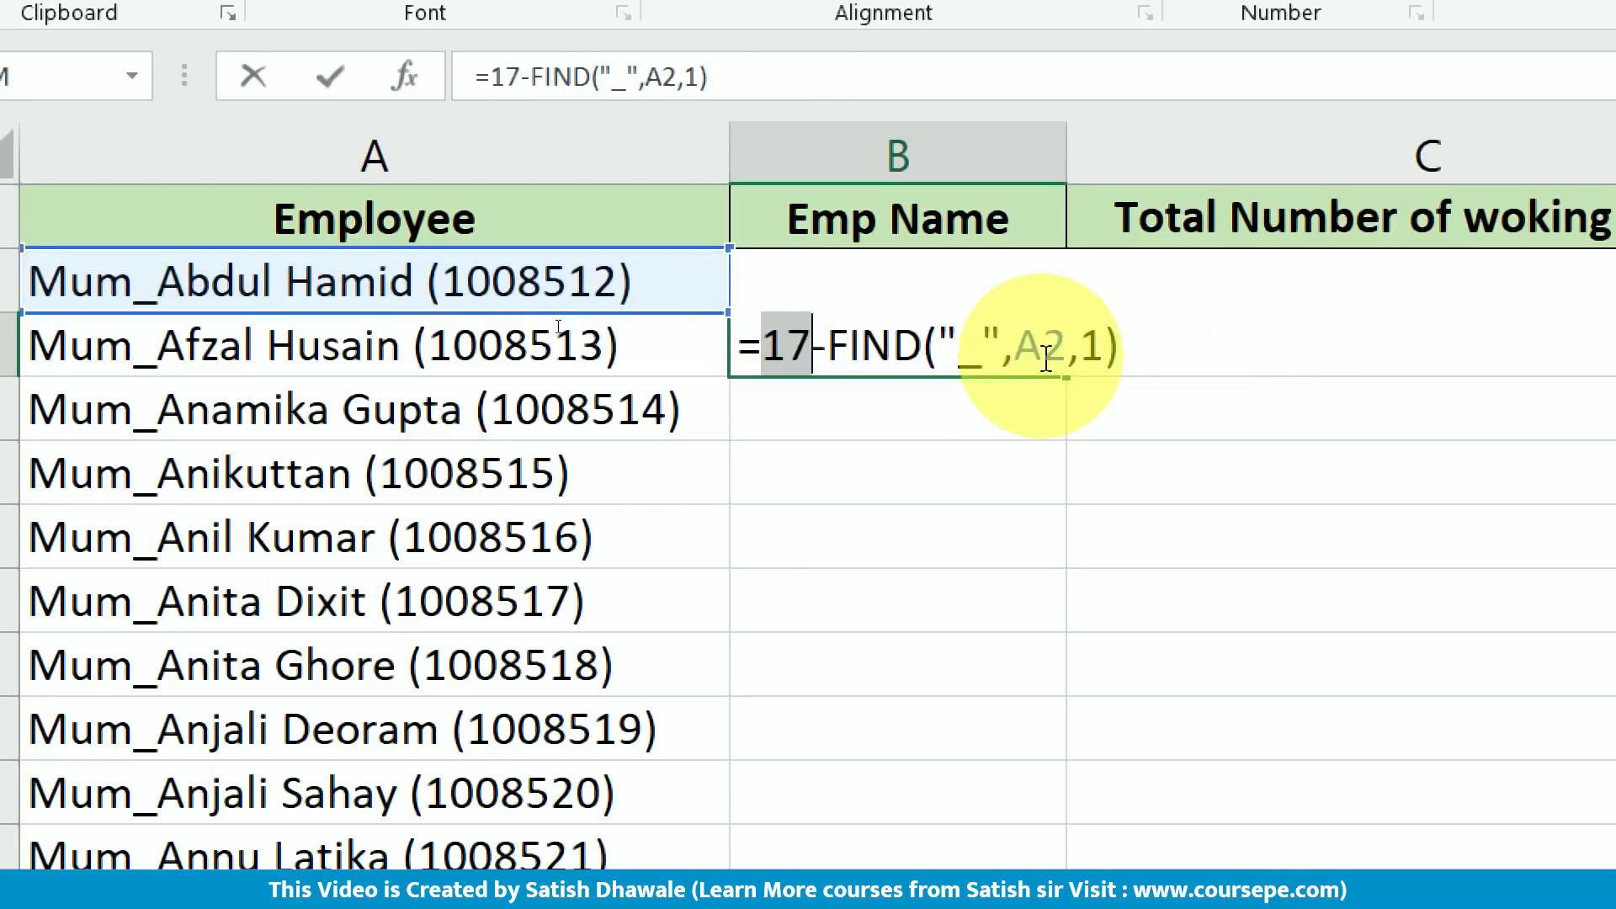
{"action": "key", "text": "ctrl+z"}
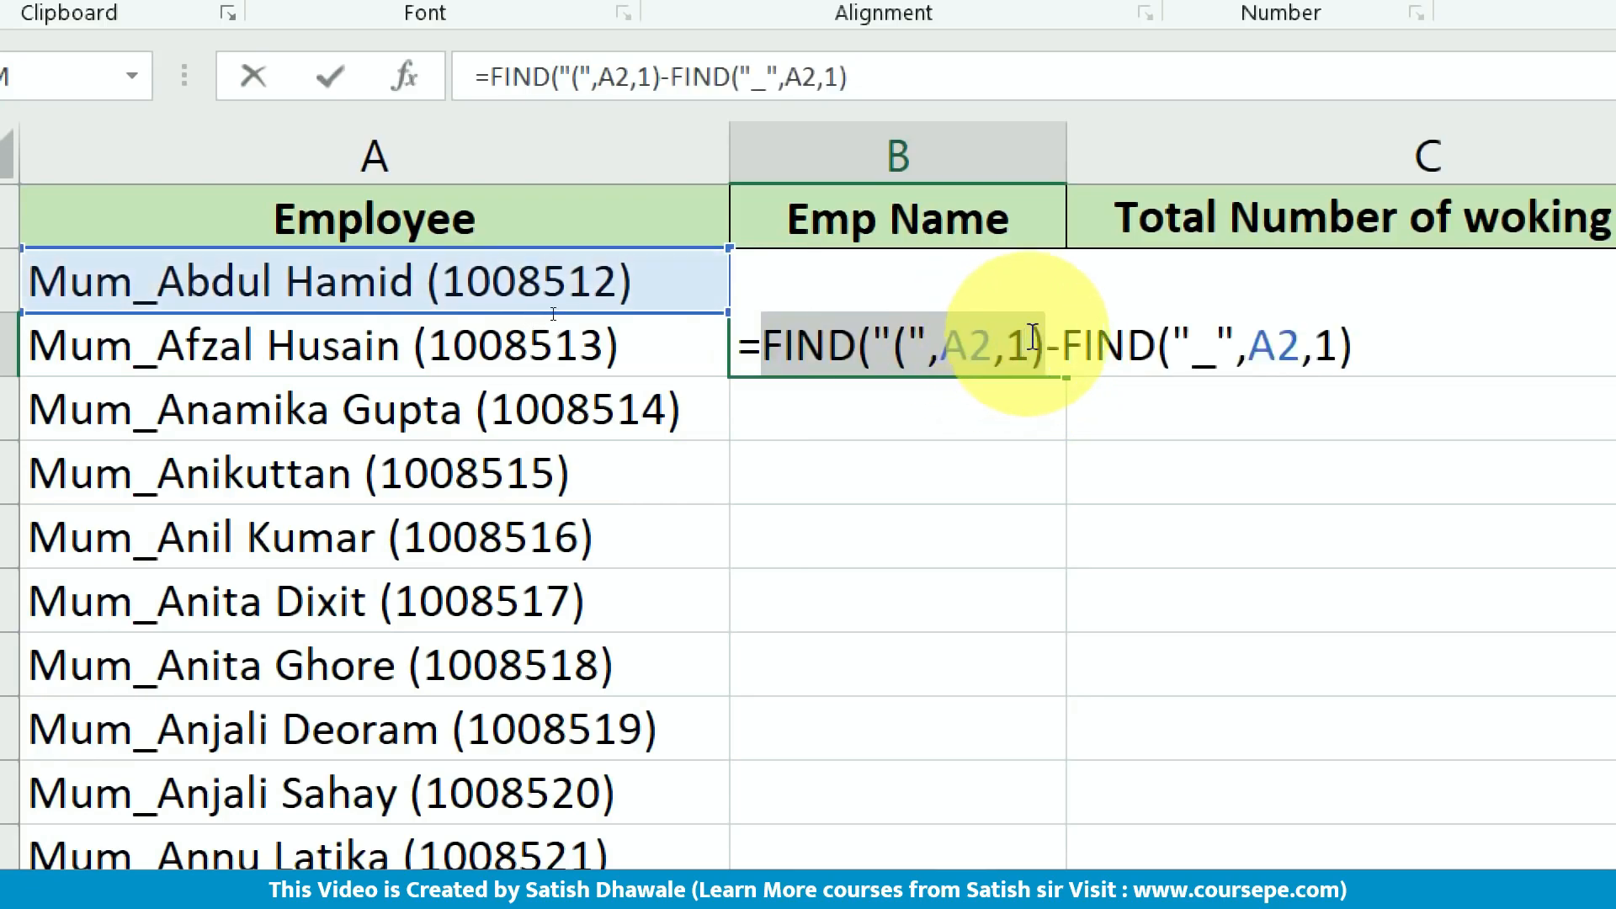
{"action": "left_click_drag", "start_coordinate": [1062, 330], "coordinate": [1400, 342]}
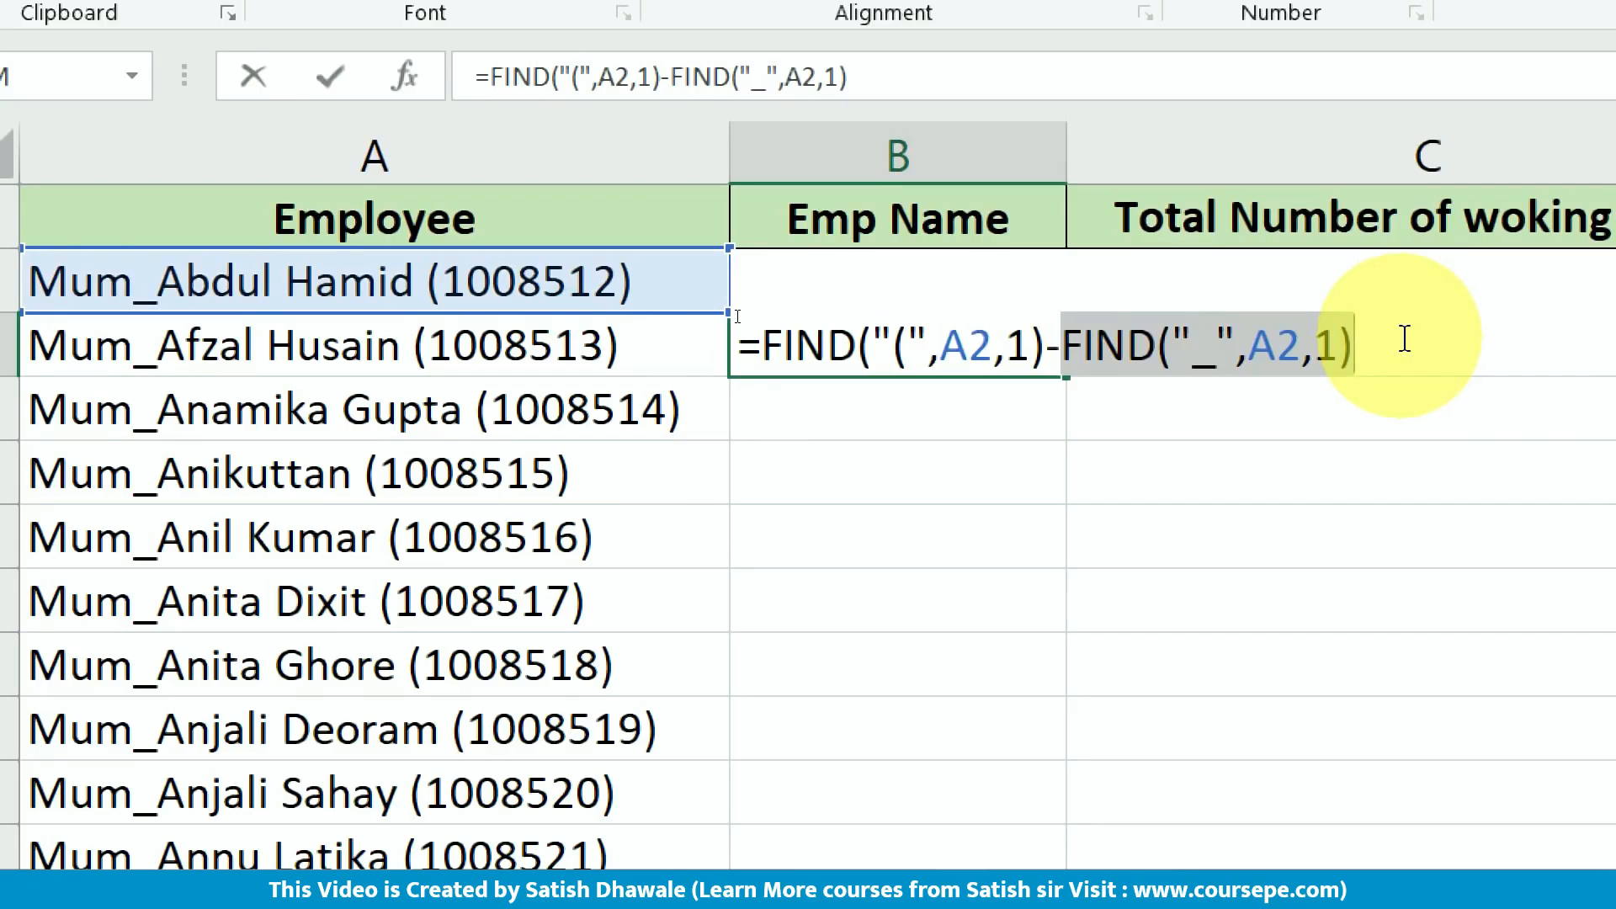
{"action": "key", "text": "F9"}
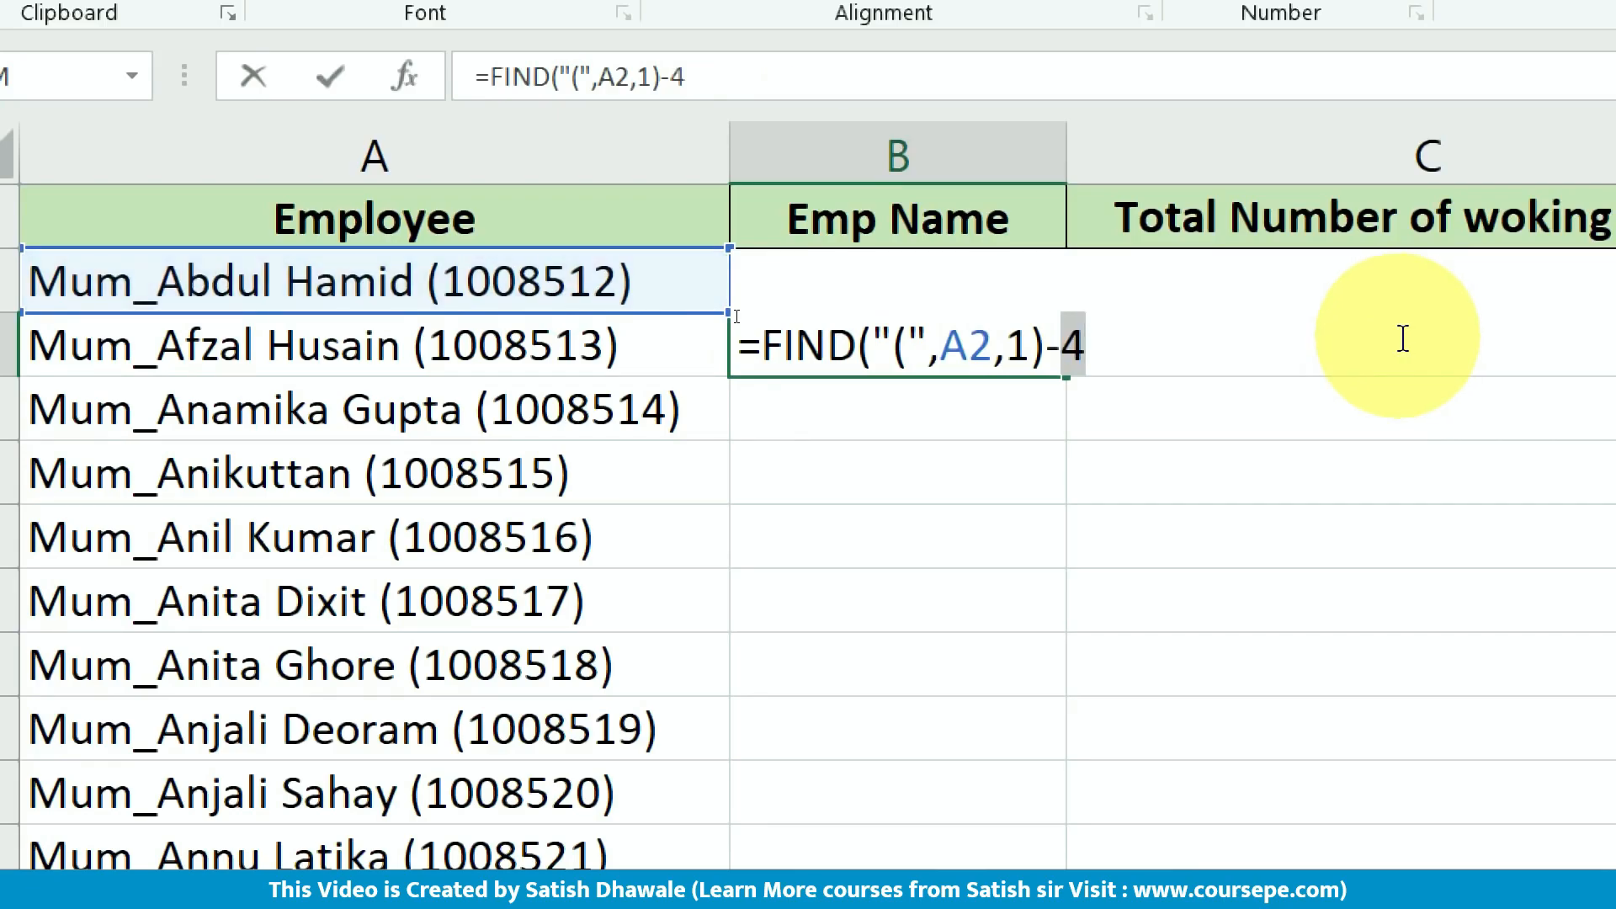
{"action": "key", "text": "ctrl+z"}
{"action": "key", "text": "Return"}
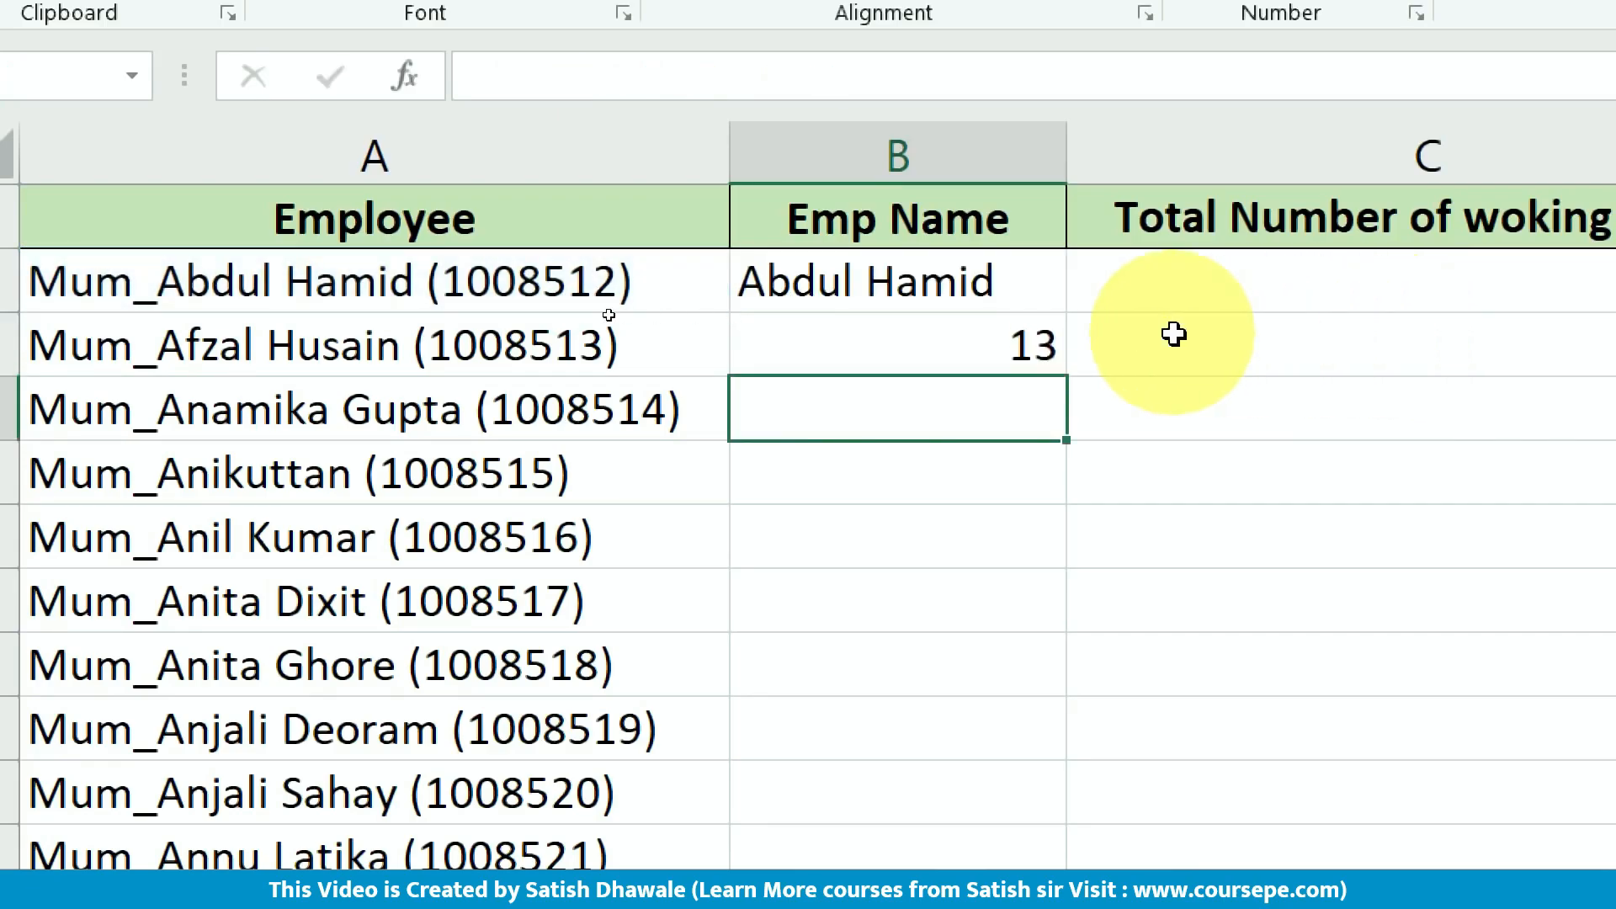
- Append -2 to the B3 formula so it reads =FIND("(",A2,1)-FIND("_",A2,1)-2
{"action": "left_click", "coordinate": [1000, 346]}
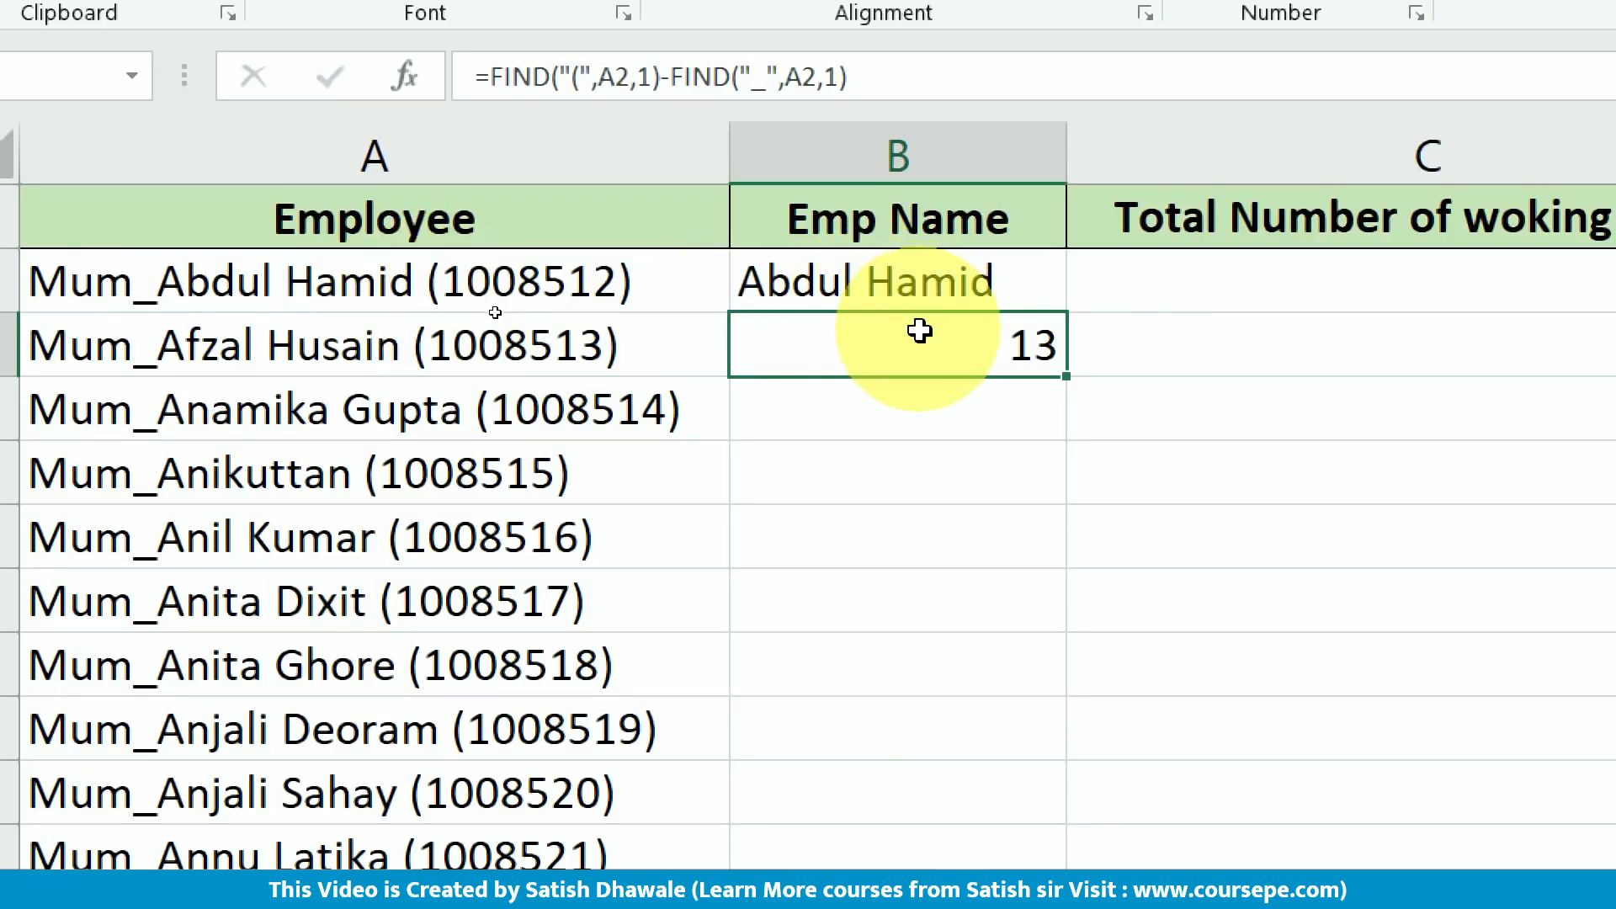
{"action": "double_click", "coordinate": [920, 326]}
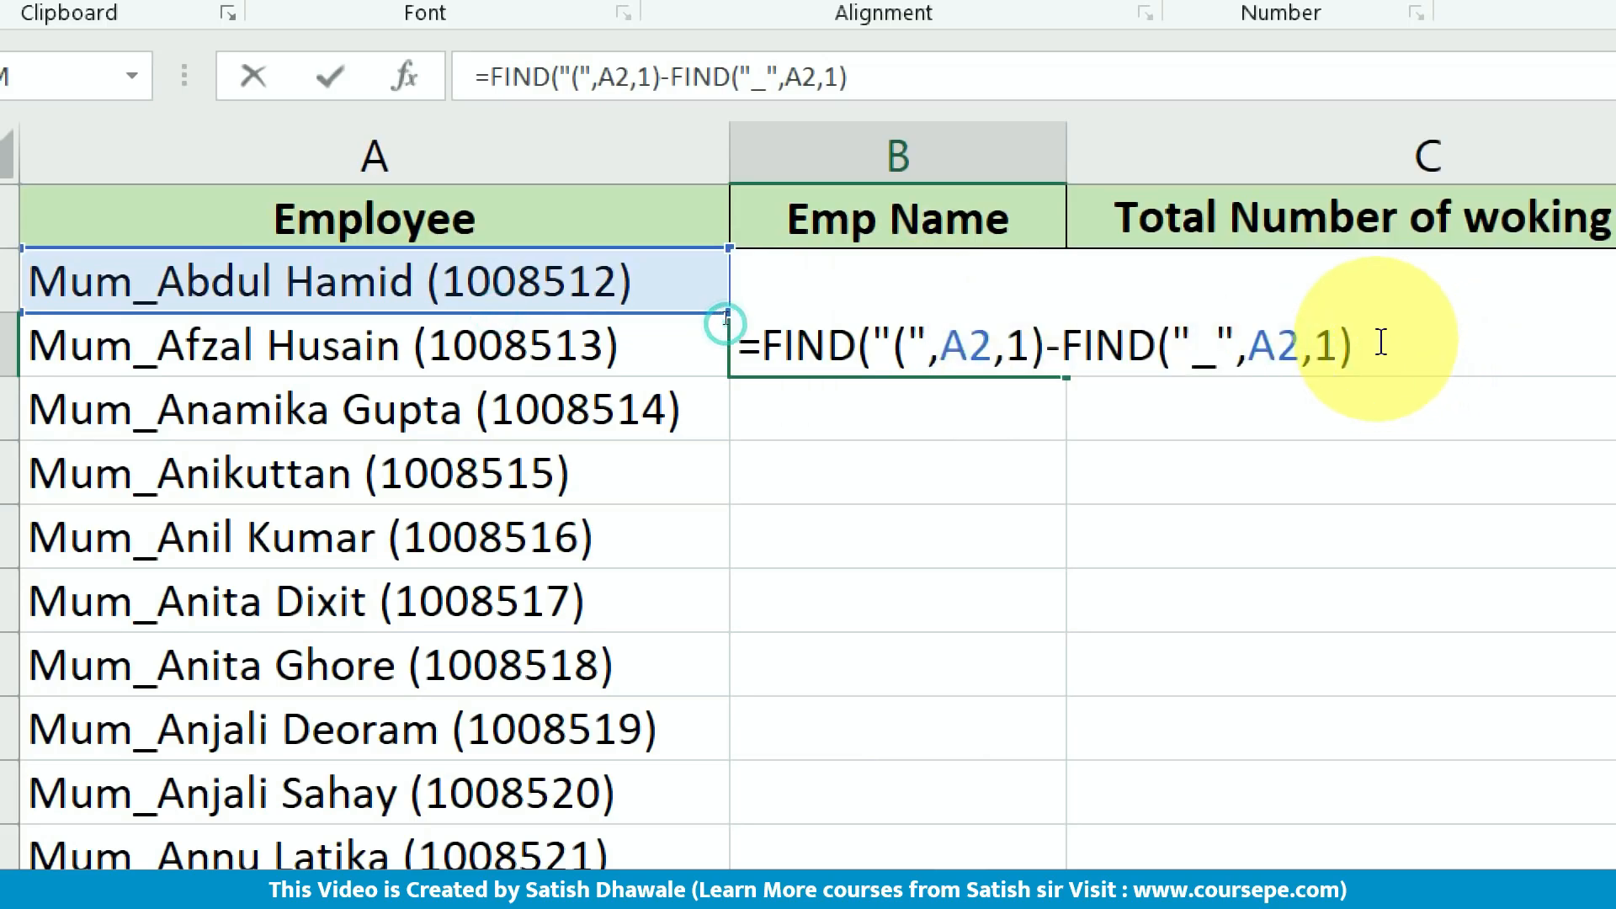
{"action": "type", "text": "-2"}
{"action": "key", "text": "Return"}
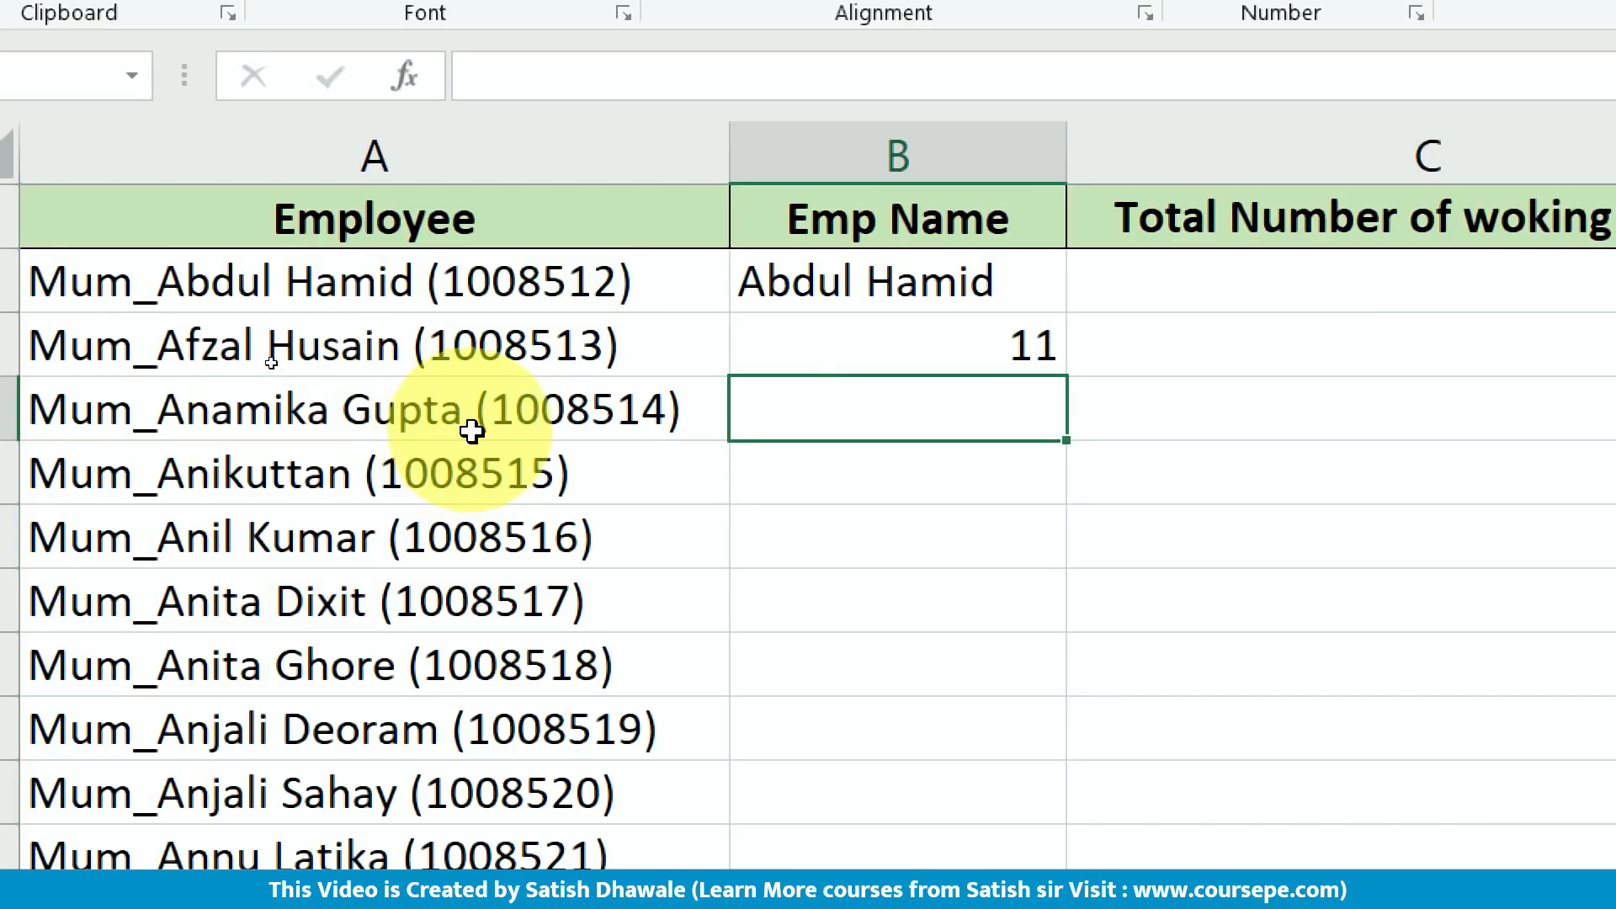
- Copy the expression FIND("(",A2,1)-FIND("_",A2,1)-2 from B3 without its equals sign, leaving the cell unedited
{"action": "left_click", "coordinate": [815, 345]}
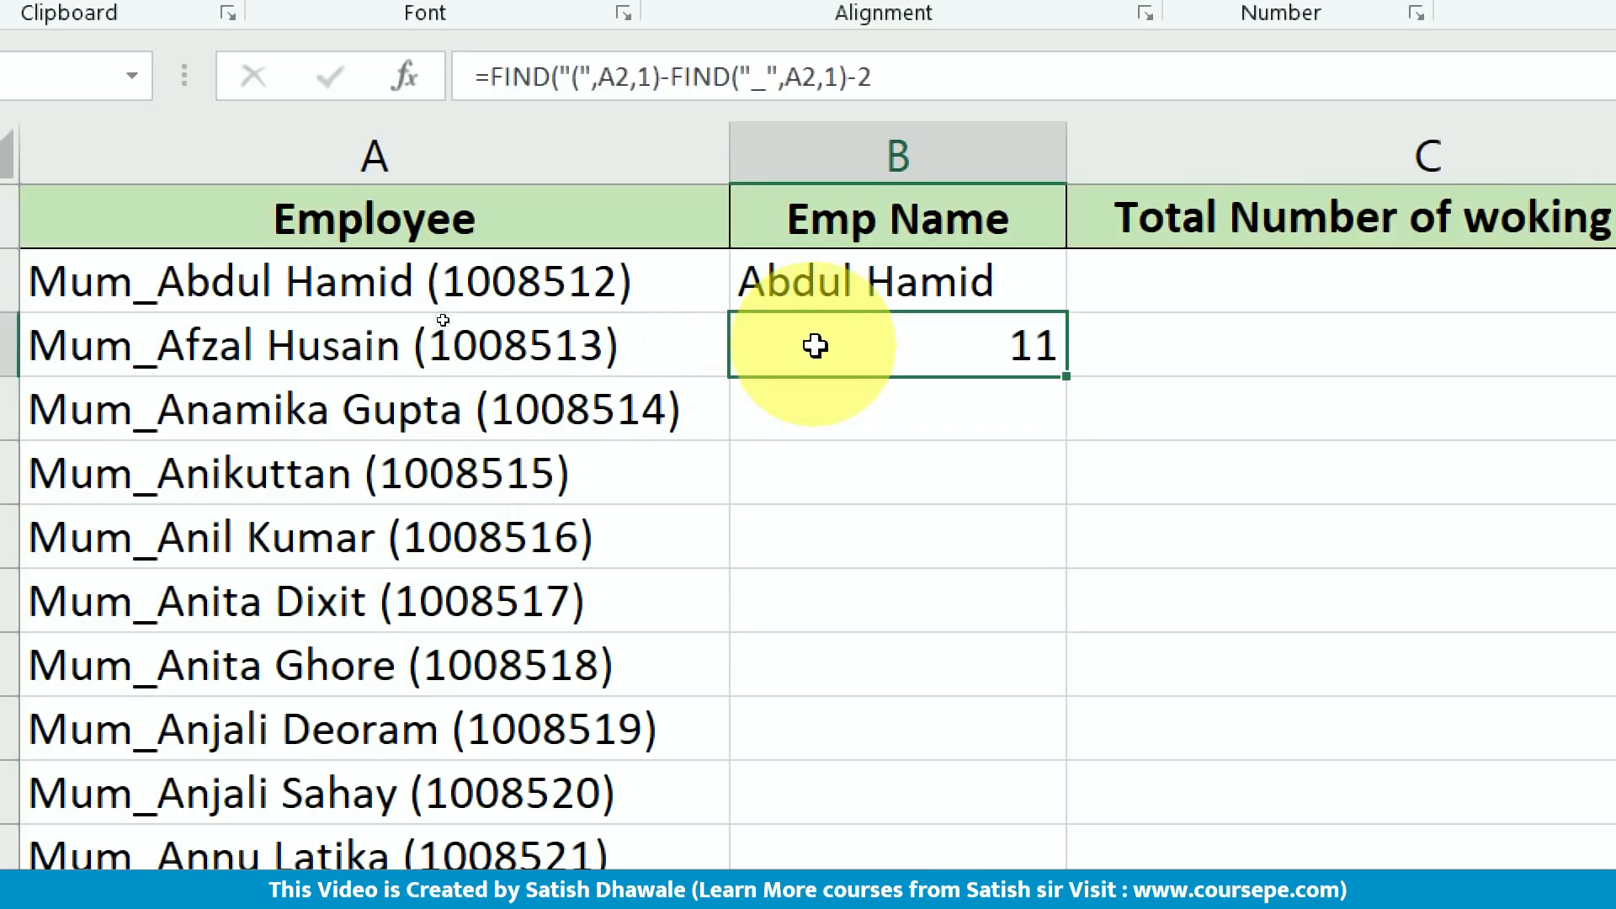
{"action": "double_click", "coordinate": [815, 345]}
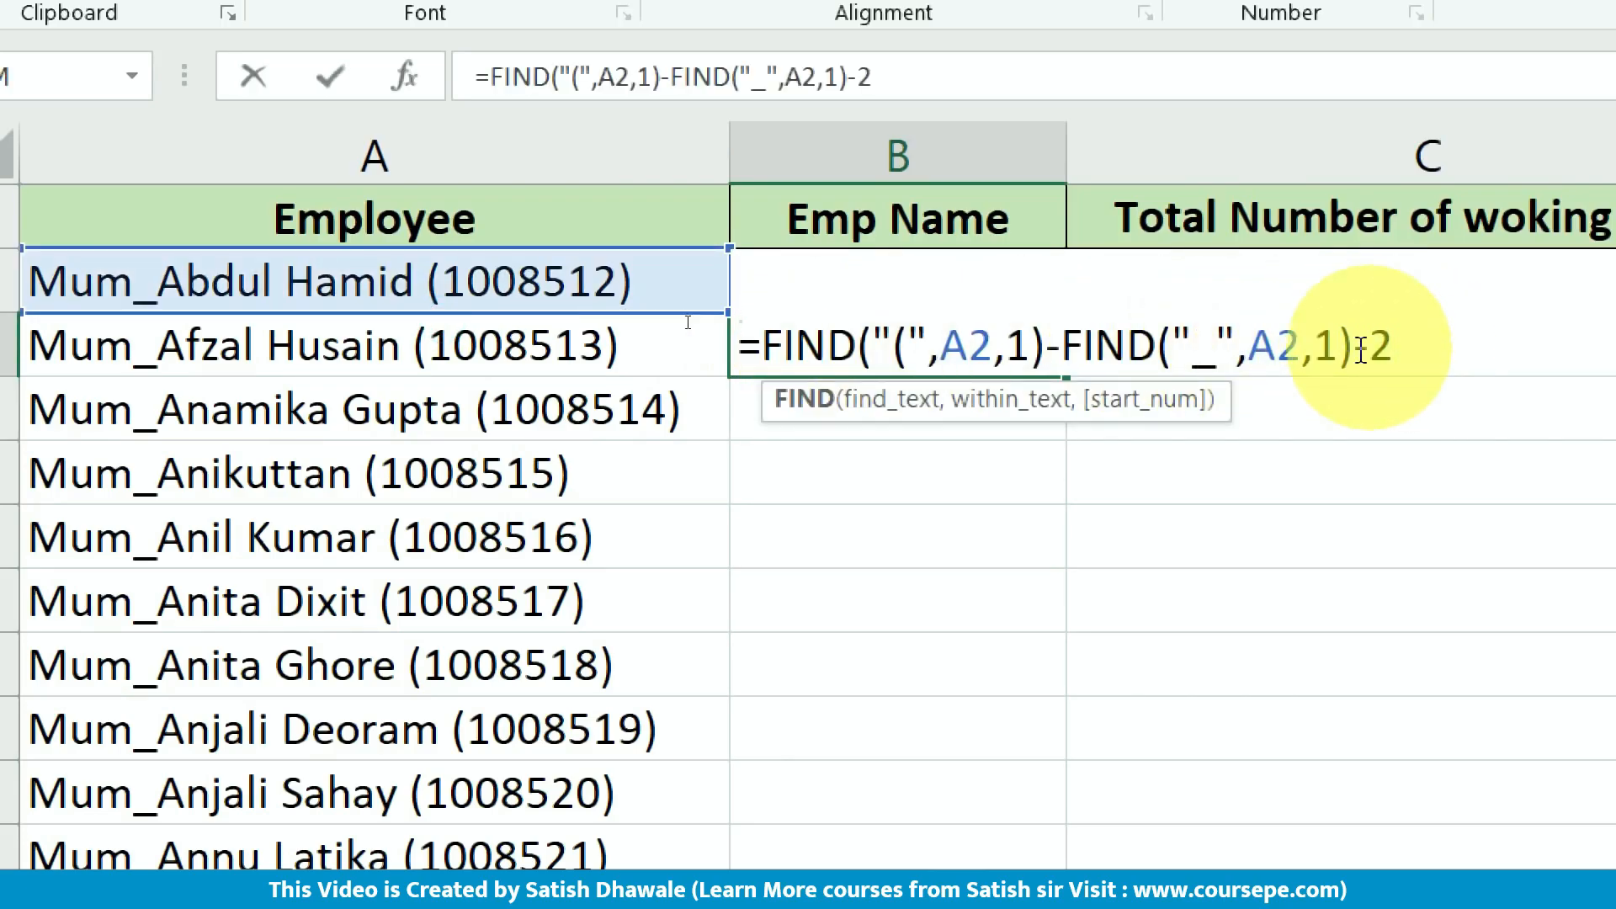
{"action": "left_click_drag", "start_coordinate": [1394, 345], "coordinate": [762, 350]}
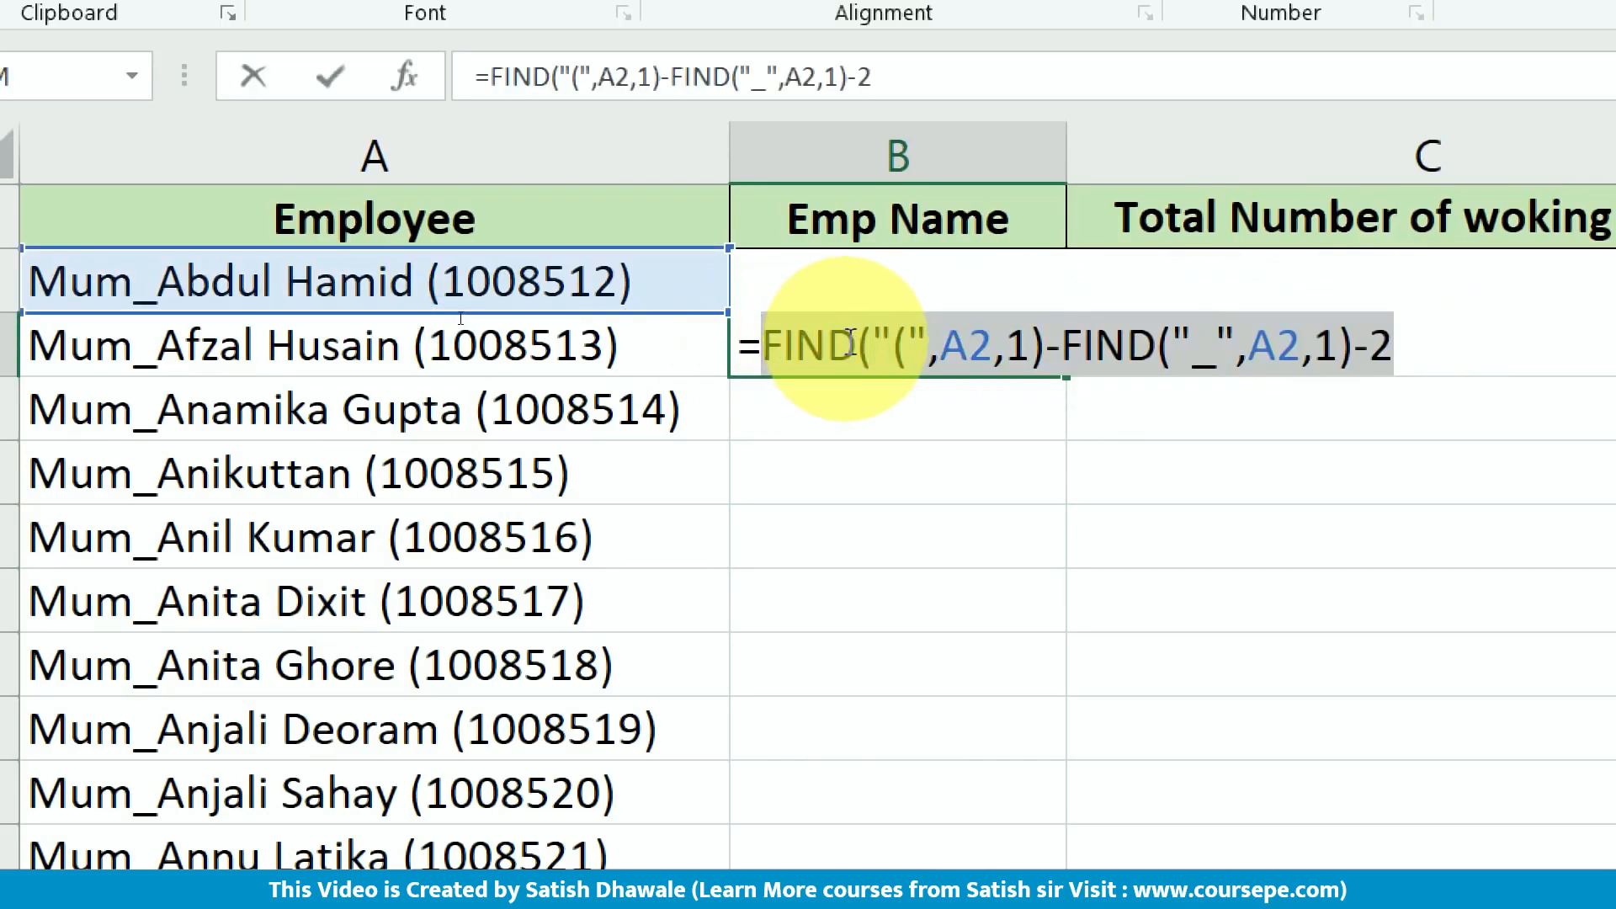
{"action": "key", "text": "Escape"}
{"action": "double_click", "coordinate": [983, 354]}
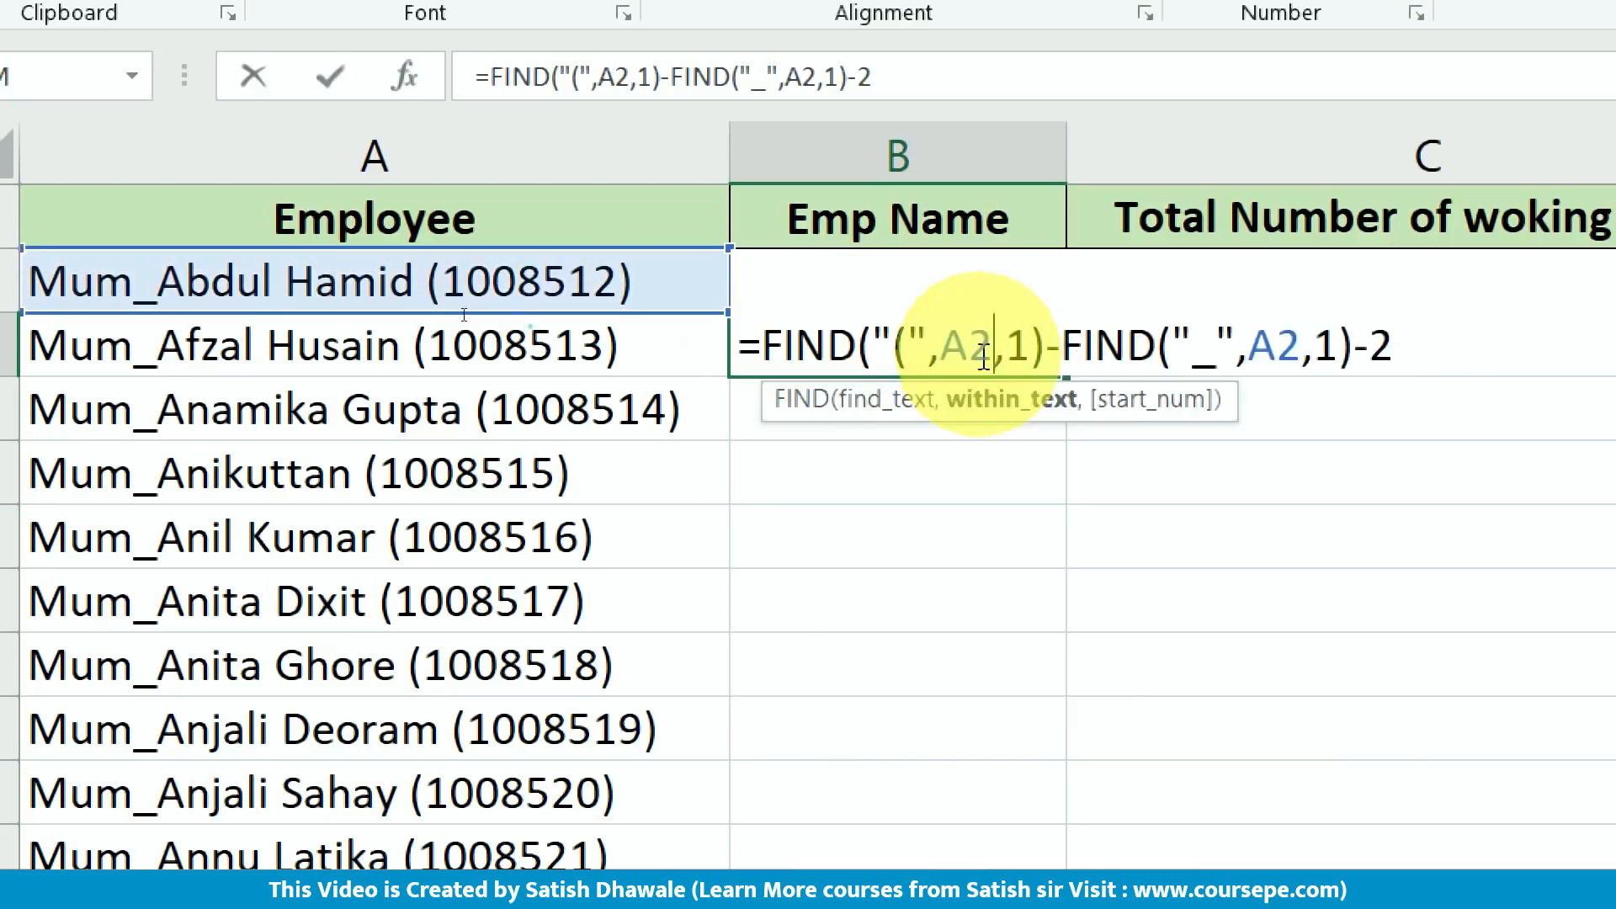
{"action": "left_click_drag", "start_coordinate": [775, 340], "coordinate": [1491, 346]}
{"action": "key", "text": "ctrl+c"}
{"action": "key", "text": "Escape"}
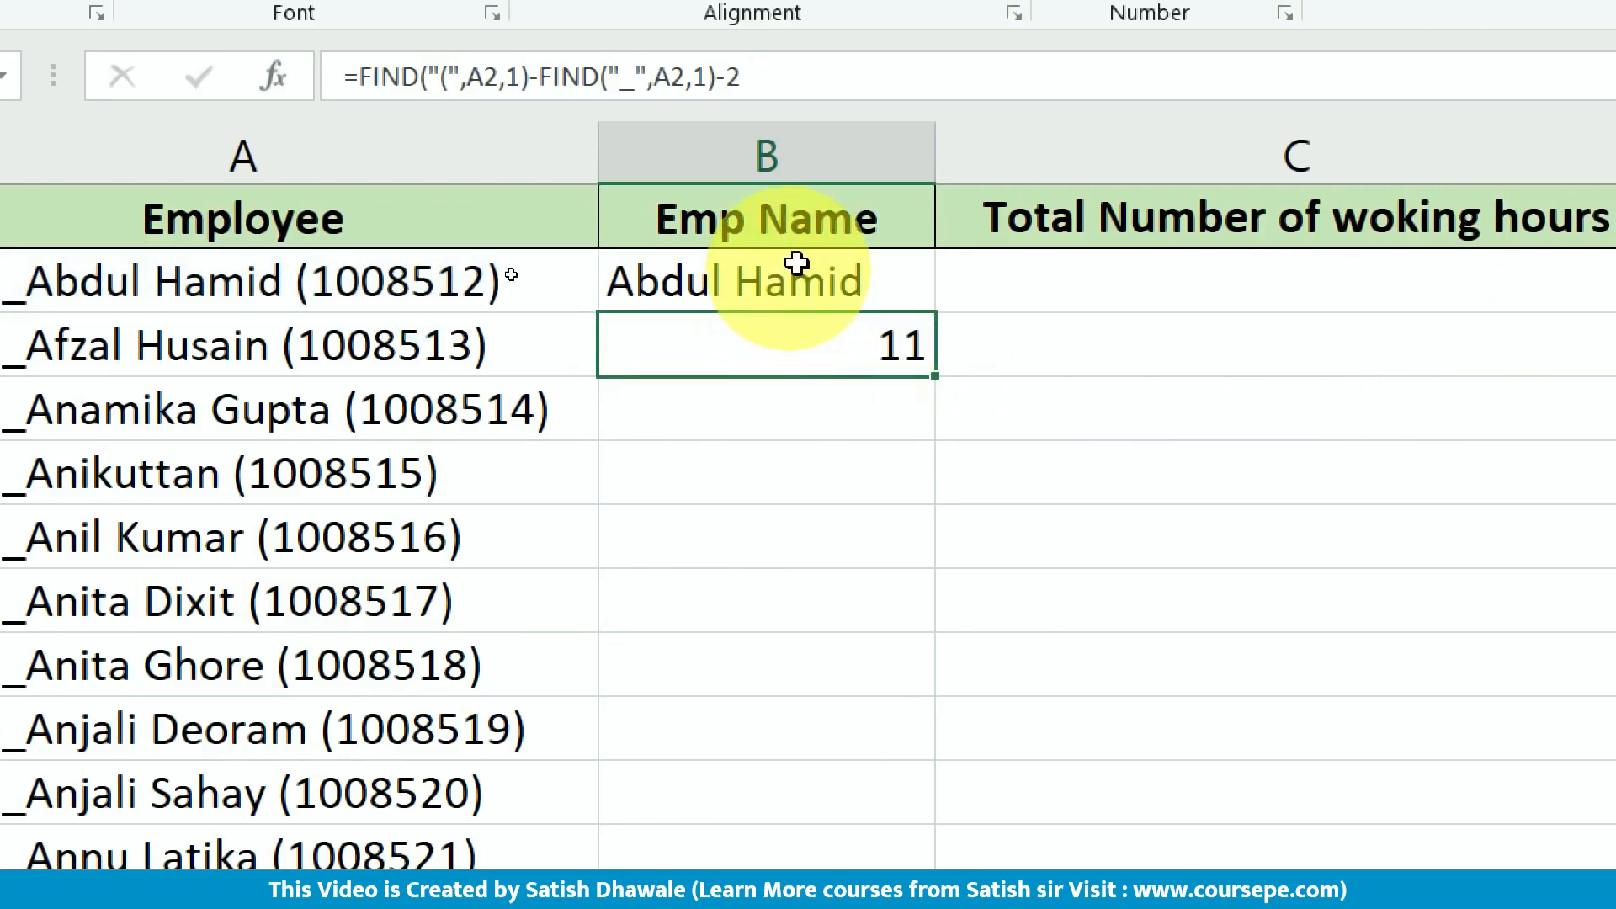
- Replace the fixed num_chars value 11 in the B2 MID formula with the copied FIND("(",A2,1)-FIND("_",A2,1)-2 expression
{"action": "double_click", "coordinate": [846, 253]}
{"action": "double_click", "coordinate": [855, 278]}
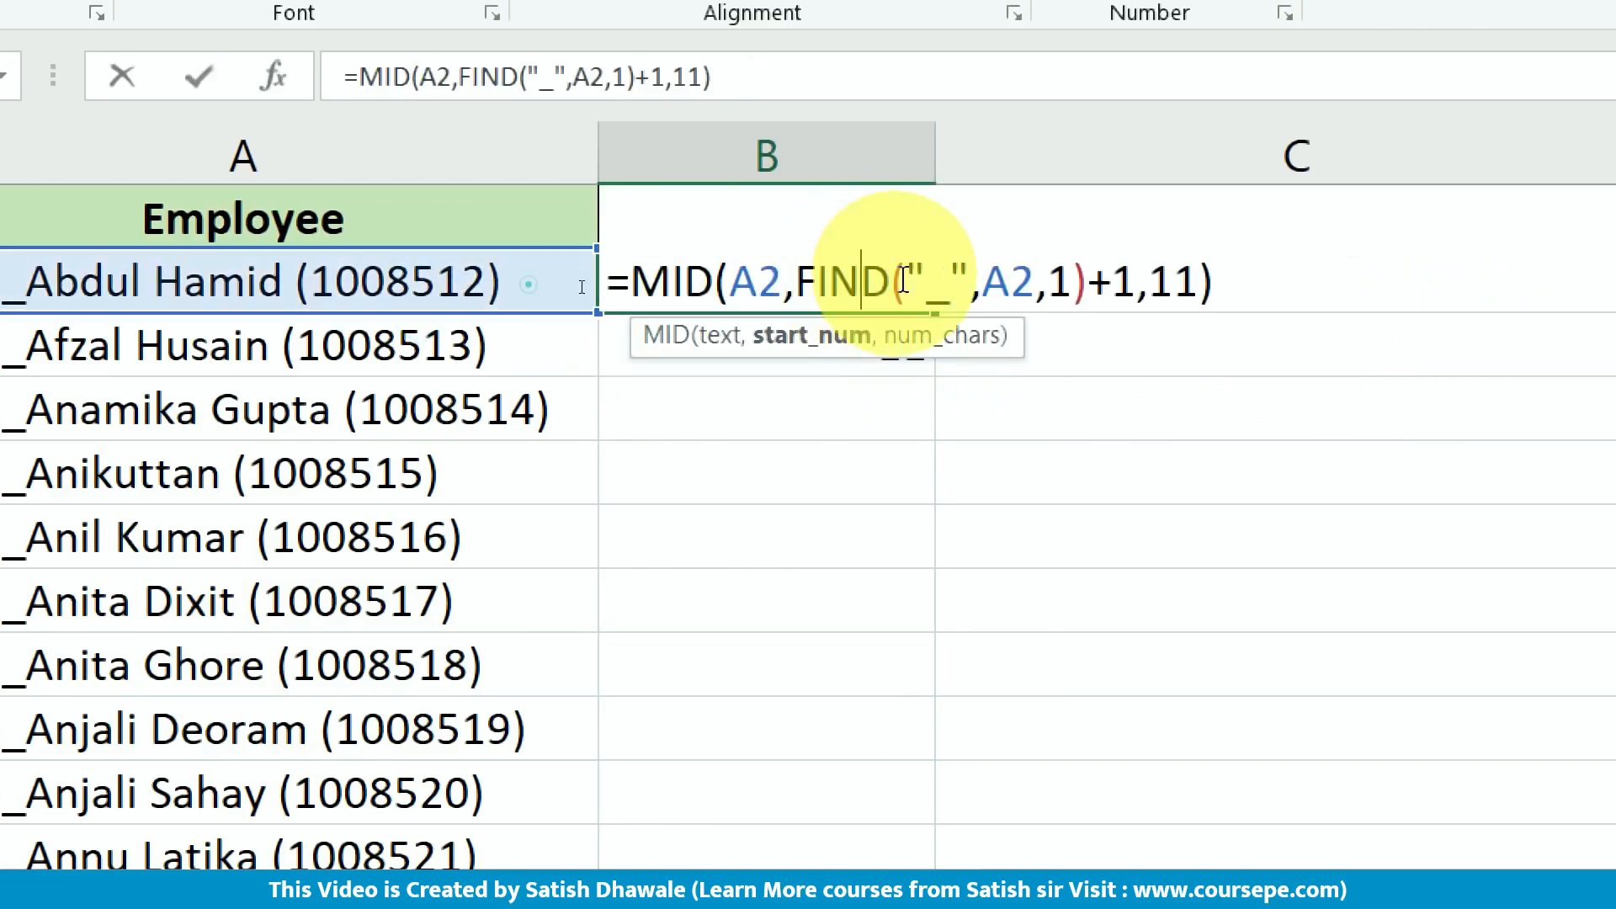
{"action": "left_click", "coordinate": [1176, 280]}
{"action": "double_click", "coordinate": [1176, 280]}
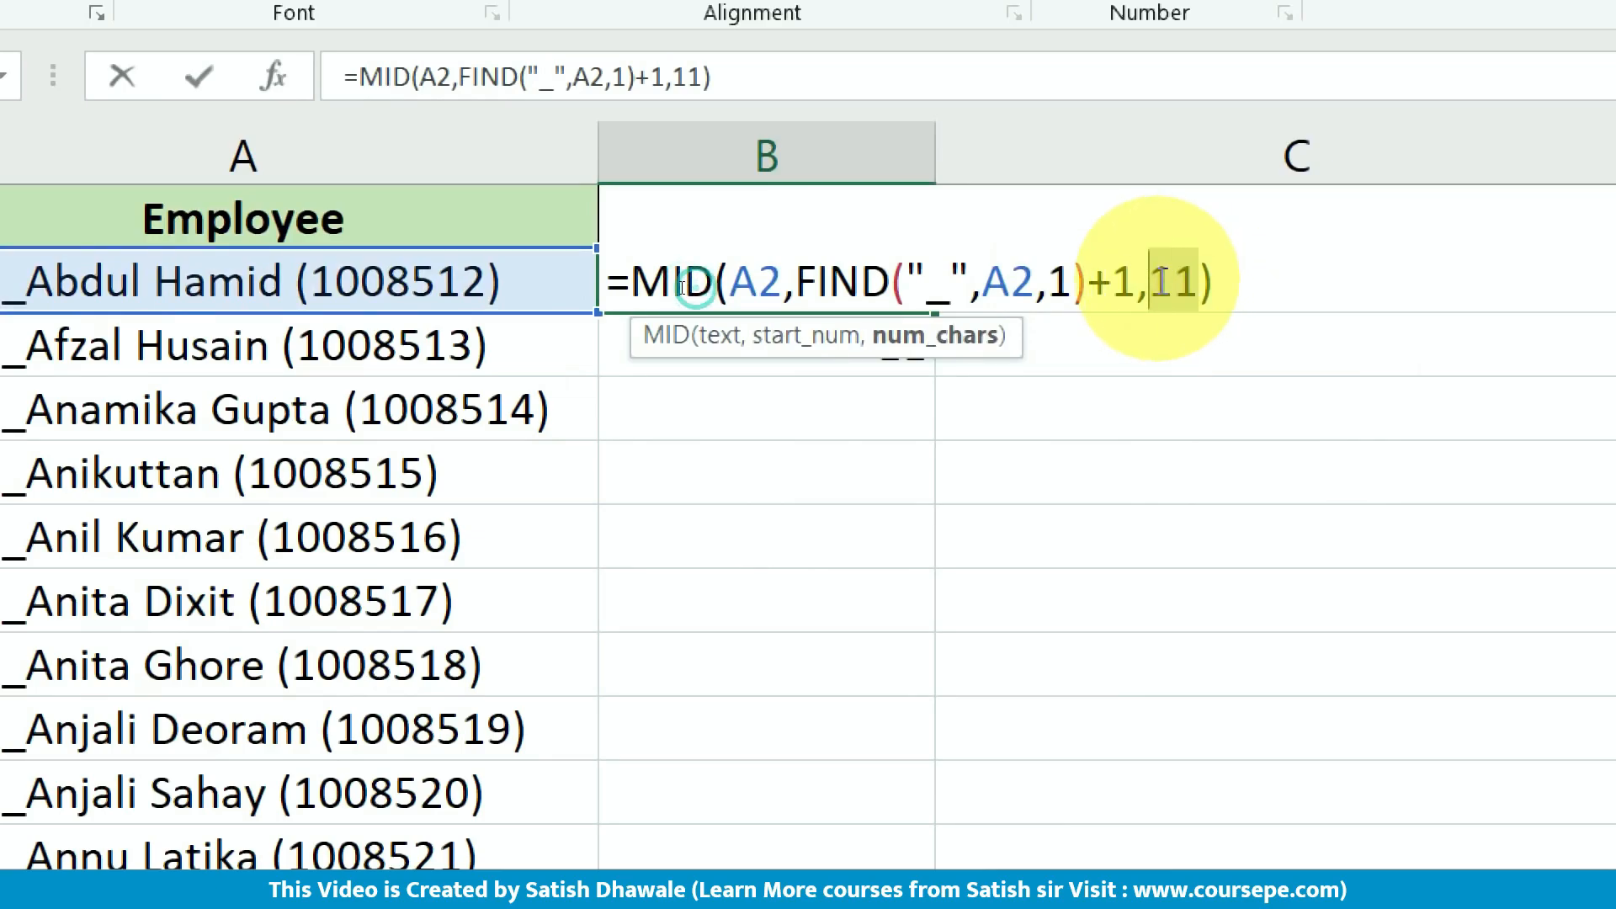
{"action": "key", "text": "BackSpace"}
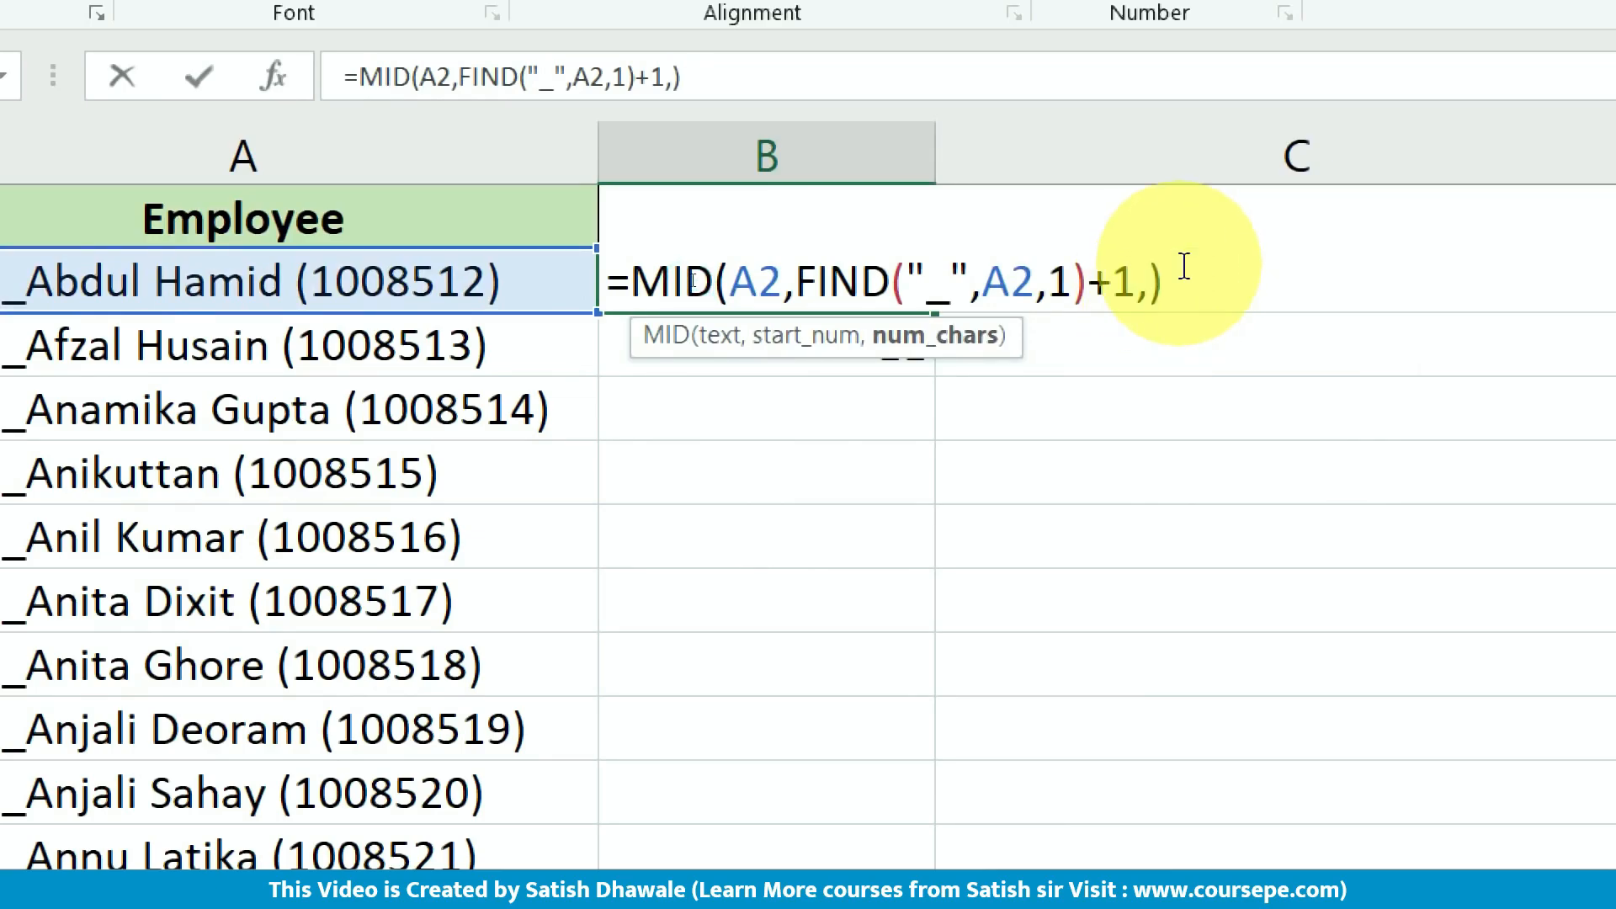
{"action": "key", "text": "ctrl+v"}
{"action": "key", "text": "Return"}
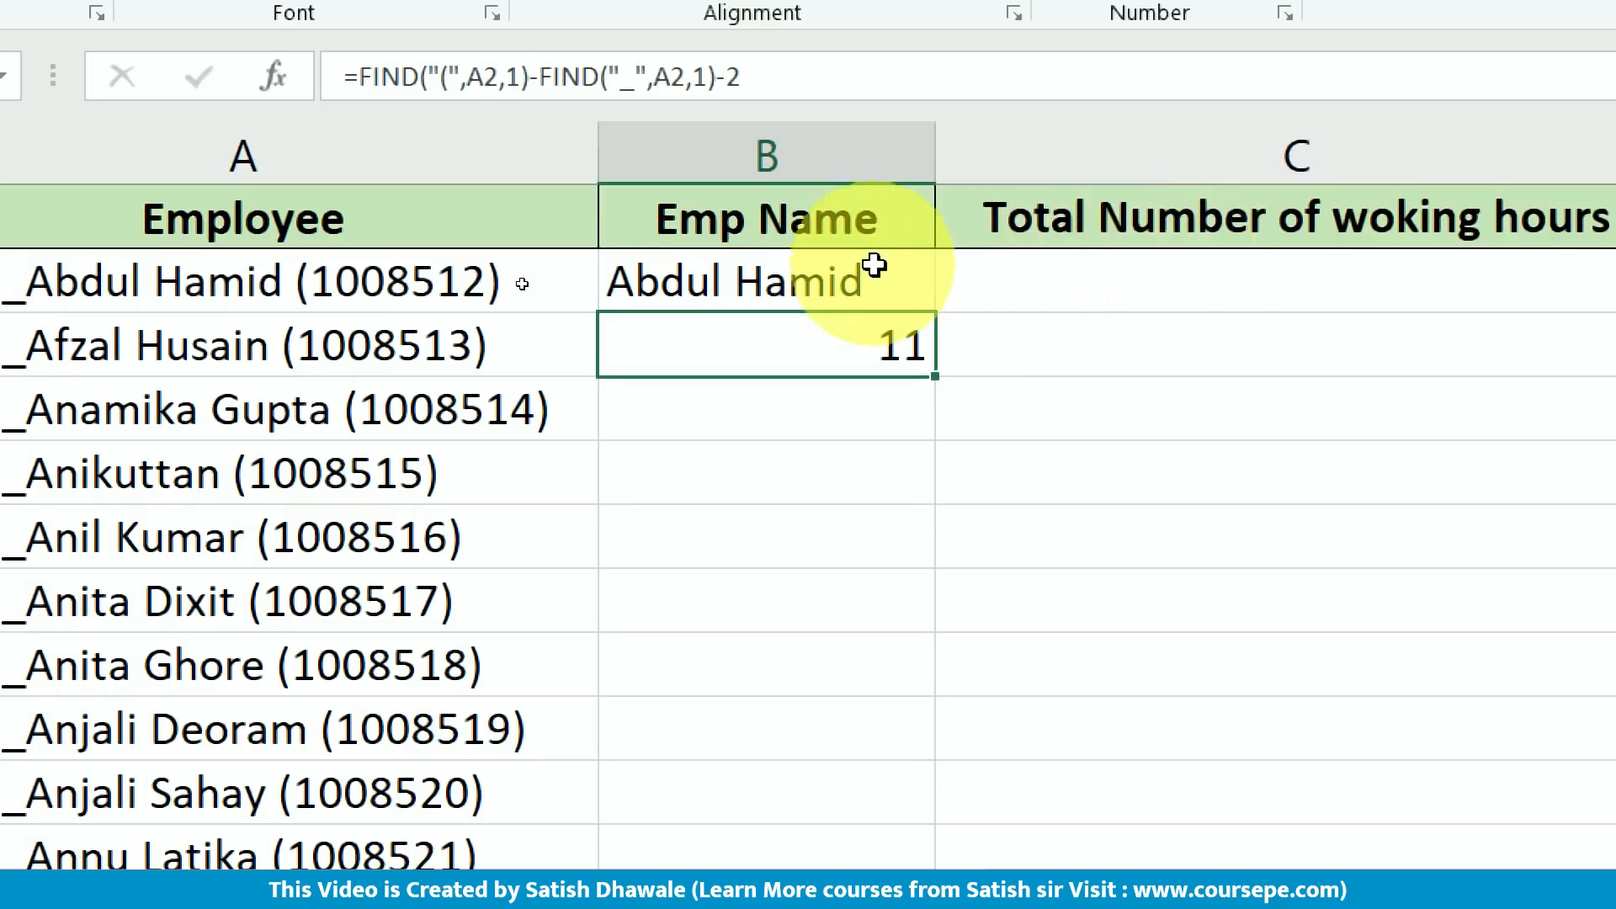
- Clear the helper formula from B3 and fill the B2 MID formula down the whole Emp Name column
{"action": "key", "text": "Delete"}
{"action": "left_click", "coordinate": [909, 286]}
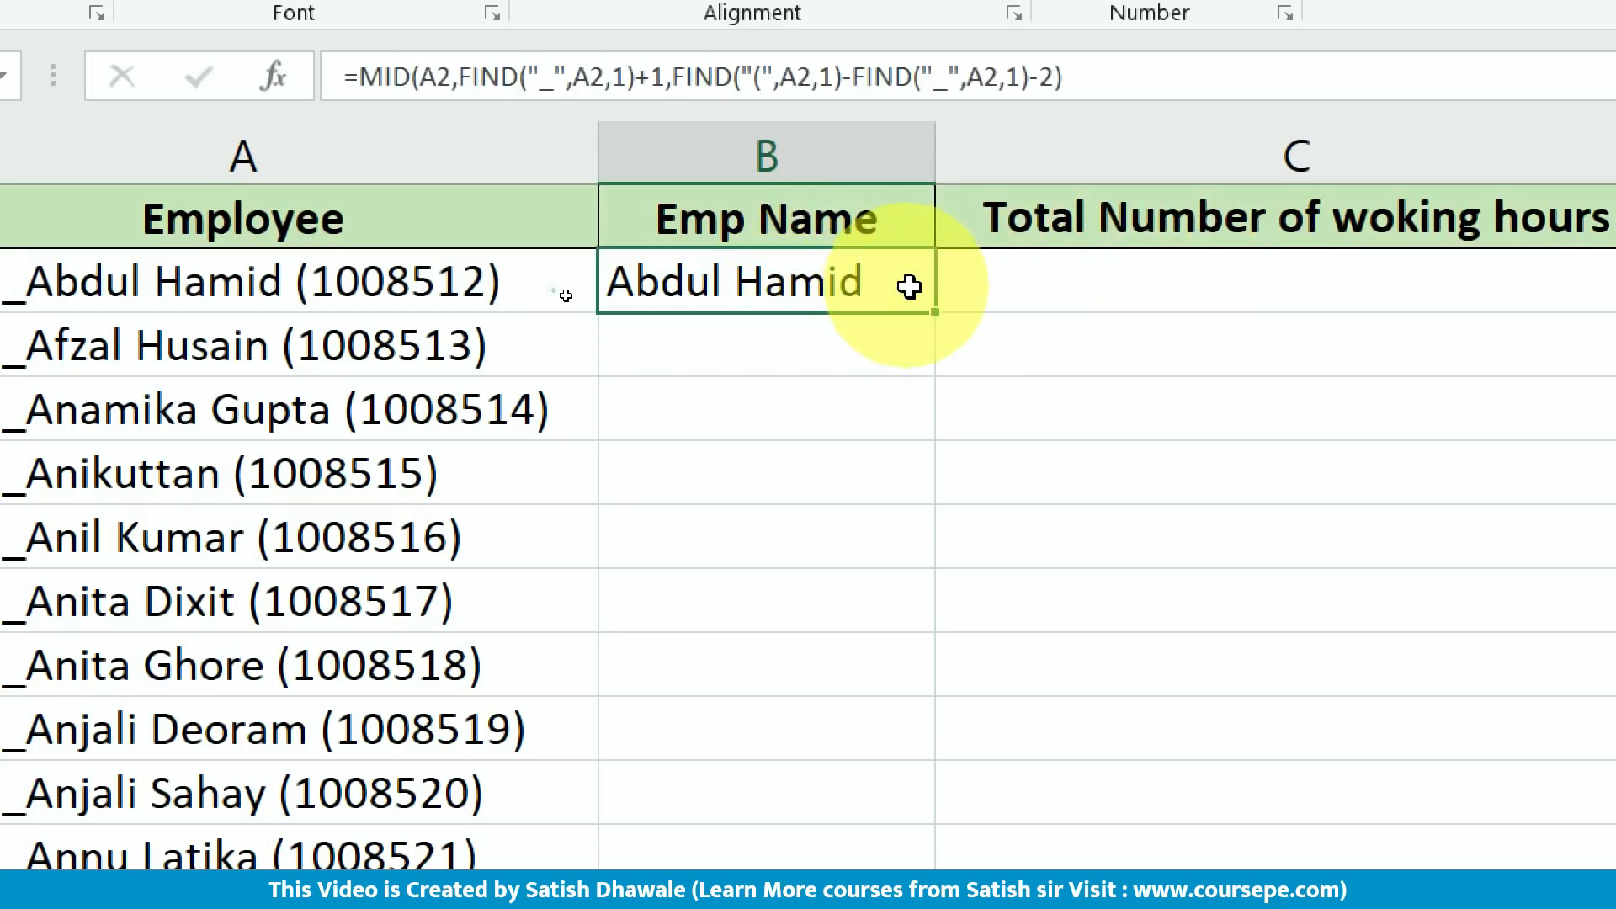
{"action": "double_click", "coordinate": [934, 311]}
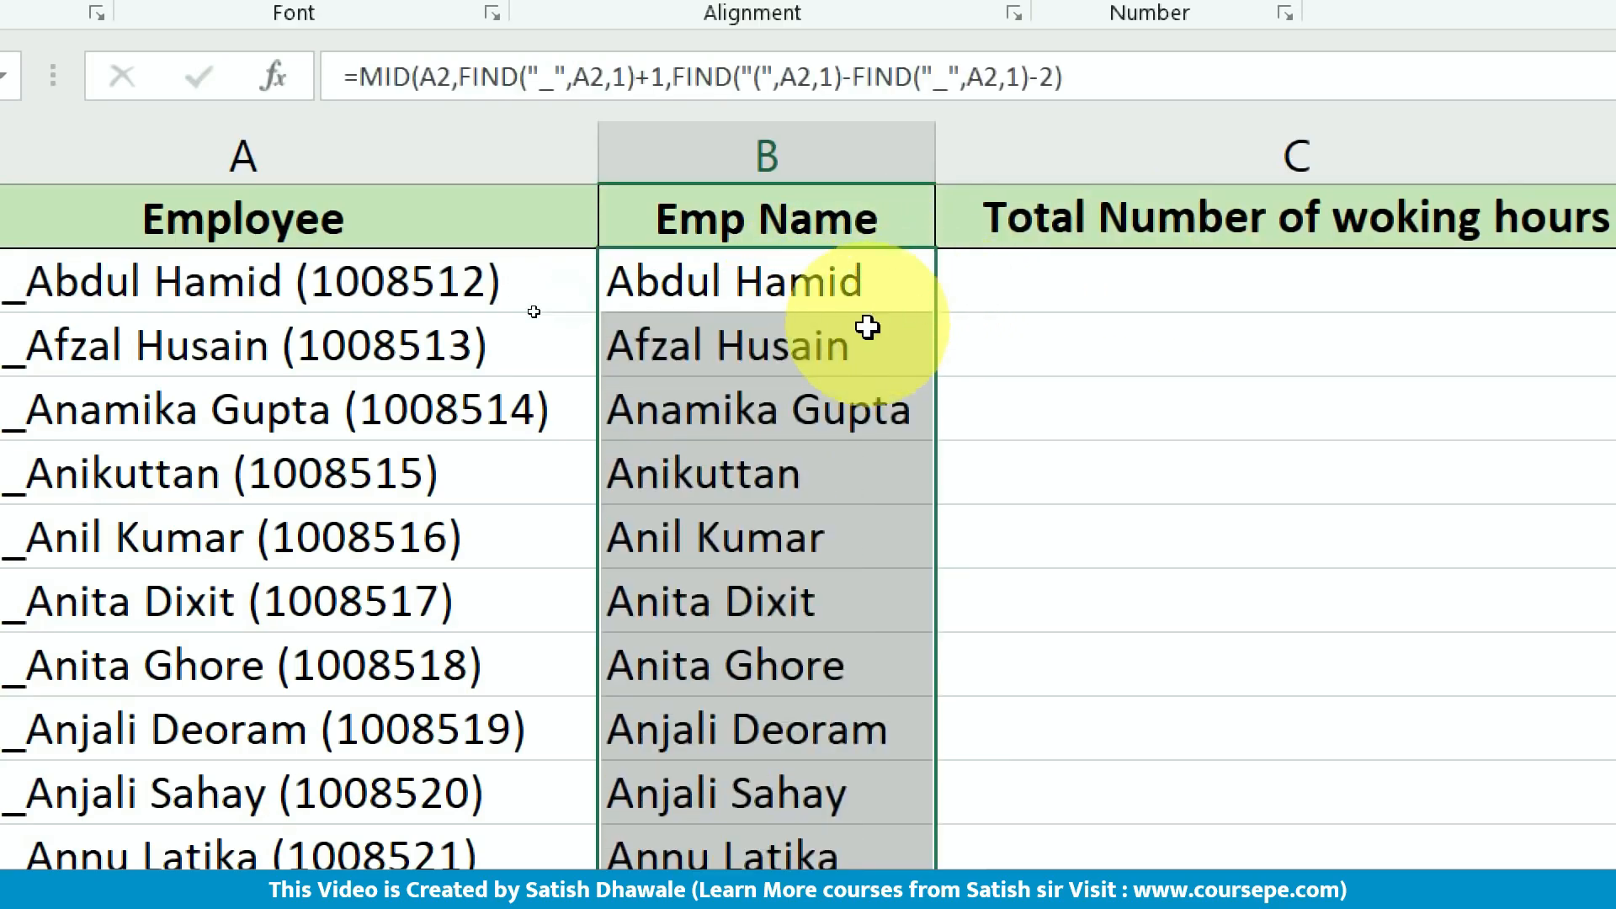
- Check the copied formulas in B3 to B6 and review the nested MID formula in B2, especially its num_chars part, without editing it
{"action": "left_click", "coordinate": [810, 364]}
{"action": "left_click", "coordinate": [796, 408]}
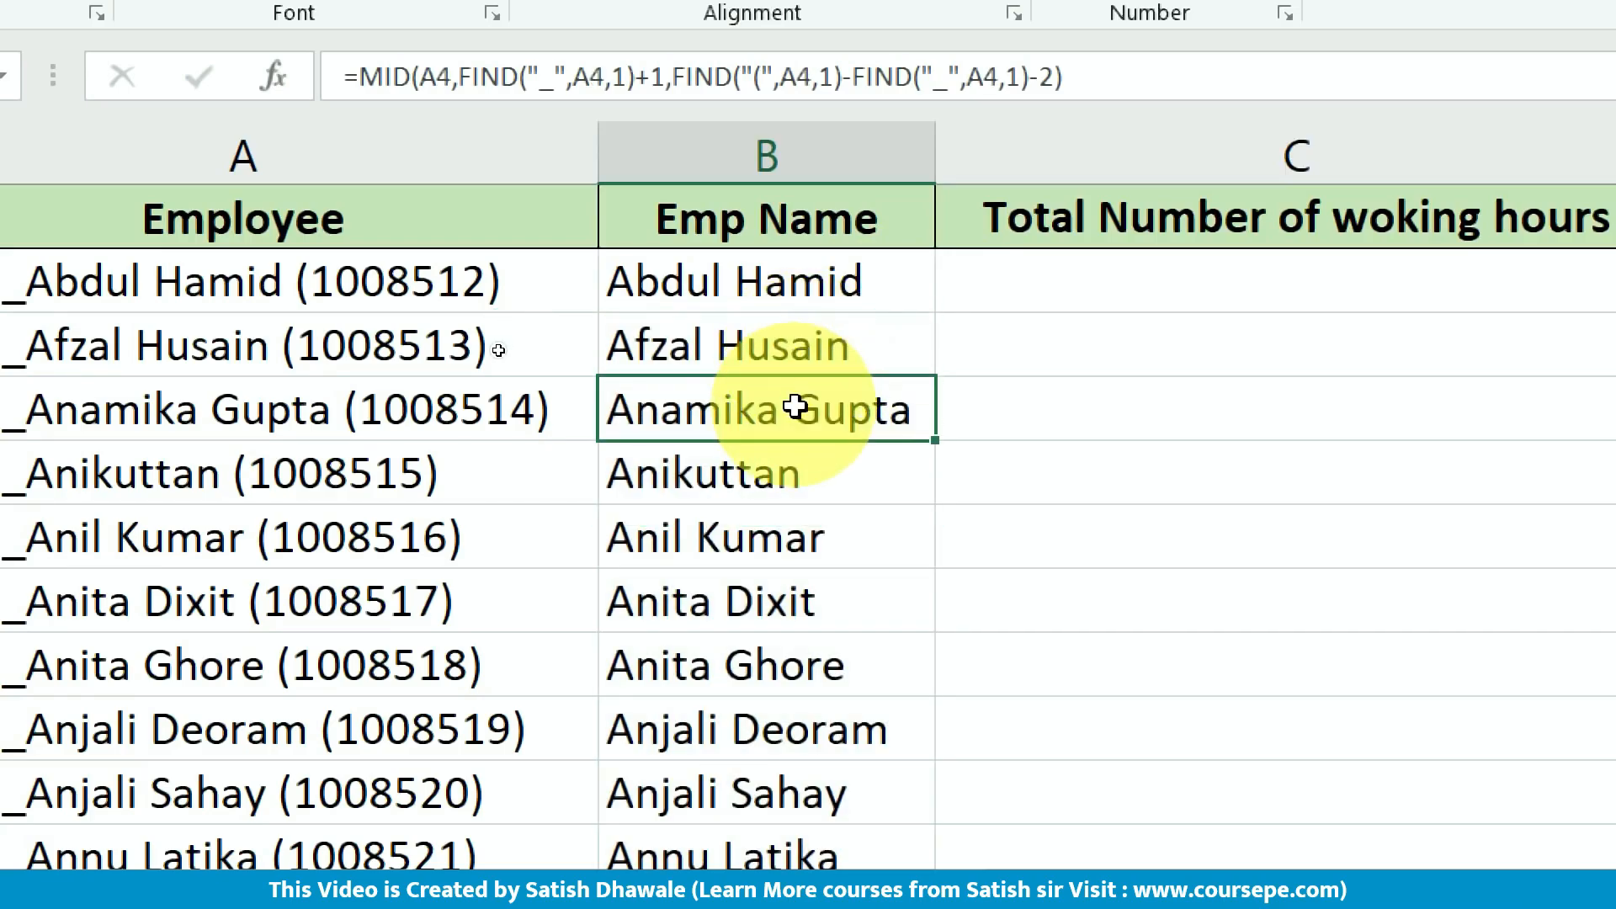
{"action": "left_click", "coordinate": [781, 470]}
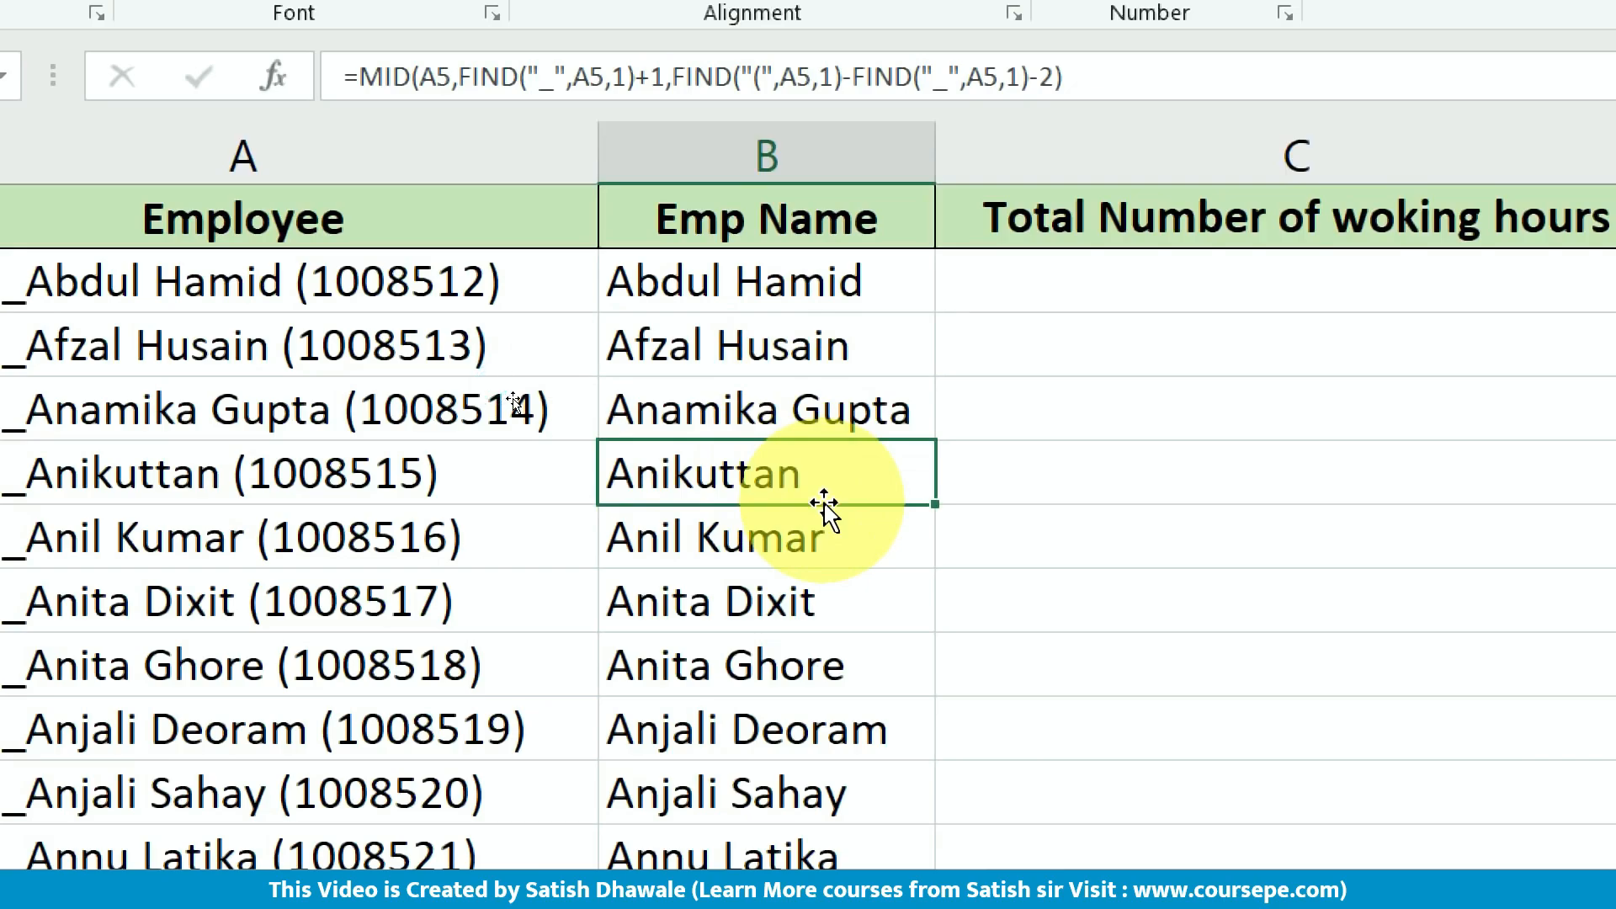
{"action": "left_click", "coordinate": [812, 539]}
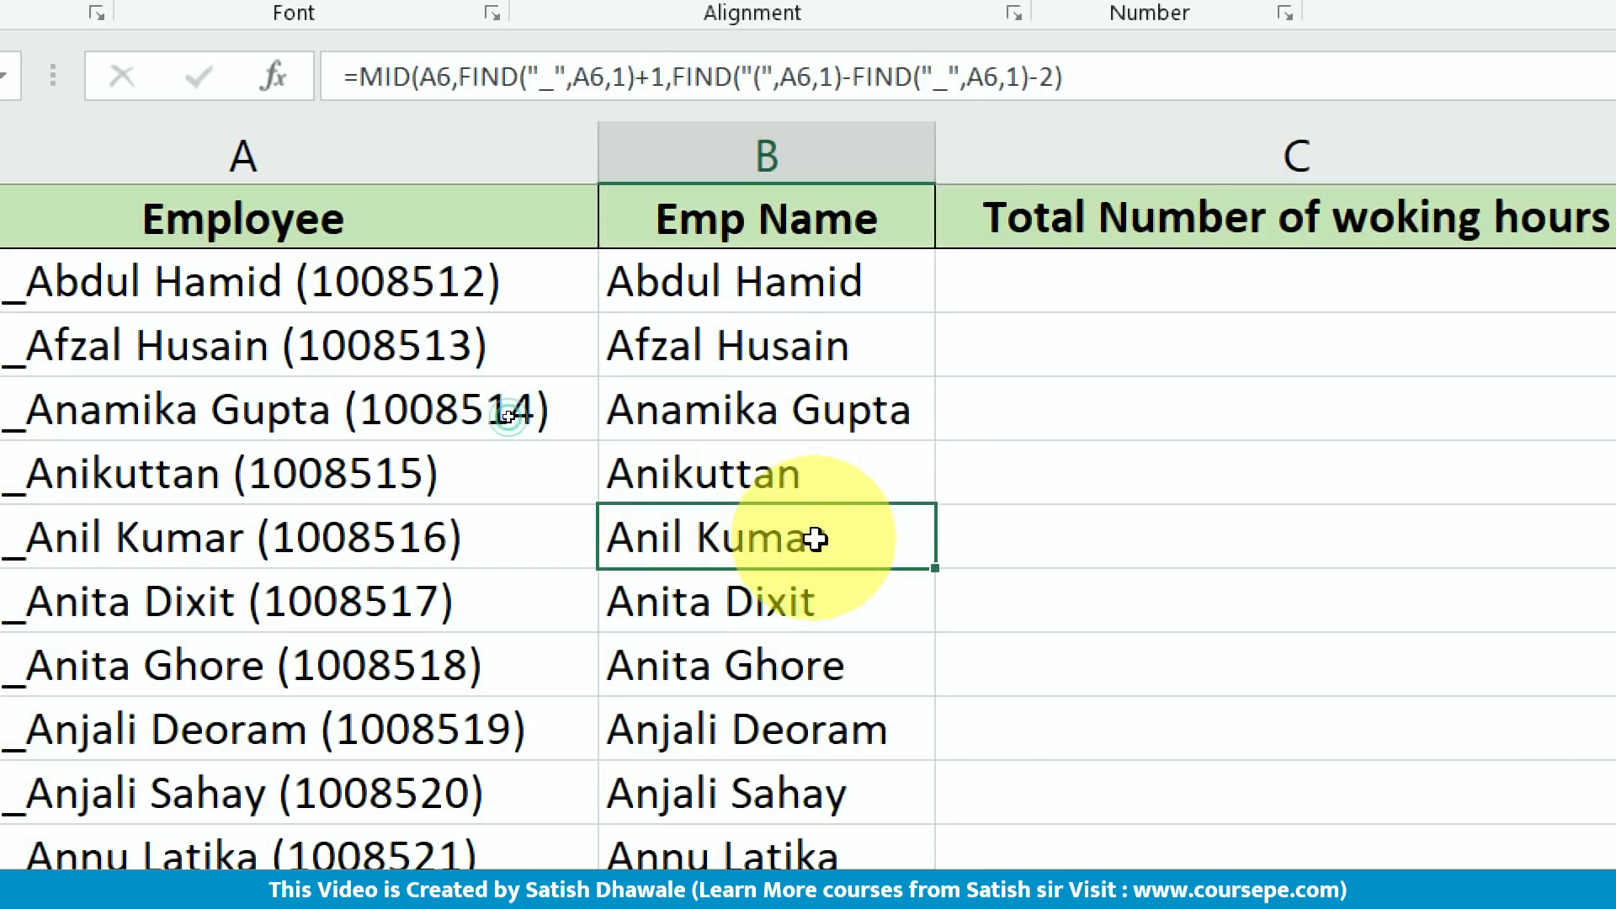
{"action": "double_click", "coordinate": [819, 282]}
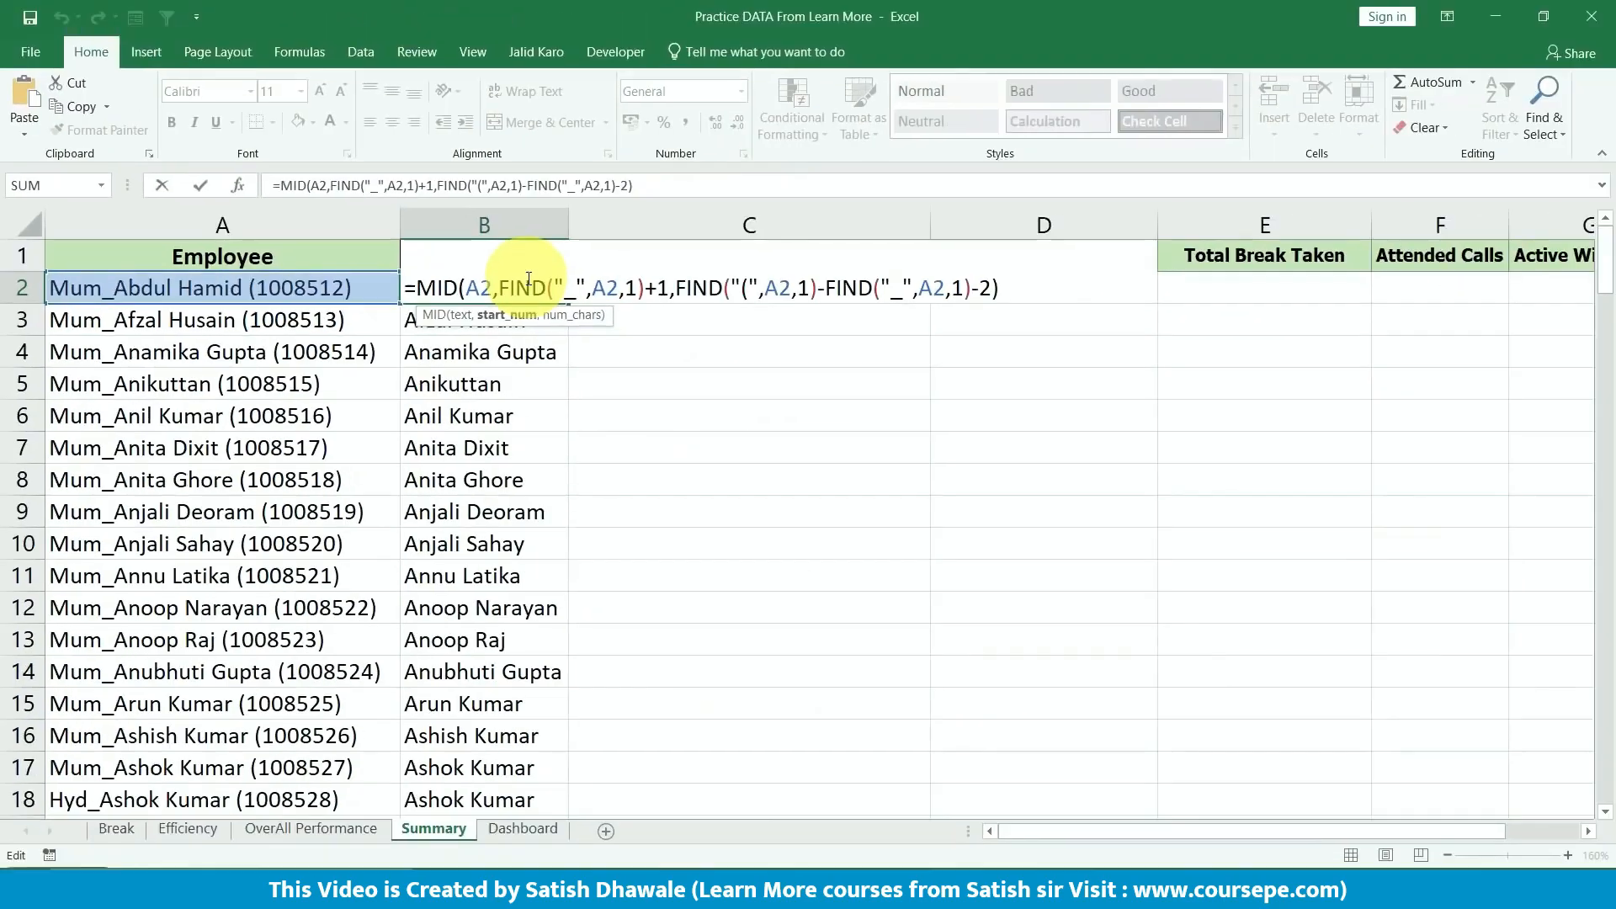
{"action": "key", "text": "Escape"}
{"action": "double_click", "coordinate": [520, 288]}
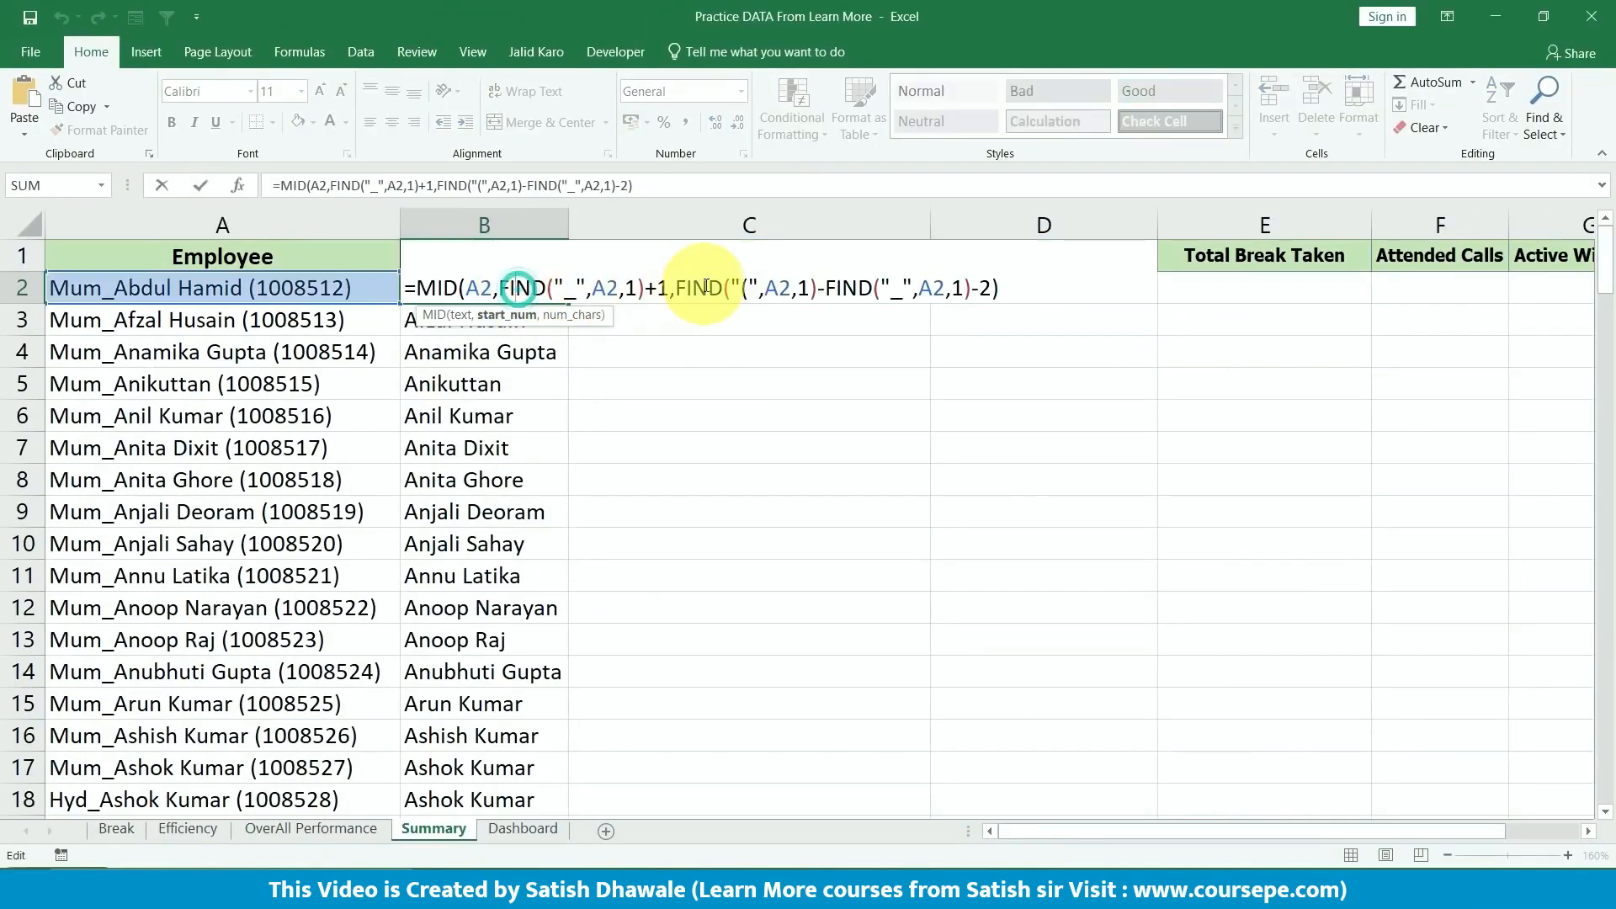
{"action": "left_click_drag", "start_coordinate": [676, 288], "coordinate": [1011, 292]}
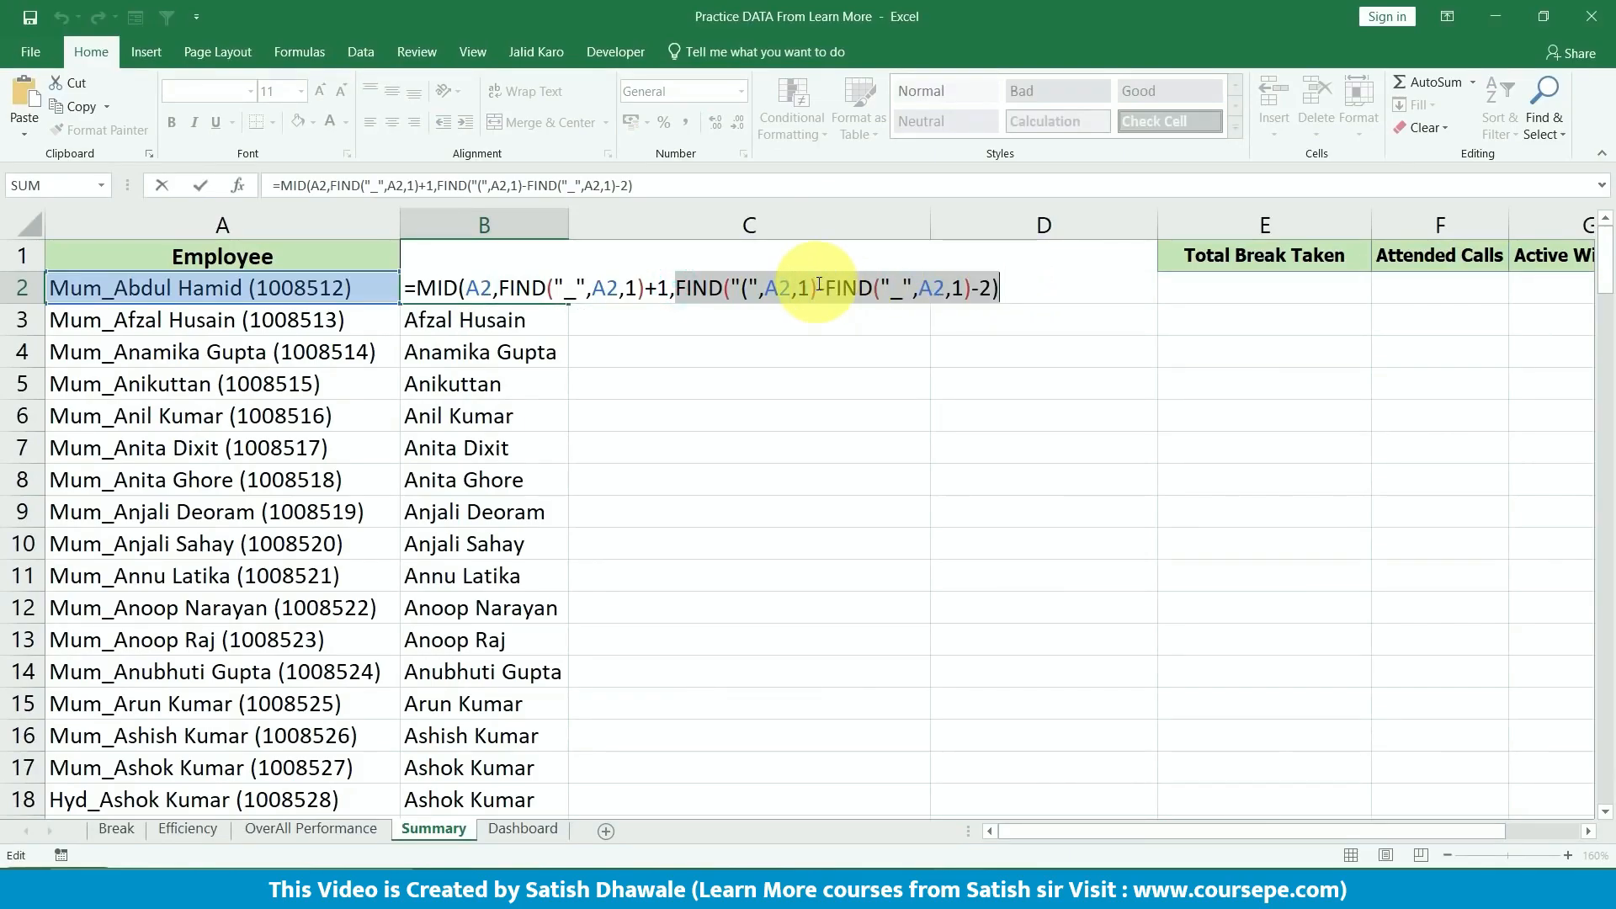
{"action": "key", "text": "Escape"}
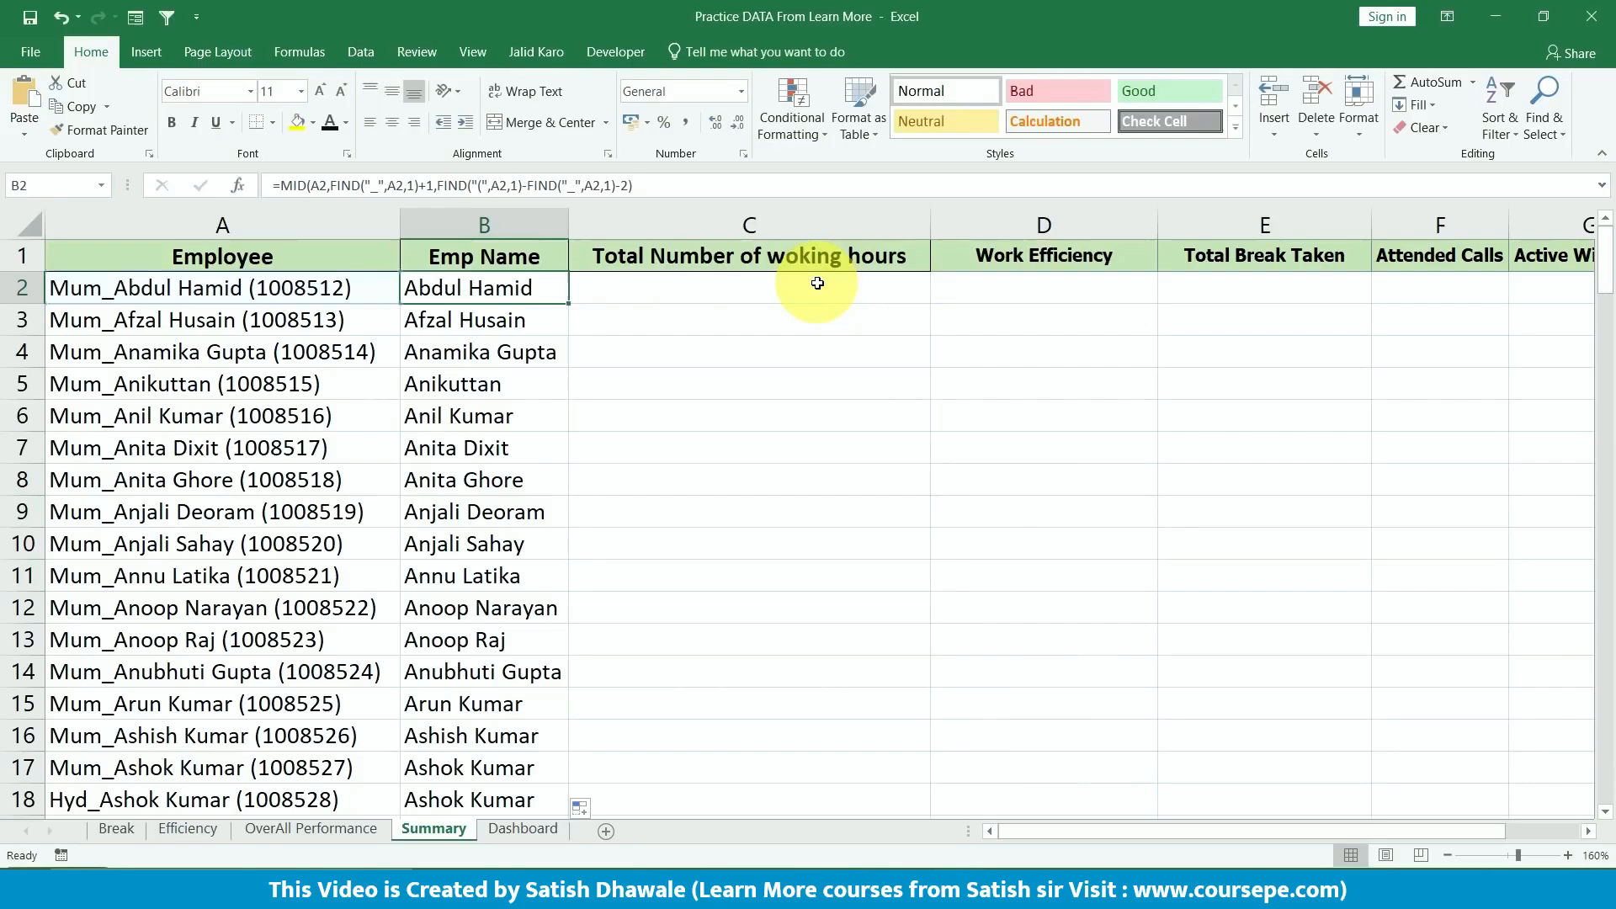
{"action": "double_click", "coordinate": [536, 292]}
{"action": "key", "text": "Escape"}
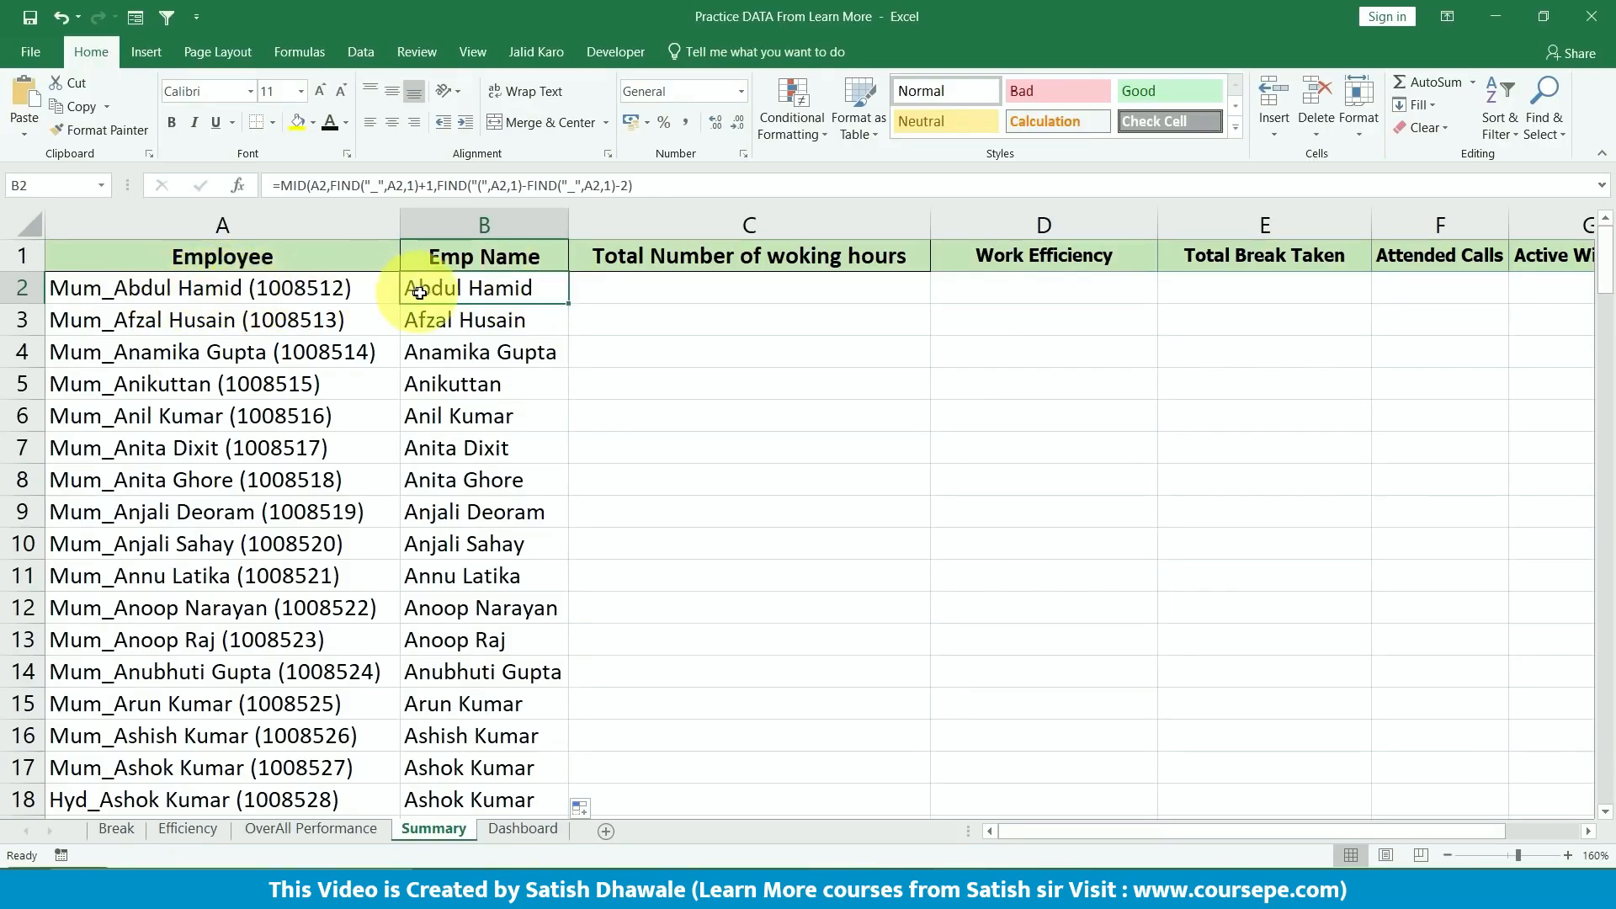
- Reread the nested MID formula in B2 against the source text in A2, including the trailing -2, without changing it
{"action": "double_click", "coordinate": [451, 288]}
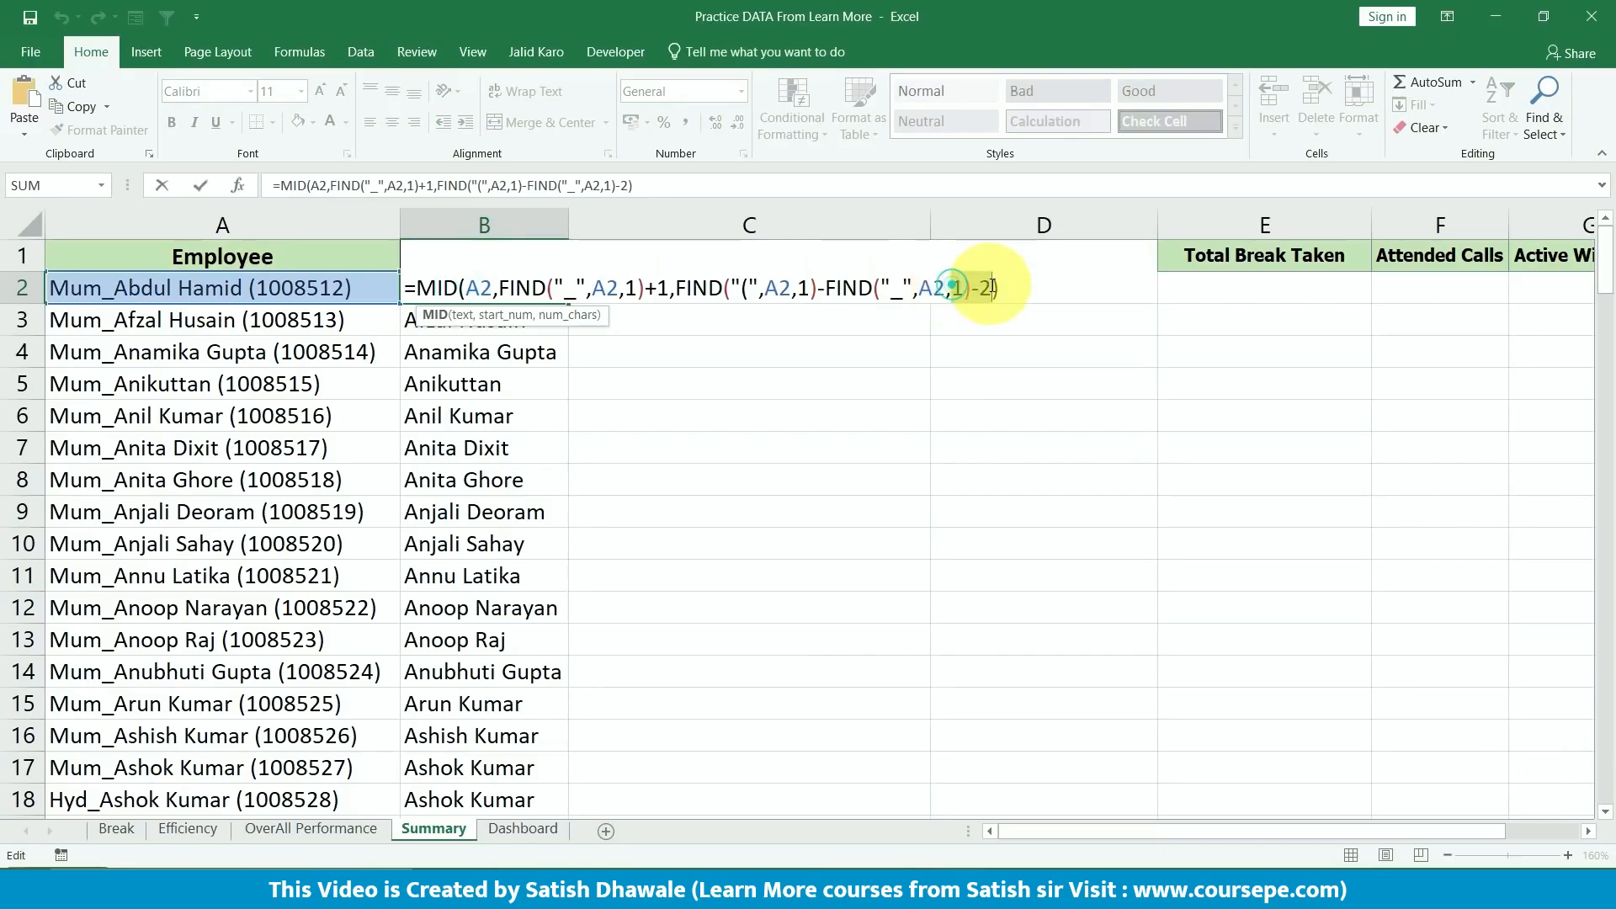
{"action": "left_click_drag", "start_coordinate": [952, 287], "coordinate": [992, 288]}
{"action": "key", "text": "Escape"}
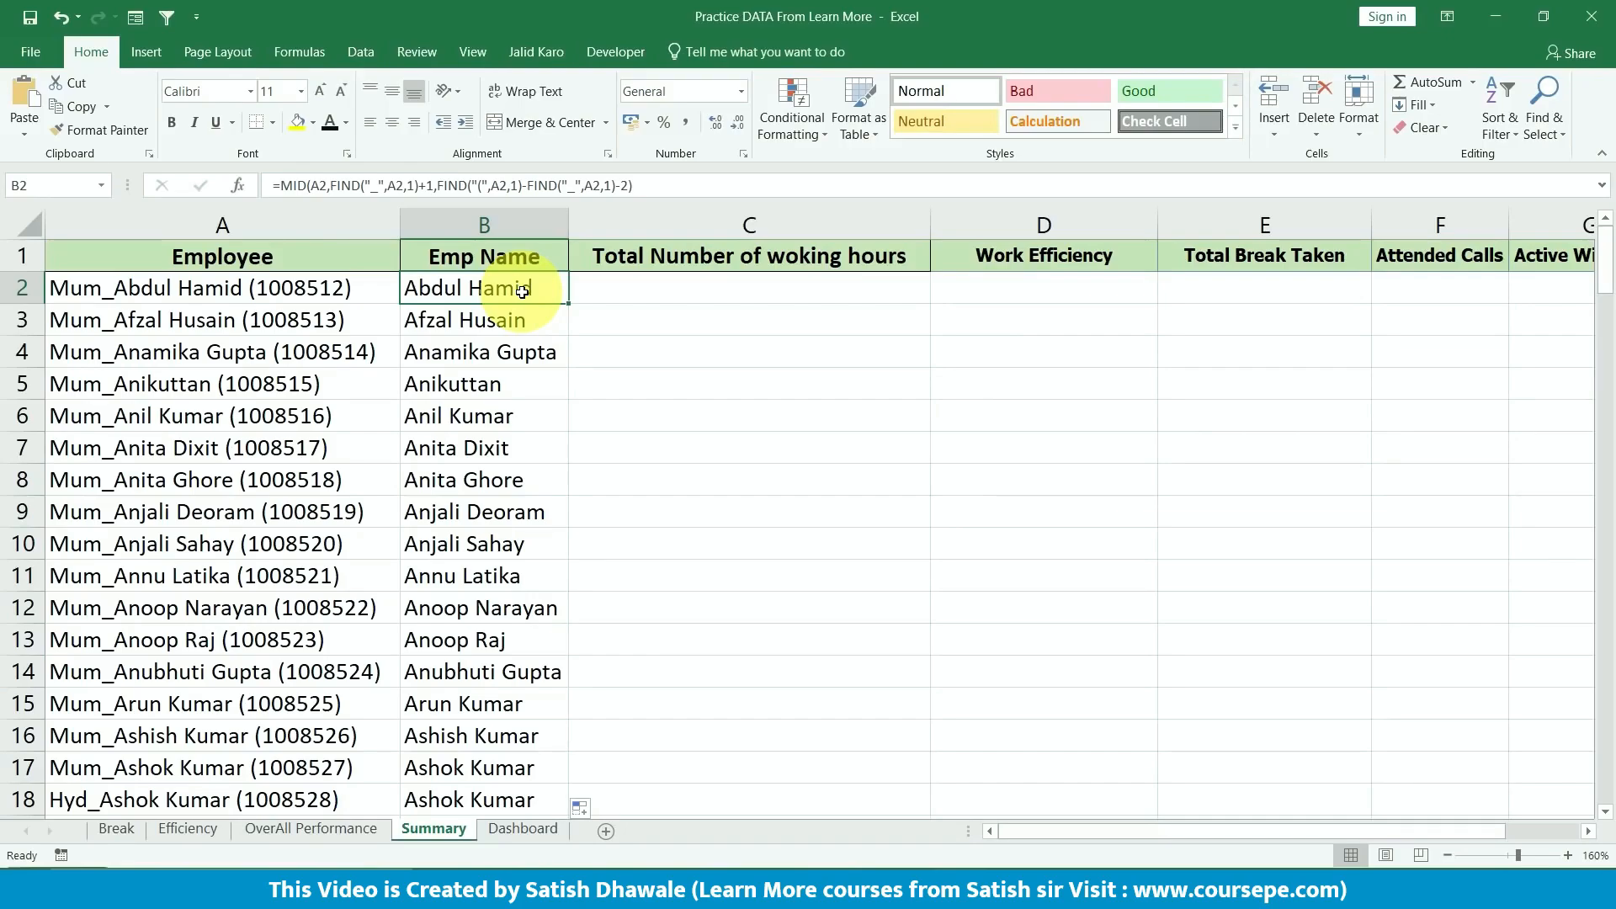
{"action": "left_click", "coordinate": [276, 290]}
{"action": "scroll", "coordinate": [253, 290], "scroll_direction": "up", "scroll_amount": 2}
{"action": "scroll", "coordinate": [379, 328], "scroll_direction": "up", "scroll_amount": 1}
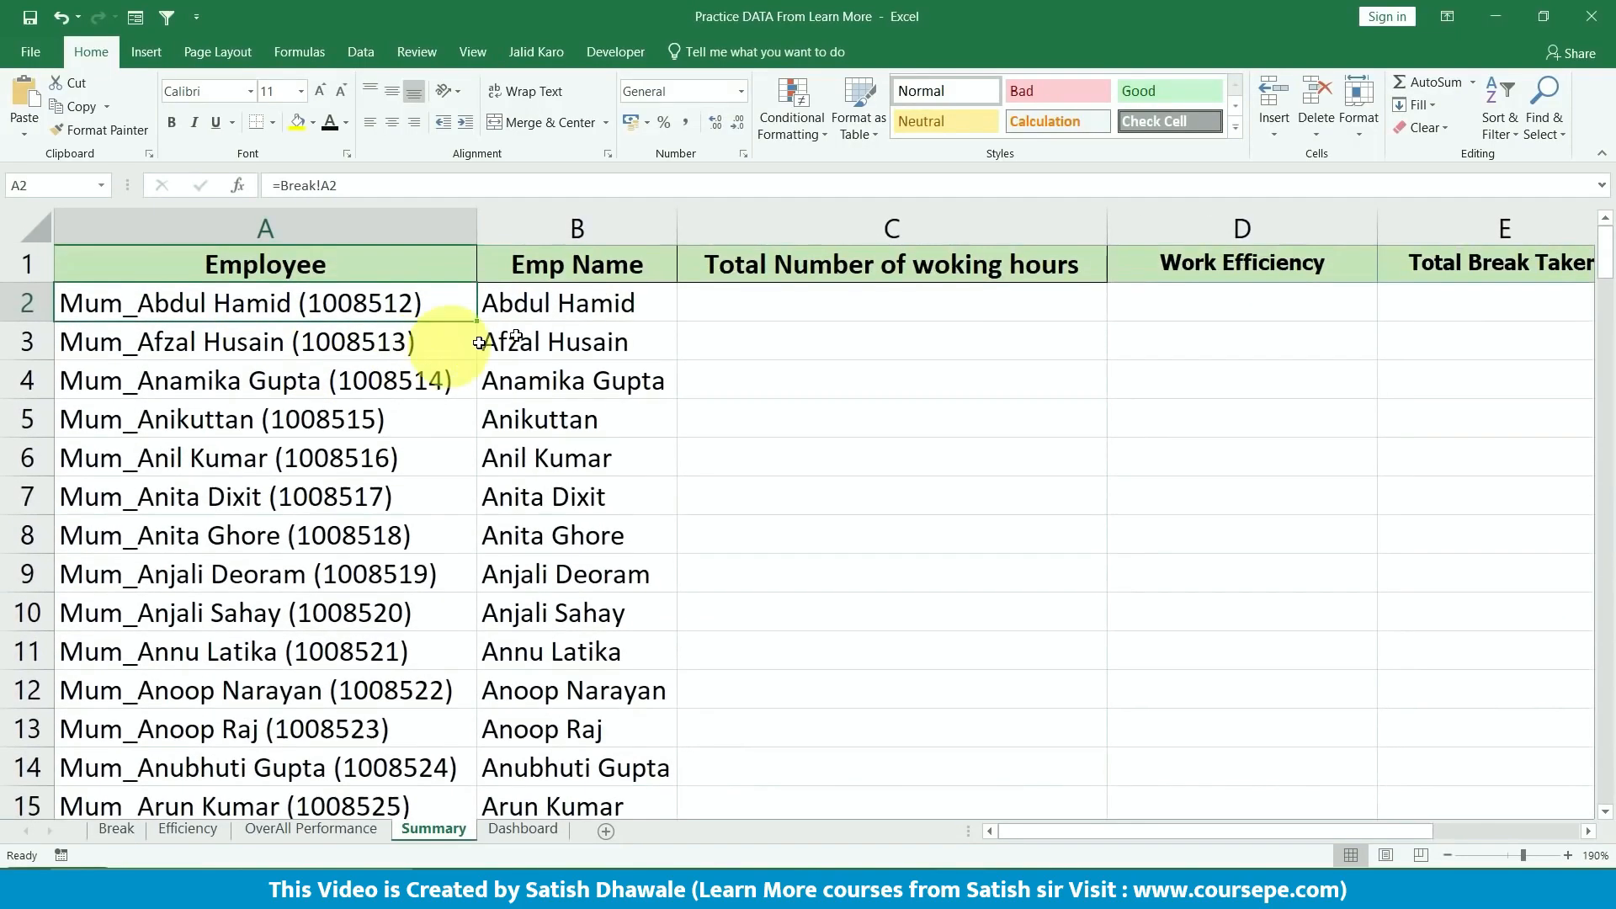
{"action": "double_click", "coordinate": [577, 295]}
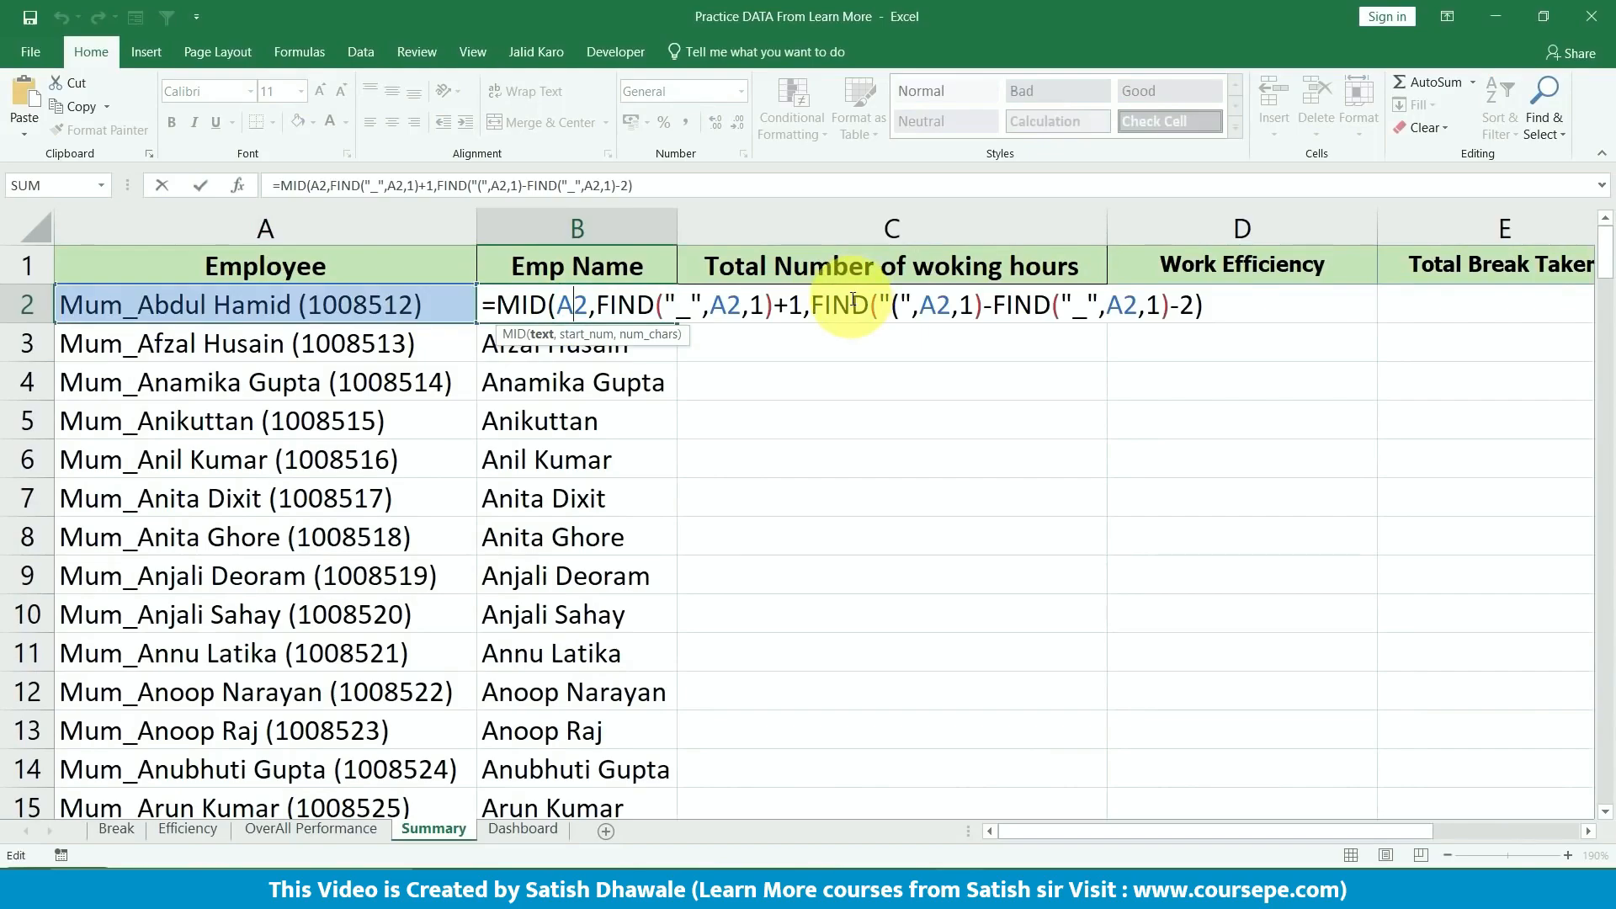
{"action": "key", "text": "Escape"}
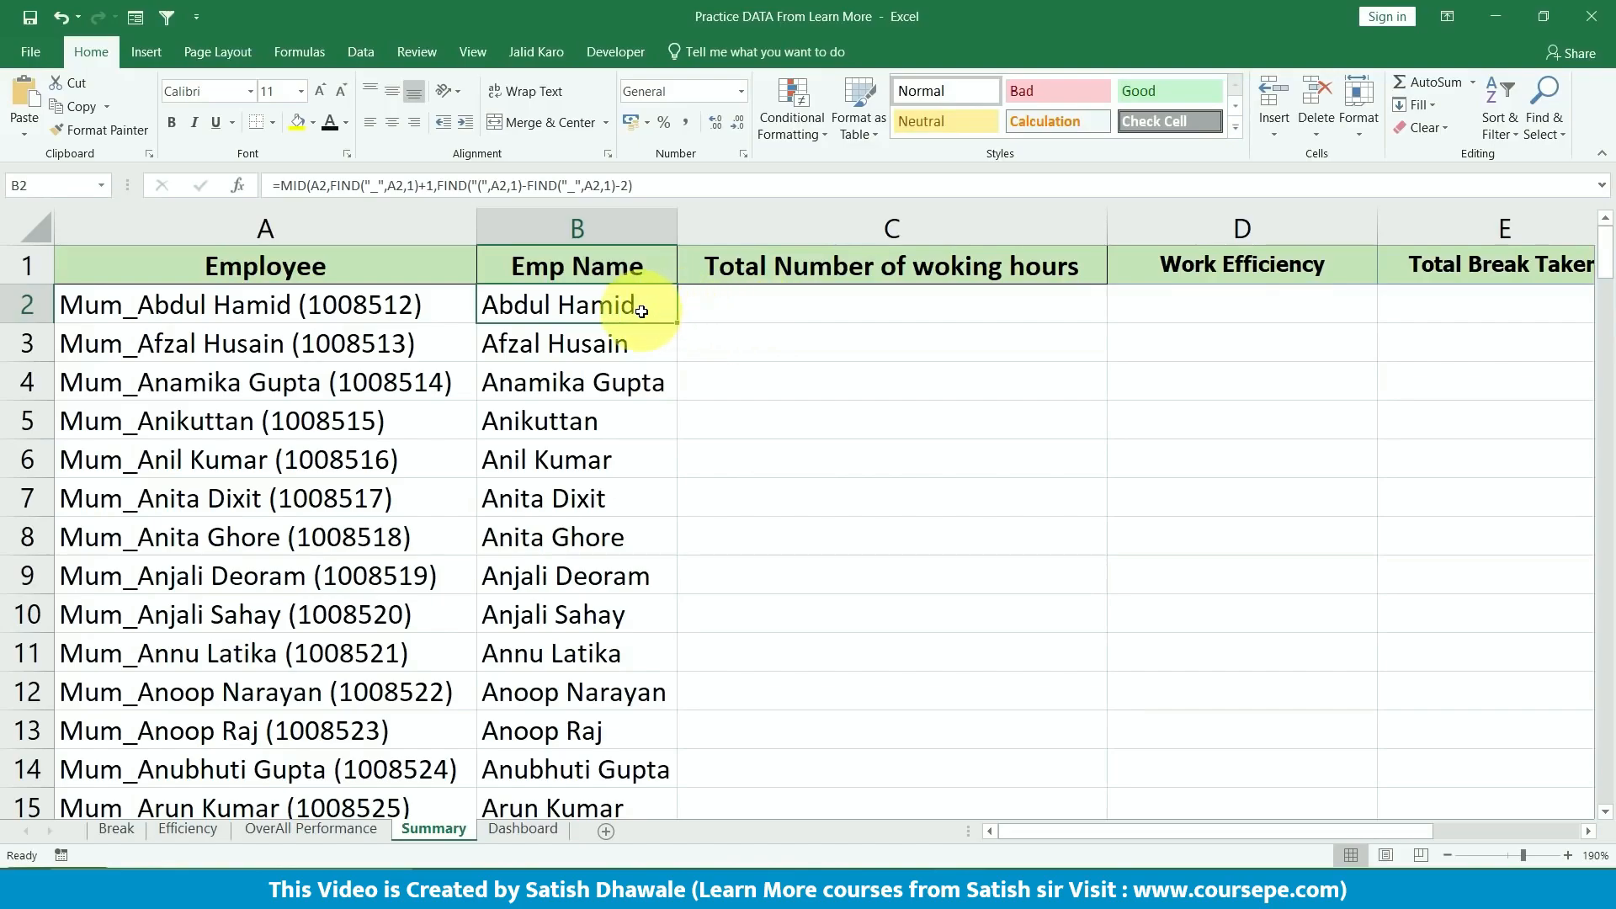
{"action": "double_click", "coordinate": [570, 309]}
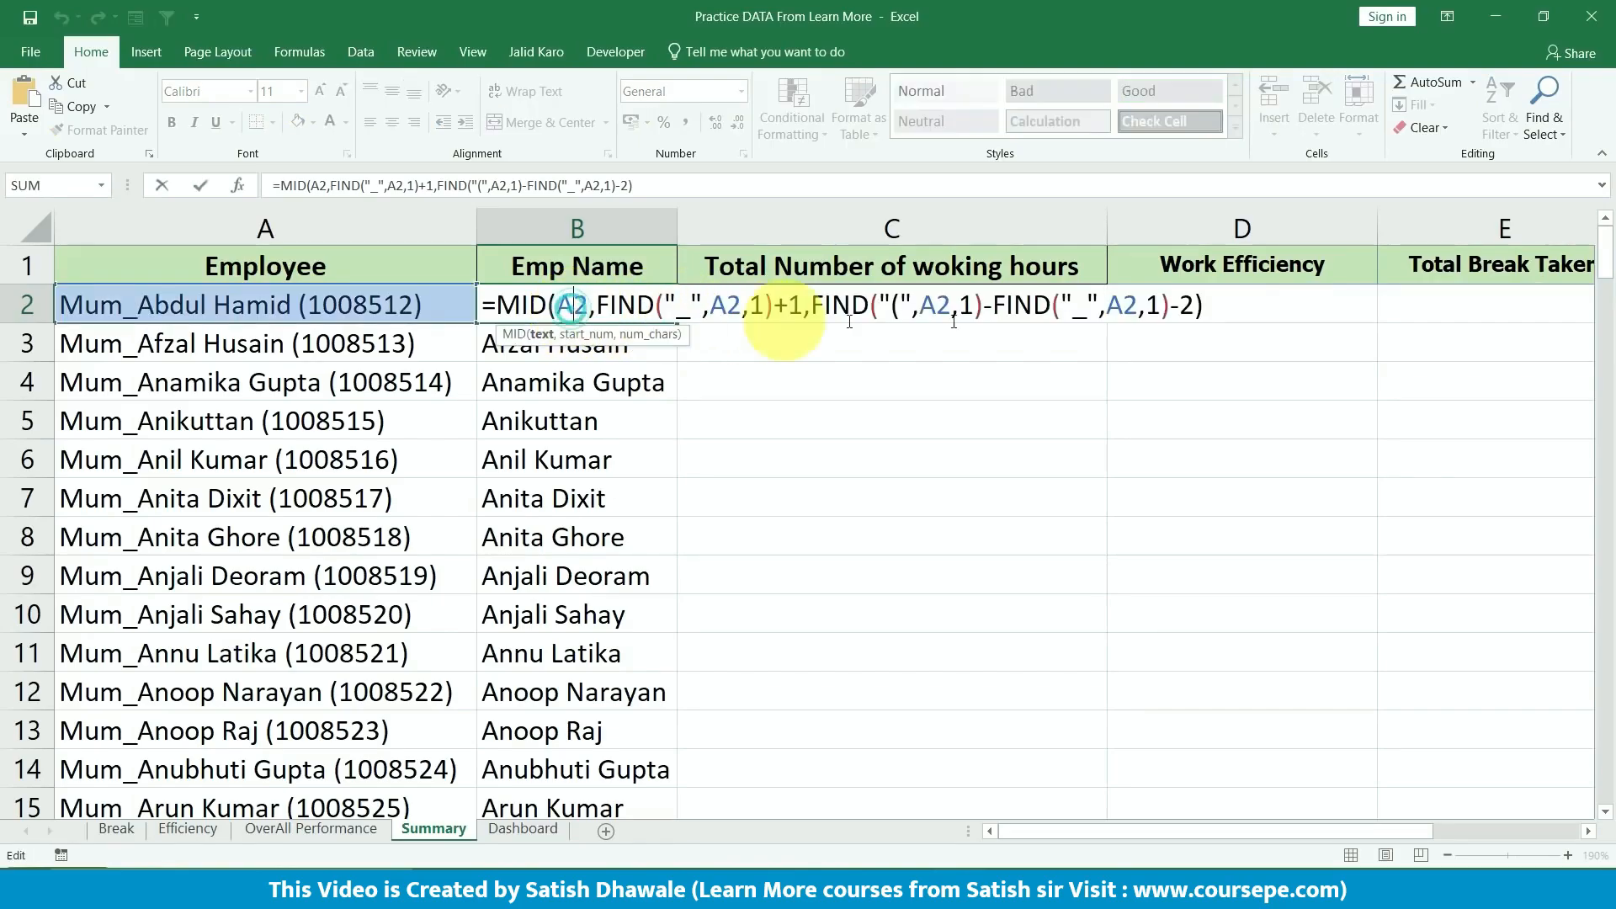
{"action": "key", "text": "Escape"}
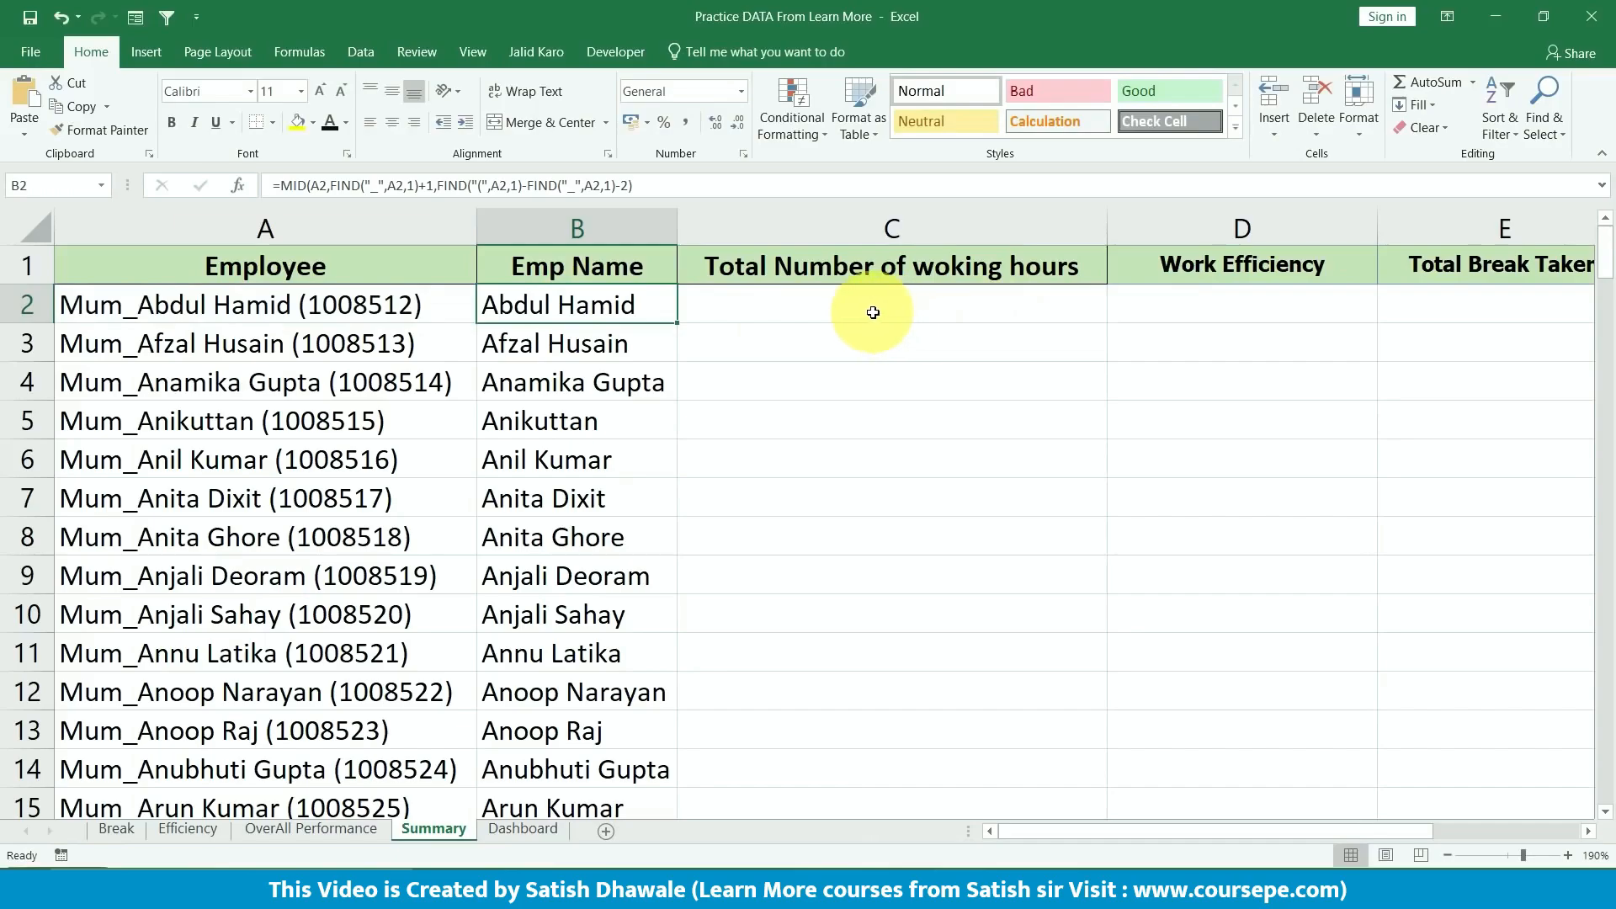
- Examine Summary's empty Total Number of woking hours column, the Efficiency sheet's Total Working Hours data, and the Break and OverAll Performance sheets
{"action": "left_click", "coordinate": [872, 311]}
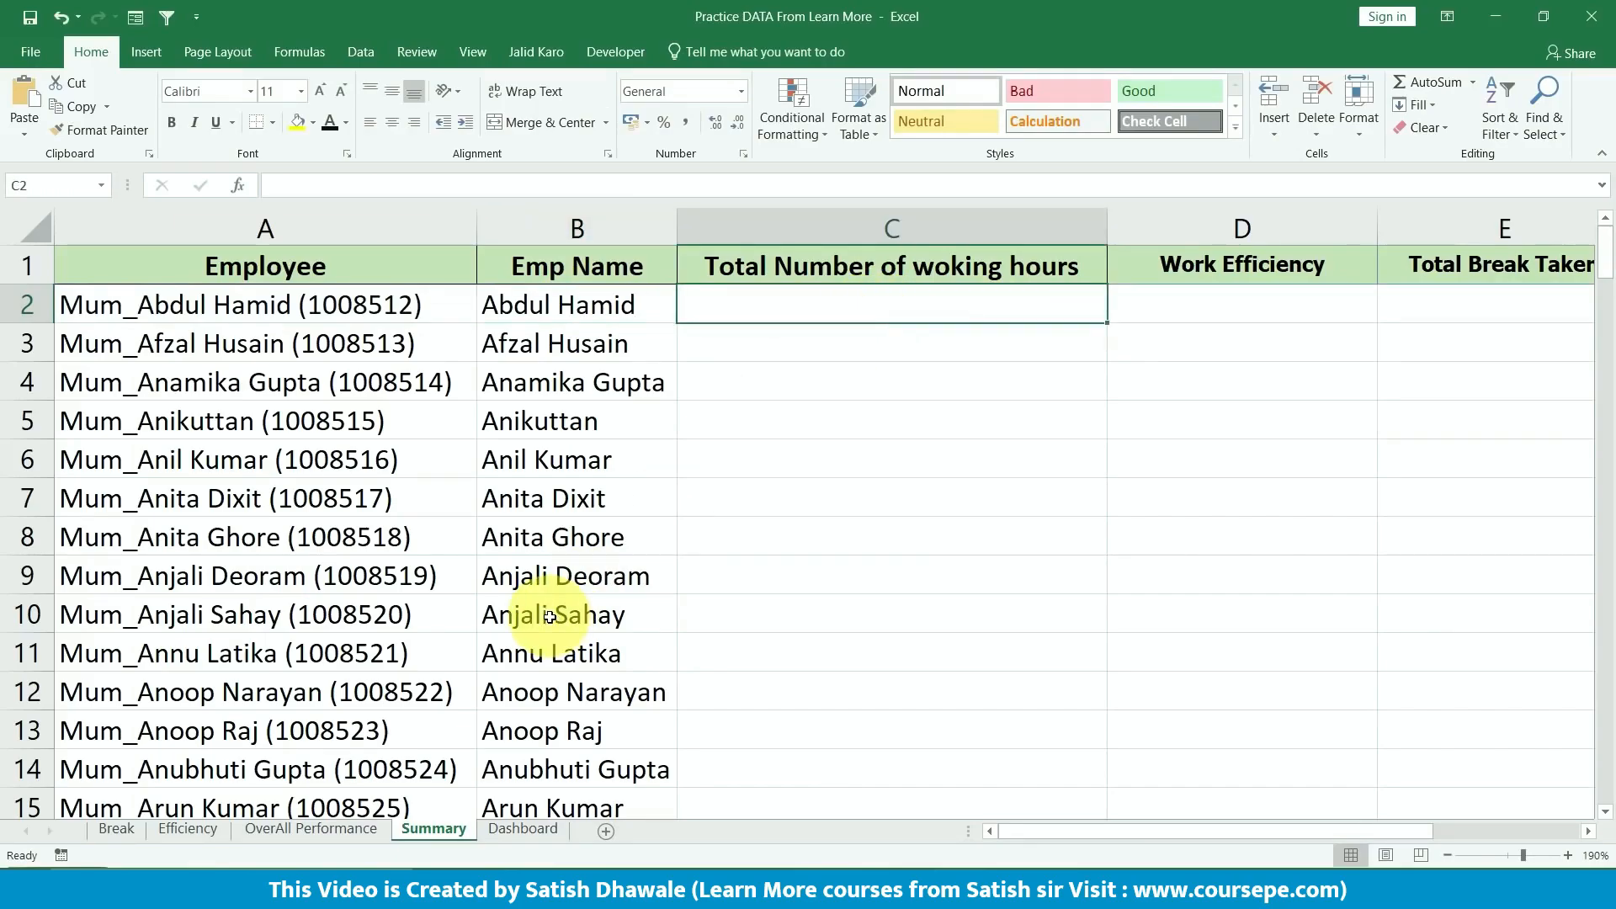
{"action": "left_click_drag", "start_coordinate": [880, 283], "coordinate": [905, 481]}
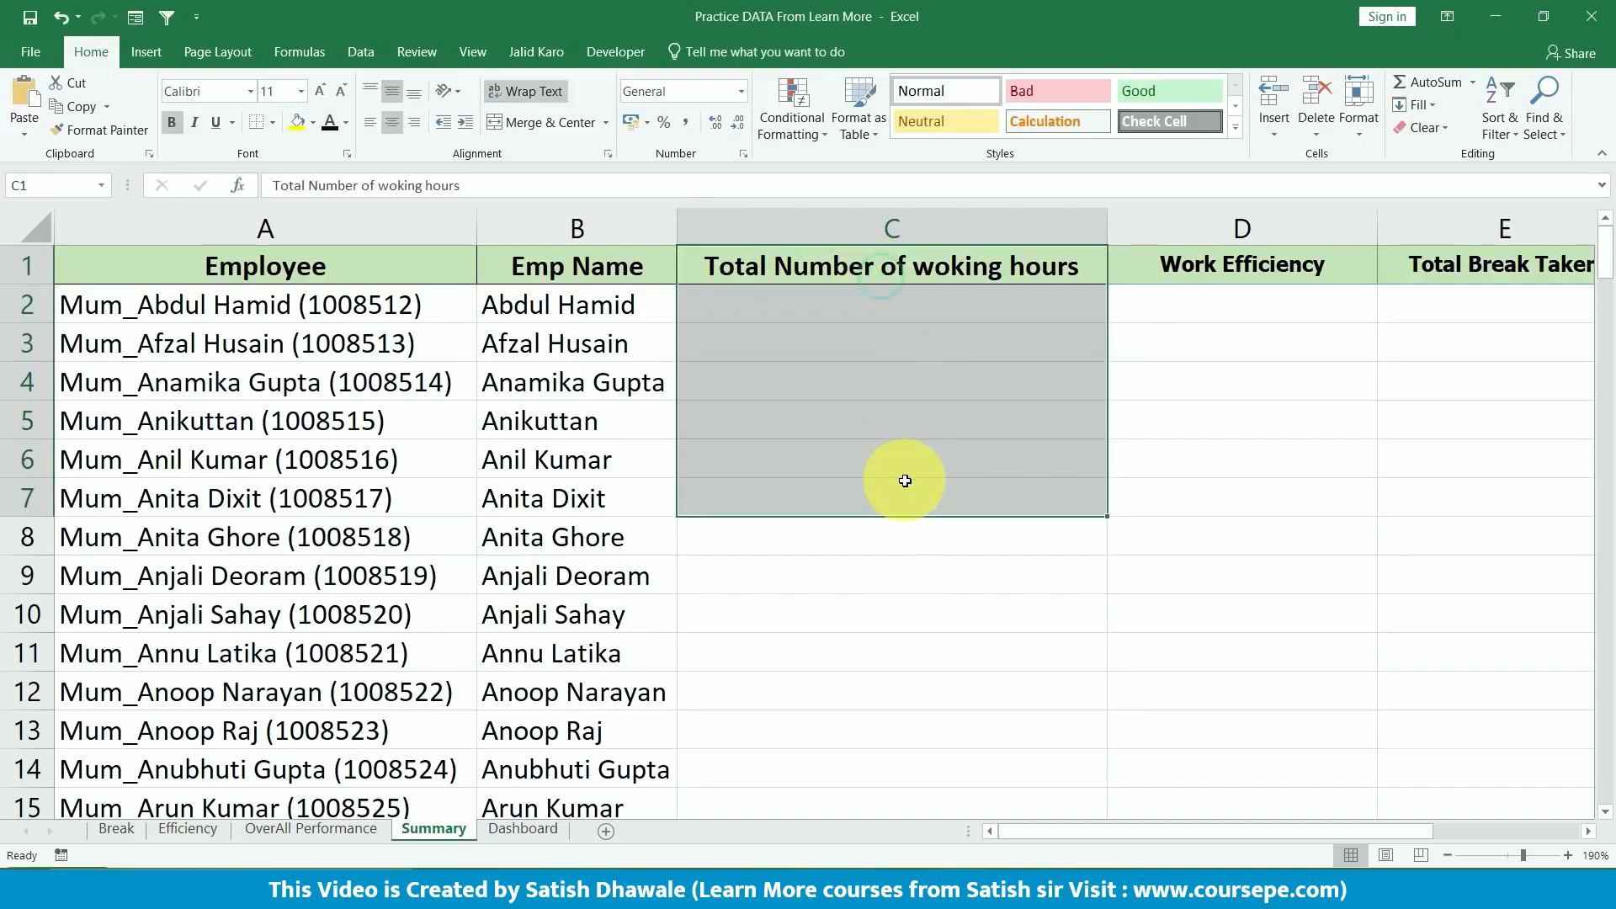
{"action": "left_click", "coordinate": [844, 311]}
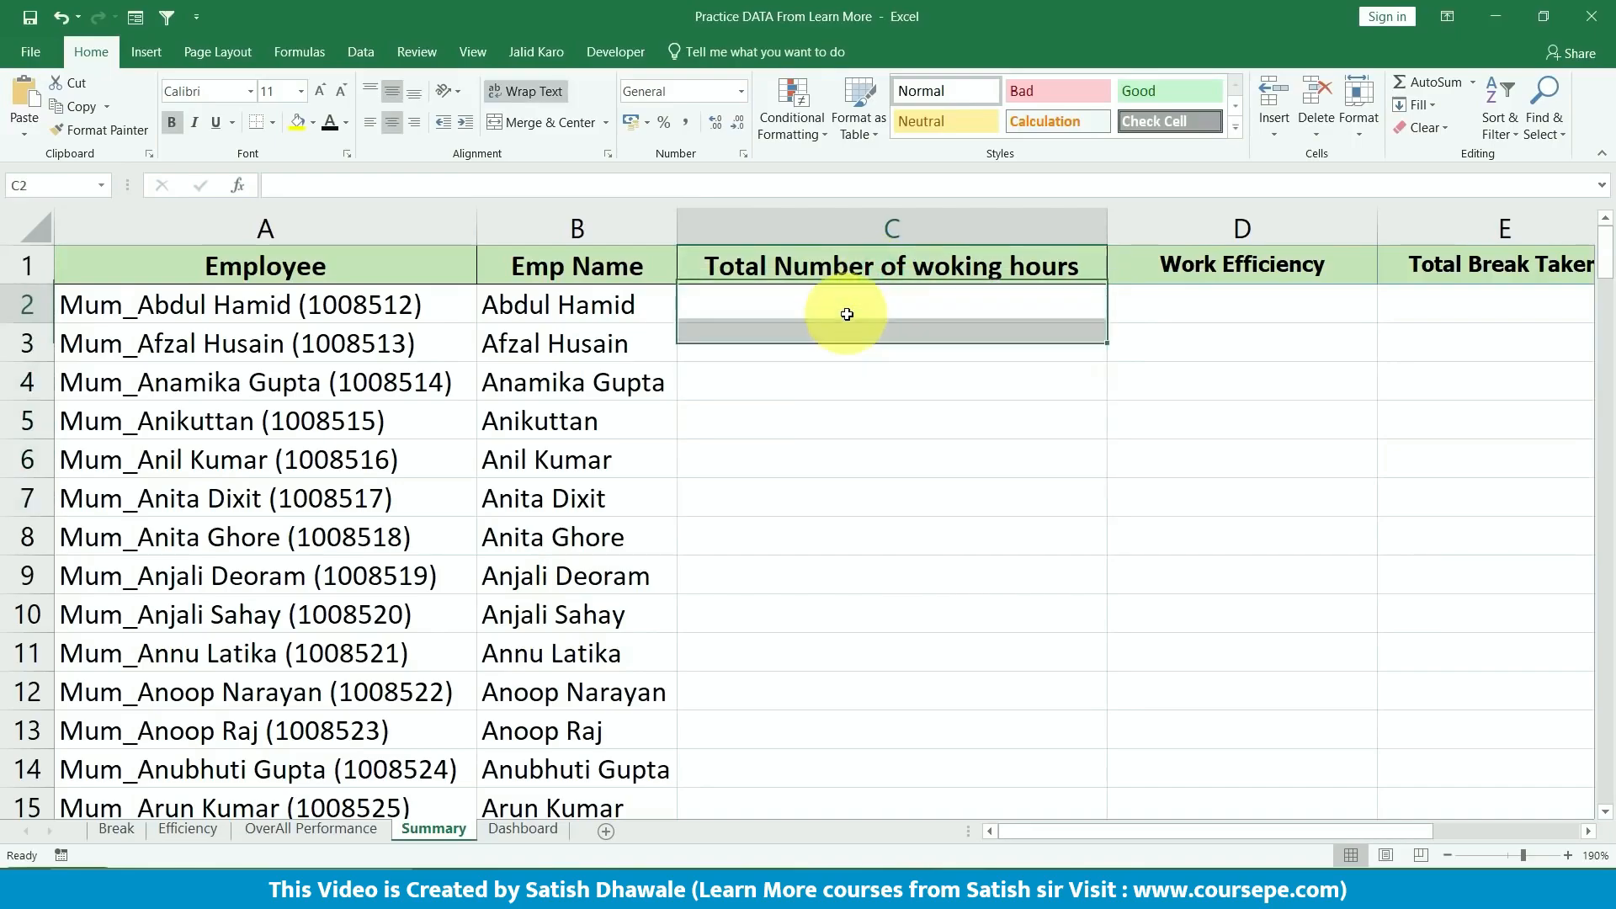
{"action": "left_click", "coordinate": [200, 823]}
{"action": "left_click_drag", "start_coordinate": [438, 278], "coordinate": [25, 570]}
{"action": "scroll", "coordinate": [162, 474], "scroll_direction": "up", "scroll_amount": 2}
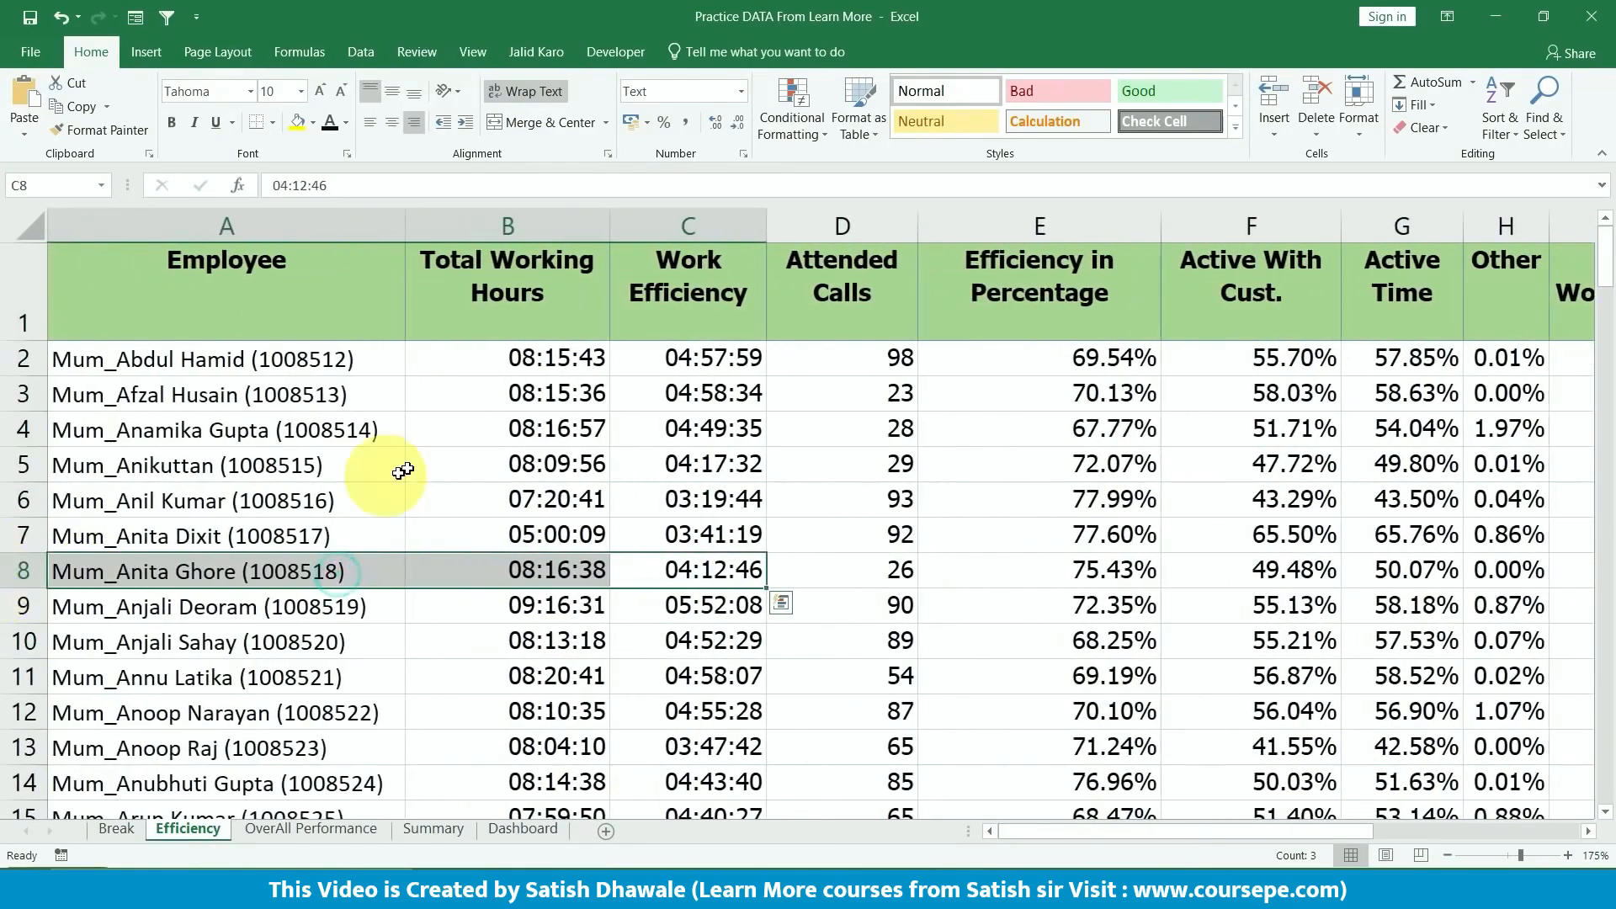
{"action": "left_click", "coordinate": [483, 366]}
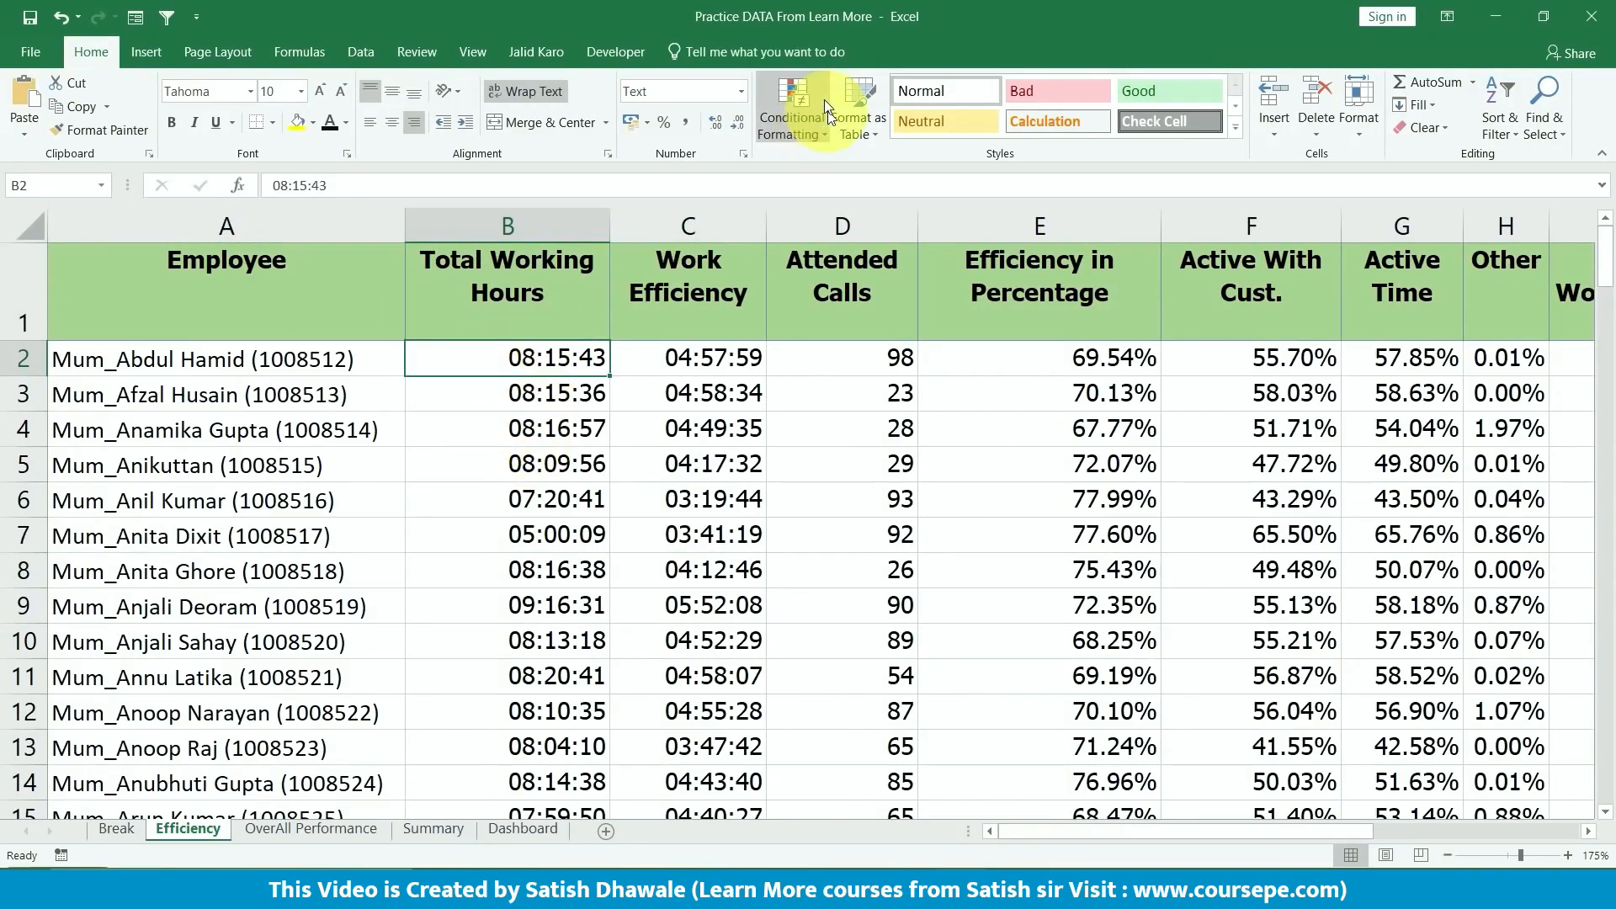
{"action": "key", "text": "ctrl+F2"}
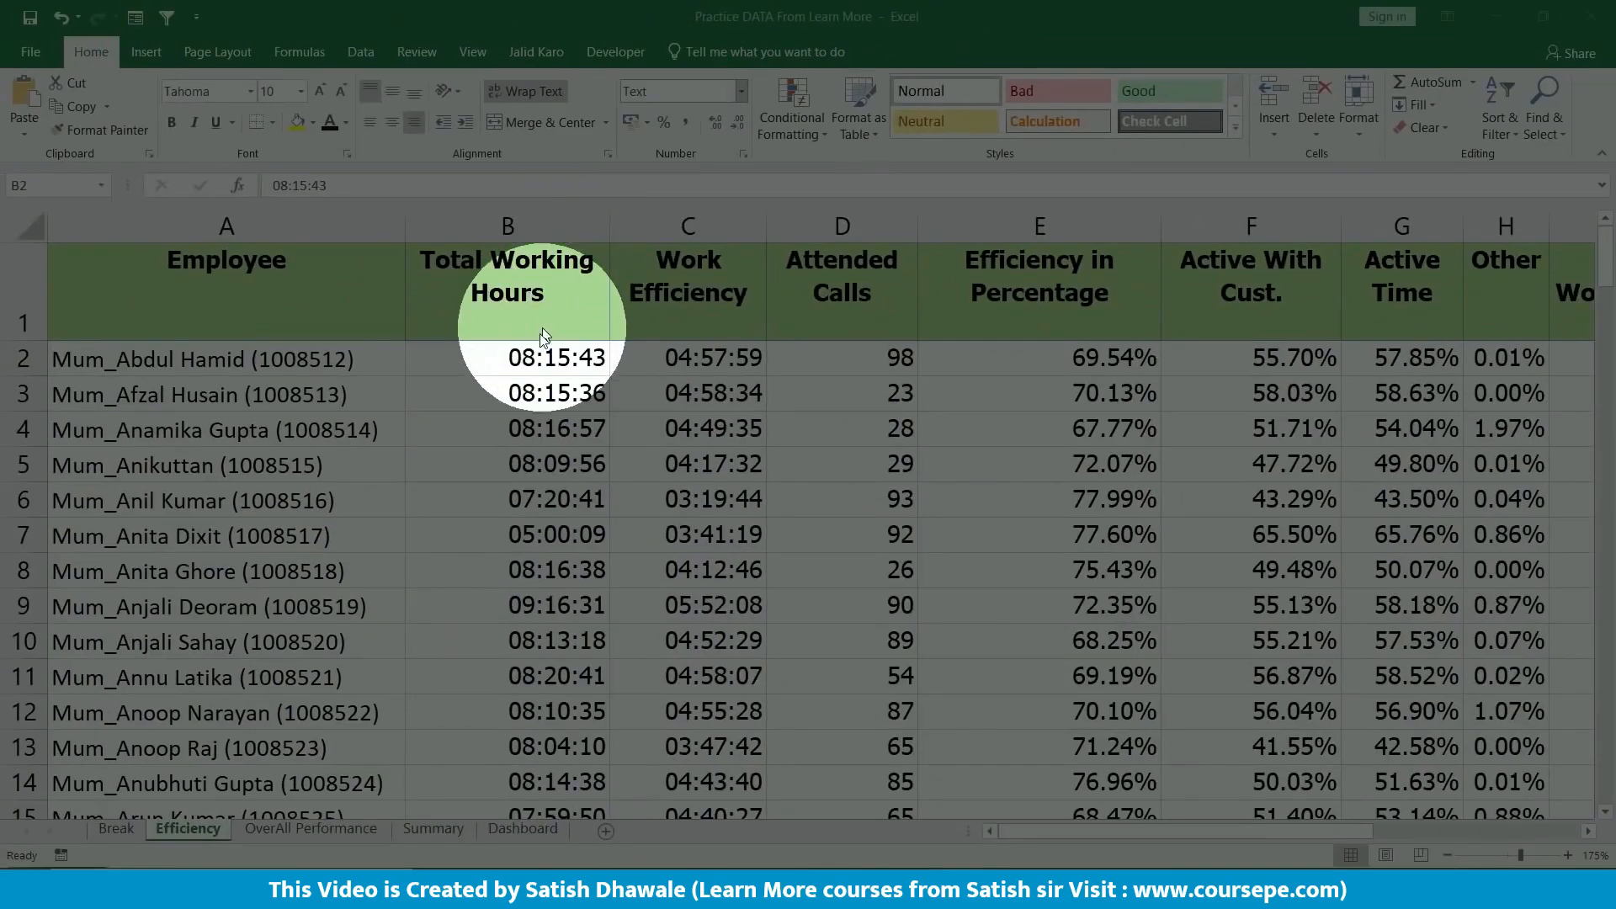
{"action": "key", "text": "Escape"}
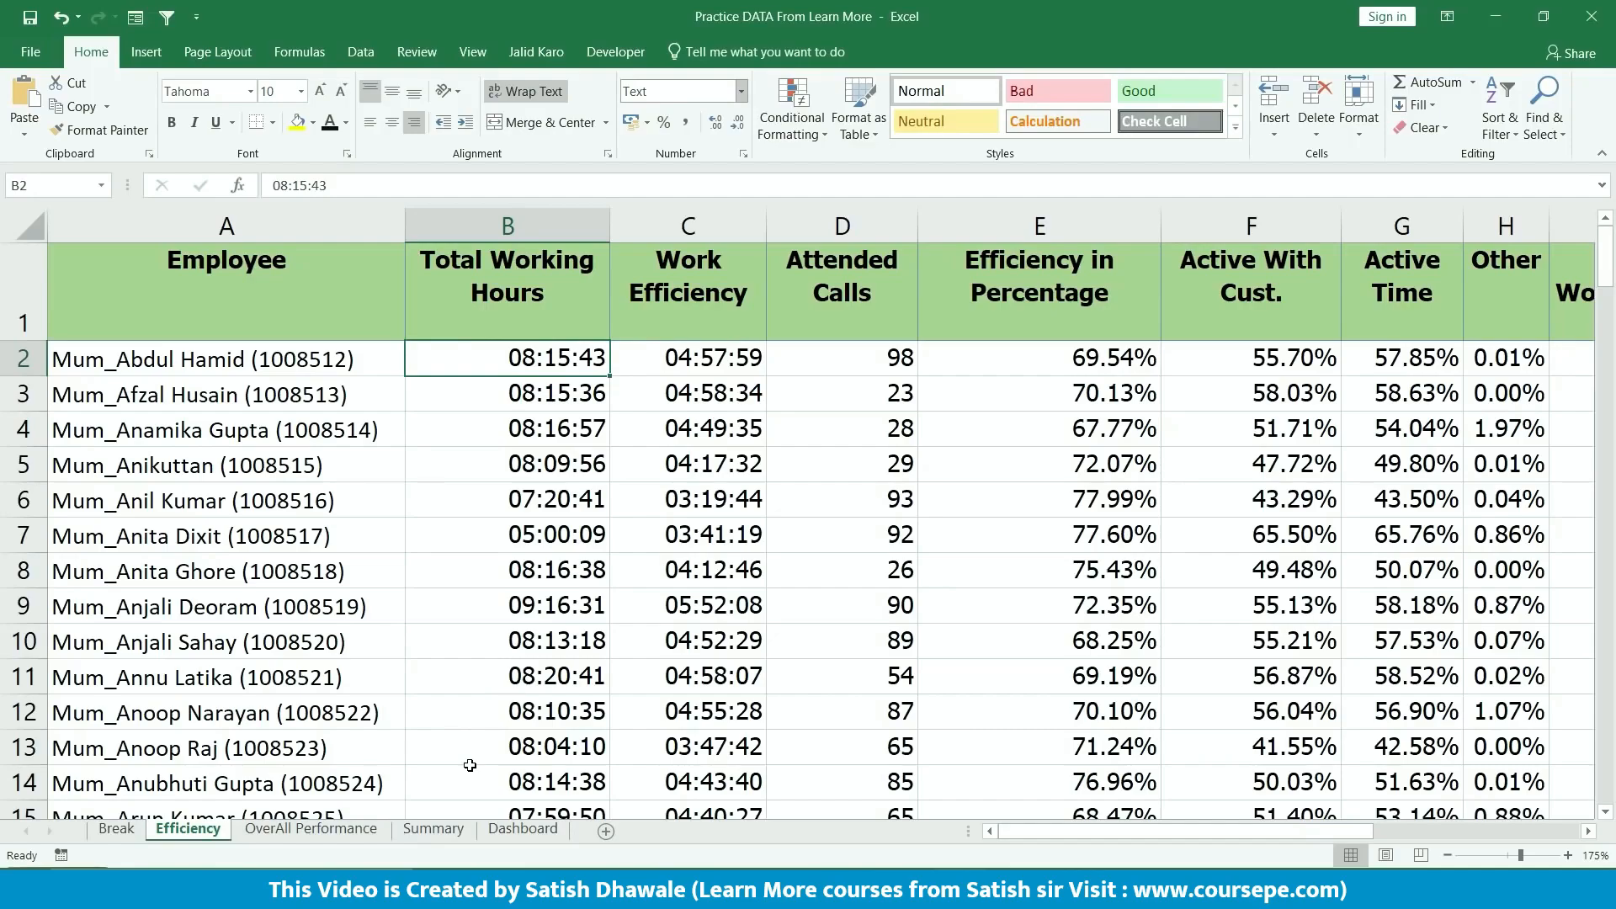
{"action": "left_click", "coordinate": [433, 829]}
{"action": "left_click_drag", "start_coordinate": [788, 306], "coordinate": [783, 556]}
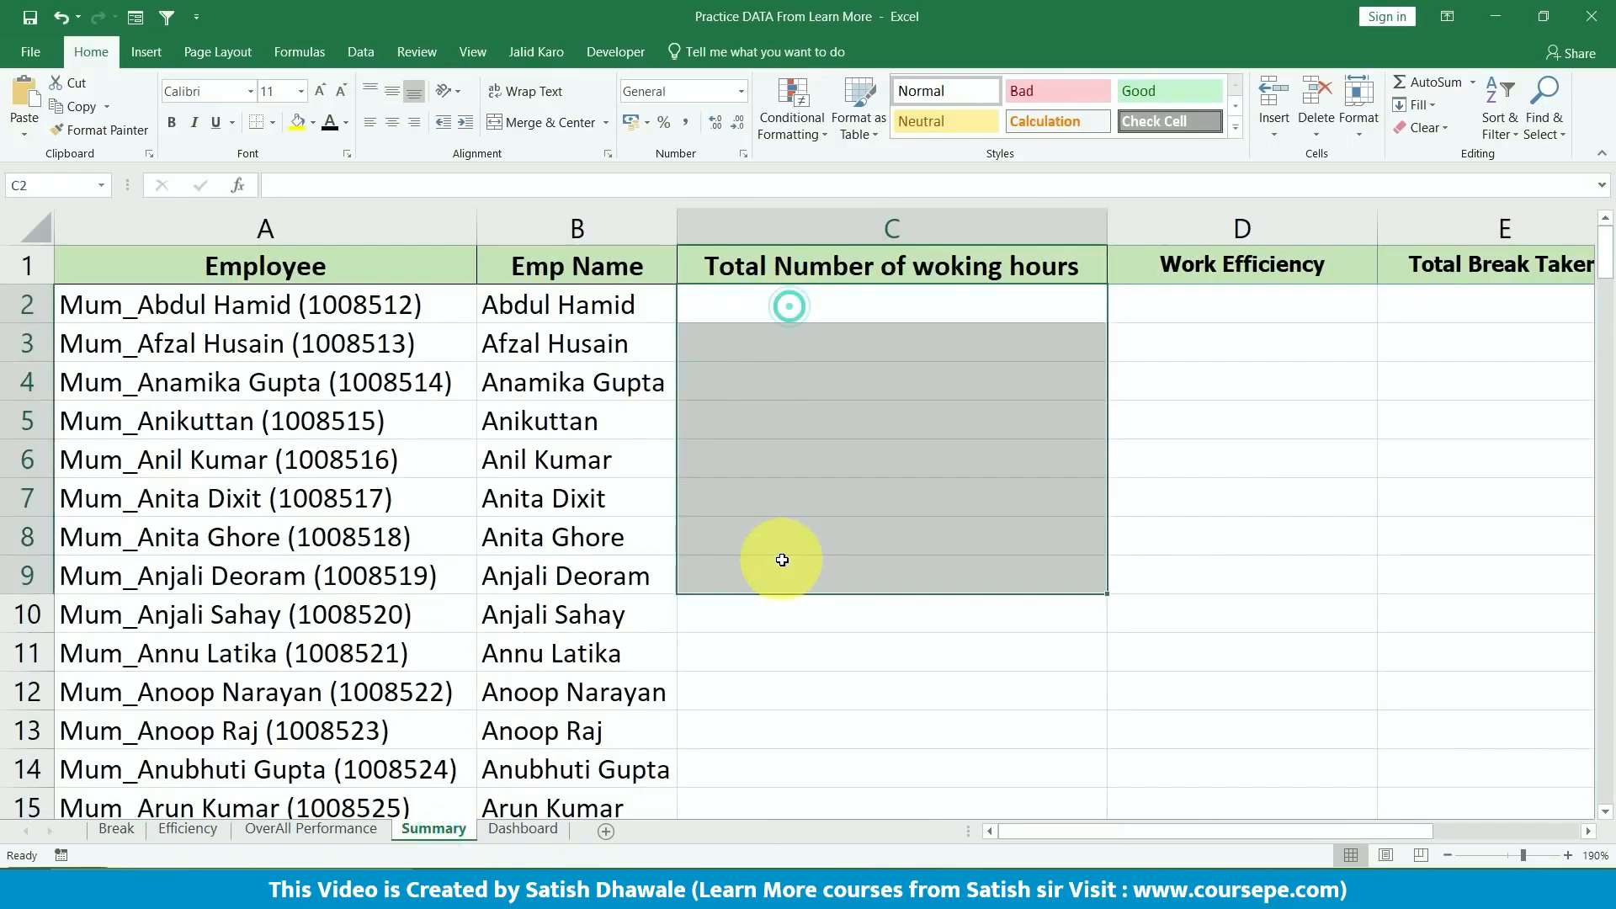
{"action": "left_click", "coordinate": [832, 302]}
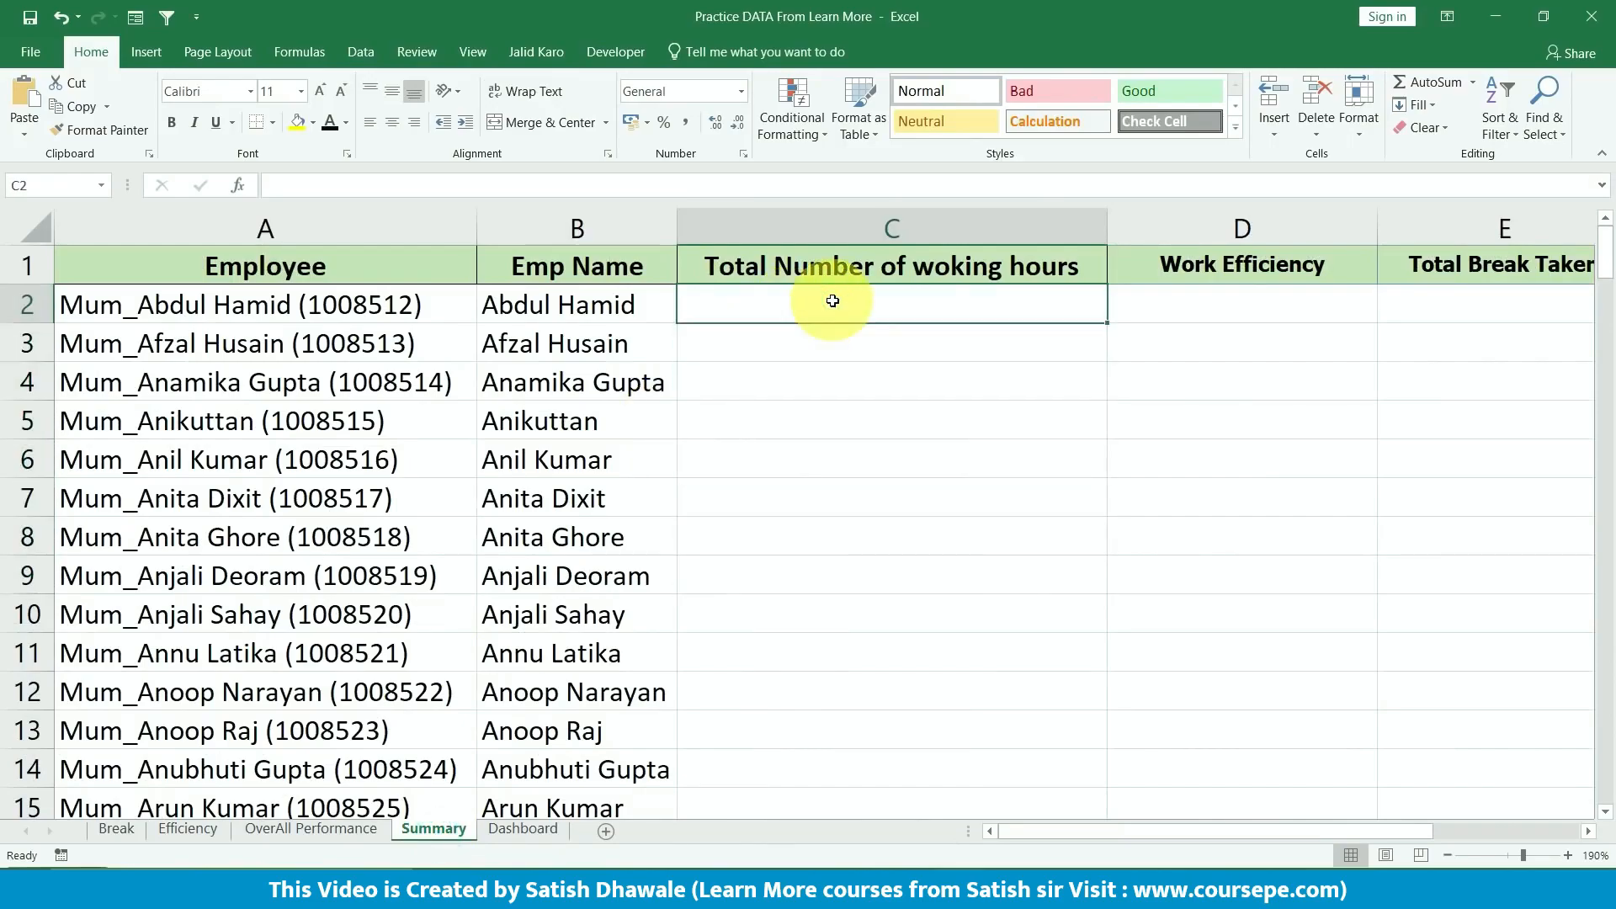
{"action": "left_click", "coordinate": [119, 837]}
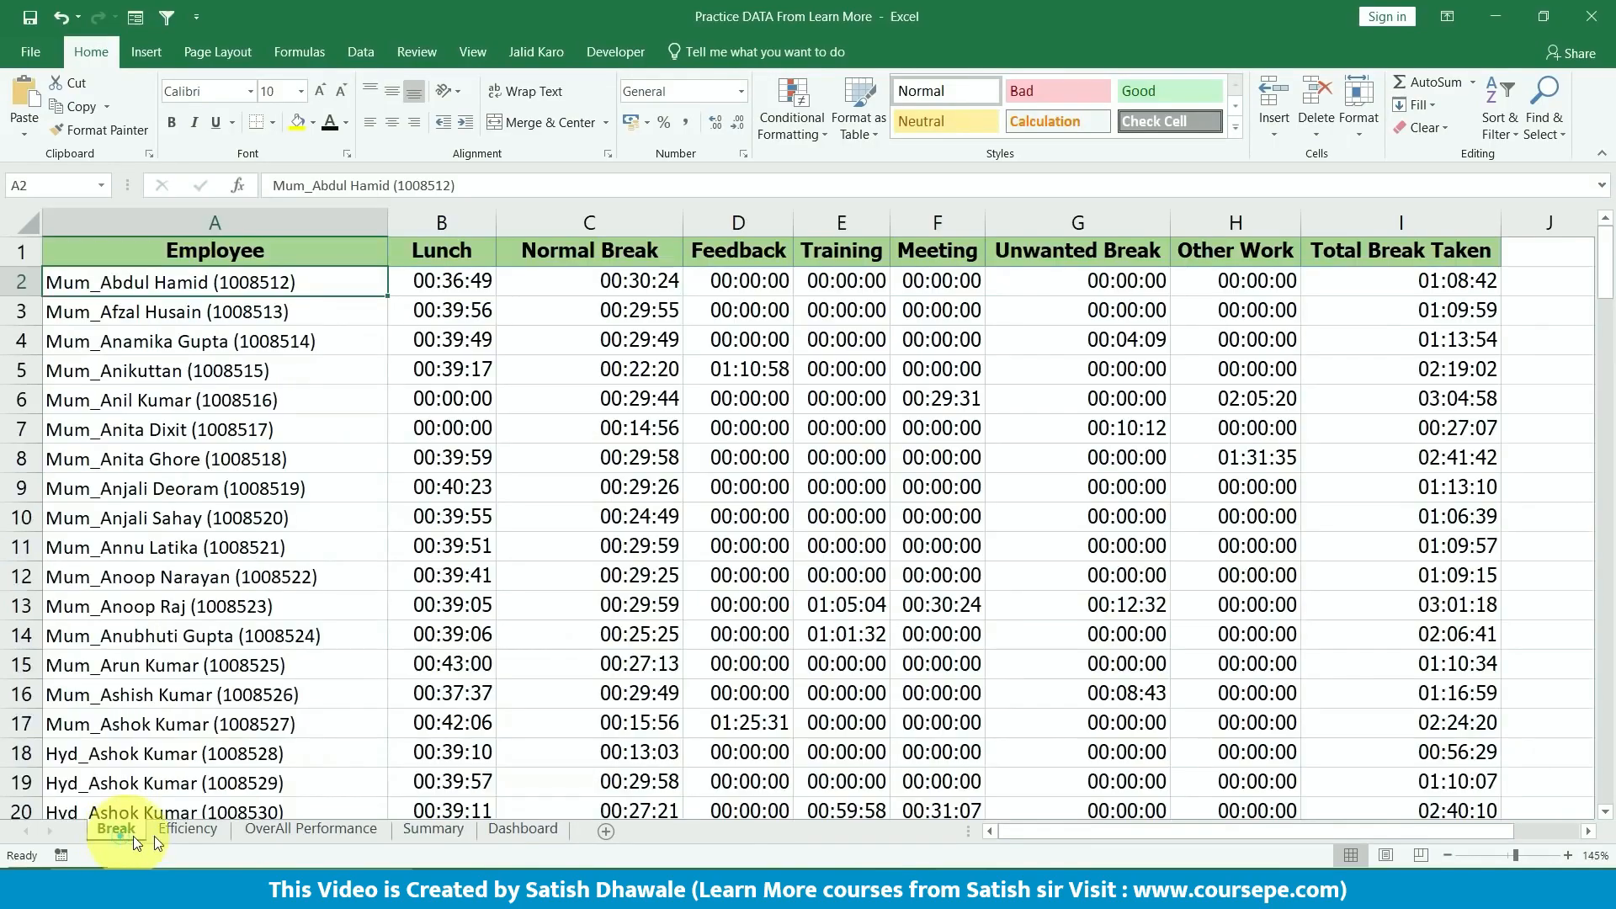
{"action": "left_click", "coordinate": [200, 832]}
{"action": "left_click", "coordinate": [307, 829]}
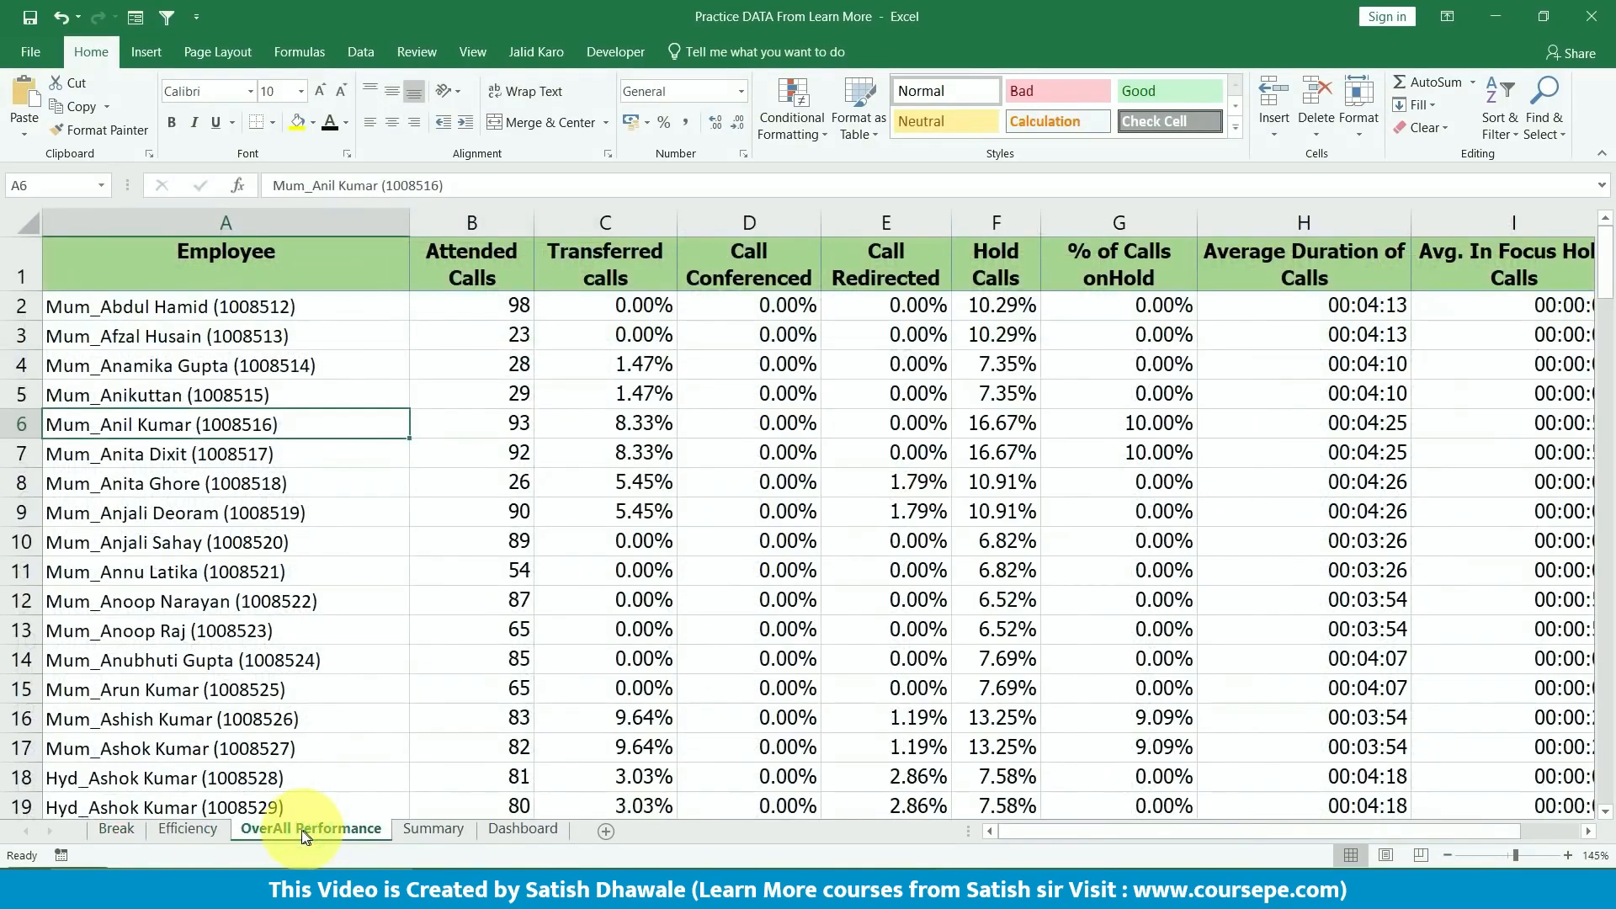
- Define the named range Break for columns A to I of the Break sheet and reselect those columns to check it
{"action": "left_click", "coordinate": [132, 838]}
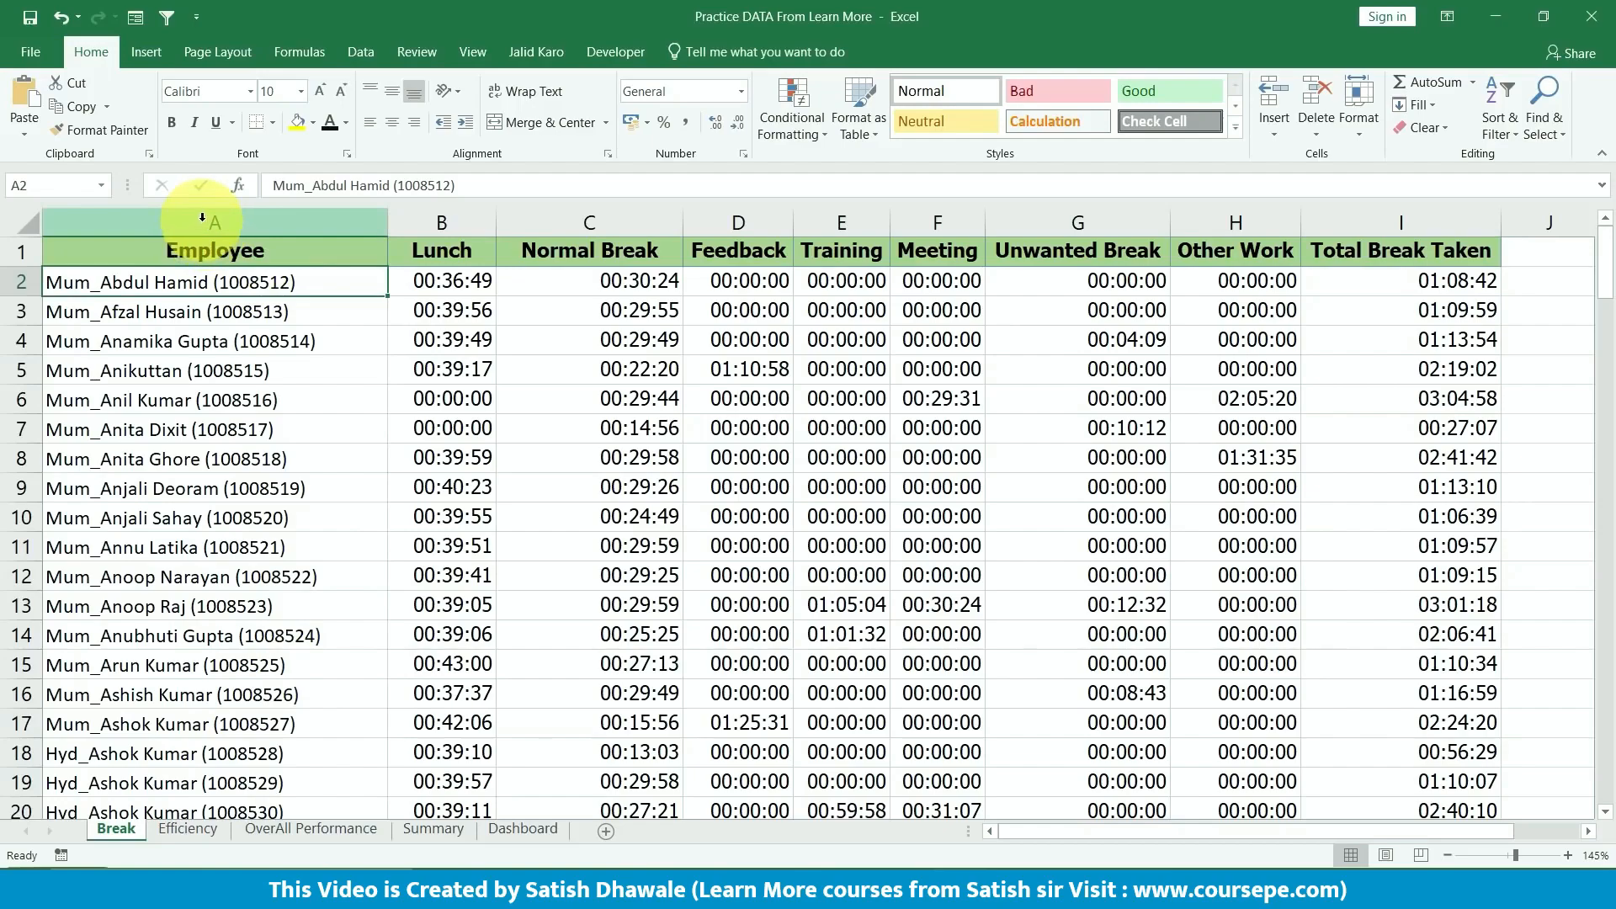
{"action": "left_click_drag", "start_coordinate": [181, 221], "coordinate": [1375, 243]}
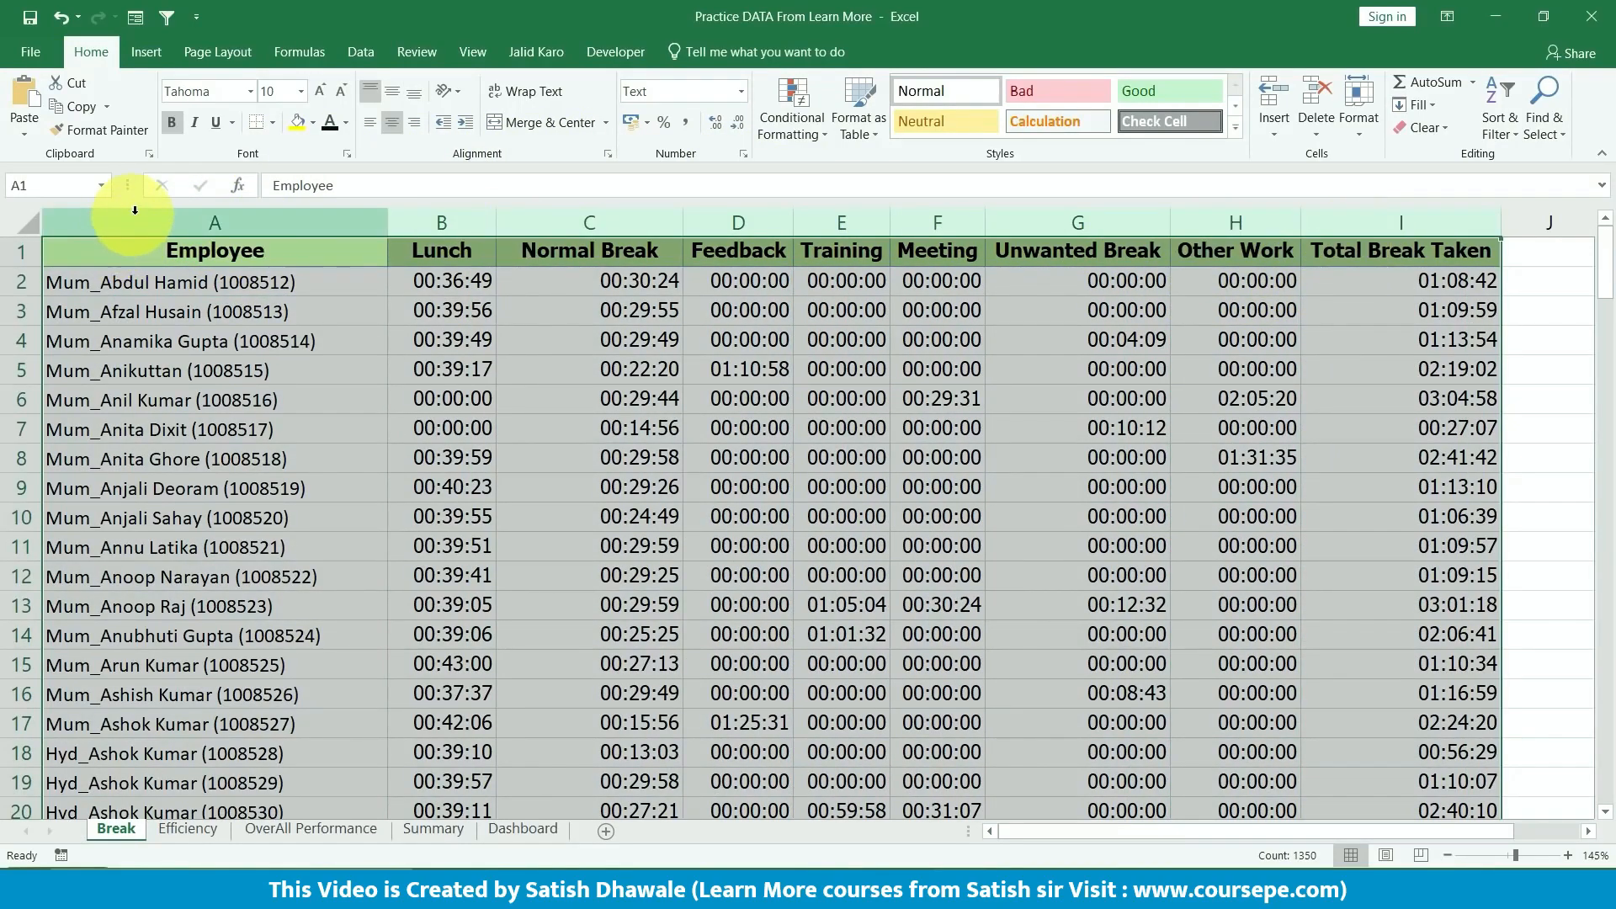
{"action": "left_click_drag", "start_coordinate": [134, 215], "coordinate": [1372, 210]}
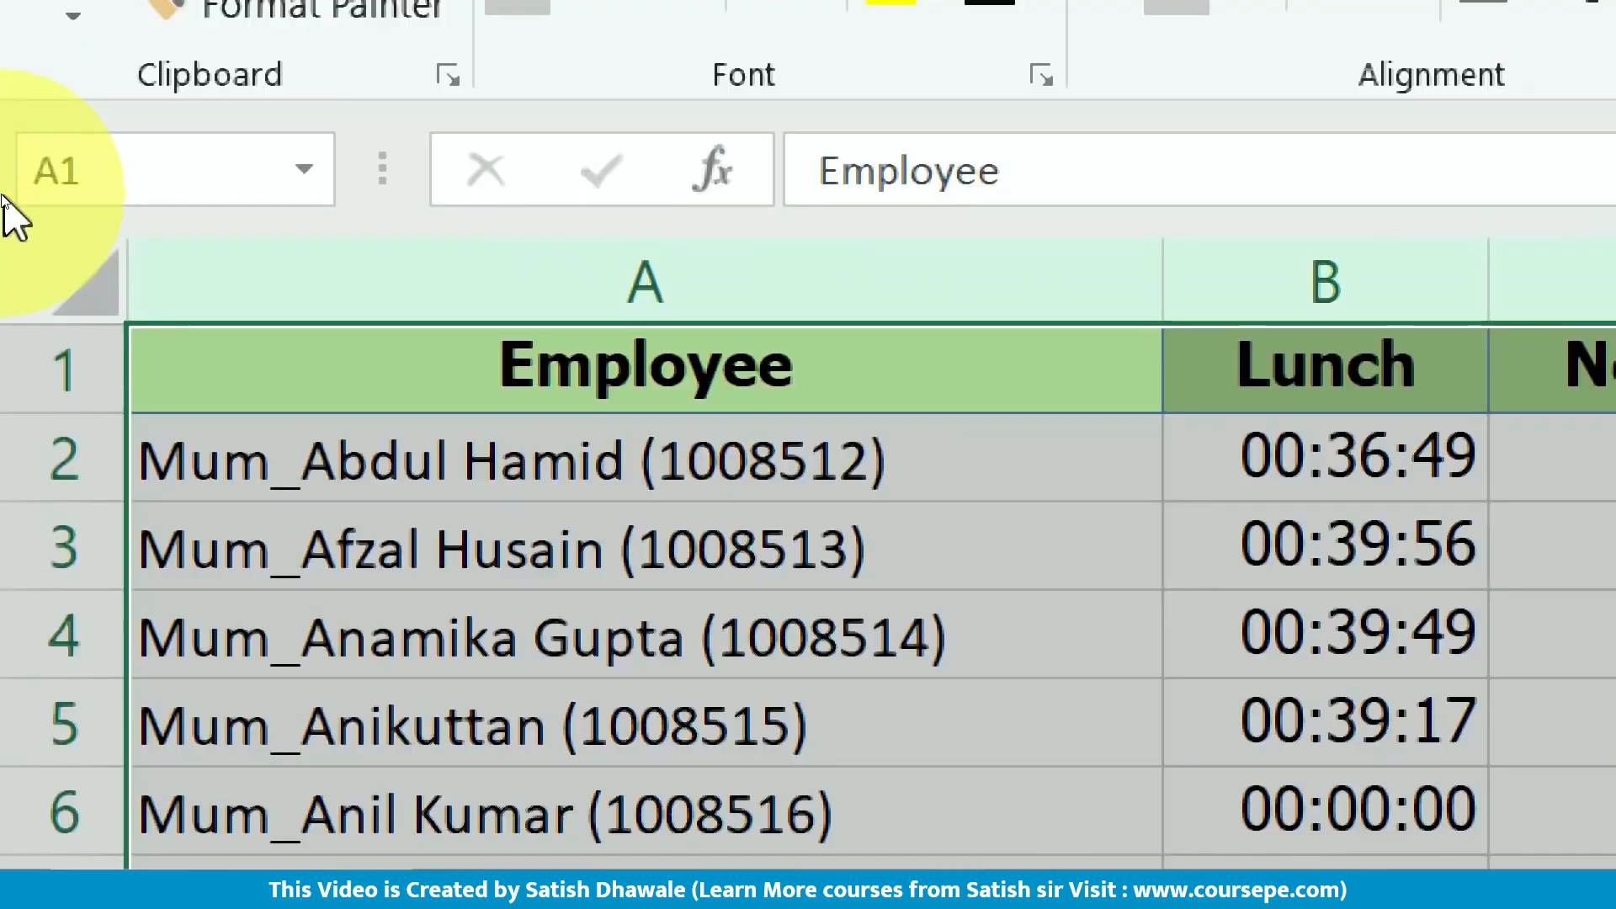
{"action": "left_click", "coordinate": [27, 186]}
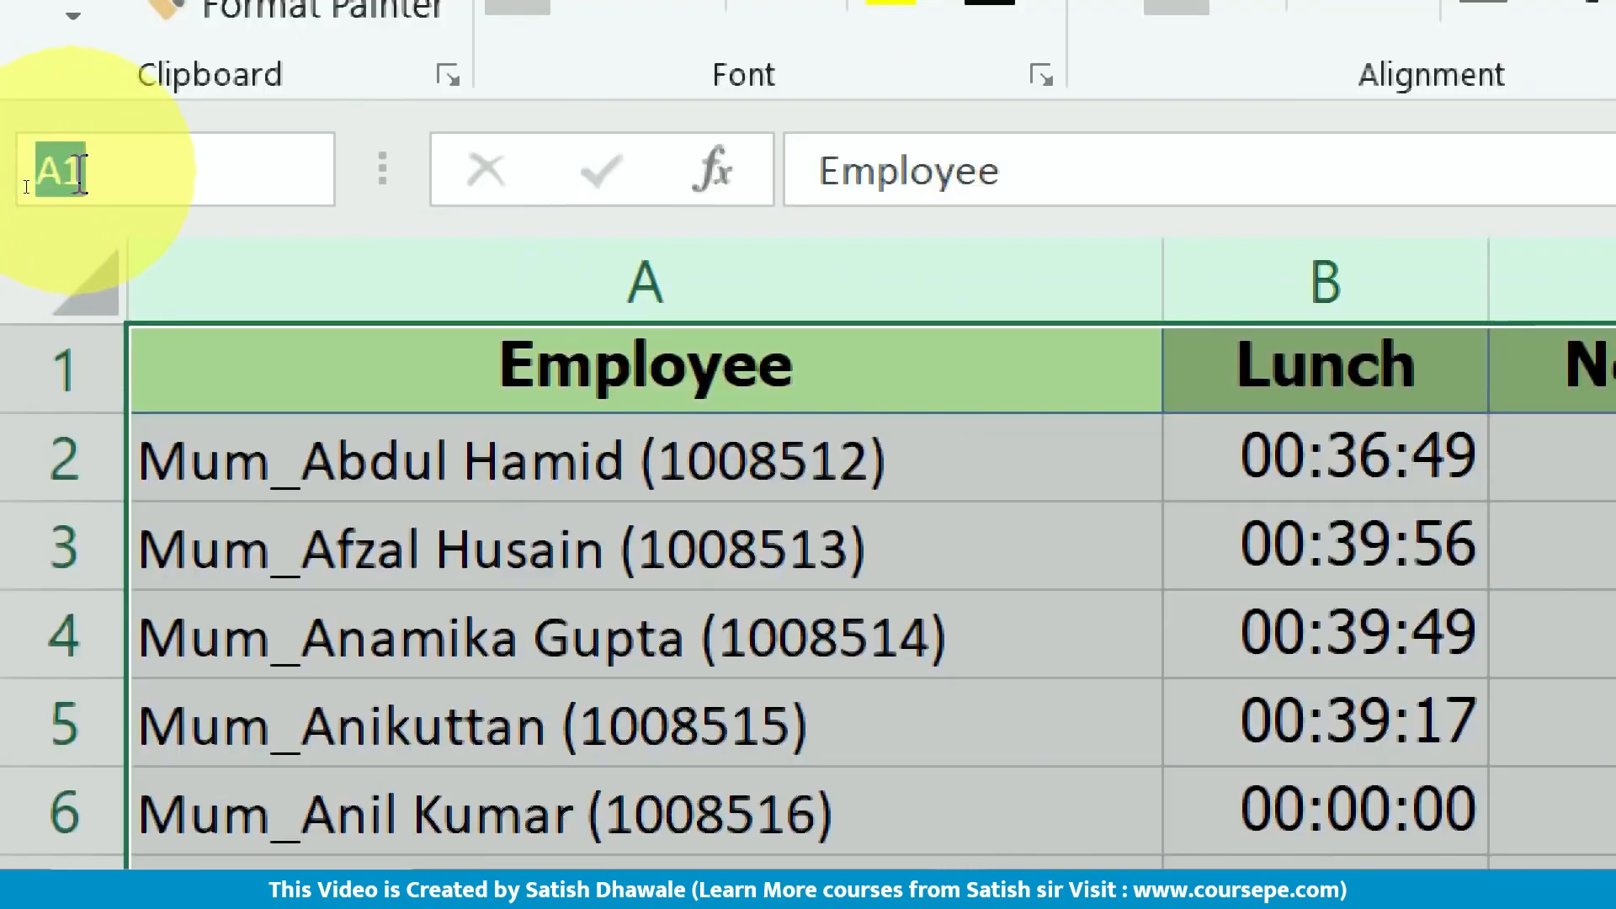
{"action": "type", "text": "bR"}
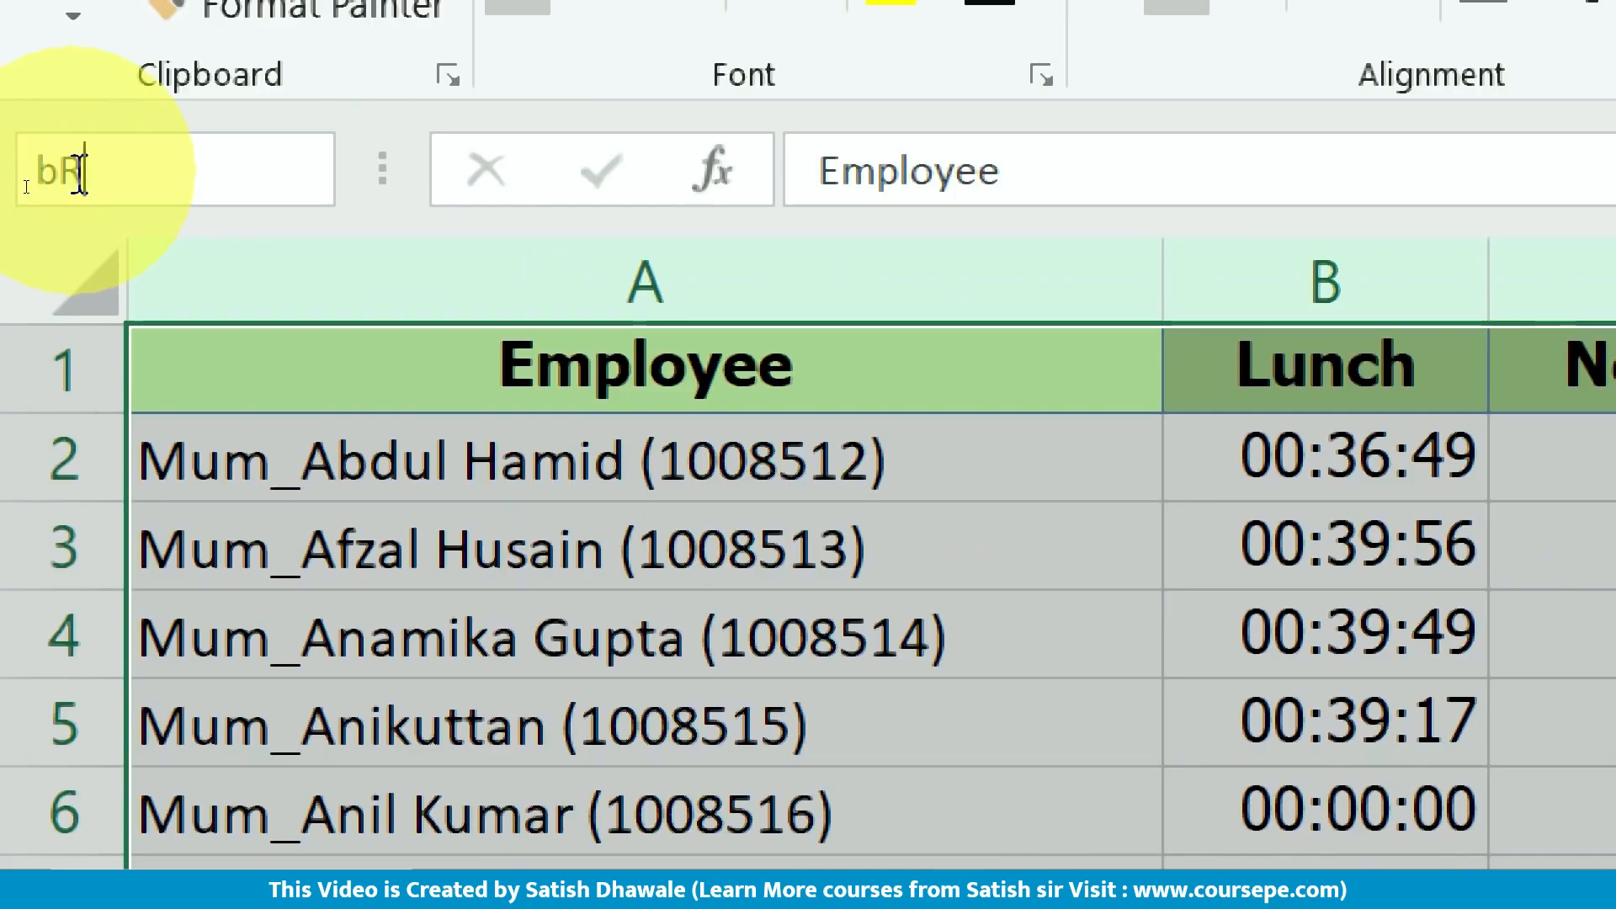
{"action": "key", "text": "BackSpace"}
{"action": "key", "text": "BackSpace"}
{"action": "type", "text": "B"}
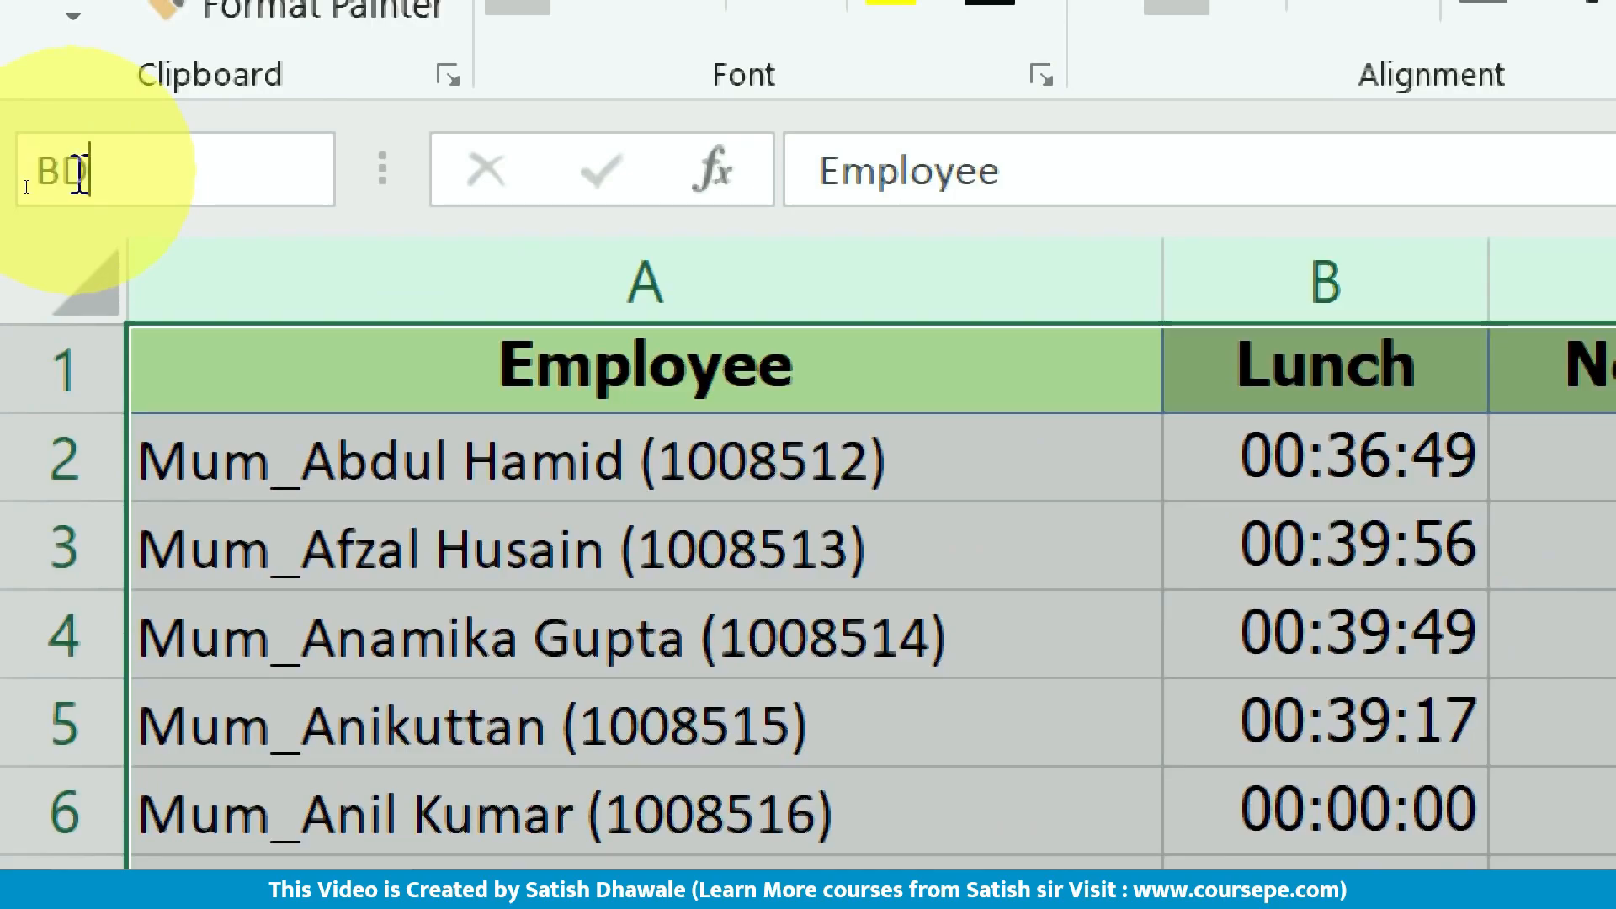
{"action": "type", "text": "reak"}
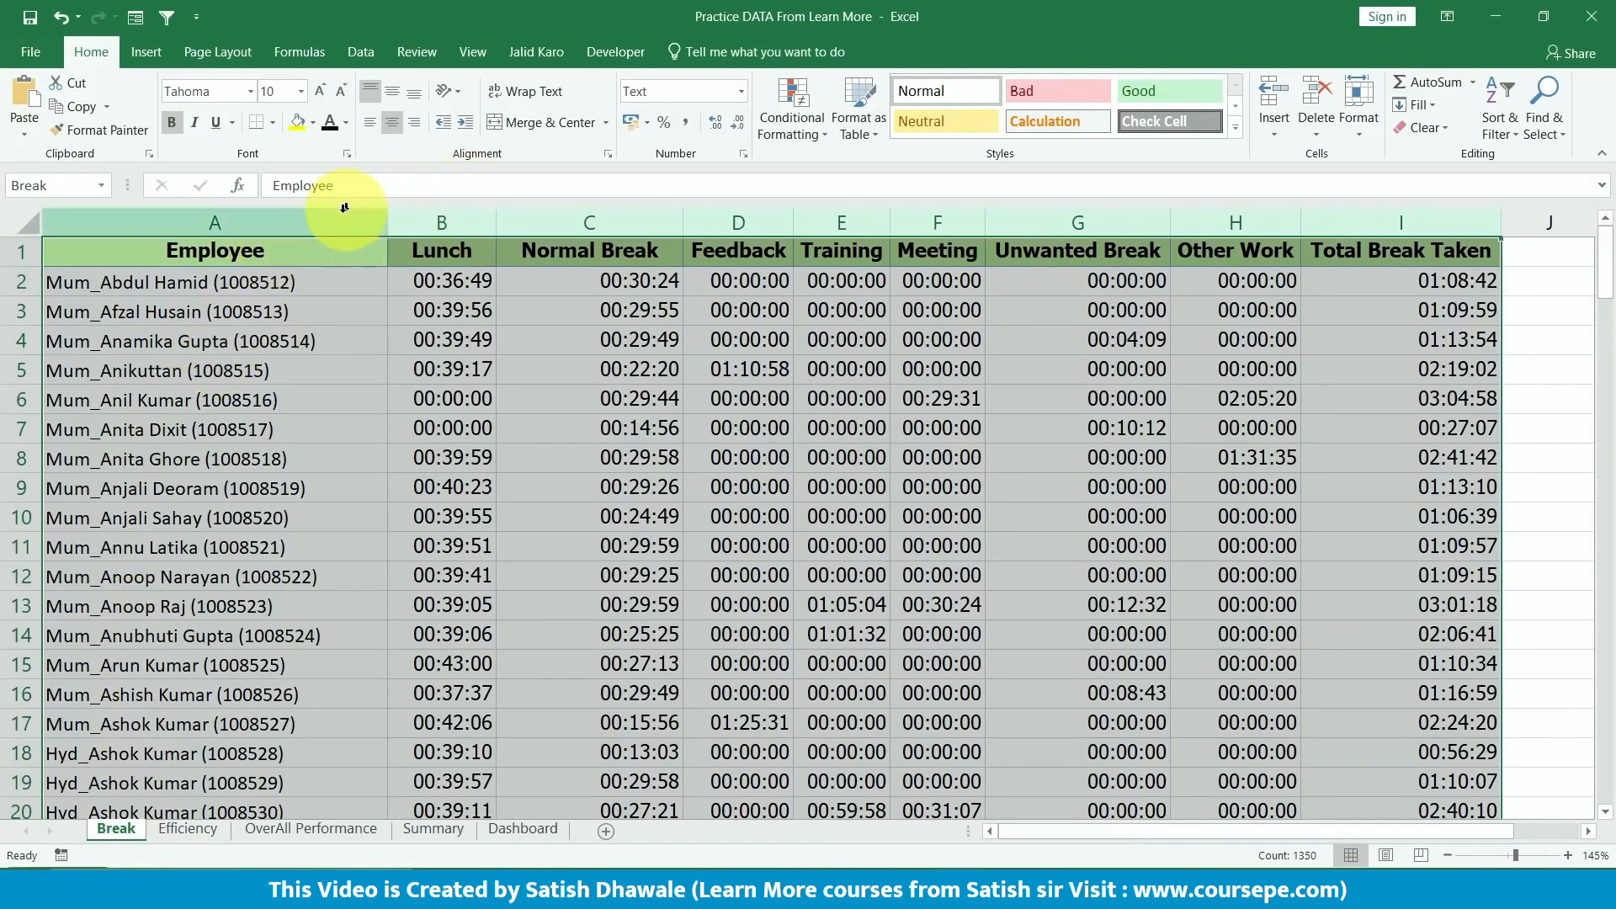
{"action": "left_click", "coordinate": [1353, 218]}
{"action": "left_click_drag", "start_coordinate": [1323, 219], "coordinate": [265, 216]}
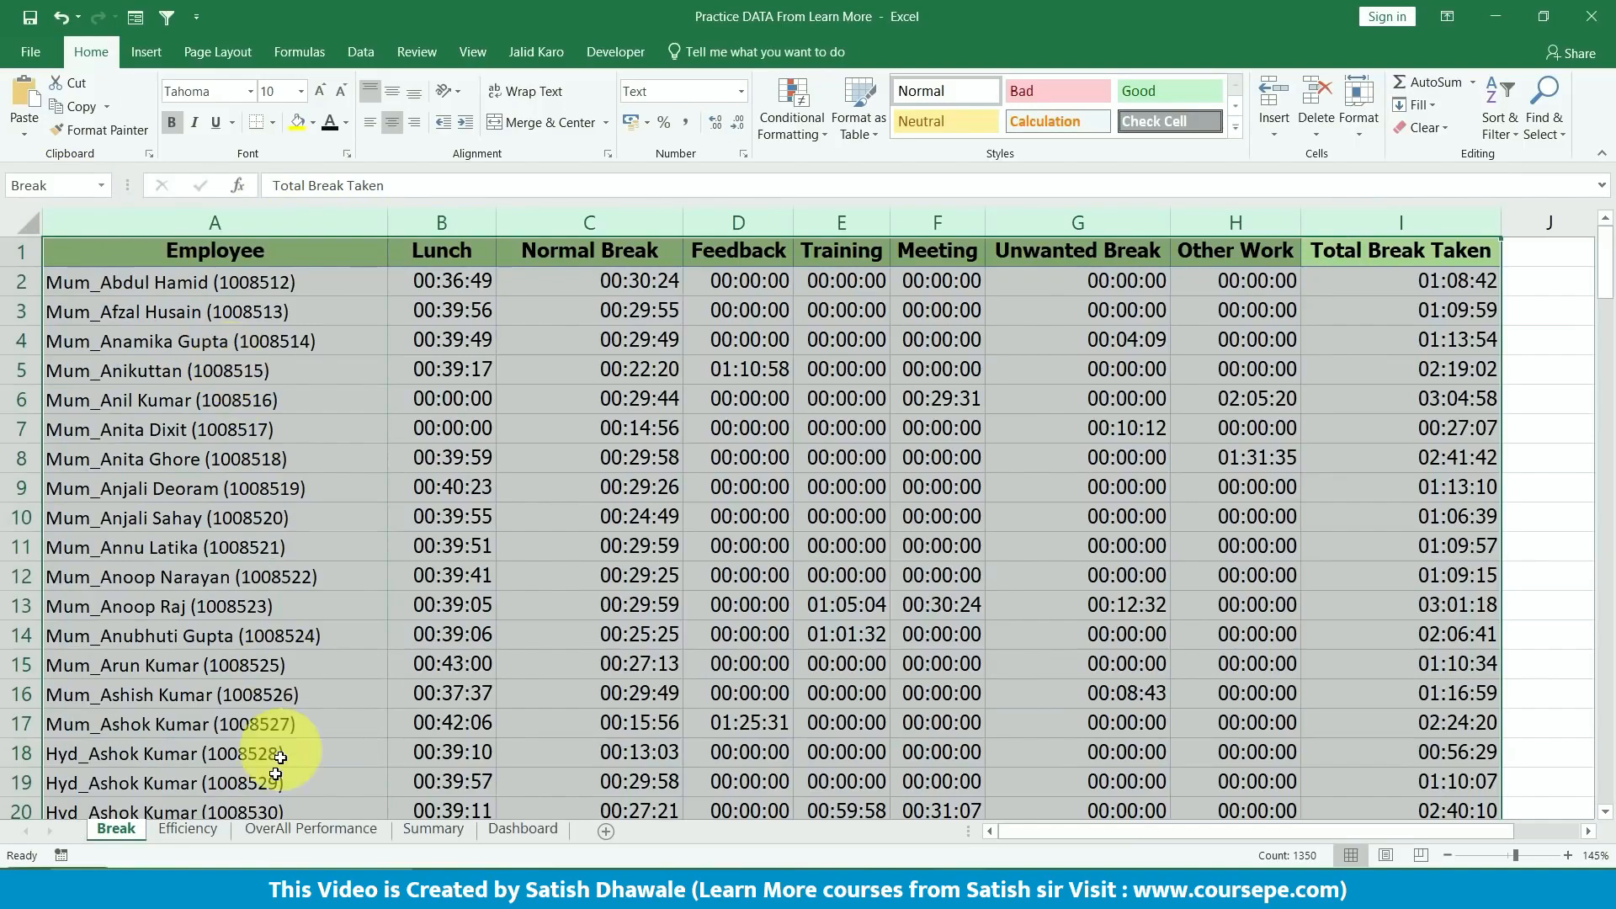
- Define the named range E_Data for columns A to Q of the Efficiency sheet
{"action": "left_click", "coordinate": [202, 836]}
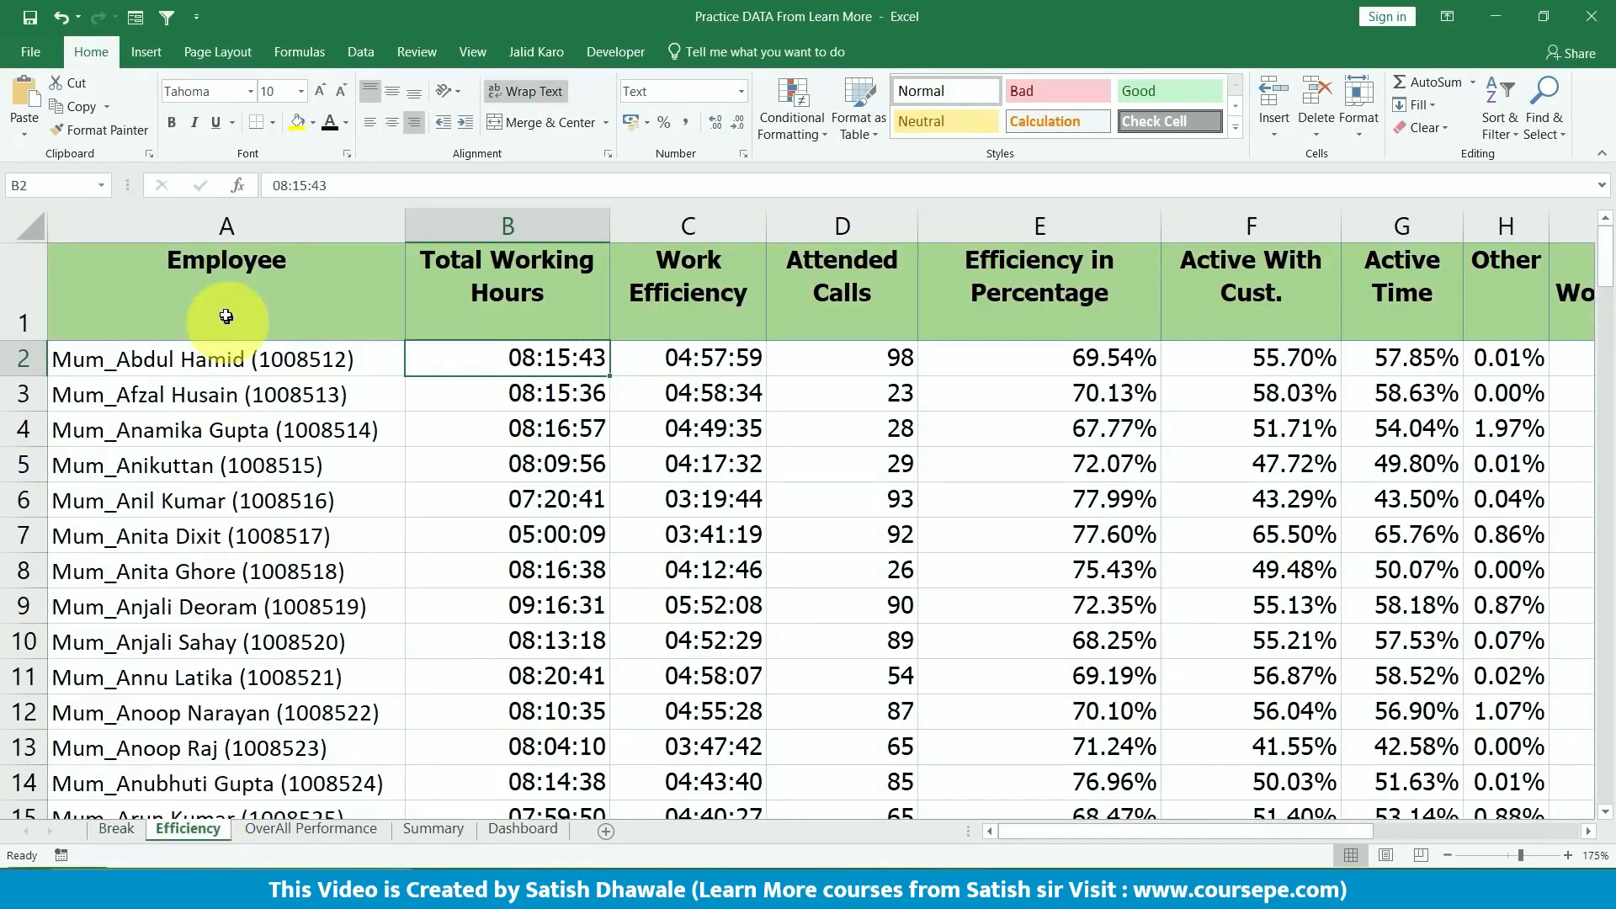
{"action": "mouse_move", "coordinate": [260, 225]}
{"action": "left_mouse_down"}
{"action": "mouse_move", "coordinate": [1608, 212]}
{"action": "mouse_move", "coordinate": [1441, 207]}
{"action": "left_mouse_up"}
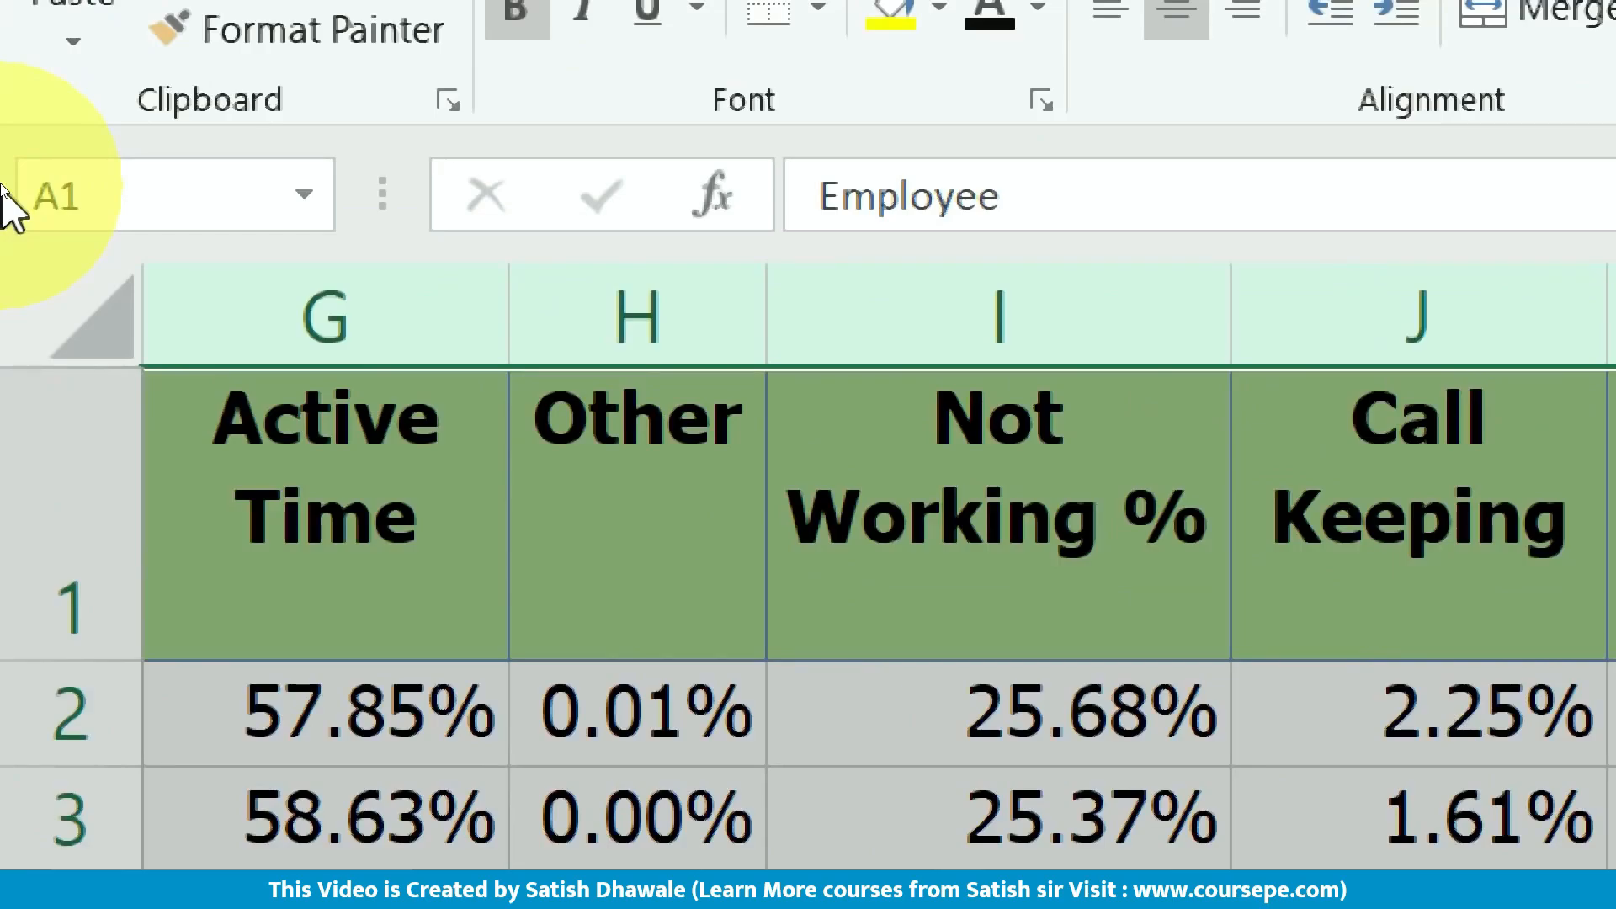
{"action": "left_click", "coordinate": [47, 202]}
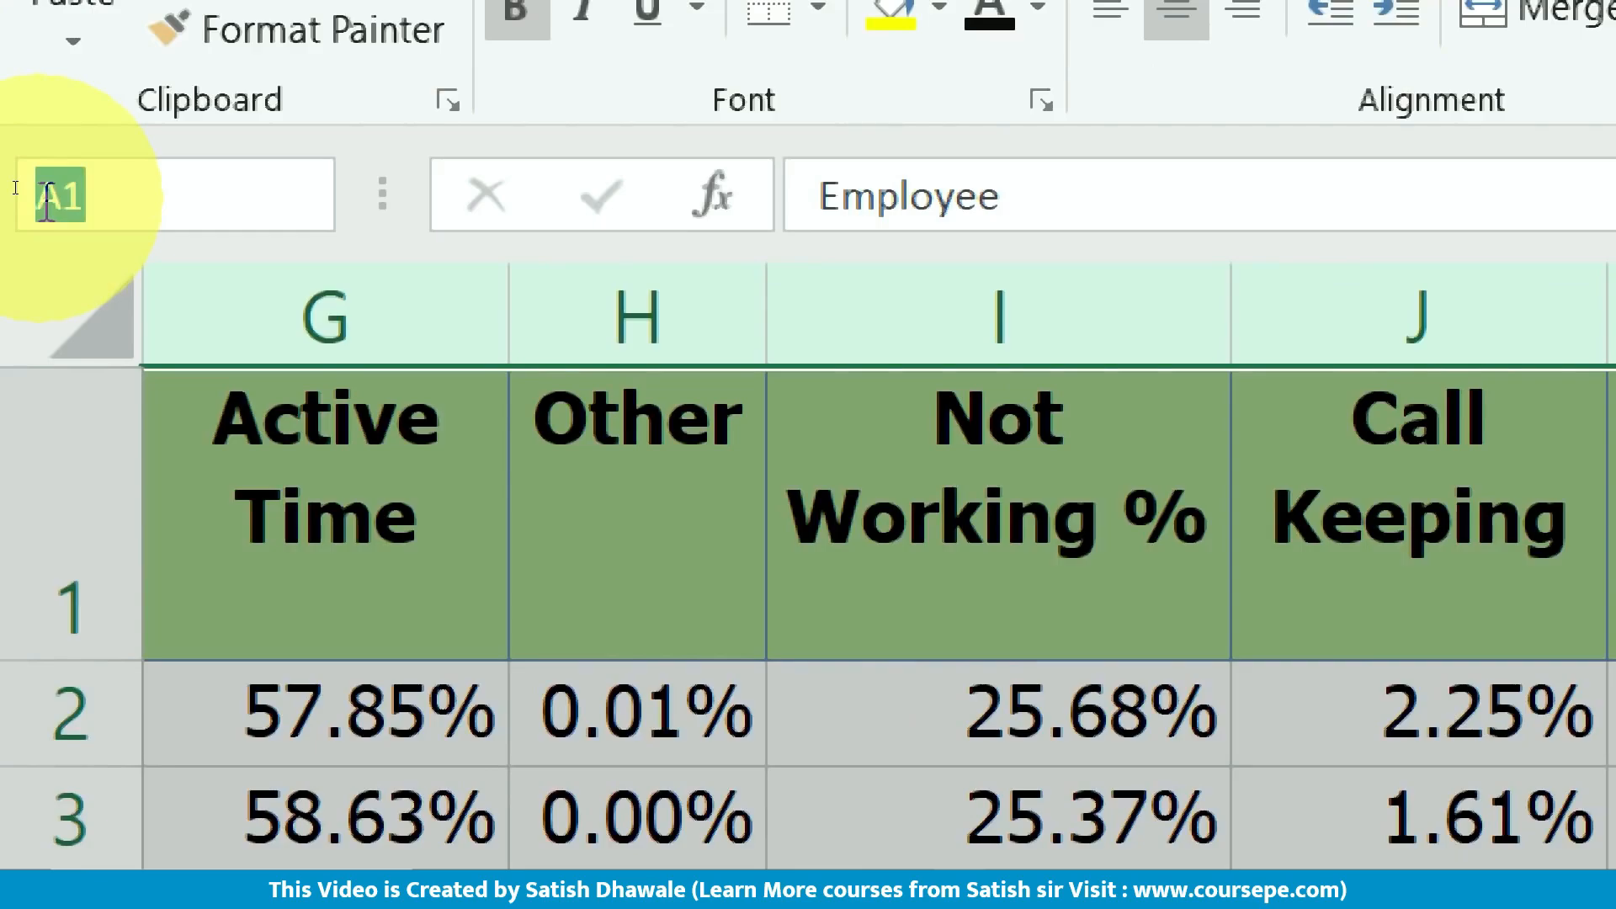
{"action": "type", "text": "E_"}
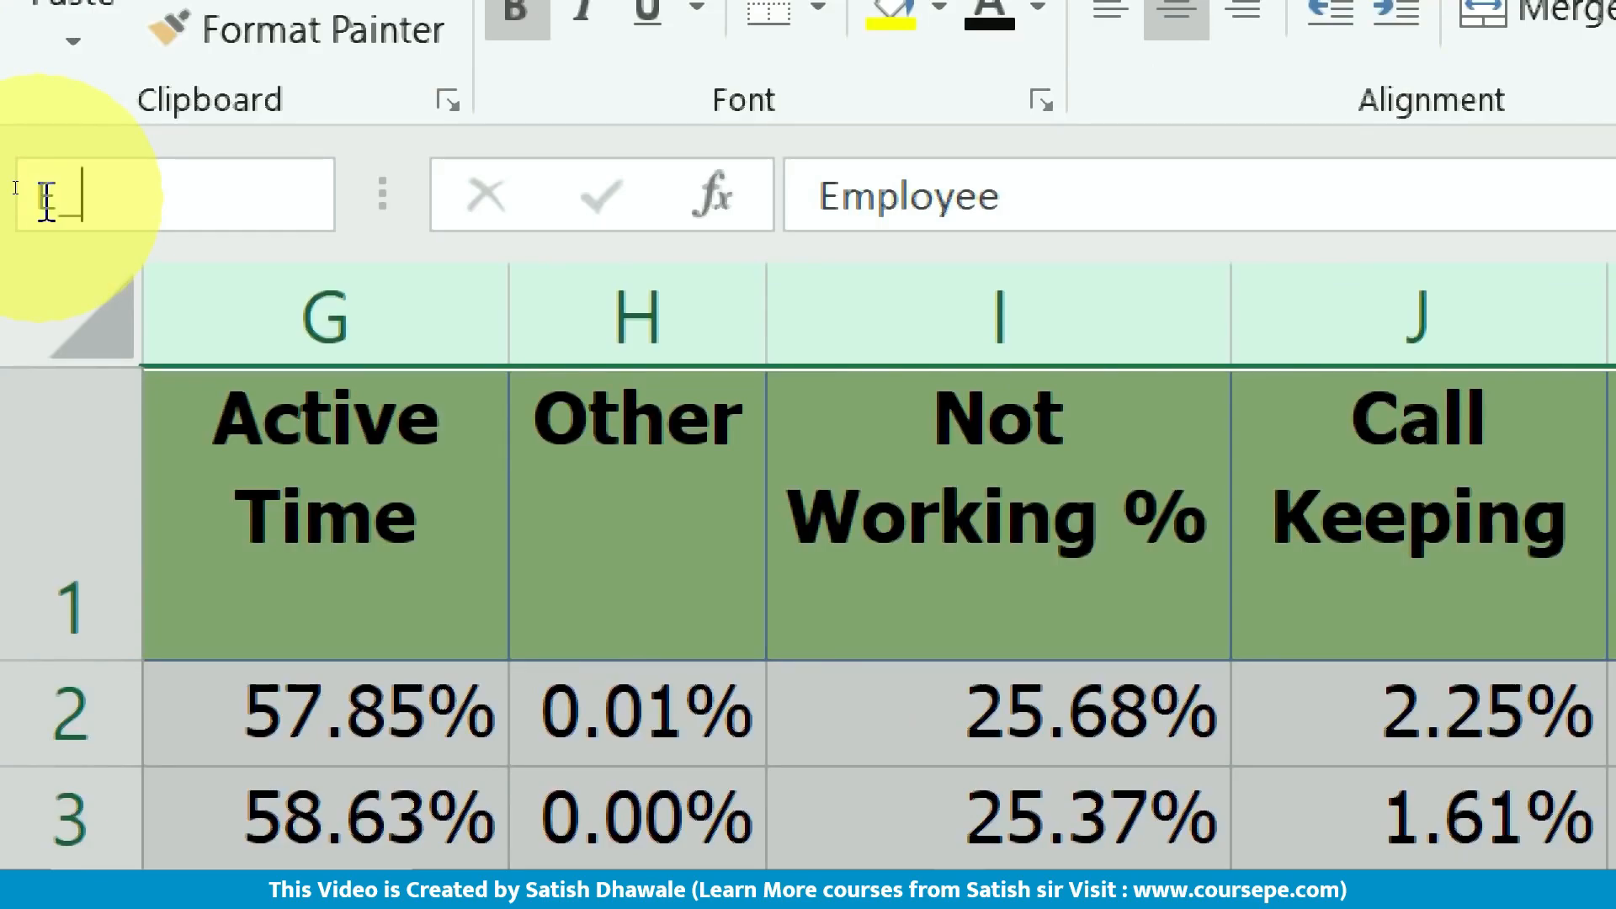
{"action": "type", "text": "Data"}
{"action": "key", "text": "Return"}
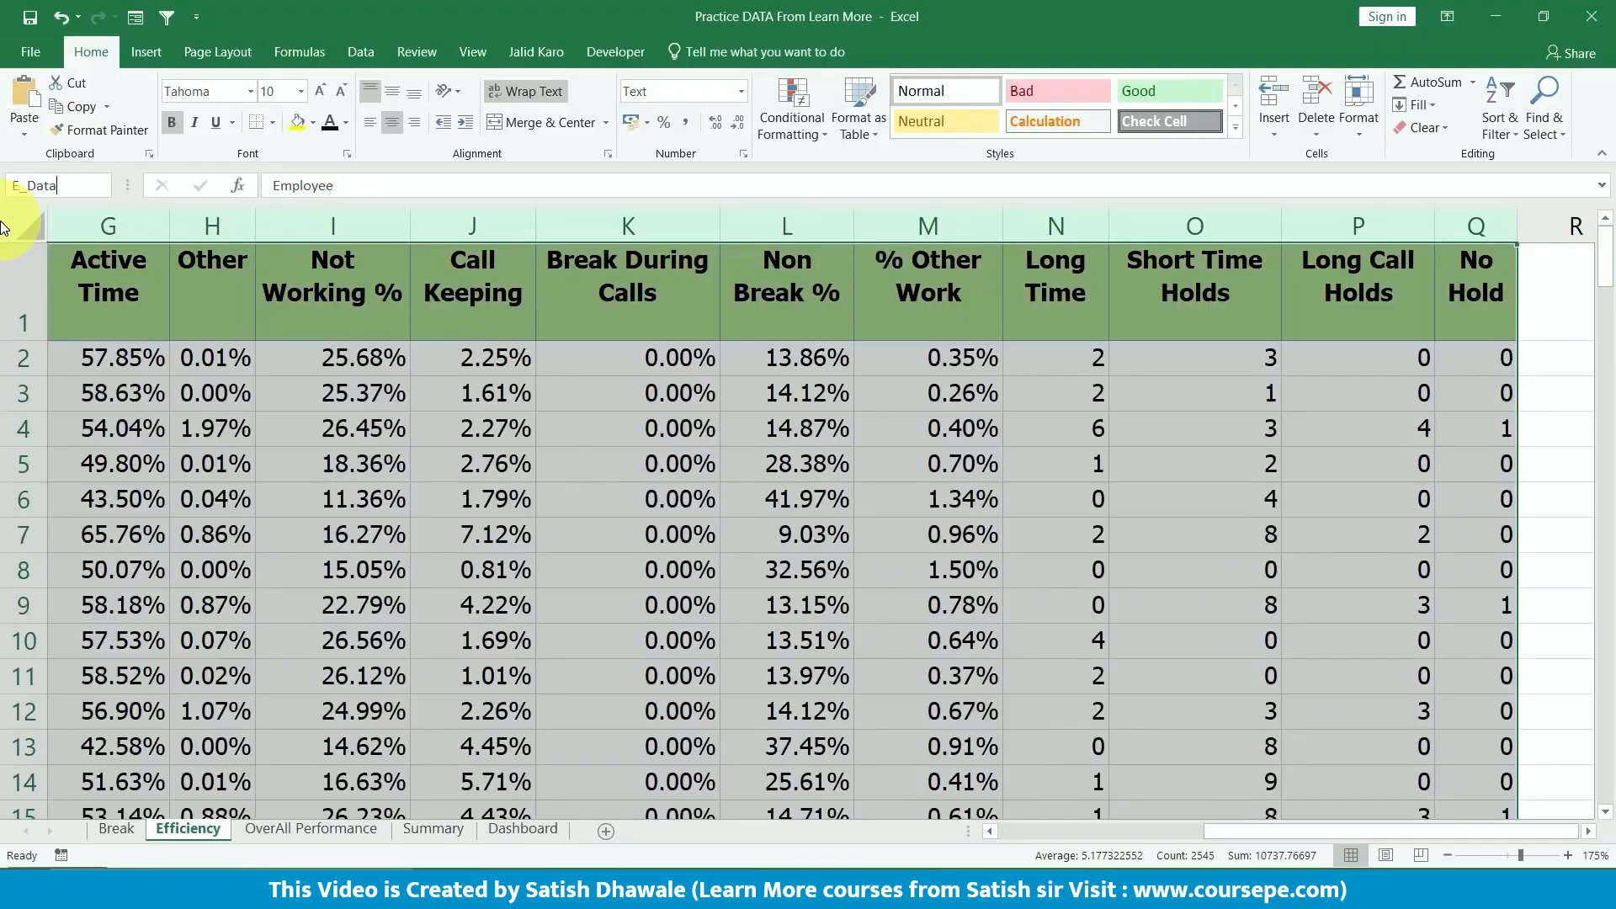
{"action": "key", "text": "Return"}
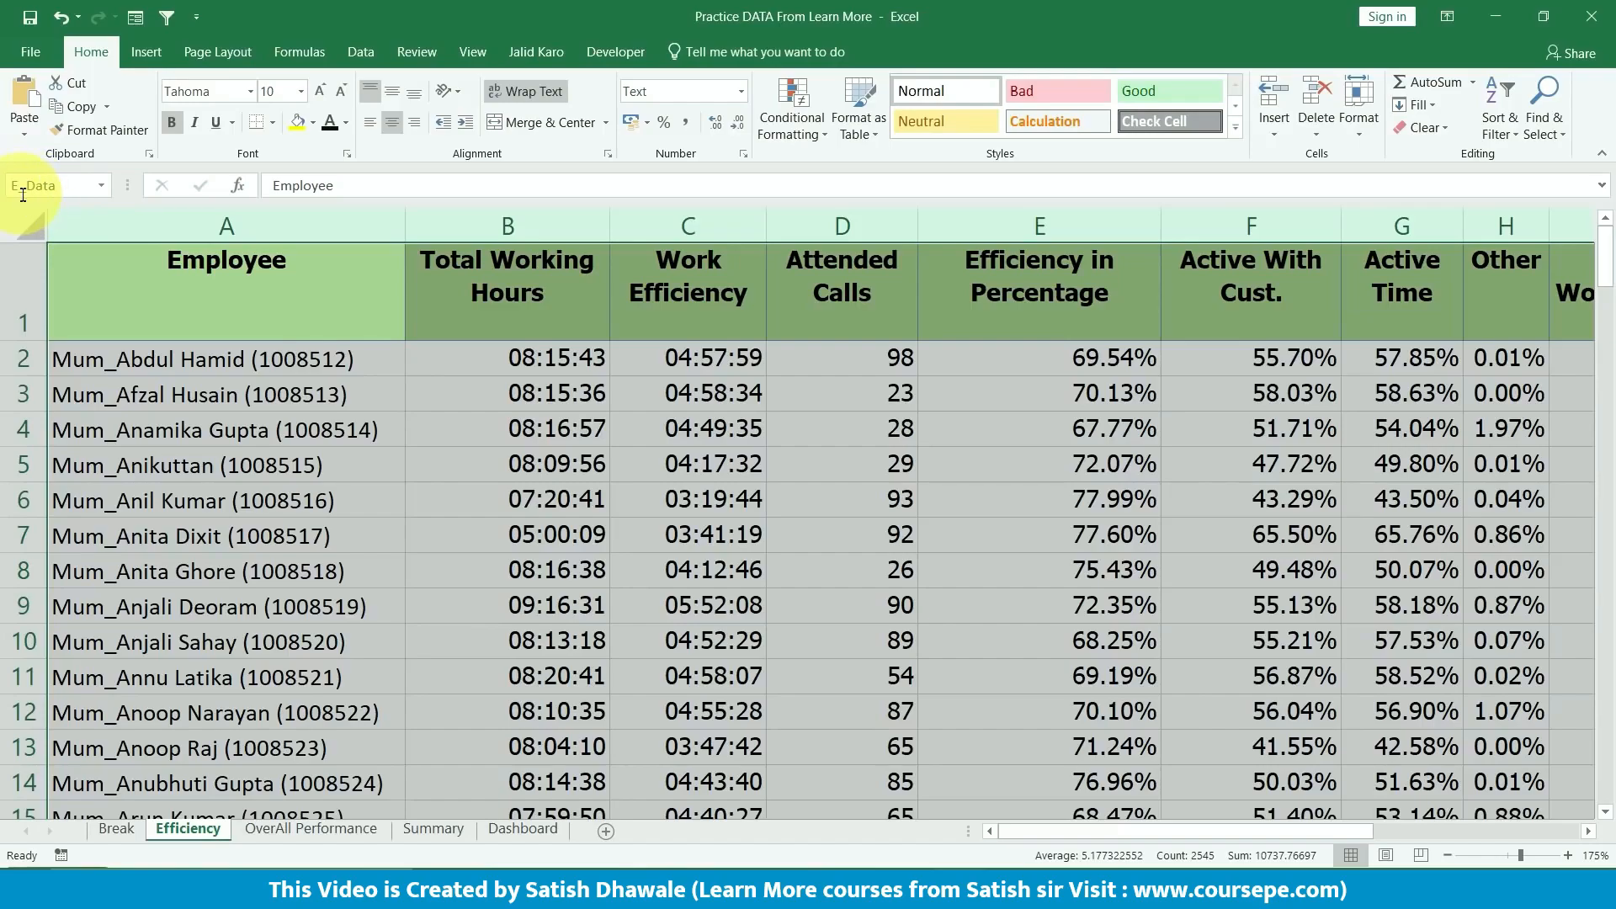
- Rename the E_Data named range, which refers to columns A to Q of the Efficiency sheet, as EData
{"action": "left_click", "coordinate": [295, 56]}
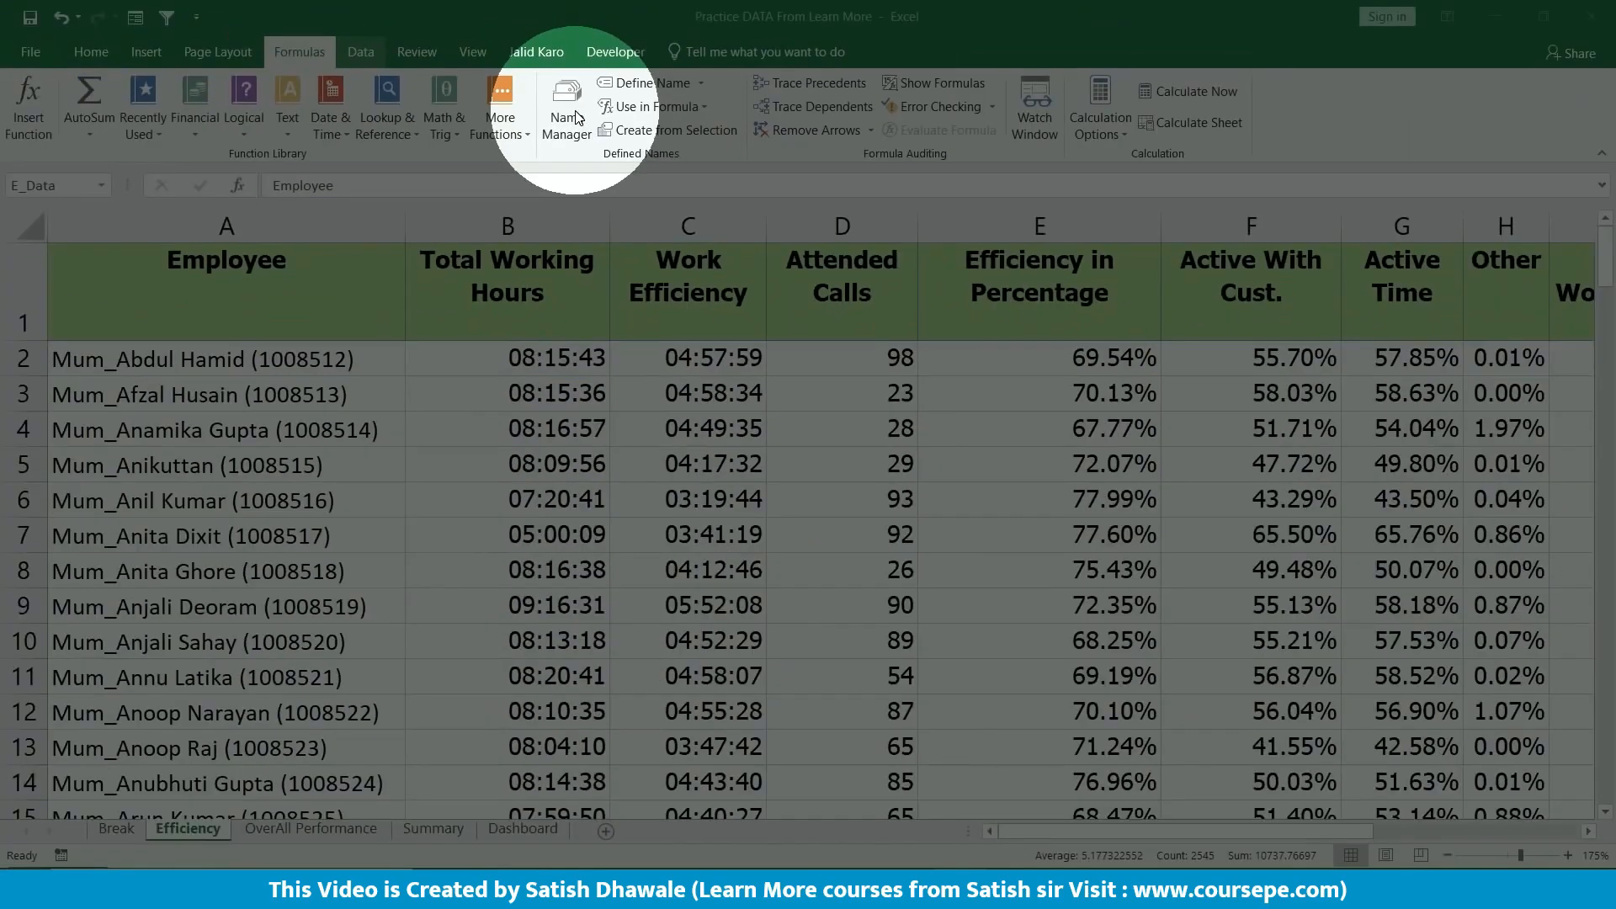
{"action": "left_click", "coordinate": [577, 118]}
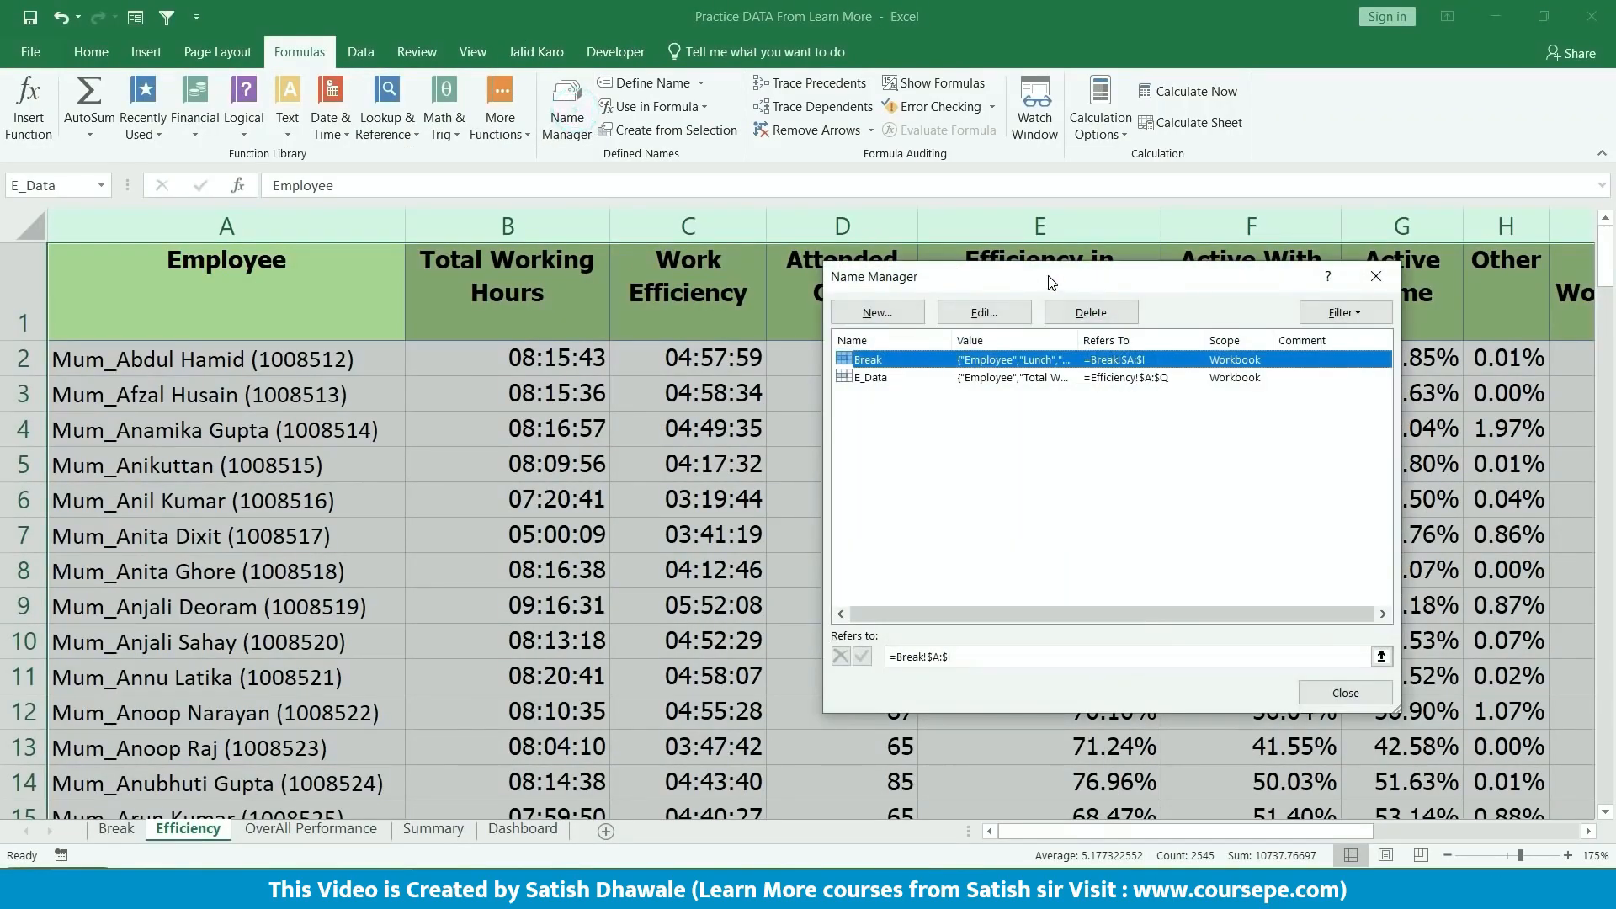
{"action": "left_click_drag", "start_coordinate": [1047, 278], "coordinate": [922, 280]}
{"action": "left_click", "coordinate": [823, 376]}
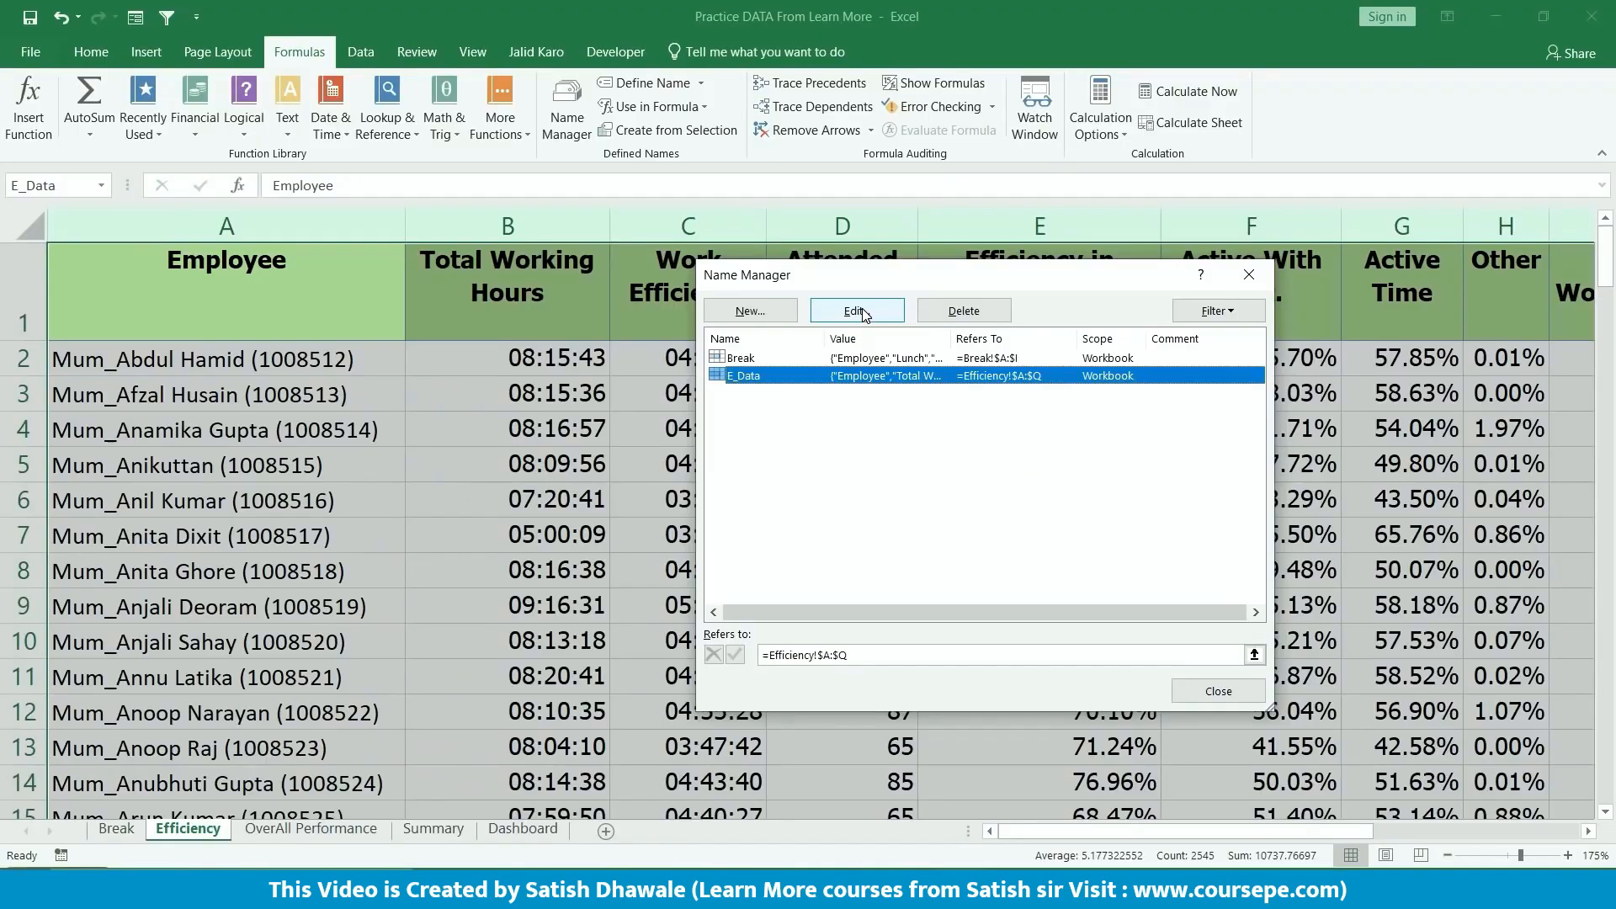
{"action": "left_click", "coordinate": [862, 310]}
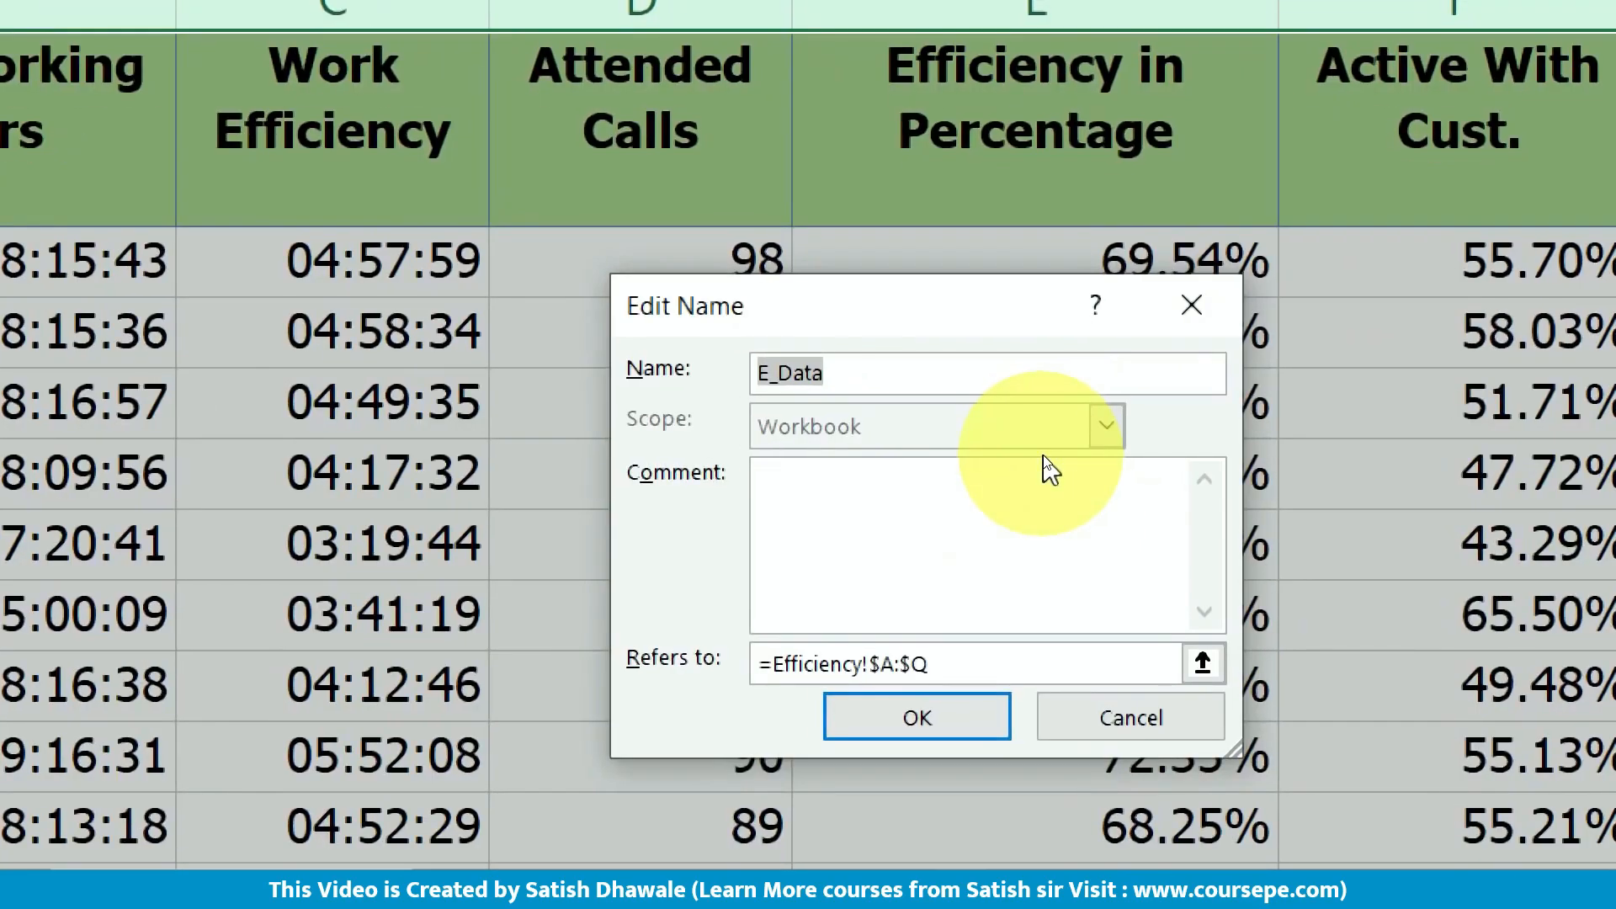
{"action": "left_click", "coordinate": [776, 375]}
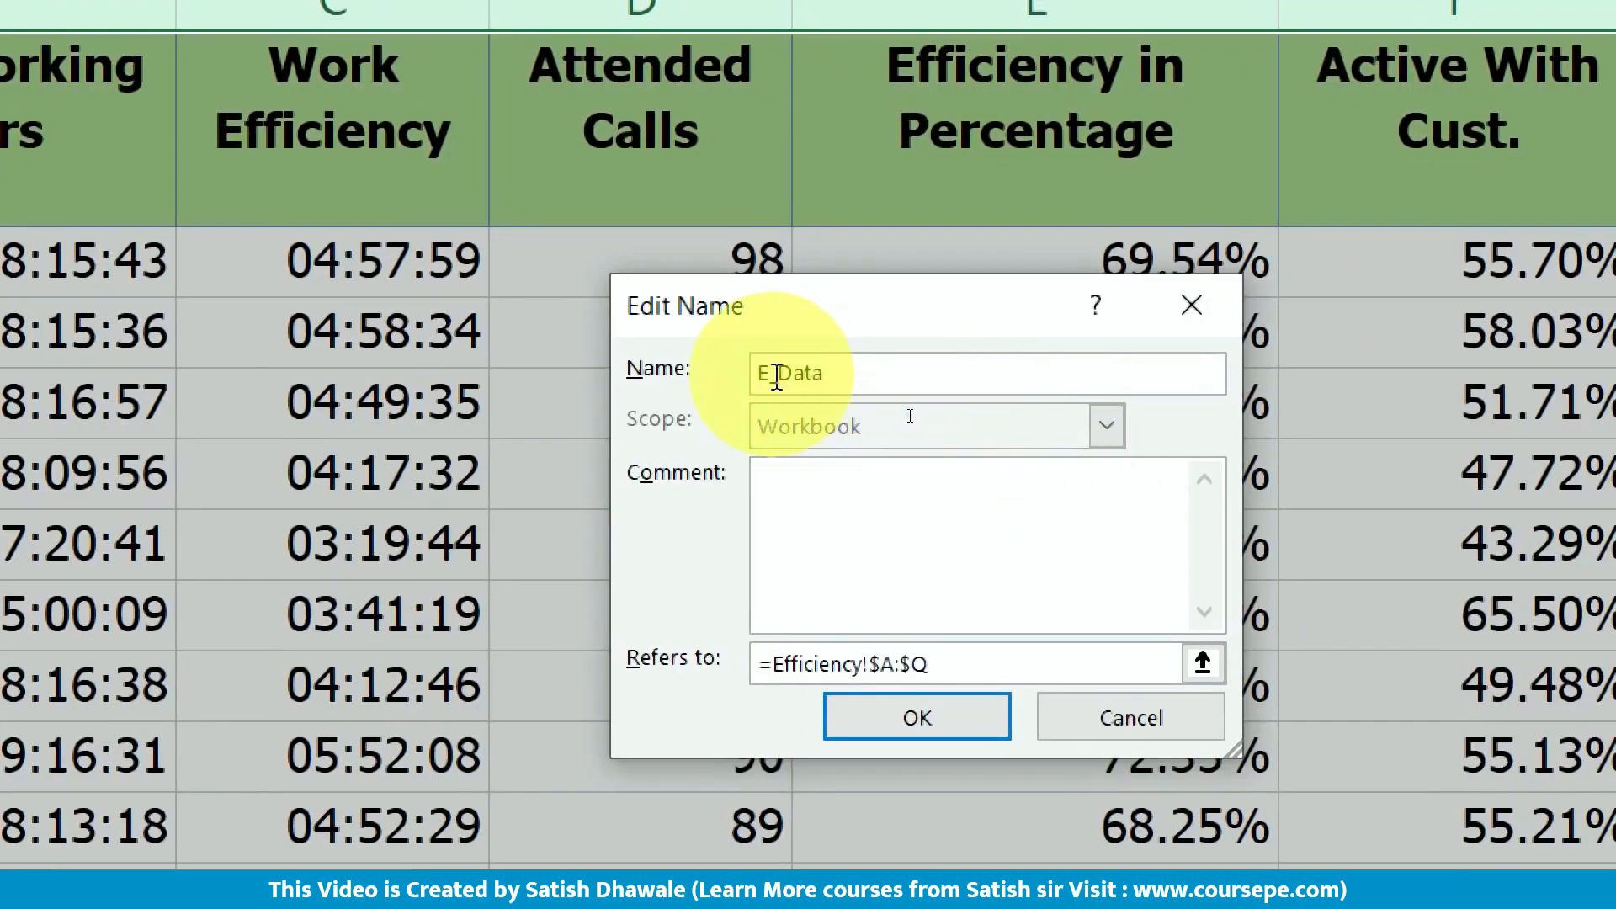
{"action": "key", "text": "BackSpace"}
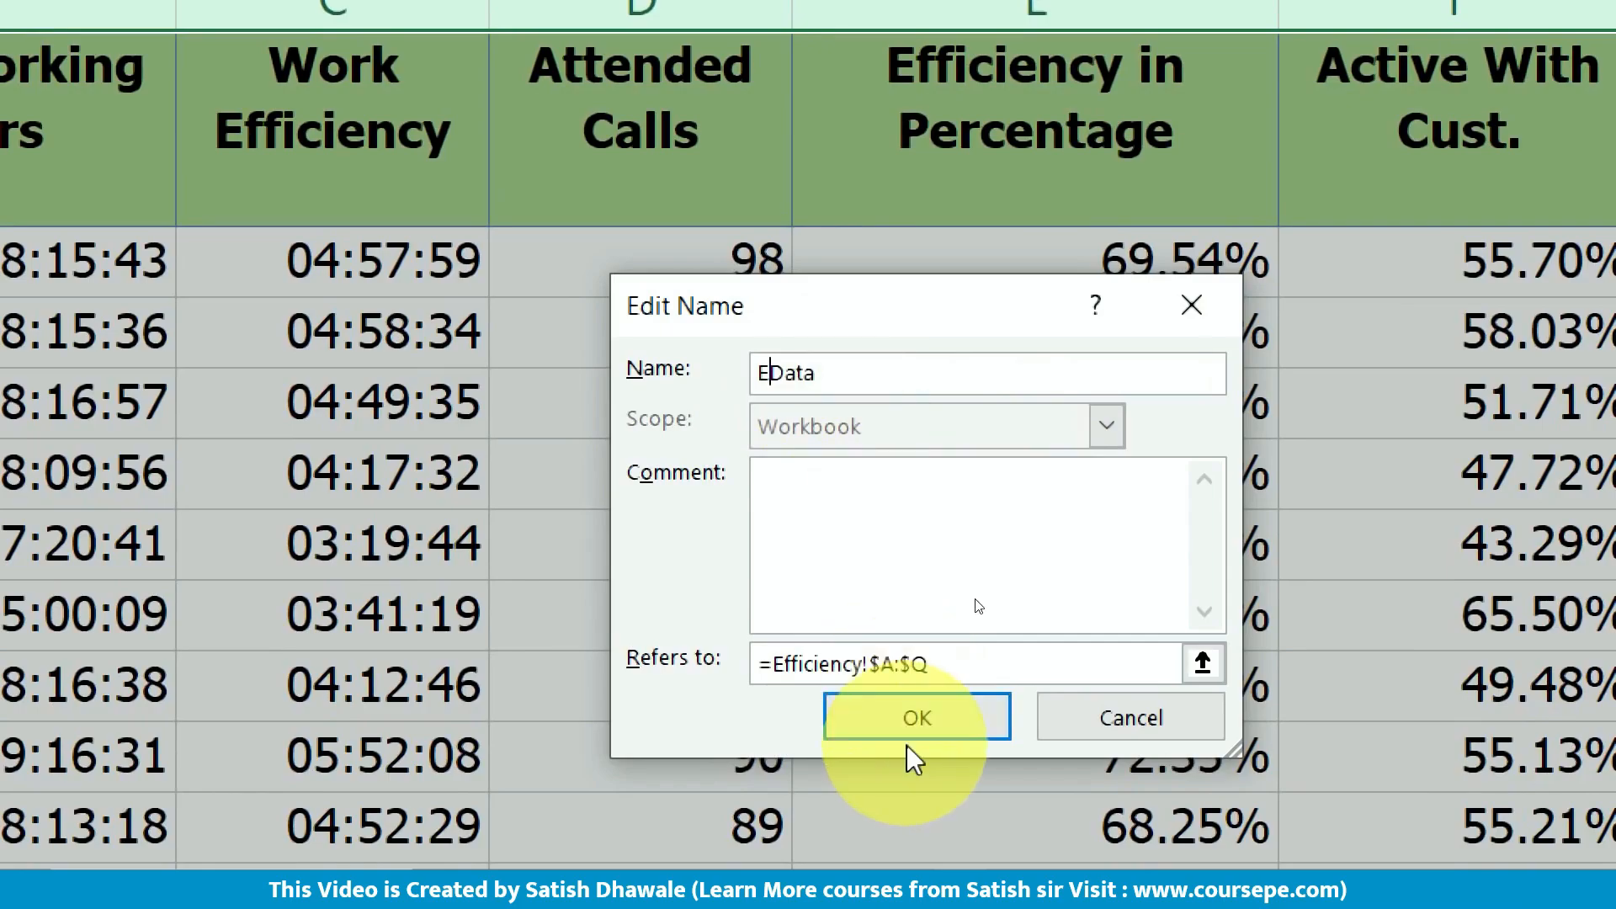
{"action": "left_click", "coordinate": [906, 724]}
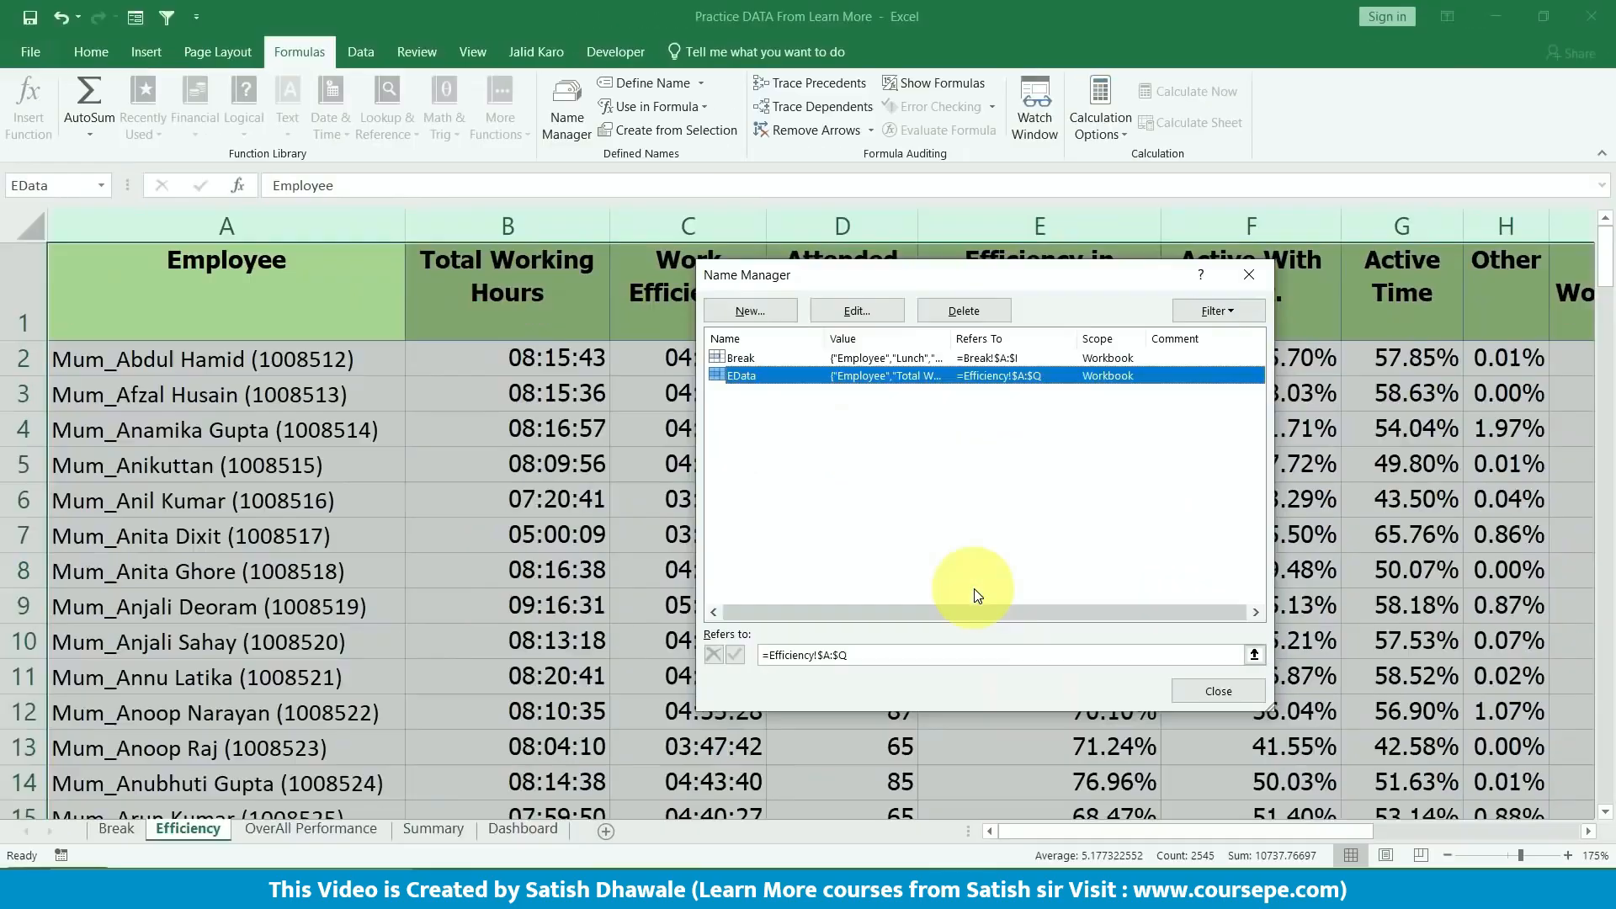
{"action": "left_click", "coordinate": [1206, 691]}
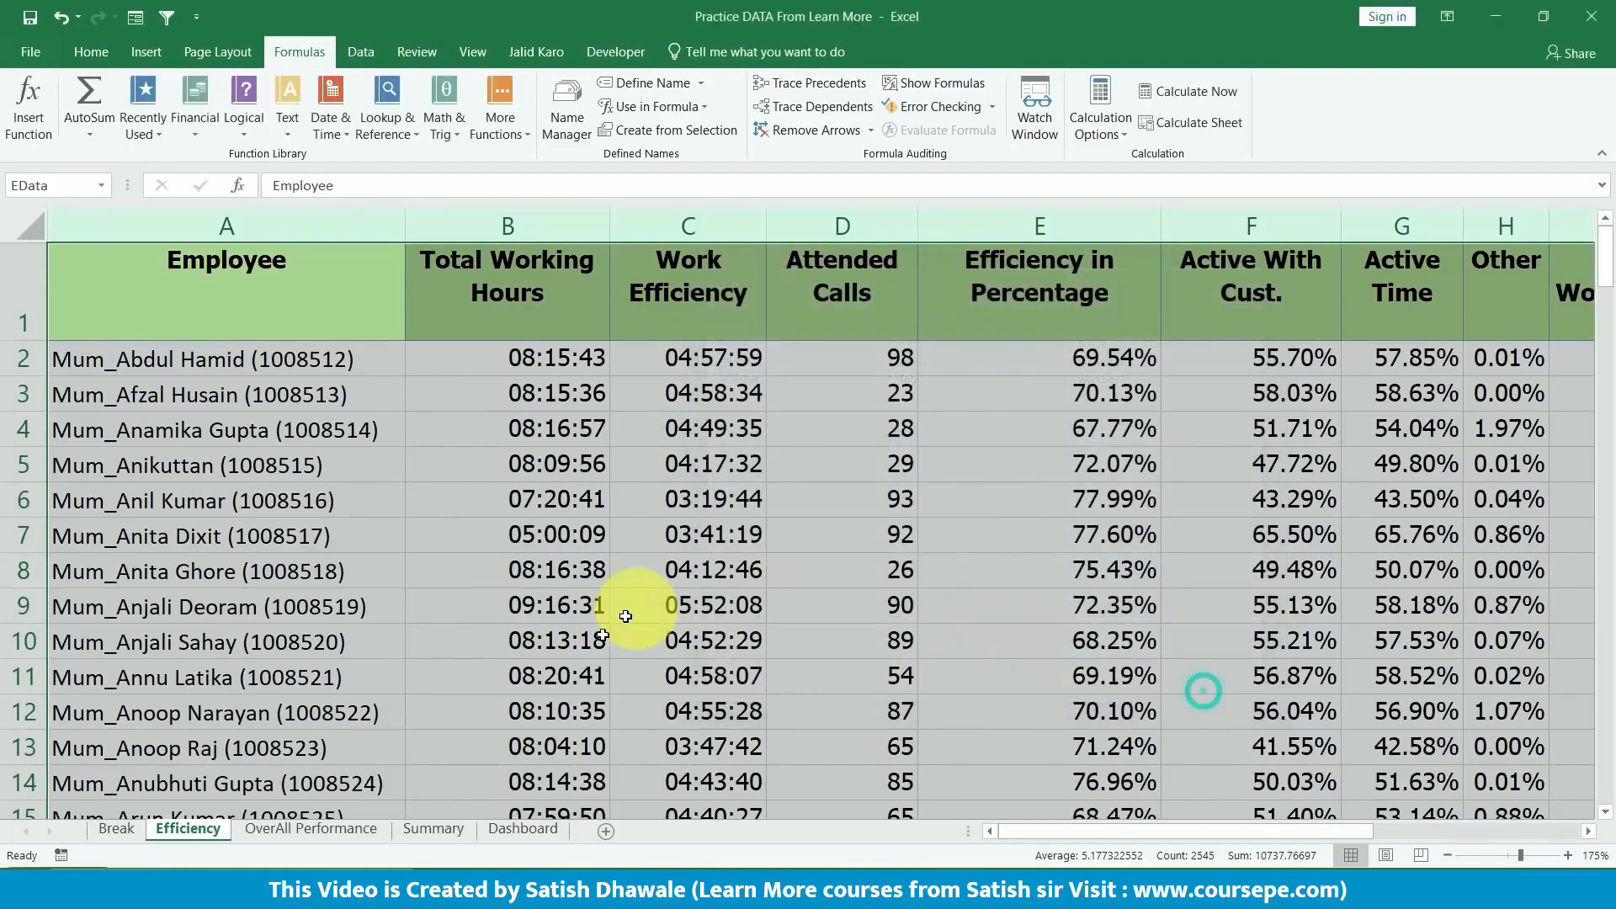
- Define the named range PData for columns A to J of the OverAll Performance sheet
{"action": "left_click", "coordinate": [341, 829]}
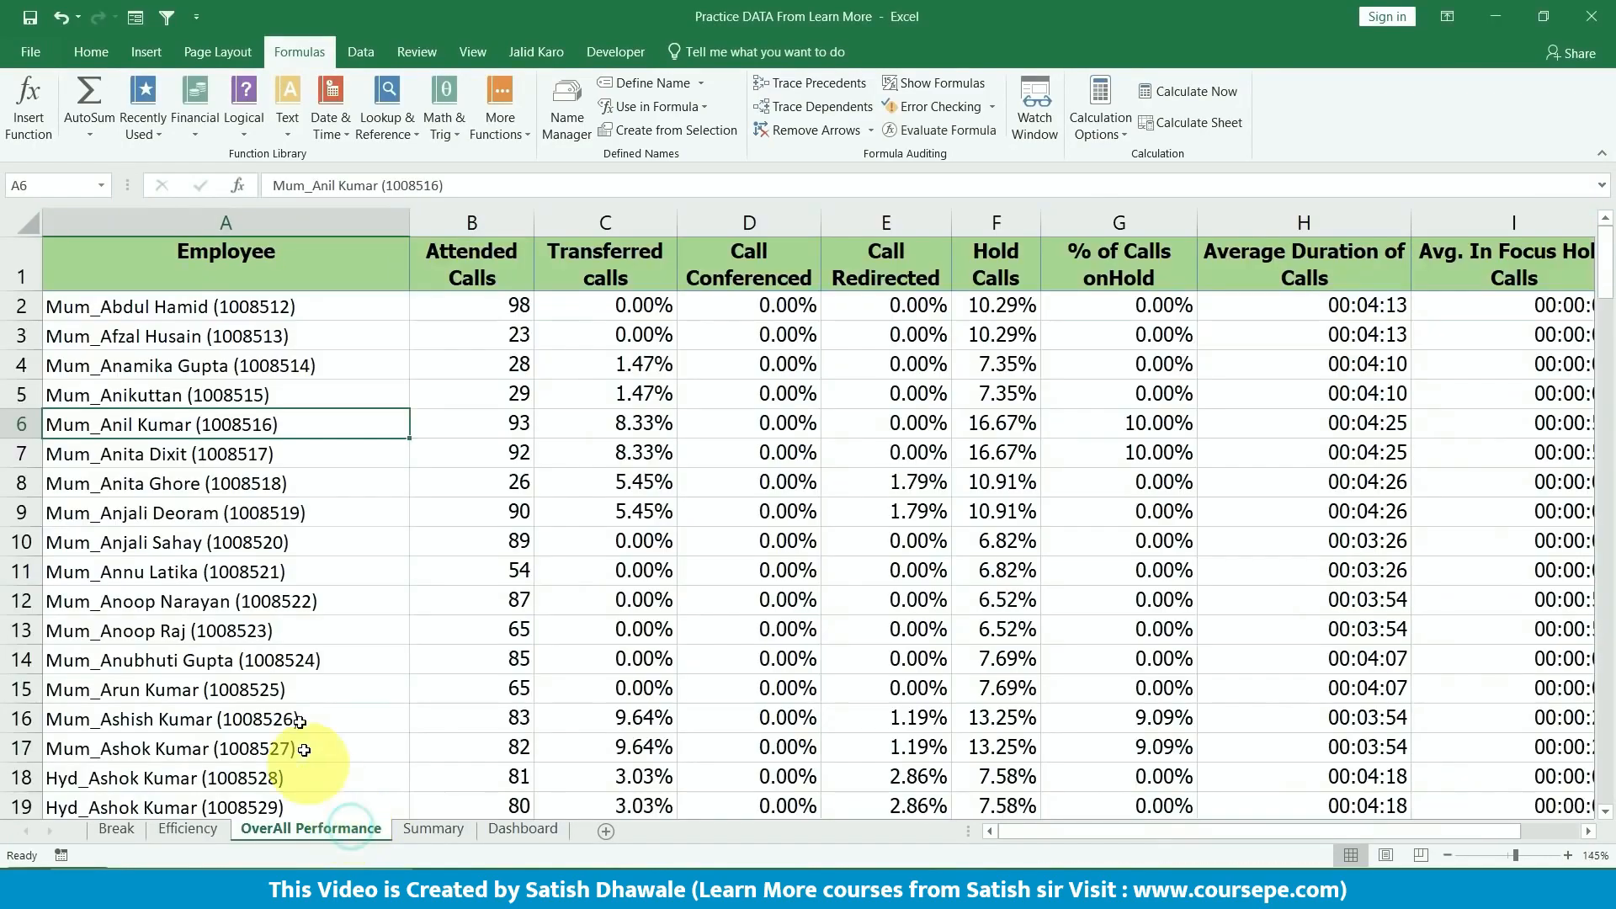
{"action": "left_click_drag", "start_coordinate": [282, 219], "coordinate": [1346, 199]}
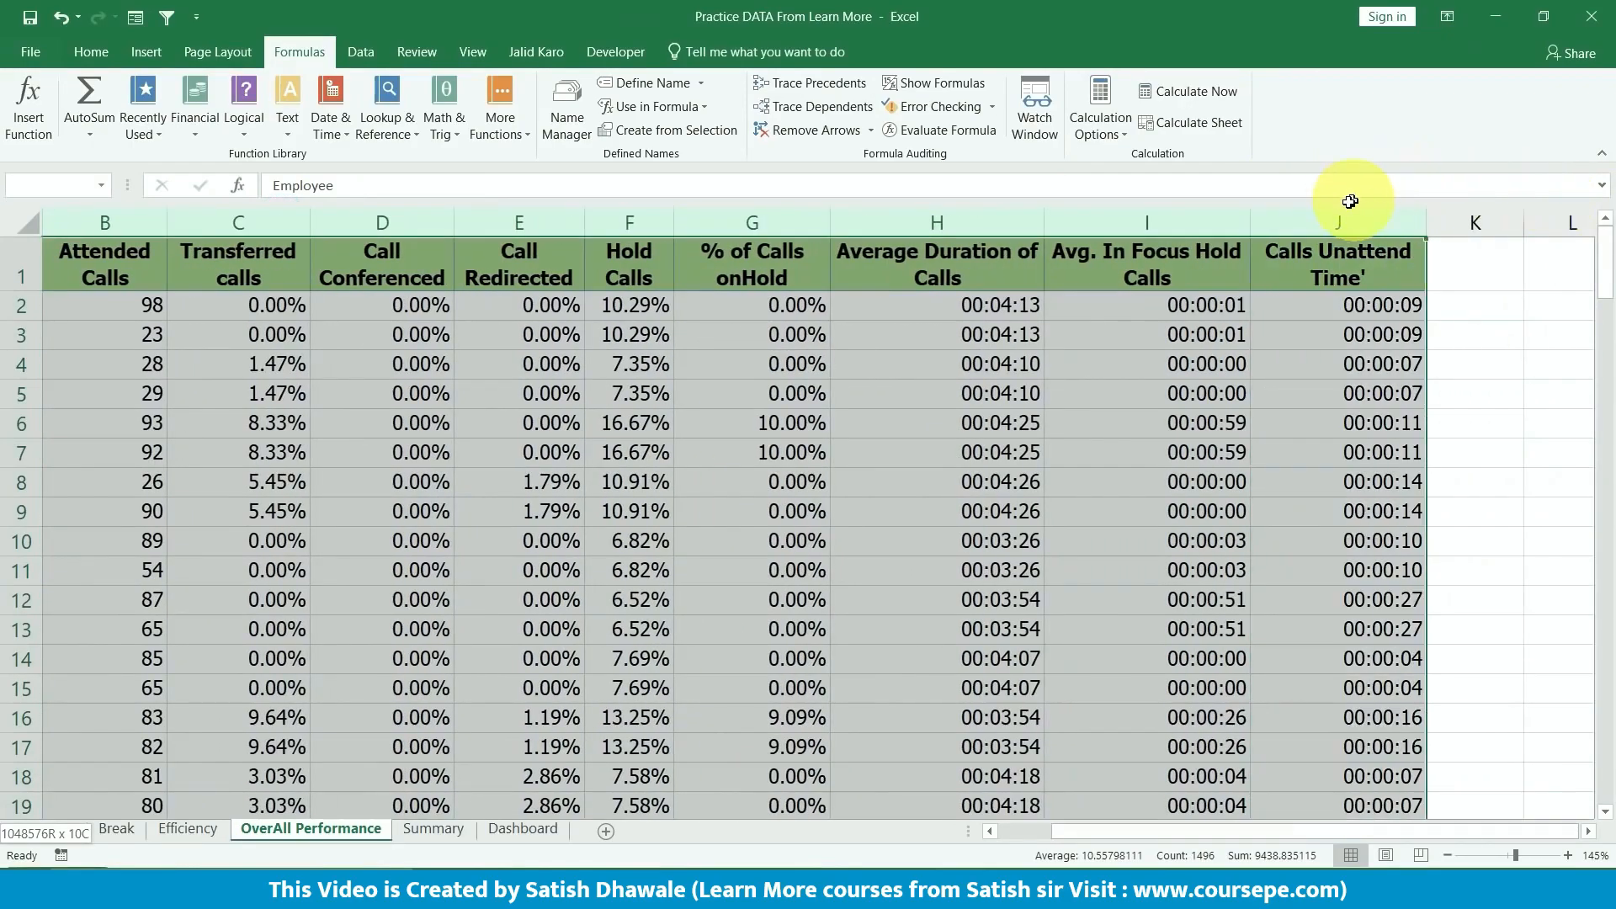
{"action": "left_click", "coordinate": [7, 183]}
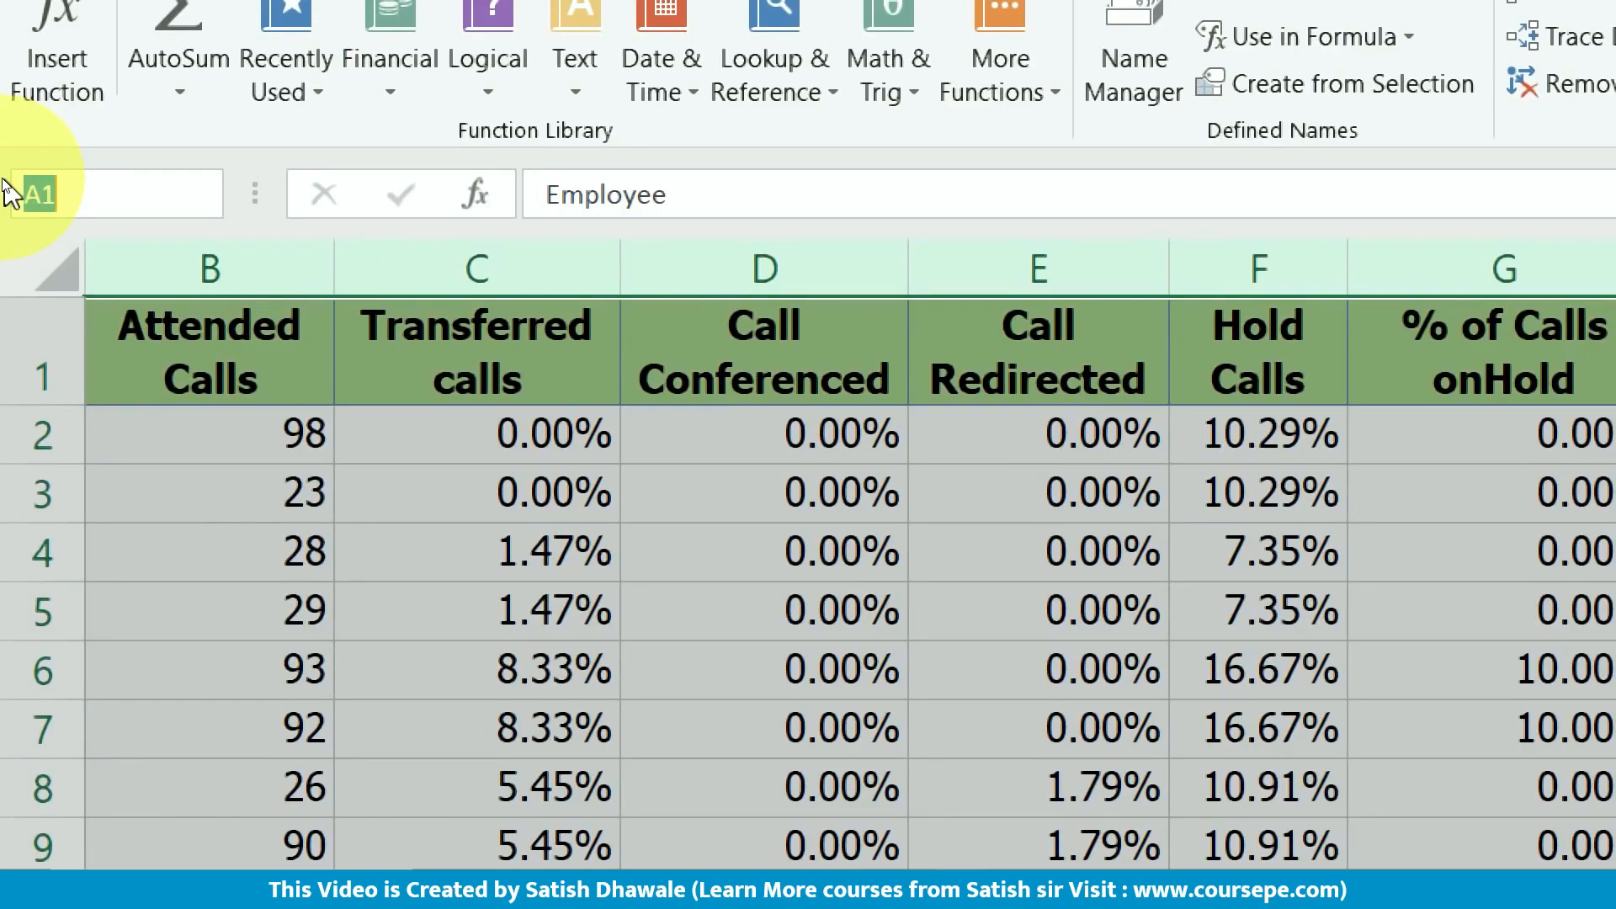
{"action": "type", "text": "PData"}
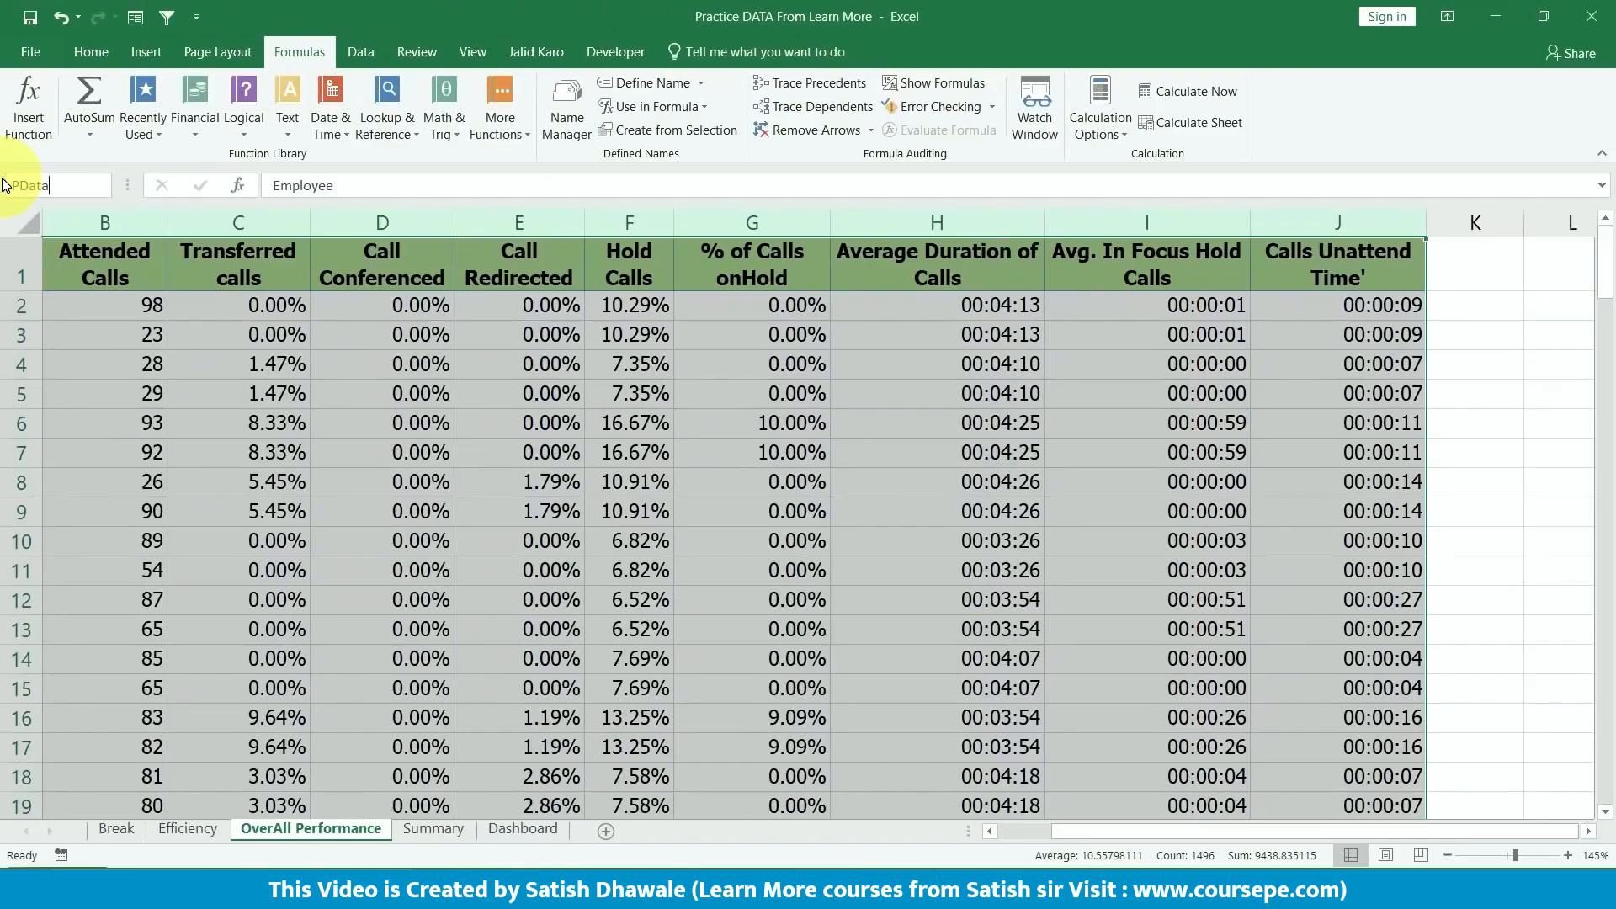
{"action": "key", "text": "Return"}
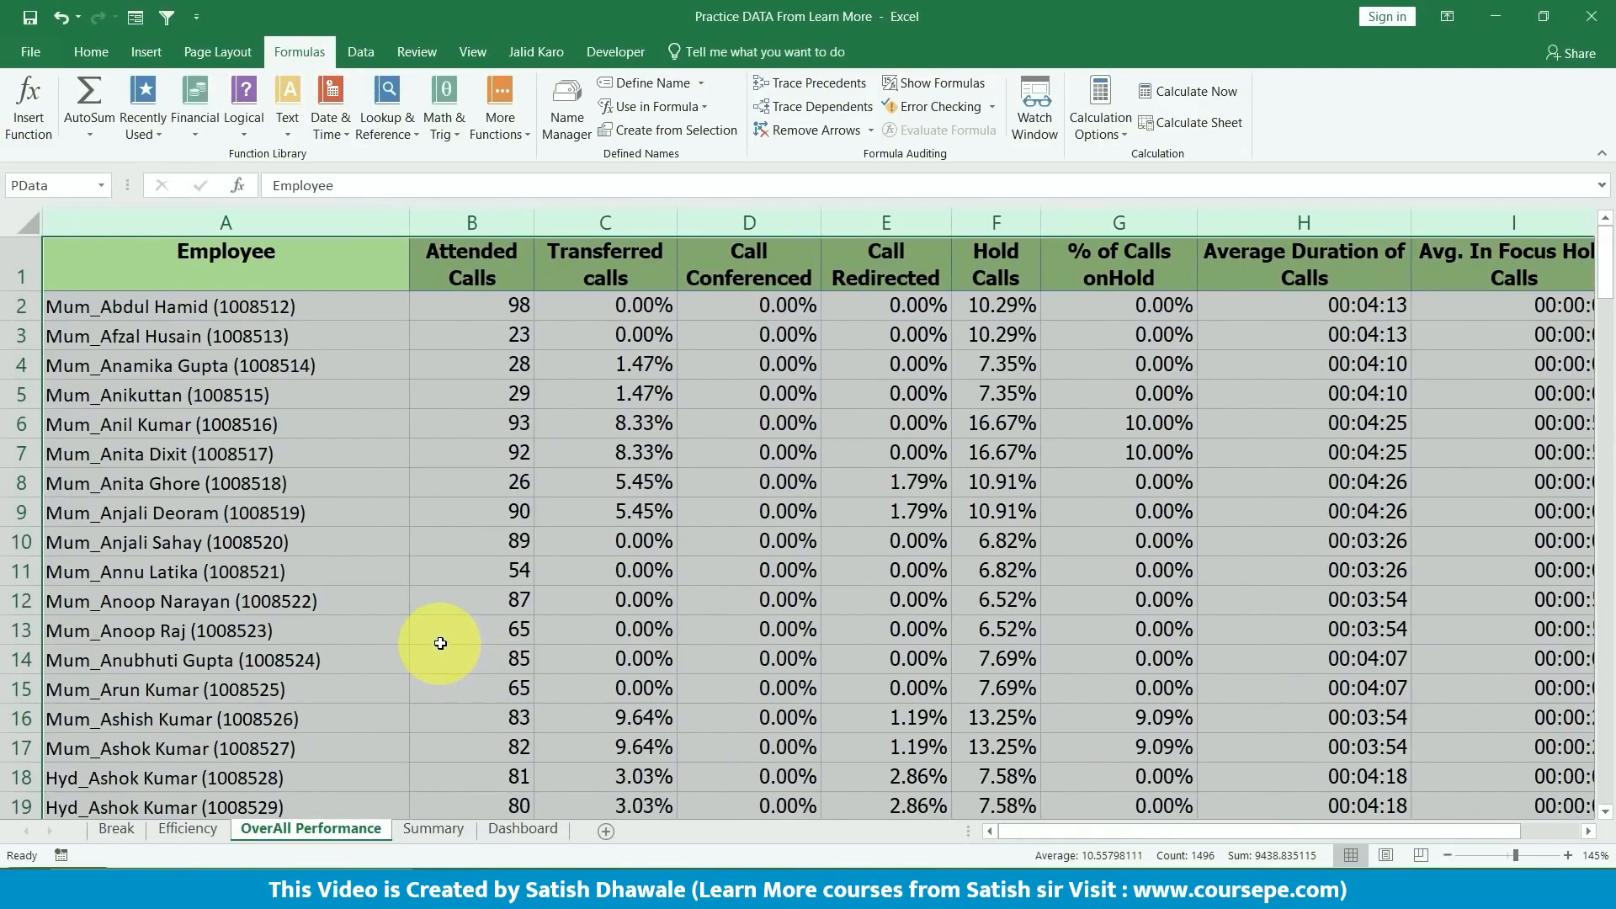
- Rename the Break named range, which refers to columns A to I of the Break sheet, as BData
{"action": "left_click", "coordinate": [566, 108]}
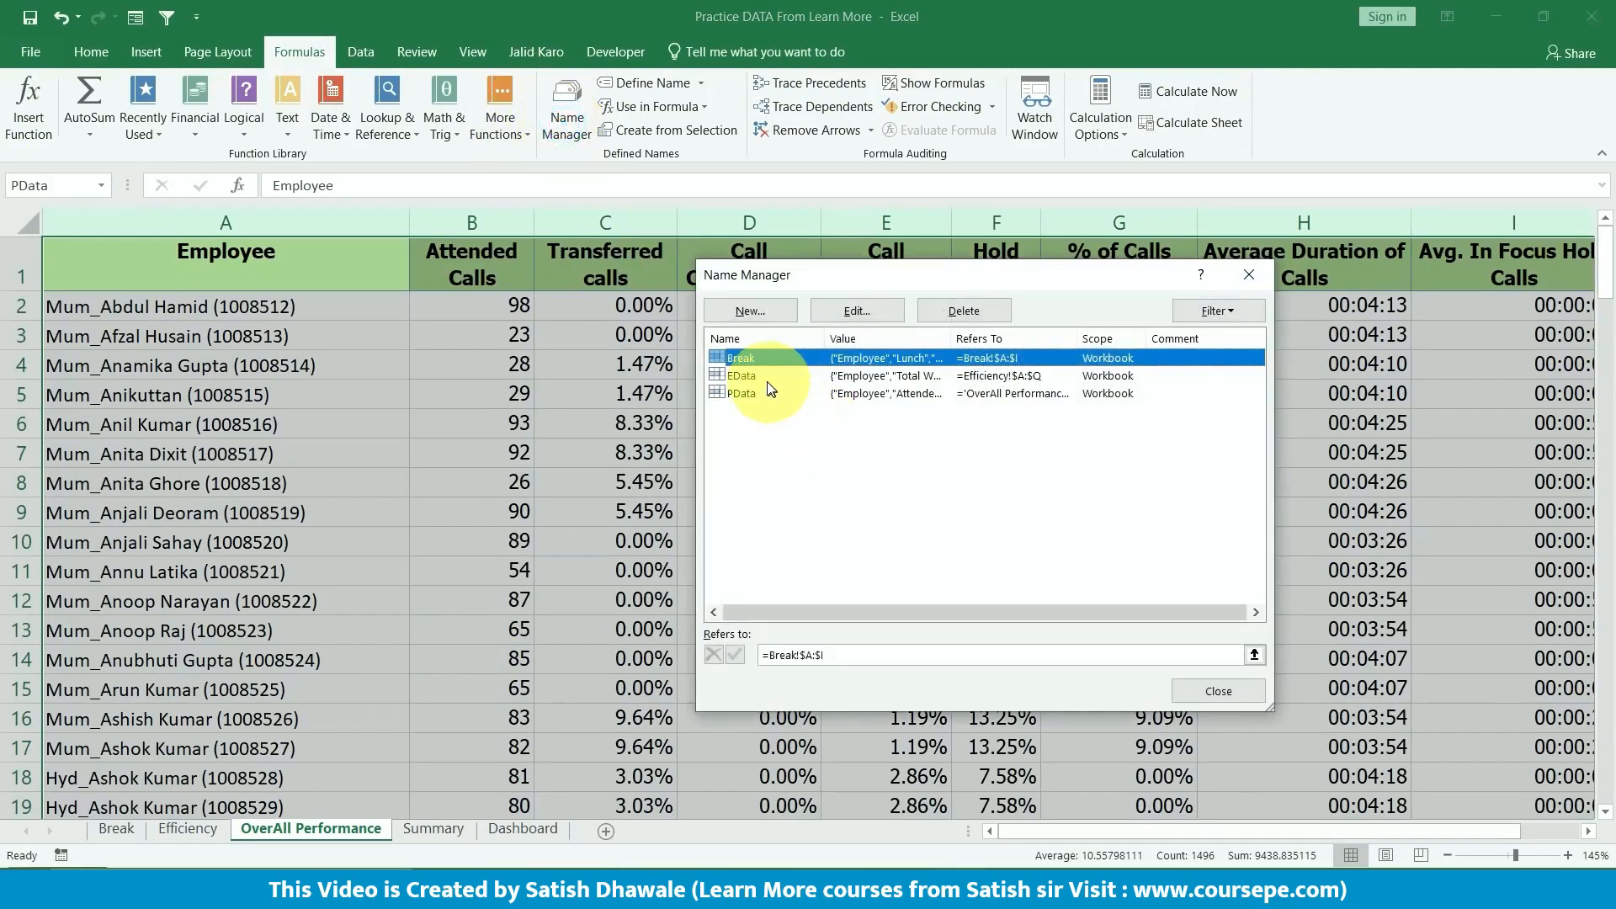
{"action": "left_click", "coordinate": [857, 311]}
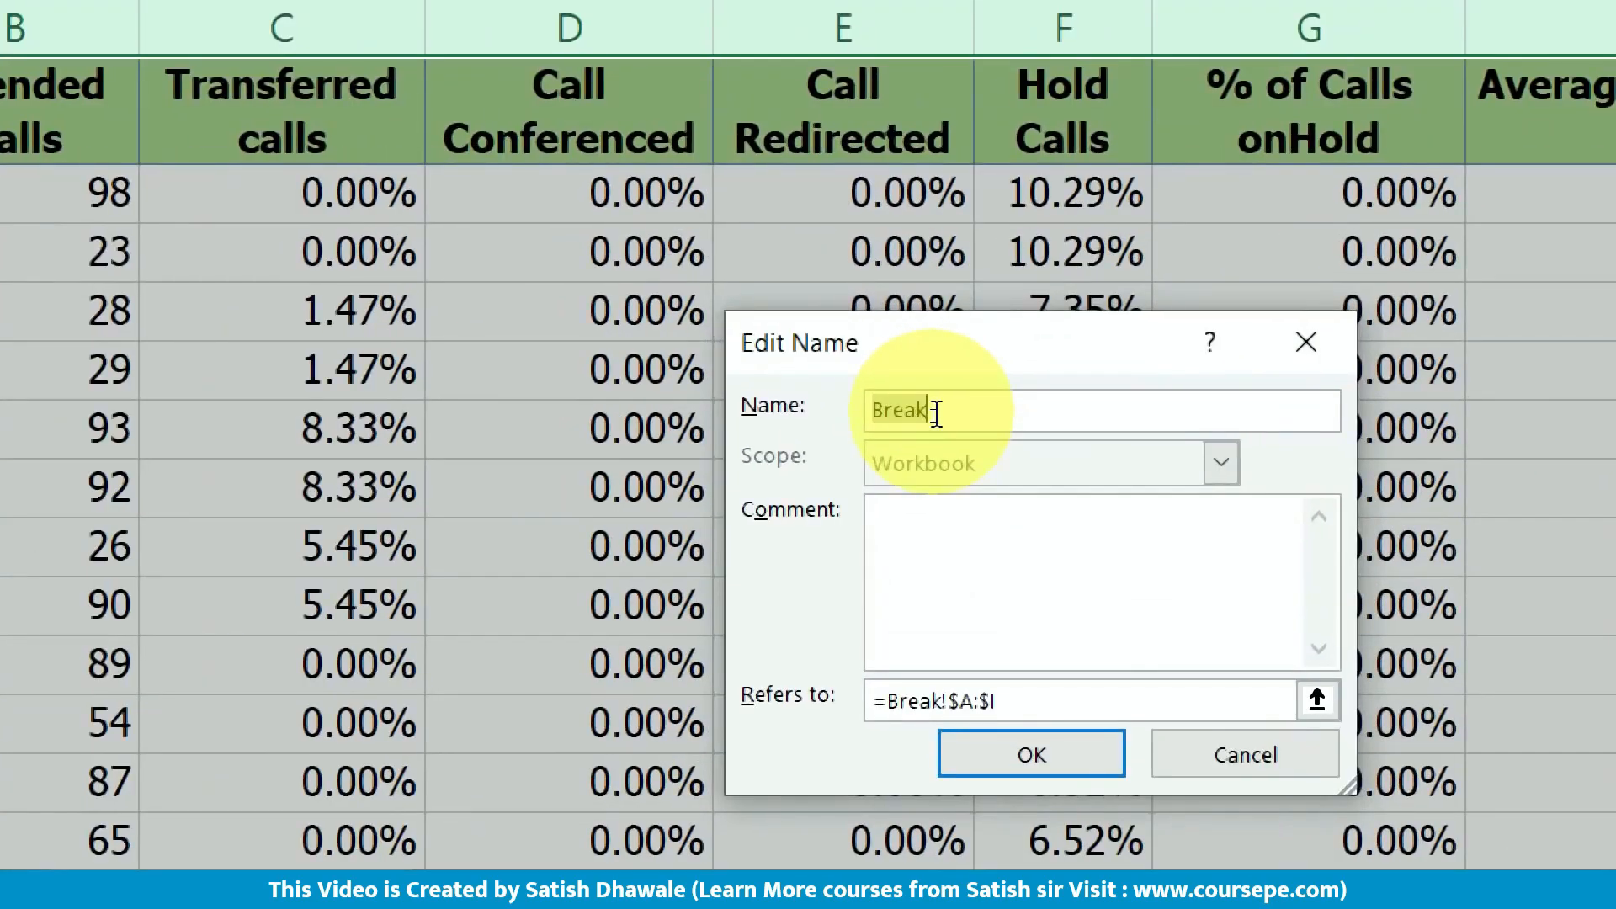
{"action": "key", "text": "BackSpace"}
{"action": "key", "text": "Return"}
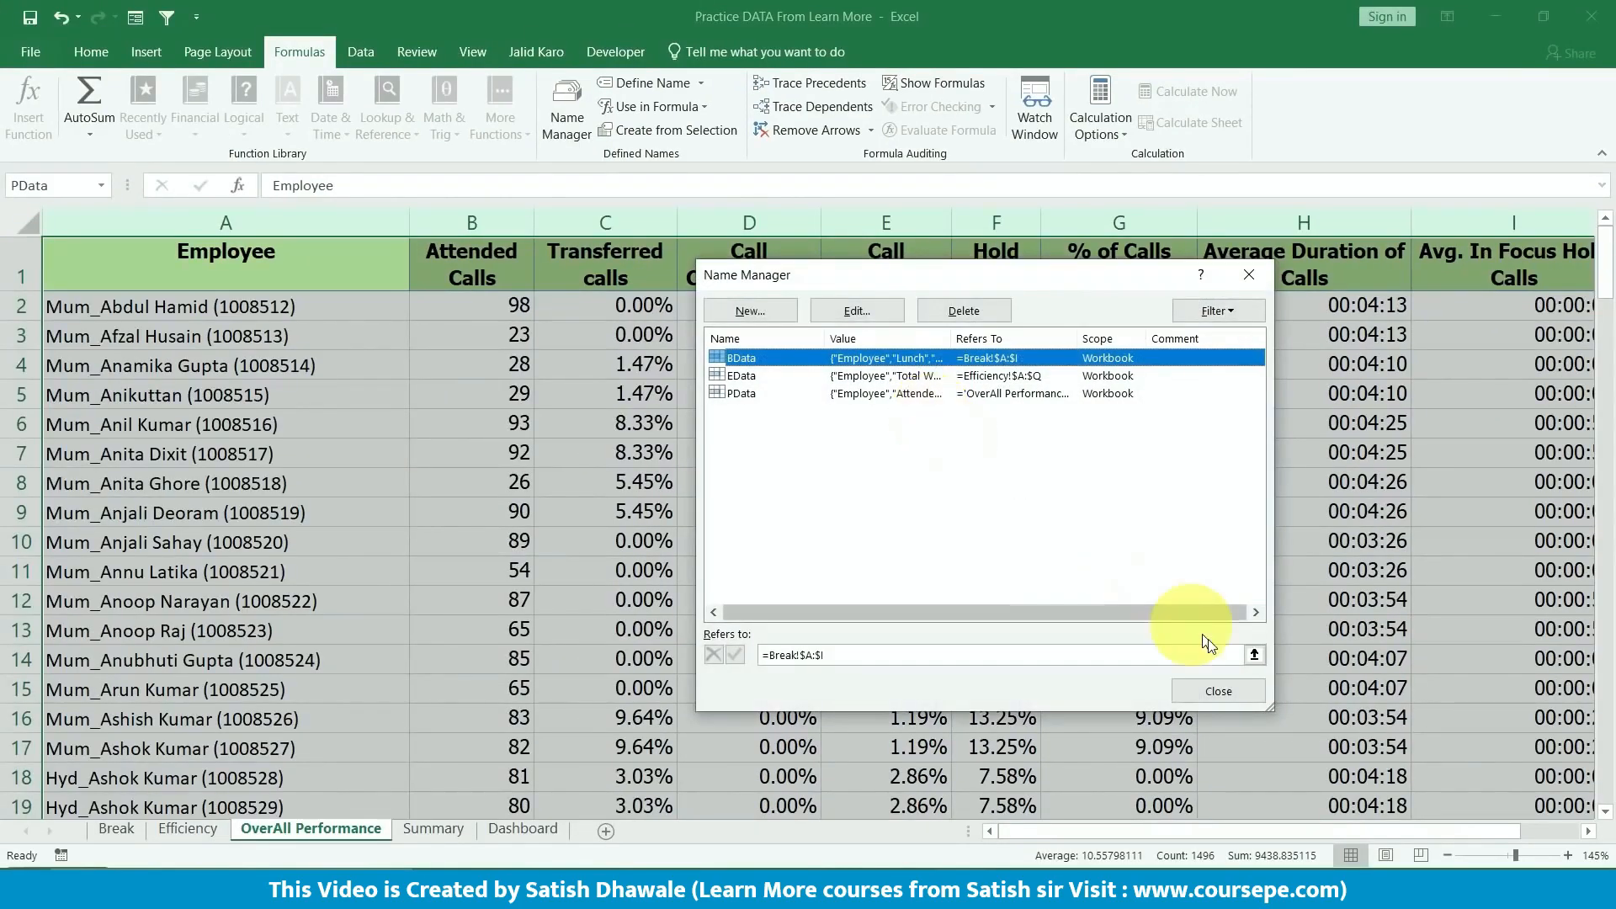
{"action": "left_click", "coordinate": [1220, 691]}
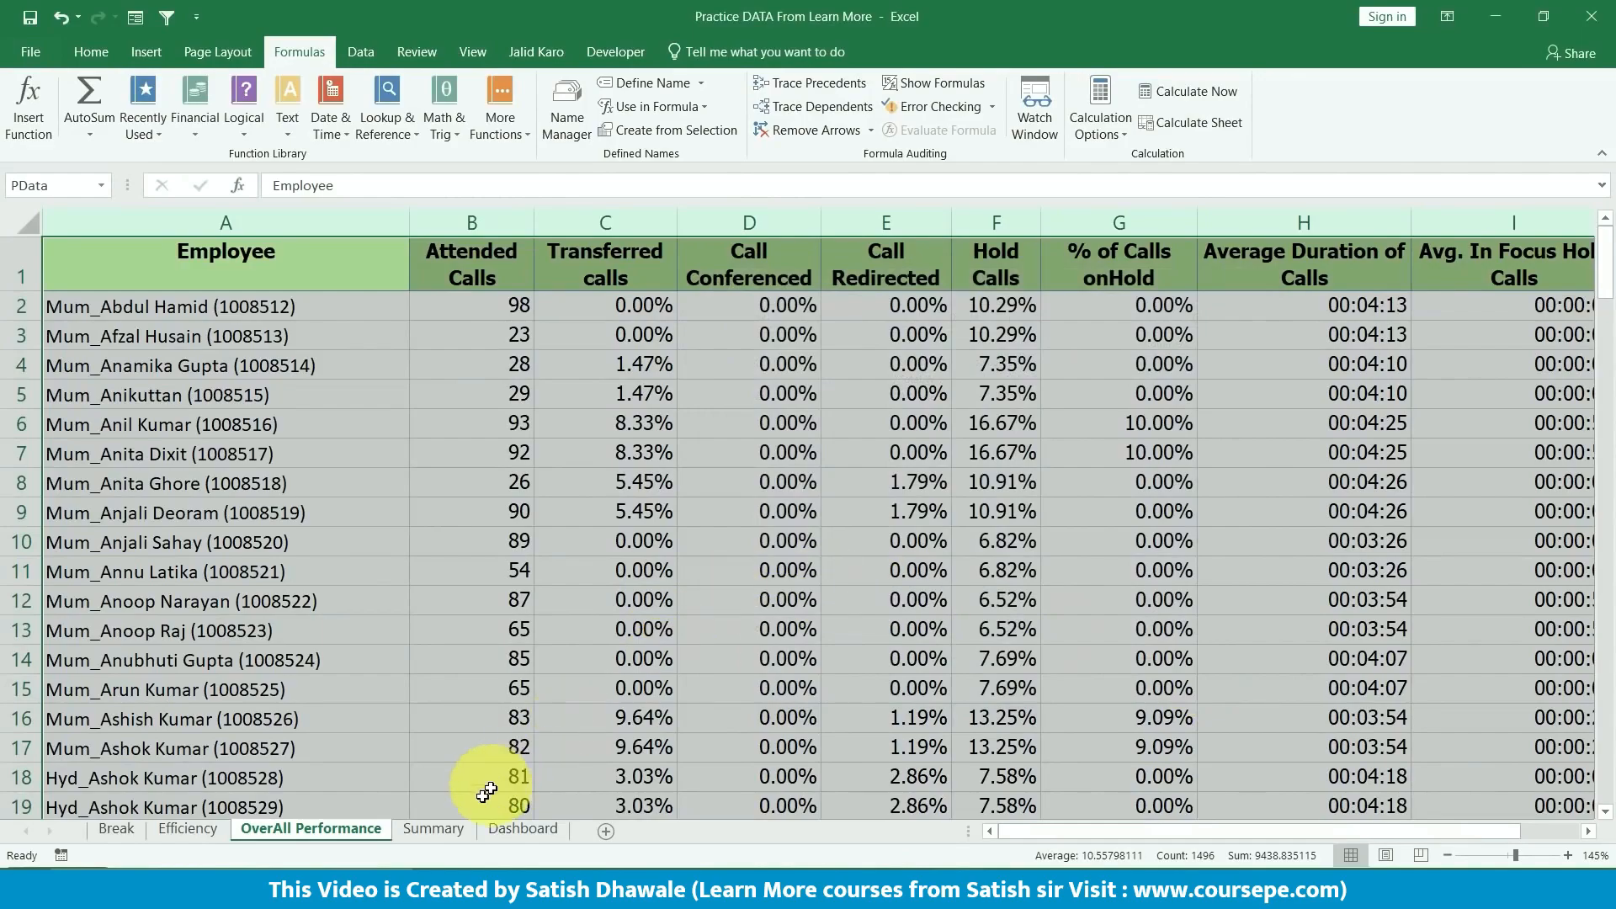
- Start a VLOOKUP formula in C2 of the Summary sheet with A2 as the lookup value
{"action": "left_click", "coordinate": [434, 829]}
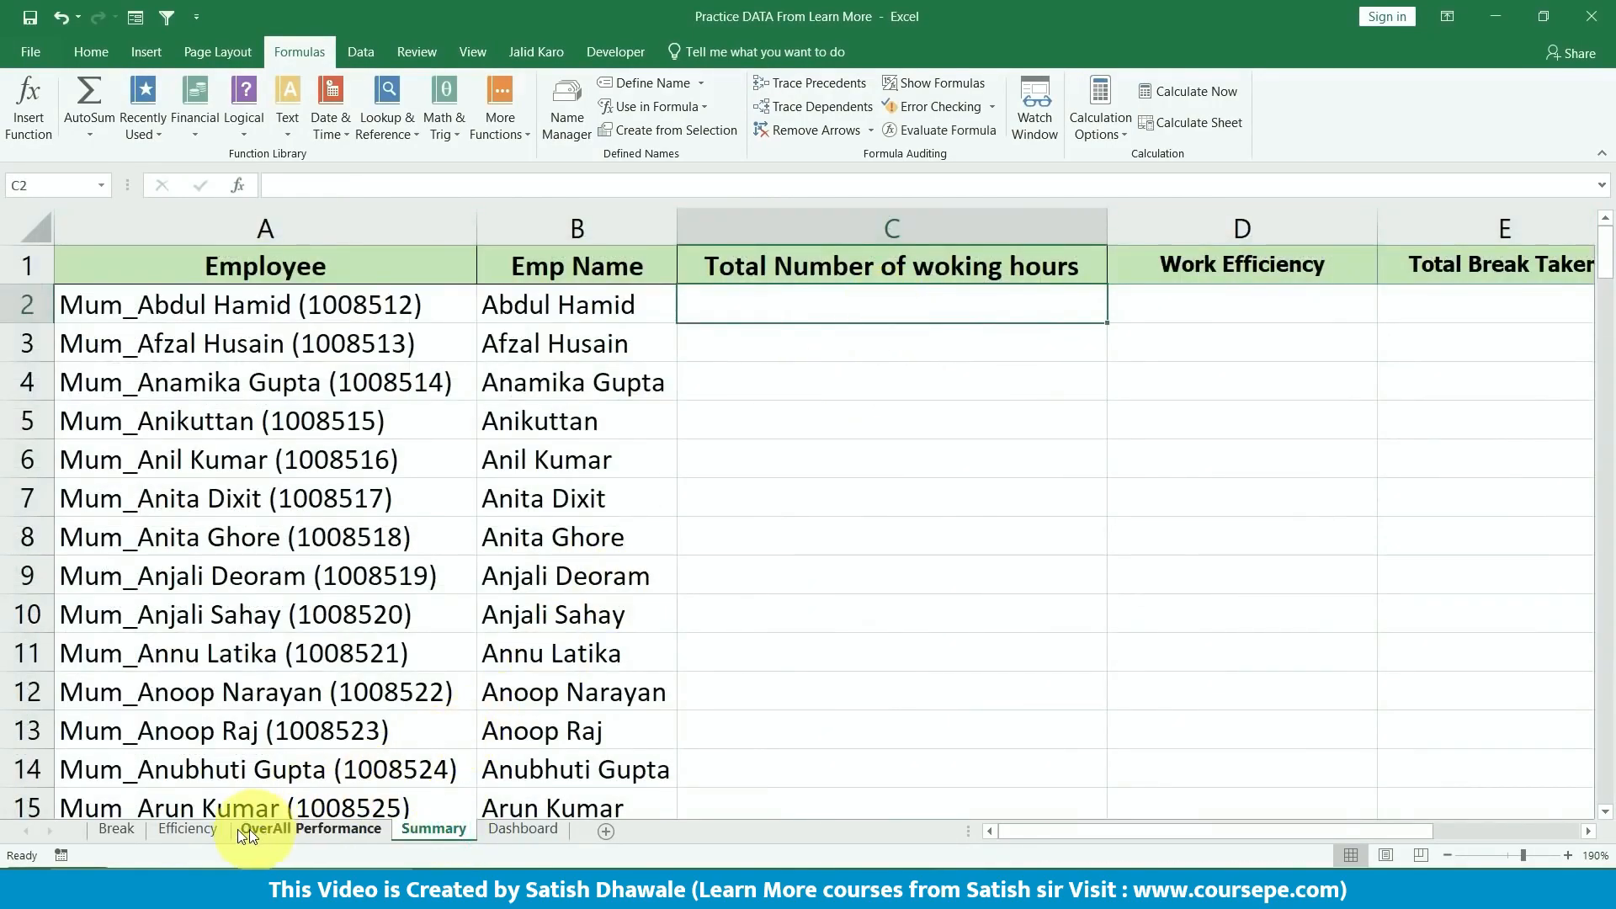
{"action": "left_click", "coordinate": [214, 830]}
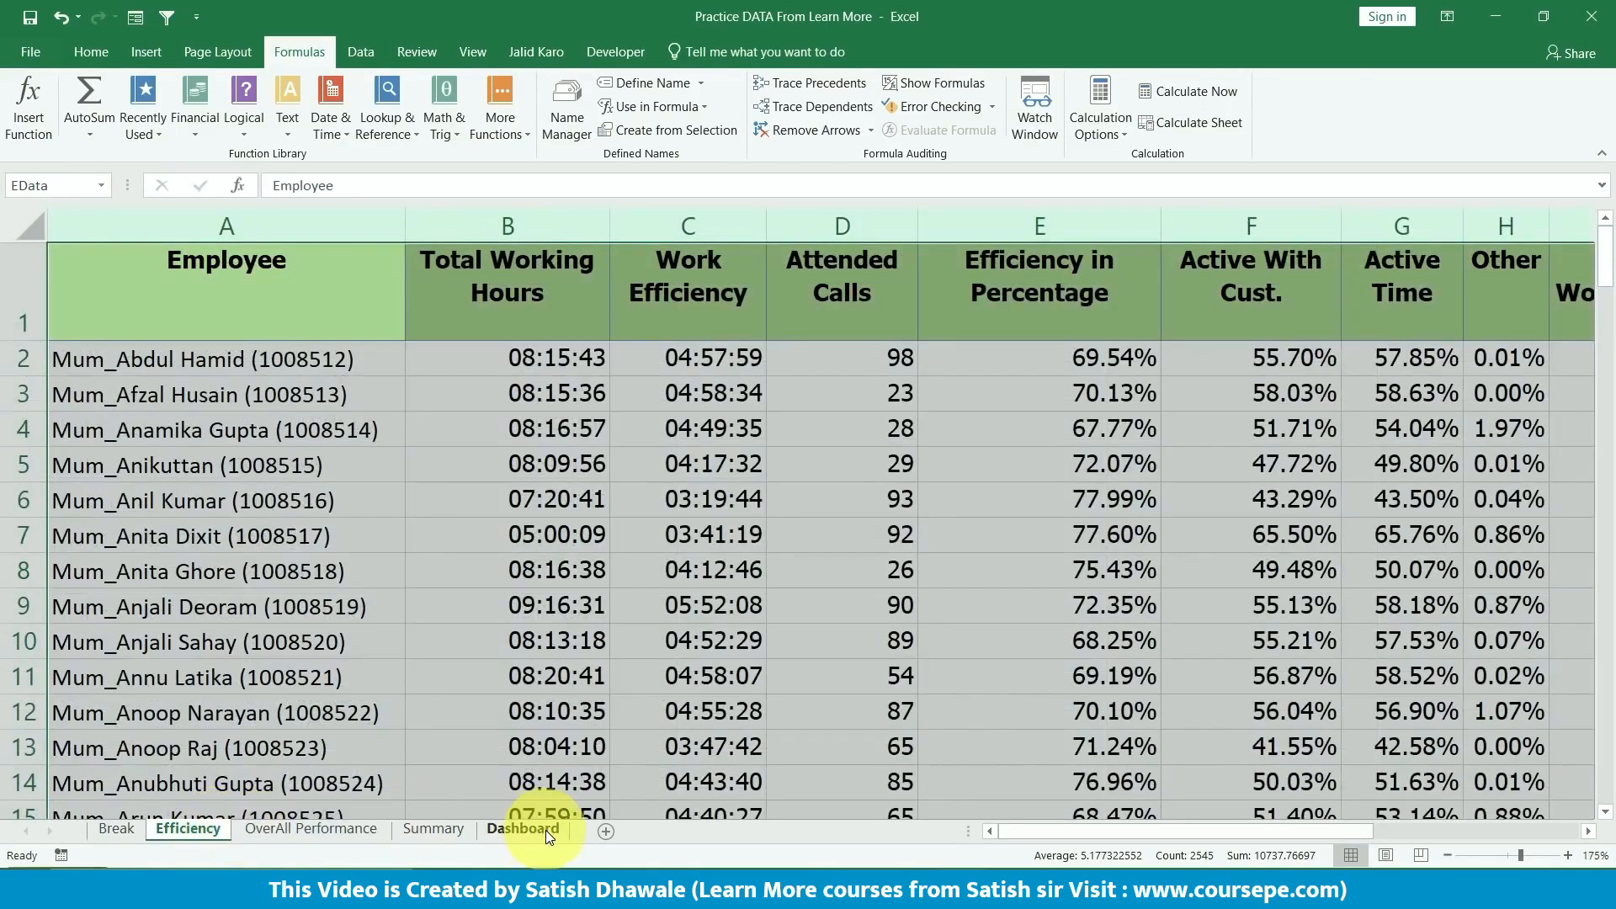
{"action": "left_click", "coordinate": [545, 830]}
{"action": "left_click", "coordinate": [433, 830]}
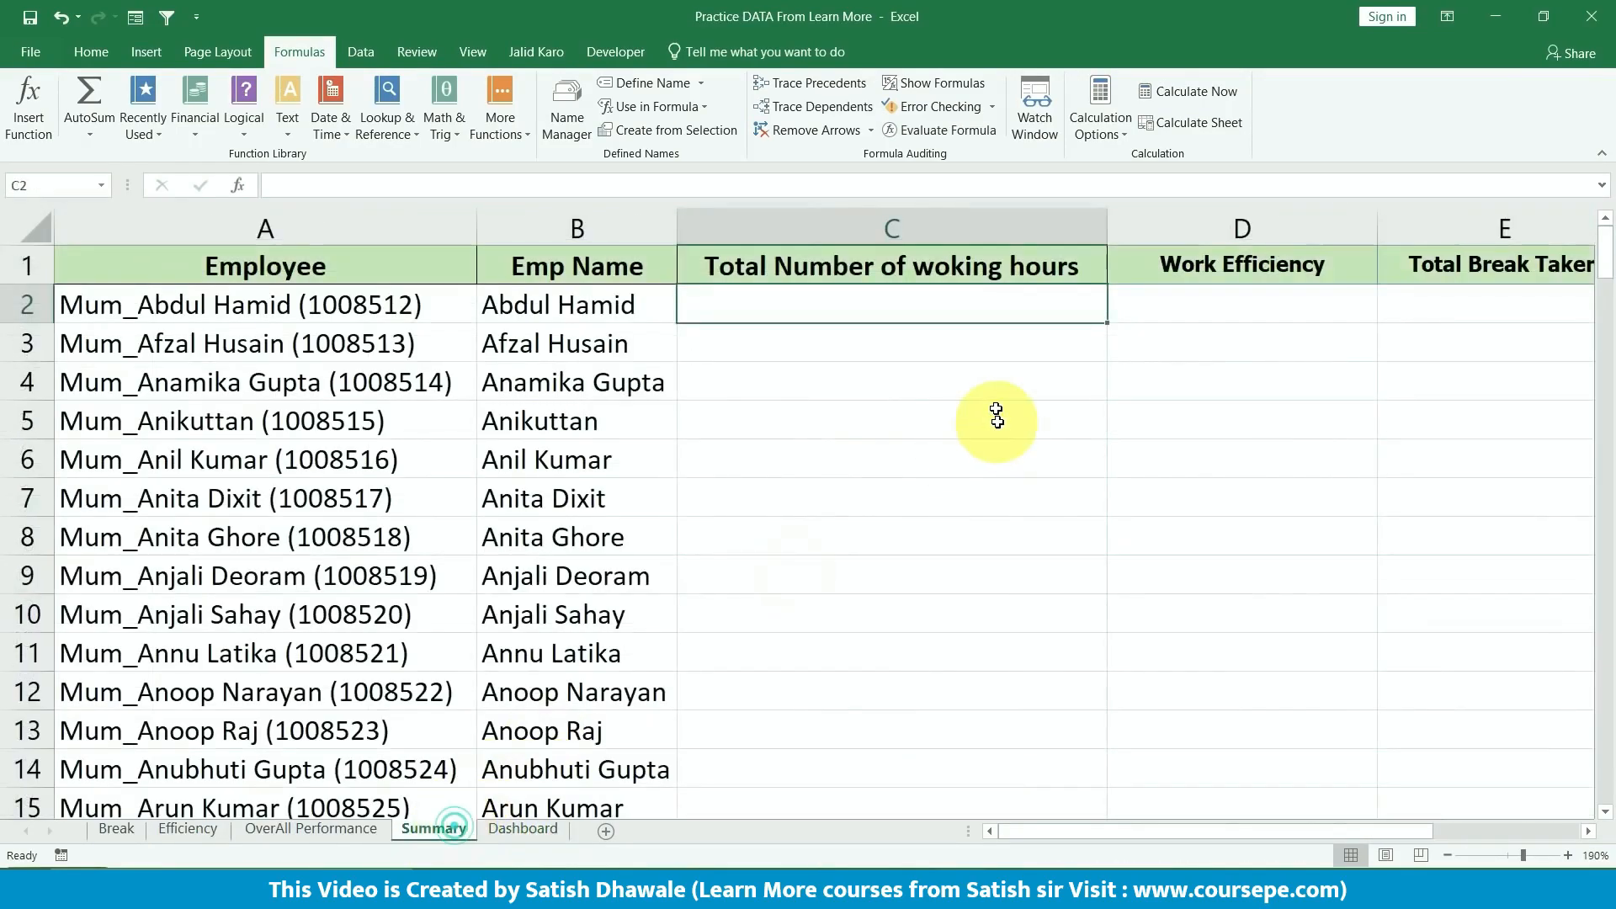
{"action": "type", "text": "="}
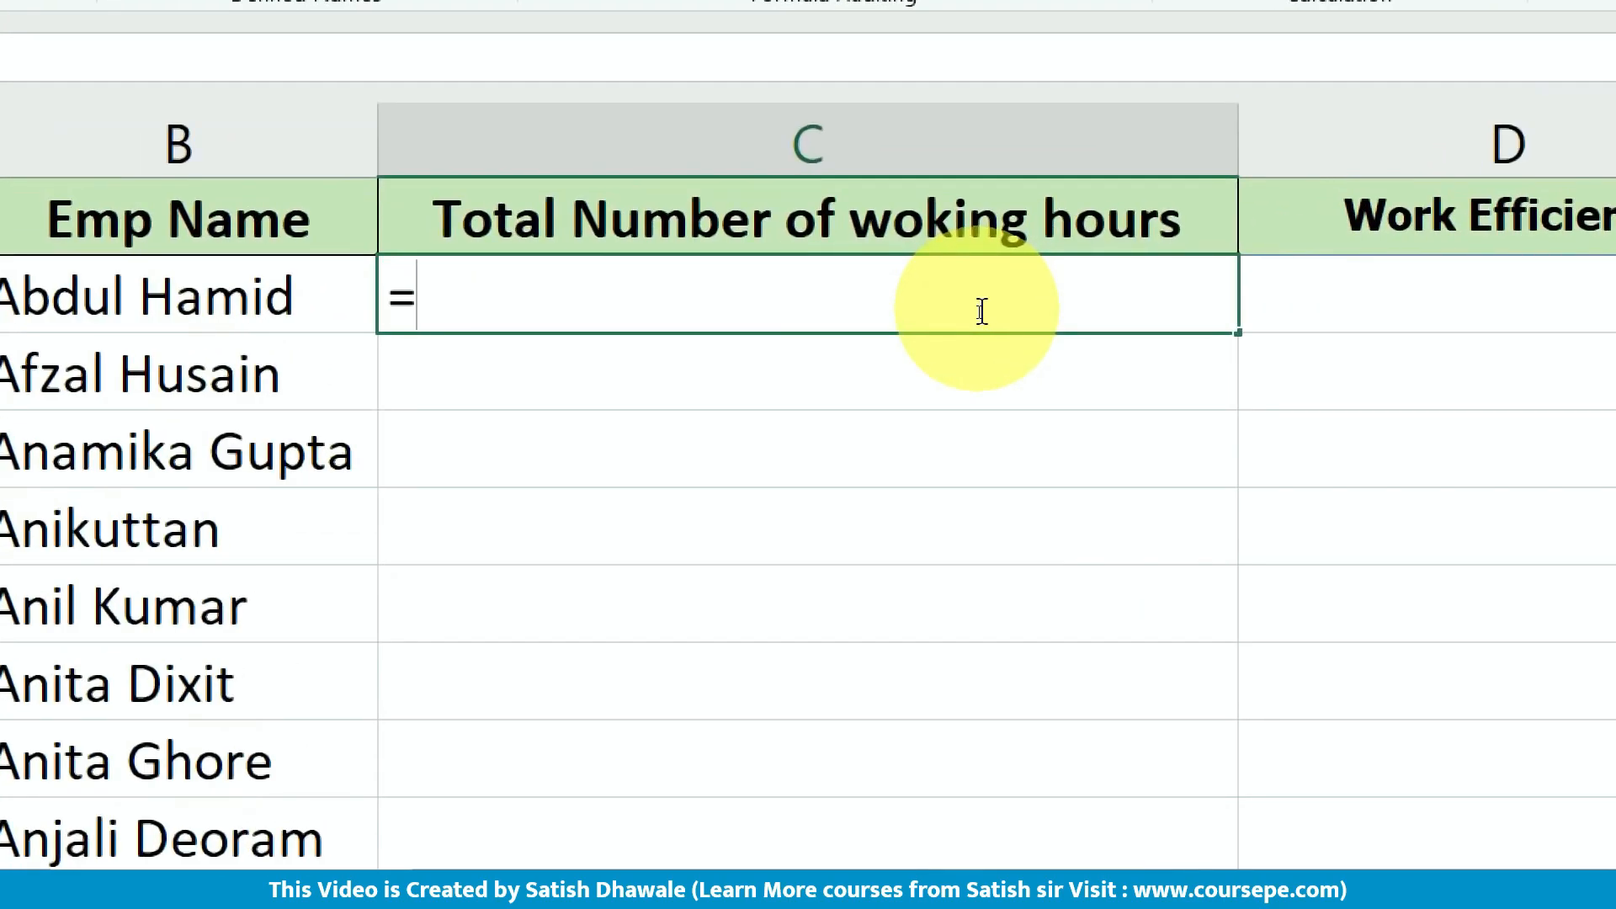
{"action": "type", "text": "vlo"}
{"action": "key", "text": "Tab"}
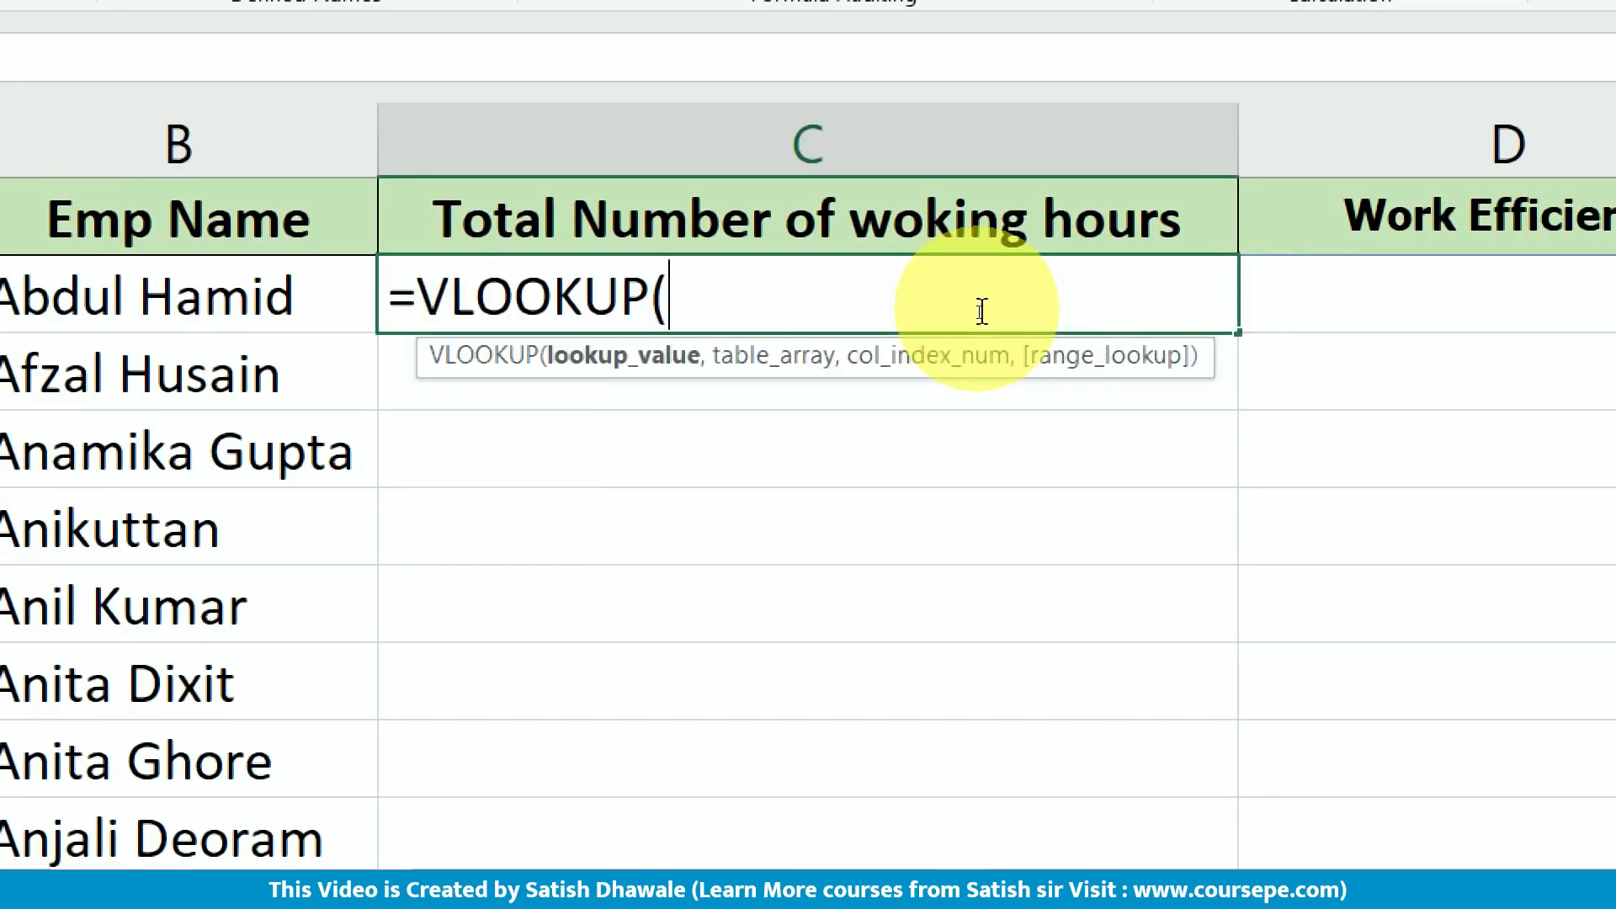
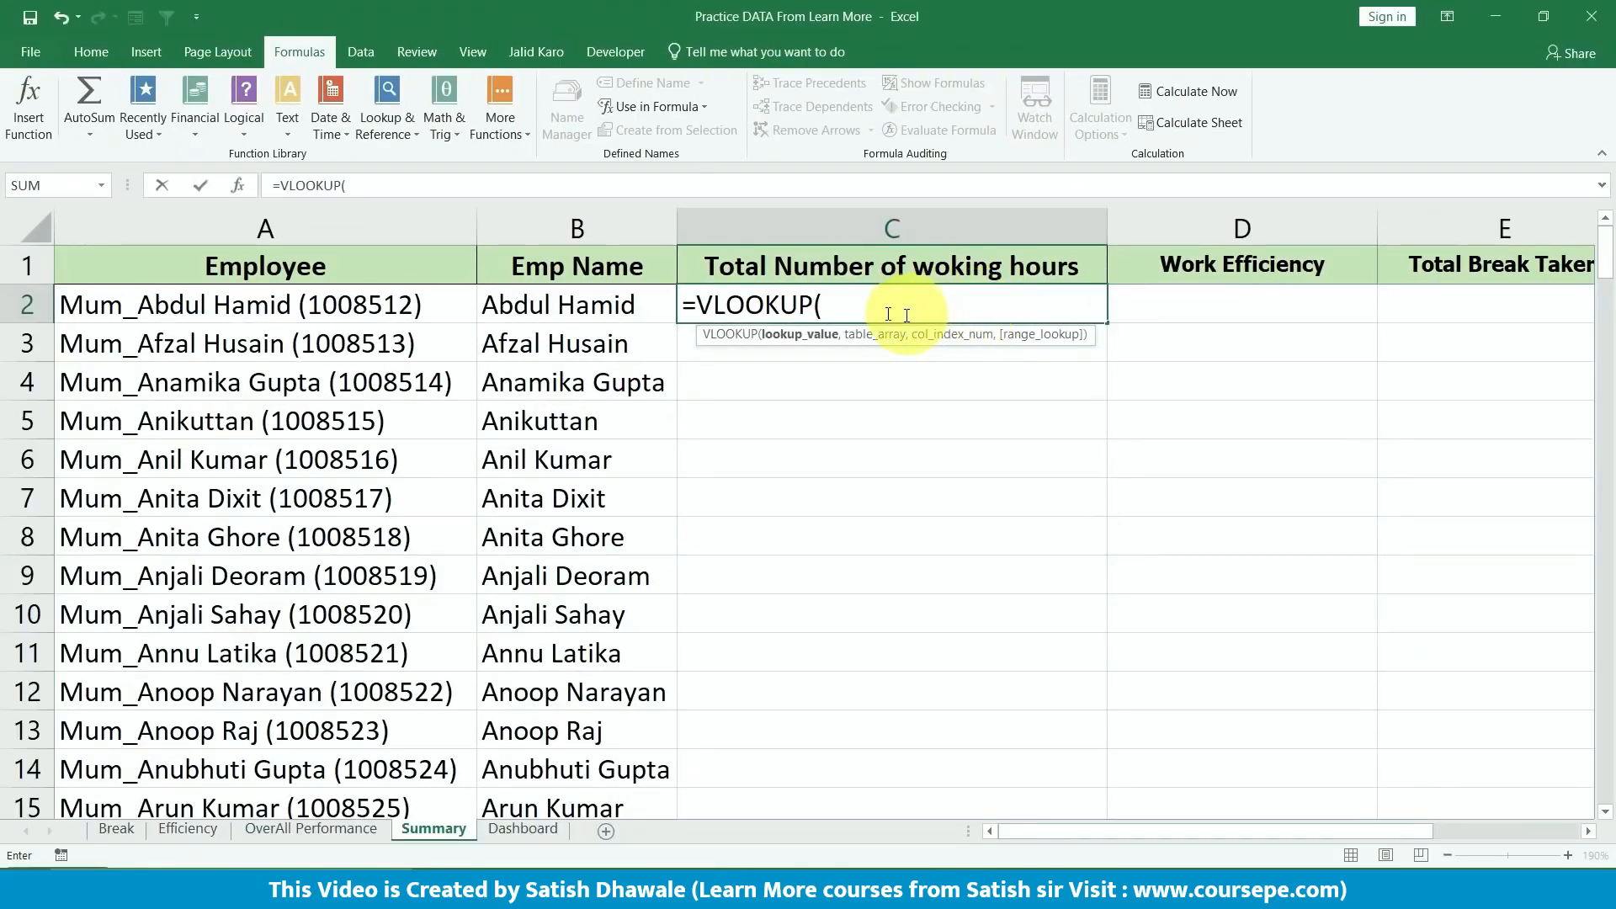
{"action": "left_click", "coordinate": [330, 312]}
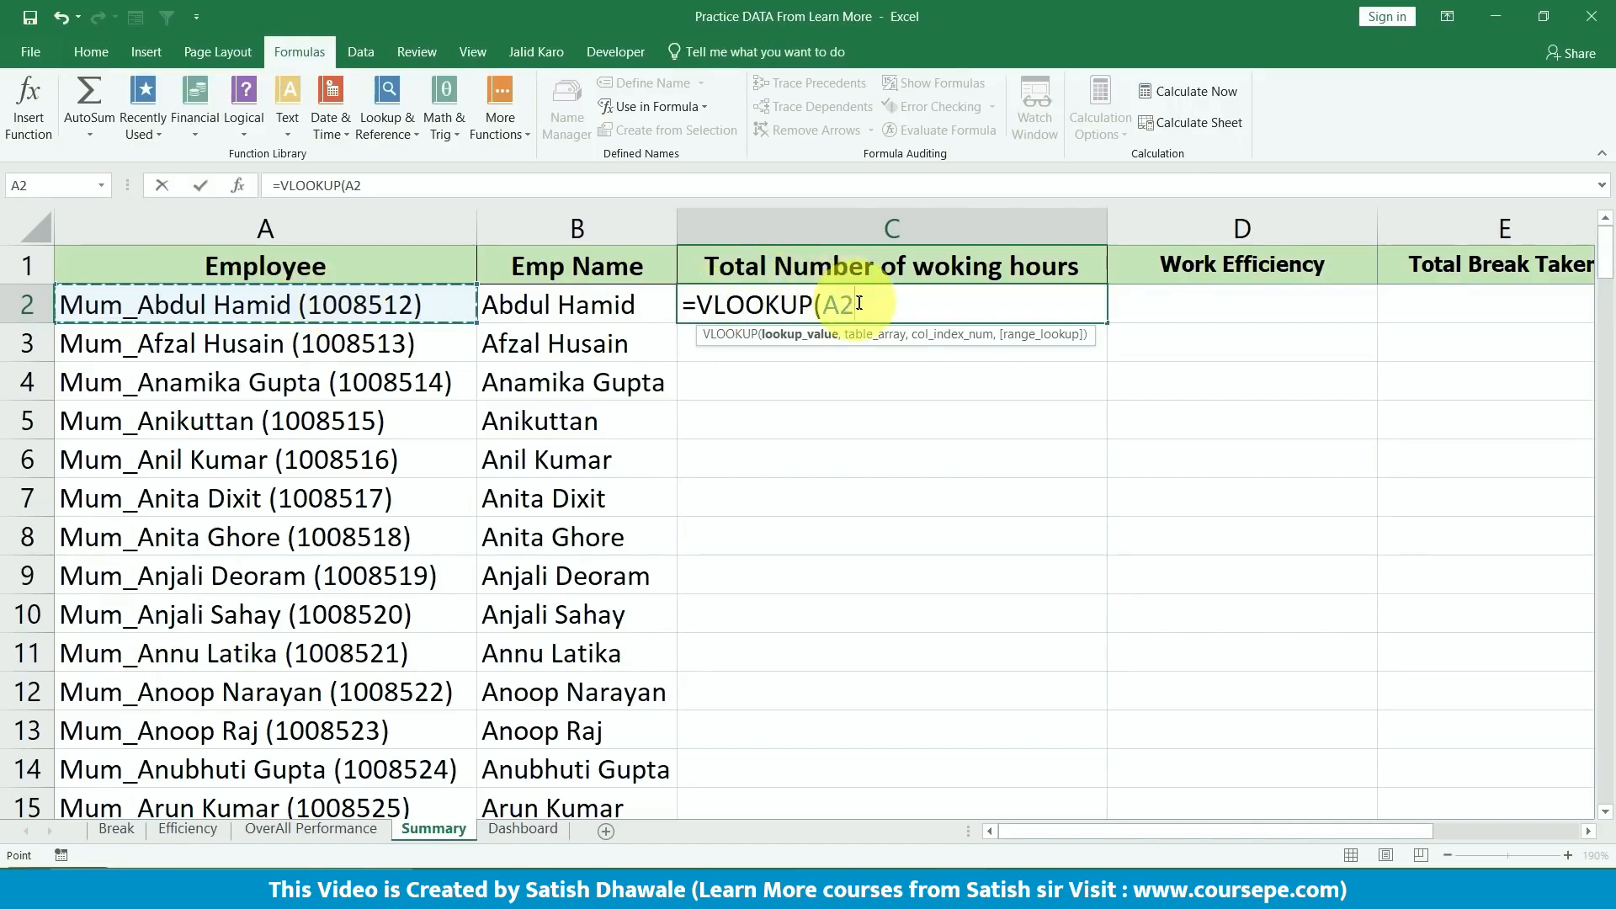
{"action": "type", "text": ","}
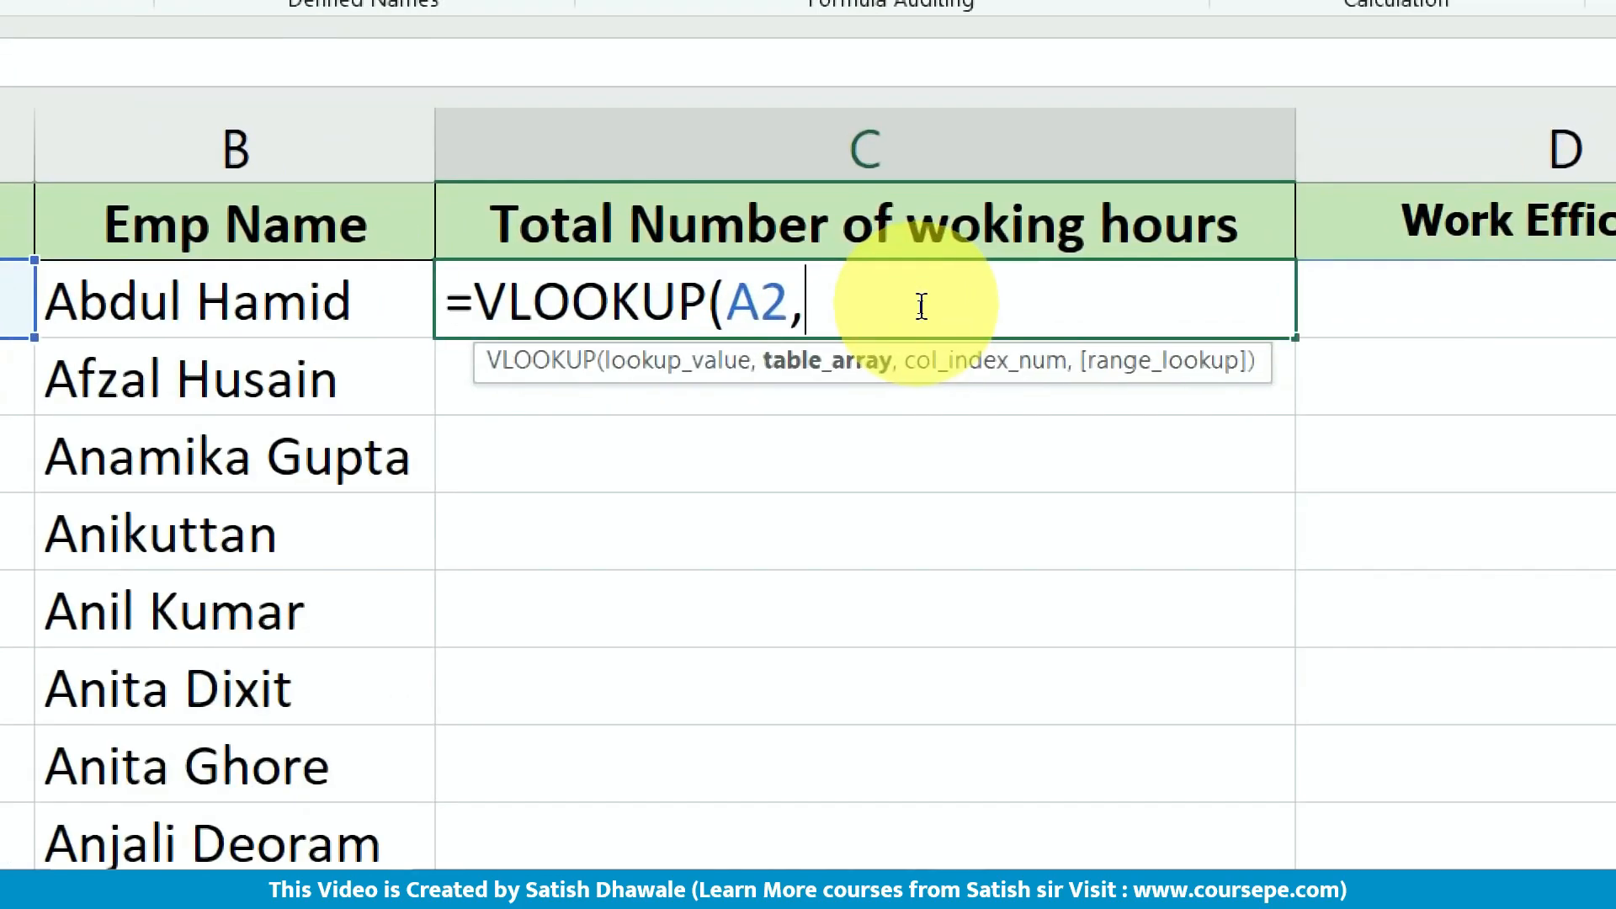
- Complete the C2 formula as =VLOOKUP(A2,Edata,2,0) to return the employee's total working hours
{"action": "type", "text": "e"}
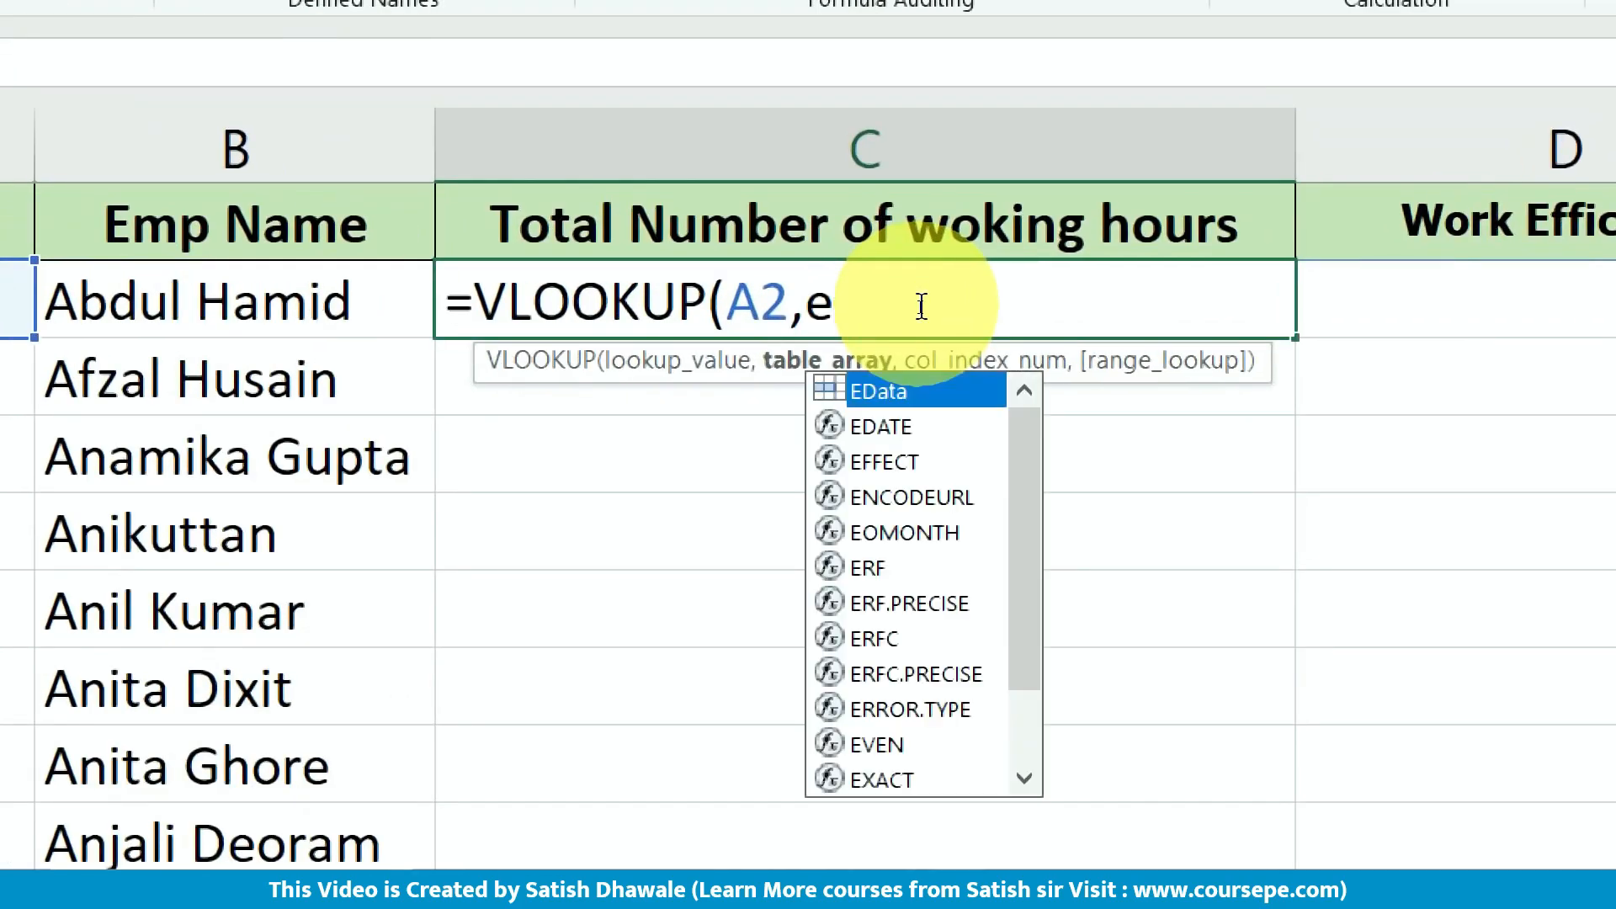
{"action": "key", "text": "BackSpace"}
{"action": "type", "text": "EData"}
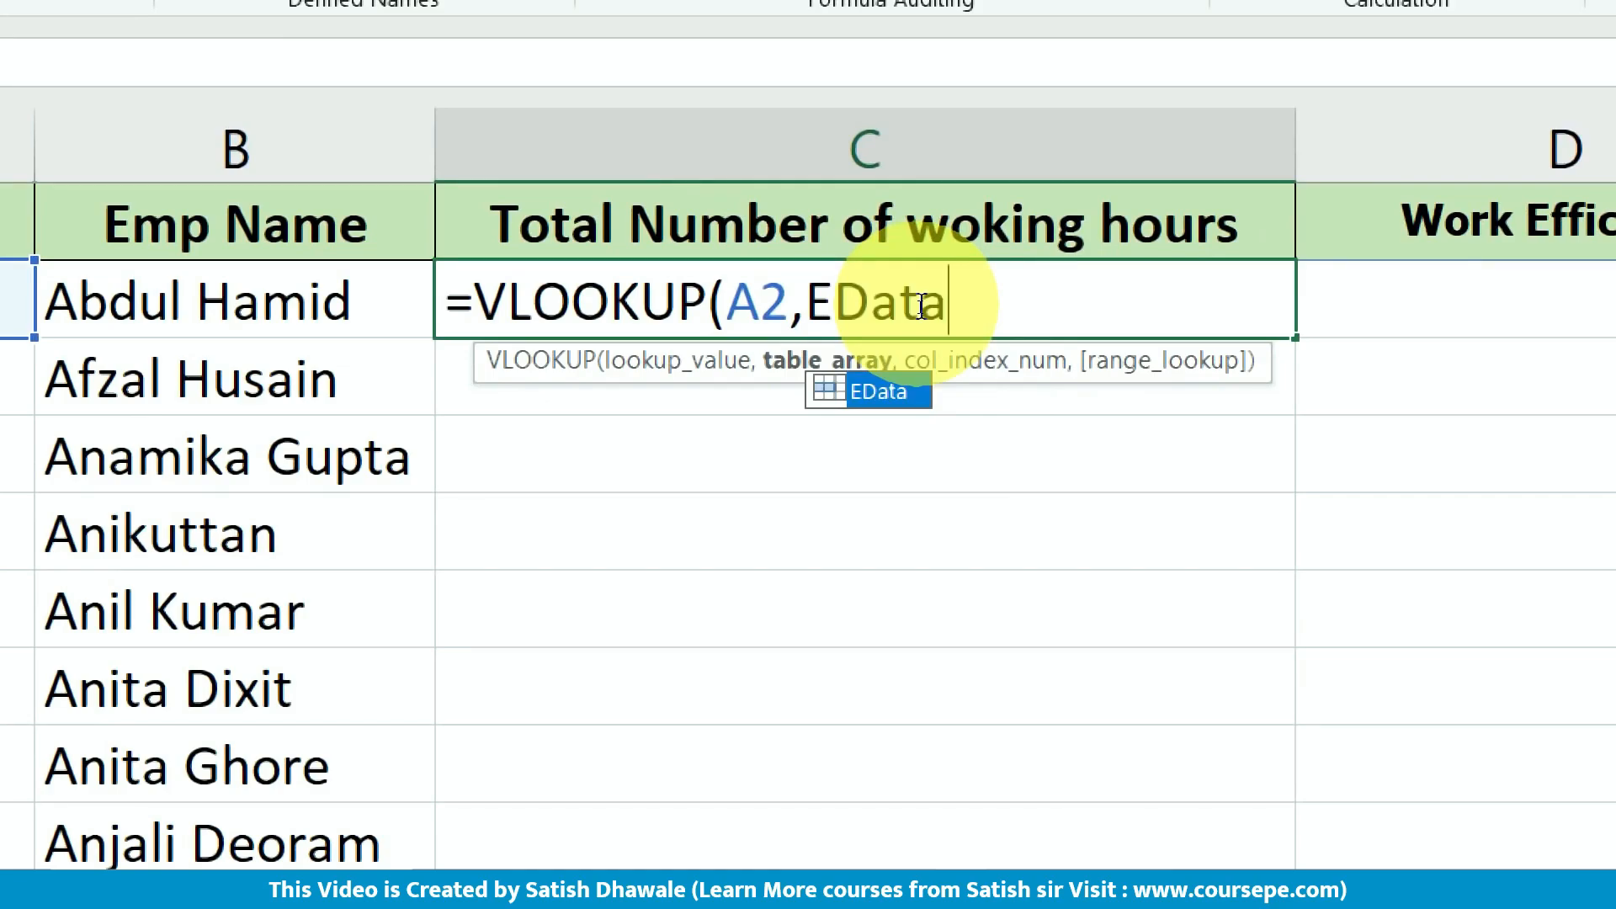
{"action": "type", "text": ","}
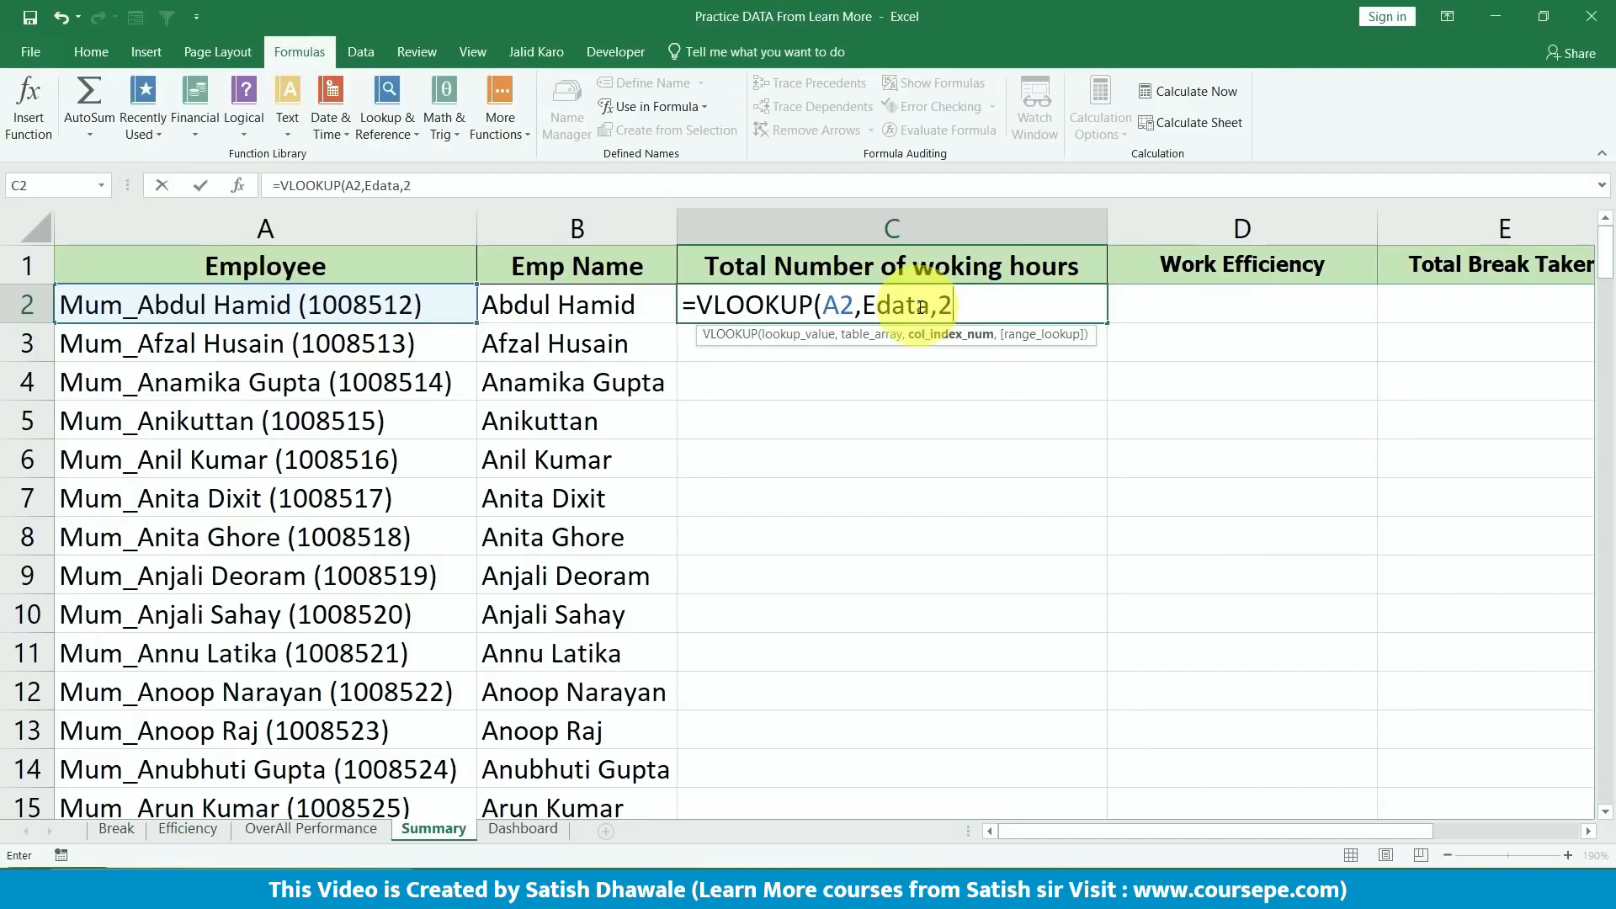
{"action": "type", "text": "2,"}
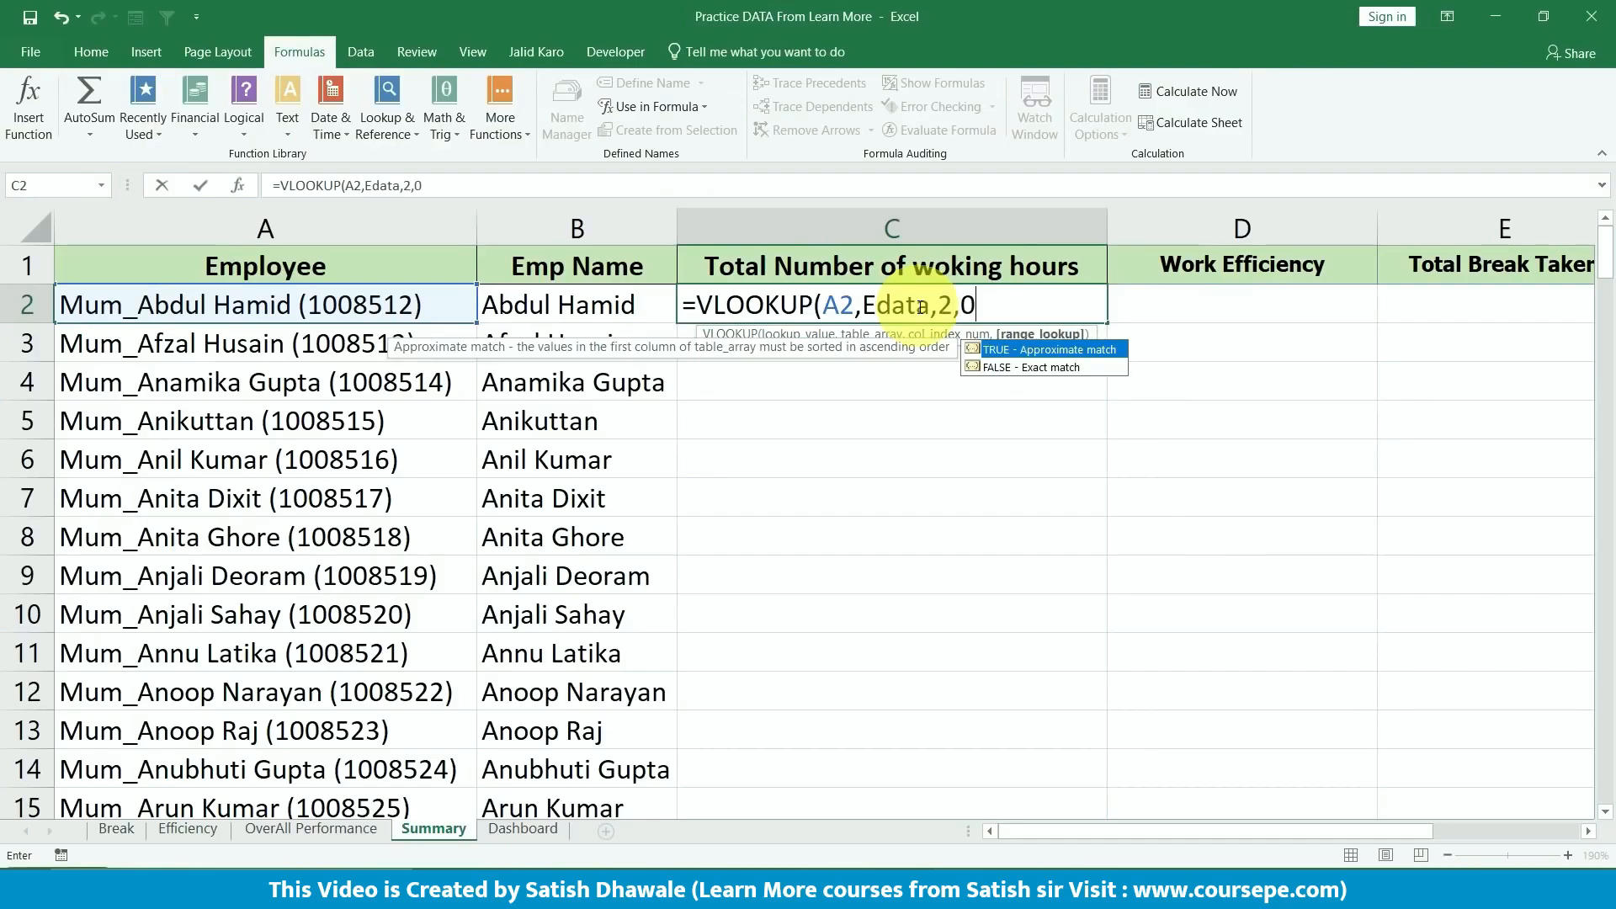
{"action": "type", "text": "0)"}
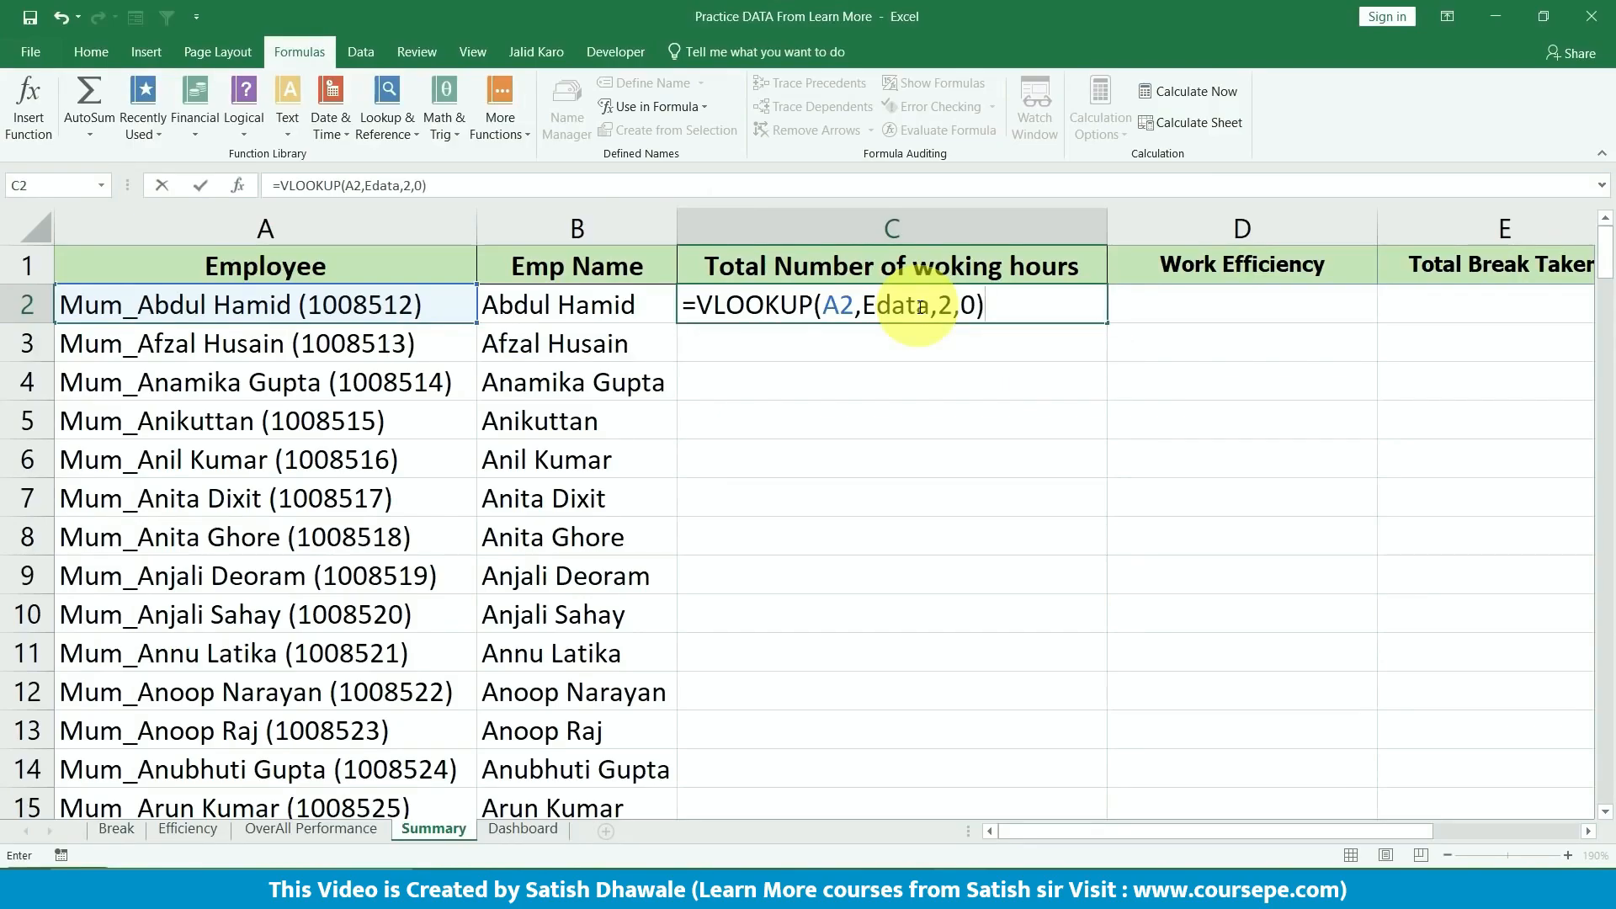
{"action": "double_click", "coordinate": [944, 305]}
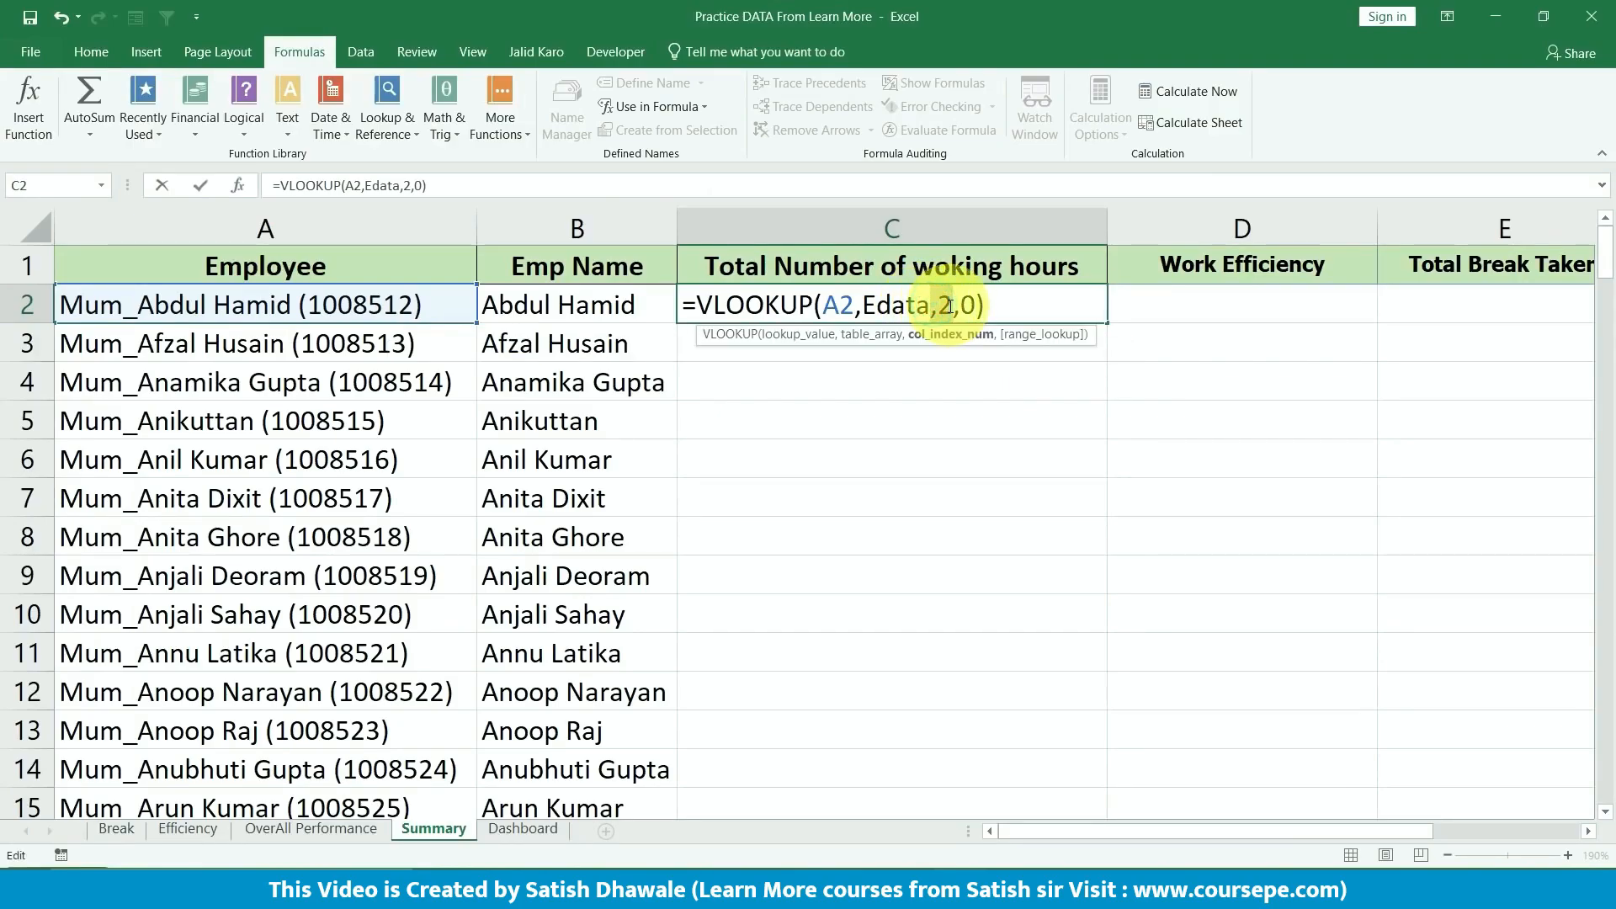
{"action": "key", "text": "Return"}
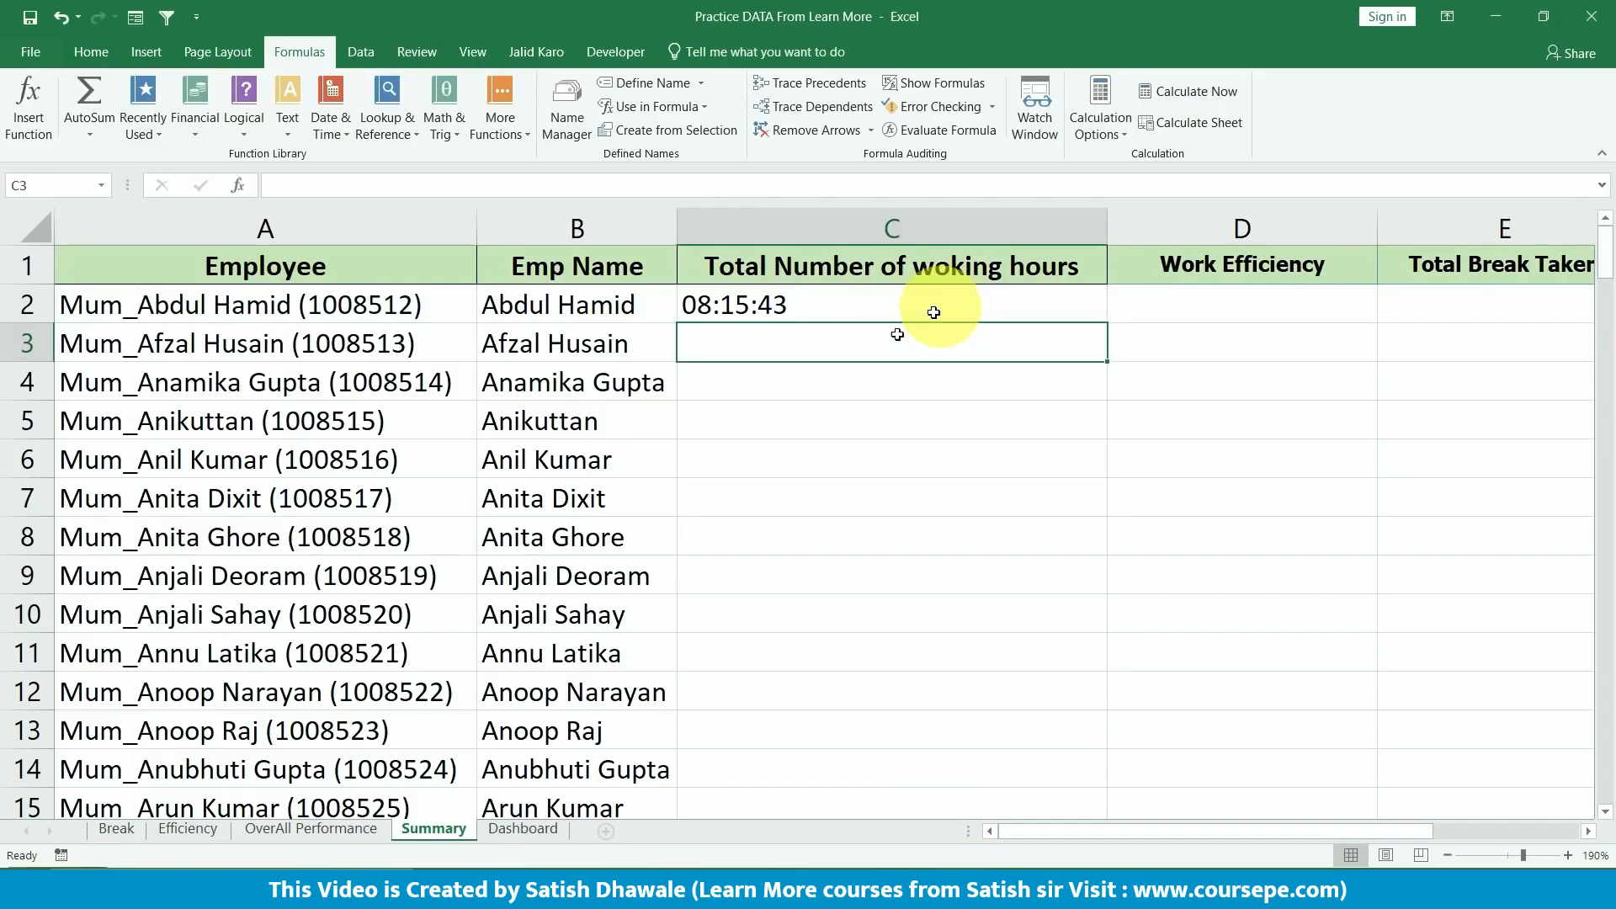
- Check the position of the Total Working Hours column on the Efficiency sheet by selecting columns A and B
{"action": "left_click", "coordinate": [188, 829]}
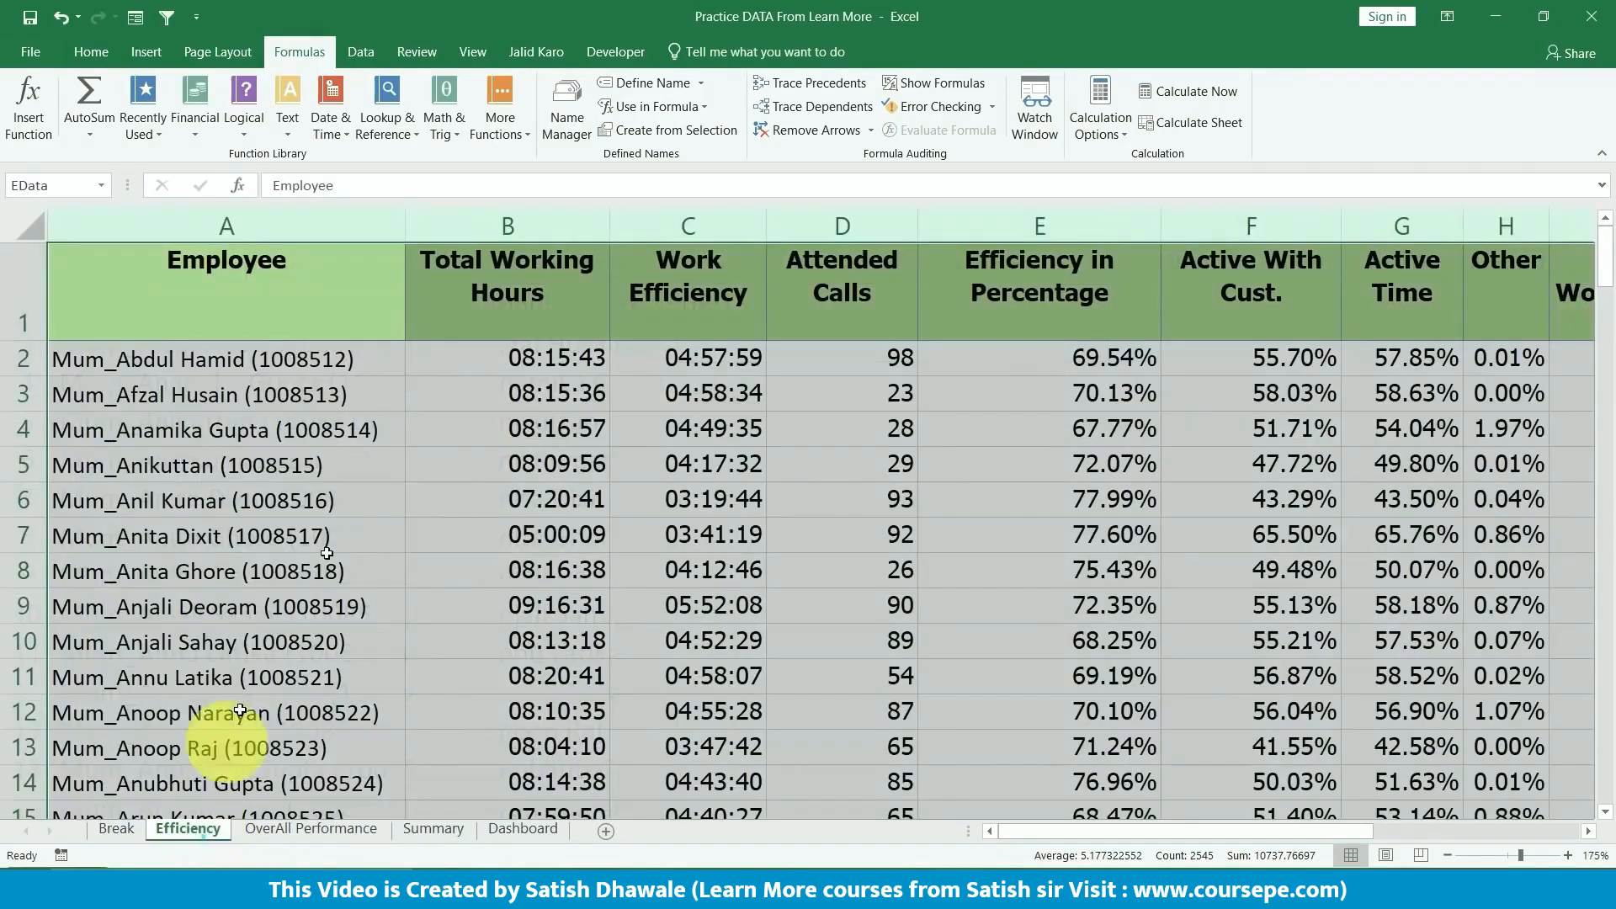
{"action": "left_click", "coordinate": [500, 252]}
{"action": "key", "text": "ctrl+shift+Down"}
{"action": "left_click", "coordinate": [343, 224]}
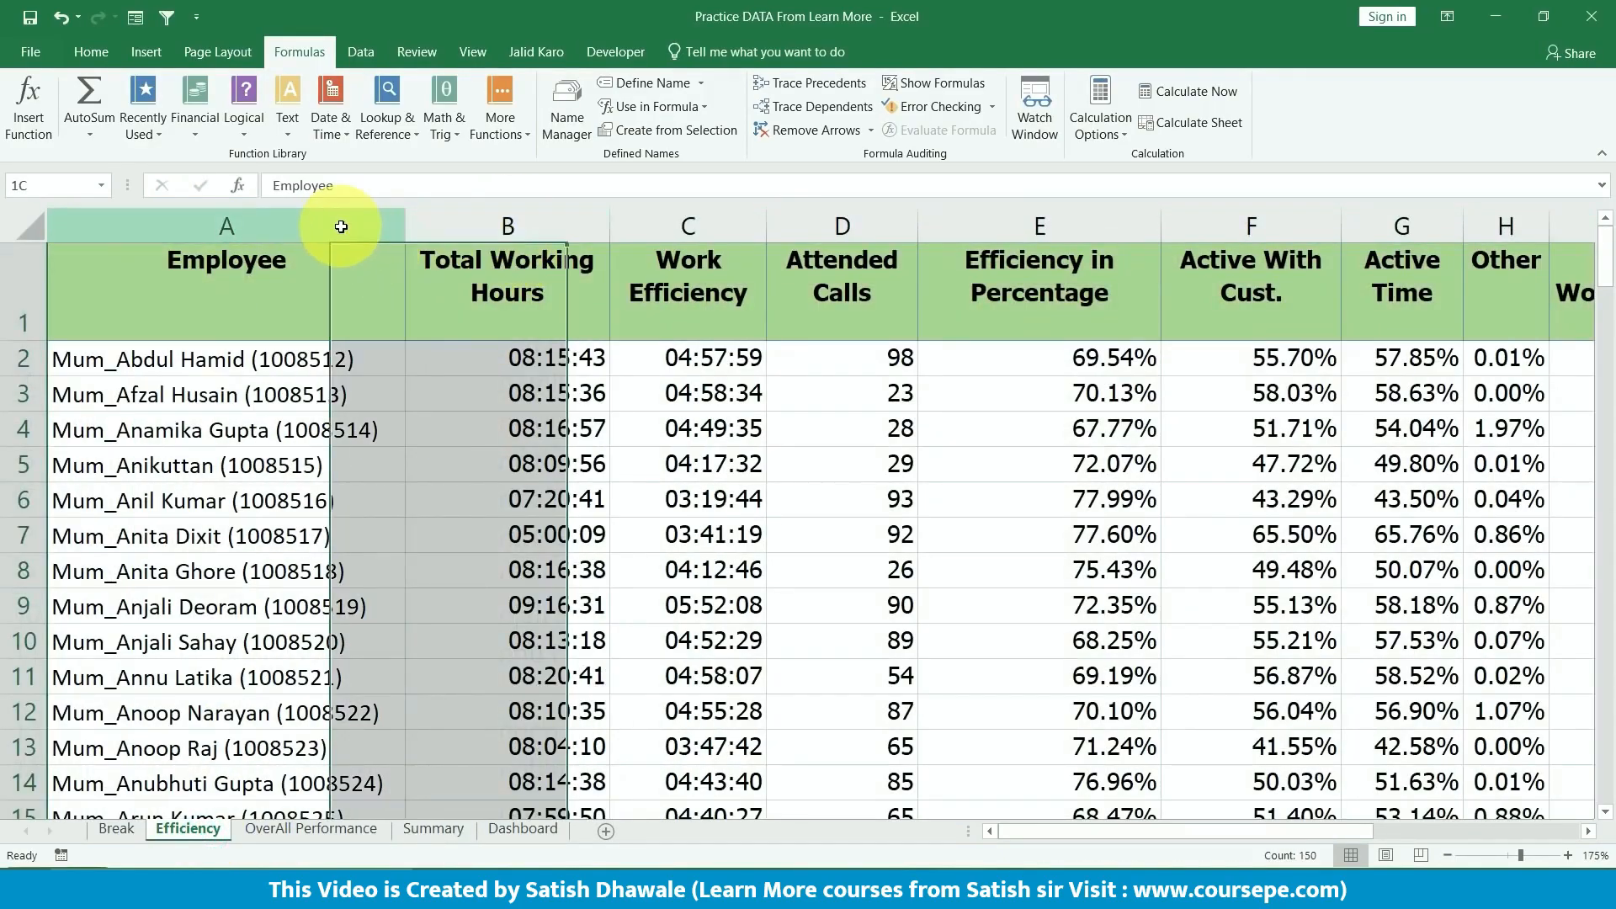
{"action": "left_click", "coordinate": [433, 224]}
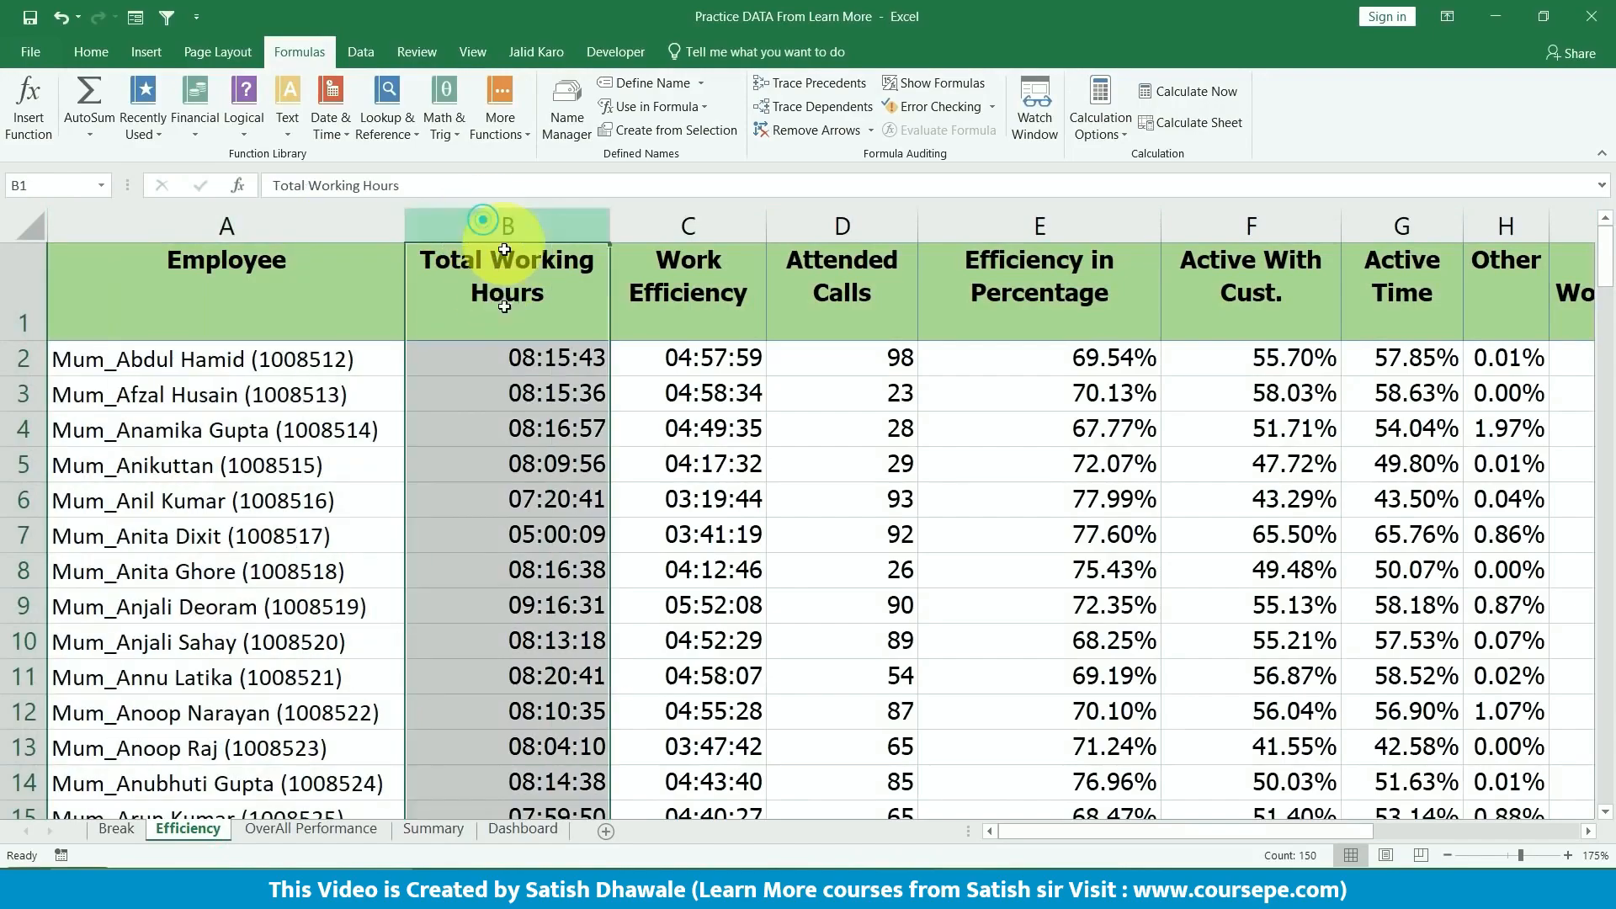
- Review the arguments of the C2 VLOOKUP on the Summary sheet and fill the formula down column C for all employees
{"action": "left_click", "coordinate": [433, 828]}
{"action": "left_click", "coordinate": [830, 305]}
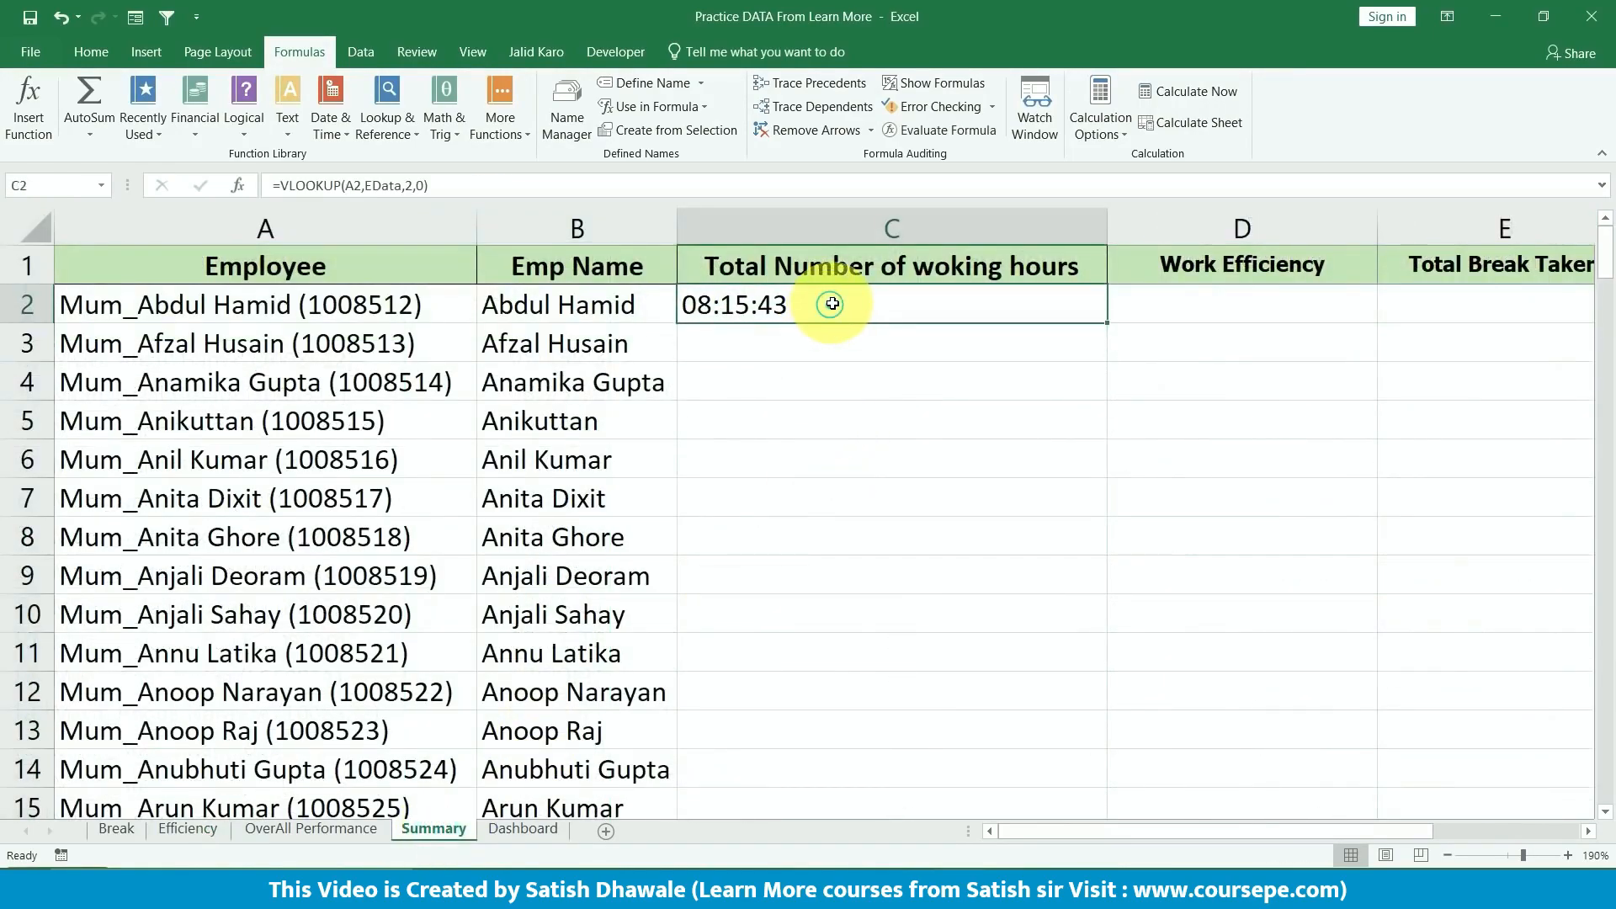
{"action": "double_click", "coordinate": [1071, 305]}
{"action": "left_click", "coordinate": [851, 306]}
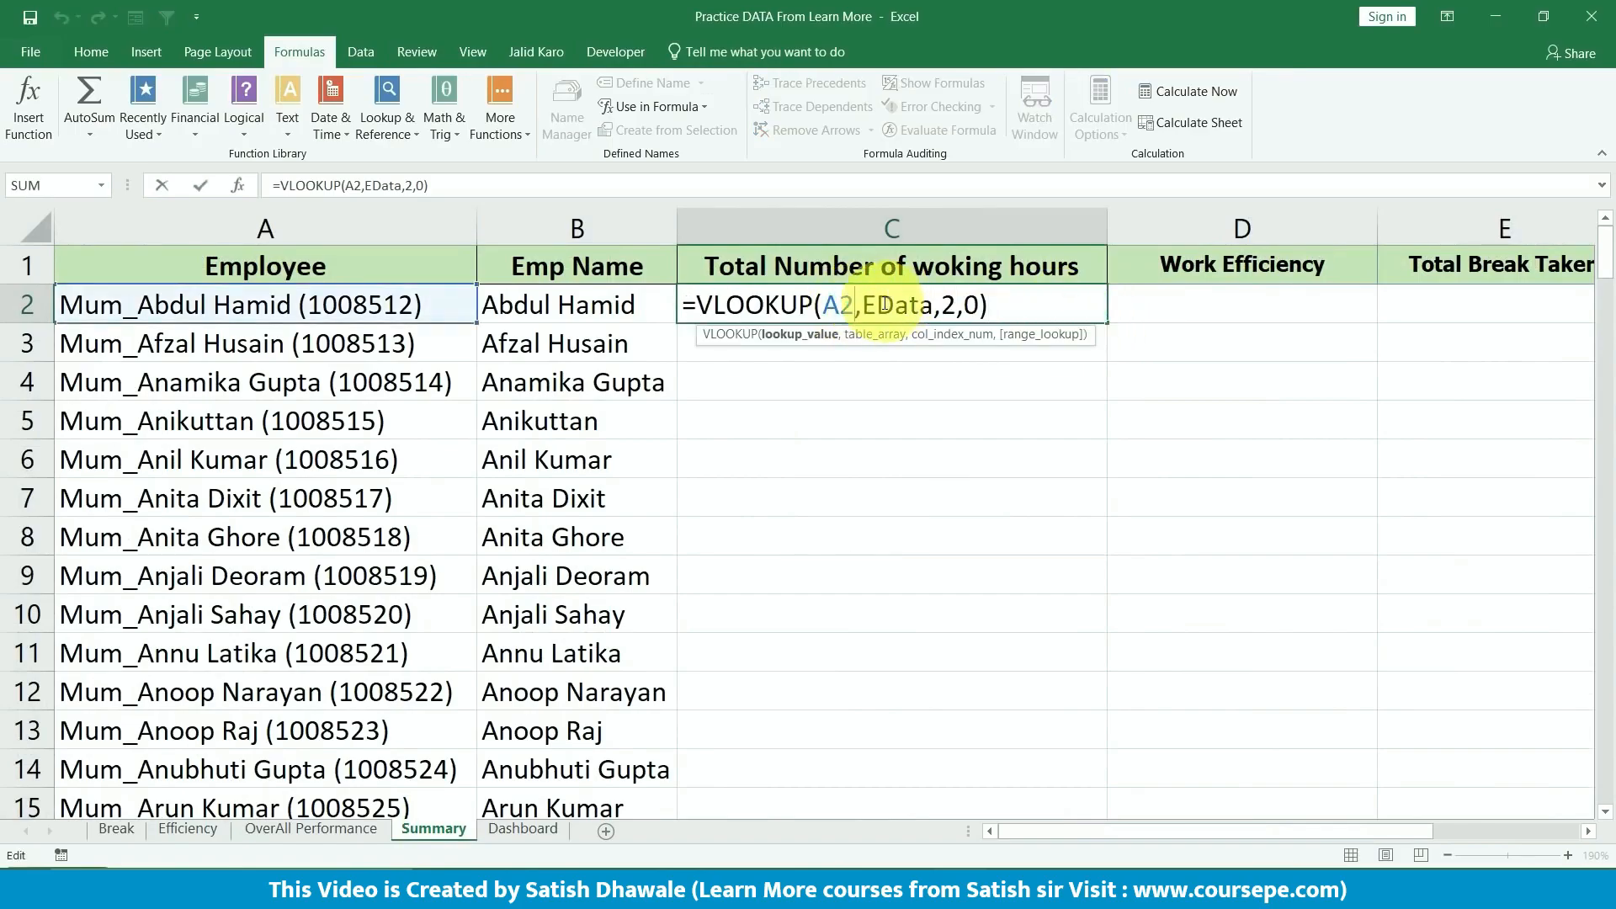
{"action": "left_click", "coordinate": [886, 305]}
{"action": "left_click", "coordinate": [956, 305]}
{"action": "key", "text": "Escape"}
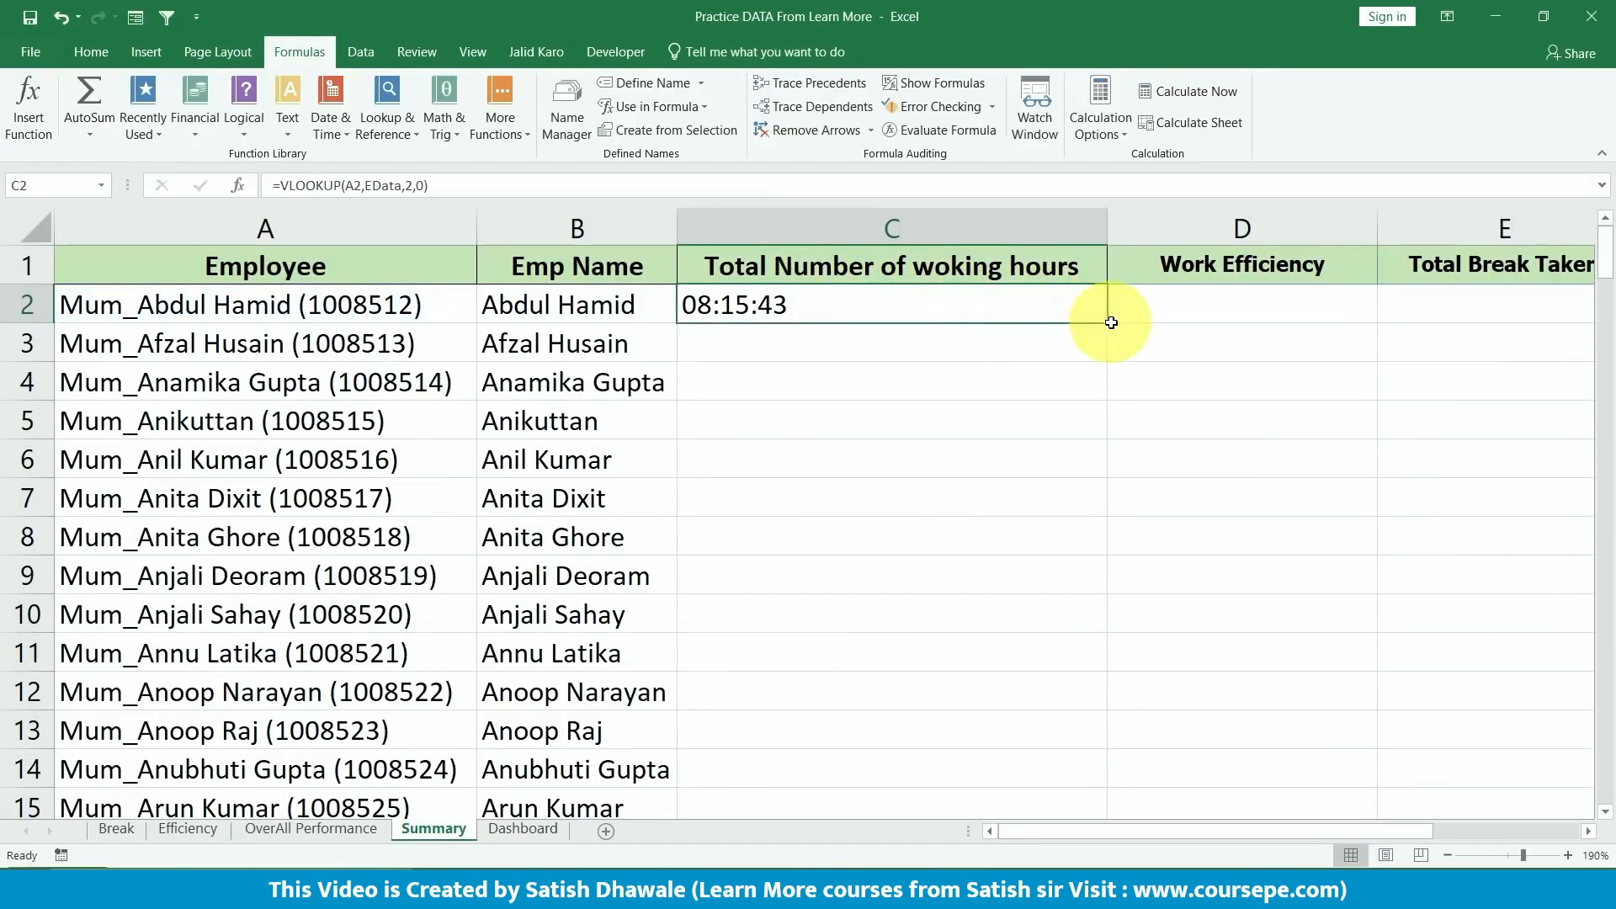
{"action": "double_click", "coordinate": [1104, 321]}
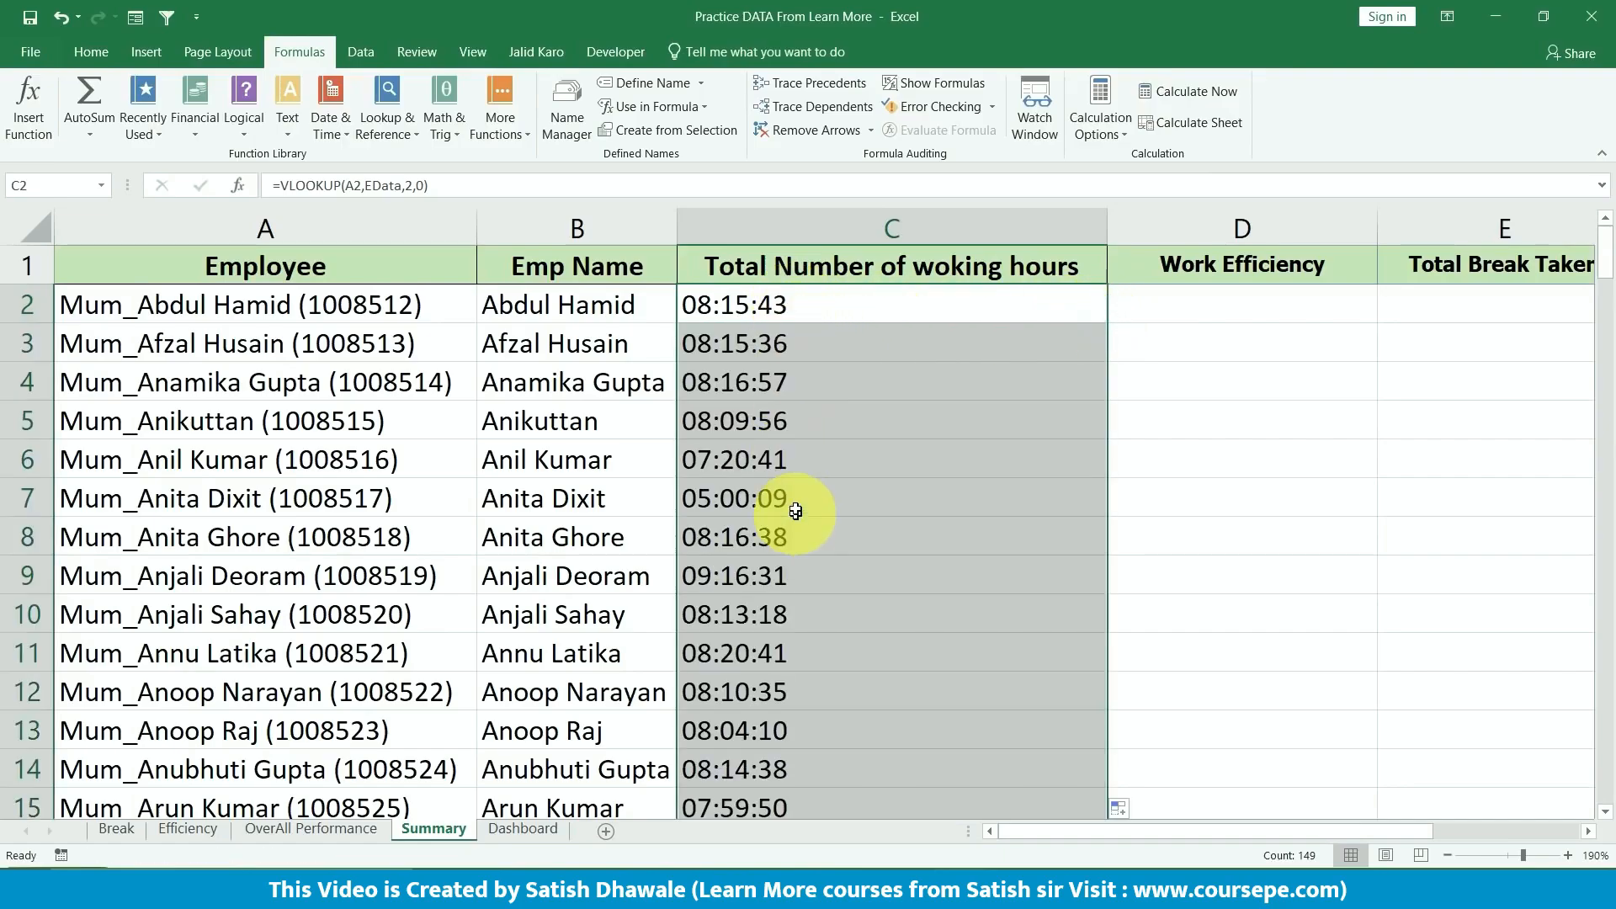
- Wrap the C2 lookup in TIMEVALUE as =TIMEVALUE(VLOOKUP(A2,EData,2,0)) and fill it down the working hours column
{"action": "double_click", "coordinate": [717, 308]}
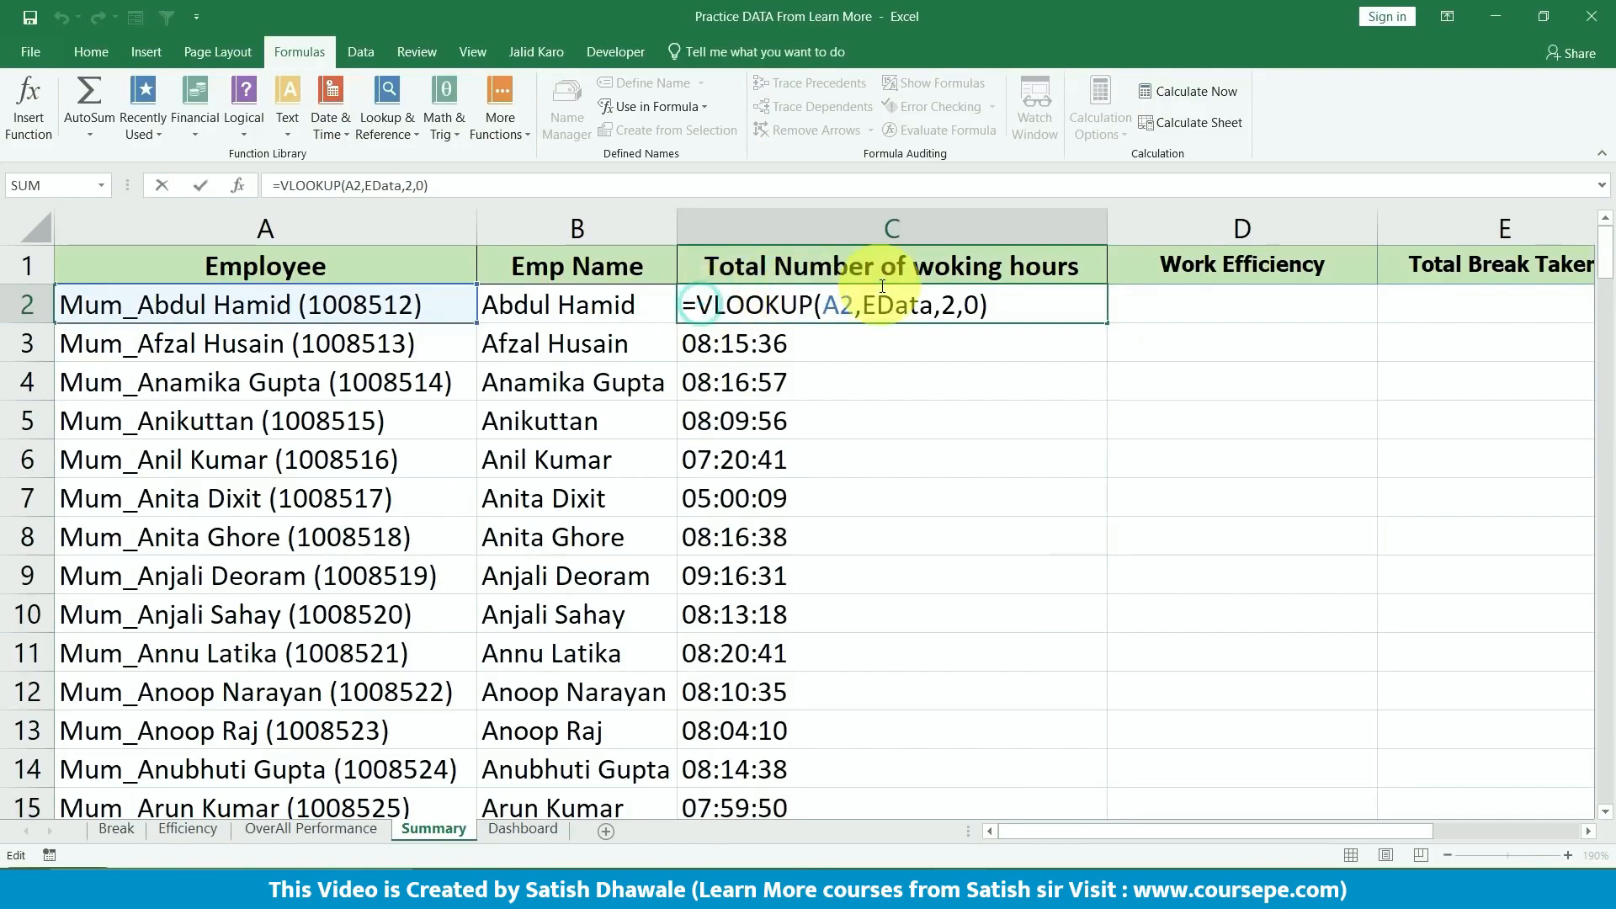
{"action": "type", "text": "time"}
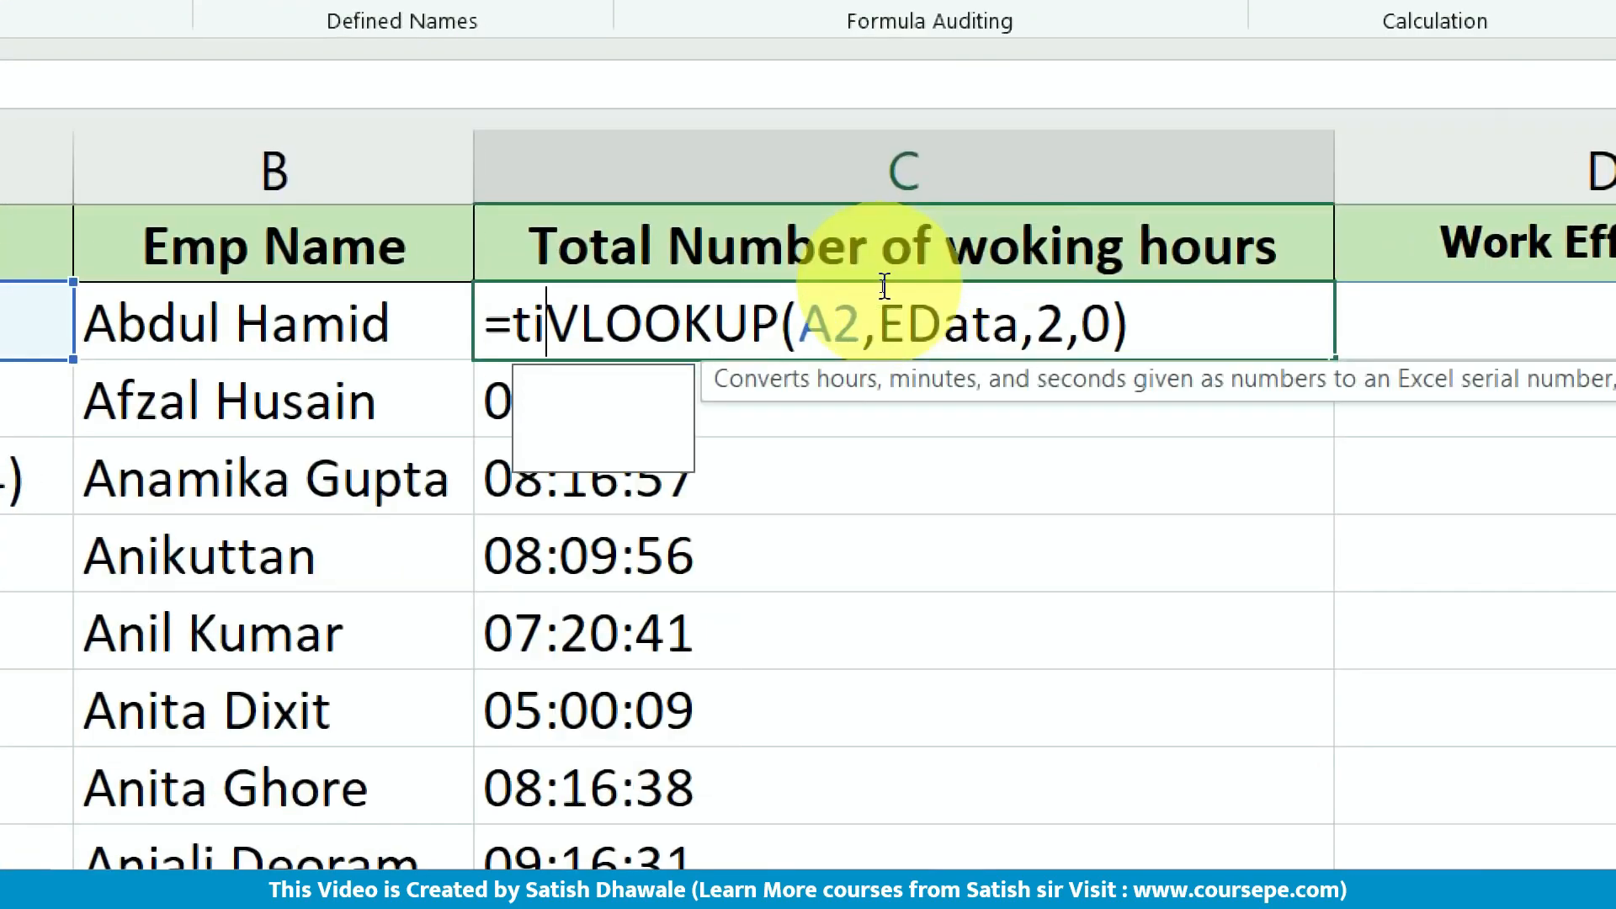
{"action": "key", "text": "Down"}
{"action": "key", "text": "Tab"}
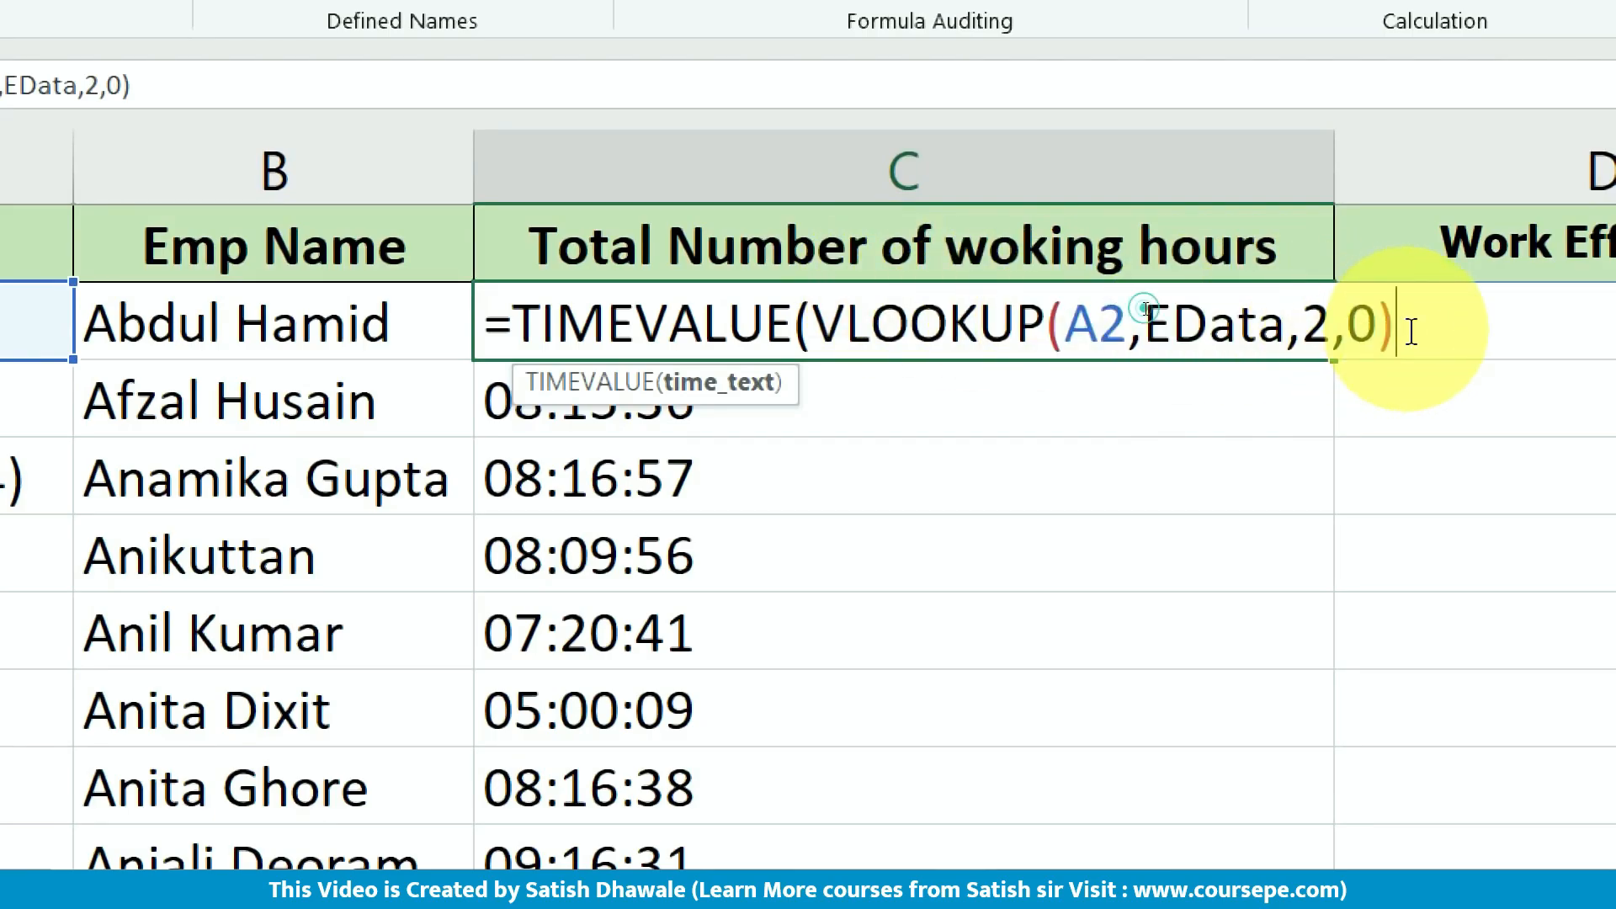
{"action": "type", "text": ")"}
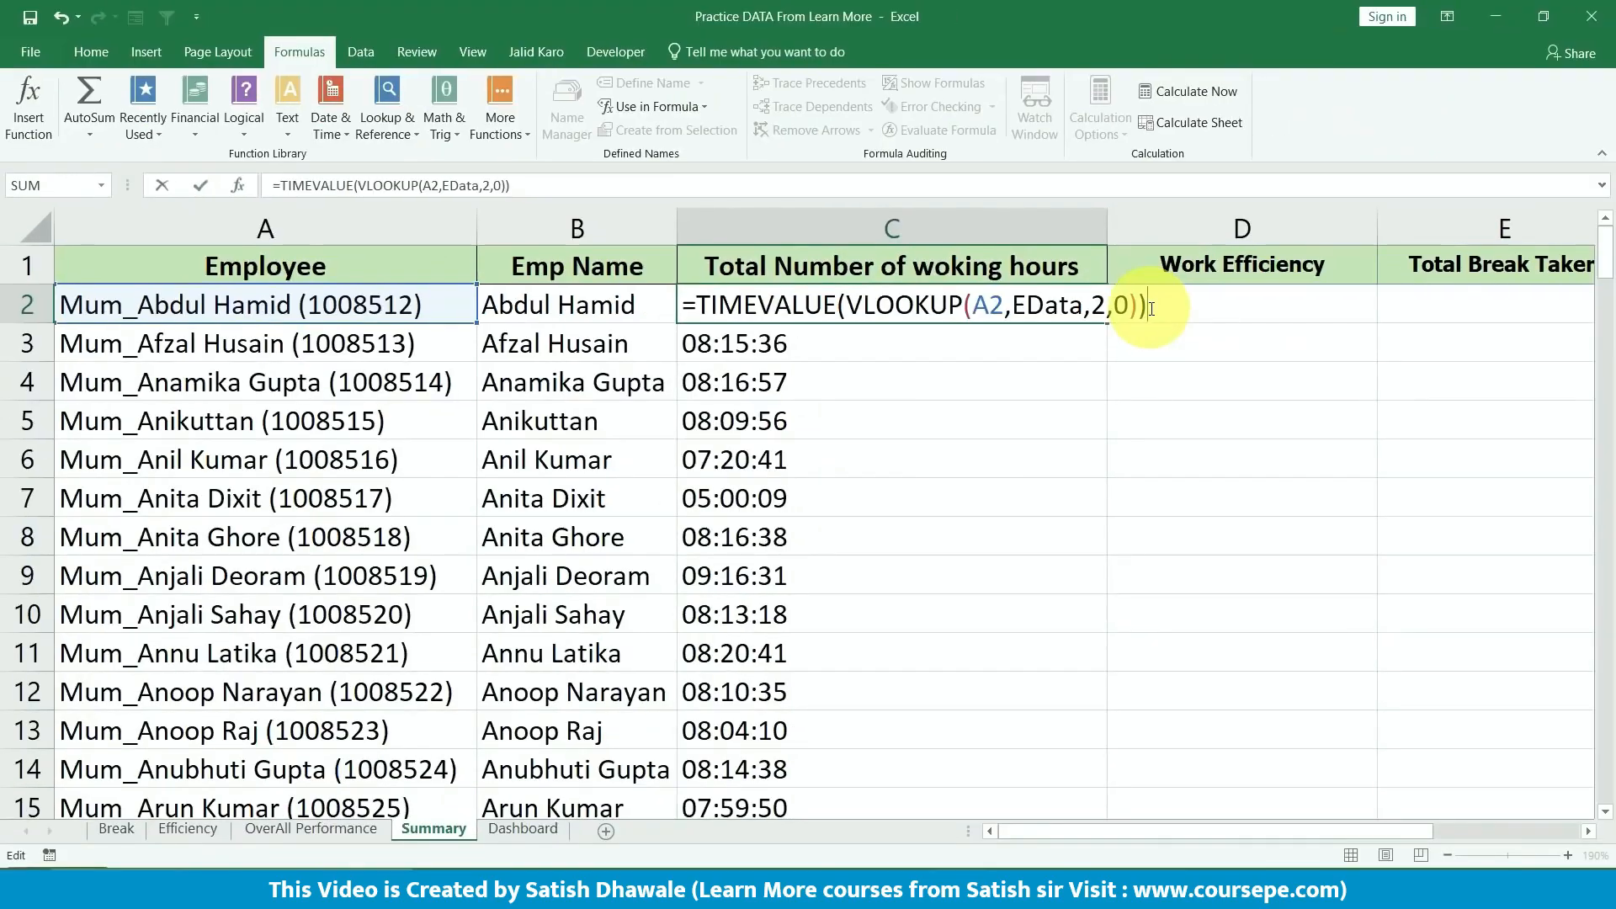
{"action": "key", "text": "Return"}
{"action": "left_click", "coordinate": [1084, 306]}
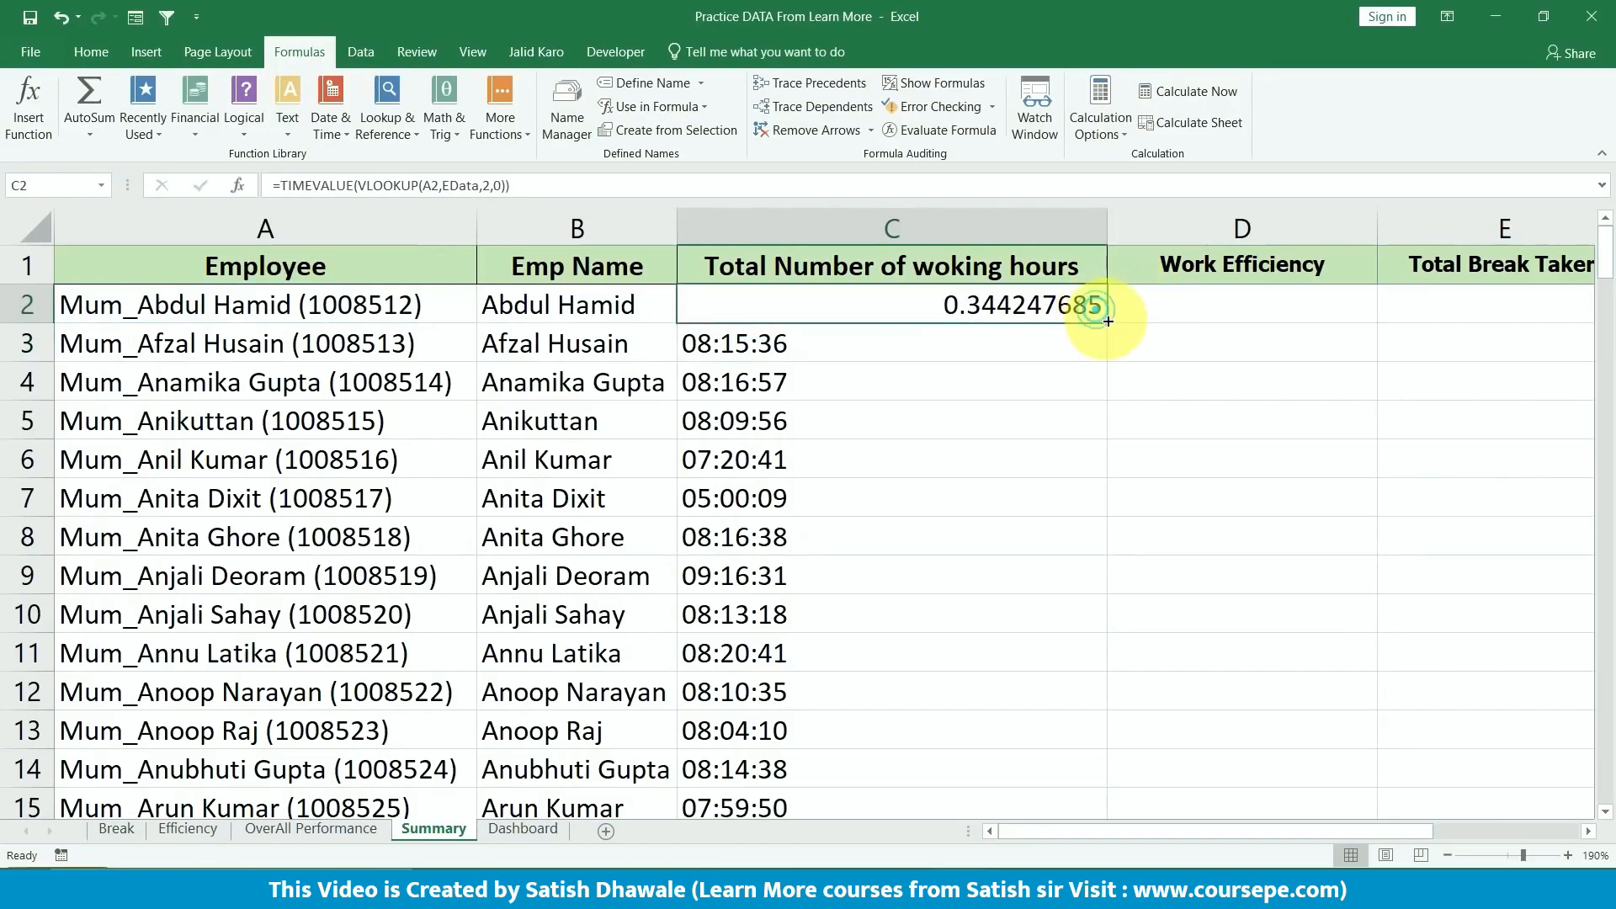
{"action": "double_click", "coordinate": [1107, 322]}
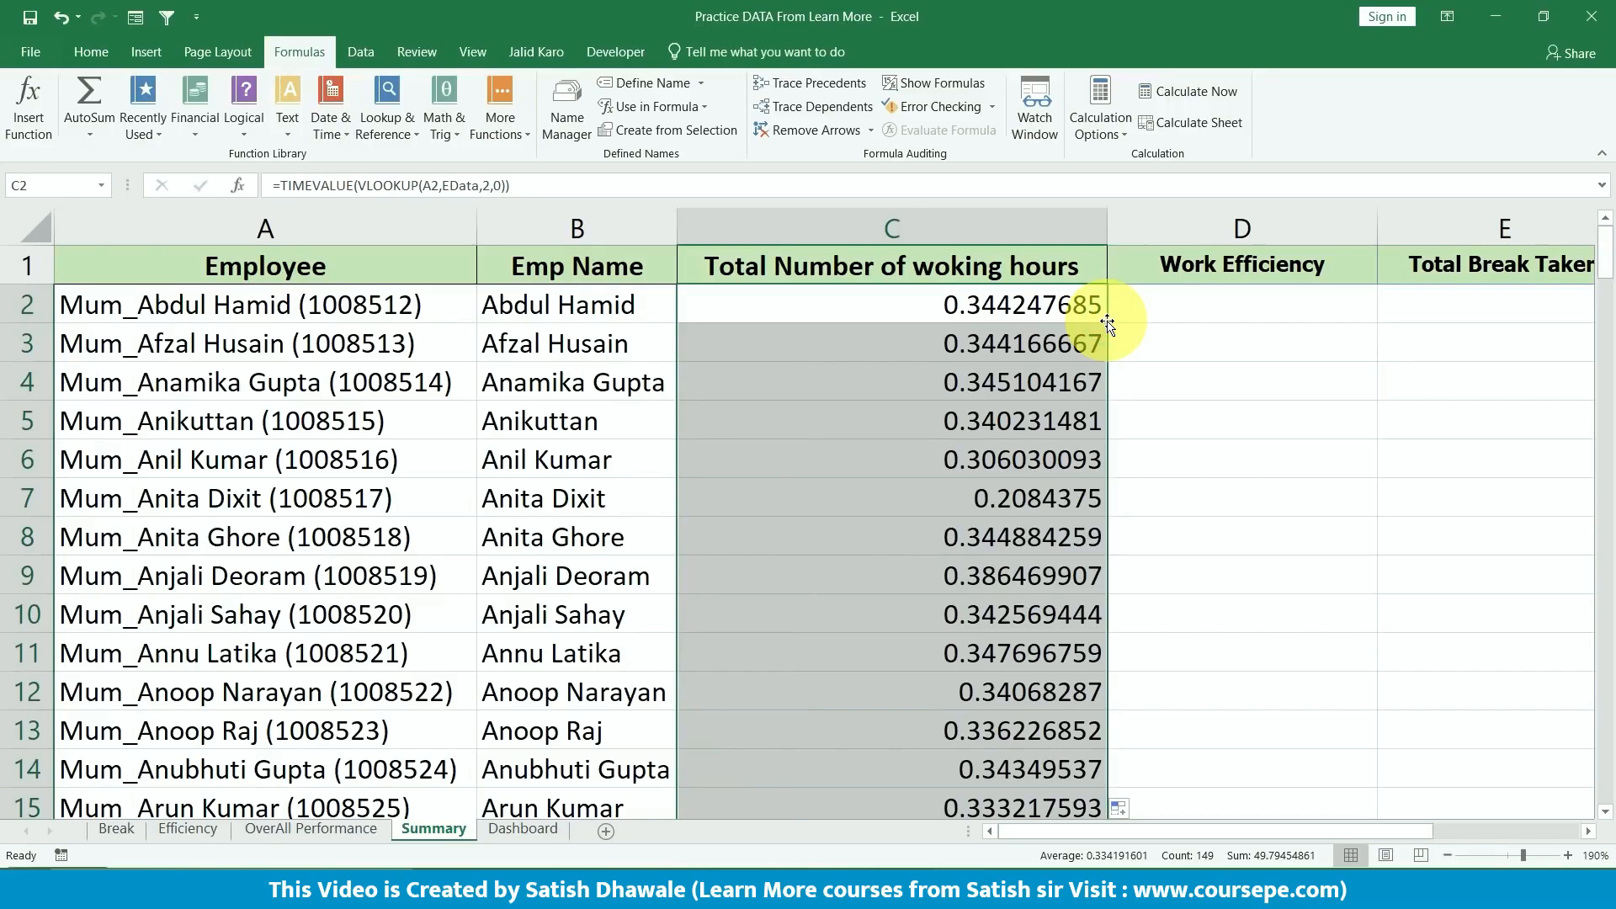
- Apply the Time number format to the filled working hours values in column C
{"action": "left_click", "coordinate": [99, 50]}
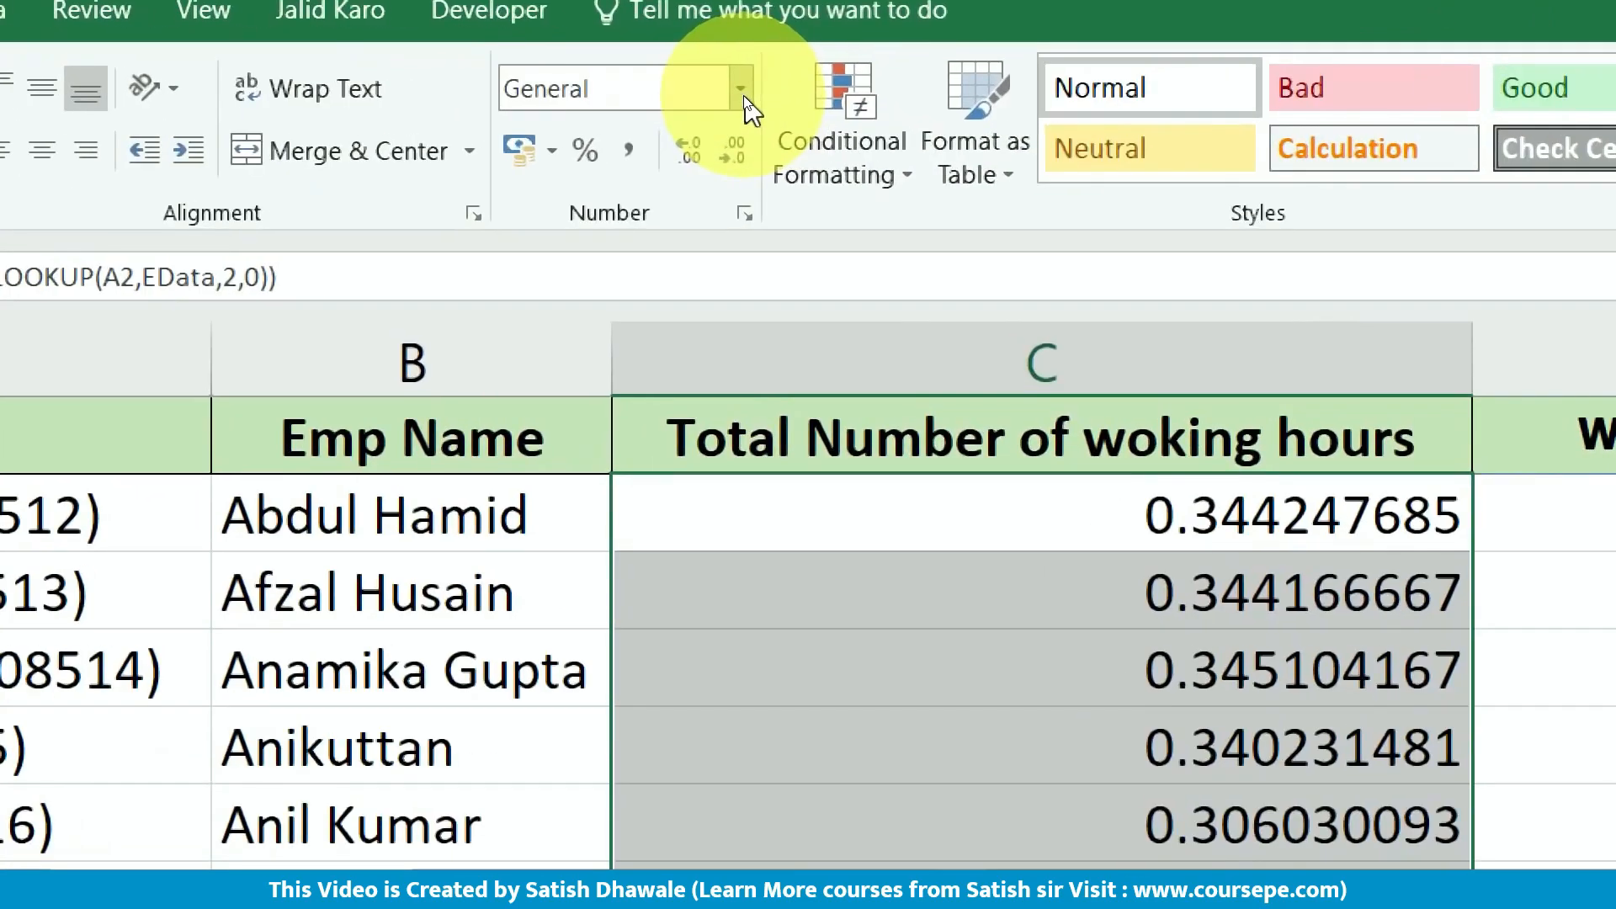
{"action": "left_click", "coordinate": [741, 89]}
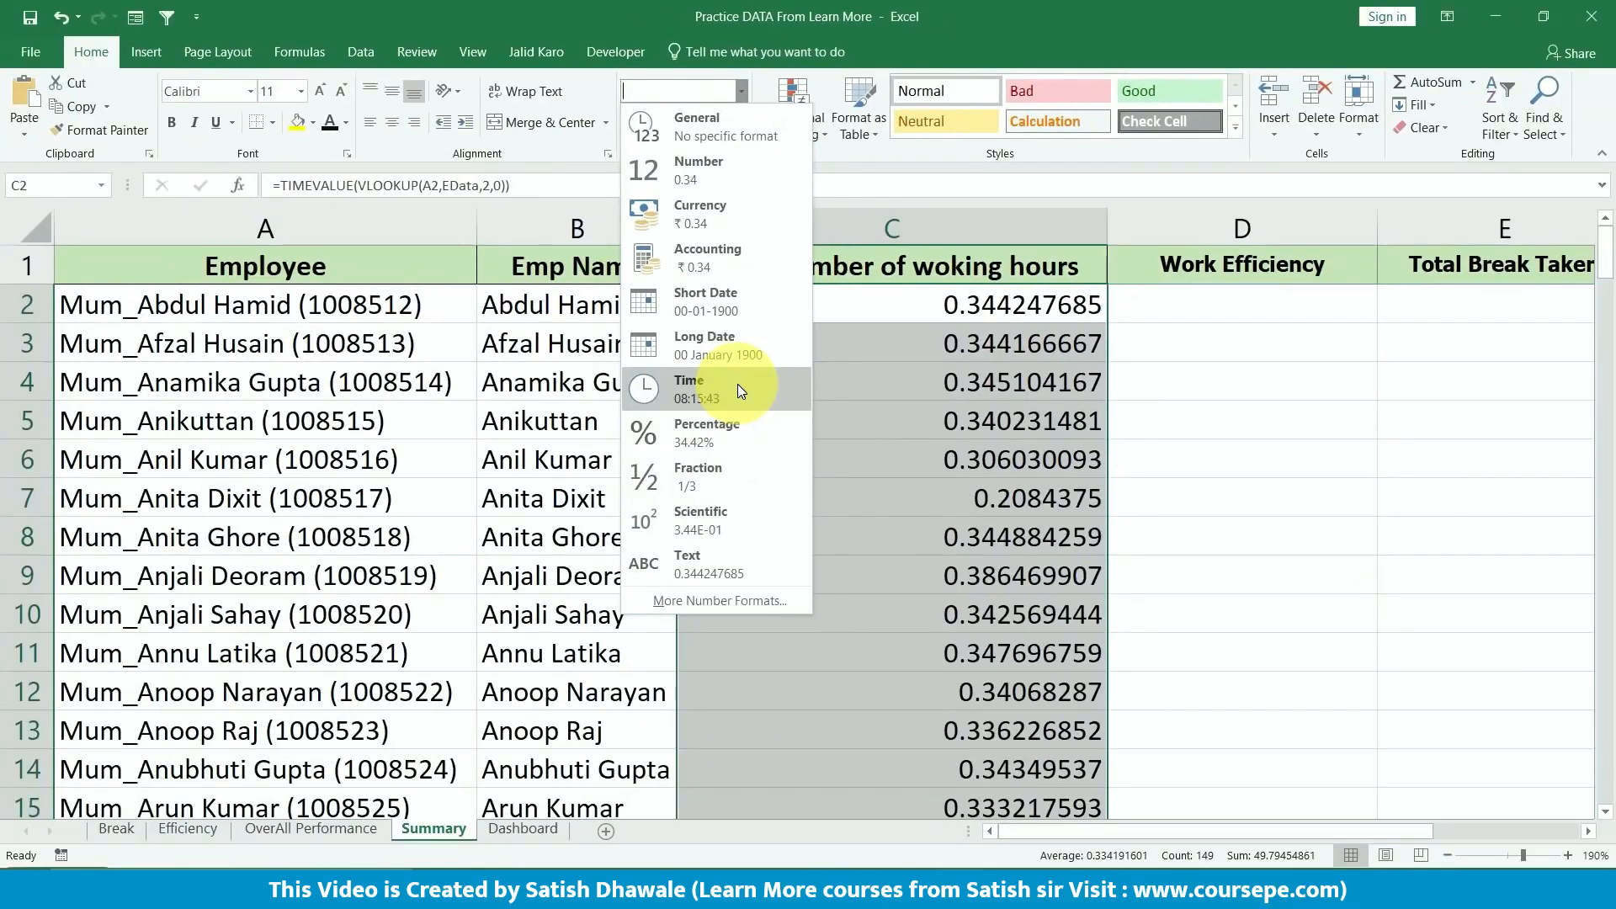
{"action": "left_click", "coordinate": [737, 385]}
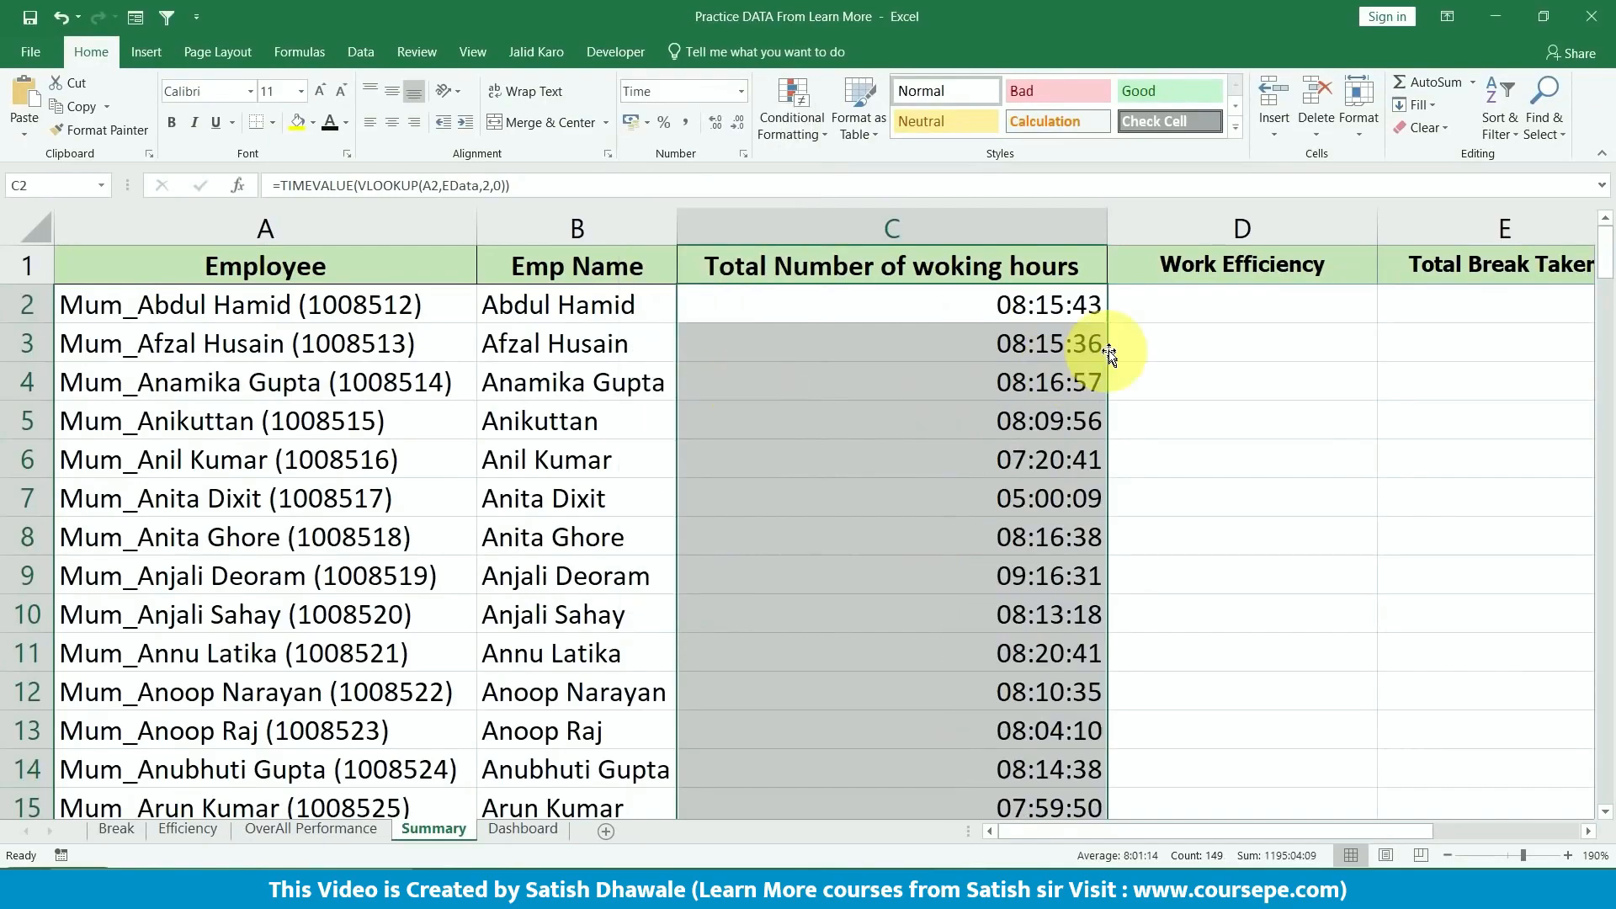
{"action": "left_click", "coordinate": [1069, 306]}
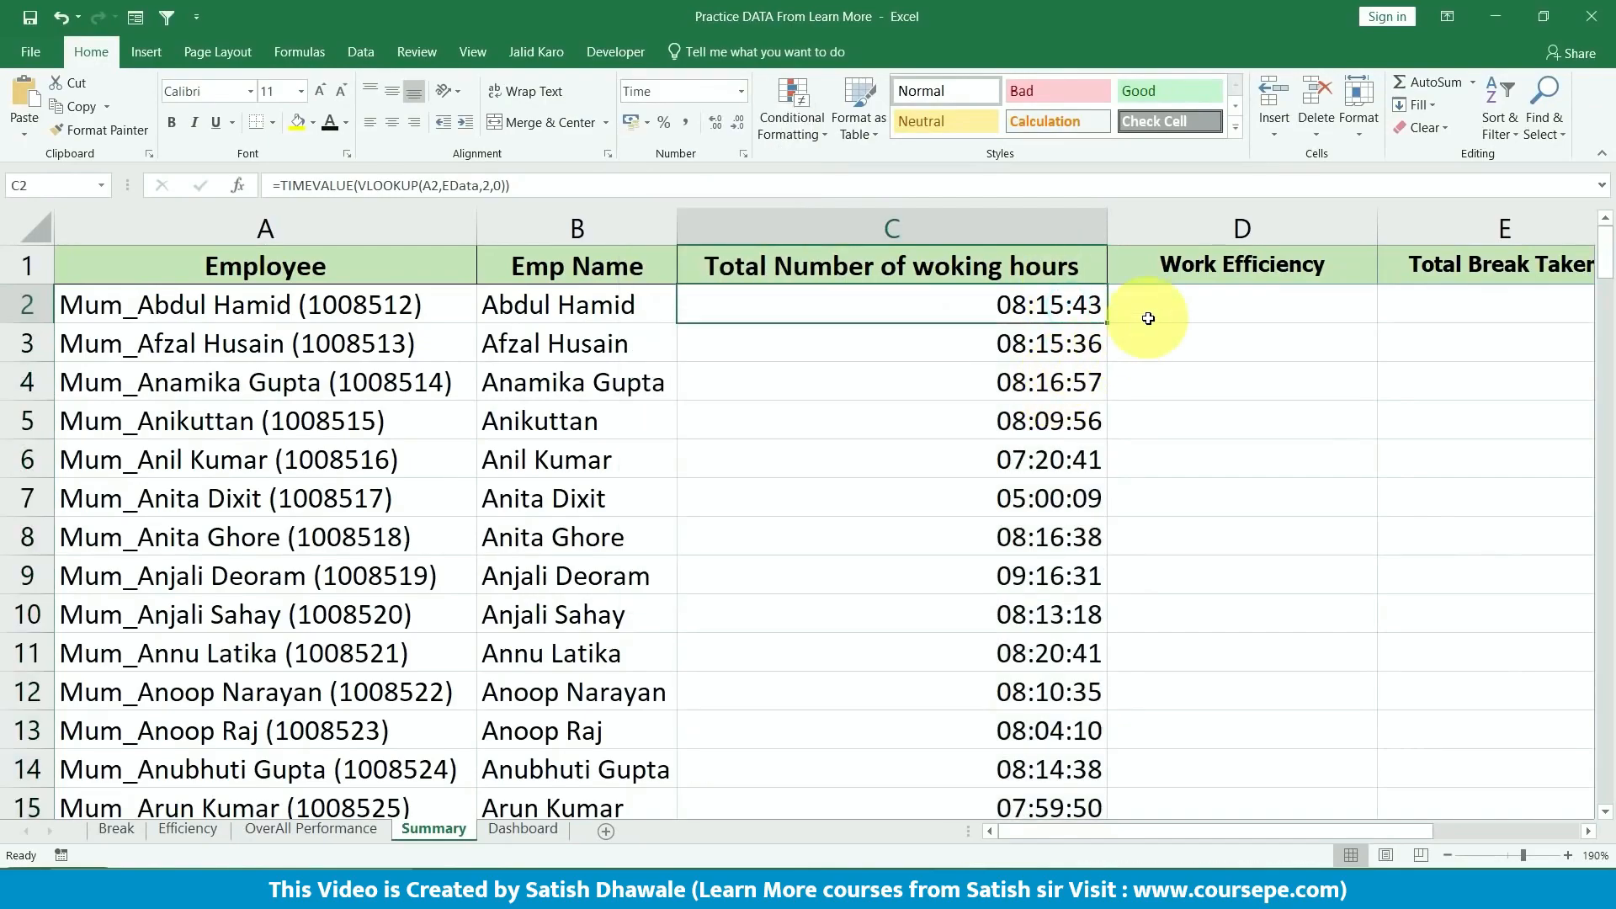
- Check the position of the Work Efficiency column on the Efficiency sheet
{"action": "left_click", "coordinate": [1183, 313]}
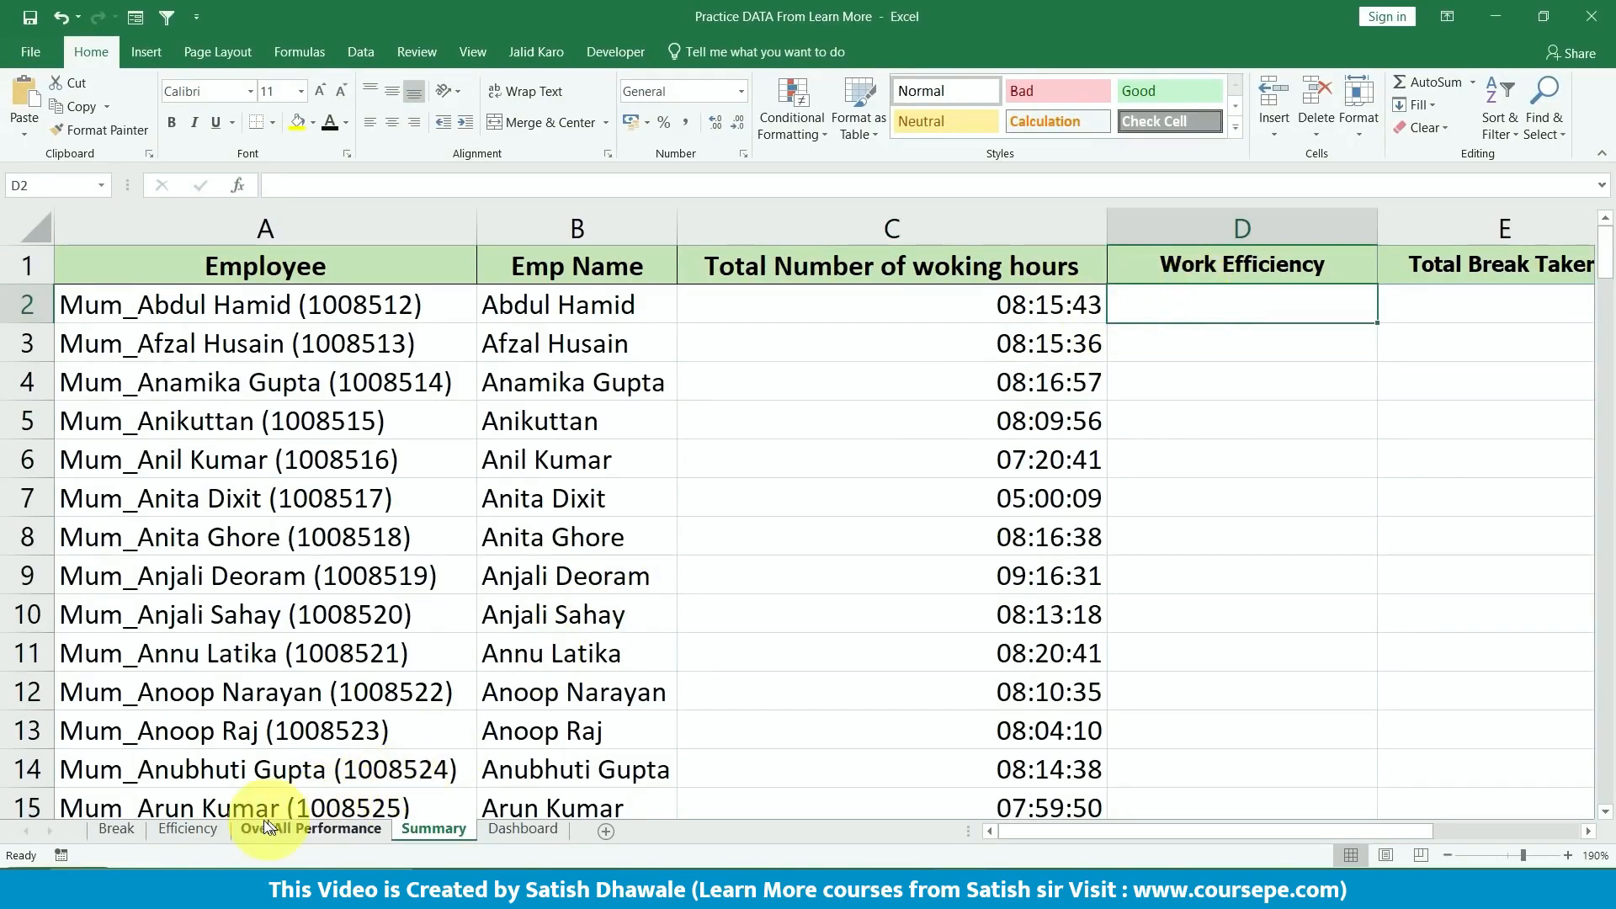
{"action": "left_click", "coordinate": [207, 830]}
{"action": "left_click", "coordinate": [682, 313]}
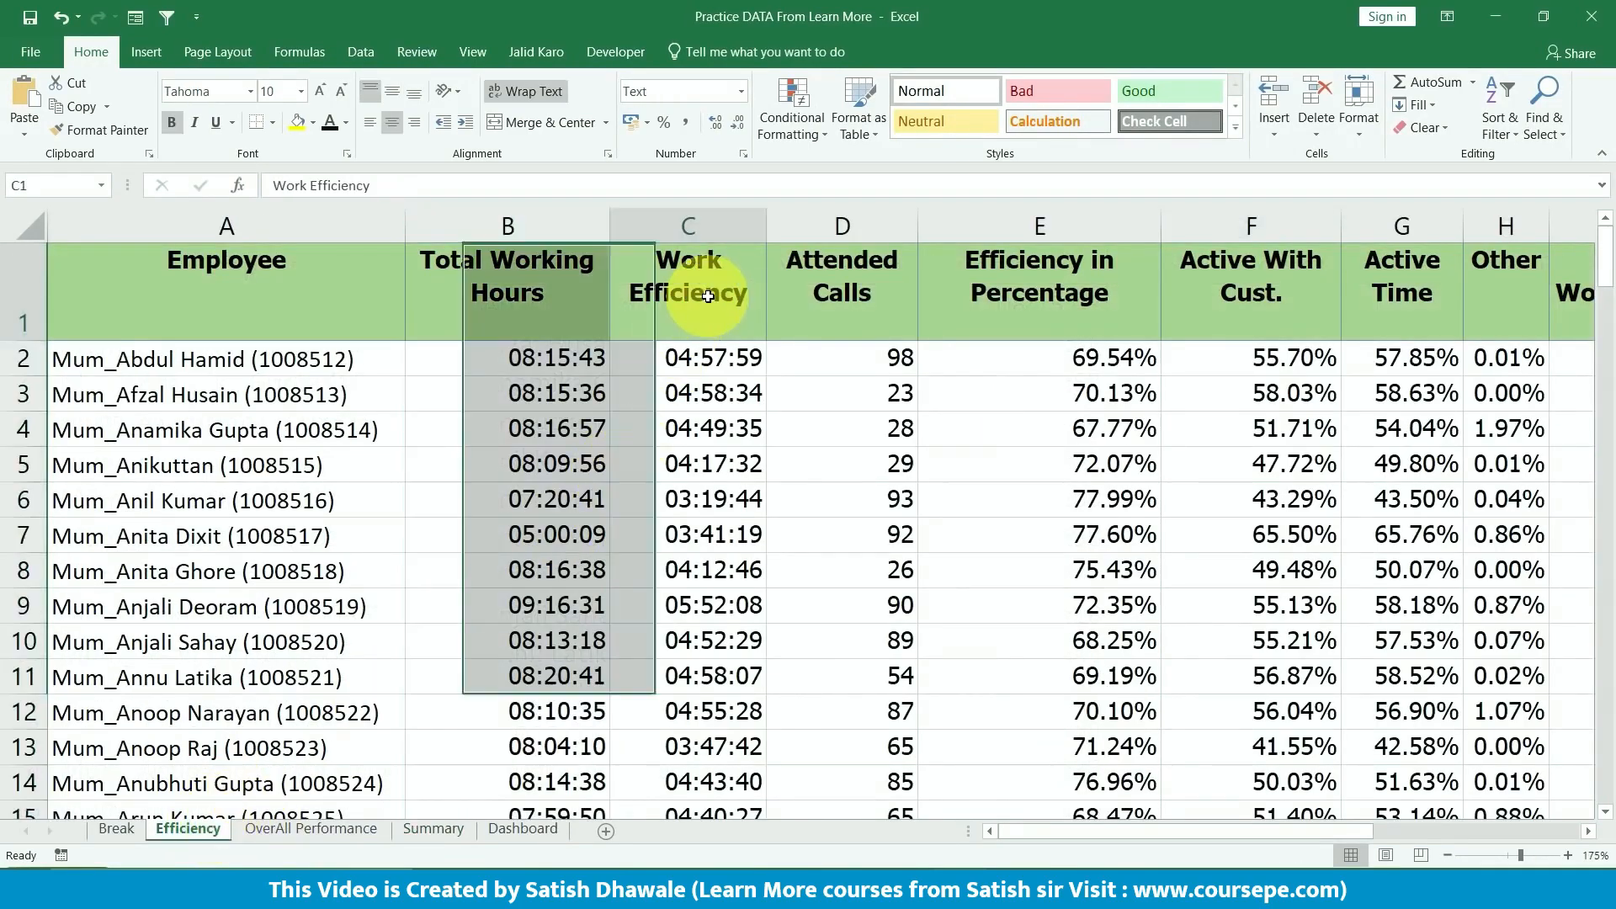
- Copy the full TIMEVALUE formula text from C2 of the Summary sheet, leaving the cell unchanged
{"action": "left_click", "coordinate": [451, 832]}
{"action": "left_click", "coordinate": [1063, 314]}
{"action": "double_click", "coordinate": [1063, 313]}
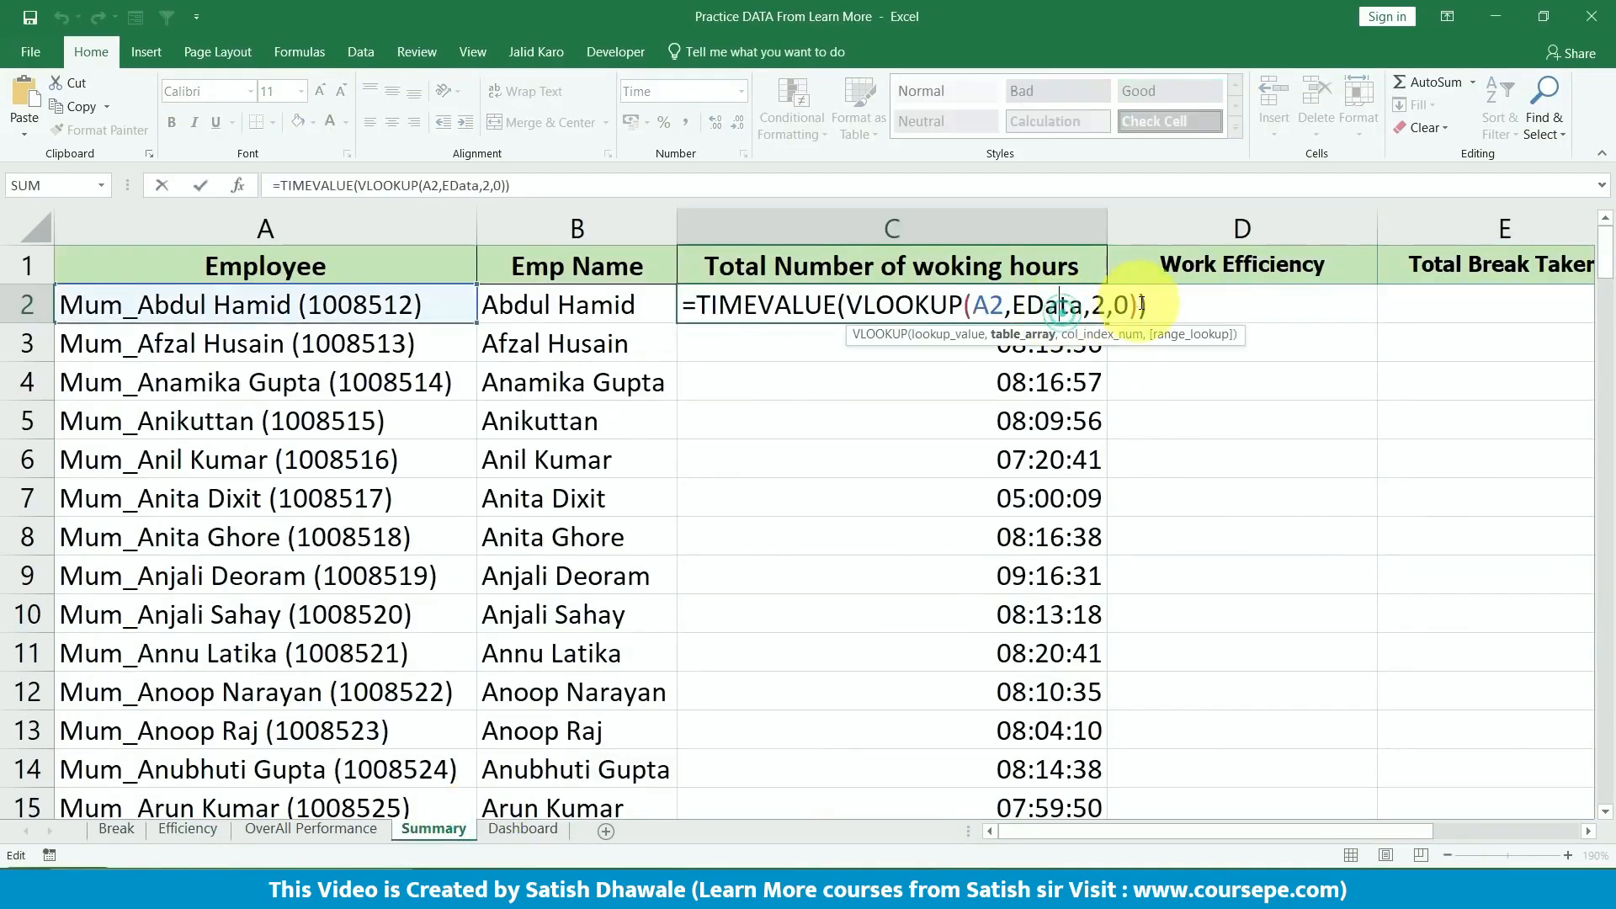
{"action": "left_click_drag", "start_coordinate": [1160, 309], "coordinate": [711, 312]}
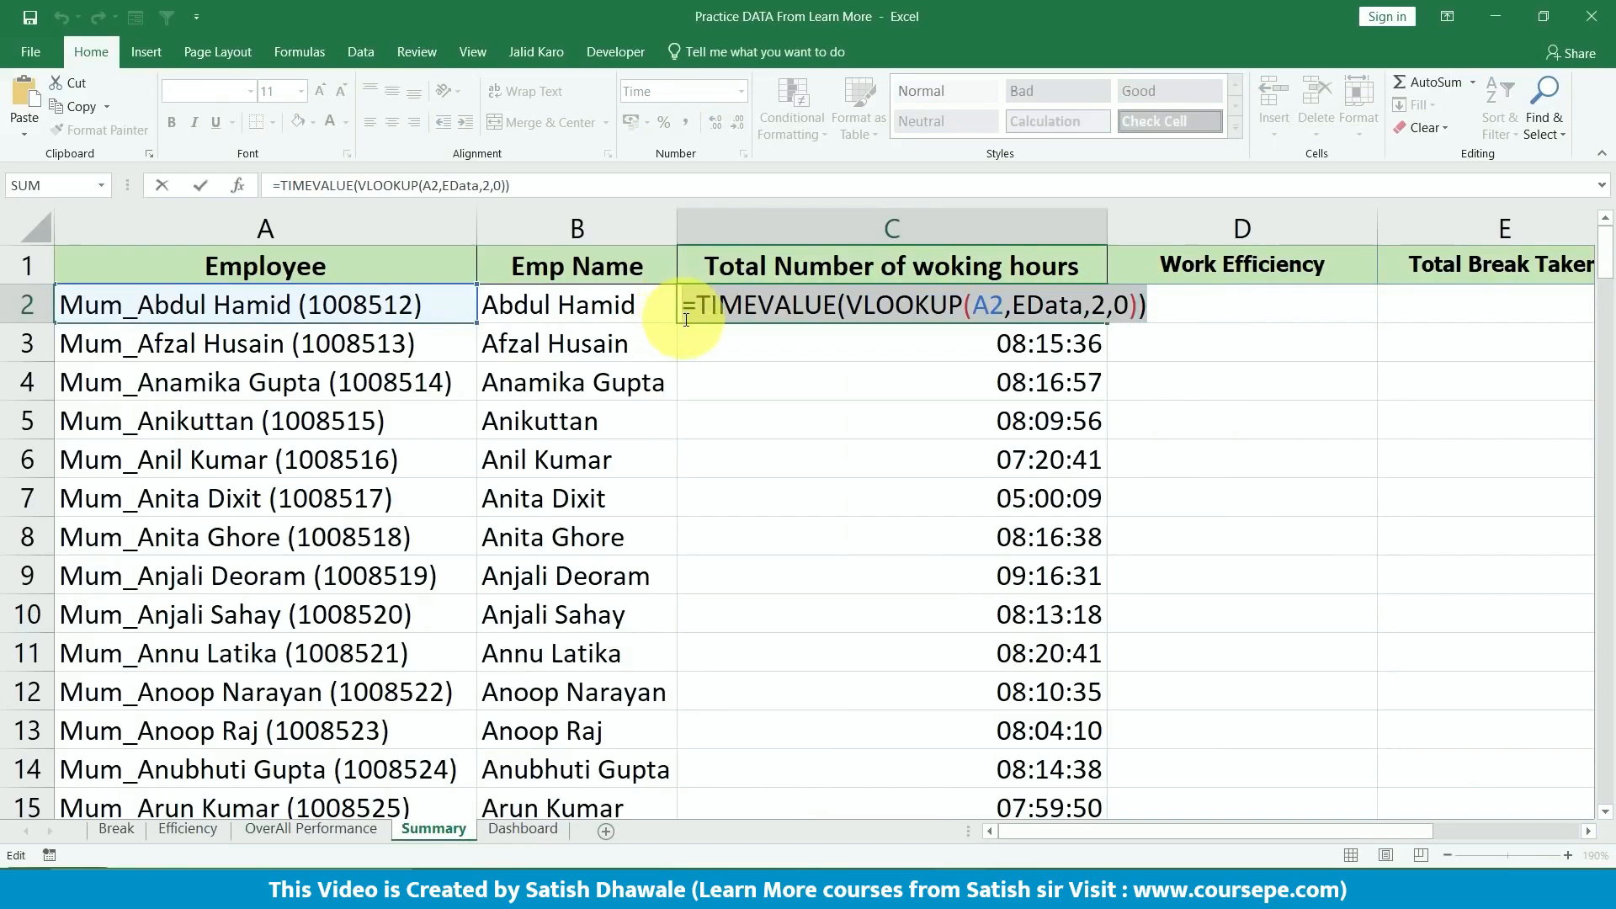
{"action": "key", "text": "Escape"}
{"action": "left_click", "coordinate": [1214, 303]}
{"action": "double_click", "coordinate": [1214, 305]}
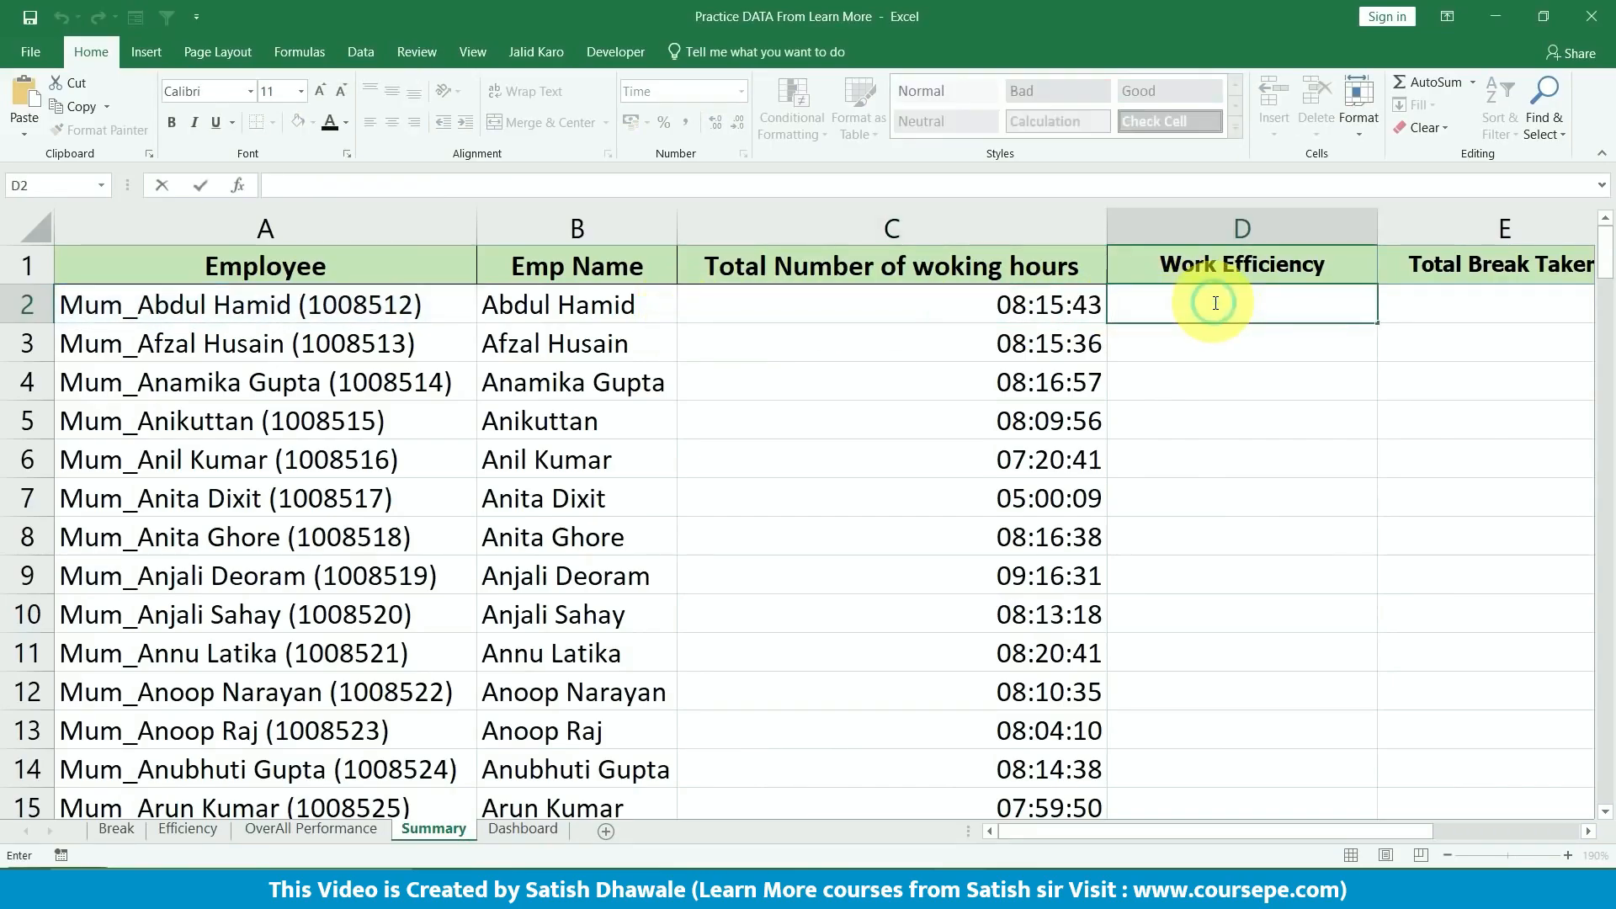
{"action": "type", "text": "=TIMEVALUE(VLOOKUP(A2,EData,2,0))"}
{"action": "key", "text": "Escape"}
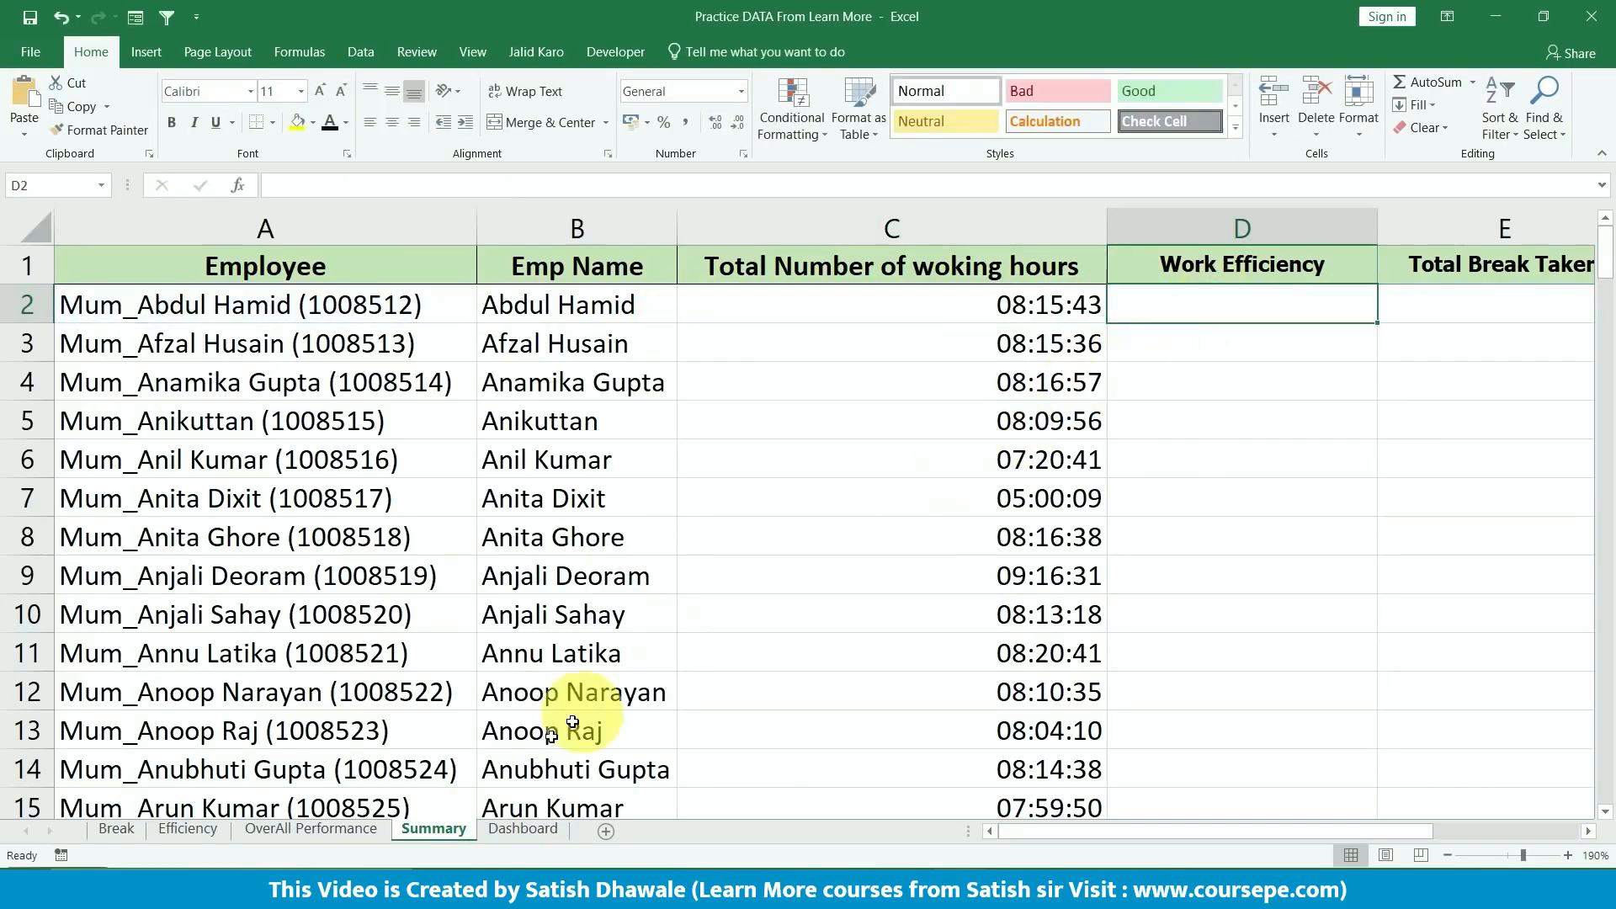
- Review the time entries in the Work Efficiency column of the Efficiency sheet and return to the Summary sheet
{"action": "left_click", "coordinate": [212, 830]}
{"action": "left_click_drag", "start_coordinate": [672, 360], "coordinate": [665, 606]}
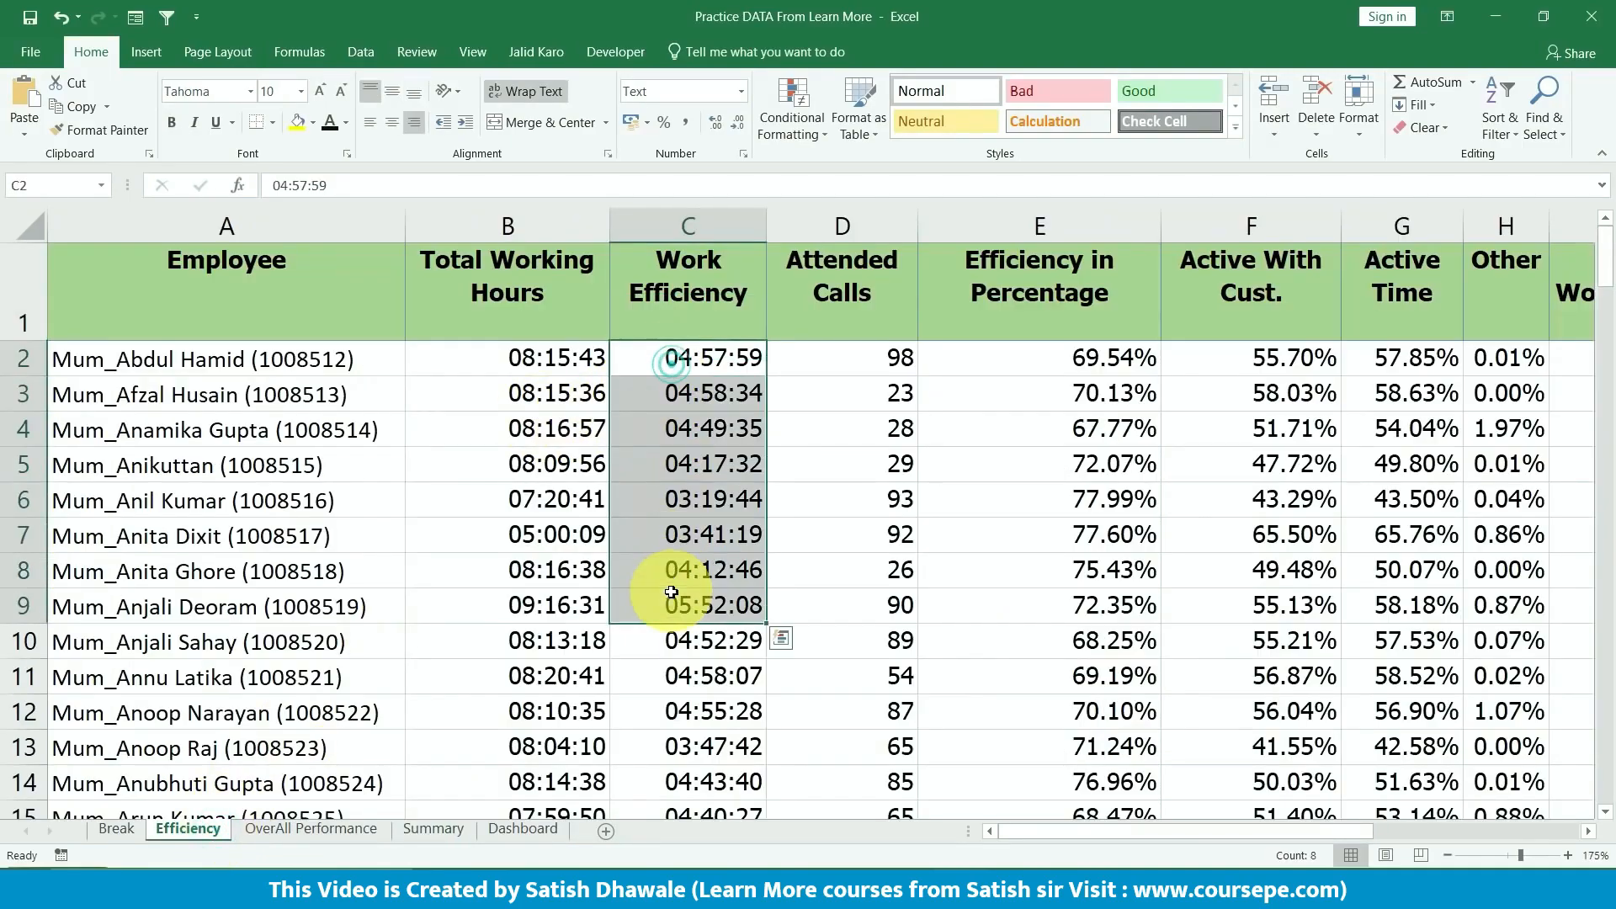
{"action": "left_click", "coordinate": [462, 833]}
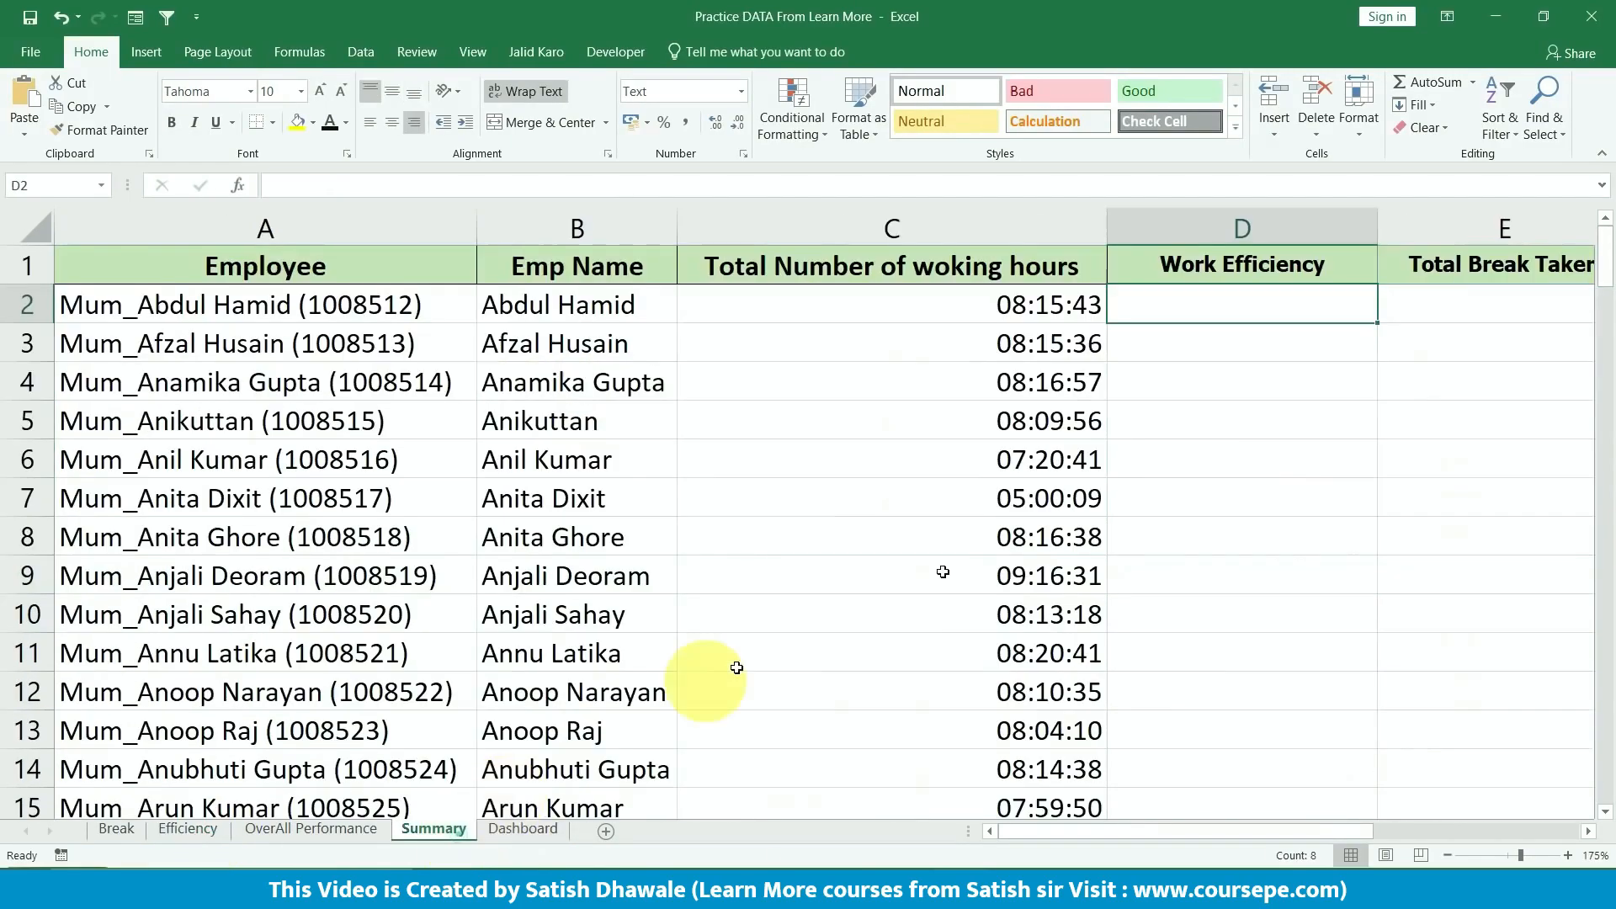
- Paste the copied formula into D2 and change its column index to 3, giving =TIMEVALUE(VLOOKUP(A2,EData,3,0))
{"action": "double_click", "coordinate": [1235, 301]}
{"action": "type", "text": "=TIMEVALUE(VLOOKUP(A2,EData,2,0))"}
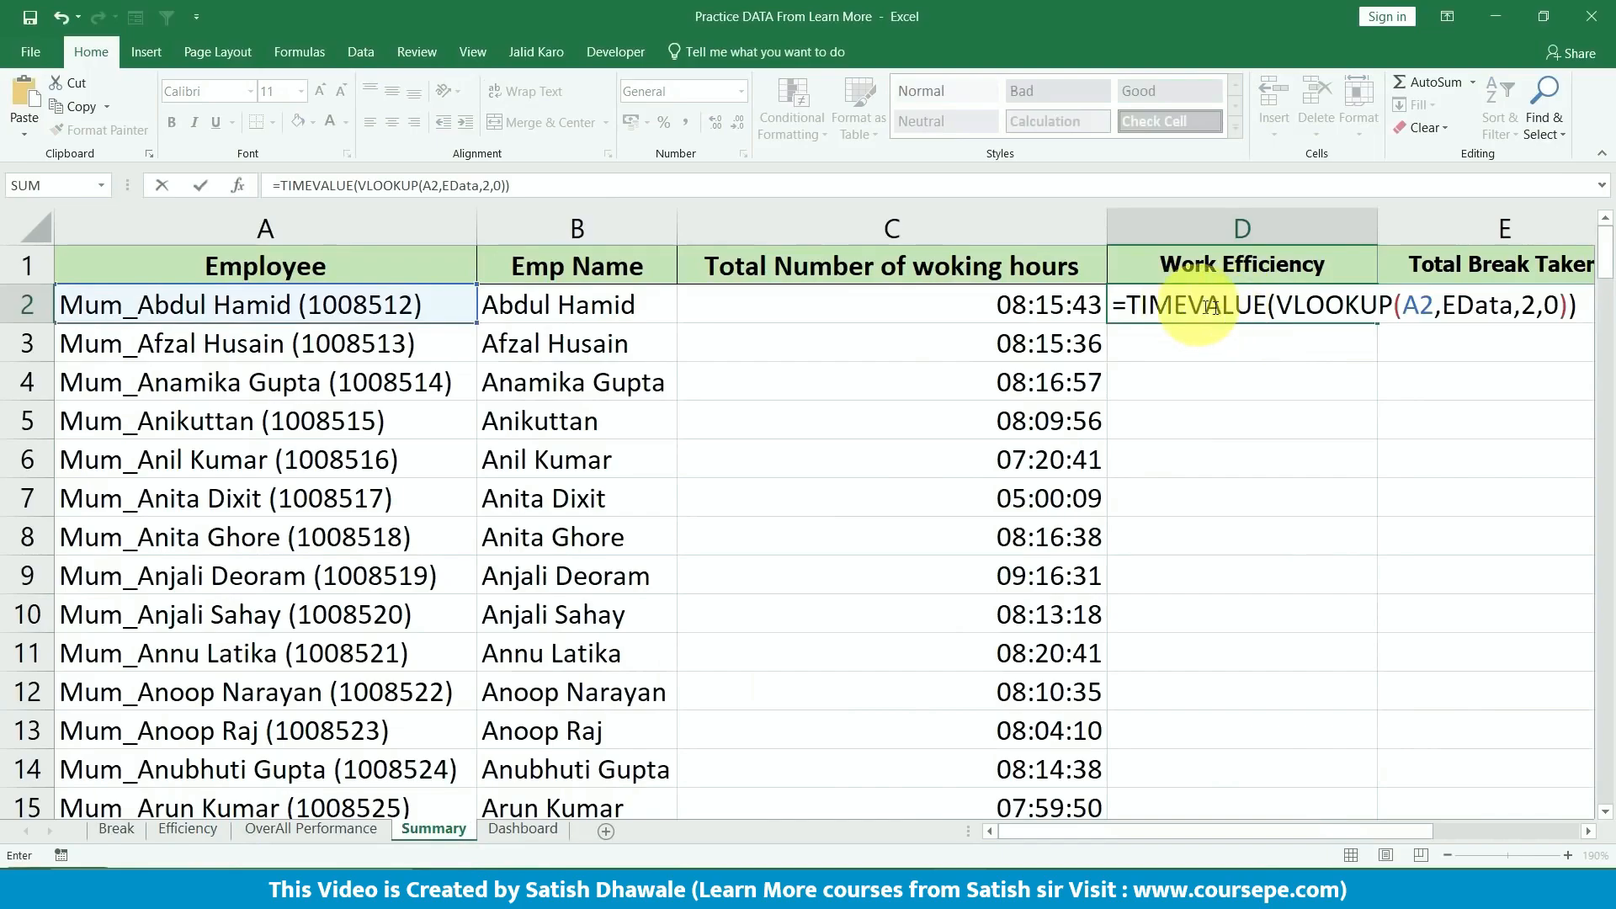
{"action": "left_click_drag", "start_coordinate": [1187, 306], "coordinate": [1266, 308]}
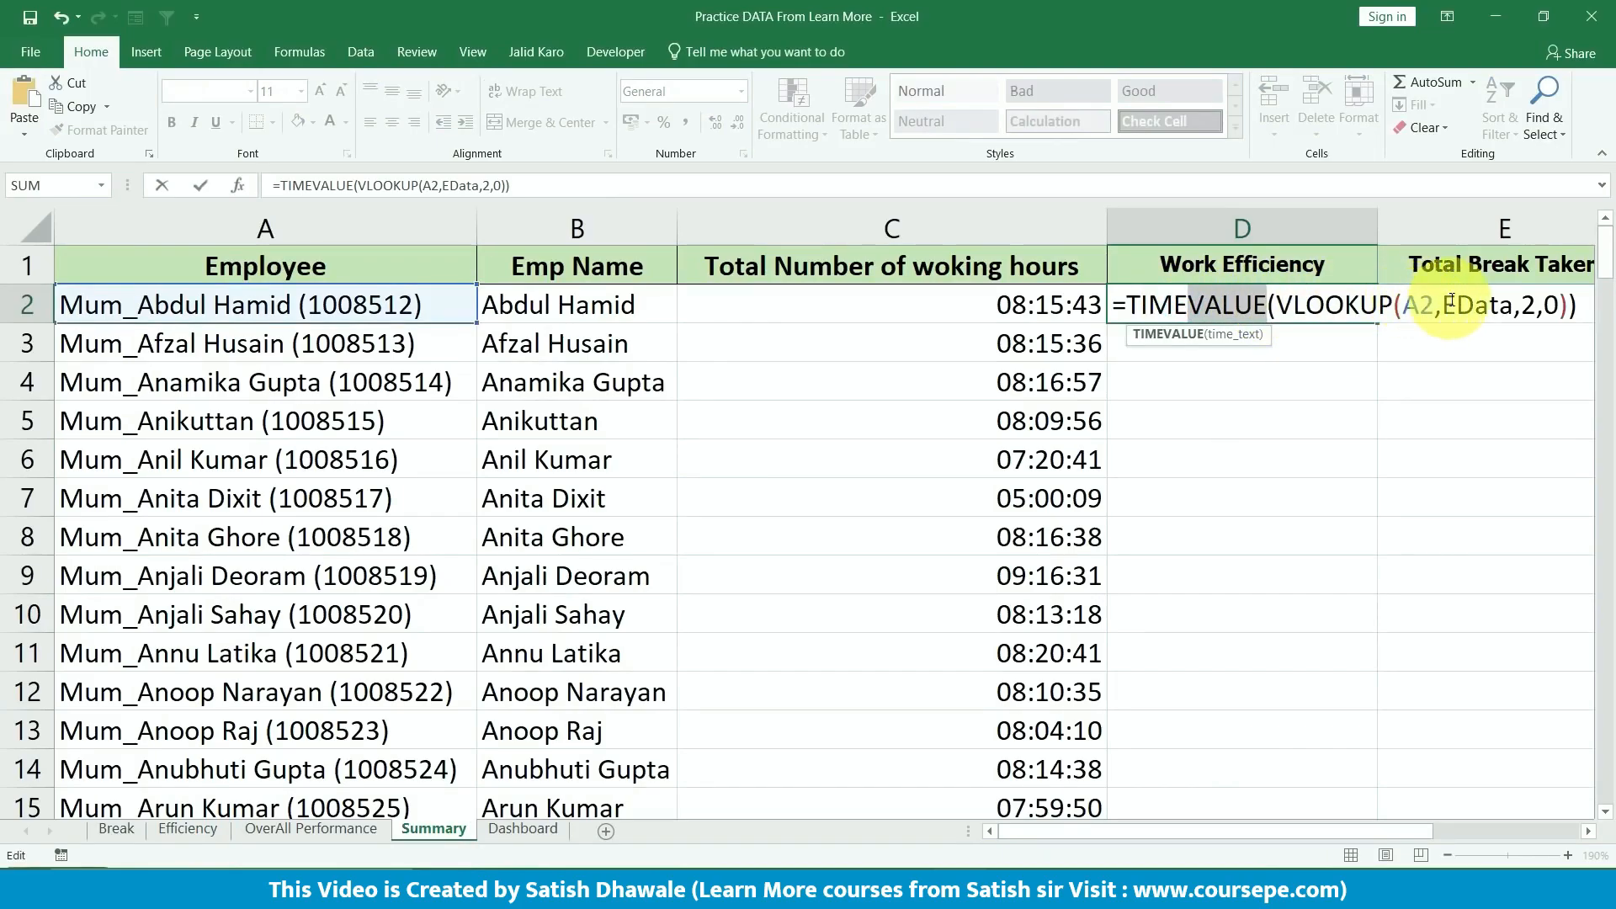
{"action": "left_click", "coordinate": [1534, 304]}
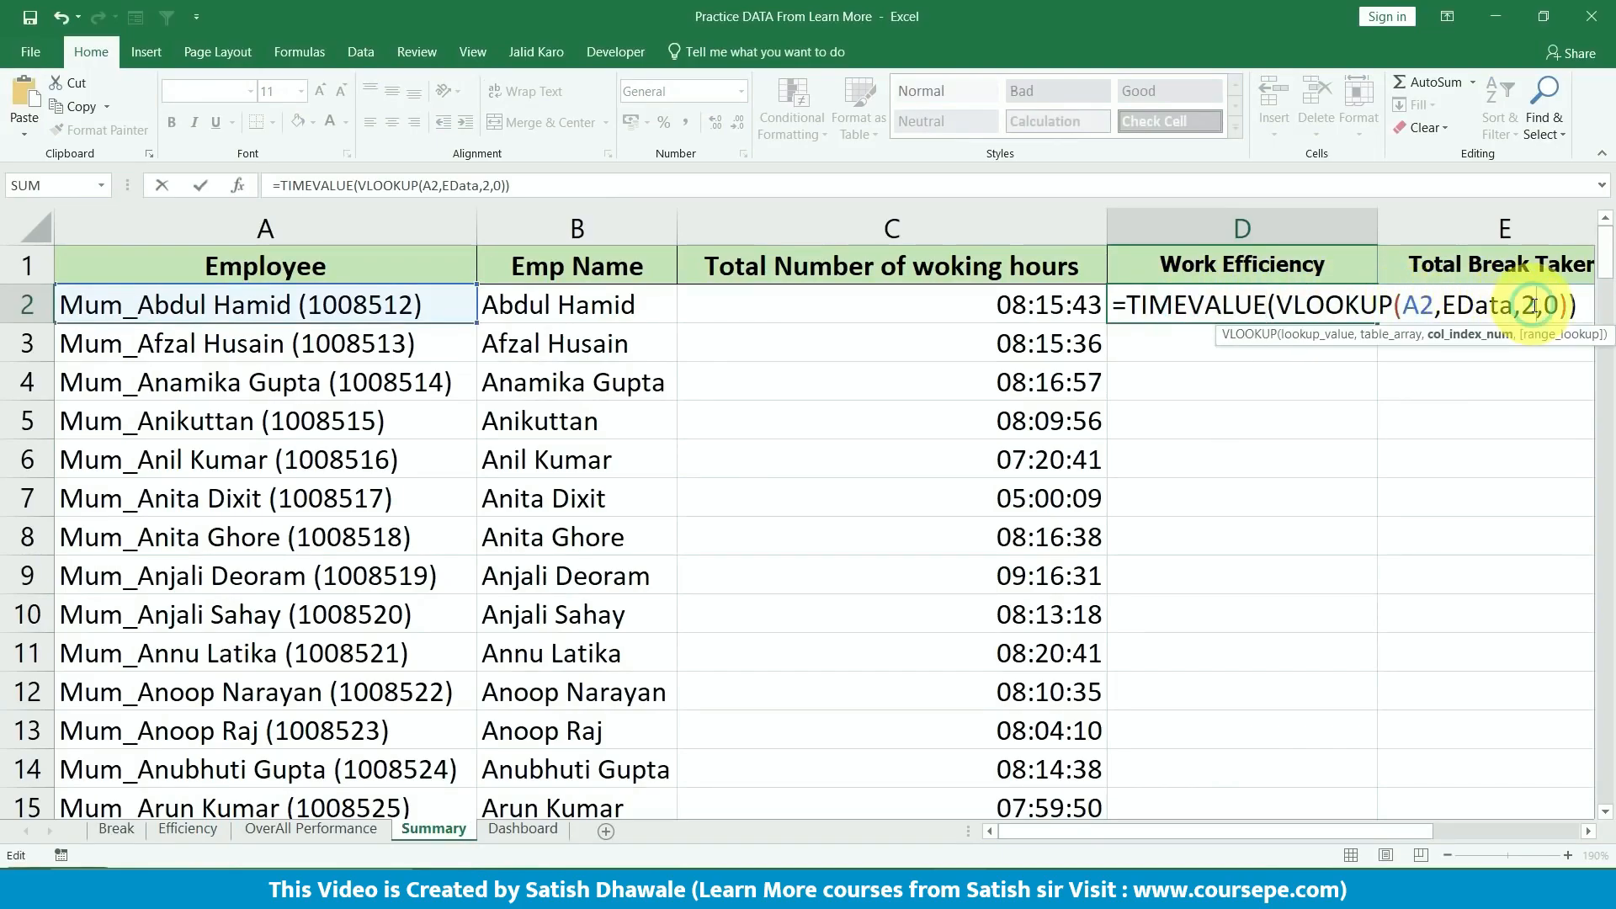
{"action": "key", "text": "BackSpace"}
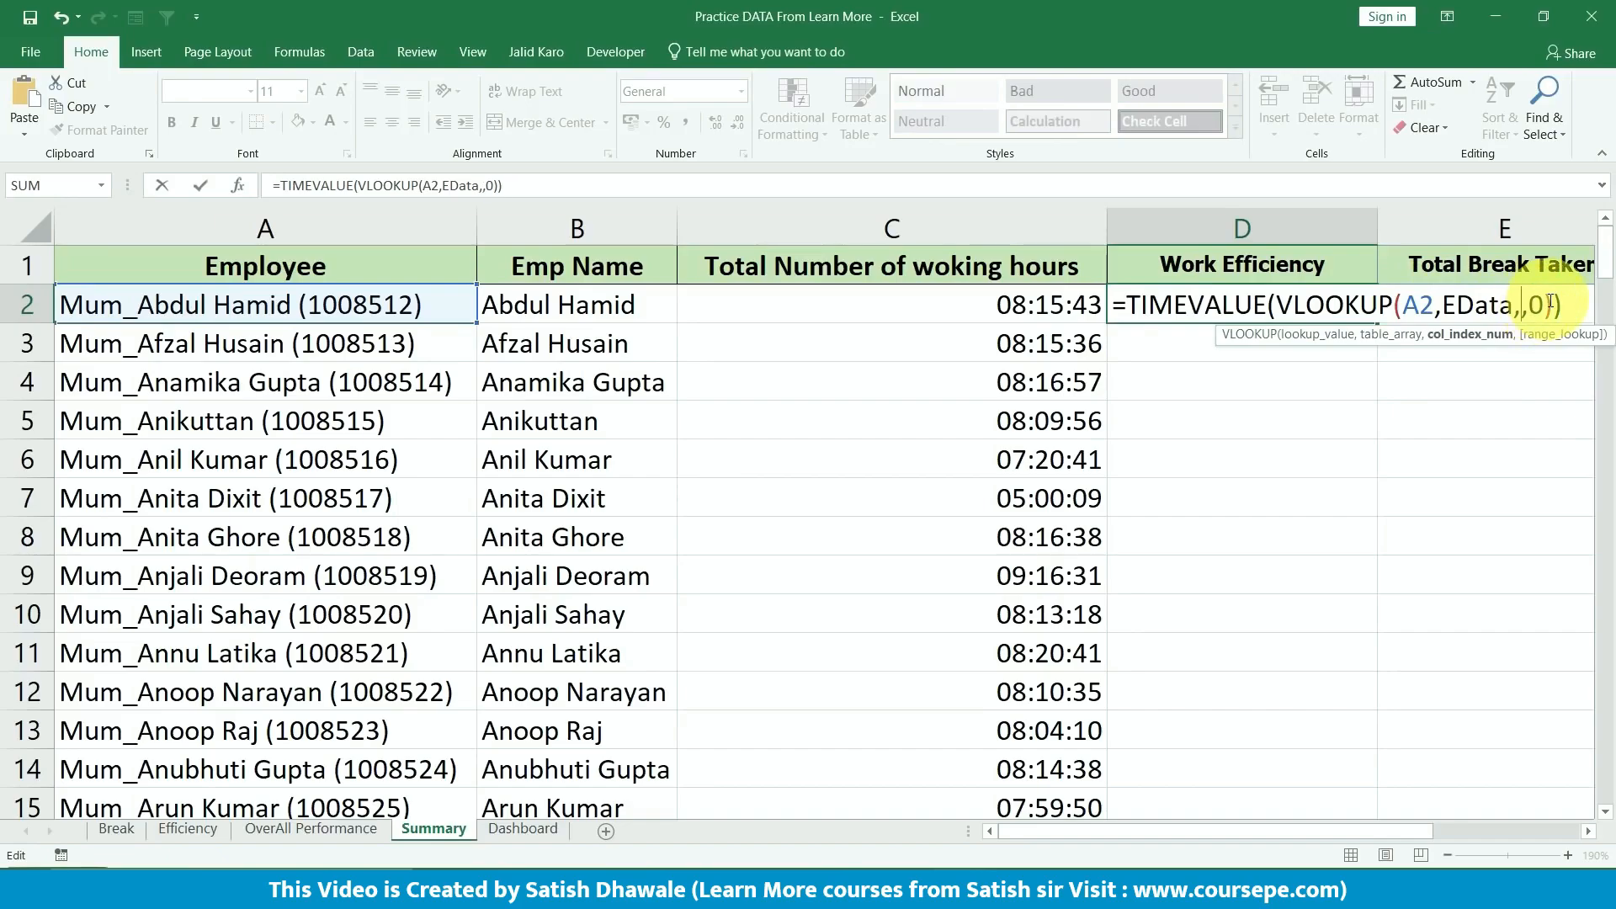
{"action": "type", "text": "3"}
{"action": "key", "text": "Return"}
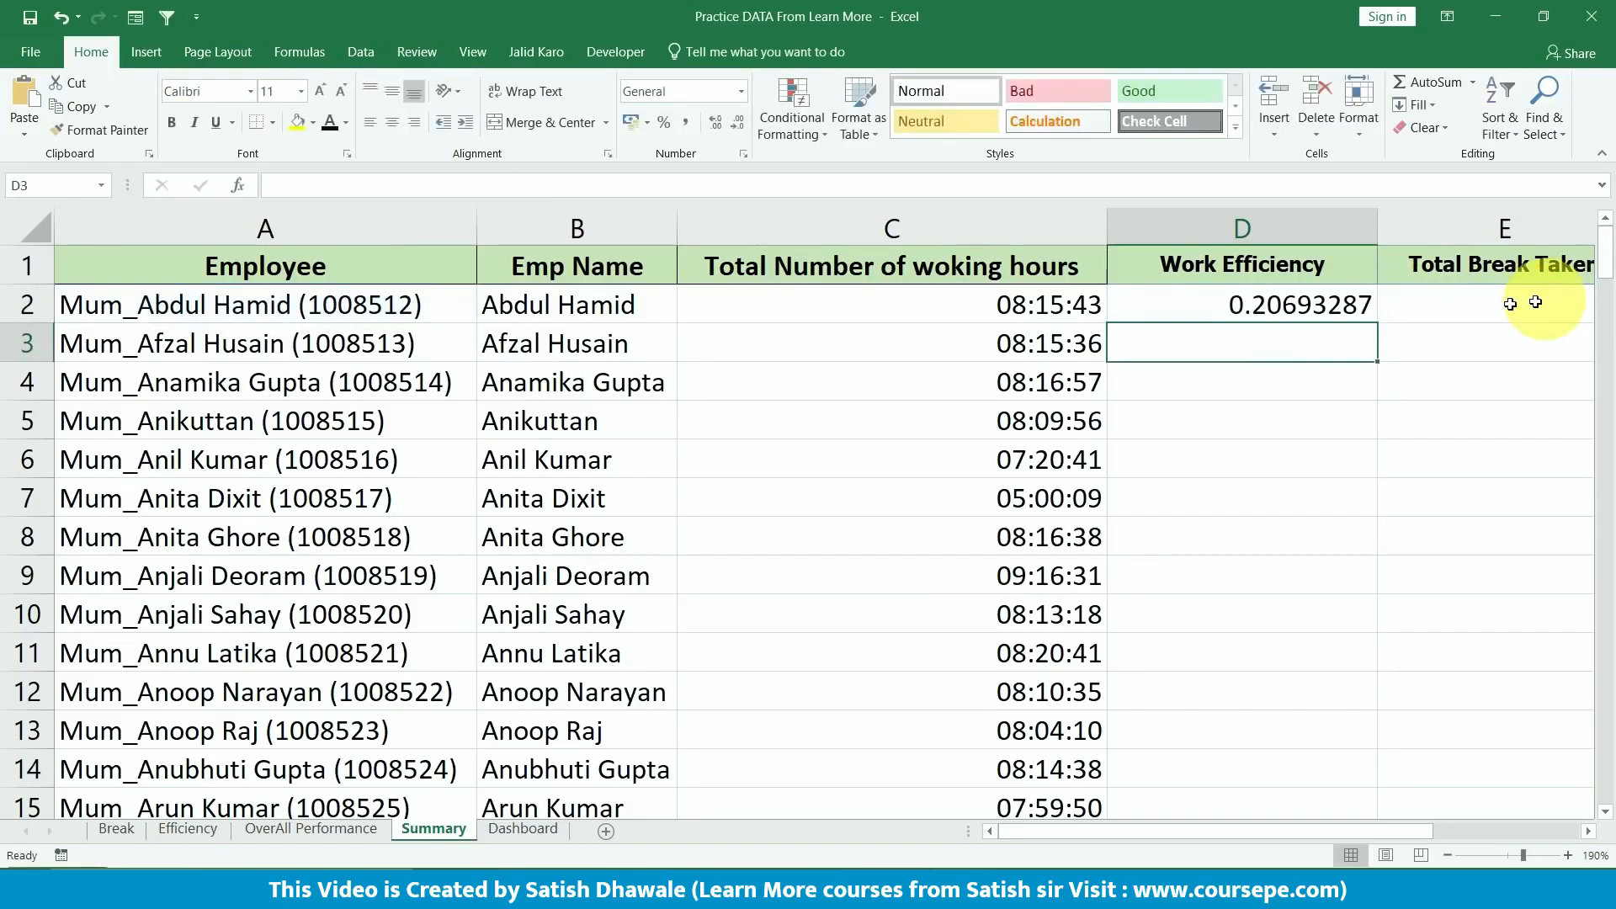
- Fill the D2 formula down the Work Efficiency column and apply the Time number format to it
{"action": "left_click", "coordinate": [1359, 302]}
{"action": "double_click", "coordinate": [1379, 322]}
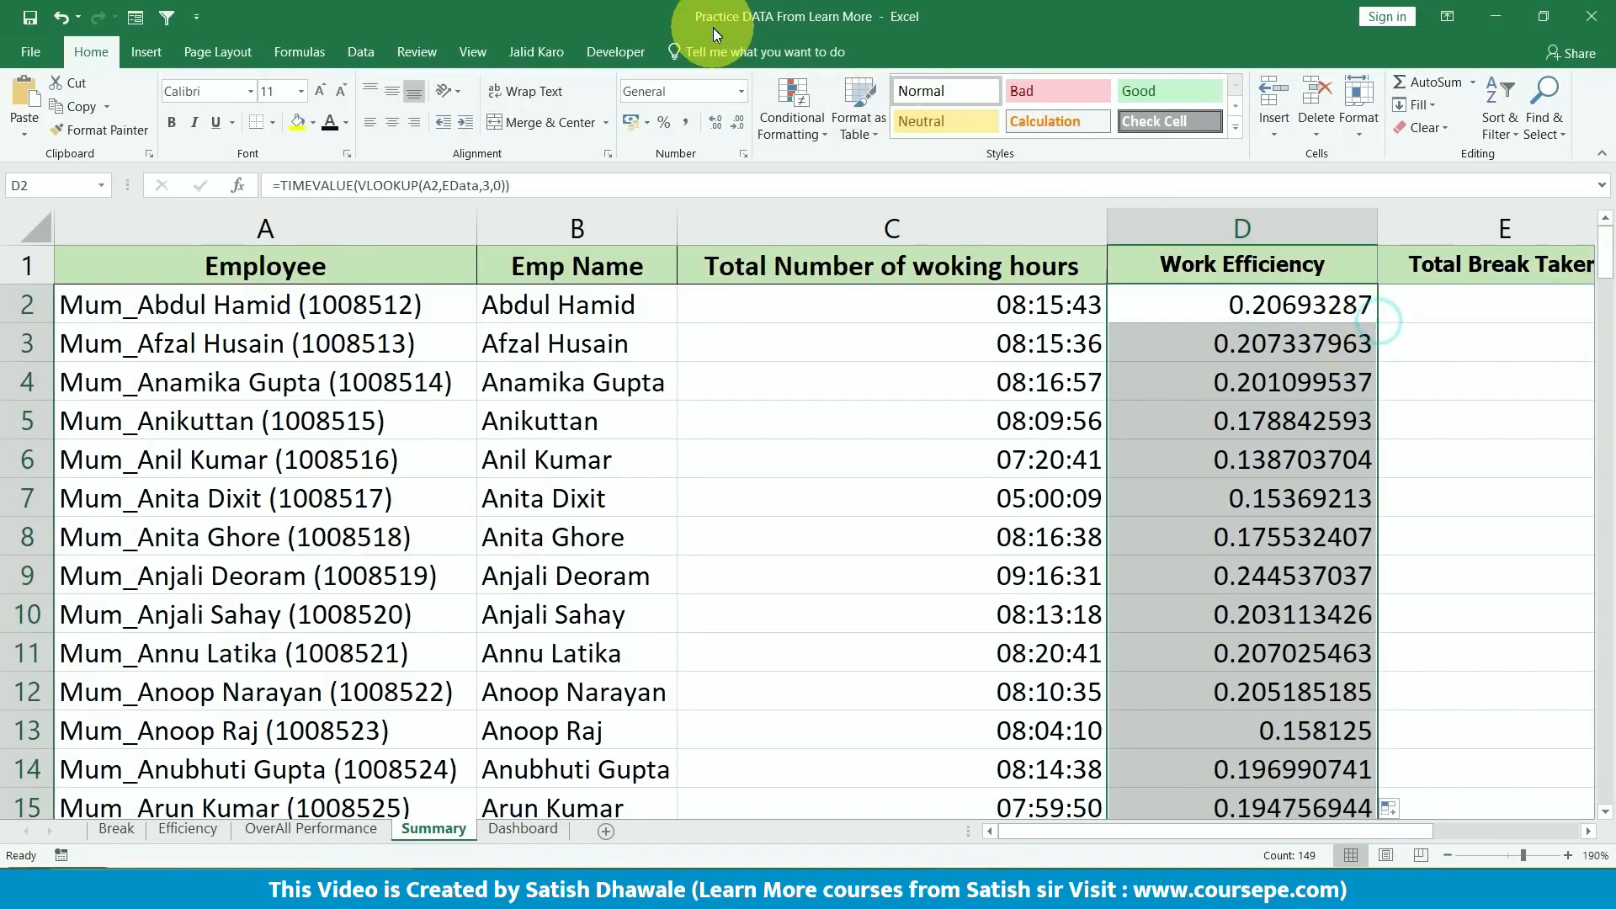
{"action": "left_click", "coordinate": [739, 94]}
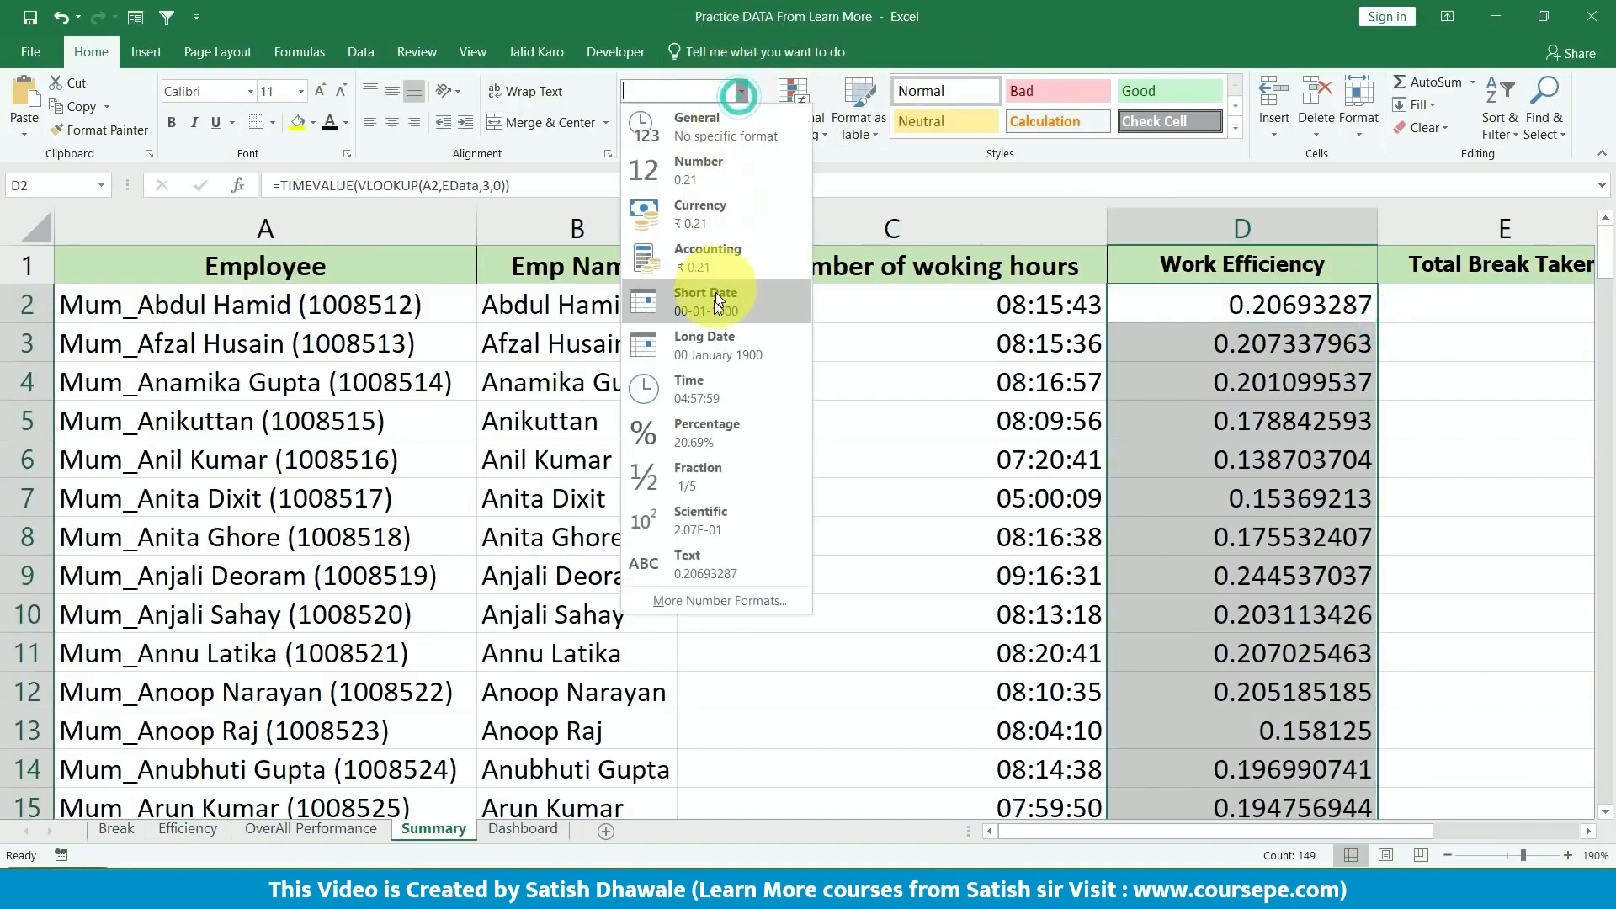
{"action": "left_click", "coordinate": [703, 379]}
- Check the position and time entries of the Total Break Taken column on the Break sheet
{"action": "left_click_drag", "start_coordinate": [1553, 311], "coordinate": [879, 294]}
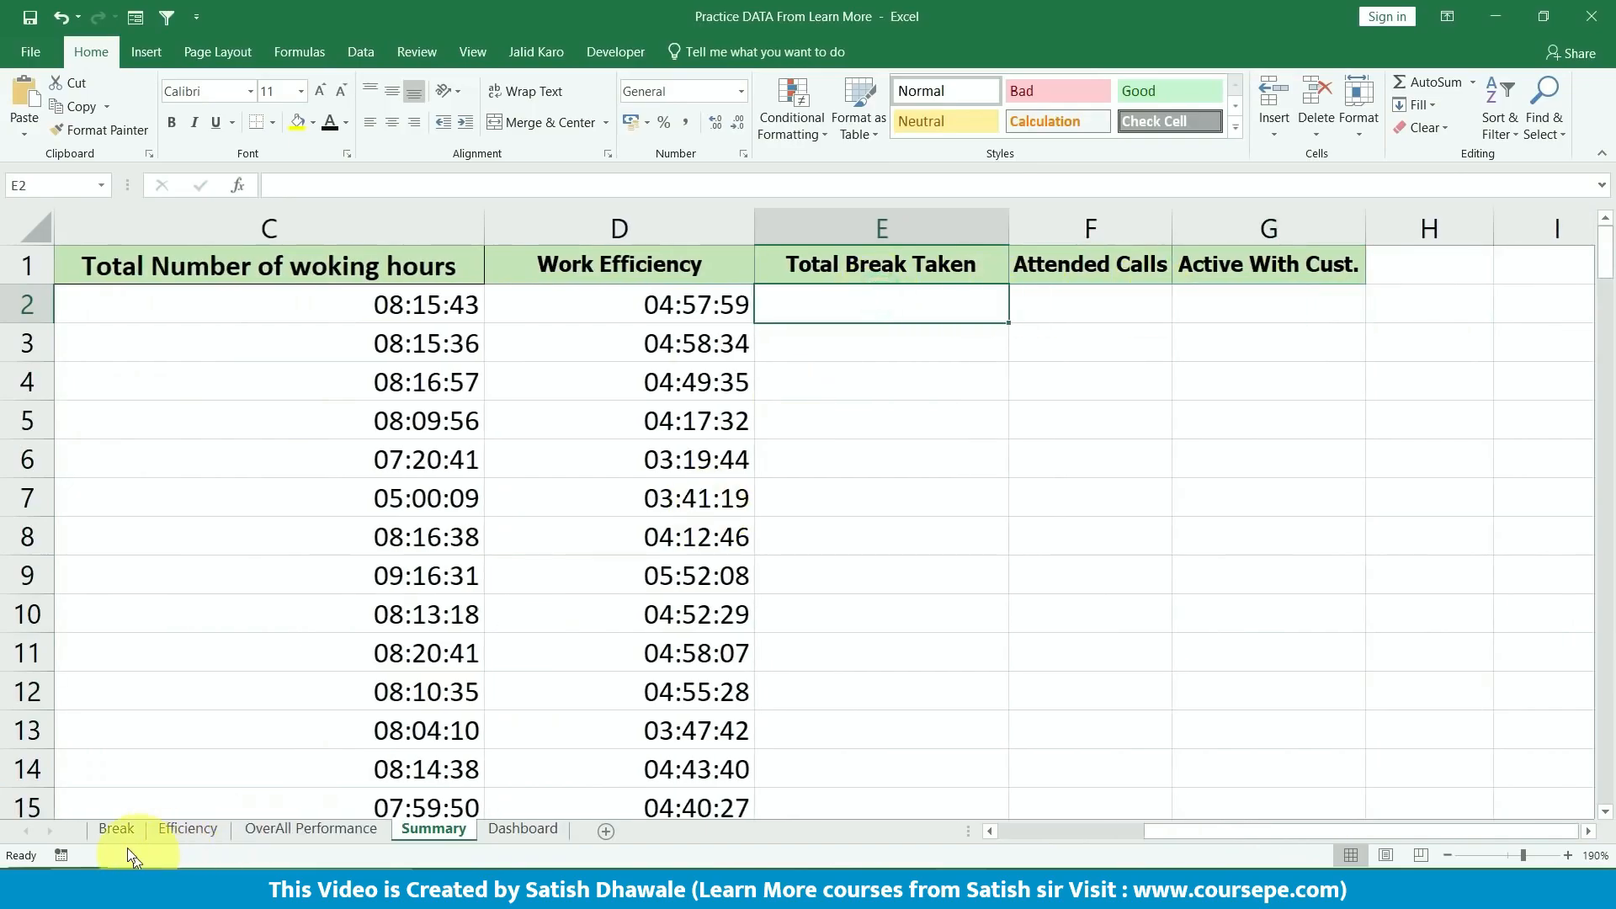
{"action": "left_click", "coordinate": [118, 829]}
{"action": "left_click_drag", "start_coordinate": [1423, 286], "coordinate": [1382, 476]}
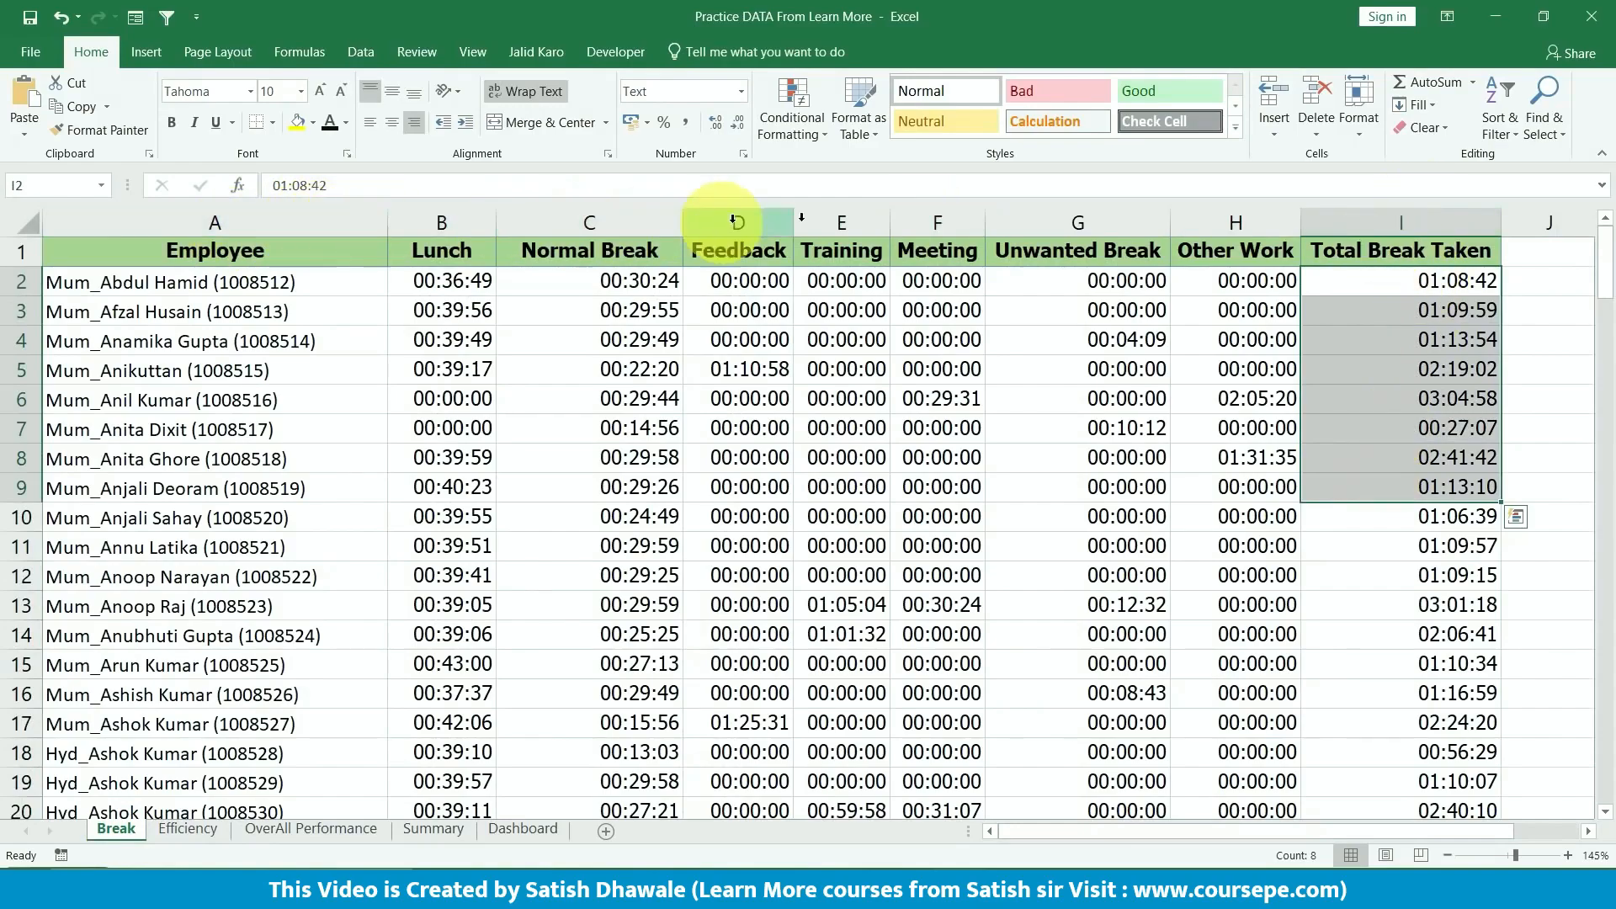
{"action": "left_click", "coordinate": [1414, 248]}
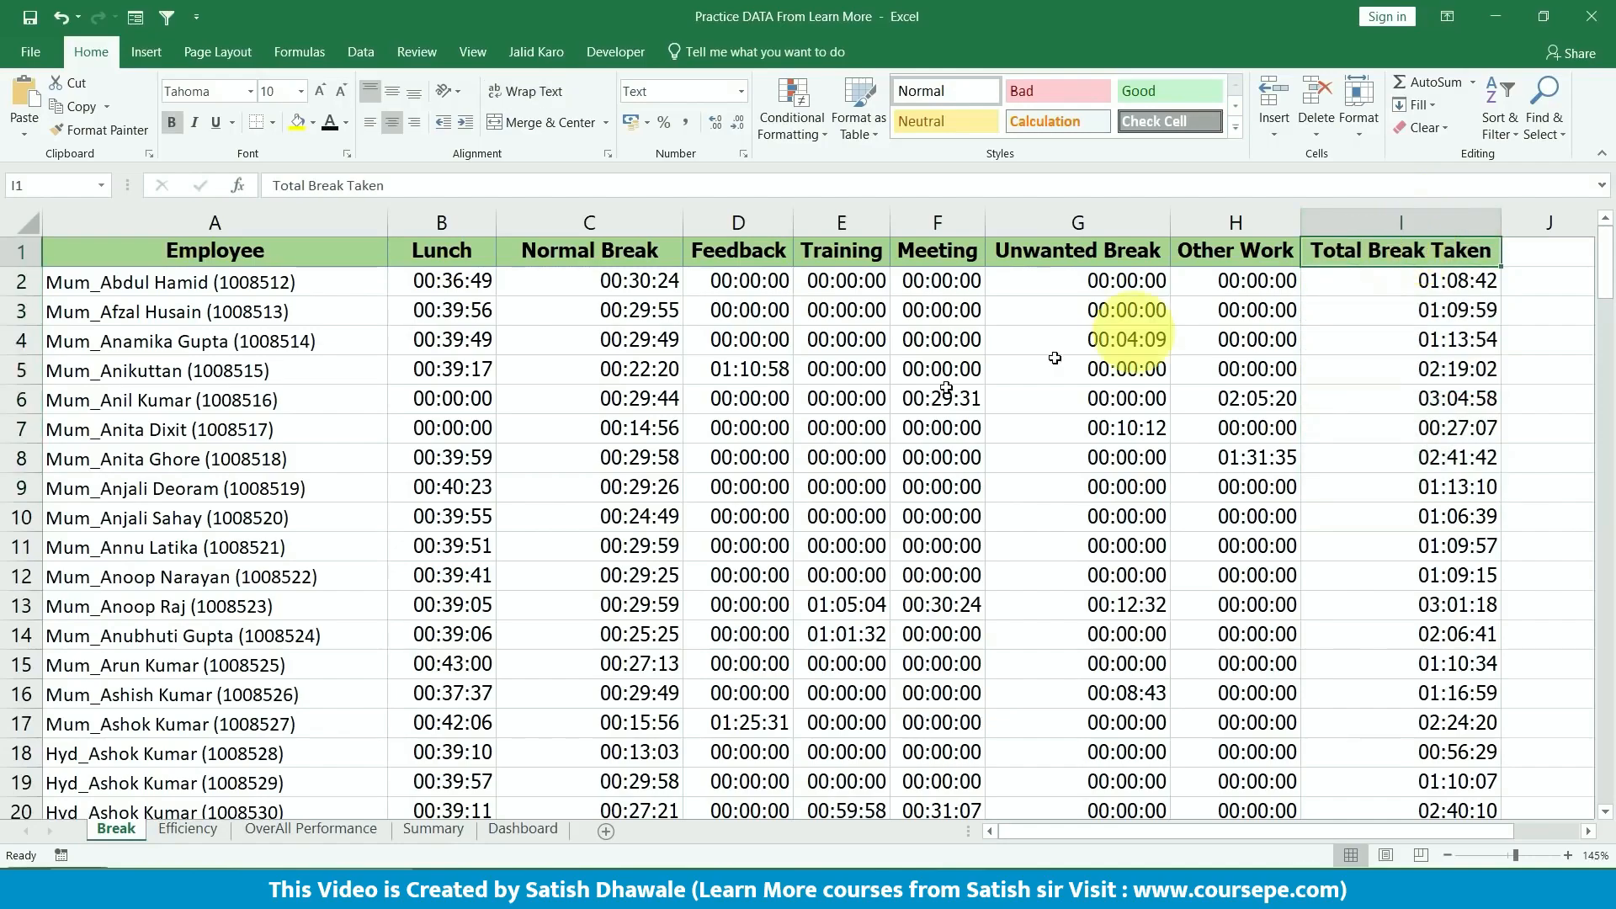
- Paste the copied formula into E2 of the Summary sheet and change it to =TIMEVALUE(VLOOKUP(A2,BData,9,0))
{"action": "left_click", "coordinate": [443, 828]}
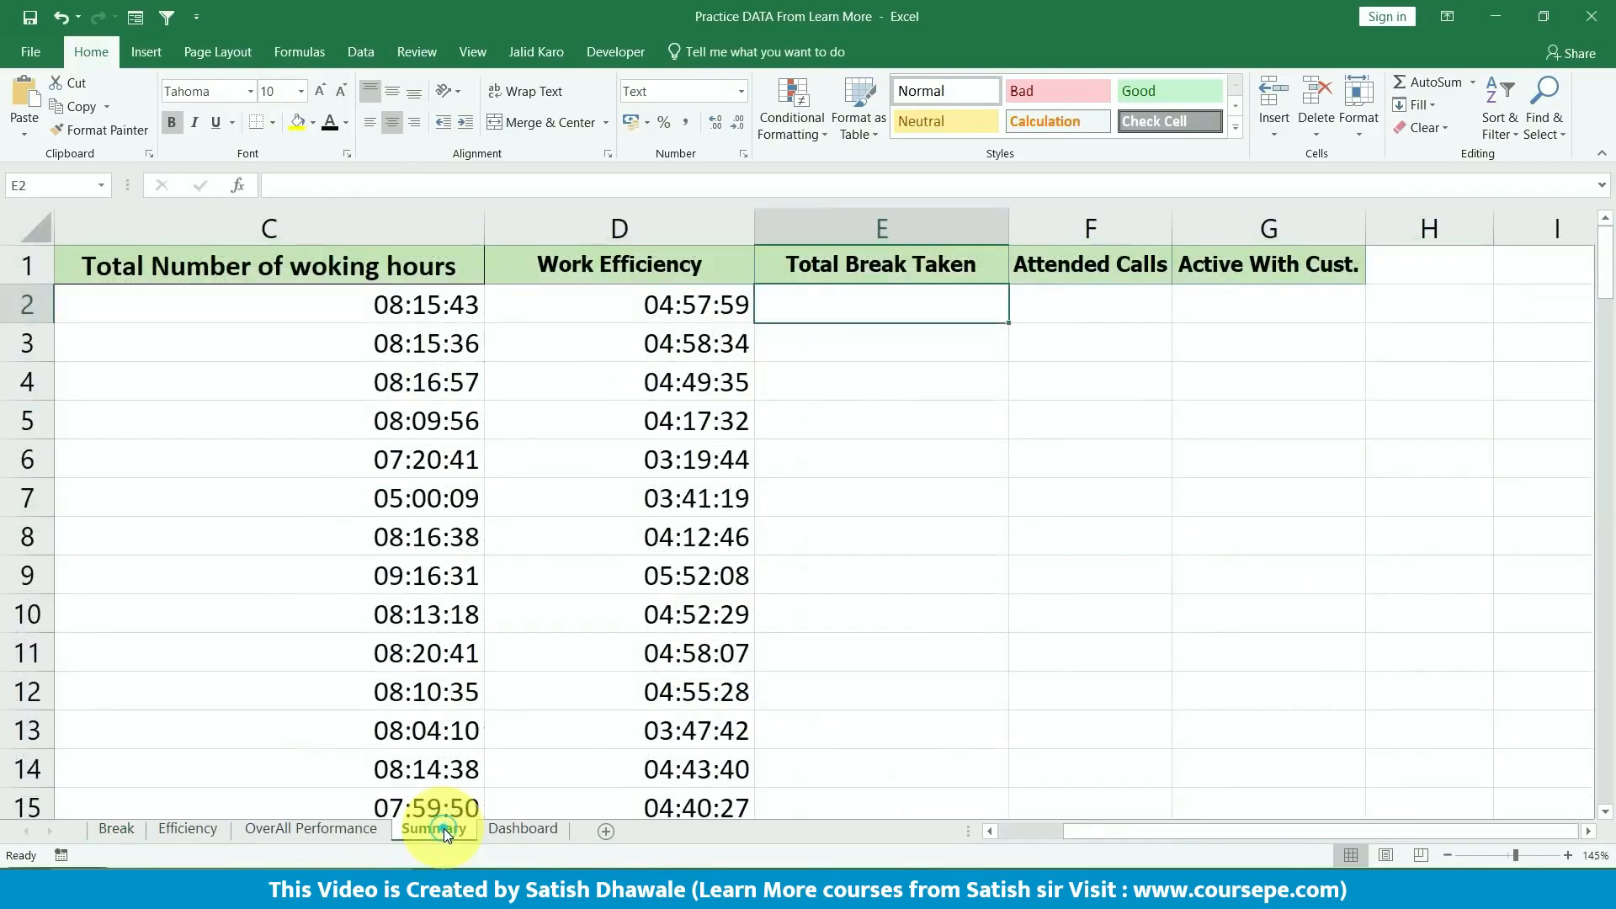
{"action": "double_click", "coordinate": [903, 309]}
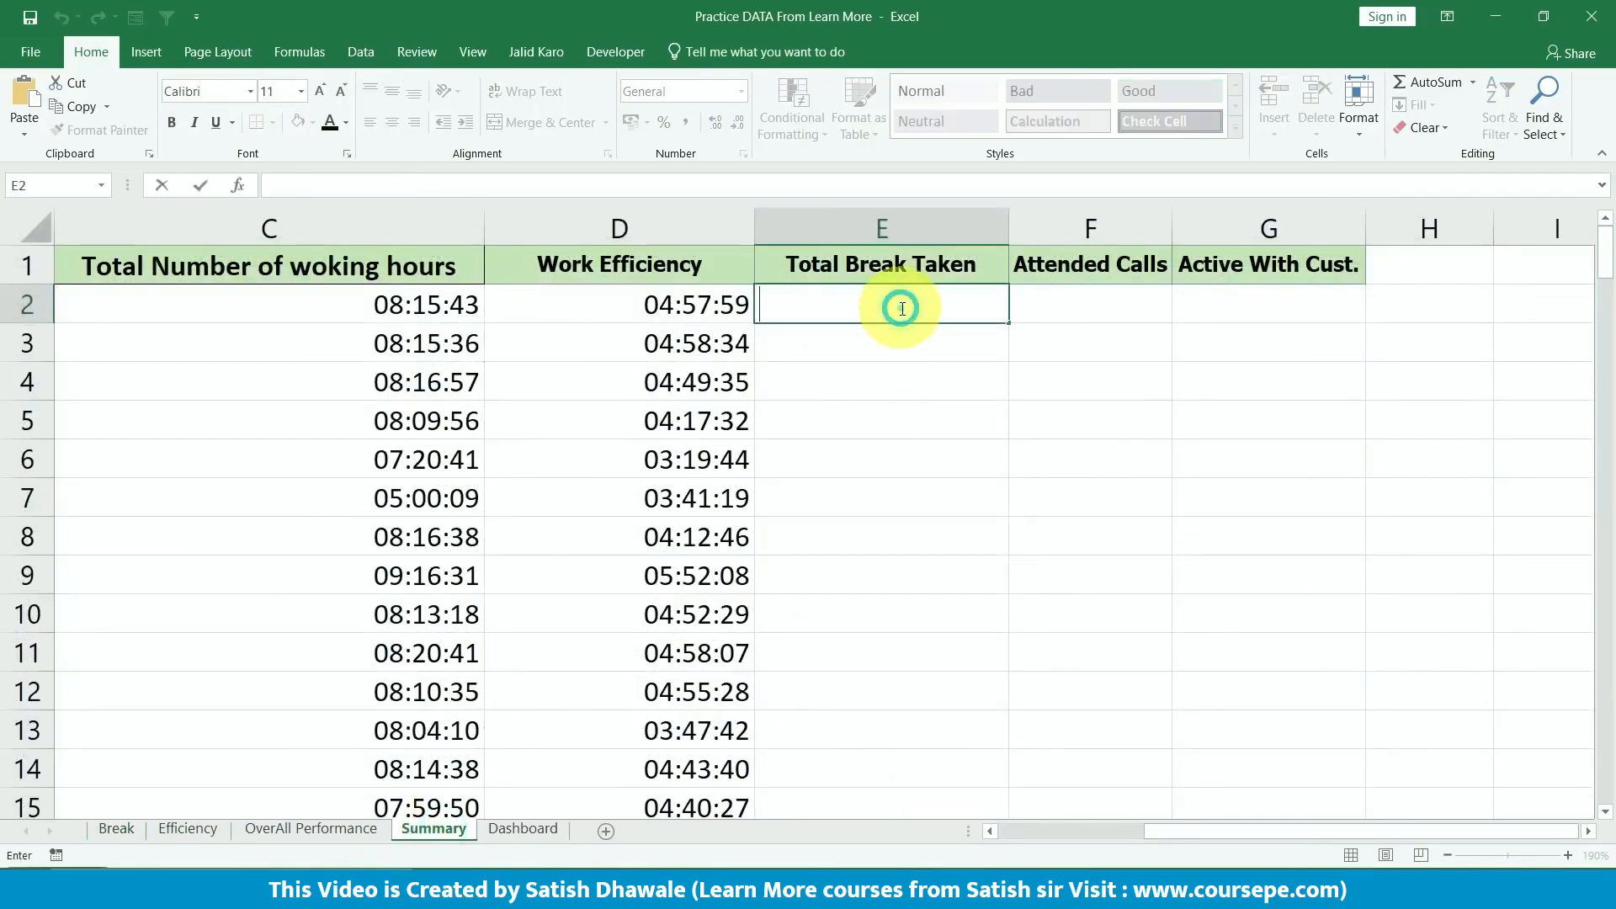
{"action": "type", "text": "=TIMEVALUE(VLOOKUP(A2,EData,2,0))"}
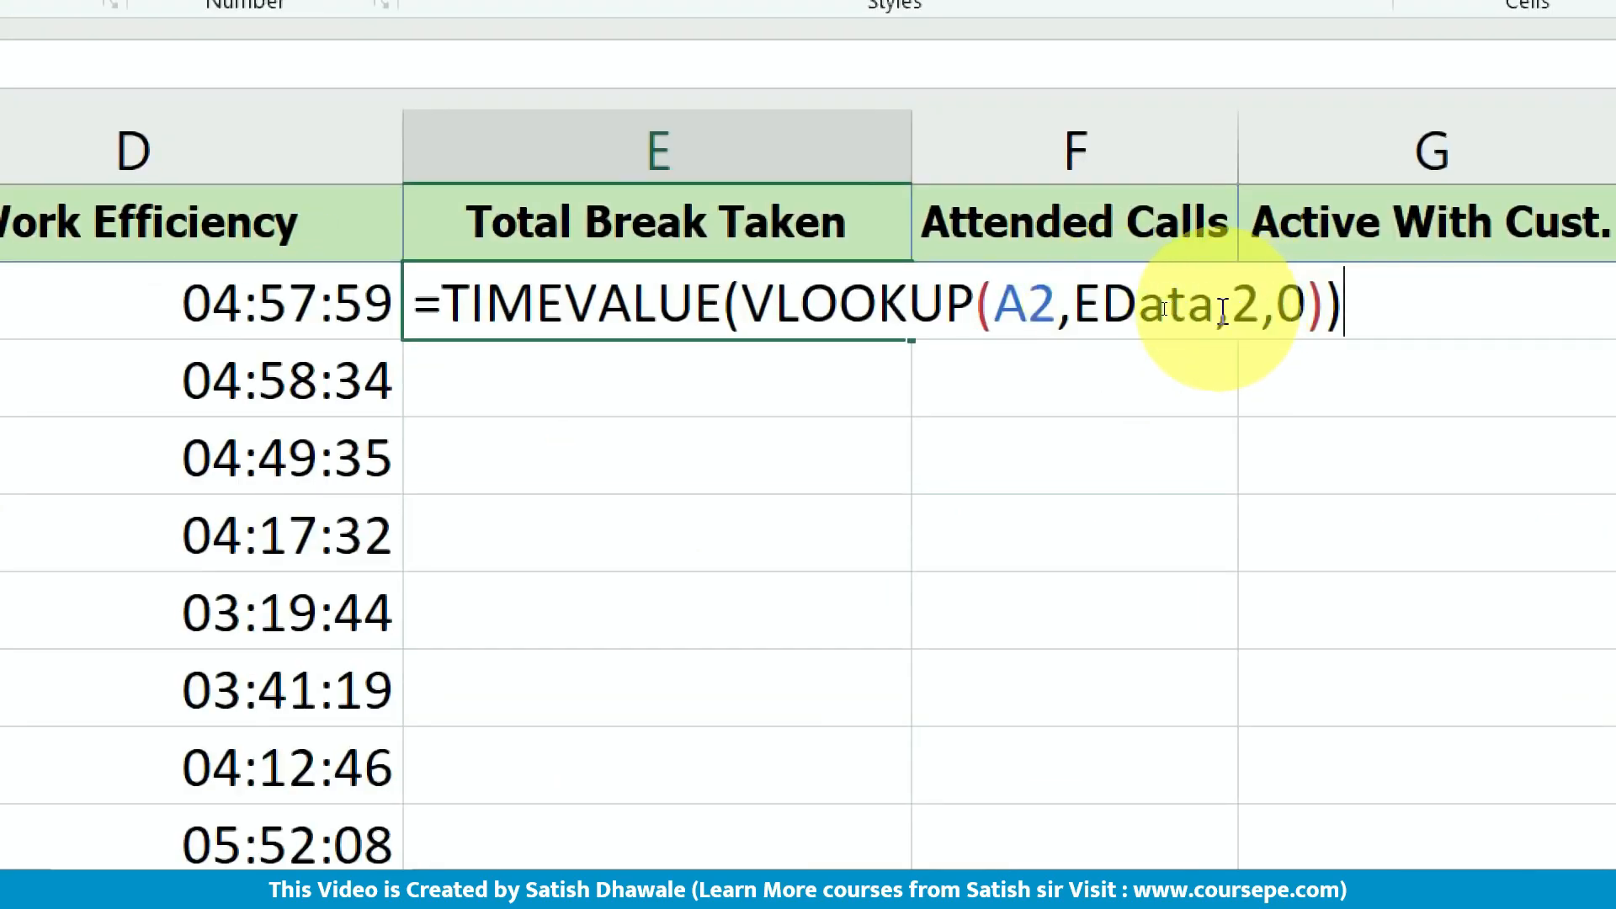
{"action": "left_click_drag", "start_coordinate": [1216, 309], "coordinate": [1110, 309]}
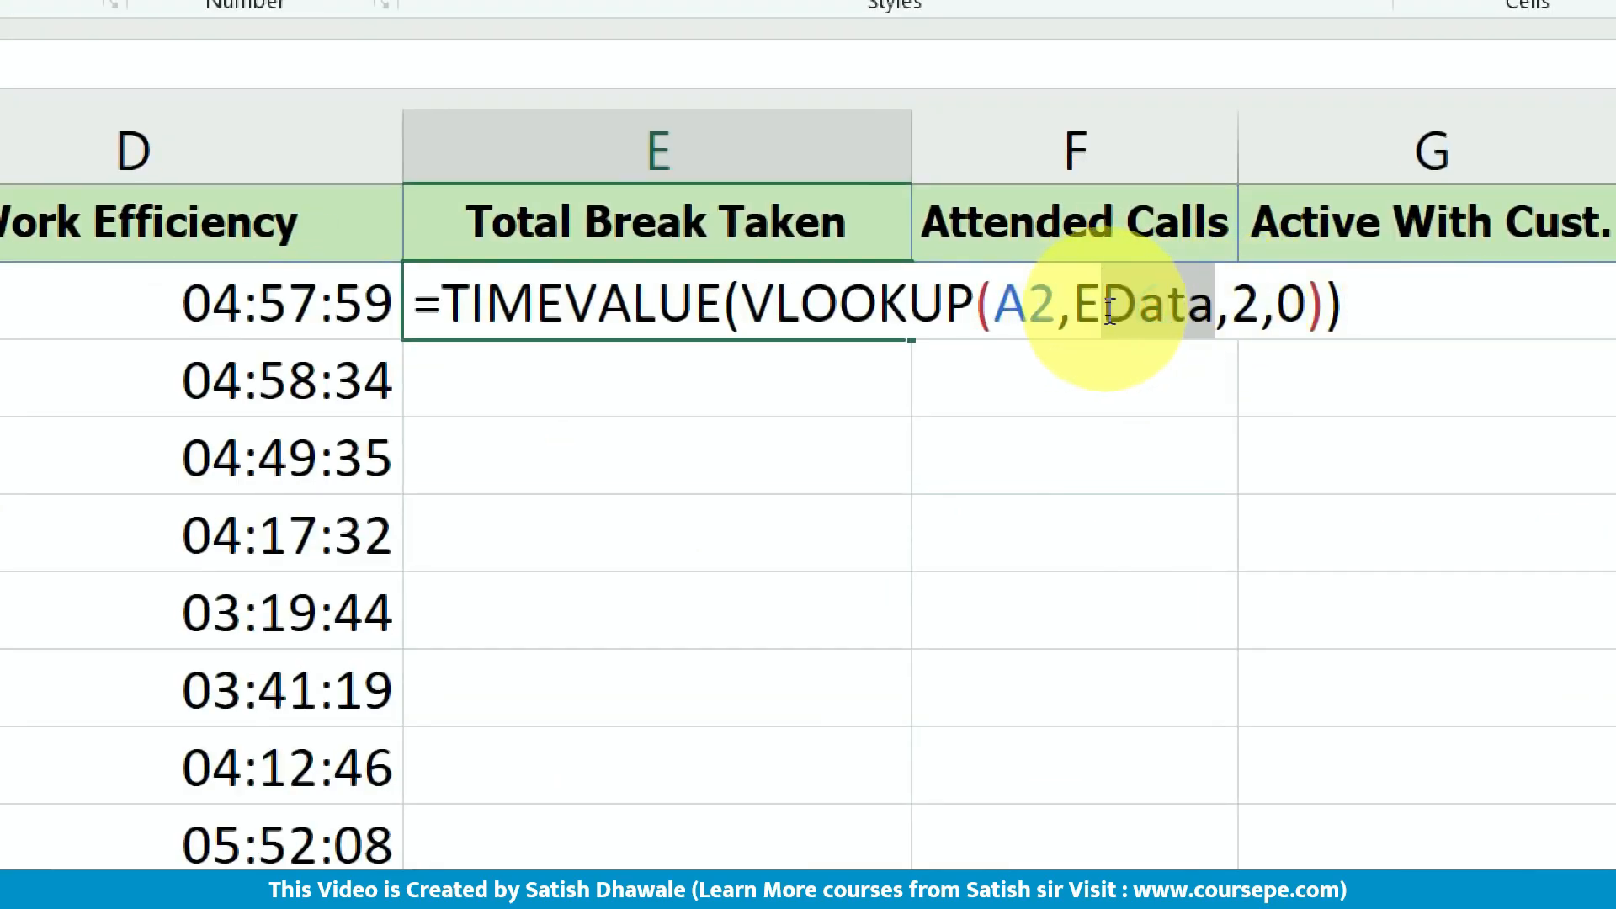
{"action": "left_click", "coordinate": [1090, 309]}
{"action": "key", "text": "BackSpace"}
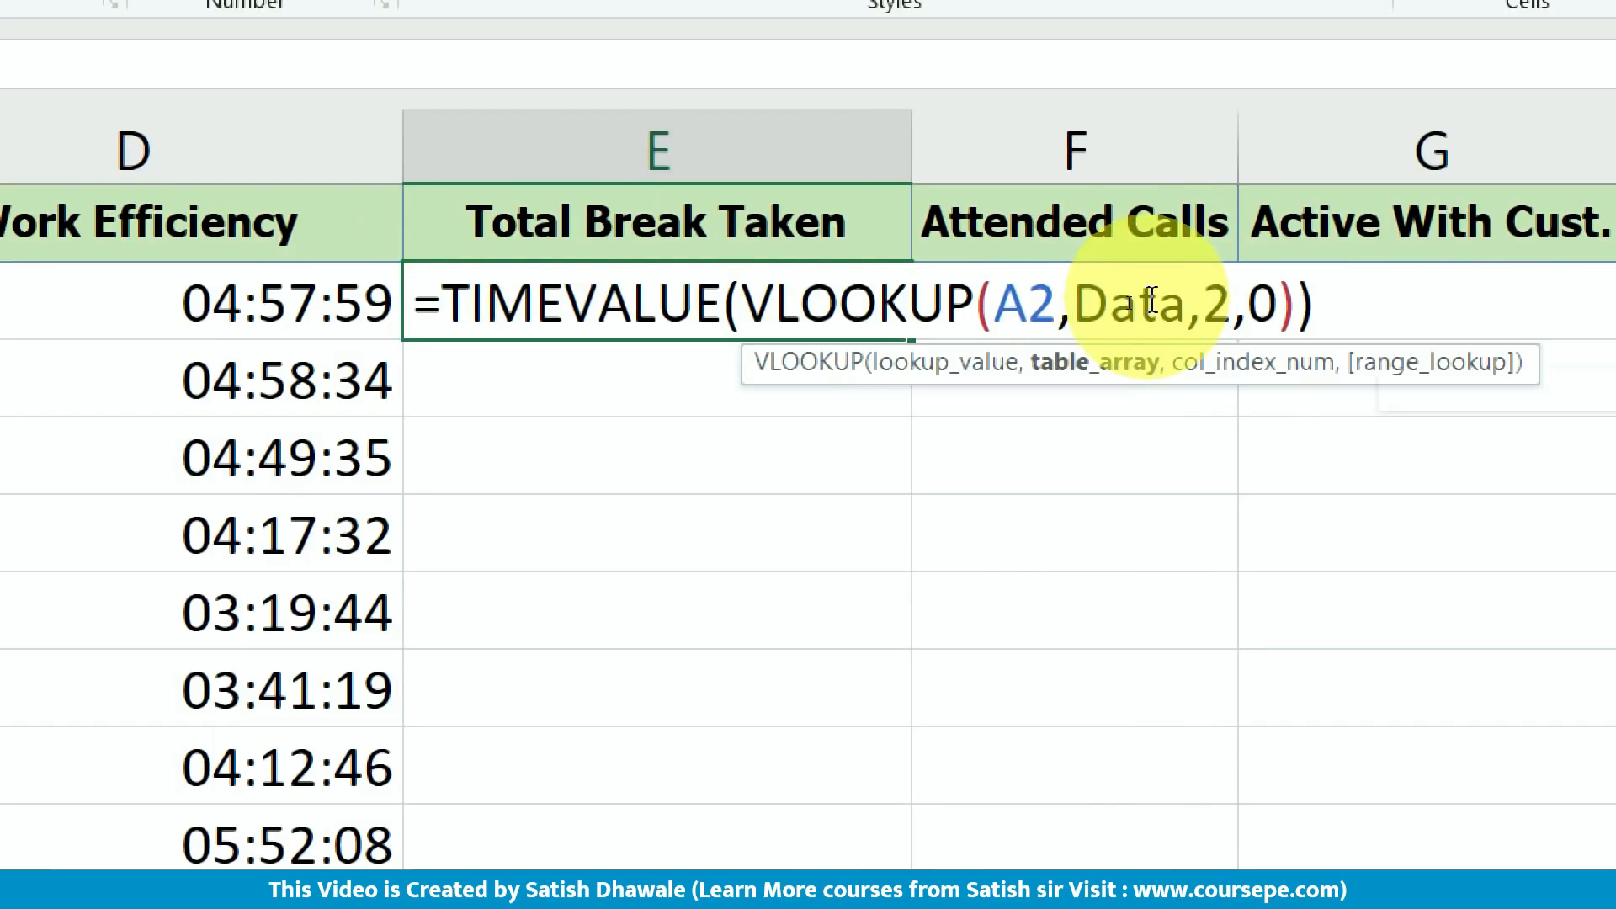
{"action": "type", "text": "B"}
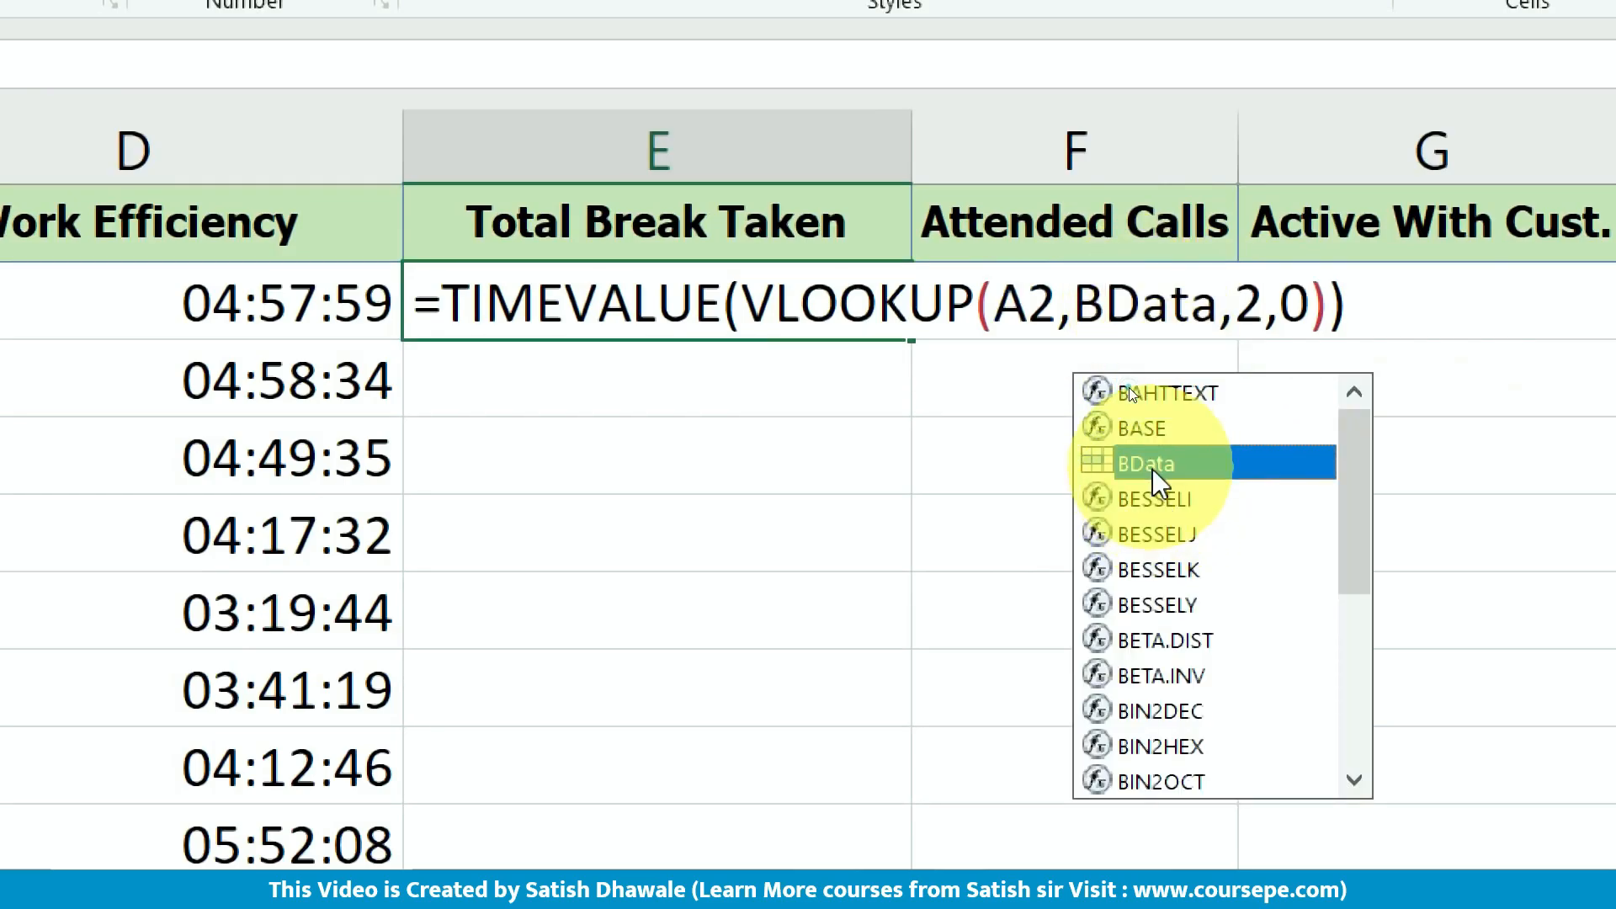
{"action": "left_click", "coordinate": [1256, 299]}
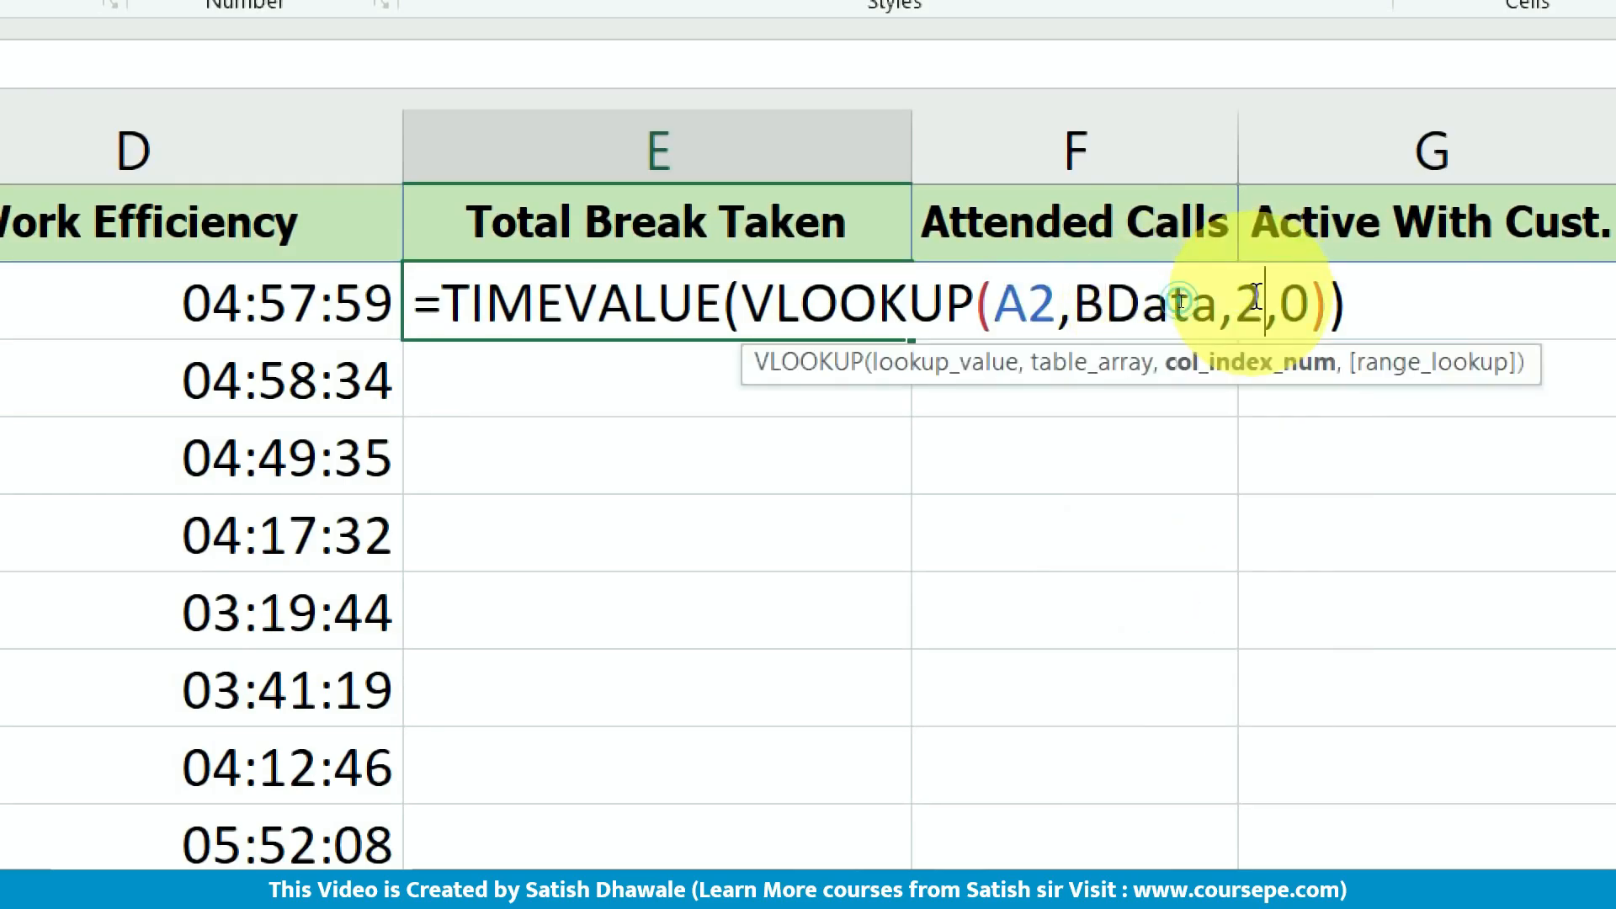
{"action": "key", "text": "BackSpace"}
{"action": "type", "text": "9"}
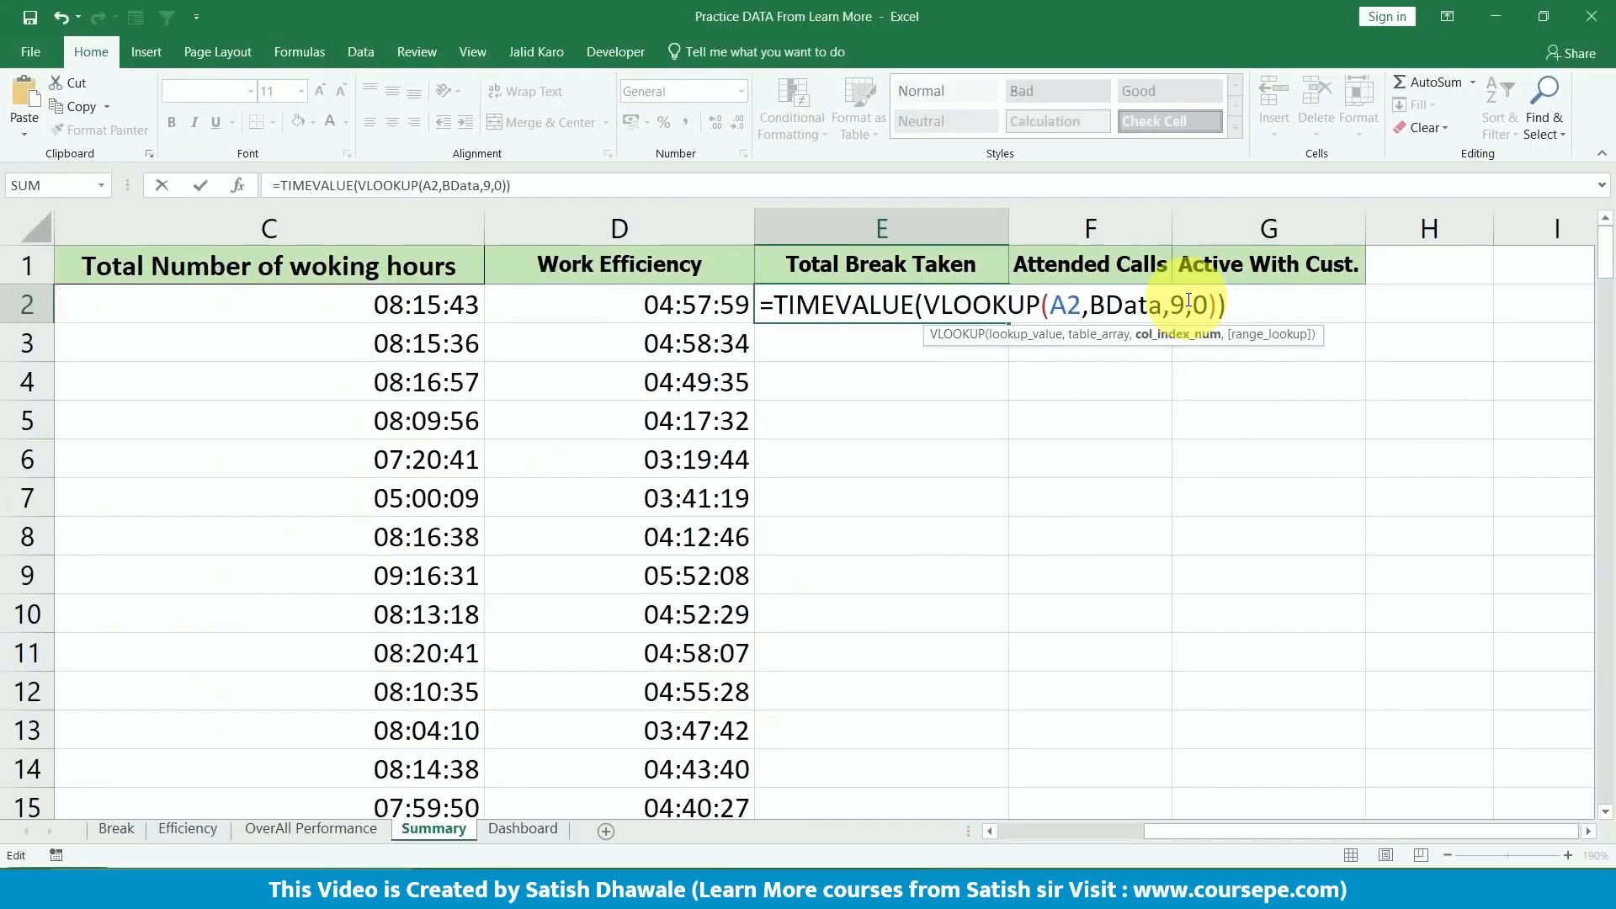
{"action": "key", "text": "Return"}
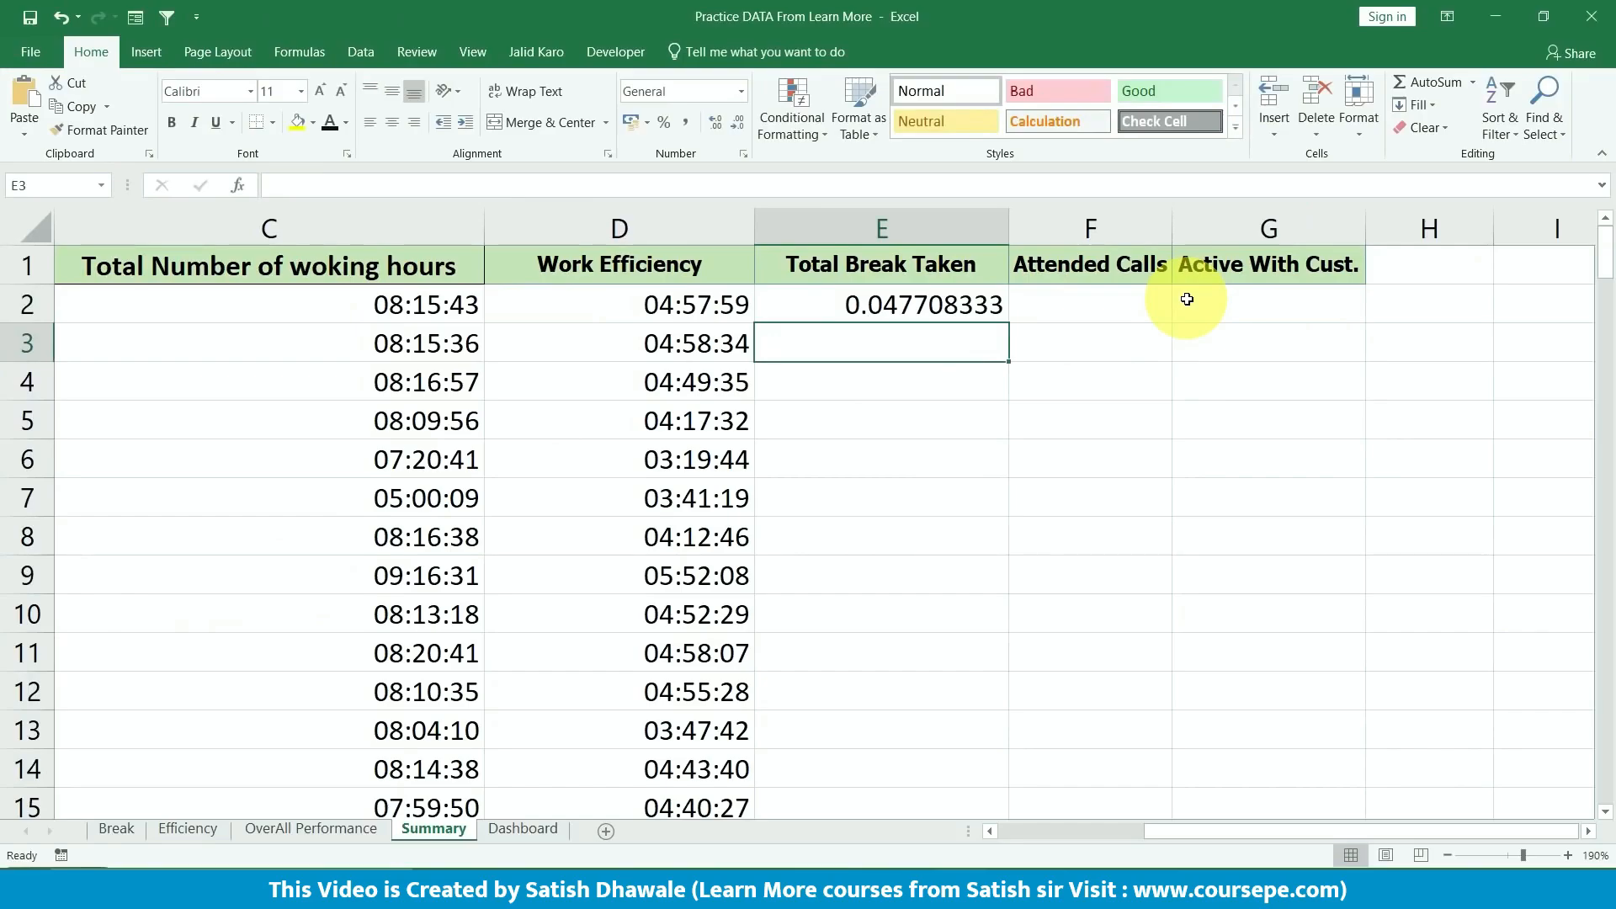
- Fill the E2 formula down the Total Break Taken column and apply the Time number format to it
{"action": "left_click", "coordinate": [959, 304]}
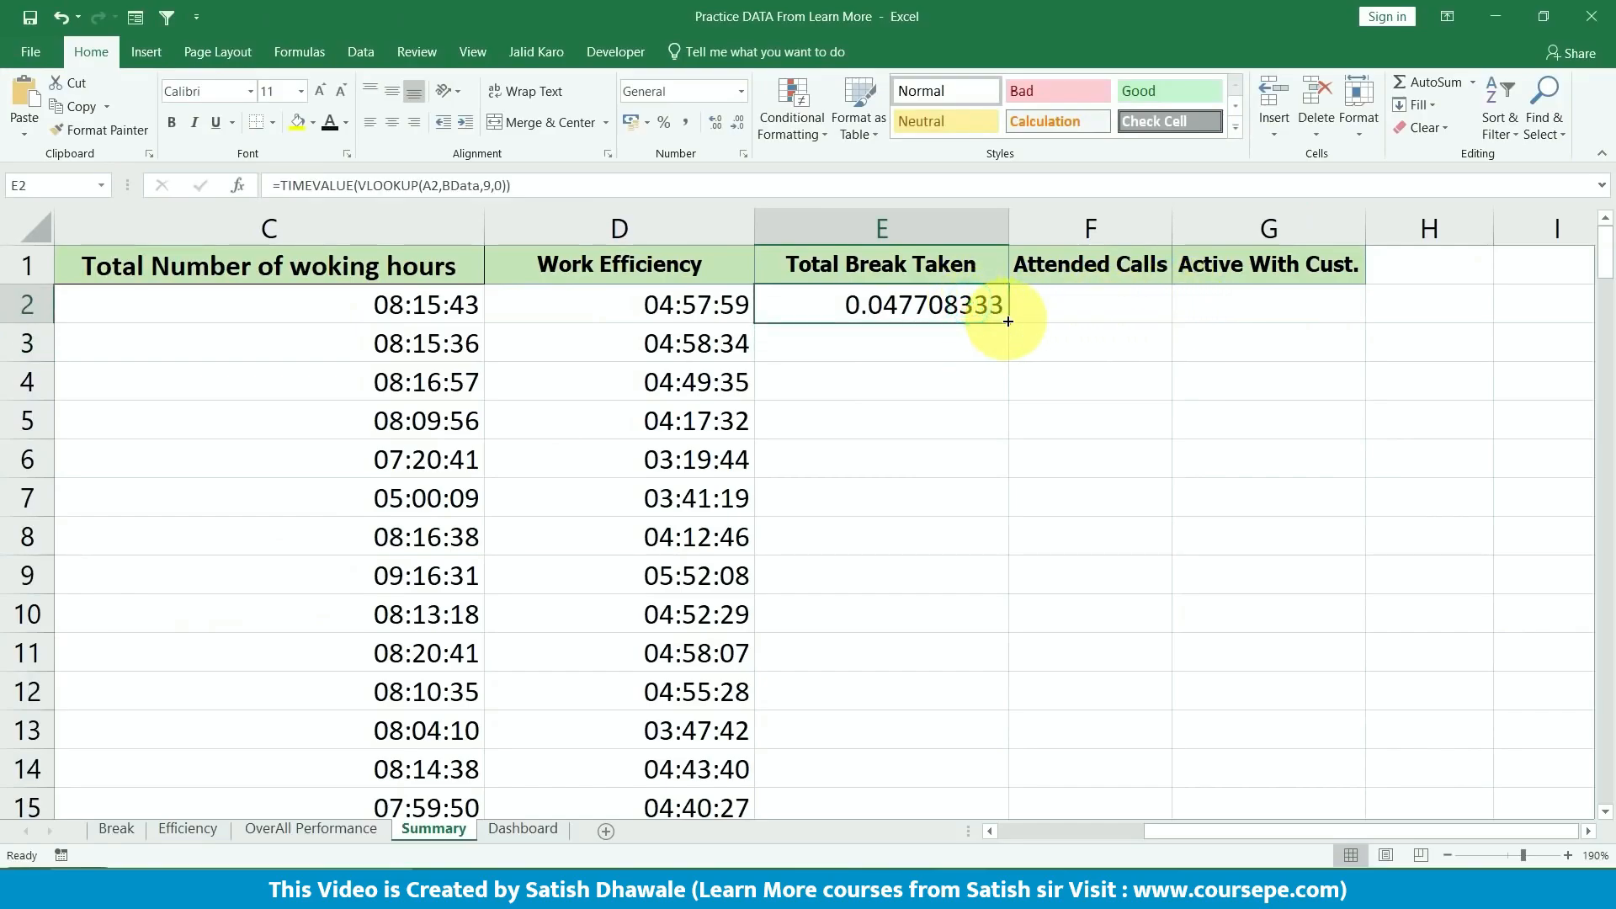
{"action": "double_click", "coordinate": [1007, 320]}
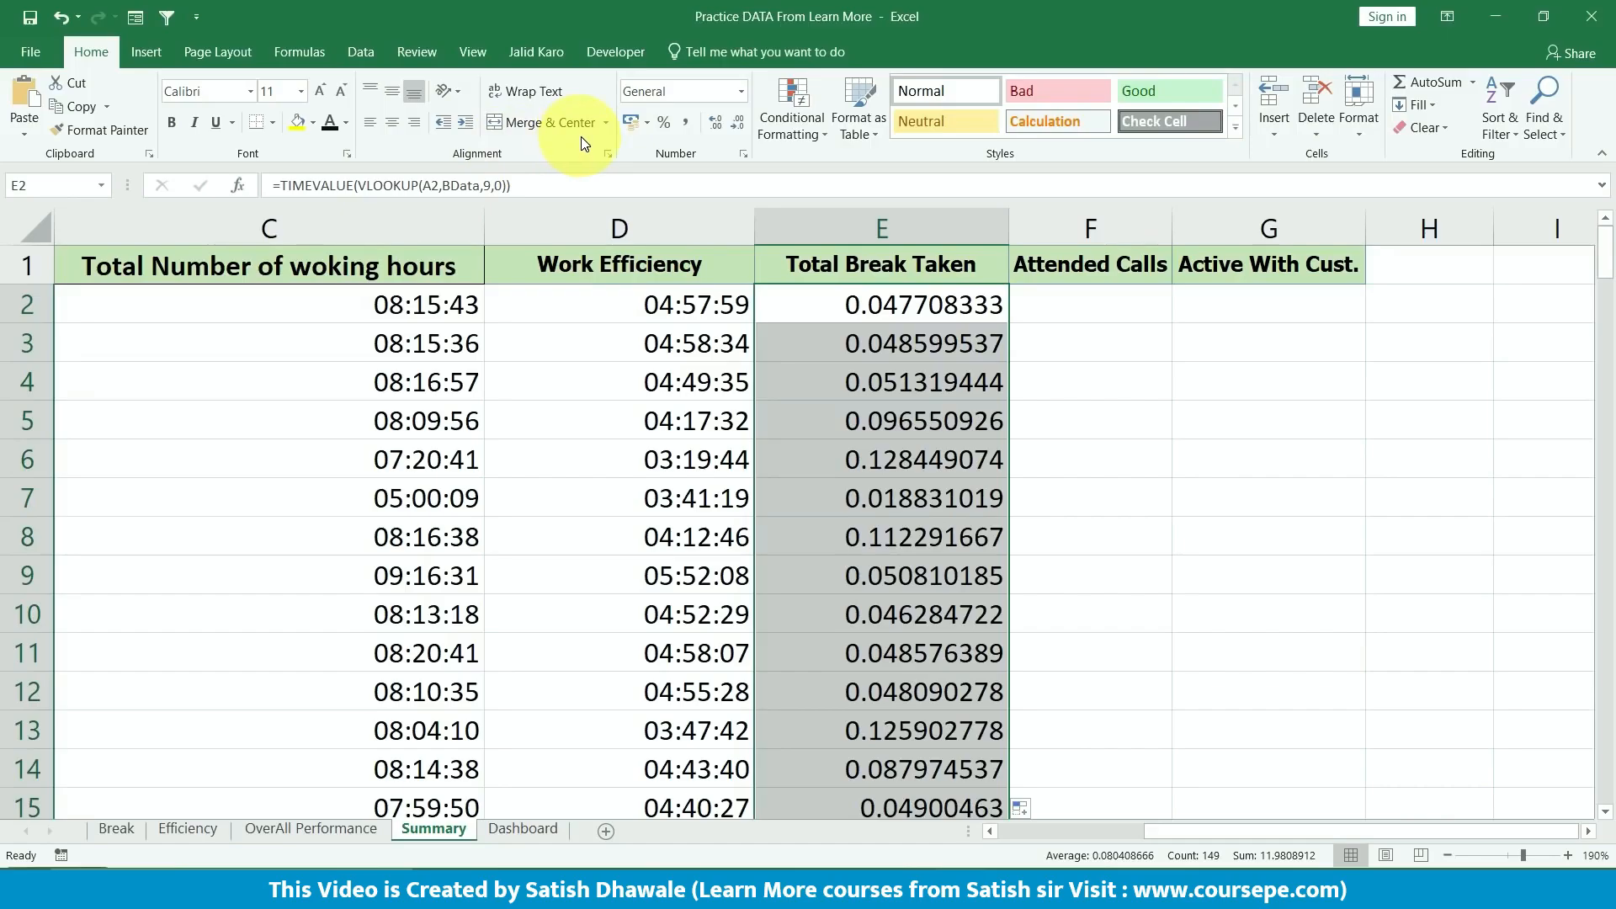
{"action": "left_click", "coordinate": [741, 91]}
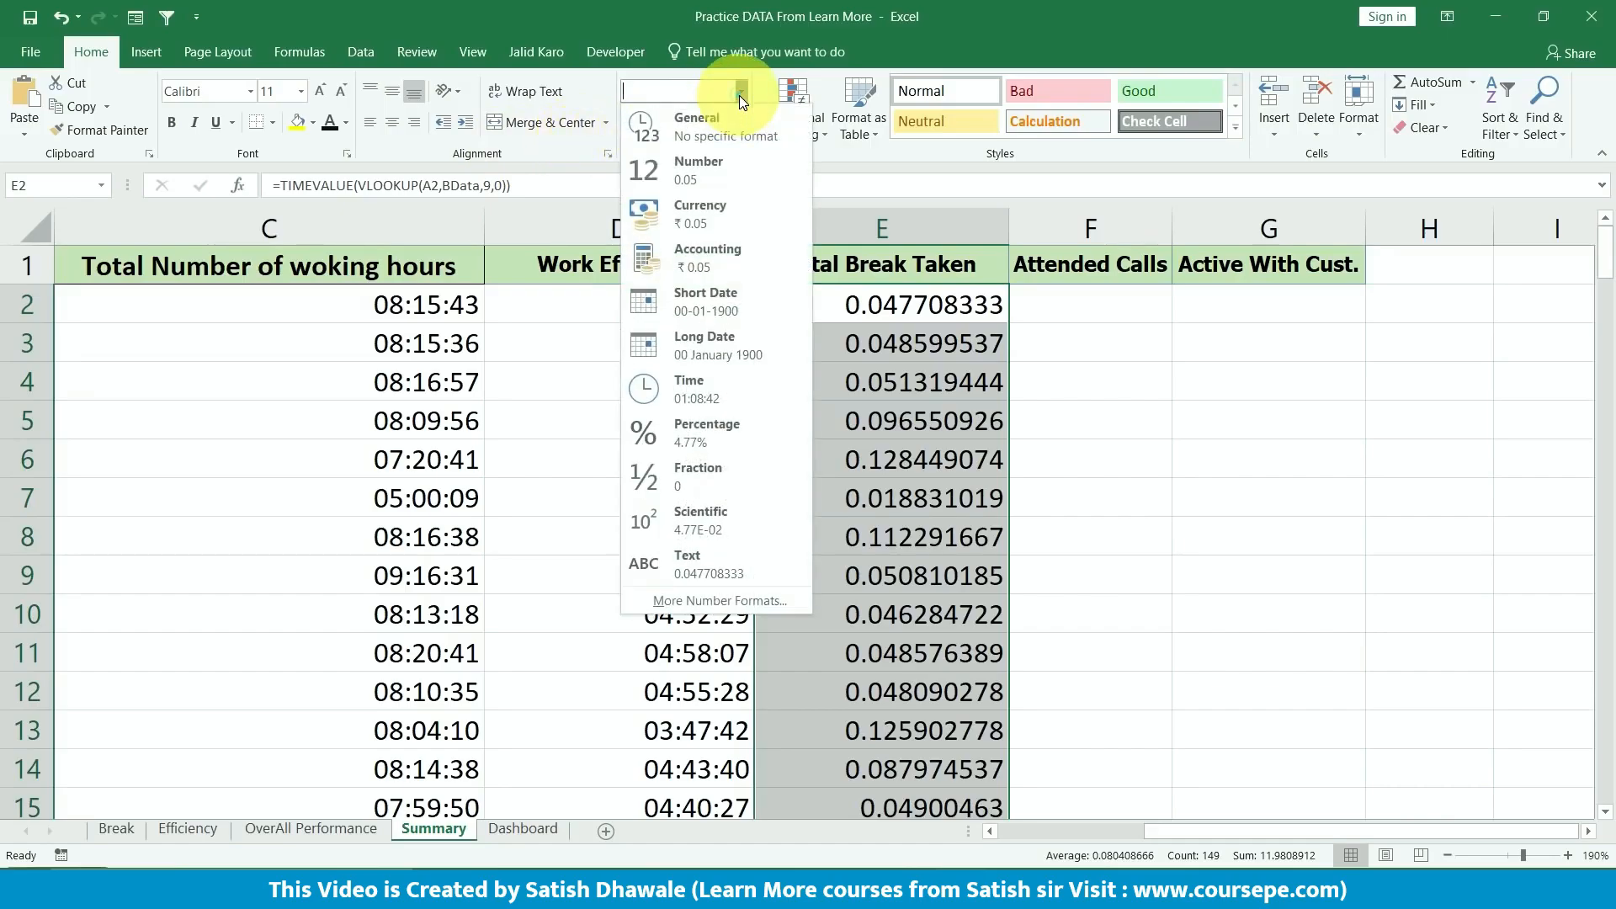
{"action": "left_click", "coordinate": [717, 379]}
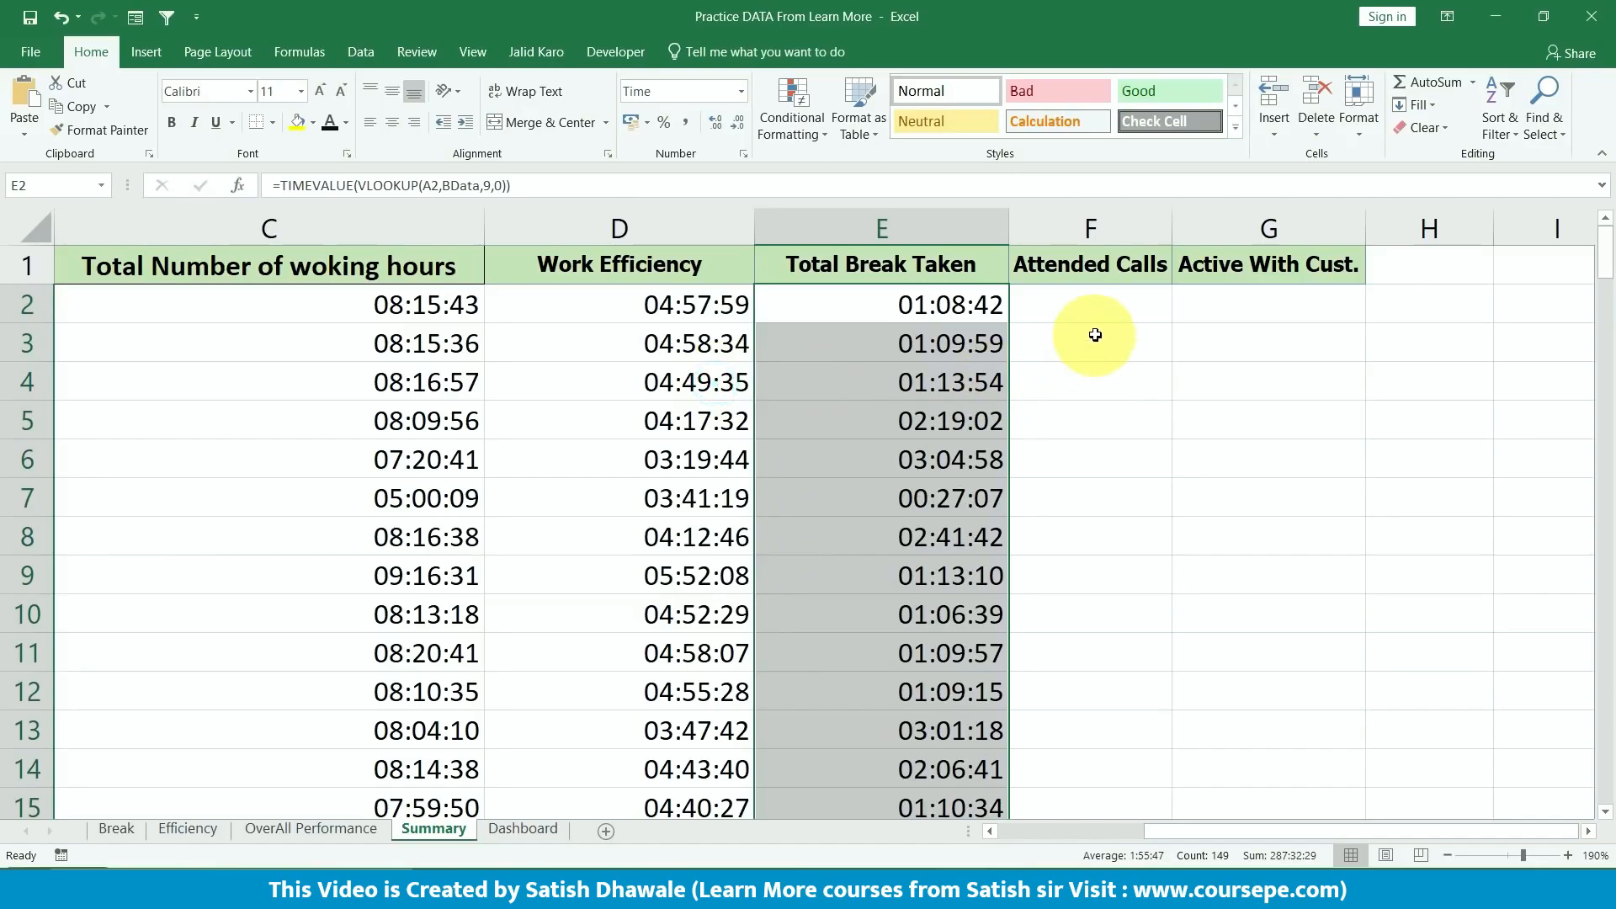
- Check the position and number entries of the Attended Calls column on the OverAll Performance sheet
{"action": "left_click", "coordinate": [1098, 310]}
{"action": "key", "text": "Escape"}
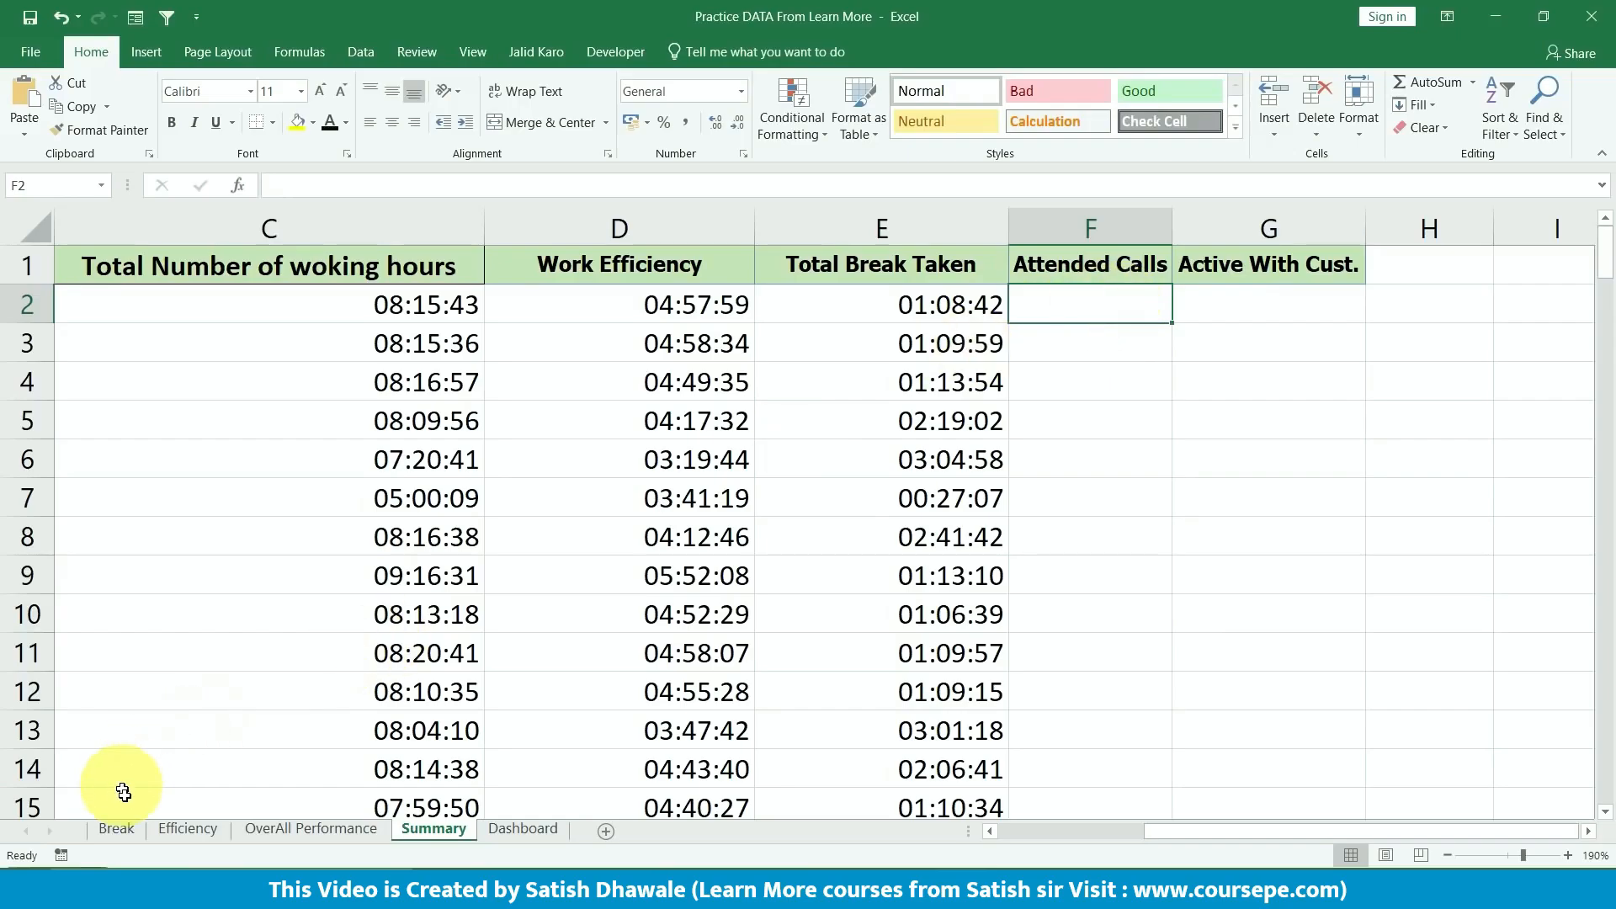
{"action": "left_click", "coordinate": [296, 830]}
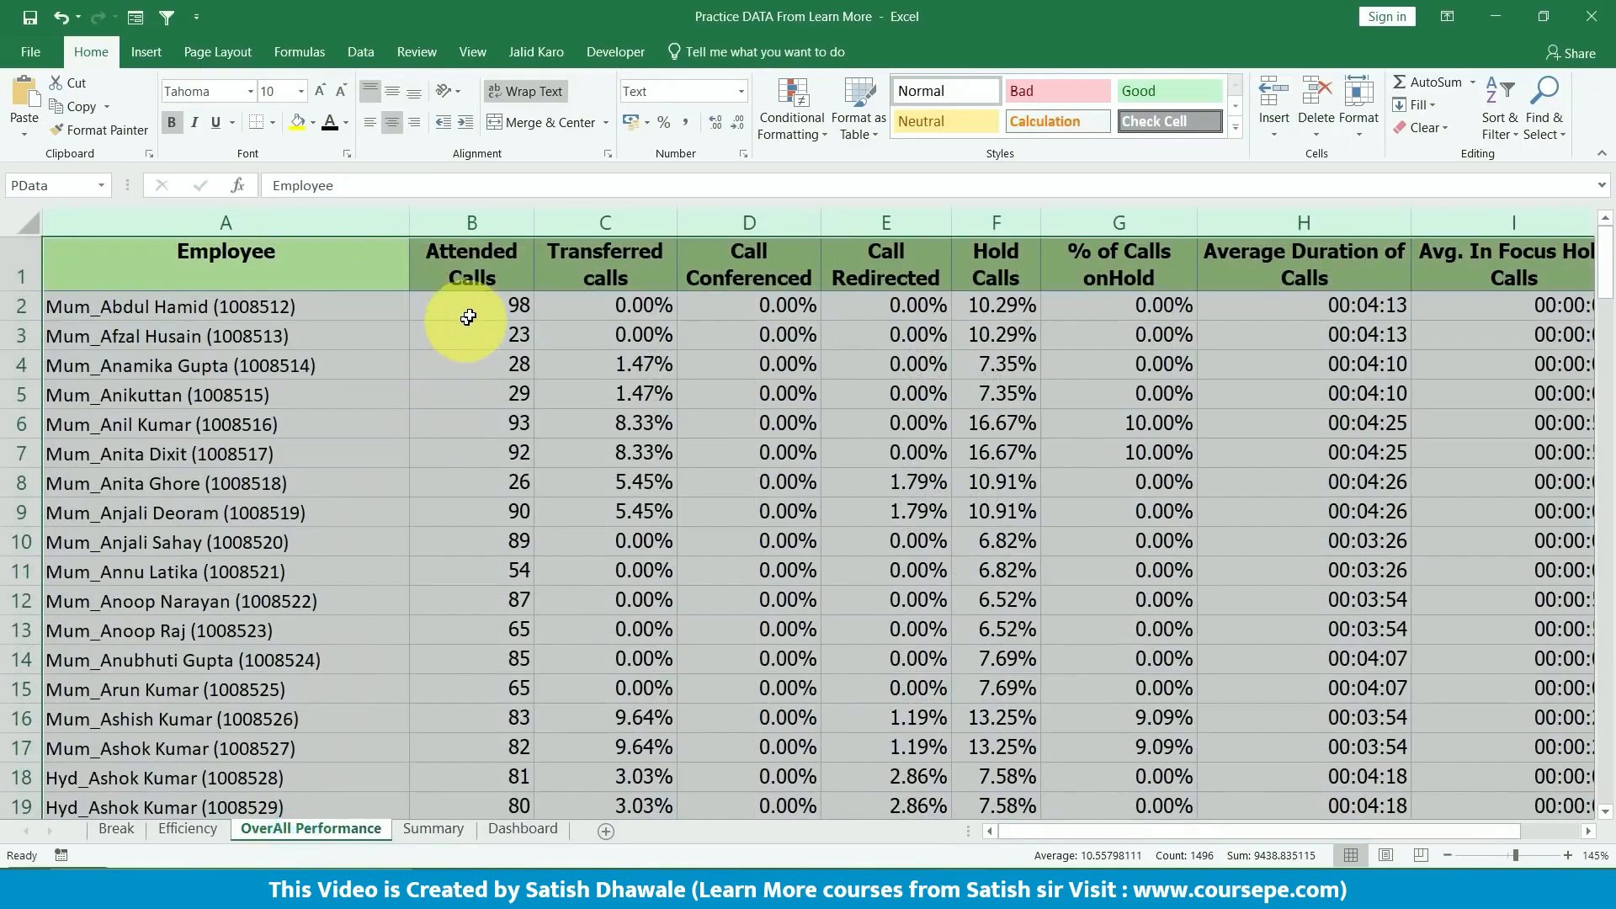
{"action": "left_click_drag", "start_coordinate": [469, 313], "coordinate": [455, 556]}
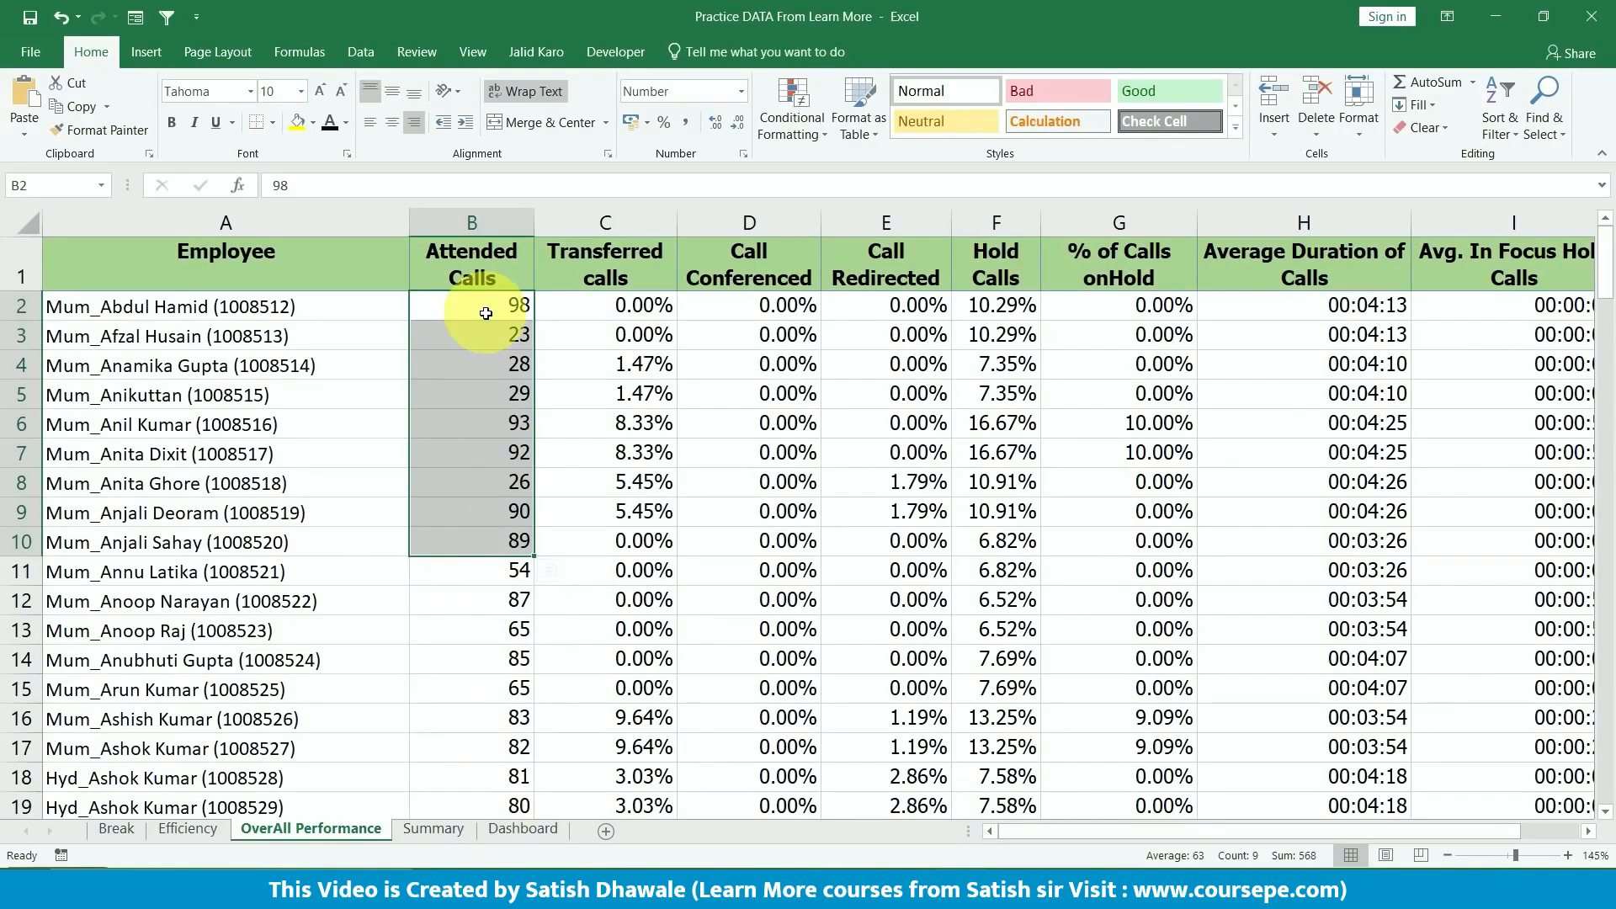
{"action": "left_click_drag", "start_coordinate": [486, 299], "coordinate": [480, 559]}
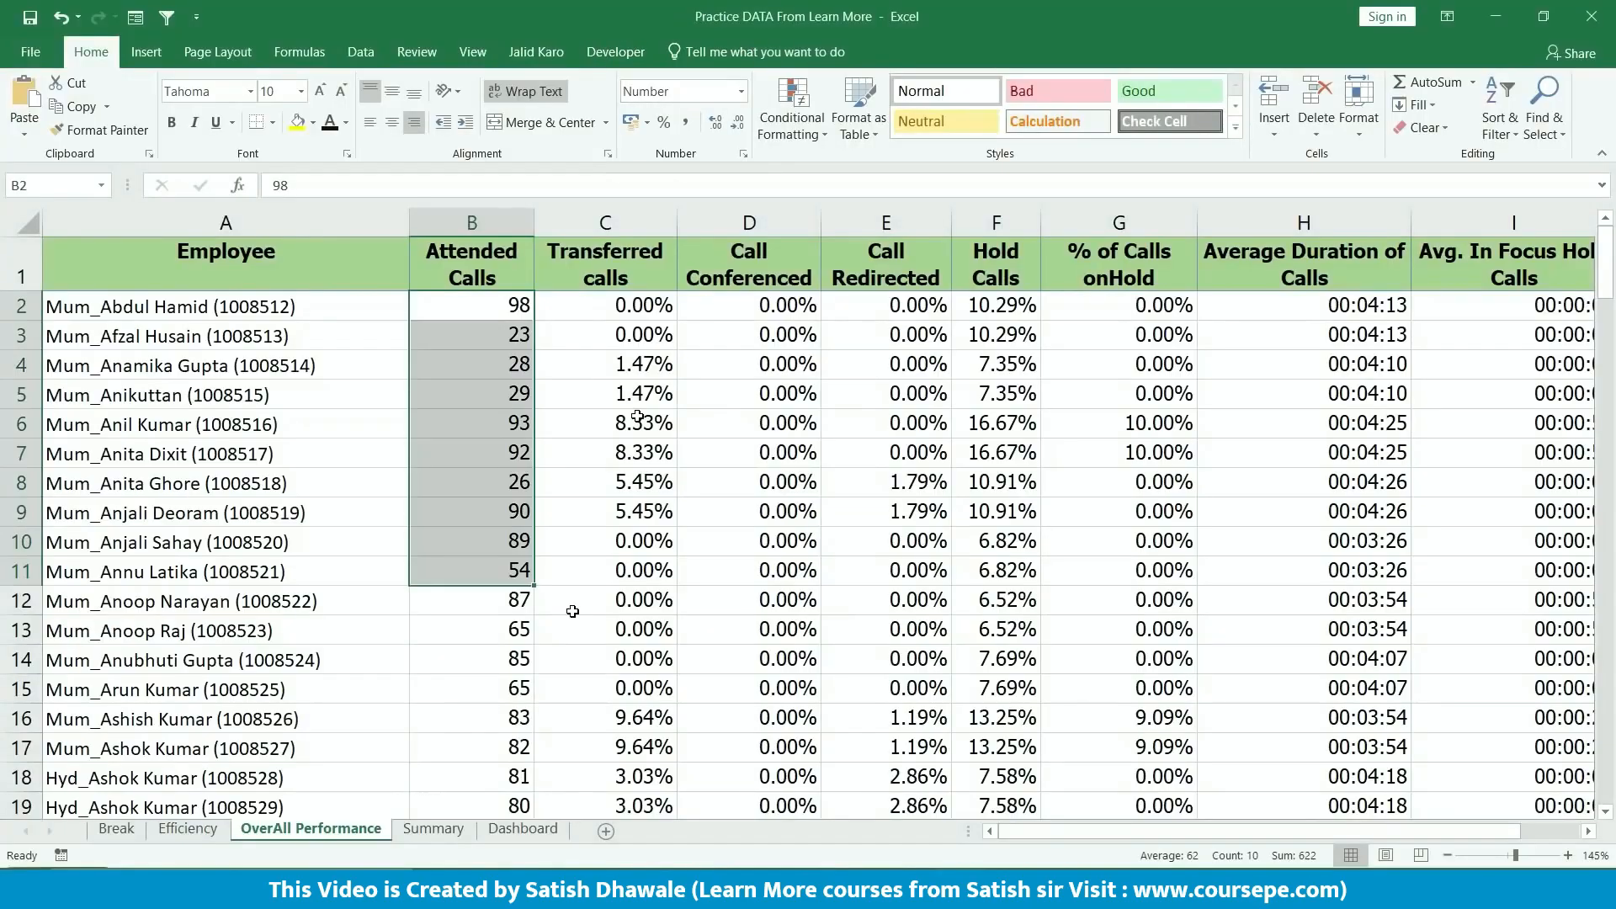
- Enter =VLOOKUP(A2,PData,2,0) in F2 of the Summary sheet and fill it down the Attended Calls column
{"action": "left_click", "coordinate": [452, 832]}
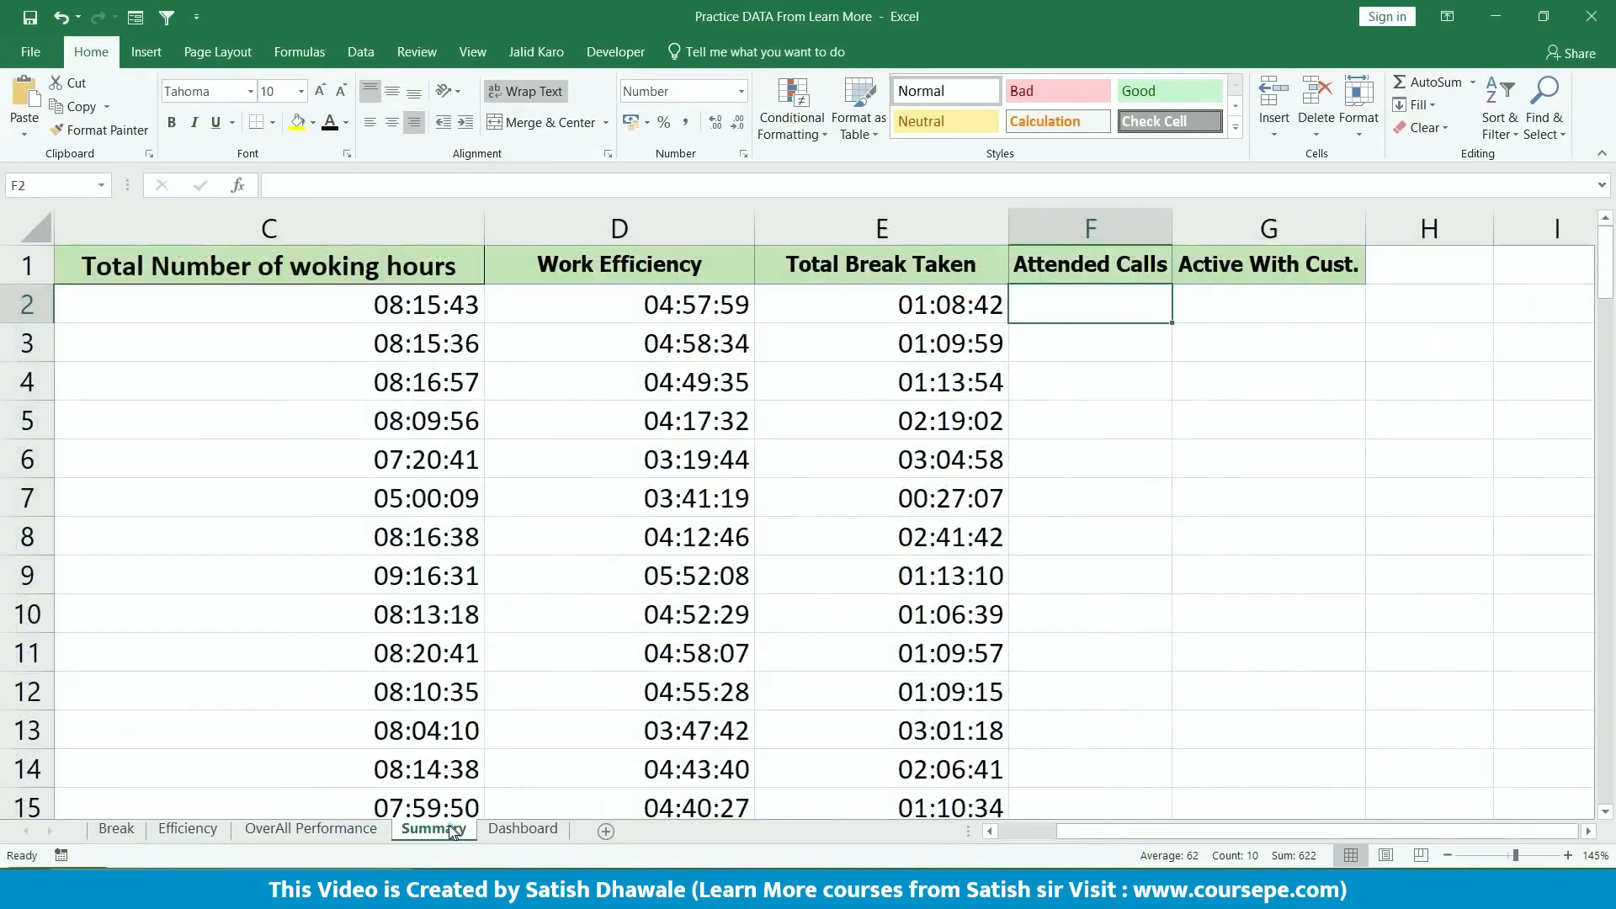
{"action": "double_click", "coordinate": [1101, 310]}
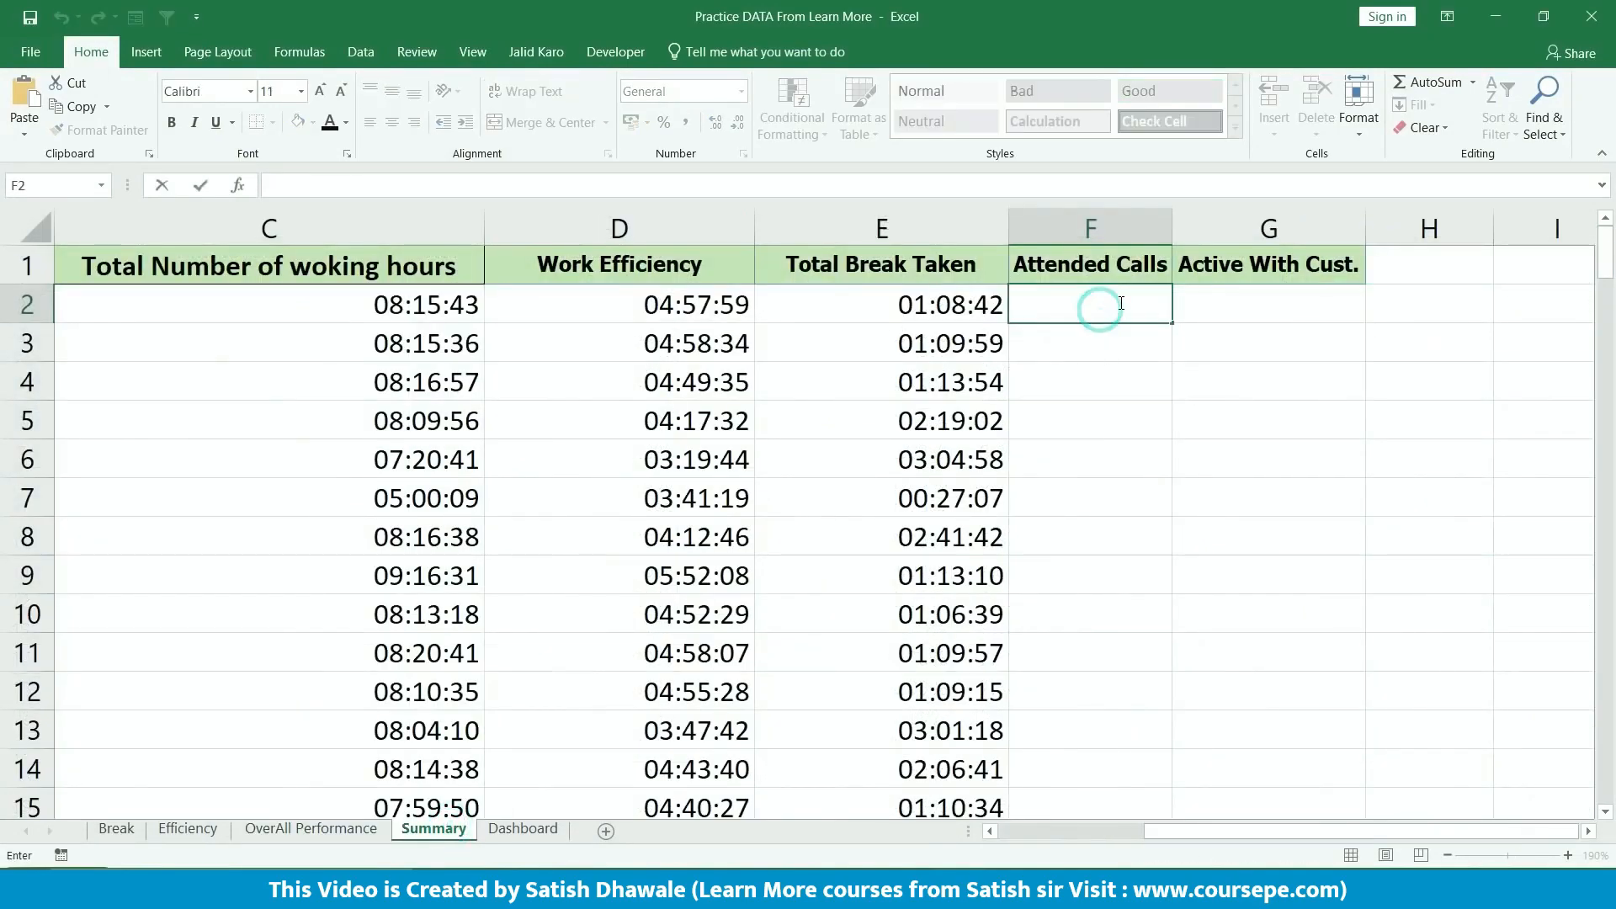
{"action": "type", "text": "=vlo"}
{"action": "key", "text": "Tab"}
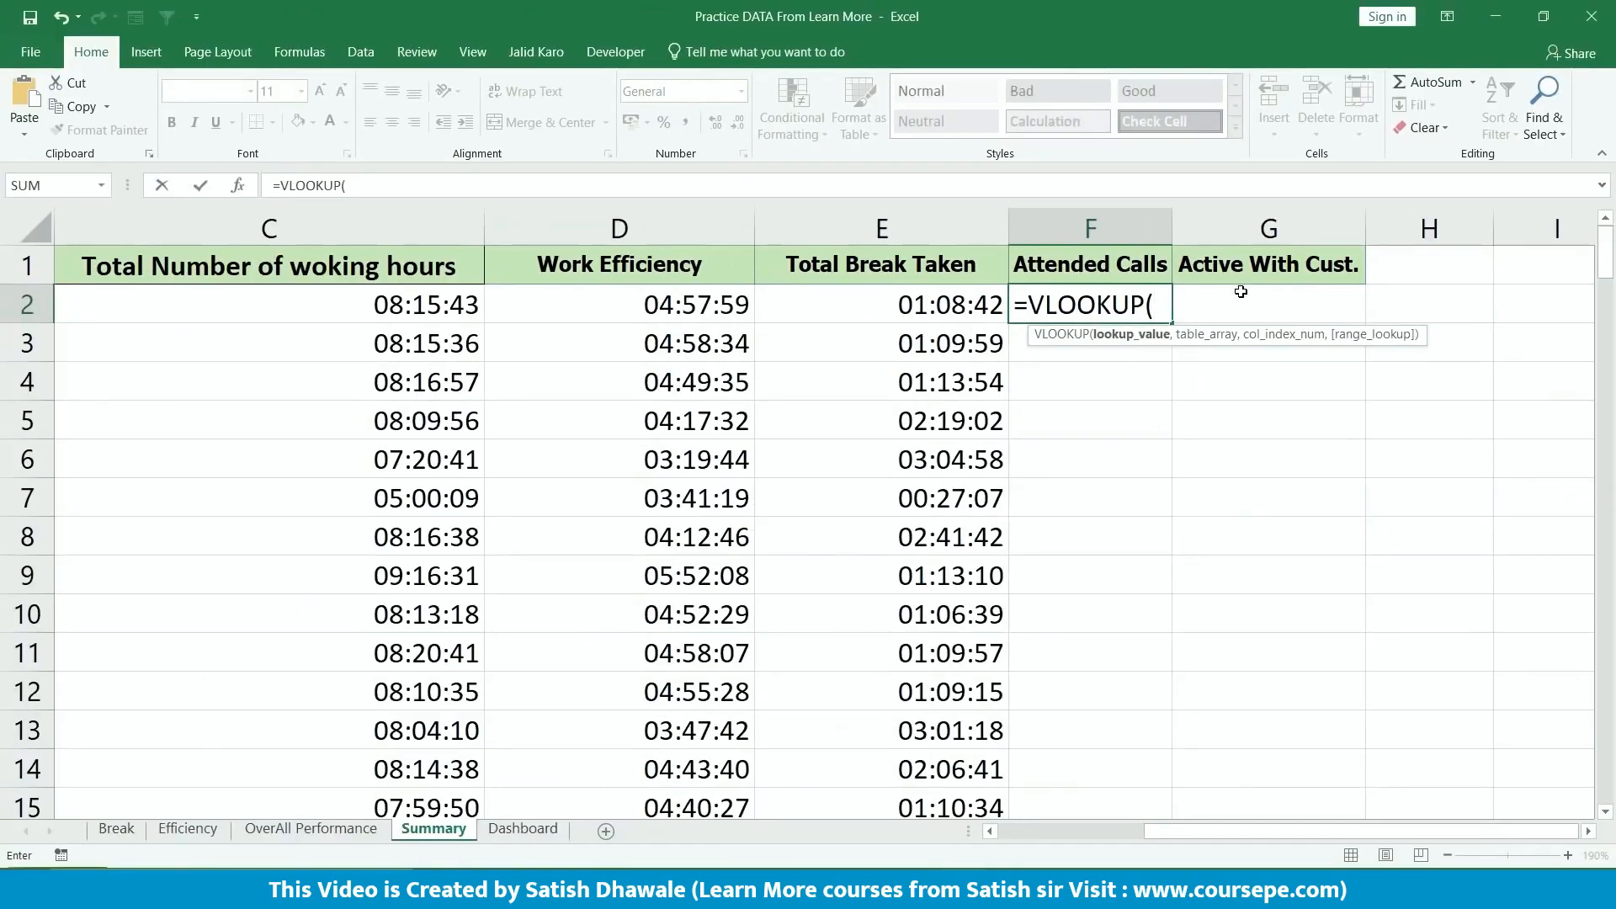
{"action": "mouse_move", "coordinate": [1239, 834]}
{"action": "left_mouse_down"}
{"action": "mouse_move", "coordinate": [1074, 821]}
{"action": "mouse_move", "coordinate": [1237, 833]}
{"action": "left_mouse_up"}
{"action": "left_click", "coordinate": [205, 302]}
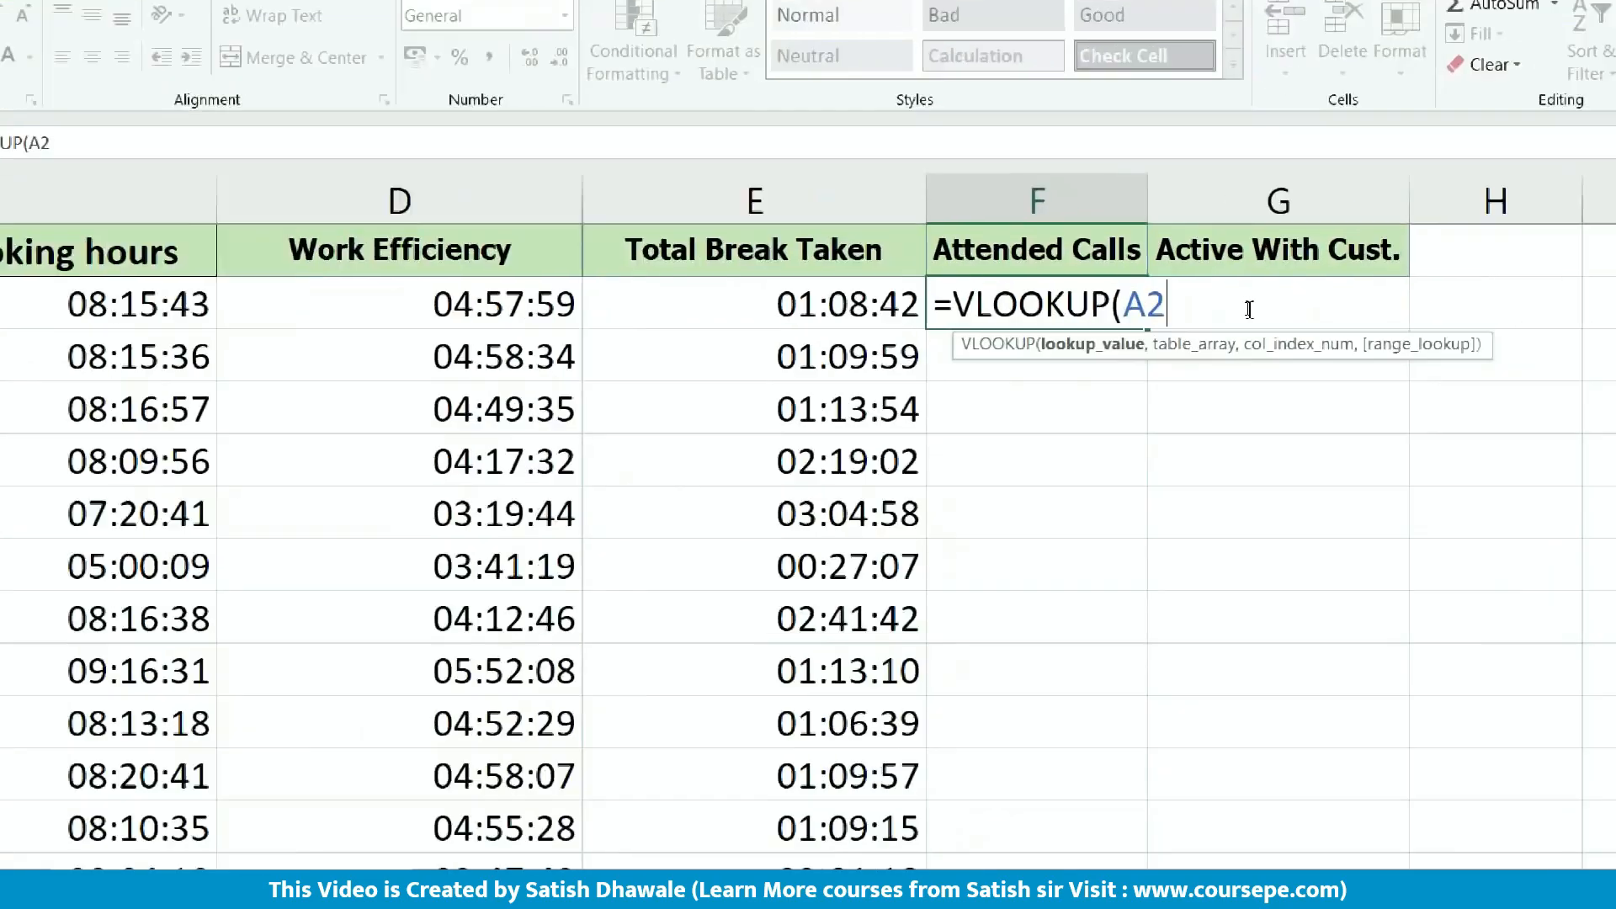
{"action": "type", "text": ","}
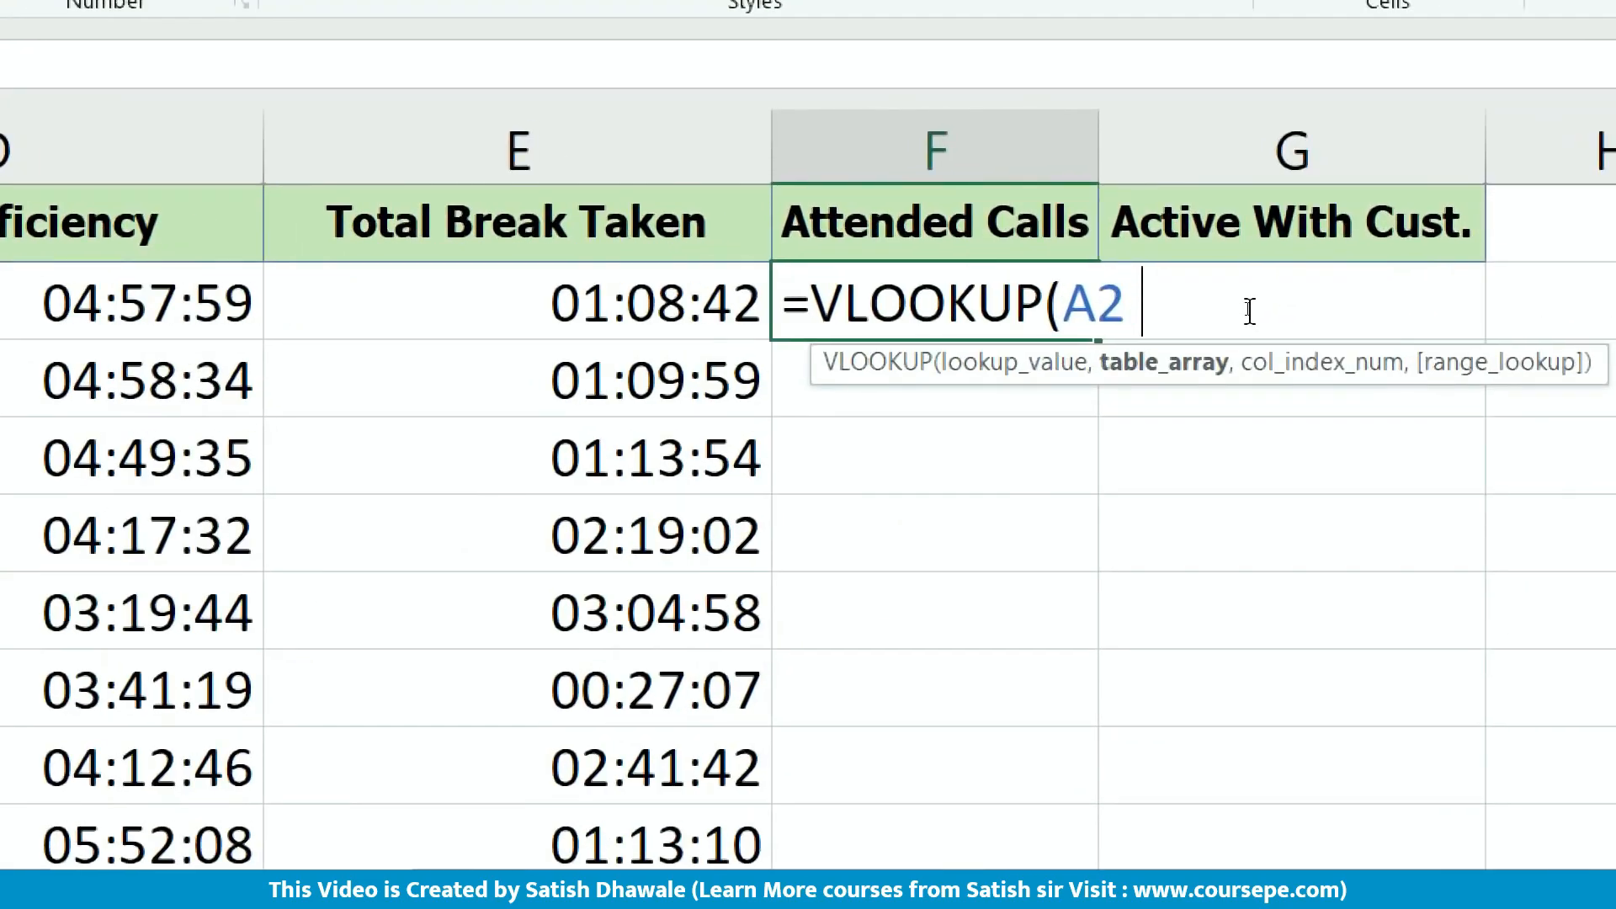
{"action": "type", "text": "PData"}
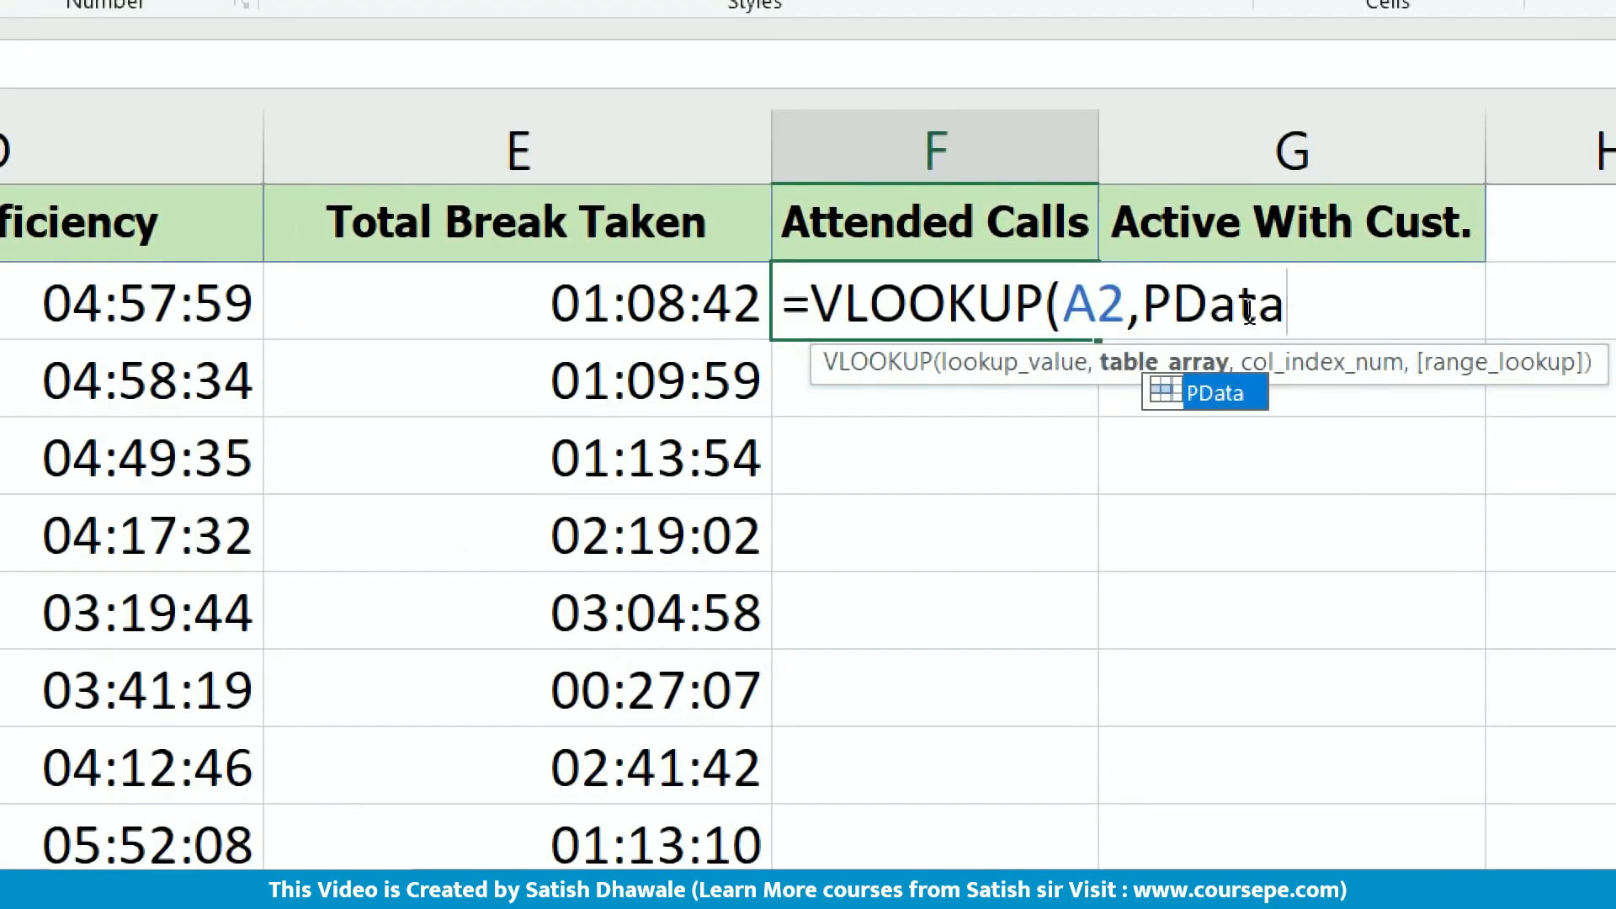
{"action": "type", "text": ","}
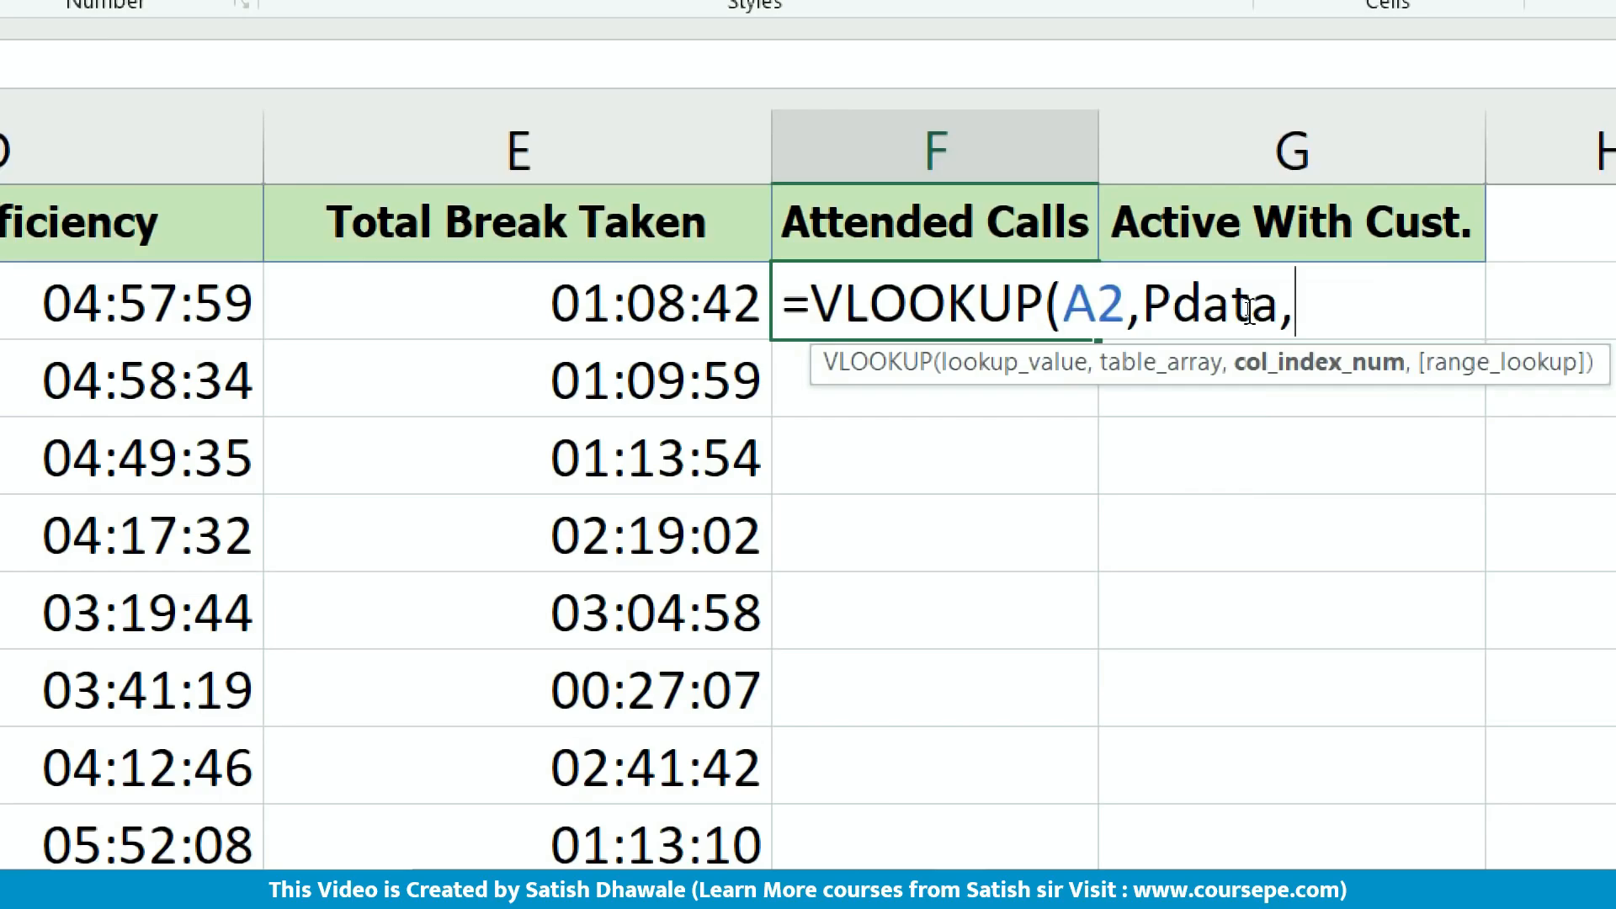
{"action": "type", "text": "2,0"}
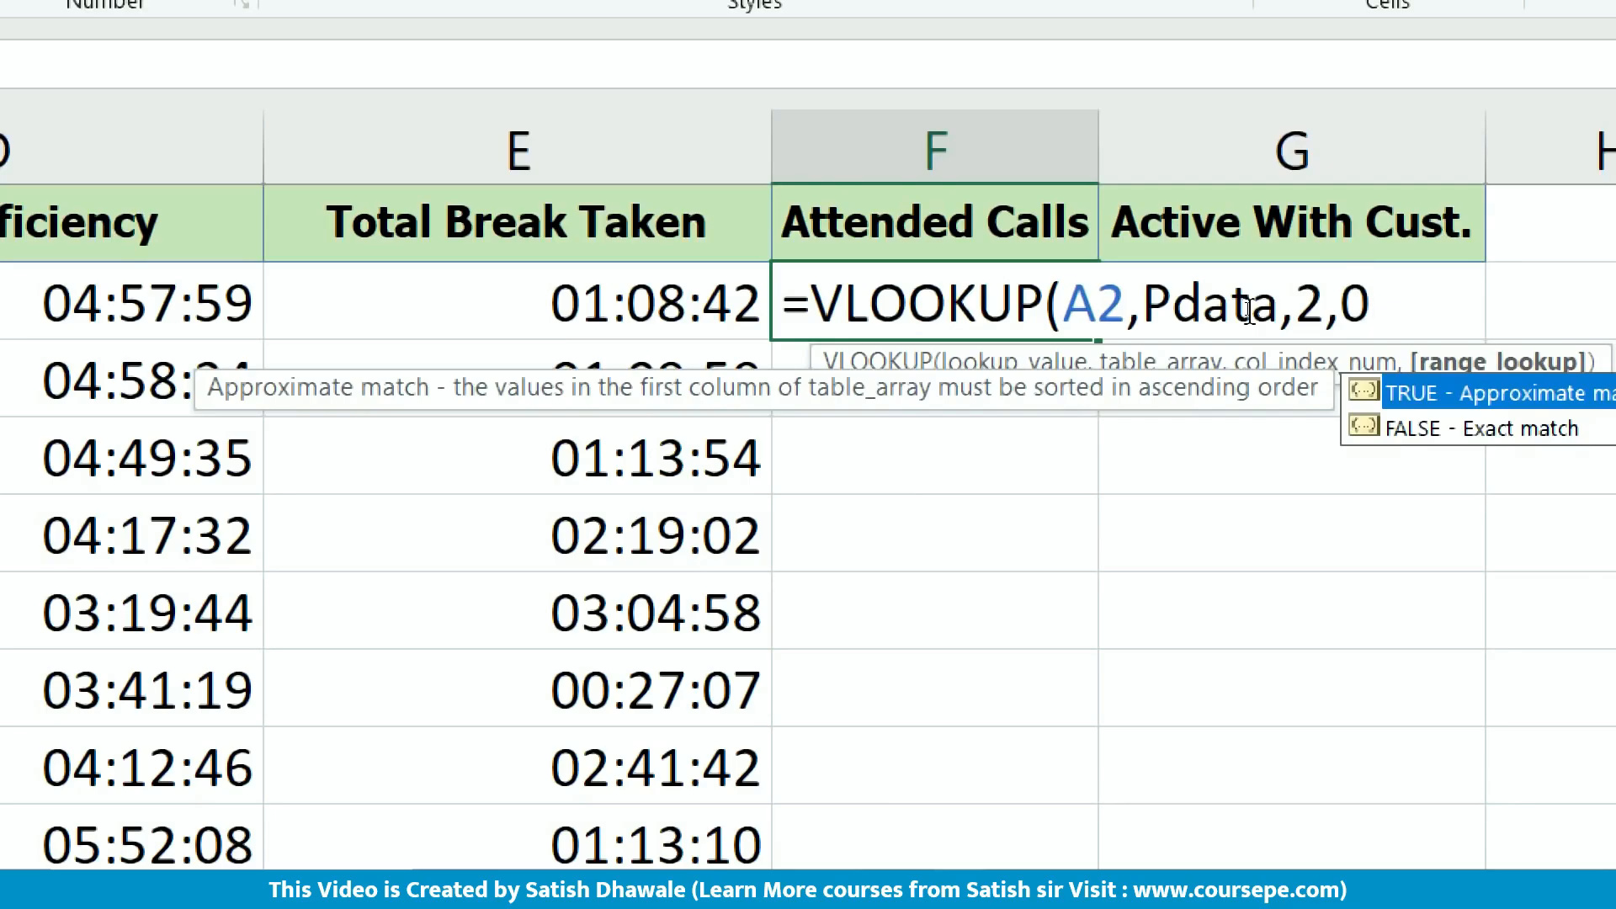
{"action": "type", "text": ")"}
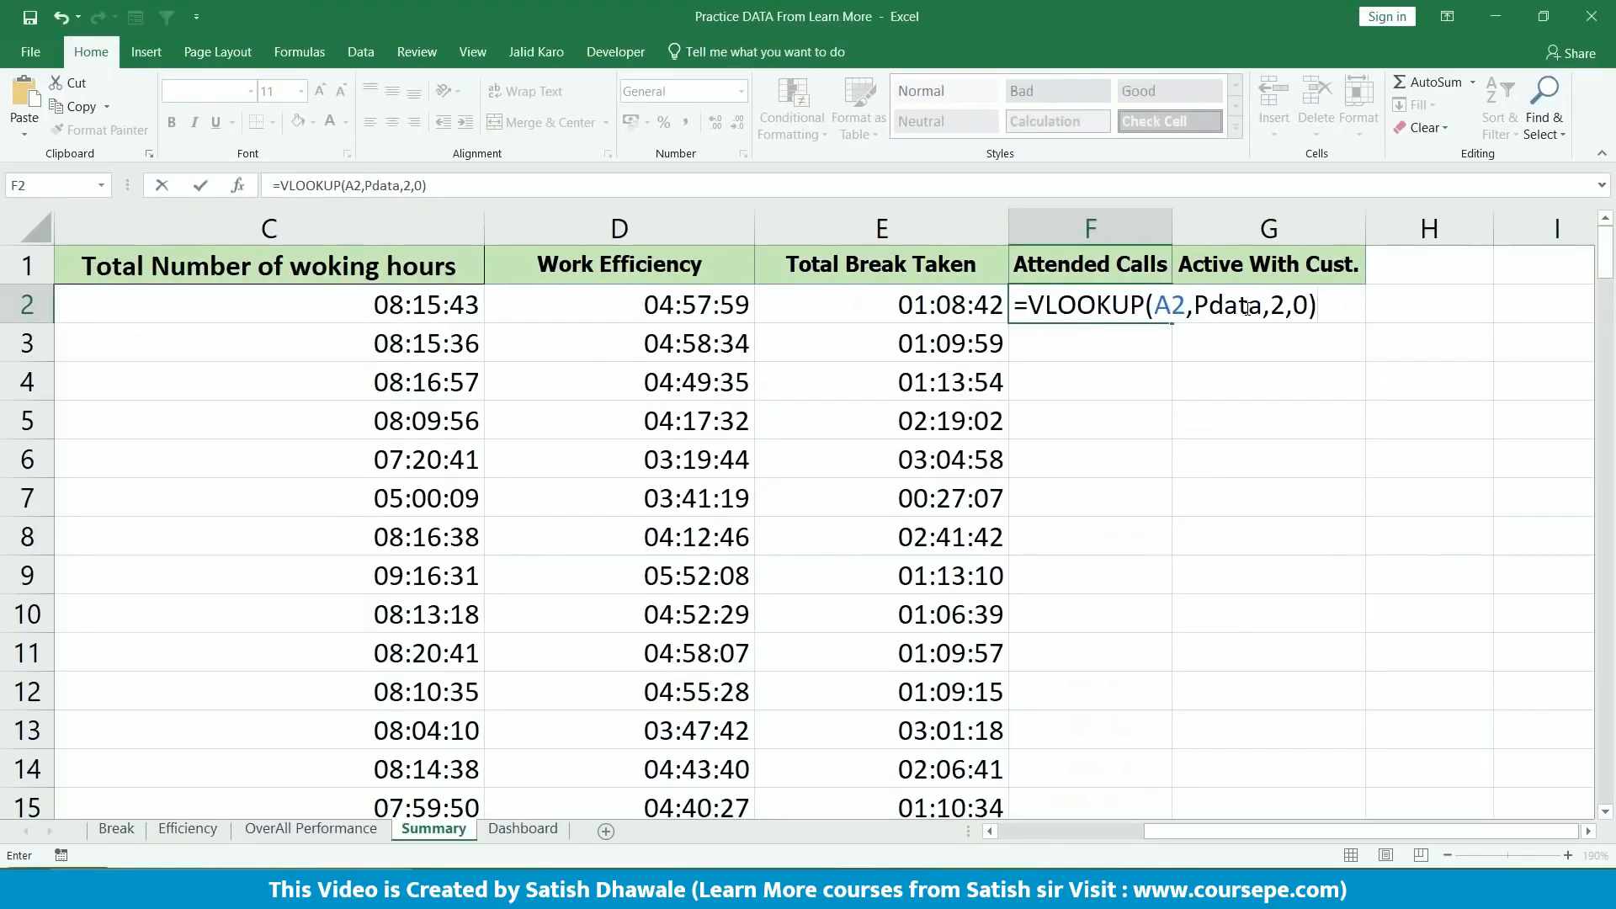
{"action": "key", "text": "Return"}
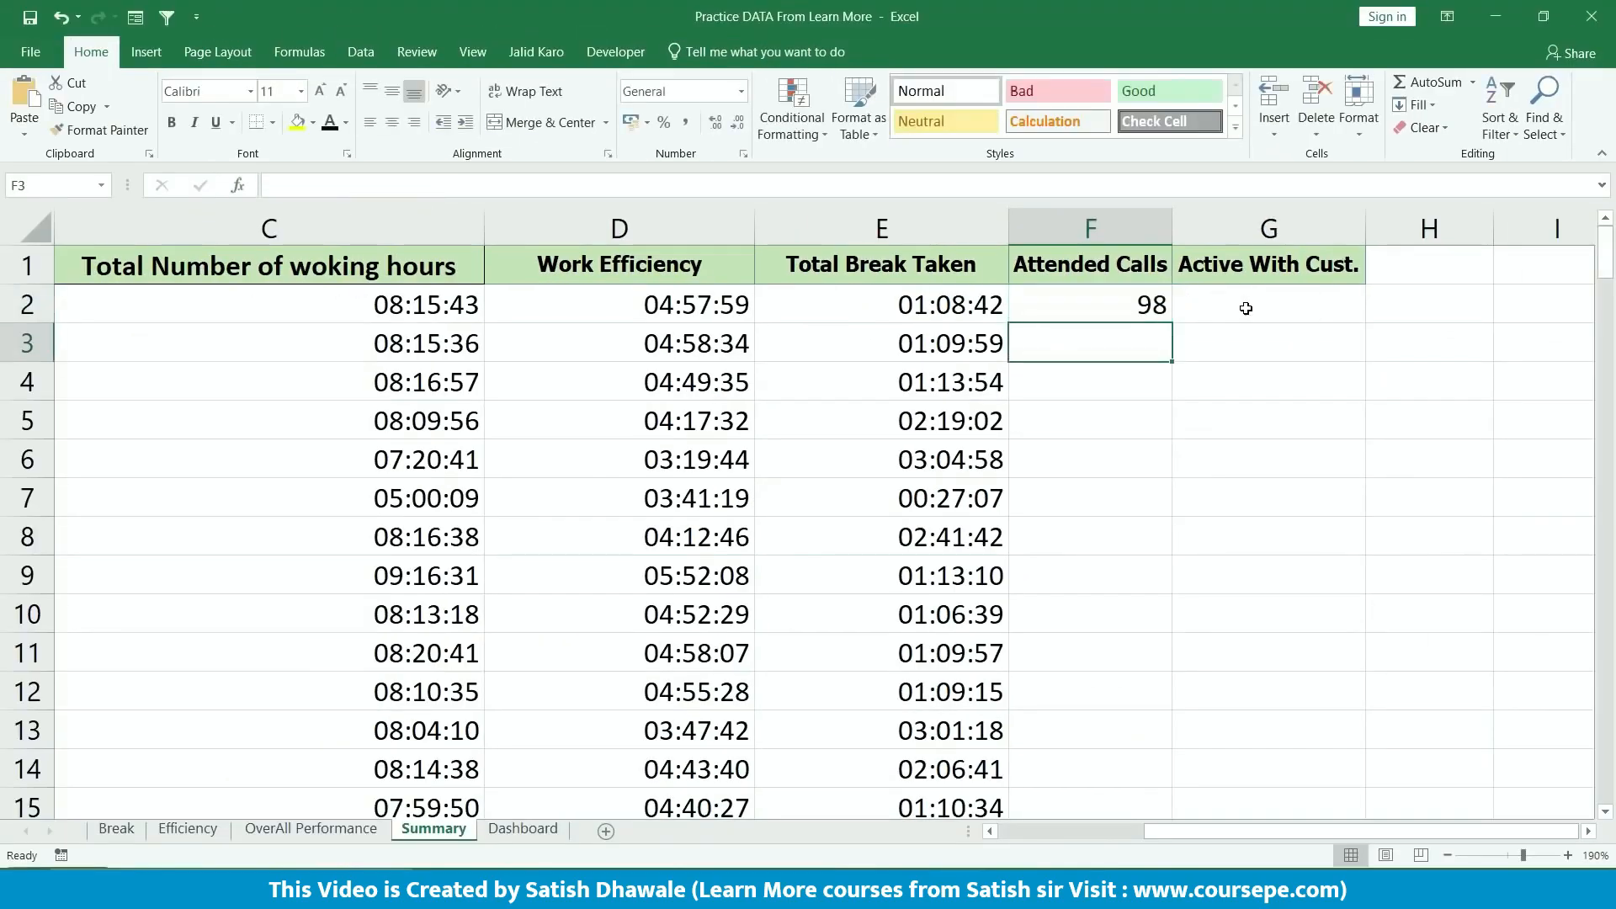
{"action": "left_click", "coordinate": [1164, 309]}
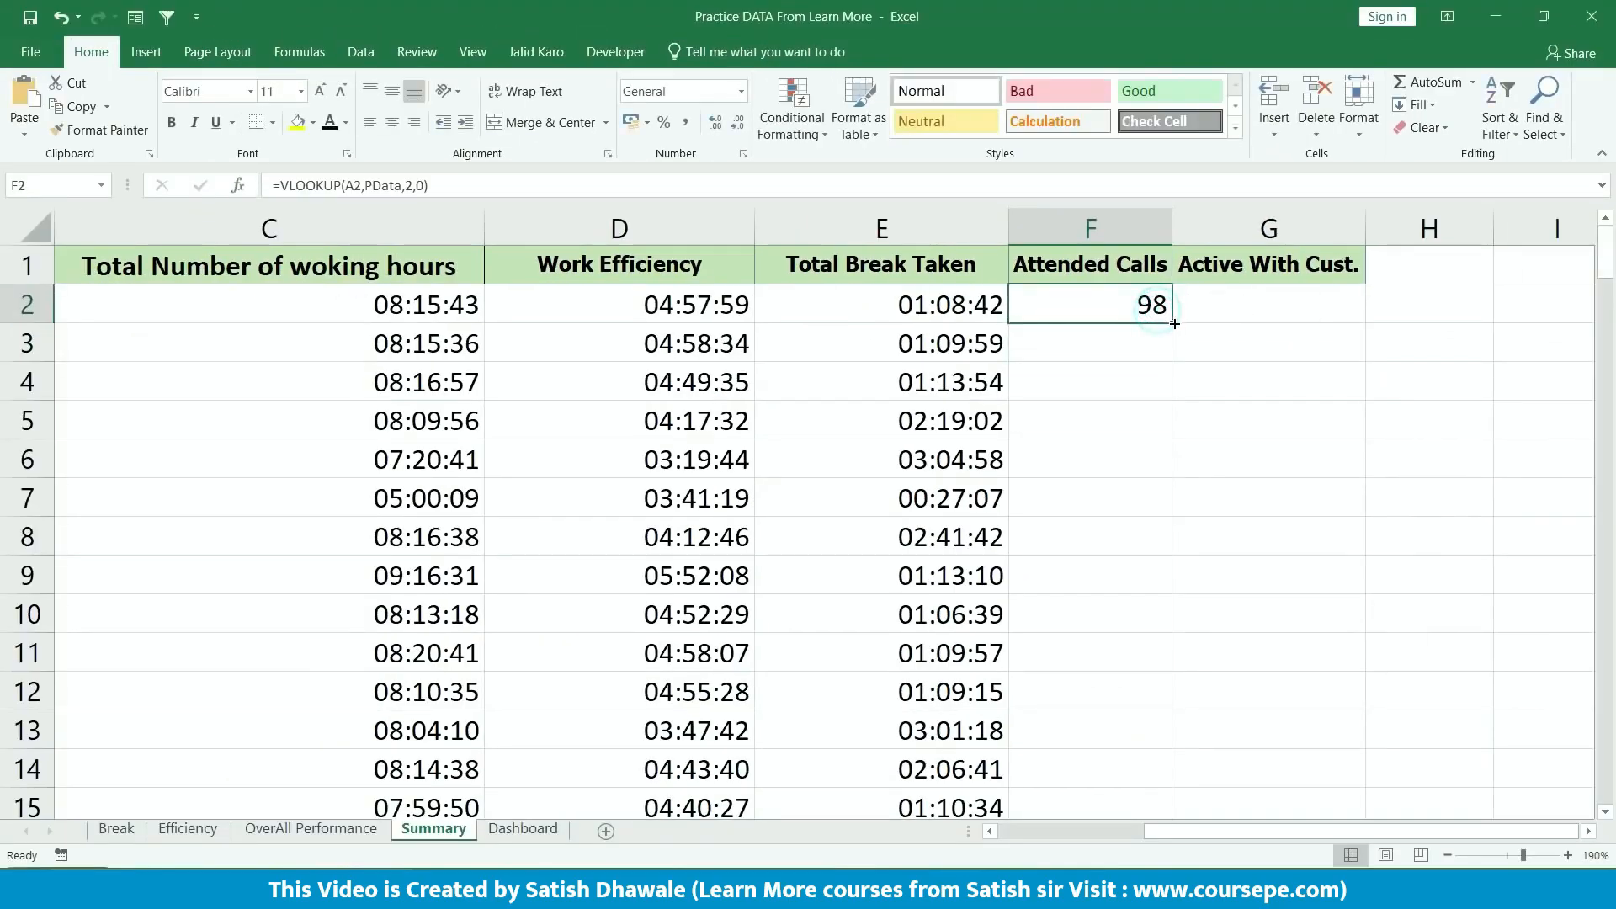
{"action": "double_click", "coordinate": [1173, 324]}
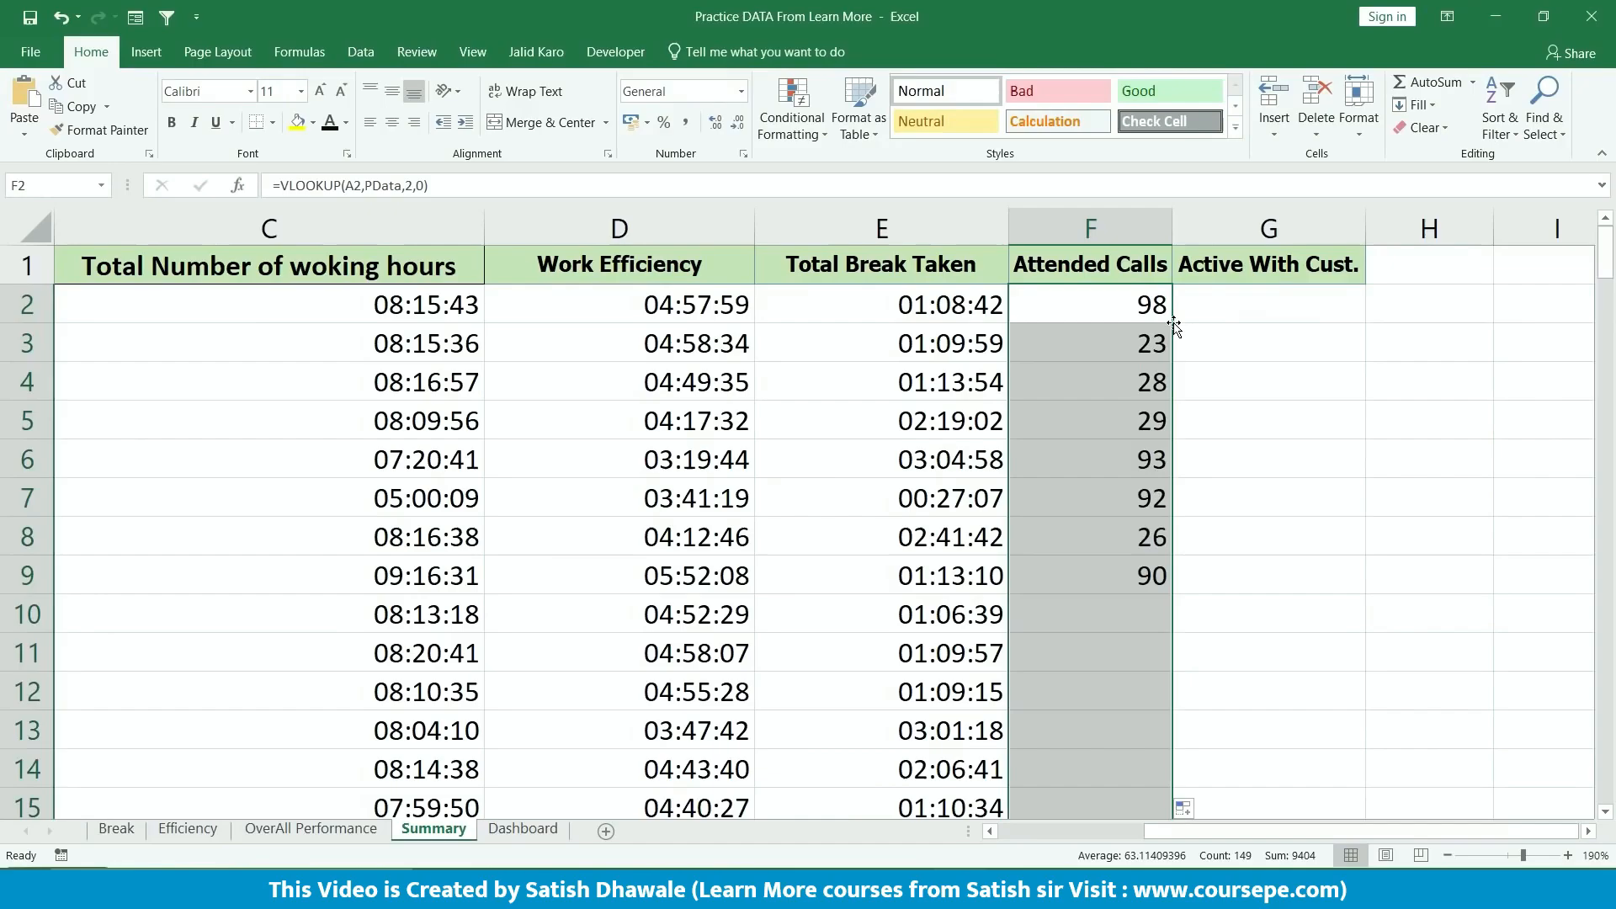
- Check the position and percentage entries of the Active With Cust. column on the Efficiency sheet
{"action": "left_click", "coordinate": [1235, 304]}
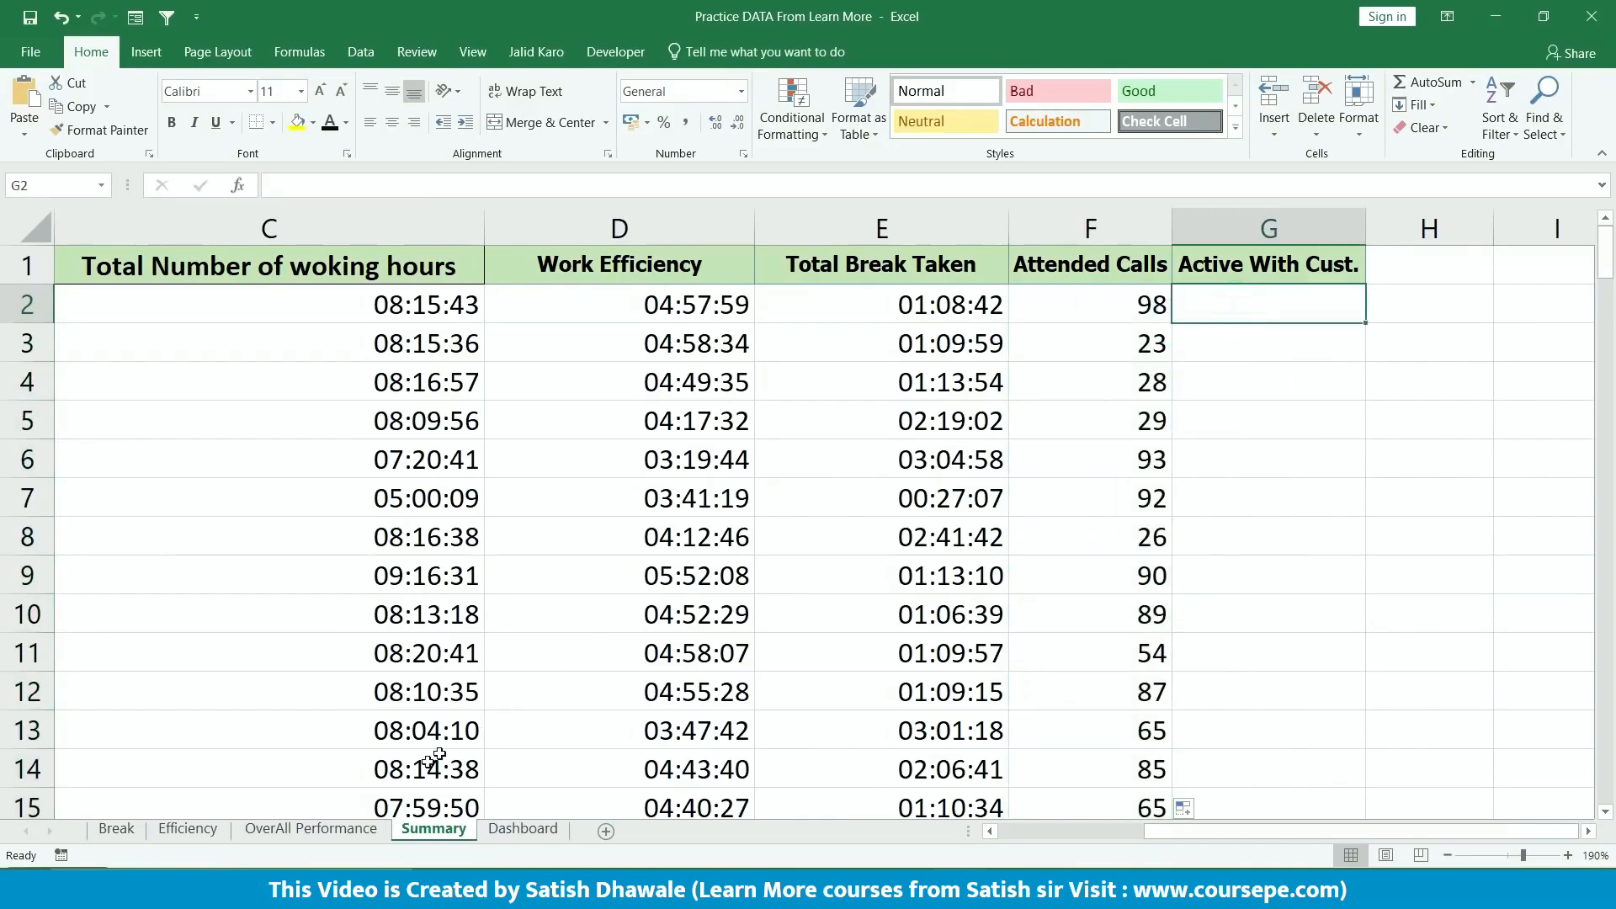
{"action": "left_click", "coordinate": [188, 829]}
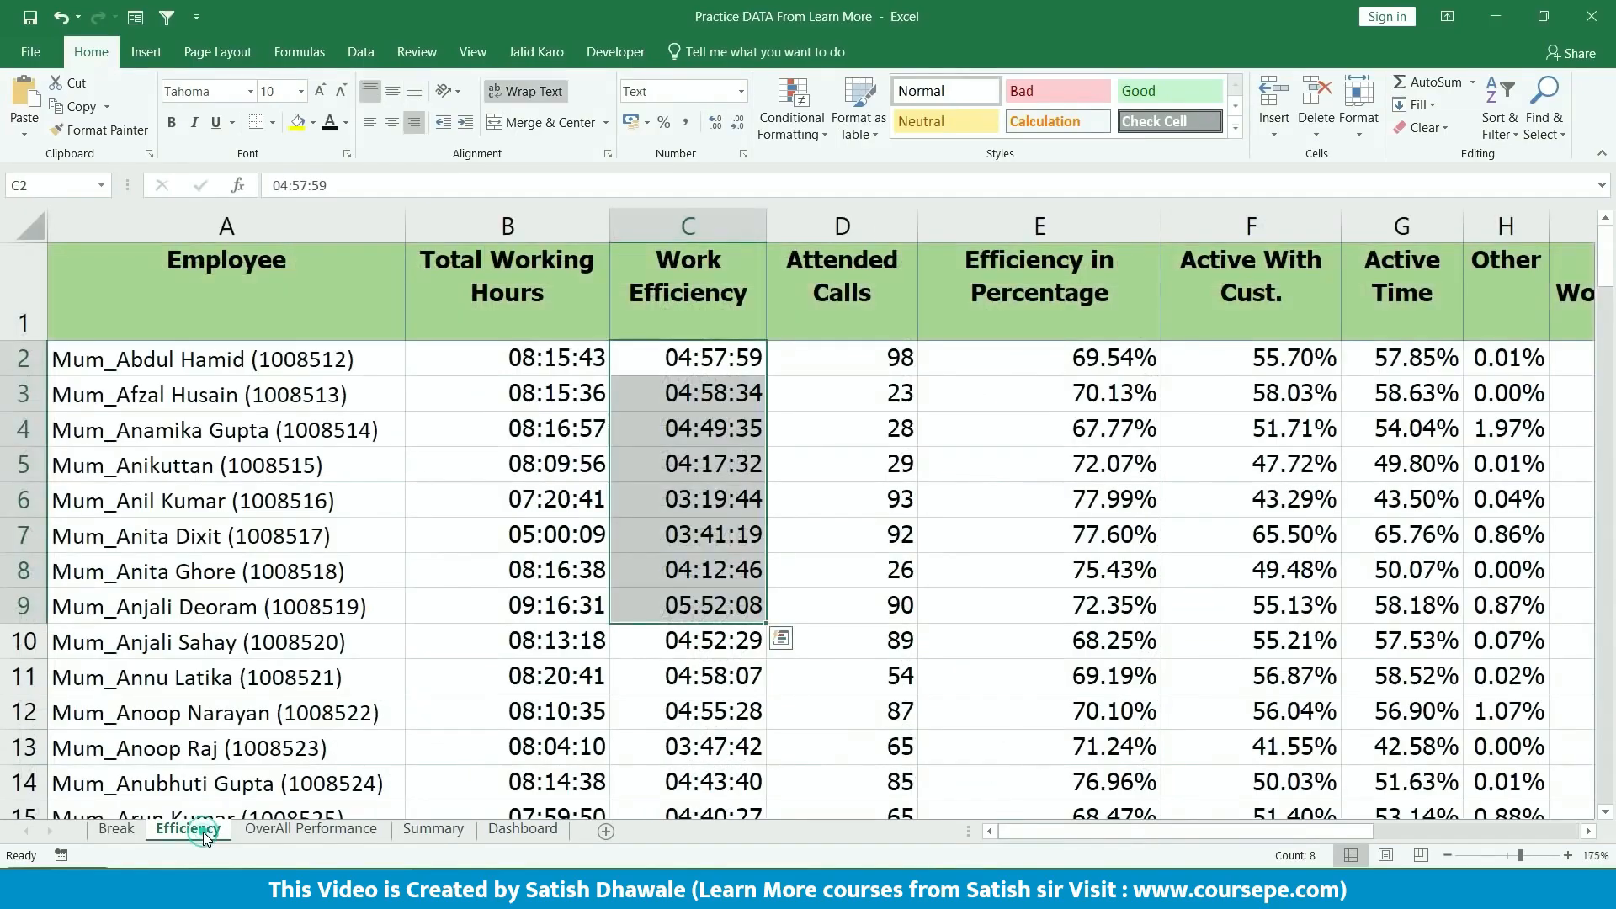
{"action": "left_click_drag", "start_coordinate": [1260, 279], "coordinate": [1263, 644]}
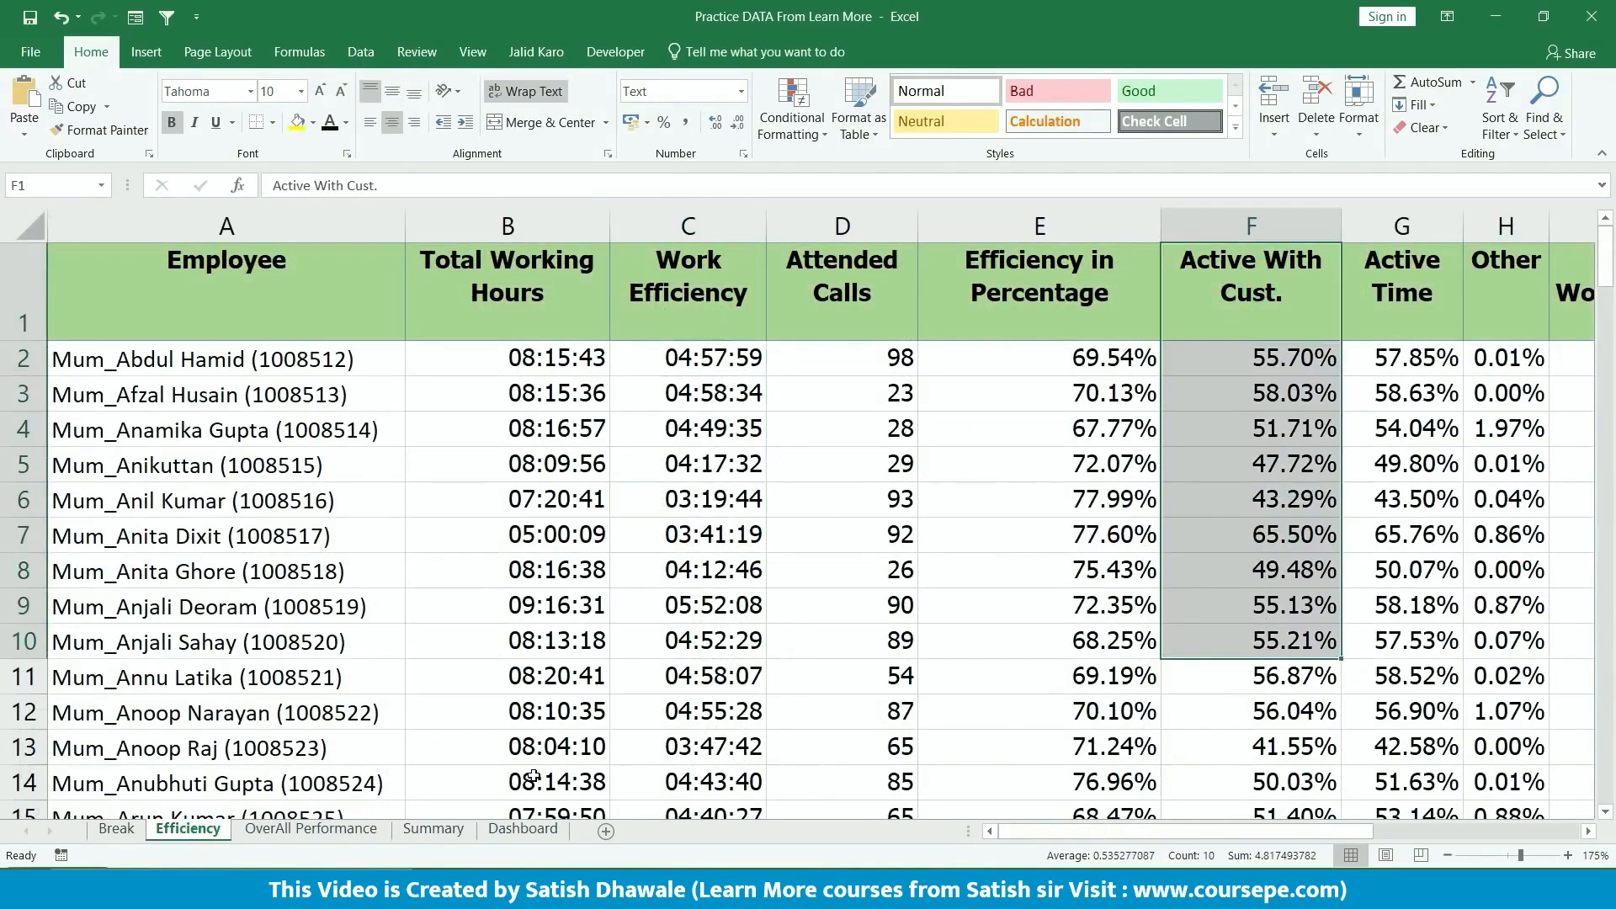
{"action": "left_click", "coordinate": [431, 829]}
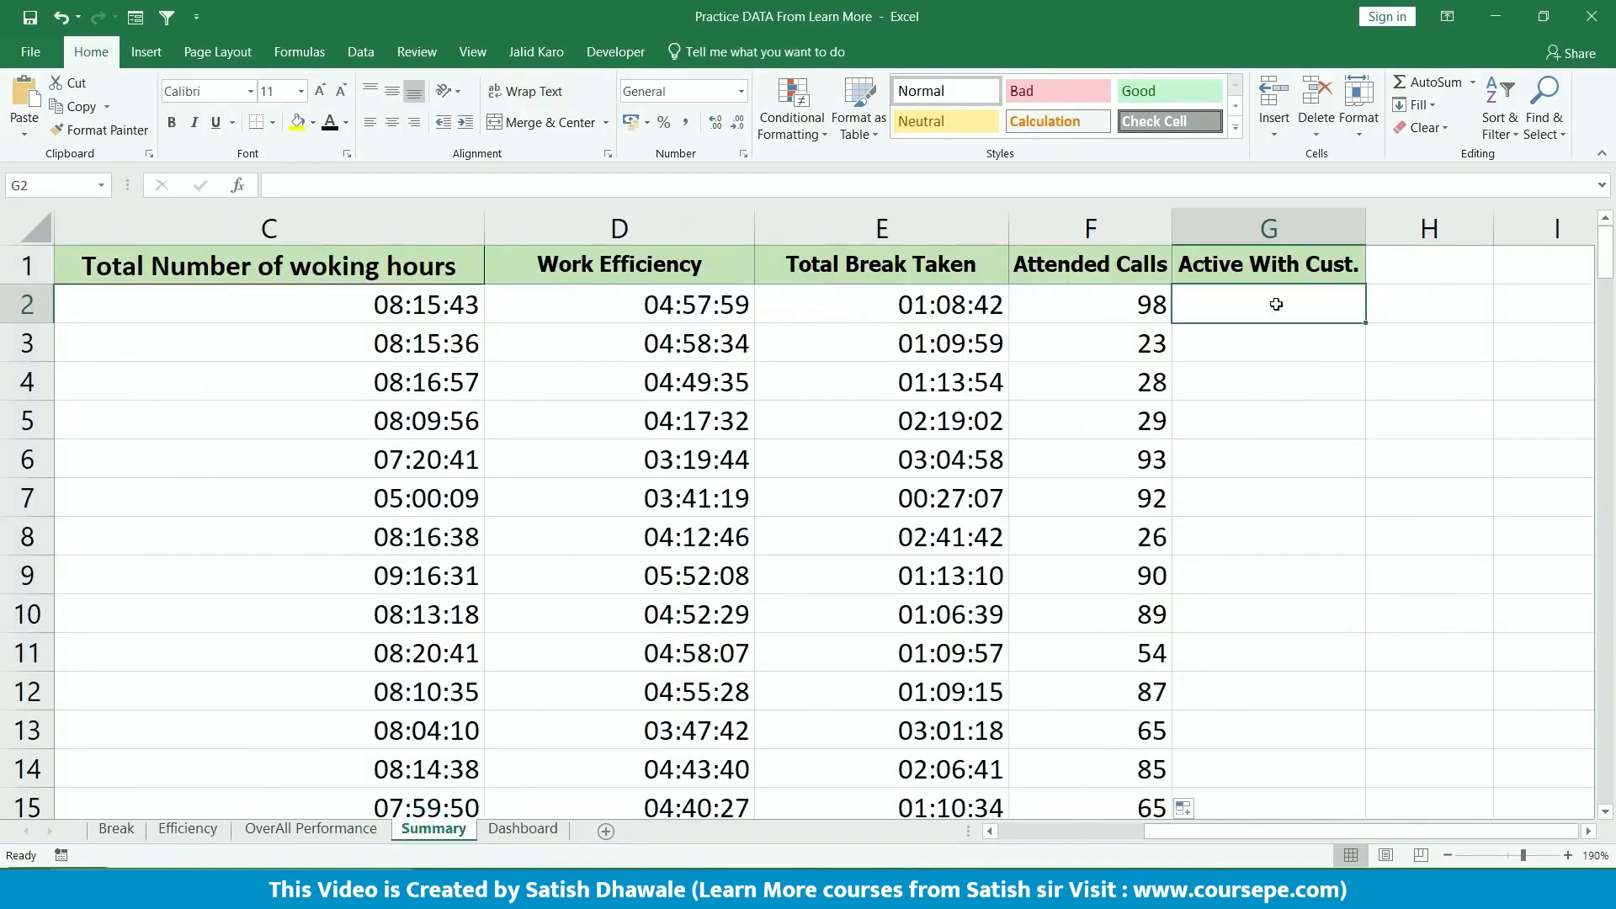
{"action": "left_click", "coordinate": [187, 829]}
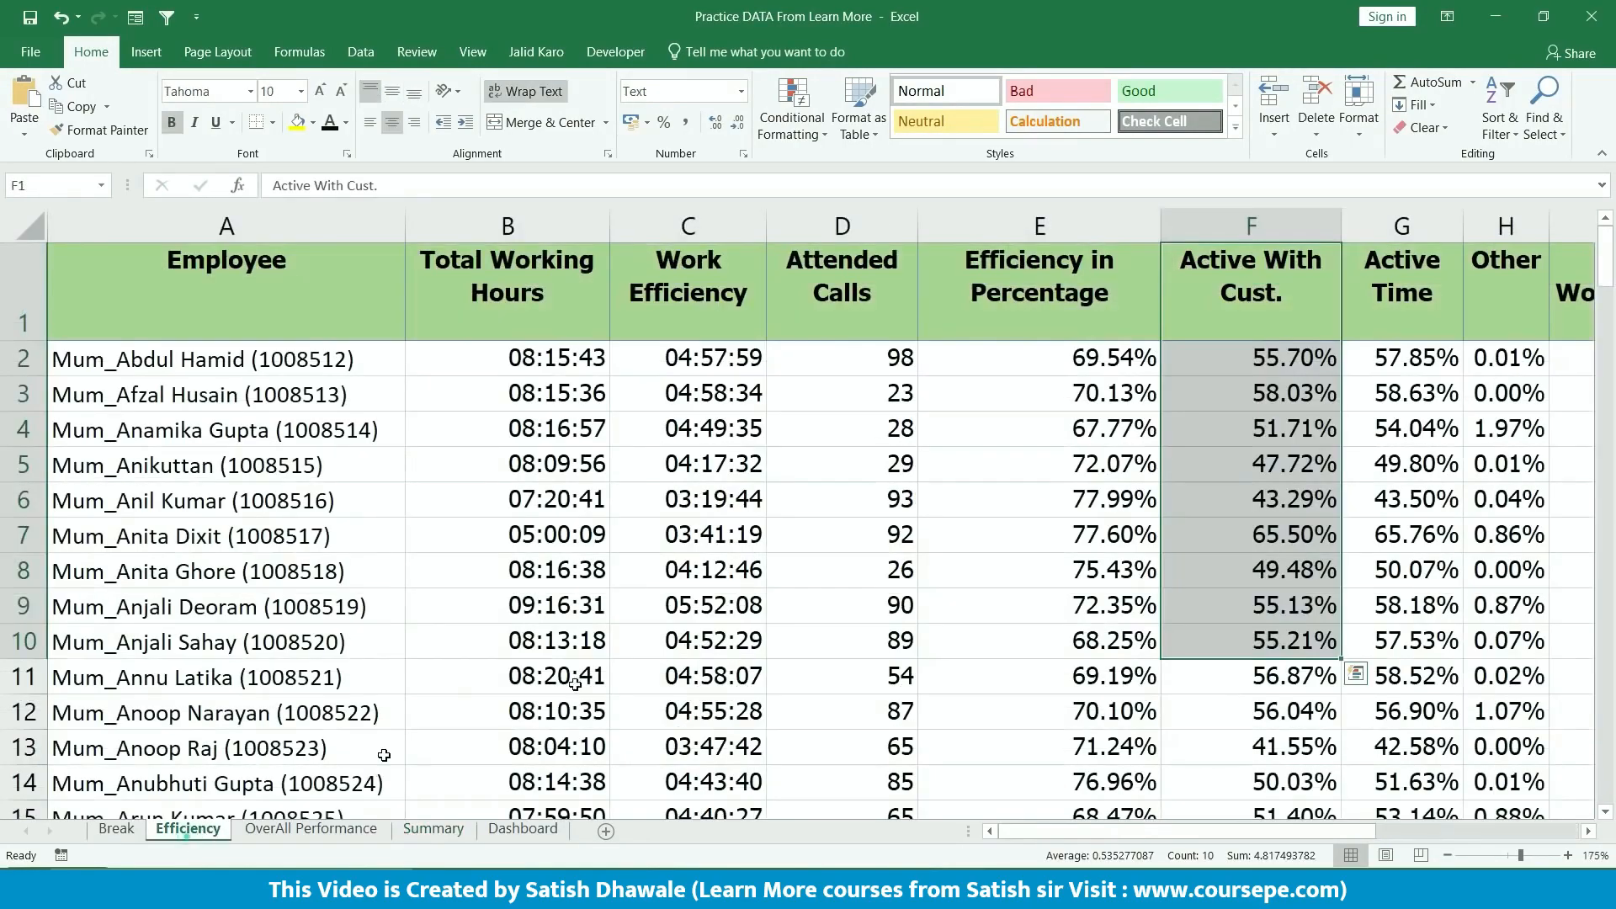
{"action": "left_click", "coordinate": [1301, 358]}
{"action": "key", "text": "shift+Down"}
{"action": "key", "text": "shift+Down"}
{"action": "key", "text": "shift+Down"}
{"action": "key", "text": "shift+Down"}
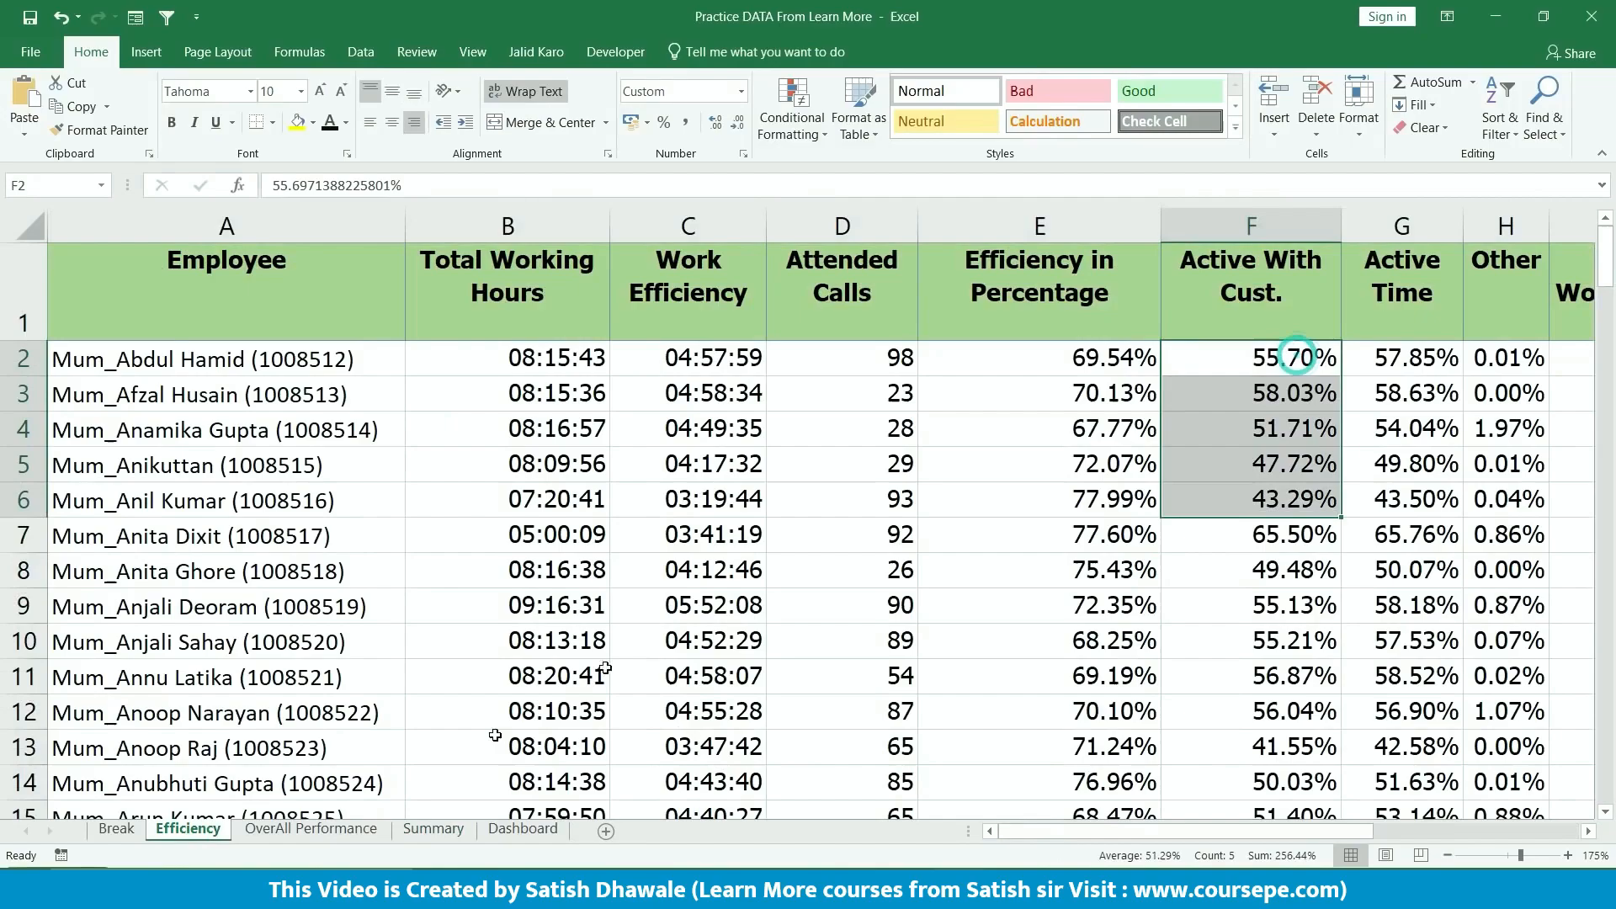
- Copy the VLOOKUP formula text from F2 of the Summary sheet into G2 under Active With Cust
{"action": "left_click", "coordinate": [485, 833]}
{"action": "left_click", "coordinate": [434, 829]}
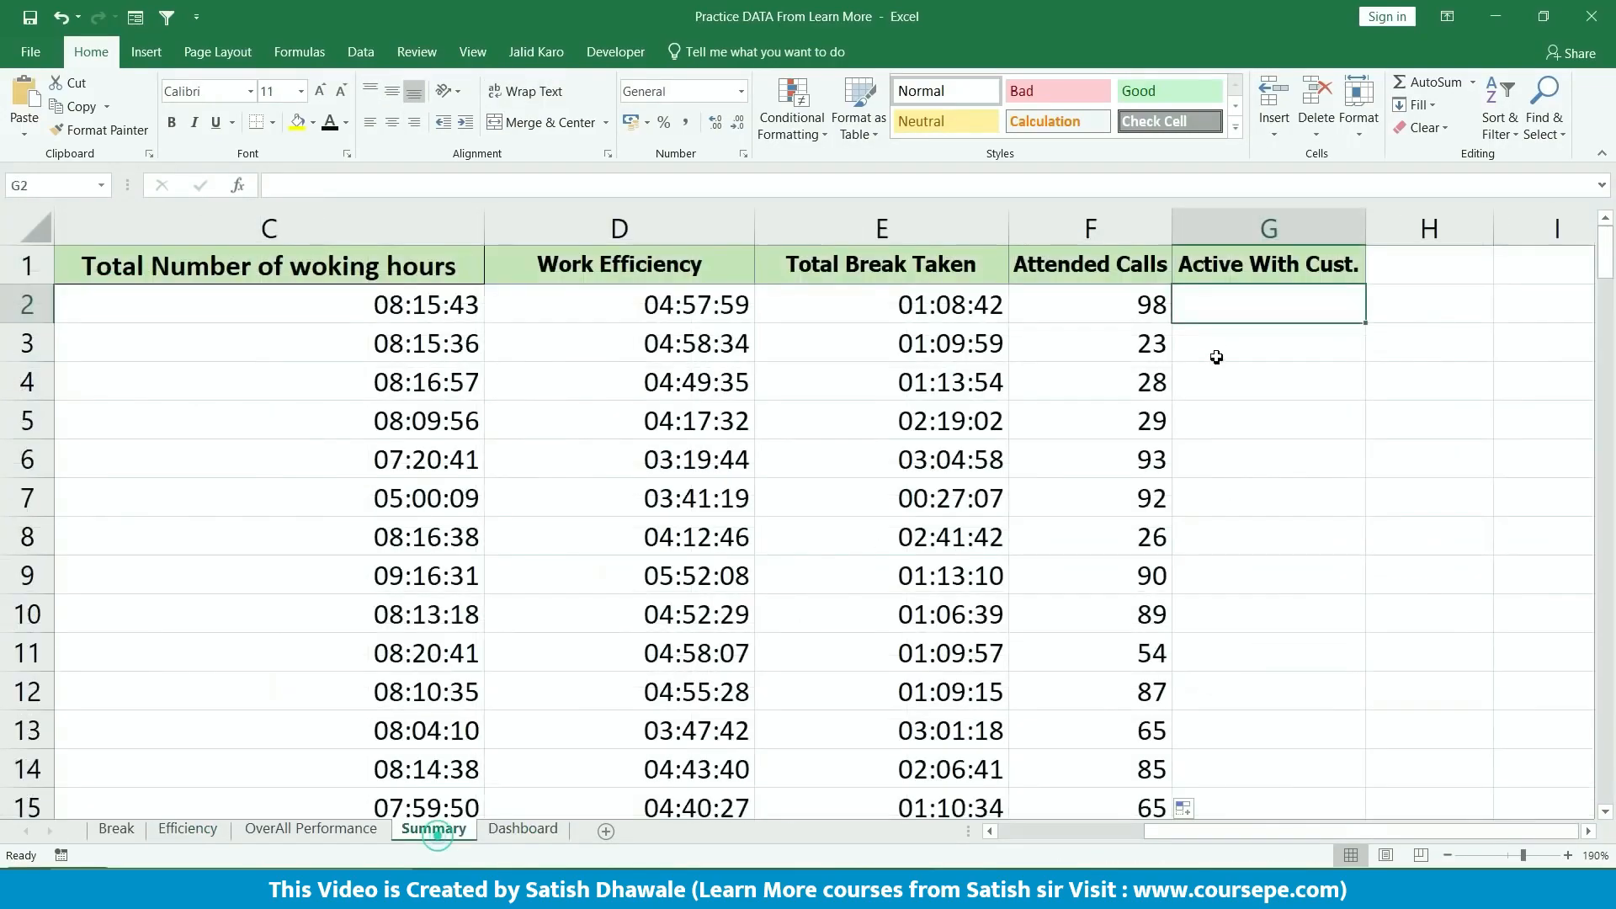
{"action": "left_click", "coordinate": [1124, 304]}
{"action": "double_click", "coordinate": [1127, 313]}
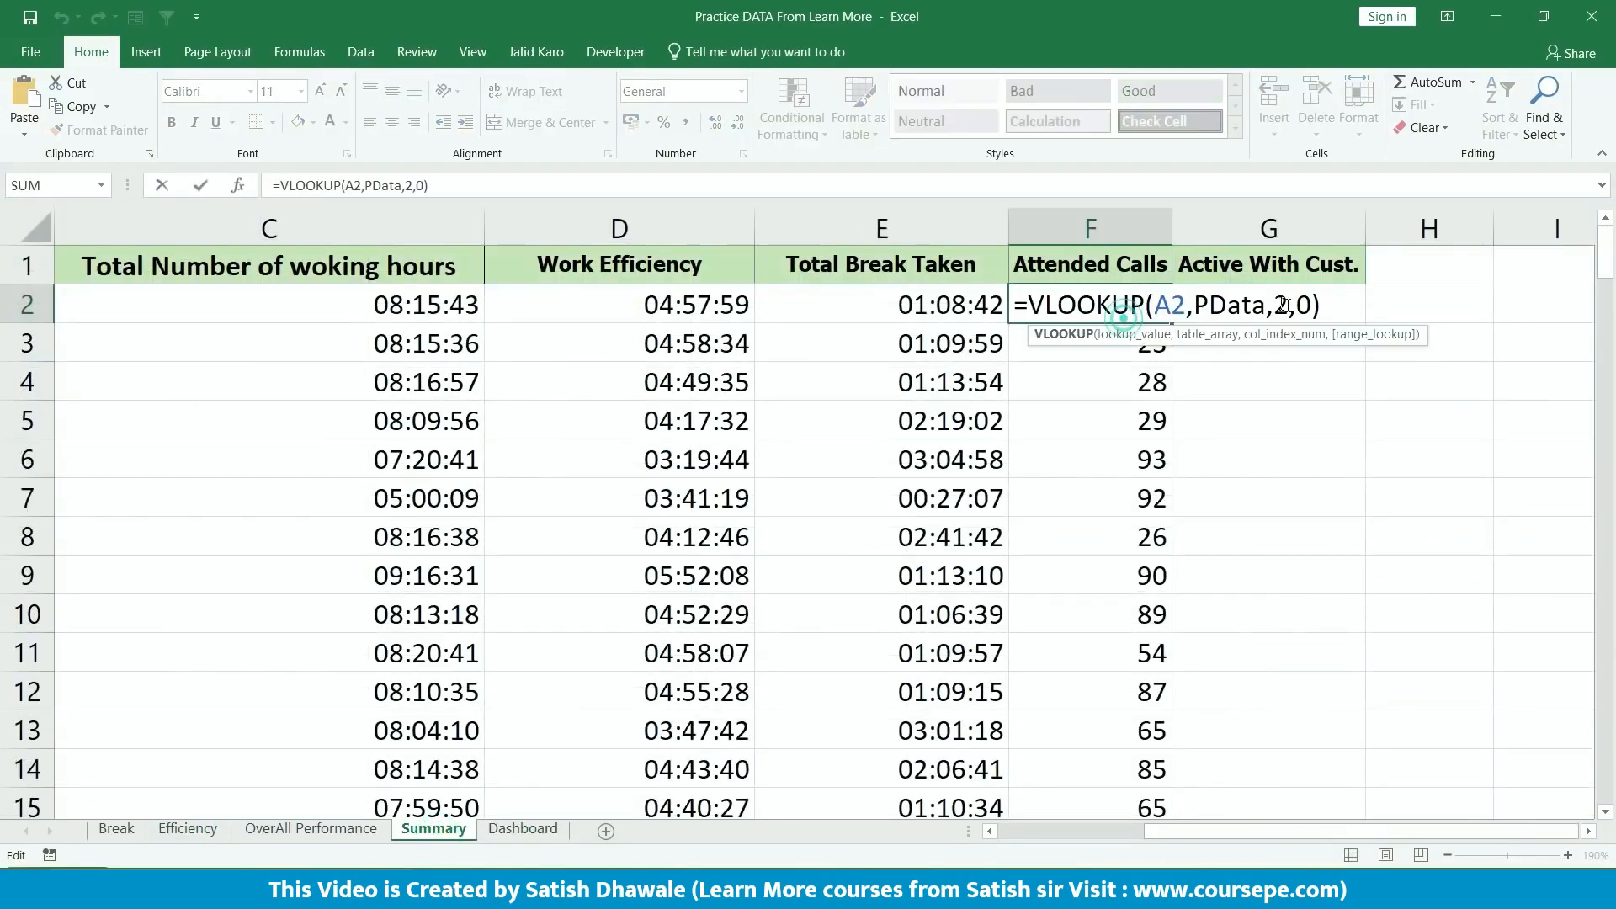
{"action": "left_click_drag", "start_coordinate": [1335, 304], "coordinate": [1003, 306]}
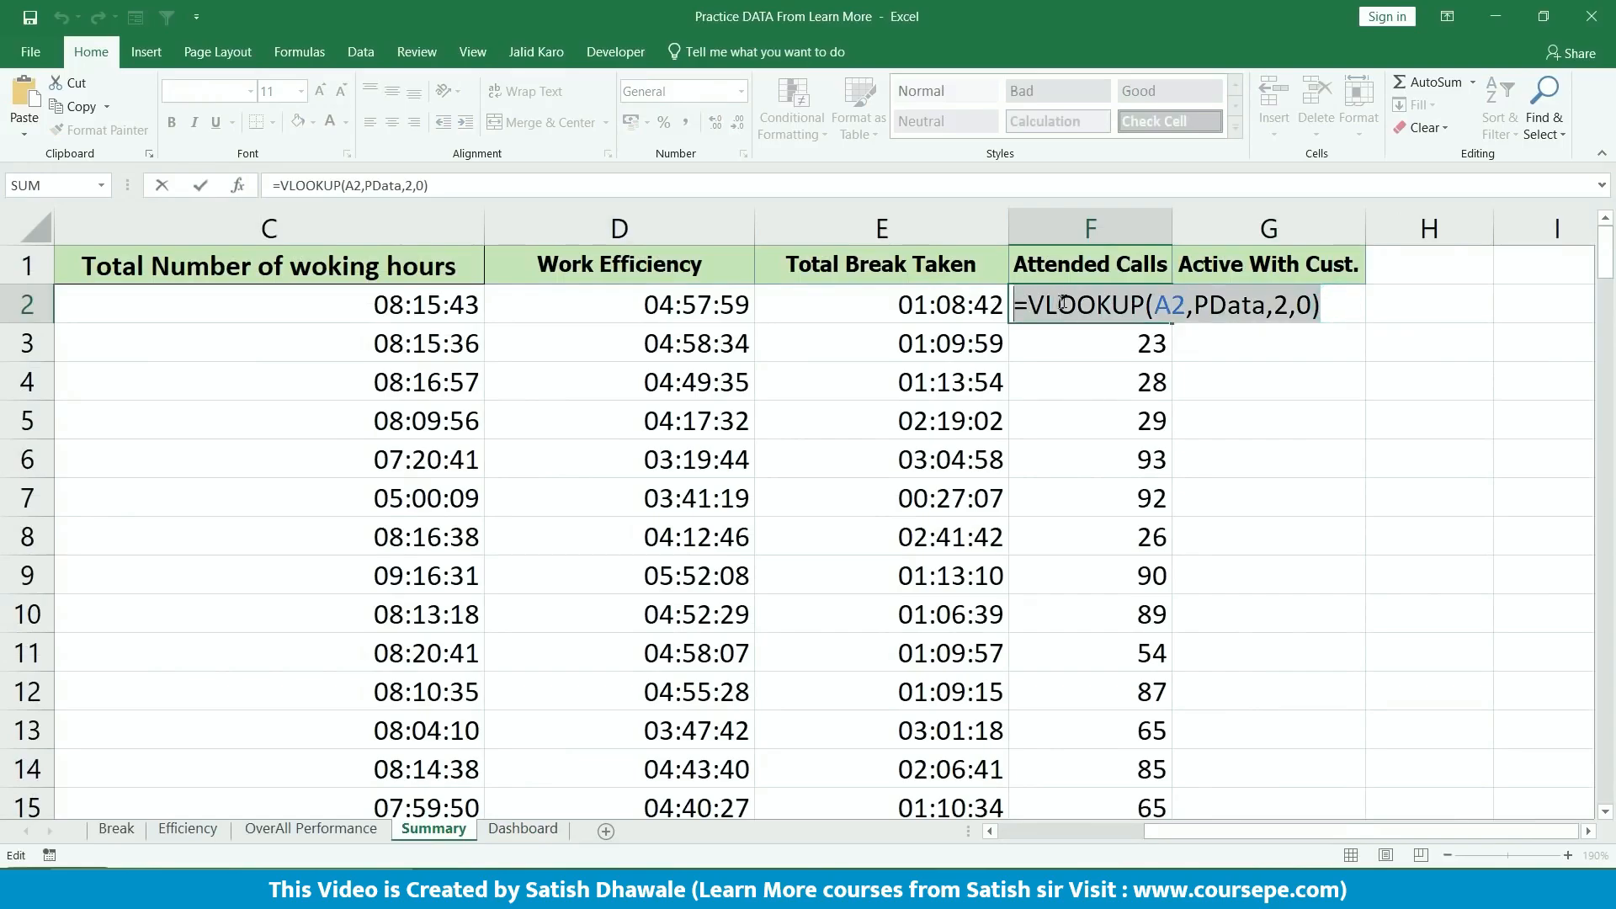
{"action": "key", "text": "ctrl+c"}
{"action": "key", "text": "Escape"}
{"action": "left_click", "coordinate": [1269, 304]}
{"action": "key", "text": "ctrl+v"}
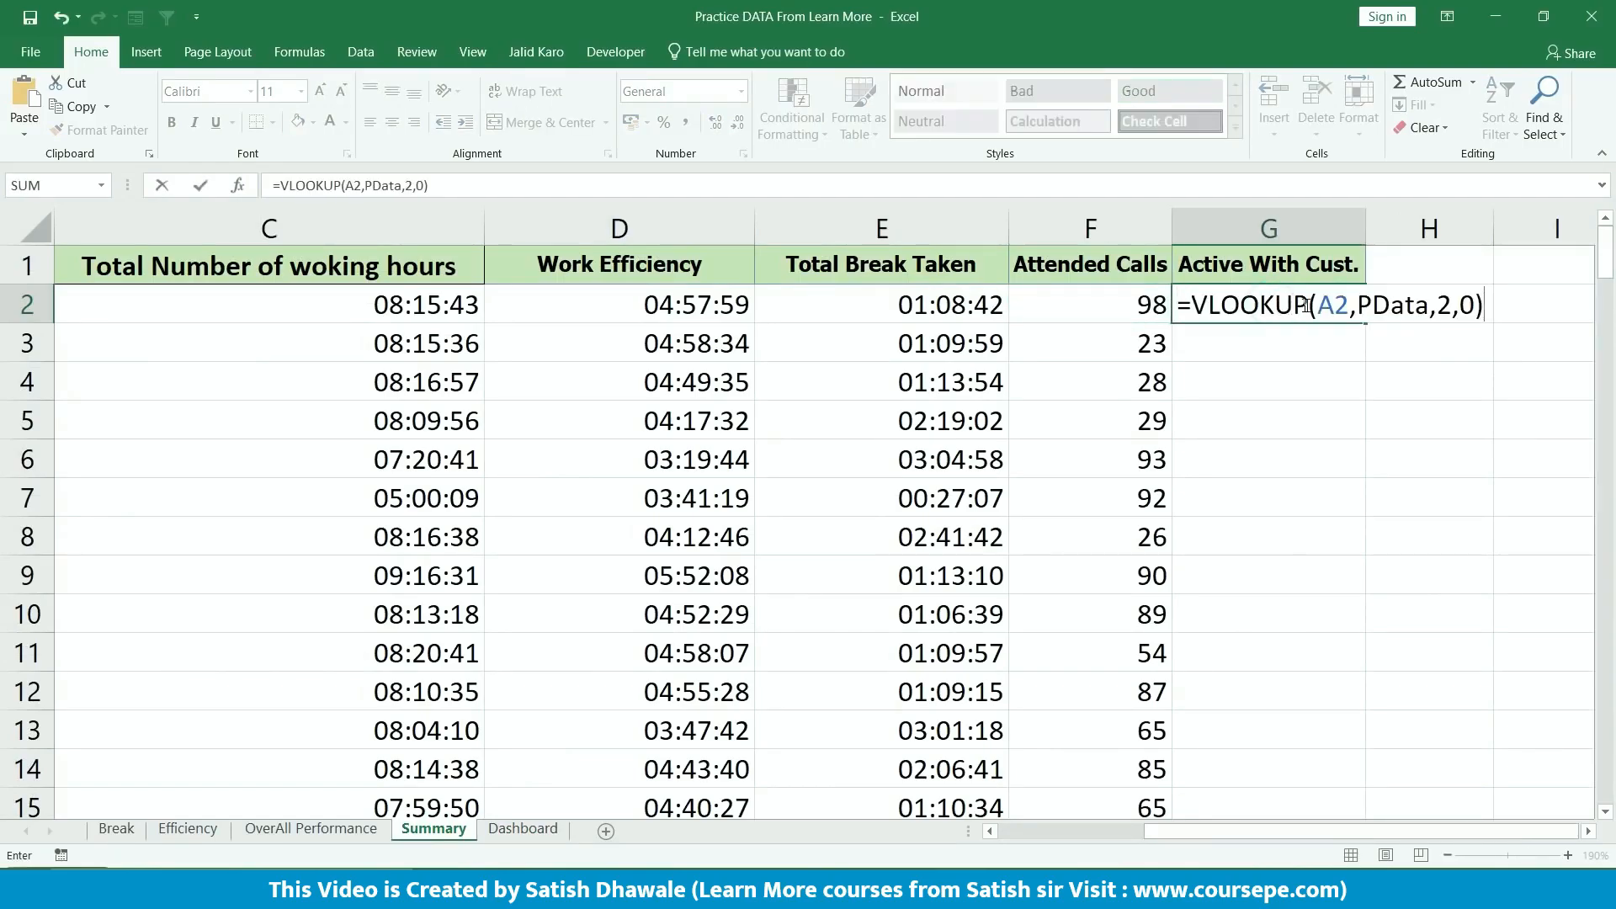
- Change the G2 formula to =VLOOKUP(A2,EData,6,0) by replacing the lookup range and the column index
{"action": "left_click", "coordinate": [1364, 305]}
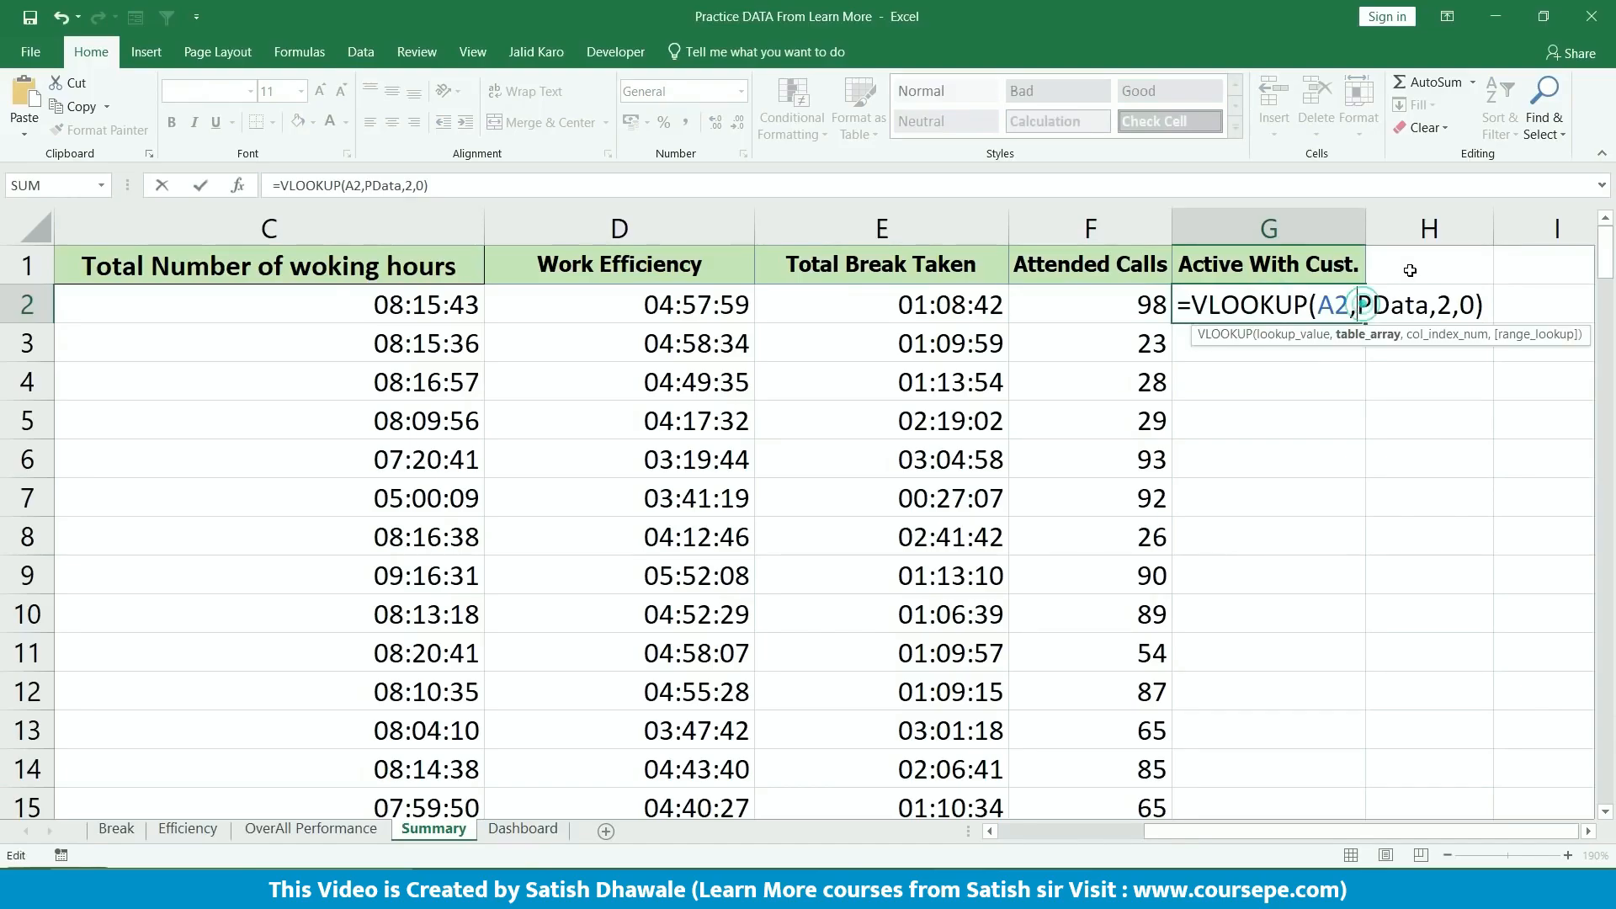
{"action": "key", "text": "Delete"}
{"action": "type", "text": "E"}
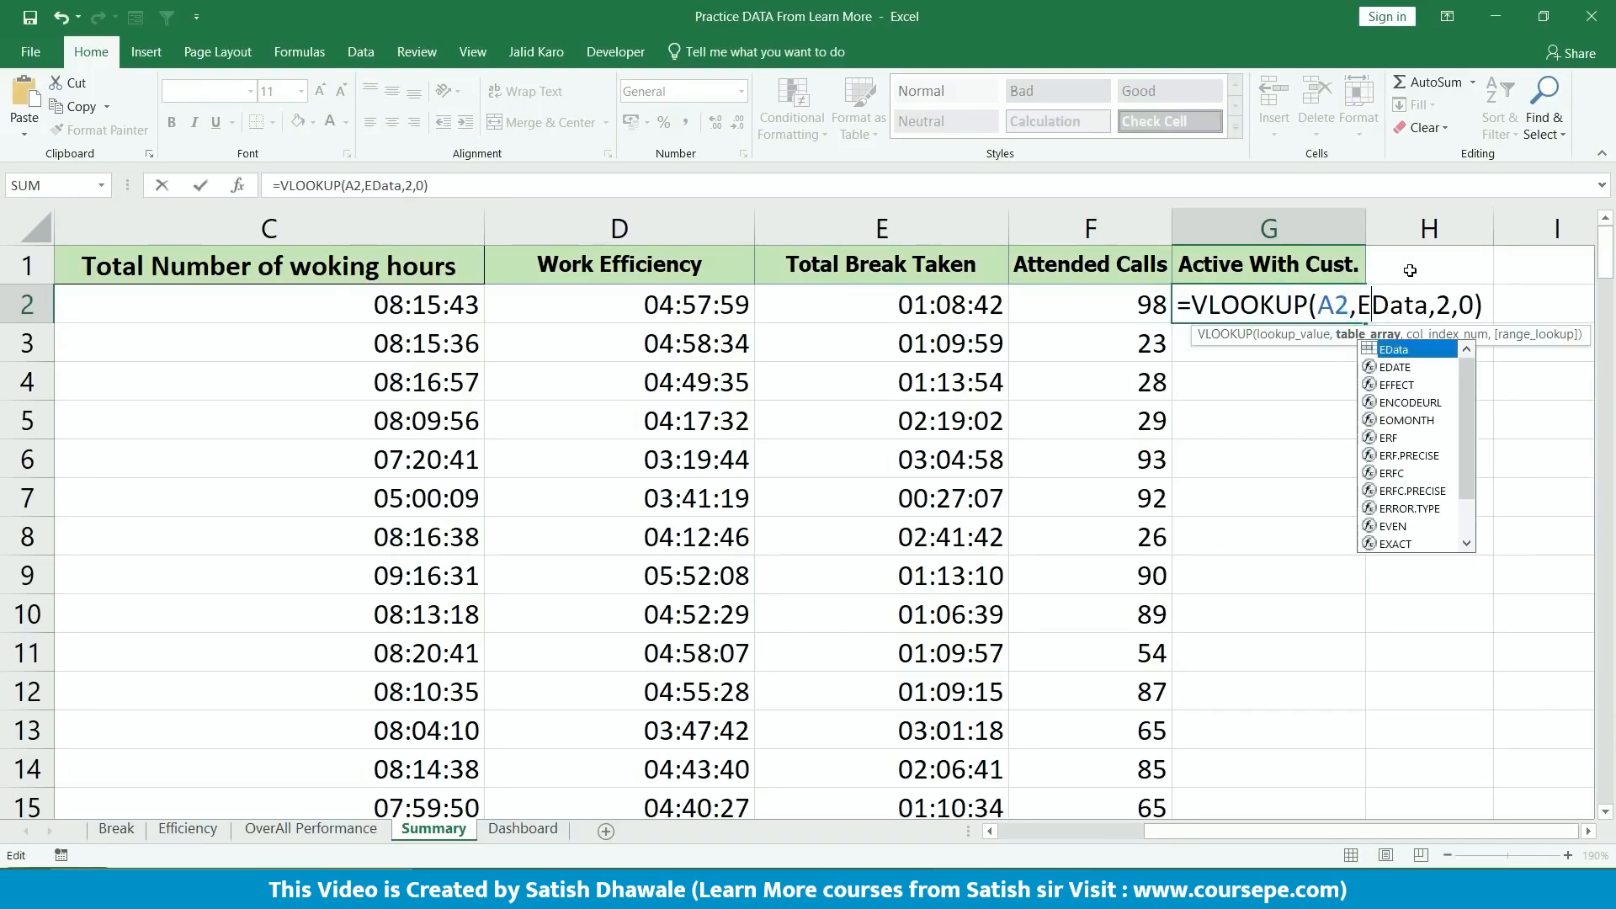
{"action": "double_click", "coordinate": [1447, 303]}
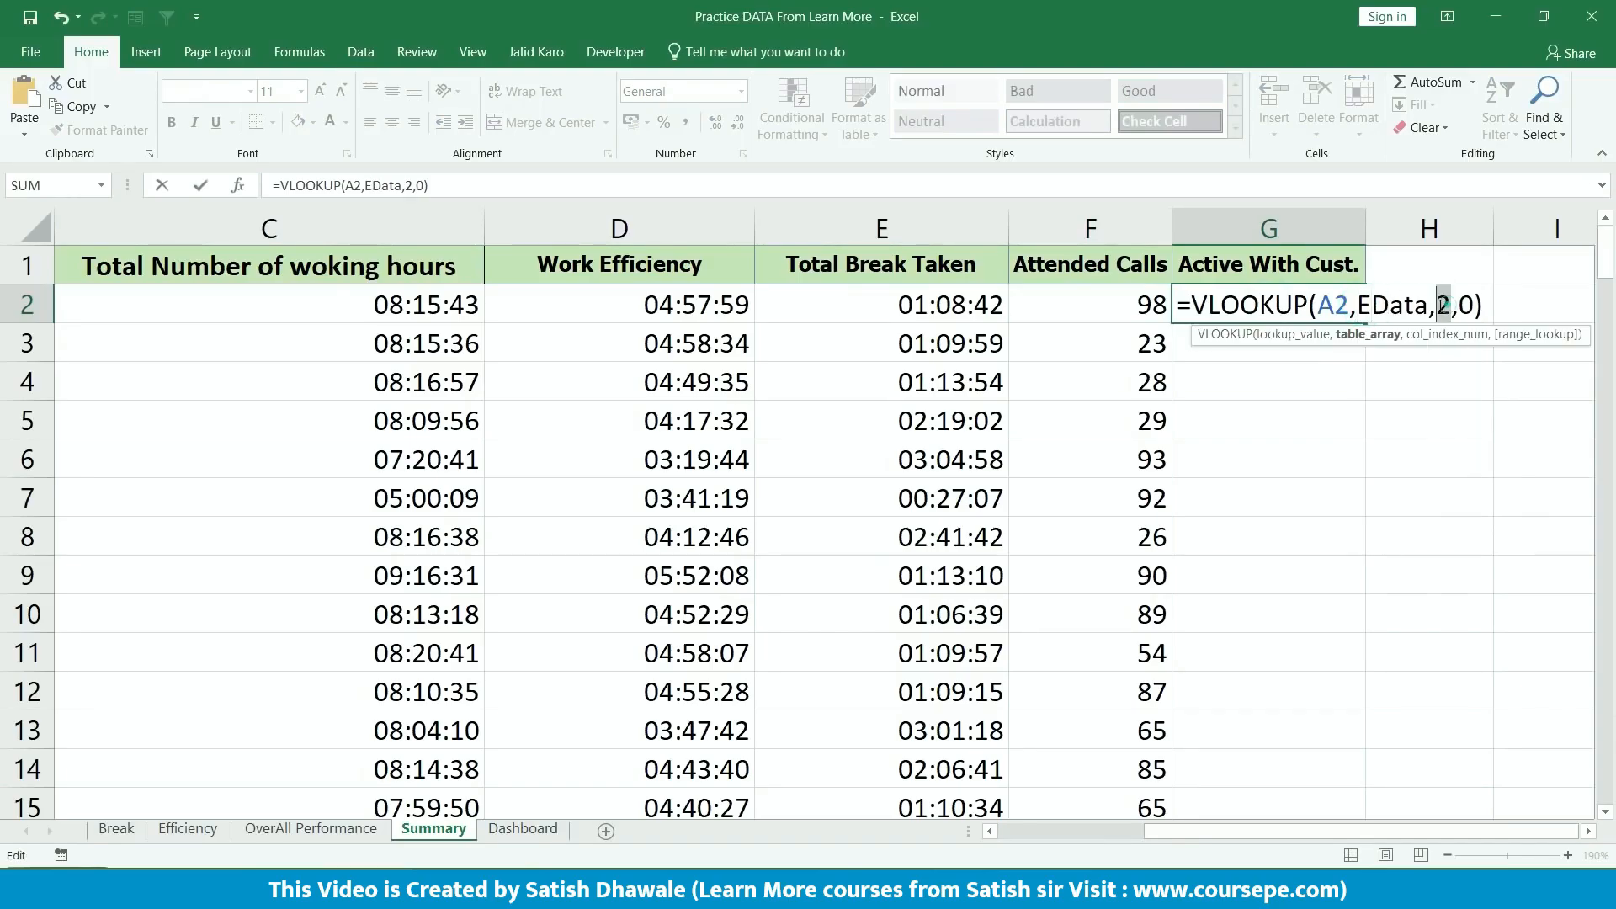
{"action": "type", "text": "6"}
{"action": "key", "text": "Return"}
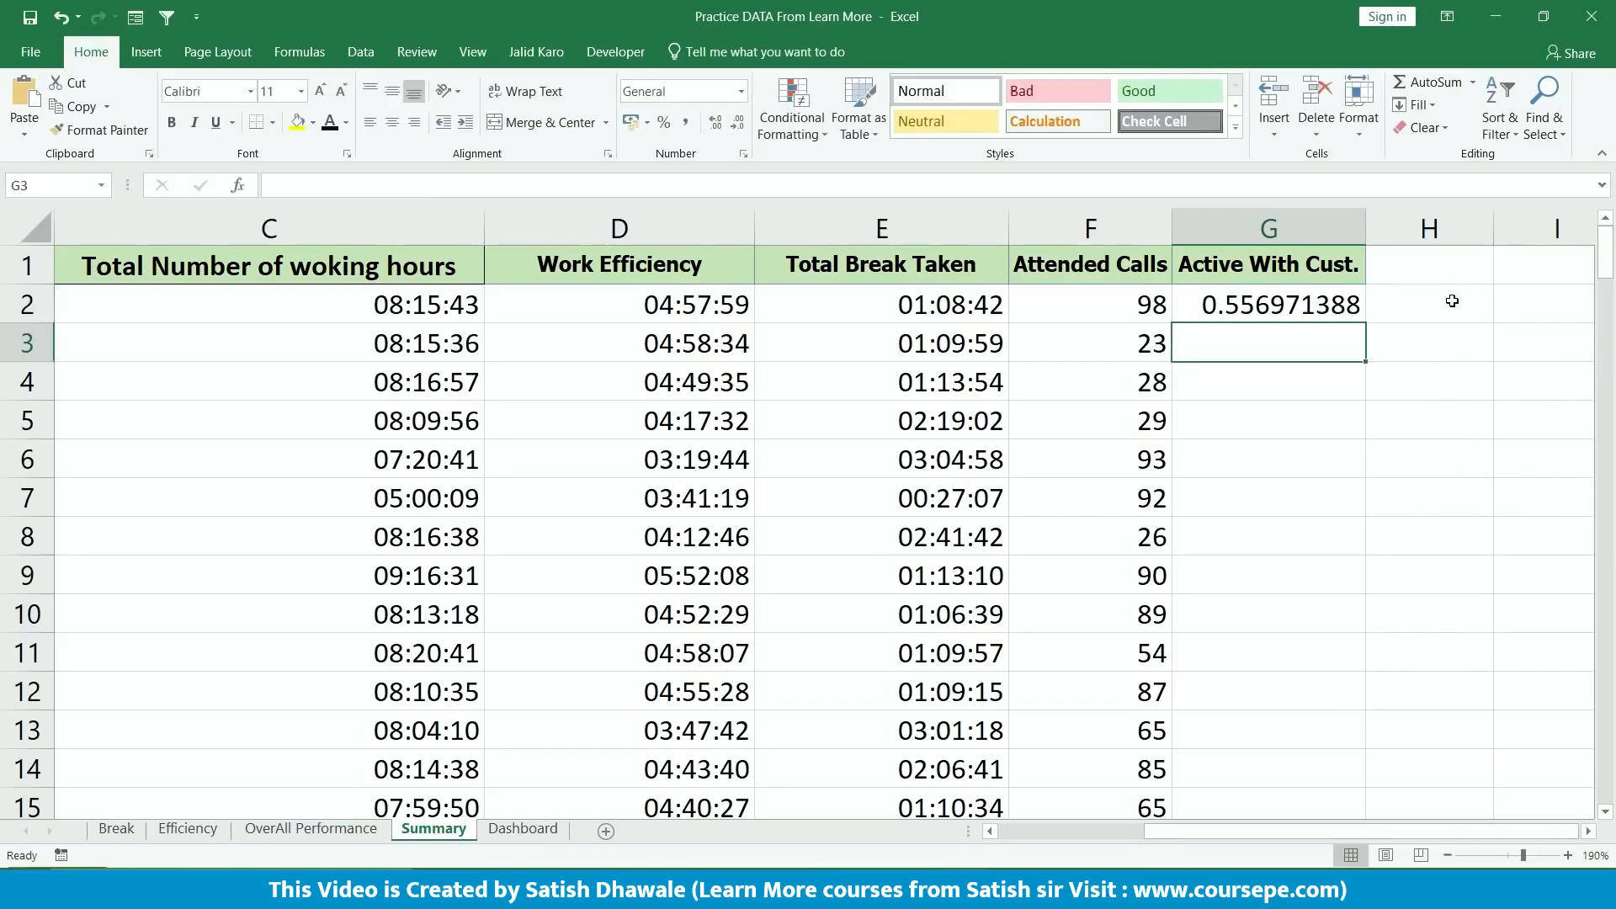
- Fill the G2 formula down the Active With Cust. column and format the values as percentages
{"action": "left_click", "coordinate": [1320, 298]}
{"action": "double_click", "coordinate": [1365, 322]}
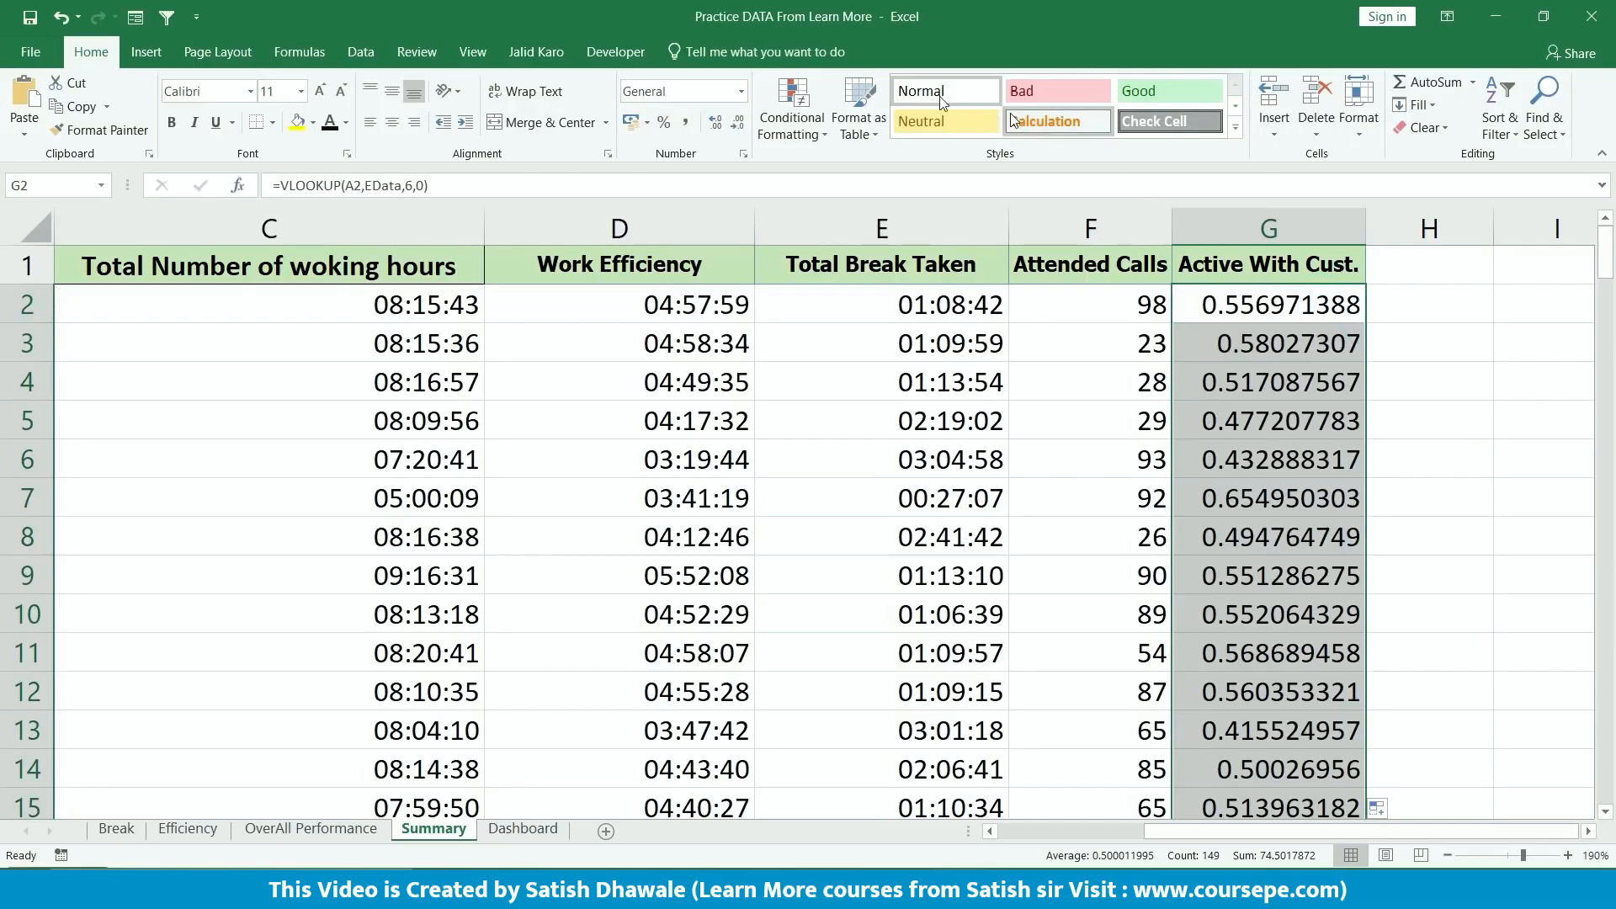
{"action": "left_click", "coordinate": [665, 122]}
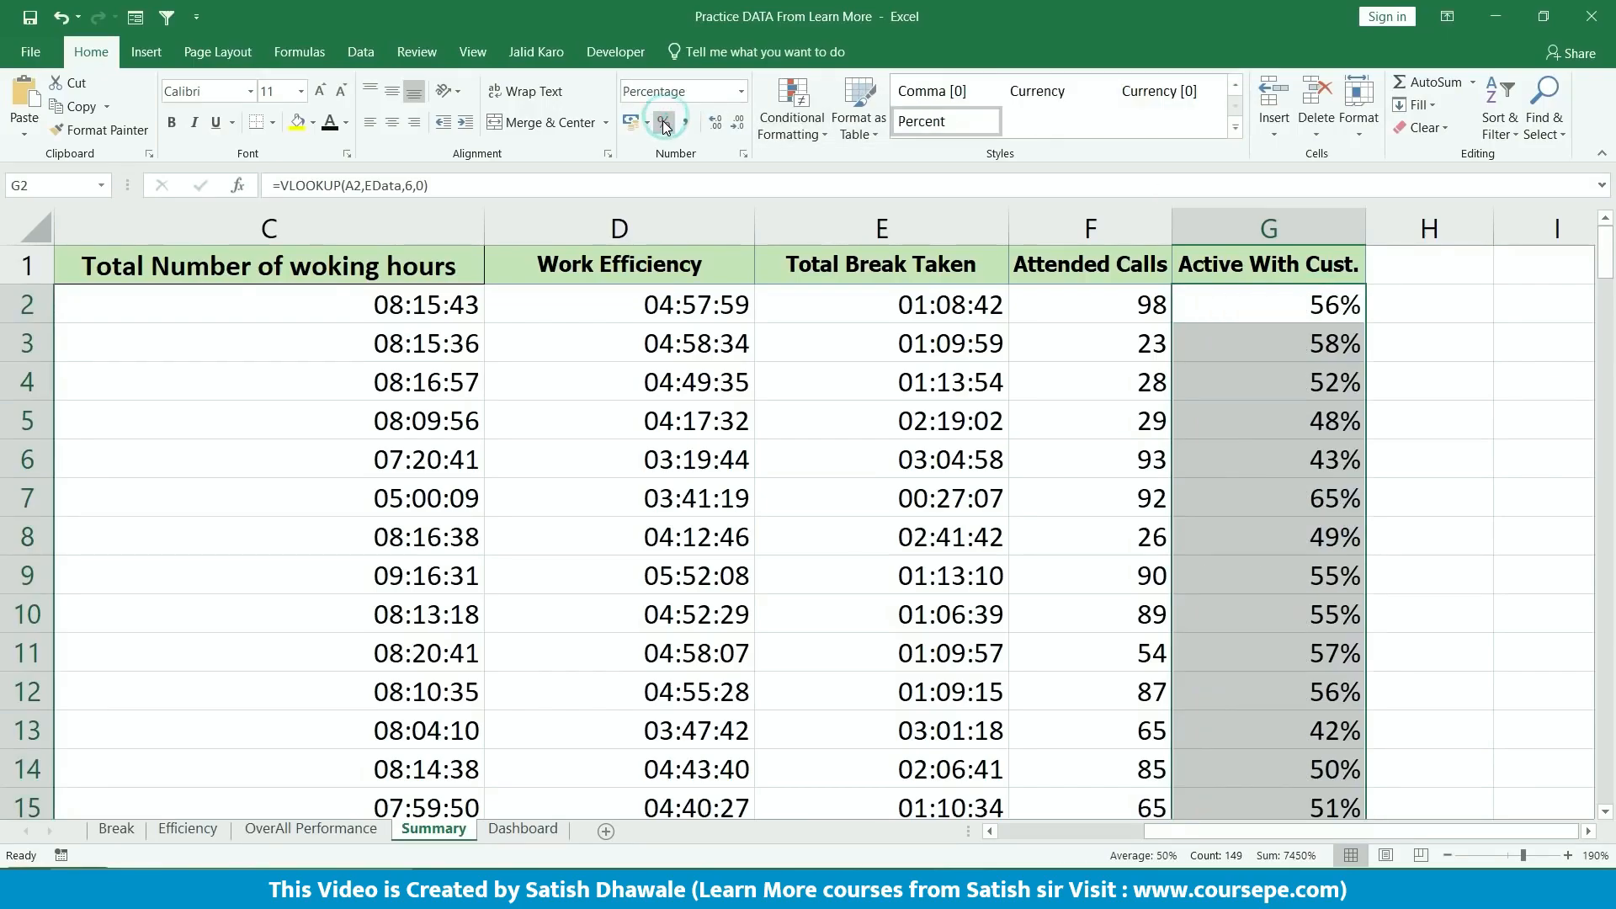
{"action": "left_click", "coordinate": [666, 125]}
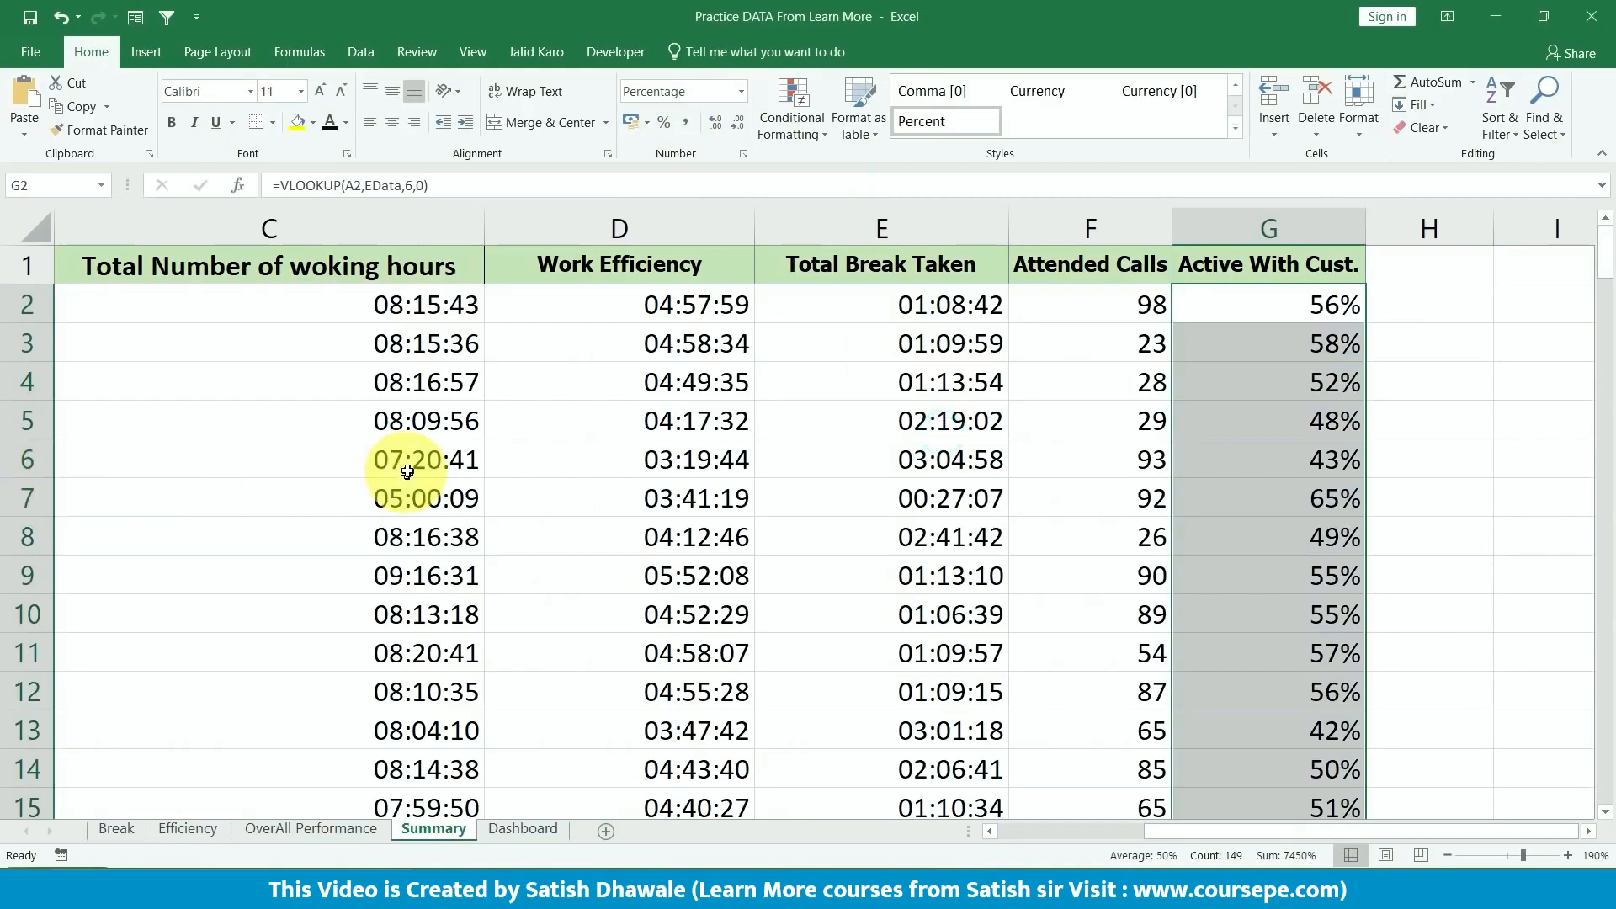
{"action": "left_click", "coordinate": [110, 455]}
{"action": "scroll", "coordinate": [110, 456], "scroll_direction": "left", "scroll_amount": 2}
{"action": "left_click", "coordinate": [603, 427]}
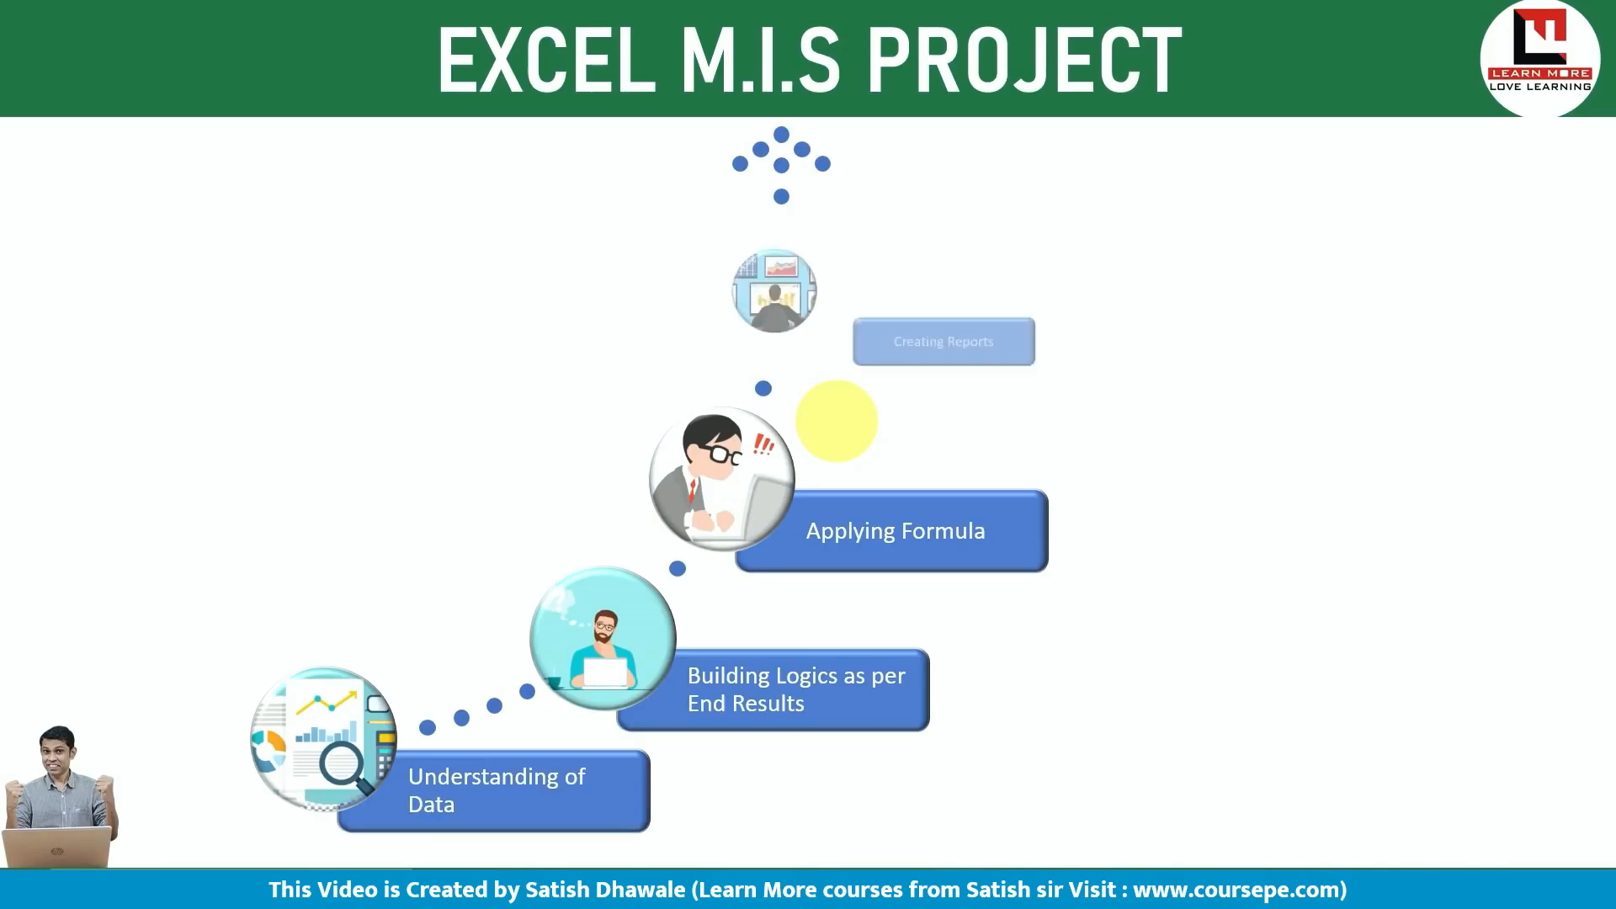
{"action": "key", "text": "alt+Tab"}
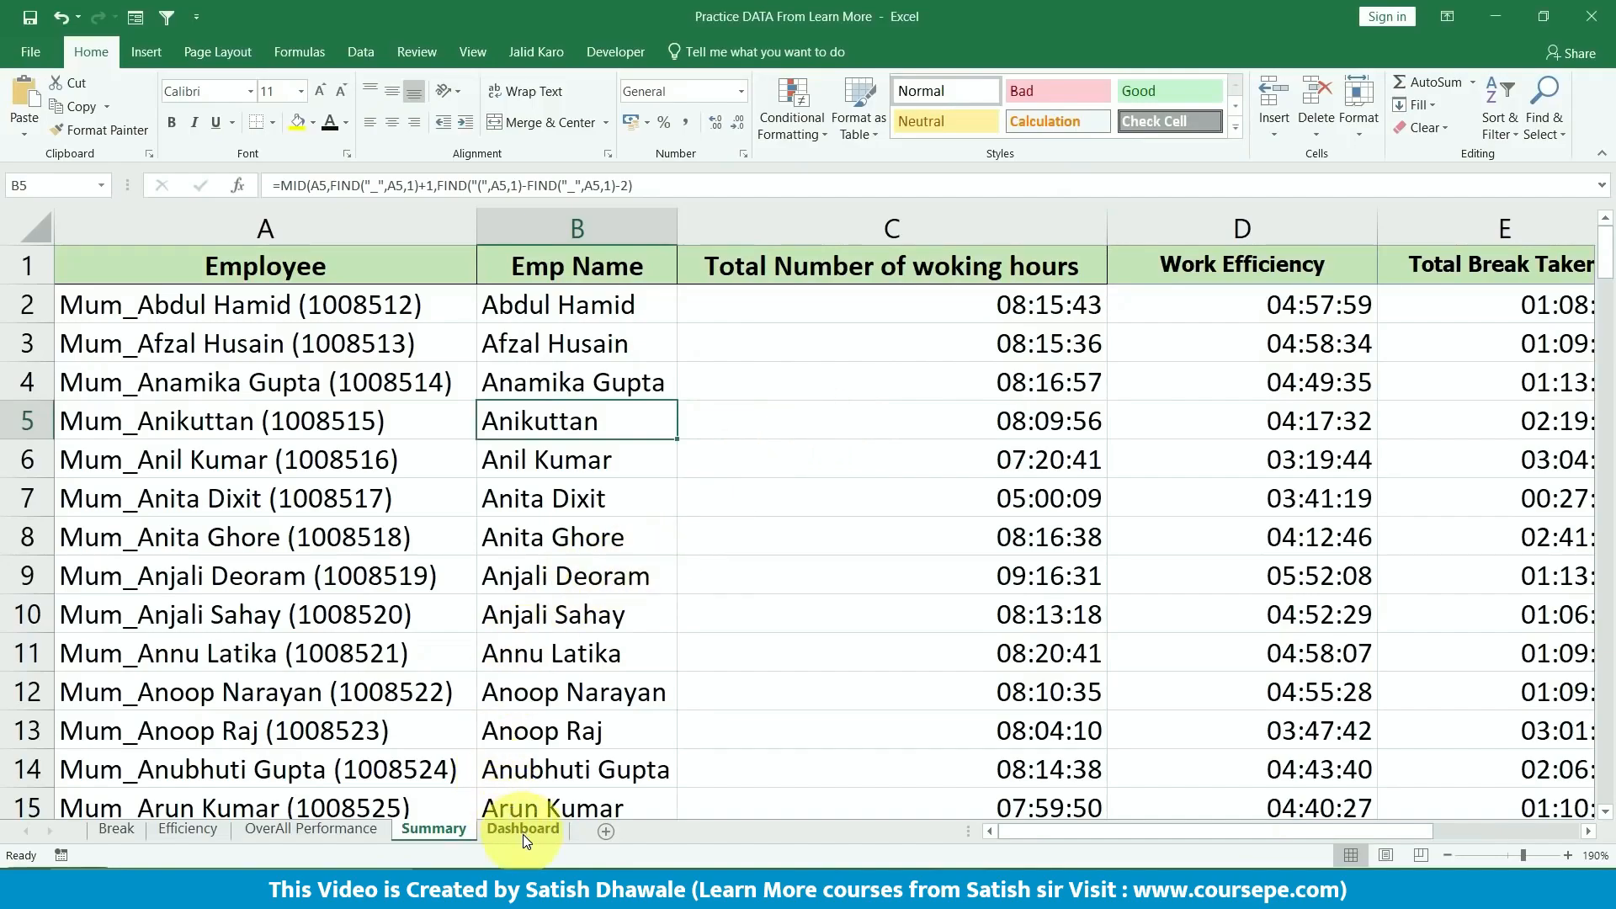
{"action": "left_click", "coordinate": [522, 831]}
{"action": "left_click", "coordinate": [456, 830]}
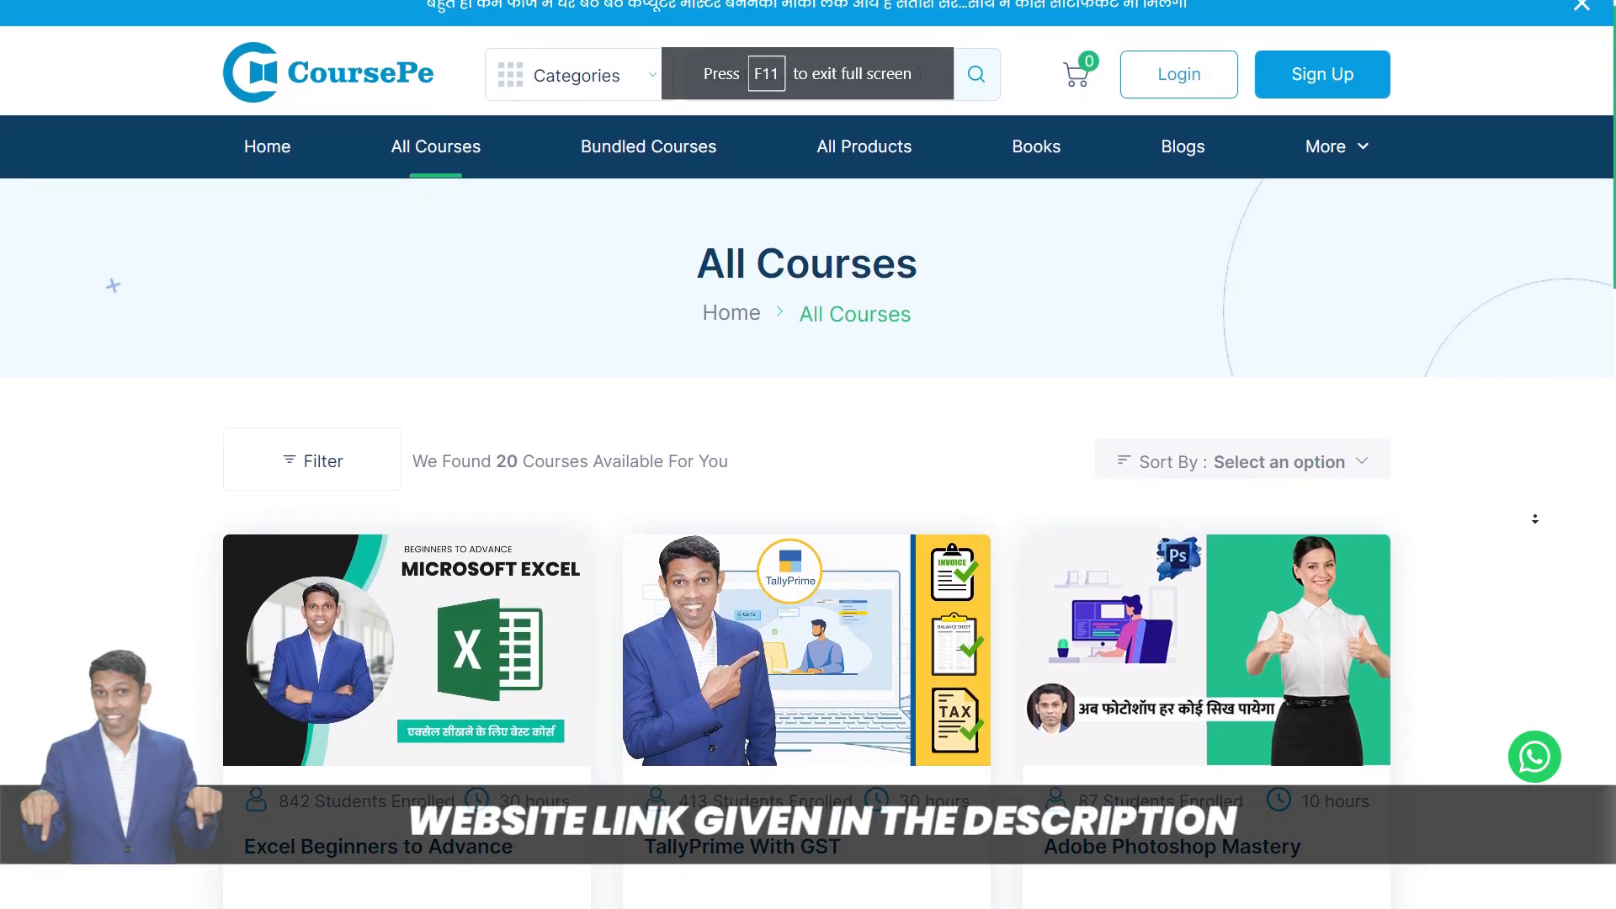
{"action": "scroll", "coordinate": [1535, 519], "scroll_direction": "down", "scroll_amount": 3}
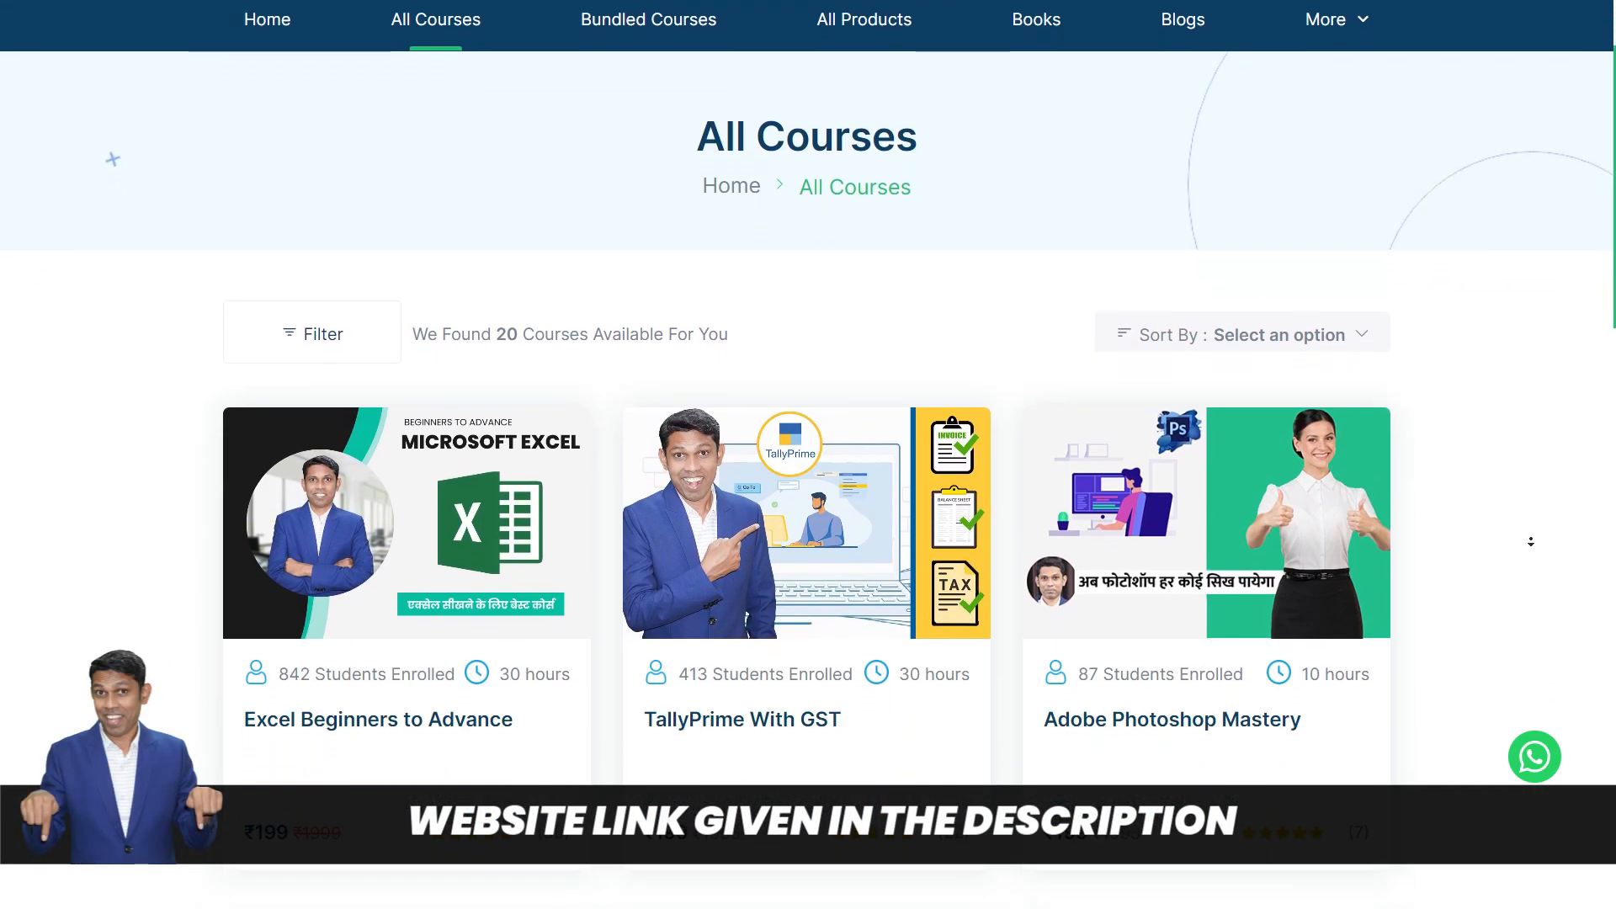
{"action": "scroll", "coordinate": [1532, 542], "scroll_direction": "down", "scroll_amount": 3}
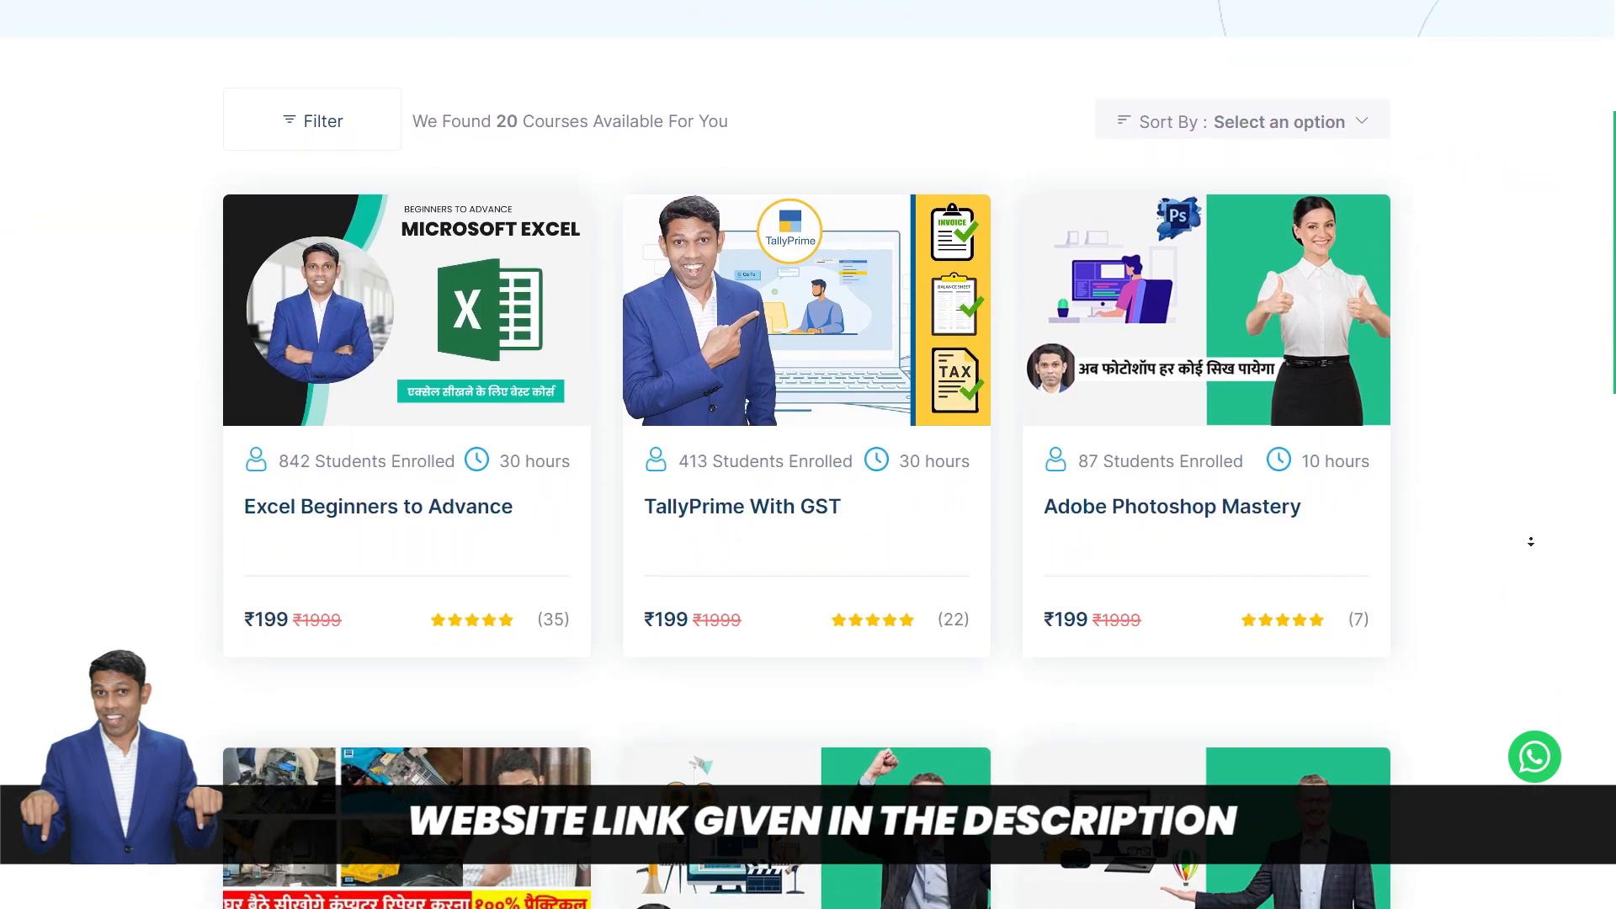
{"action": "scroll", "coordinate": [1531, 543], "scroll_direction": "down", "scroll_amount": 5}
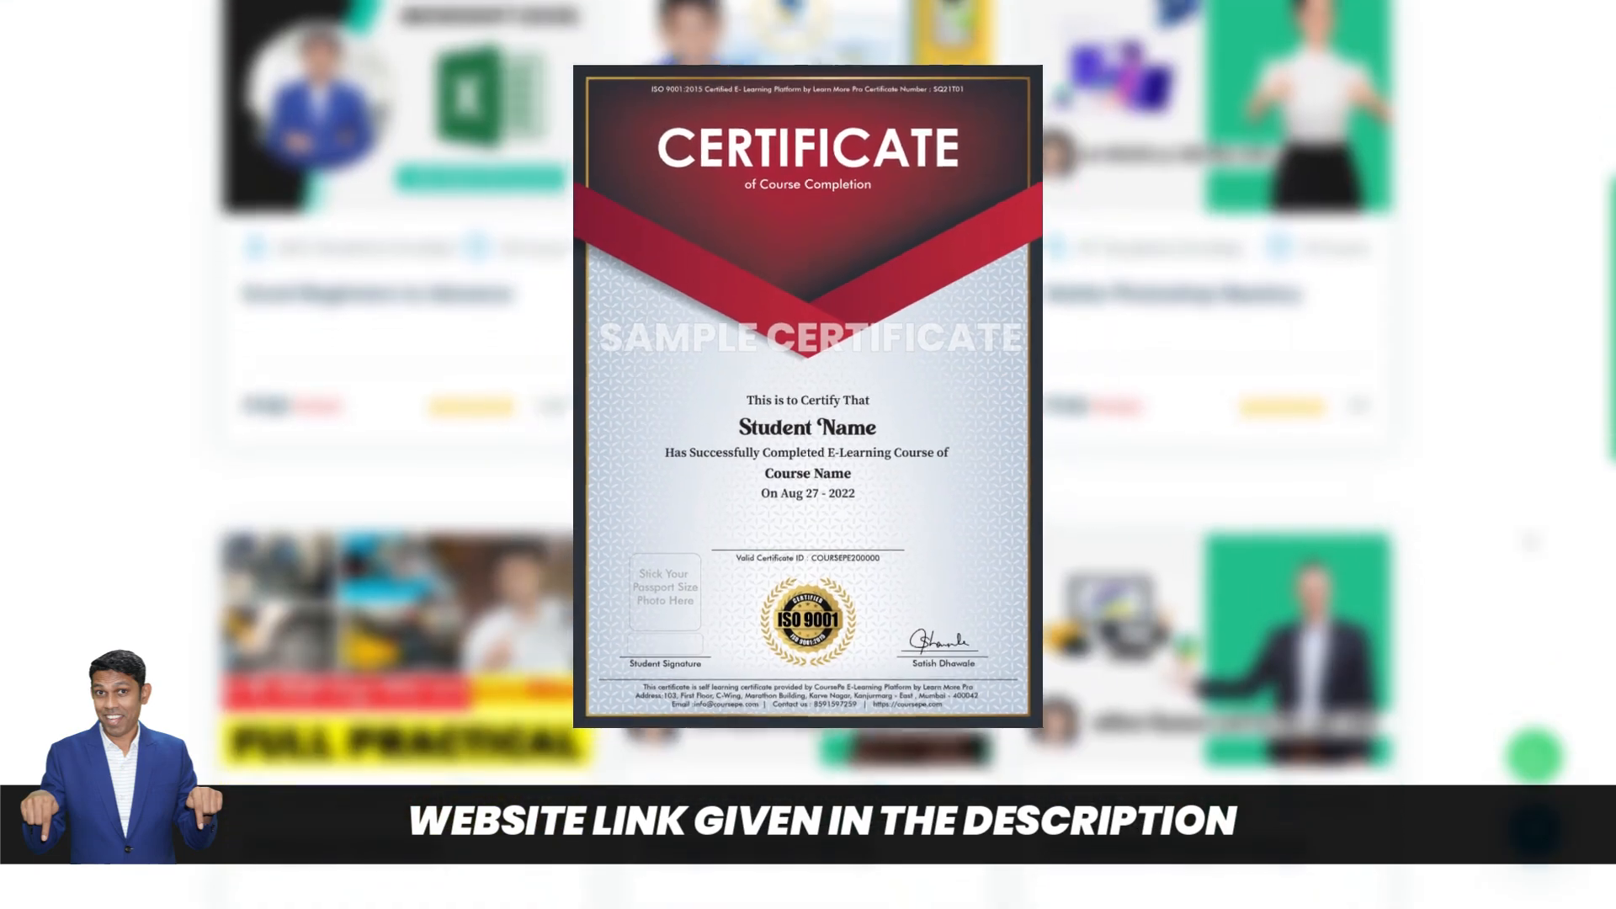
{"action": "scroll", "coordinate": [1531, 542], "scroll_direction": "down", "scroll_amount": 5}
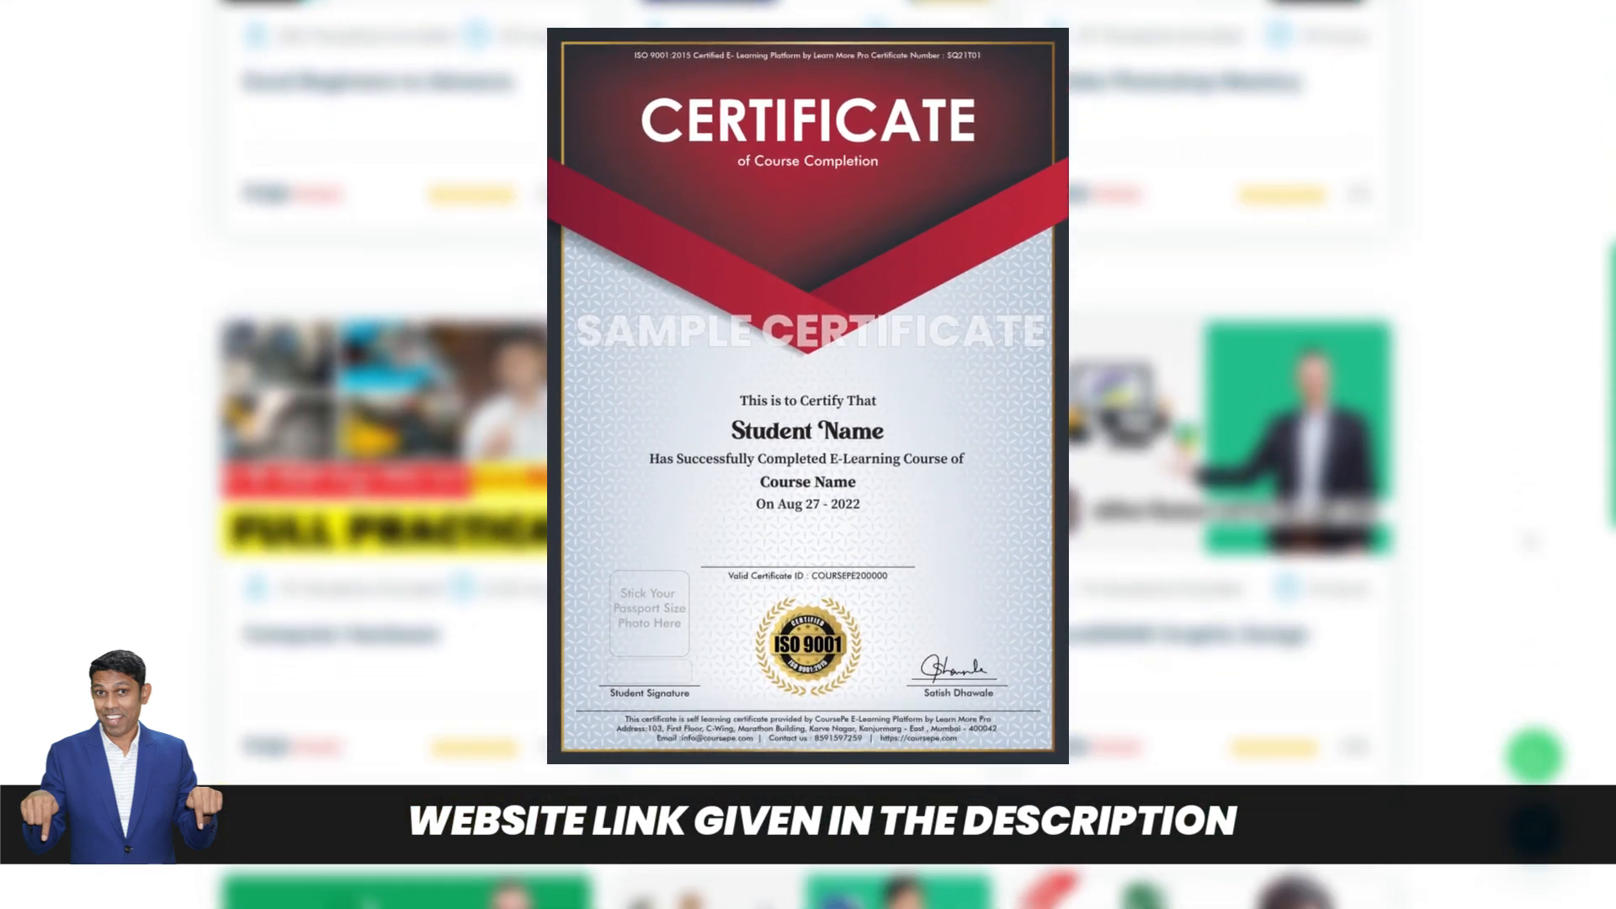
{"action": "scroll", "coordinate": [1531, 542], "scroll_direction": "down", "scroll_amount": 5}
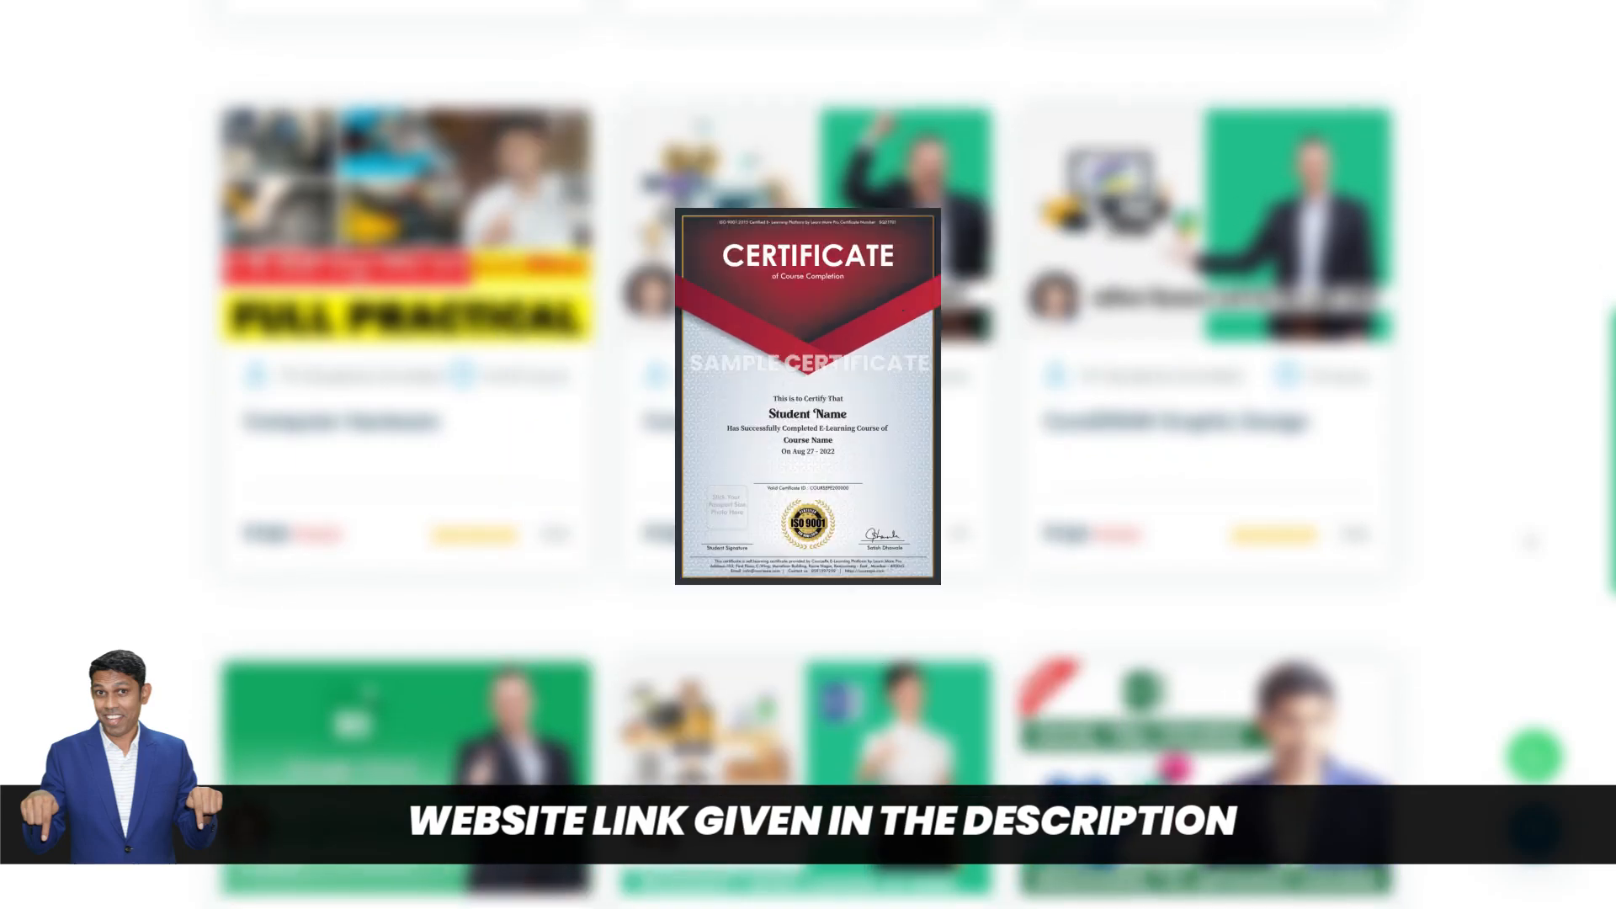
{"action": "scroll", "coordinate": [1531, 542], "scroll_direction": "down", "scroll_amount": 5}
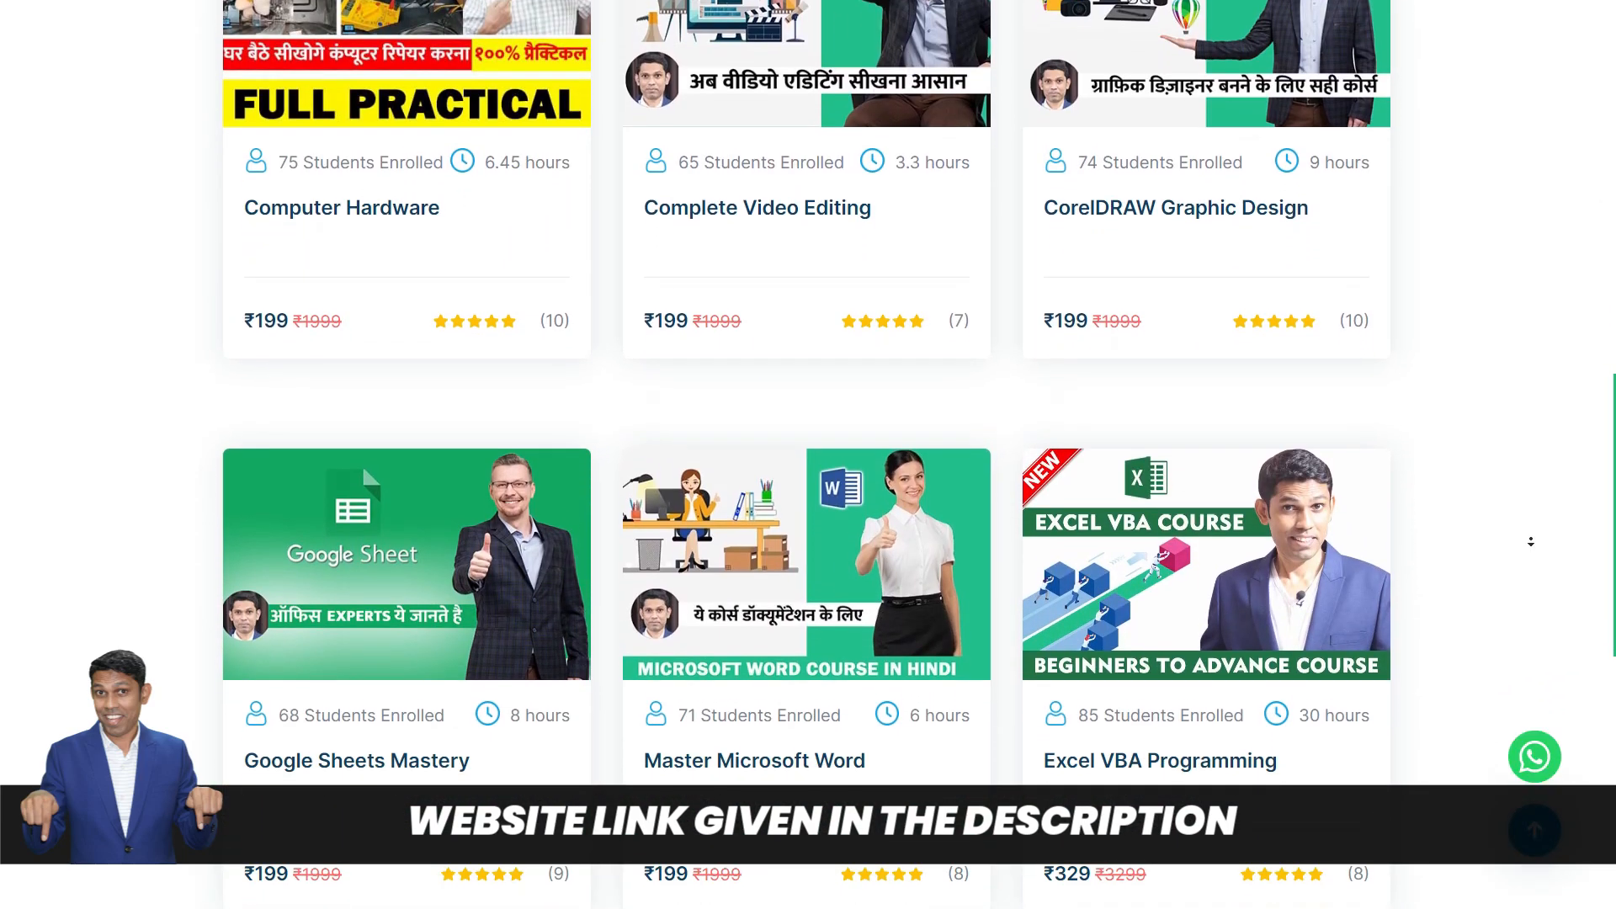
{"action": "scroll", "coordinate": [1531, 542], "scroll_direction": "down", "scroll_amount": 5}
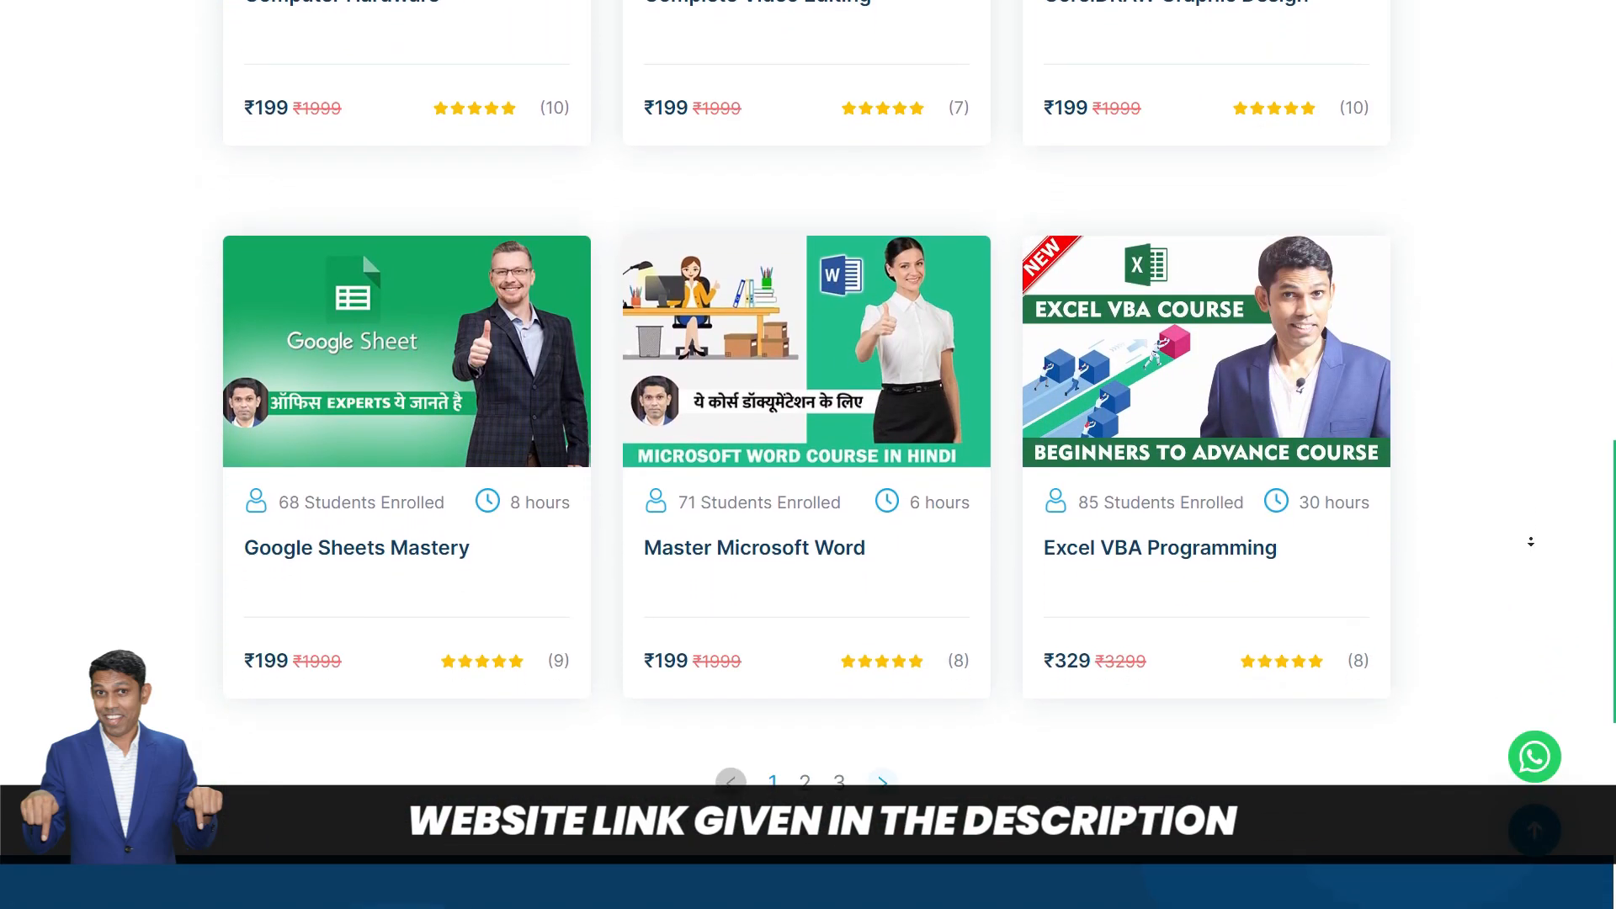
{"action": "scroll", "coordinate": [1531, 542], "scroll_direction": "down", "scroll_amount": 1}
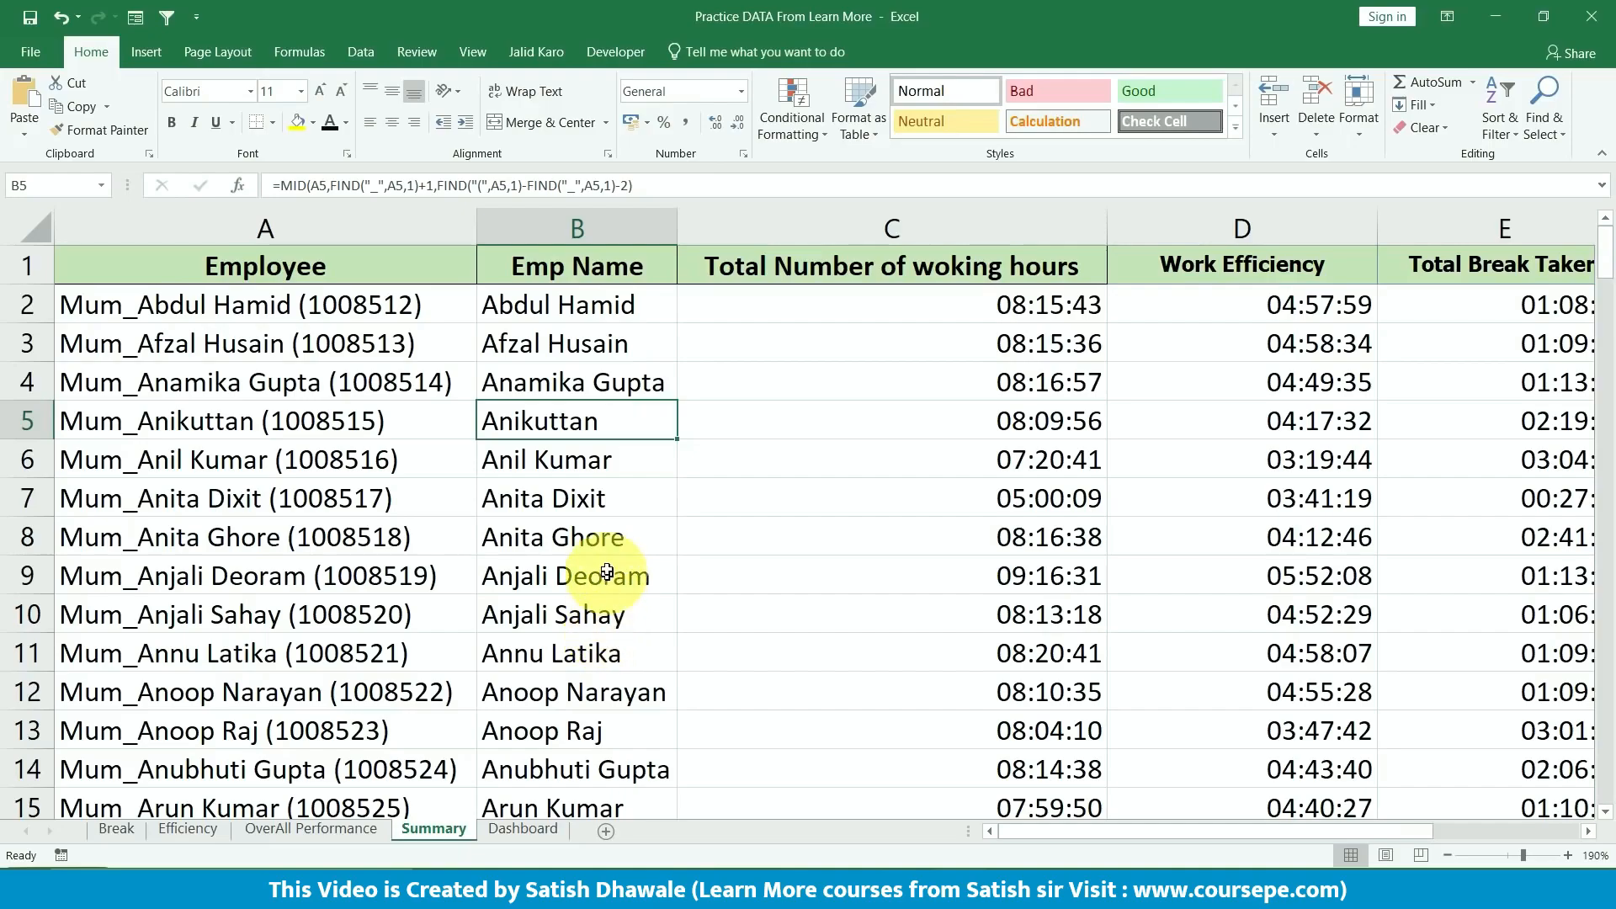
{"action": "left_click", "coordinate": [571, 499]}
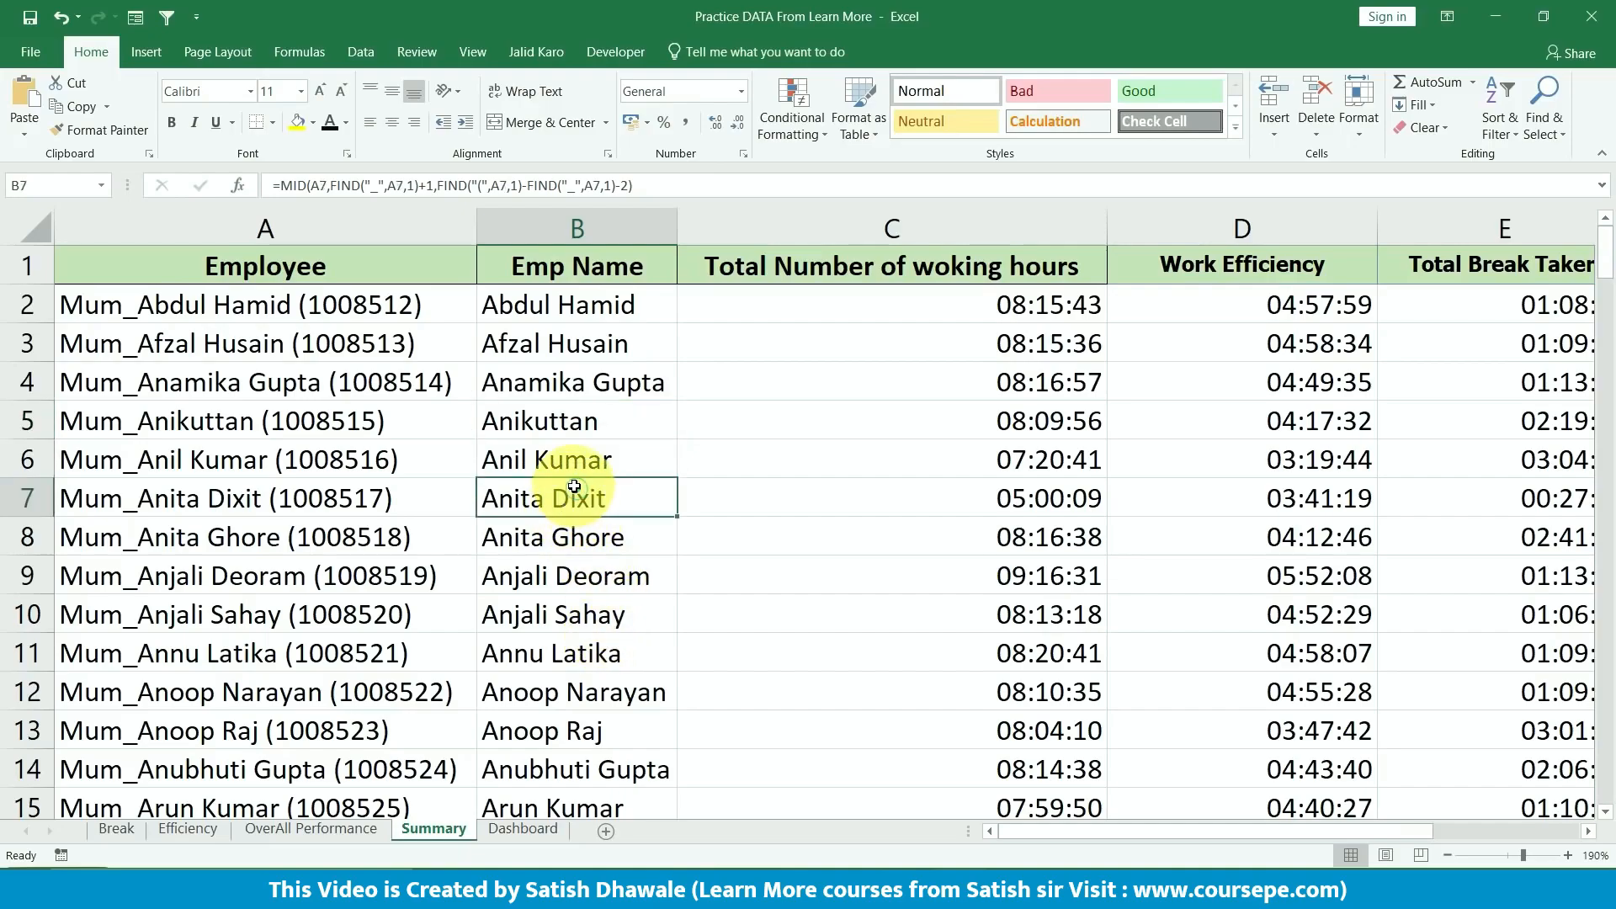
{"action": "left_click", "coordinate": [520, 831]}
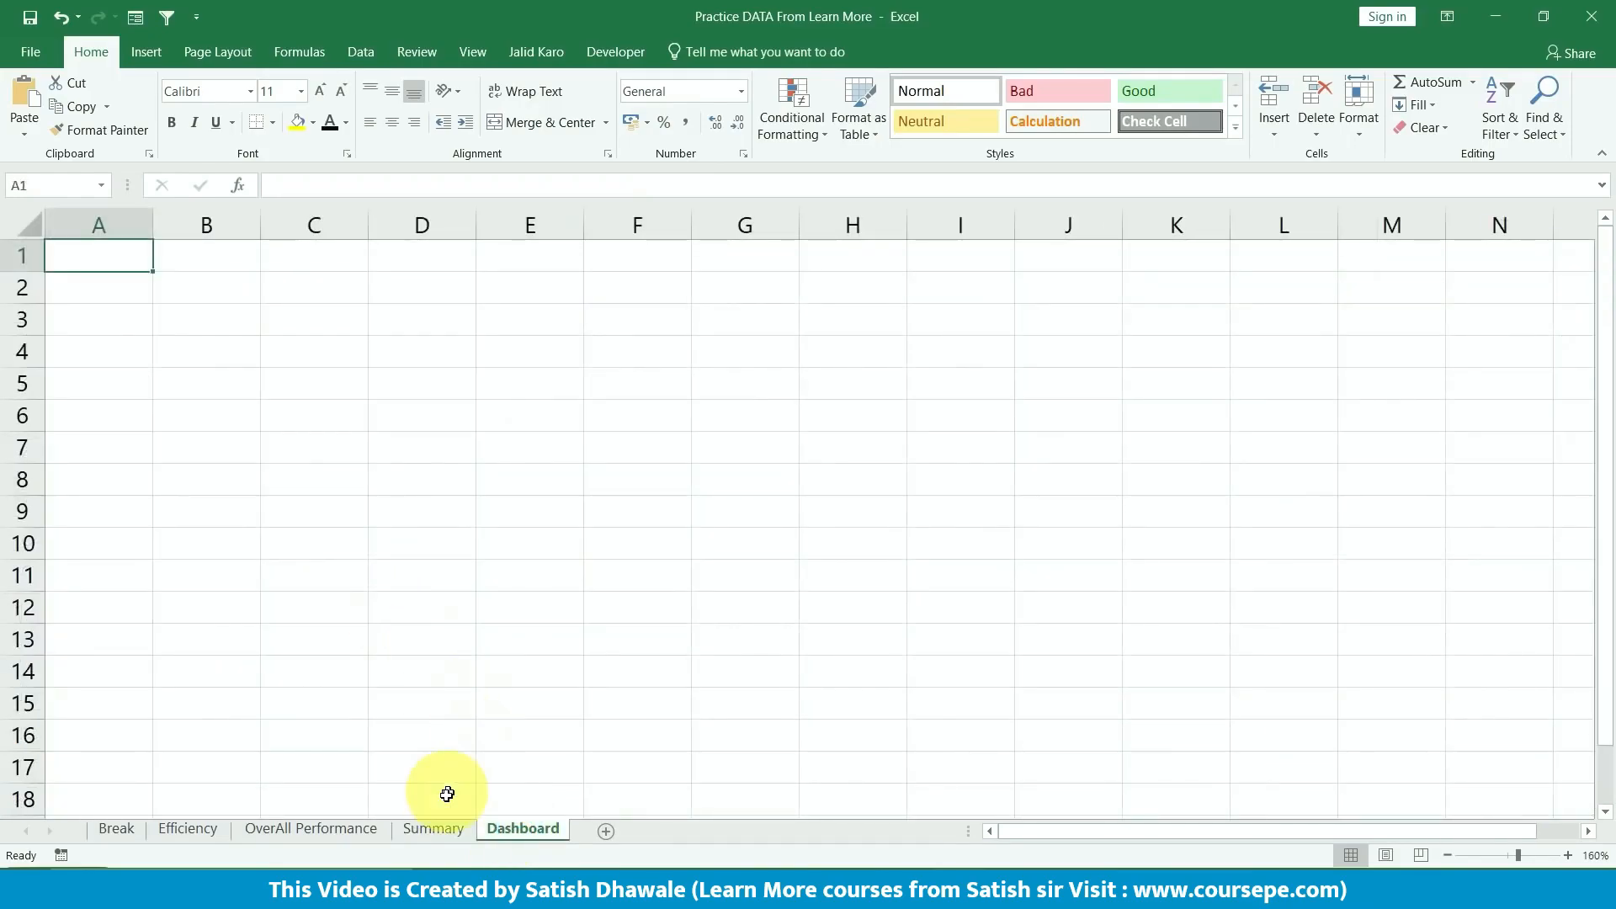
- Select the entire data table on the Summary sheet, including its header row
{"action": "left_click", "coordinate": [431, 831]}
{"action": "scroll", "coordinate": [419, 459], "scroll_direction": "down", "scroll_amount": 3}
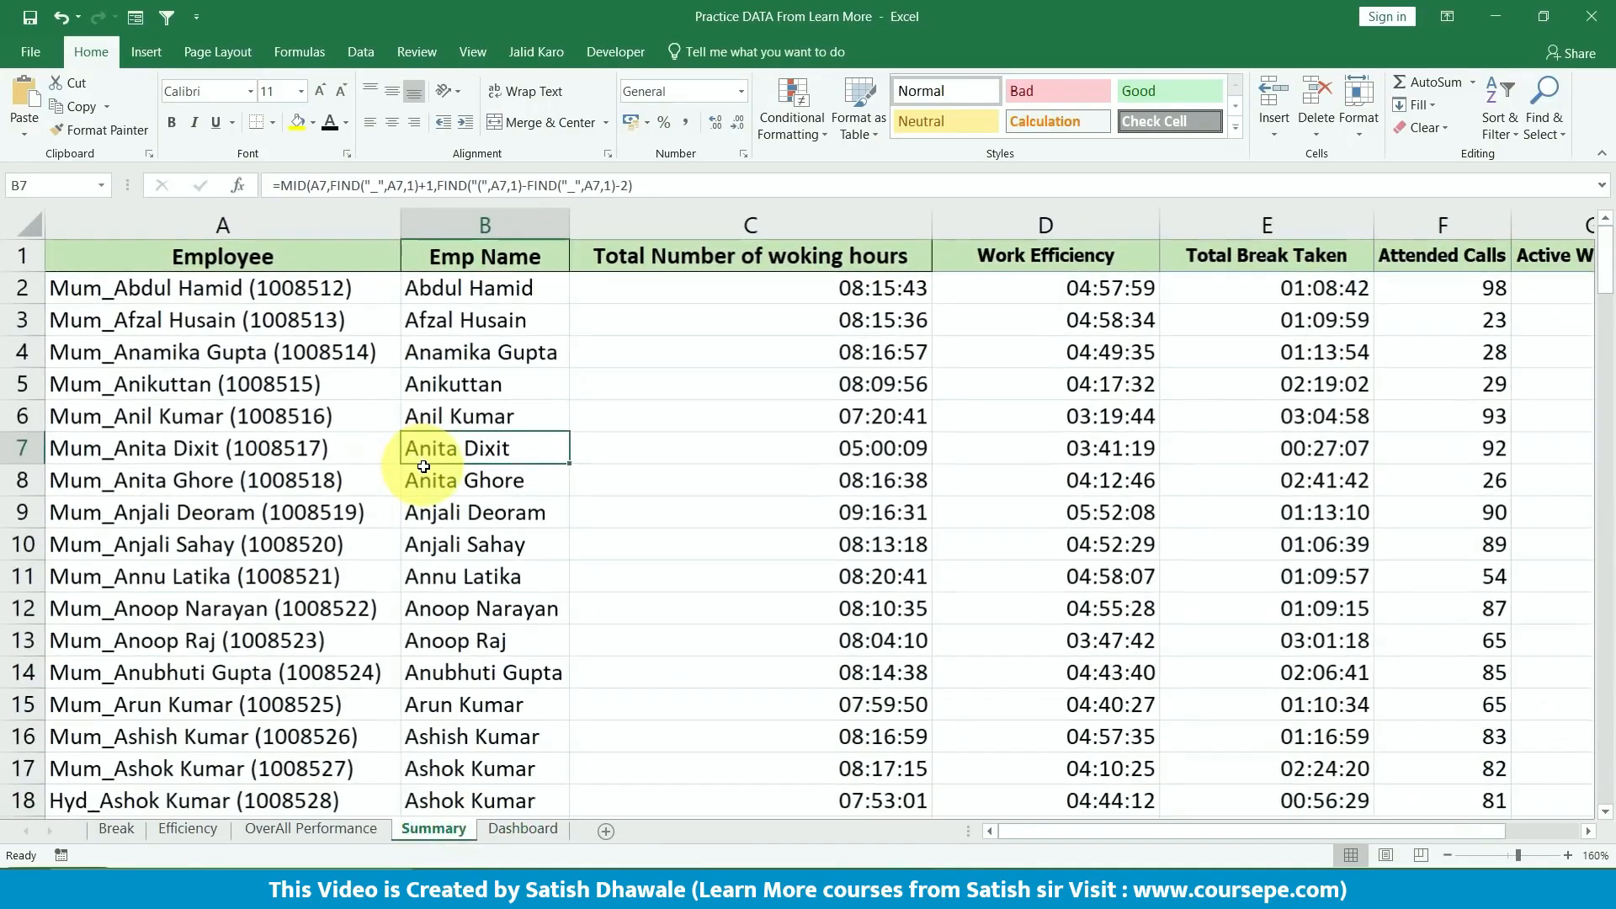
{"action": "scroll", "coordinate": [423, 467], "scroll_direction": "down", "scroll_amount": 1}
{"action": "left_click", "coordinate": [185, 313]}
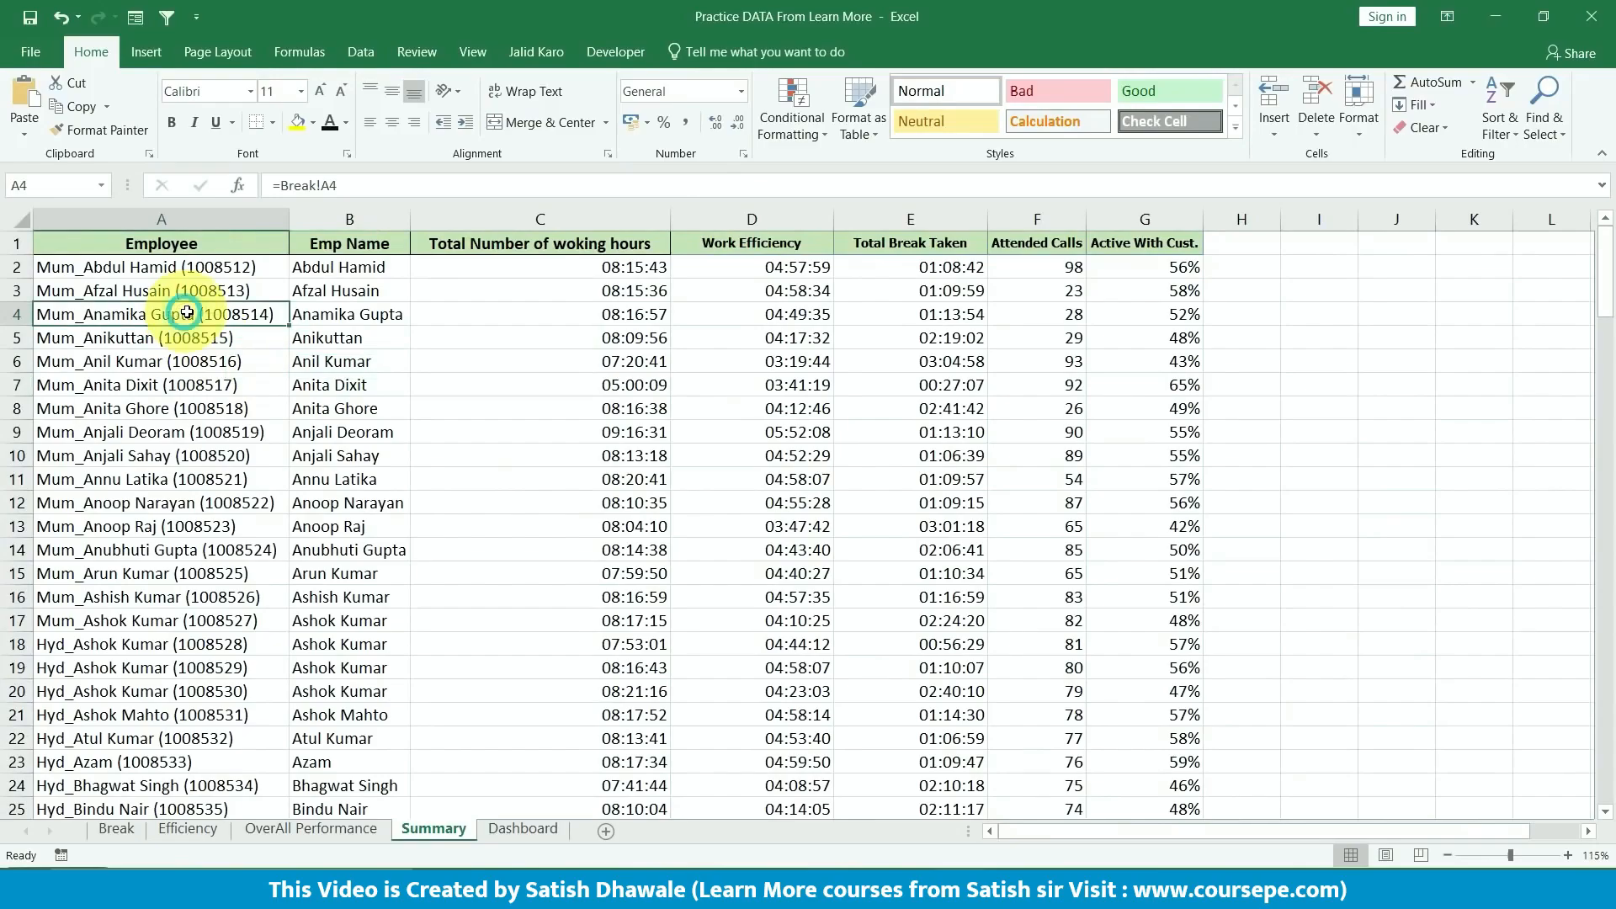
{"action": "left_click", "coordinate": [361, 243]}
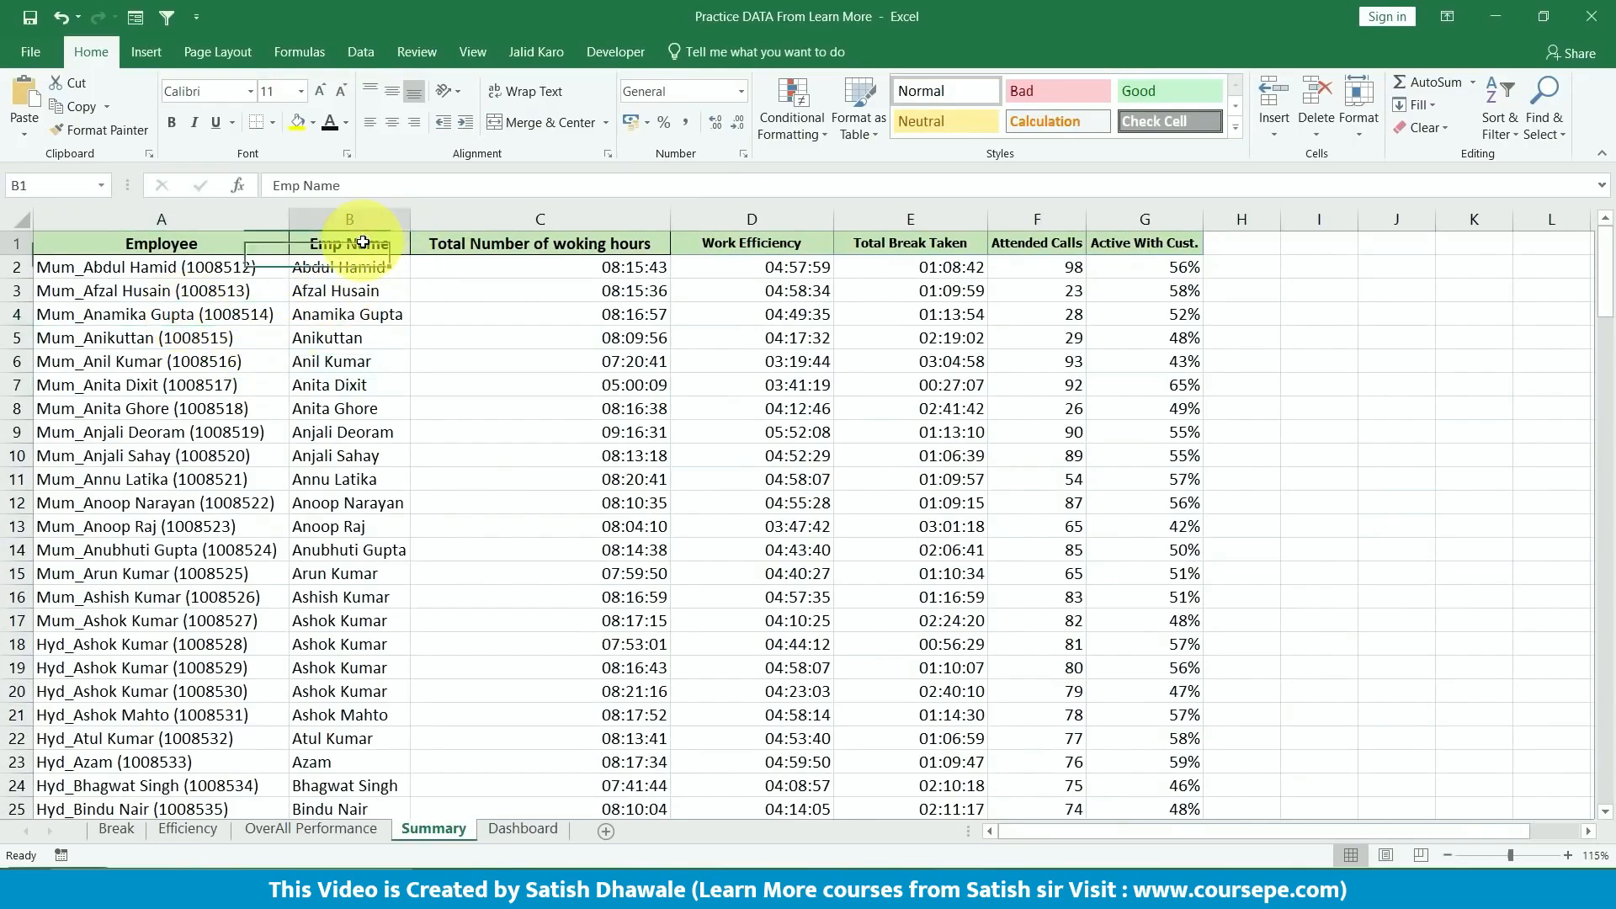
{"action": "key", "text": "ctrl+a"}
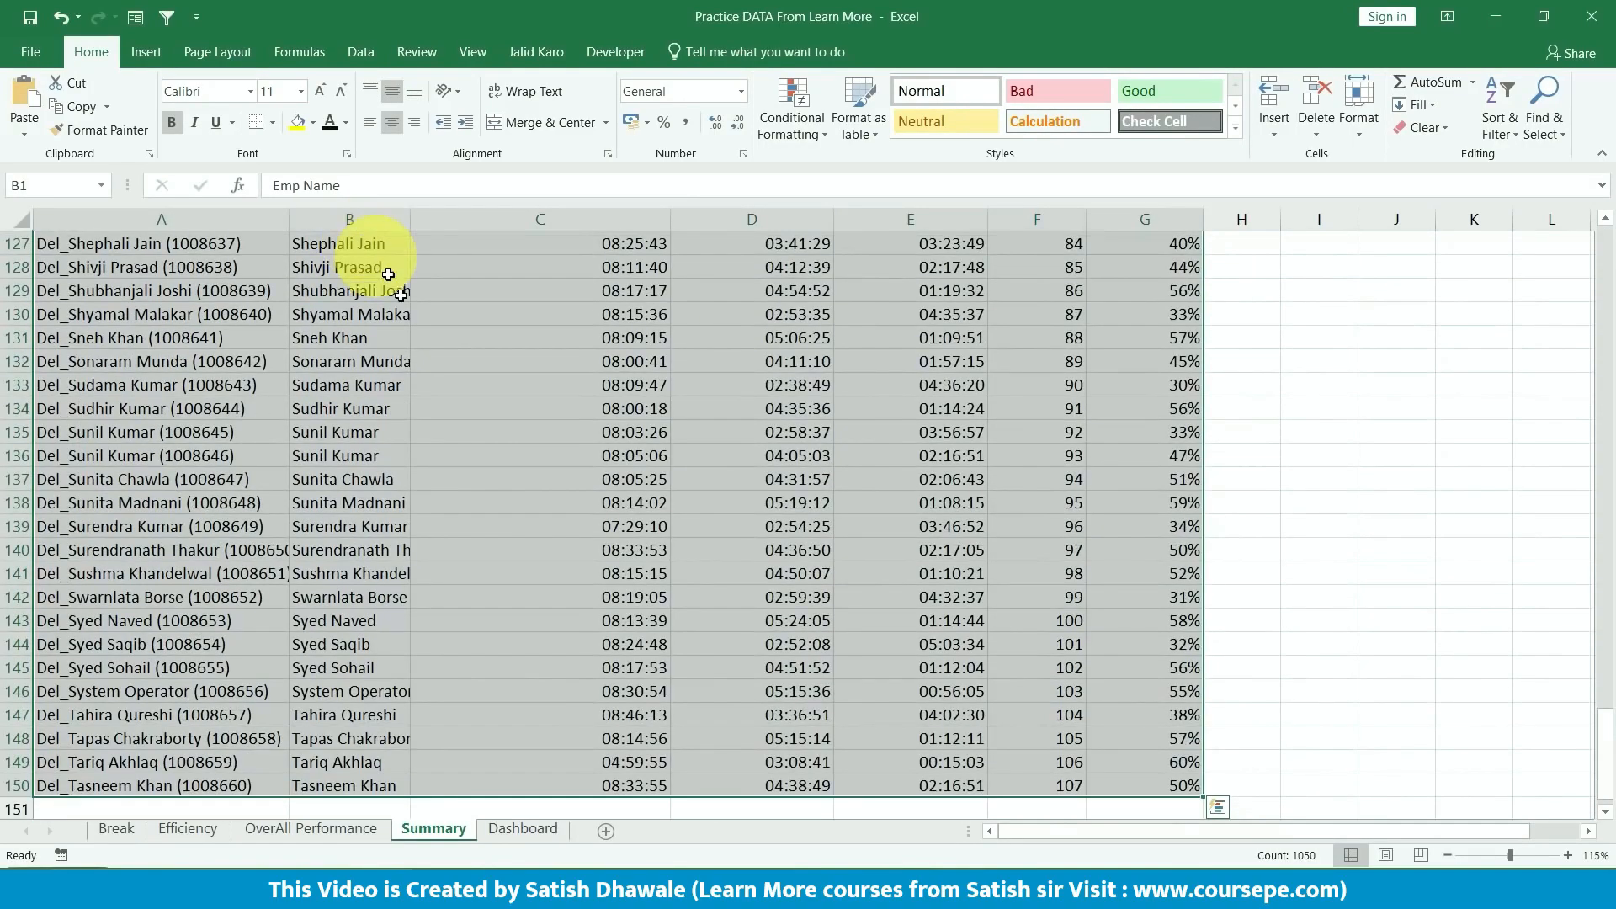
{"action": "scroll", "coordinate": [473, 411], "scroll_direction": "up", "scroll_amount": 10}
{"action": "scroll", "coordinate": [474, 412], "scroll_direction": "up", "scroll_amount": 20}
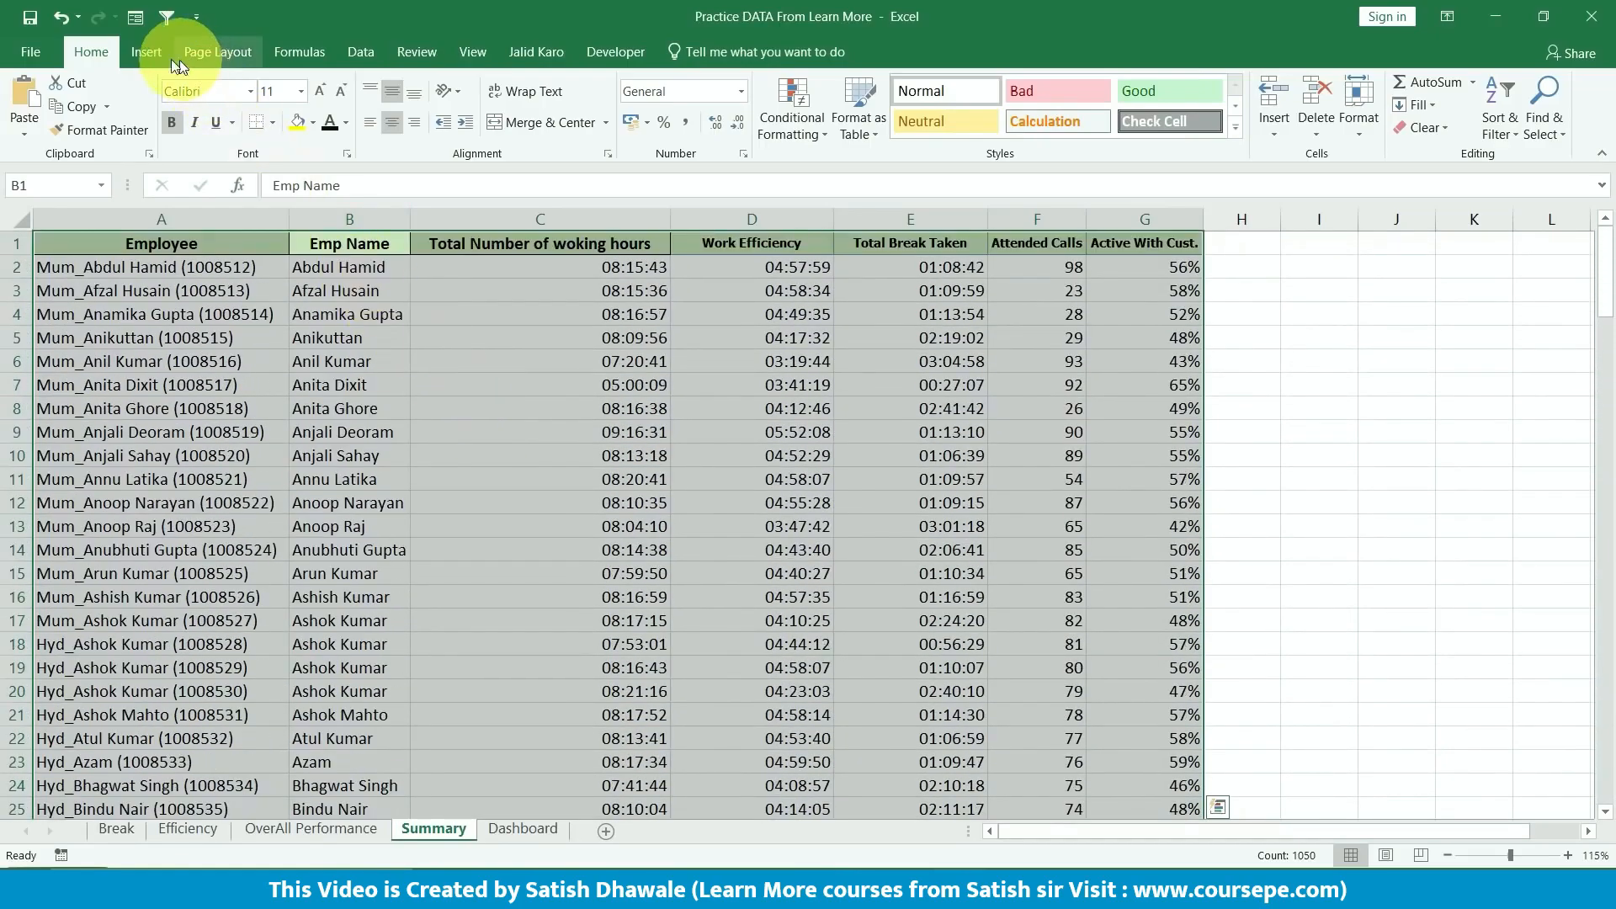
- Create a PivotTable from Summary!$A$1:$G$150, placed on the existing Dashboard sheet at cell A4
{"action": "left_click", "coordinate": [146, 52]}
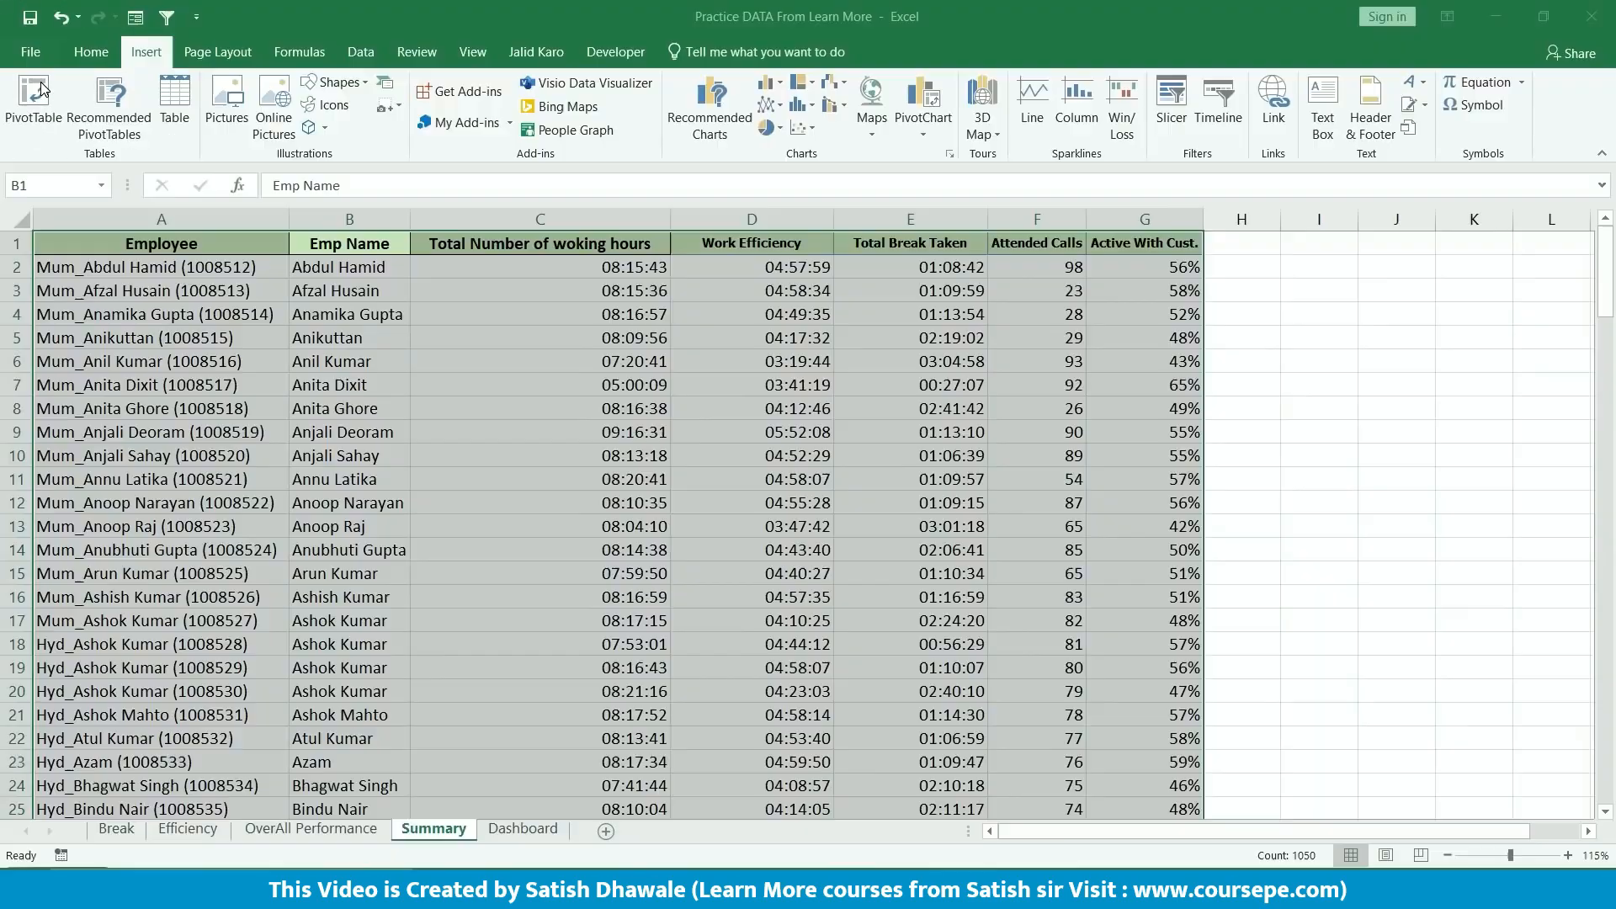
{"action": "left_click", "coordinate": [42, 88]}
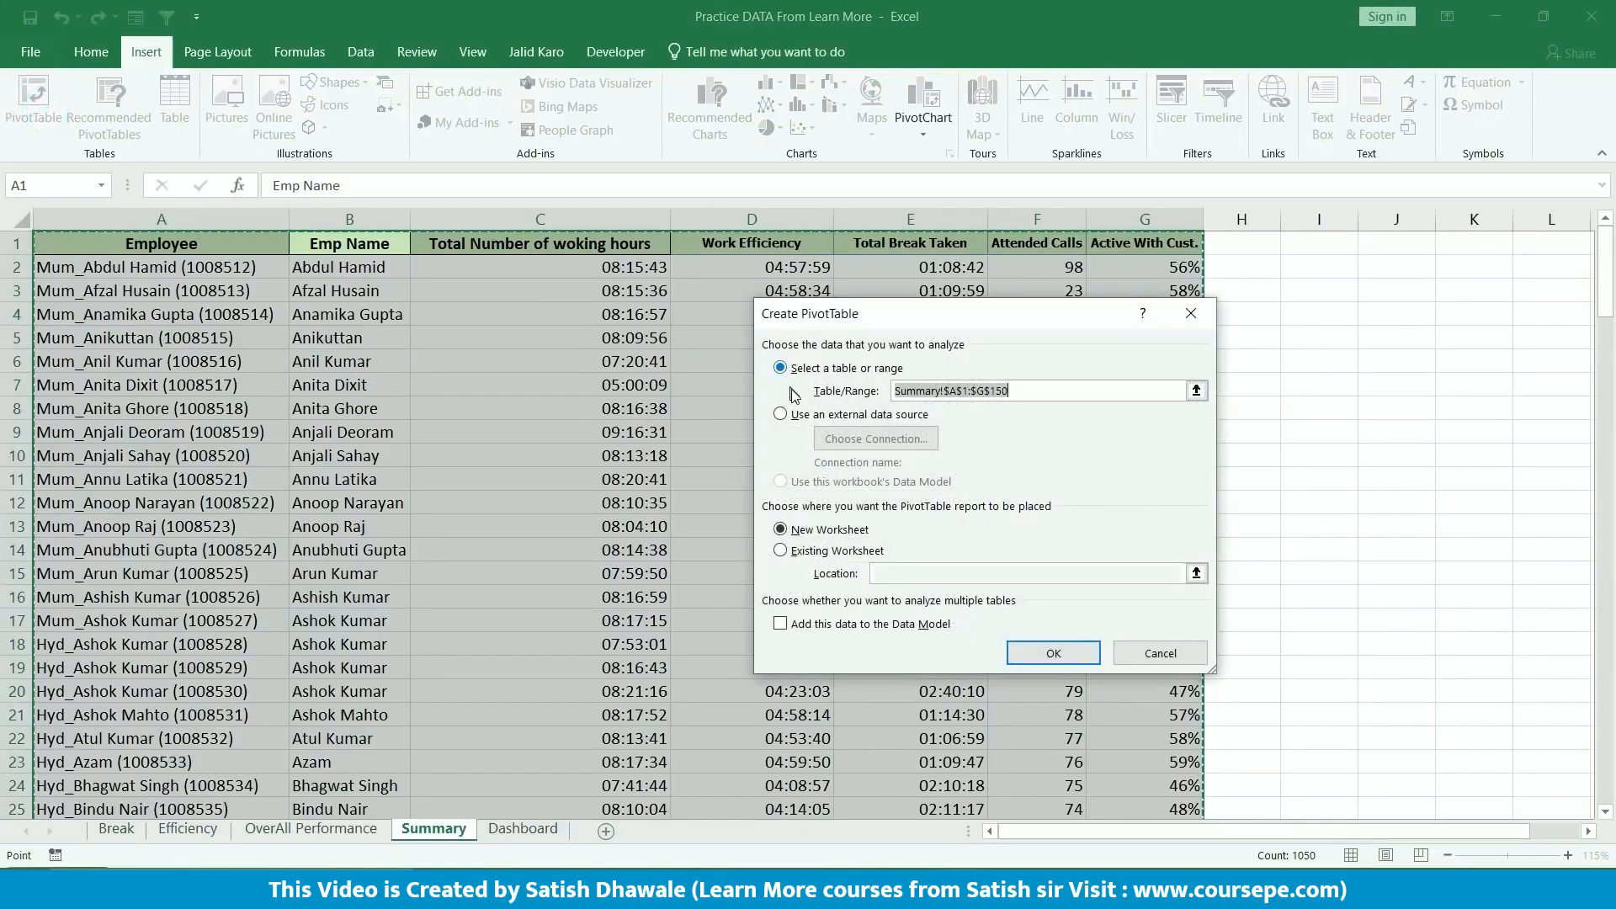
{"action": "left_click", "coordinate": [1010, 493]}
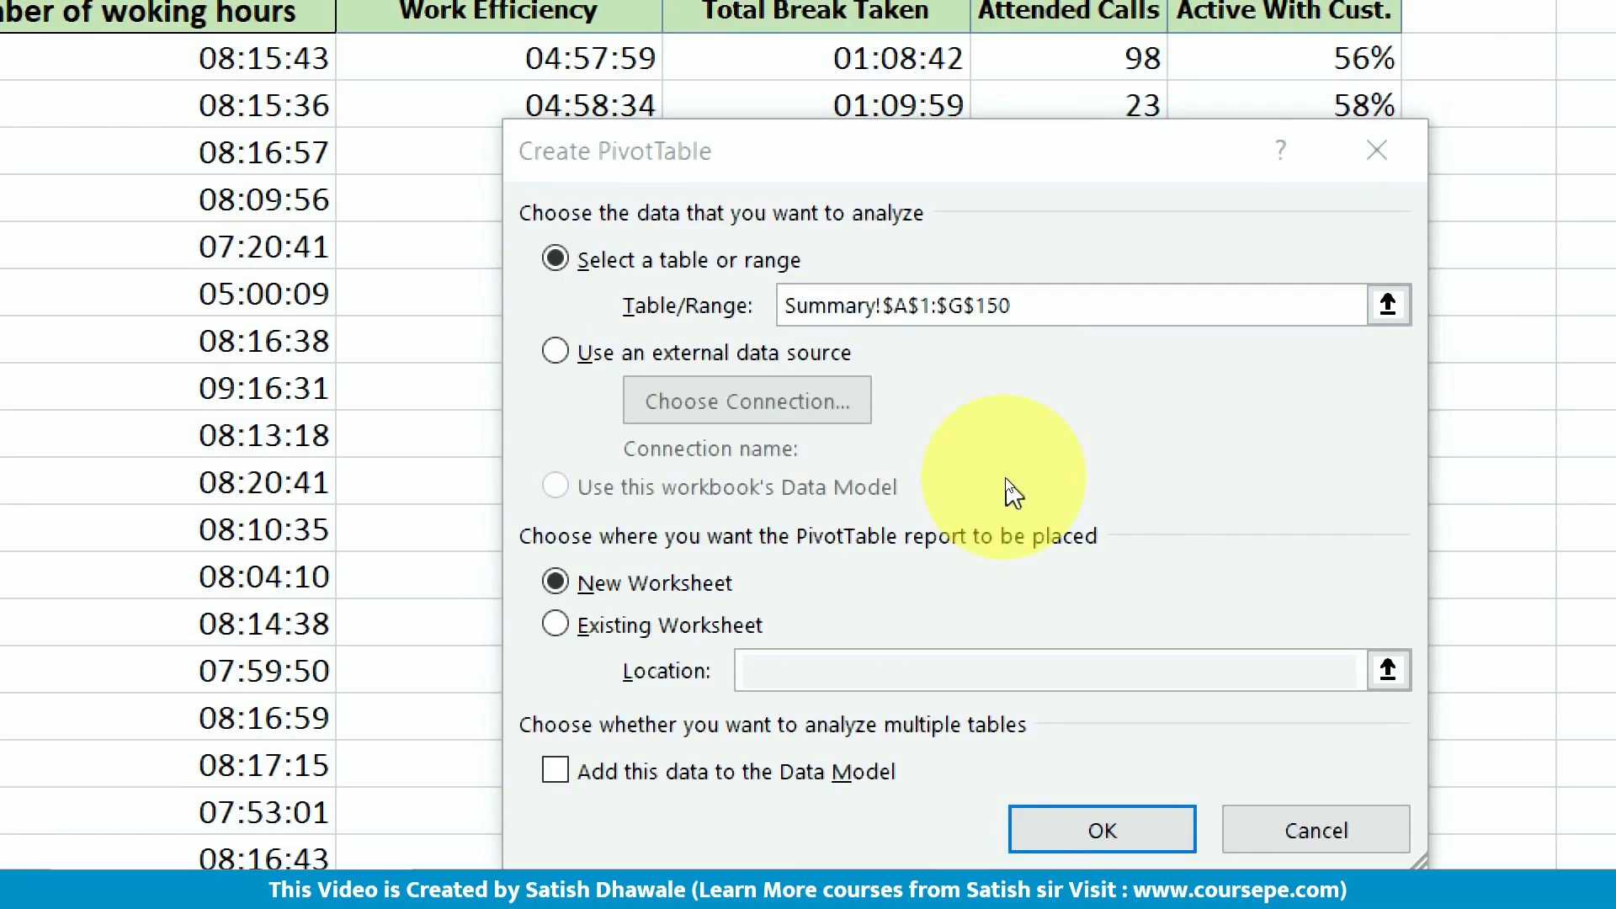
{"action": "left_click", "coordinate": [1031, 299]}
{"action": "left_click_drag", "start_coordinate": [1031, 299], "coordinate": [769, 301]}
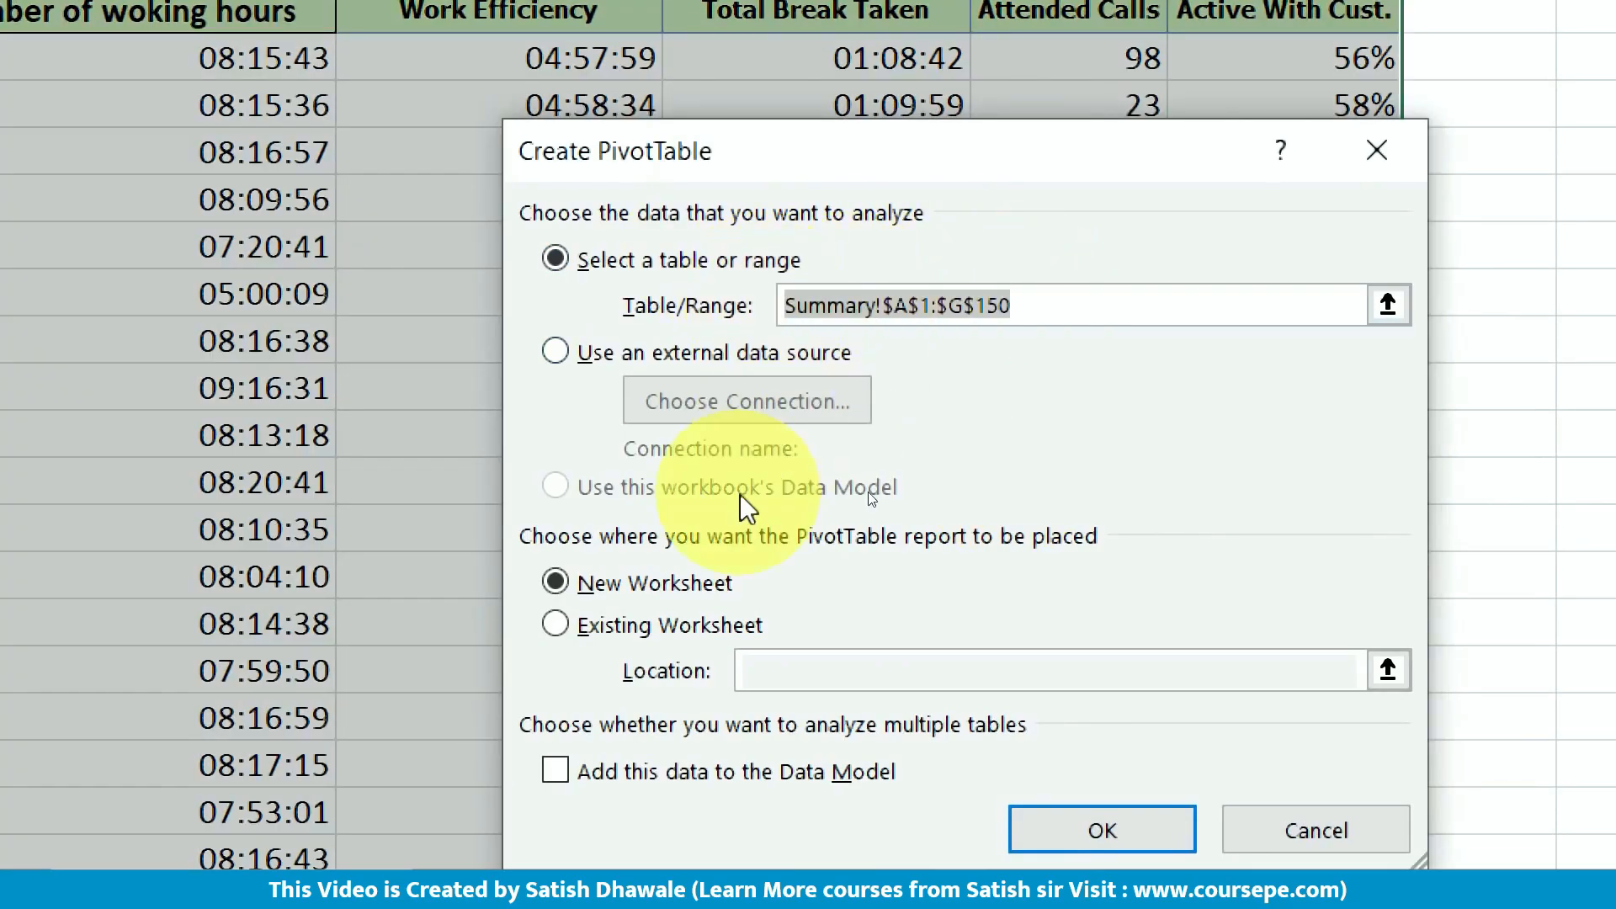
{"action": "left_click", "coordinate": [680, 592]}
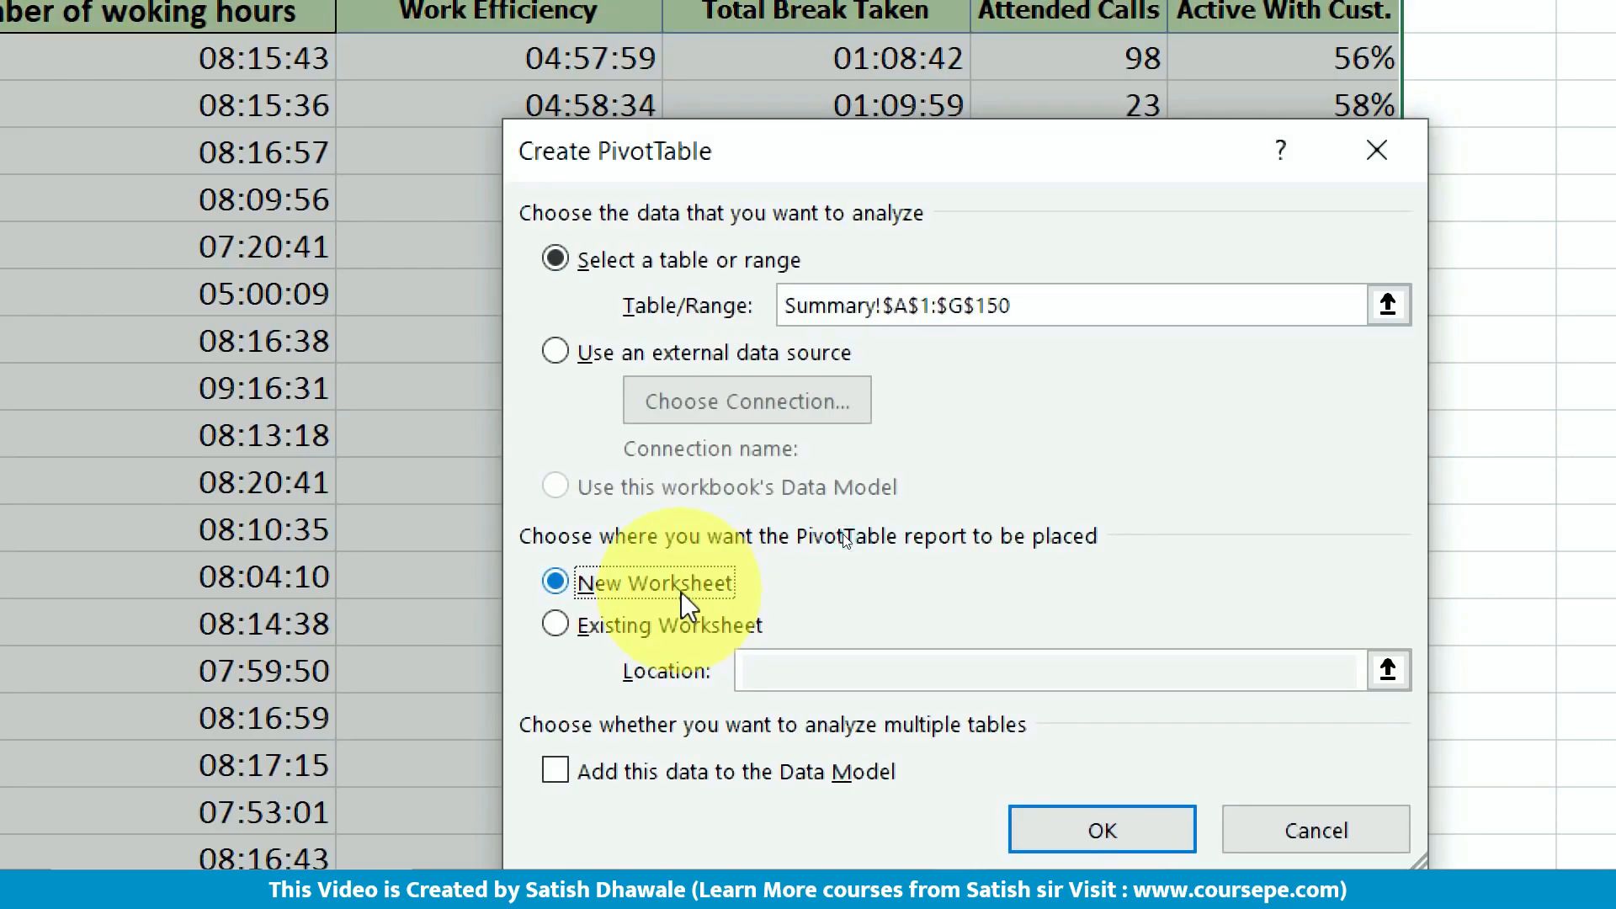
{"action": "left_click", "coordinate": [686, 635]}
{"action": "left_click", "coordinate": [783, 667]}
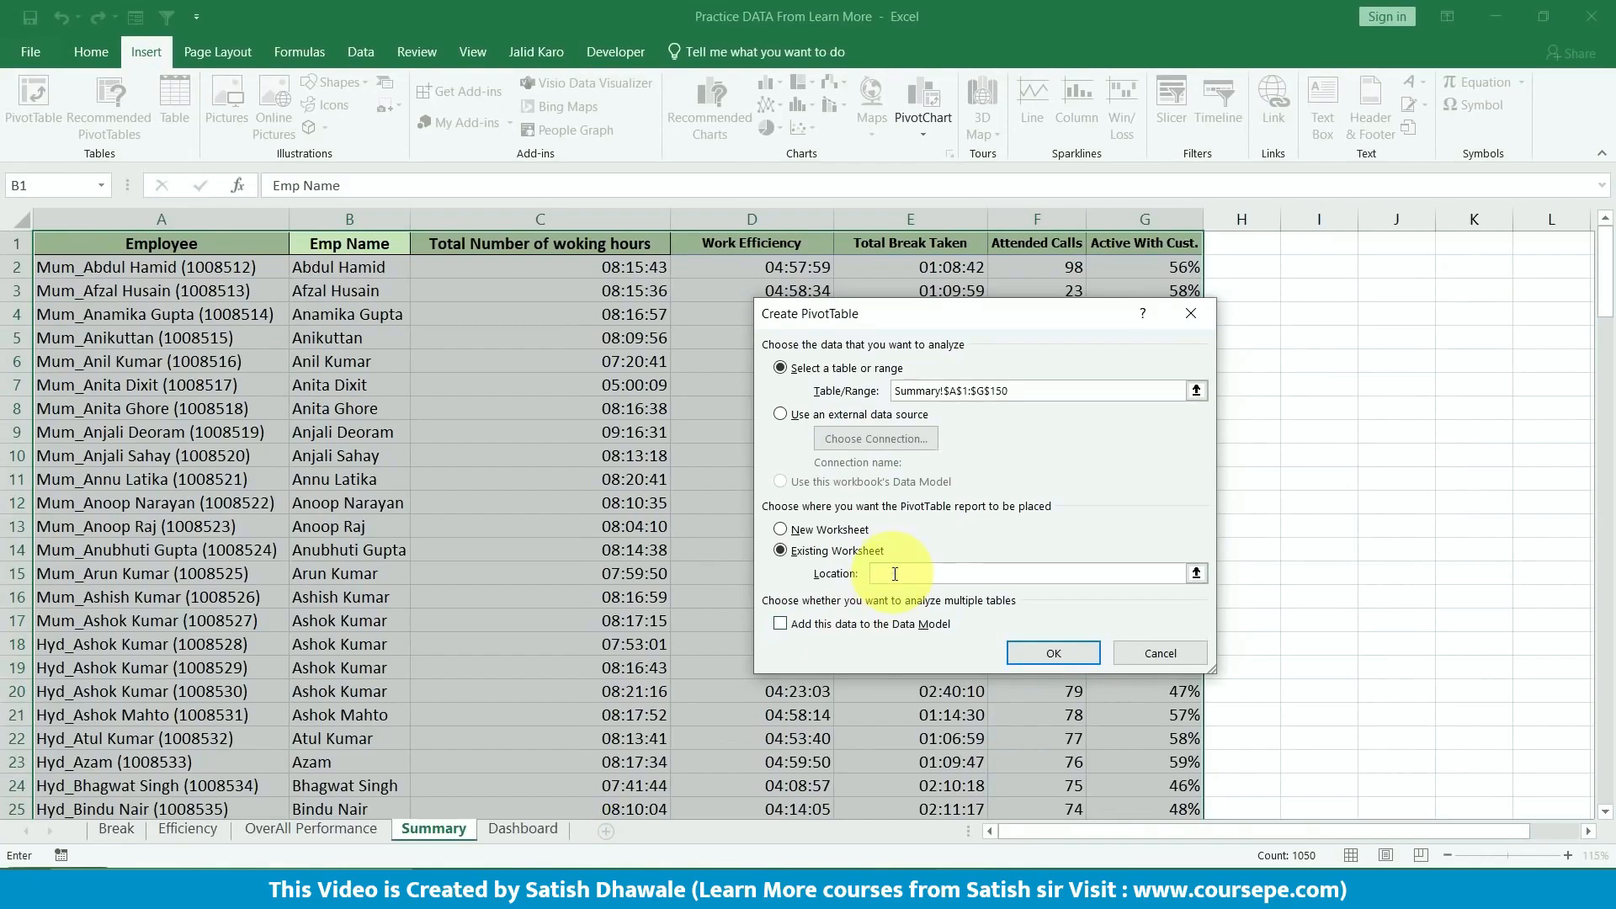
{"action": "left_click", "coordinate": [537, 830]}
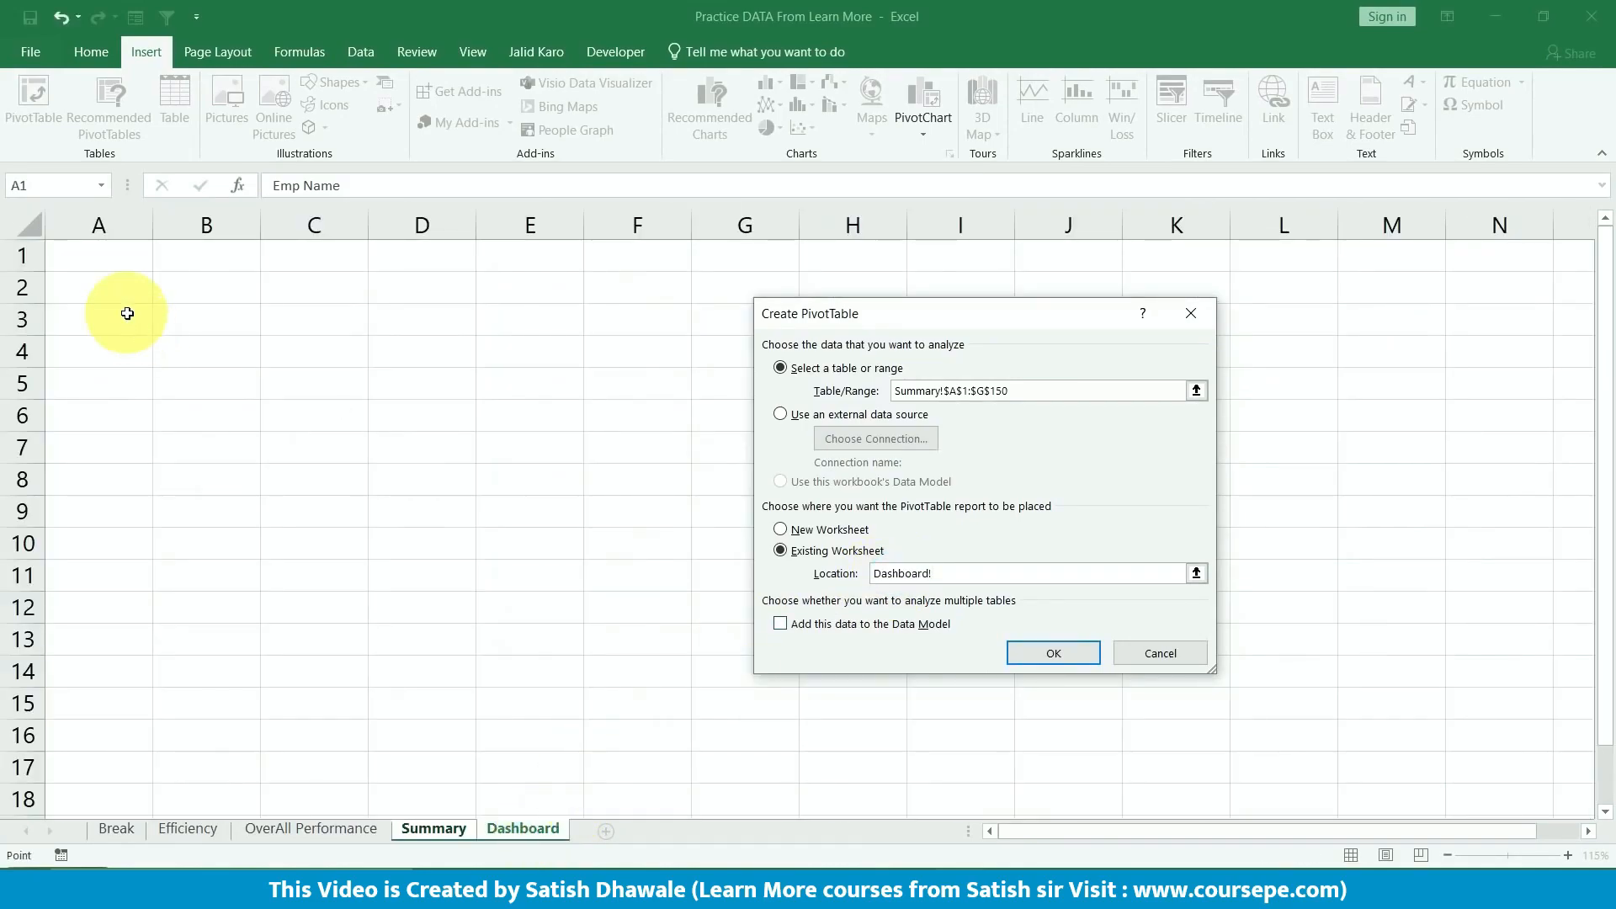
{"action": "left_click", "coordinate": [84, 342]}
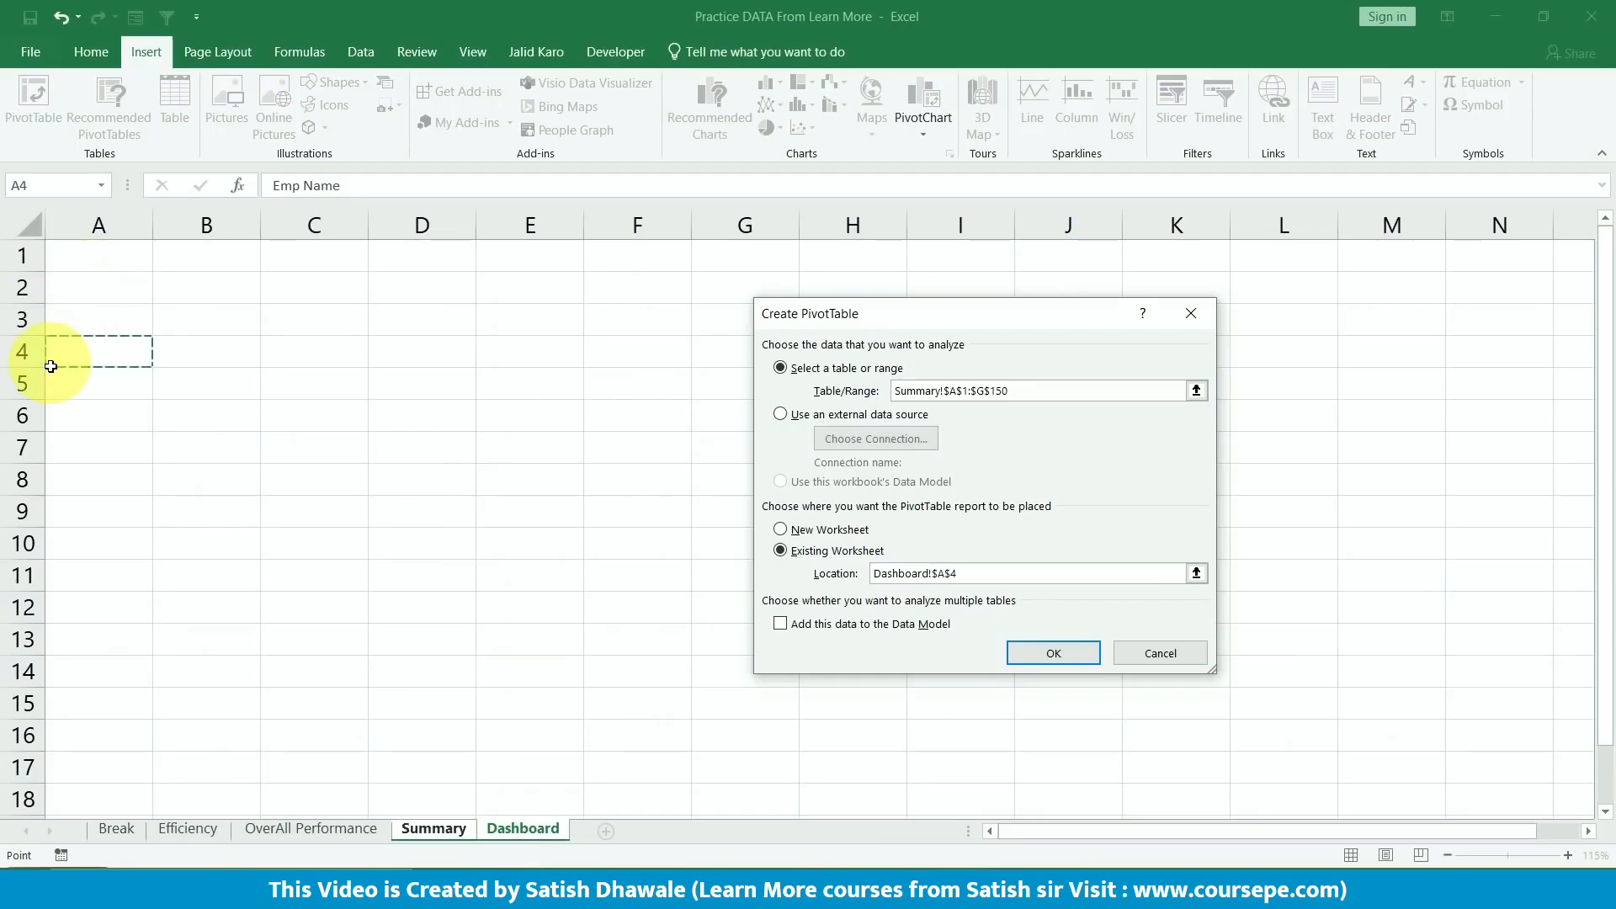
{"action": "left_click", "coordinate": [1054, 655]}
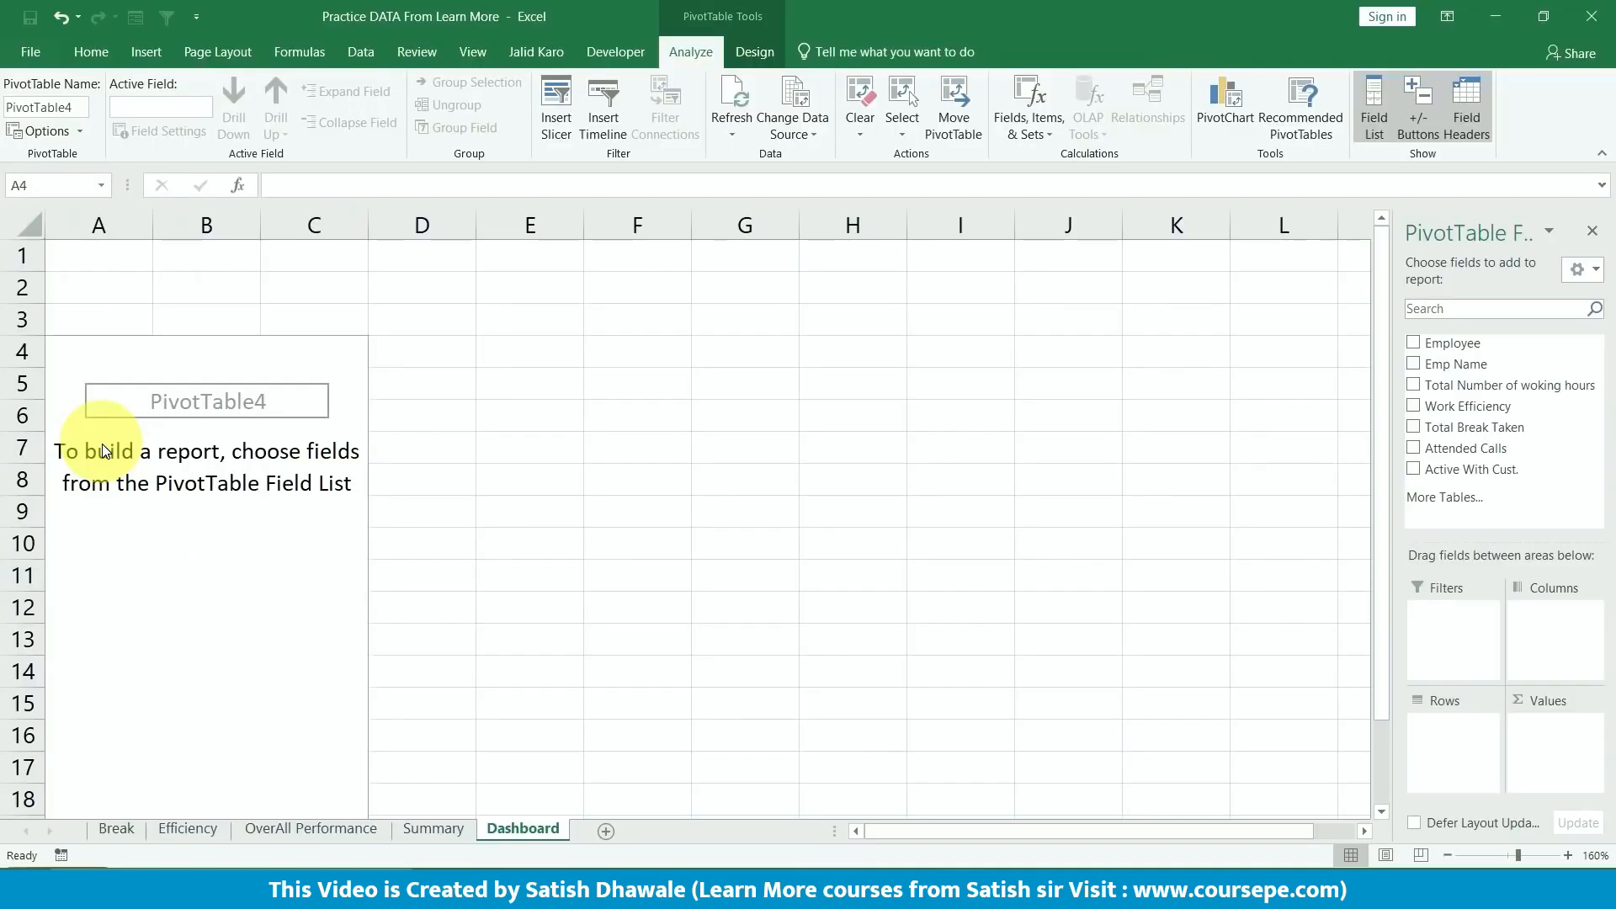
{"action": "left_click", "coordinate": [177, 393]}
{"action": "left_click", "coordinate": [139, 394]}
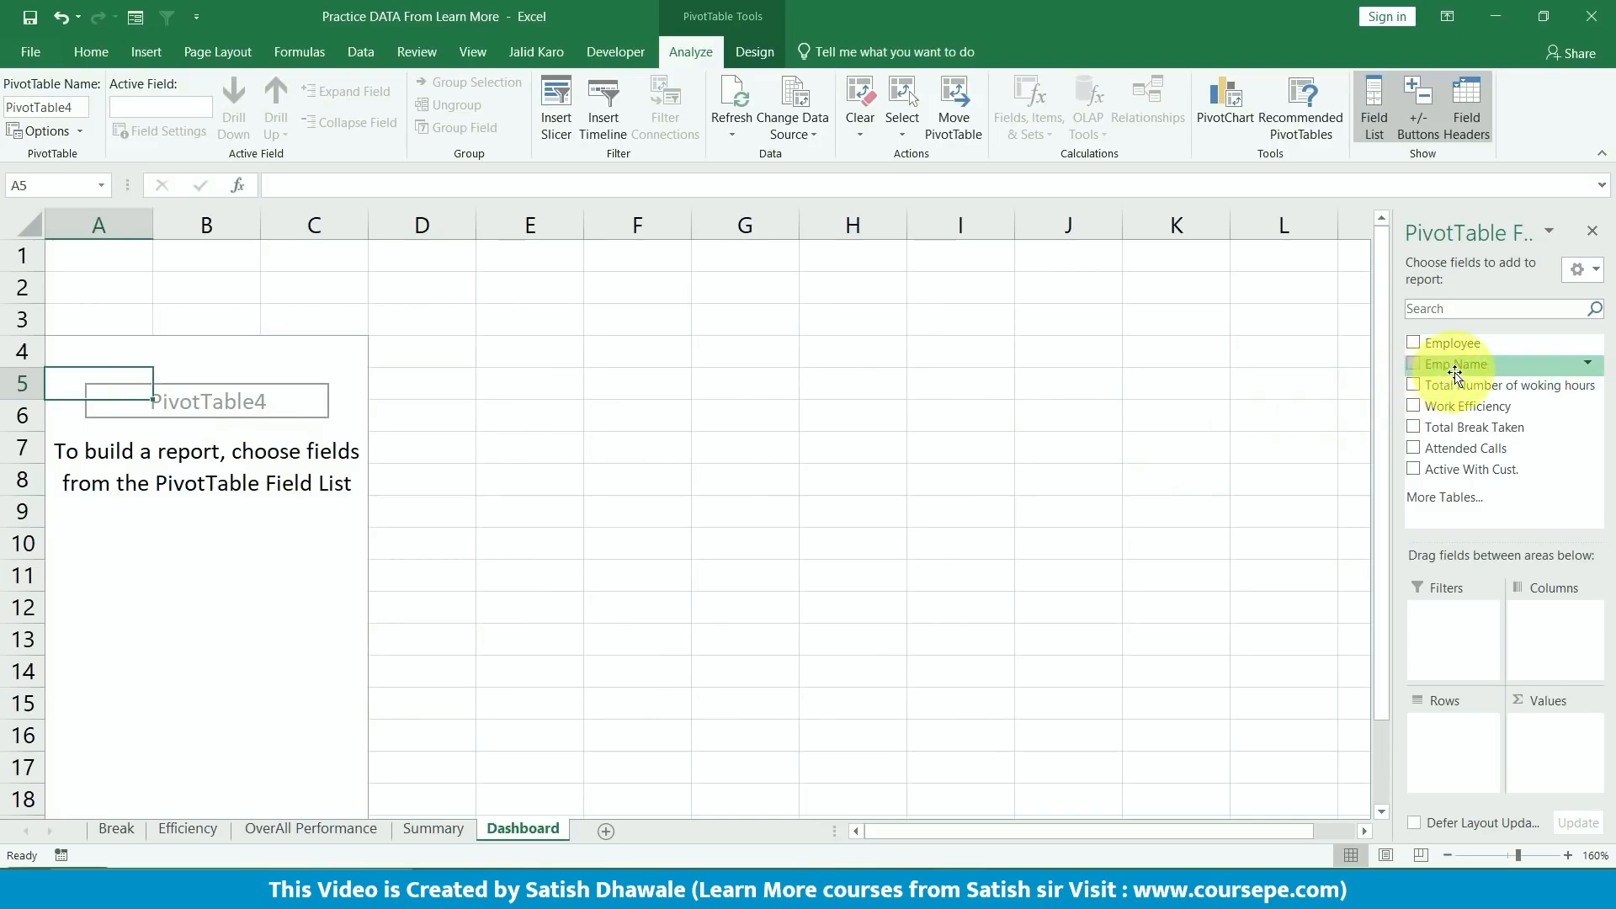
{"action": "left_click_drag", "start_coordinate": [1450, 364], "coordinate": [1462, 320]}
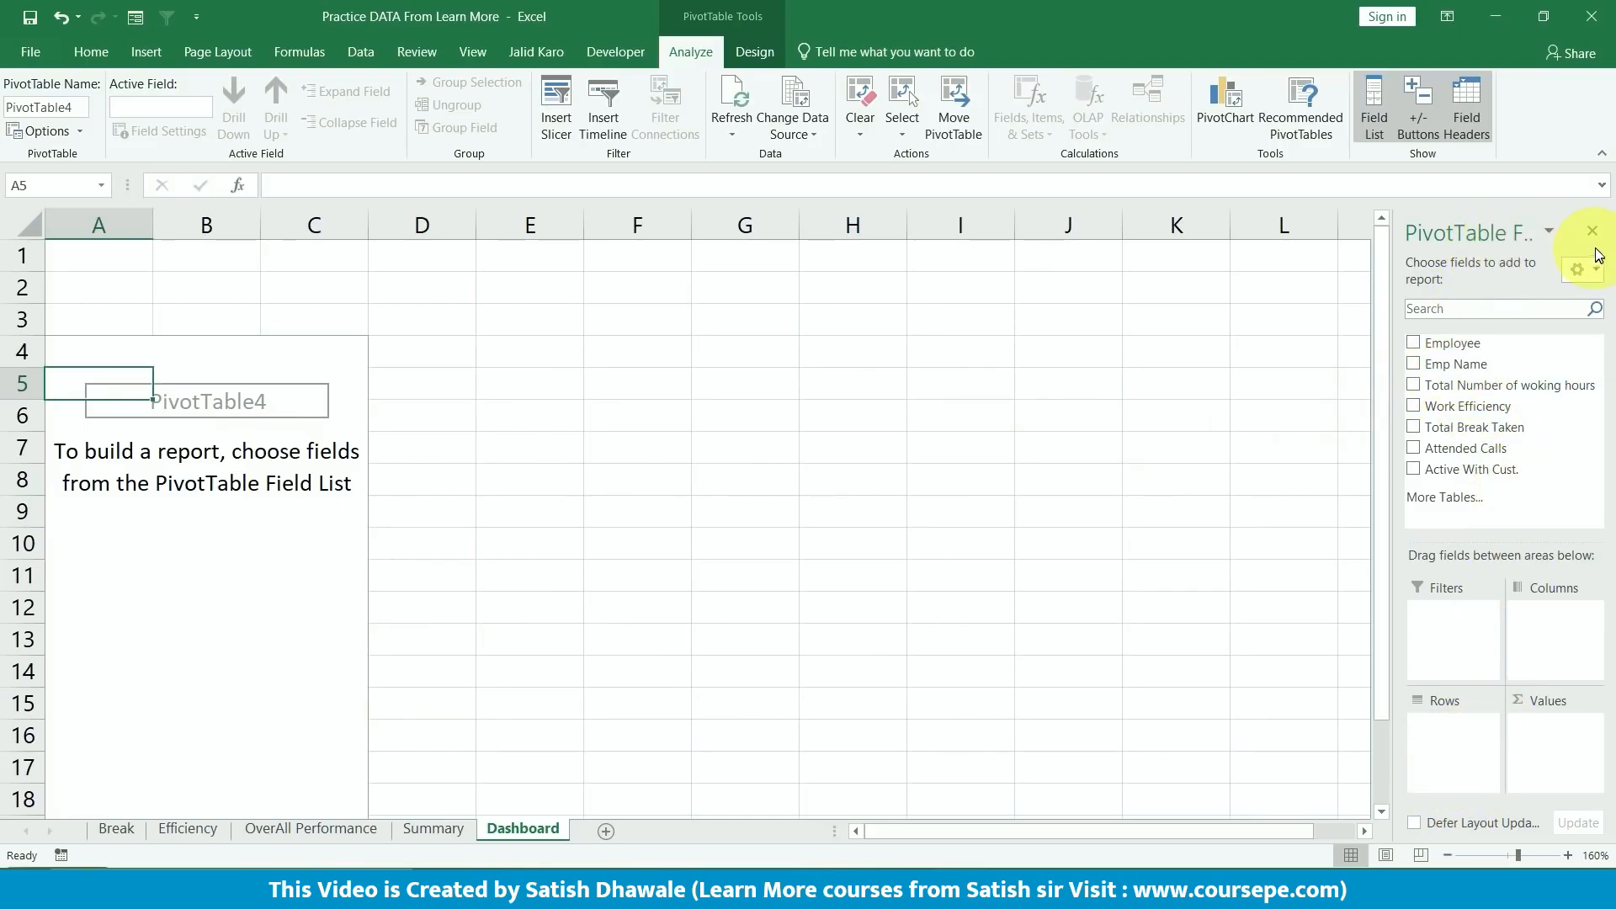
{"action": "left_click", "coordinate": [232, 510]}
{"action": "left_click", "coordinate": [700, 397]}
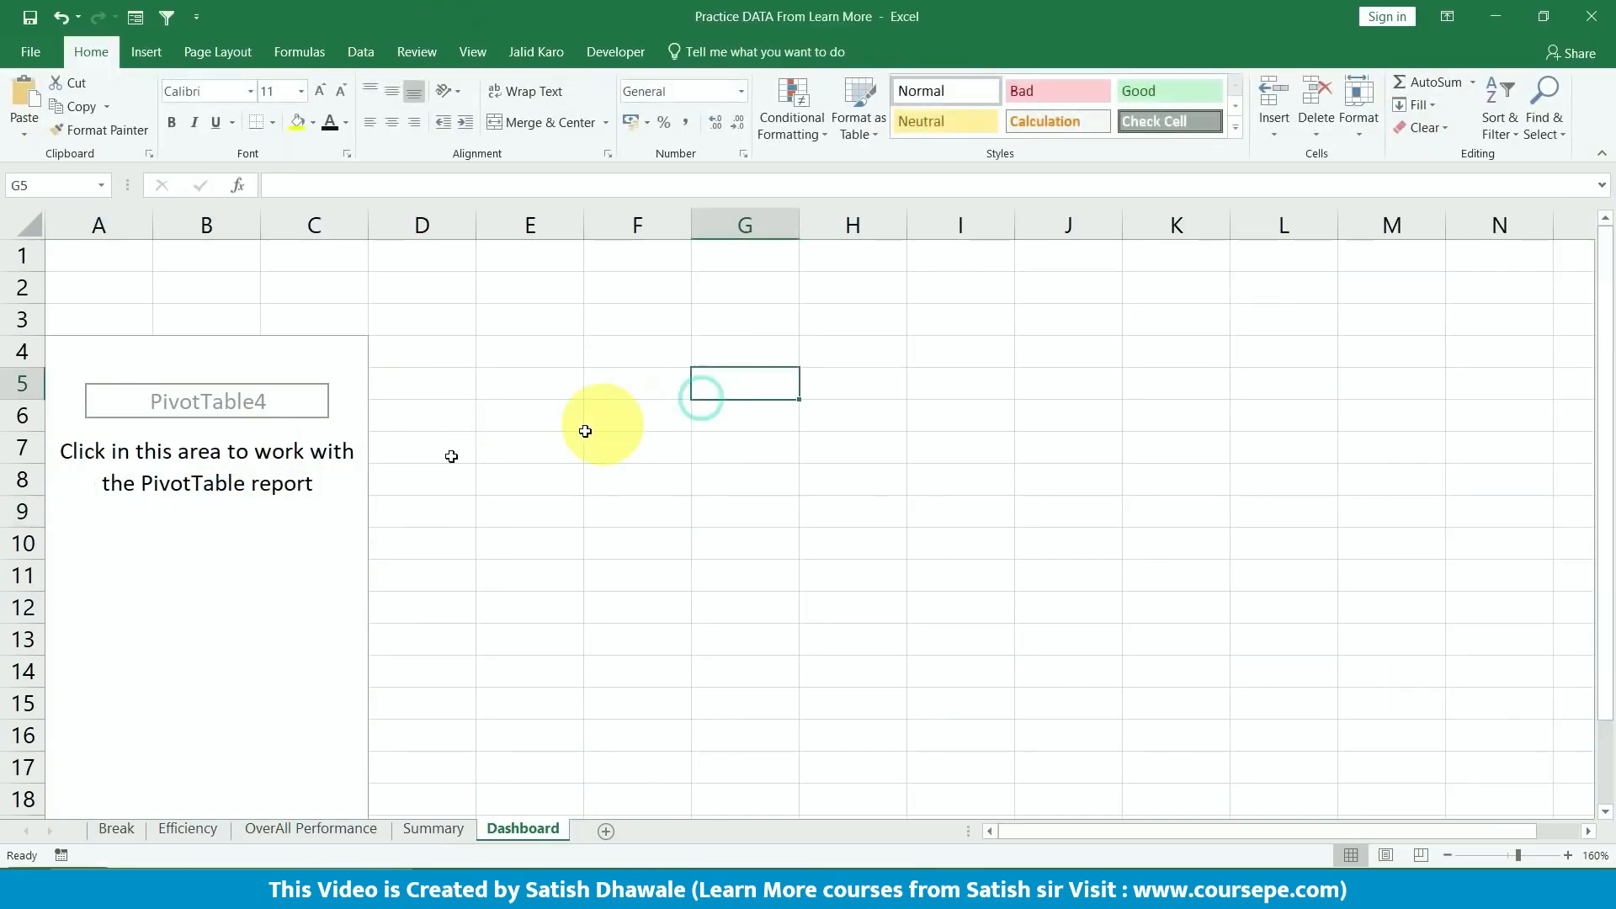
{"action": "left_click", "coordinate": [185, 516]}
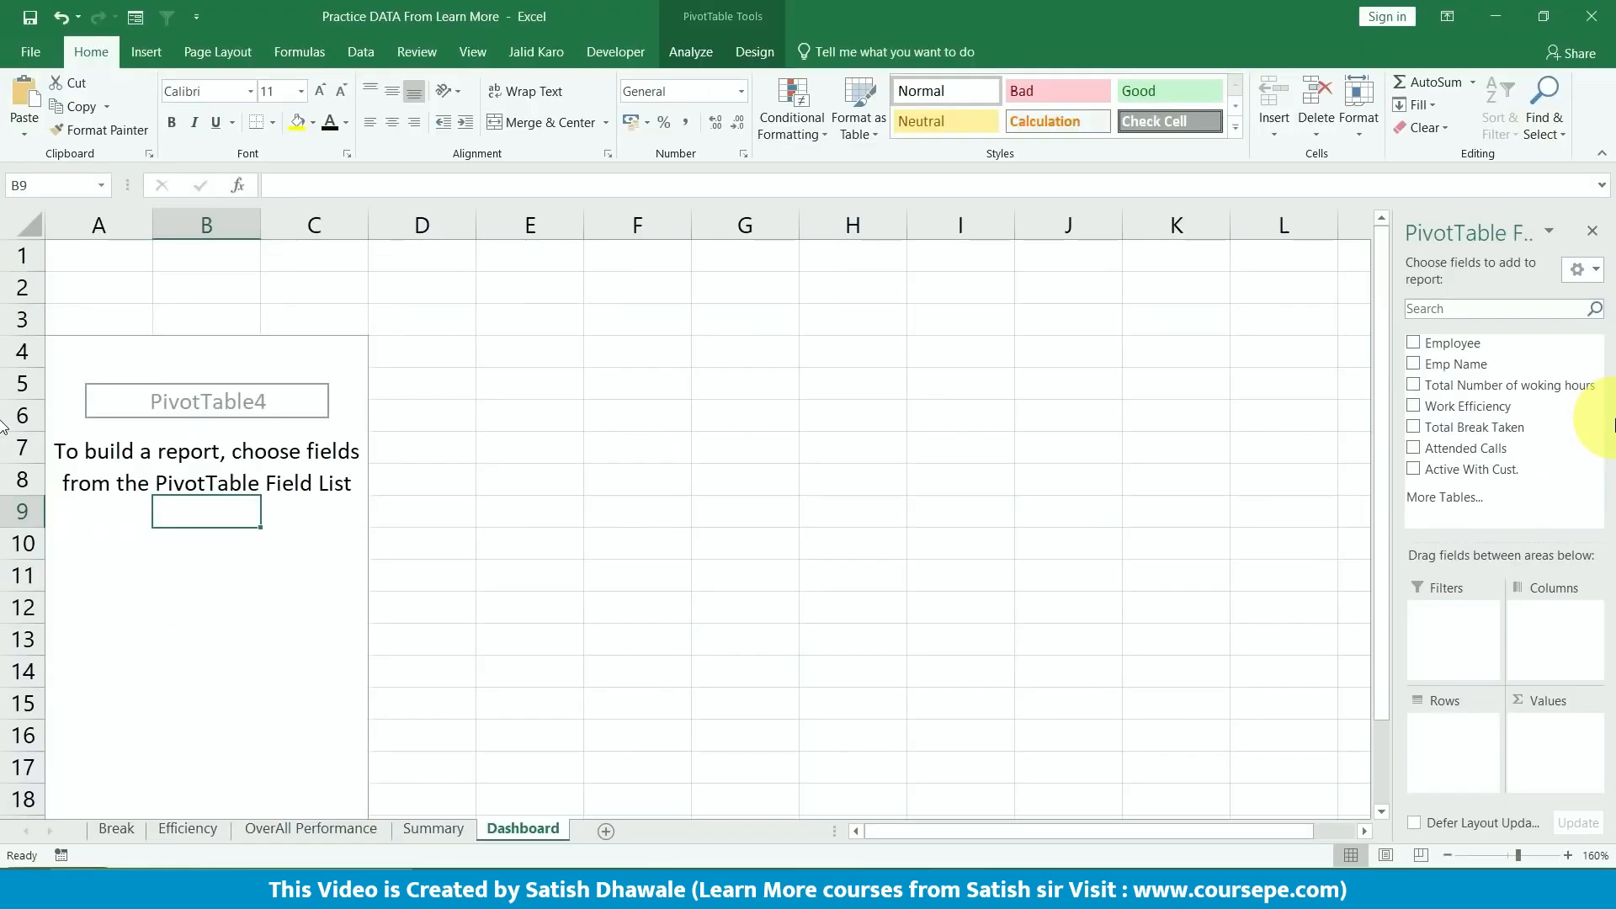
- Place Emp Name in the pivot table's rows and Total Number of woking hours in its values
{"action": "left_click_drag", "start_coordinate": [1456, 365], "coordinate": [1443, 736]}
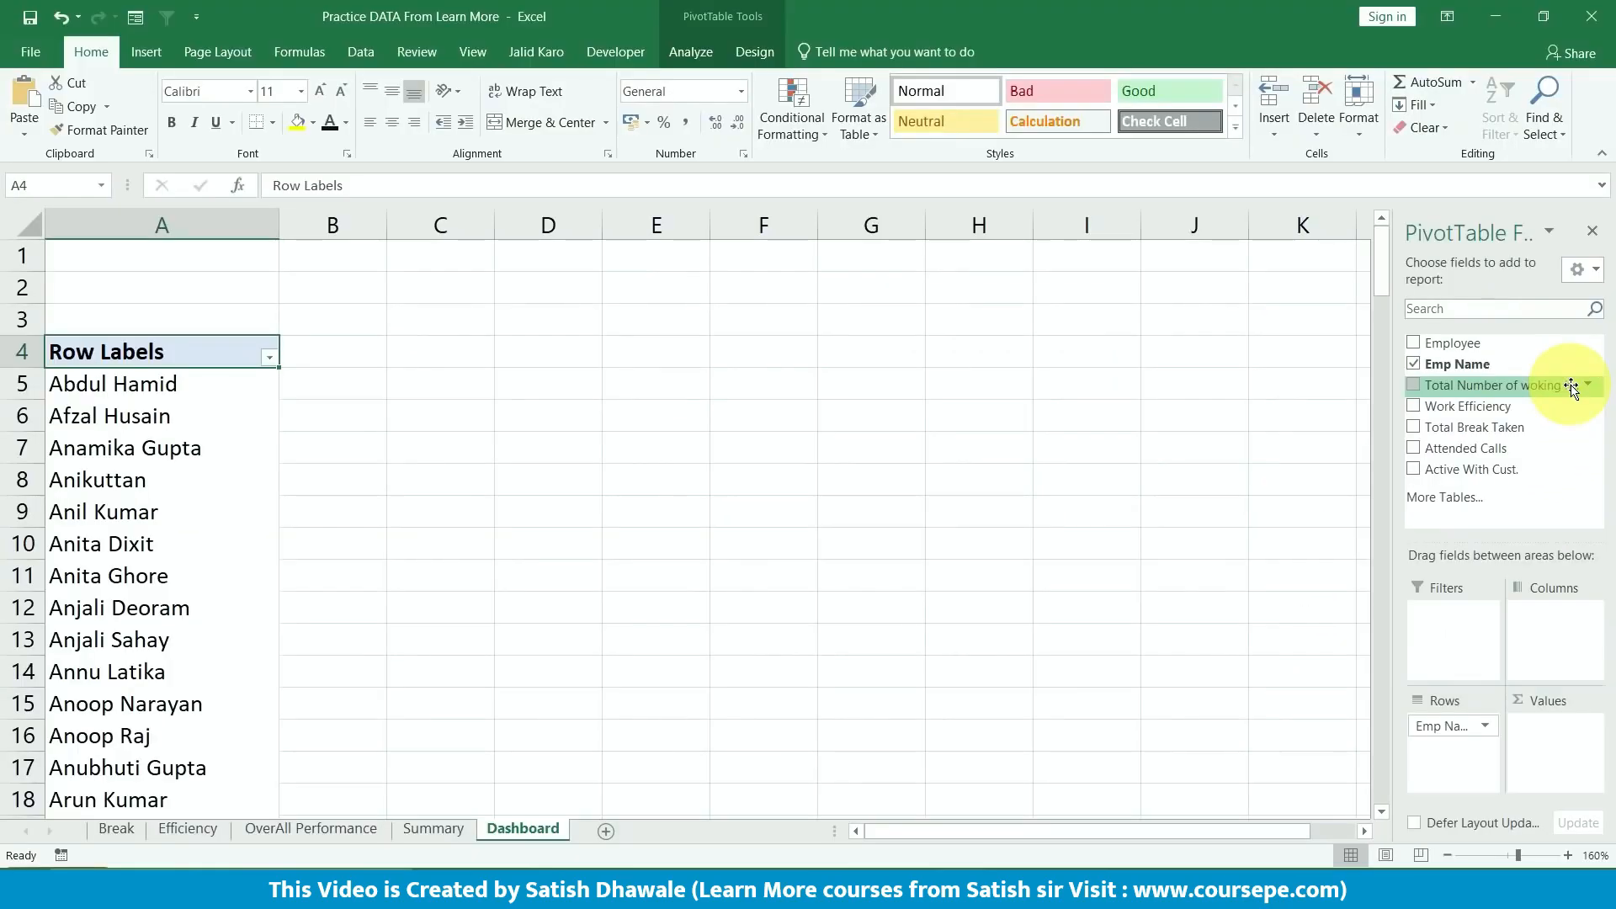
{"action": "left_click_drag", "start_coordinate": [1571, 388], "coordinate": [1586, 752]}
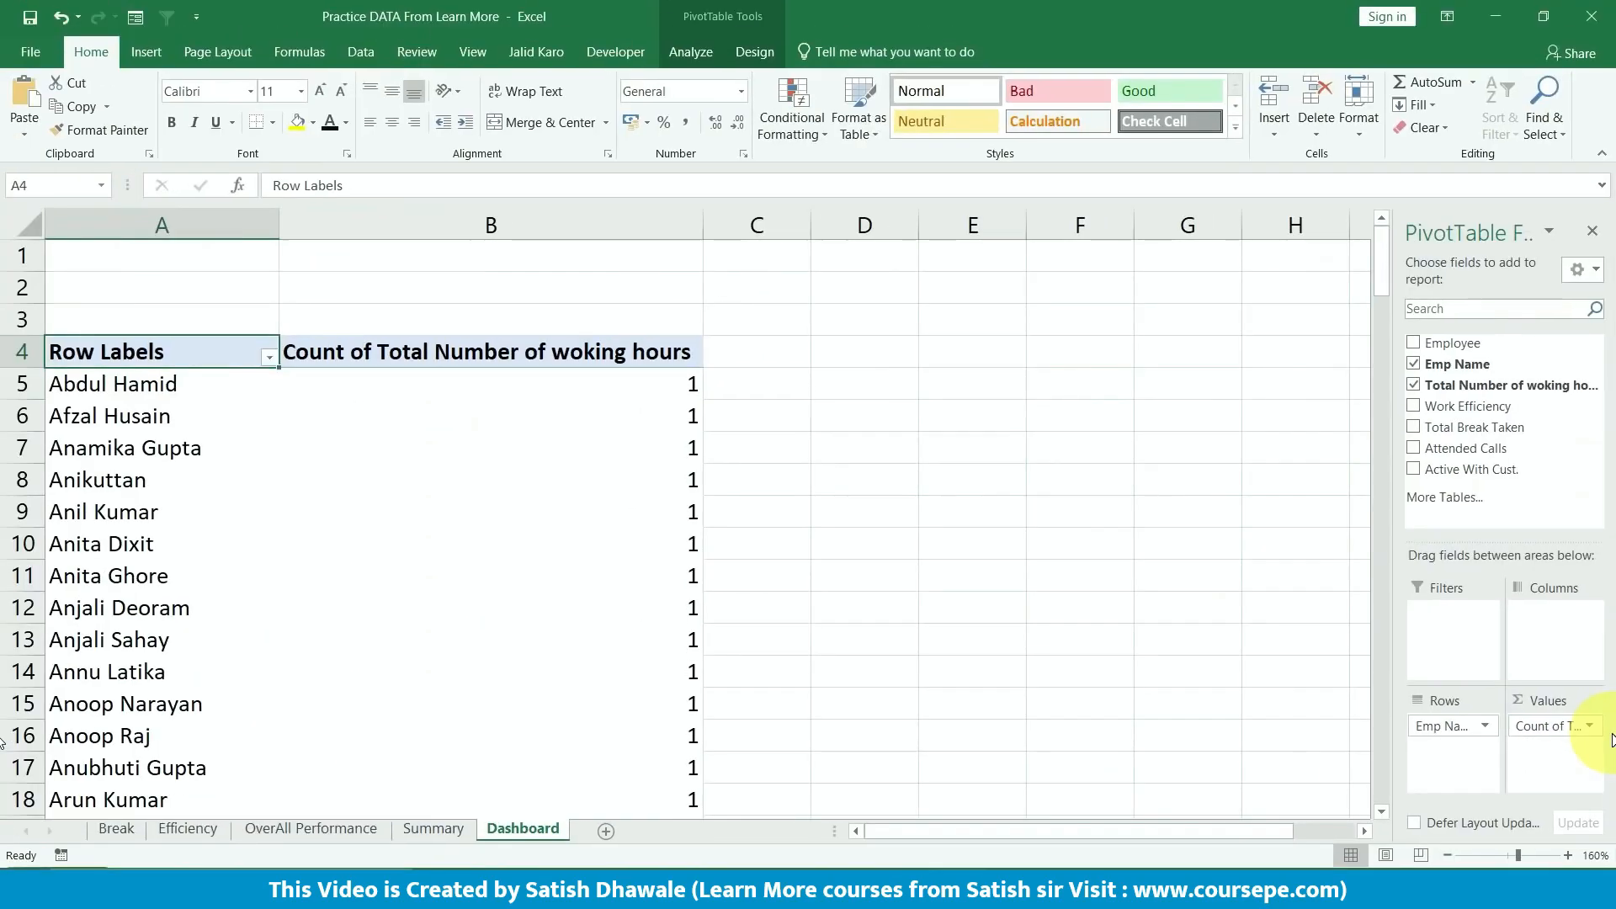
- Summarize the working hours value field by Sum and format its numbers as Time in the *13:30:55 style
{"action": "left_click", "coordinate": [1593, 734]}
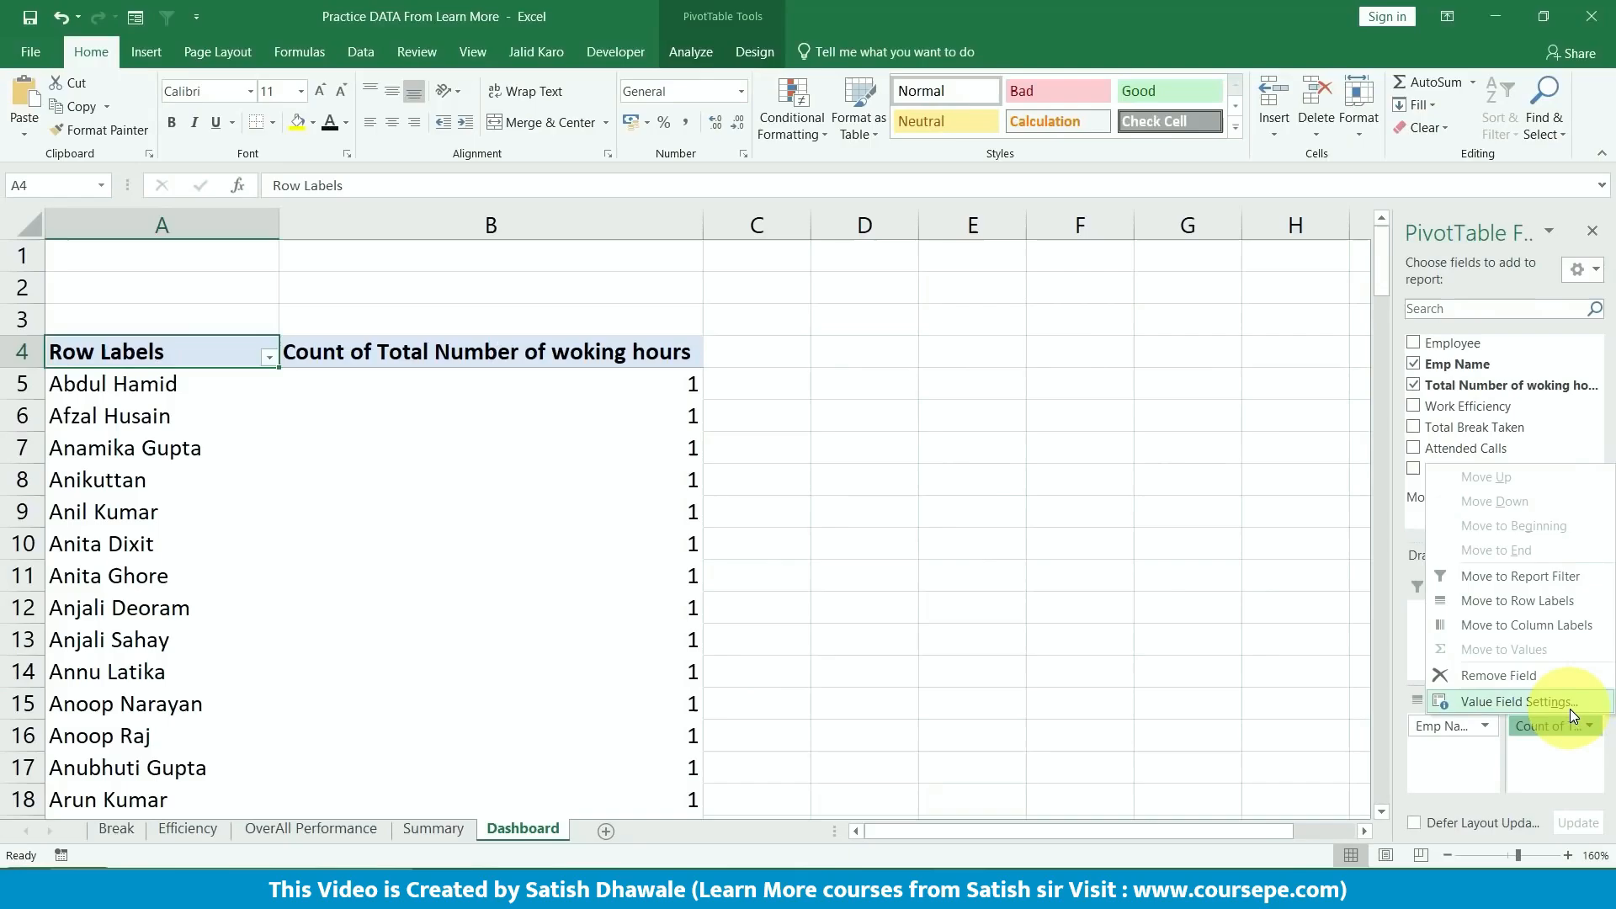
{"action": "left_click", "coordinate": [1569, 709]}
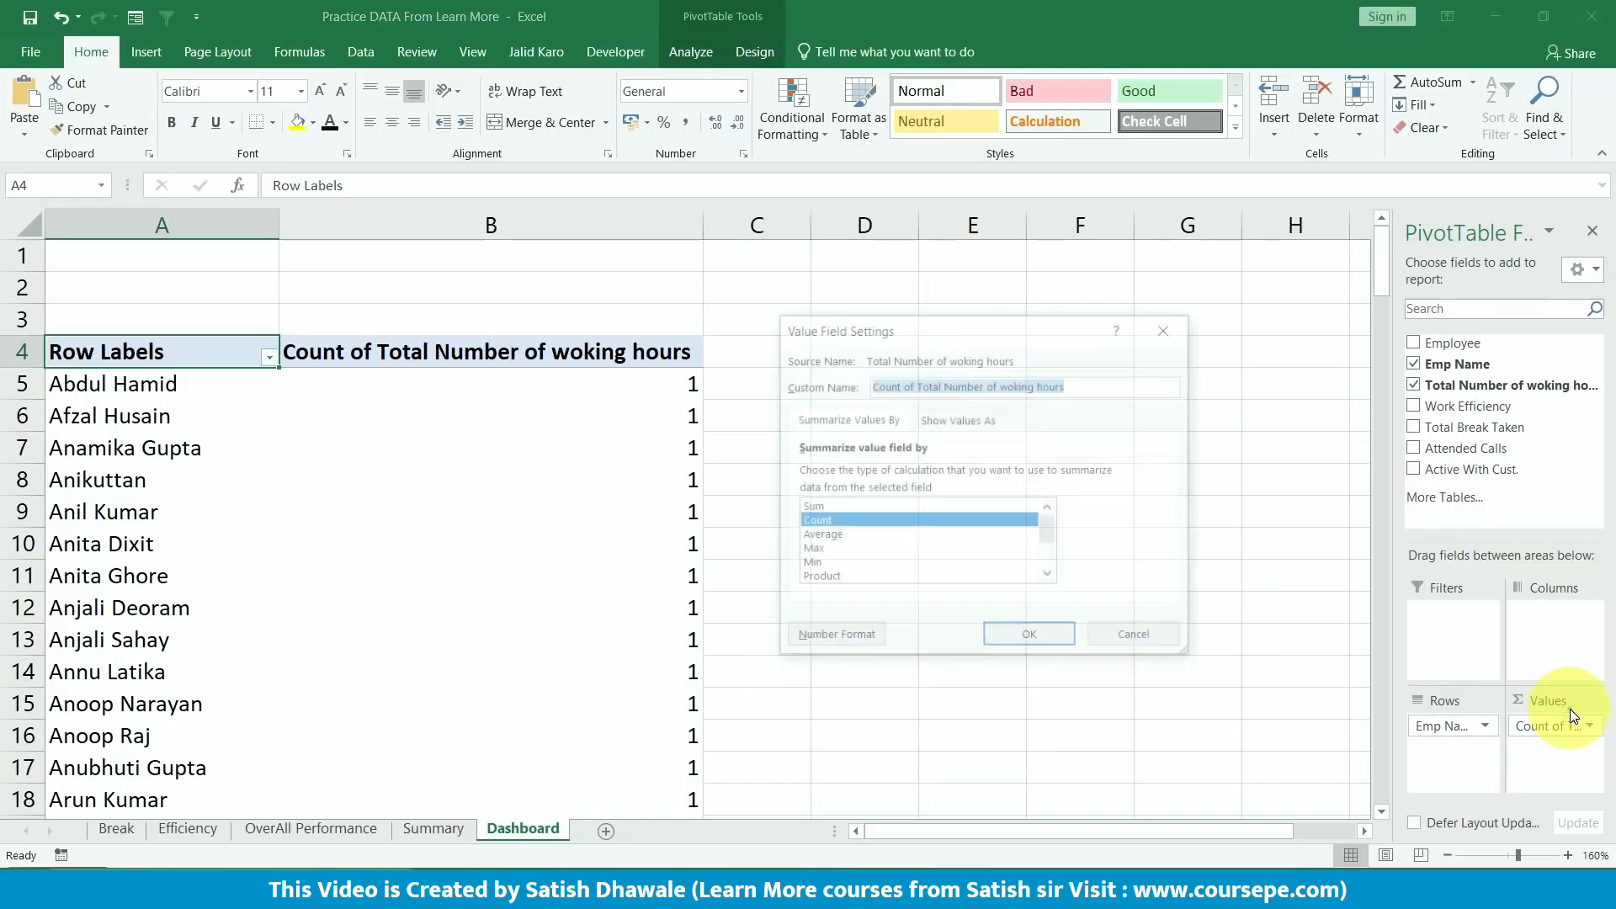
{"action": "left_click", "coordinate": [828, 507]}
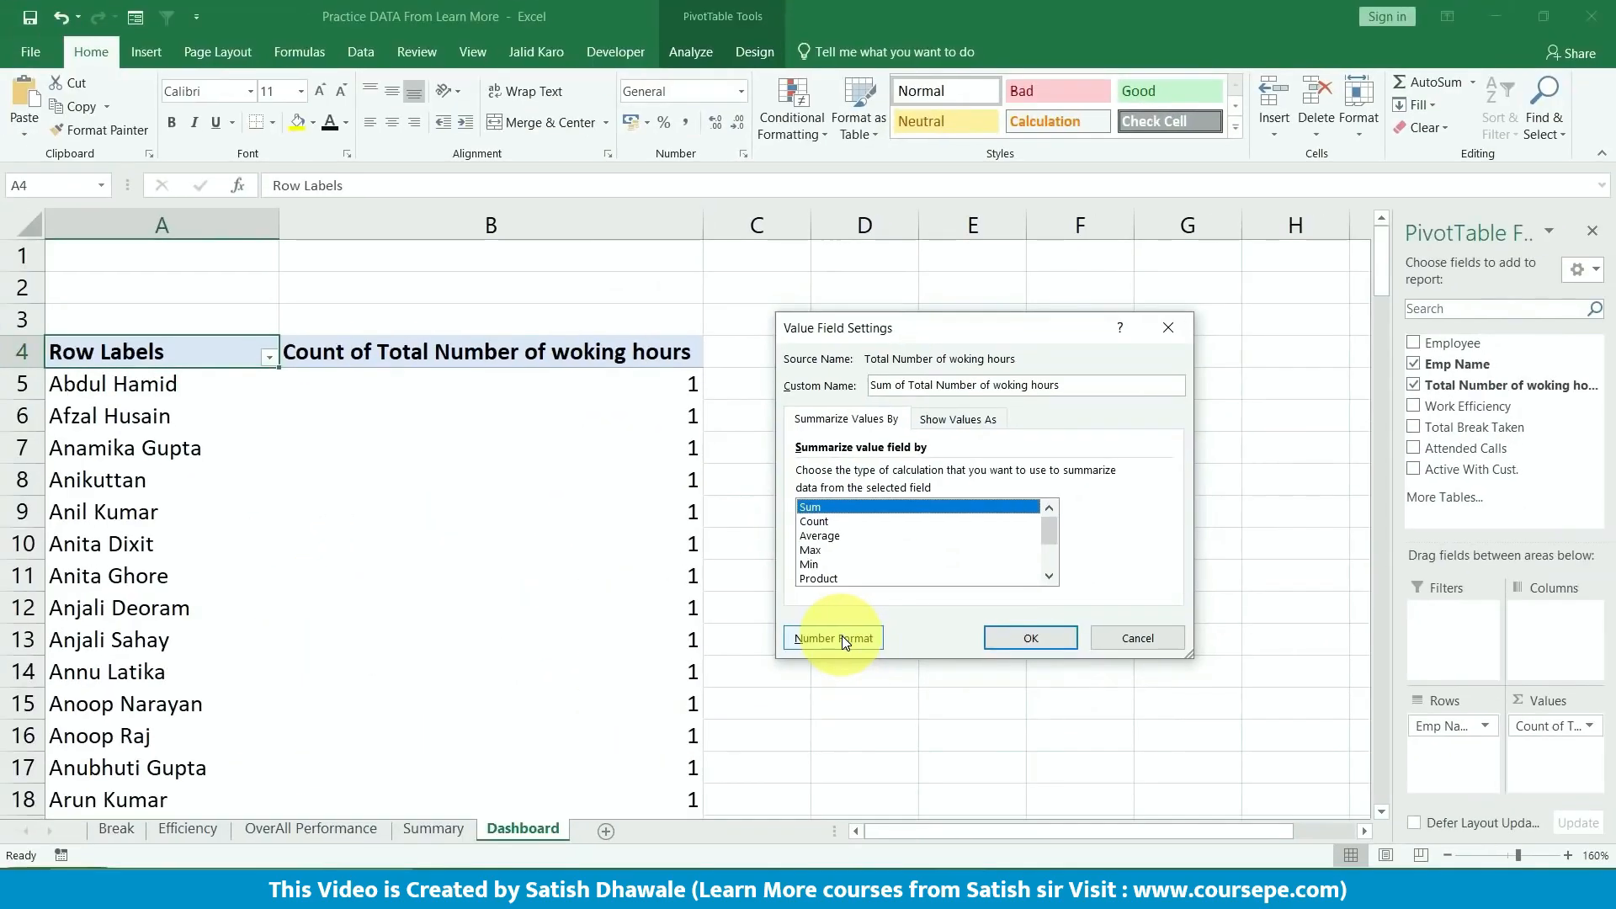
{"action": "left_click", "coordinate": [843, 639]}
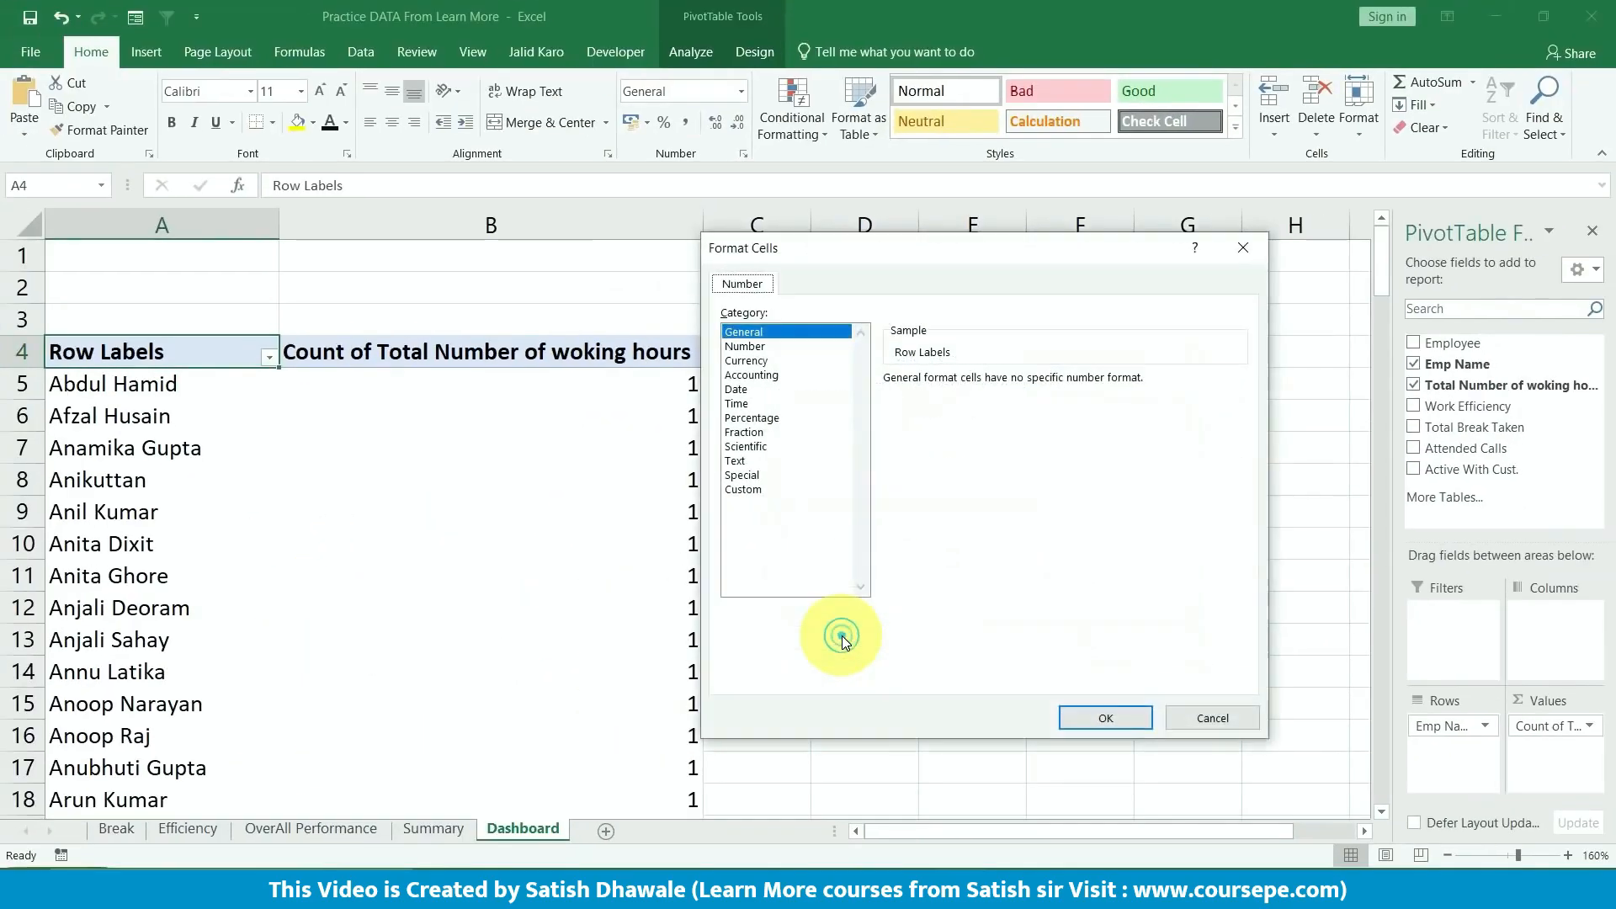
{"action": "left_click", "coordinate": [751, 406]}
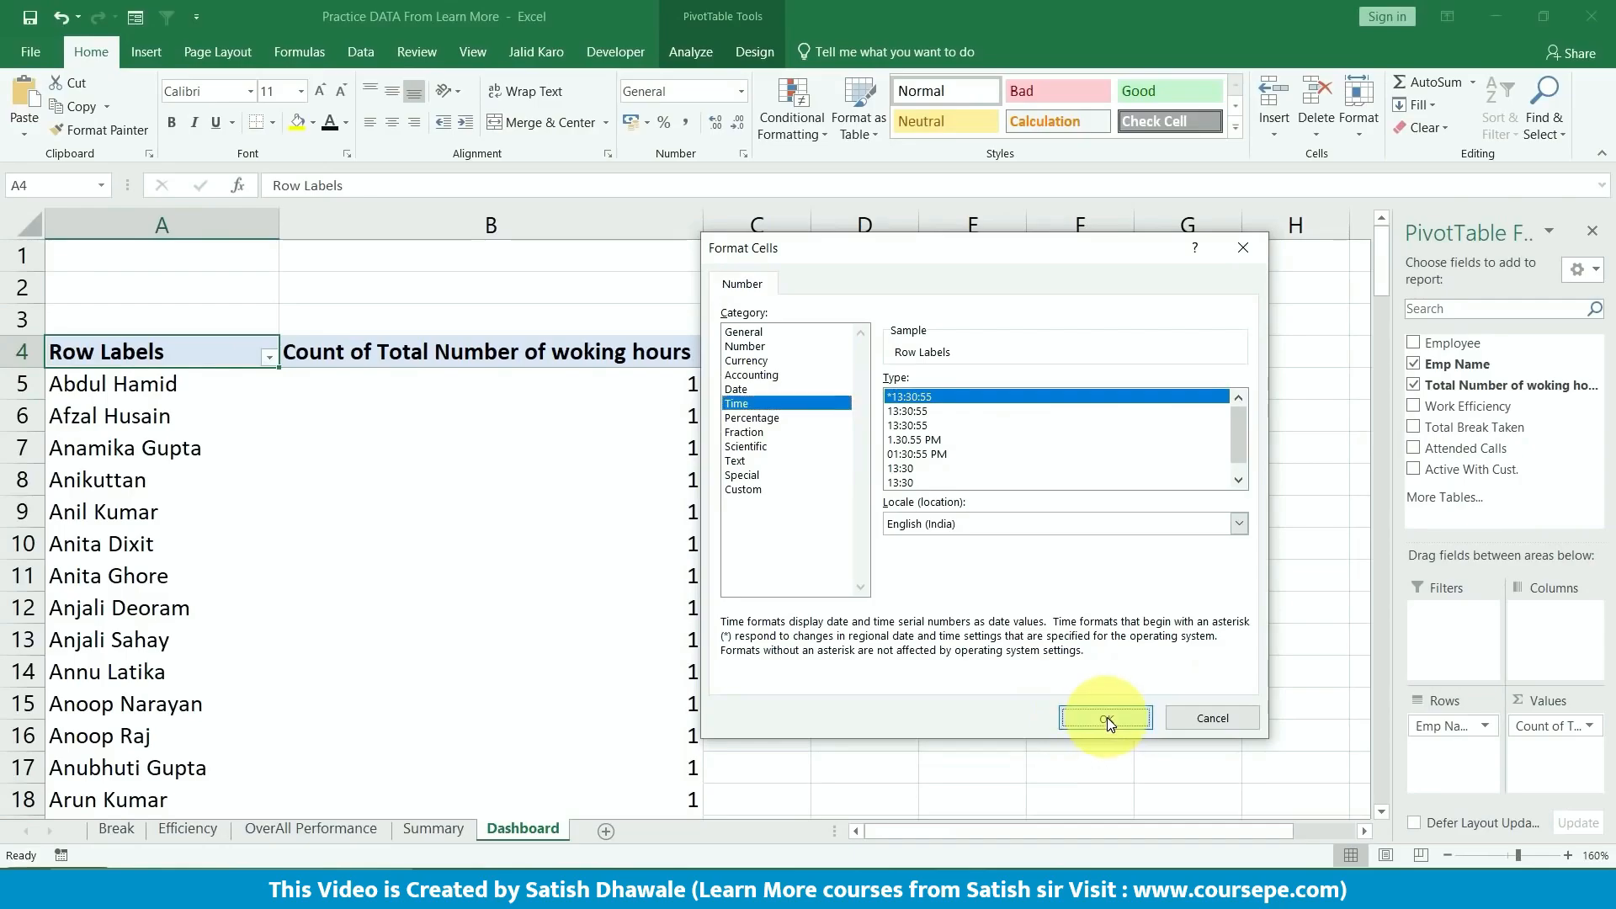
{"action": "left_click", "coordinate": [1106, 718]}
{"action": "left_click", "coordinate": [1055, 644]}
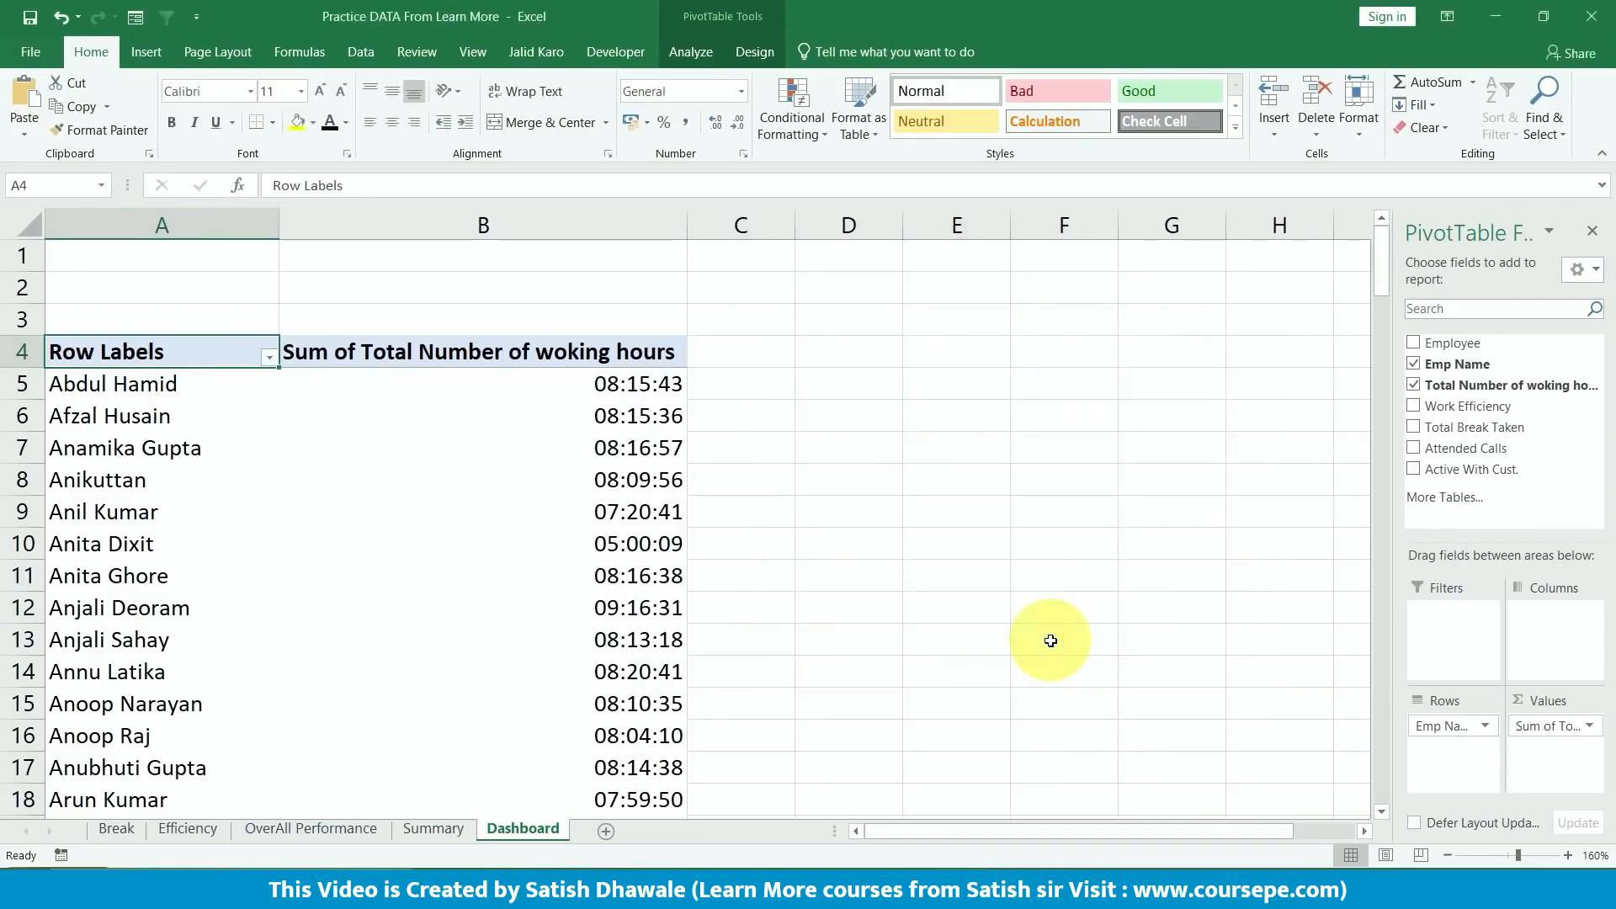
- Filter the employee row labels to the top 5 items by Sum of Total Number of woking hours
{"action": "scroll", "coordinate": [460, 549], "scroll_direction": "down", "scroll_amount": 4}
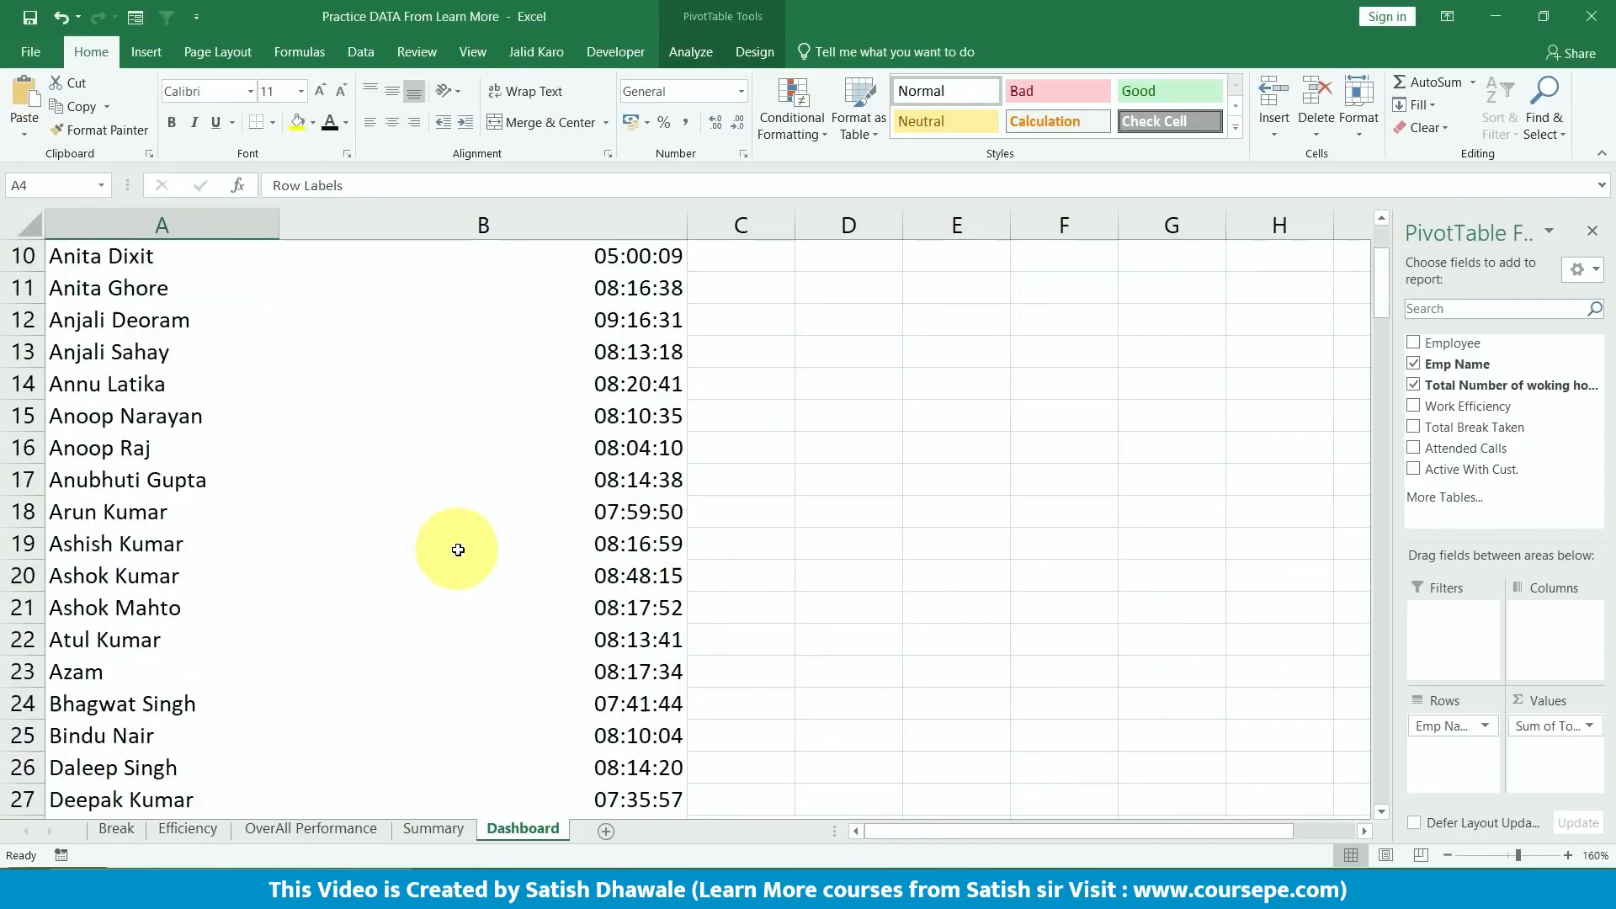
{"action": "scroll", "coordinate": [461, 550], "scroll_direction": "up", "scroll_amount": 4}
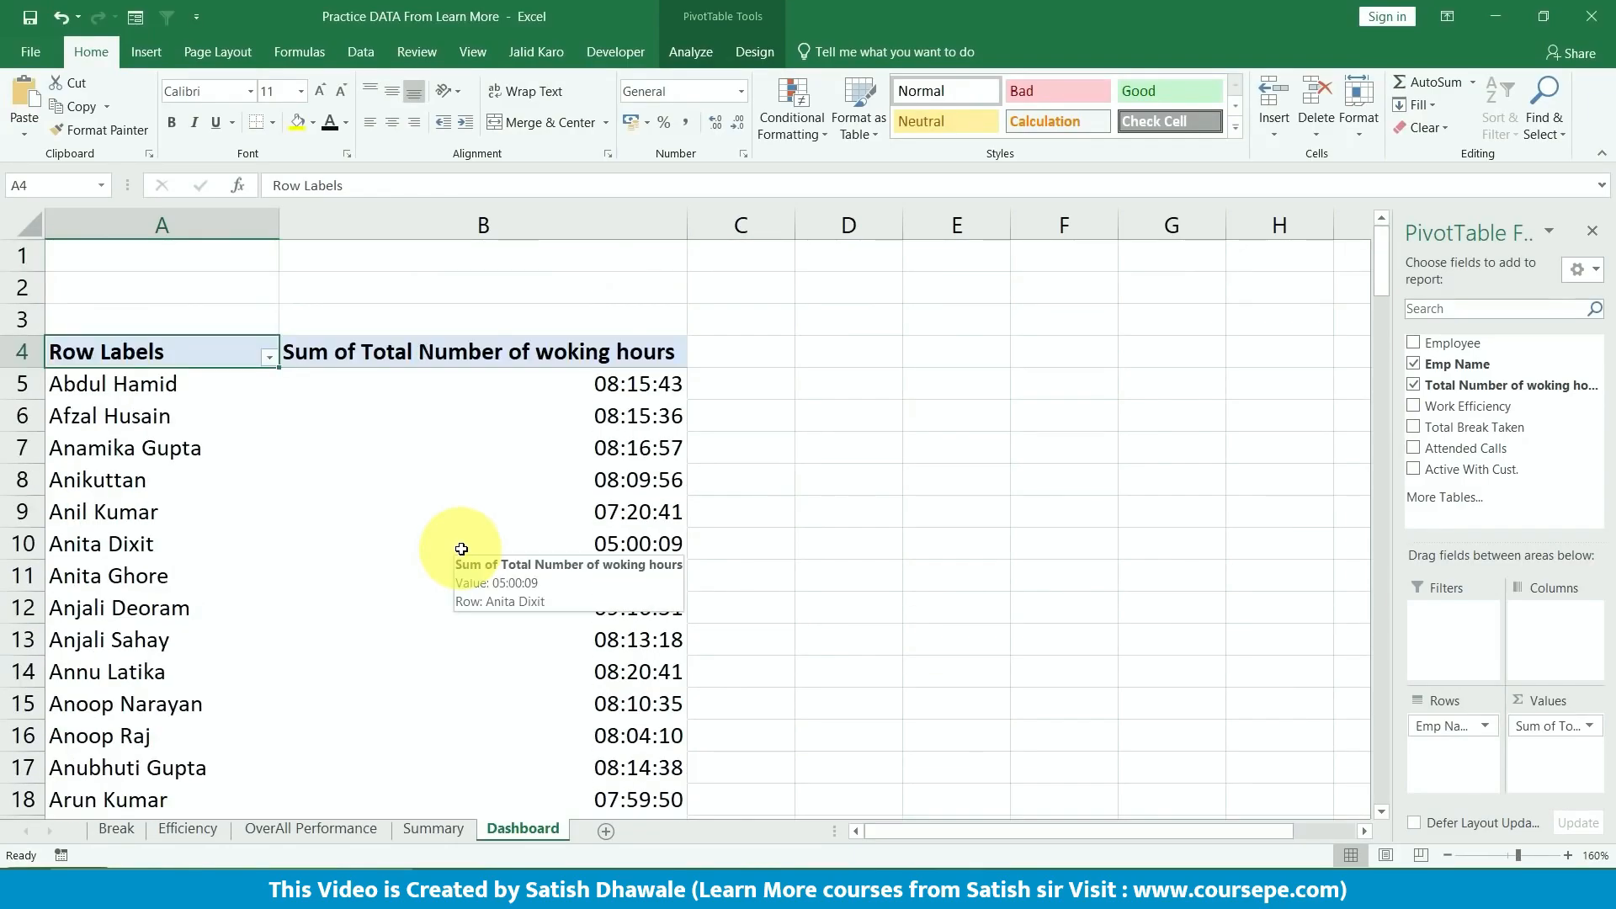
{"action": "mouse_move", "coordinate": [461, 549]}
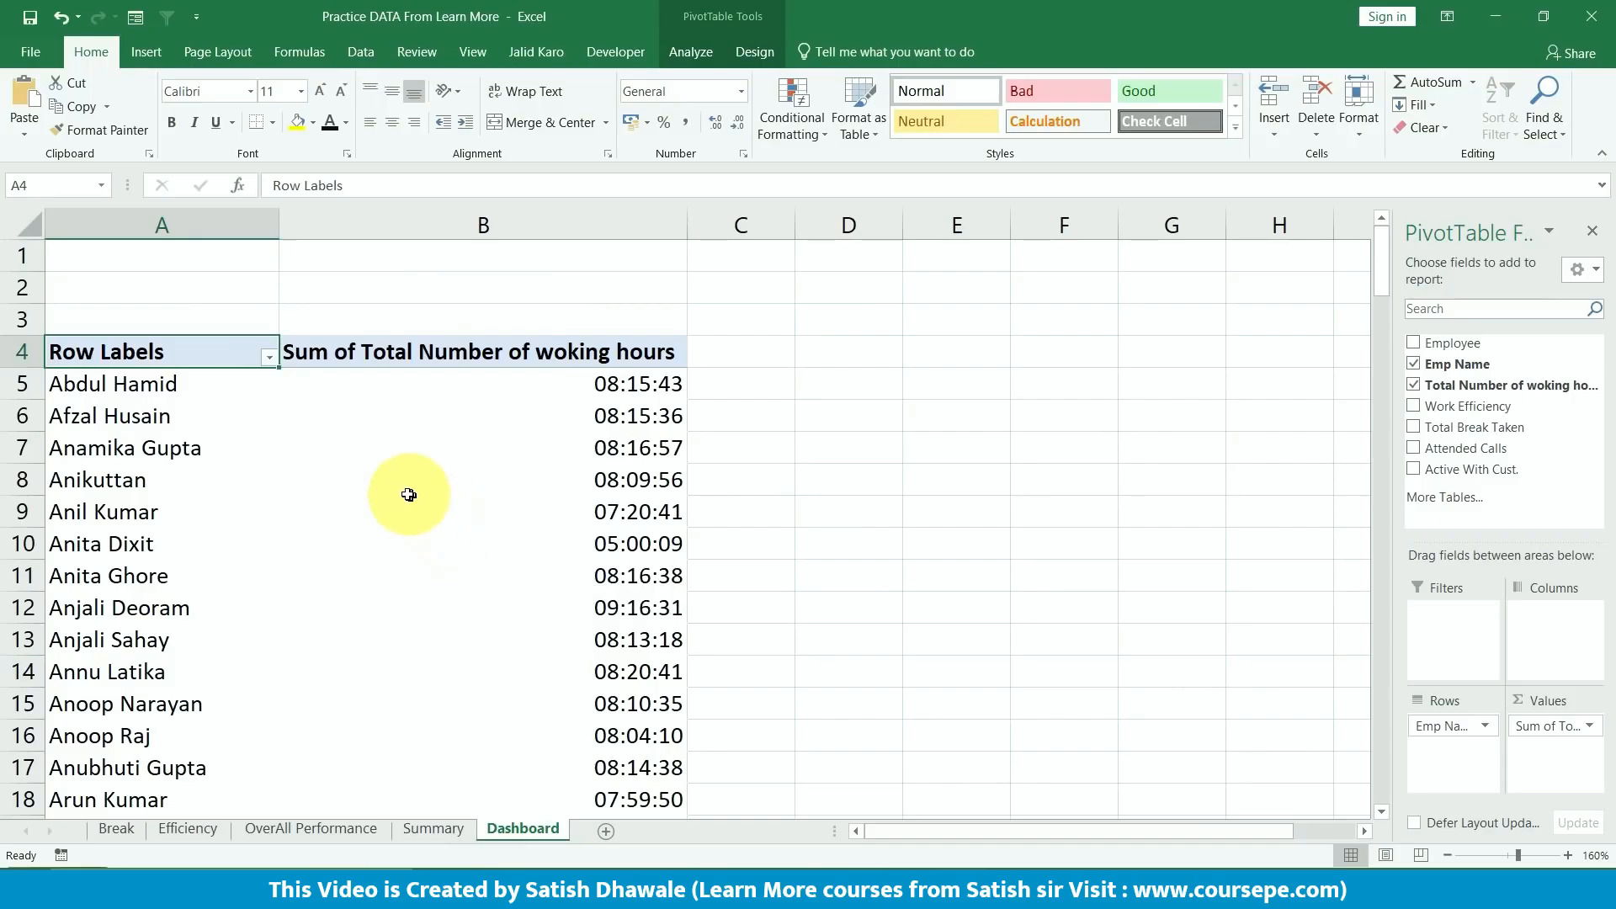
{"action": "mouse_move", "coordinate": [404, 494]}
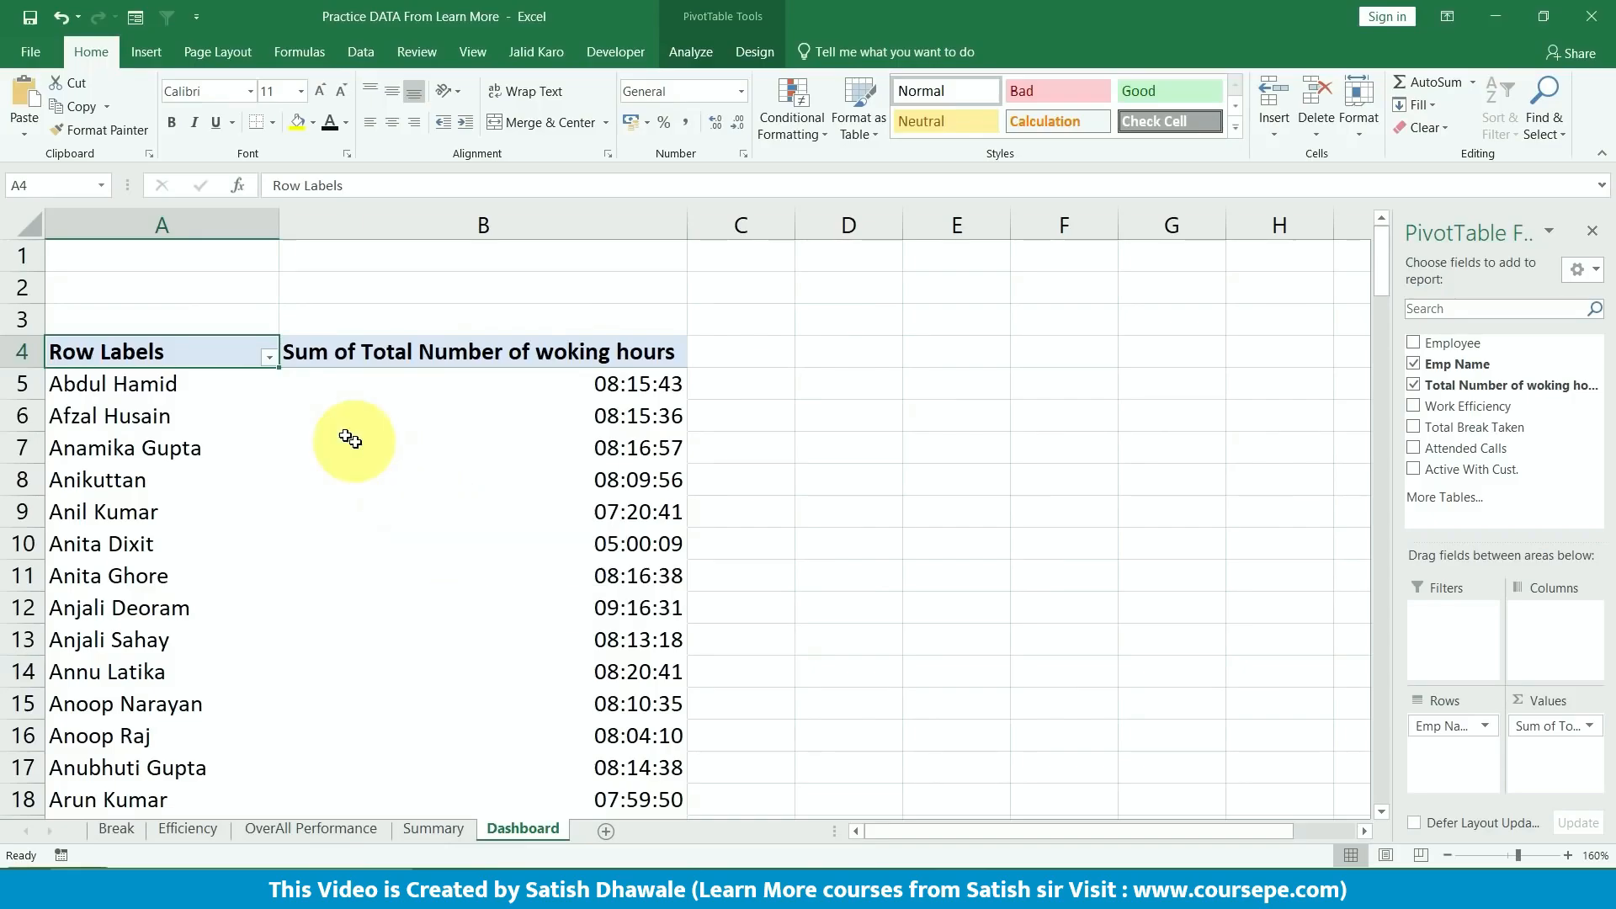
{"action": "left_click", "coordinate": [268, 360]}
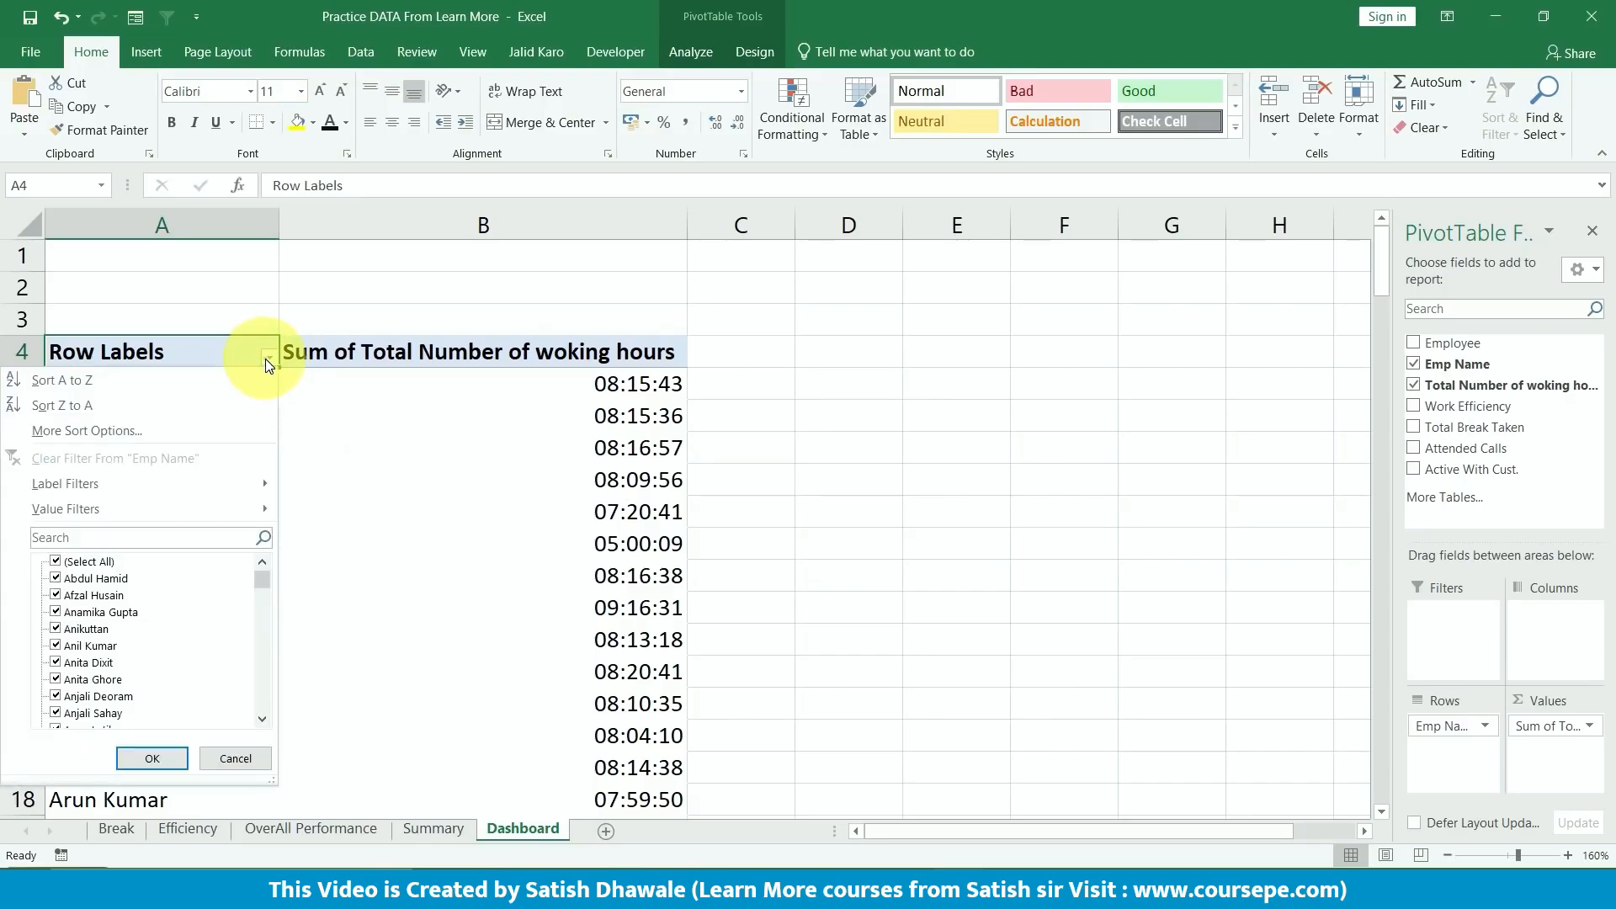
{"action": "mouse_move", "coordinate": [151, 517]}
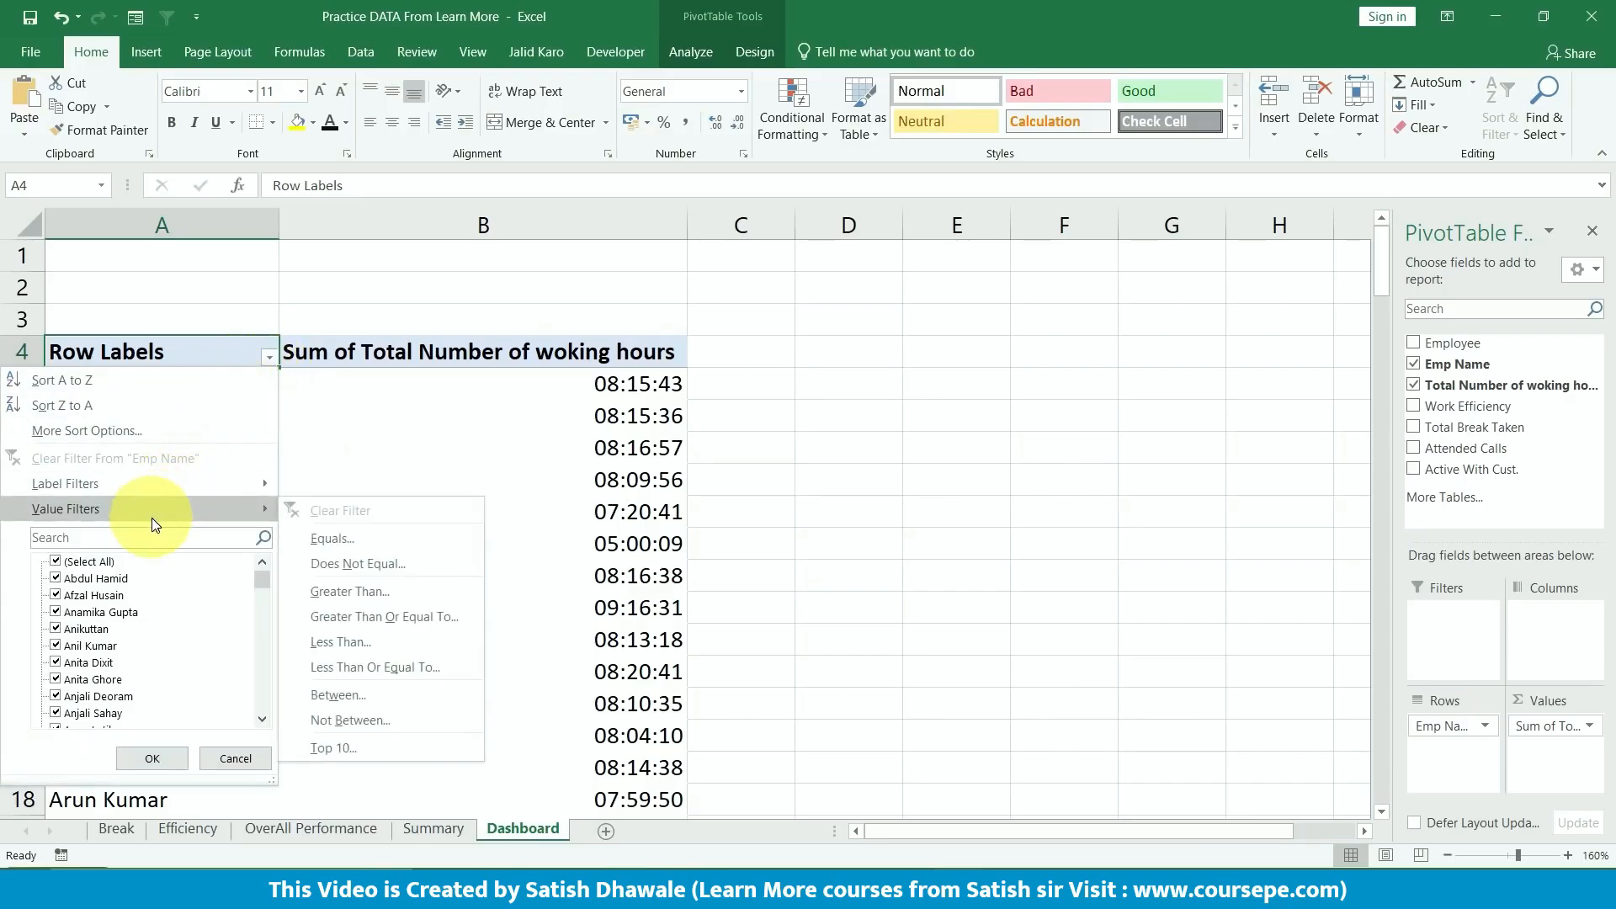
{"action": "left_click", "coordinate": [270, 359]}
{"action": "left_click", "coordinate": [268, 358]}
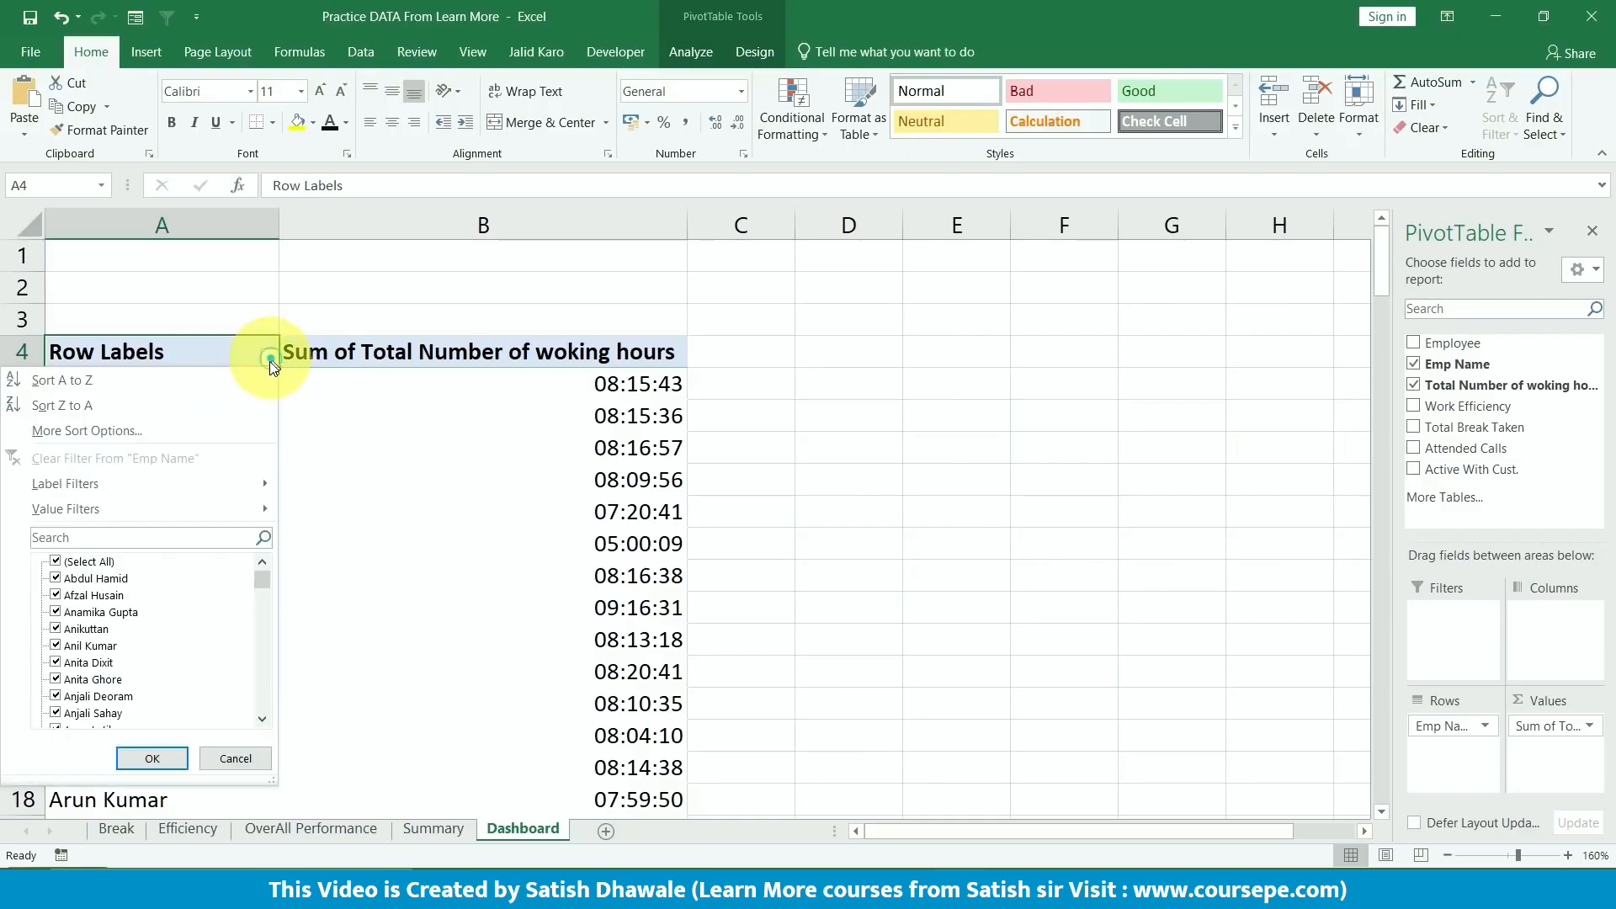
{"action": "left_click", "coordinate": [163, 506]}
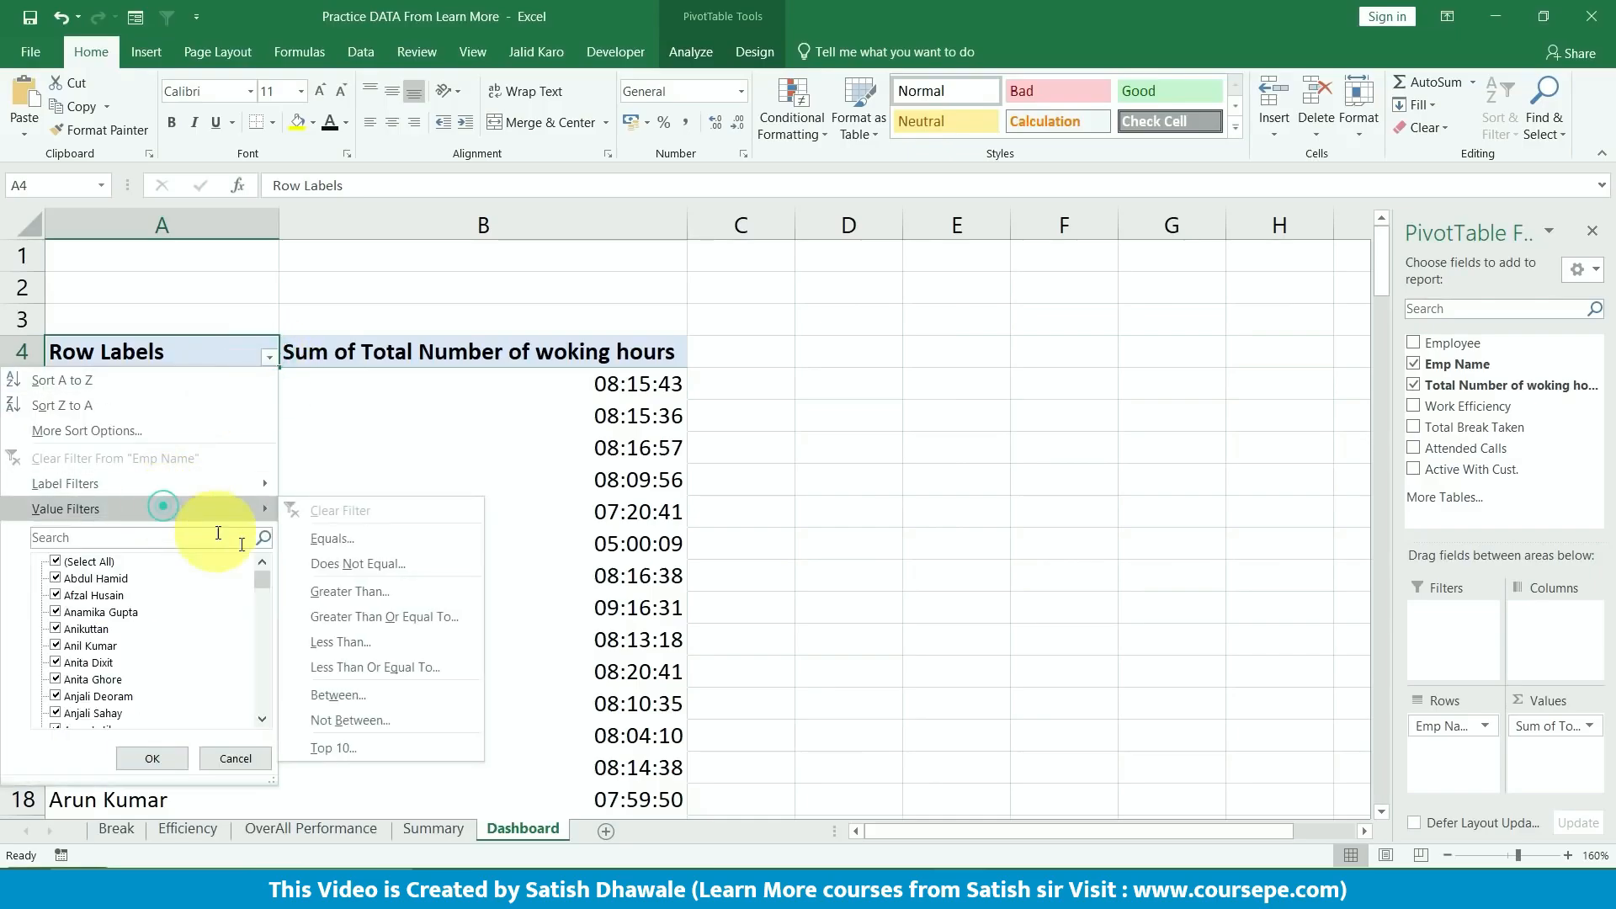
{"action": "left_click", "coordinate": [348, 748]}
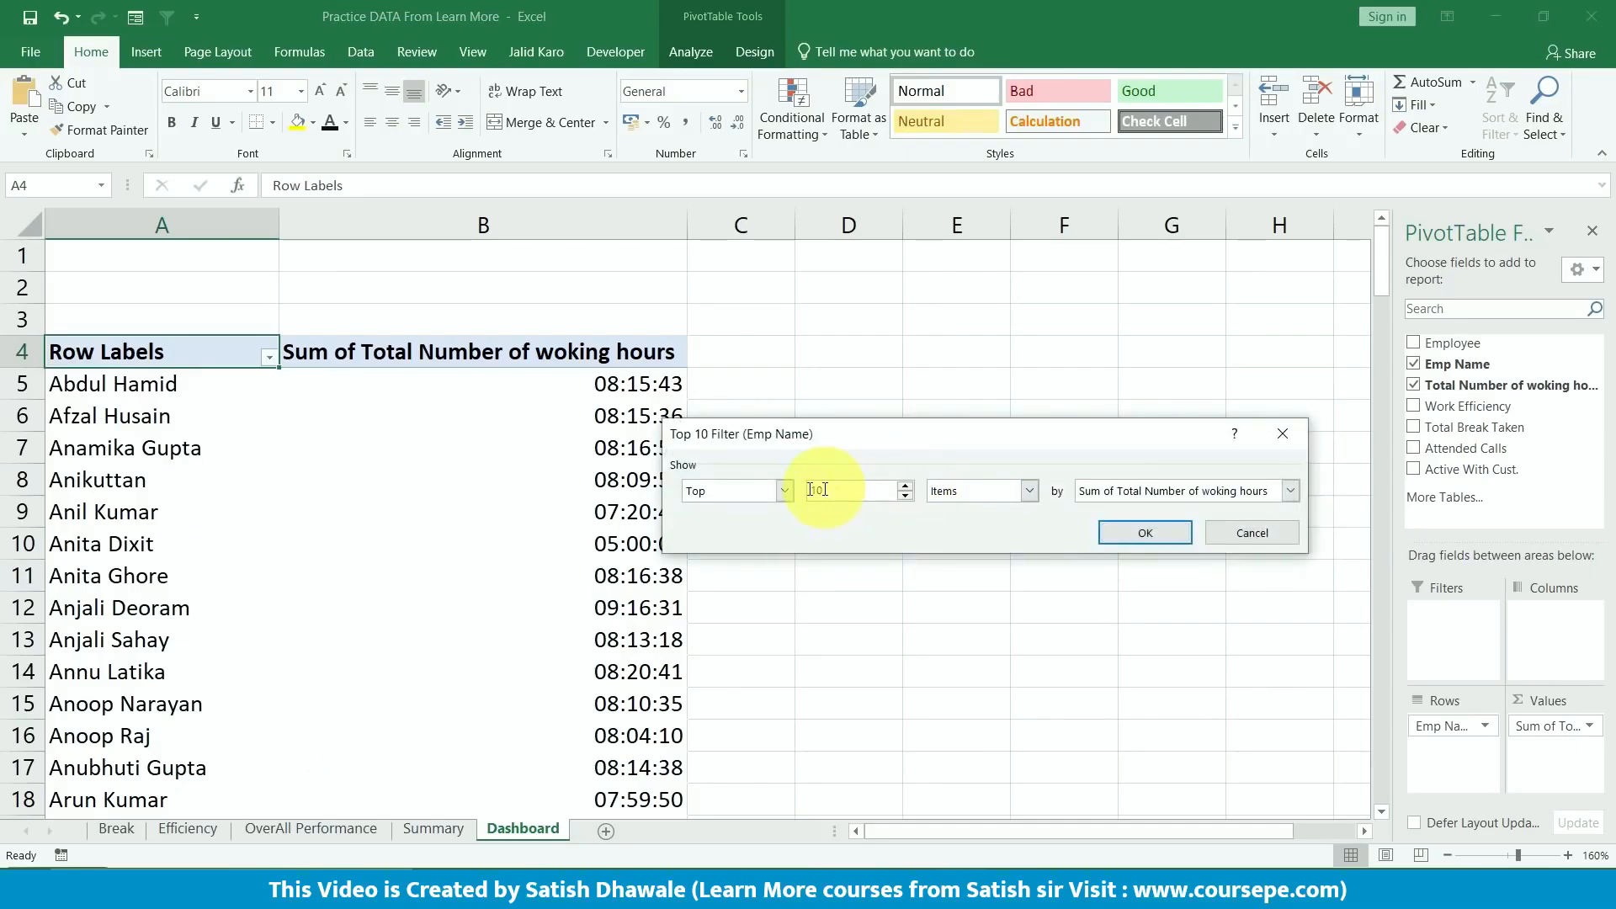
{"action": "double_click", "coordinate": [822, 490]}
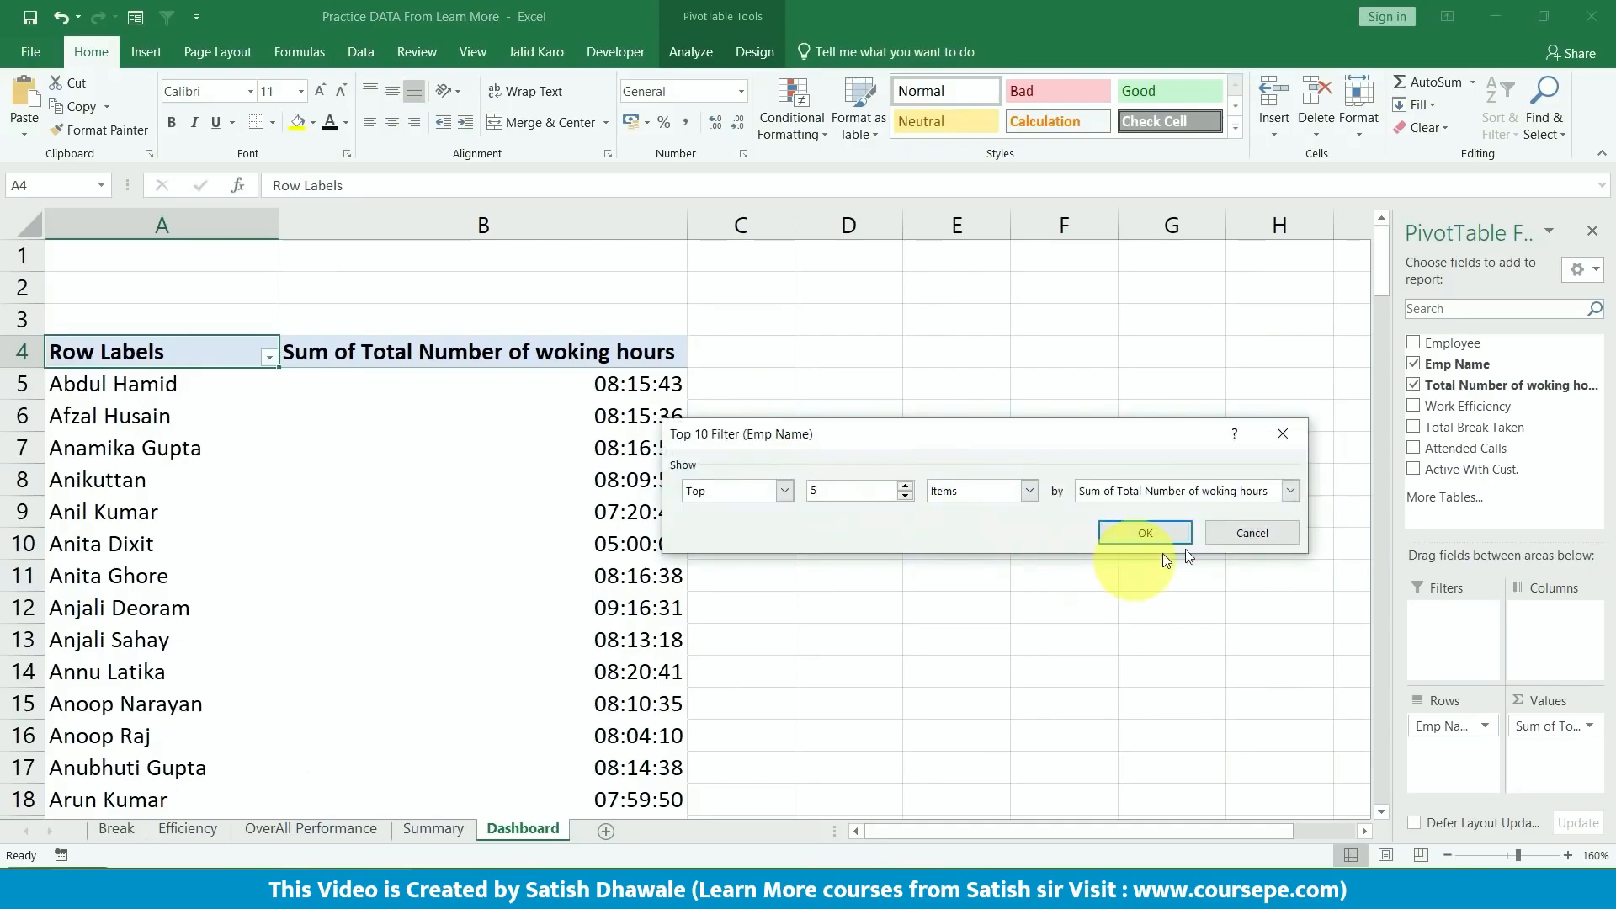
{"action": "left_click", "coordinate": [1152, 532]}
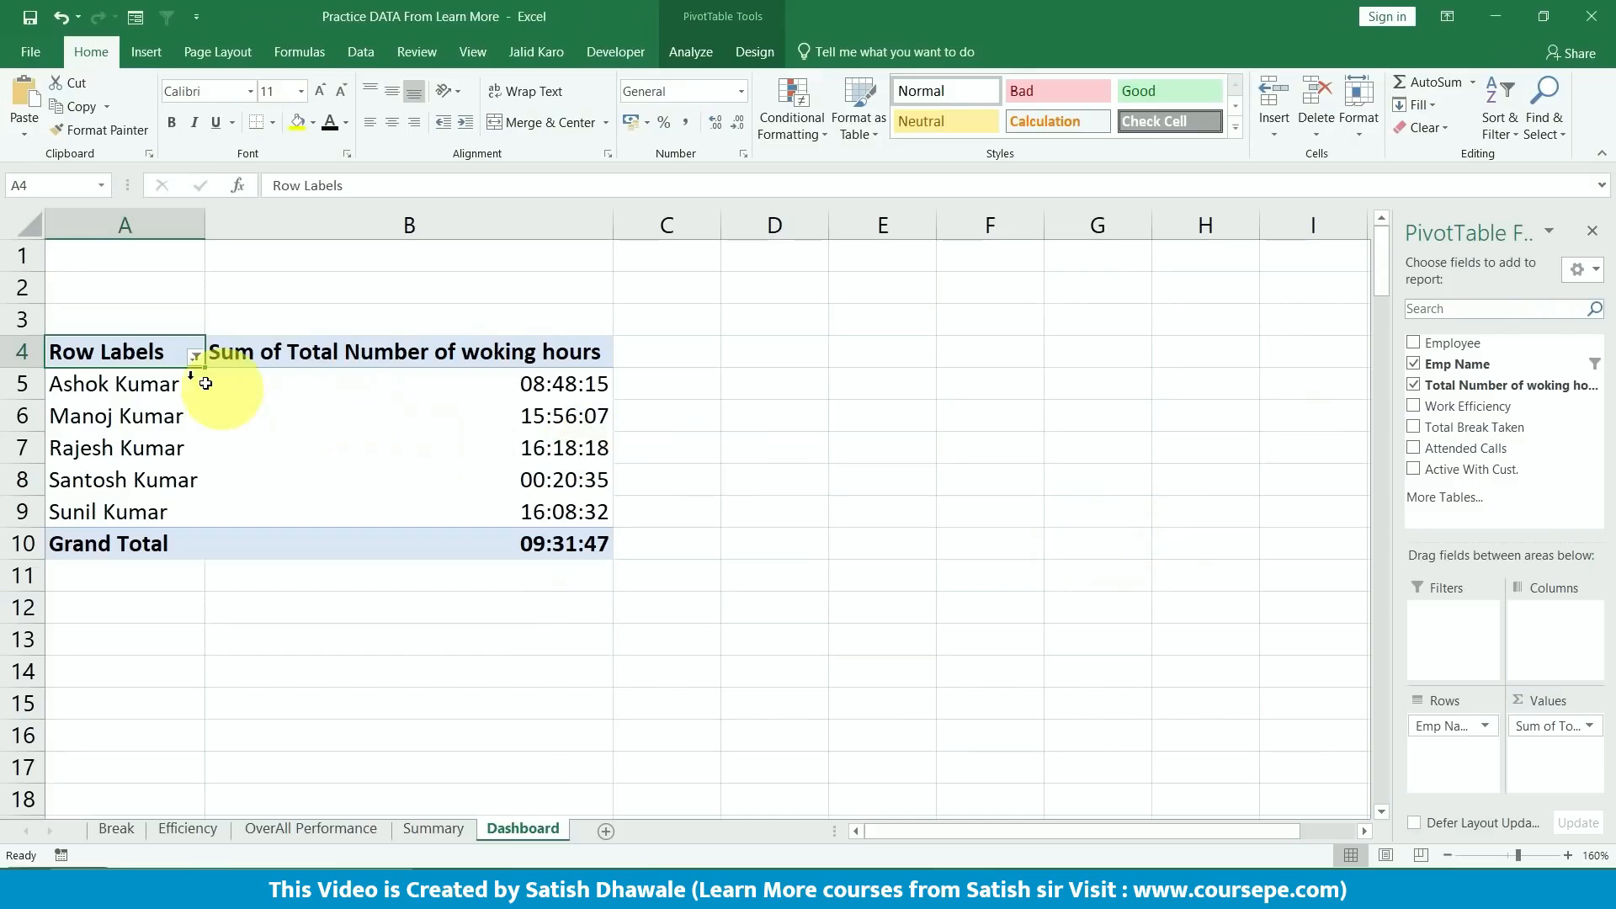
- Rename the working hours value field as "Emp Total Number of woking hours."
{"action": "left_click", "coordinate": [251, 355]}
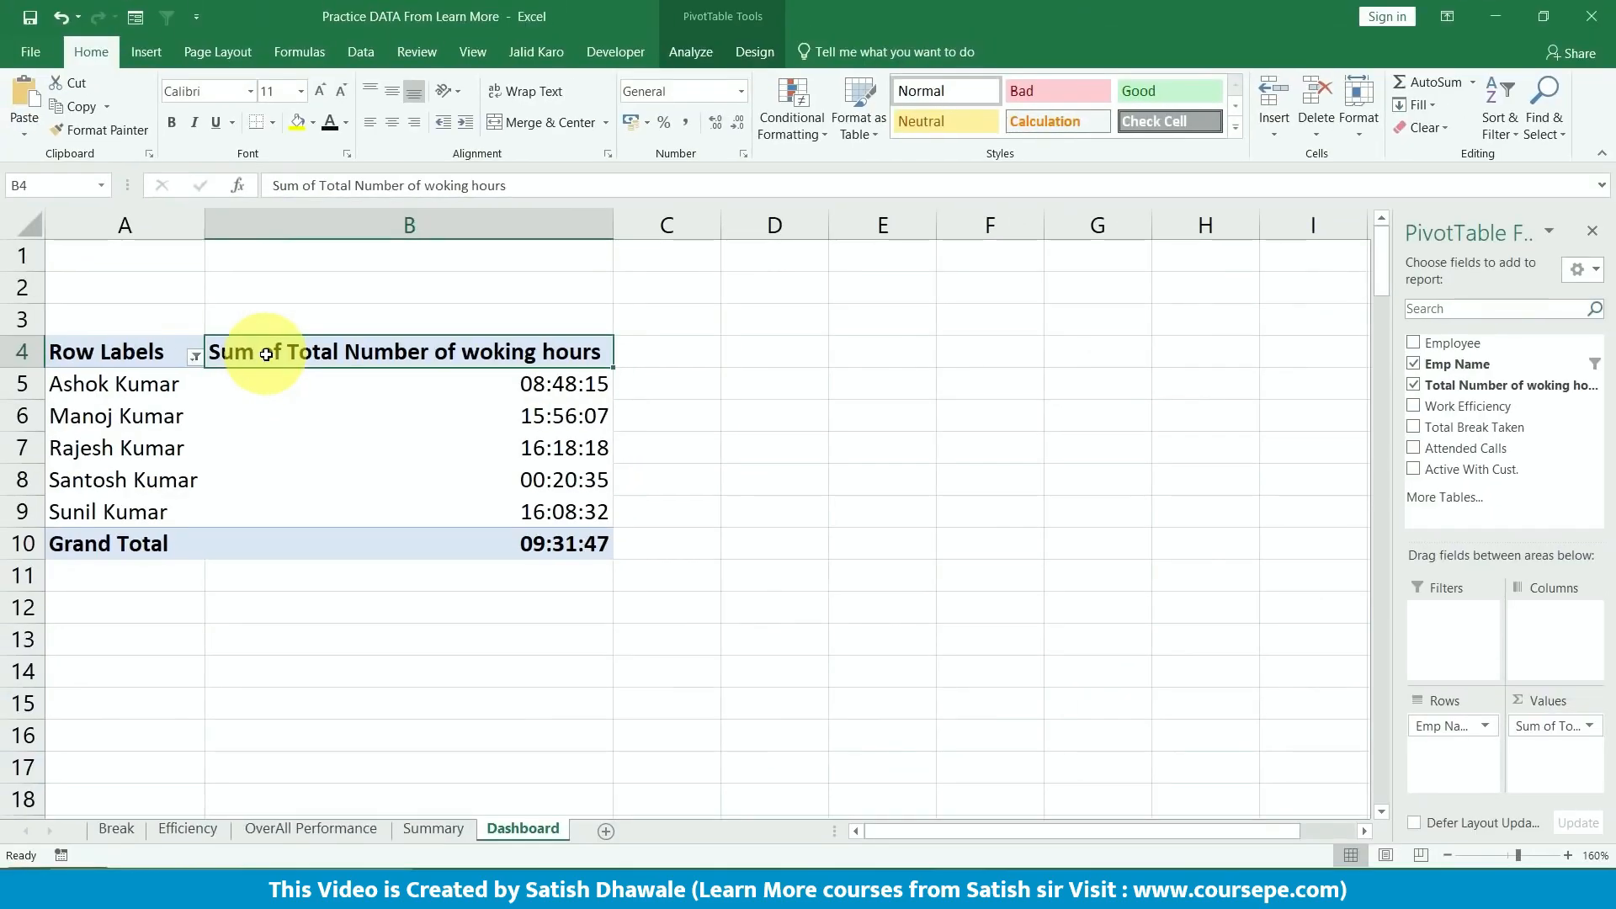
{"action": "double_click", "coordinate": [266, 355]}
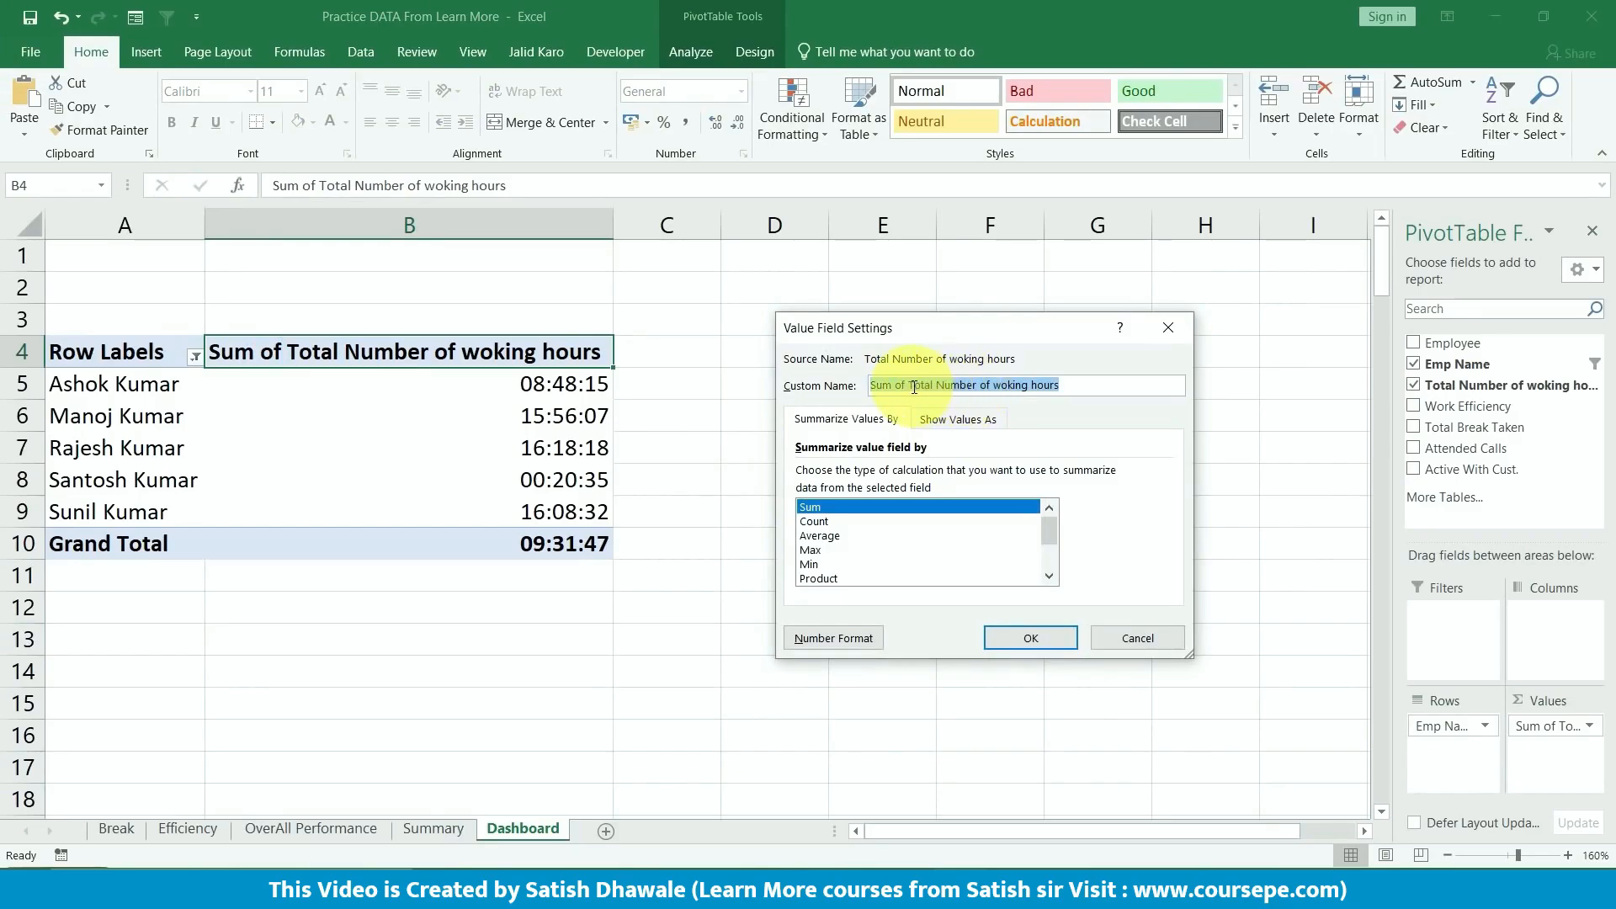
{"action": "left_click", "coordinate": [962, 385]}
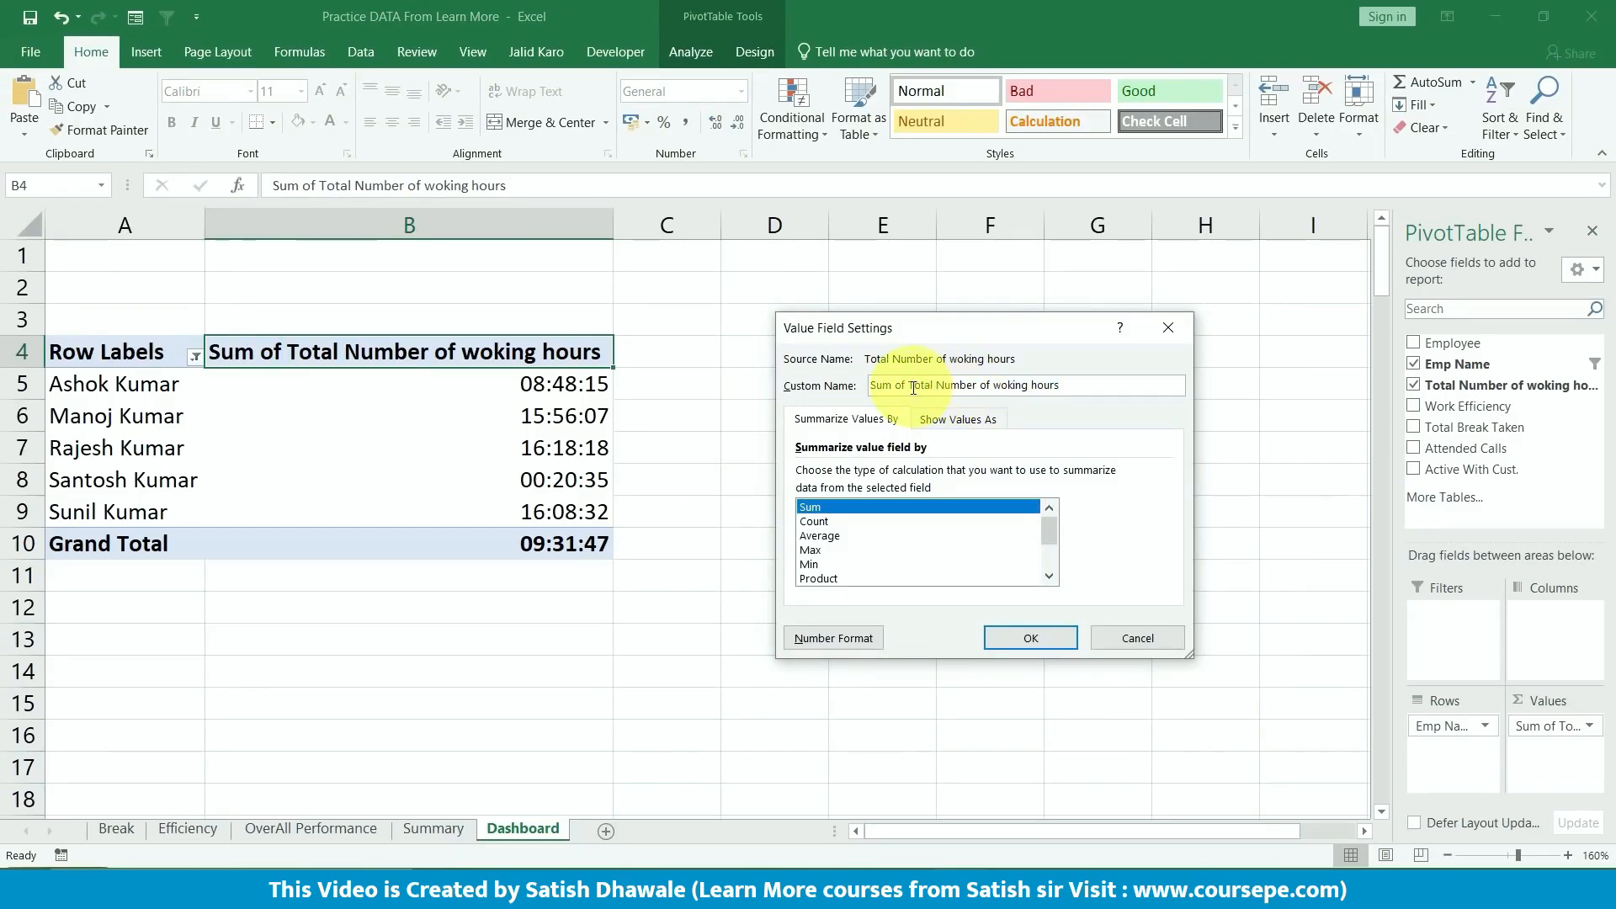
{"action": "left_click_drag", "start_coordinate": [907, 386], "coordinate": [857, 386]}
{"action": "key", "text": "BackSpace"}
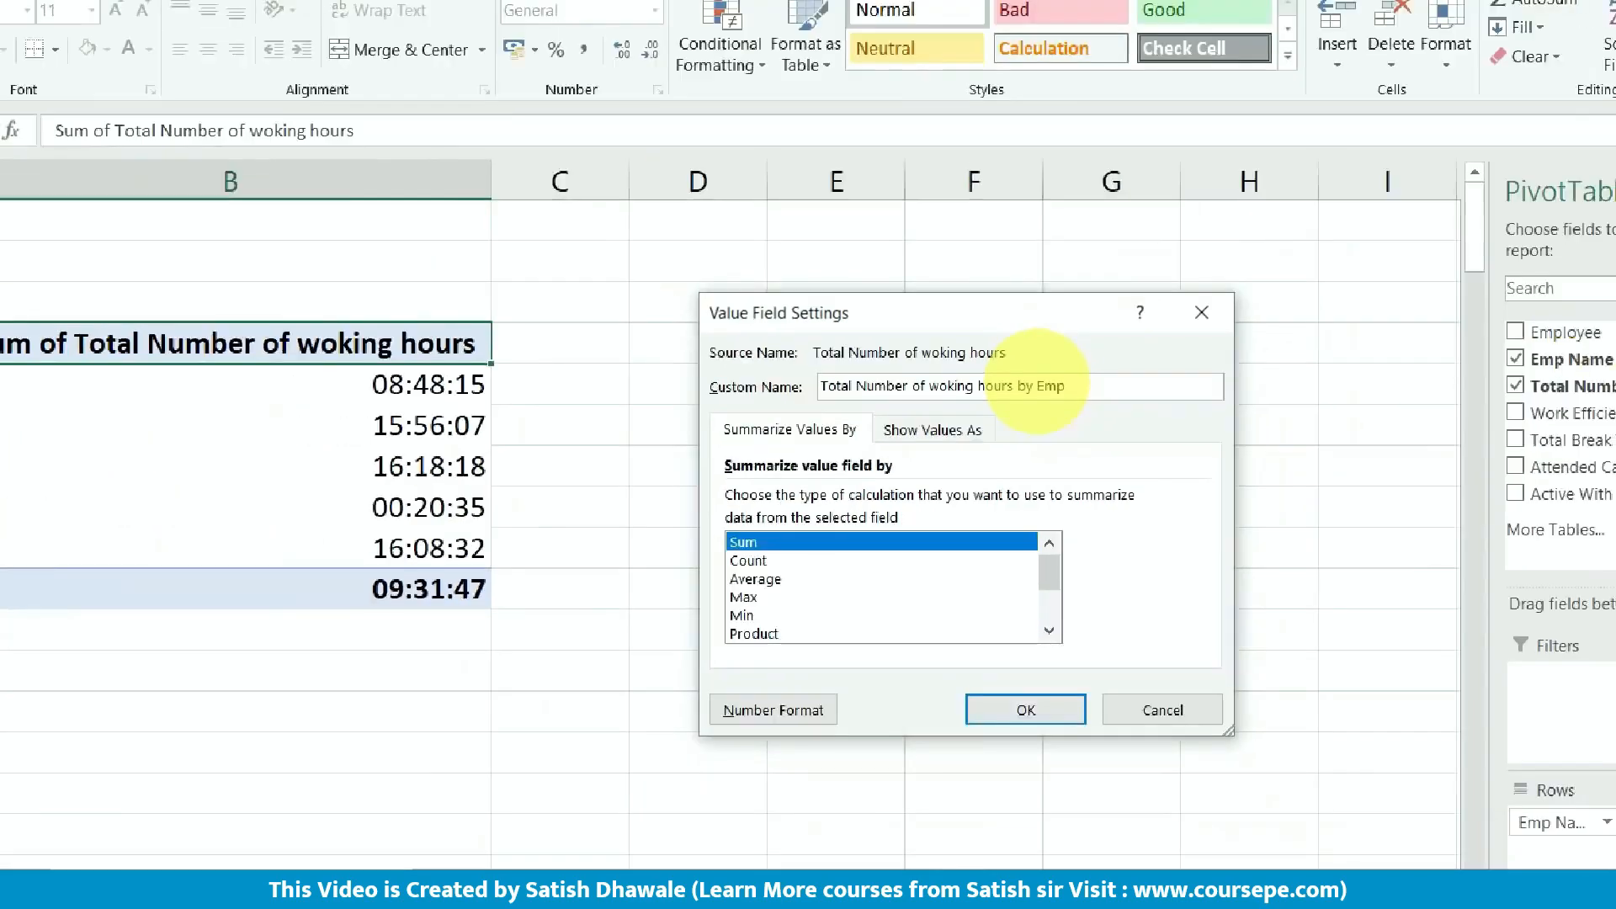
{"action": "key", "text": "BackSpace"}
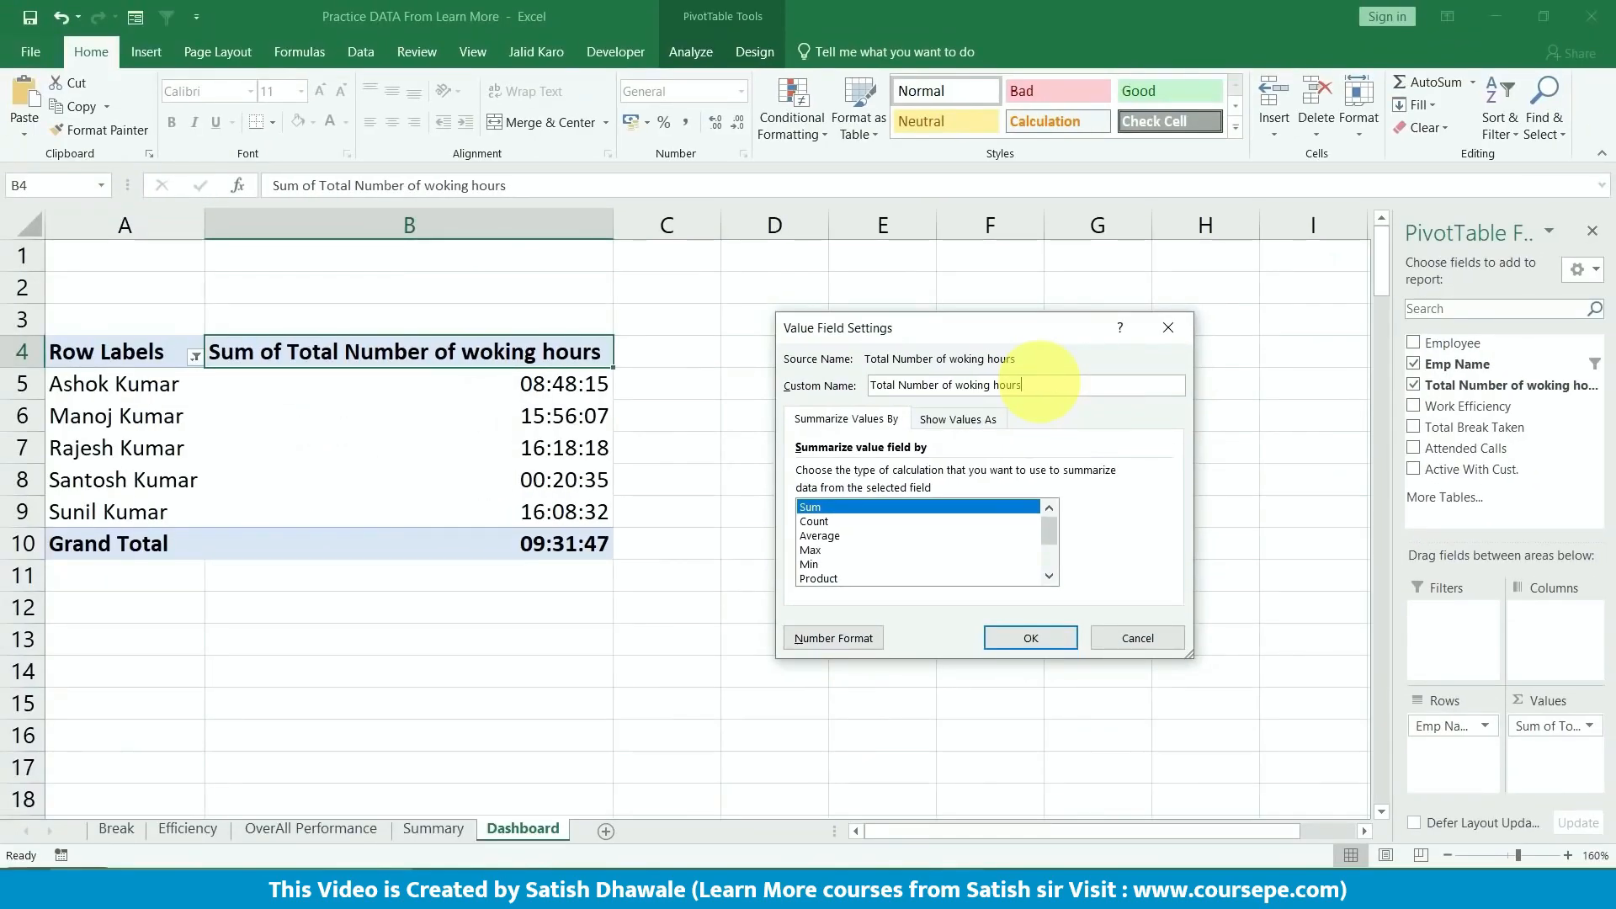
{"action": "type", "text": "Emp"}
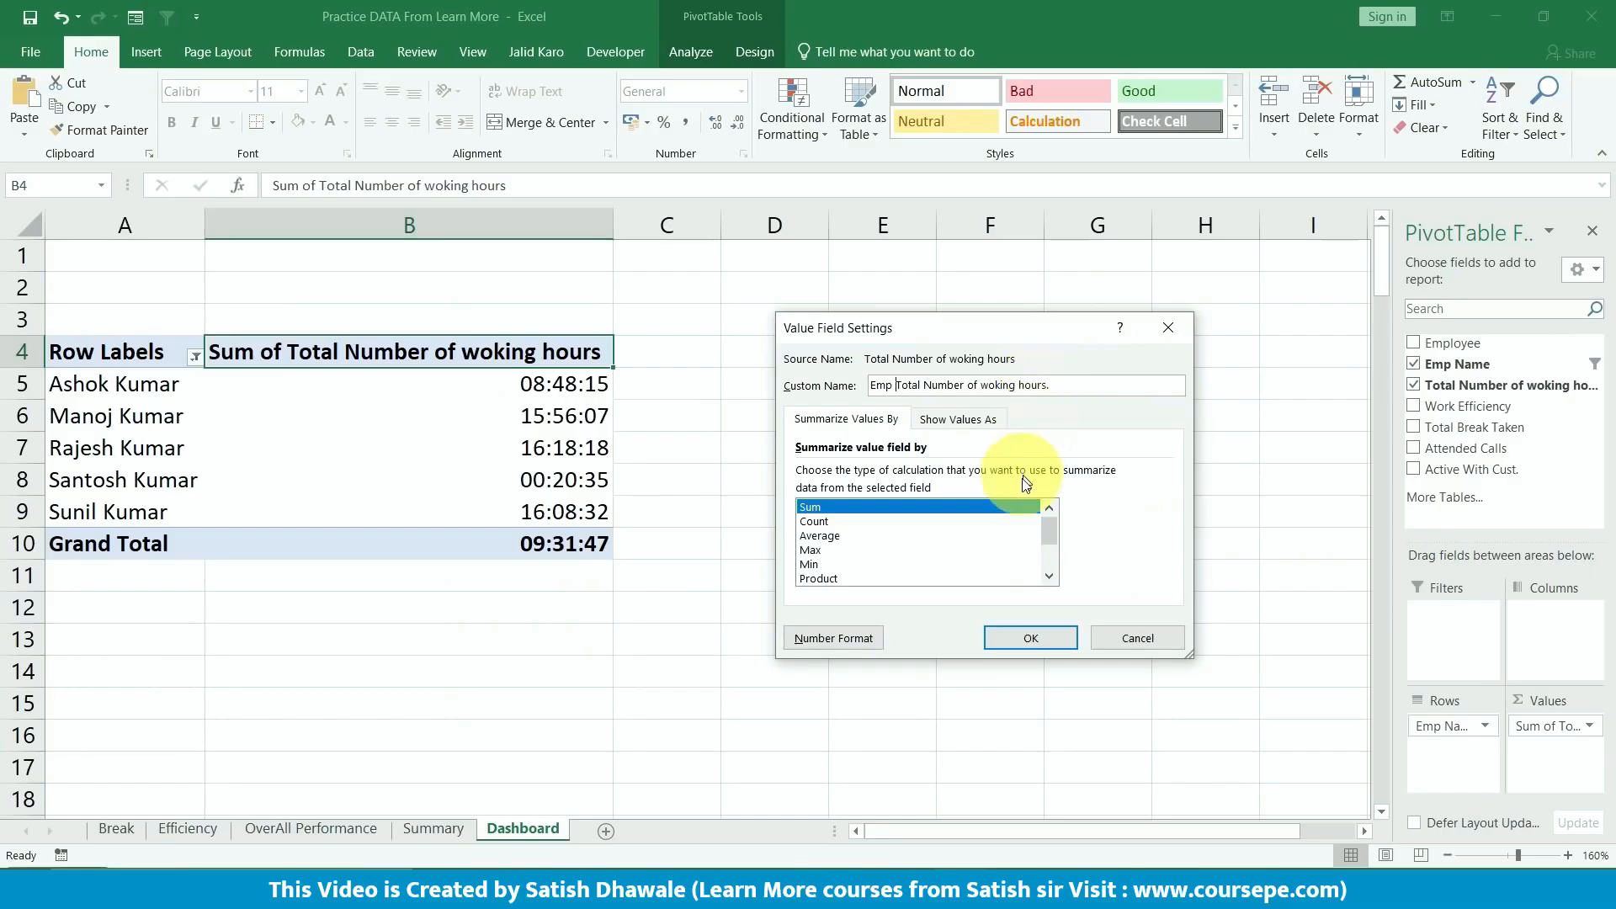
{"action": "left_click", "coordinate": [1032, 633]}
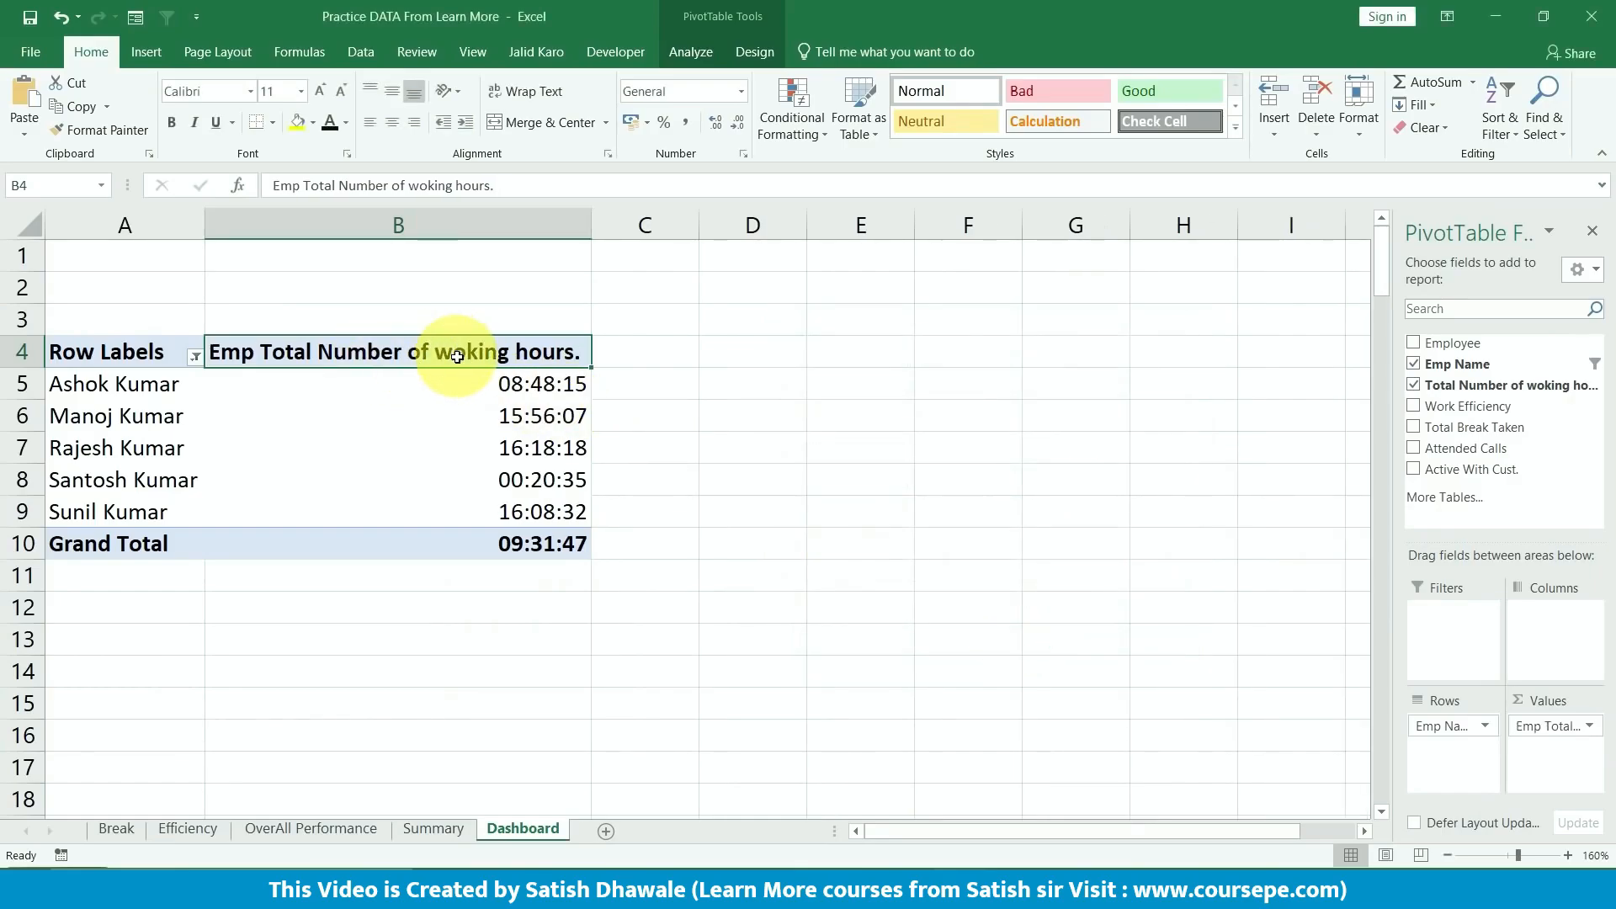
- Turn off grand totals for both rows and columns in the pivot table's options
{"action": "left_click", "coordinate": [358, 433]}
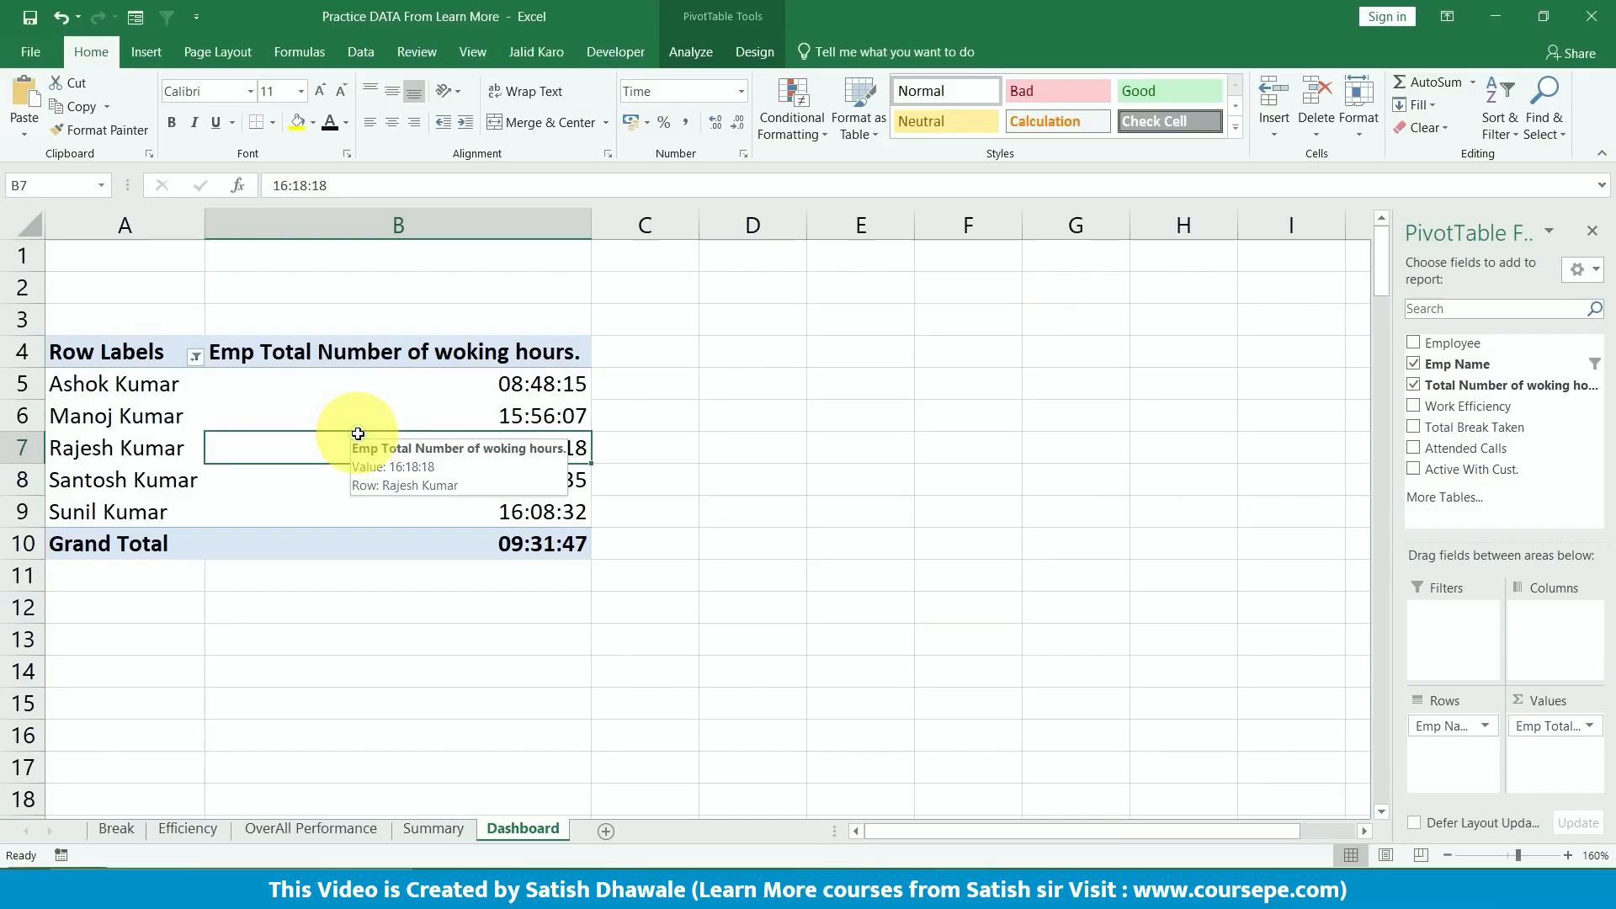
{"action": "left_click", "coordinate": [229, 542]}
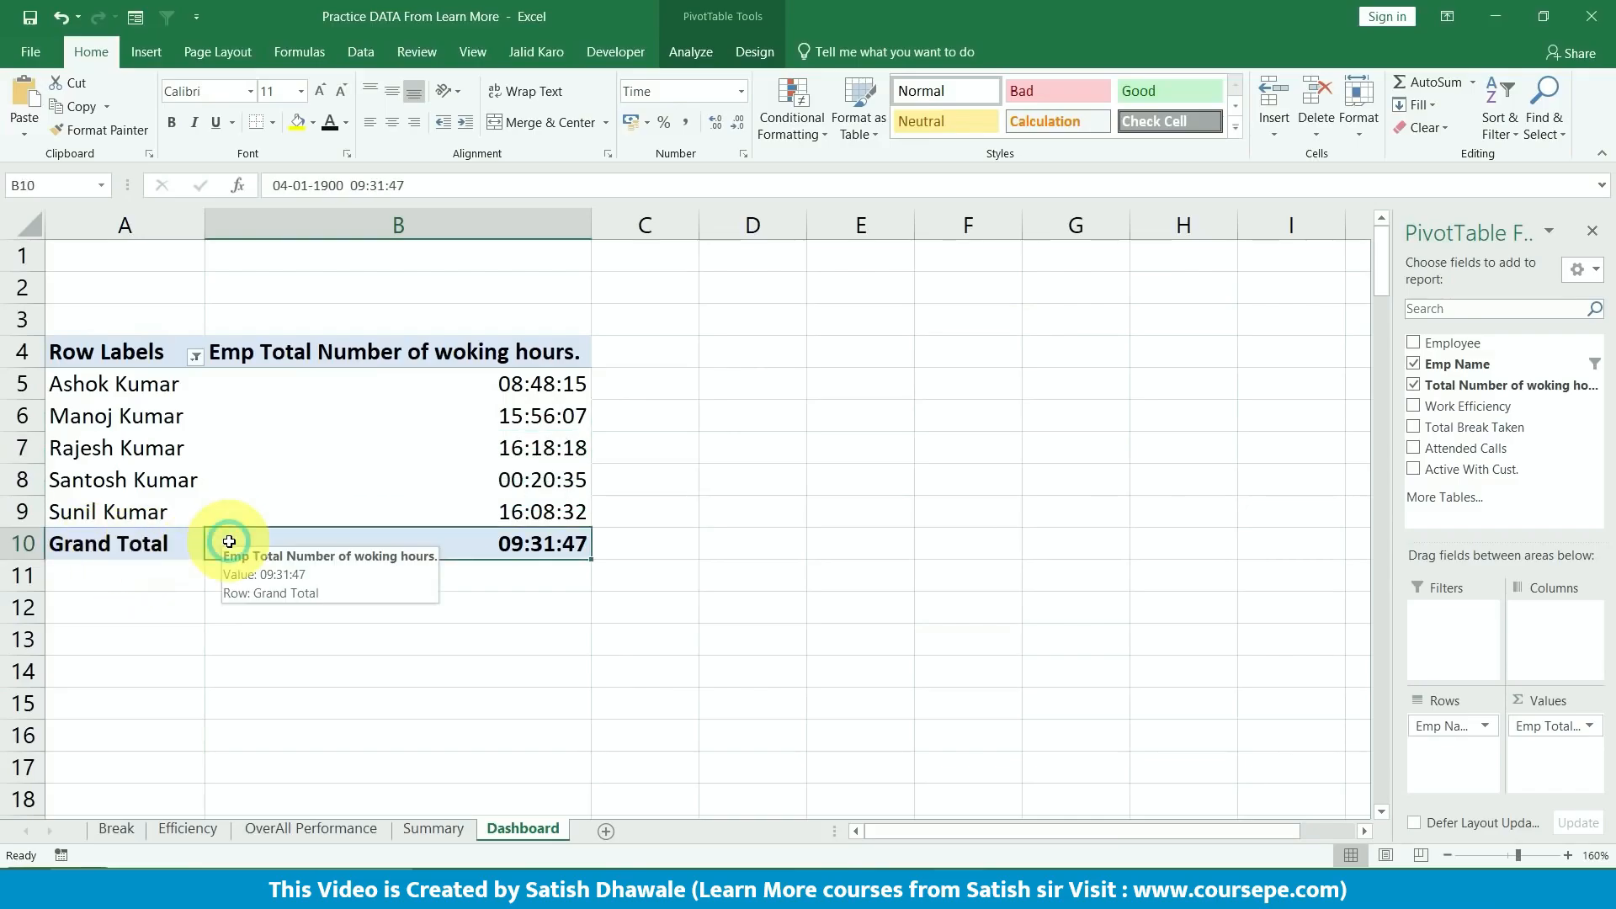
{"action": "left_click_drag", "start_coordinate": [510, 380], "coordinate": [526, 522]}
{"action": "left_click", "coordinate": [505, 543]}
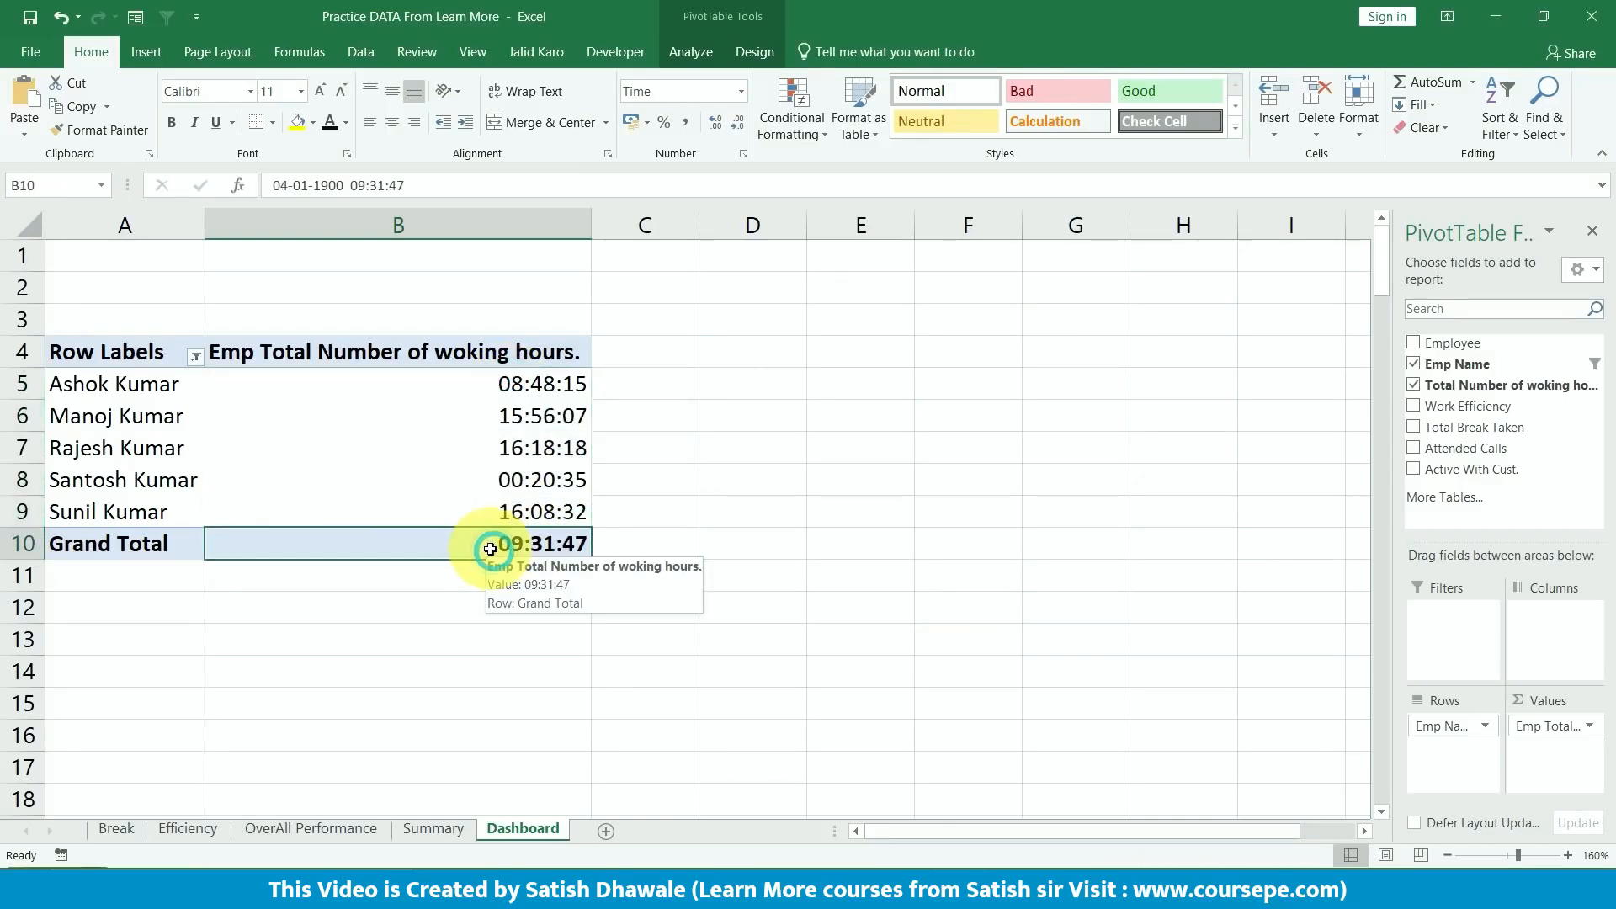
{"action": "right_click", "coordinate": [457, 544]}
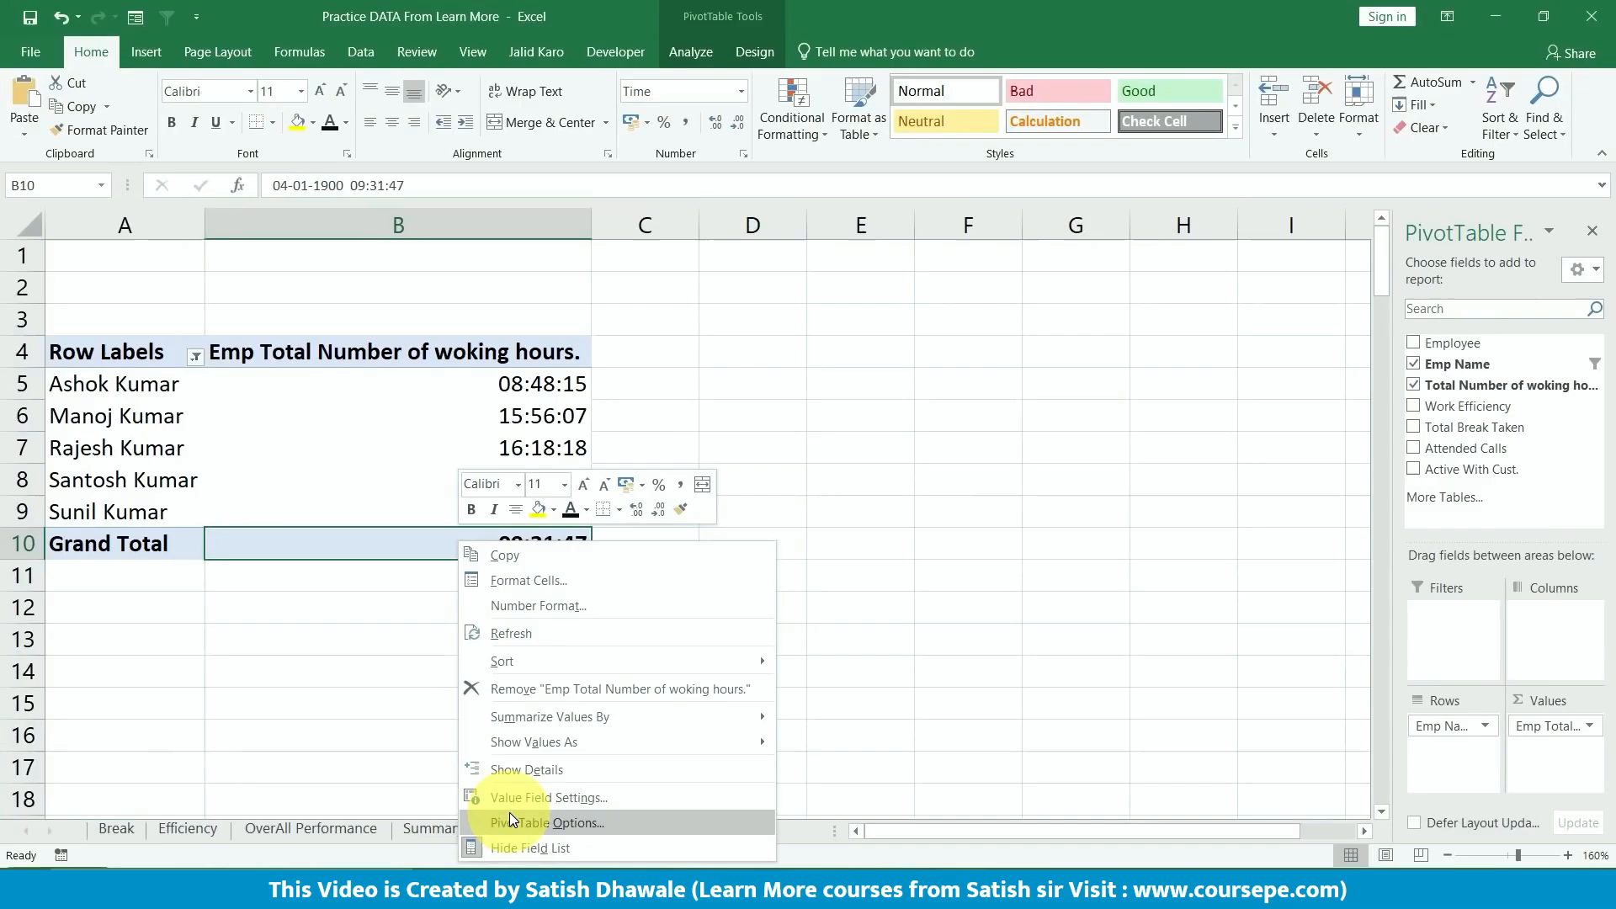
{"action": "left_click", "coordinate": [509, 822]}
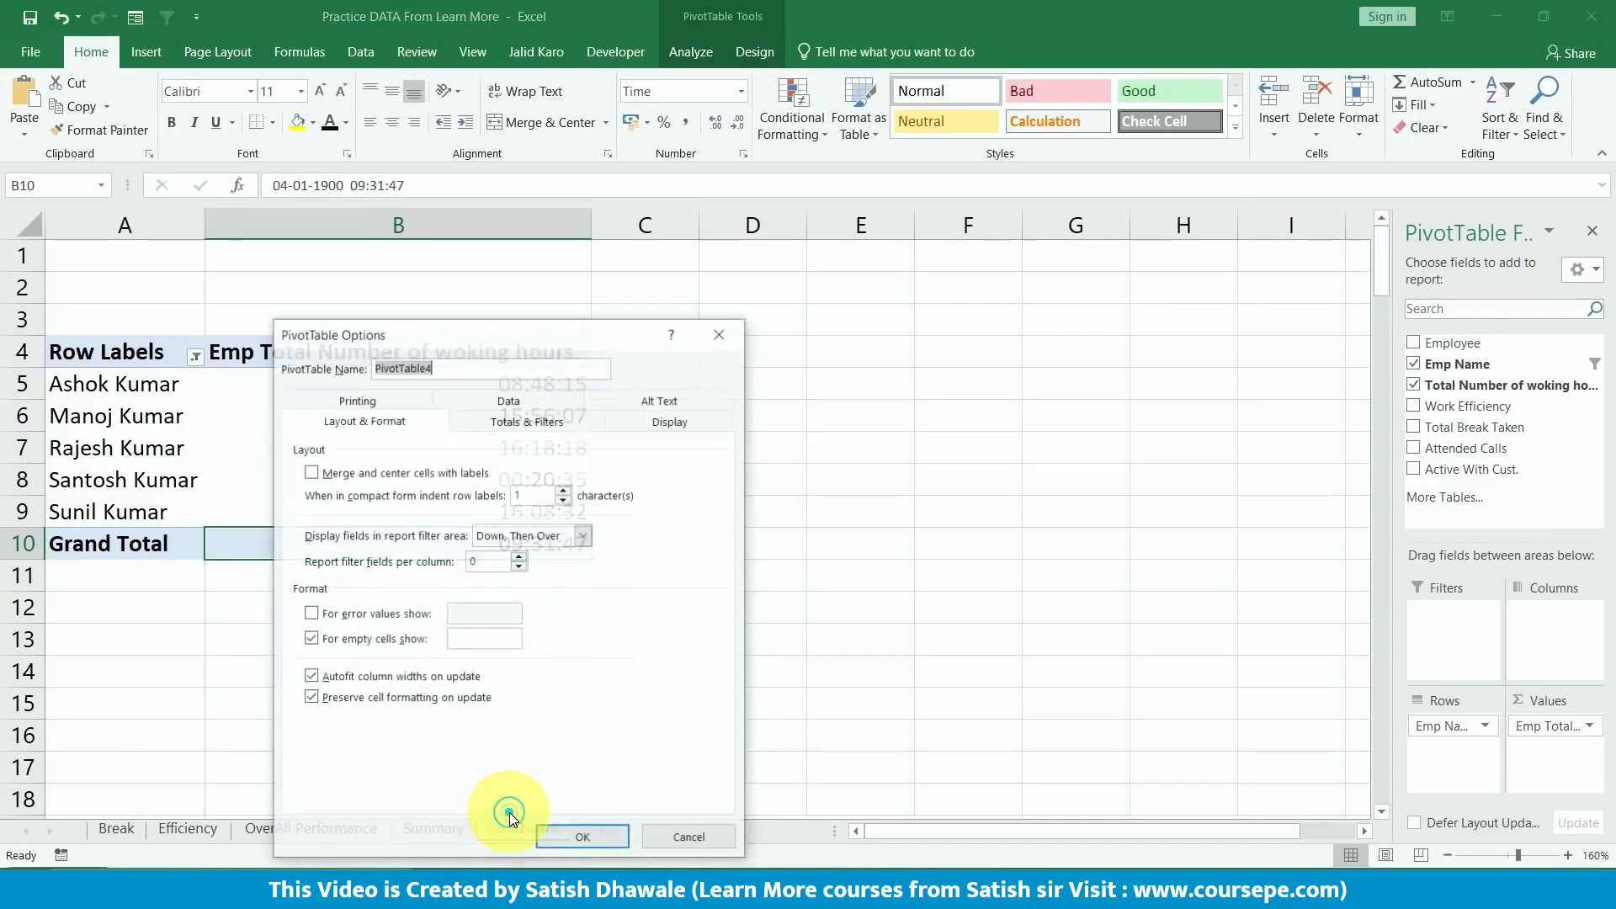
{"action": "left_click_drag", "start_coordinate": [540, 350], "coordinate": [865, 313]}
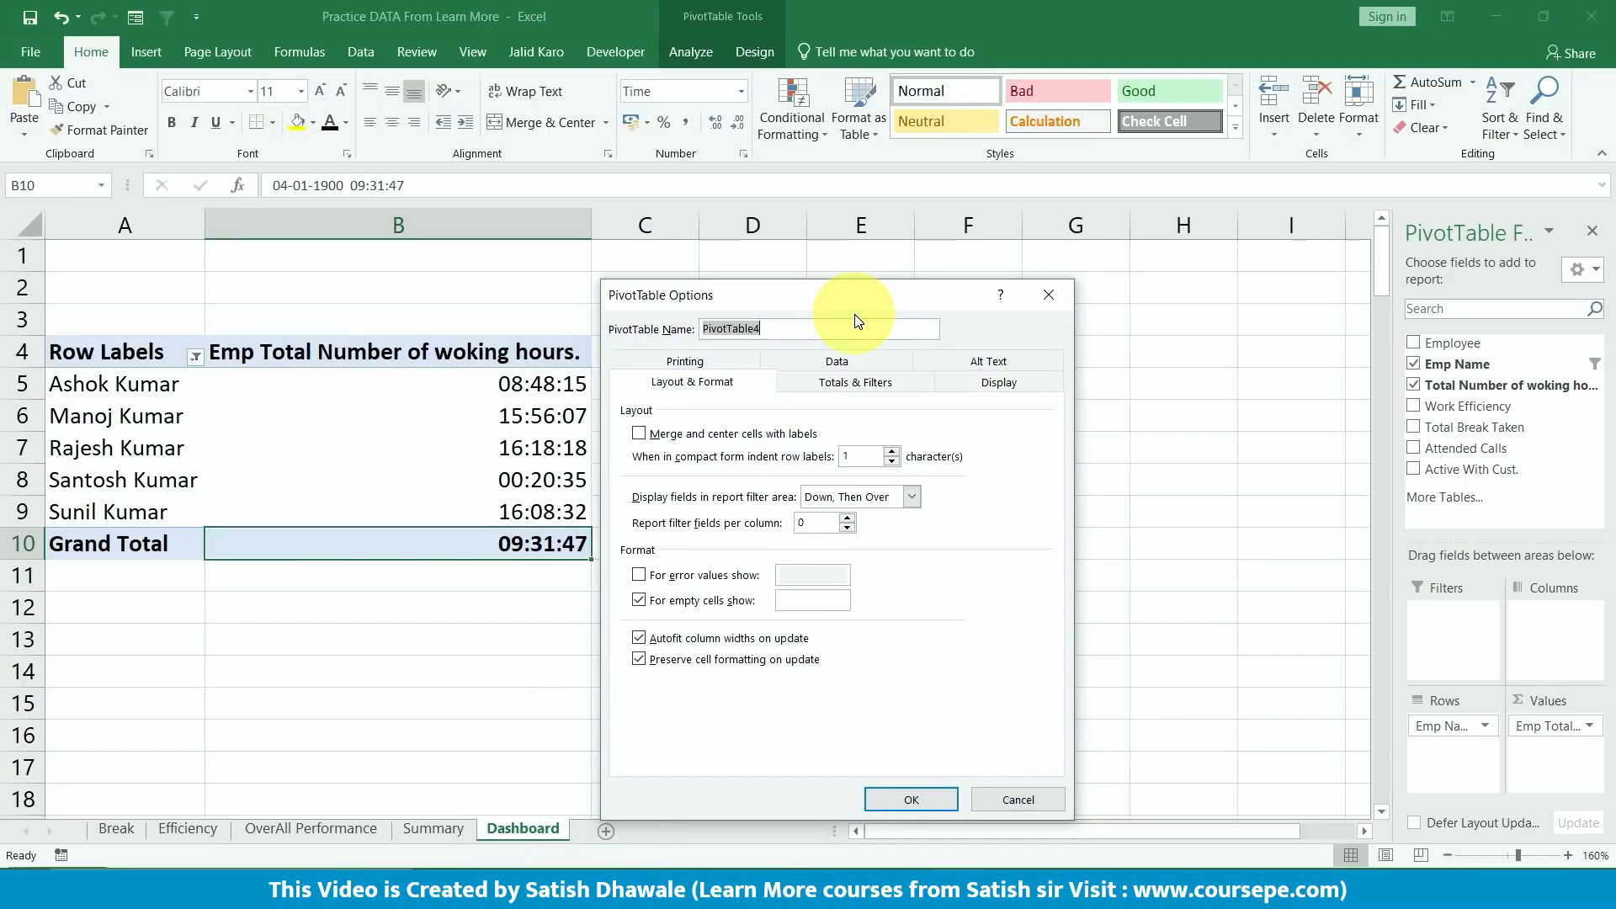
{"action": "left_click", "coordinate": [863, 382]}
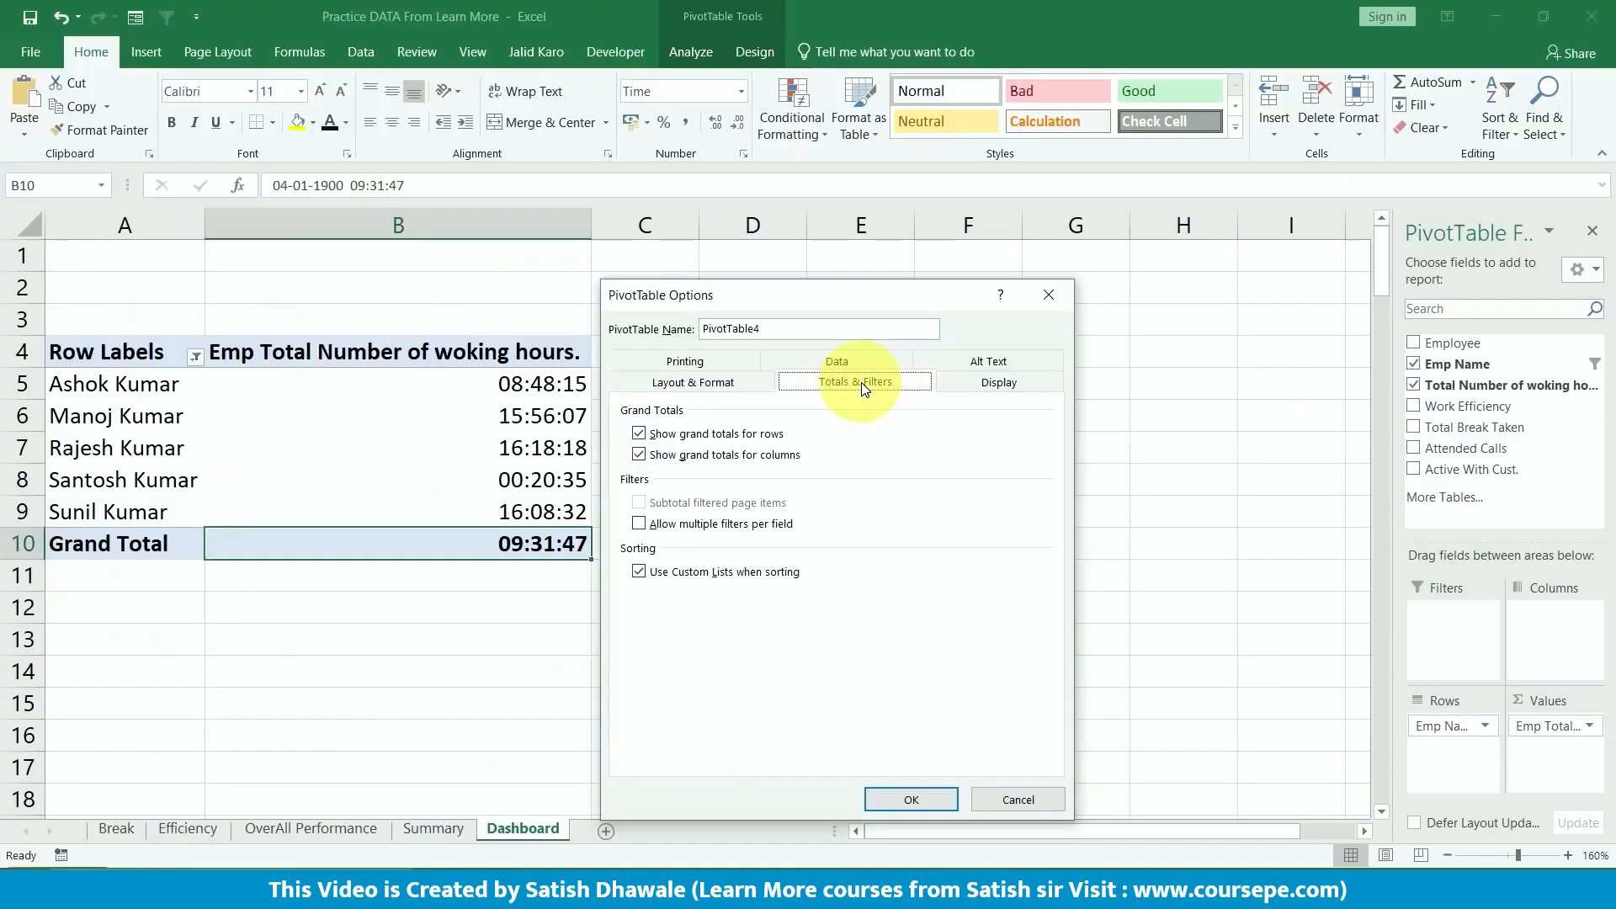
{"action": "left_click", "coordinate": [665, 434]}
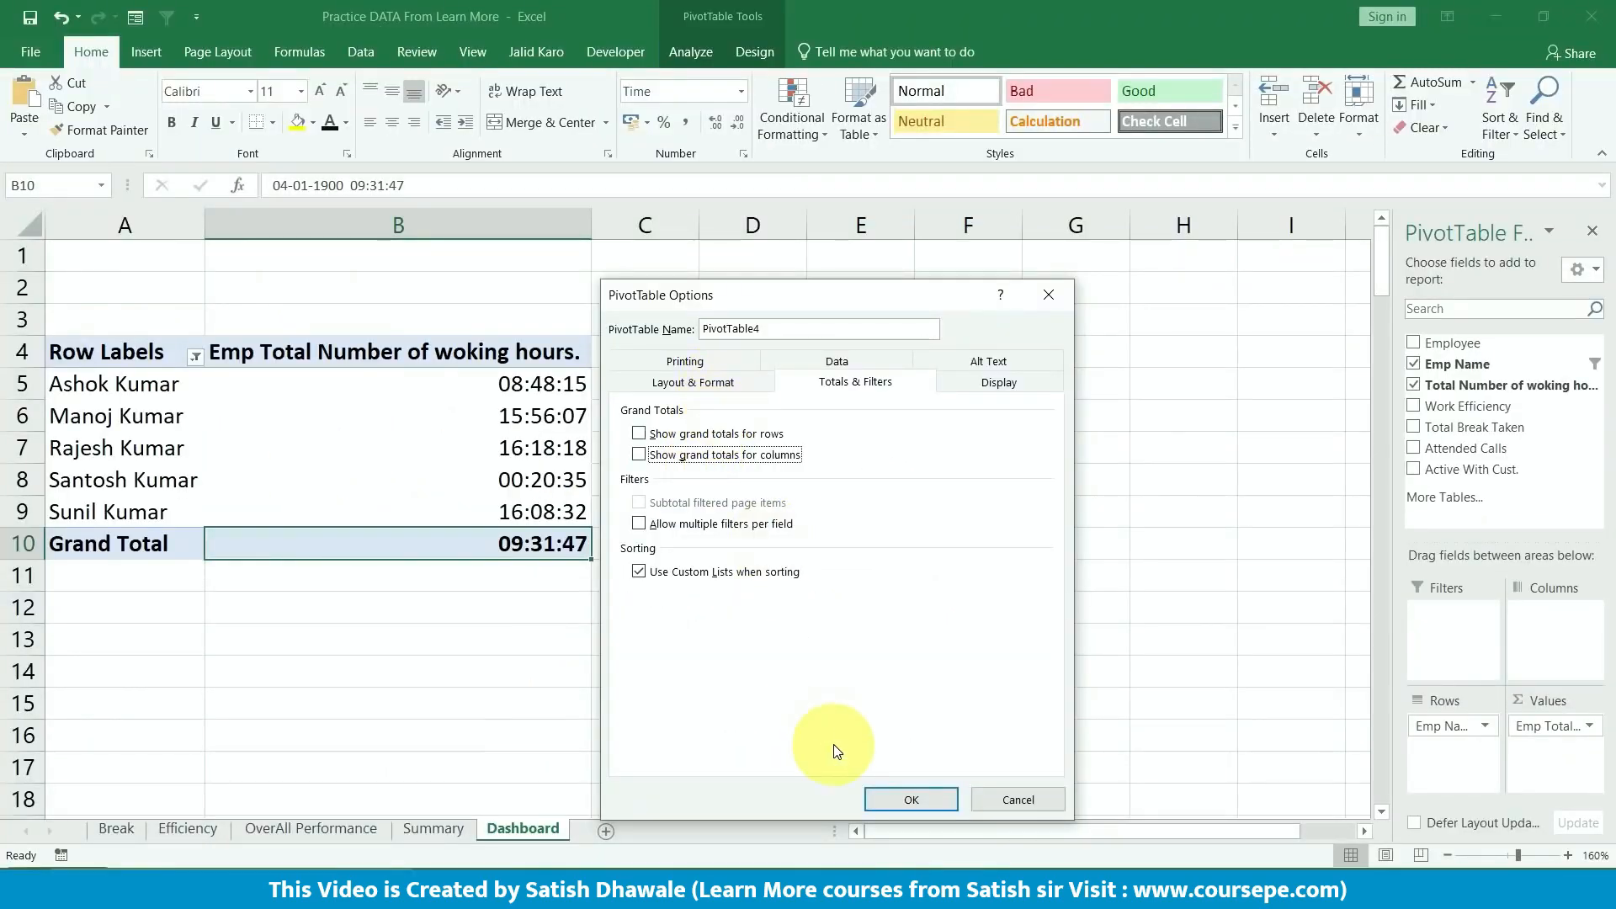
{"action": "left_click", "coordinate": [714, 385]}
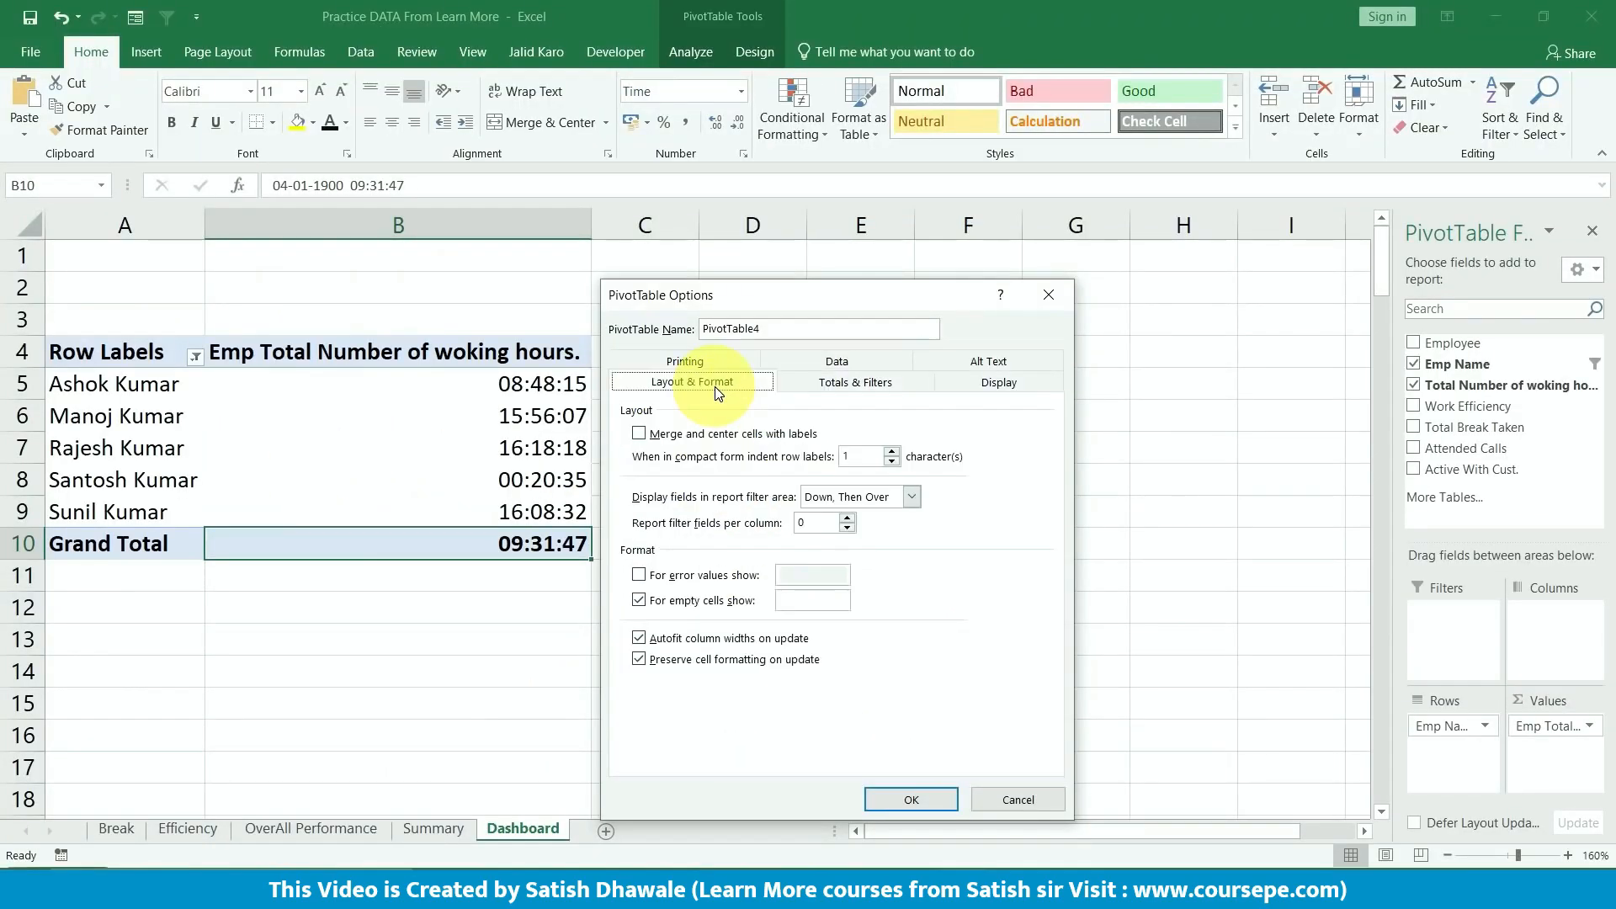
{"action": "left_click", "coordinate": [657, 643]}
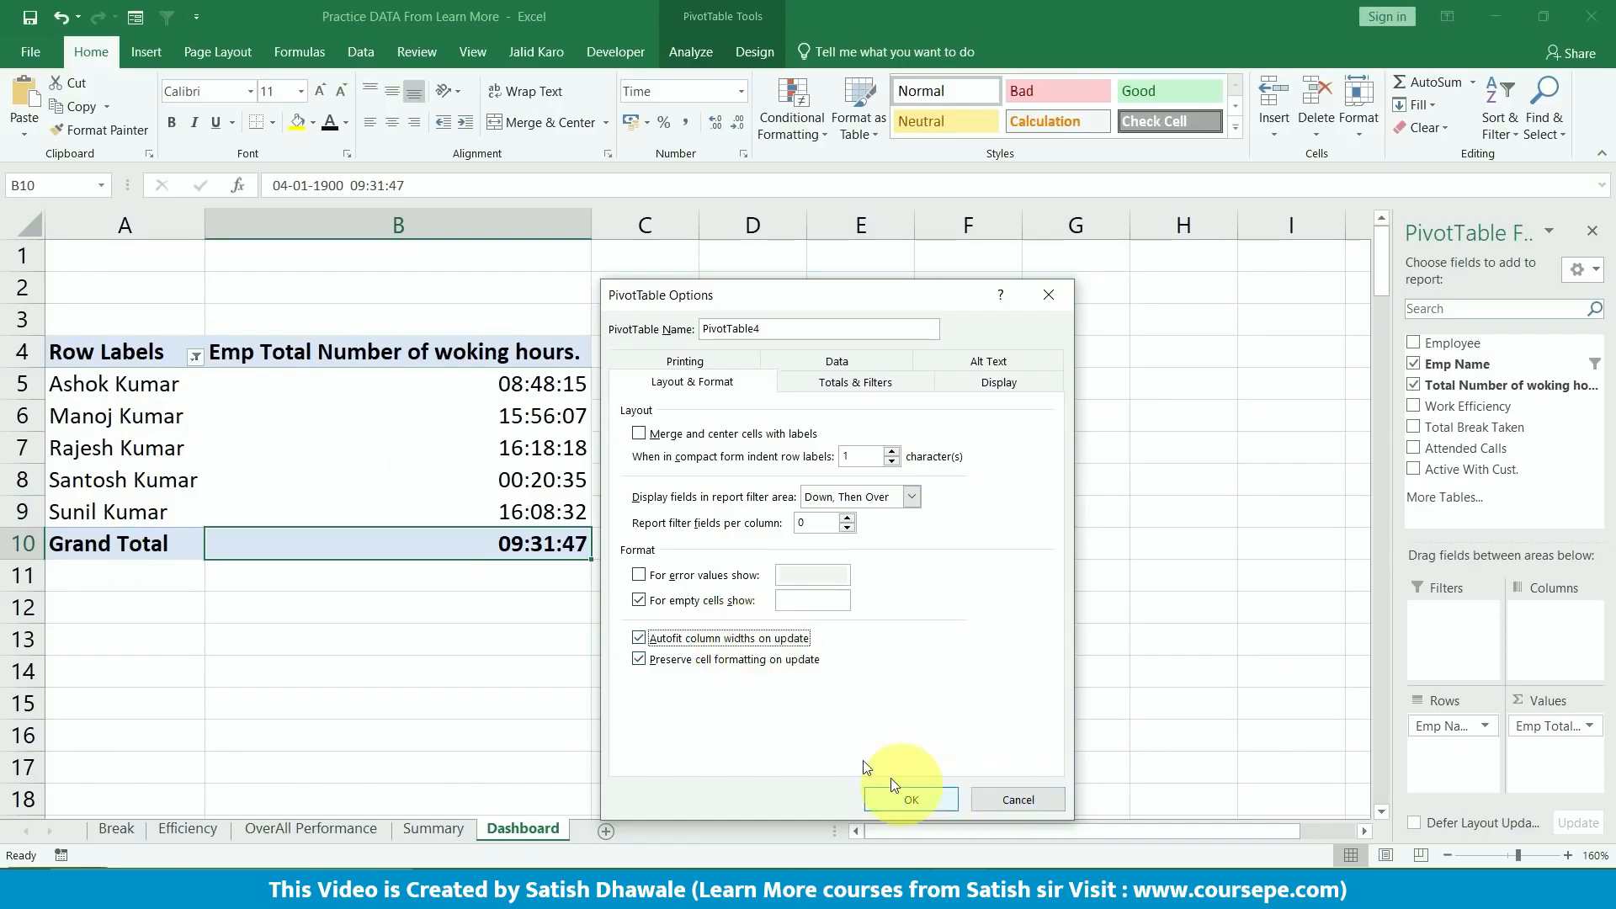
{"action": "left_click", "coordinate": [940, 804]}
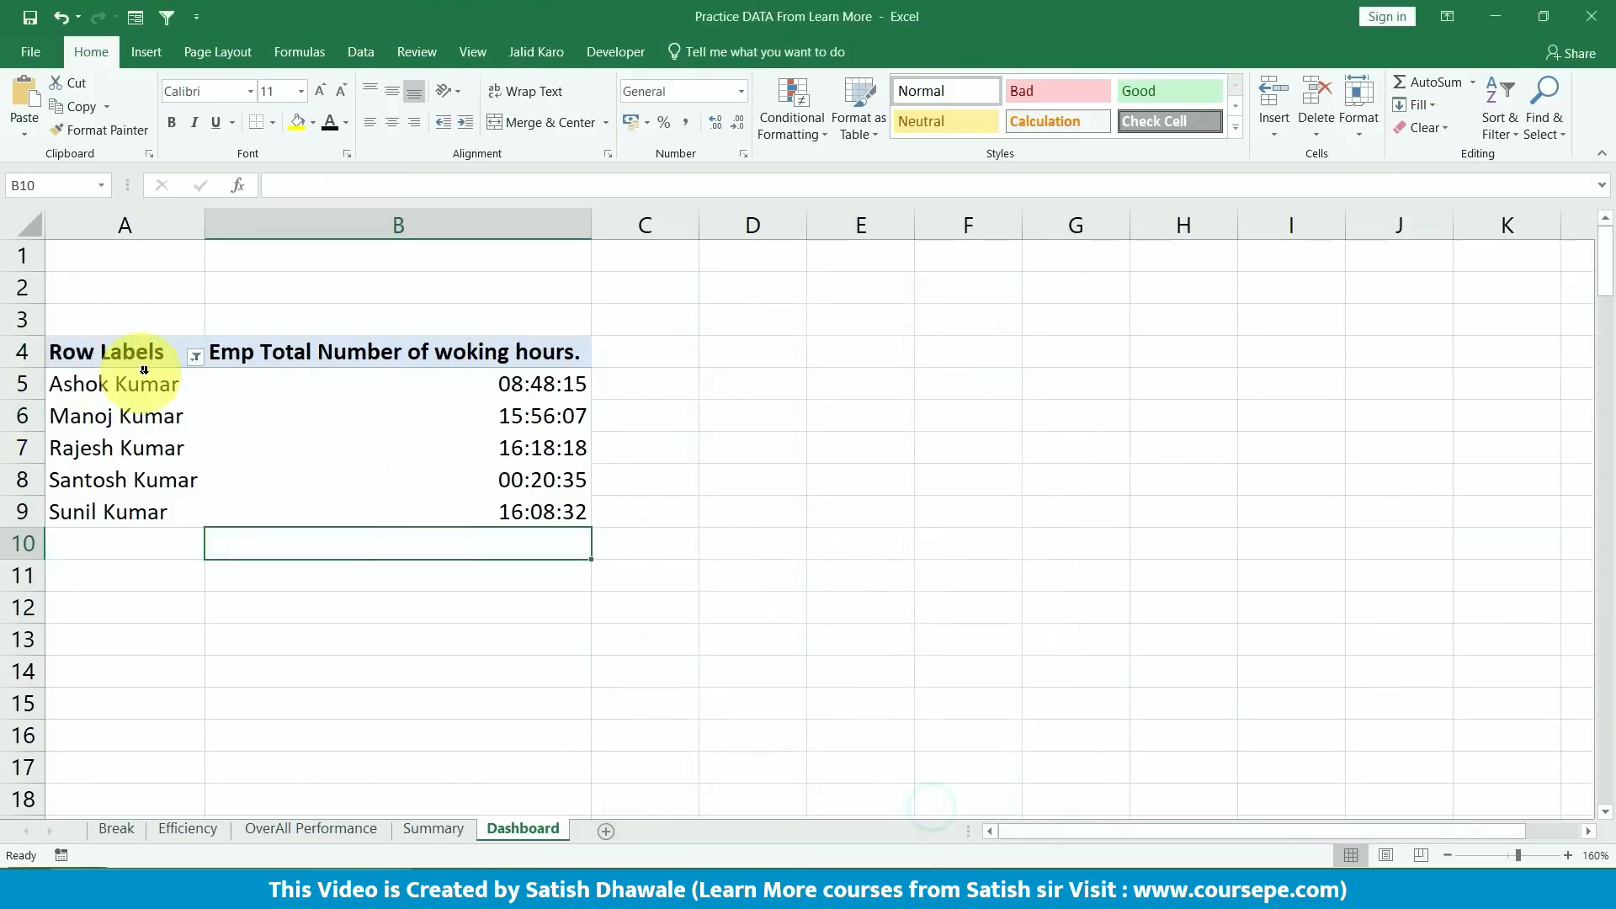
- Clear the employee row label filter and filter the pivot table to only the first employee in the list
{"action": "left_click", "coordinate": [193, 357]}
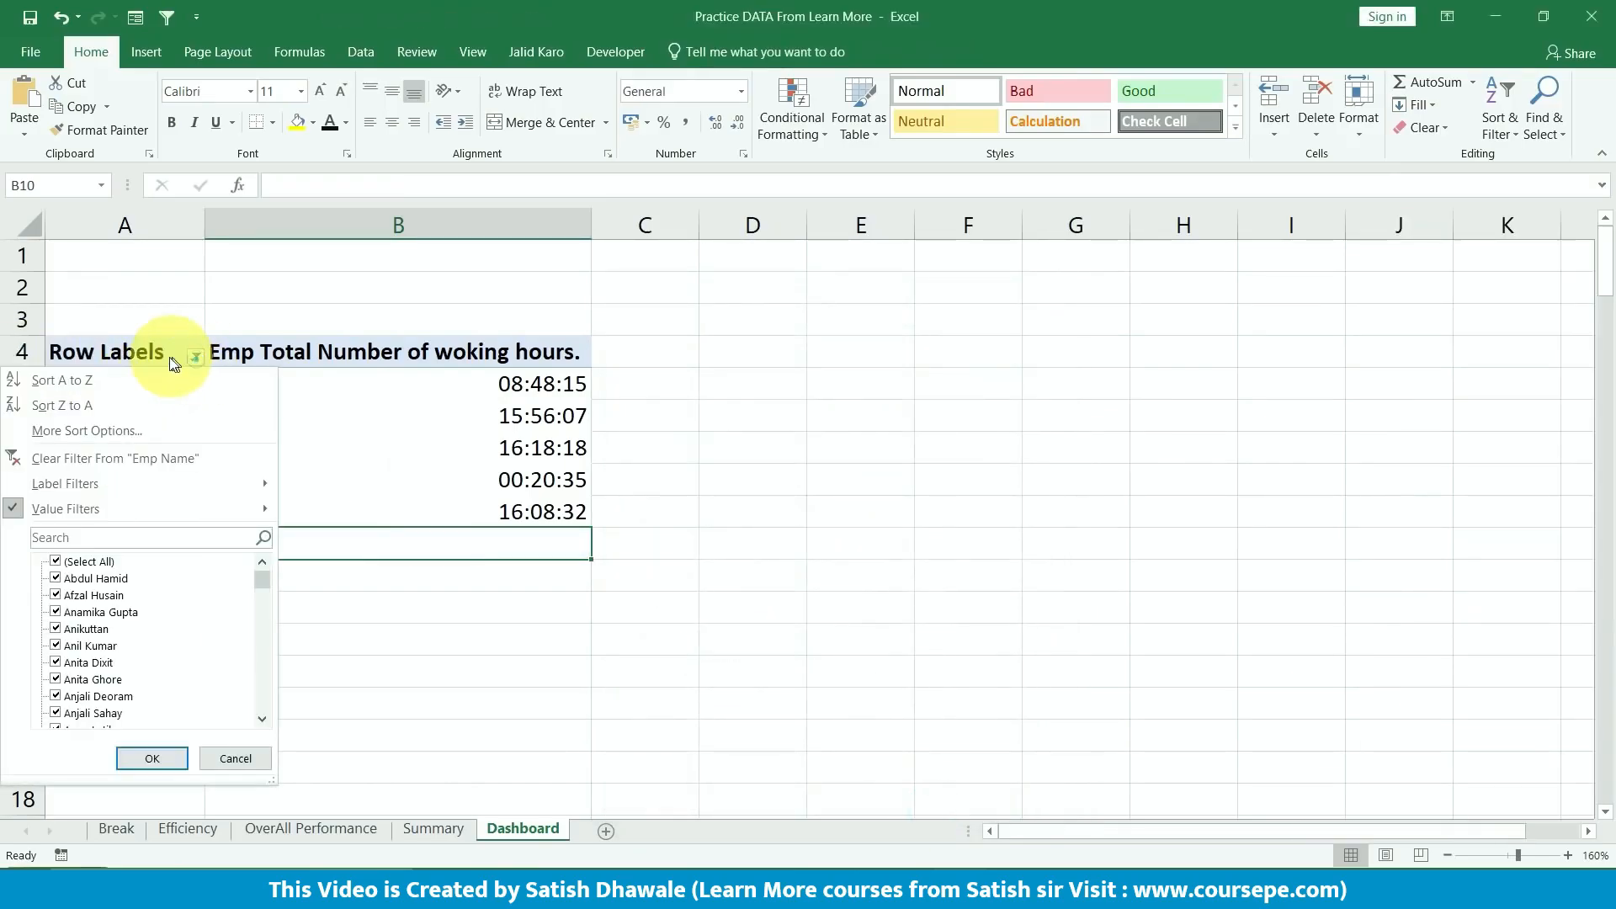
{"action": "left_click", "coordinate": [77, 459]}
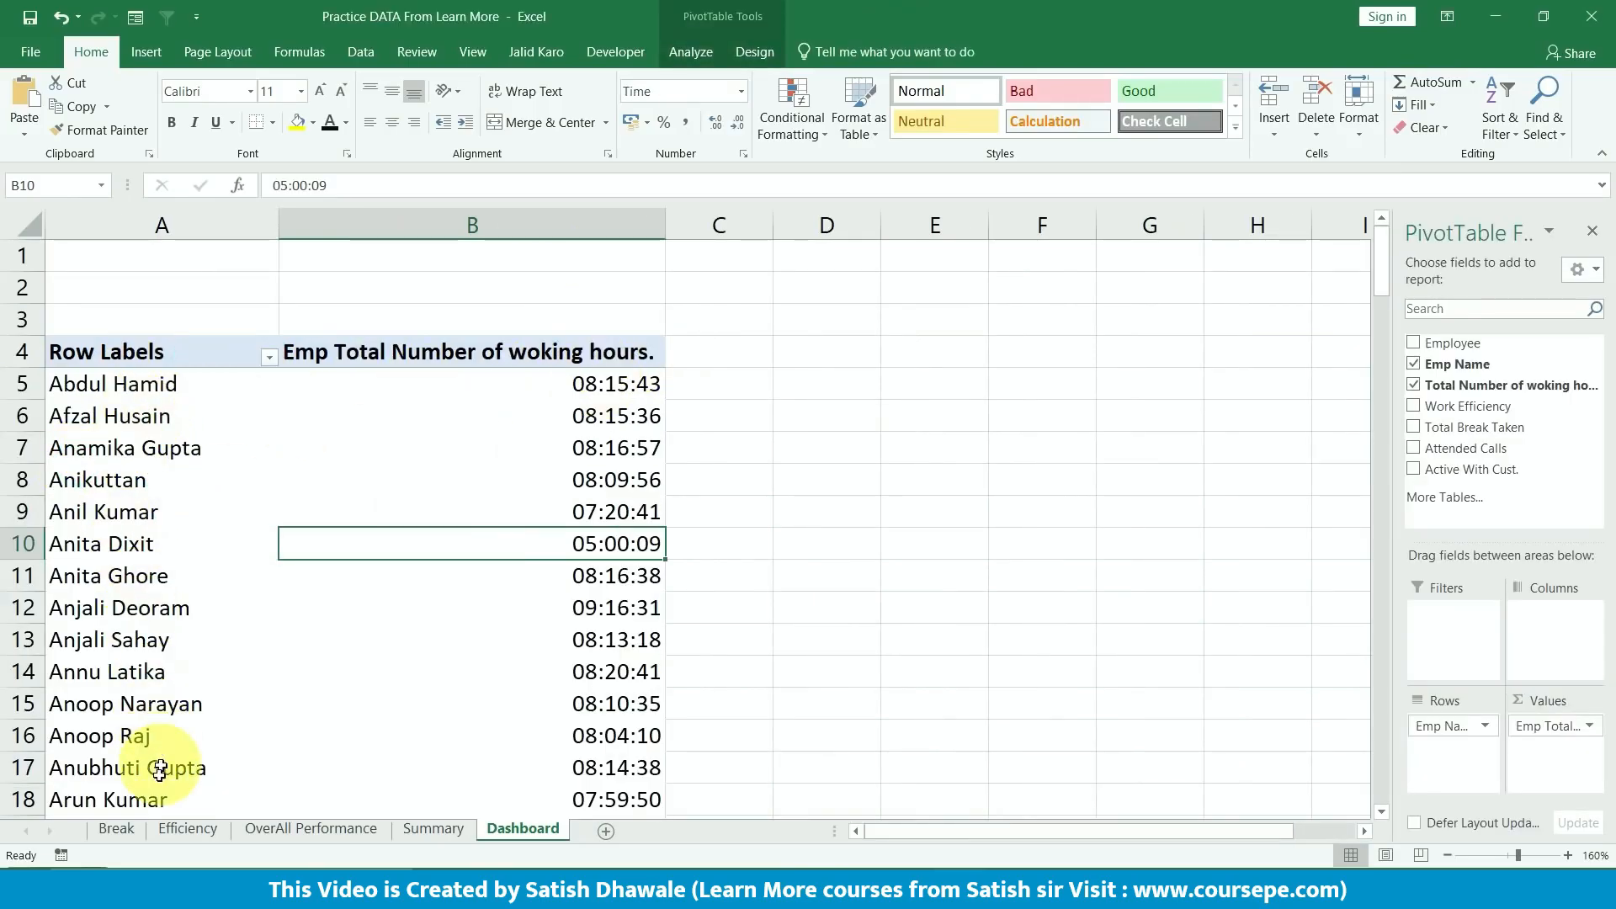
{"action": "left_click", "coordinate": [267, 357]}
{"action": "mouse_move", "coordinate": [153, 524]}
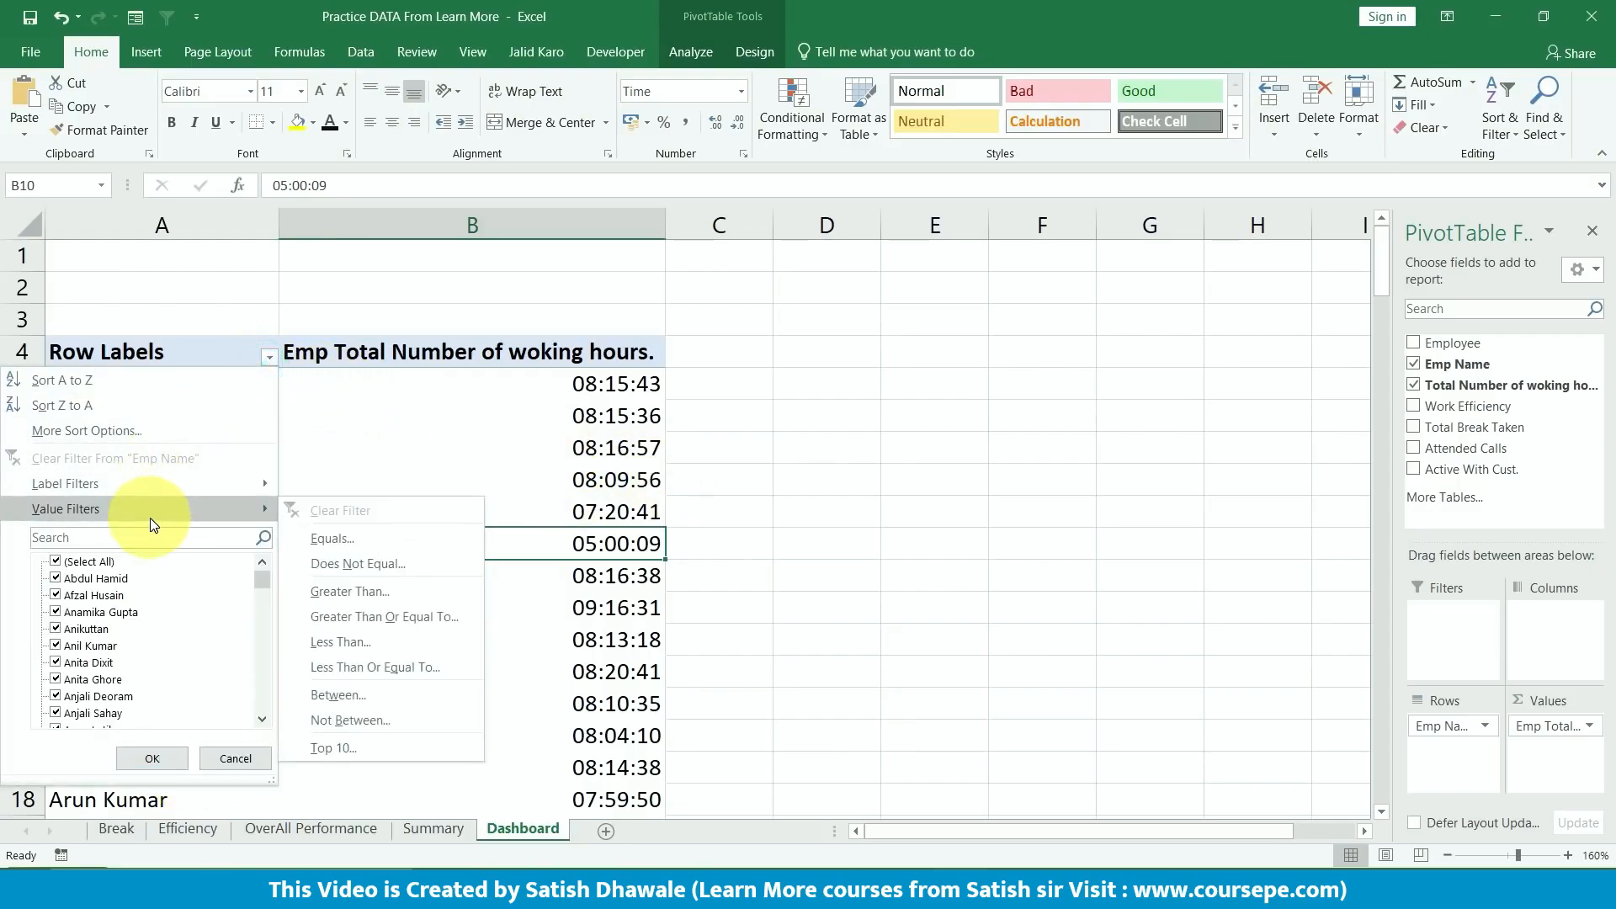
{"action": "left_click", "coordinate": [56, 563]}
{"action": "left_click", "coordinate": [54, 579]}
{"action": "left_click", "coordinate": [151, 759]}
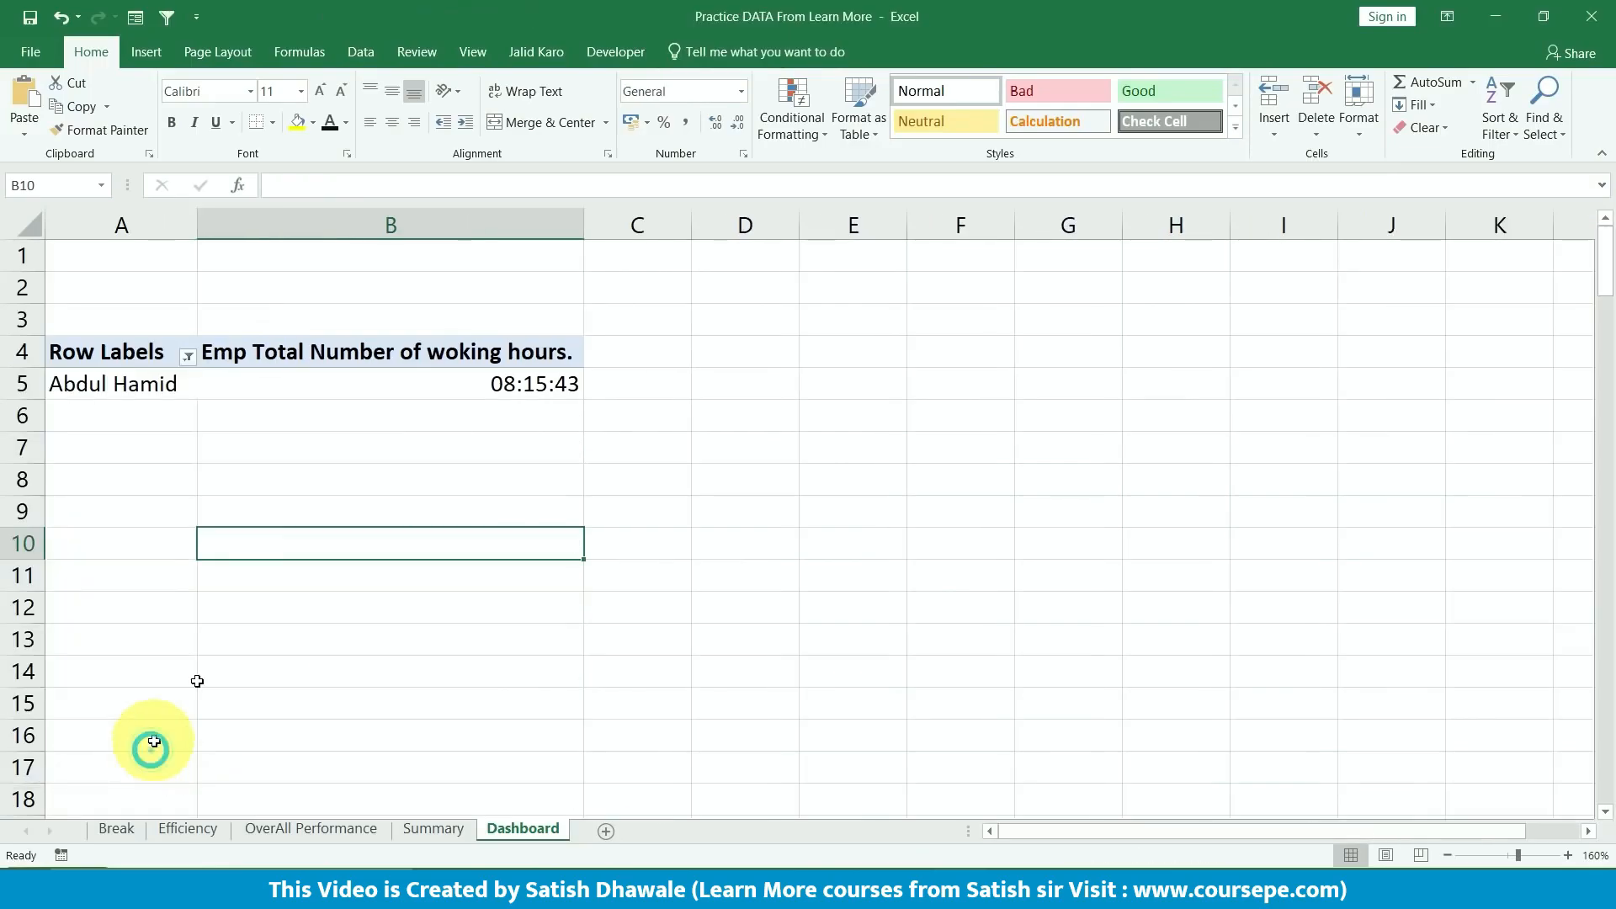
- Filter the employee row labels to the top 5 items by Emp Total Number of woking hours
{"action": "left_click", "coordinate": [159, 352]}
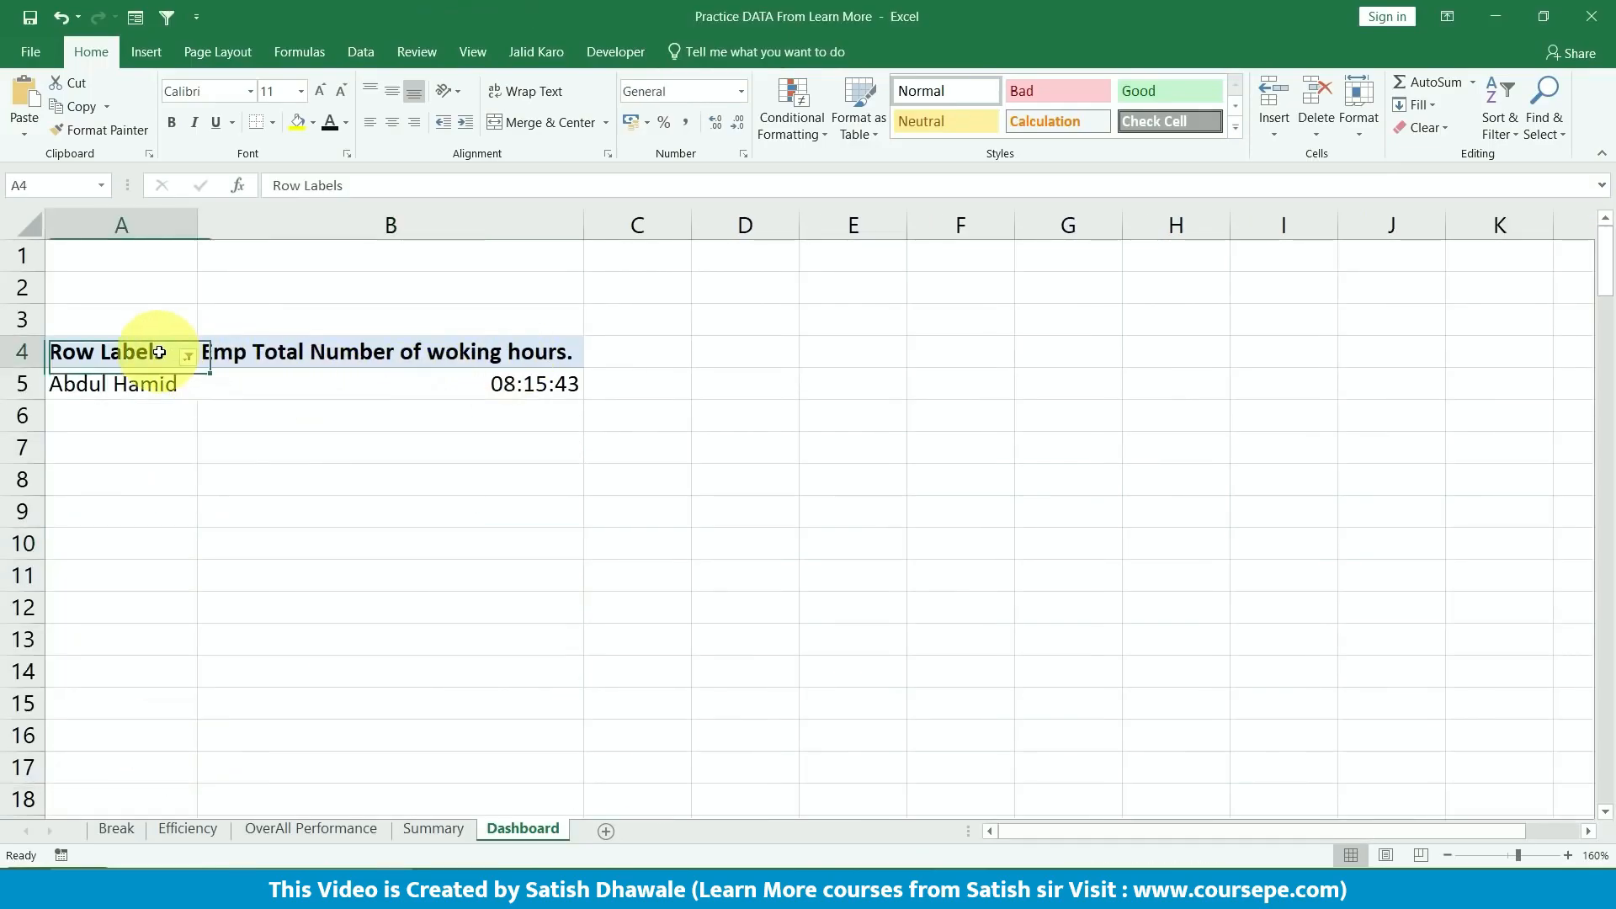
{"action": "left_click", "coordinate": [187, 356]}
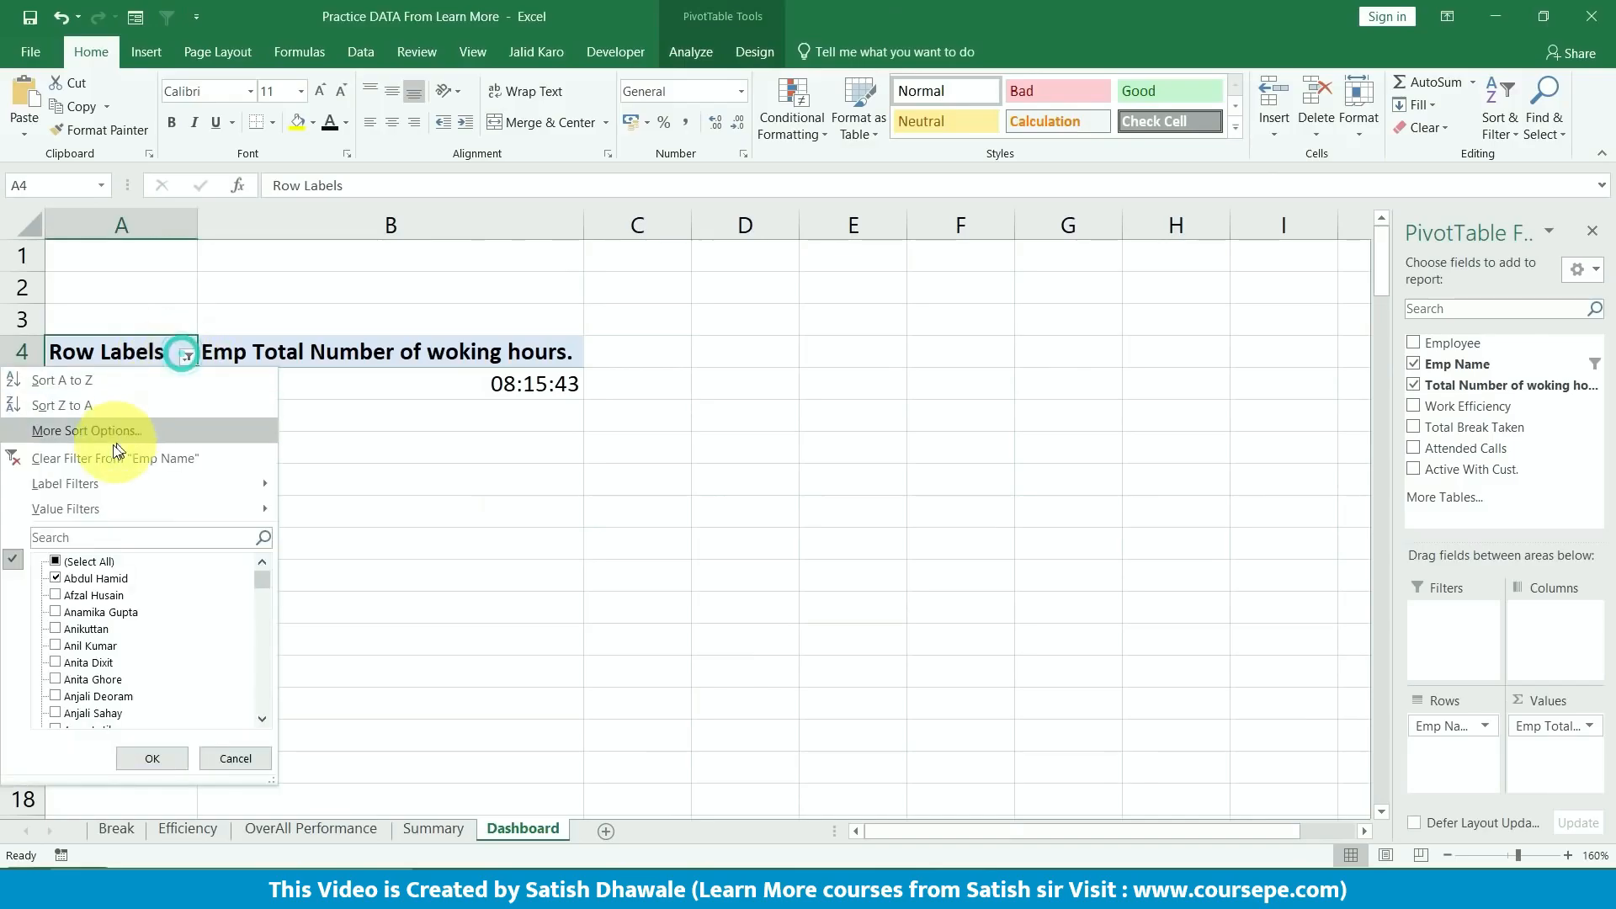
{"action": "mouse_move", "coordinate": [87, 482]}
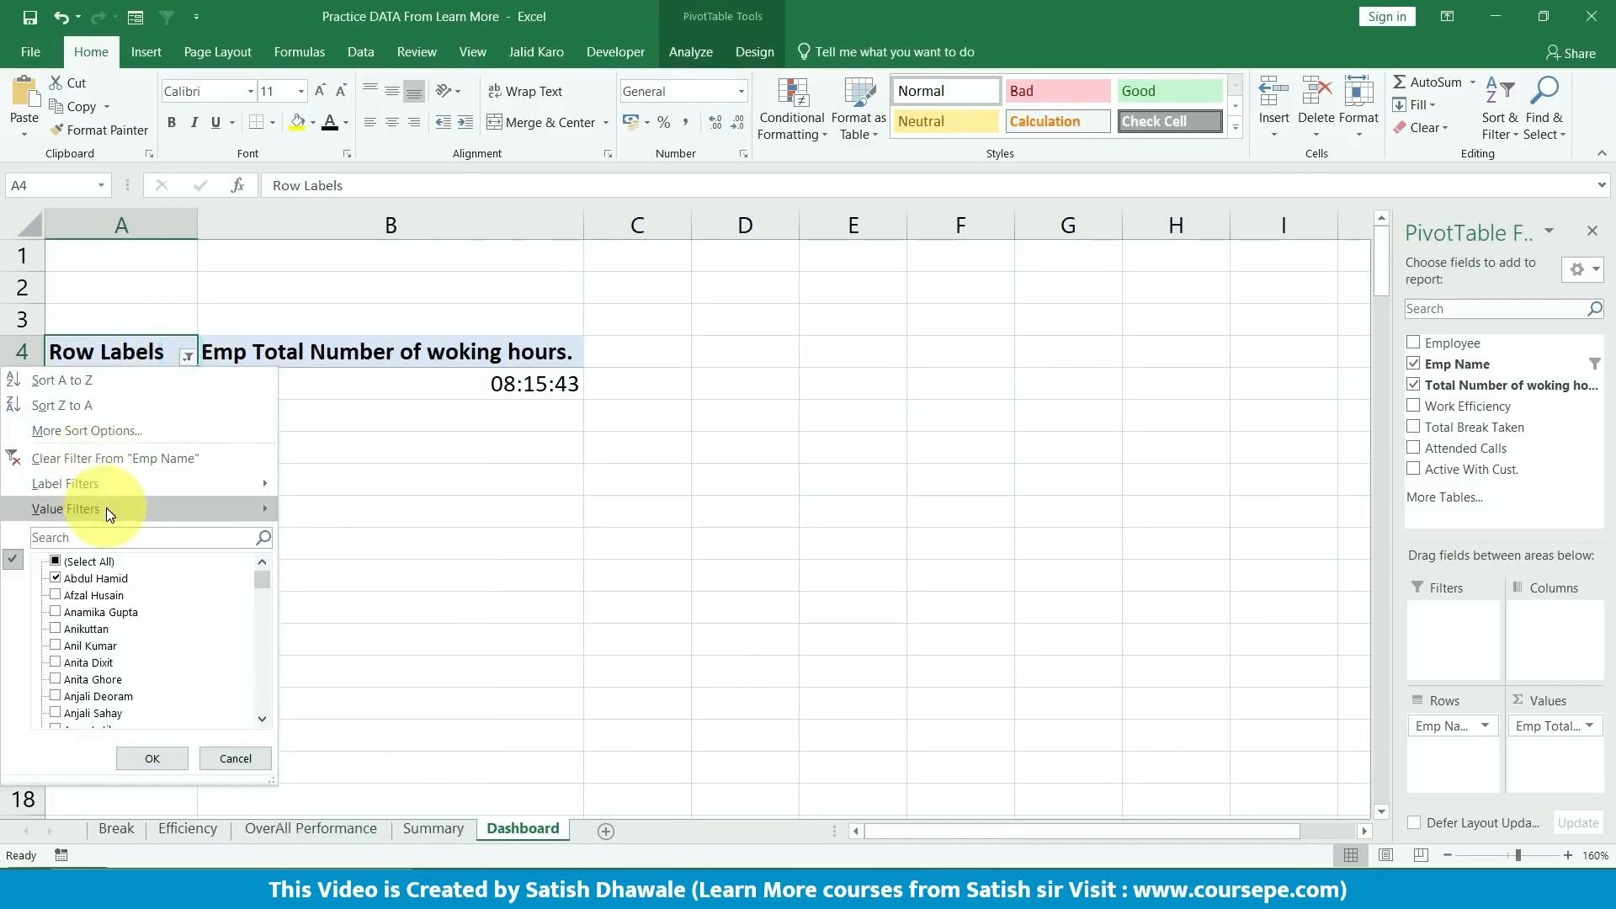
{"action": "left_click", "coordinate": [106, 508]}
{"action": "left_click", "coordinate": [432, 753]}
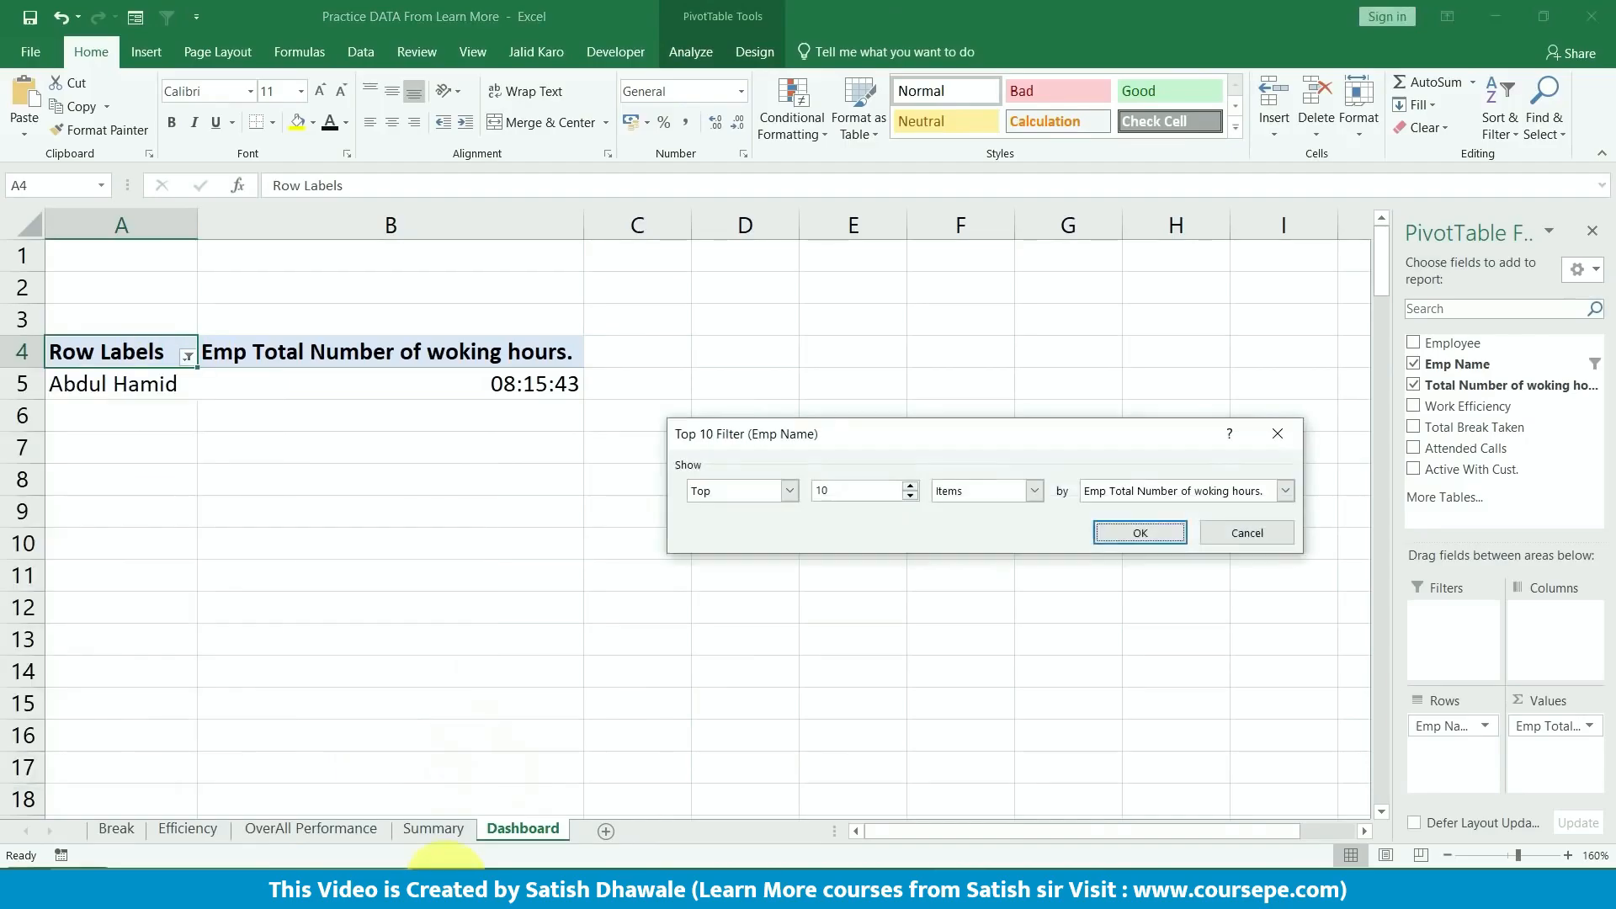
{"action": "left_click_drag", "start_coordinate": [837, 488], "coordinate": [781, 484]}
{"action": "type", "text": "5"}
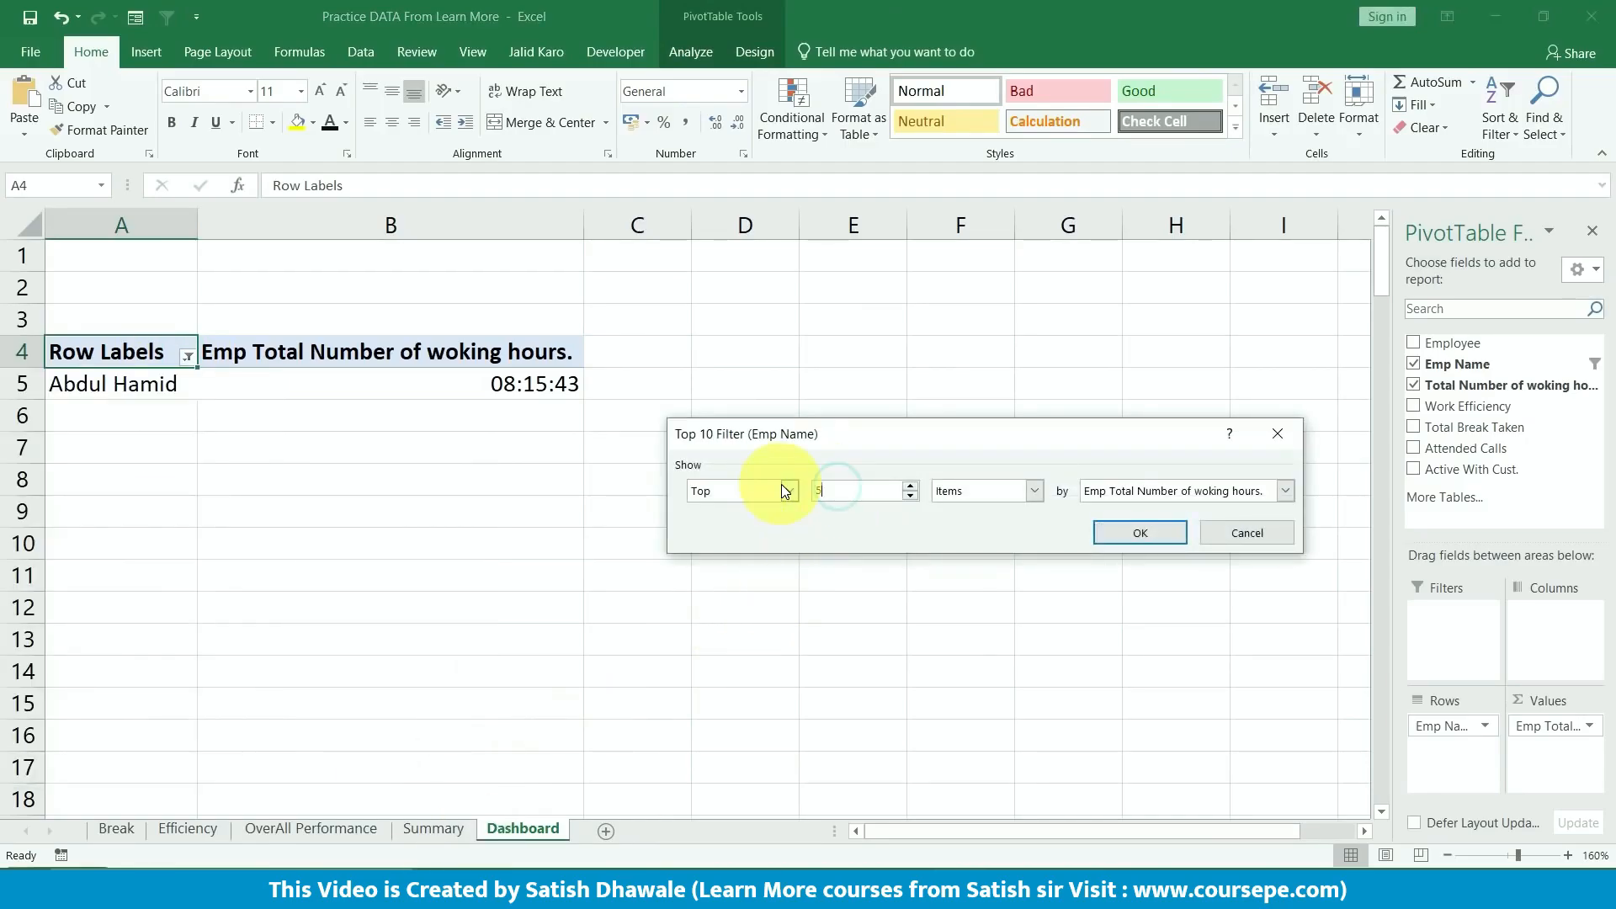
{"action": "key", "text": "Return"}
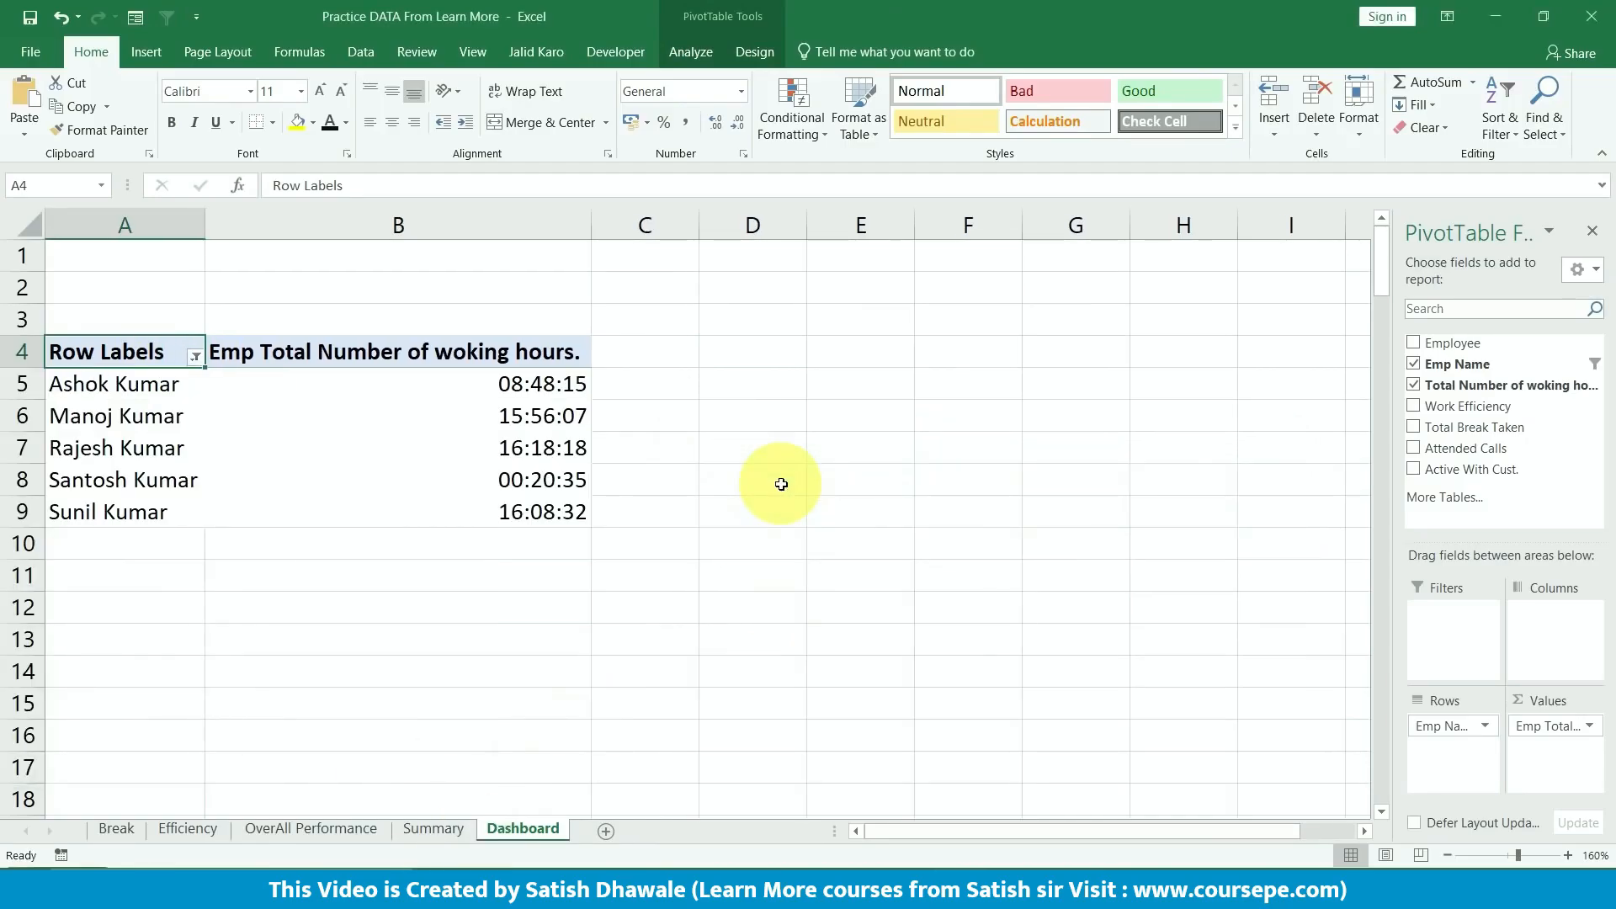
- Disable autofitting of column widths on update in the pivot table's options
{"action": "right_click", "coordinate": [149, 356]}
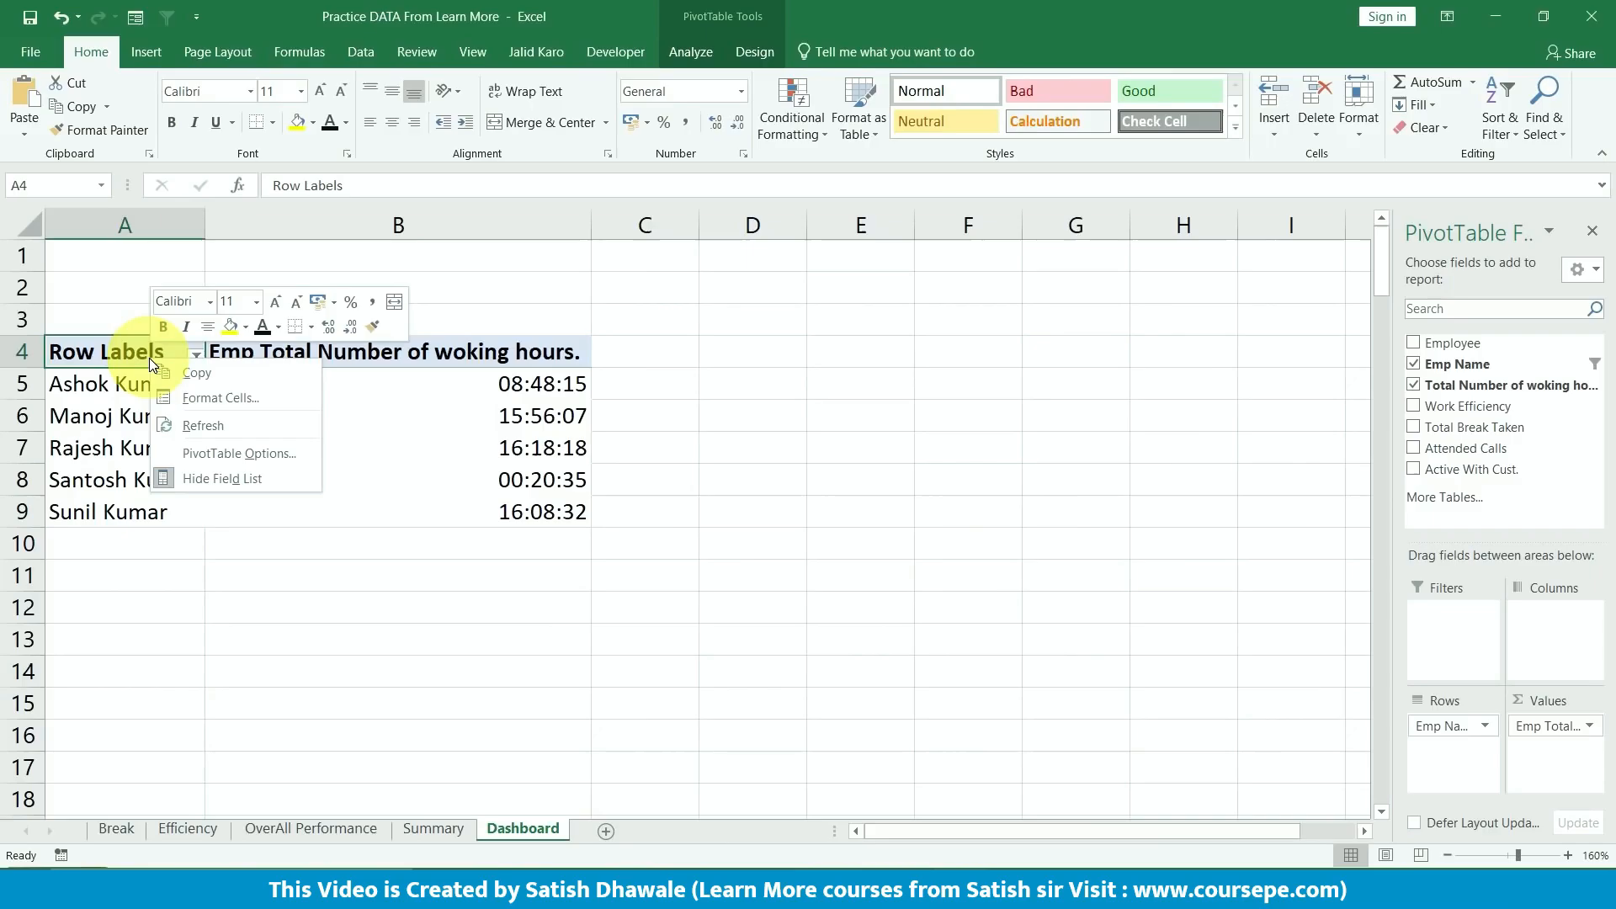
{"action": "left_click", "coordinate": [226, 458]}
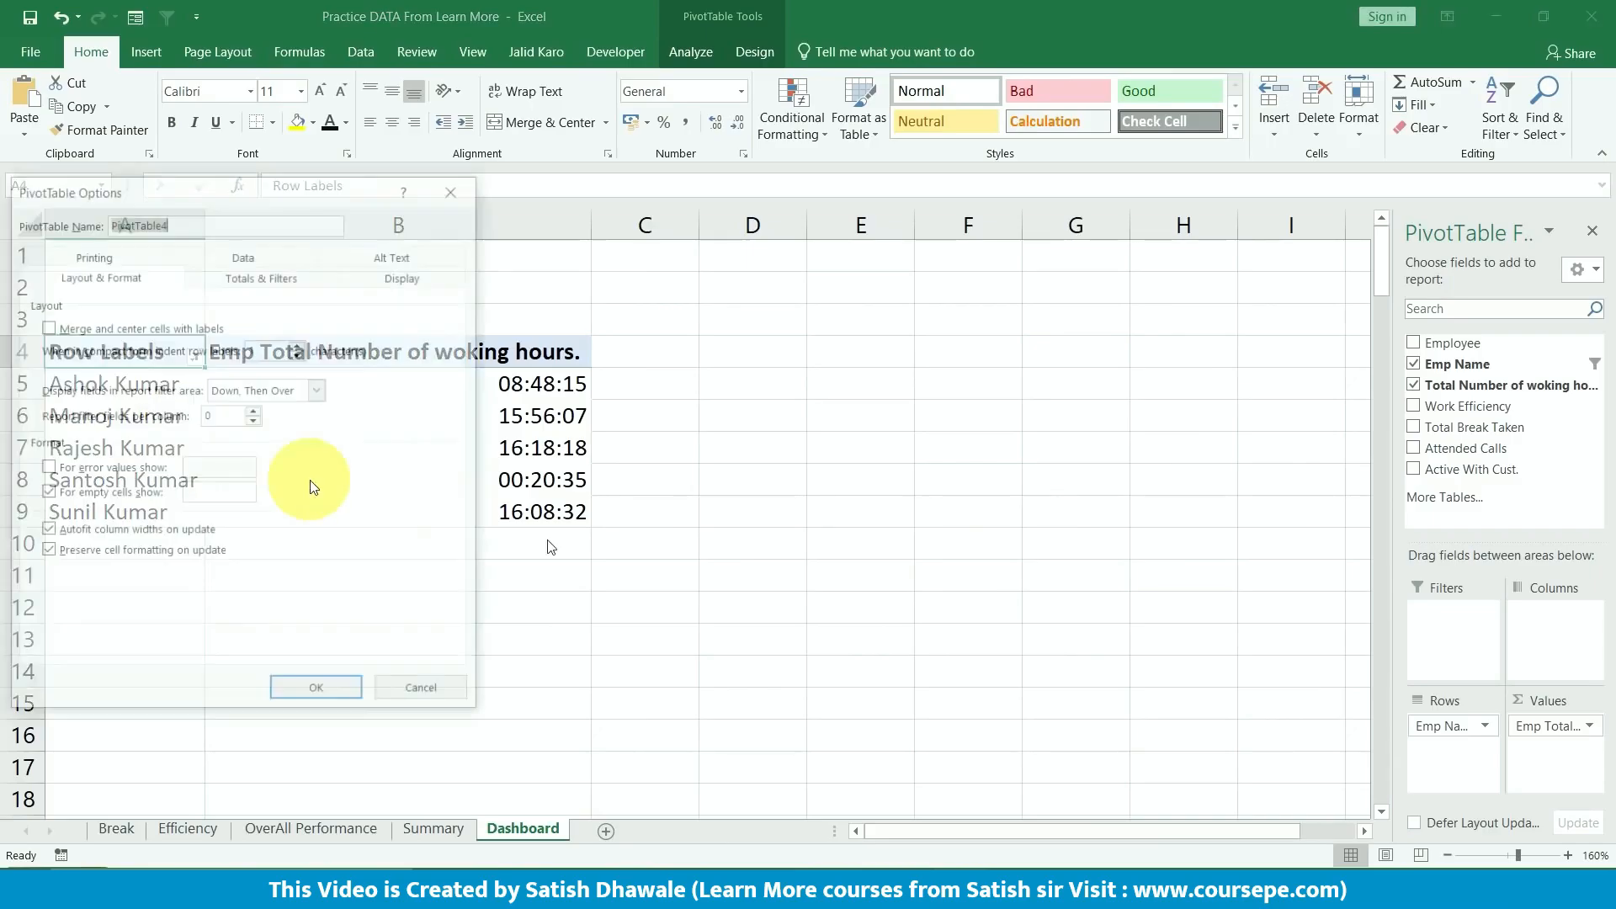
{"action": "left_click", "coordinate": [81, 532]}
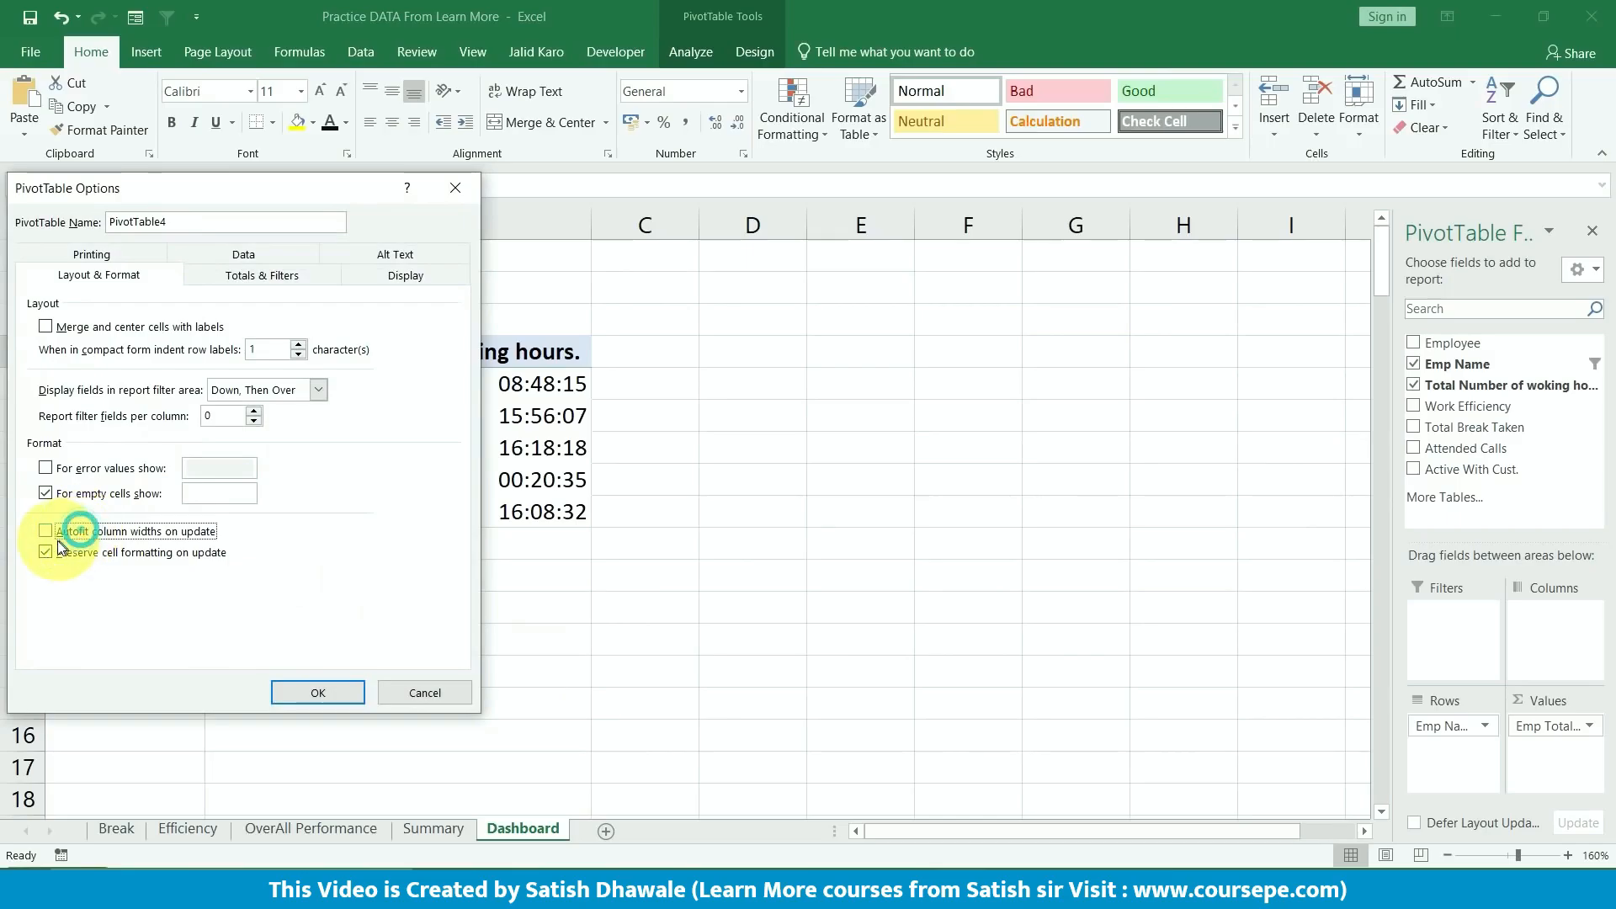
{"action": "left_click", "coordinate": [42, 532]}
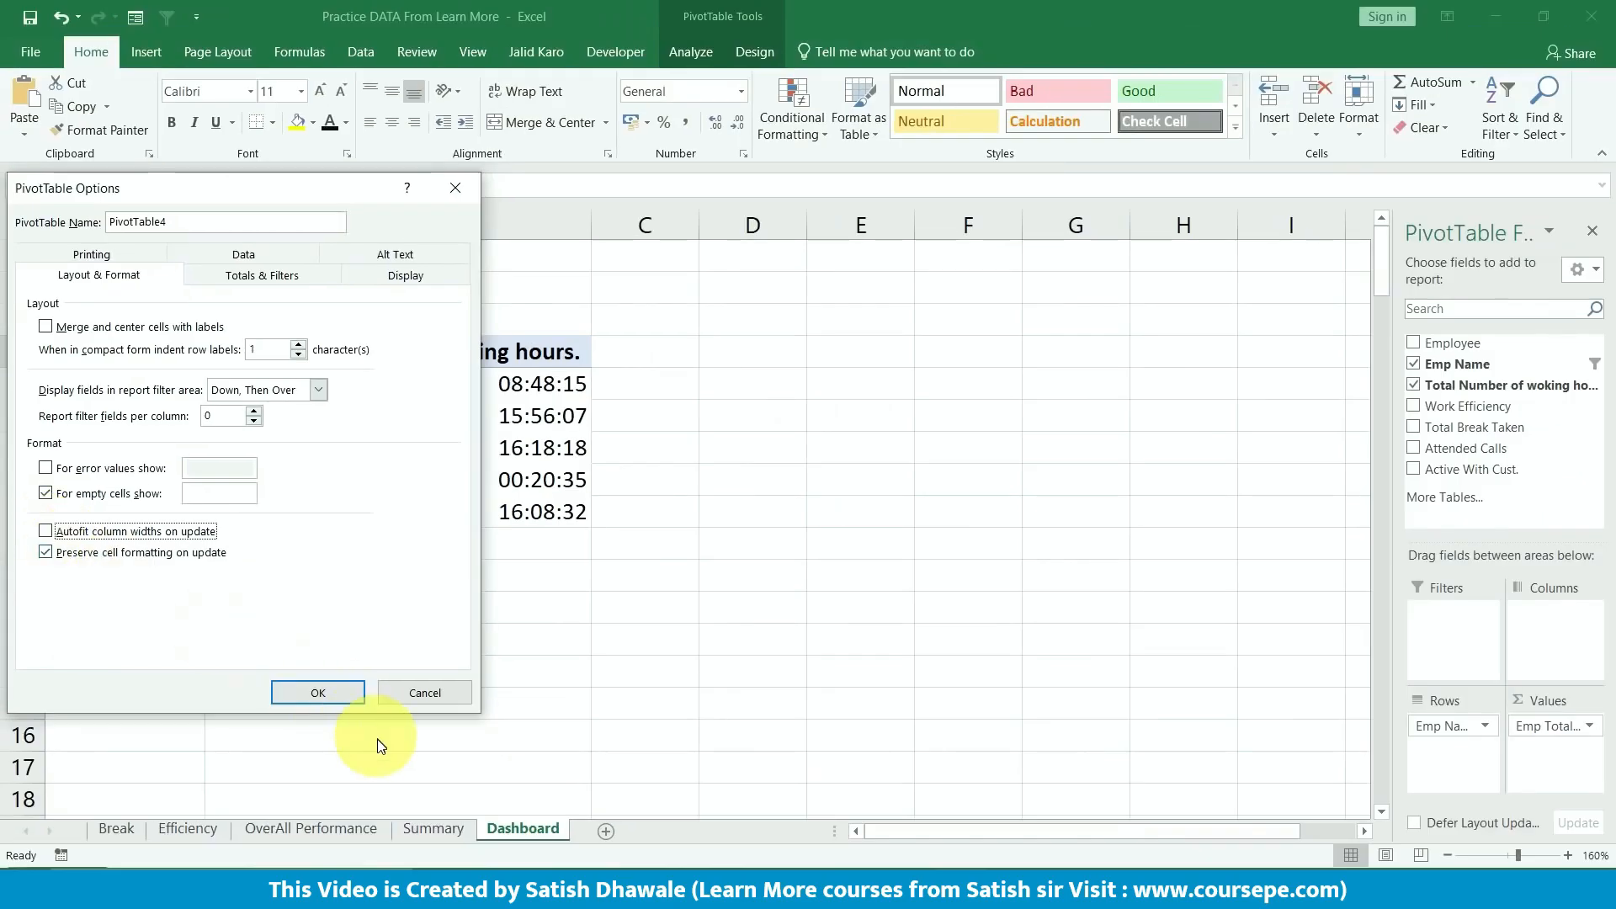
{"action": "left_click", "coordinate": [342, 691]}
{"action": "left_click", "coordinate": [539, 478]}
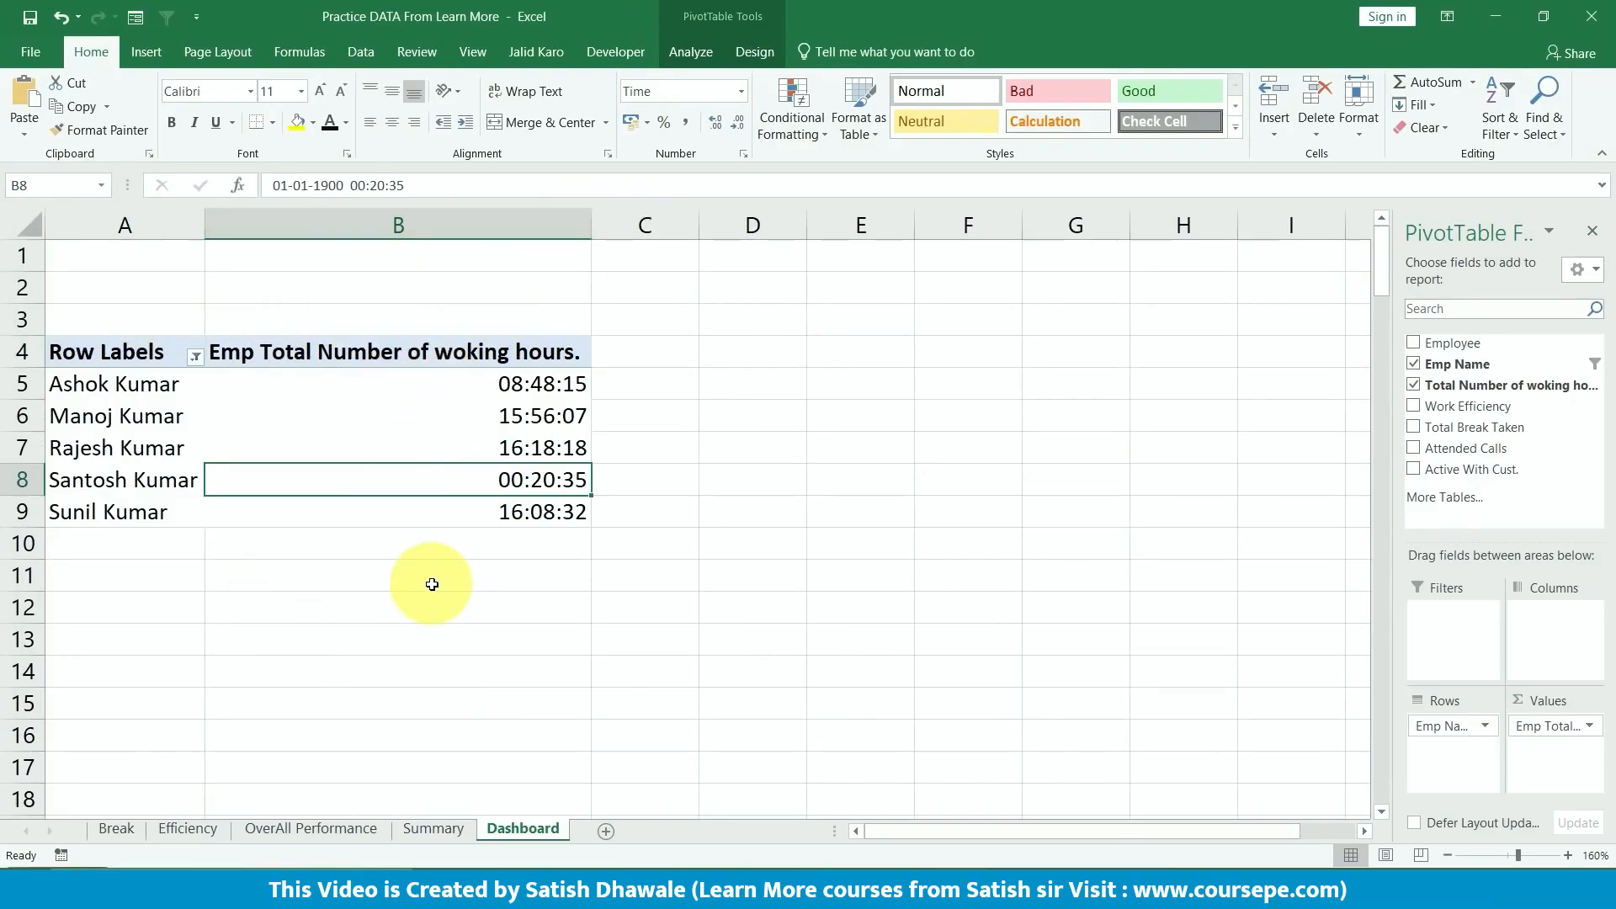
{"action": "left_click", "coordinate": [388, 428]}
{"action": "left_click", "coordinate": [300, 380]}
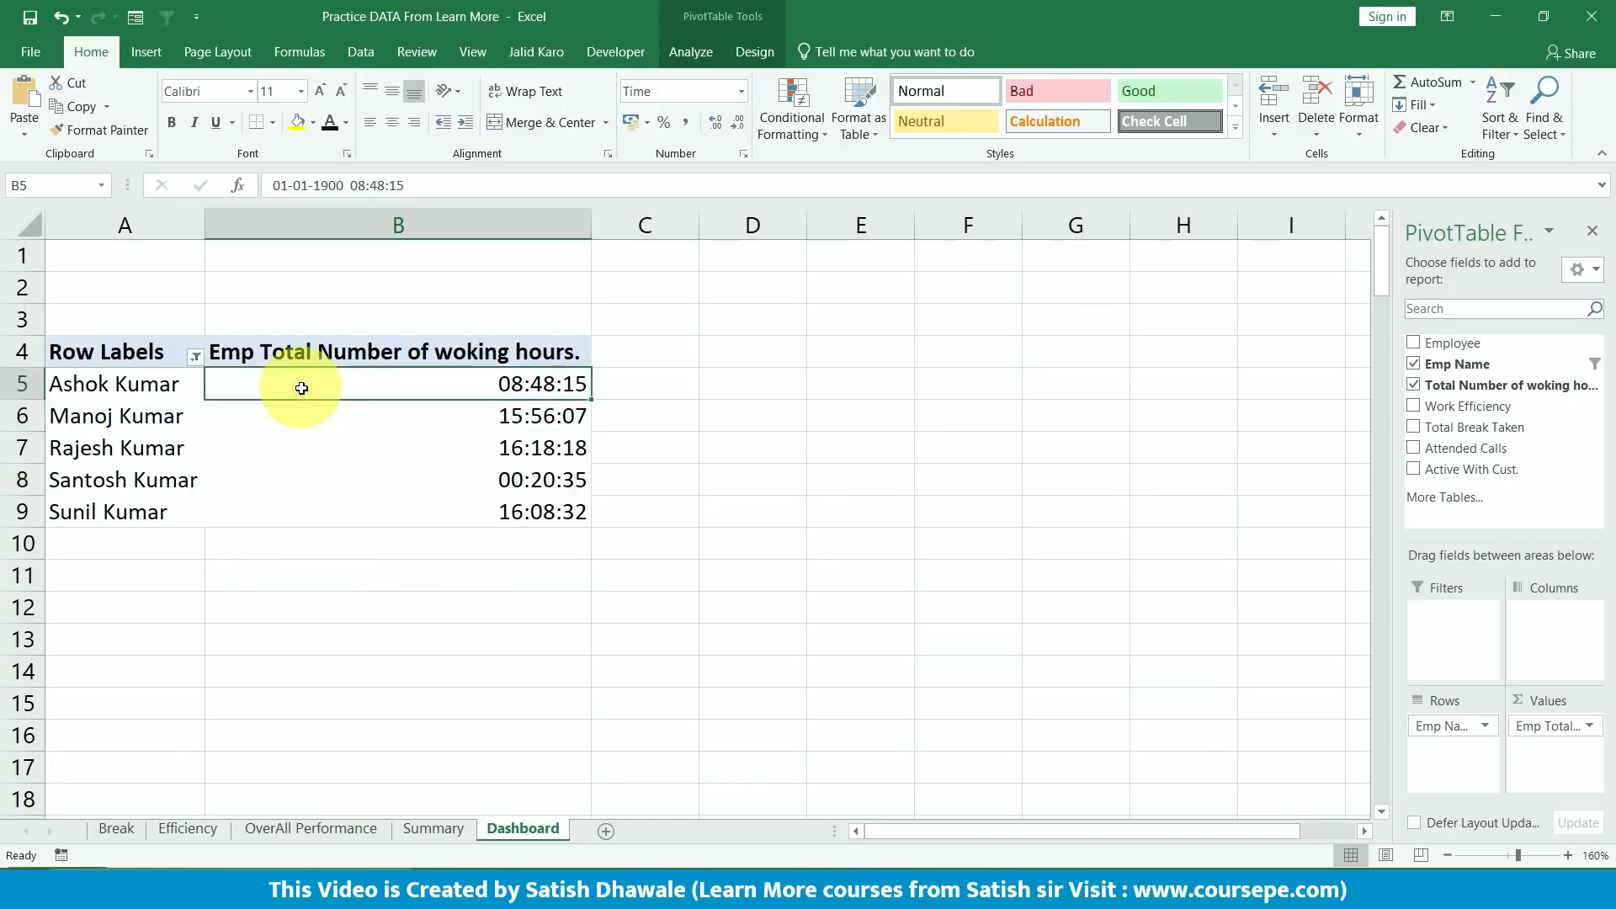
{"action": "left_click", "coordinate": [746, 52]}
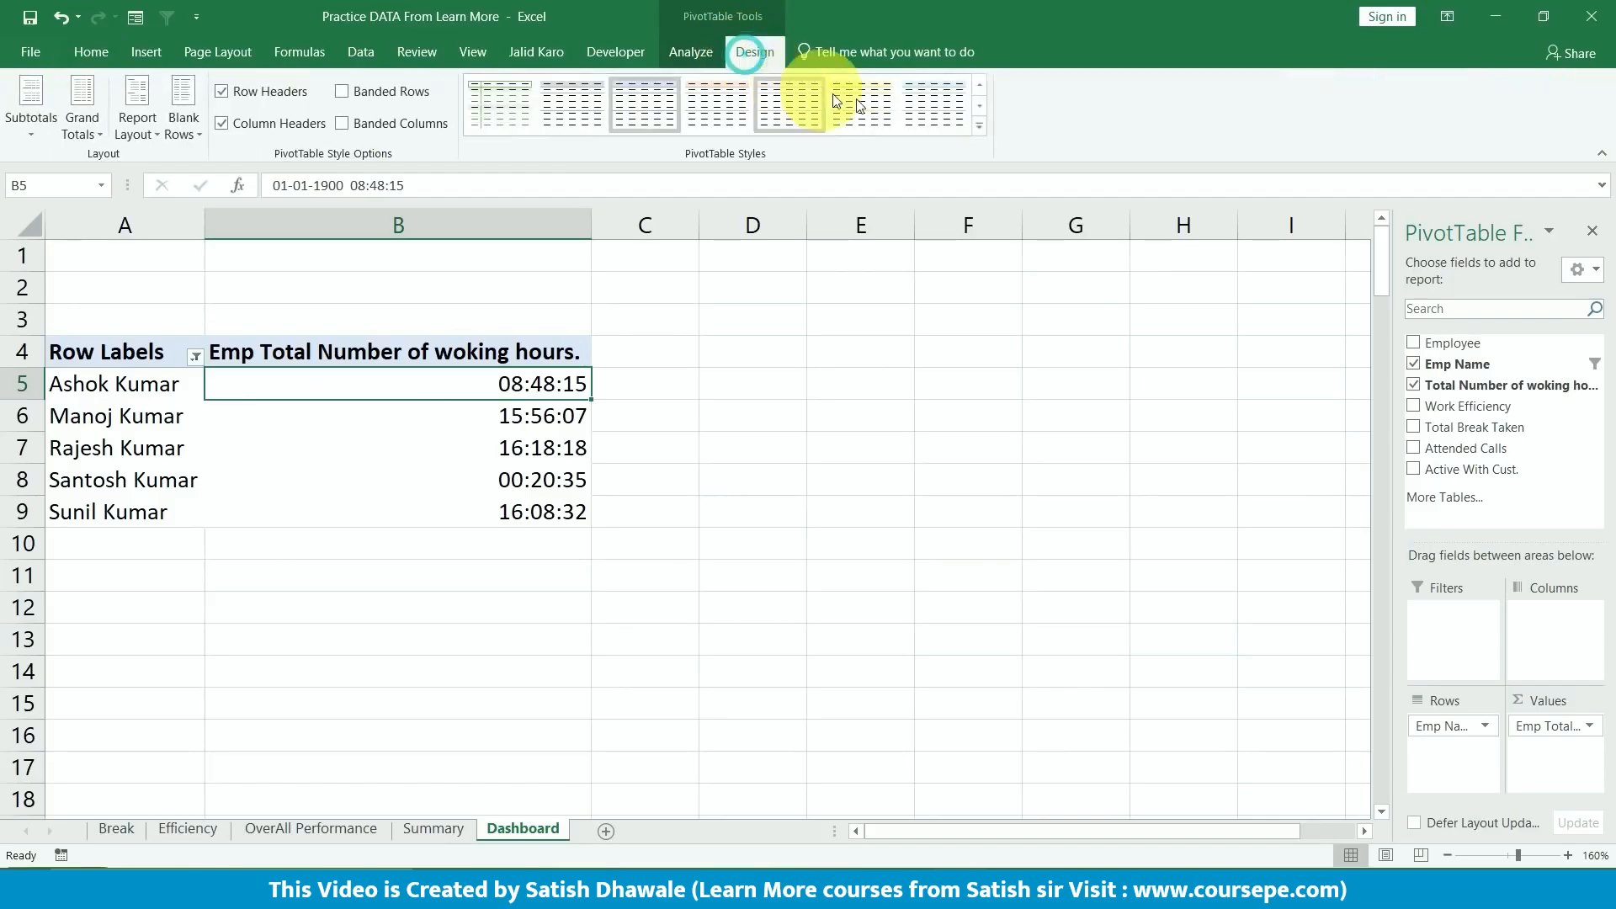
{"action": "left_click", "coordinate": [973, 136]}
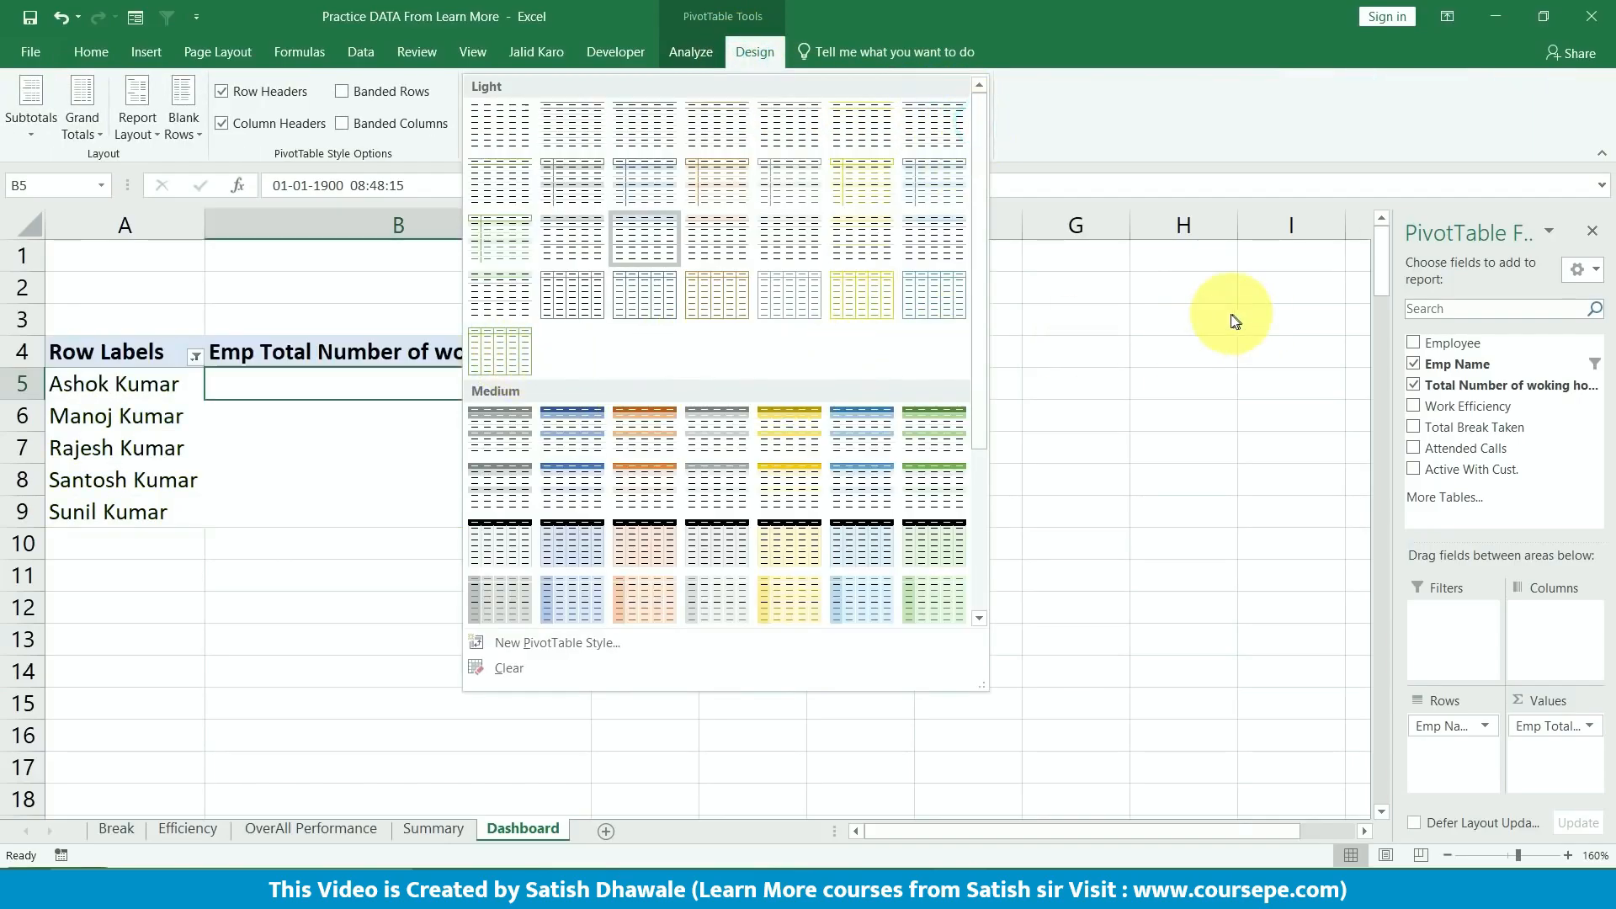
{"action": "left_click", "coordinate": [327, 402]}
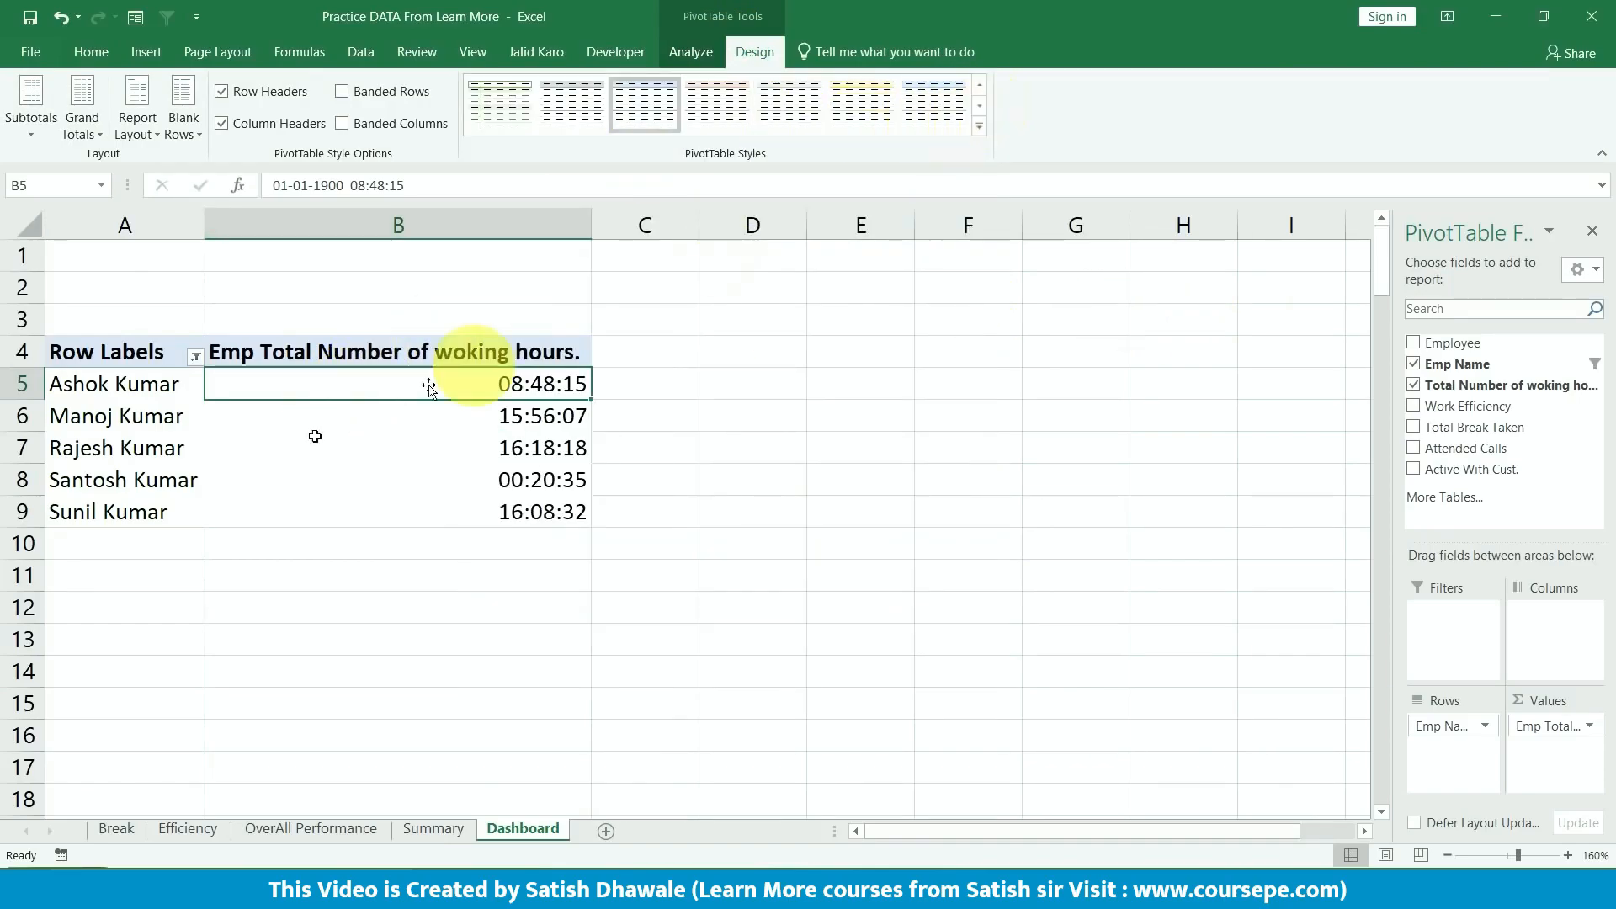
{"action": "left_click", "coordinate": [241, 468]}
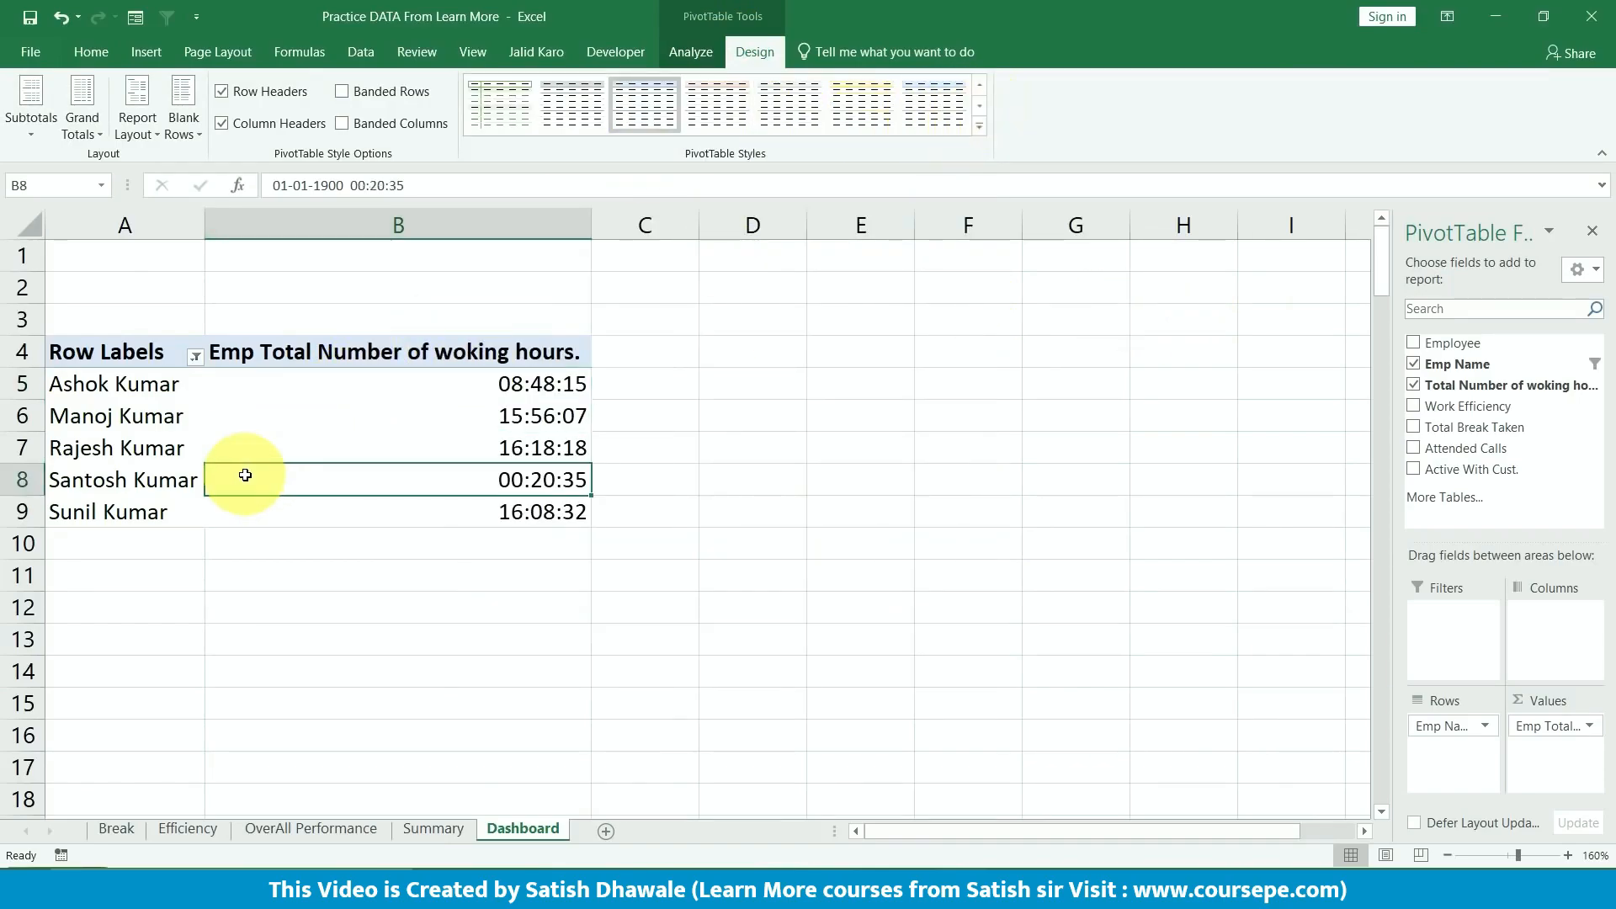
{"action": "left_click", "coordinate": [143, 350]}
- Fill cells A1:B2 above the pivot table with the lightest green theme color
{"action": "left_click_drag", "start_coordinate": [126, 260], "coordinate": [415, 278]}
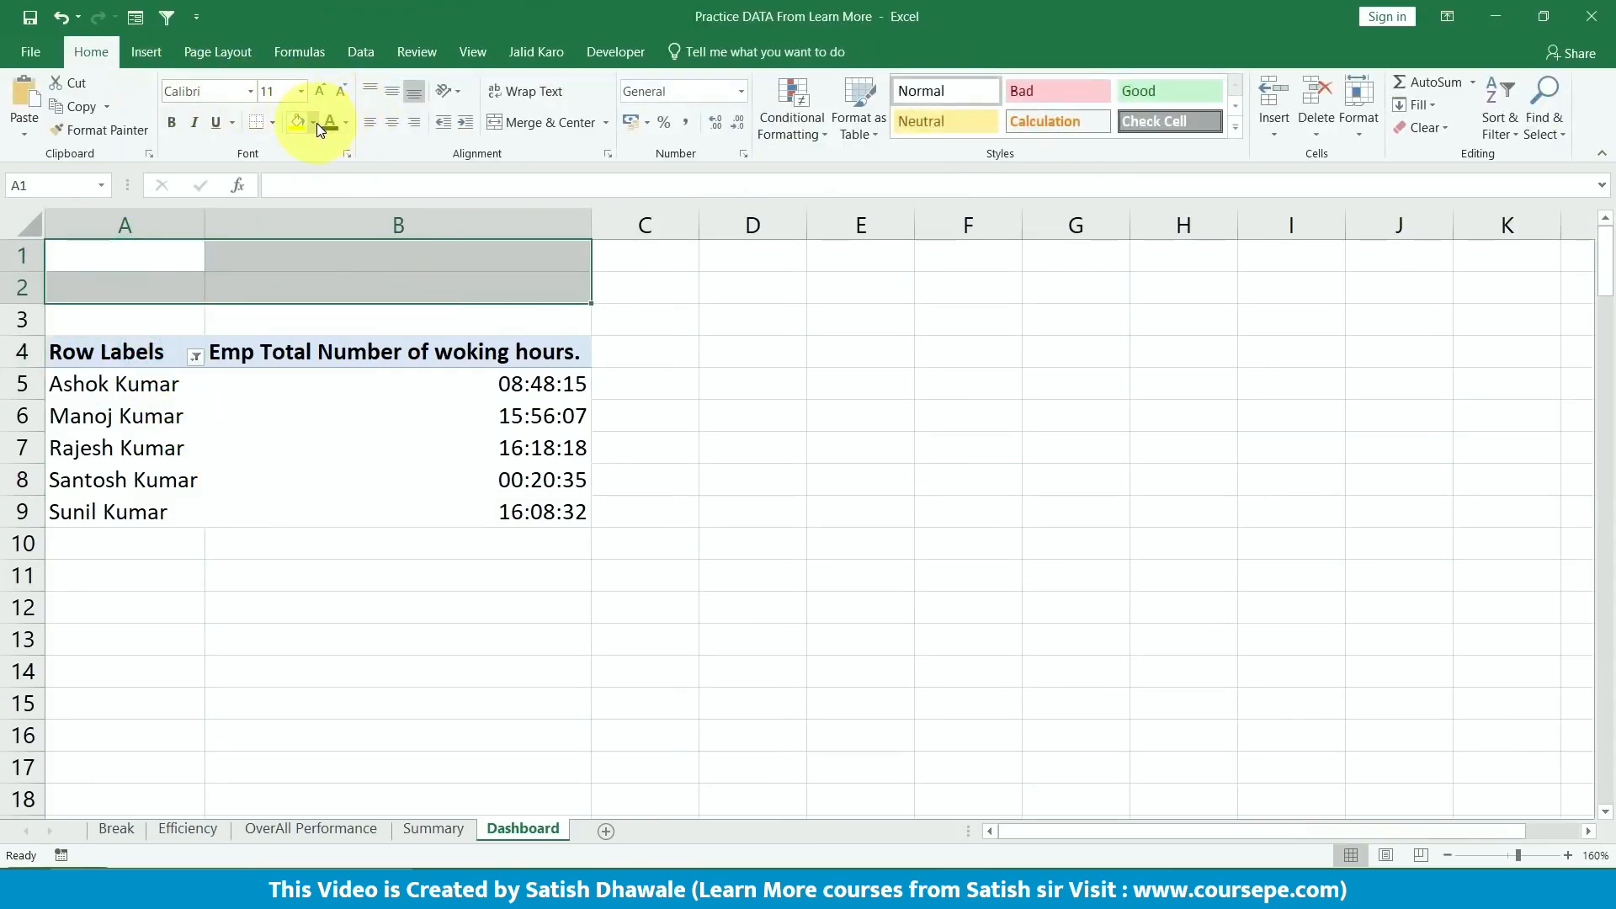
{"action": "left_click", "coordinate": [313, 123]}
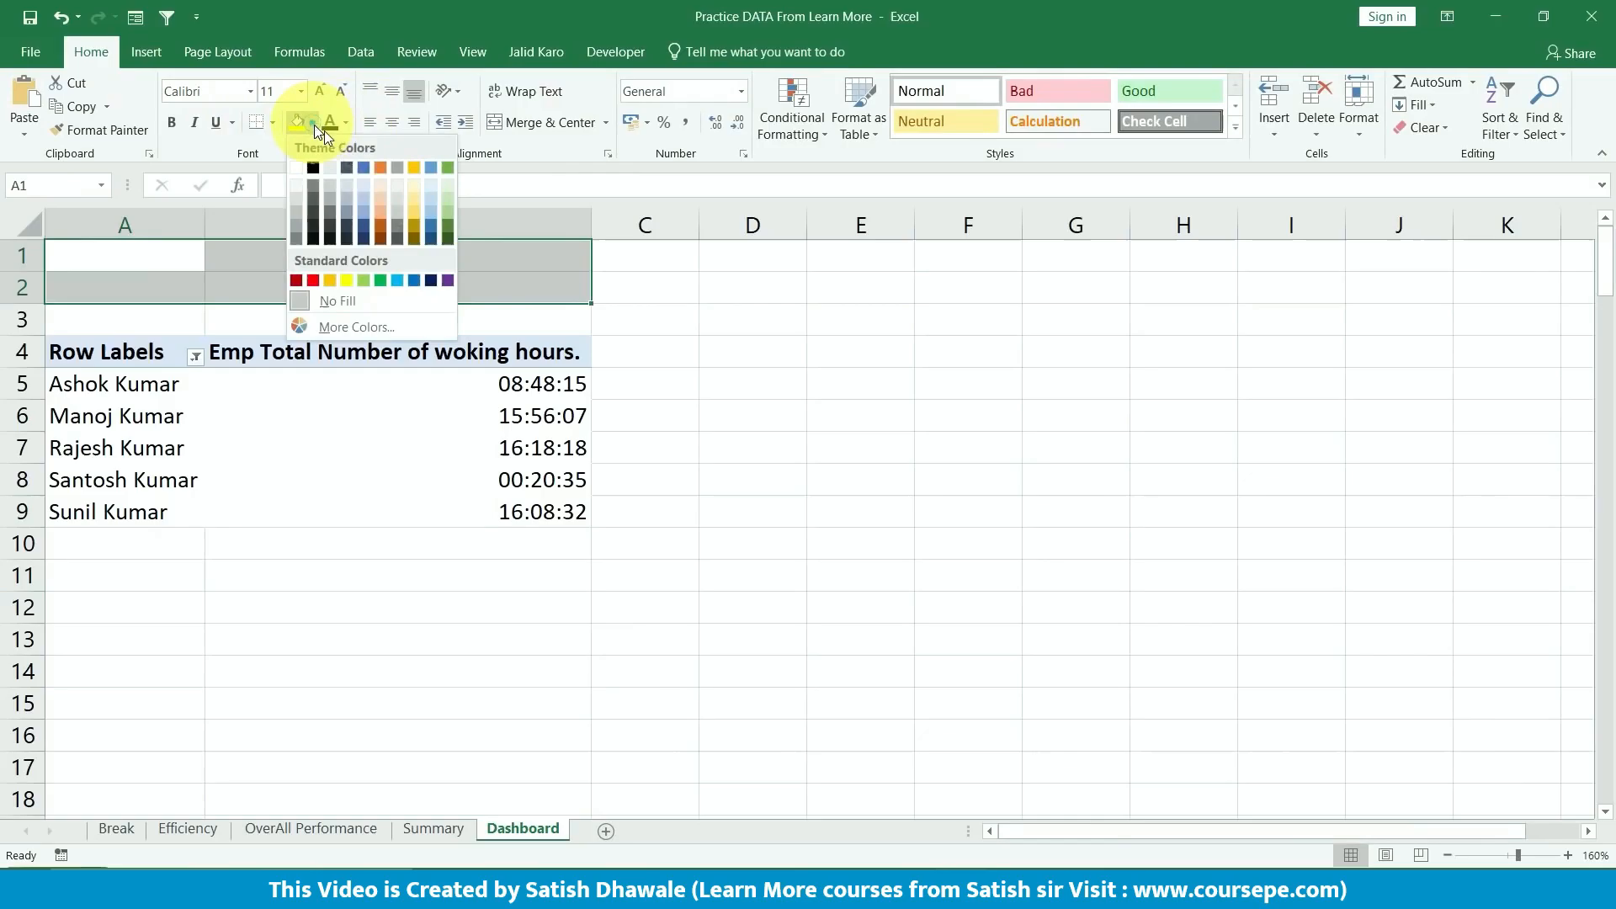
{"action": "left_click", "coordinate": [449, 189]}
- Fill cells A3:B3 with the darkest blue theme color and make row 3 slightly taller
{"action": "left_click_drag", "start_coordinate": [151, 327], "coordinate": [442, 328]}
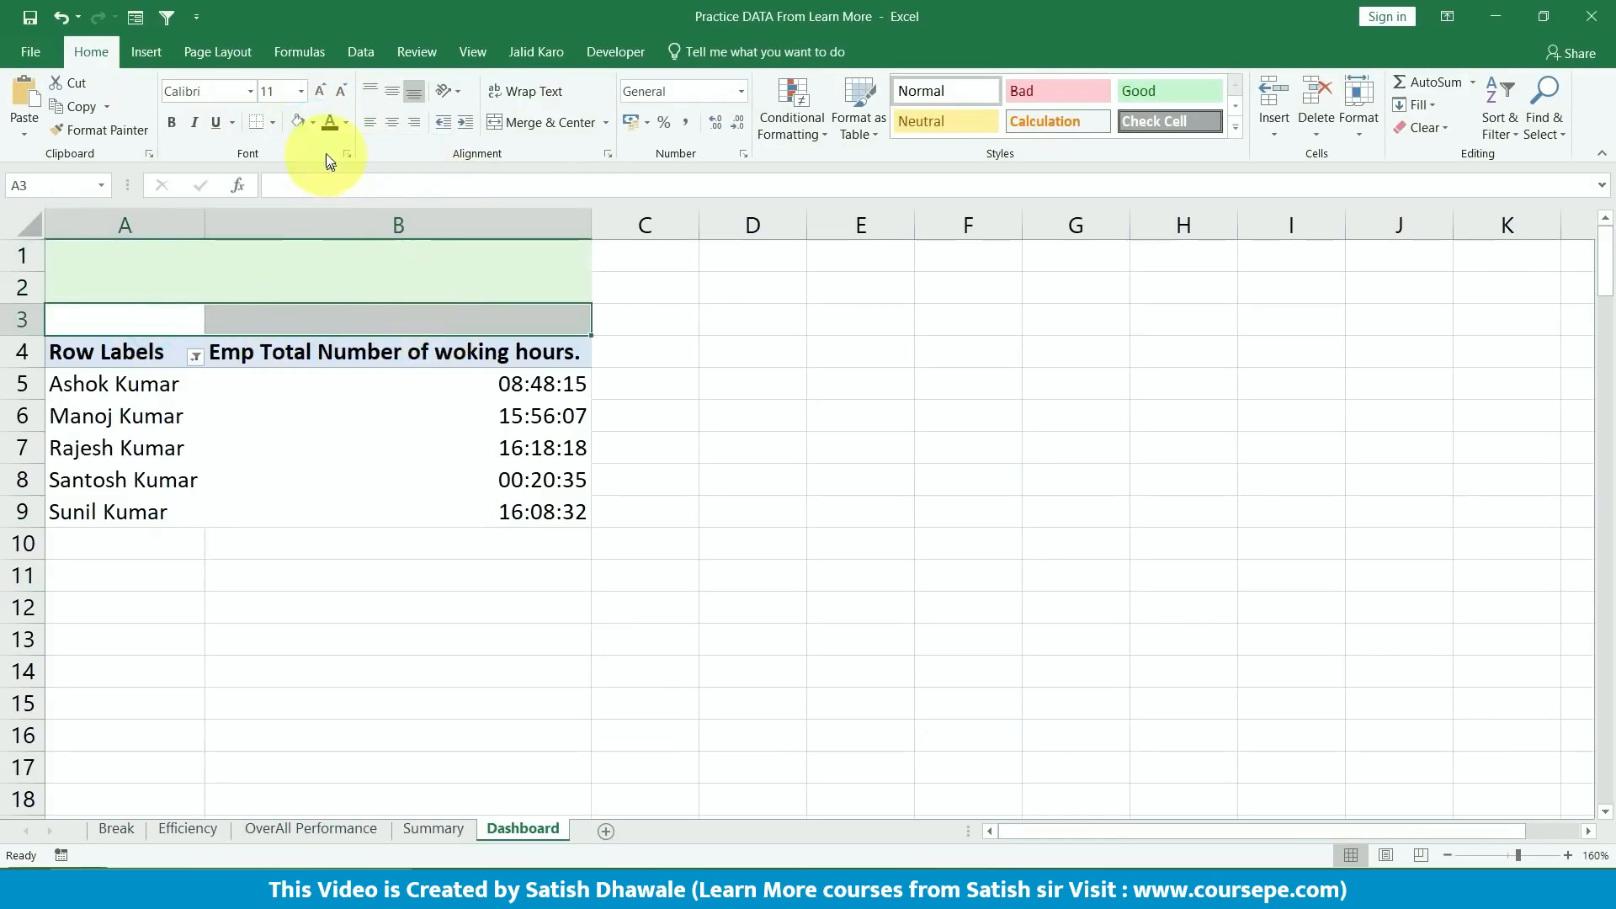
{"action": "left_click", "coordinate": [314, 124]}
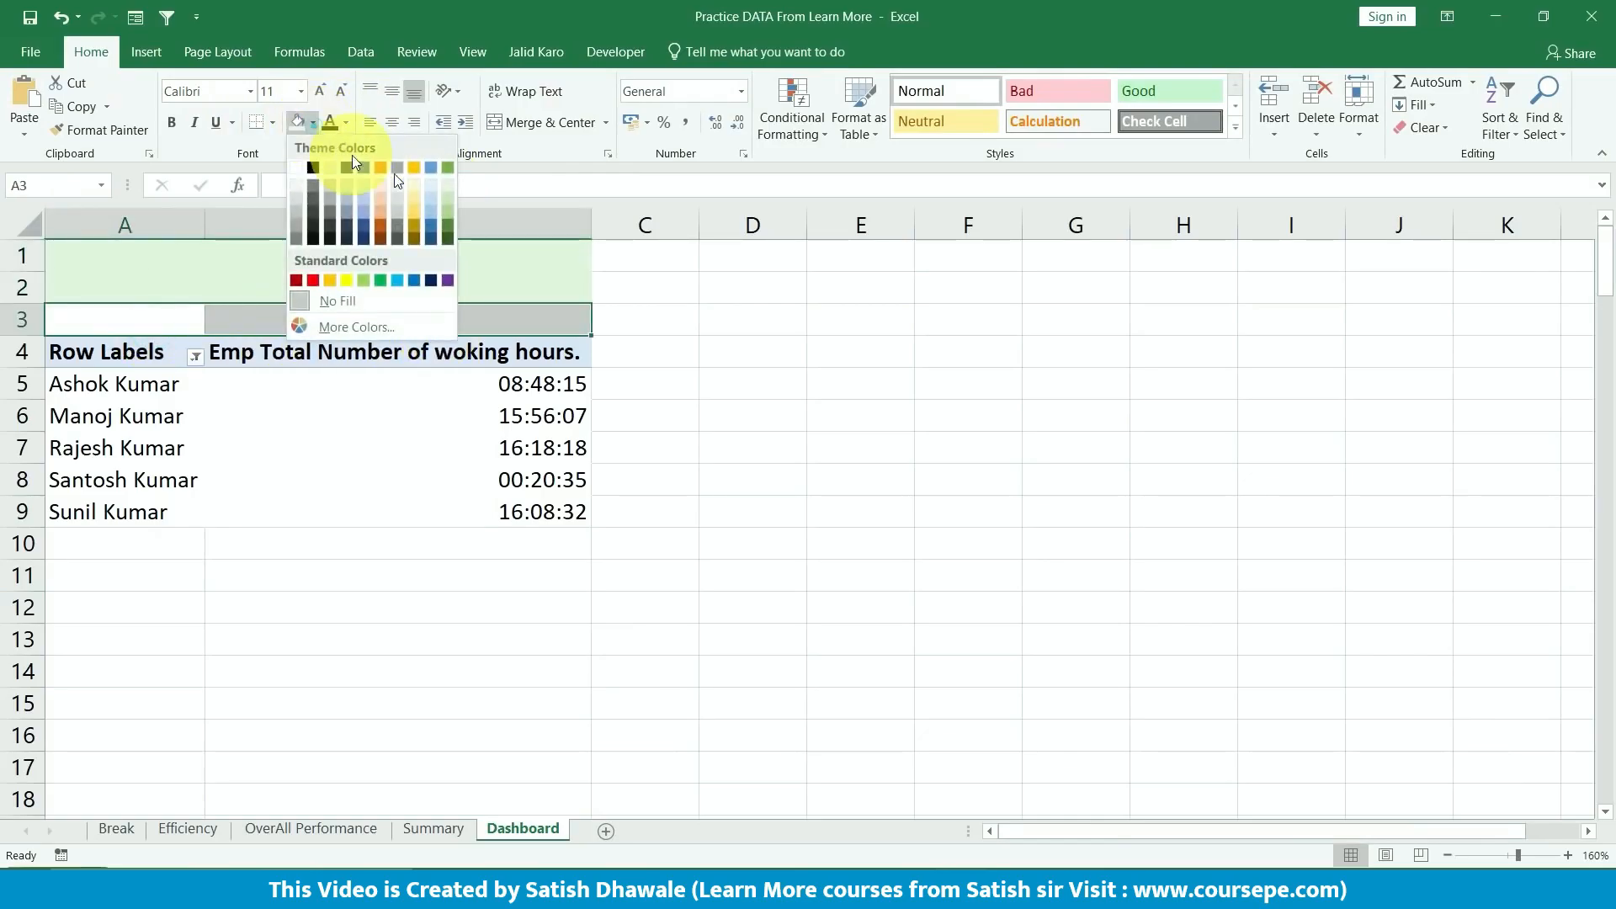
{"action": "left_click", "coordinate": [431, 235]}
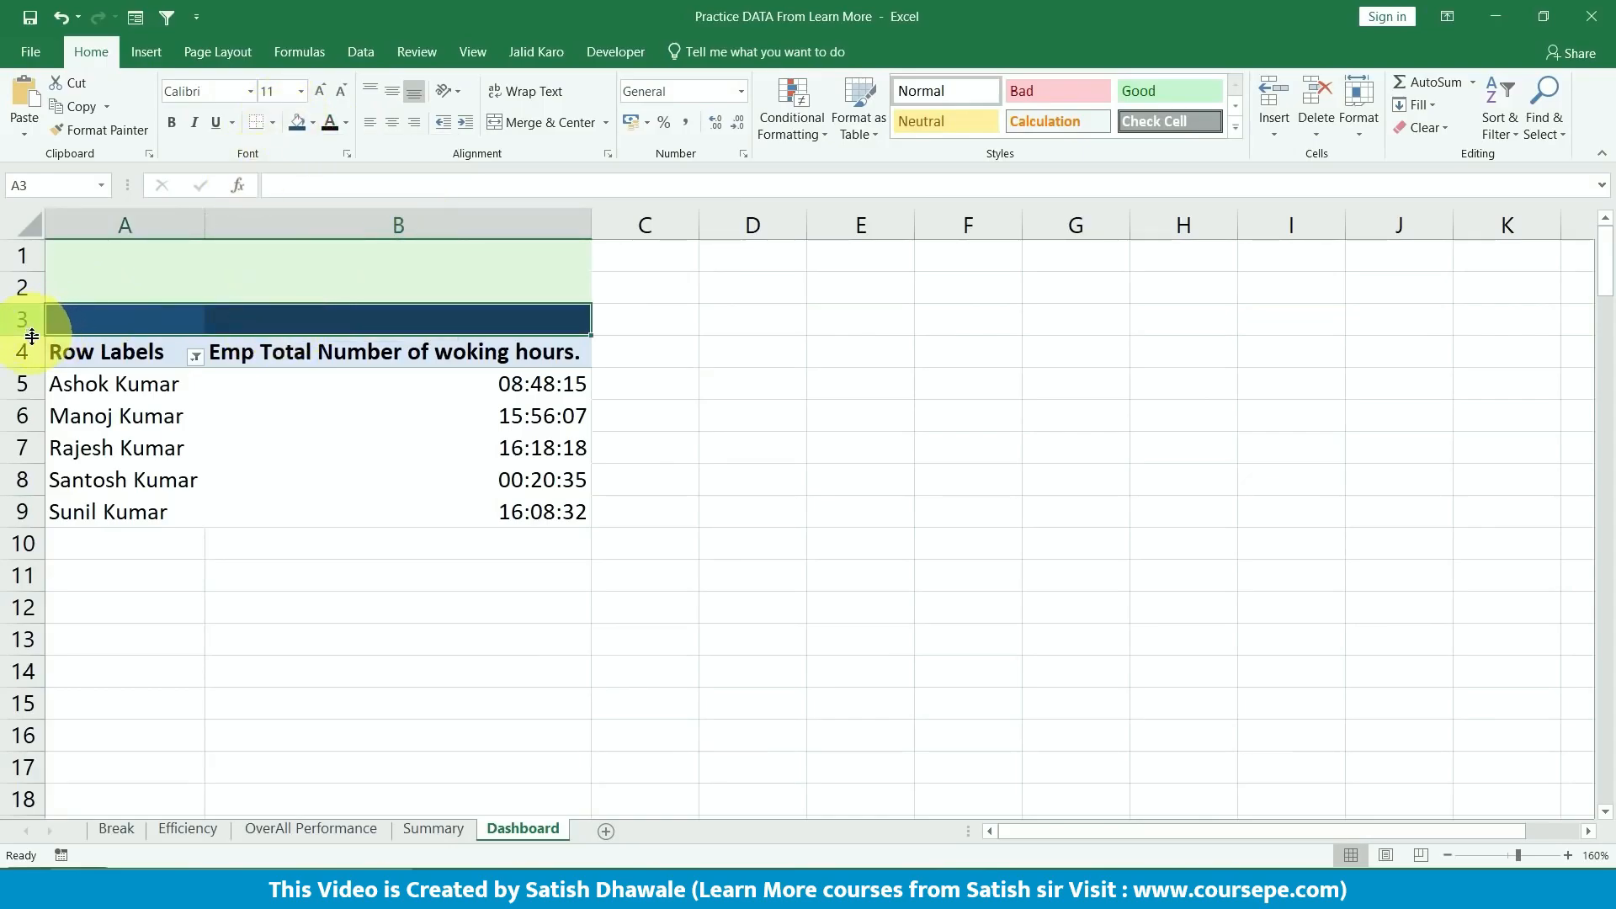
{"action": "left_click_drag", "start_coordinate": [31, 337], "coordinate": [32, 345]}
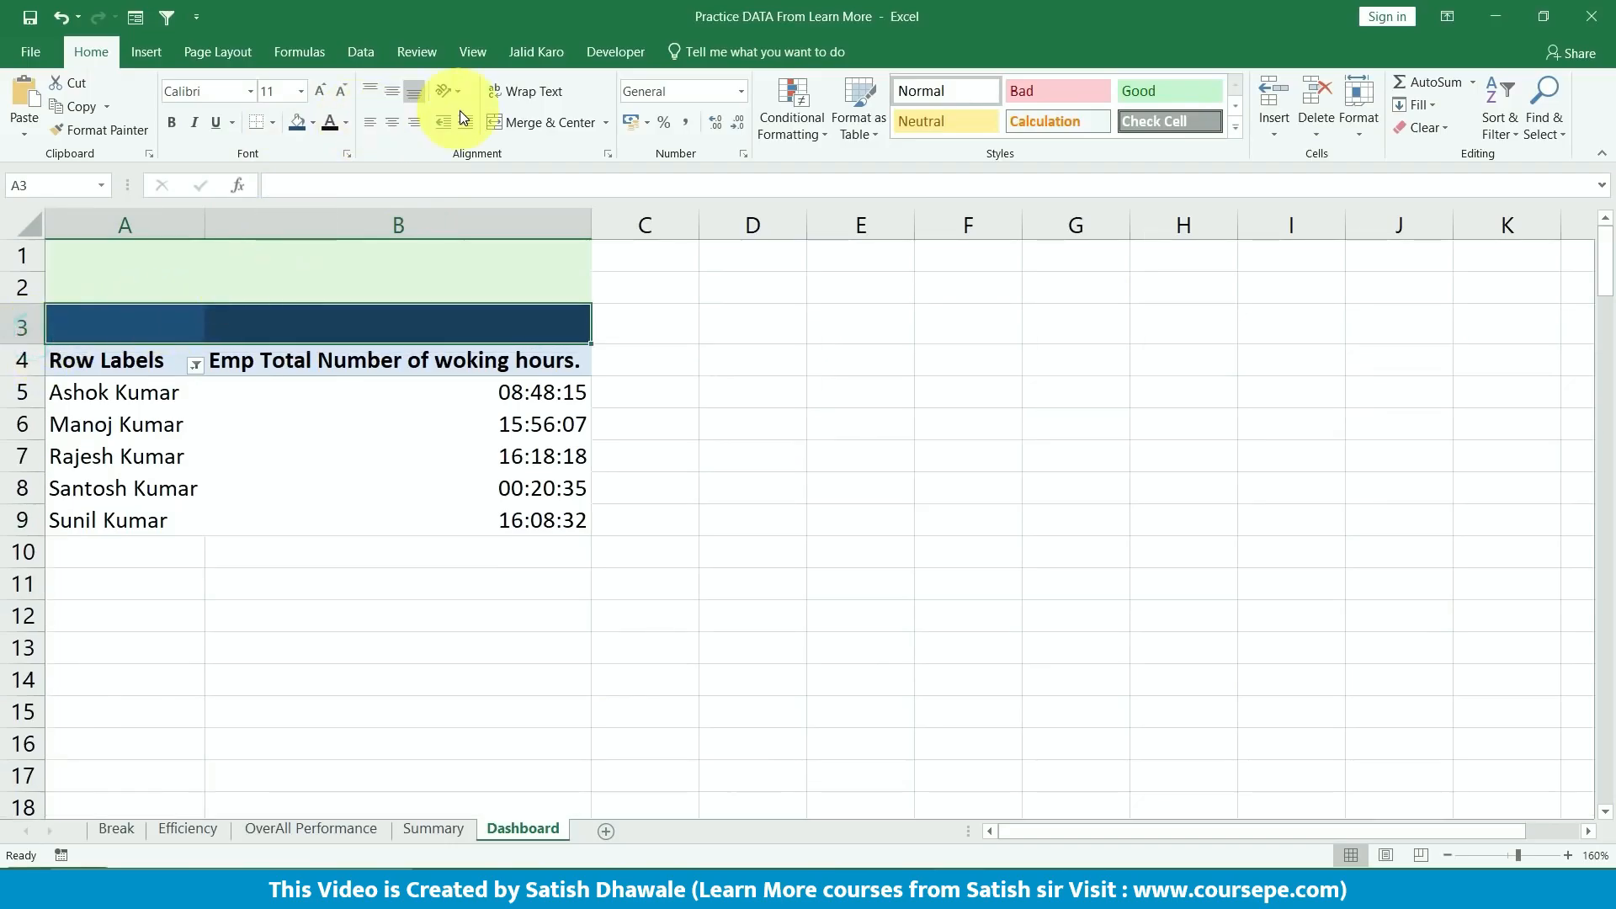
- Merge and center cells A3:B3 and enter the title "Report 1 : Working Hours"
{"action": "left_click", "coordinate": [516, 126]}
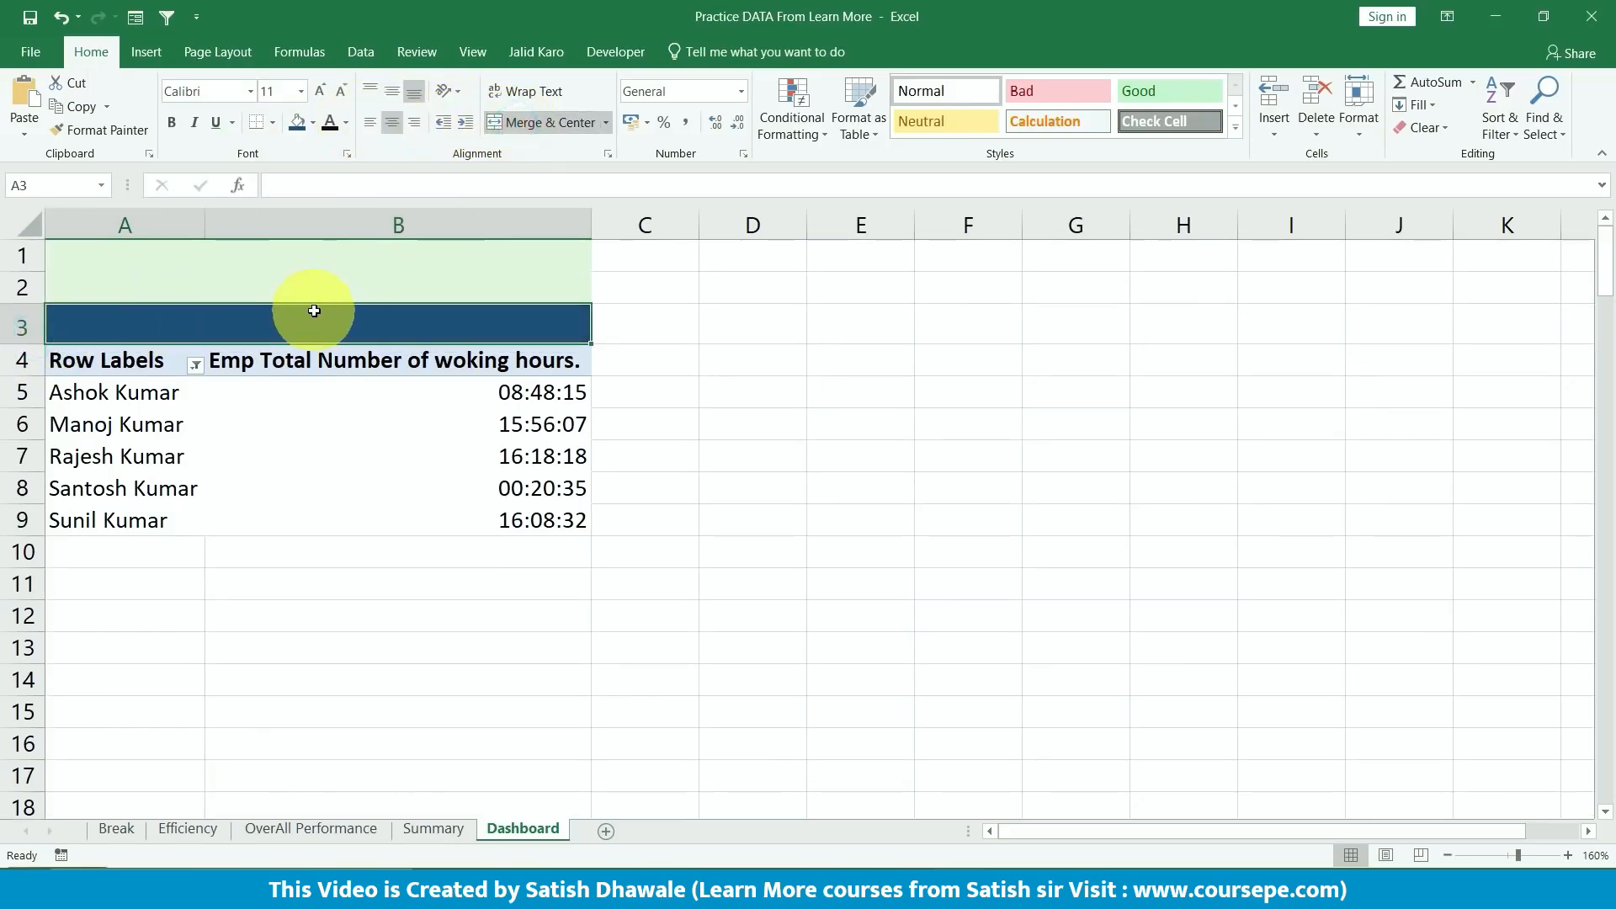
{"action": "type", "text": "rE"}
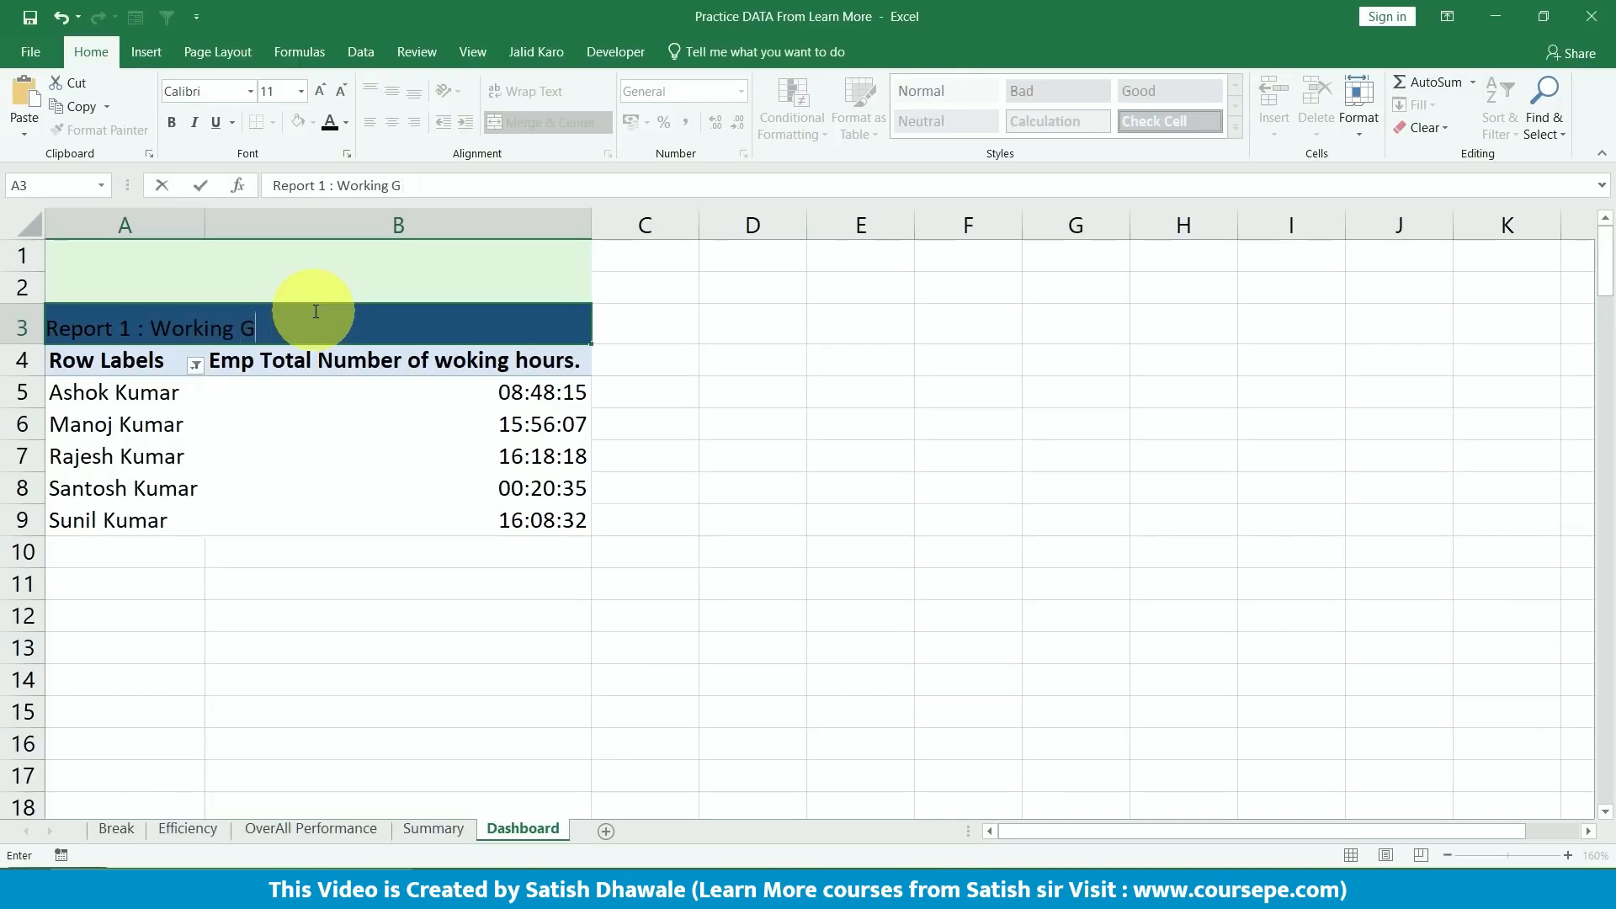
{"action": "type", "text": "s"}
{"action": "key", "text": "Return"}
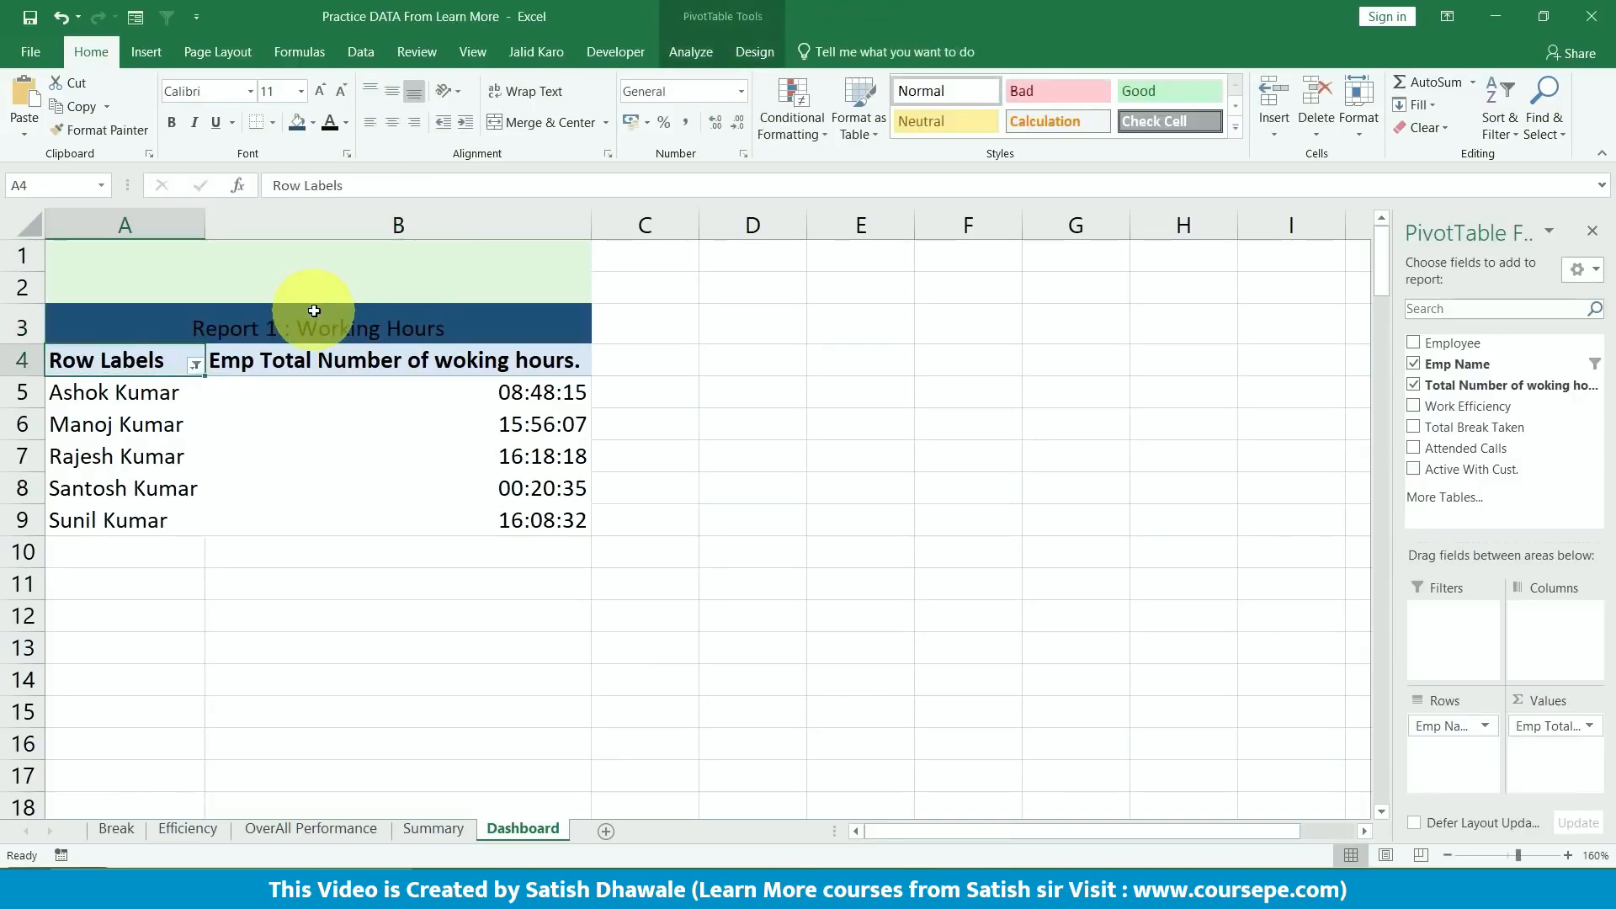
- Change the font color of the report title in row 3 to white
{"action": "left_click", "coordinate": [314, 327]}
{"action": "left_click", "coordinate": [346, 122]}
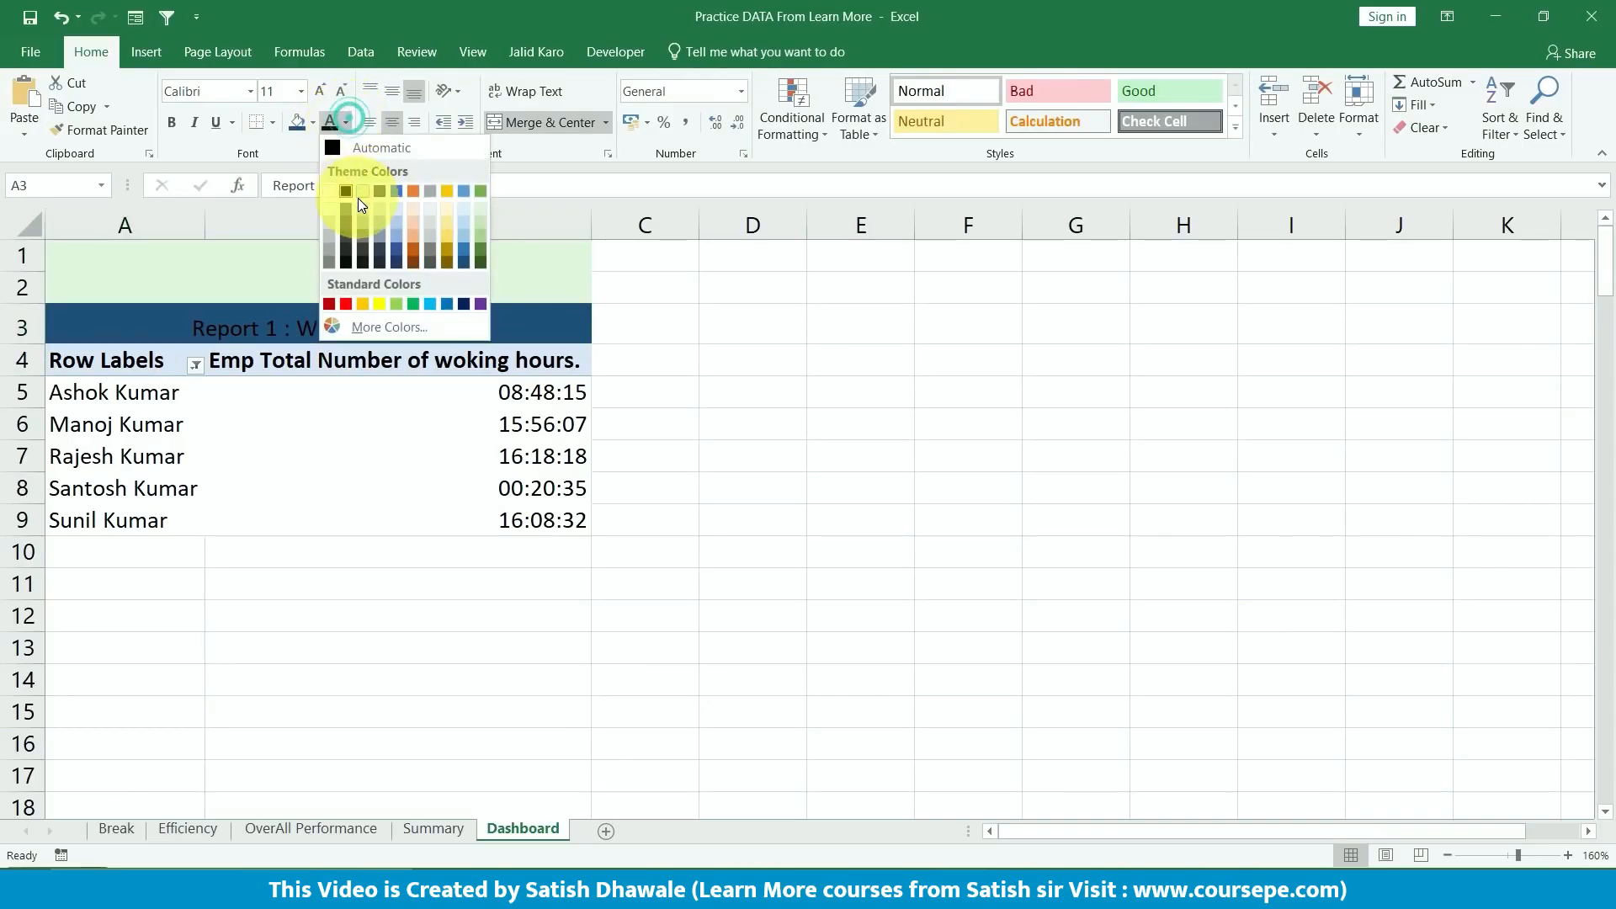
{"action": "left_click", "coordinate": [331, 186]}
- Set the report title's font to Geometr212 BkCn BT and align it vertically to the middle of its cell
{"action": "left_click", "coordinate": [250, 91]}
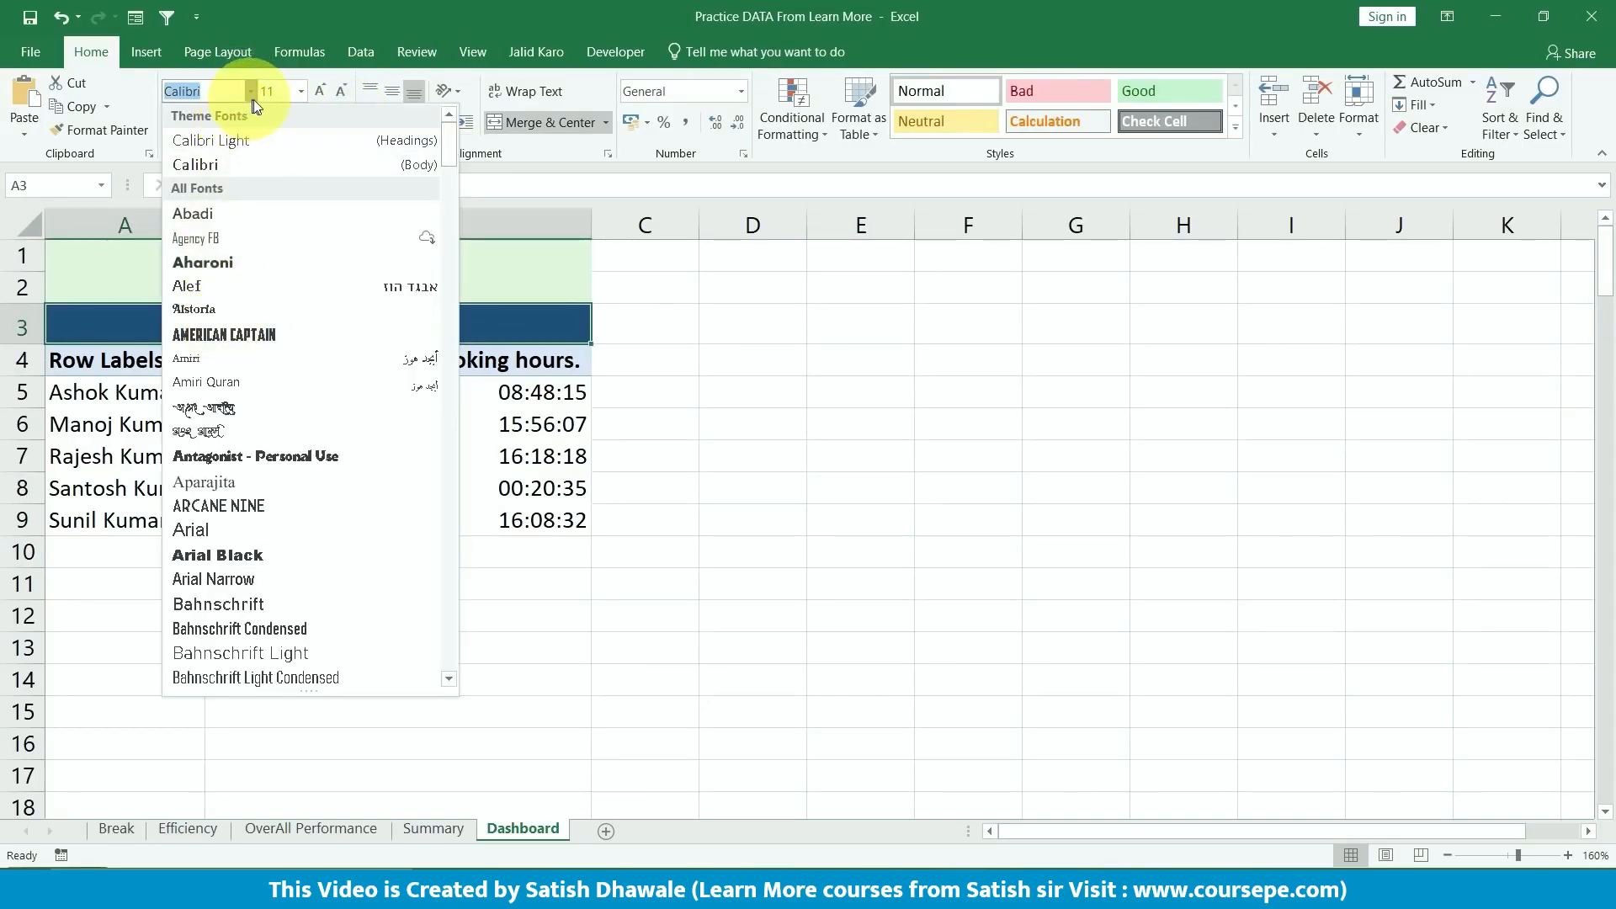
{"action": "scroll", "coordinate": [320, 517], "scroll_direction": "down", "scroll_amount": 10}
{"action": "scroll", "coordinate": [316, 515], "scroll_direction": "down", "scroll_amount": 12}
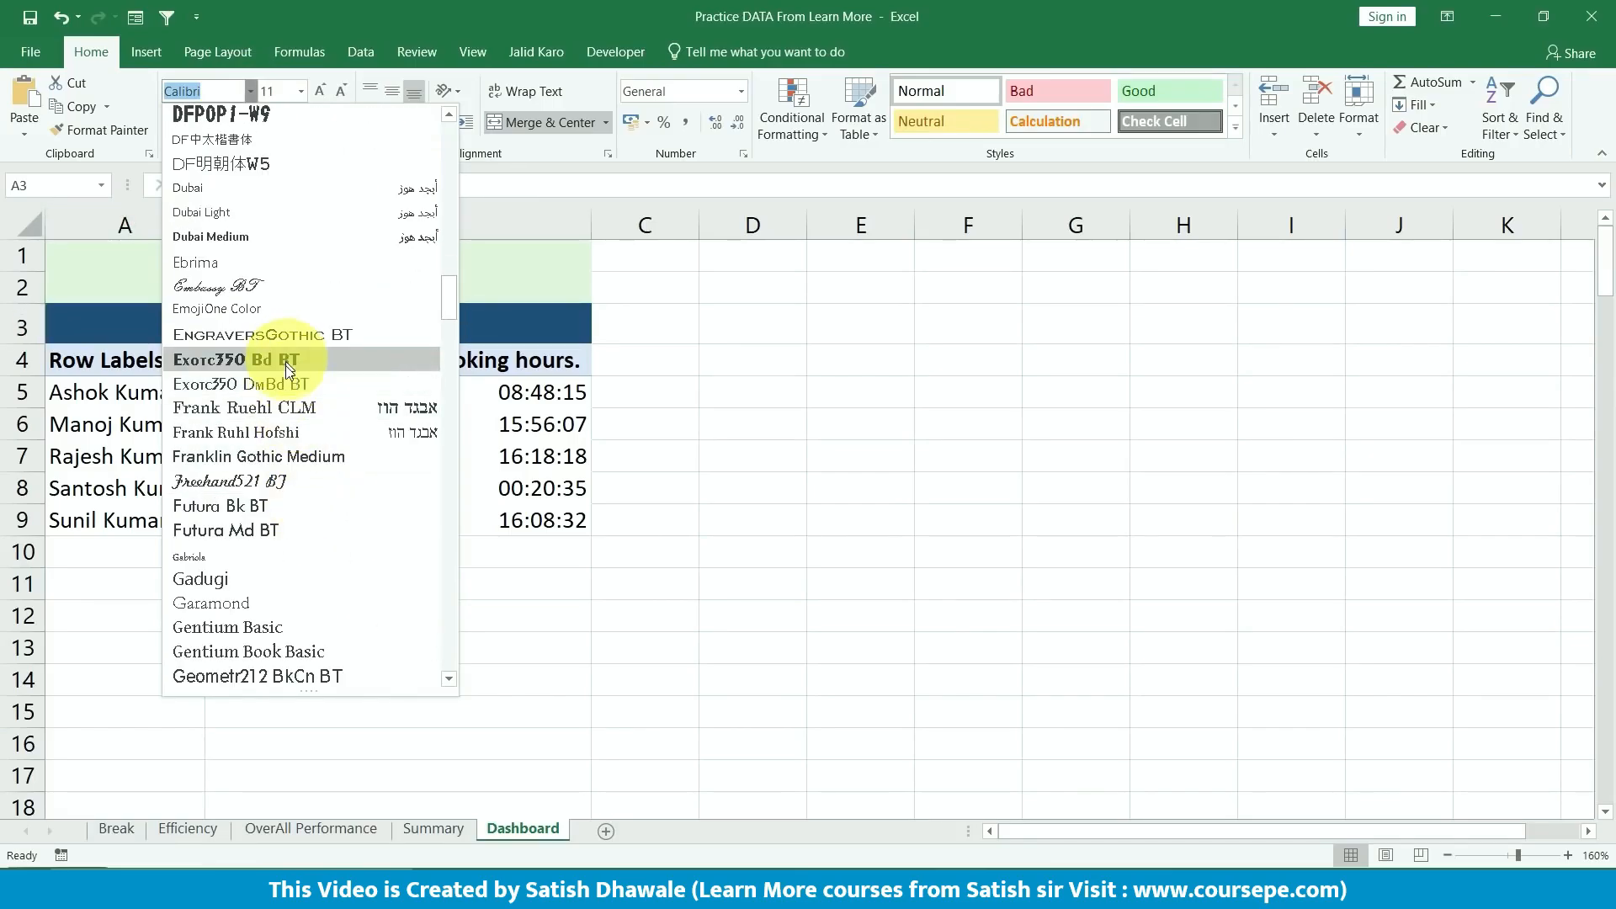
{"action": "scroll", "coordinate": [277, 454], "scroll_direction": "down", "scroll_amount": 5}
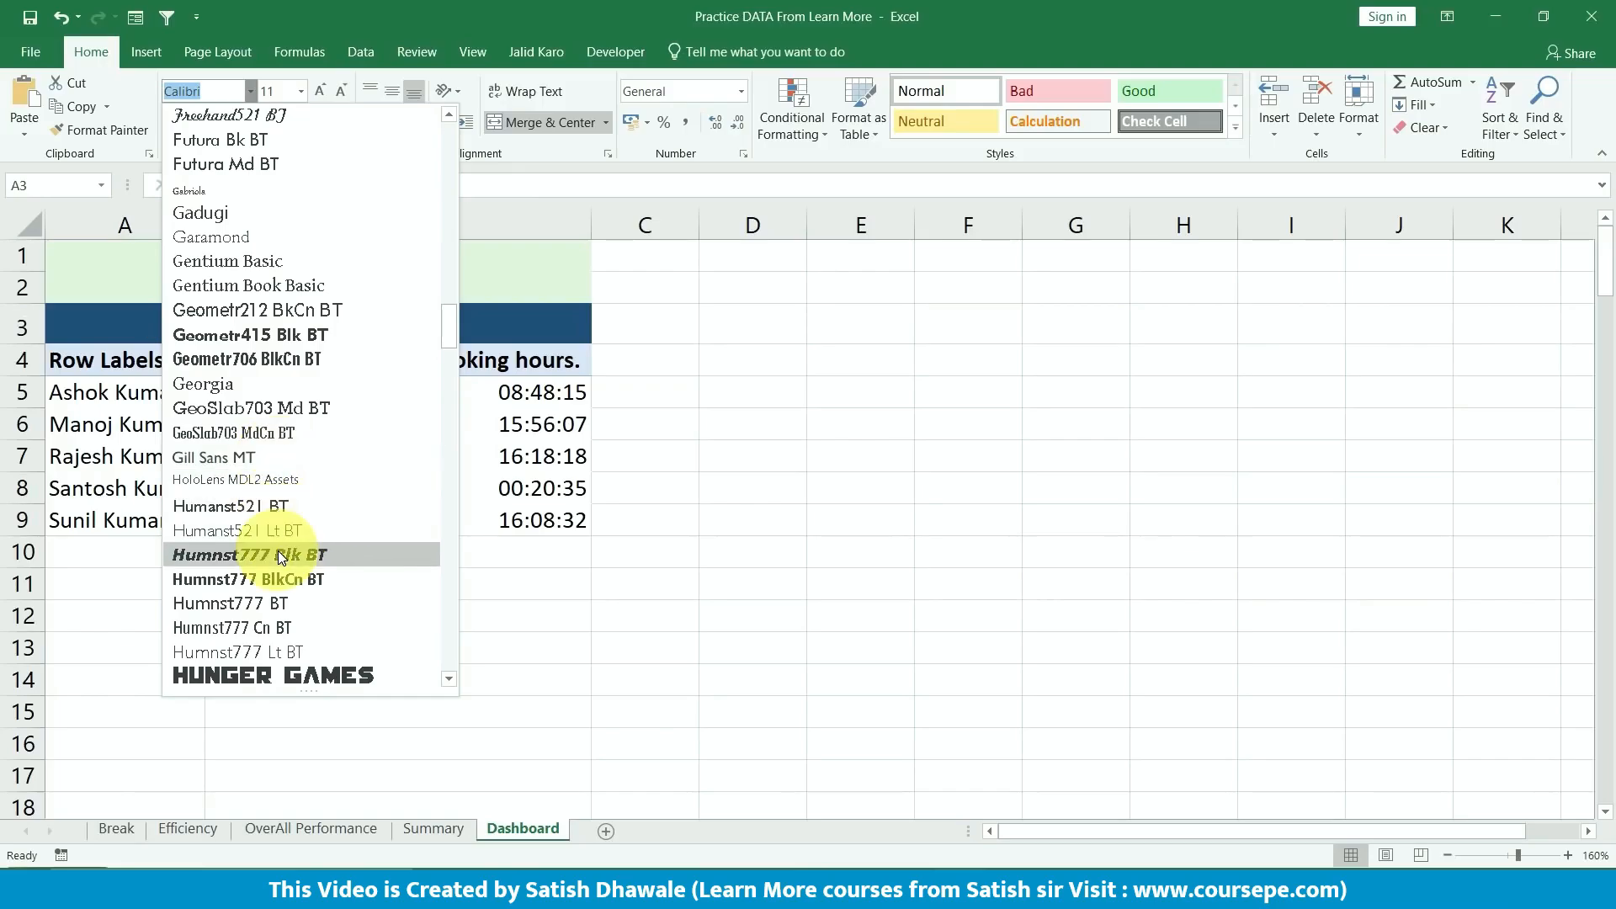
{"action": "left_click", "coordinate": [276, 311]}
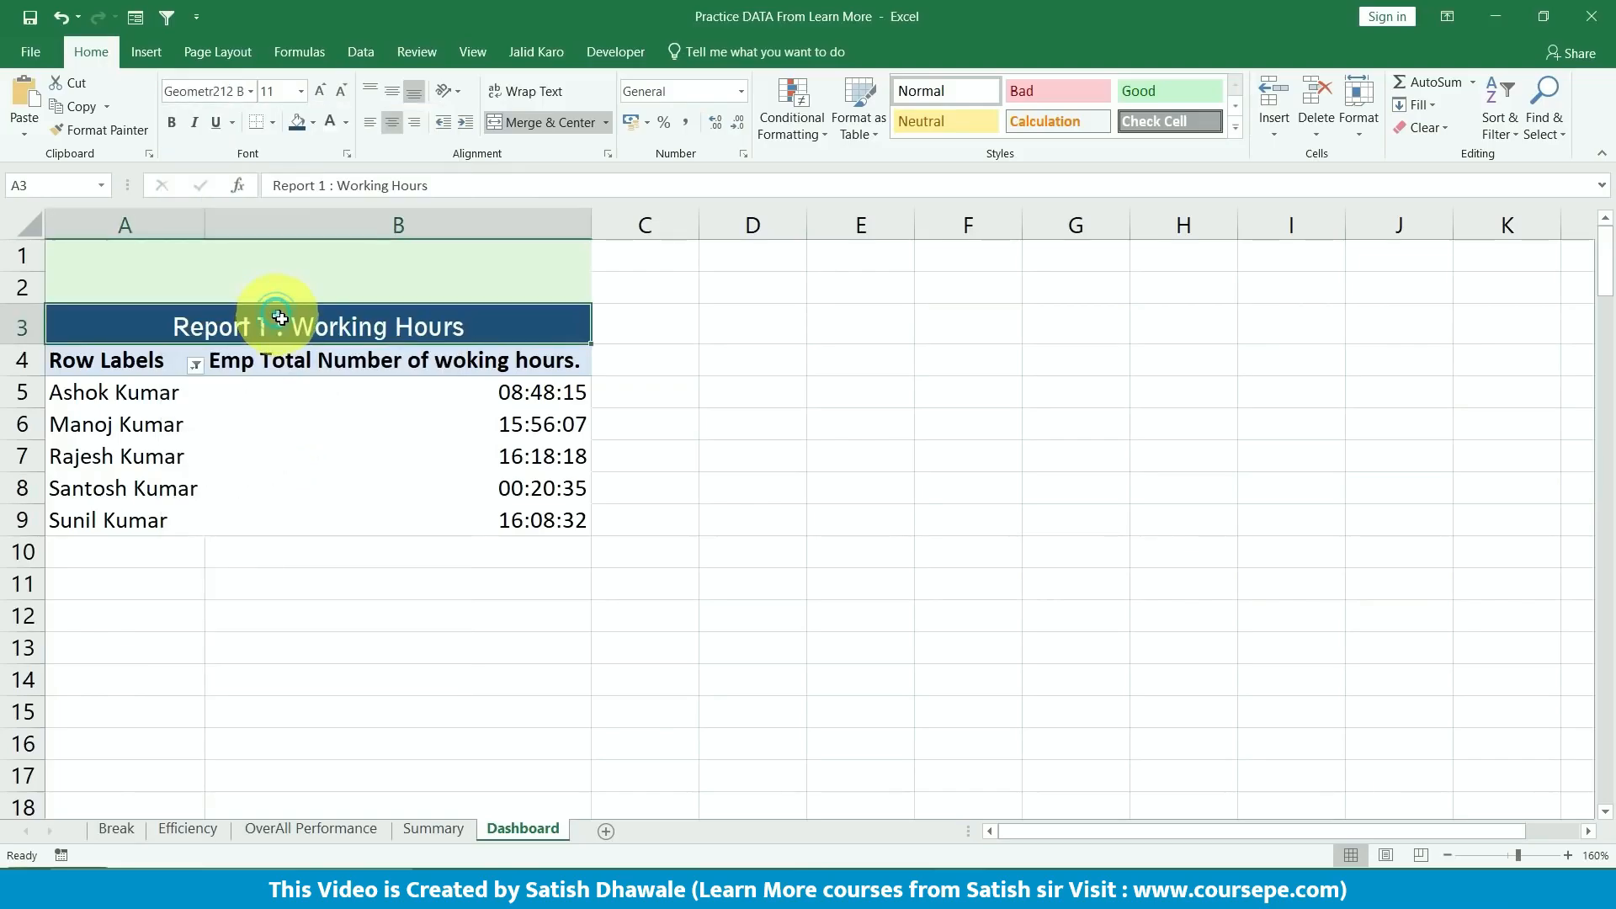
{"action": "left_click", "coordinate": [389, 94]}
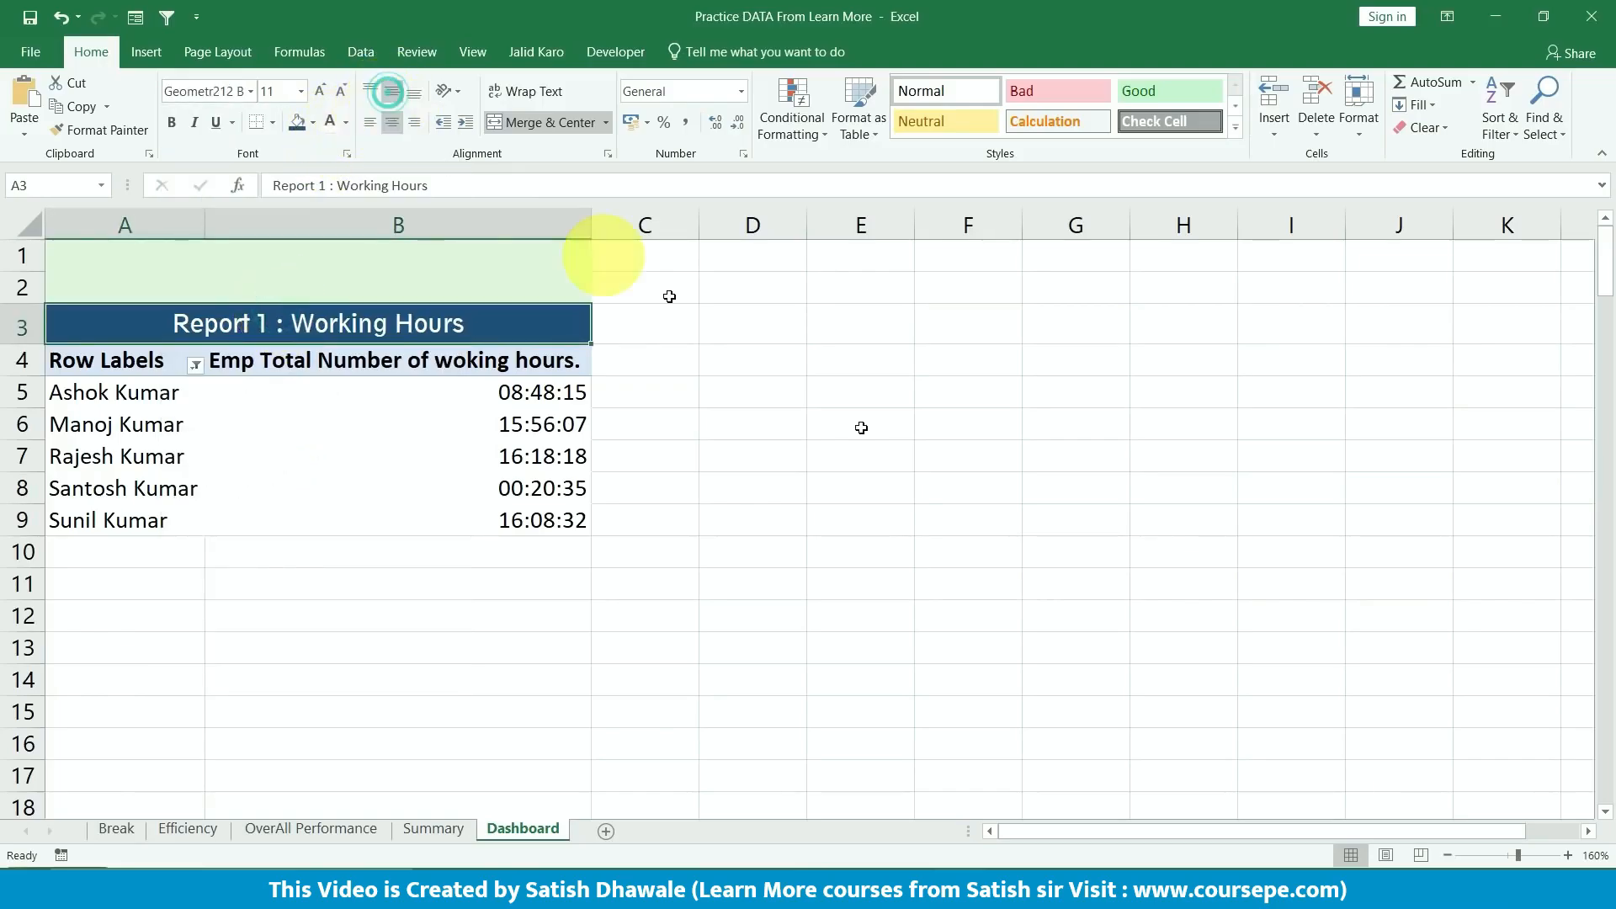
{"action": "left_click", "coordinate": [815, 440]}
{"action": "left_click", "coordinate": [440, 278]}
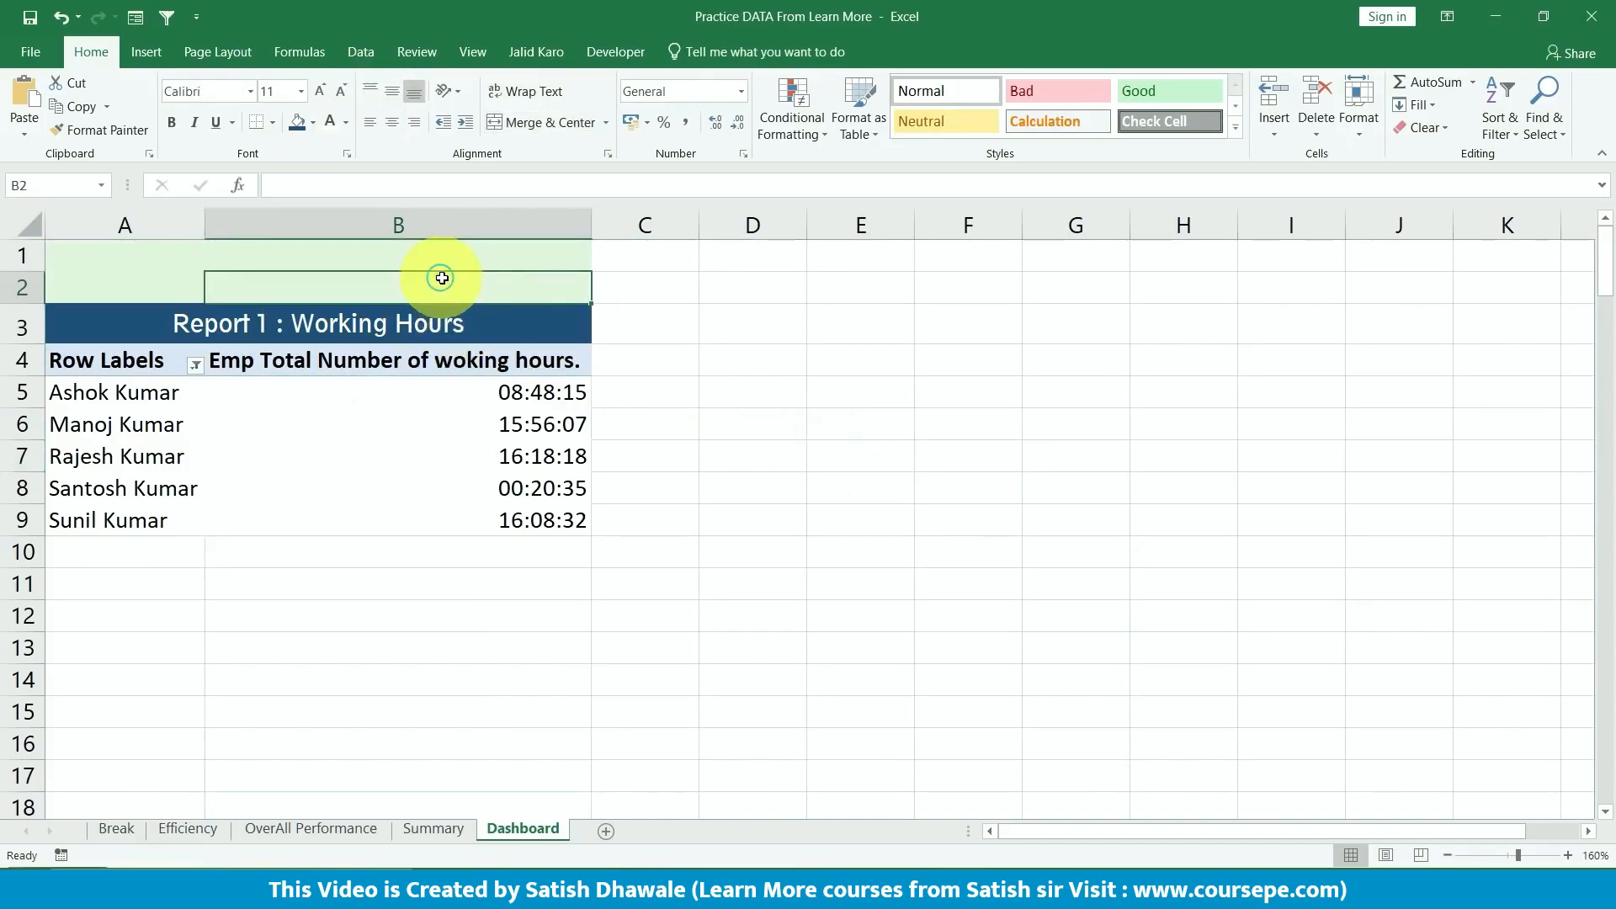
{"action": "left_click", "coordinate": [377, 326]}
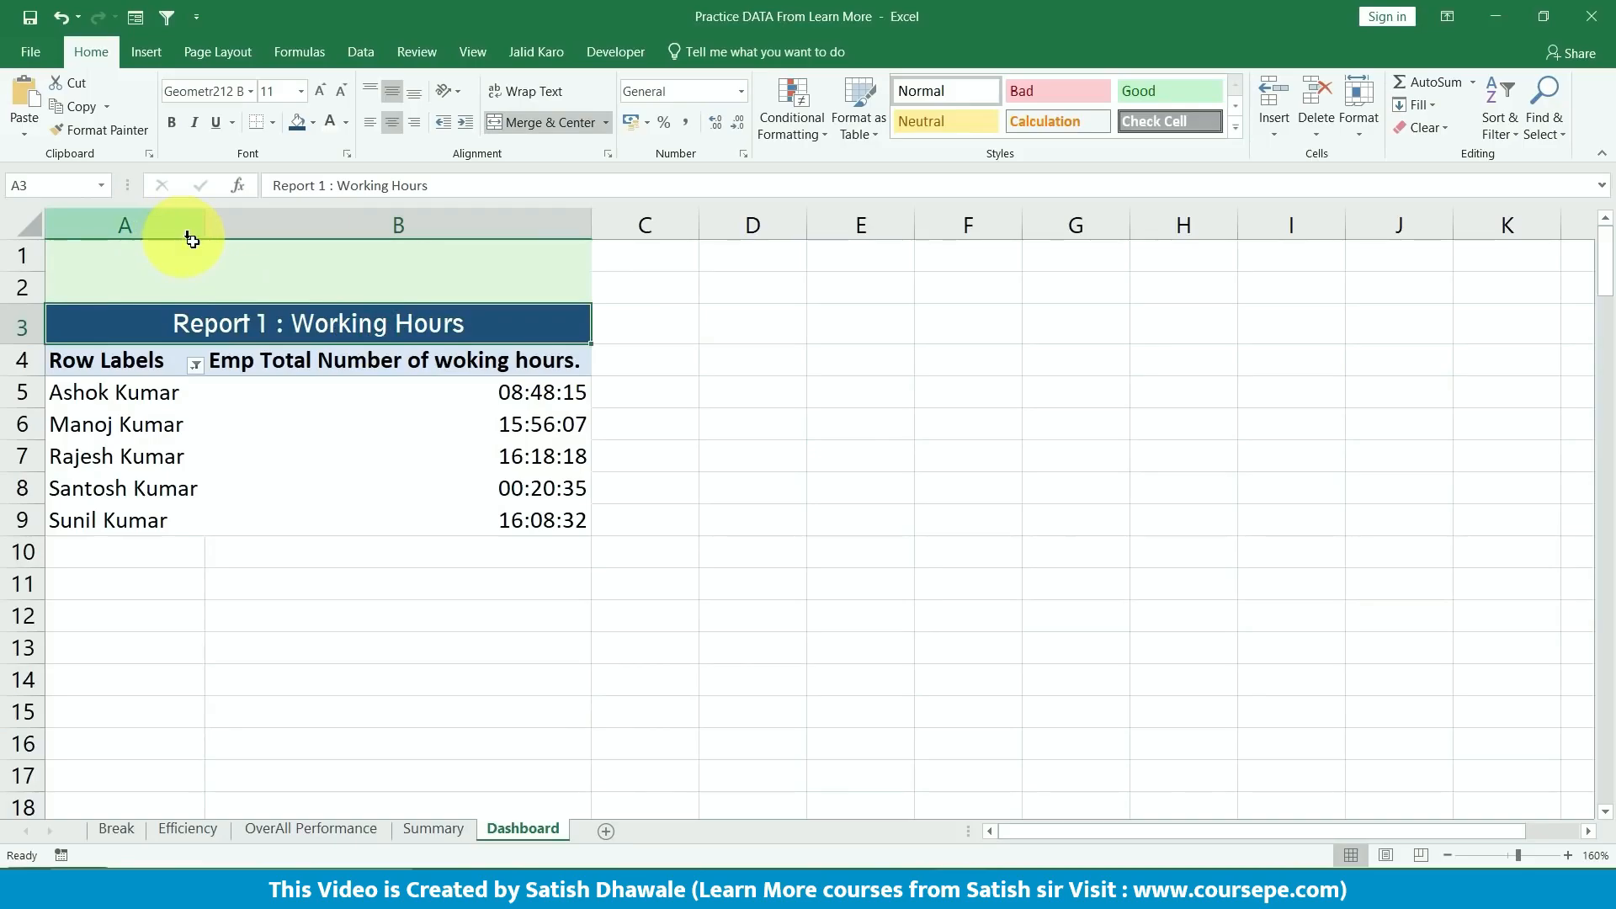
{"action": "left_click", "coordinate": [165, 411]}
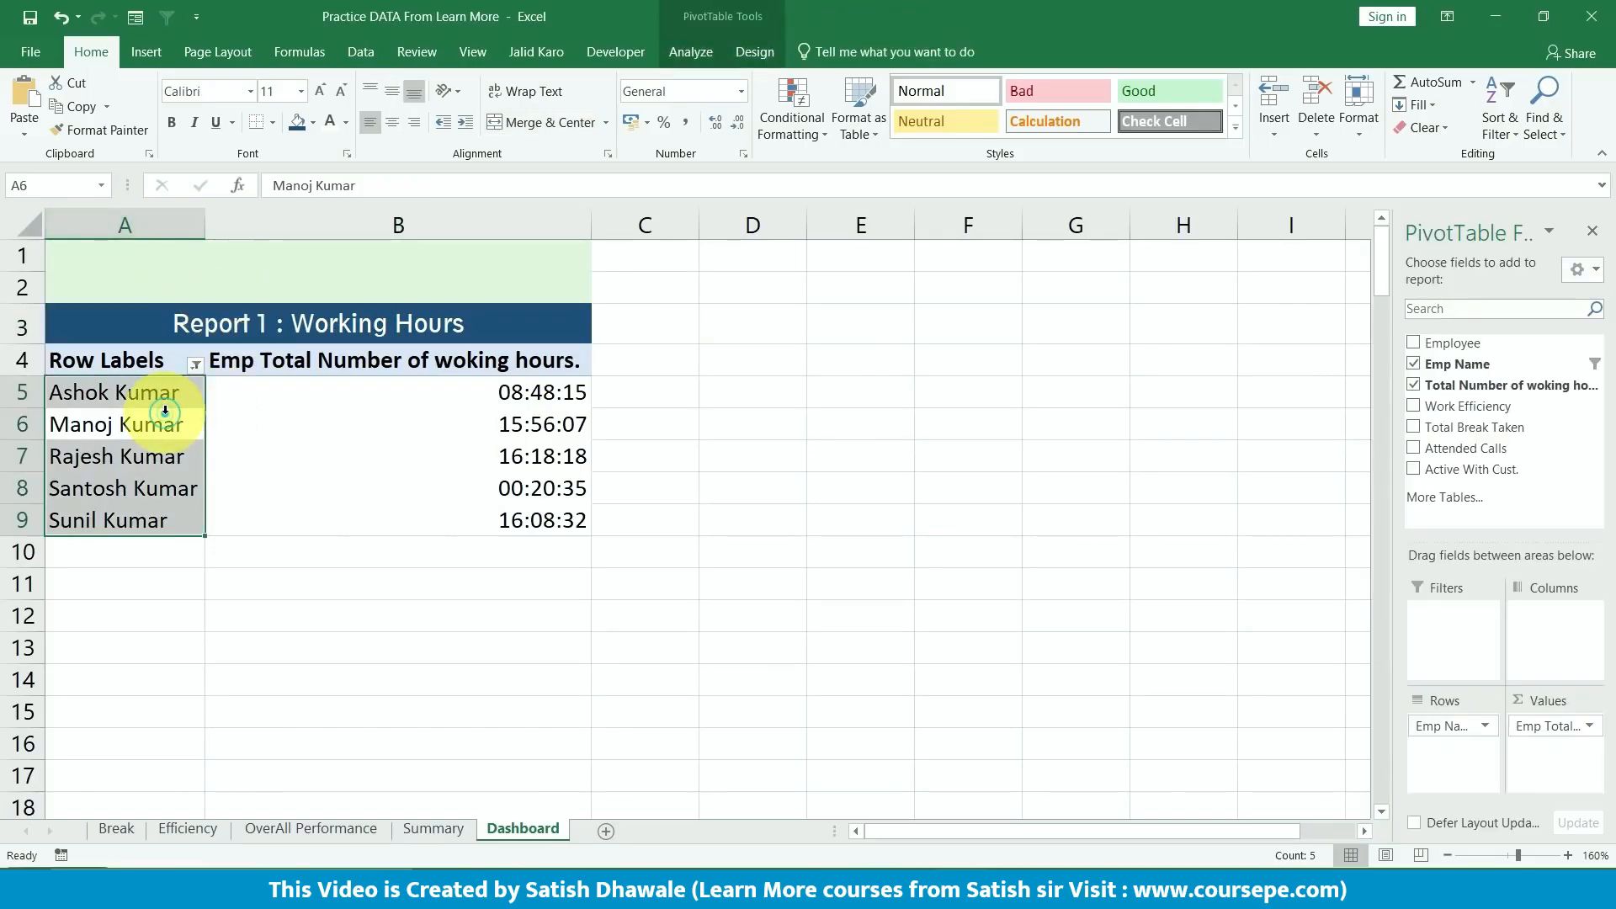
{"action": "left_click", "coordinate": [462, 423]}
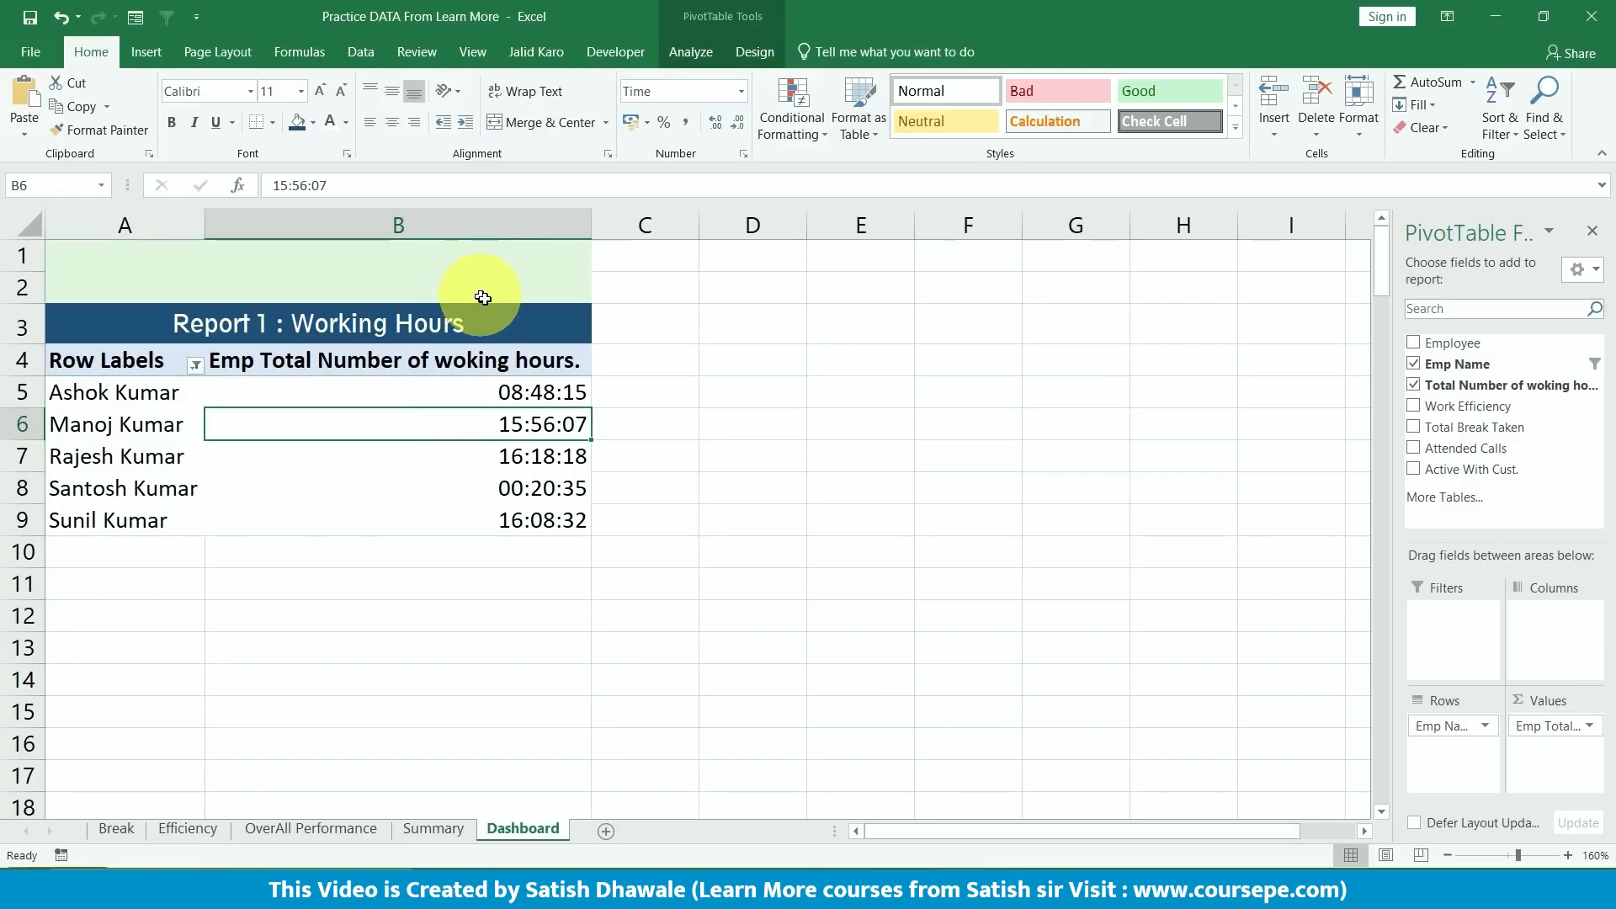
- Insert a Clustered Column PivotChart based on the working hours pivot table and reposition it over the sheet
{"action": "left_click", "coordinate": [467, 392]}
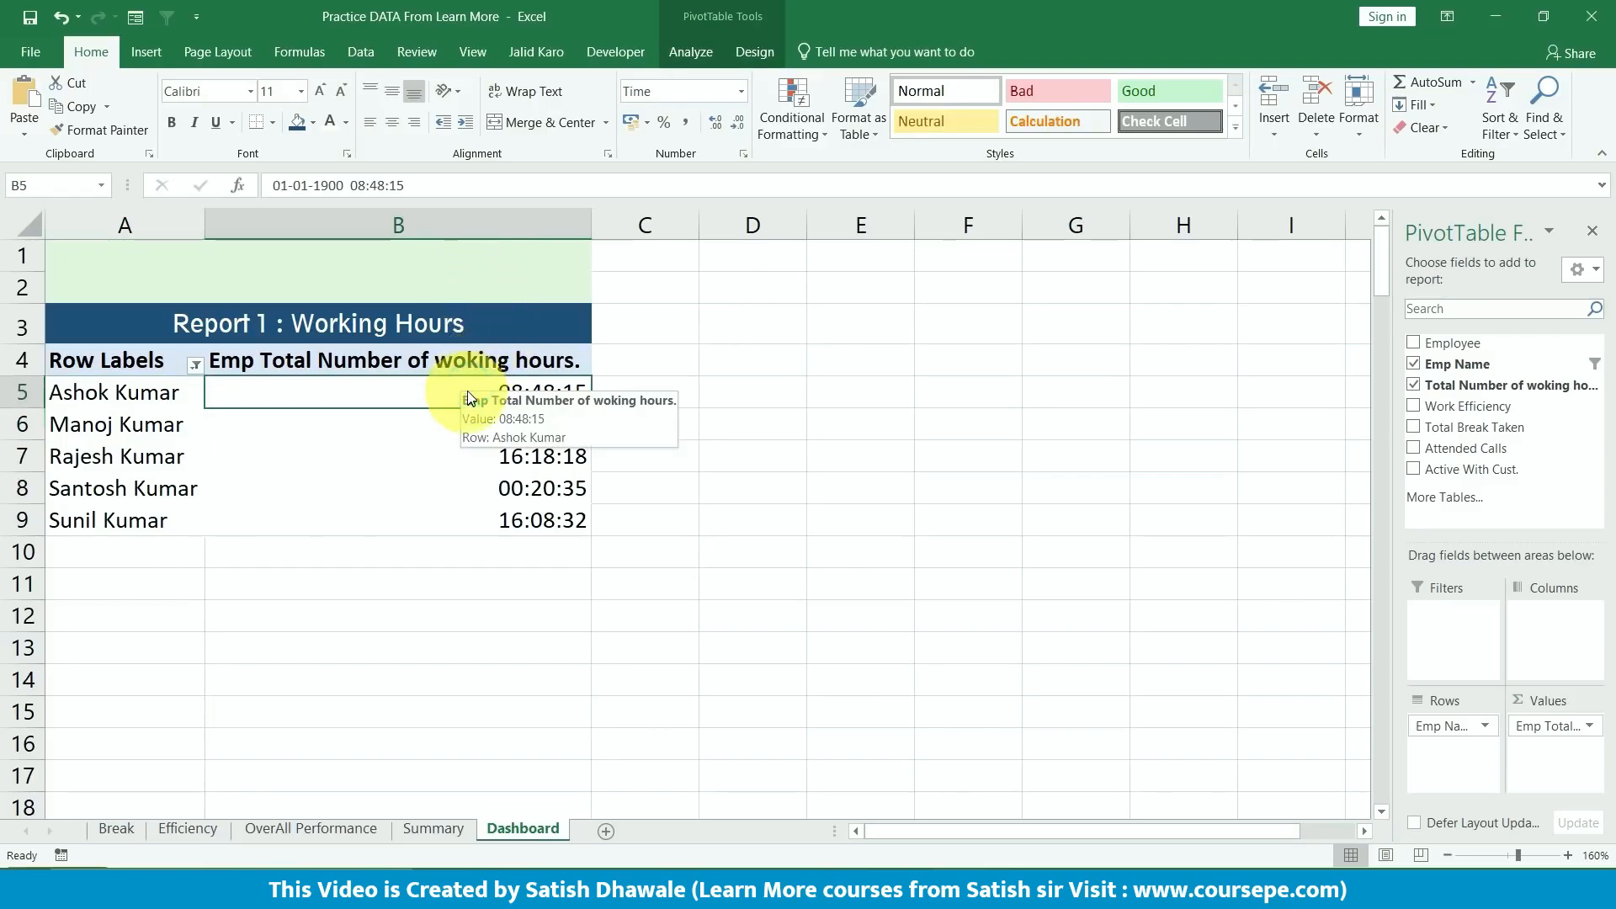
{"action": "left_click", "coordinate": [699, 57]}
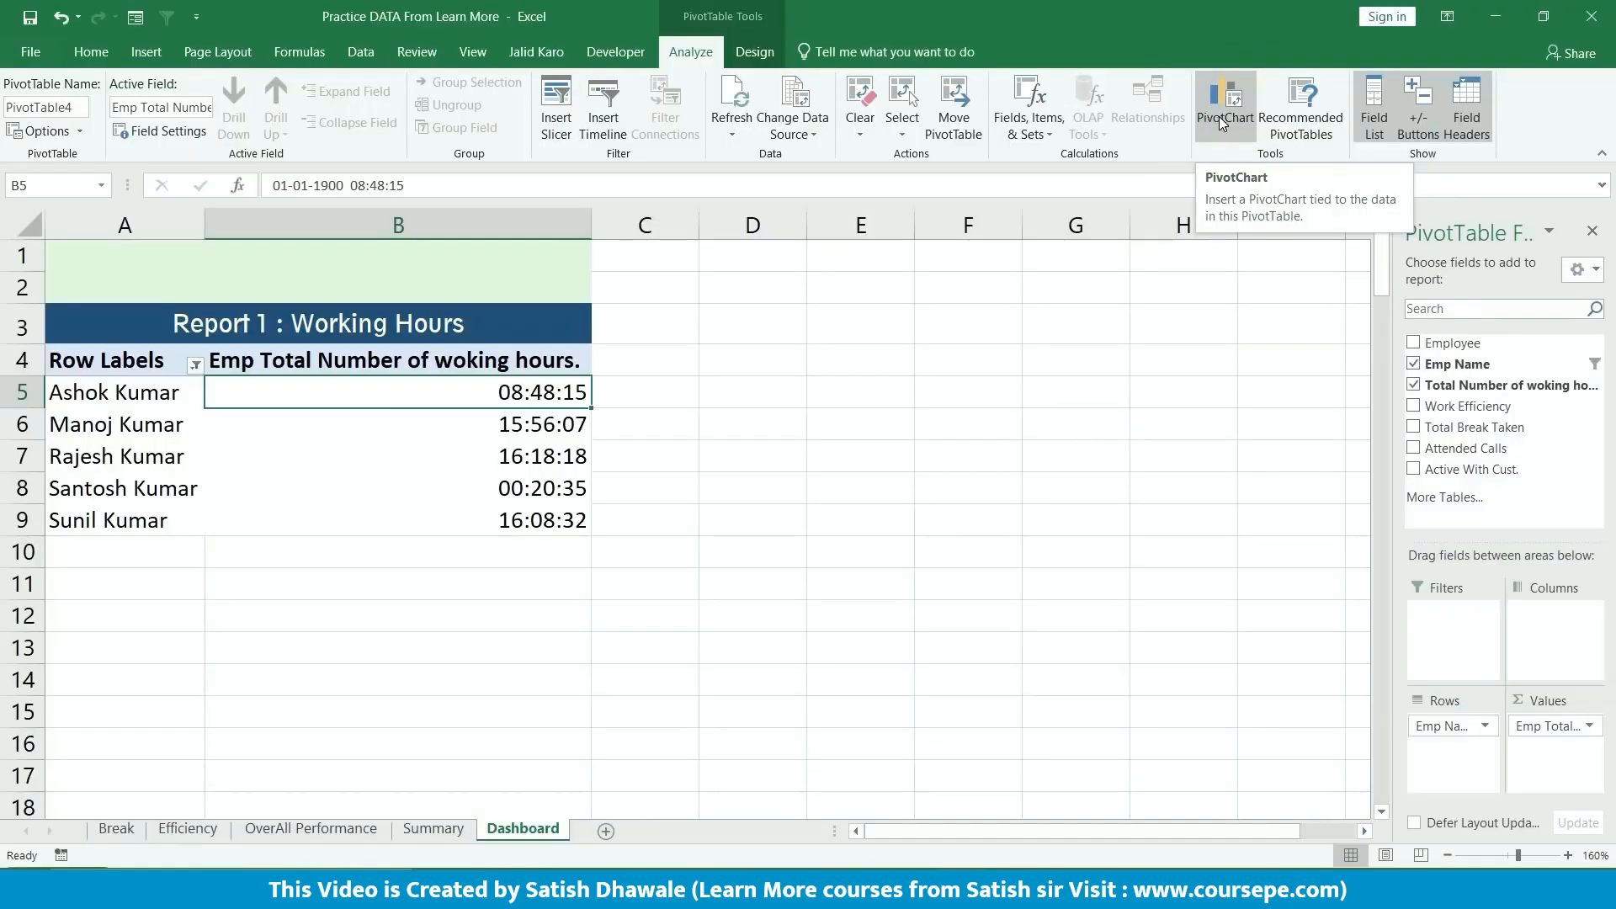
{"action": "left_click", "coordinate": [1222, 108]}
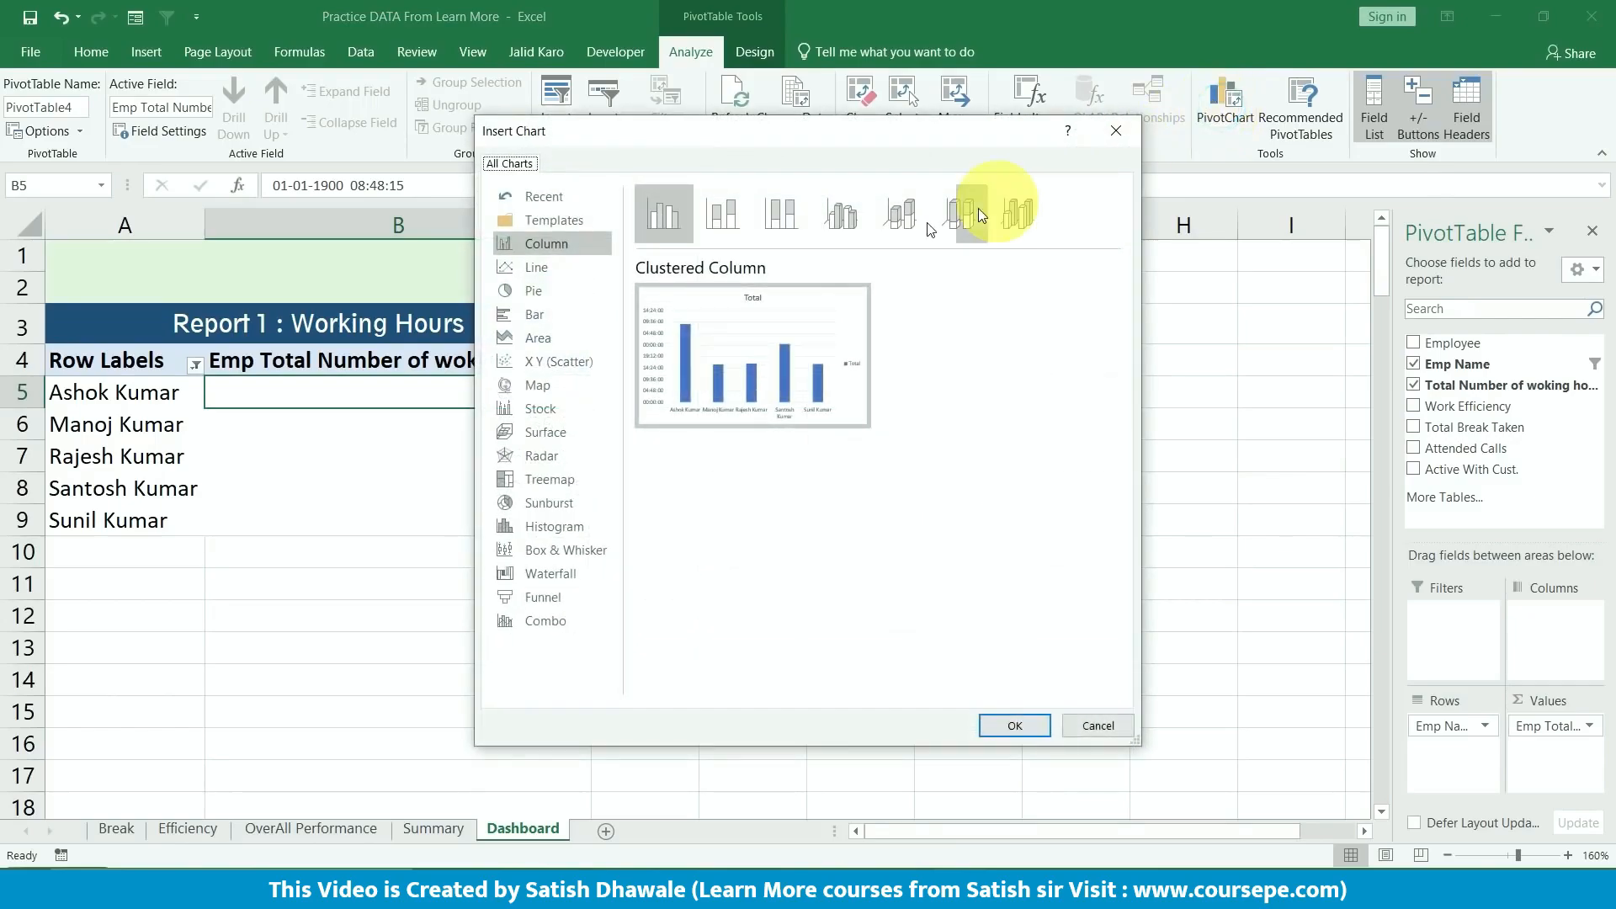
{"action": "left_click", "coordinate": [545, 250]}
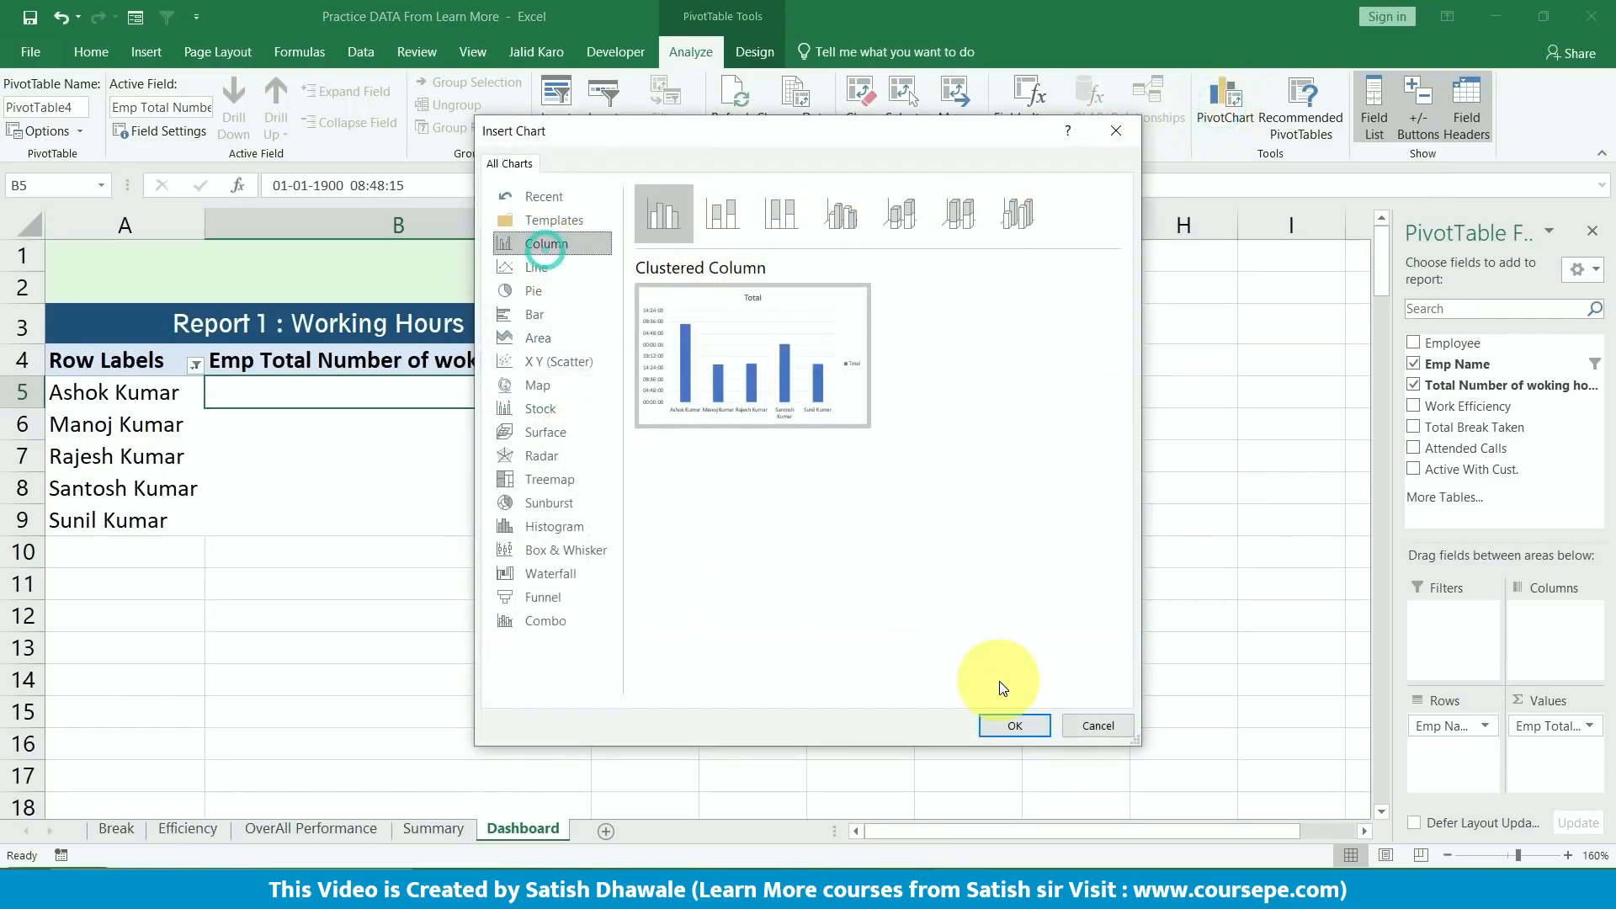
{"action": "left_click", "coordinate": [1014, 725]}
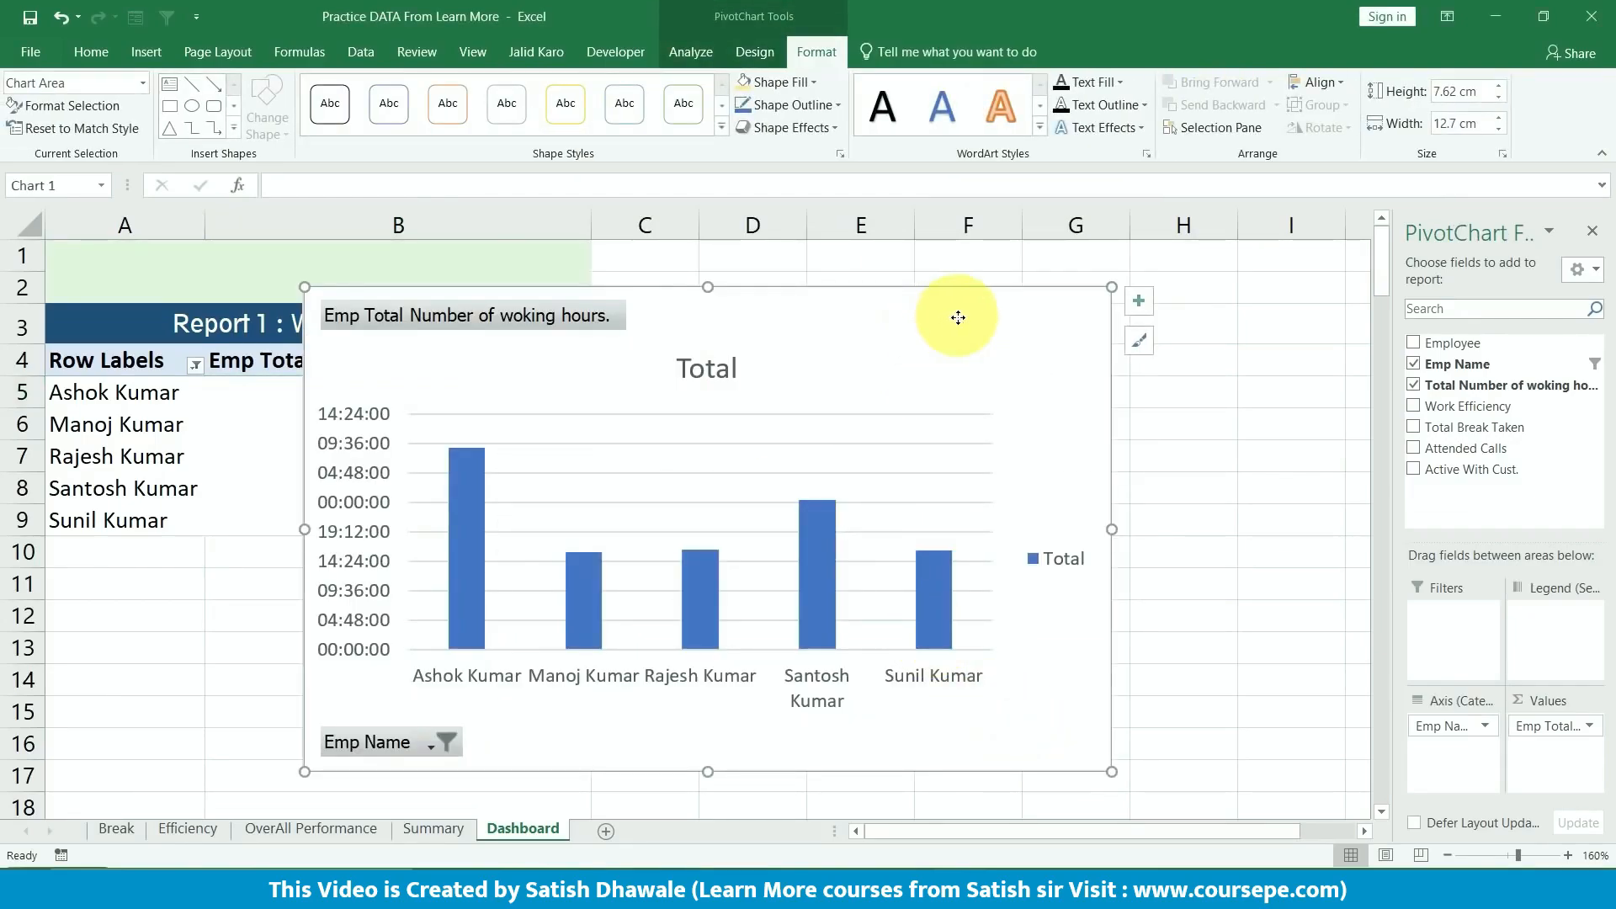
{"action": "left_click_drag", "start_coordinate": [958, 318], "coordinate": [854, 354]}
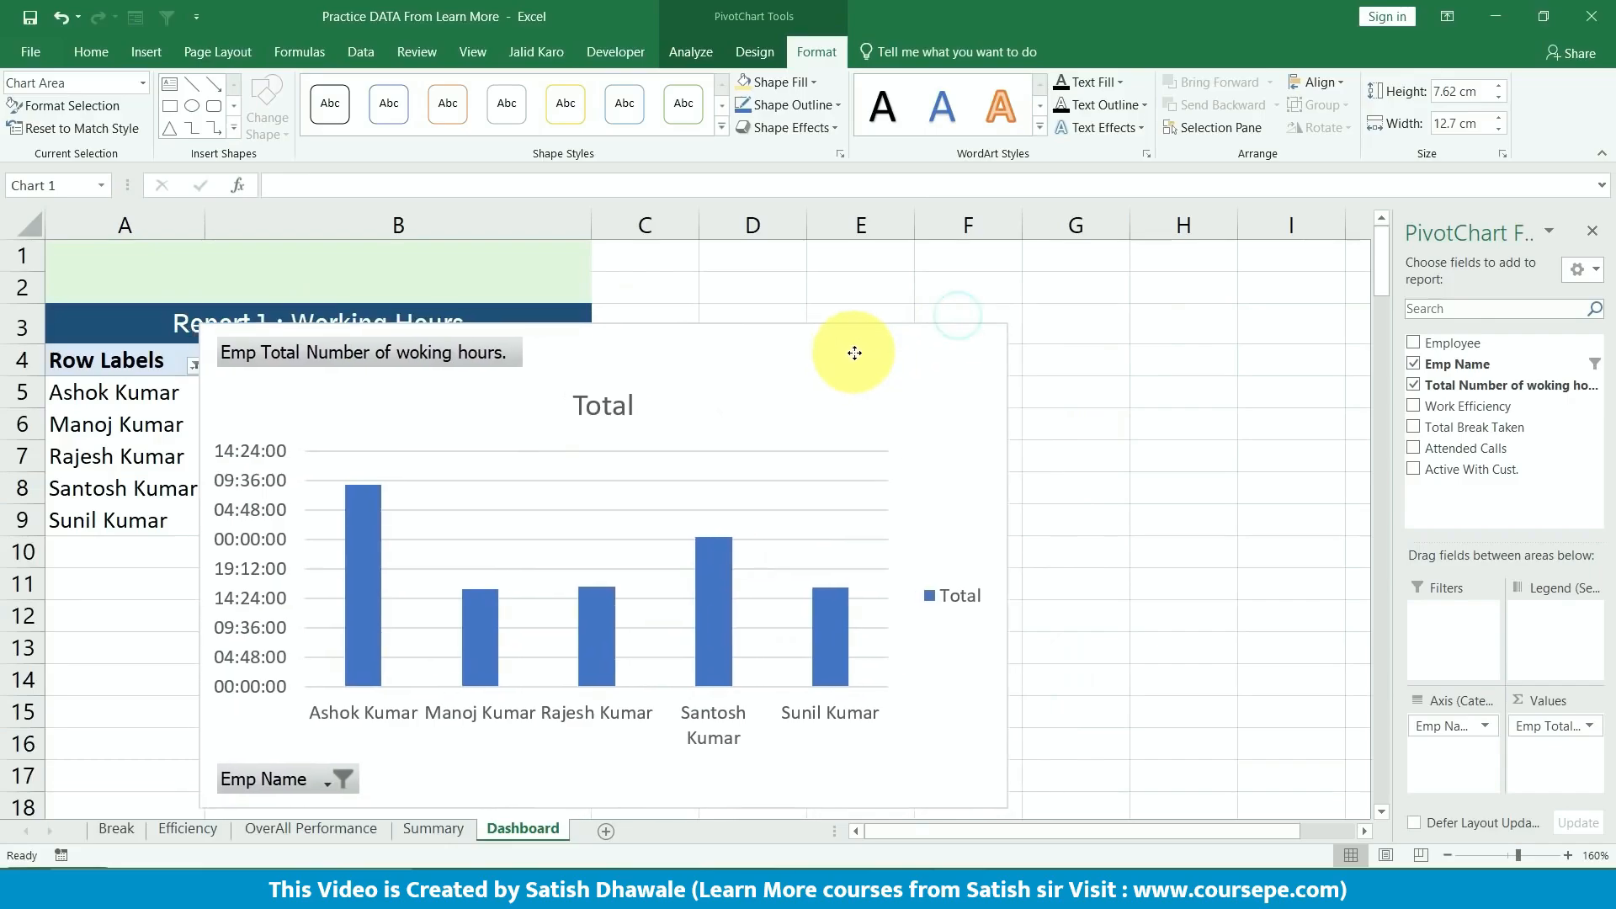
- Delete the chart title, vertical axis, legend and gridlines from the PivotChart
{"action": "left_click", "coordinate": [605, 409]}
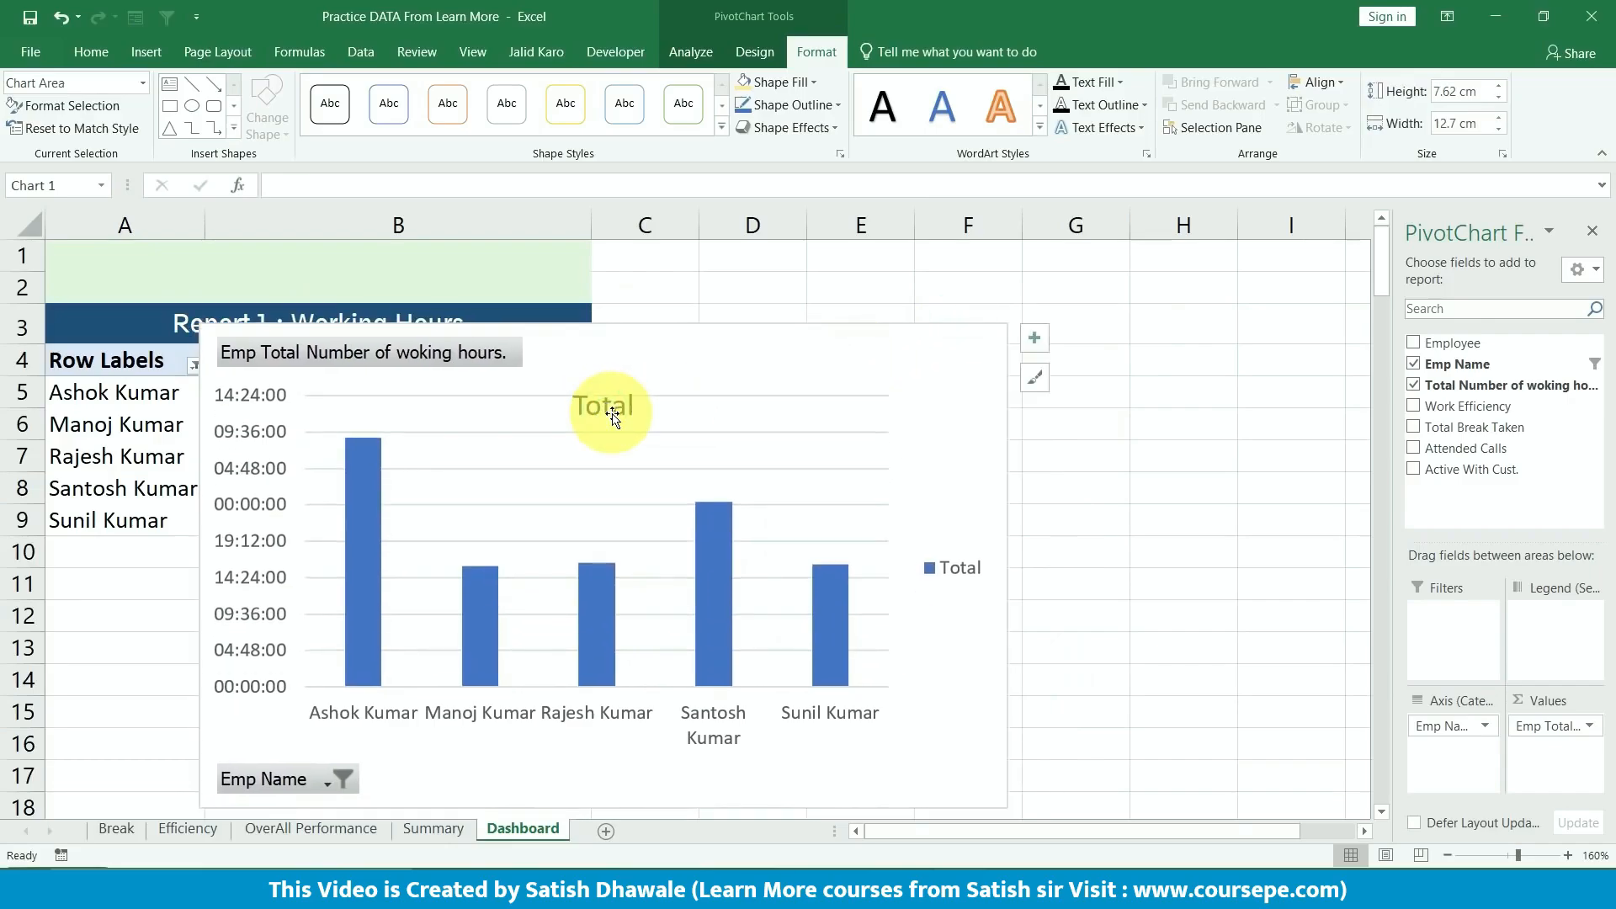
{"action": "key", "text": "Delete"}
{"action": "left_click", "coordinate": [260, 487]}
{"action": "key", "text": "Delete"}
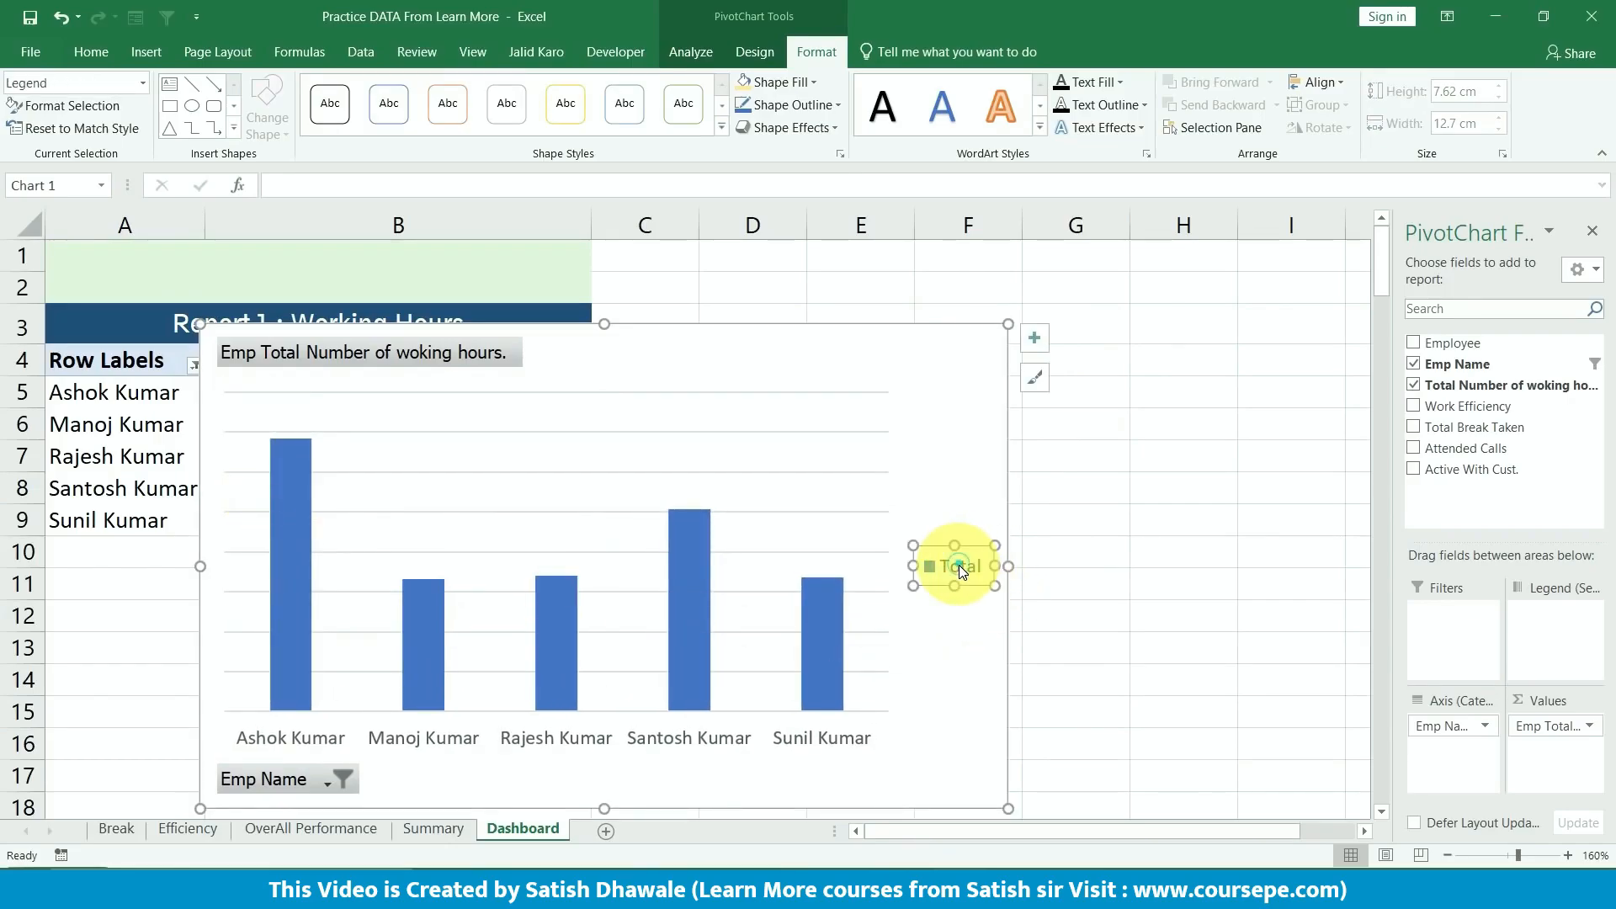
{"action": "key", "text": "Delete"}
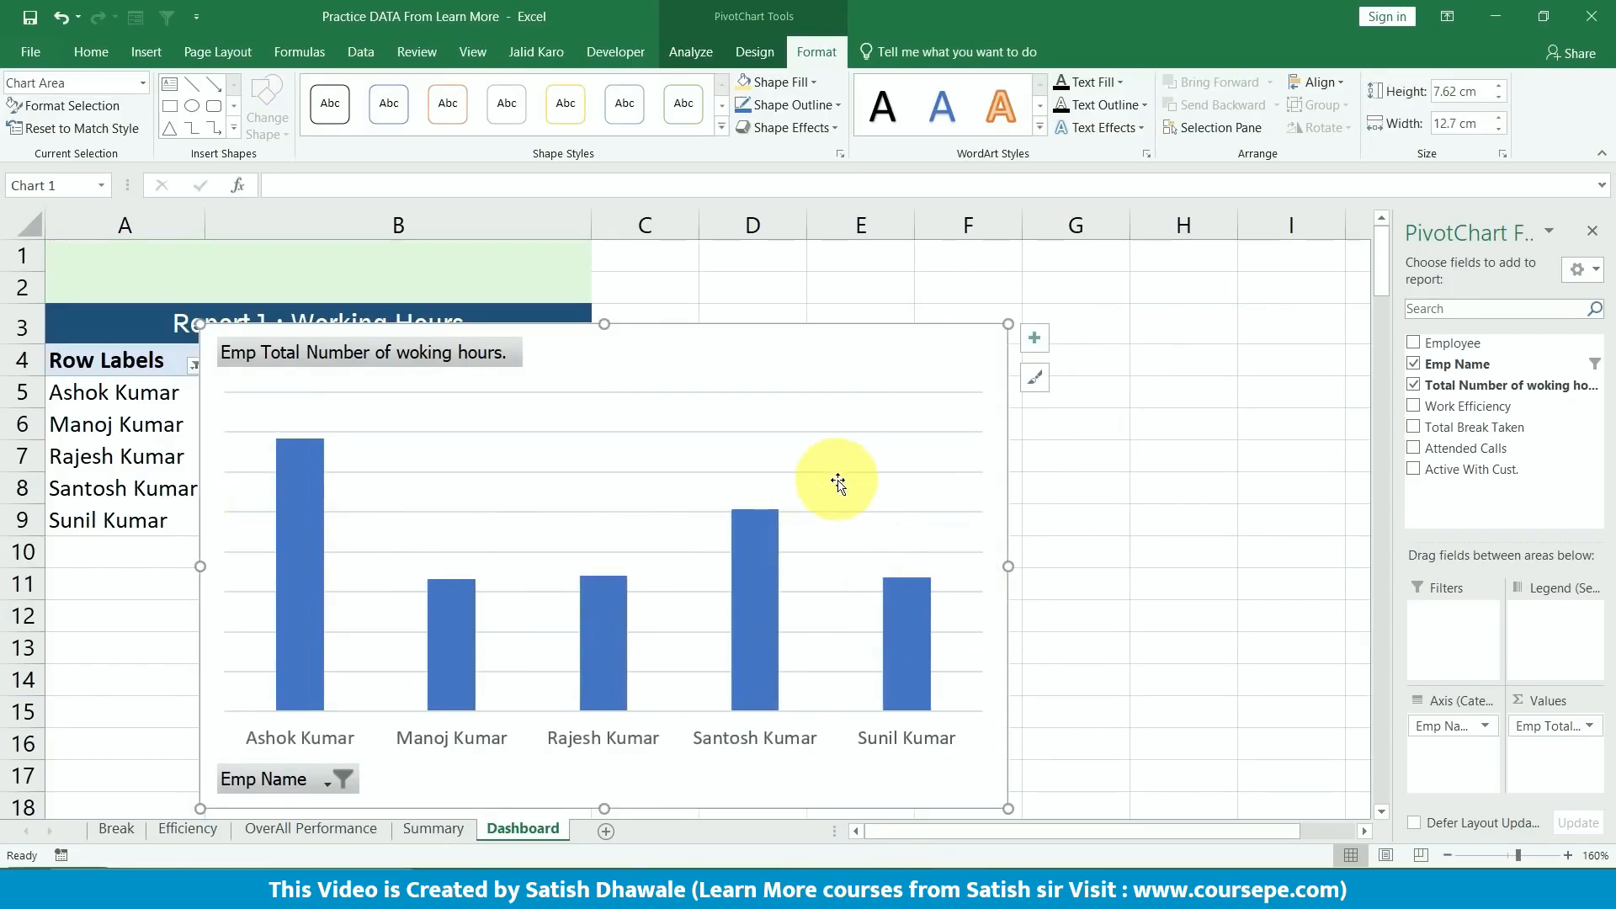
{"action": "left_click", "coordinate": [847, 471]}
{"action": "key", "text": "Delete"}
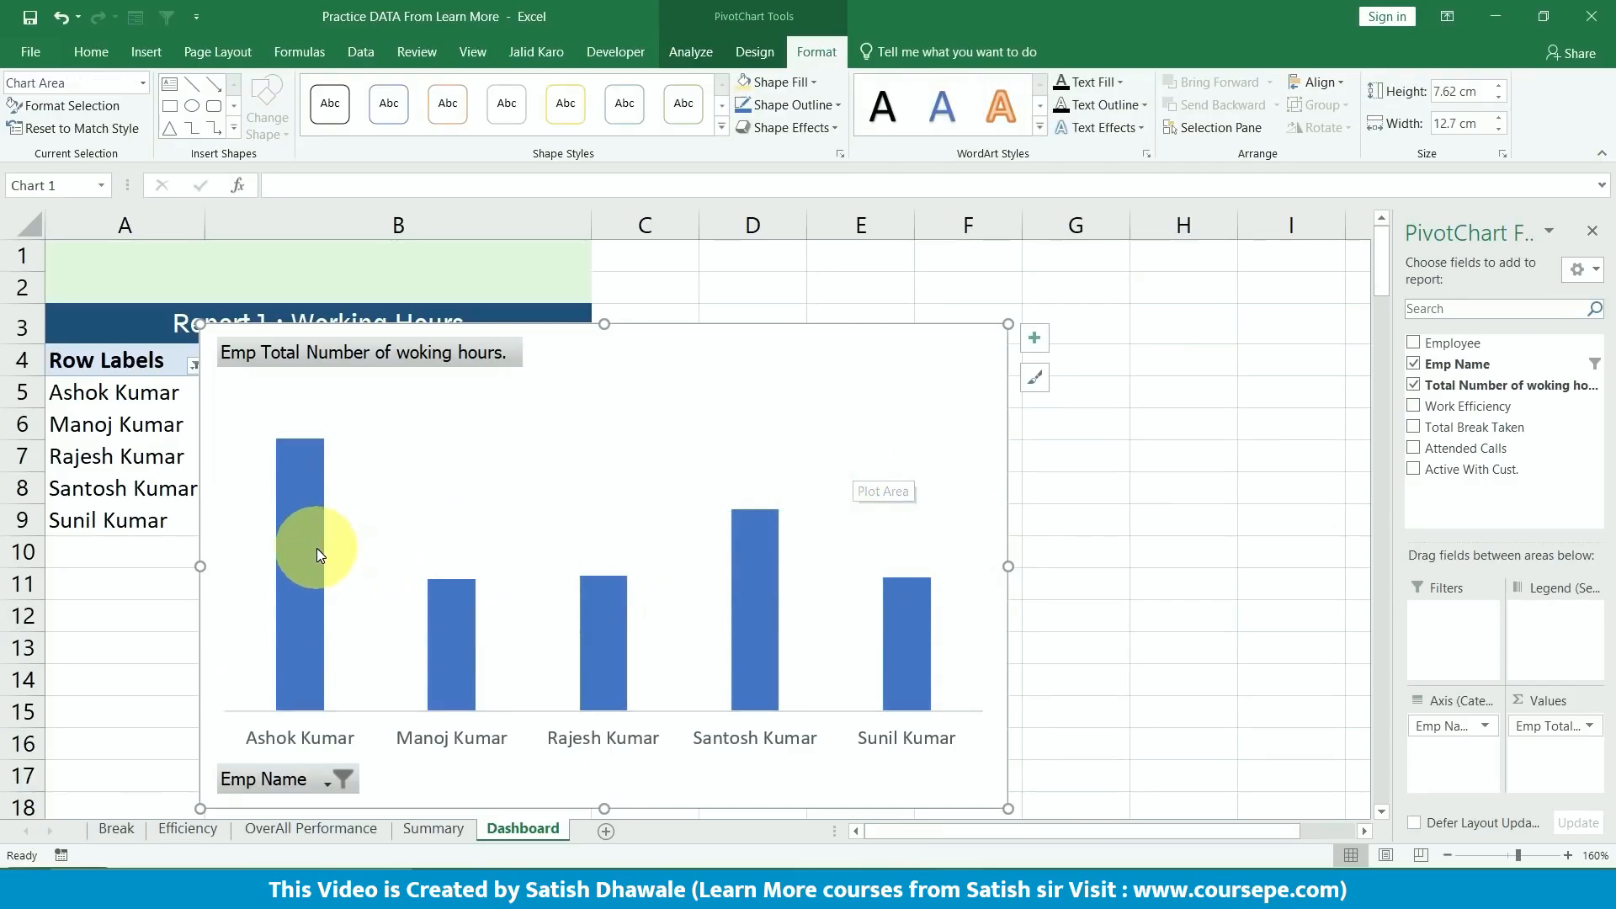
- Add data labels to the chart's column series and fill the labels with light yellow
{"action": "right_click", "coordinate": [317, 494]}
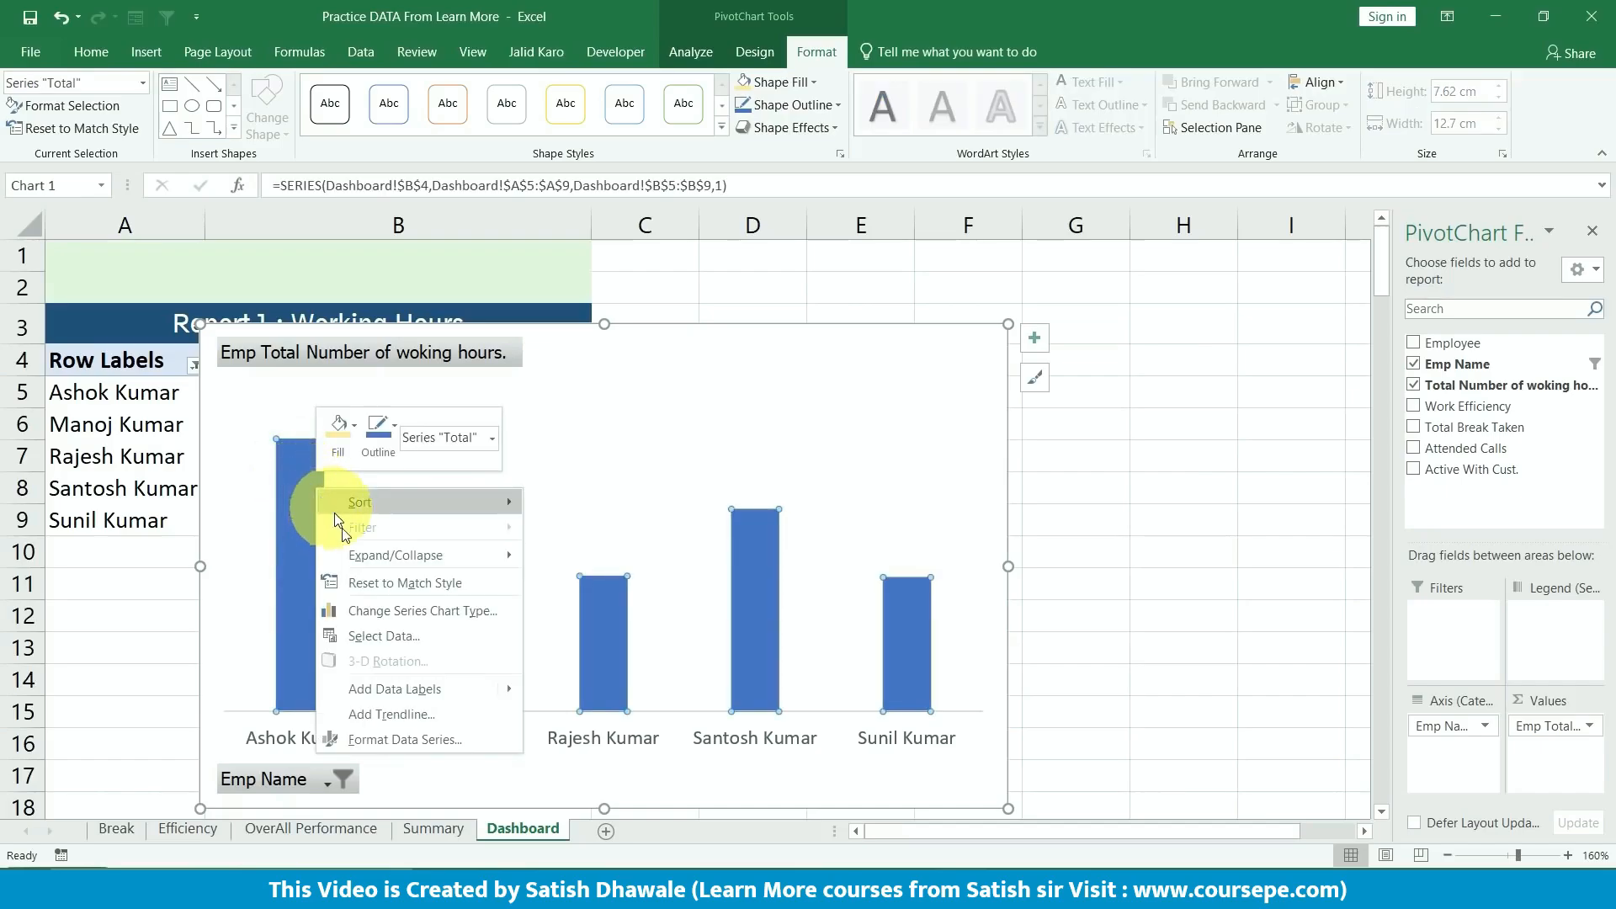
{"action": "left_click", "coordinate": [413, 691]}
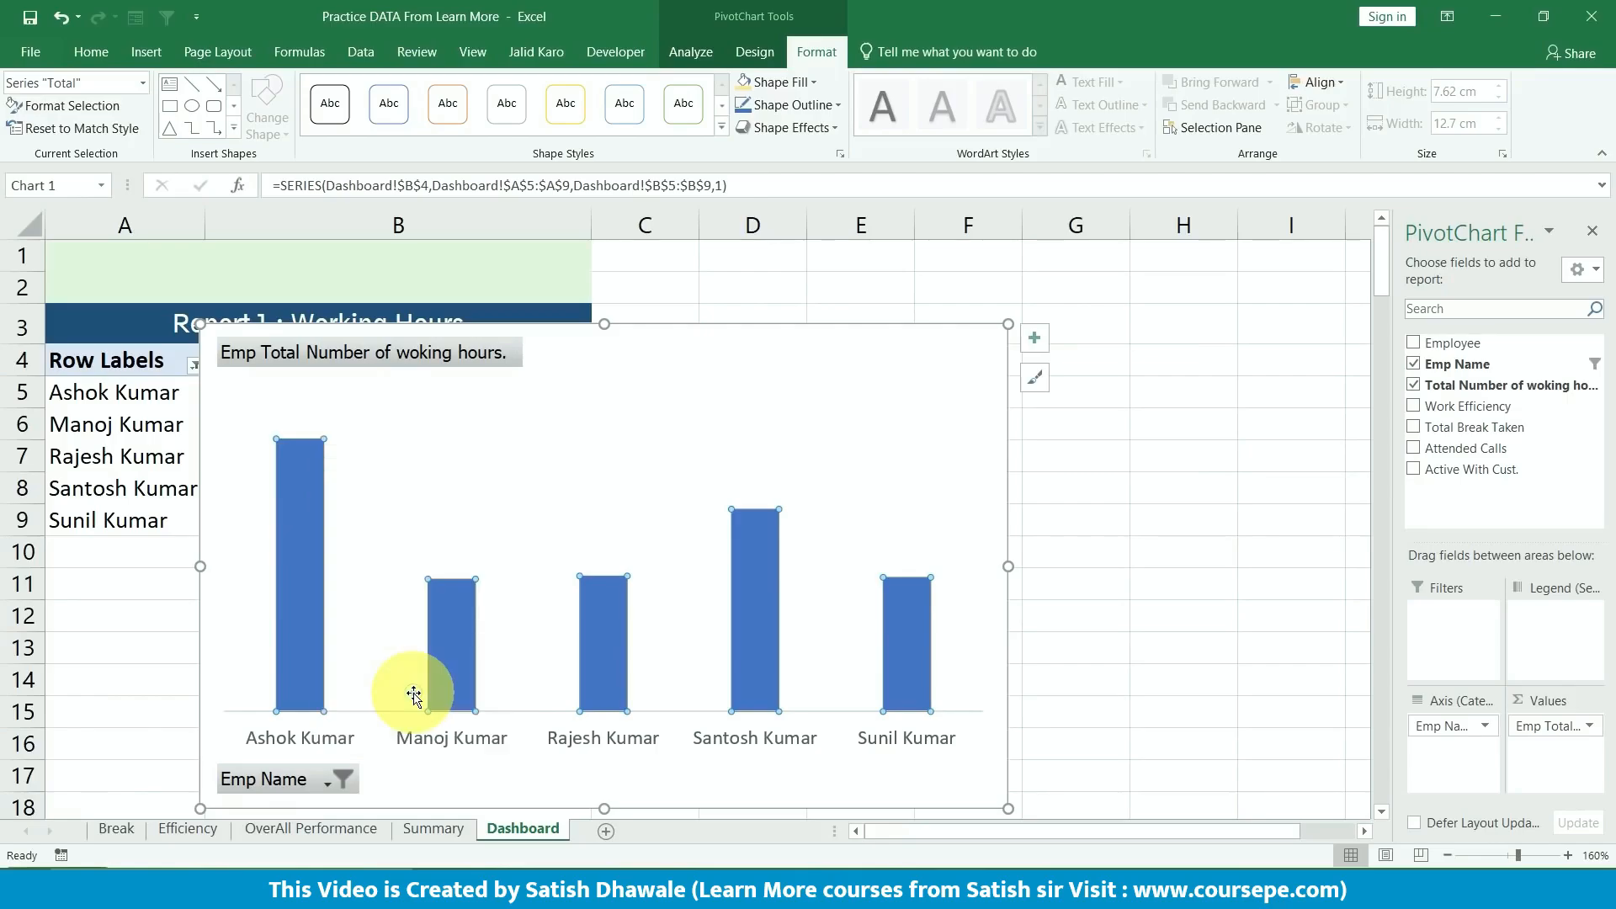
{"action": "left_click", "coordinate": [455, 558]}
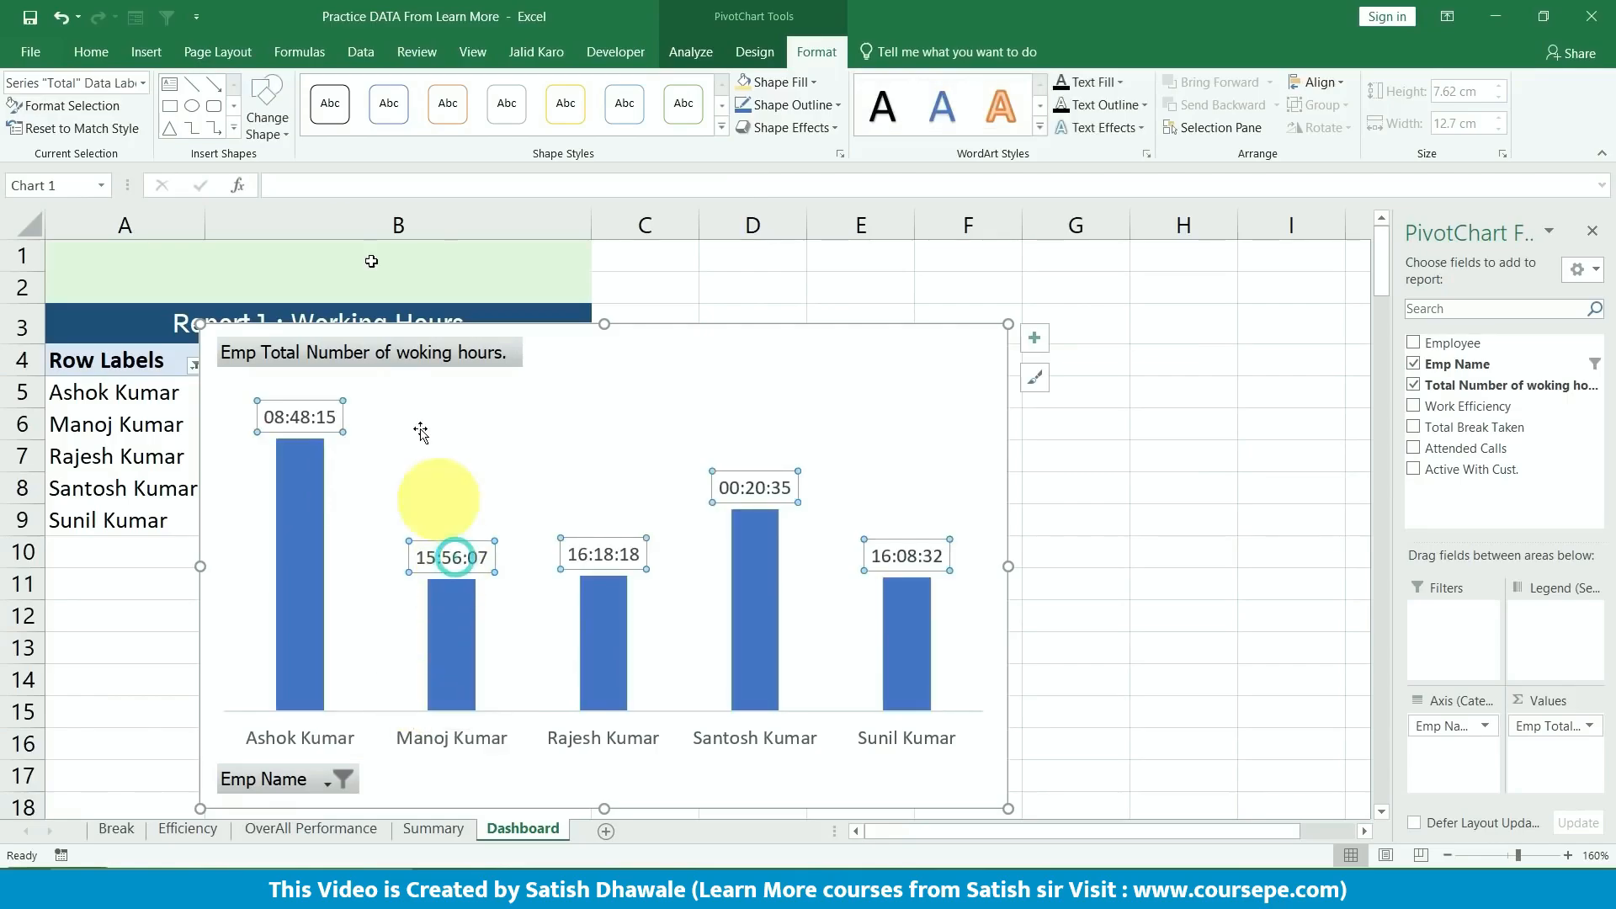
{"action": "left_click", "coordinate": [81, 52]}
{"action": "left_click", "coordinate": [295, 129]}
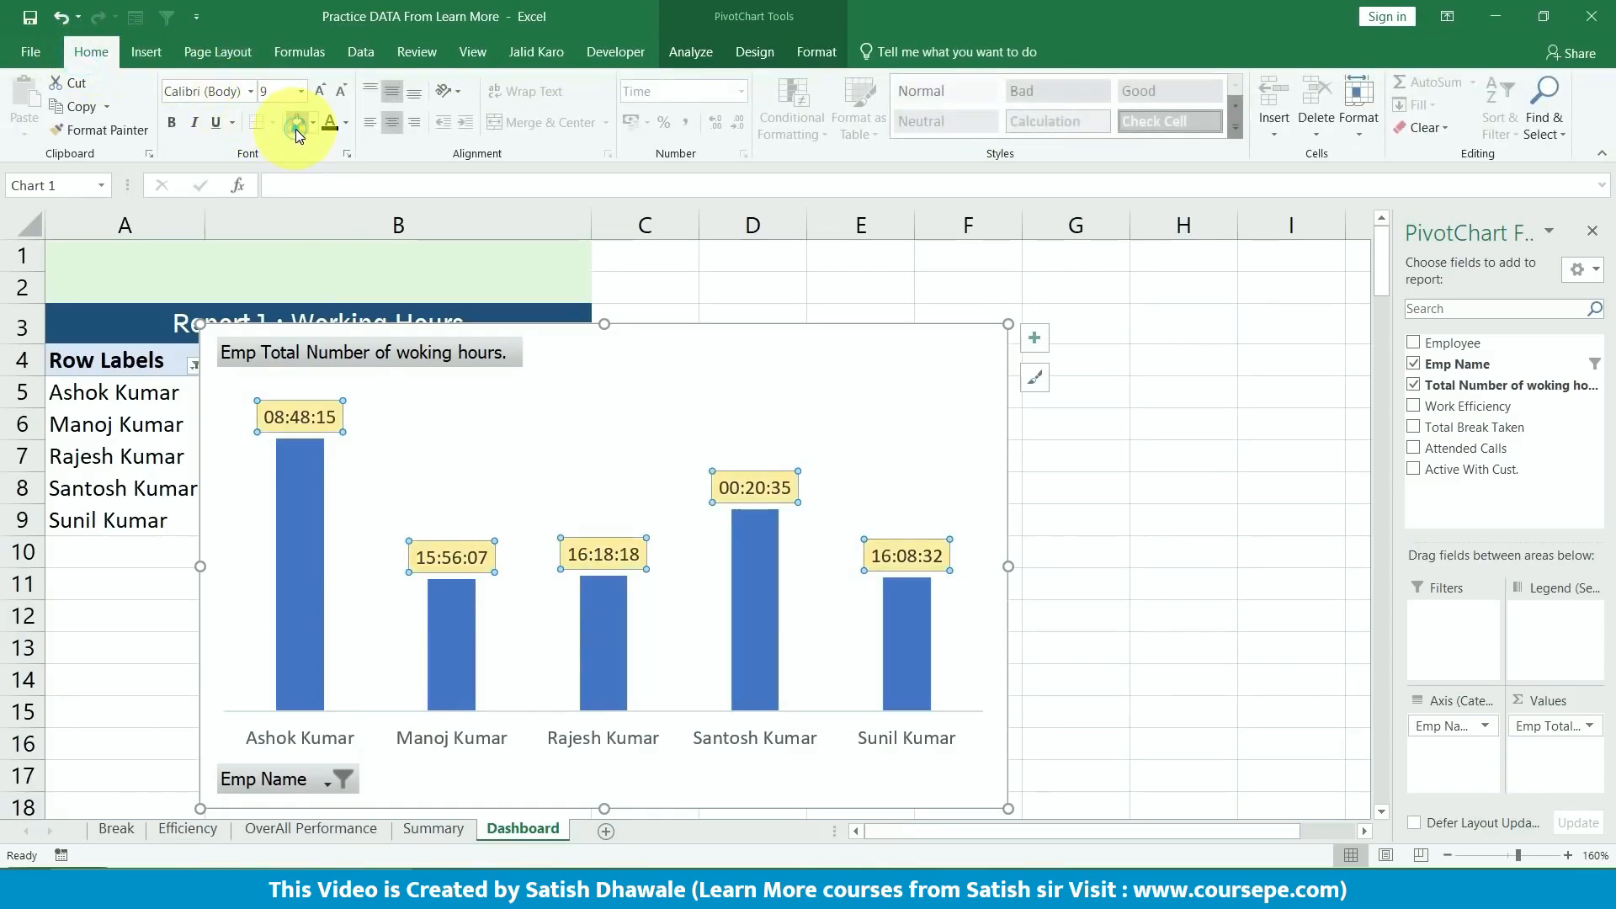
- Reduce the font size of the chart's data labels by two steps
{"action": "left_click", "coordinate": [347, 94]}
{"action": "left_click", "coordinate": [347, 95]}
{"action": "left_click", "coordinate": [1132, 455]}
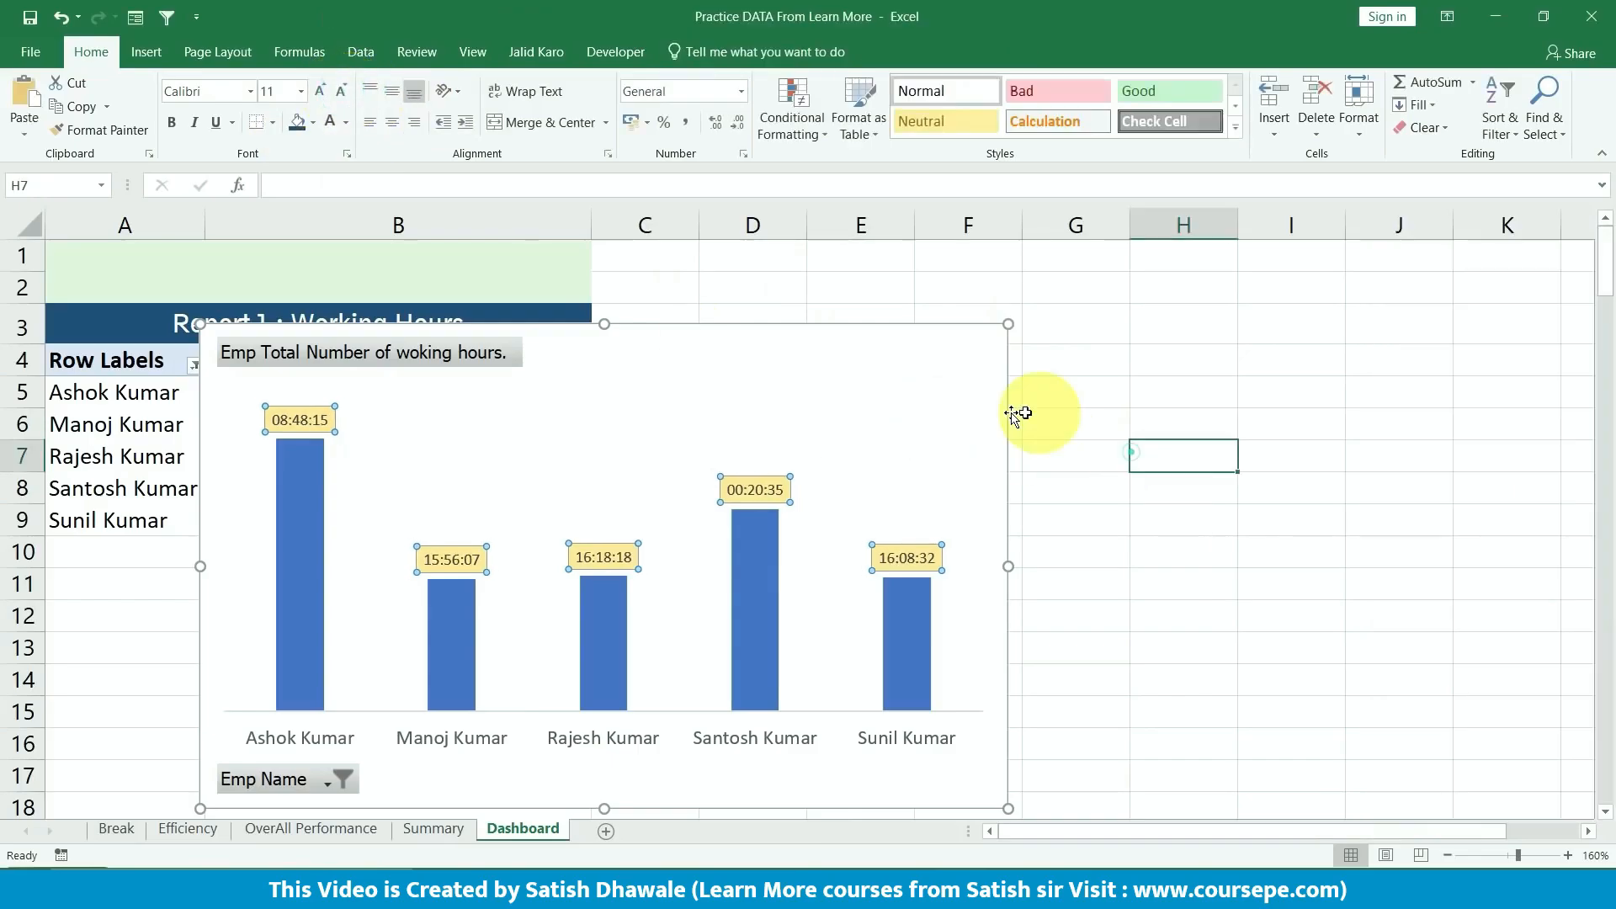
- Shrink the PivotChart and place it directly below the pivot table, from row 10 down, matching the width of columns A and B
{"action": "left_click", "coordinate": [972, 414]}
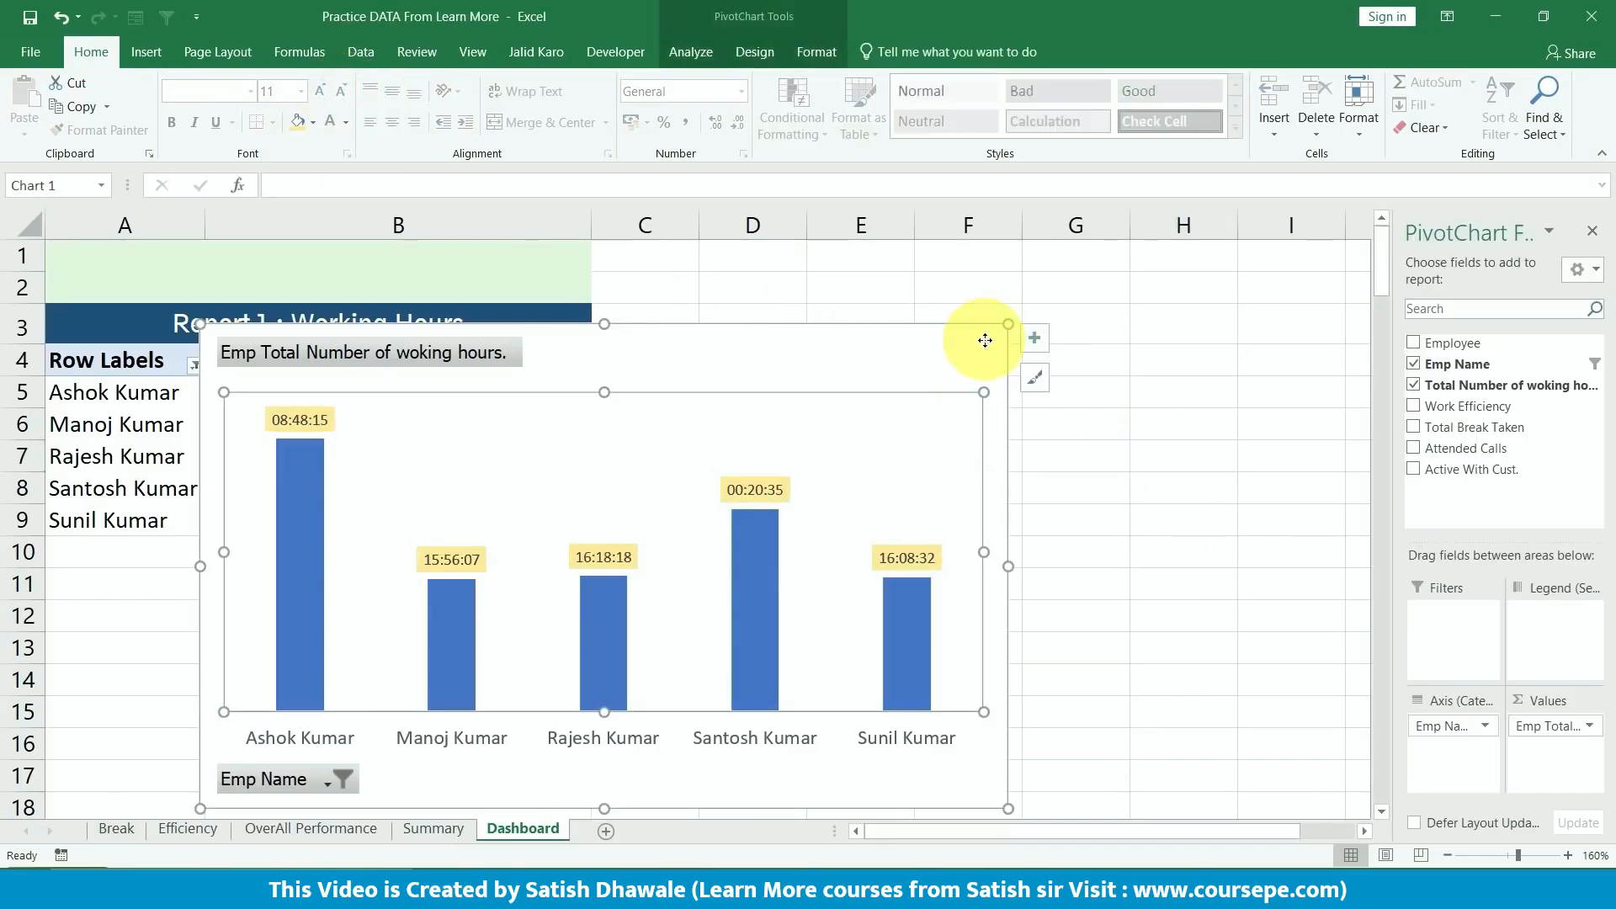
{"action": "left_click_drag", "start_coordinate": [1010, 325], "coordinate": [668, 563]}
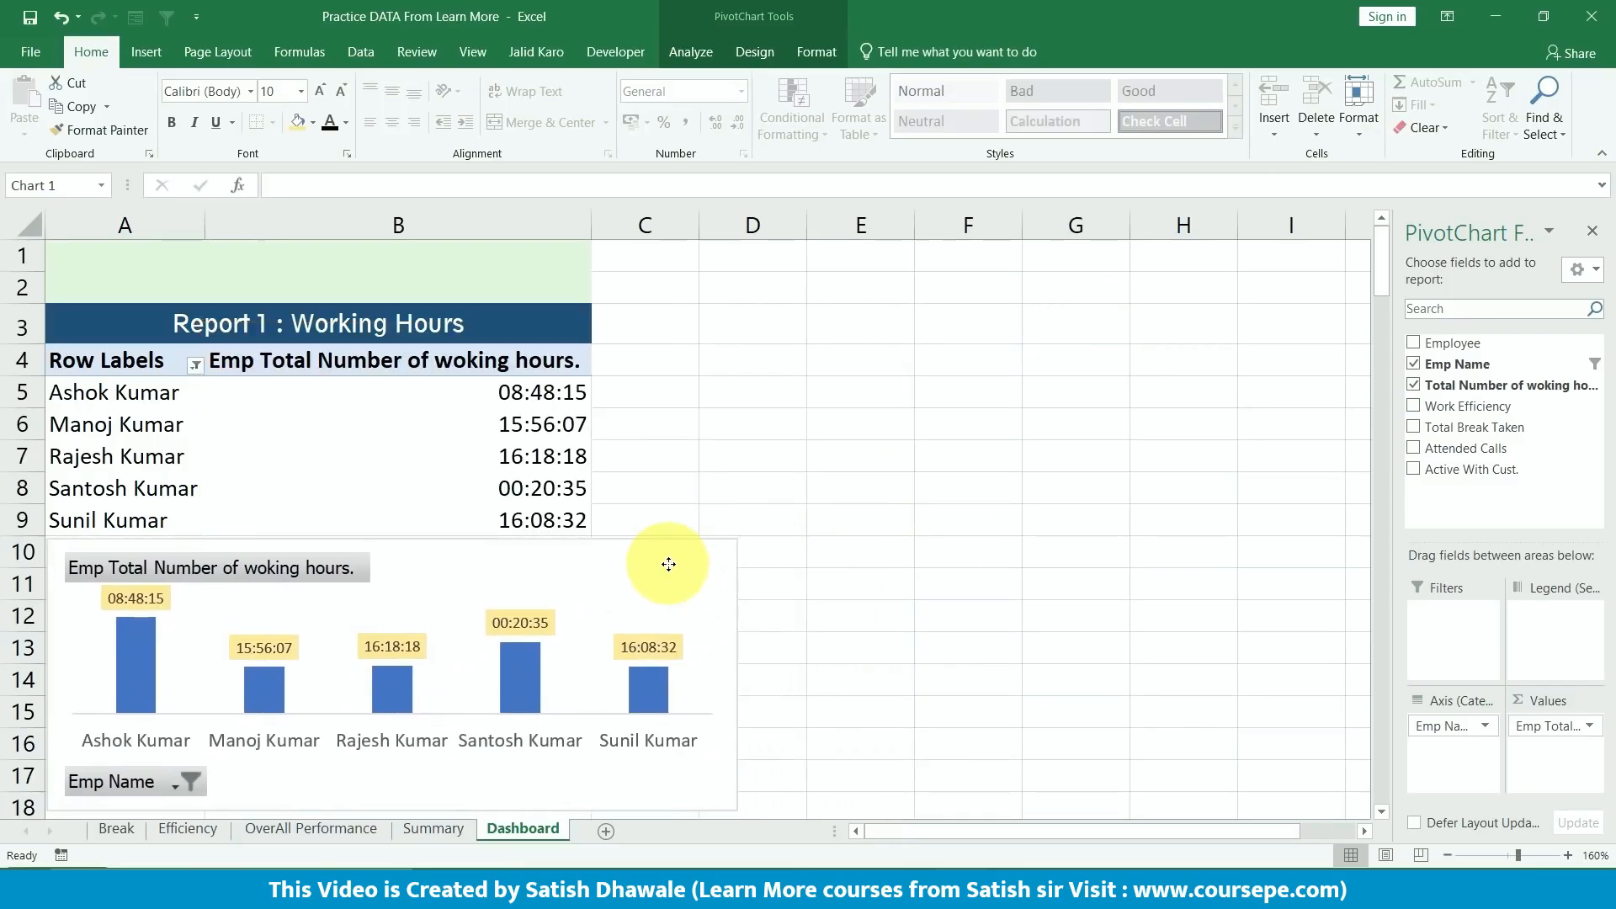
{"action": "left_click_drag", "start_coordinate": [732, 679], "coordinate": [590, 674]}
{"action": "left_click", "coordinate": [691, 673]}
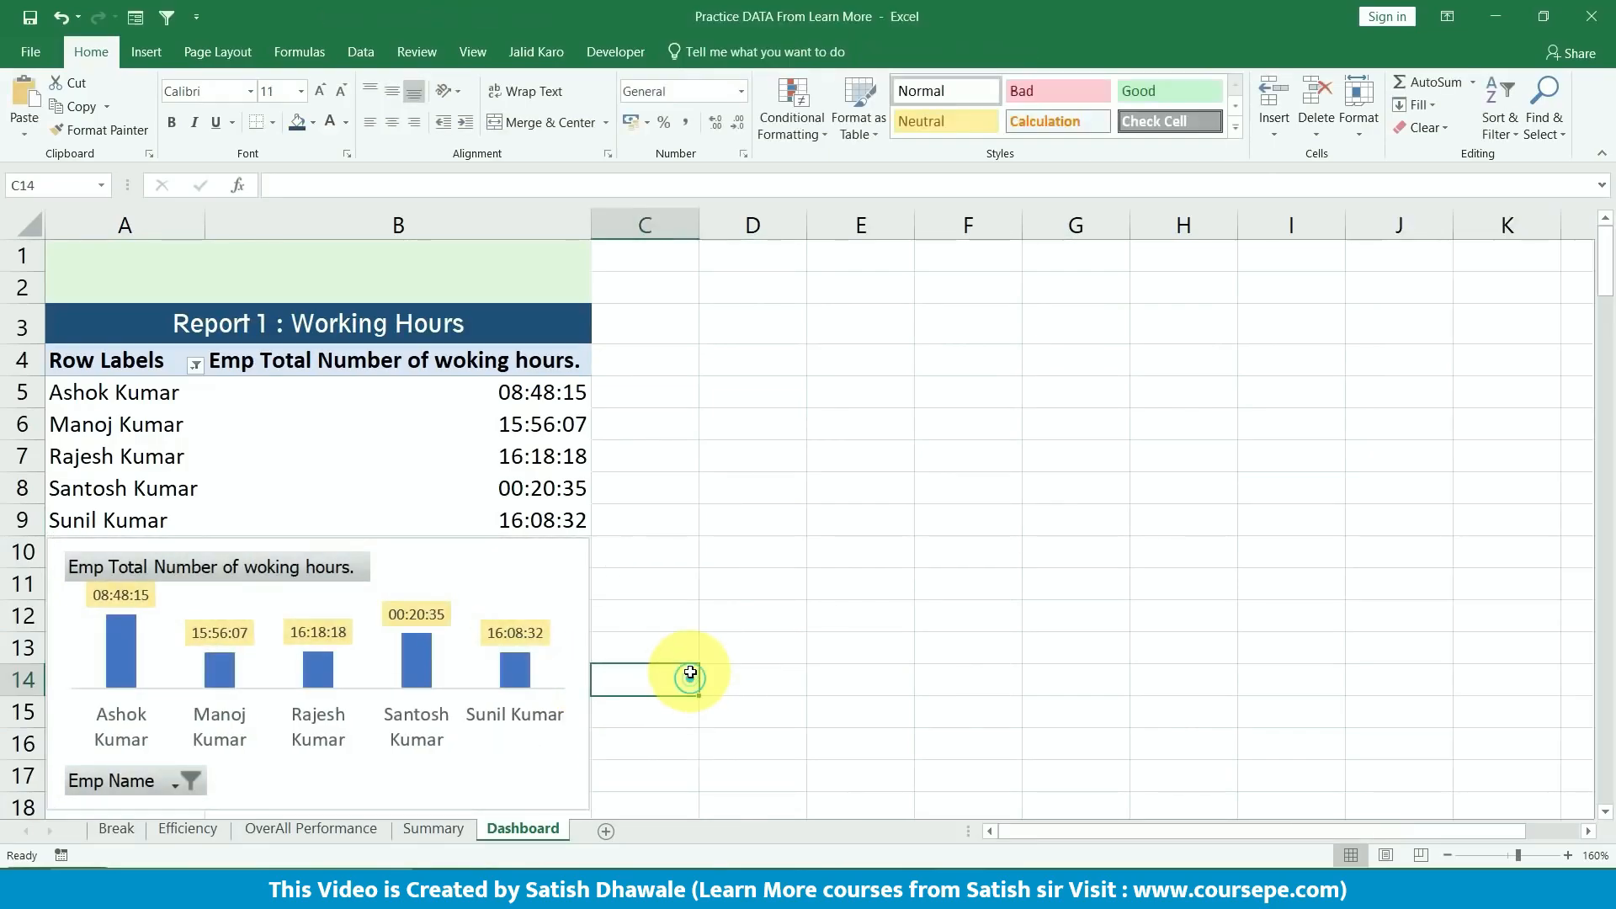
- Reduce the font size of the PivotChart's horizontal axis labels to 7
{"action": "left_click", "coordinate": [391, 787]}
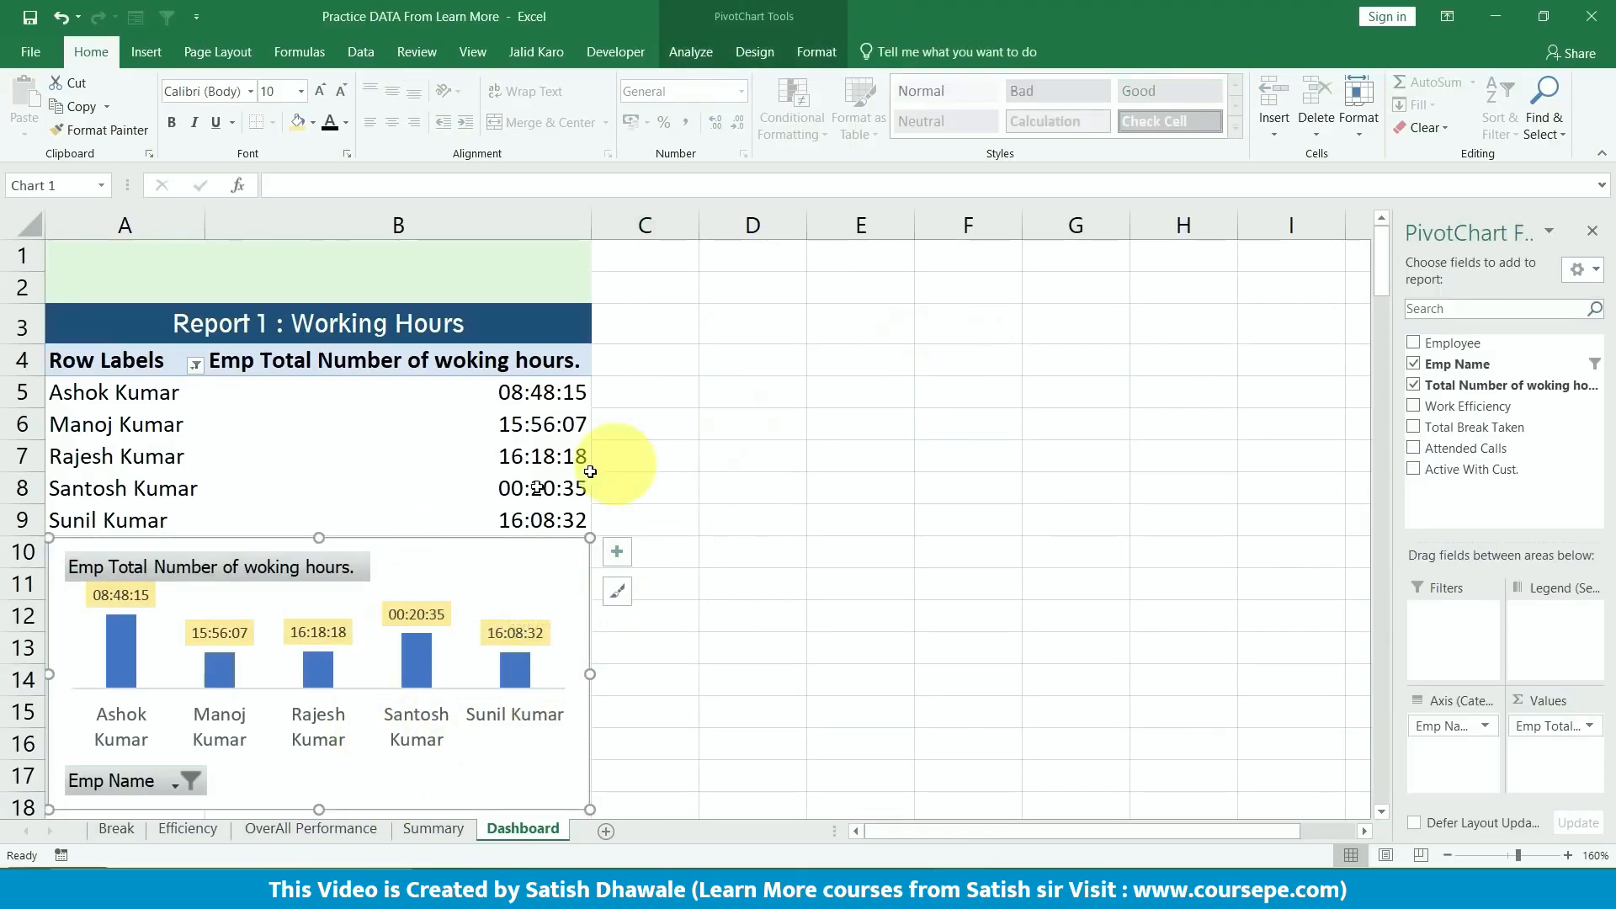
{"action": "left_click", "coordinate": [308, 738]}
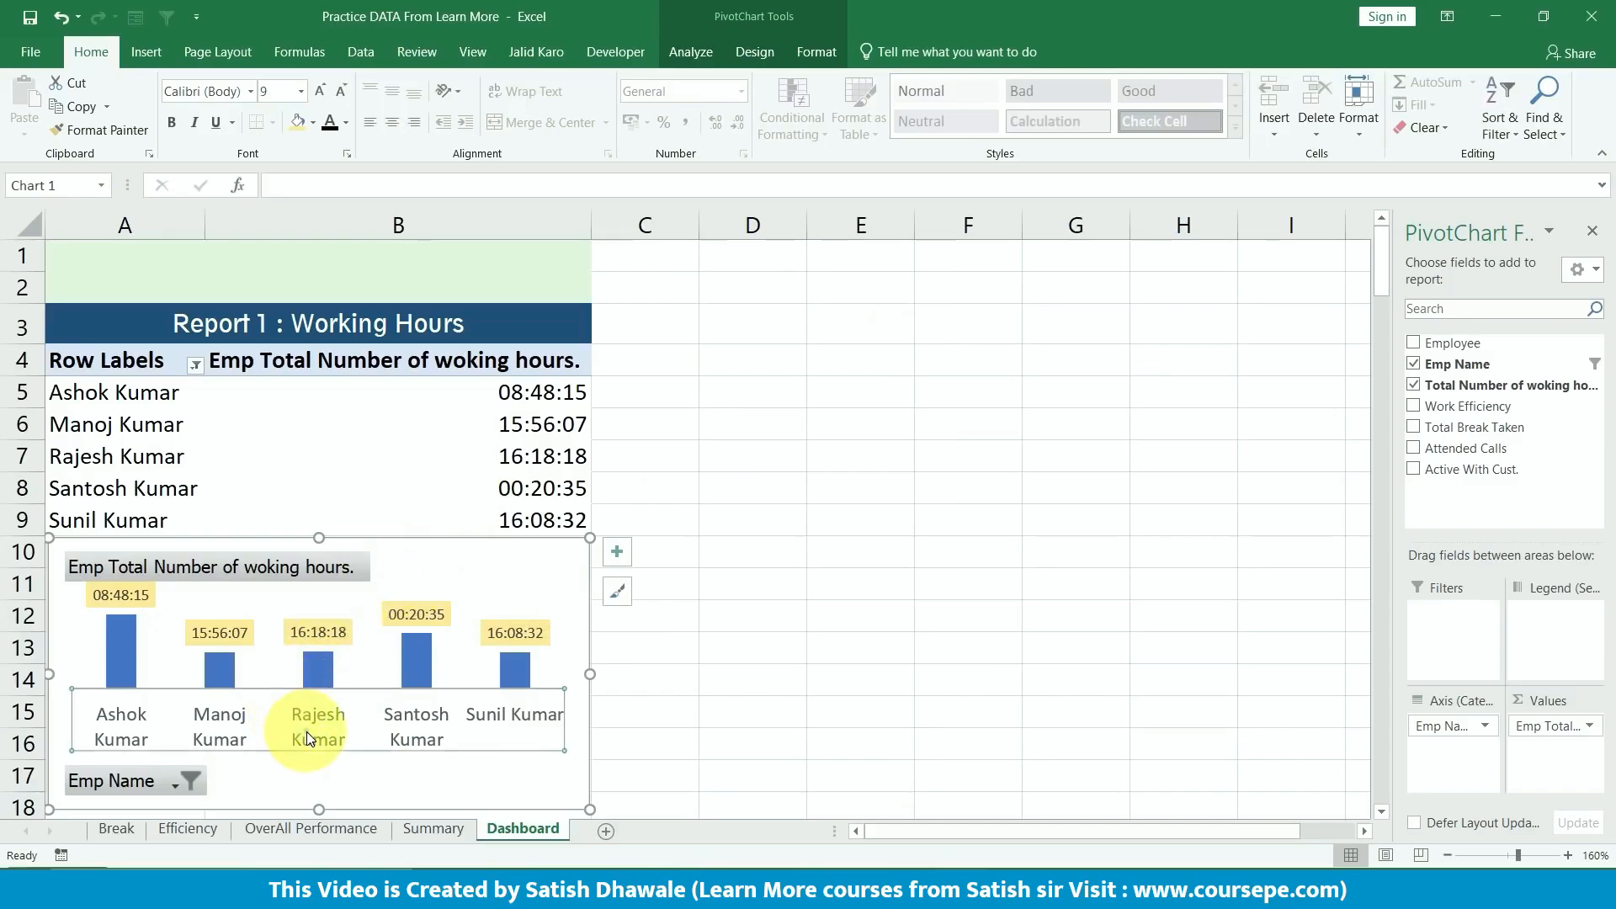
{"action": "left_click", "coordinate": [341, 93]}
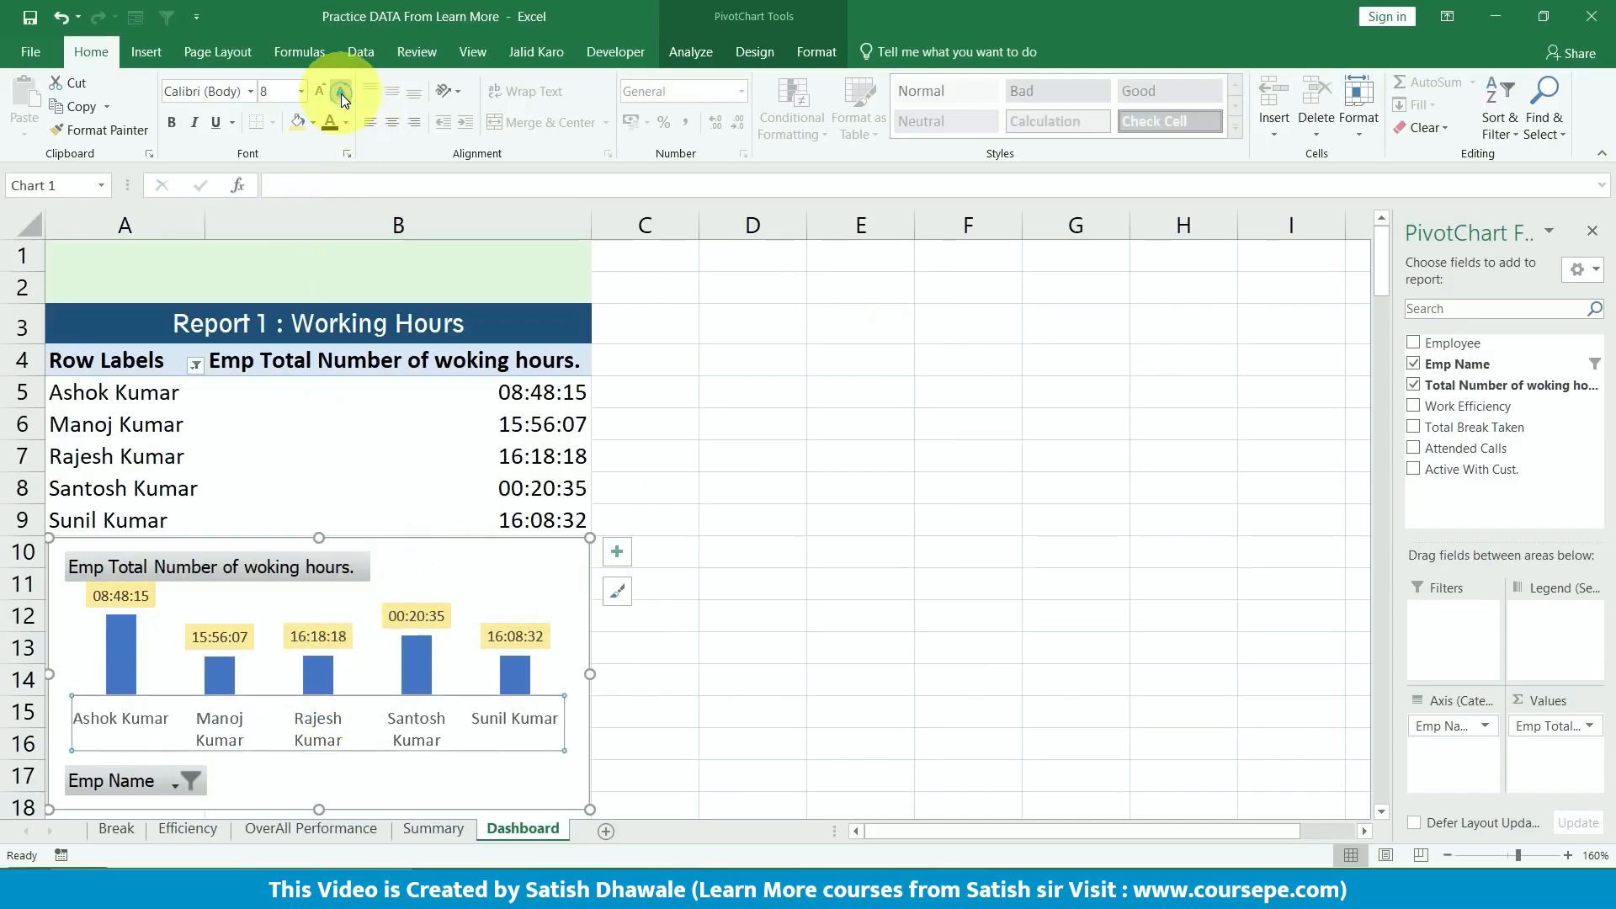
{"action": "left_click", "coordinate": [341, 93]}
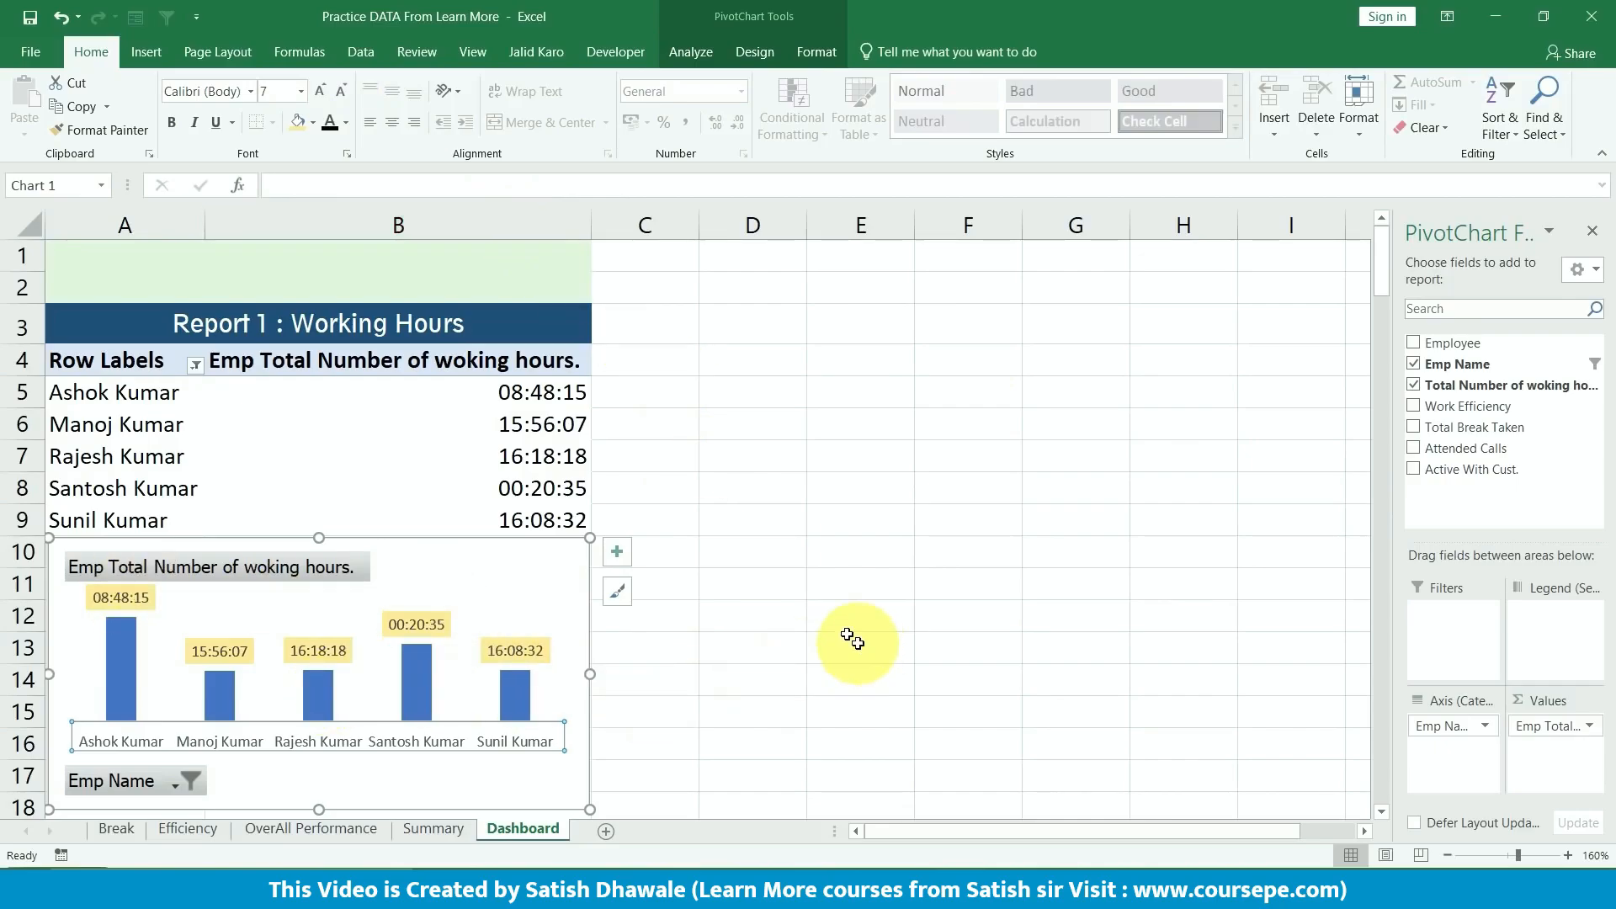
{"action": "left_click", "coordinate": [476, 410]}
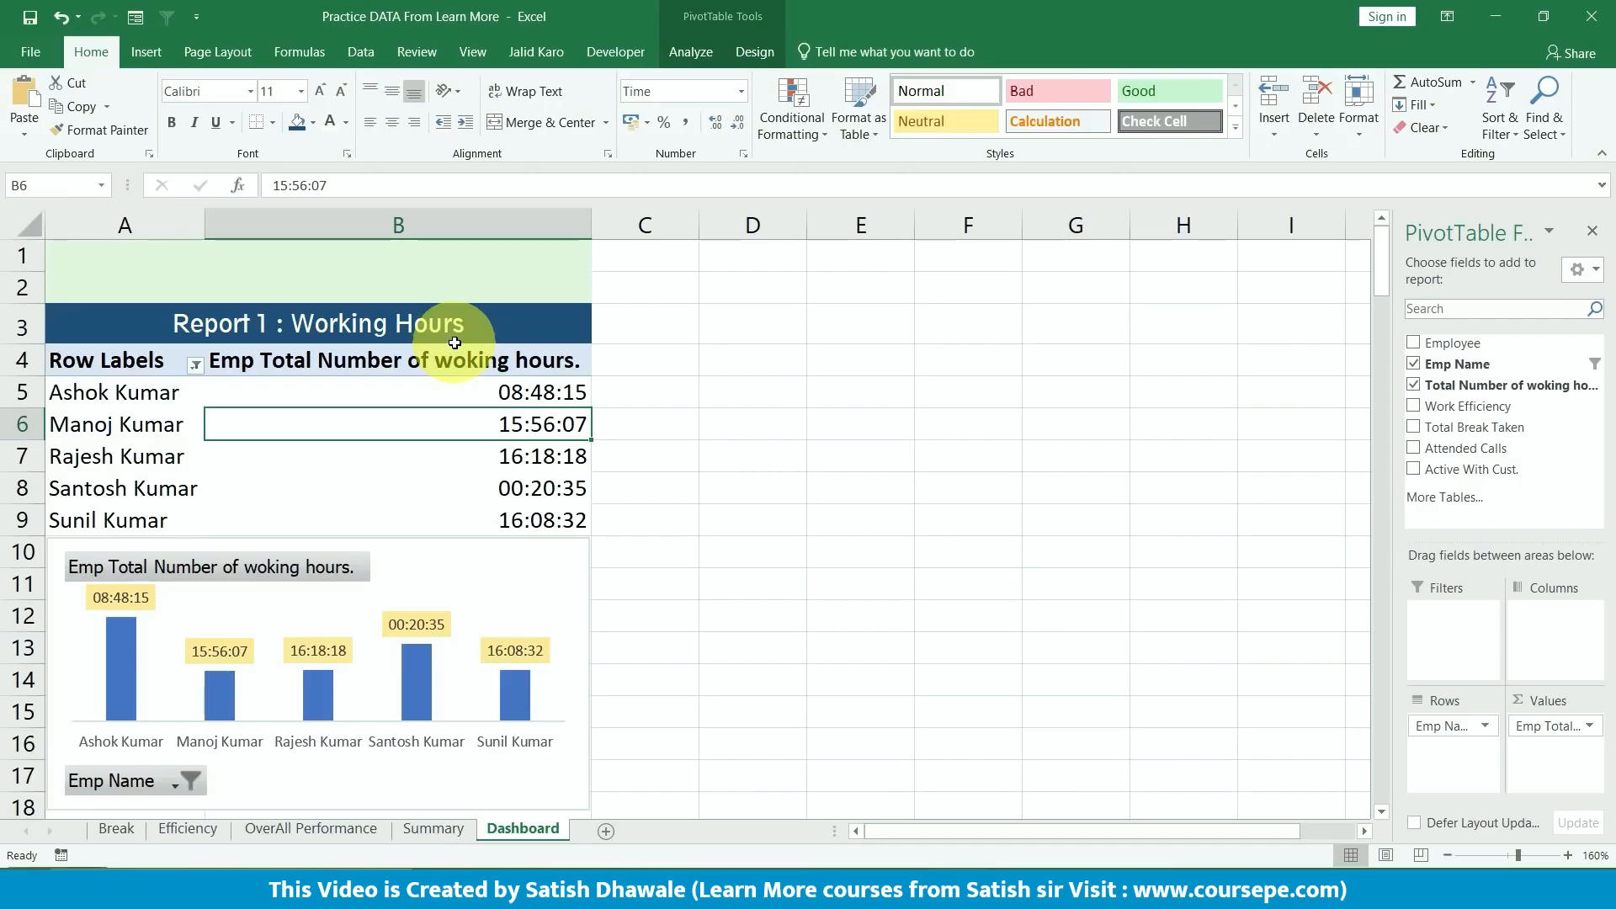
{"action": "left_click", "coordinate": [459, 368]}
{"action": "left_click", "coordinate": [435, 419]}
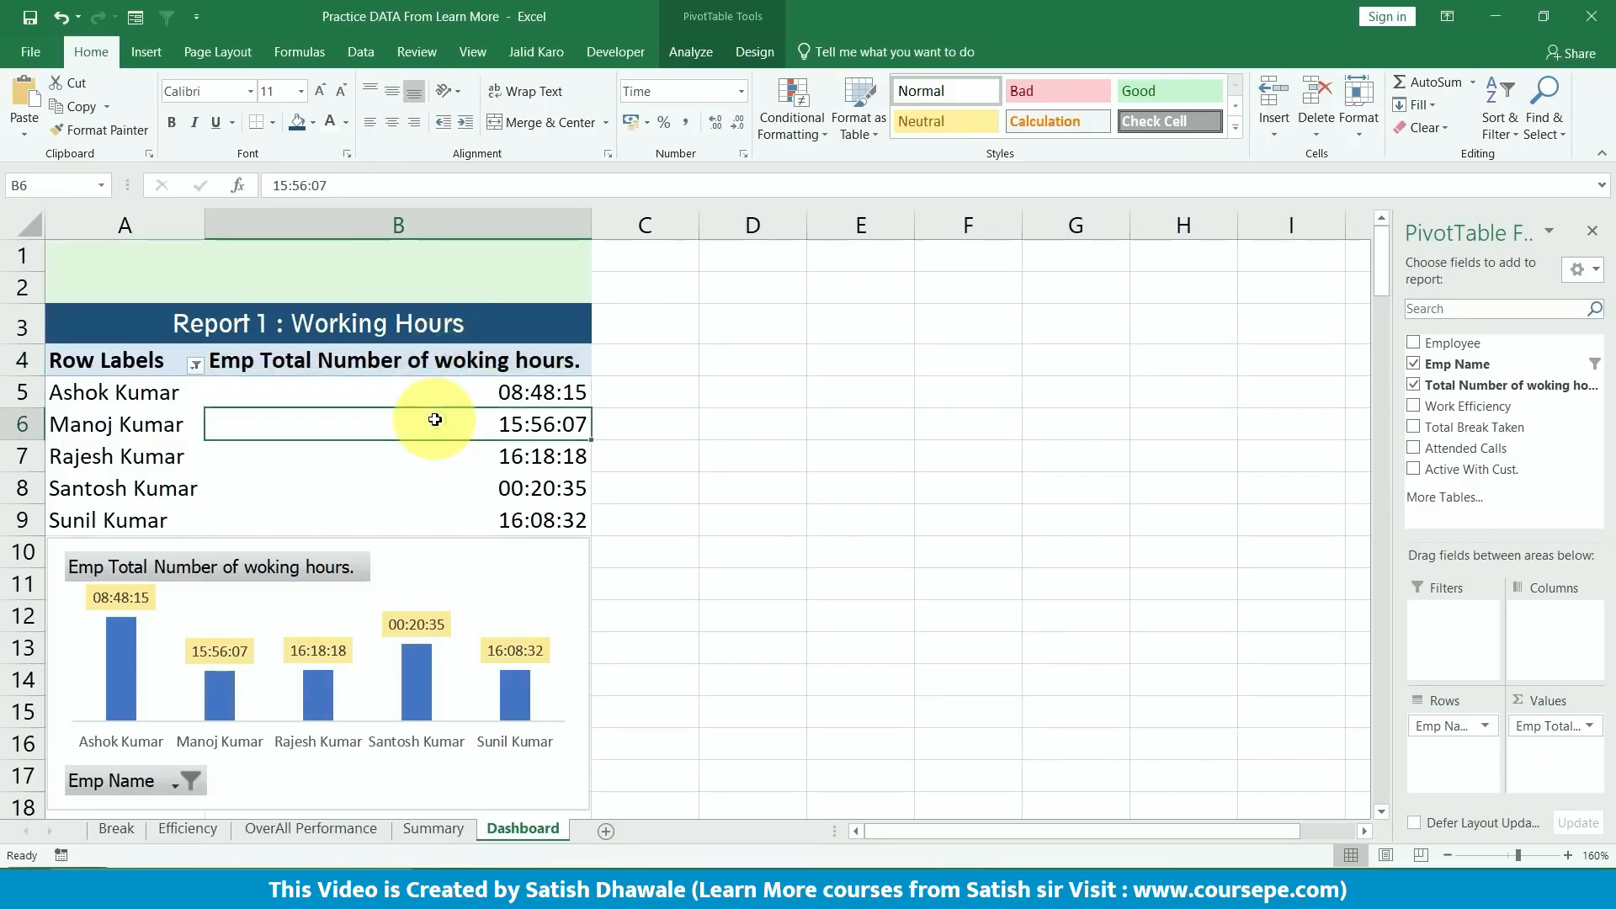
{"action": "left_click", "coordinate": [433, 419]}
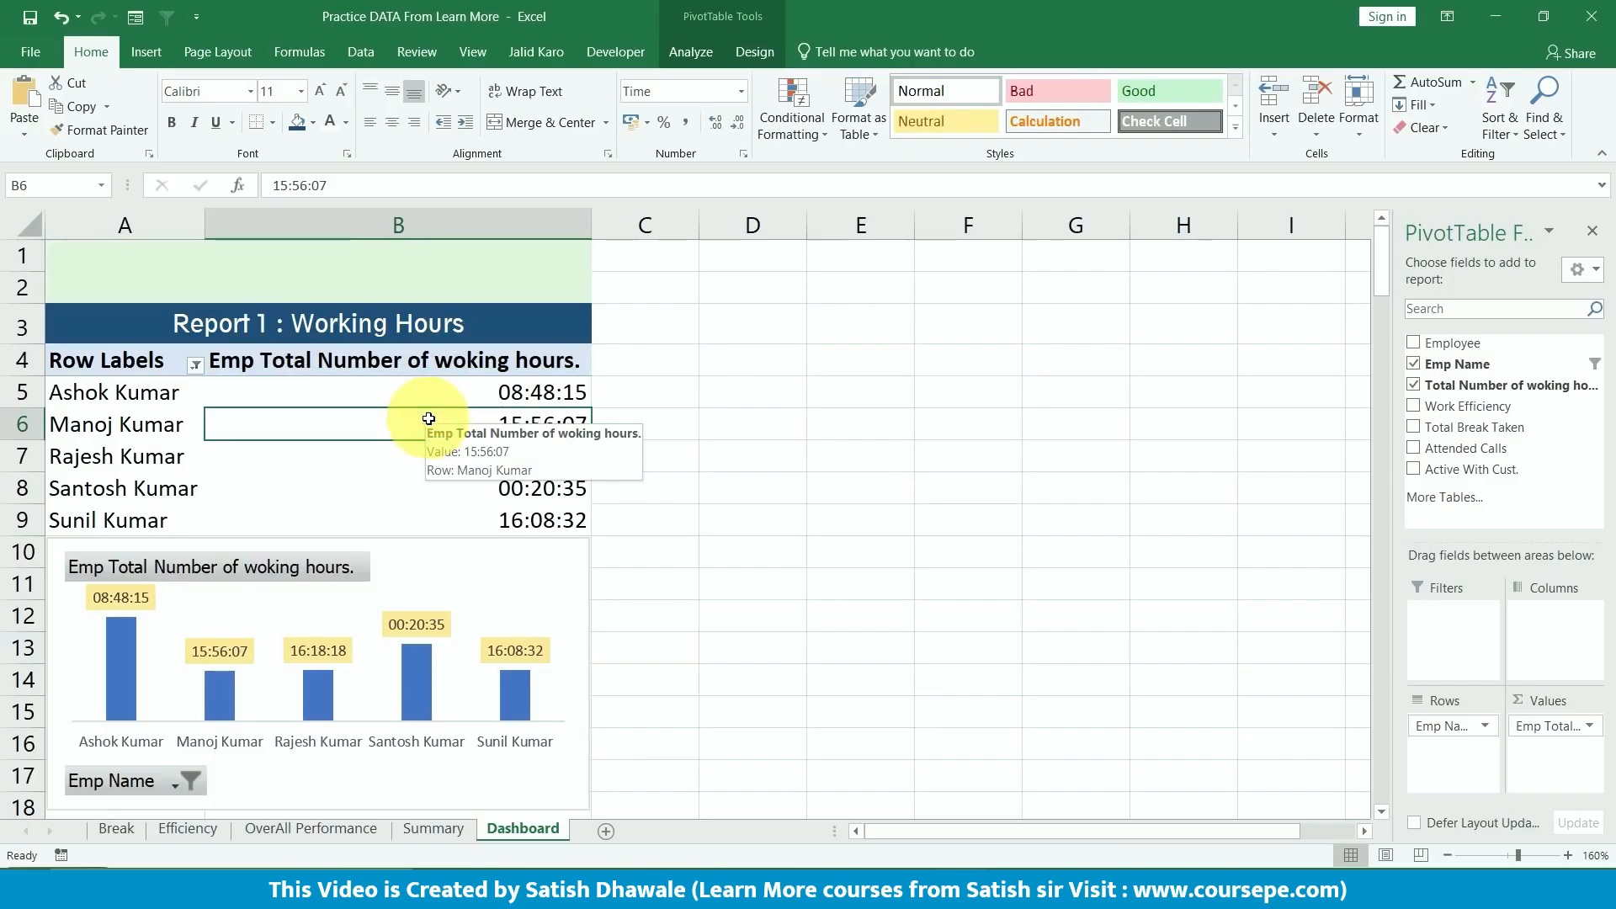
- Draw a right block arrow shape on the empty cells beside the pivot table
{"action": "left_click", "coordinate": [140, 59]}
{"action": "left_click", "coordinate": [343, 81]}
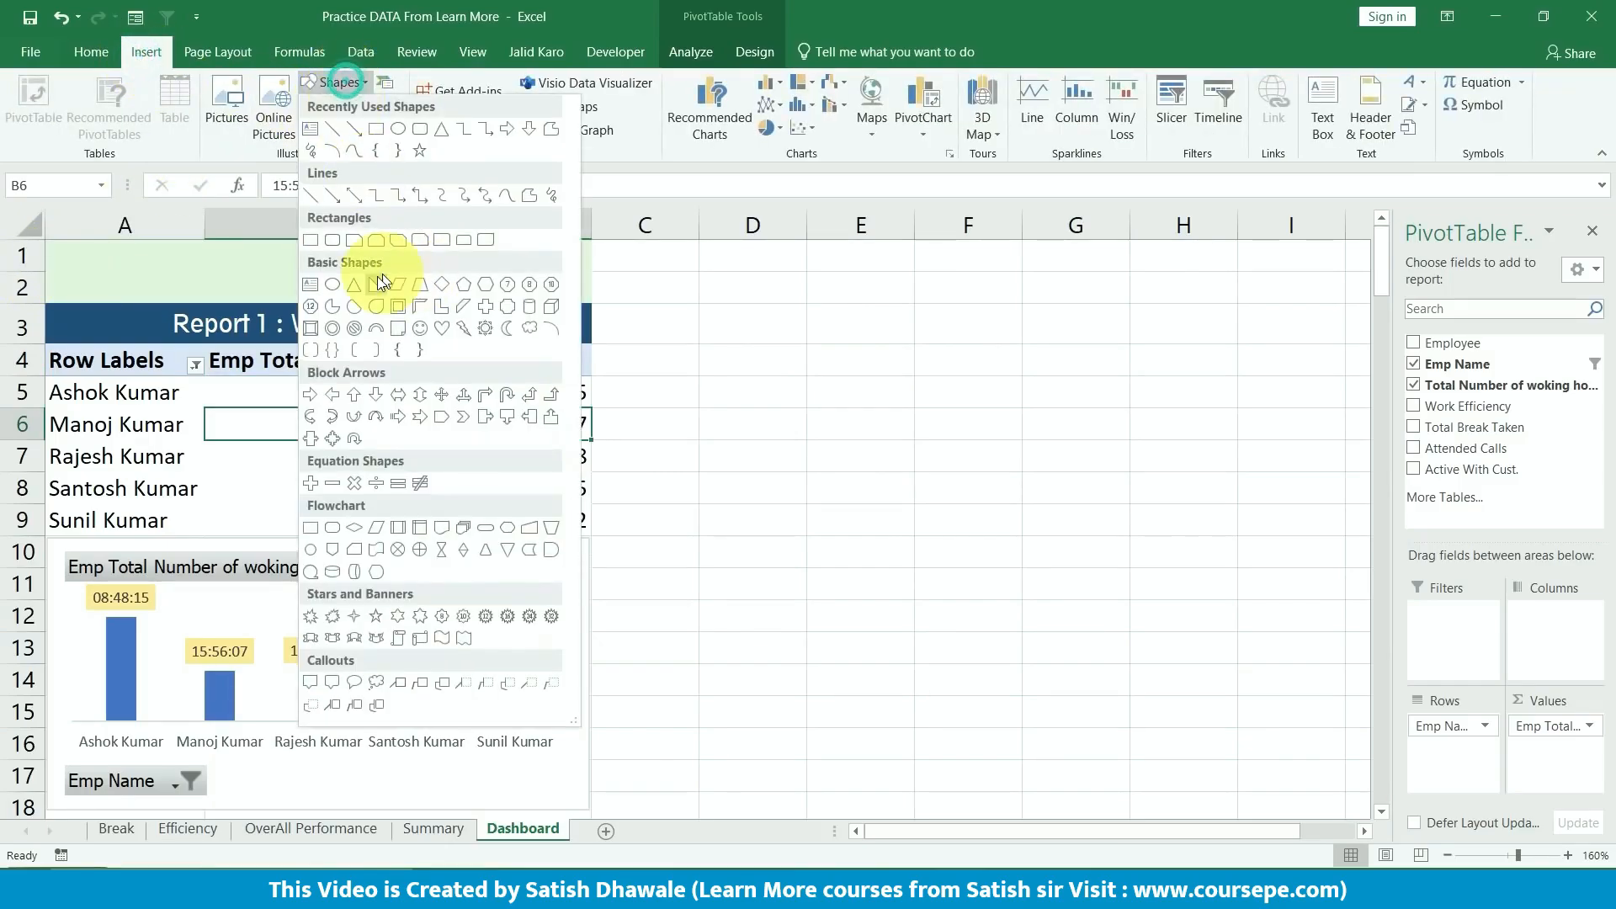
{"action": "left_click", "coordinate": [308, 392]}
{"action": "mouse_move", "coordinate": [94, 257]}
{"action": "left_mouse_down"}
{"action": "mouse_move", "coordinate": [692, 395]}
{"action": "mouse_move", "coordinate": [894, 465]}
{"action": "left_mouse_up"}
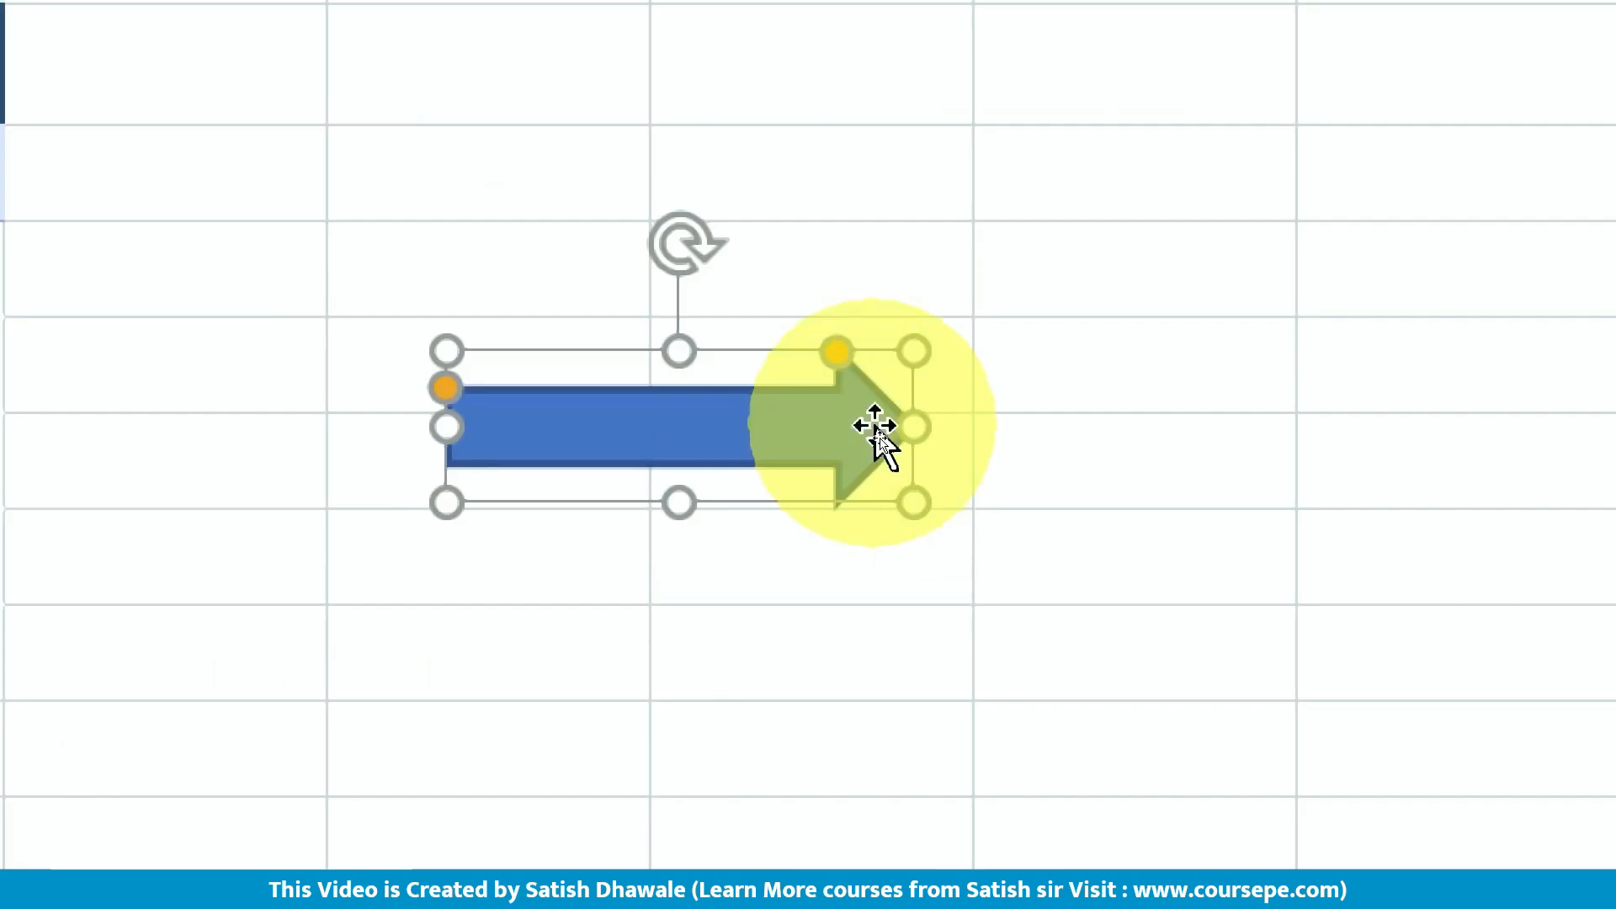
- Reshape the arrow into a pointed tag with a full-height body and short tip, about 3.36 cm wide
{"action": "left_click_drag", "start_coordinate": [837, 354], "coordinate": [707, 371]}
{"action": "left_click_drag", "start_coordinate": [710, 281], "coordinate": [711, 290]}
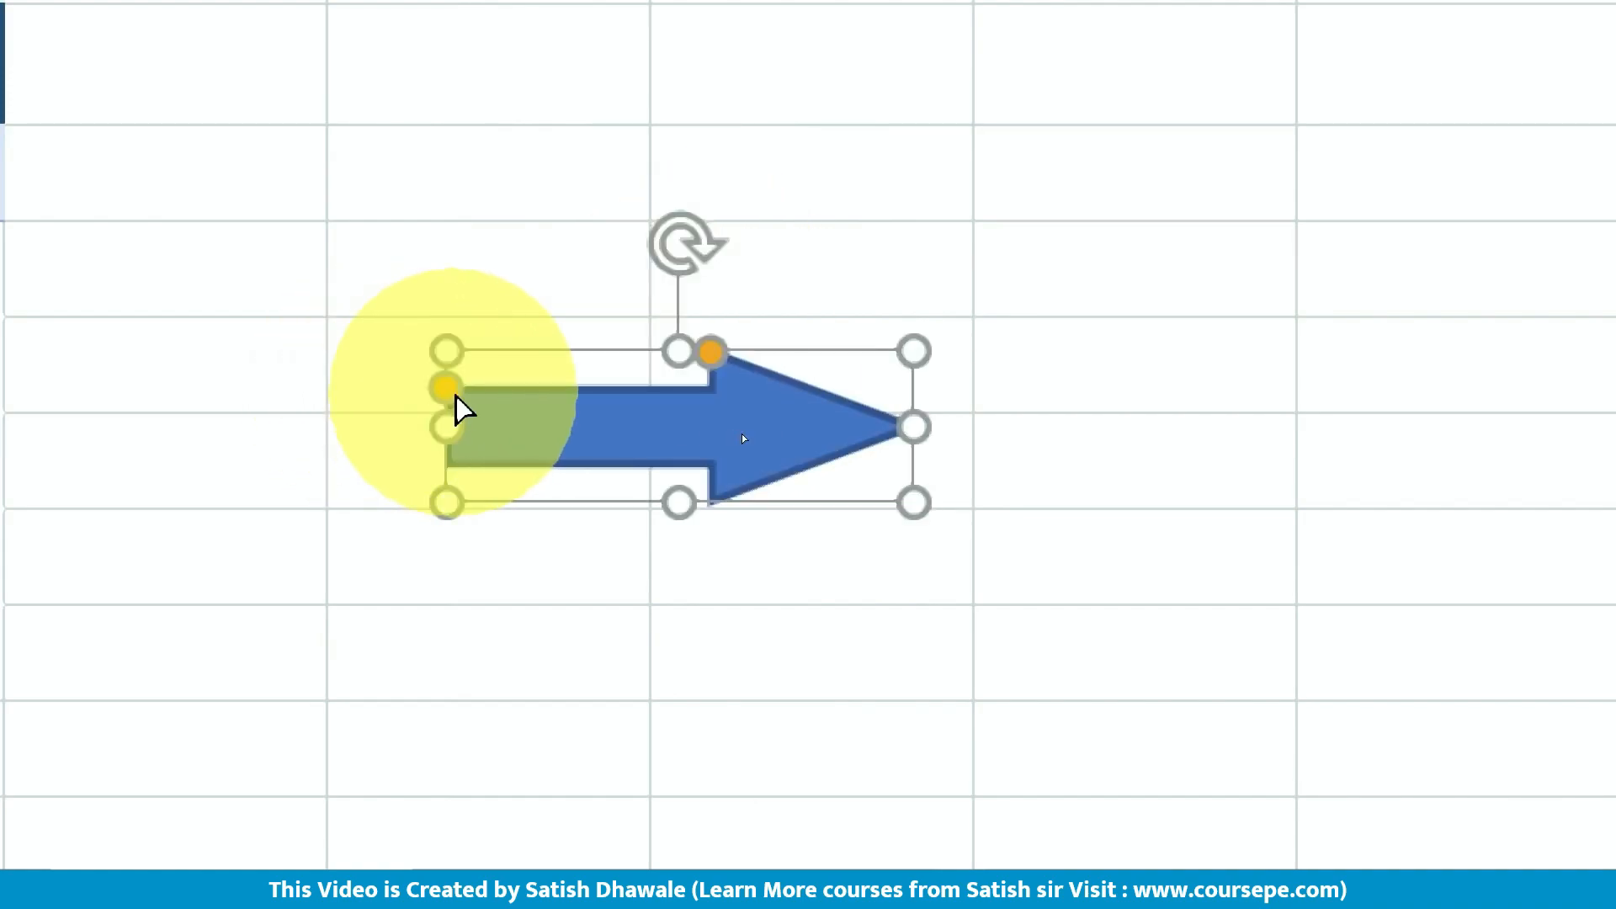
{"action": "left_click_drag", "start_coordinate": [453, 392], "coordinate": [454, 261]}
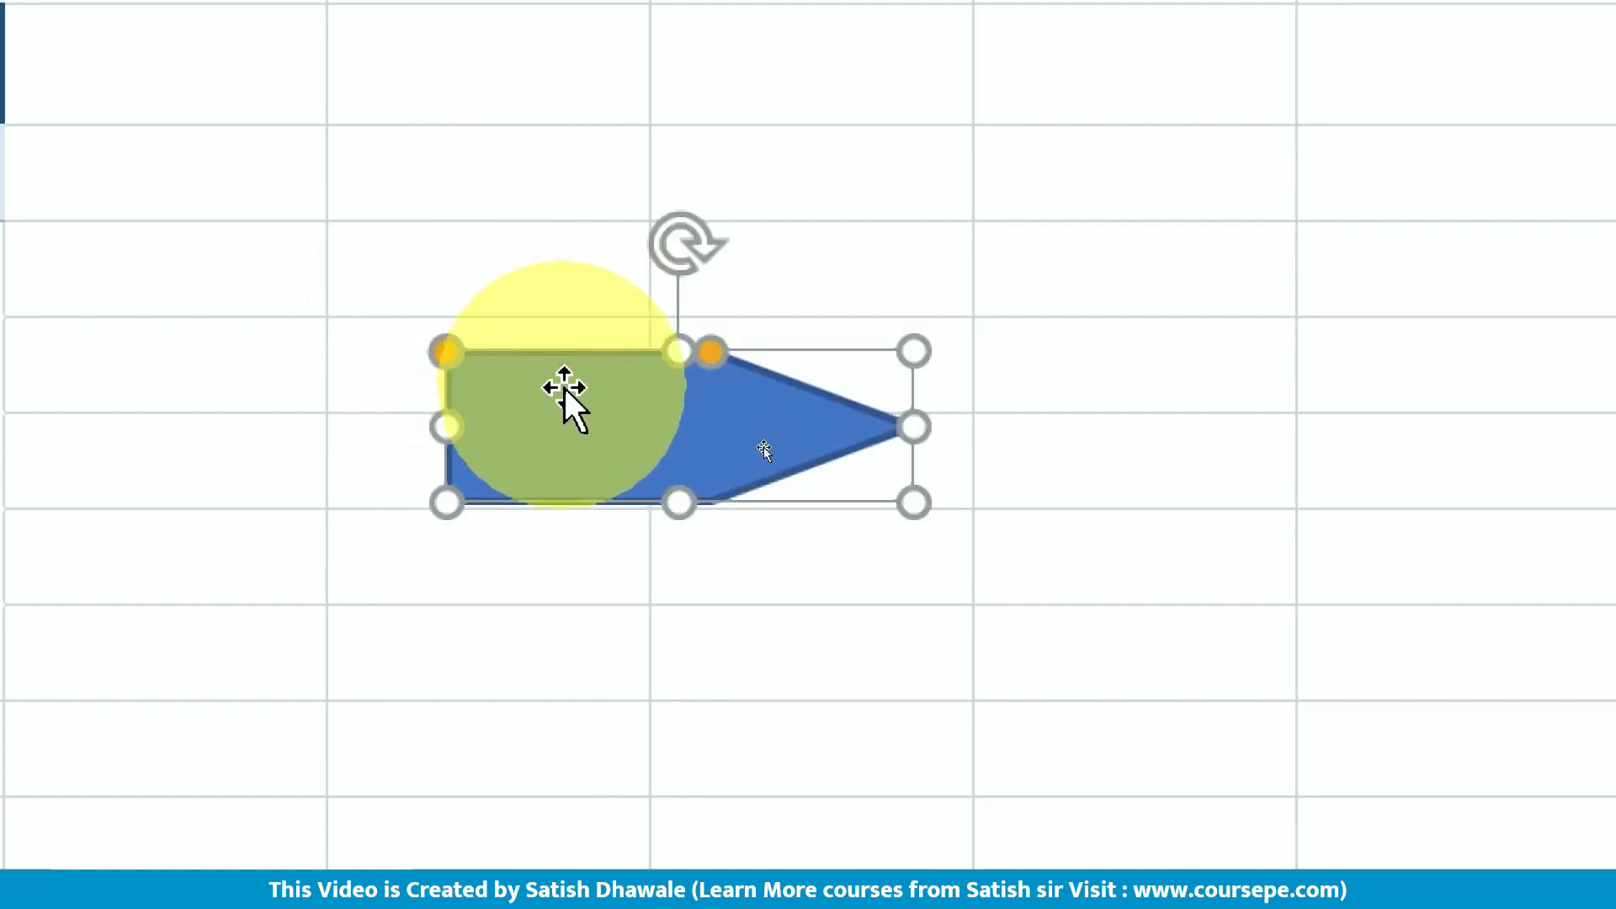
{"action": "left_click_drag", "start_coordinate": [446, 432], "coordinate": [89, 426]}
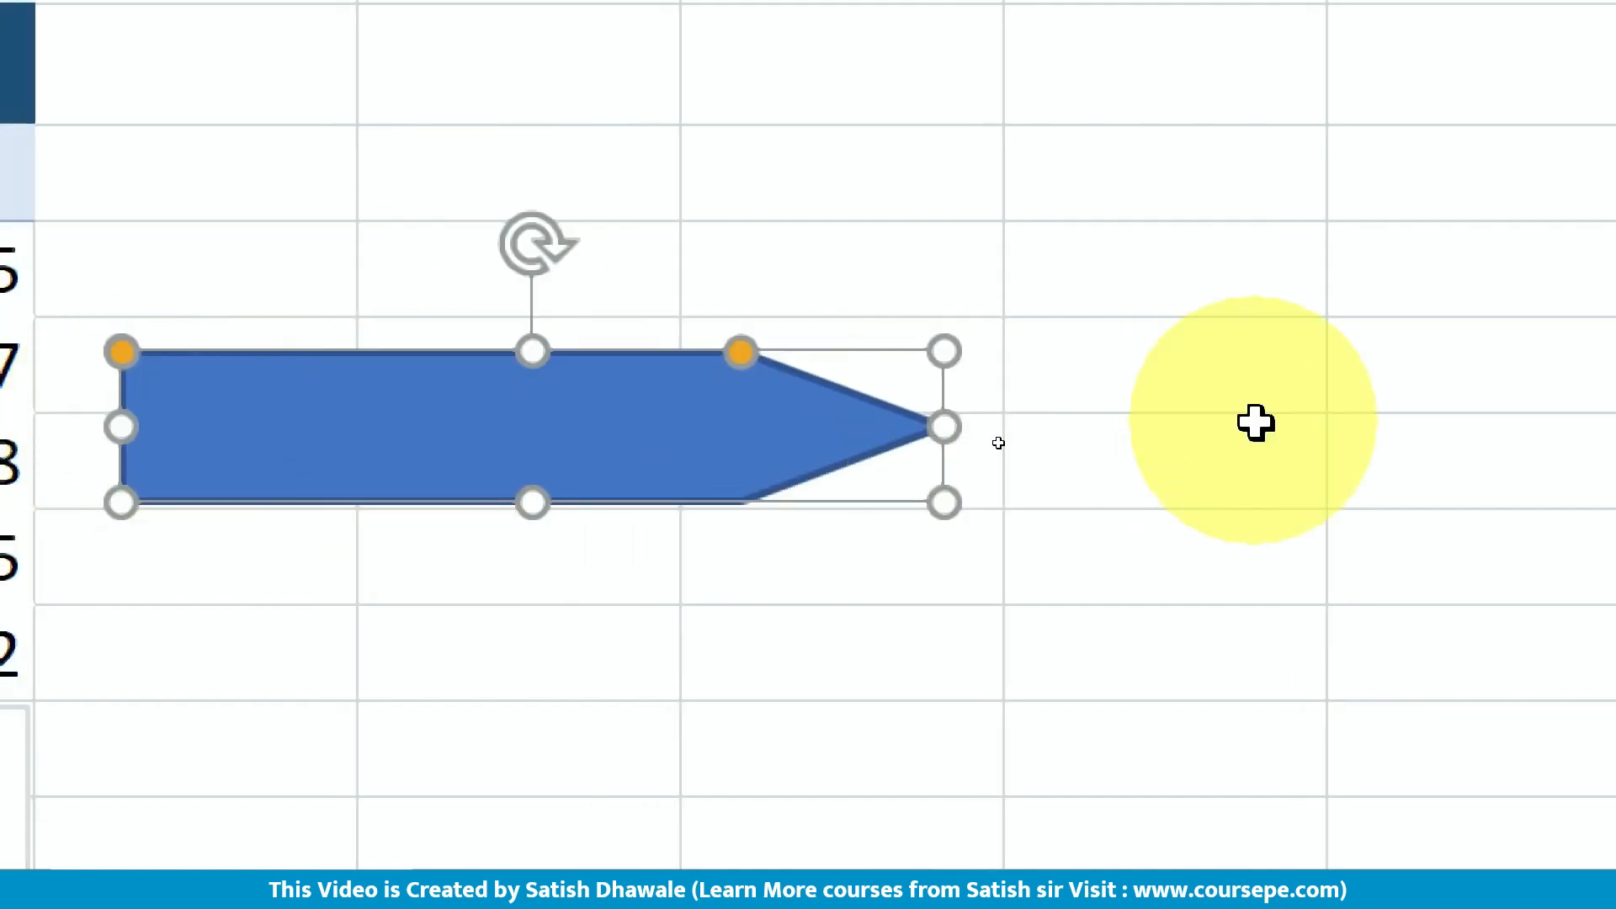
{"action": "left_click_drag", "start_coordinate": [922, 415], "coordinate": [761, 421]}
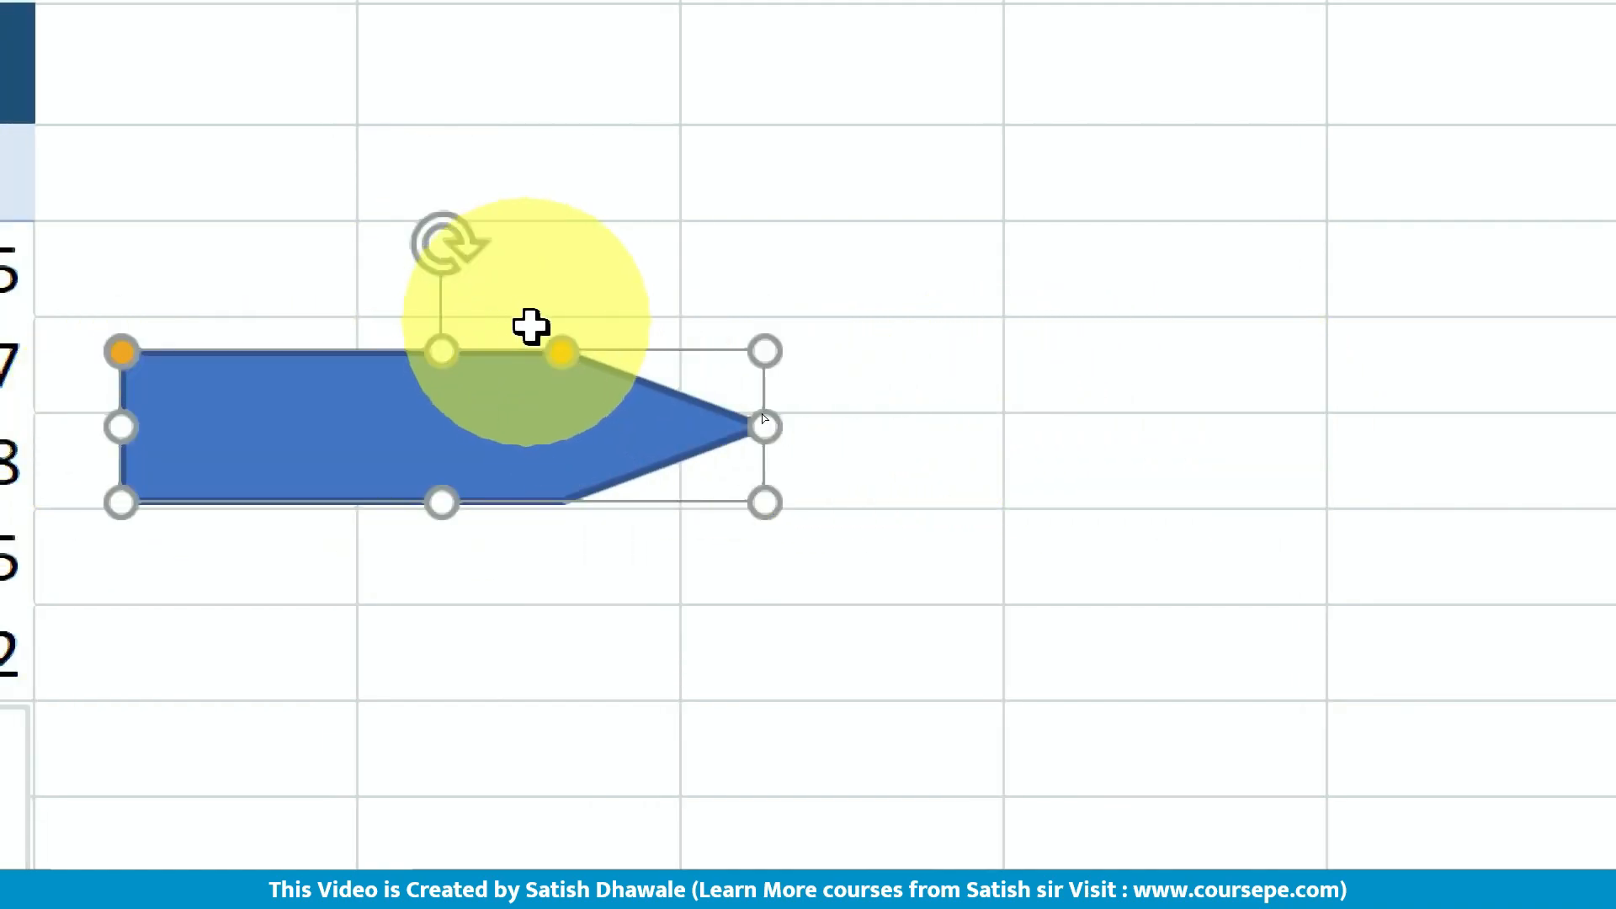
{"action": "left_click_drag", "start_coordinate": [577, 351], "coordinate": [664, 352]}
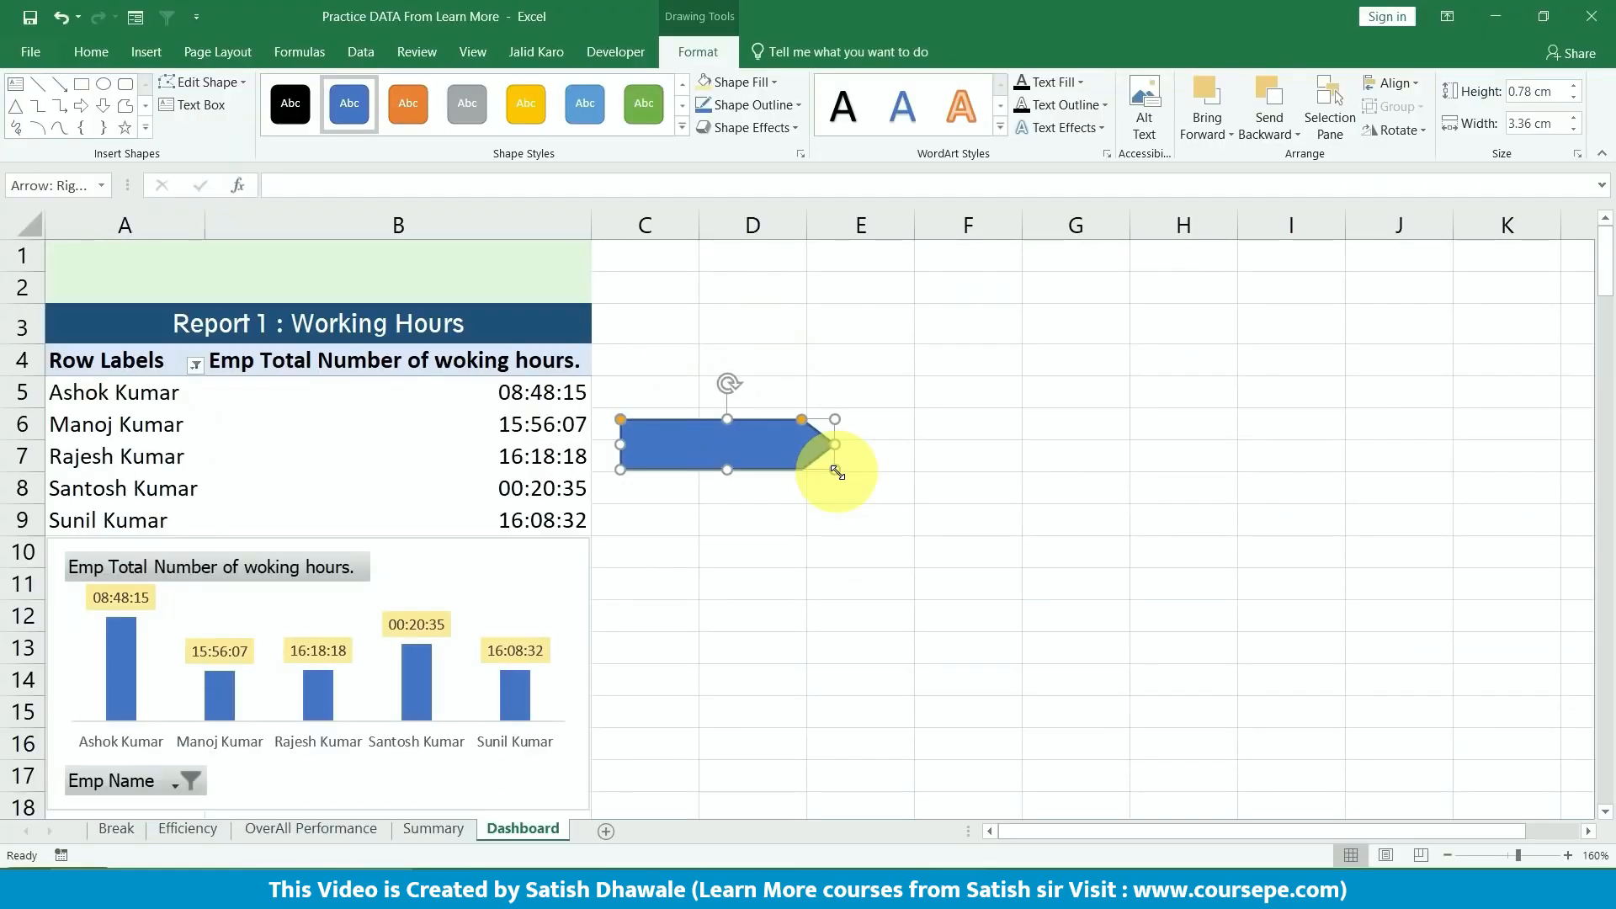
- Add the text CHART to the arrow shape
{"action": "right_click", "coordinate": [797, 448]}
{"action": "left_click", "coordinate": [820, 463]}
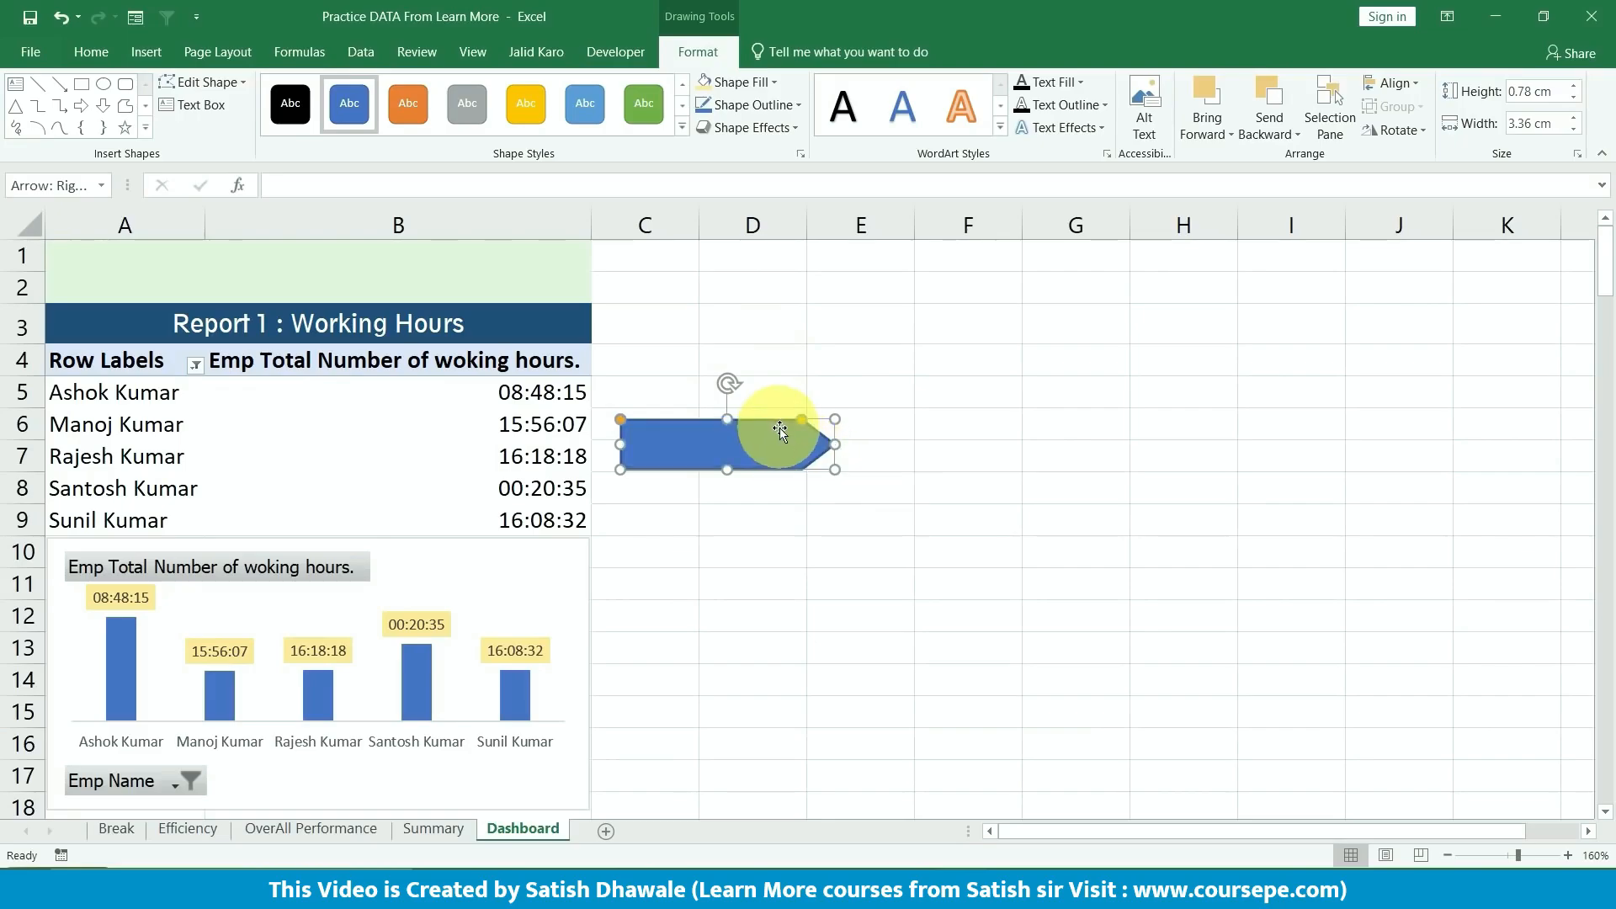
{"action": "right_click", "coordinate": [785, 433]}
{"action": "left_click", "coordinate": [855, 549]}
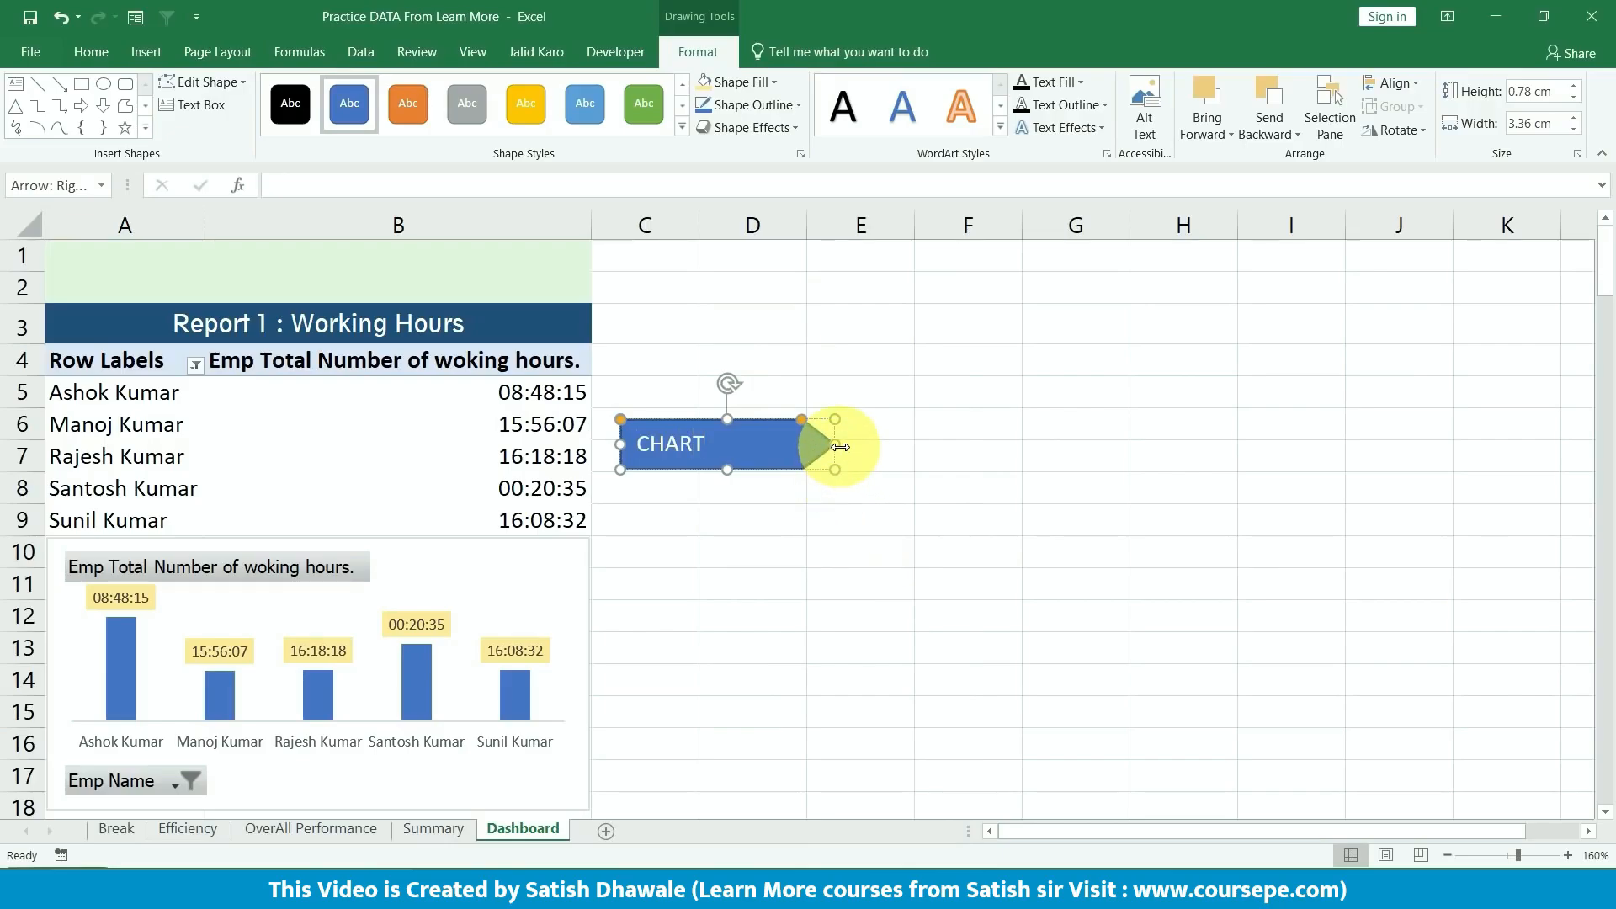
- Narrow the CHART arrow to about 2.2 cm, place it over cells A1:A2 and apply the solid black shape style
{"action": "left_click_drag", "start_coordinate": [835, 443], "coordinate": [132, 287]}
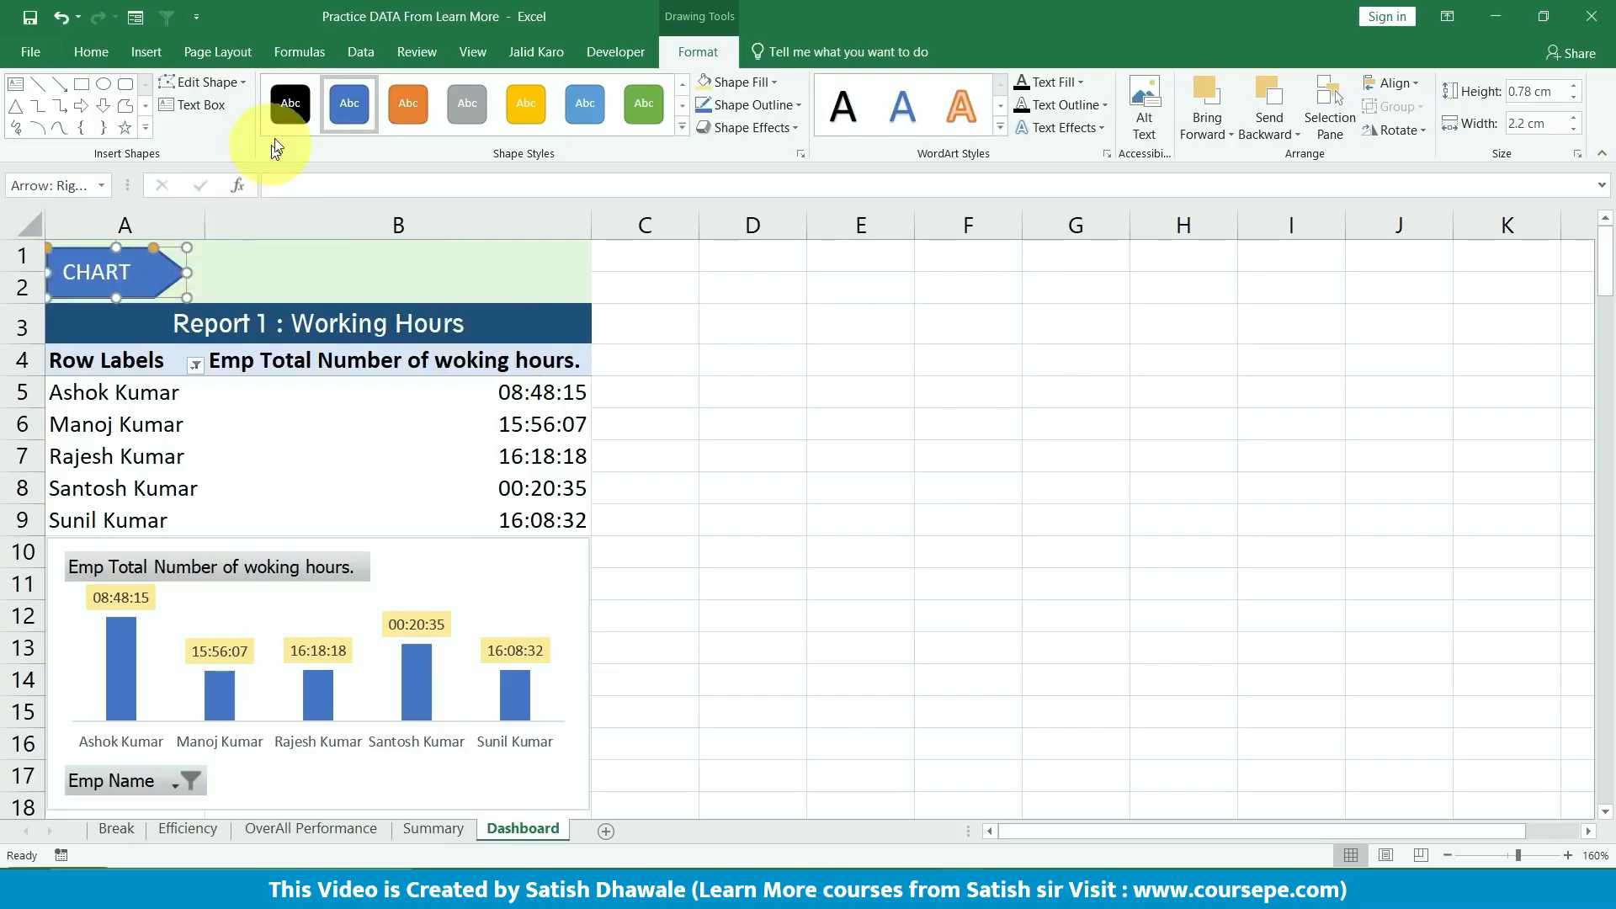
{"action": "left_click", "coordinate": [287, 107]}
{"action": "left_click", "coordinate": [757, 482]}
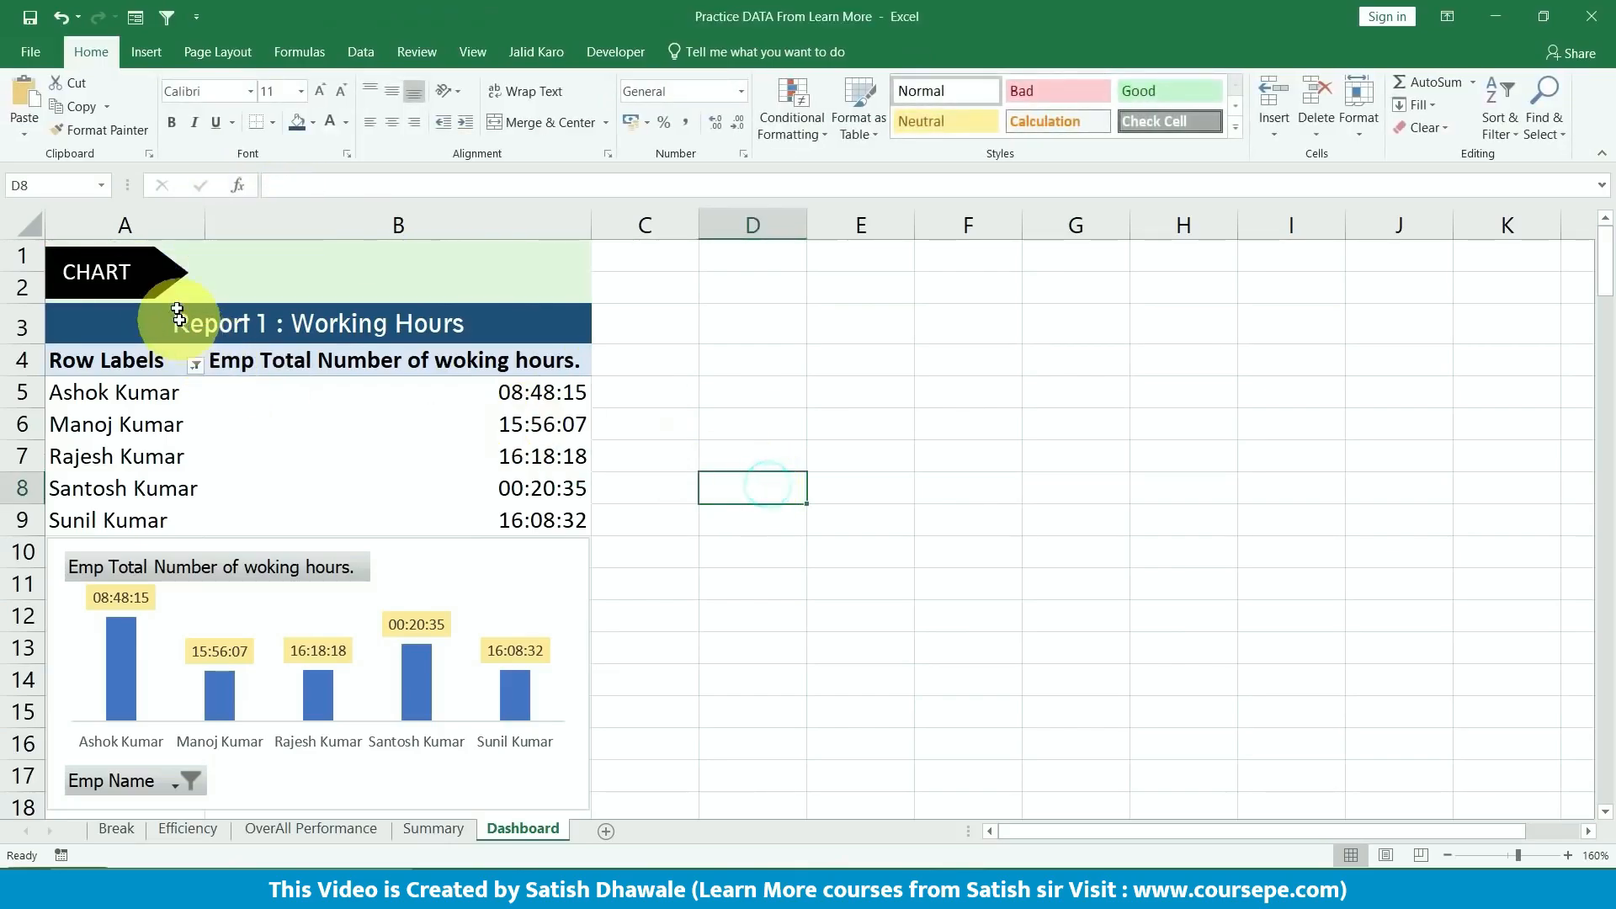
{"action": "left_click", "coordinate": [165, 271]}
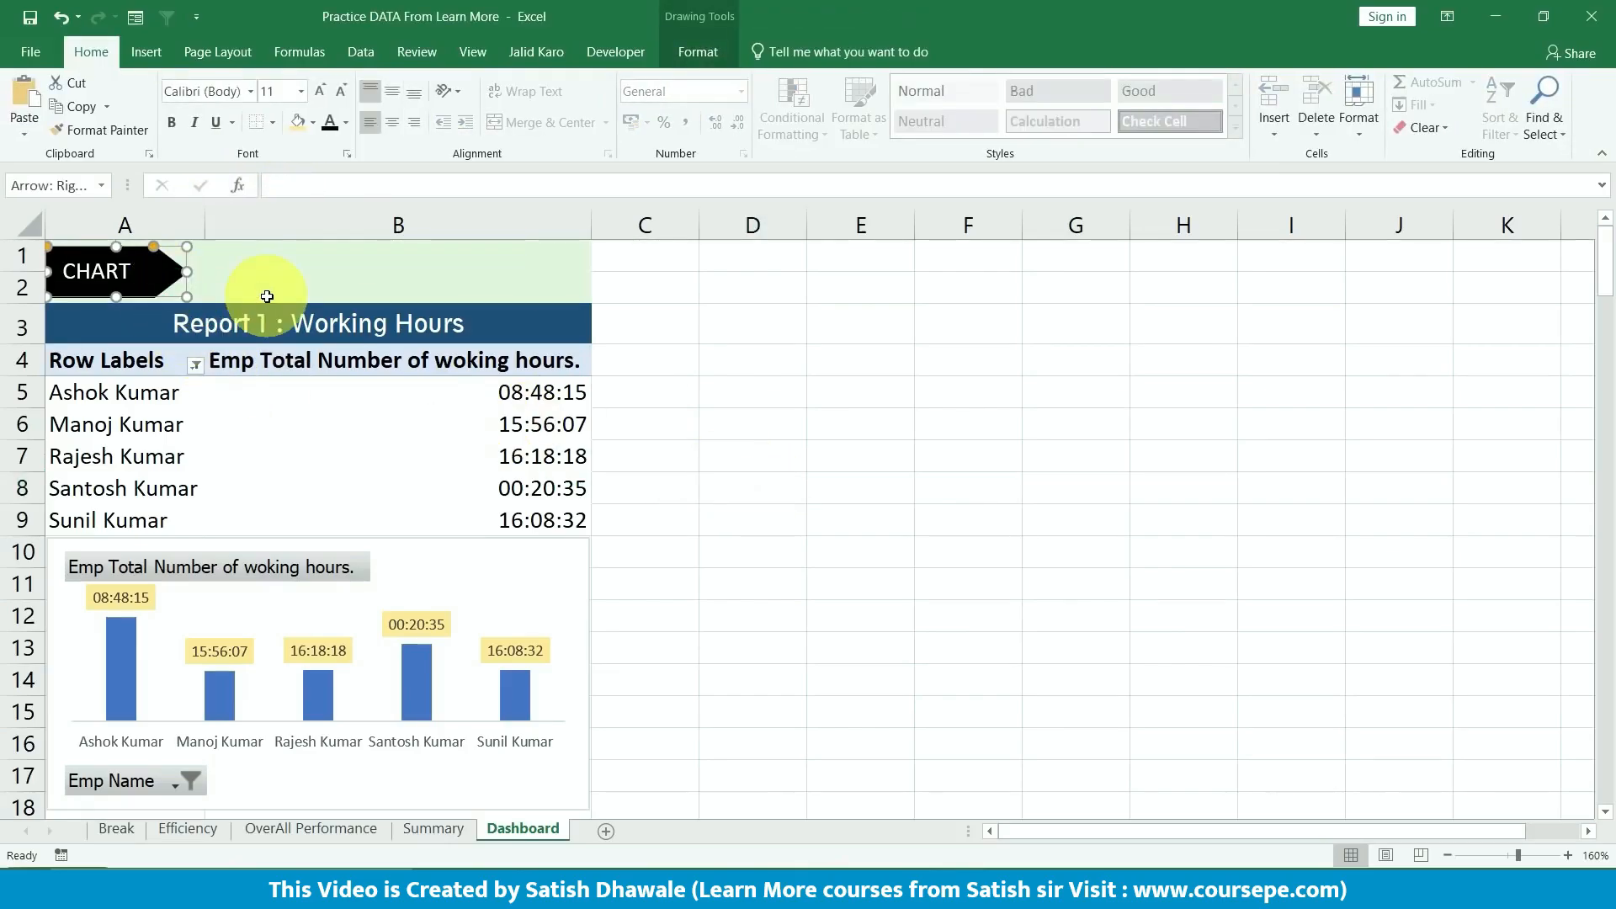
{"action": "left_click", "coordinate": [752, 452]}
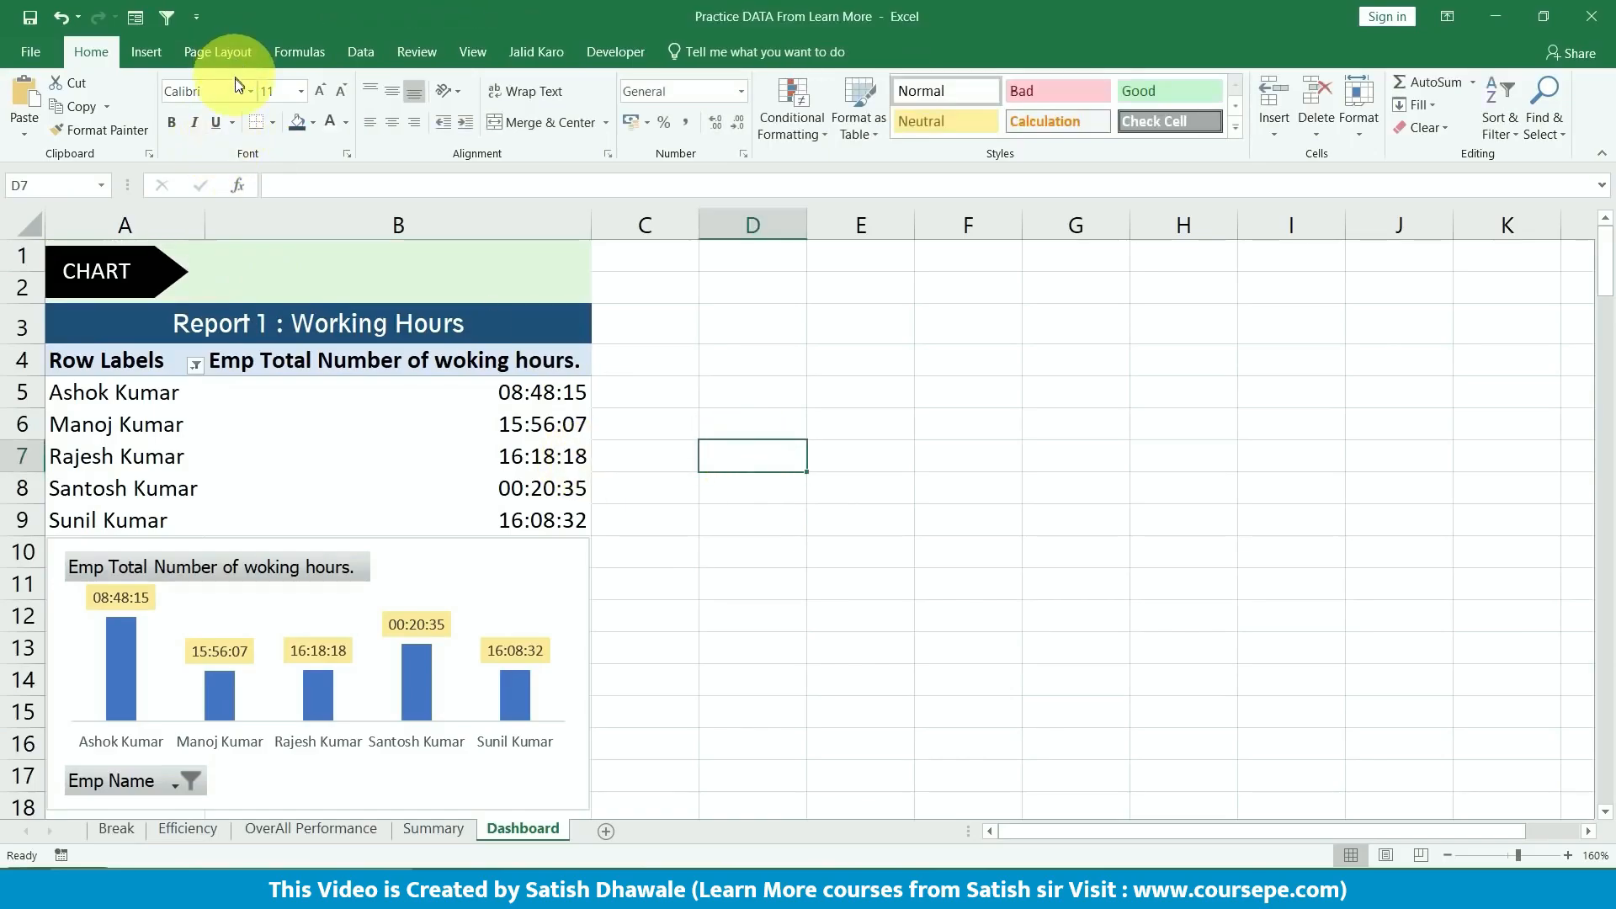
- Start inserting pictures from a file and open the Mazacourse folder inside Marathi Course on drive D
{"action": "left_click", "coordinate": [148, 59]}
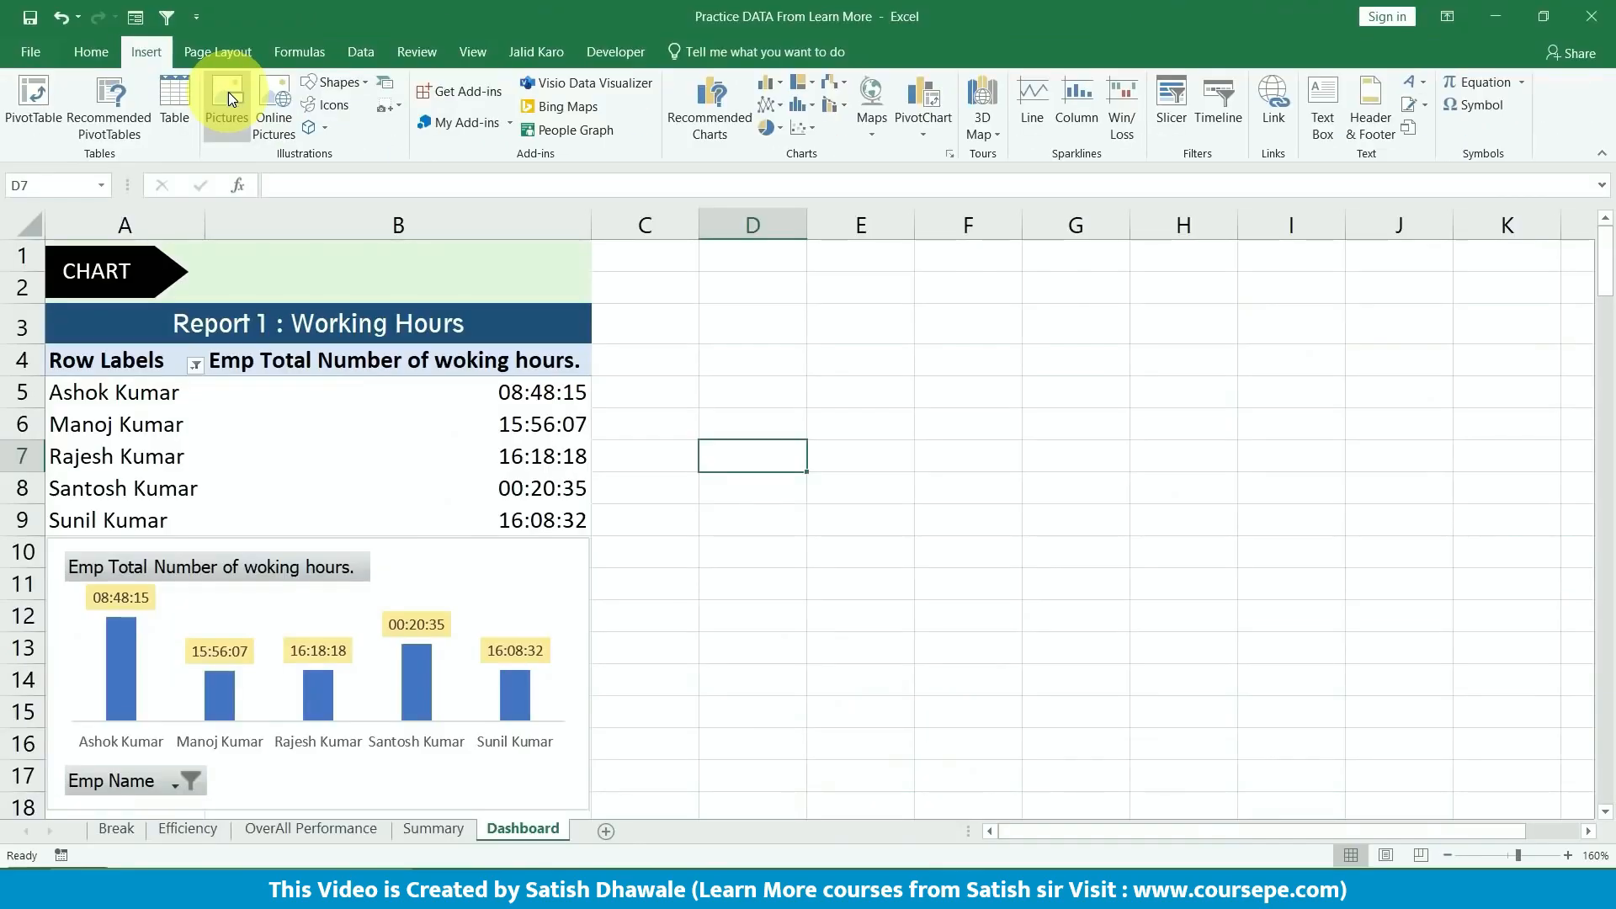
{"action": "left_click", "coordinate": [229, 94]}
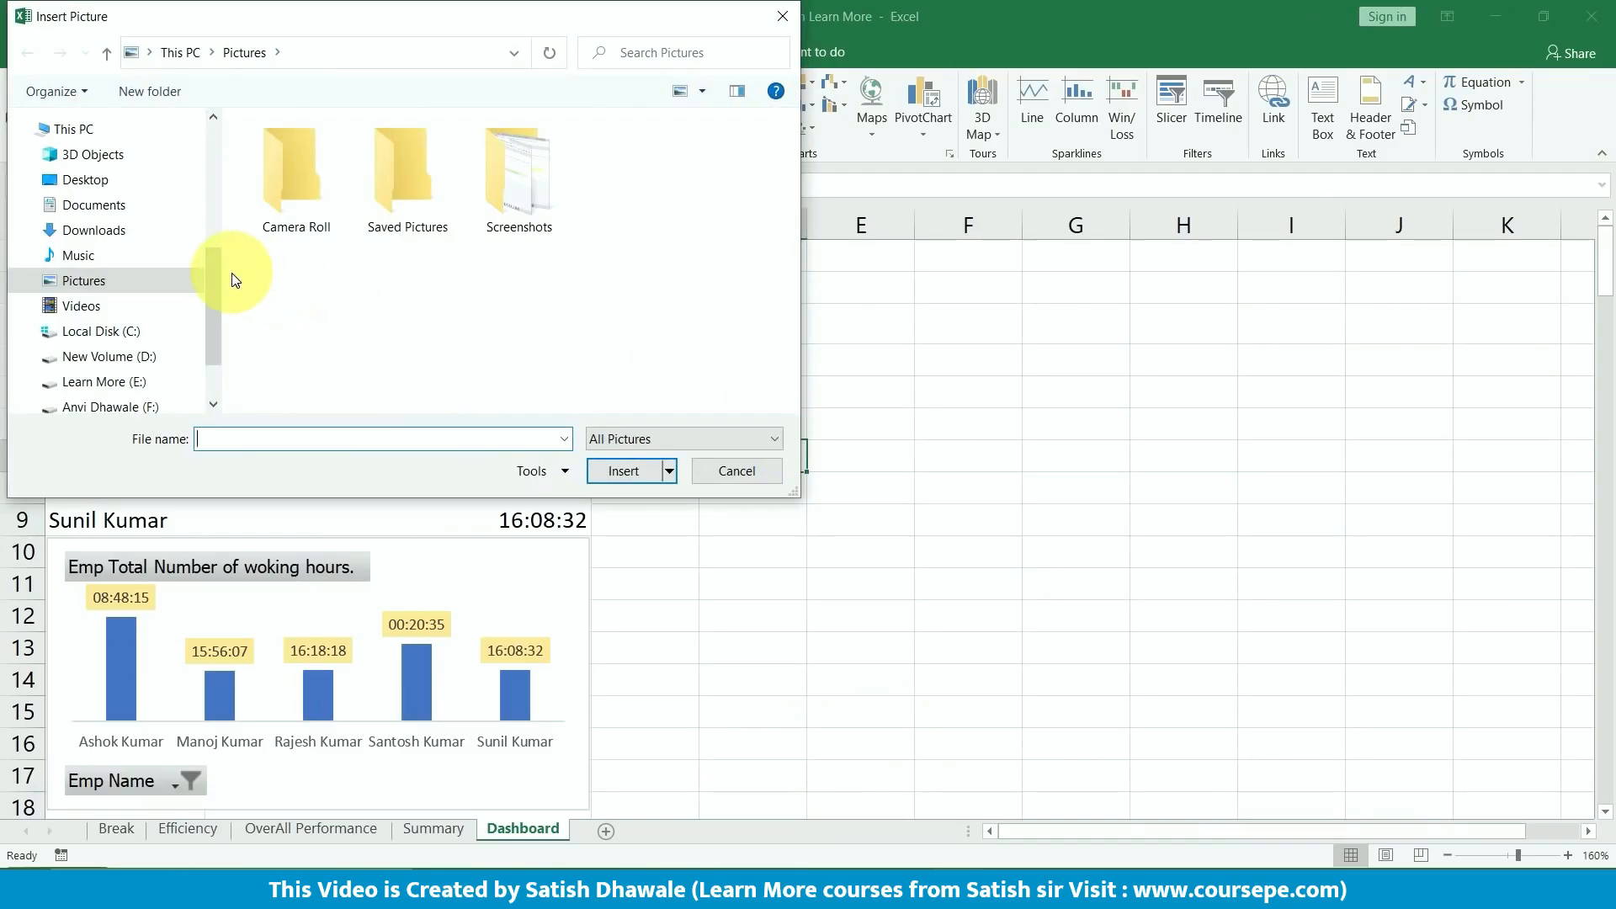
{"action": "left_click_drag", "start_coordinate": [217, 277], "coordinate": [231, 329]}
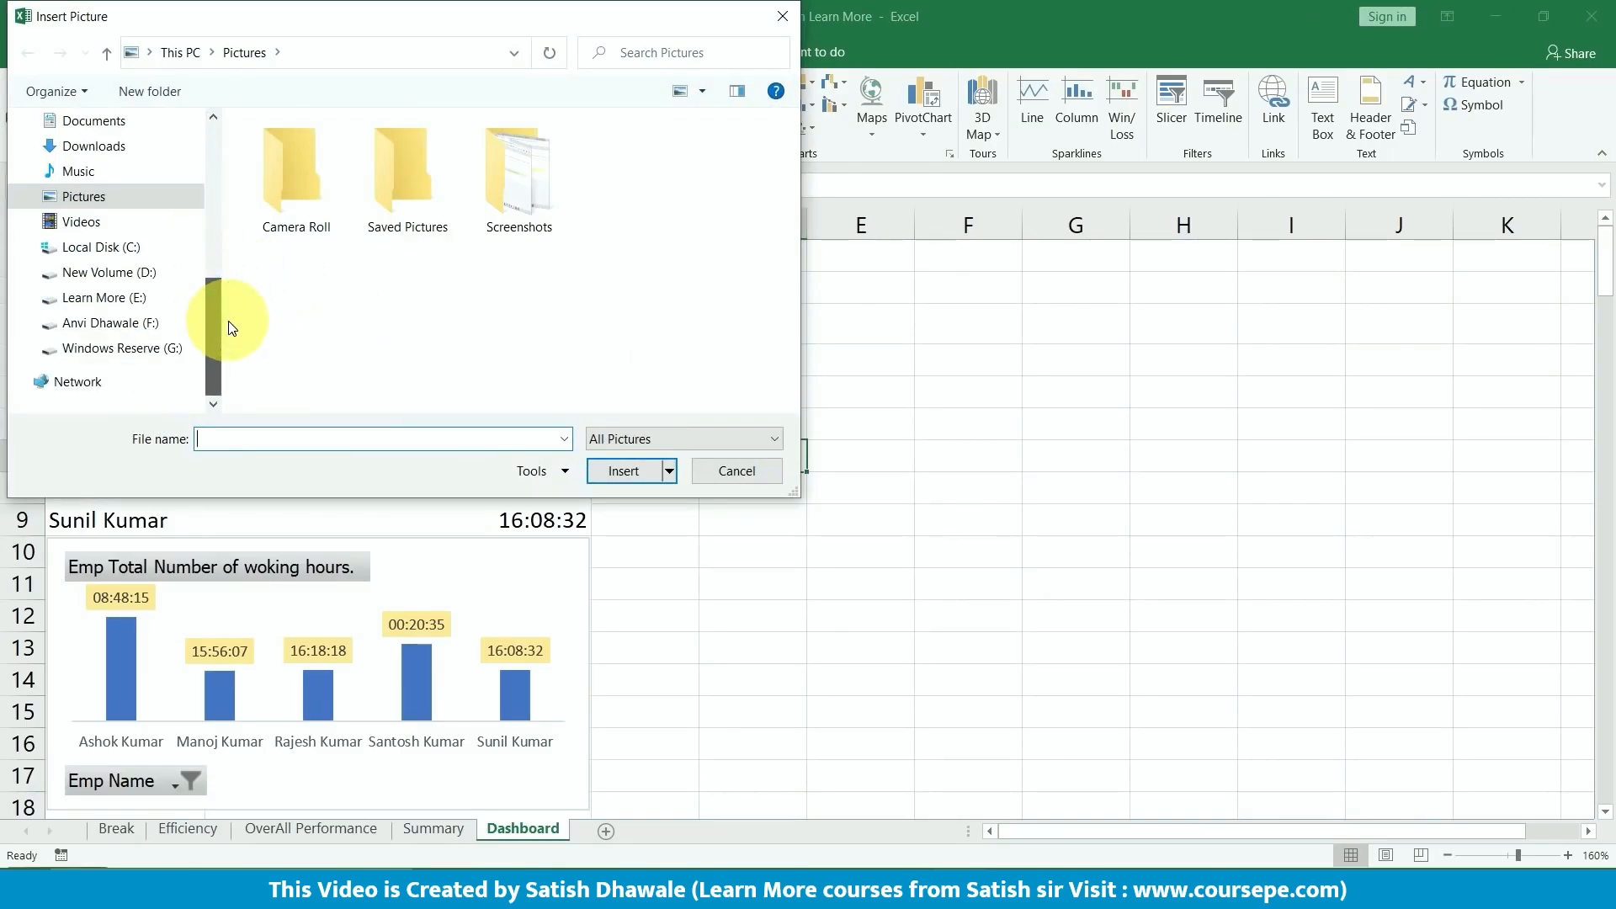
{"action": "left_click", "coordinate": [160, 273]}
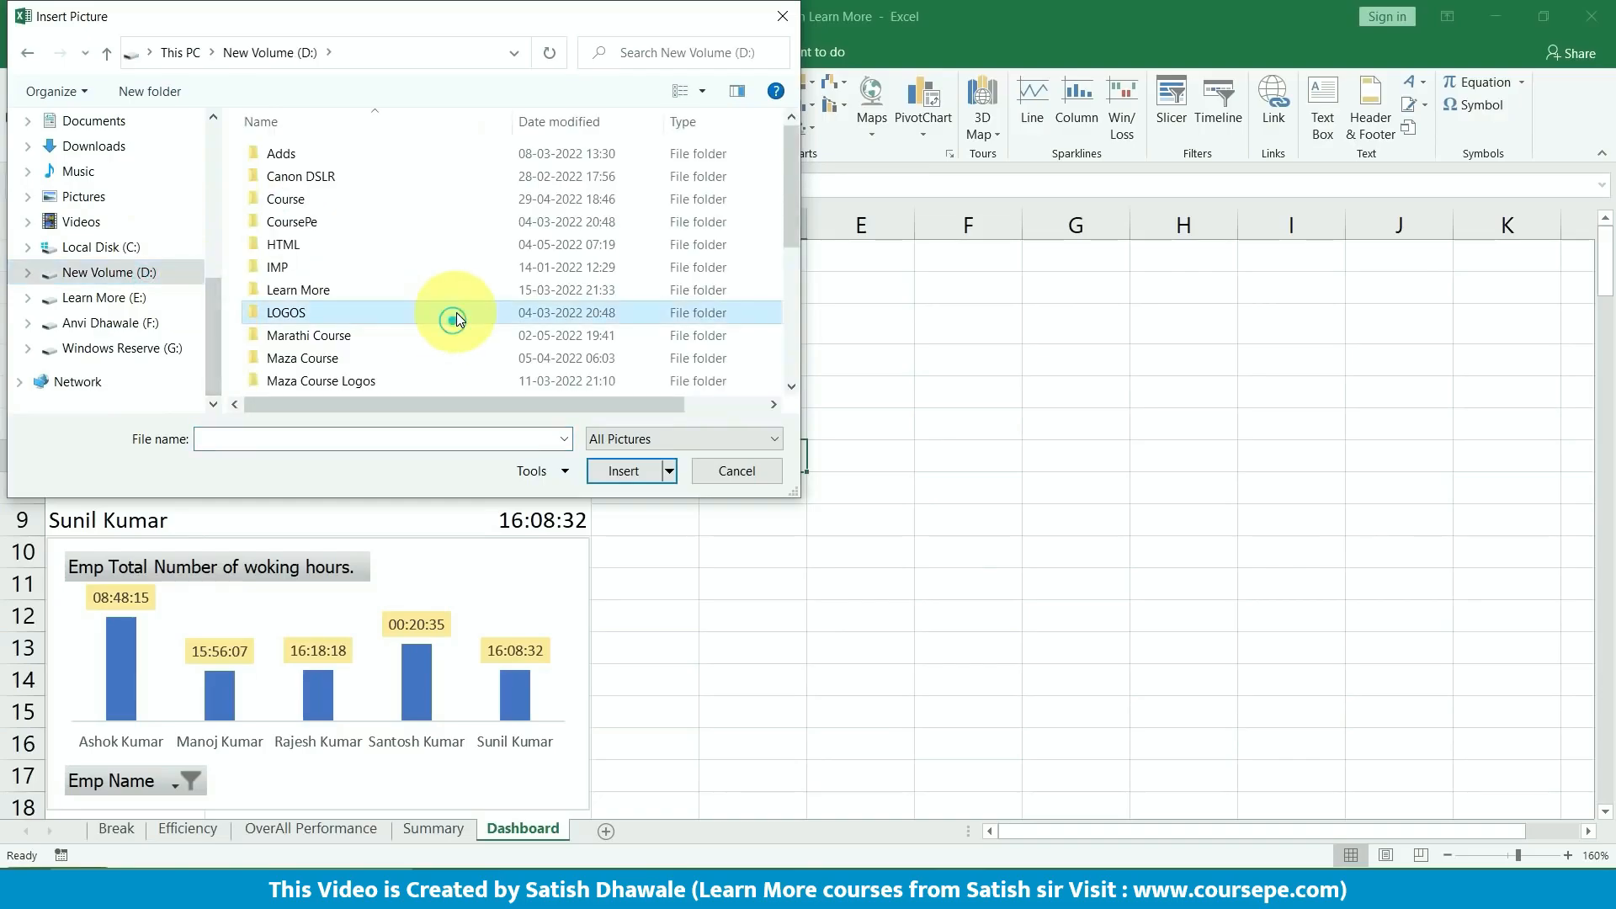
{"action": "key", "text": "m"}
{"action": "key", "text": "Return"}
{"action": "key", "text": "m"}
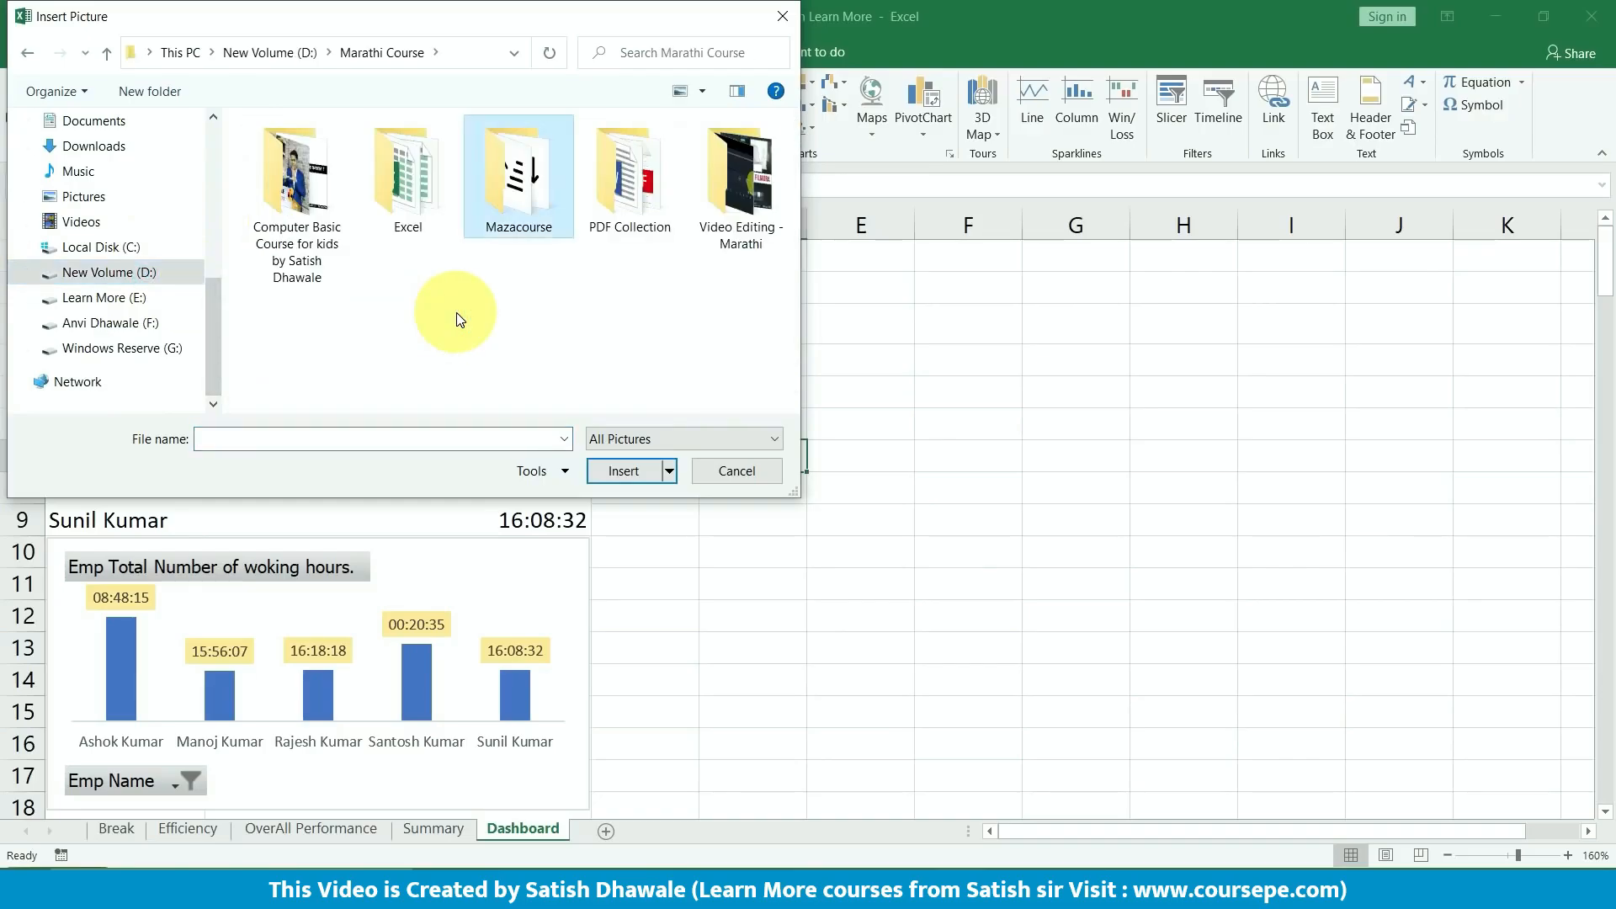
{"action": "key", "text": "Return"}
- Insert the HIDE and SHOW eye pictures together from the Mazacourse folder
{"action": "scroll", "coordinate": [459, 320], "scroll_direction": "down", "scroll_amount": 10}
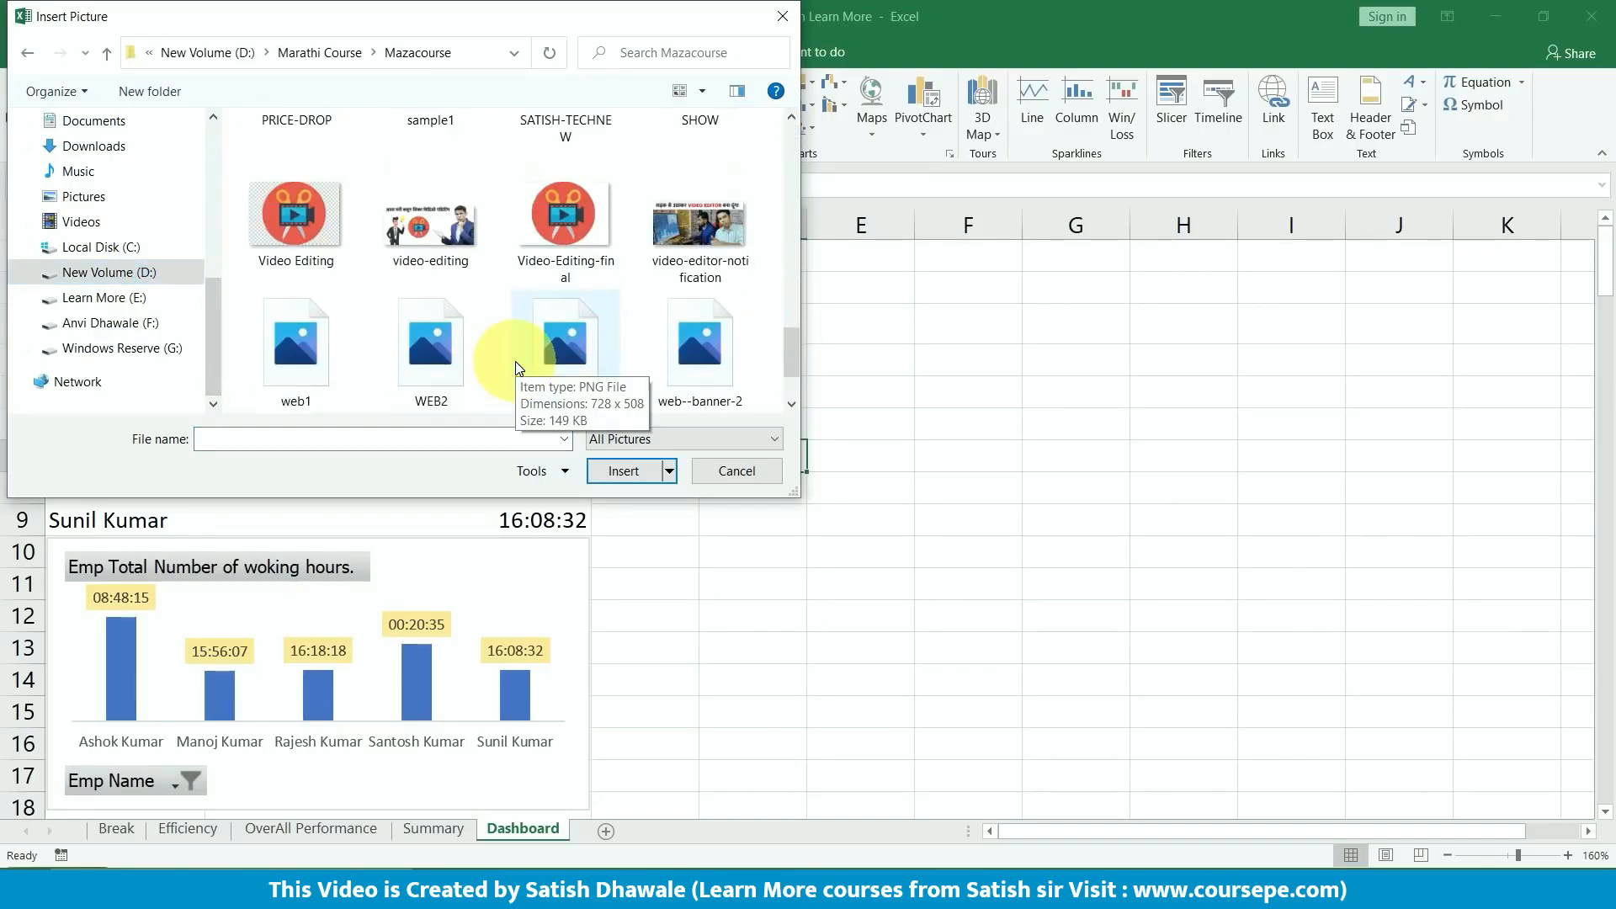
{"action": "scroll", "coordinate": [528, 382], "scroll_direction": "up", "scroll_amount": 5}
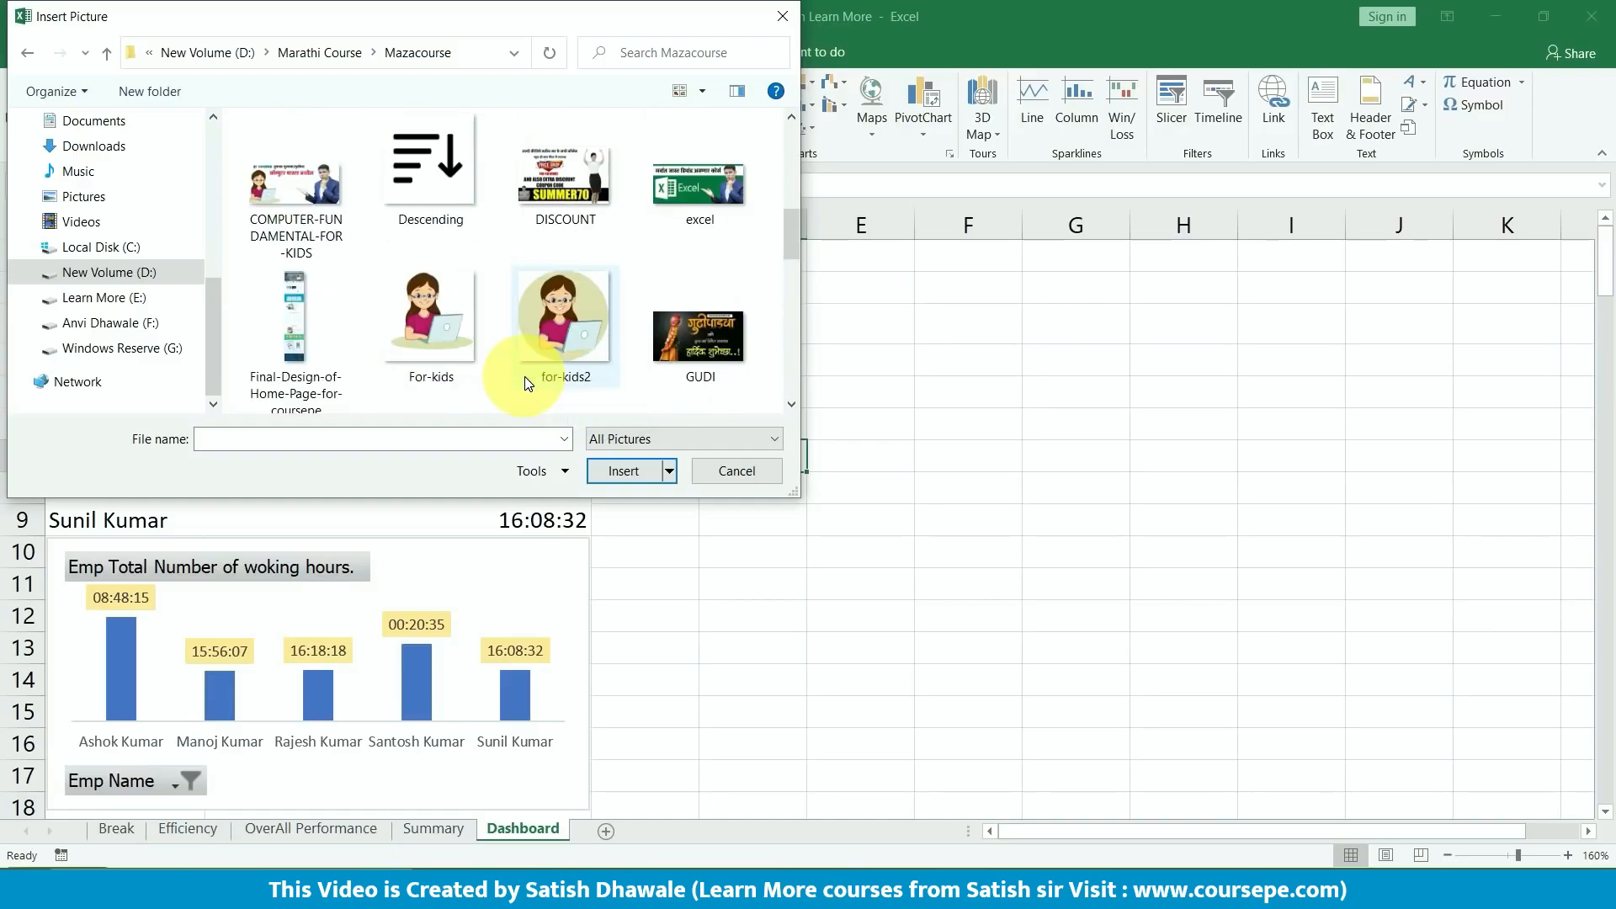
{"action": "scroll", "coordinate": [523, 376], "scroll_direction": "down", "scroll_amount": 2}
{"action": "left_click", "coordinate": [311, 347]}
{"action": "scroll", "coordinate": [497, 328], "scroll_direction": "down", "scroll_amount": 3}
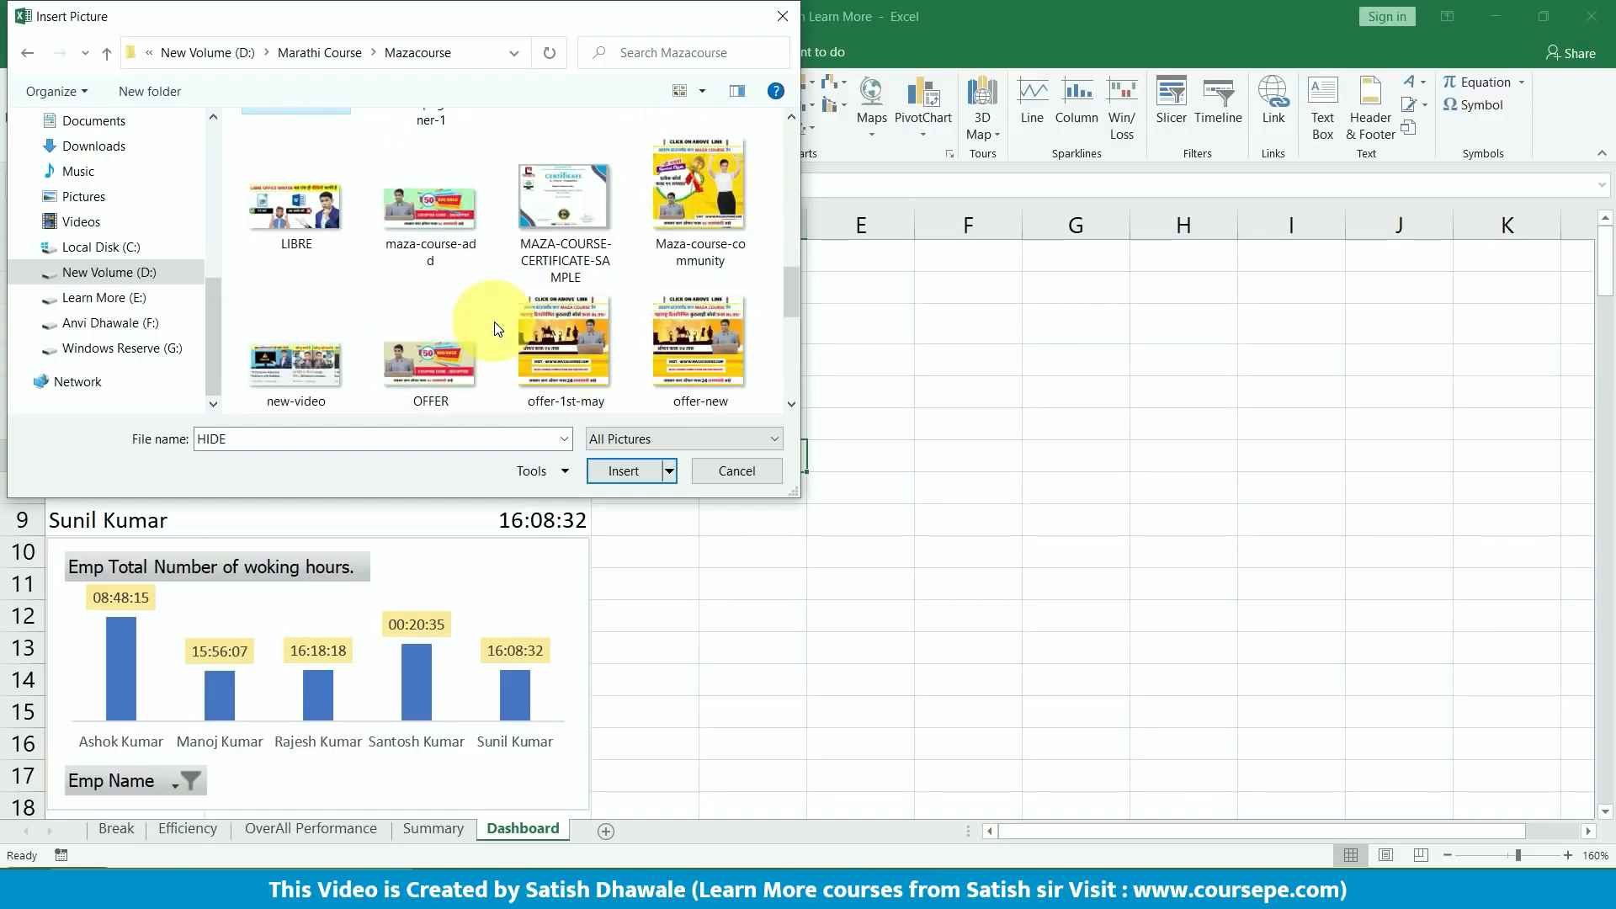
{"action": "scroll", "coordinate": [497, 329], "scroll_direction": "up", "scroll_amount": 8}
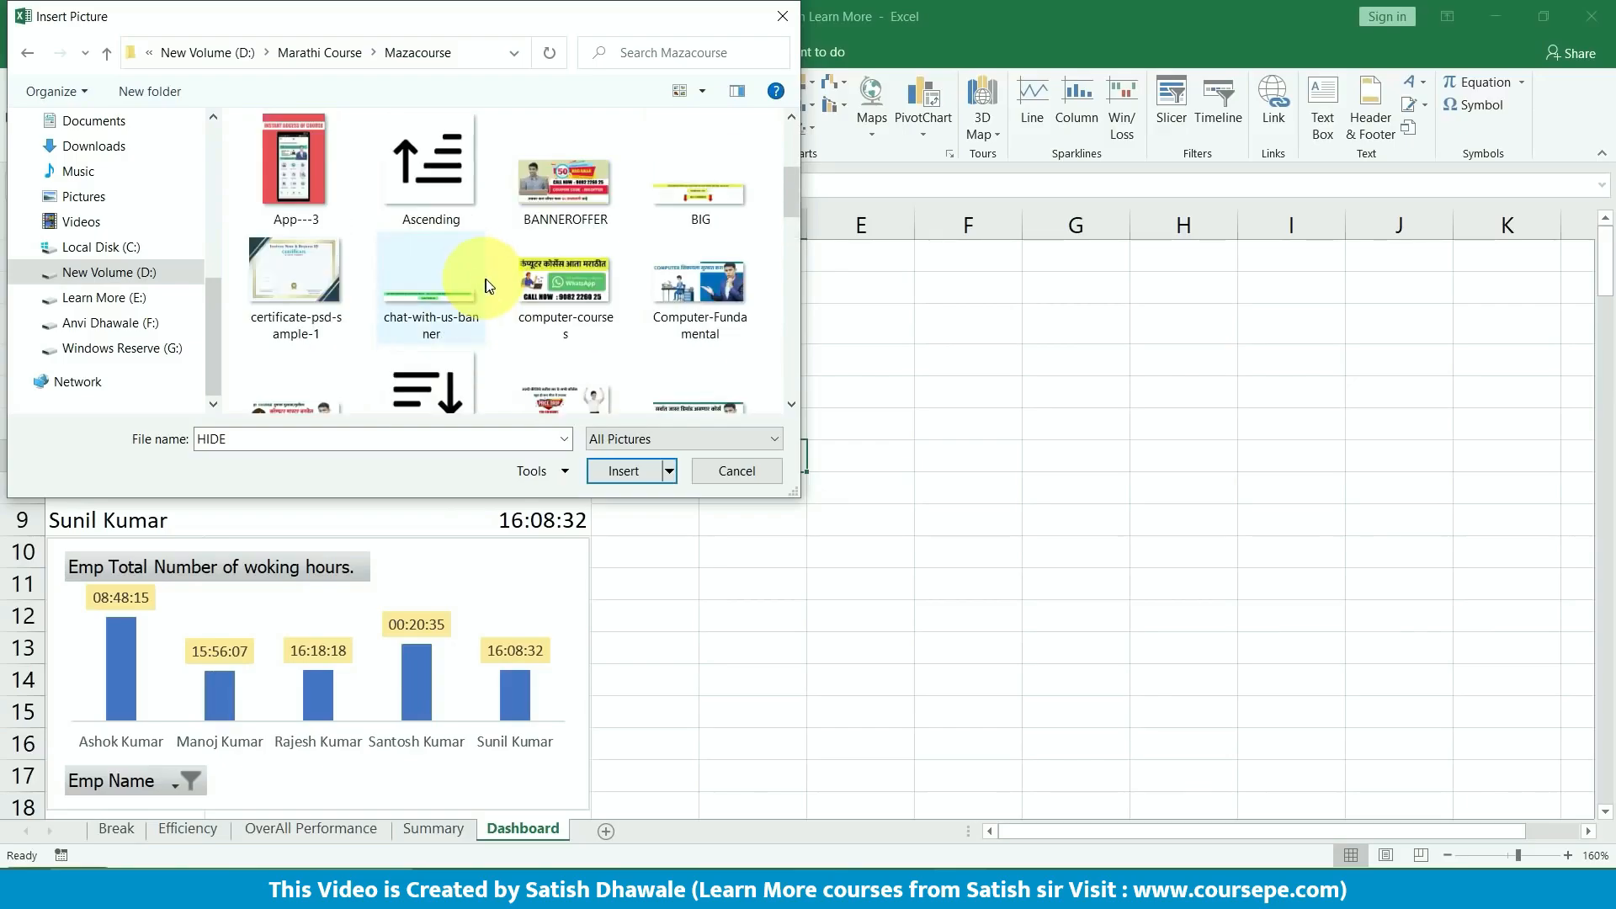
{"action": "scroll", "coordinate": [548, 282], "scroll_direction": "up", "scroll_amount": 3}
{"action": "scroll", "coordinate": [549, 282], "scroll_direction": "down", "scroll_amount": 6}
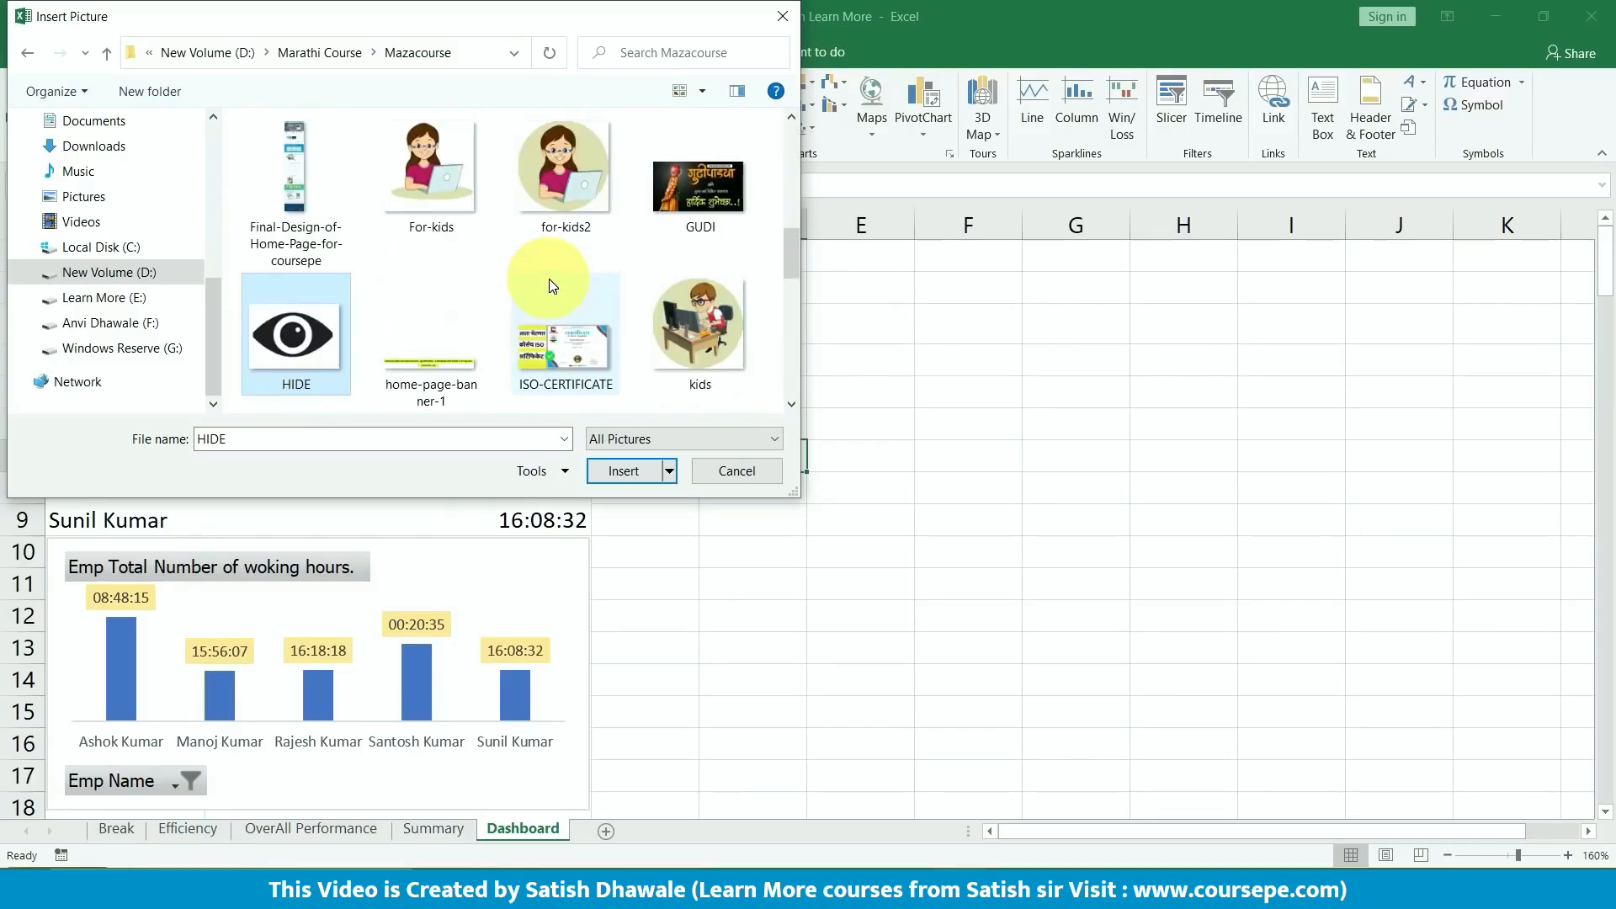
{"action": "scroll", "coordinate": [549, 279], "scroll_direction": "down", "scroll_amount": 5}
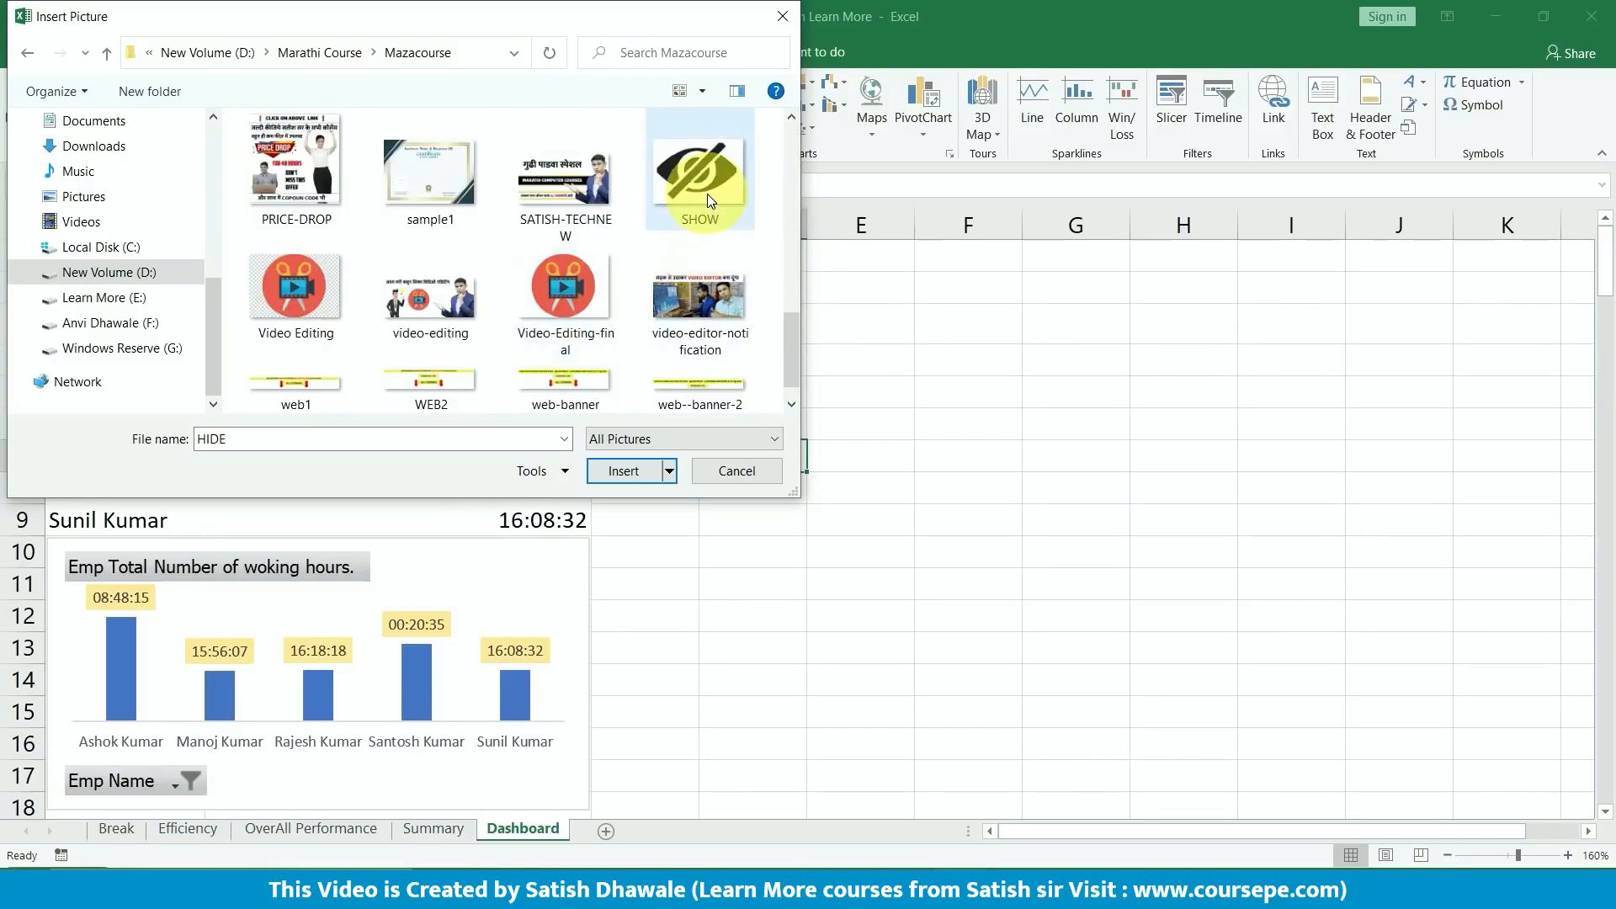
{"action": "left_click", "coordinate": [626, 470]}
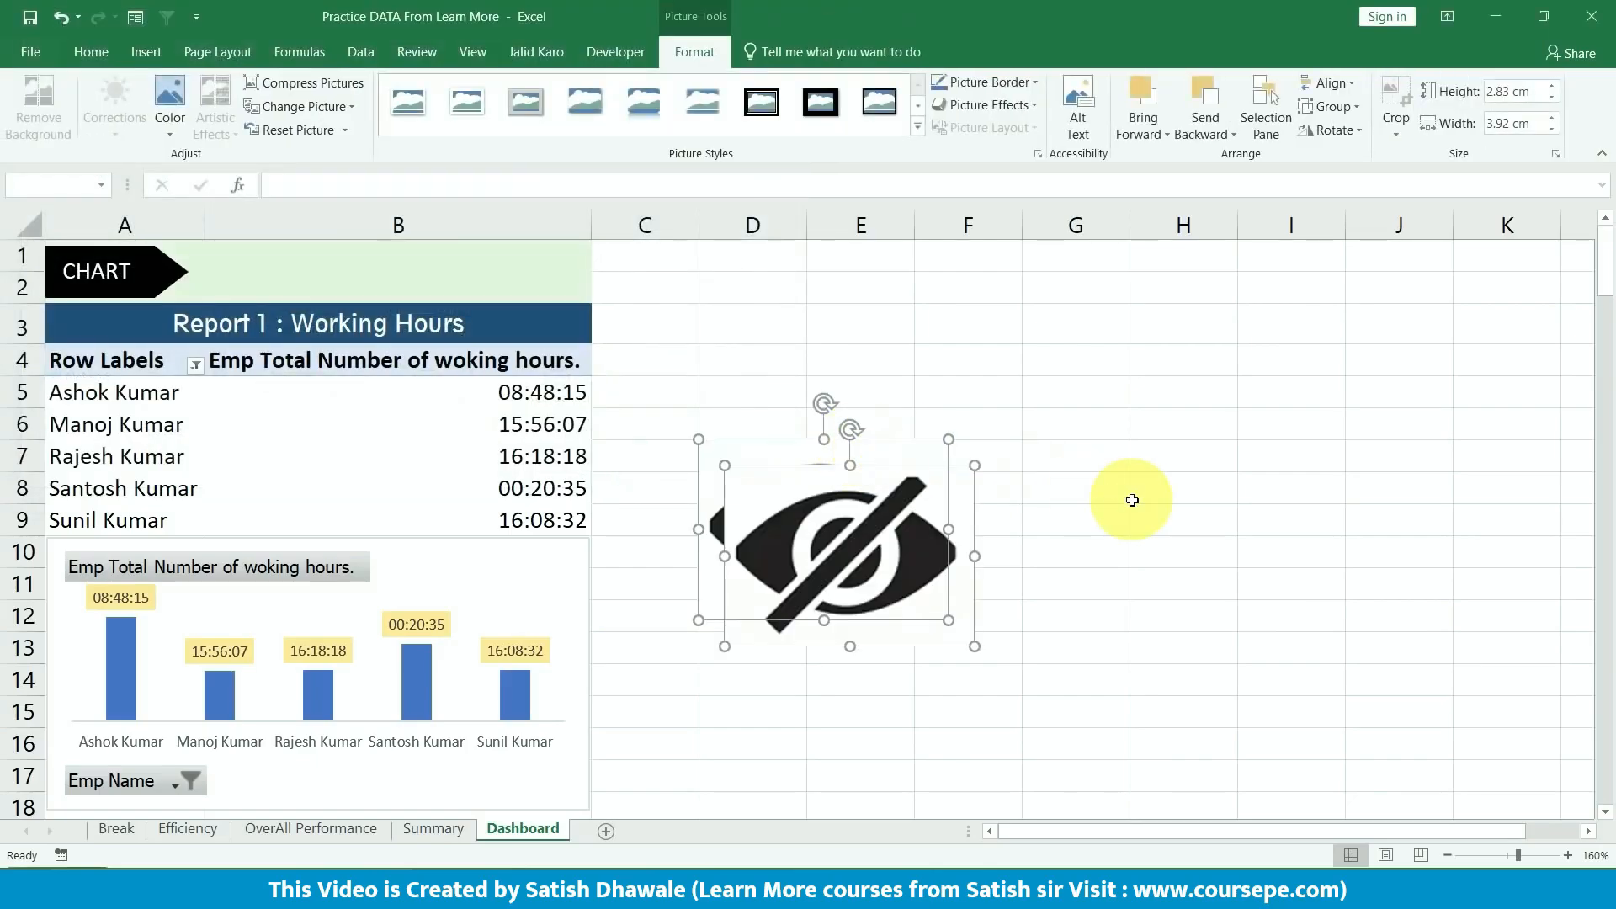
- Move the crossed-out eye off the open eye, then shrink the open eye and place it beside the CHART arrow in rows 1–2
{"action": "left_click", "coordinate": [1132, 499]}
{"action": "left_click", "coordinate": [925, 525]}
{"action": "left_click_drag", "start_coordinate": [867, 523], "coordinate": [1119, 509]}
{"action": "left_click", "coordinate": [874, 537]}
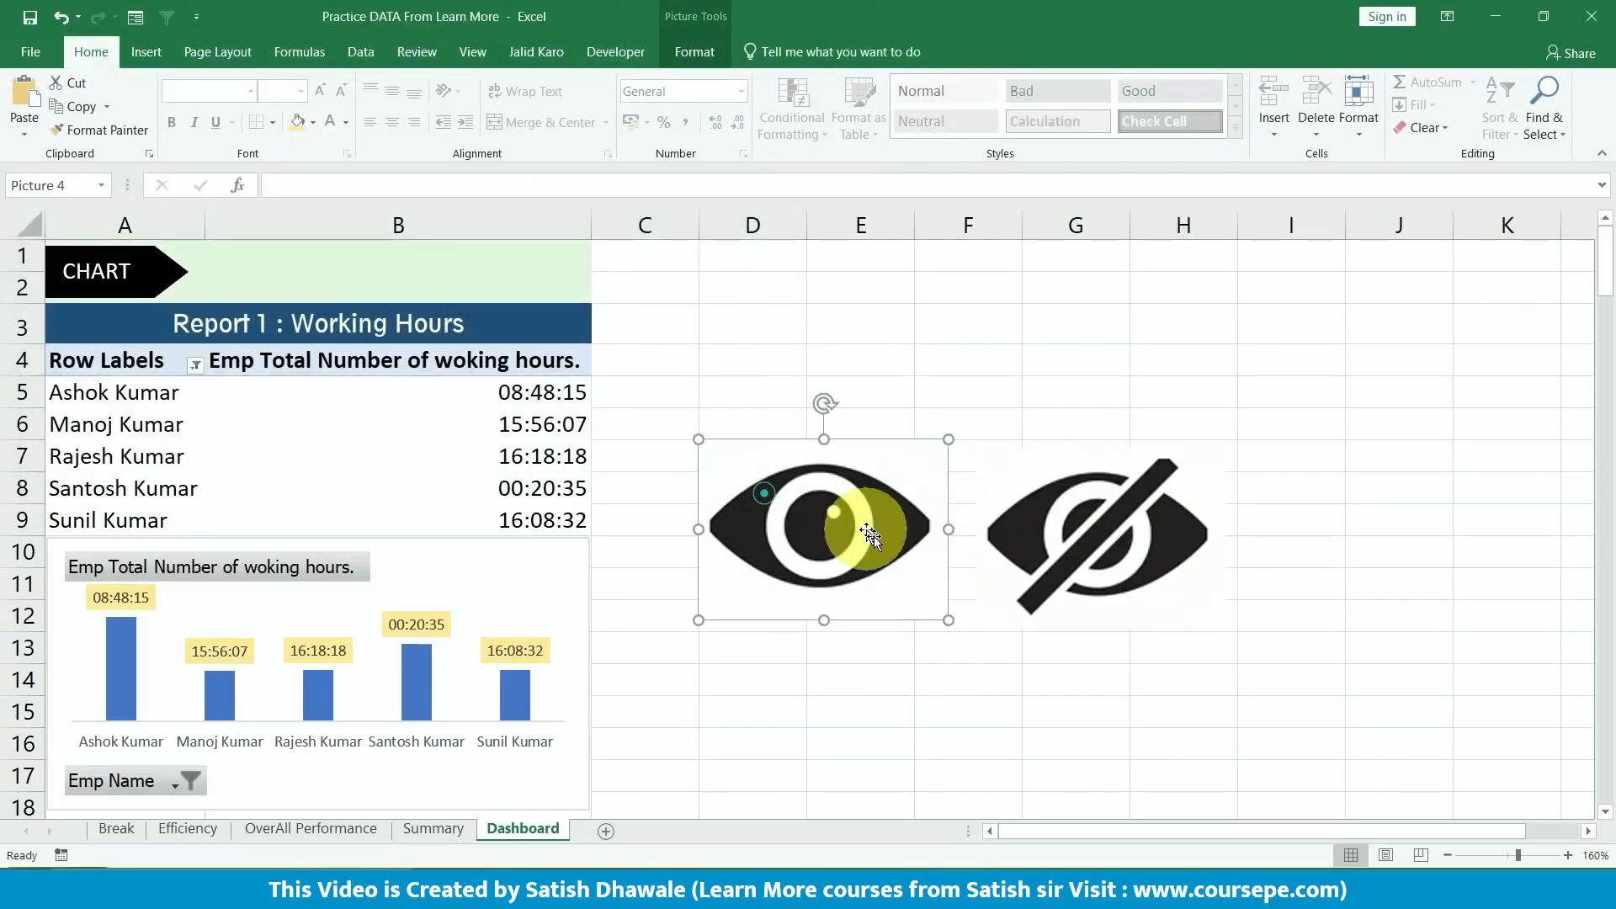
{"action": "left_click_drag", "start_coordinate": [943, 619], "coordinate": [278, 296]}
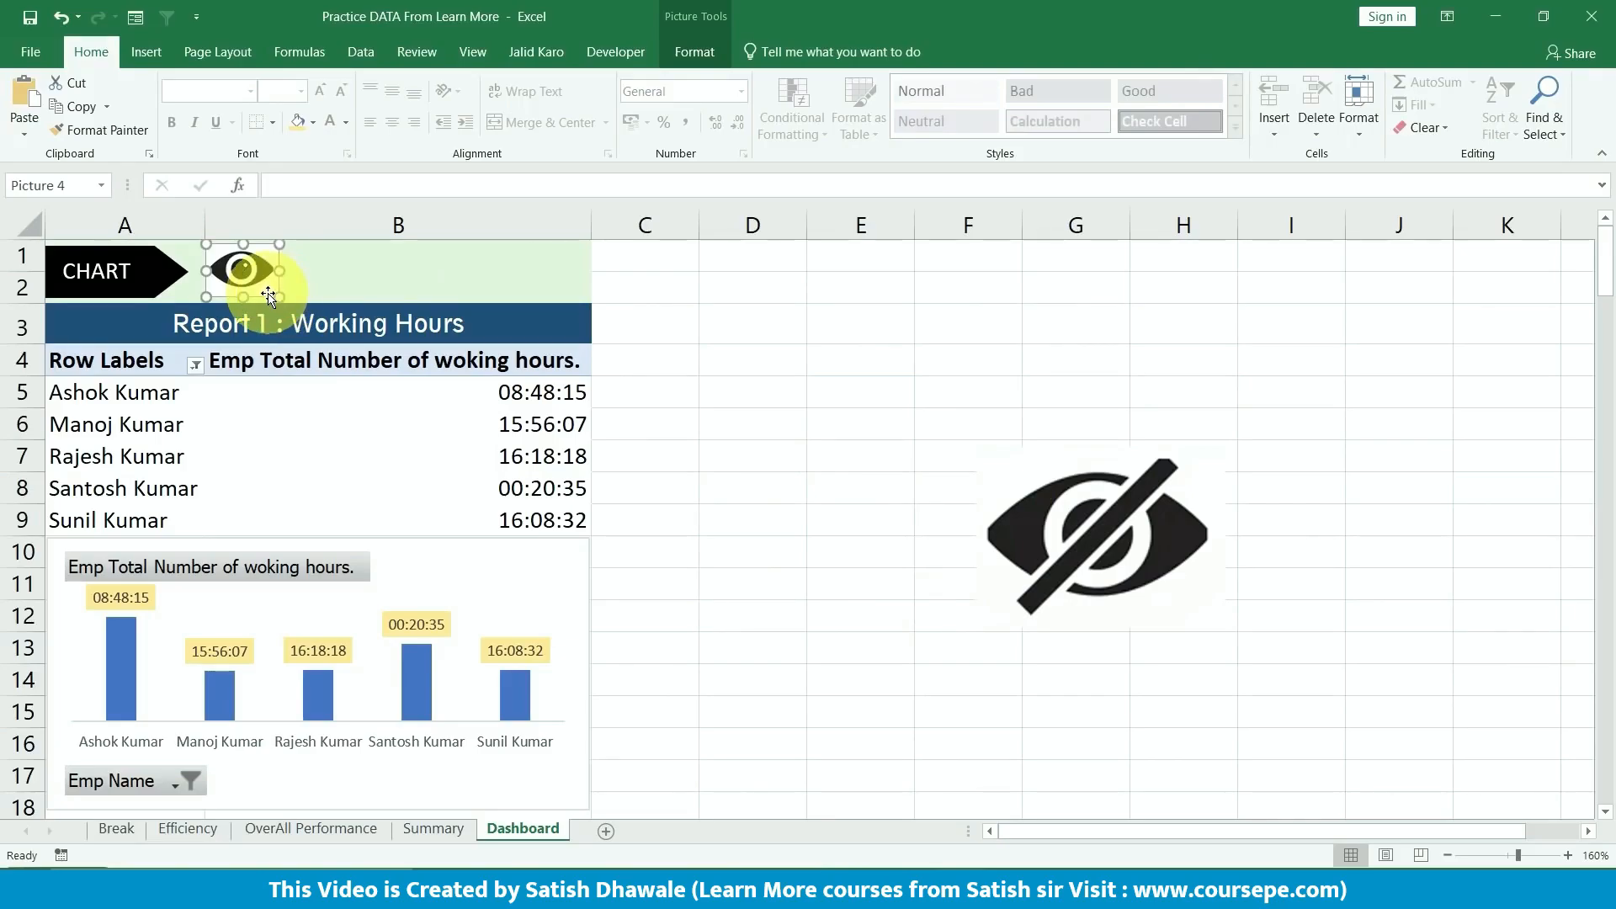
- Shrink the crossed-out eye to about 2.3 by 3.2 cm and move it closer to the report, over columns E and F
{"action": "left_click", "coordinate": [1068, 543]}
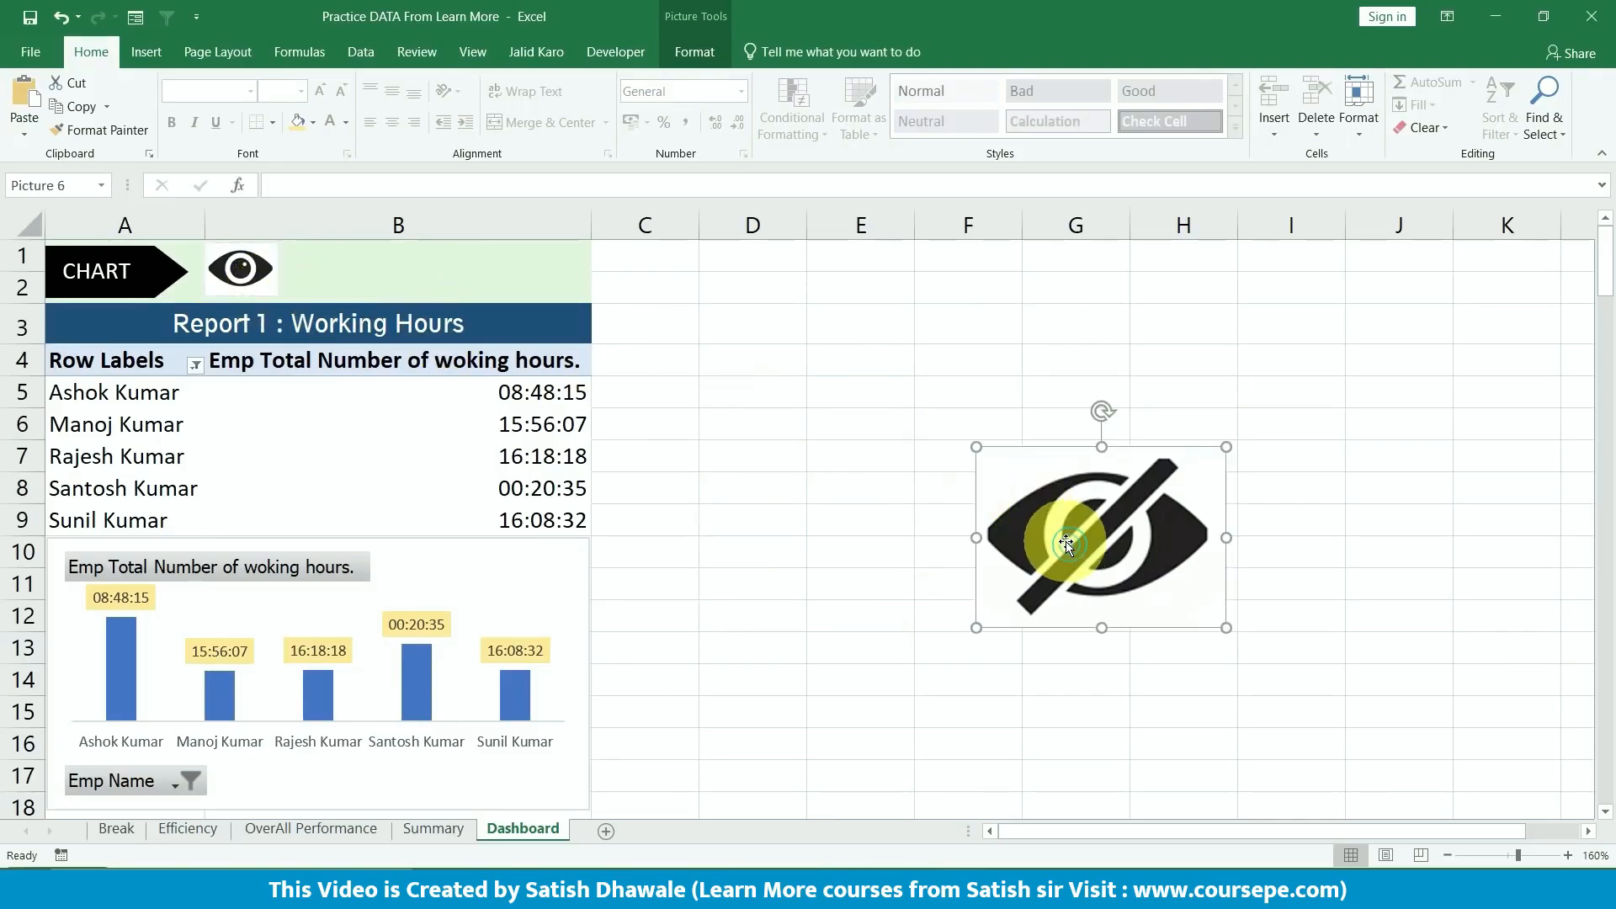
{"action": "left_click_drag", "start_coordinate": [1218, 630], "coordinate": [1178, 595]}
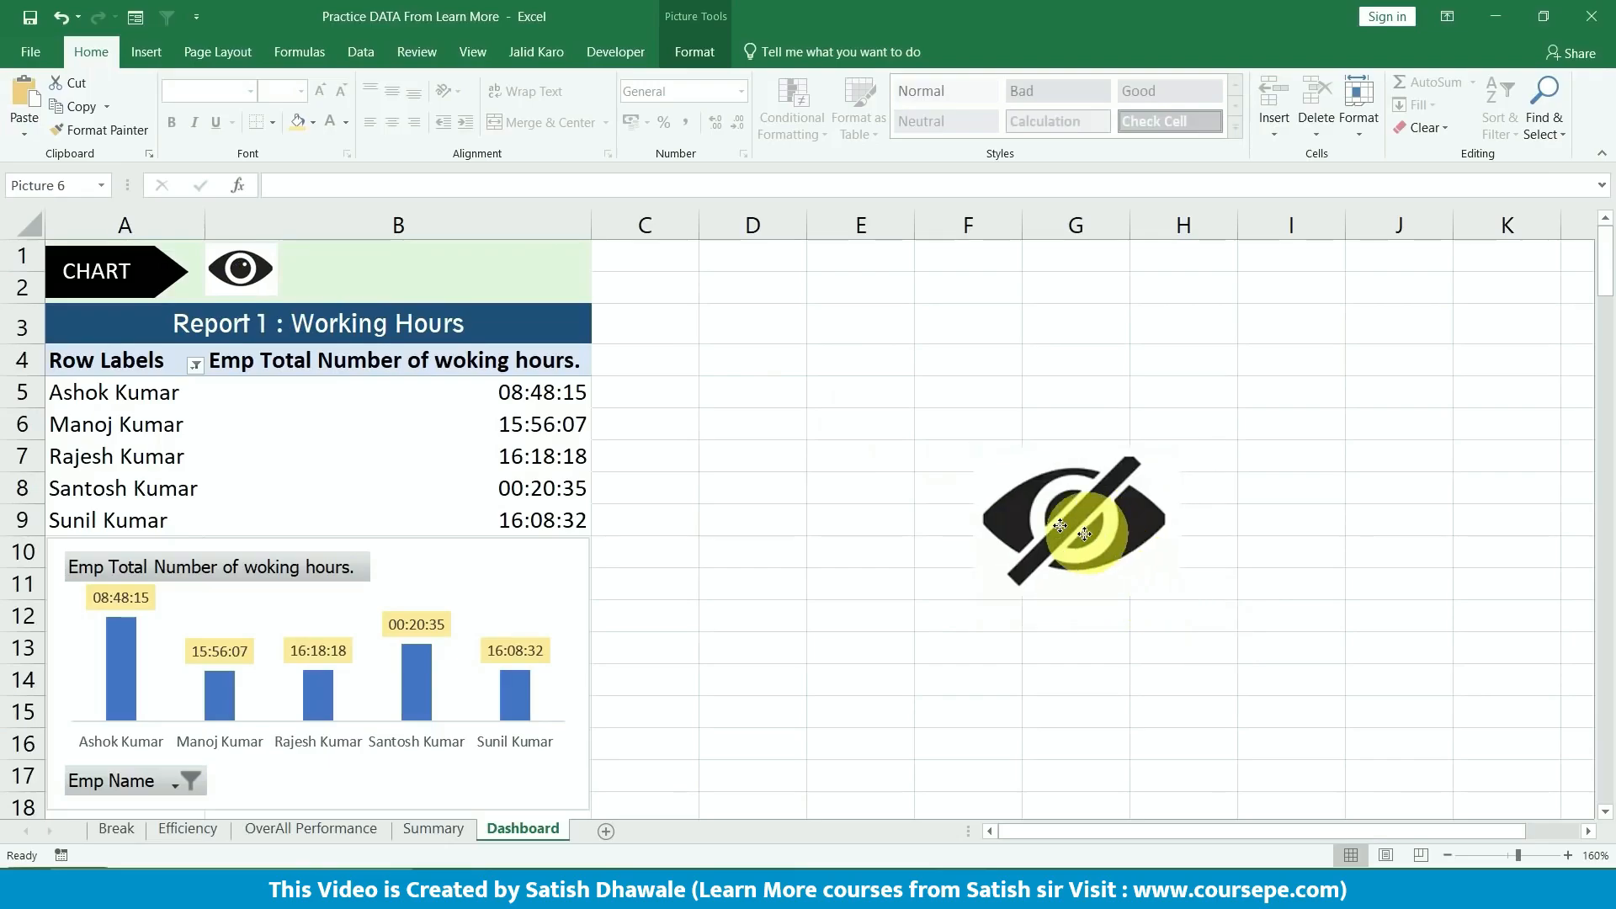
{"action": "left_click_drag", "start_coordinate": [1065, 541], "coordinate": [897, 507]}
- Add a 1 pt black border around the open eye picture beside the CHART arrow
{"action": "left_click", "coordinate": [248, 274]}
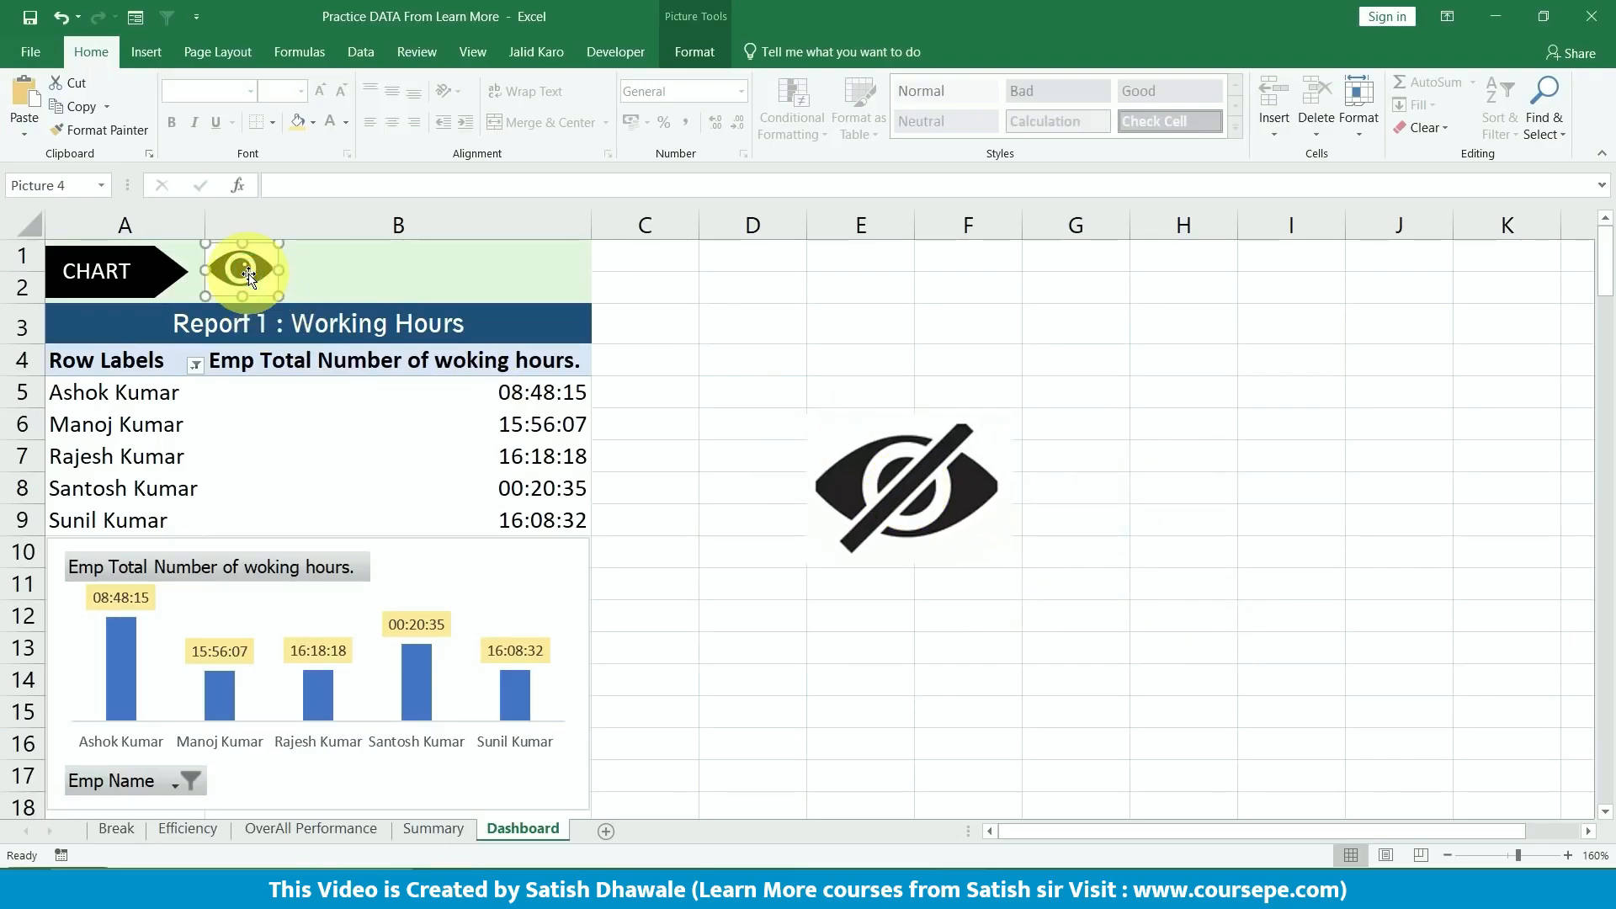
{"action": "left_click", "coordinate": [694, 56]}
{"action": "left_click", "coordinate": [1007, 104]}
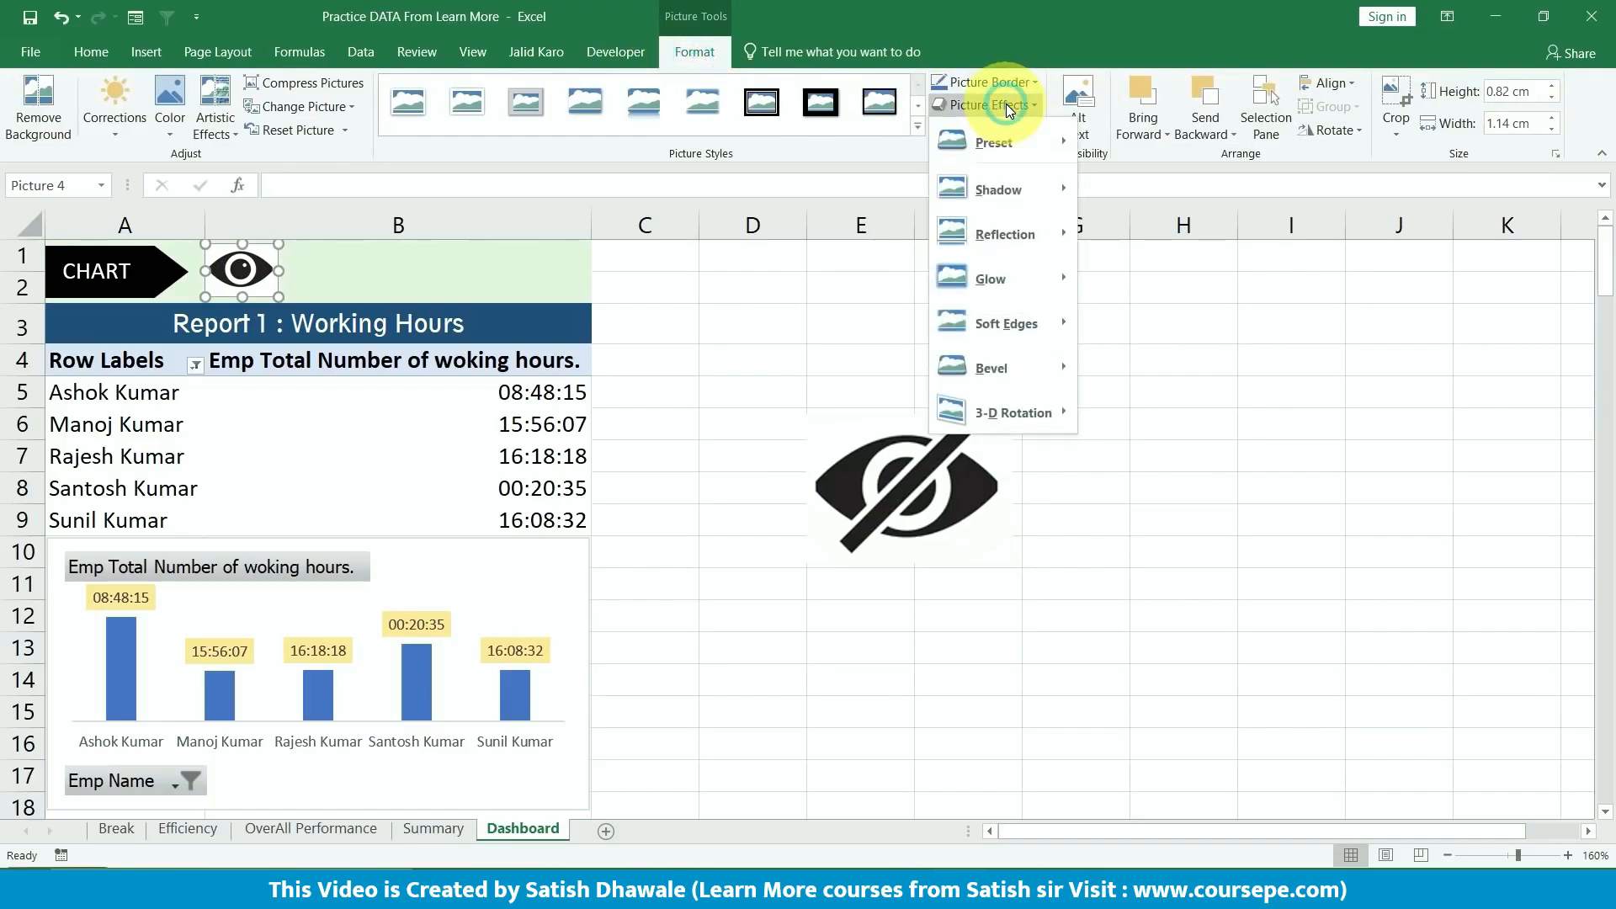
{"action": "left_click", "coordinate": [1007, 104]}
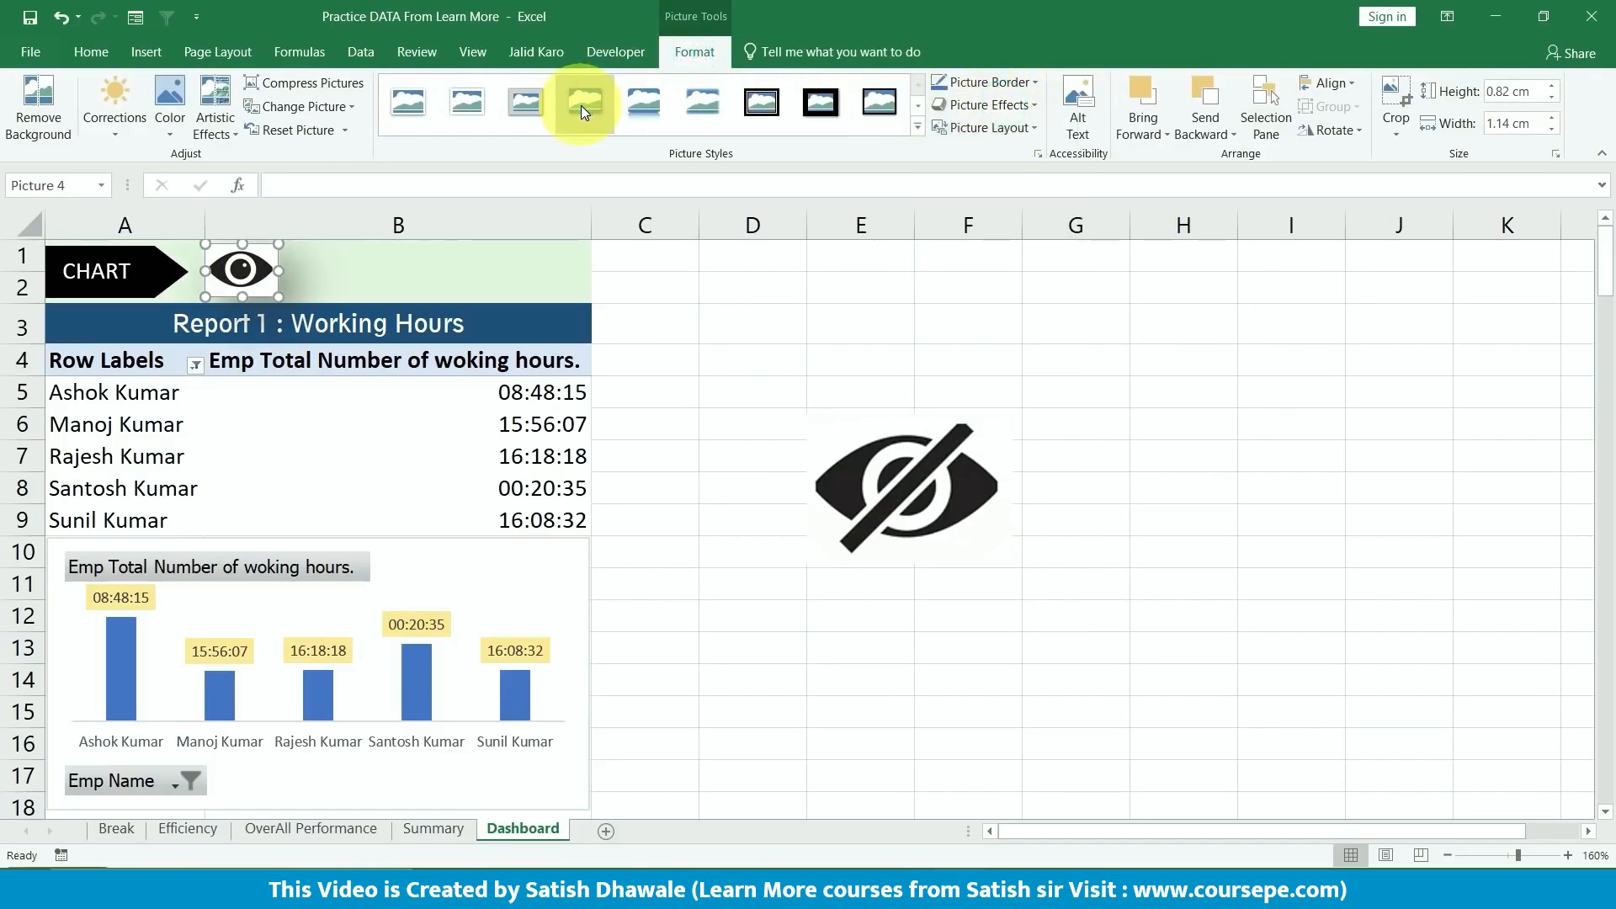
{"action": "left_click", "coordinate": [1029, 88]}
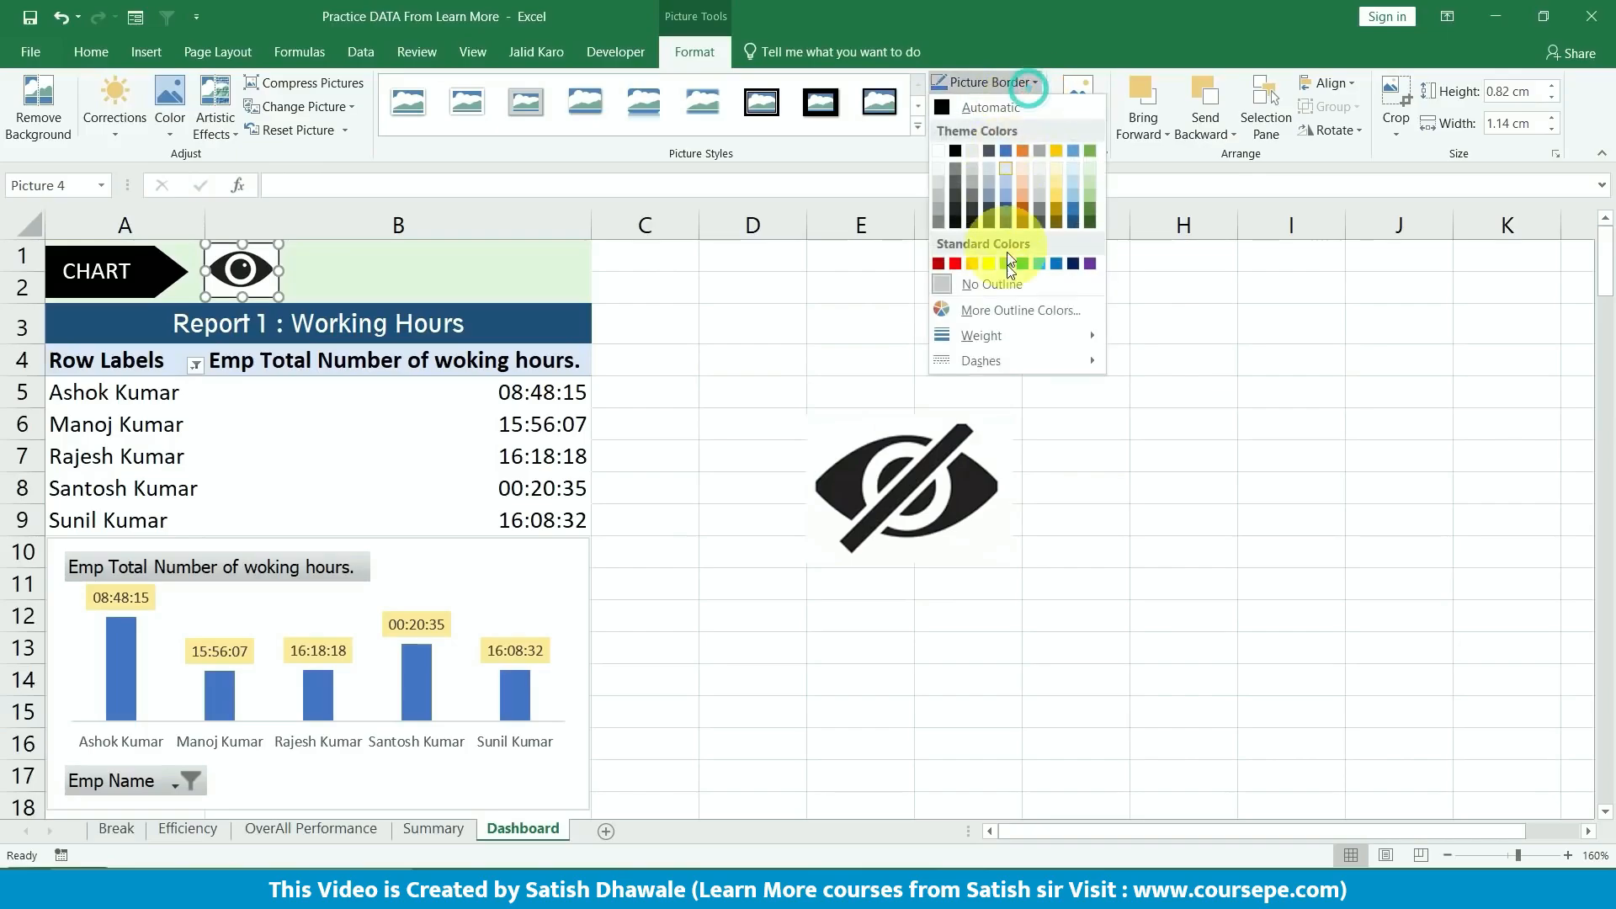
{"action": "mouse_move", "coordinate": [1023, 337]}
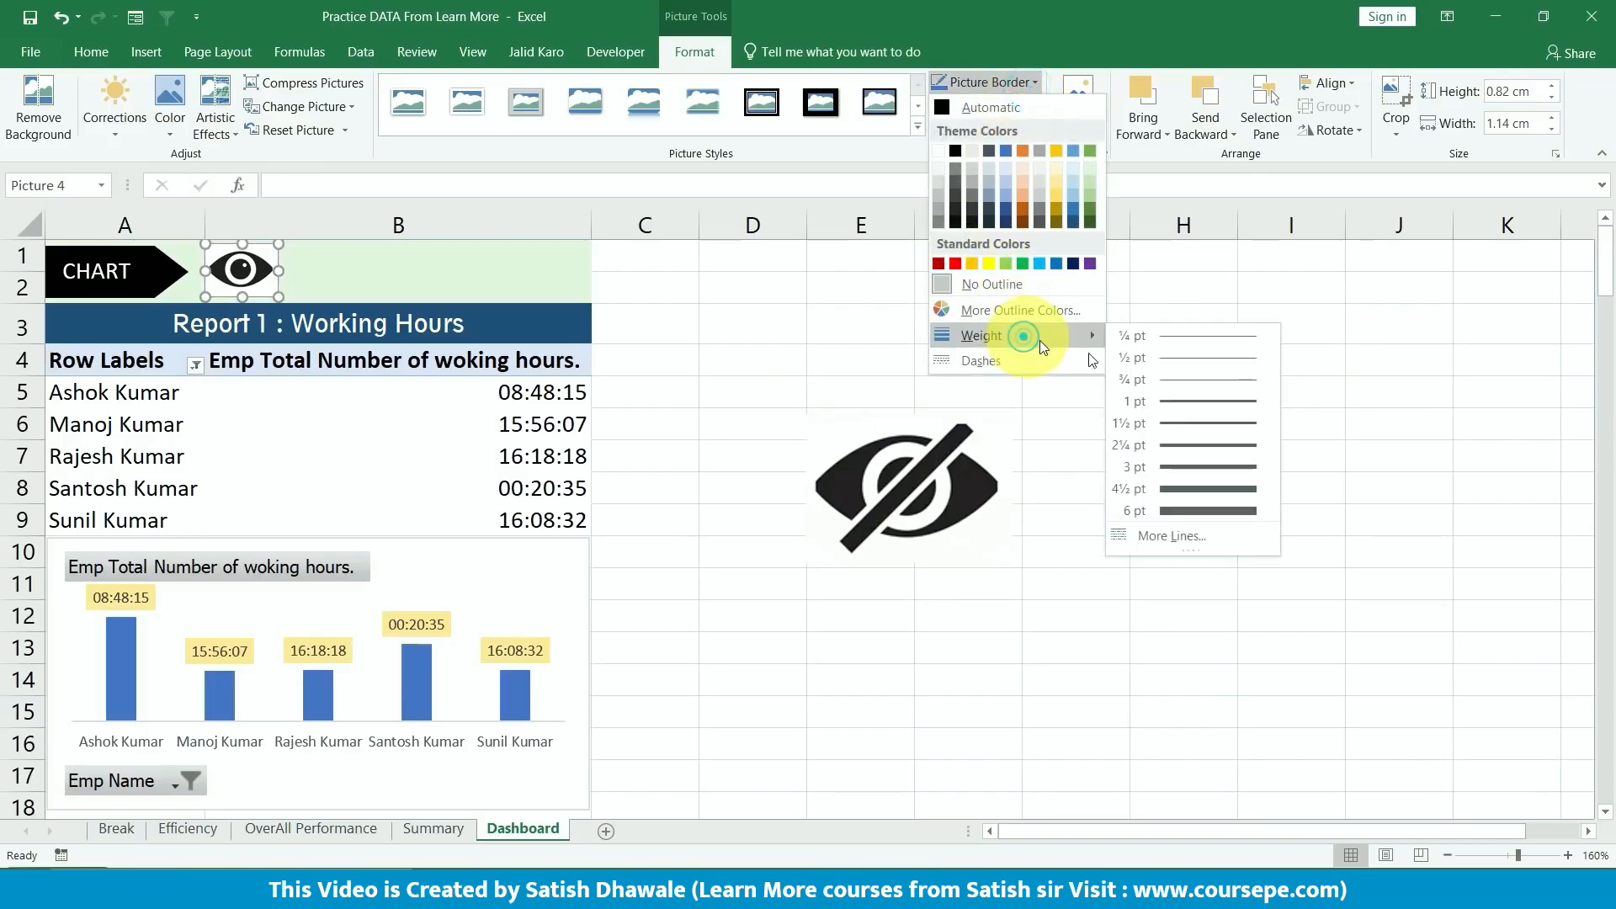
{"action": "left_click", "coordinate": [1203, 397]}
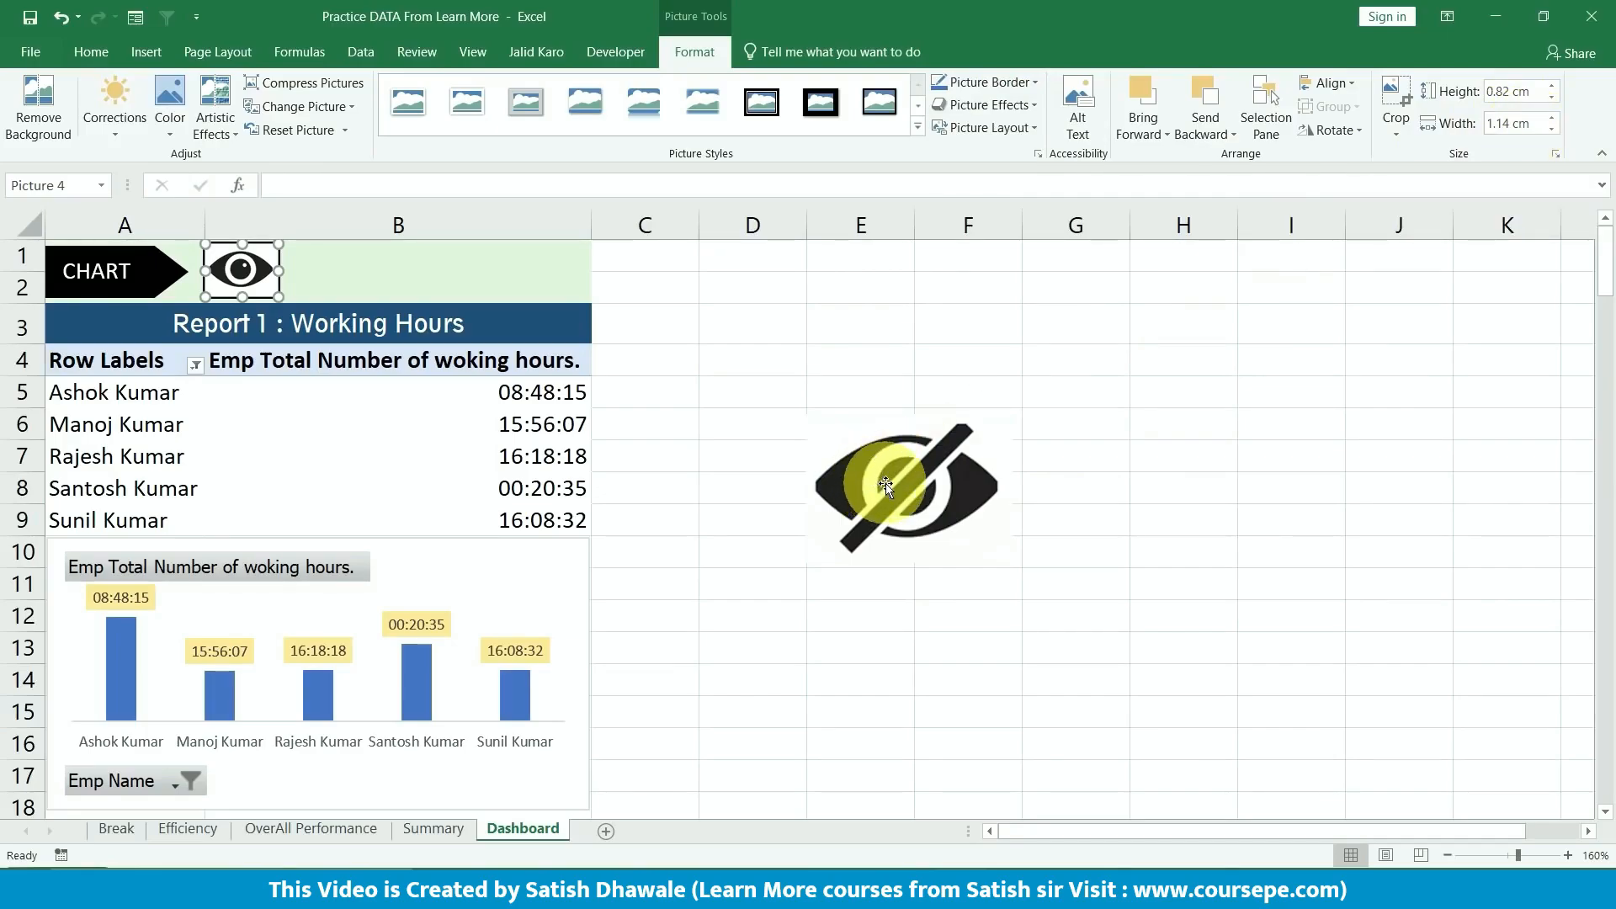
- Resize the crossed-out eye to 0.82 cm high and 1.14 cm wide and place it over the open eye
{"action": "left_click", "coordinate": [921, 482]}
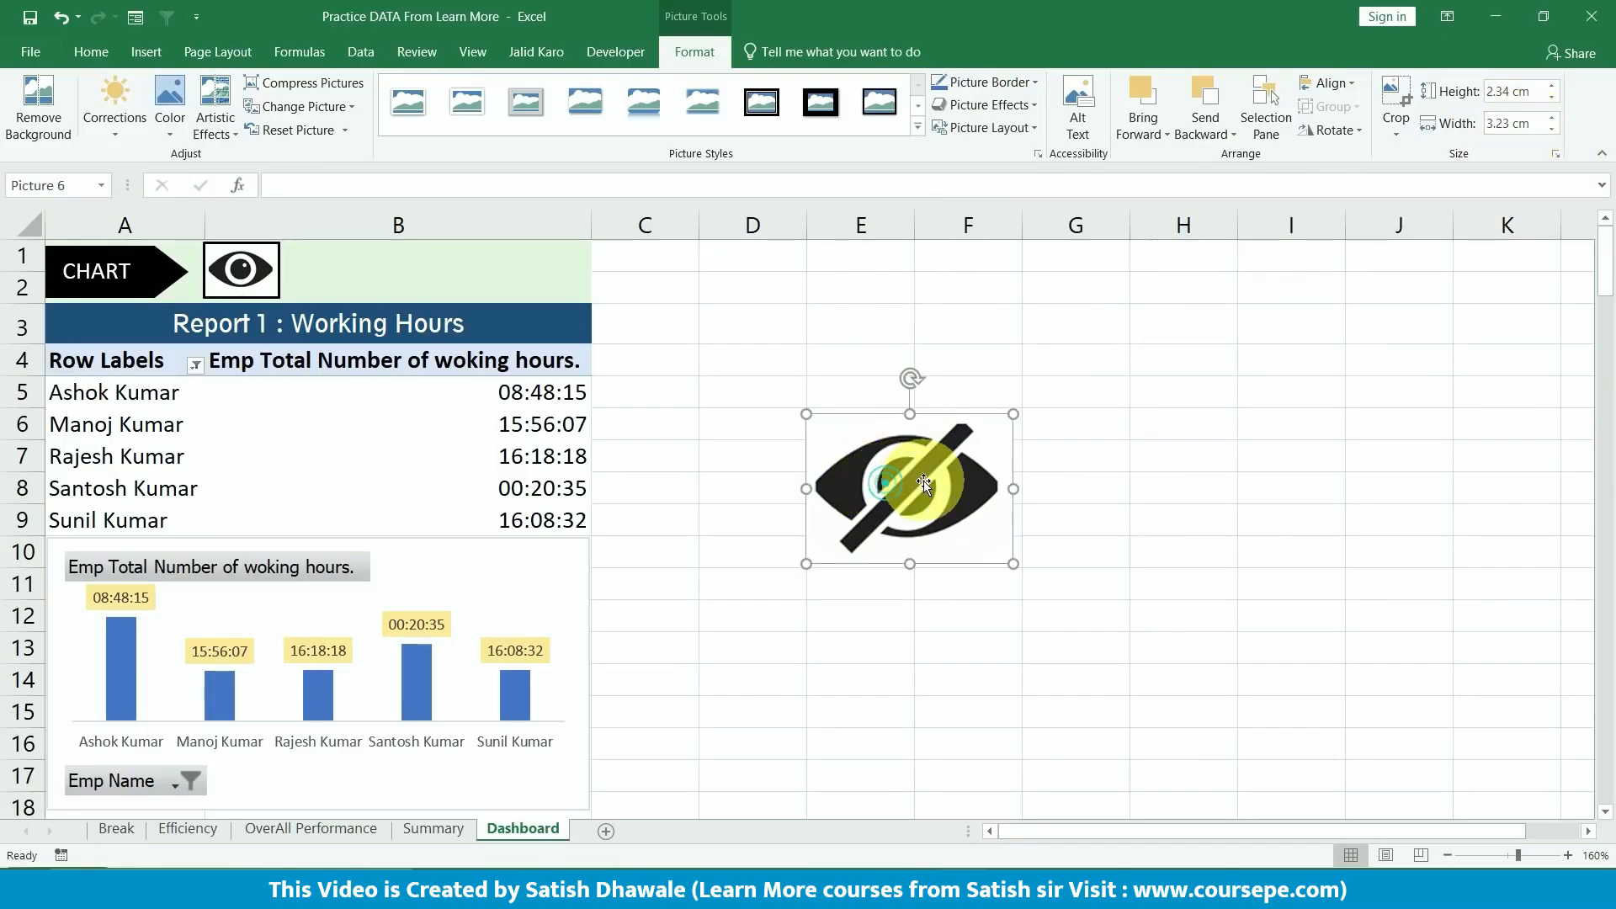
{"action": "left_click", "coordinate": [689, 58]}
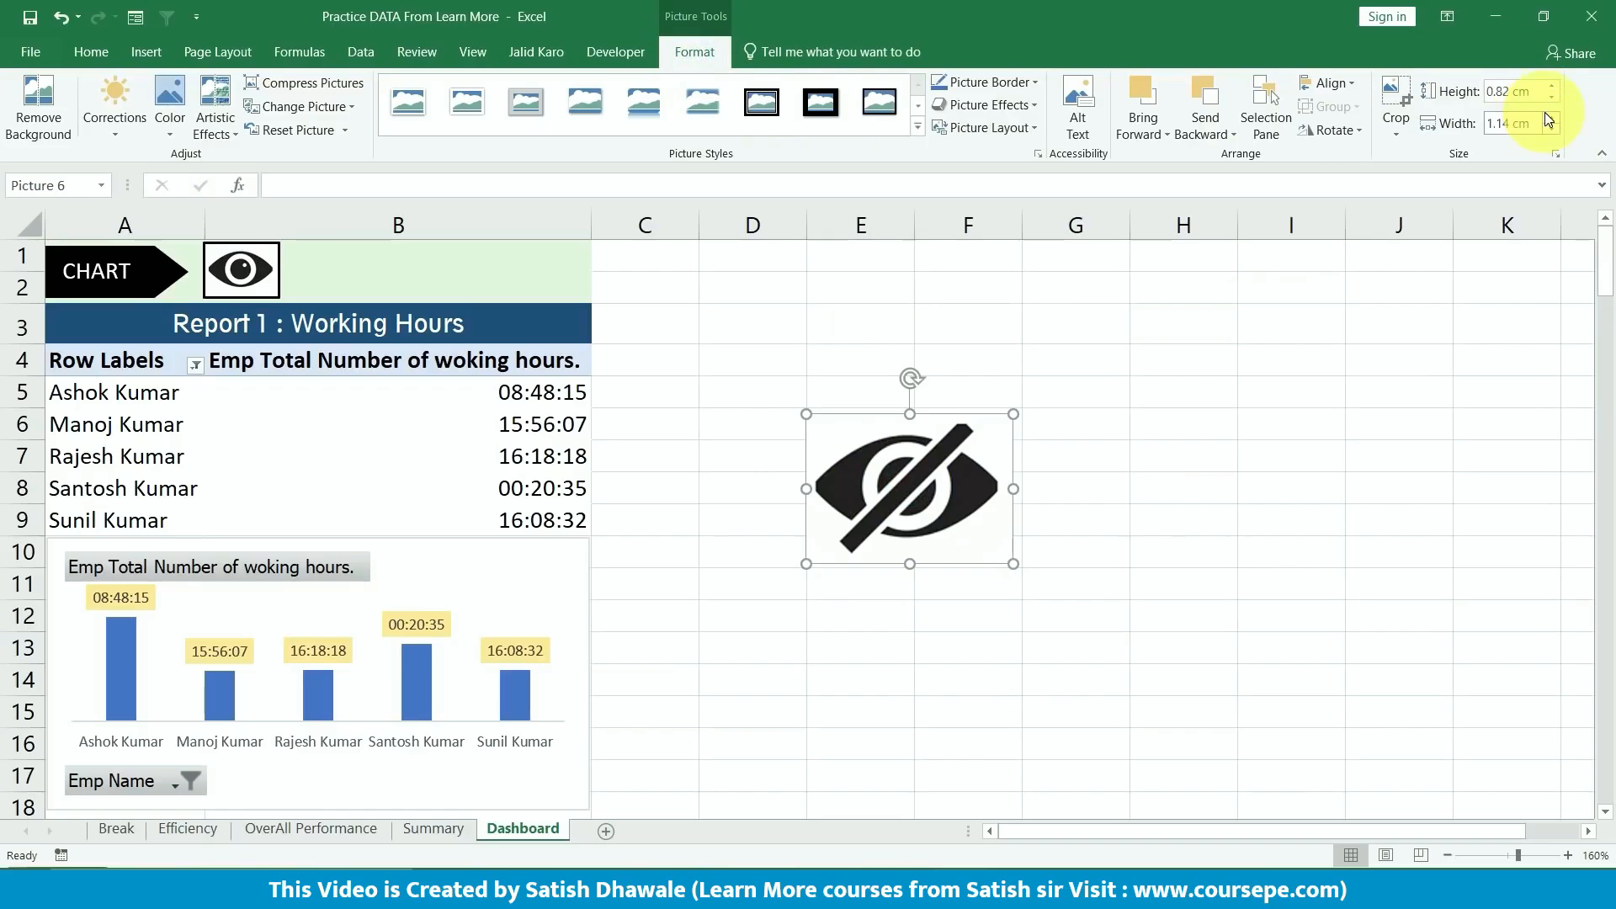
{"action": "key", "text": "Return"}
{"action": "left_click_drag", "start_coordinate": [834, 455], "coordinate": [243, 268]}
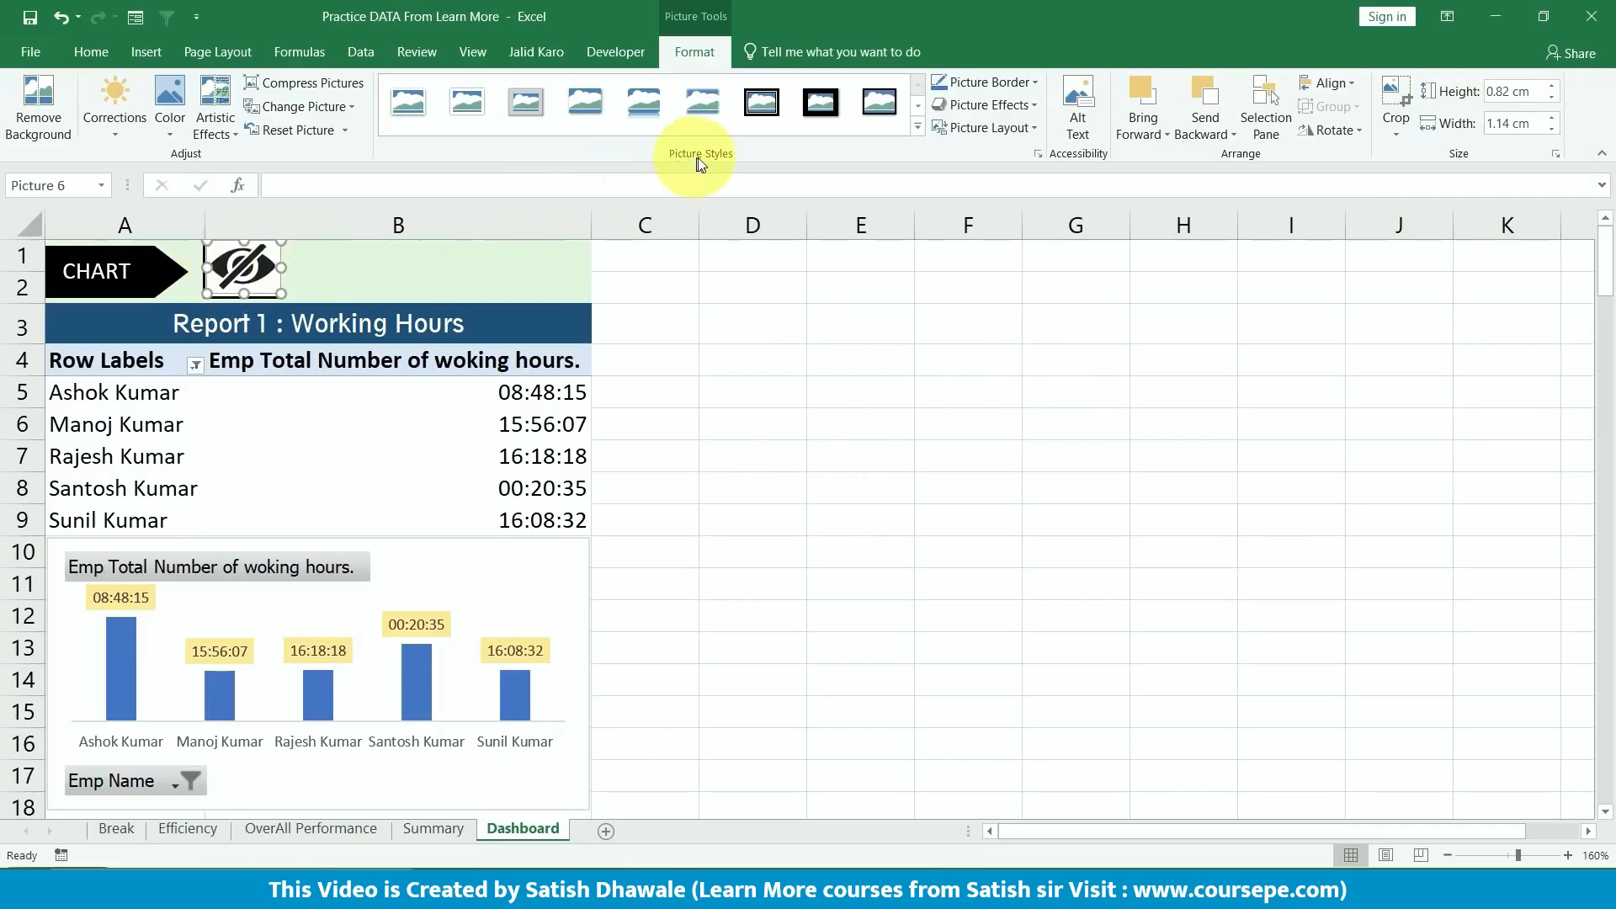
- Add a 1 pt black border around the crossed-out eye picture
{"action": "left_click", "coordinate": [1022, 87]}
{"action": "mouse_move", "coordinate": [1037, 341]}
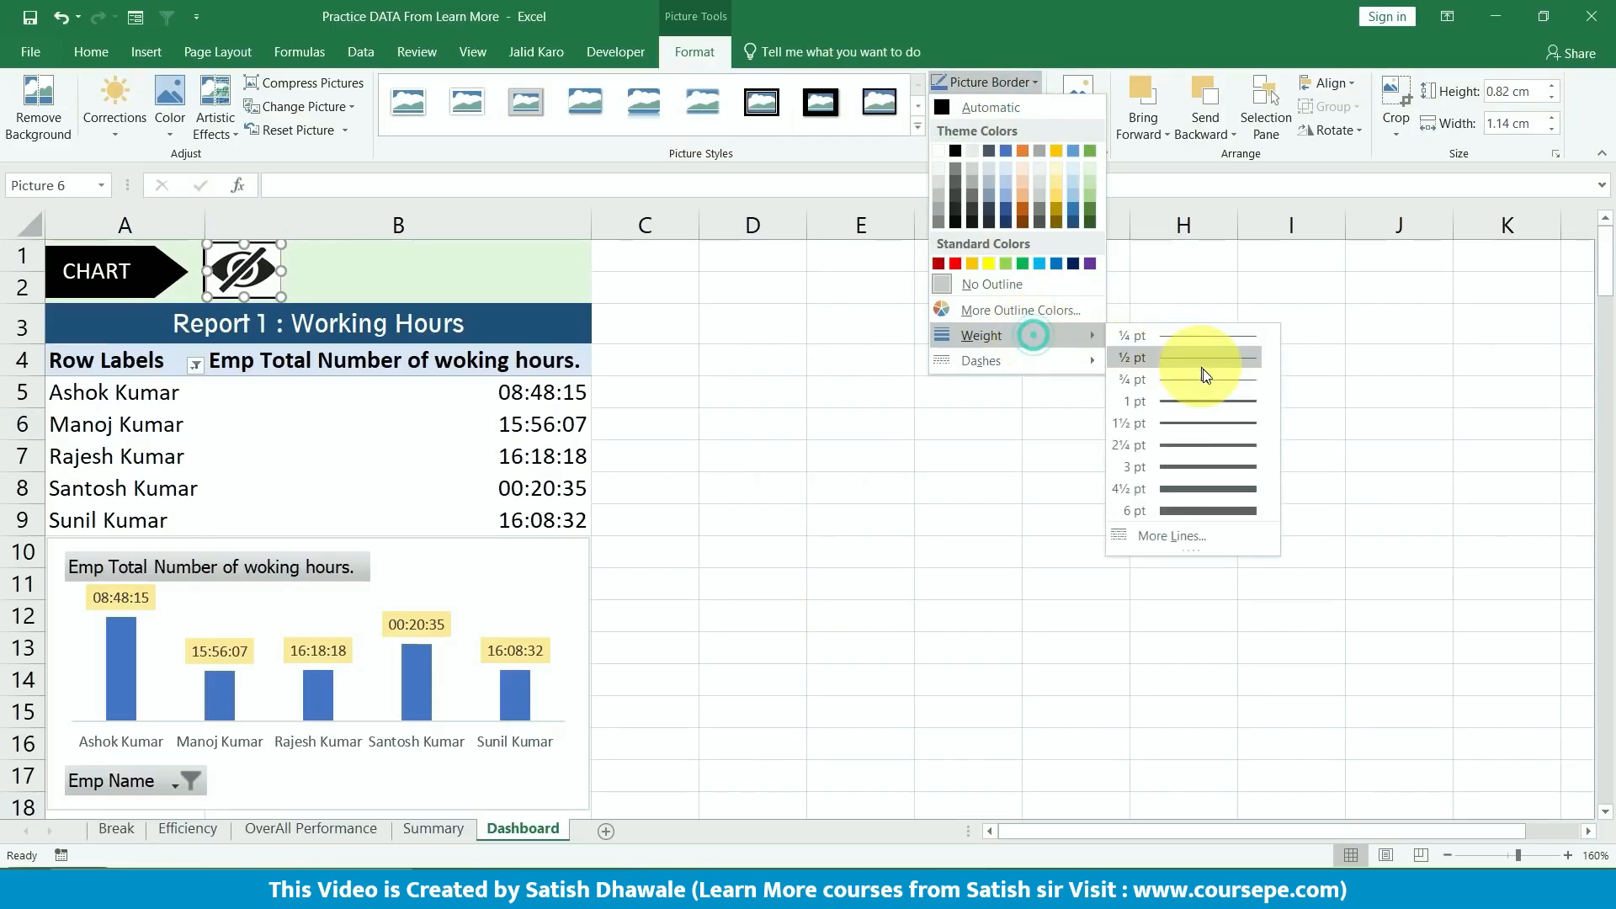
{"action": "left_click", "coordinate": [1202, 396]}
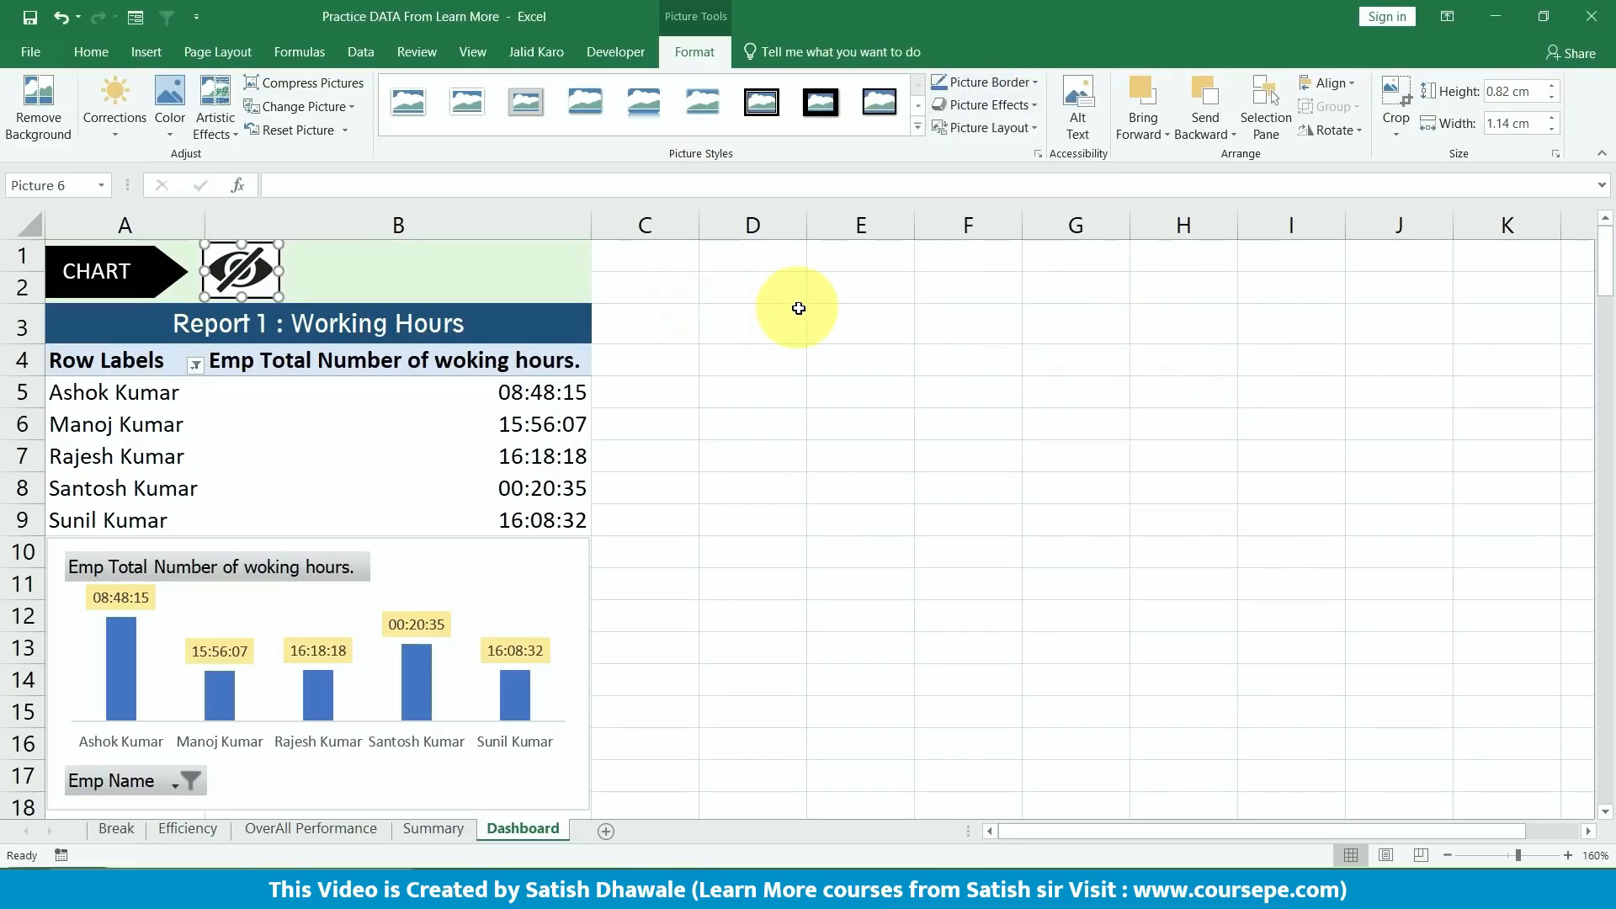
- Move the crossed-out eye off the open eye so both stand side by side in rows 1–2
{"action": "left_click", "coordinate": [859, 352]}
{"action": "left_click_drag", "start_coordinate": [231, 280], "coordinate": [320, 277]}
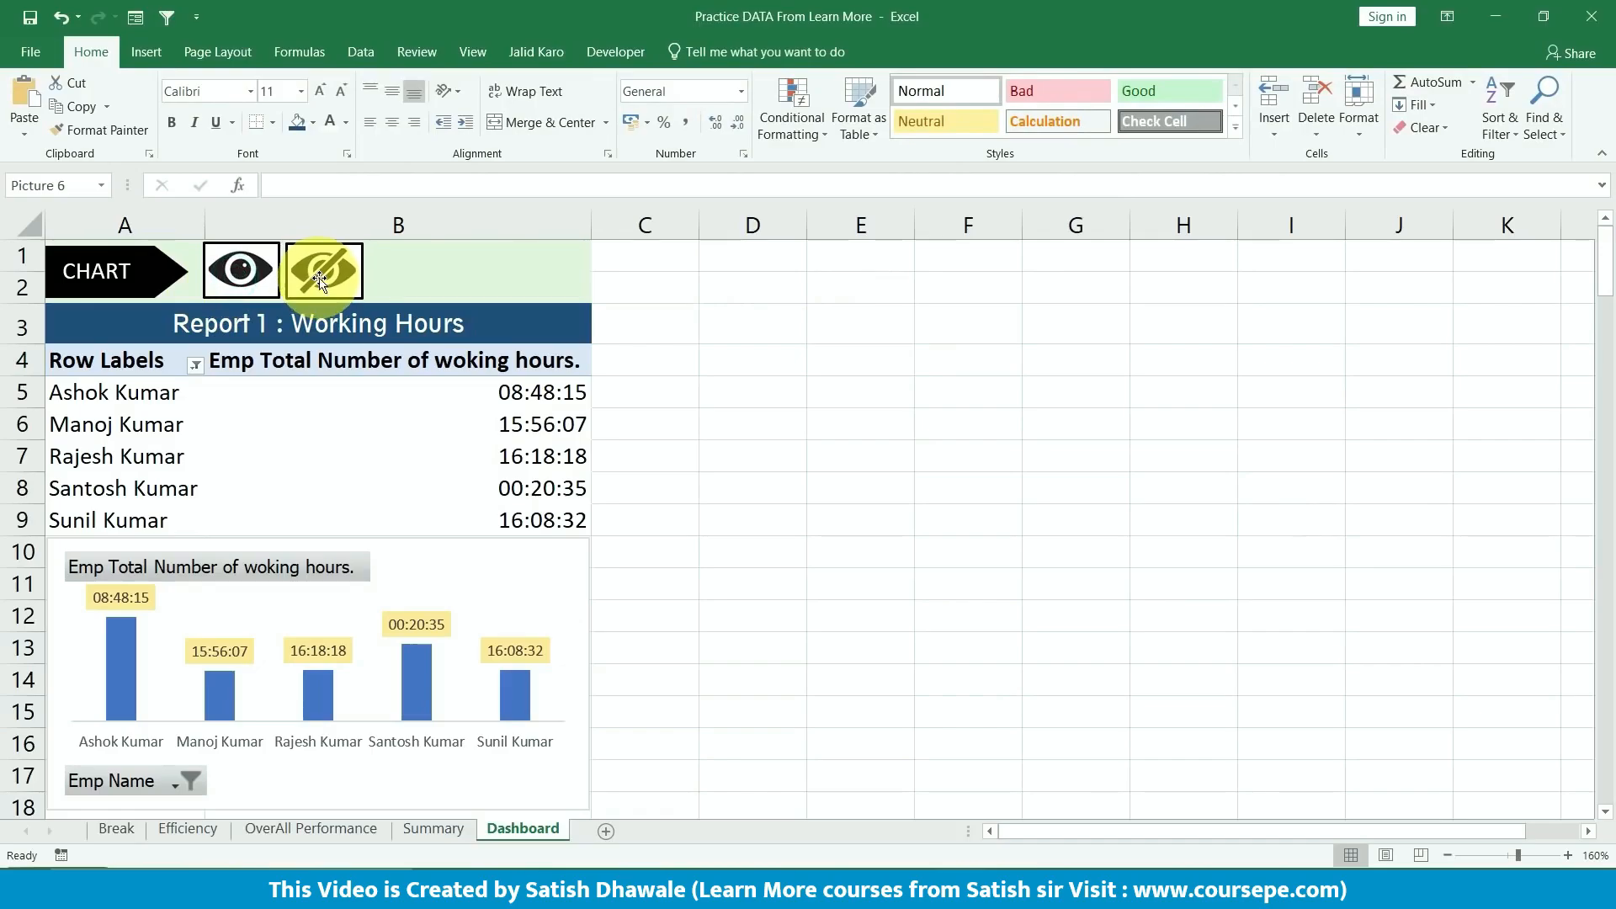
{"action": "left_click", "coordinate": [867, 389]}
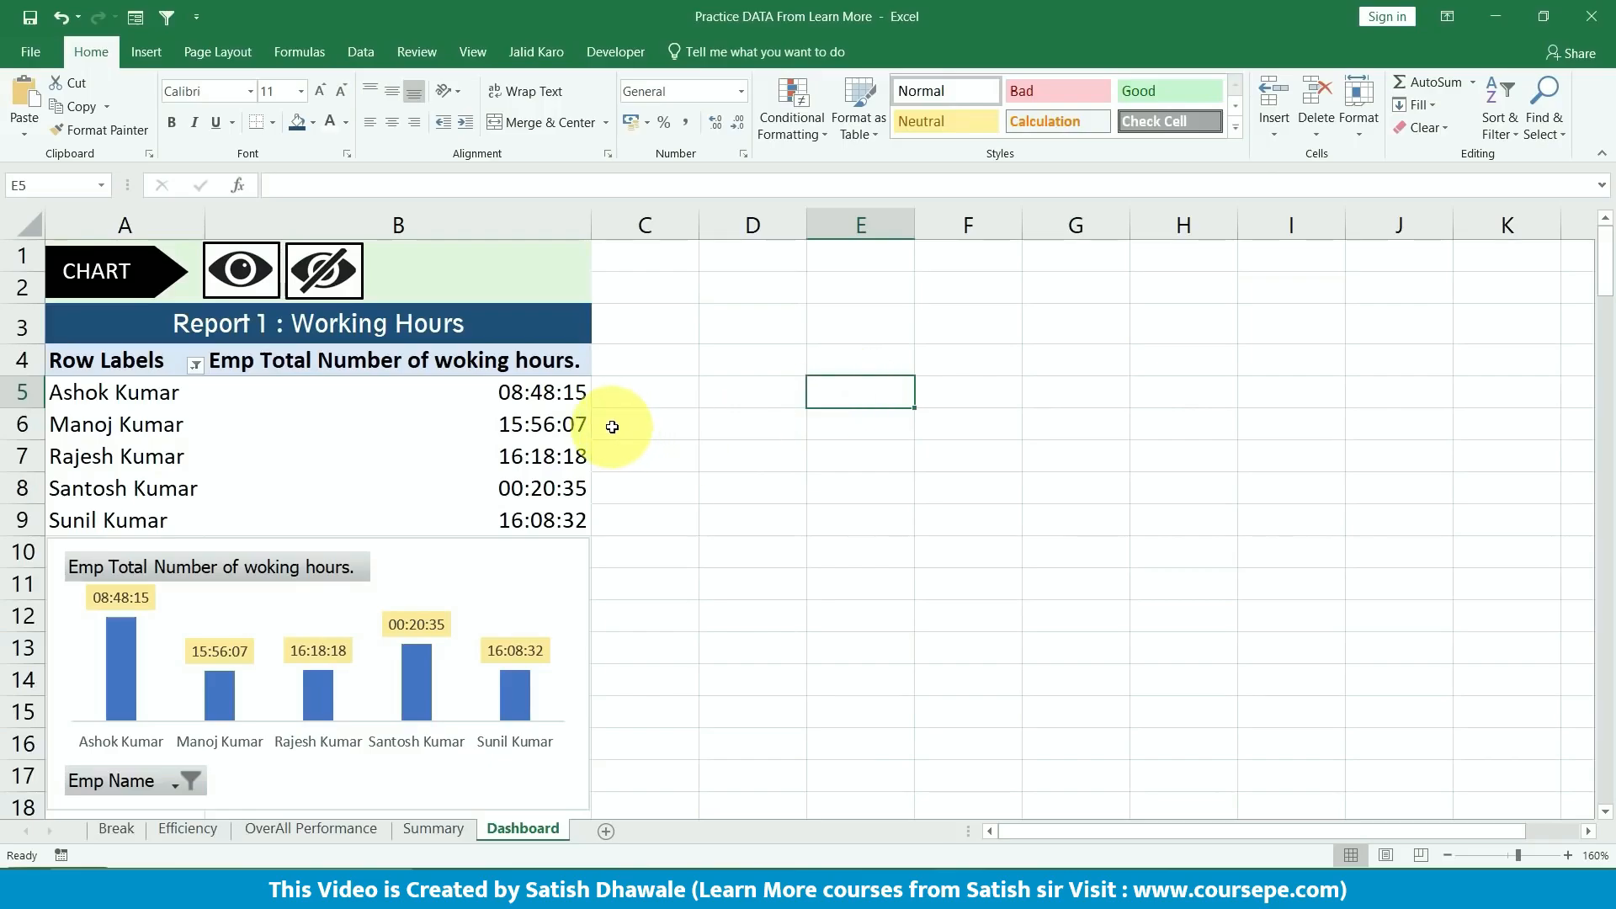
{"action": "left_click", "coordinate": [601, 63]}
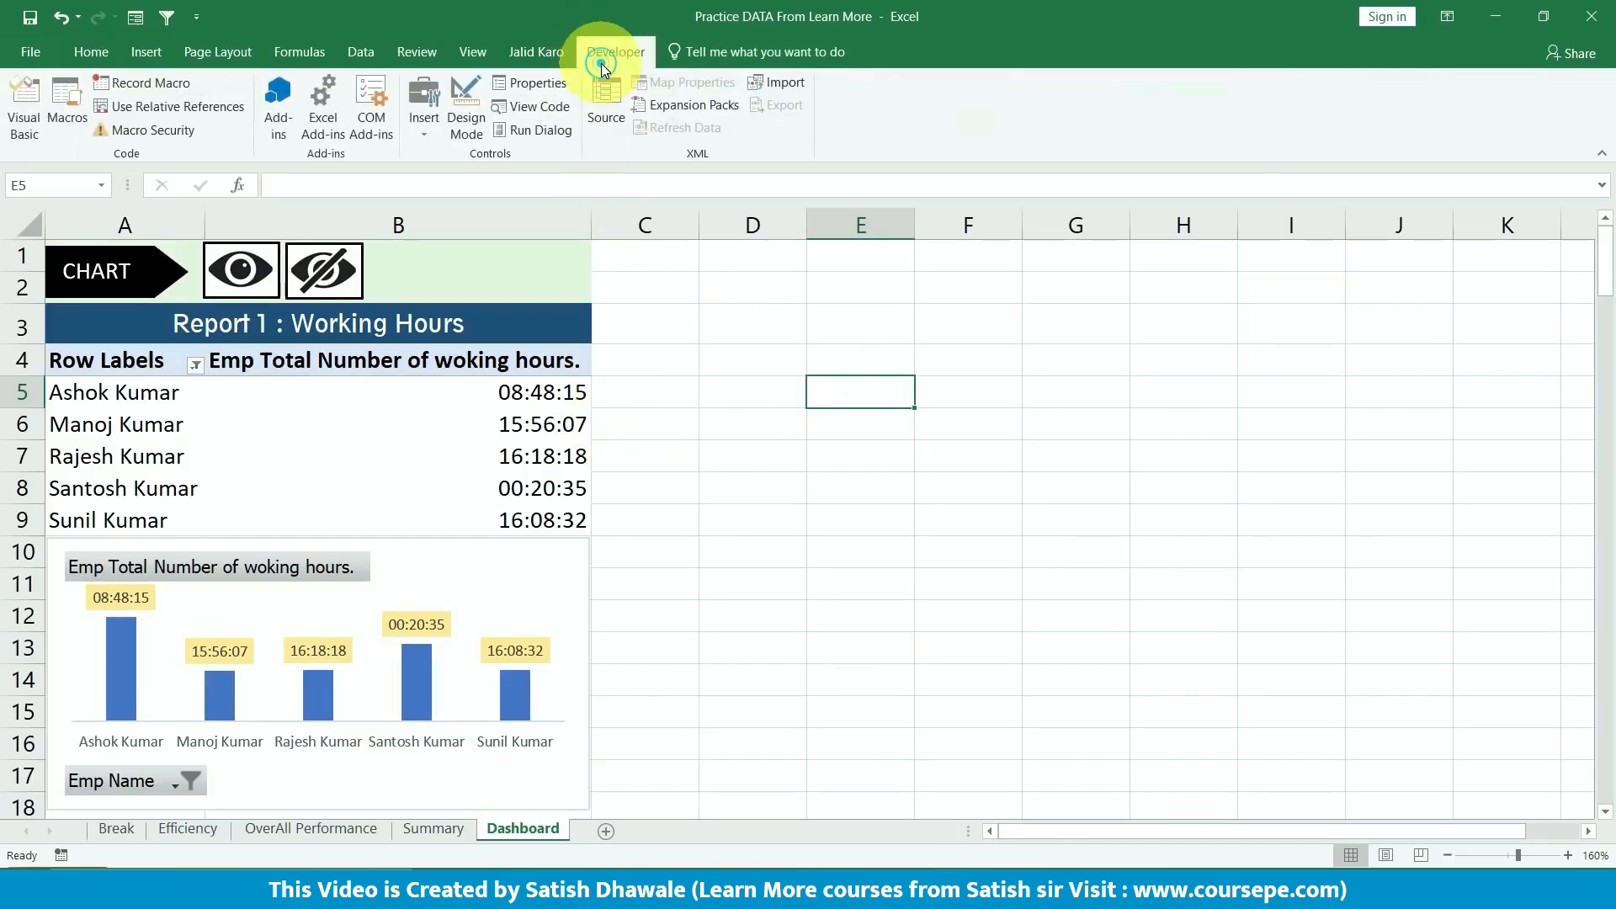
{"action": "left_click", "coordinate": [417, 133]}
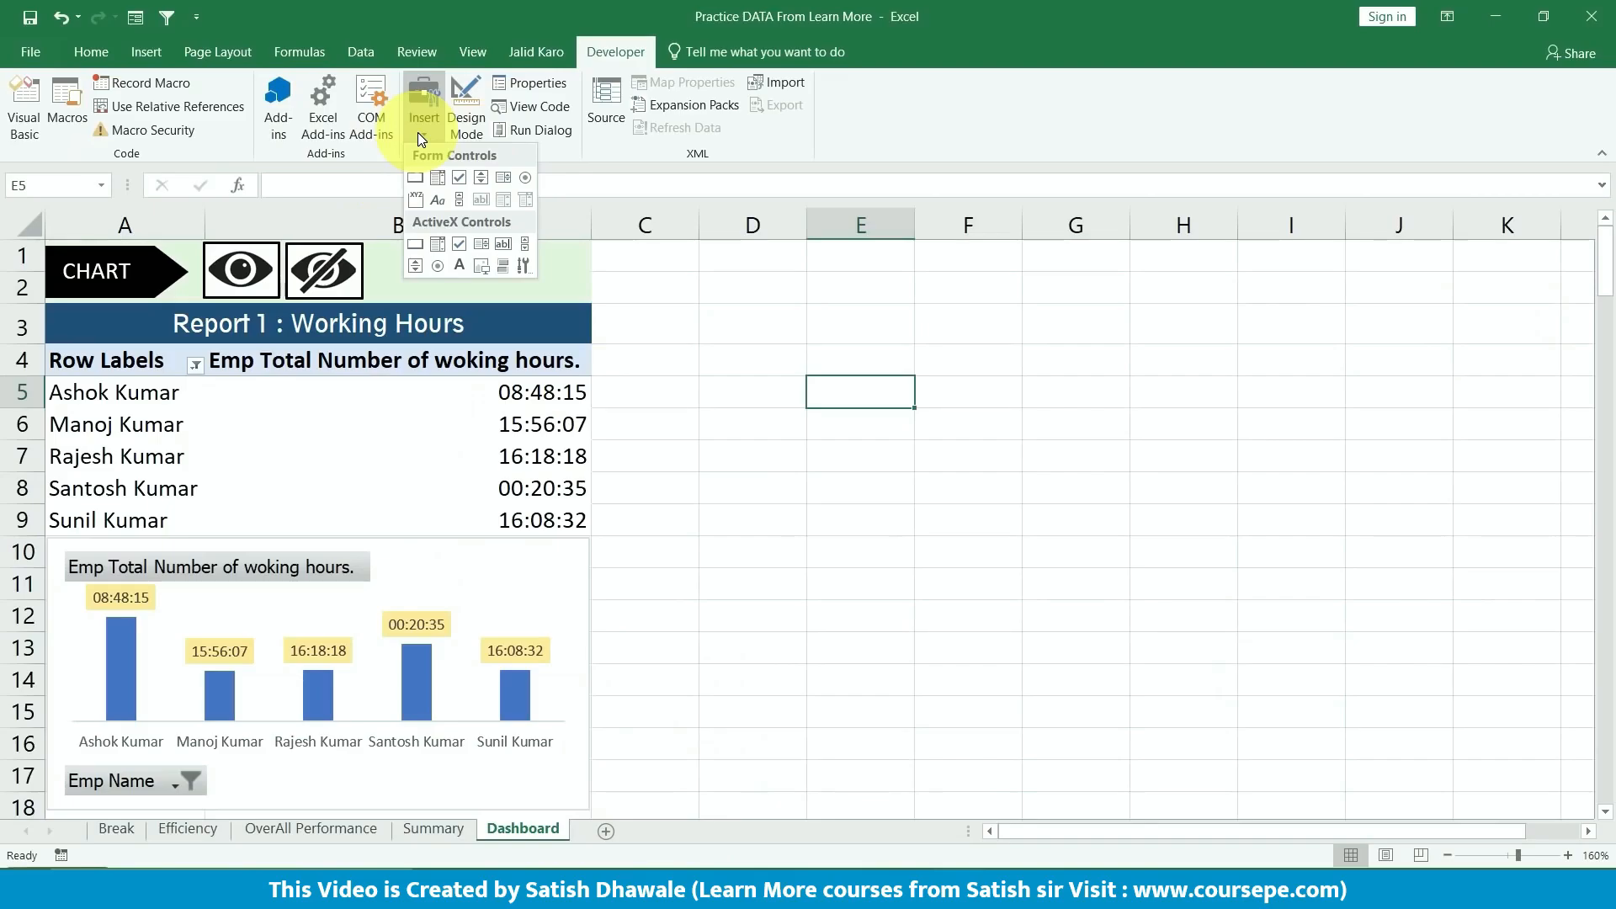
{"action": "left_click", "coordinate": [623, 50]}
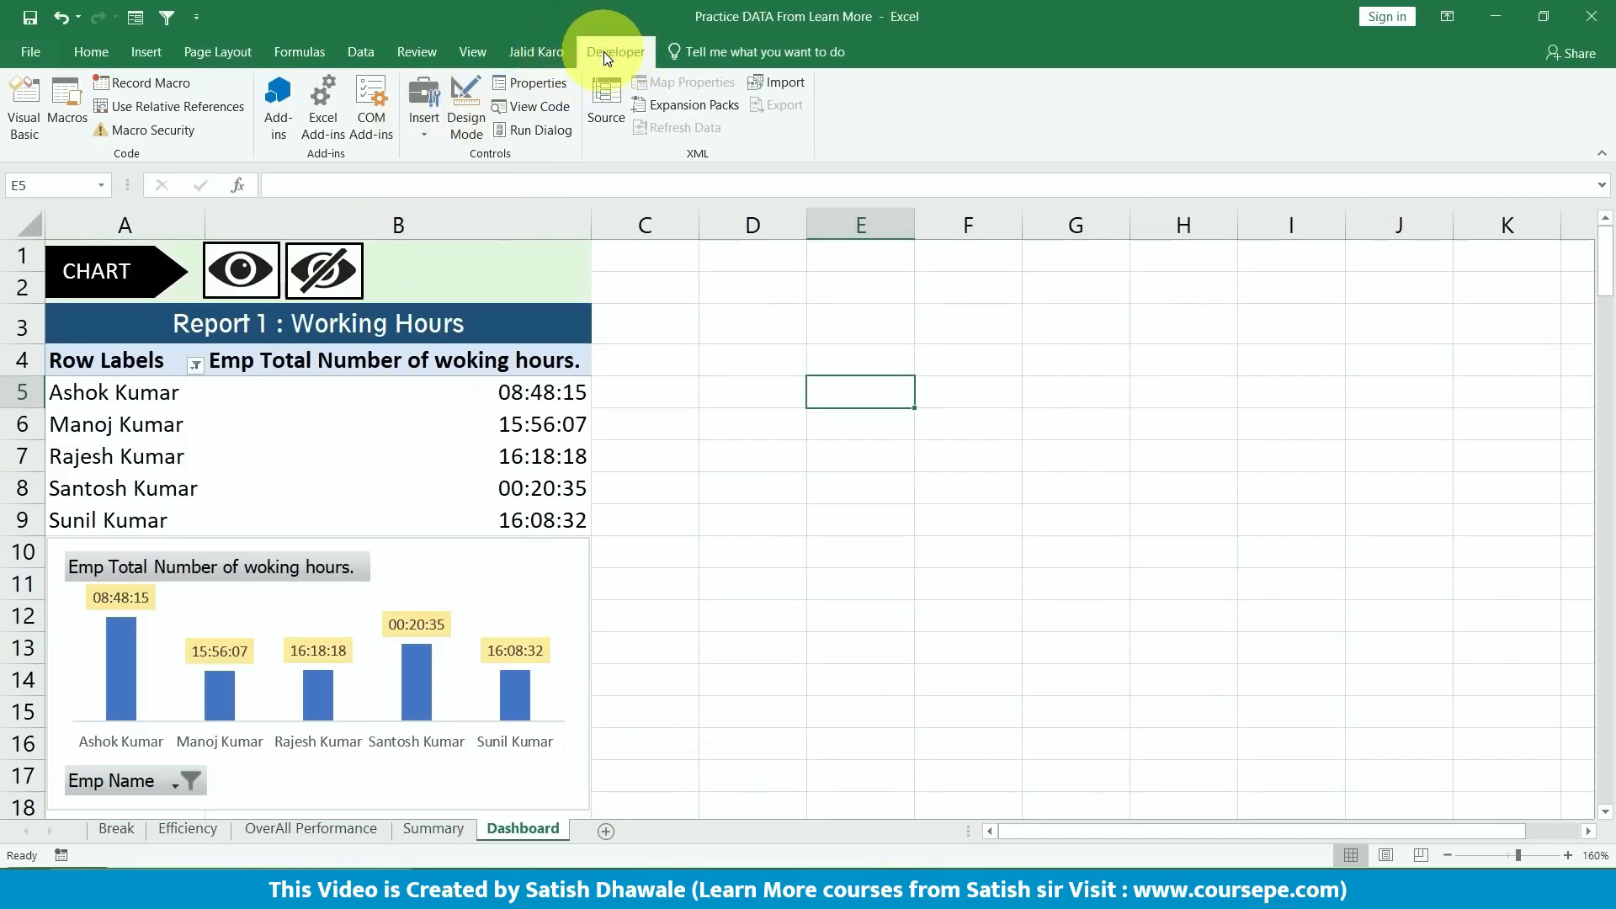
{"action": "right_click", "coordinate": [612, 53]}
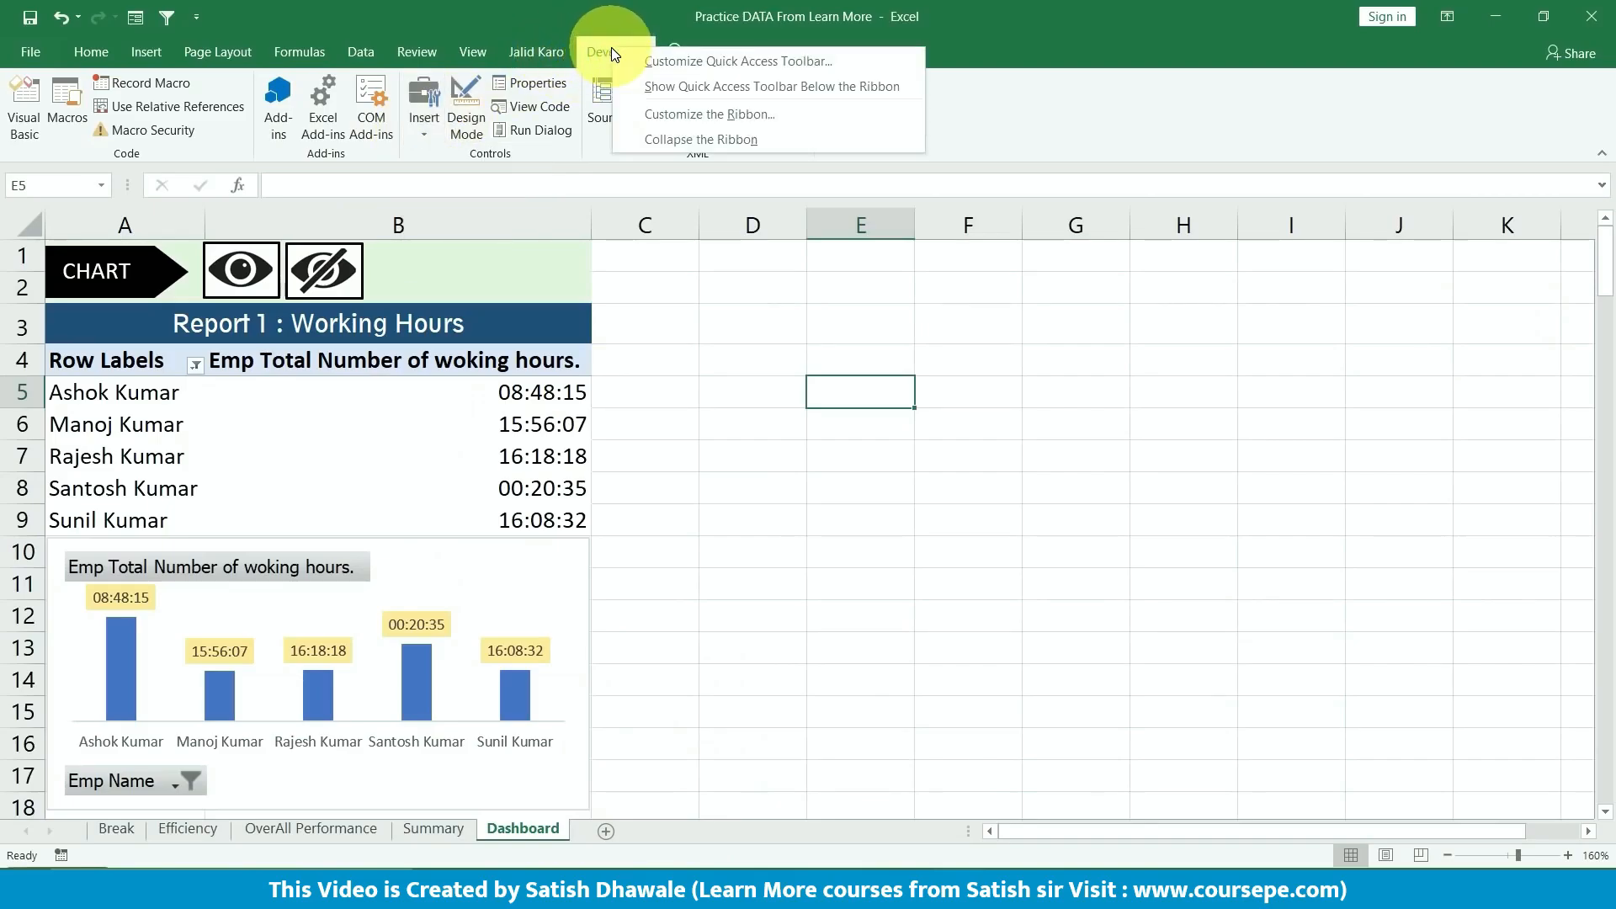
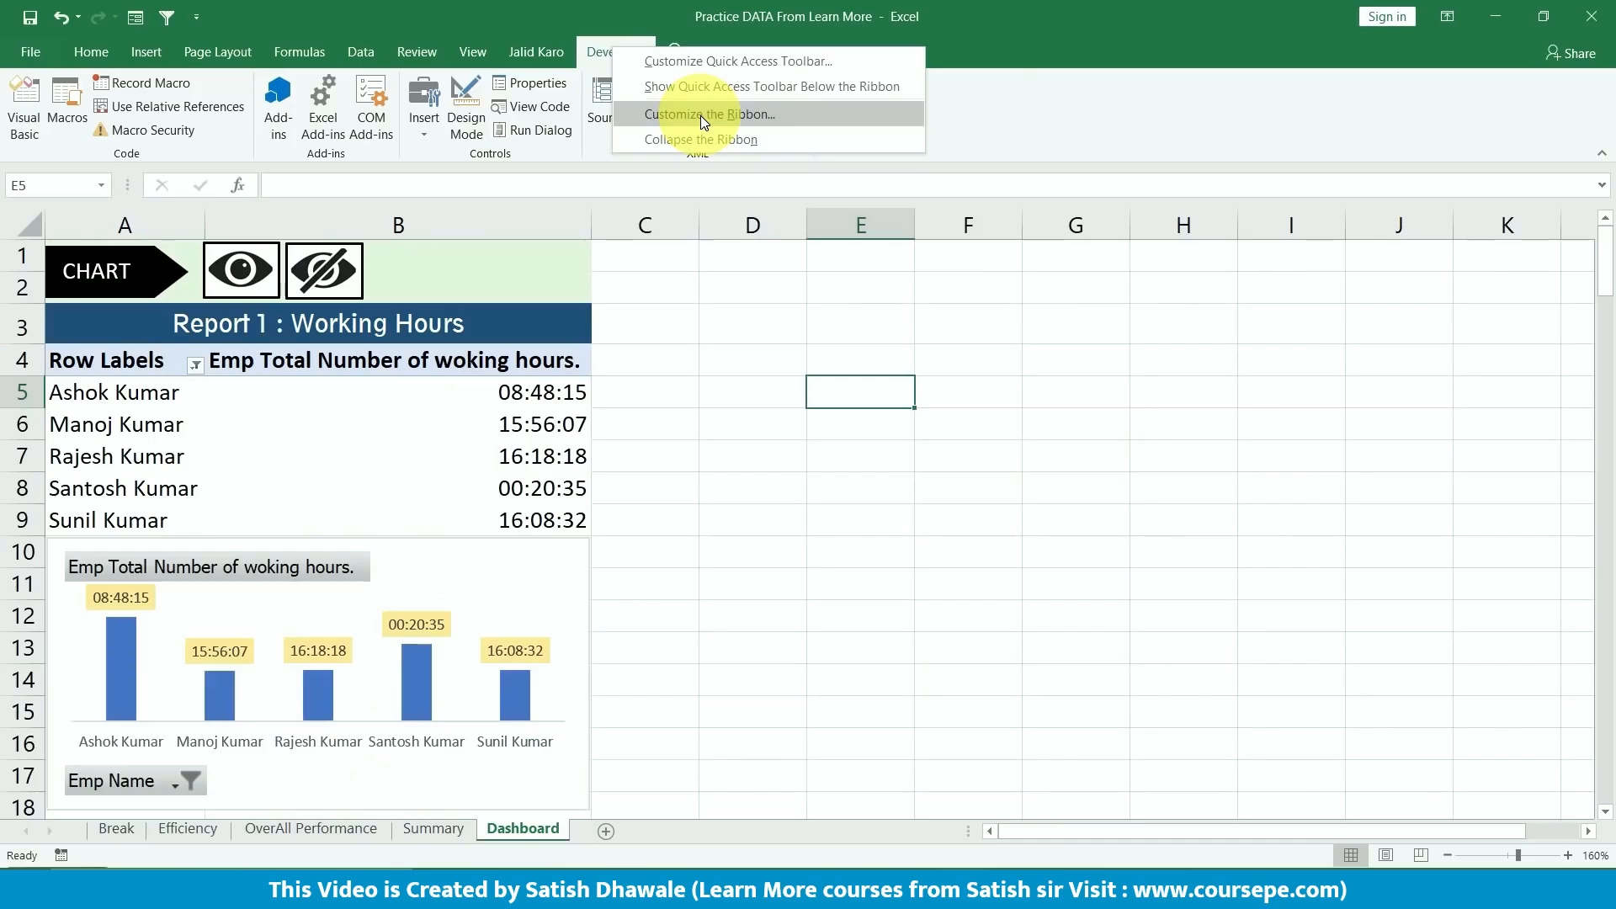
{"action": "left_click", "coordinate": [609, 55]}
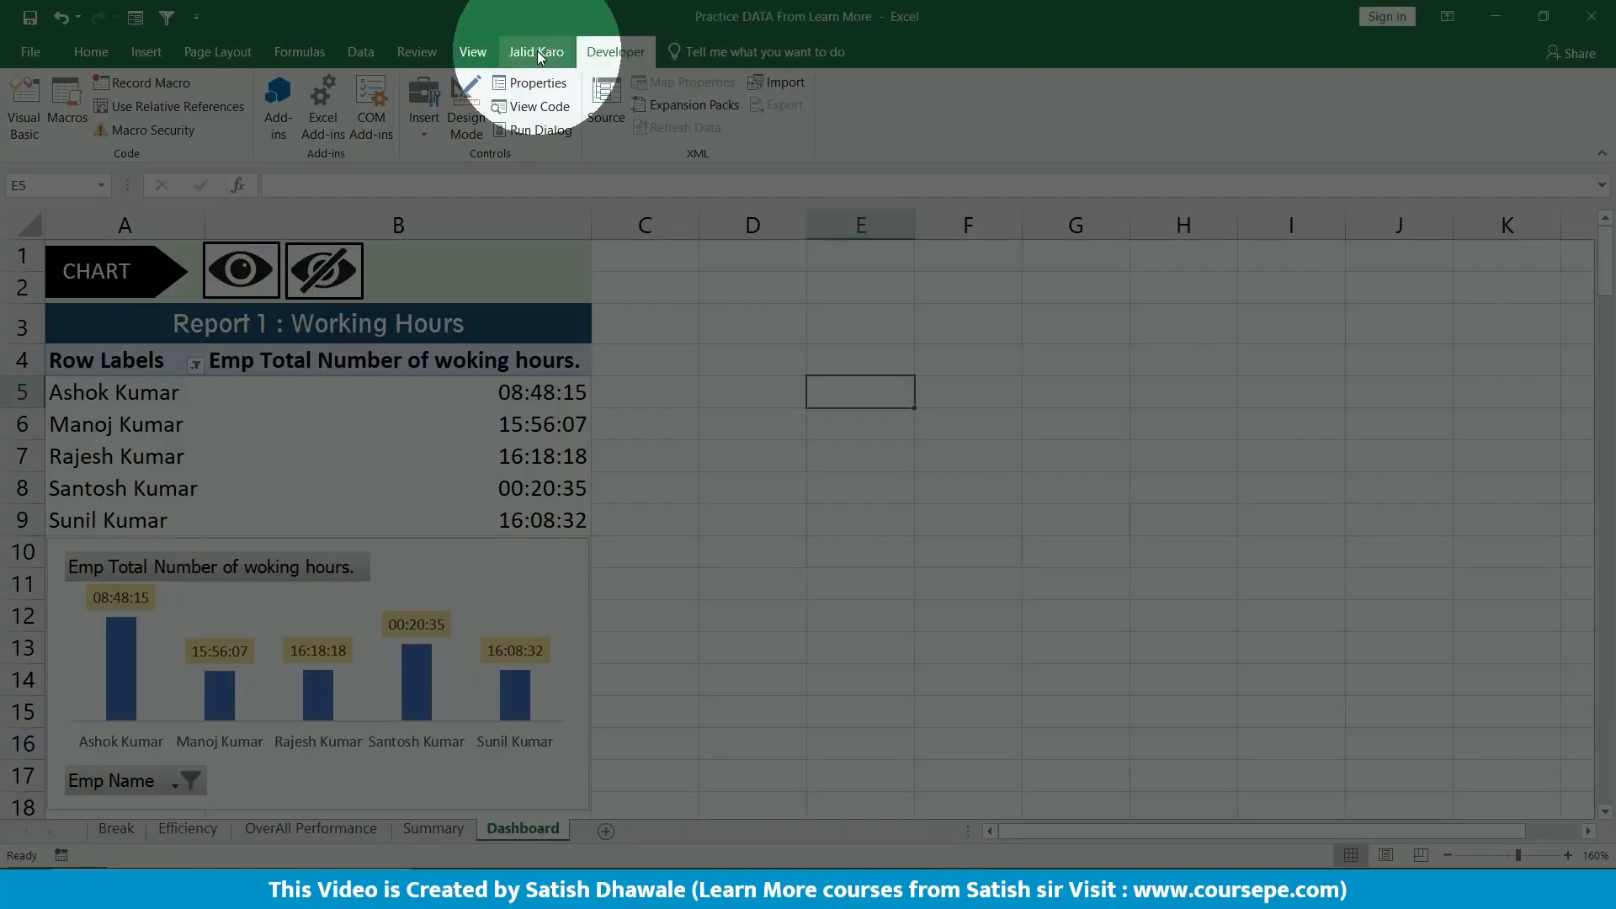
{"action": "left_click", "coordinate": [540, 52]}
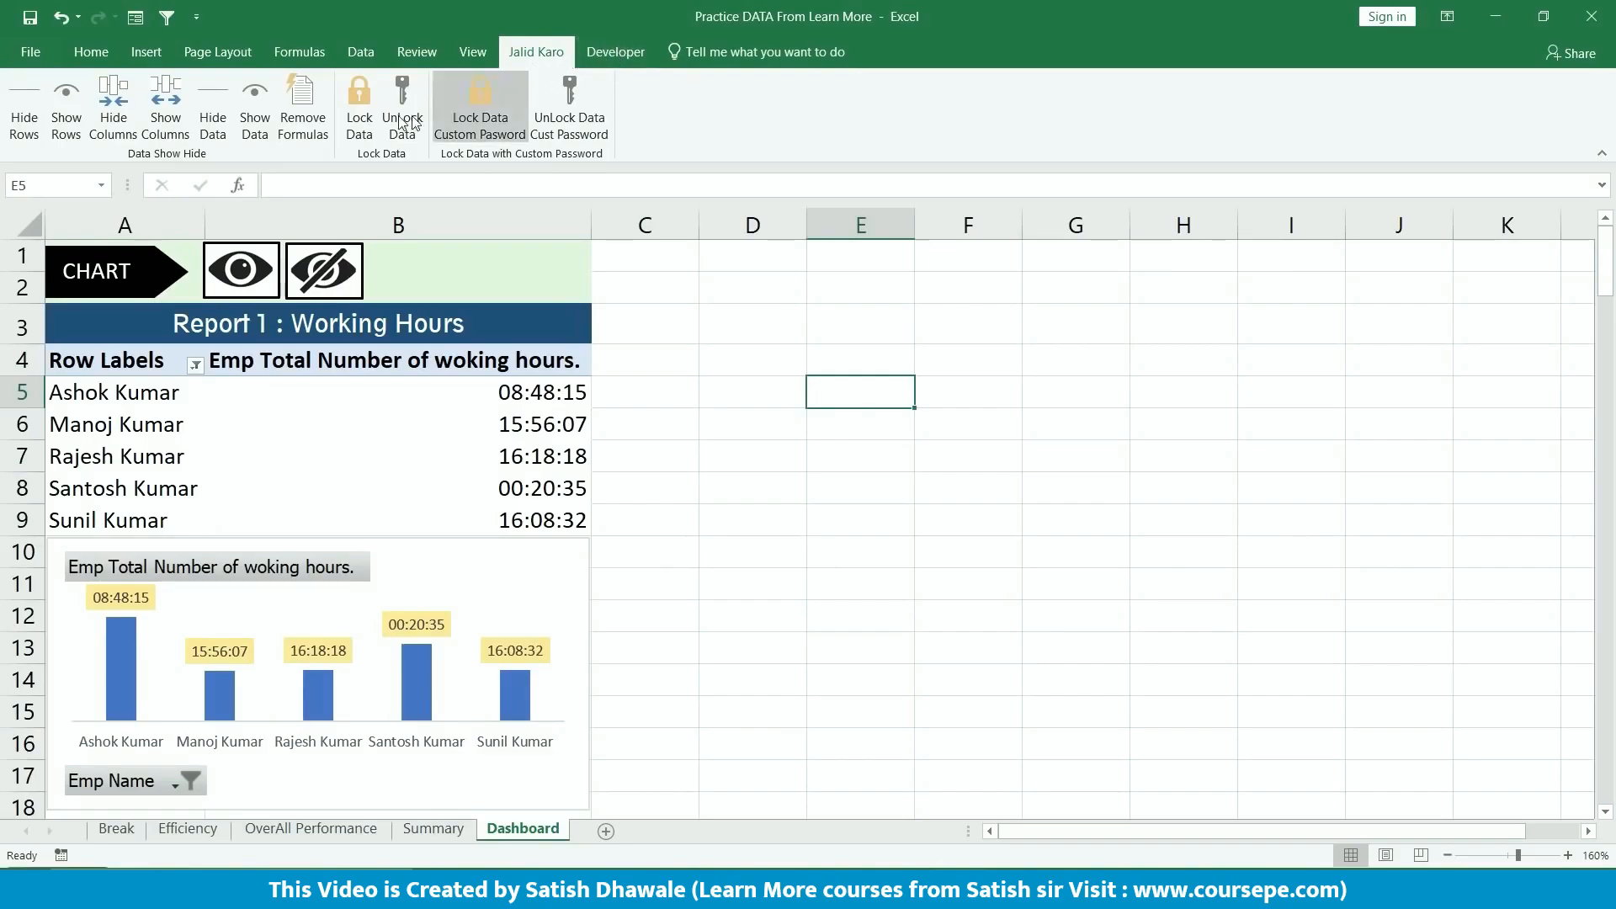
{"action": "left_click", "coordinate": [622, 57]}
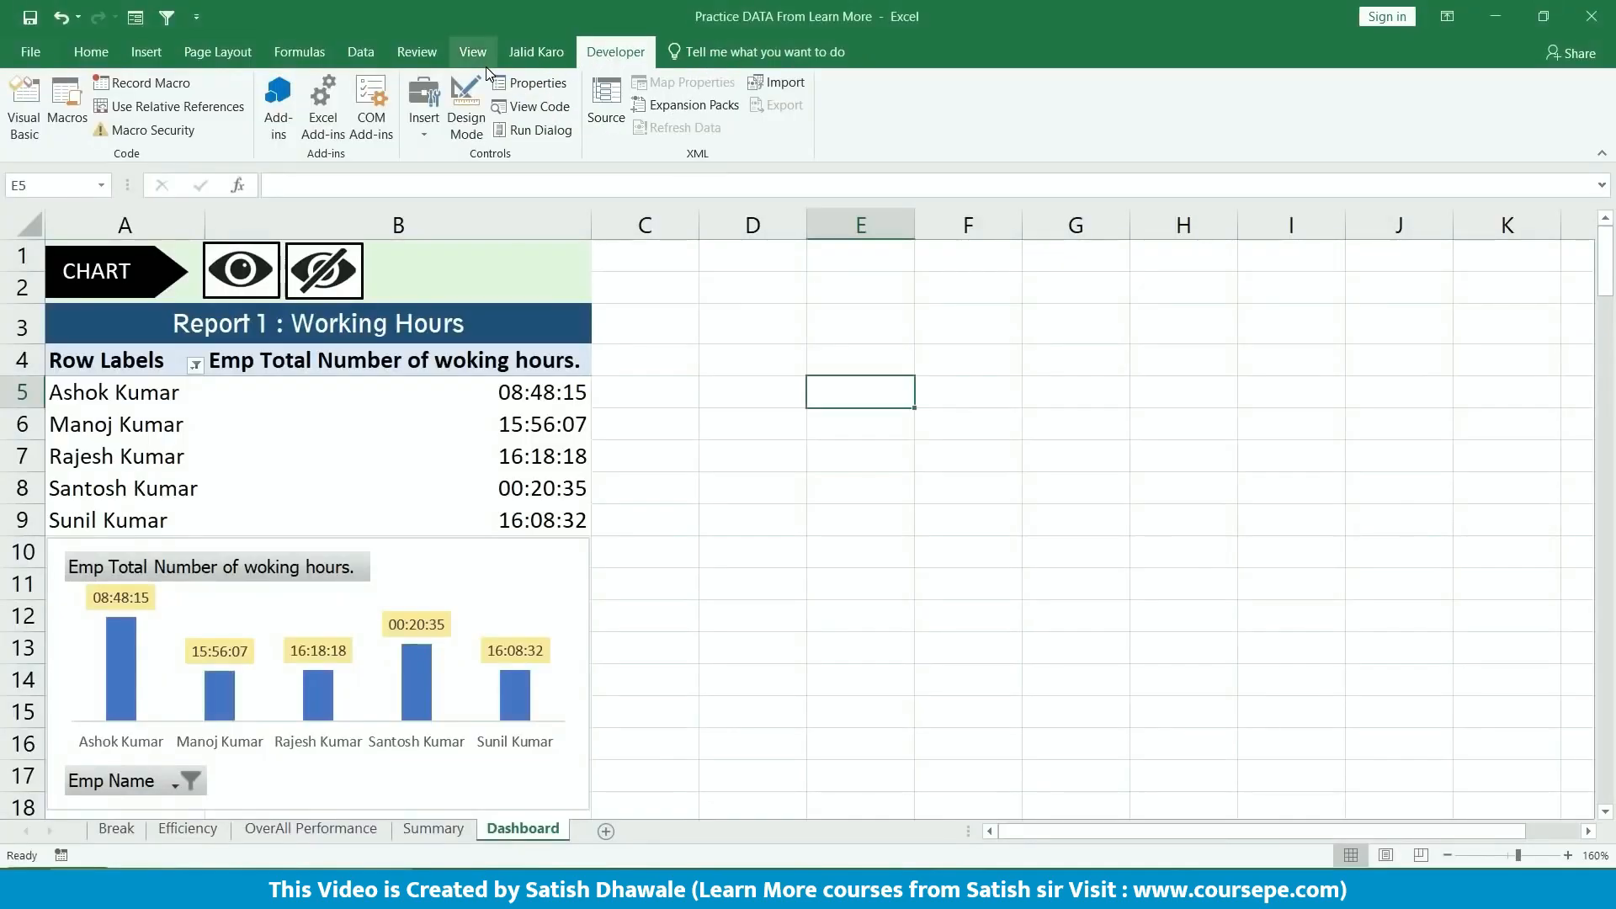
- Check in the ribbon customization settings whether Developer is enabled among the main tabs, and accept the settings
{"action": "right_click", "coordinate": [481, 54]}
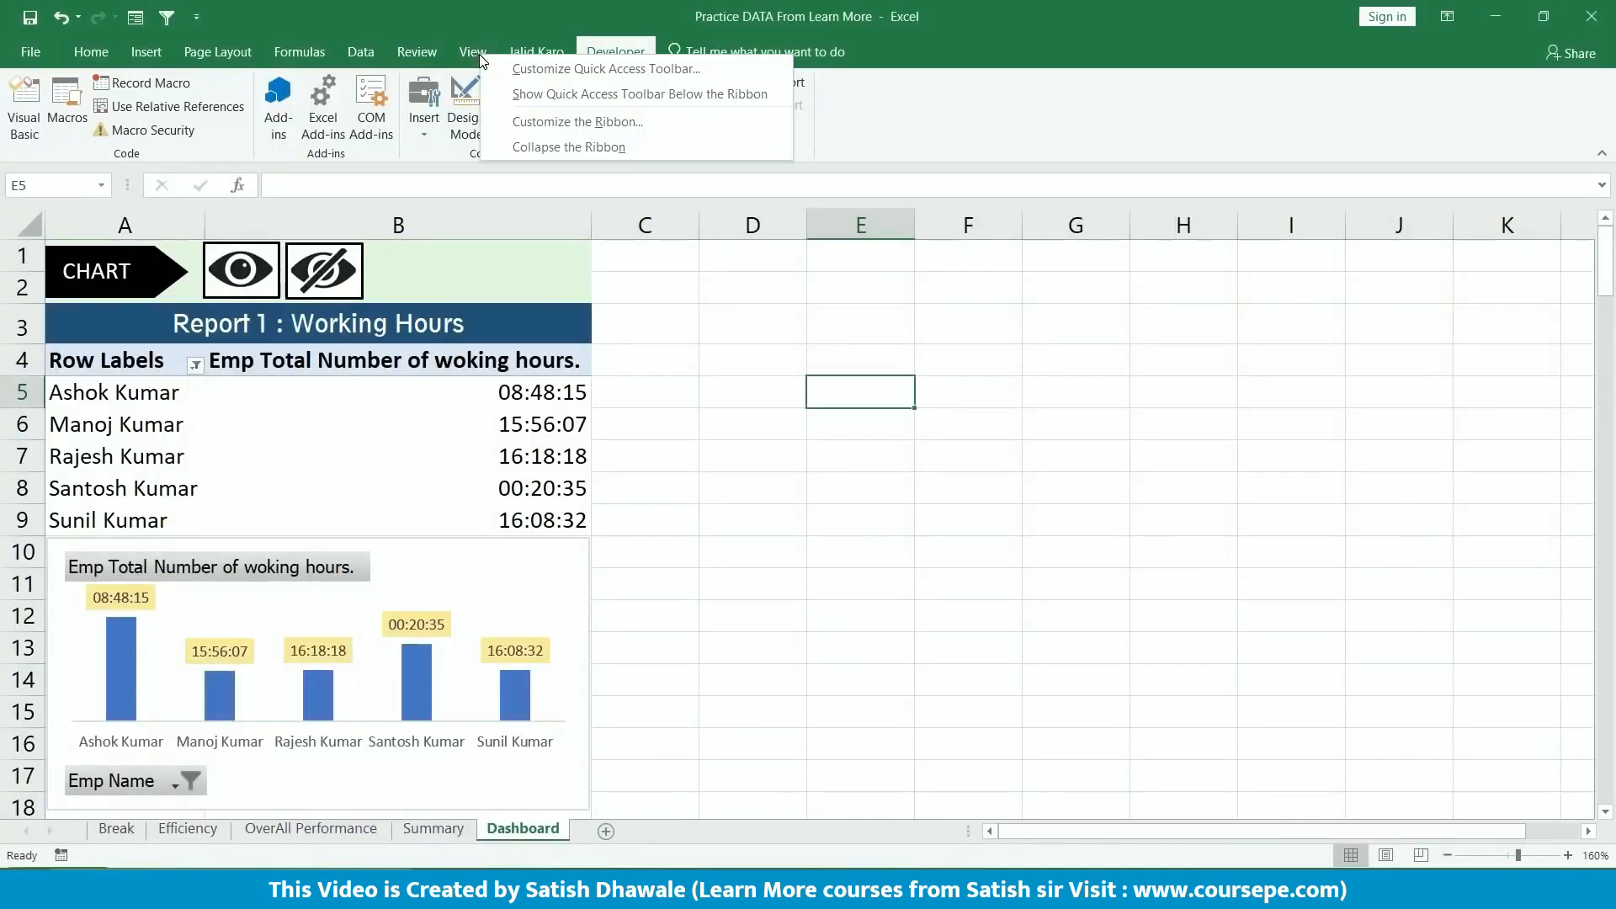
{"action": "left_click", "coordinate": [579, 122]}
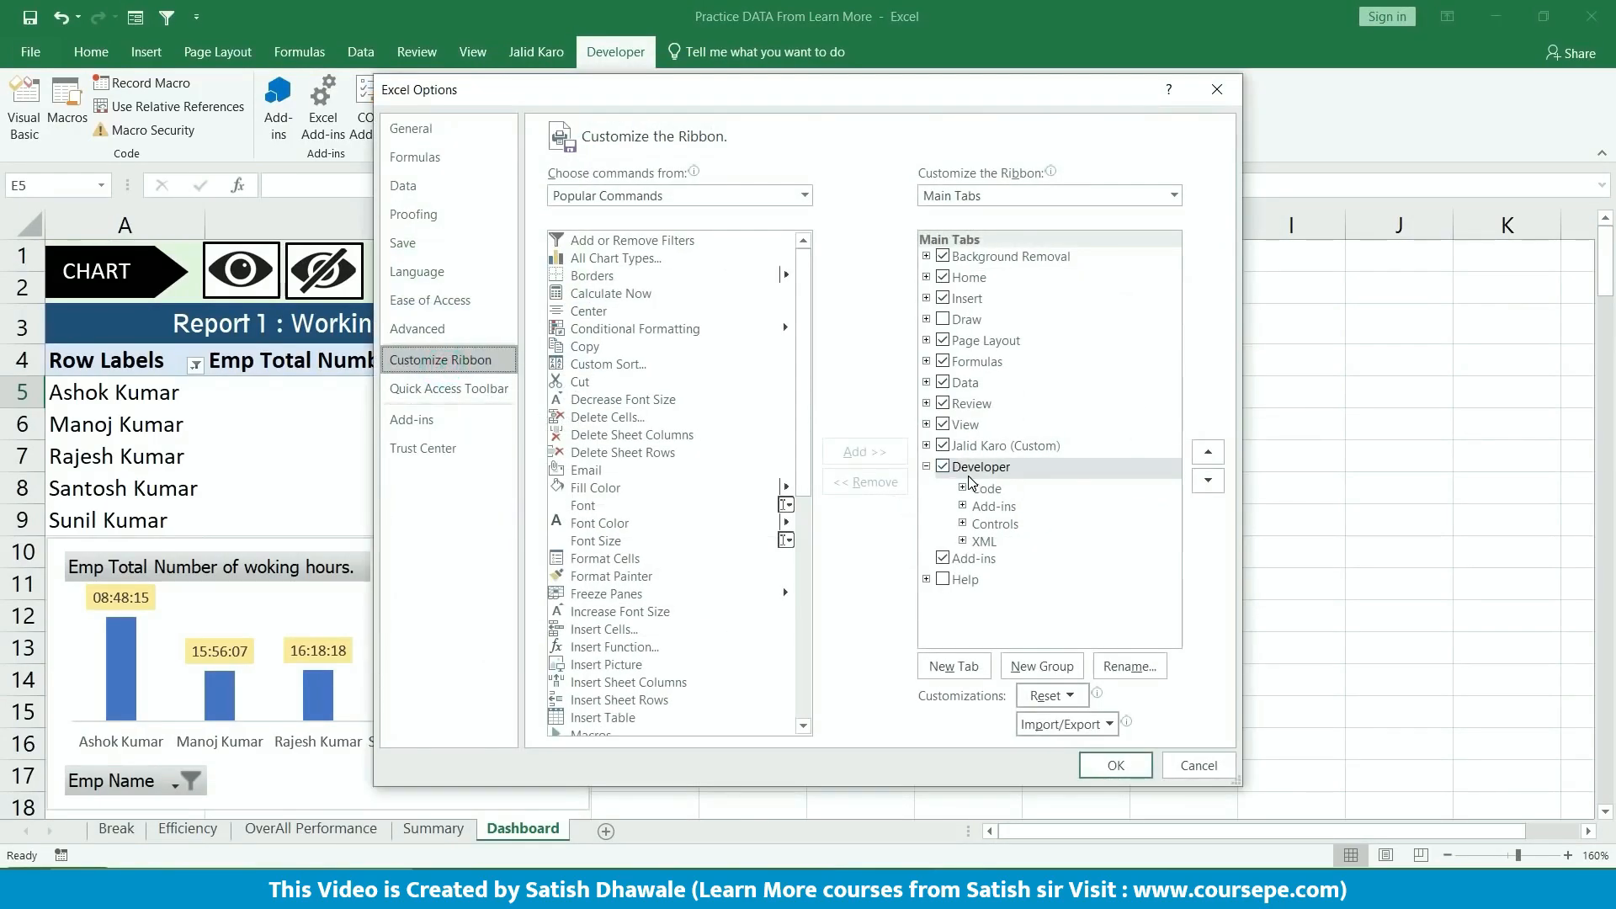
{"action": "key", "text": "F9"}
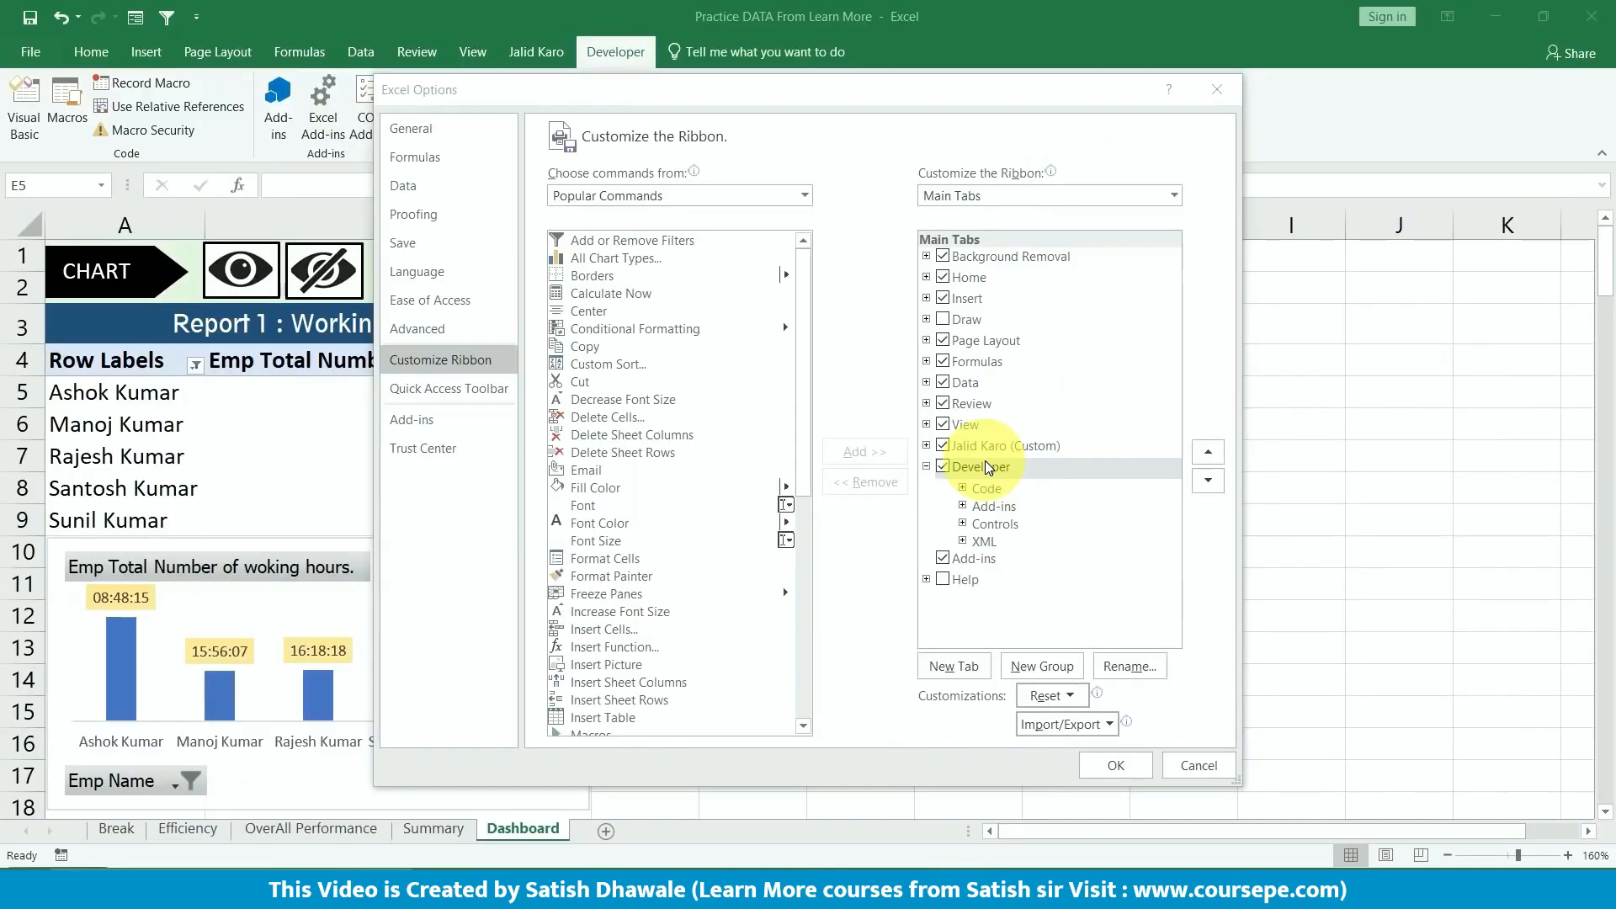
{"action": "left_click", "coordinate": [1116, 765]}
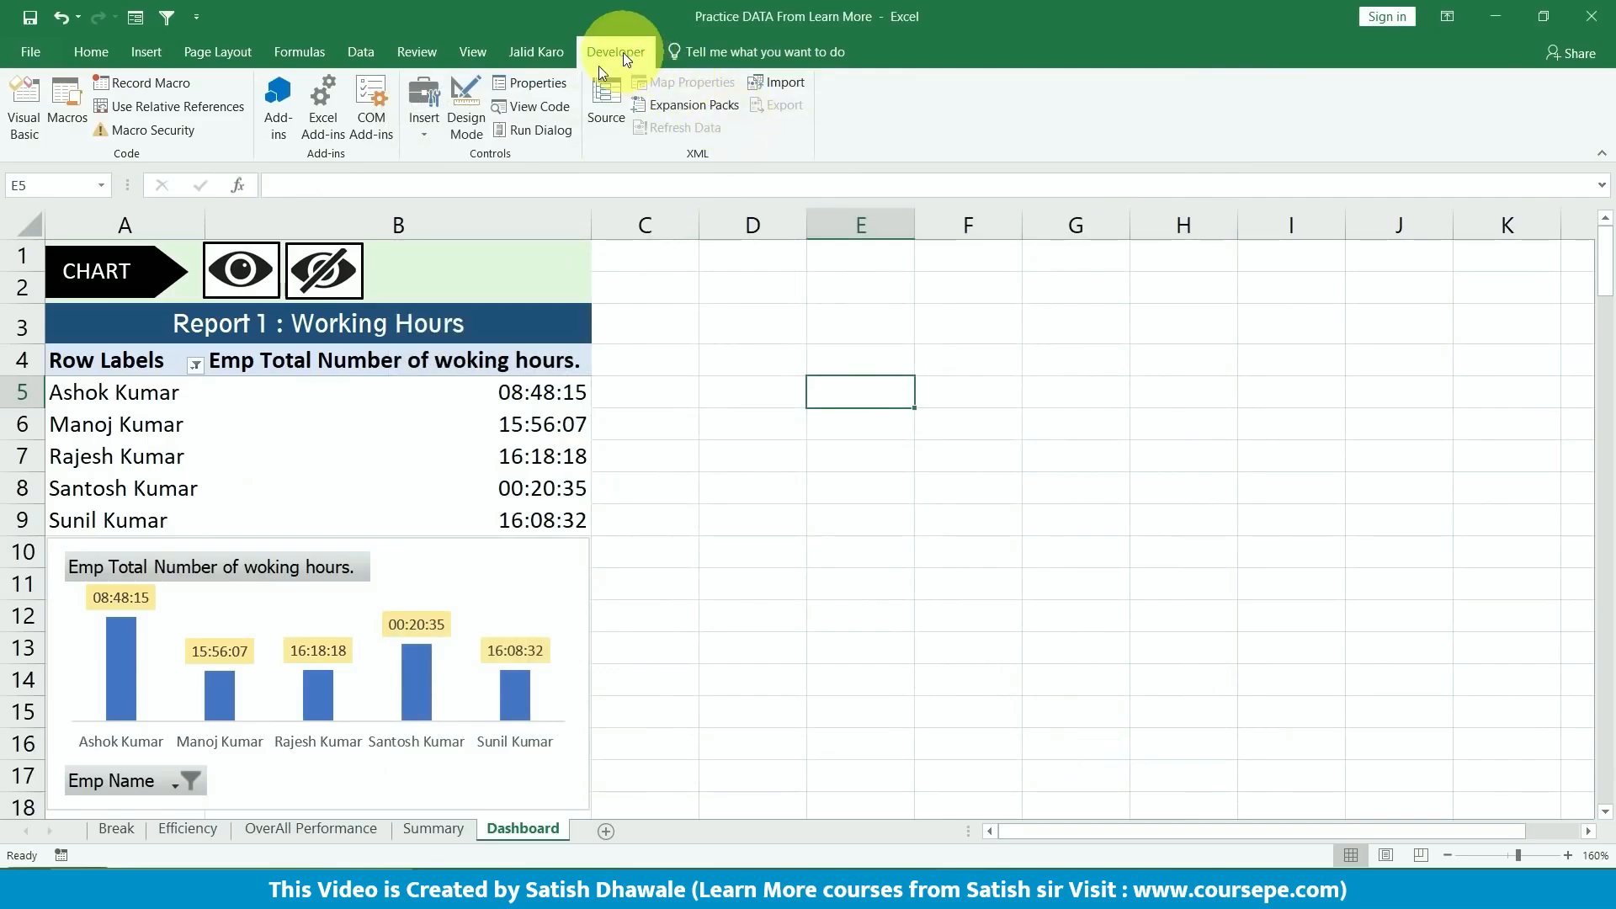
- Draw a spin button form control in rows 1–2 of column B, beside the crossed-out eye
{"action": "left_click", "coordinate": [424, 132]}
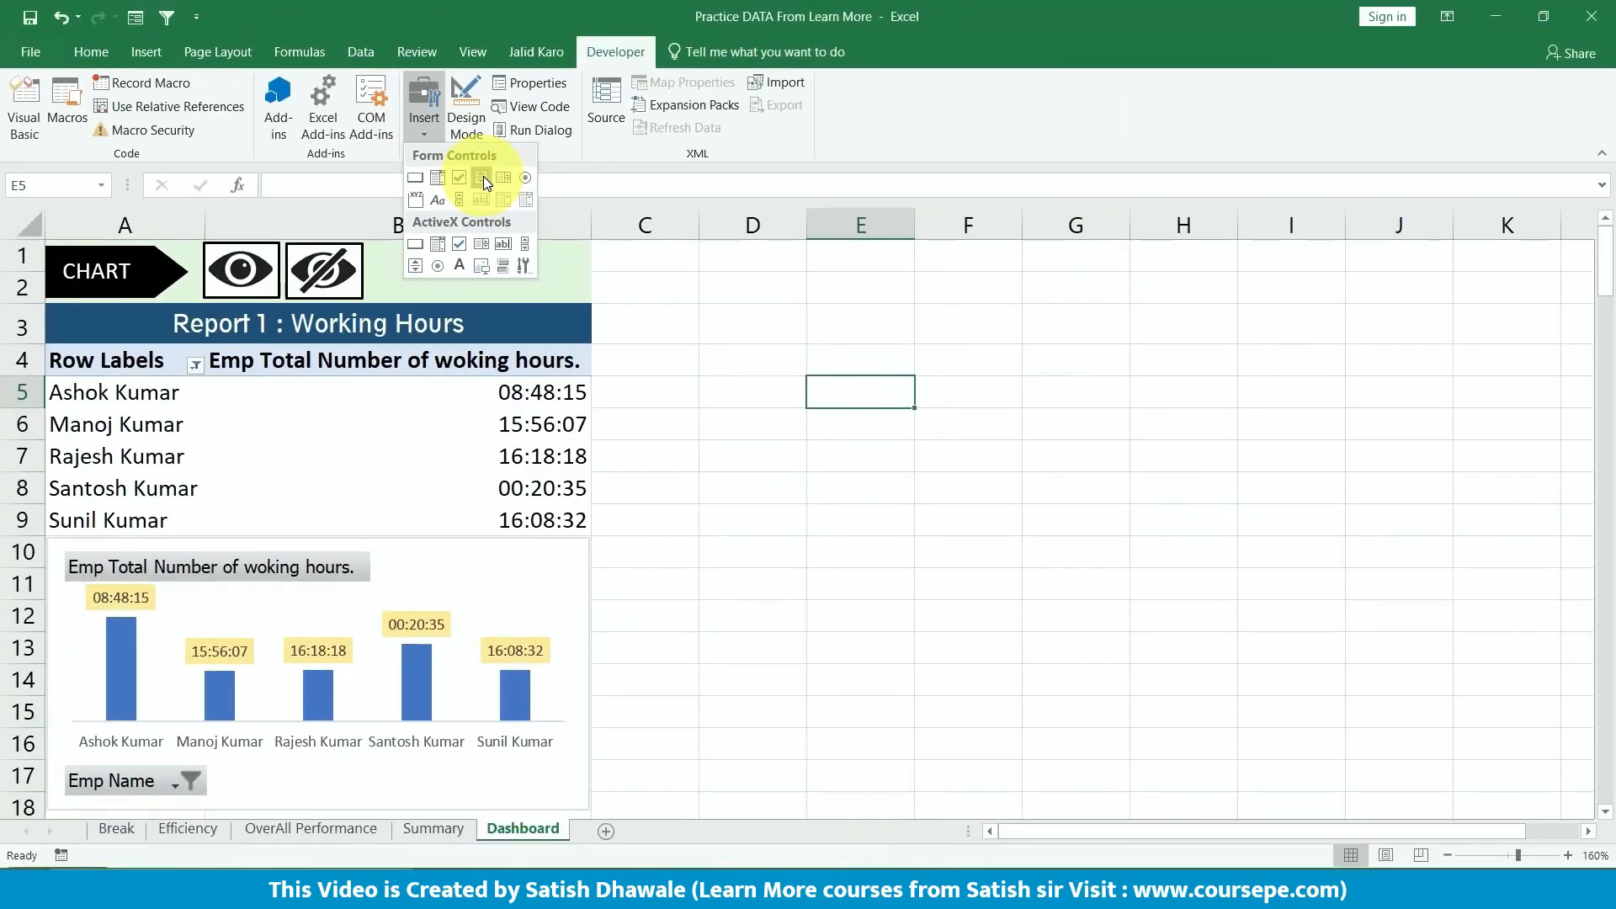
{"action": "left_click", "coordinate": [483, 175]}
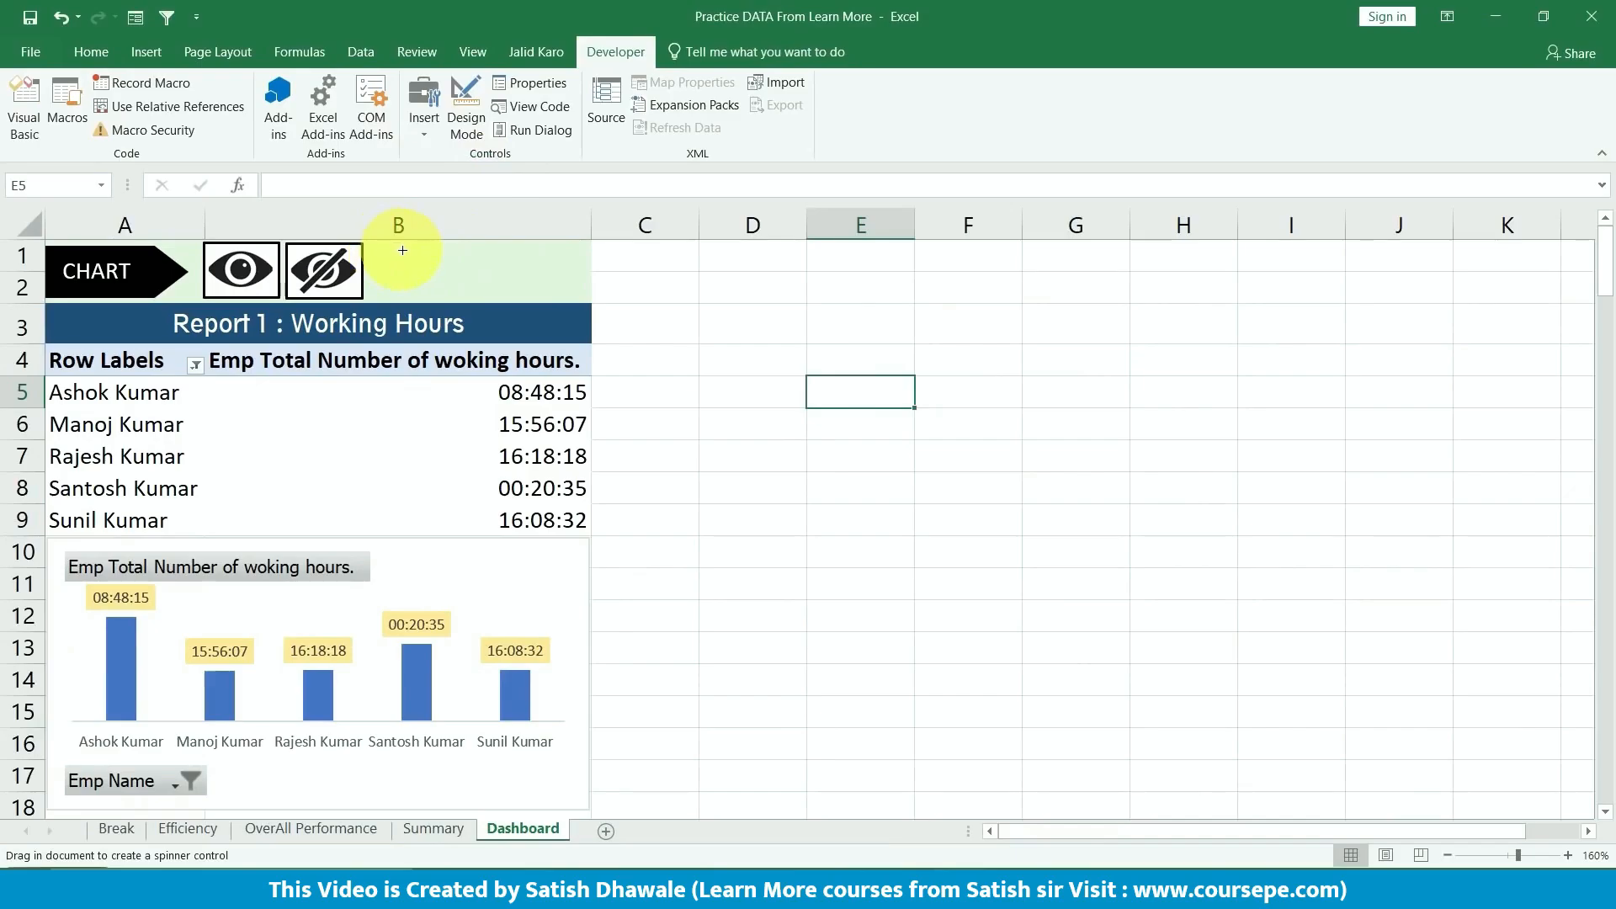
{"action": "left_click_drag", "start_coordinate": [403, 250], "coordinate": [433, 298]}
{"action": "left_click", "coordinate": [758, 389]}
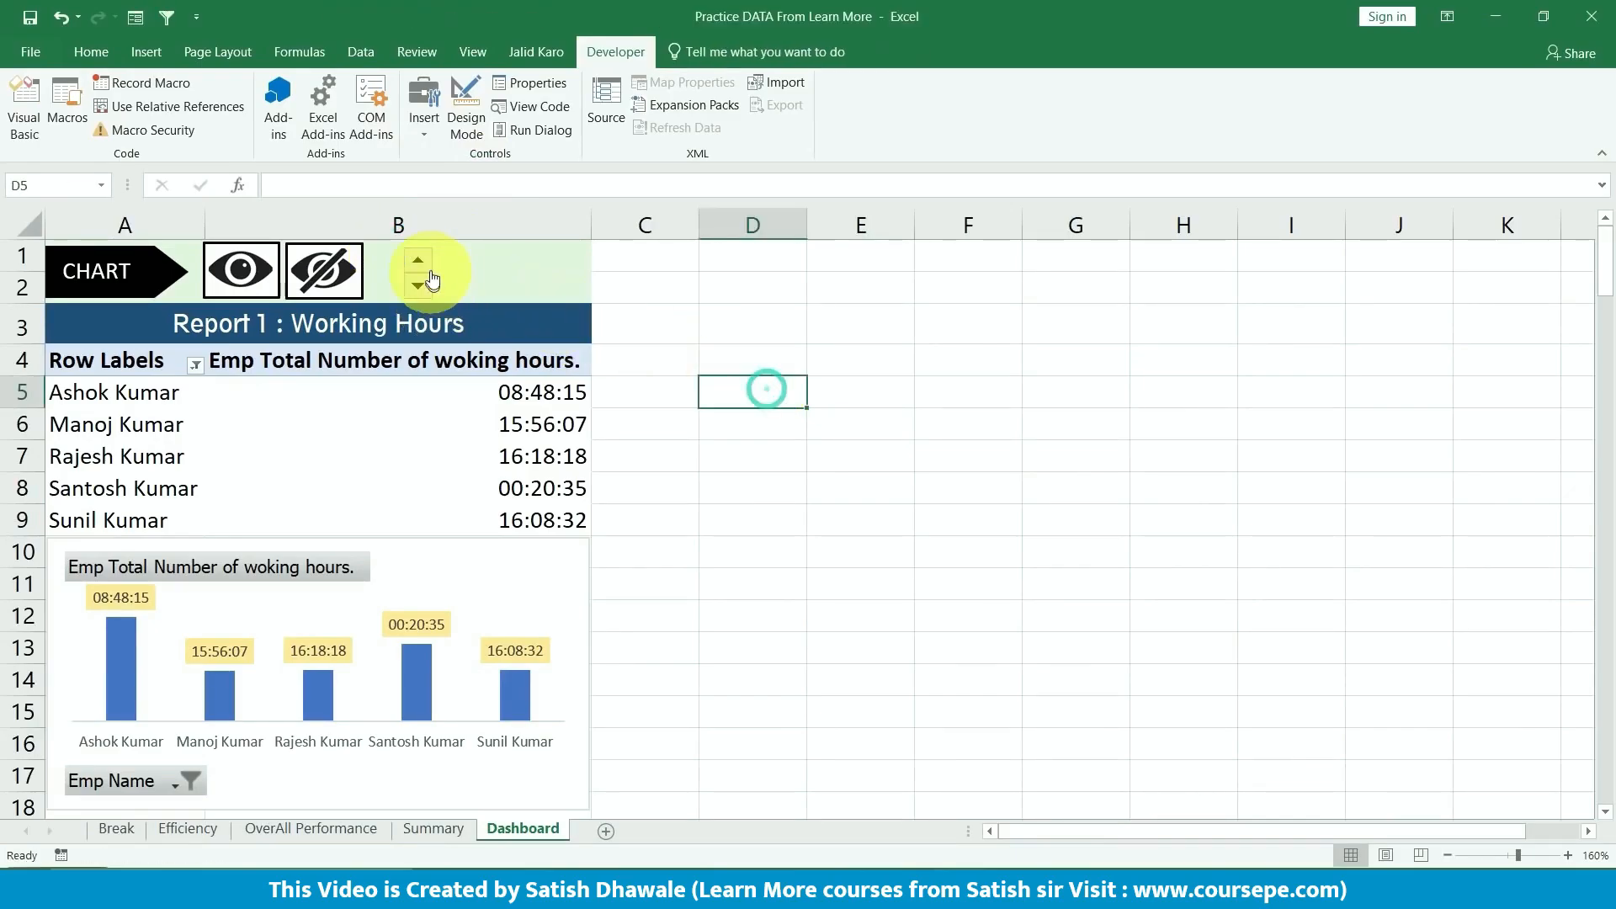
- Move the spin button out of the header area to cells D3:D4
{"action": "right_click", "coordinate": [429, 278]}
{"action": "left_click", "coordinate": [423, 264]}
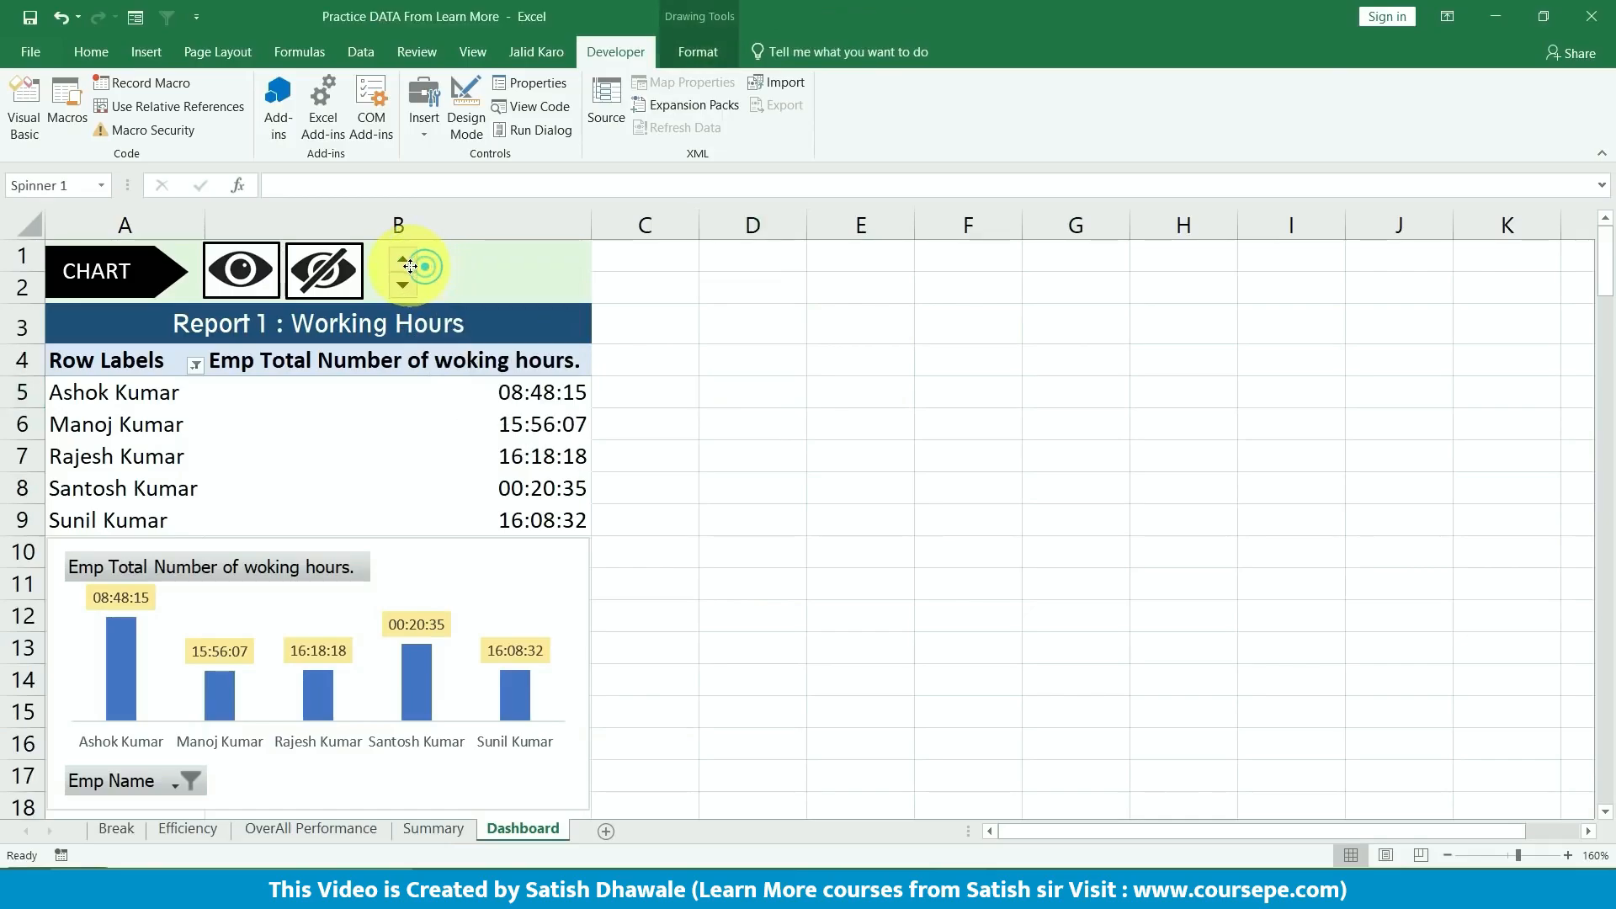
{"action": "left_click_drag", "start_coordinate": [406, 265], "coordinate": [750, 349]}
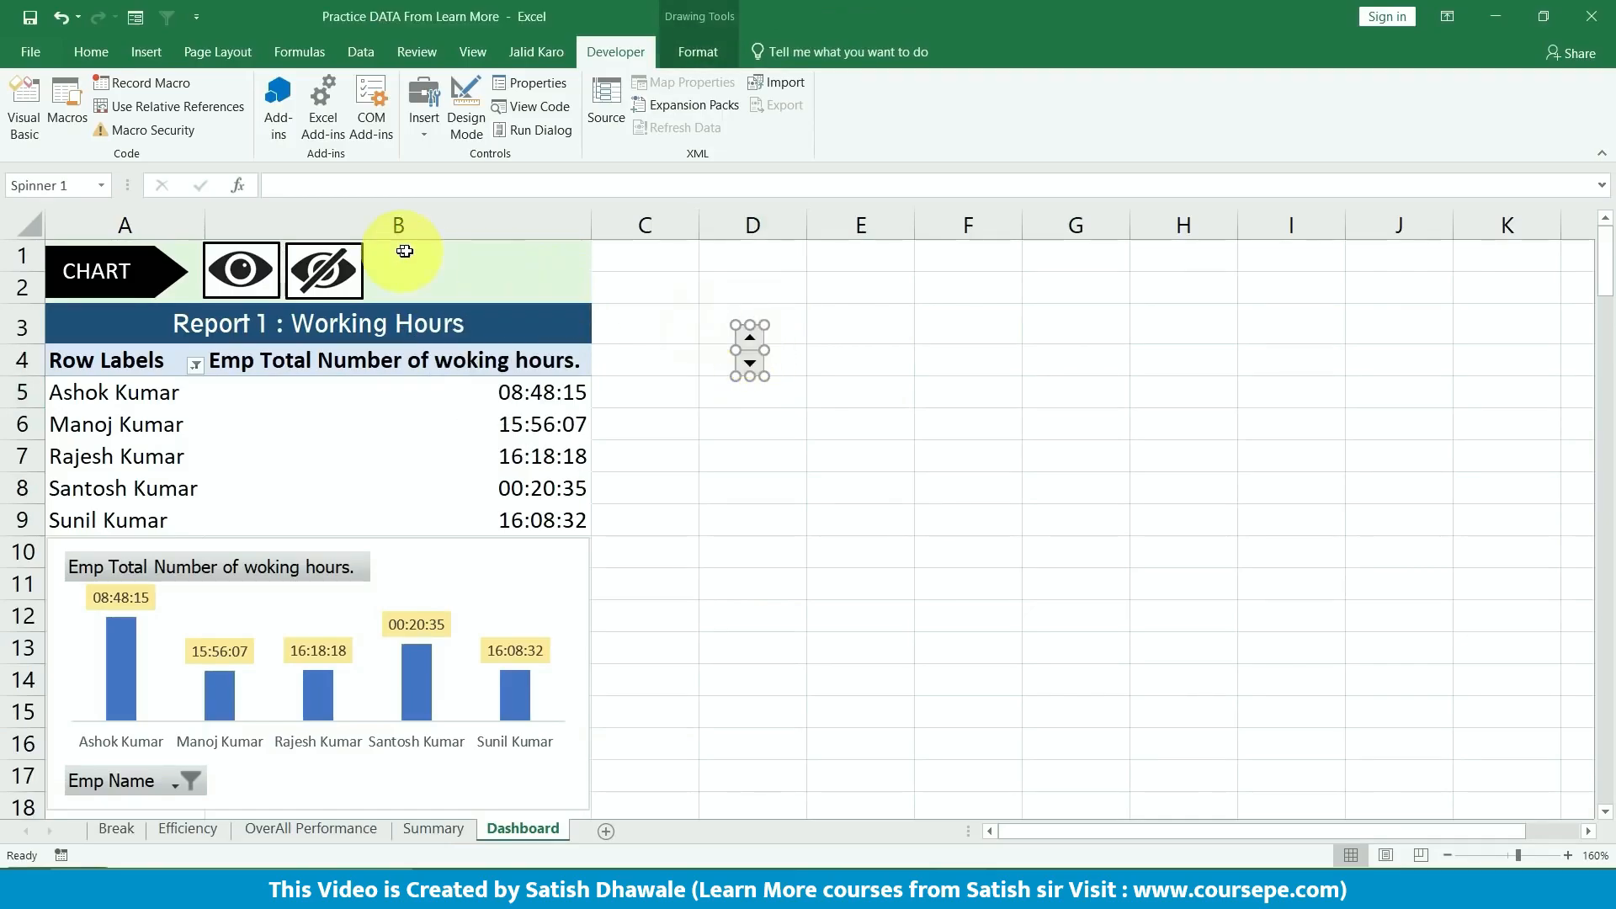
- Draw a rectangle about 0.82 cm high and 1.36 cm wide in rows 1–2, beside the crossed-out eye
{"action": "left_click", "coordinate": [148, 52]}
{"action": "left_click", "coordinate": [345, 83]}
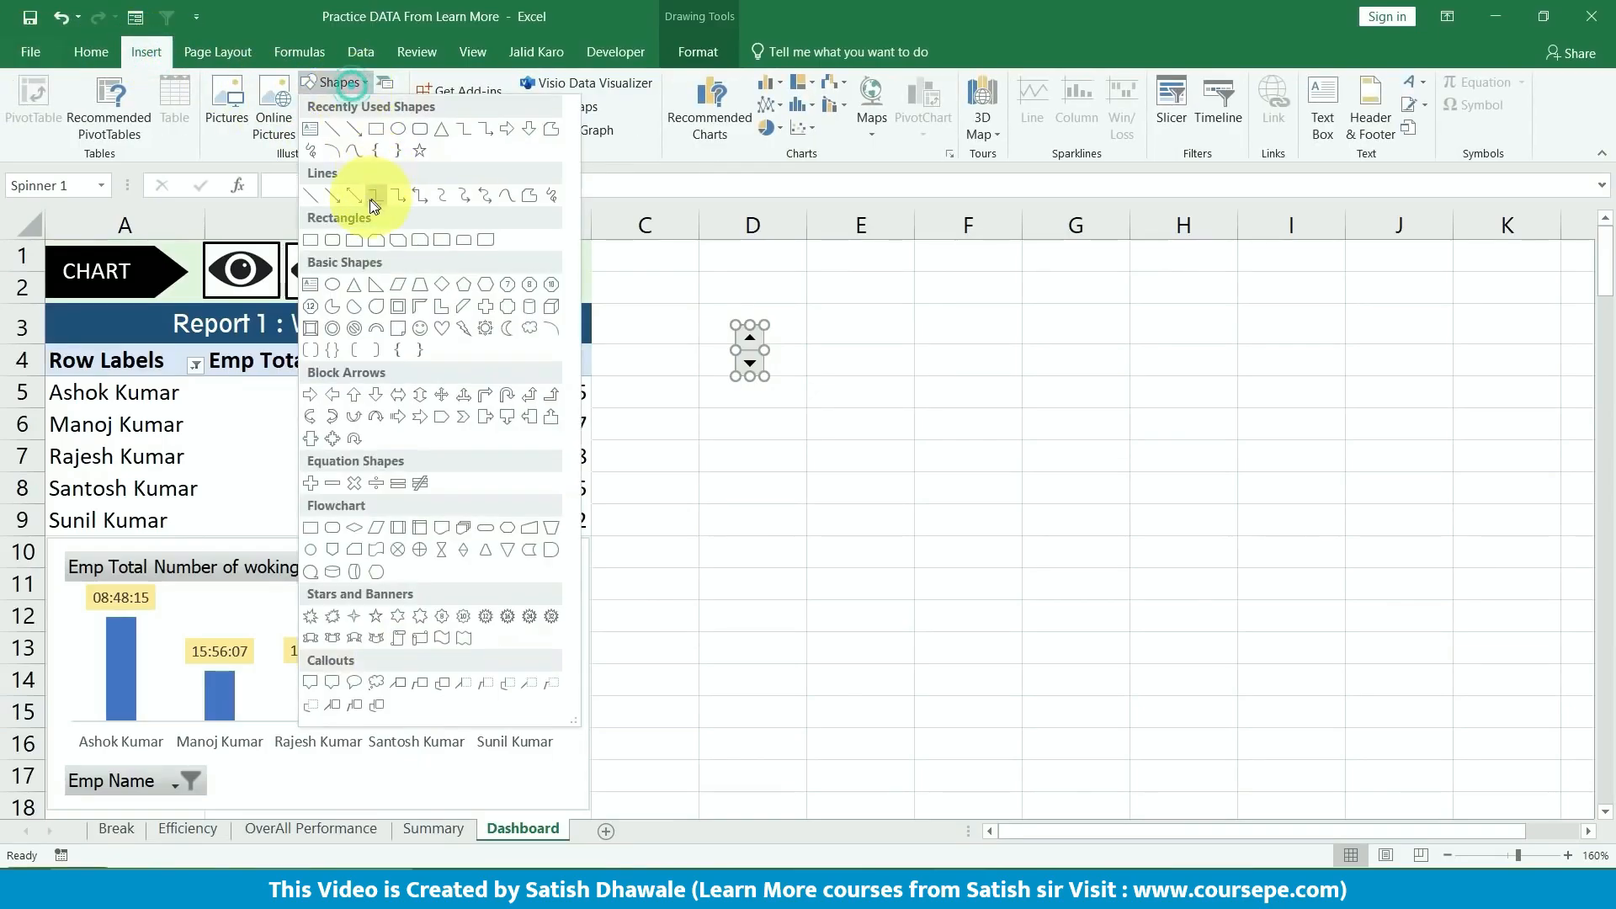
{"action": "left_click", "coordinate": [364, 221]}
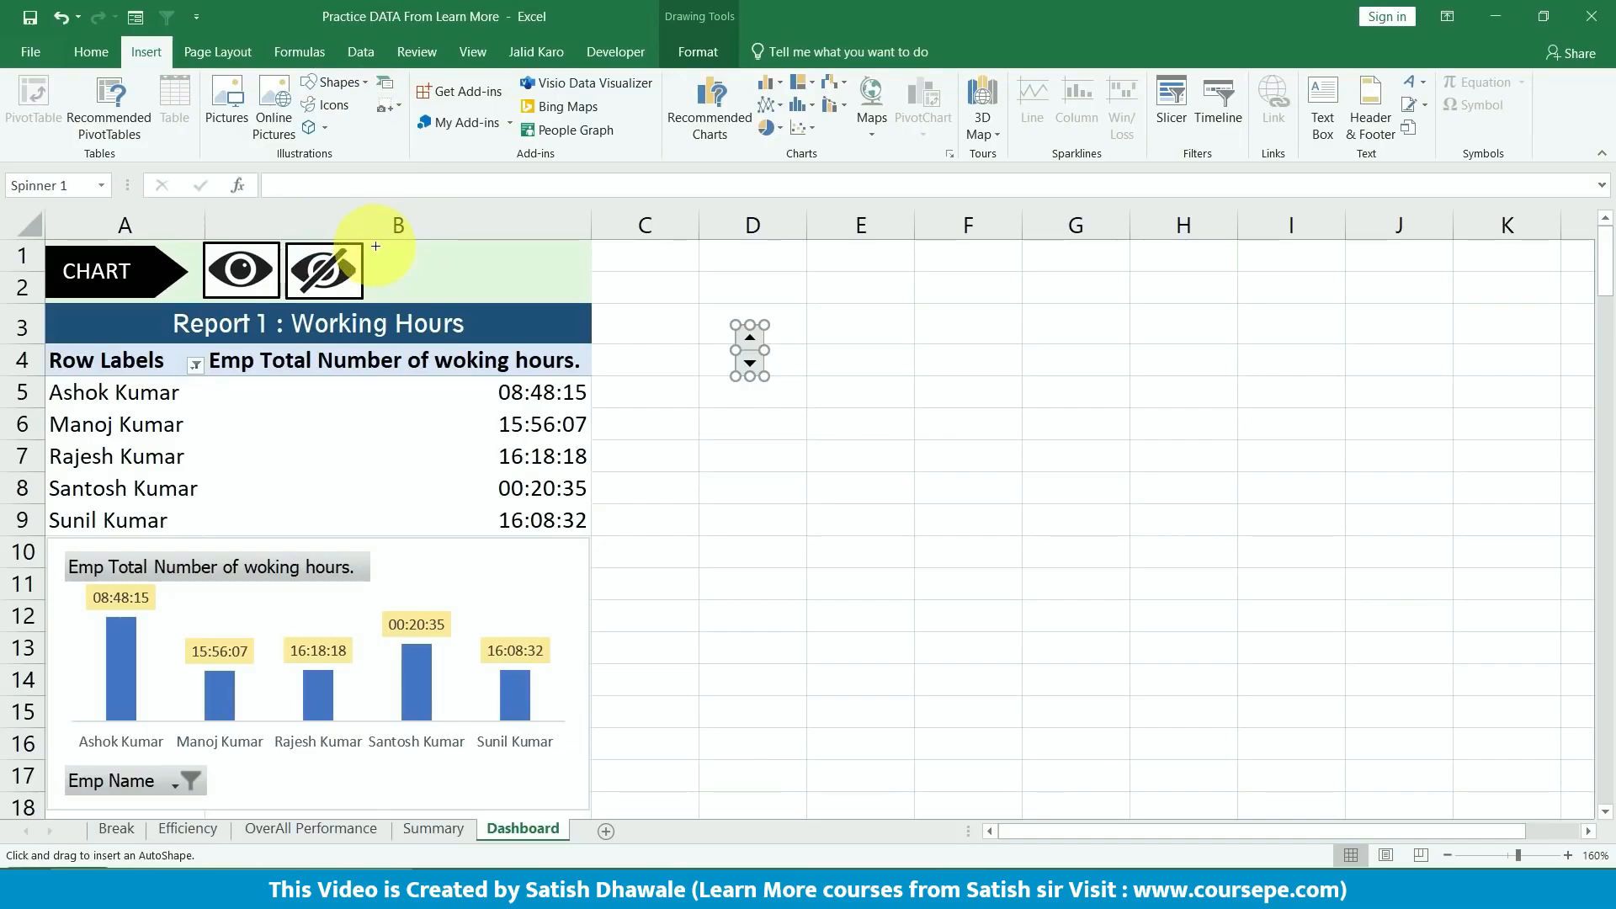
{"action": "mouse_move", "coordinate": [375, 246]}
{"action": "left_mouse_down"}
{"action": "mouse_move", "coordinate": [476, 305]}
{"action": "mouse_move", "coordinate": [464, 298]}
{"action": "left_mouse_up"}
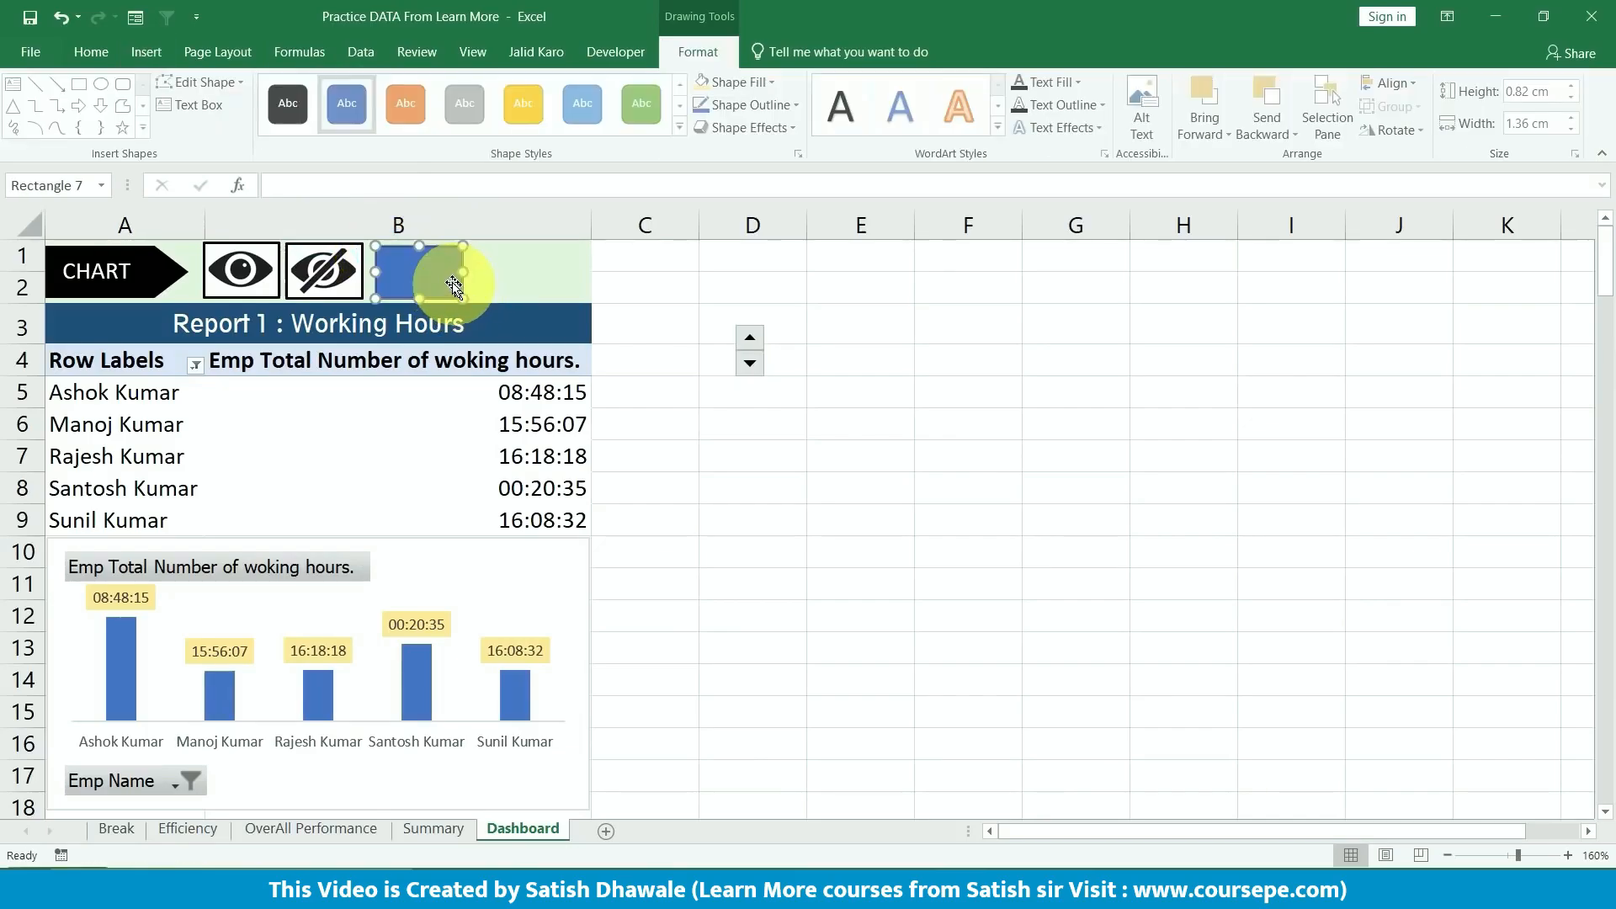
- Set the width of the rectangle beside the crossed-out eye to 1.14 cm
{"action": "left_click", "coordinate": [1535, 124]}
{"action": "type", "text": "1"}
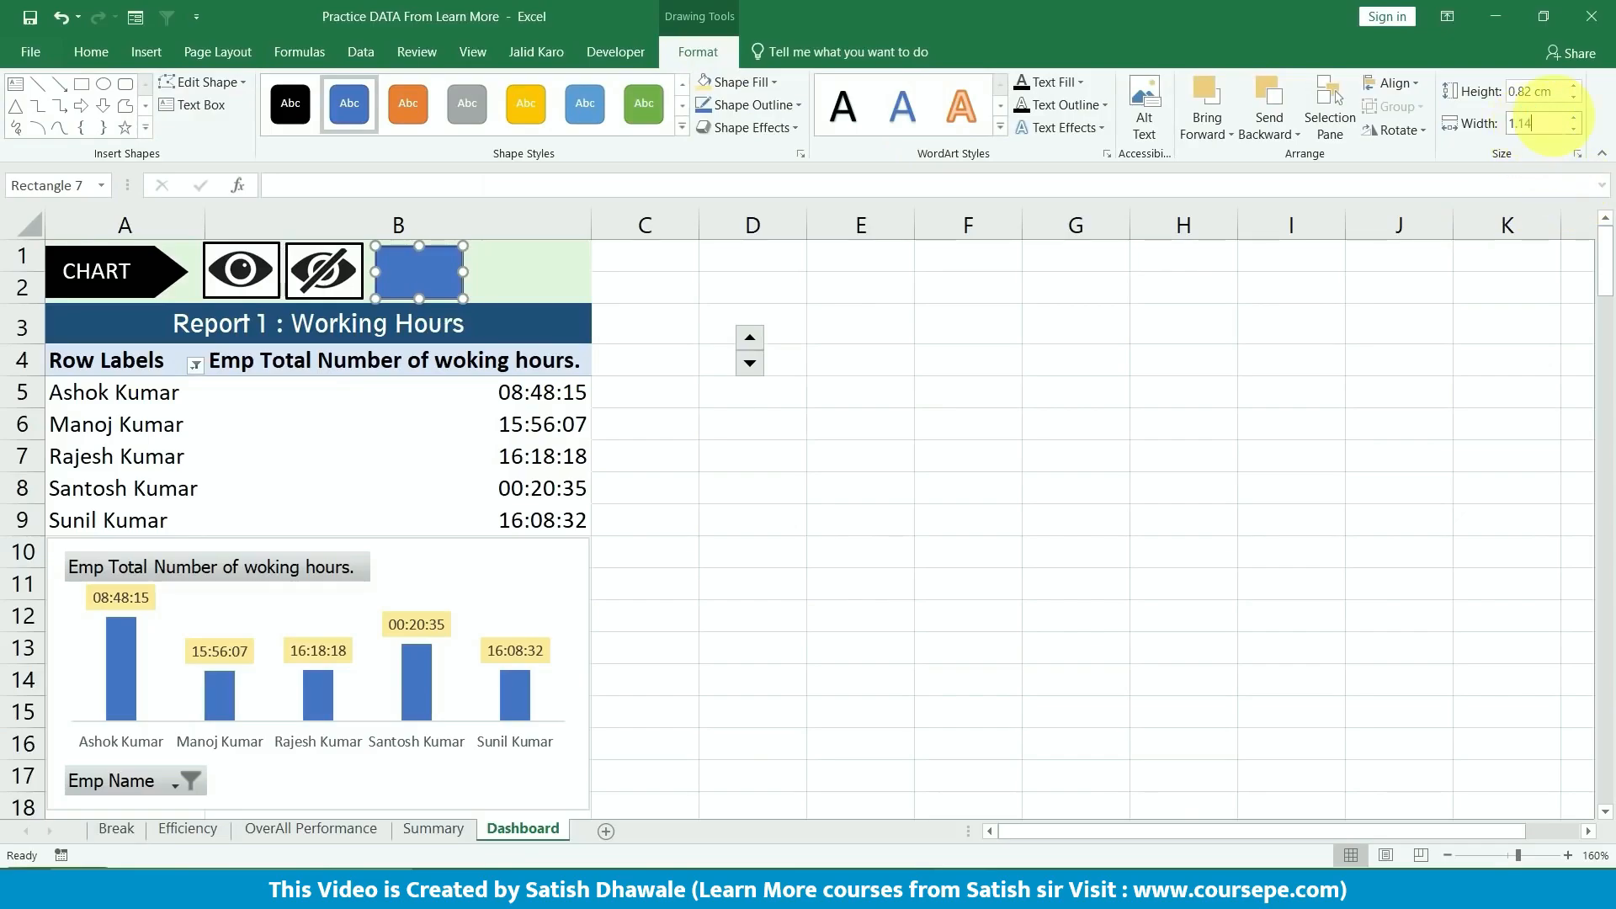
{"action": "type", "text": ".14"}
{"action": "key", "text": "Return"}
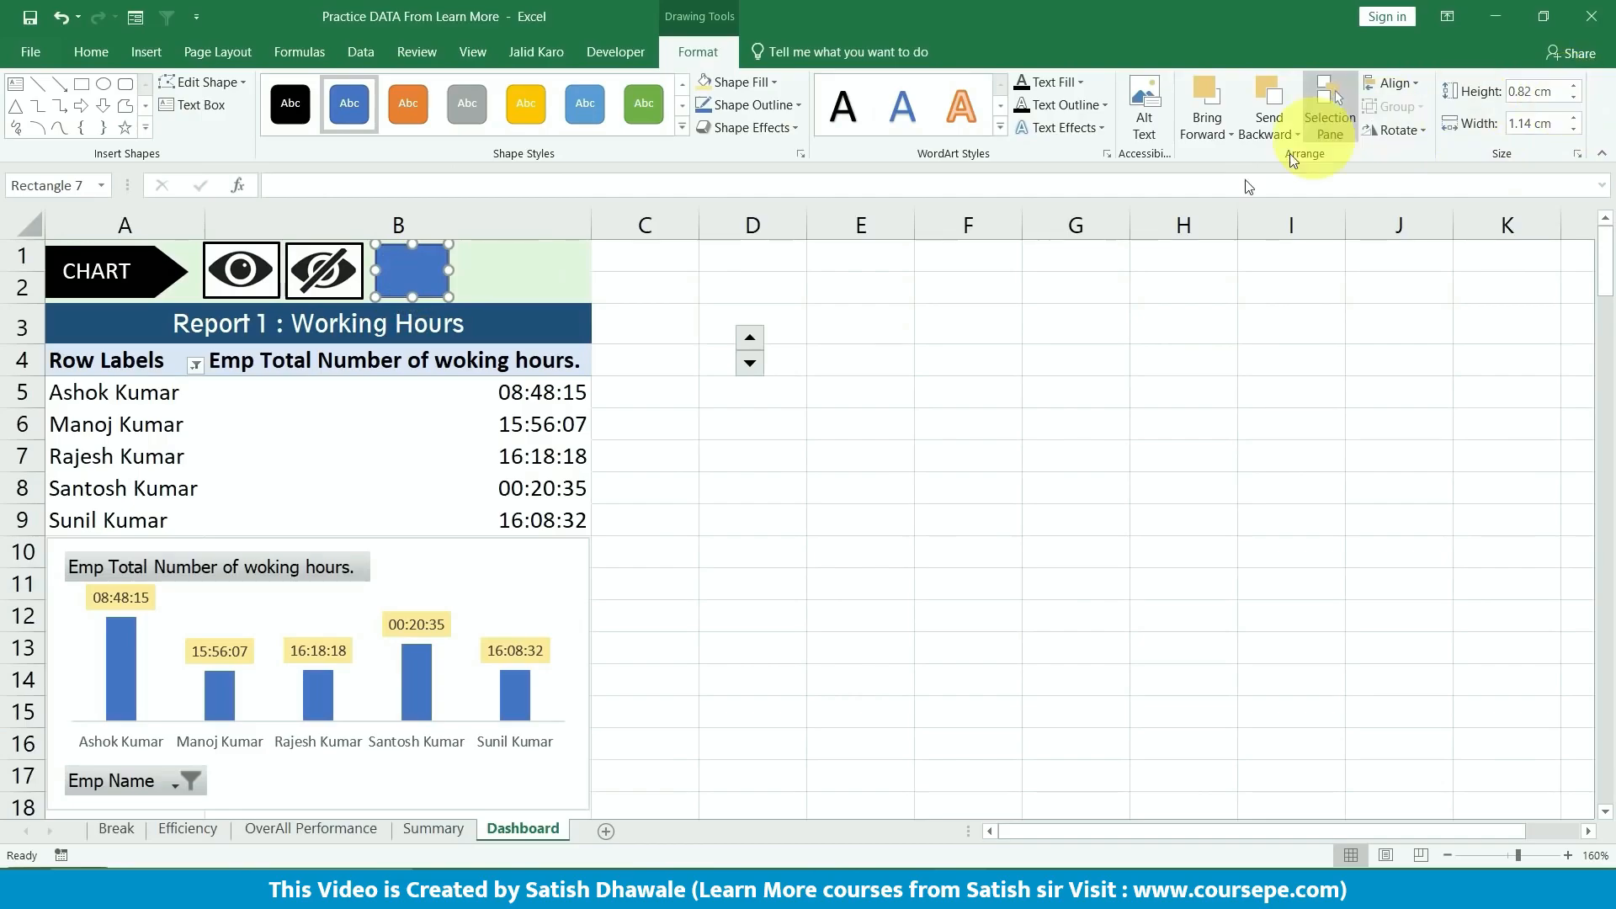
- Compare the sizes of the two eye icons with the size of the blue rectangle
{"action": "left_click", "coordinate": [325, 271]}
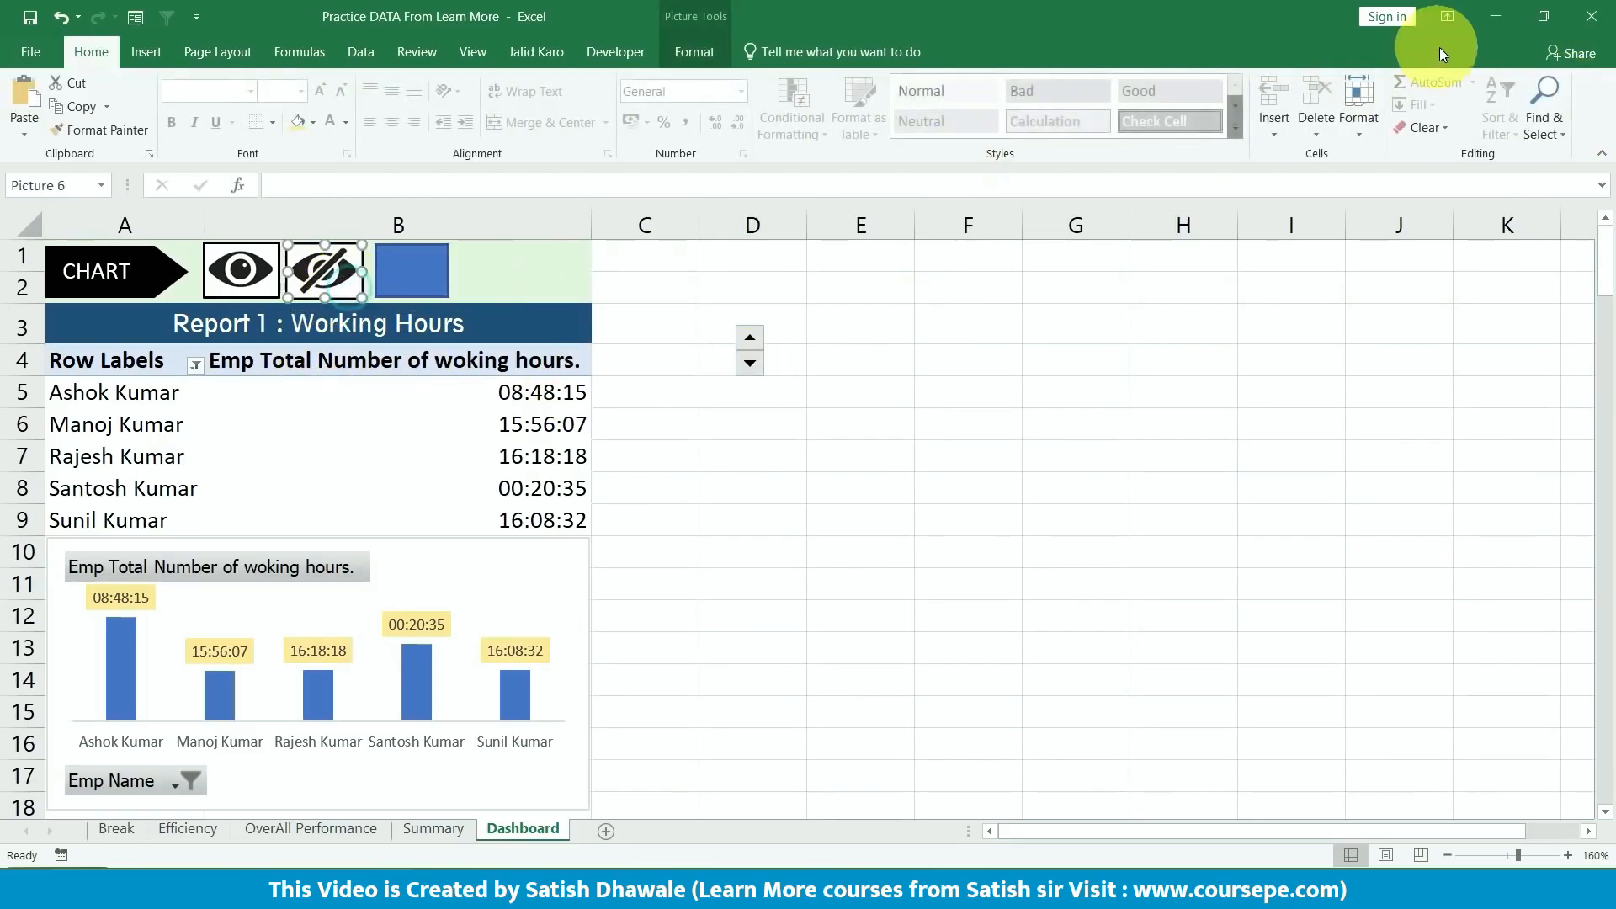
{"action": "left_click", "coordinate": [239, 266]}
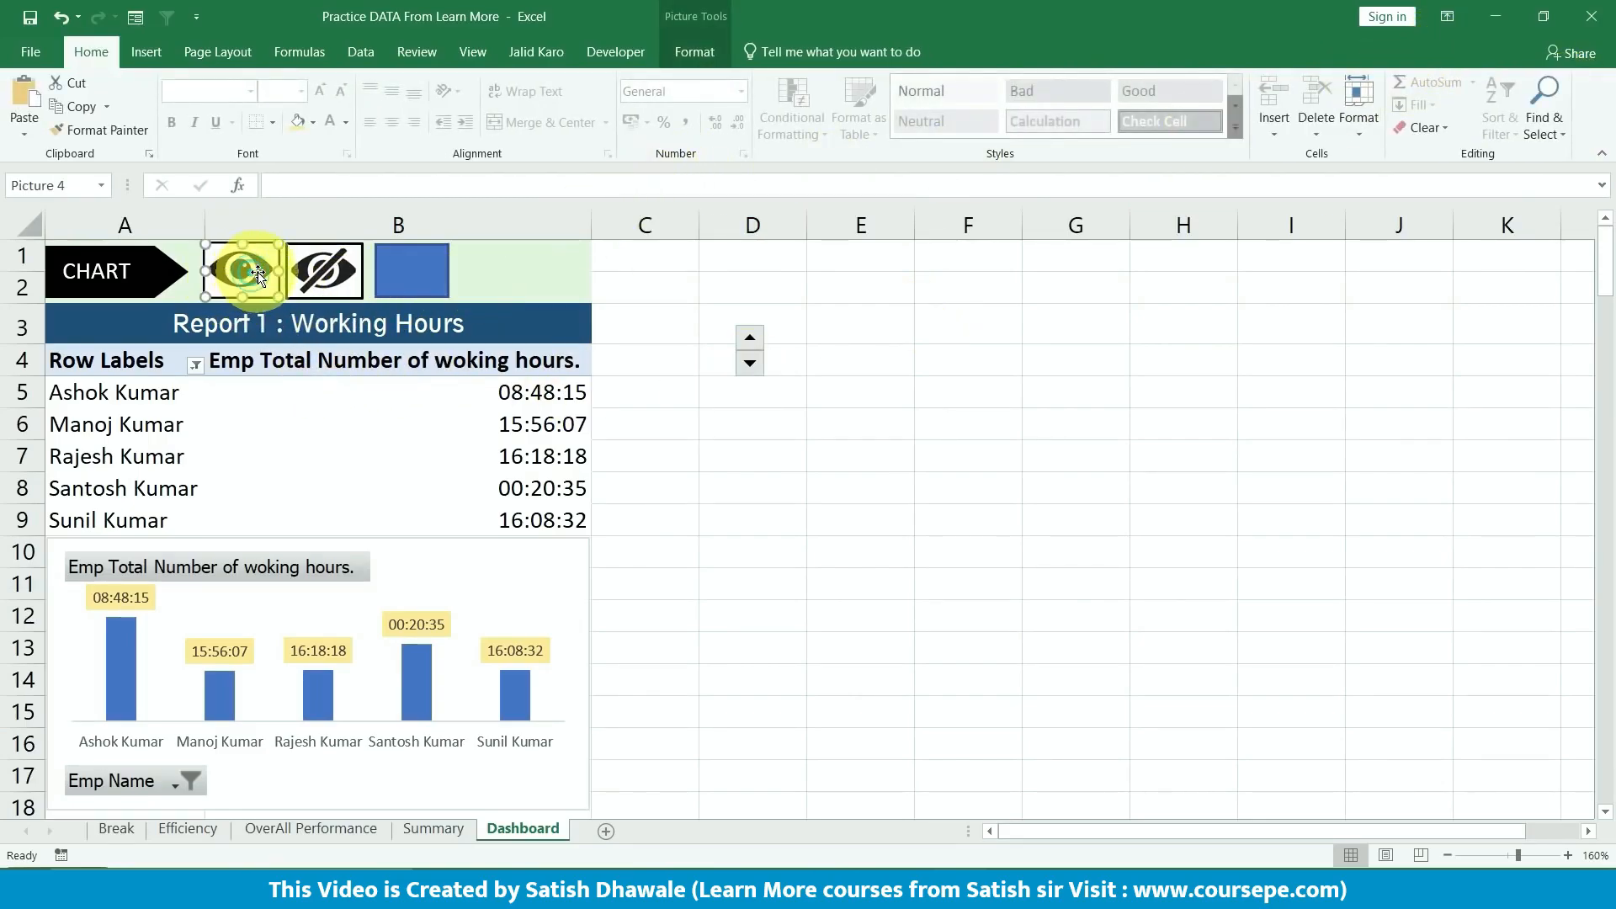
{"action": "left_click", "coordinate": [399, 263]}
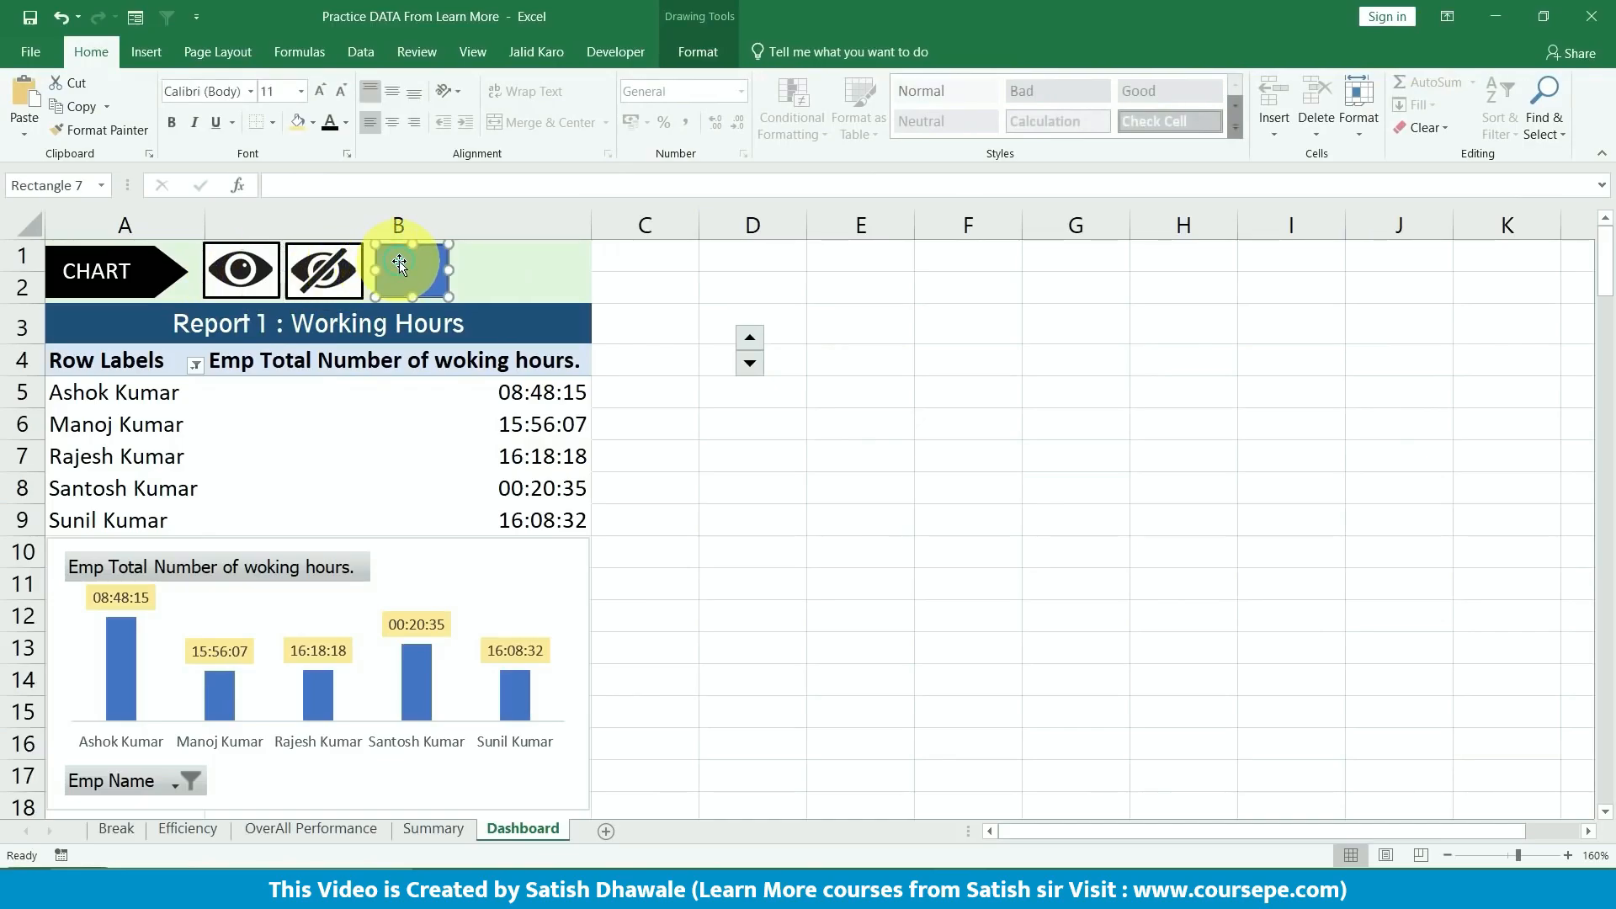
{"action": "left_click", "coordinate": [320, 268]}
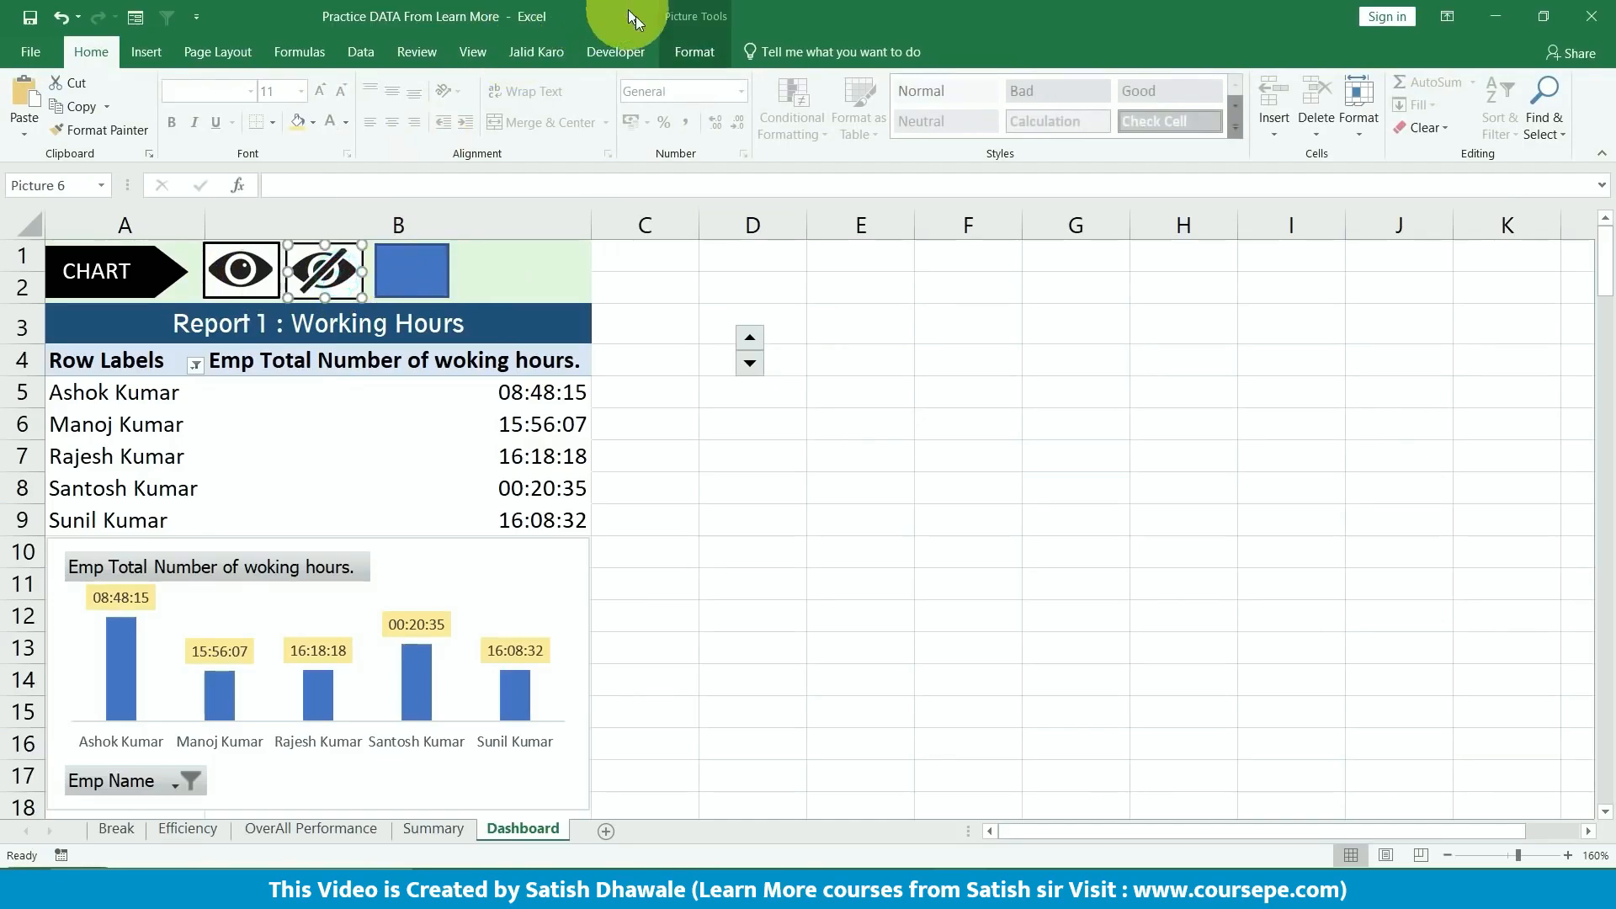
{"action": "left_click", "coordinate": [696, 52]}
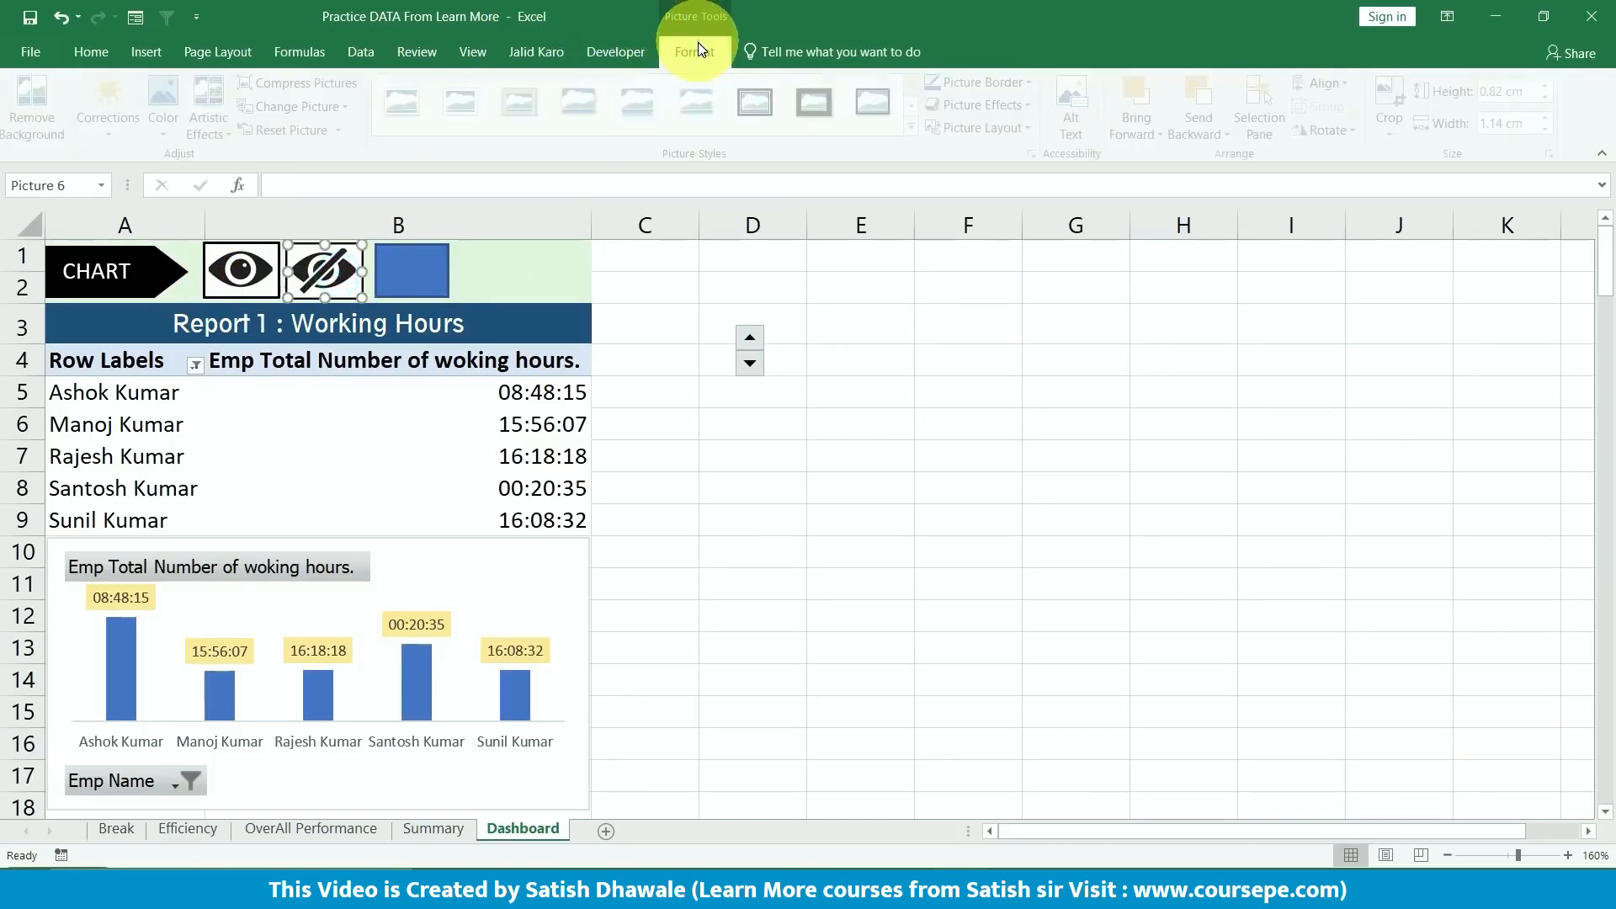
- Widen the blue rectangle to about 1.52 cm, keeping its edge beside the crossed-out eye in place
{"action": "left_click", "coordinate": [413, 267]}
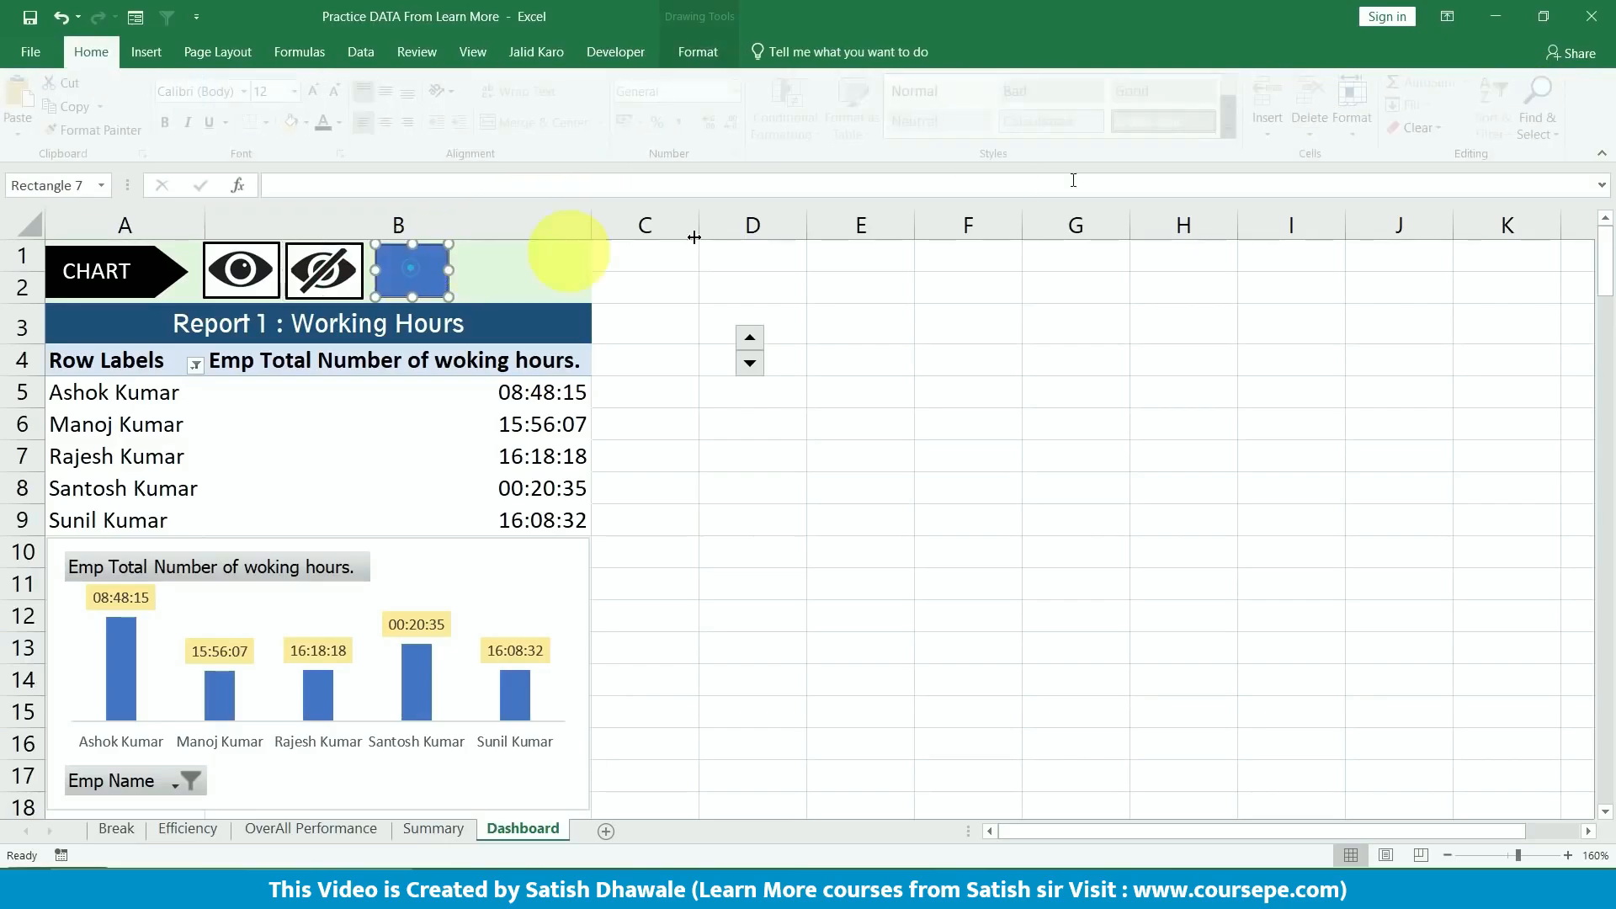
{"action": "left_click", "coordinate": [680, 59]}
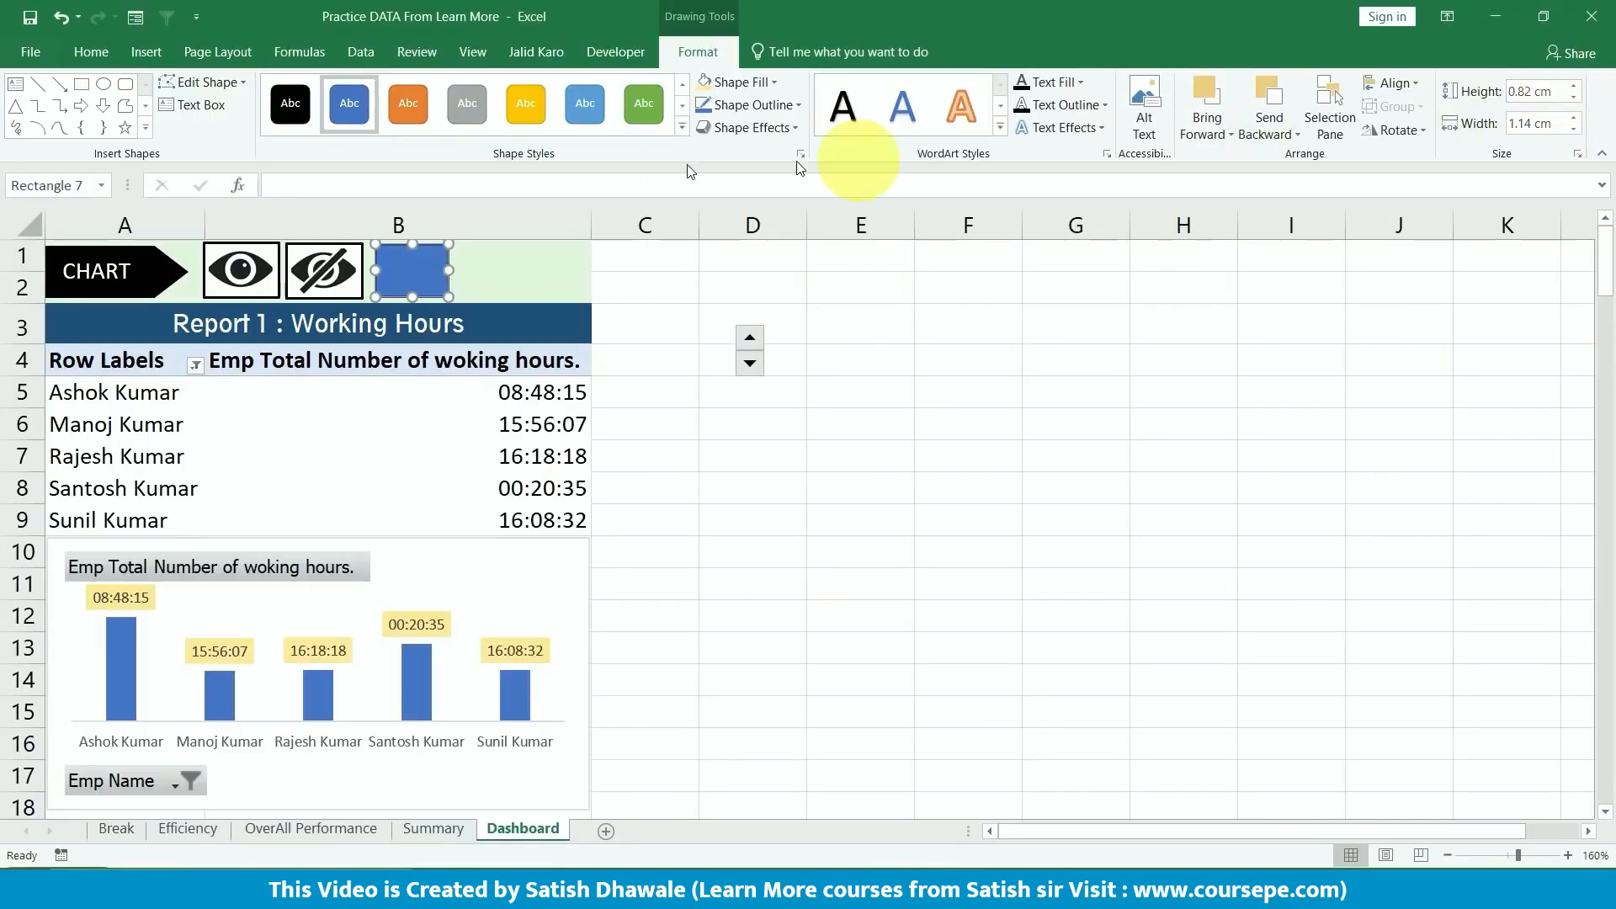
{"action": "left_click_drag", "start_coordinate": [448, 270], "coordinate": [473, 270]}
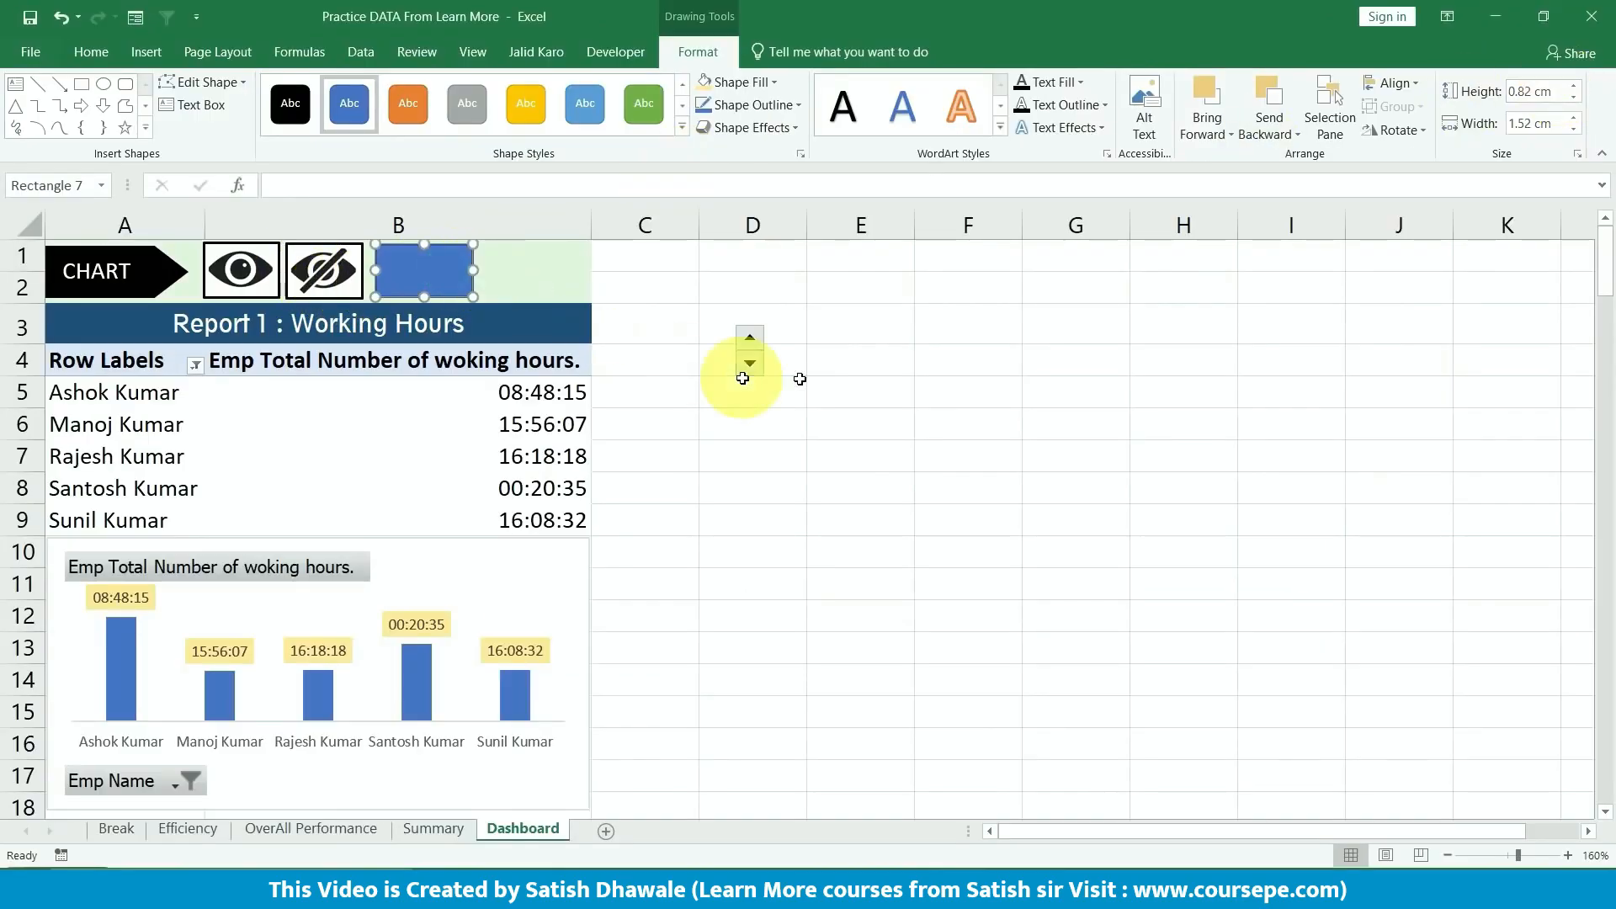
- Move the spin button from column D into rows 1–2 of column B, just past the blue rectangle
{"action": "left_click", "coordinate": [819, 381]}
{"action": "right_click", "coordinate": [745, 351]}
{"action": "left_click", "coordinate": [745, 351]}
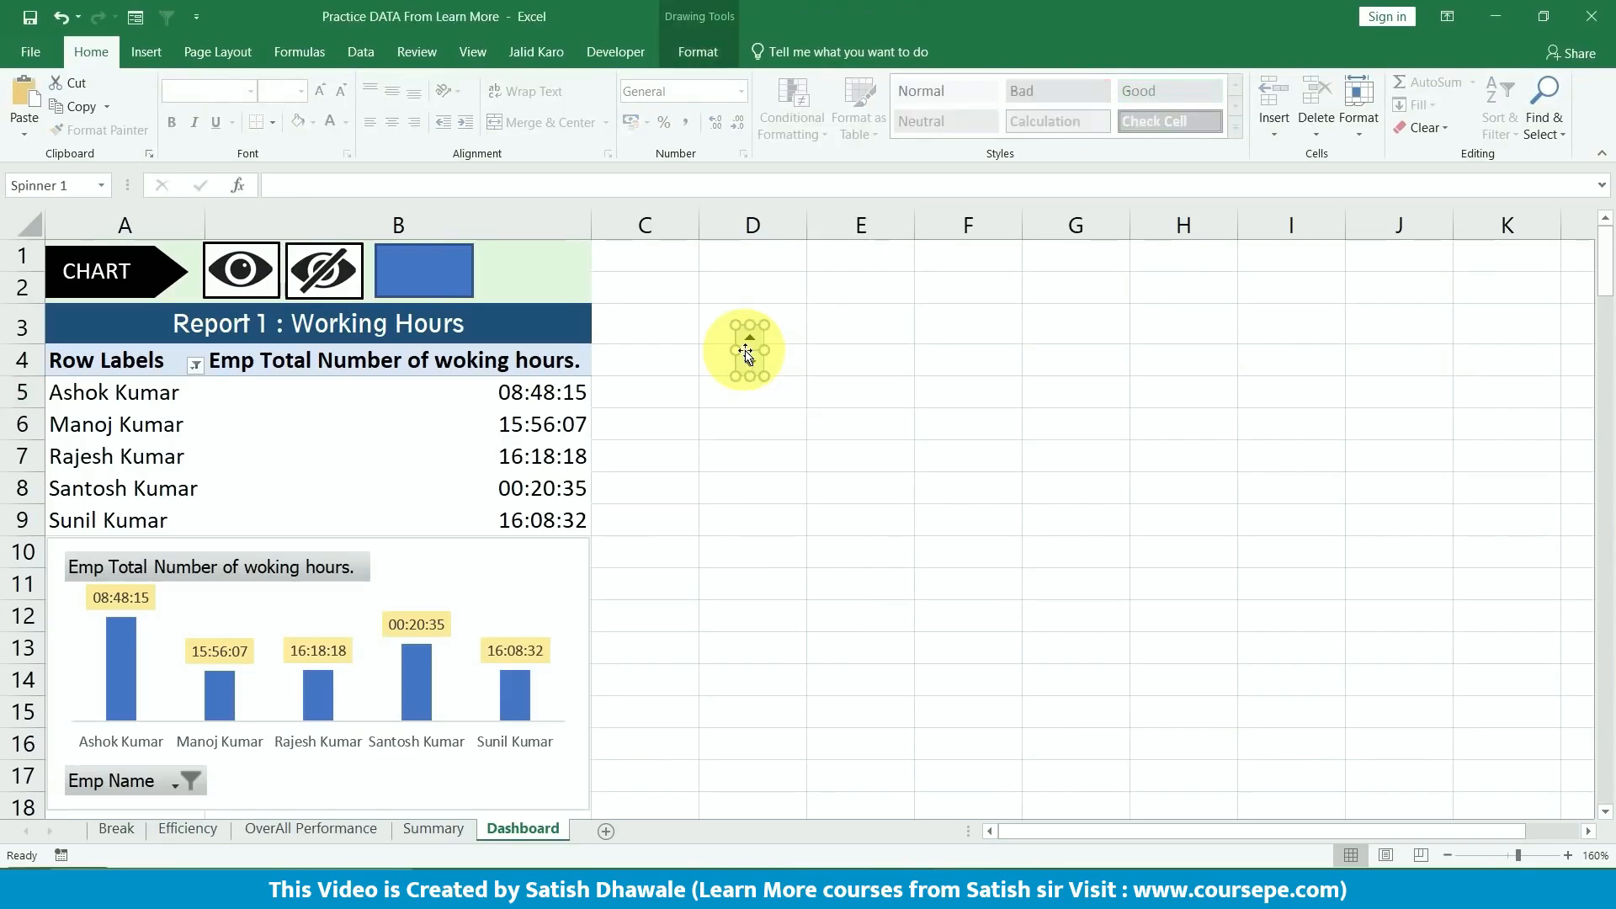
{"action": "left_click_drag", "start_coordinate": [740, 346], "coordinate": [498, 264]}
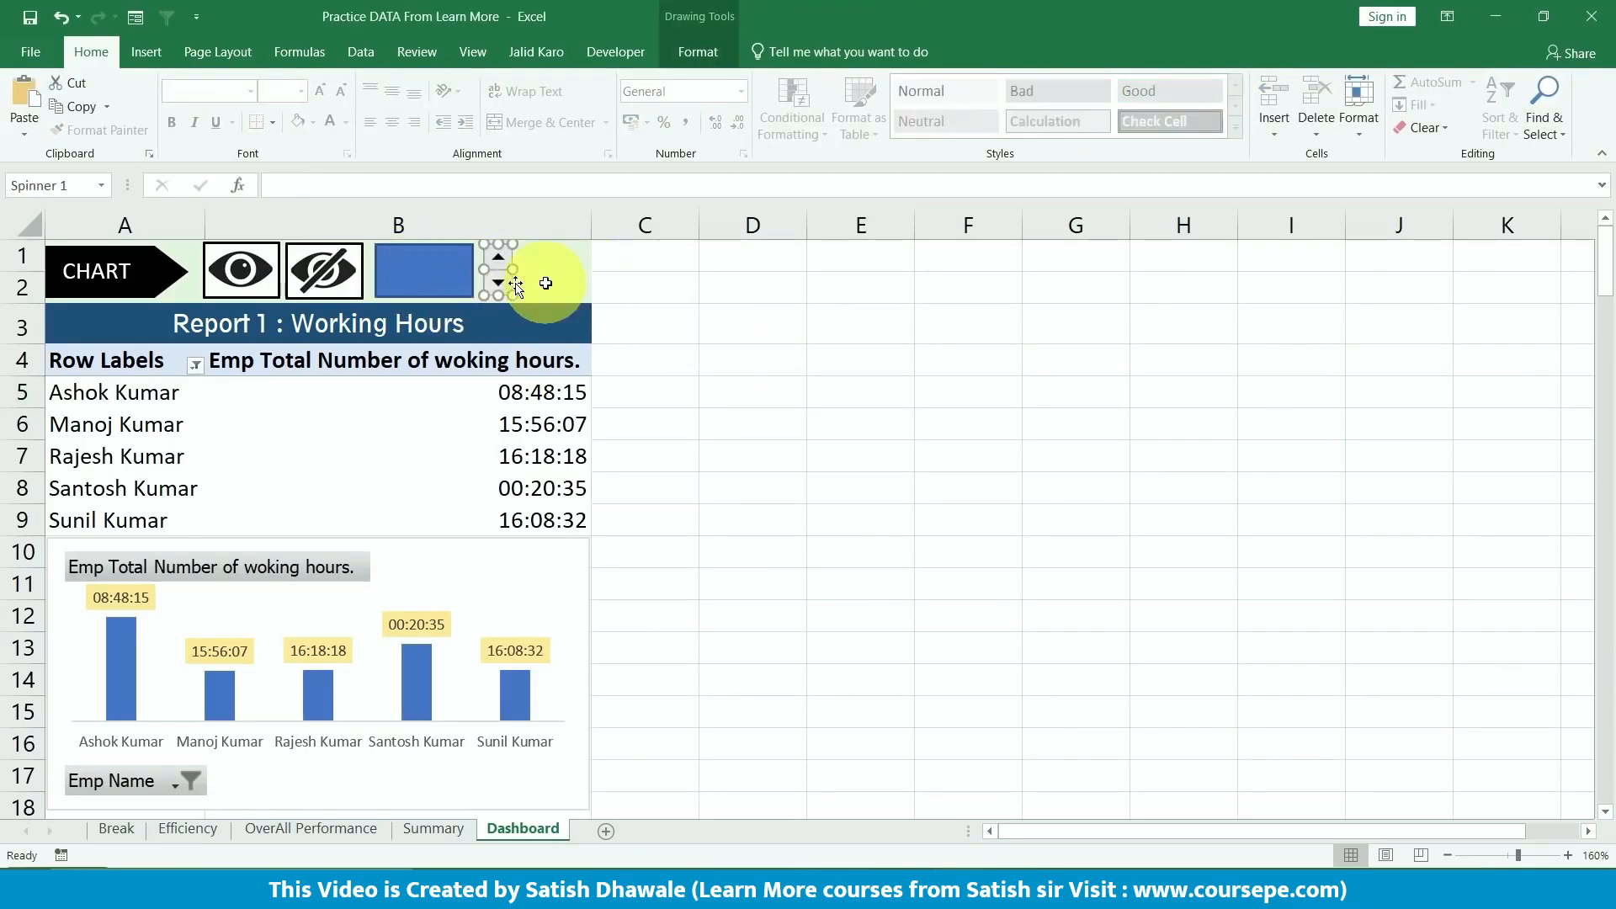
- Move the blue rectangle over the spin button and send the rectangle to the back
{"action": "left_click", "coordinate": [465, 276]}
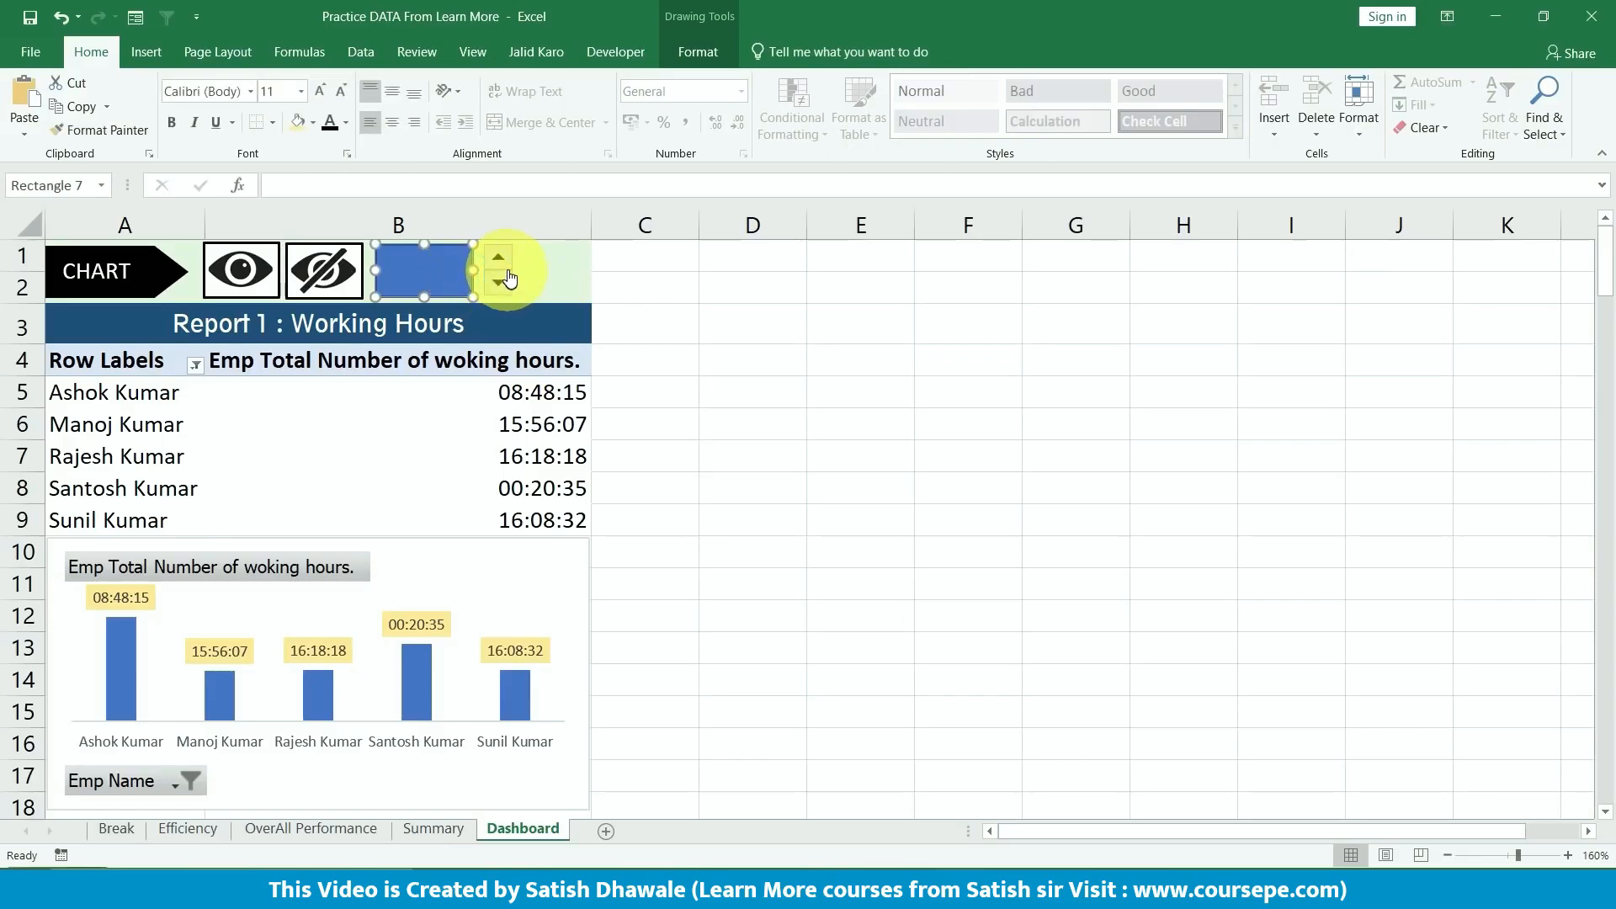
{"action": "left_click_drag", "start_coordinate": [466, 269], "coordinate": [534, 265]}
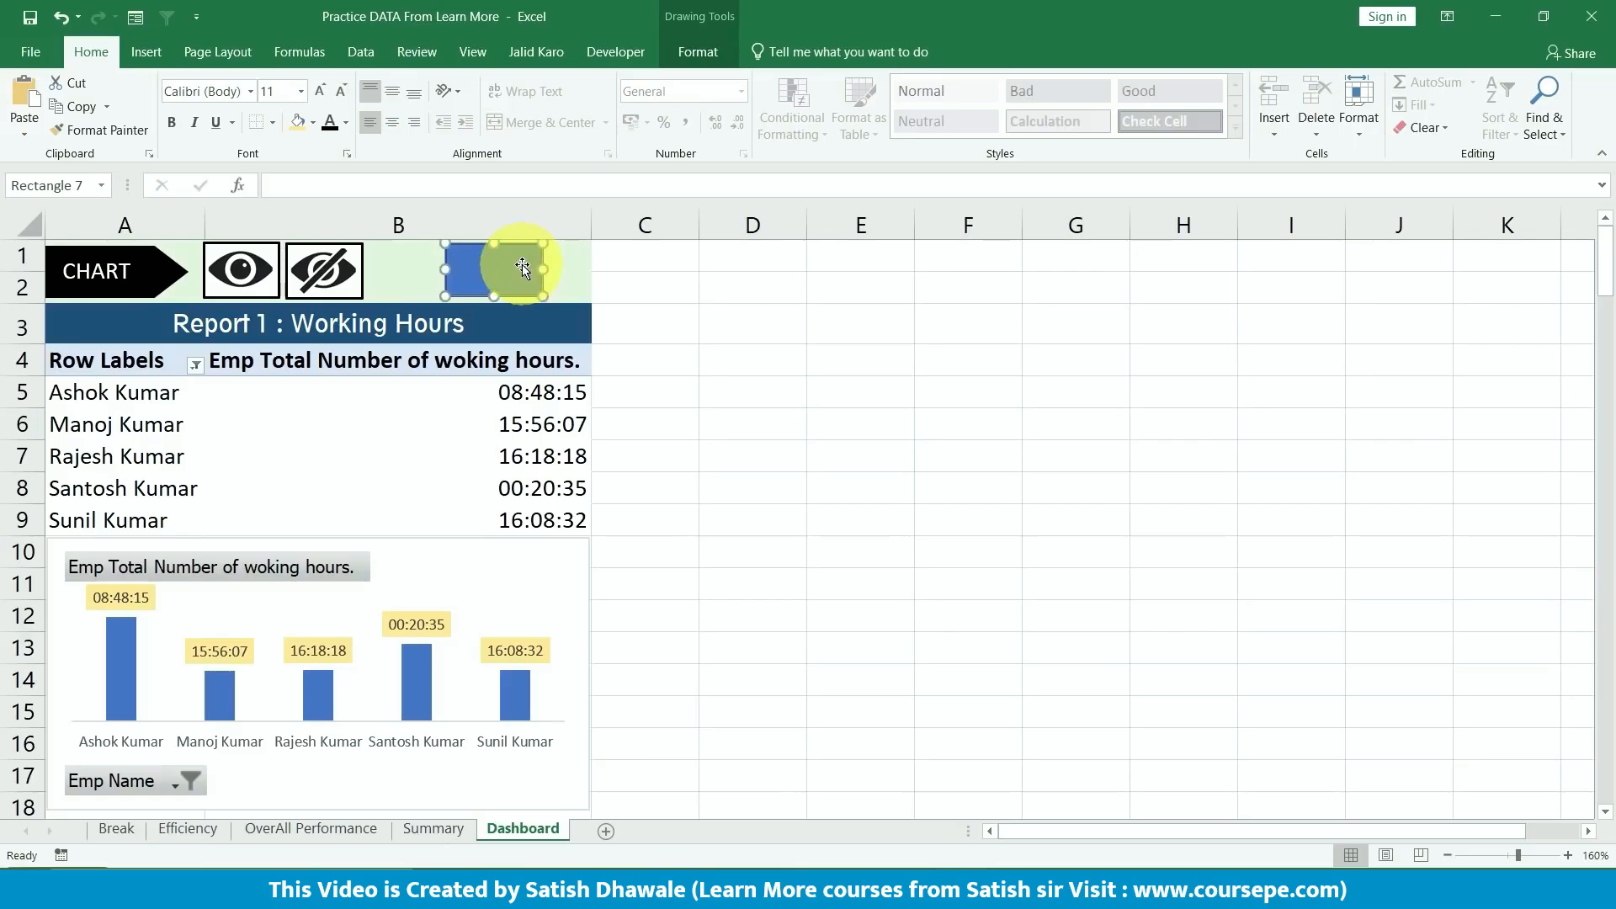
{"action": "right_click", "coordinate": [522, 267]}
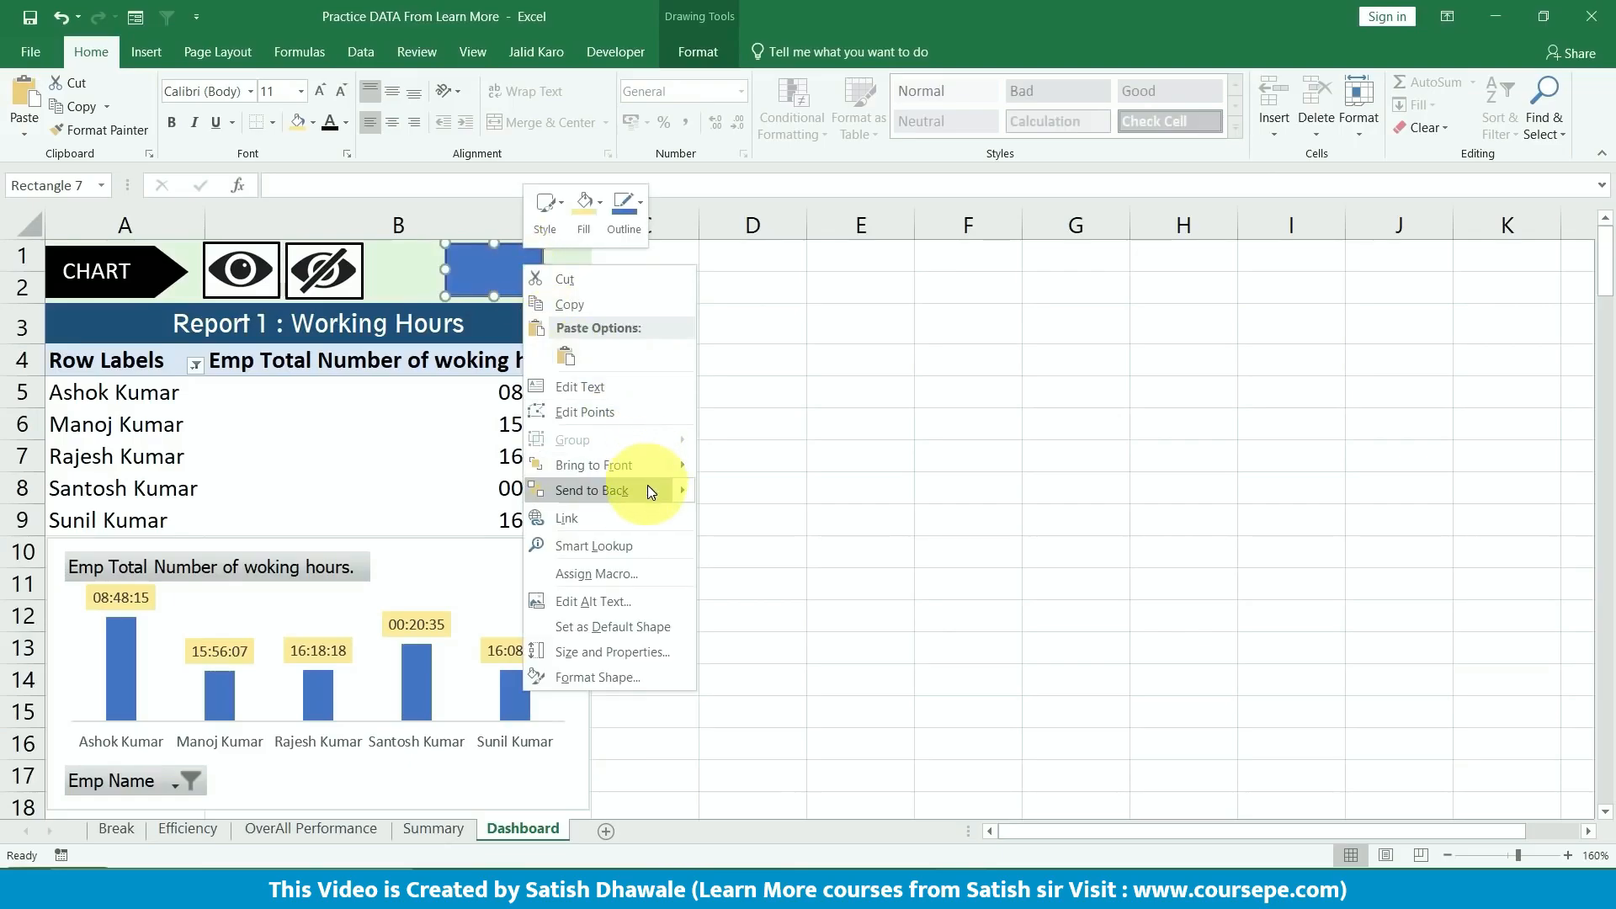
{"action": "mouse_move", "coordinate": [682, 490]}
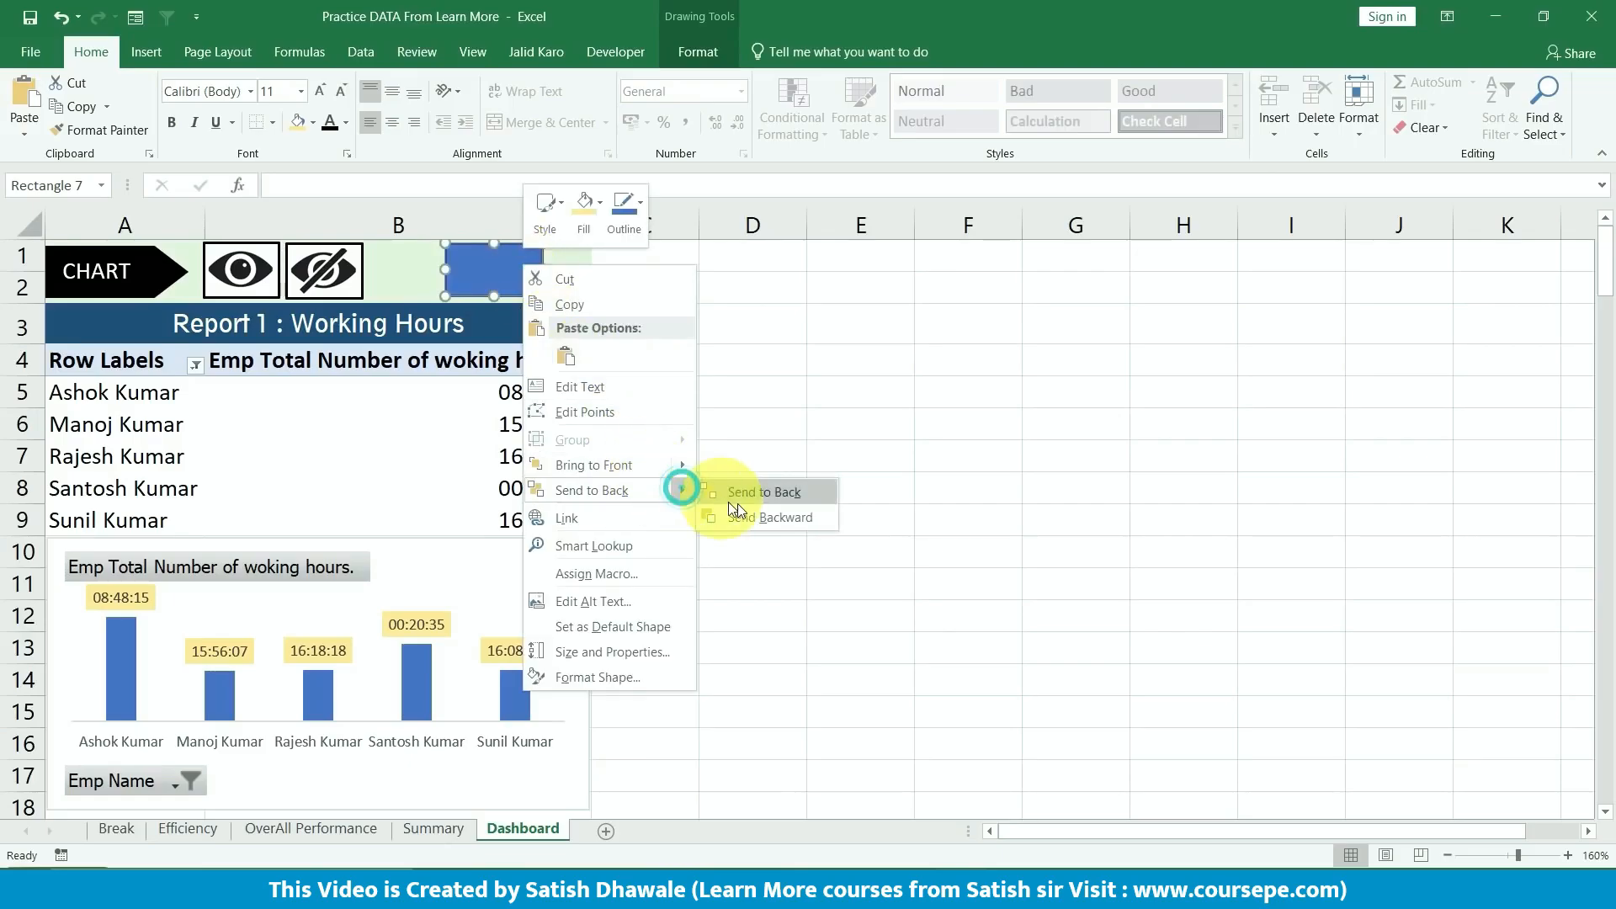
{"action": "left_click", "coordinate": [777, 497]}
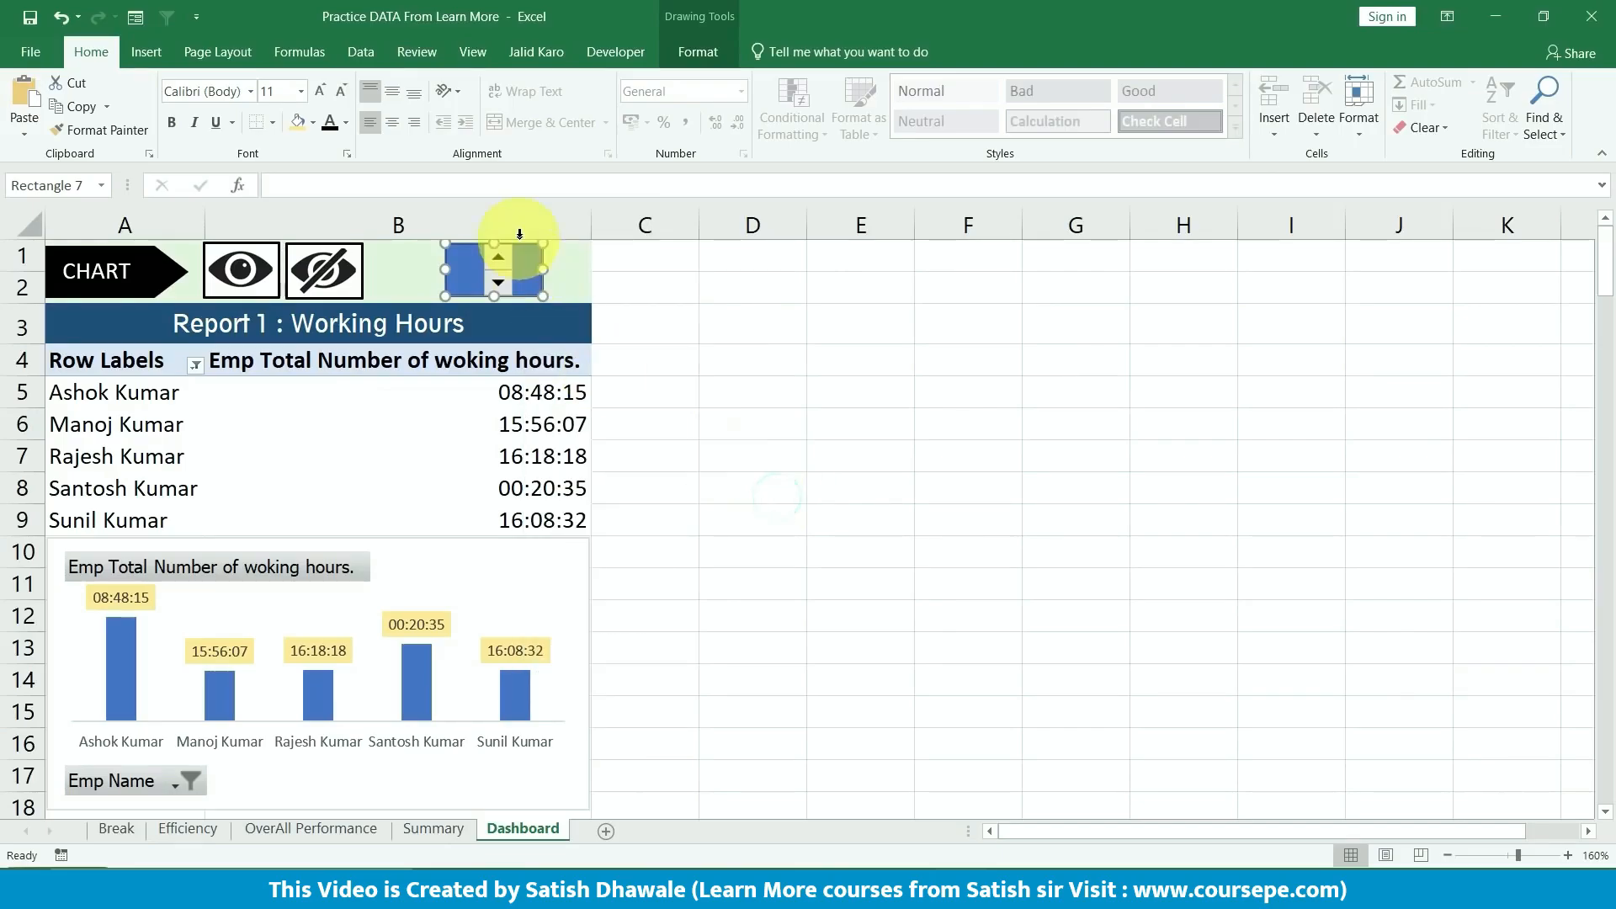
- Return the rectangle beside the crossed-out eye and place the spin button on the rectangle's left end
{"action": "left_click_drag", "start_coordinate": [448, 262], "coordinate": [396, 259]}
{"action": "right_click", "coordinate": [502, 257]}
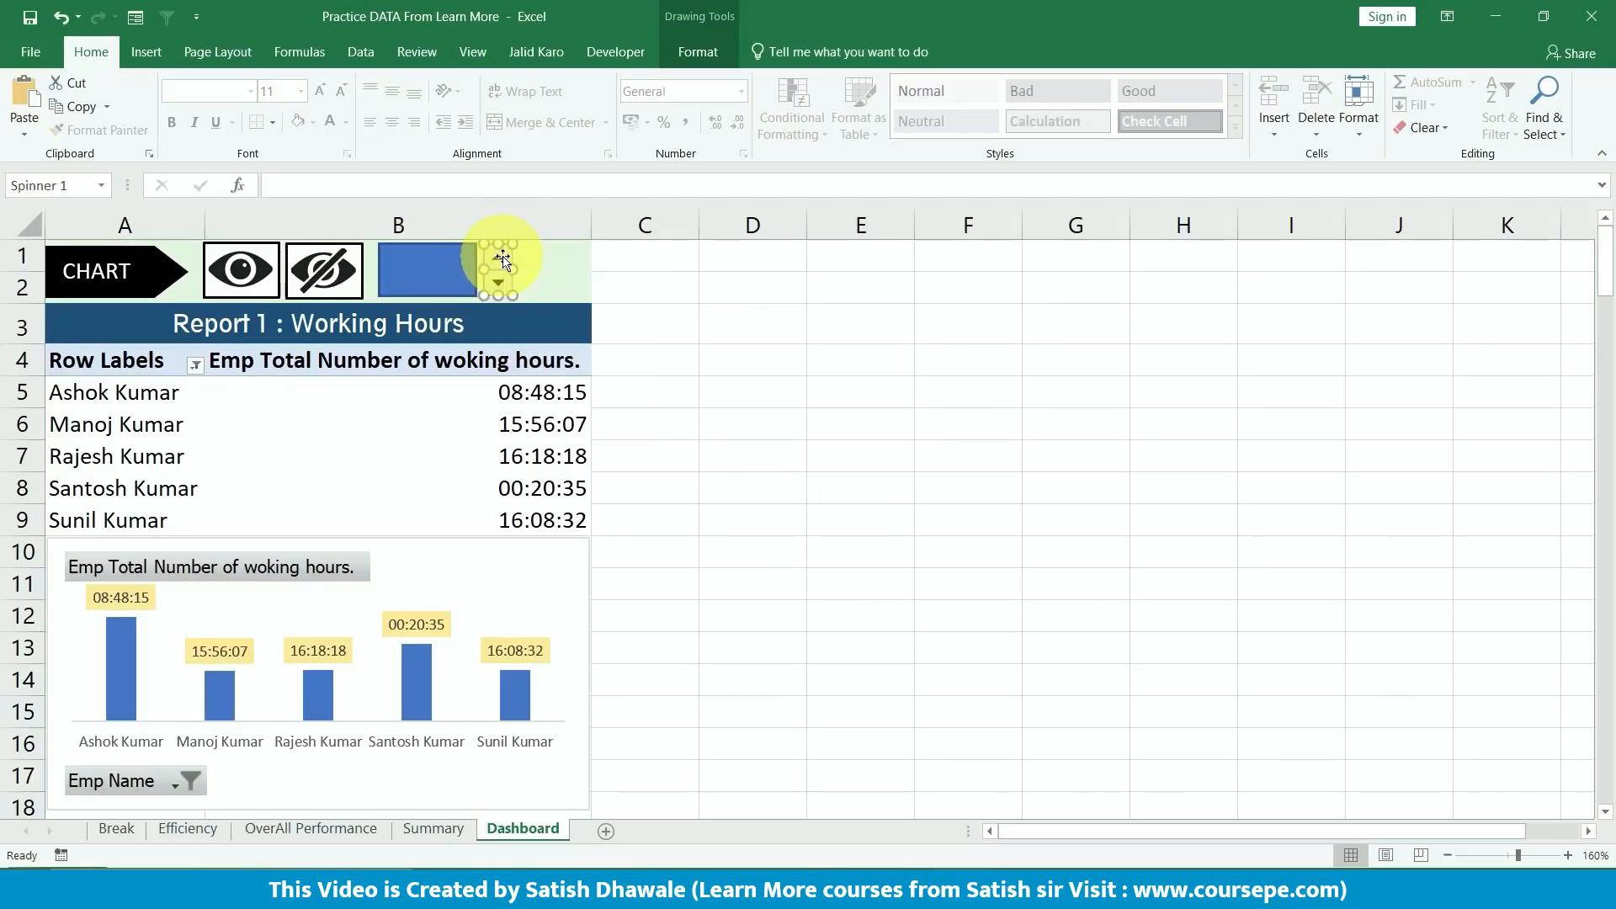
{"action": "left_click_drag", "start_coordinate": [500, 262], "coordinate": [400, 261]}
- Give the rectangle behind the spin button a white fill and a black outline
{"action": "left_click", "coordinate": [442, 269]}
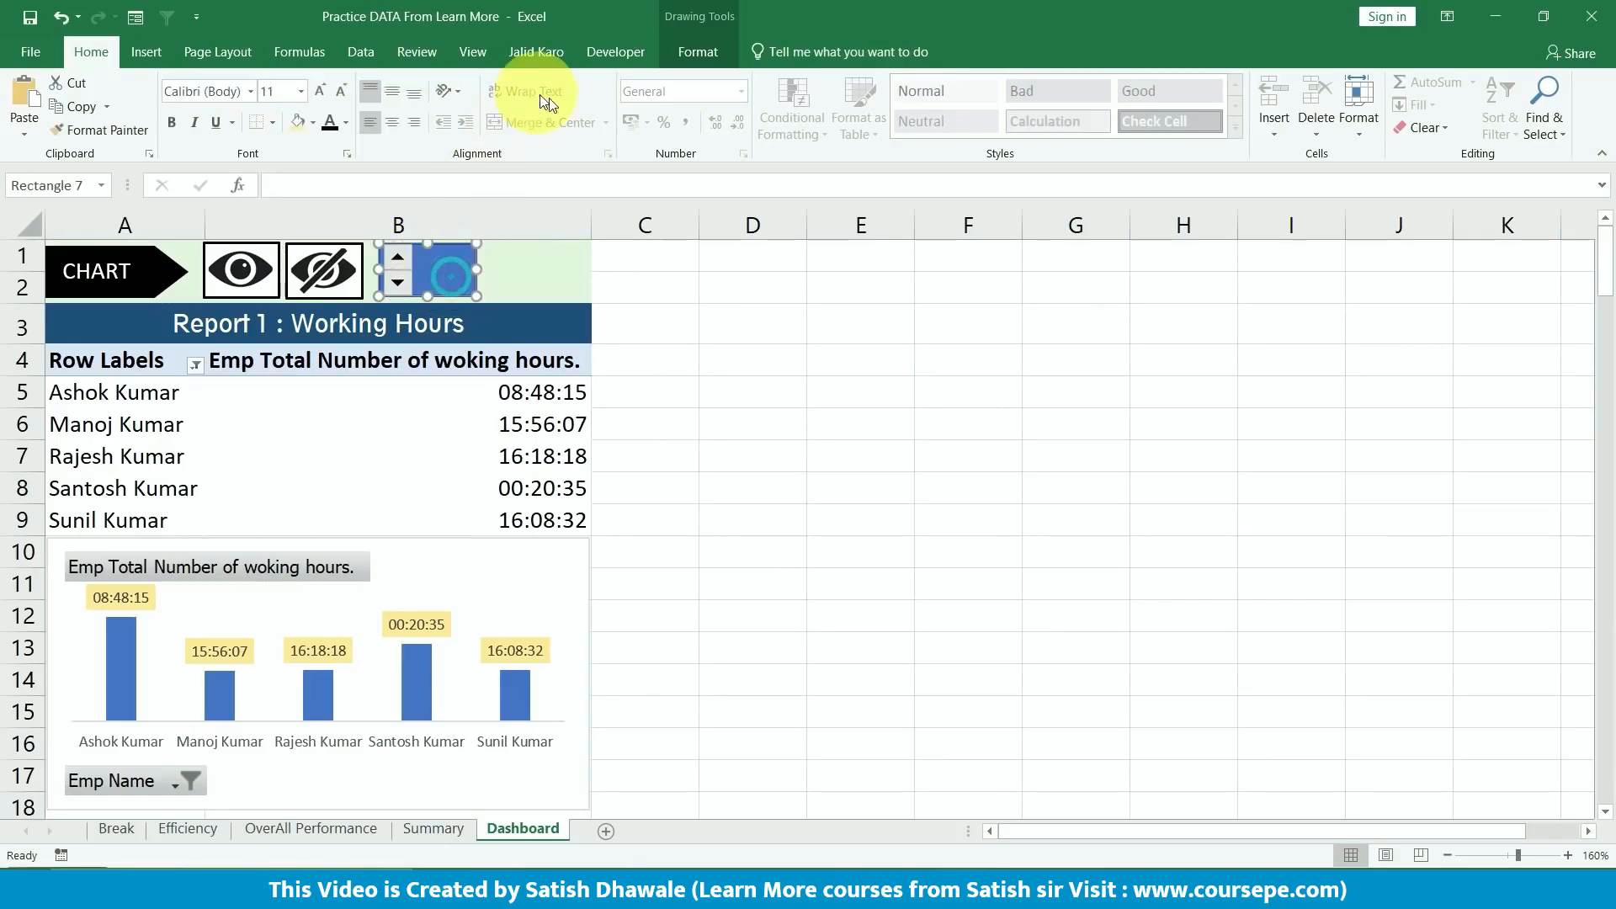
{"action": "left_click", "coordinate": [702, 51]}
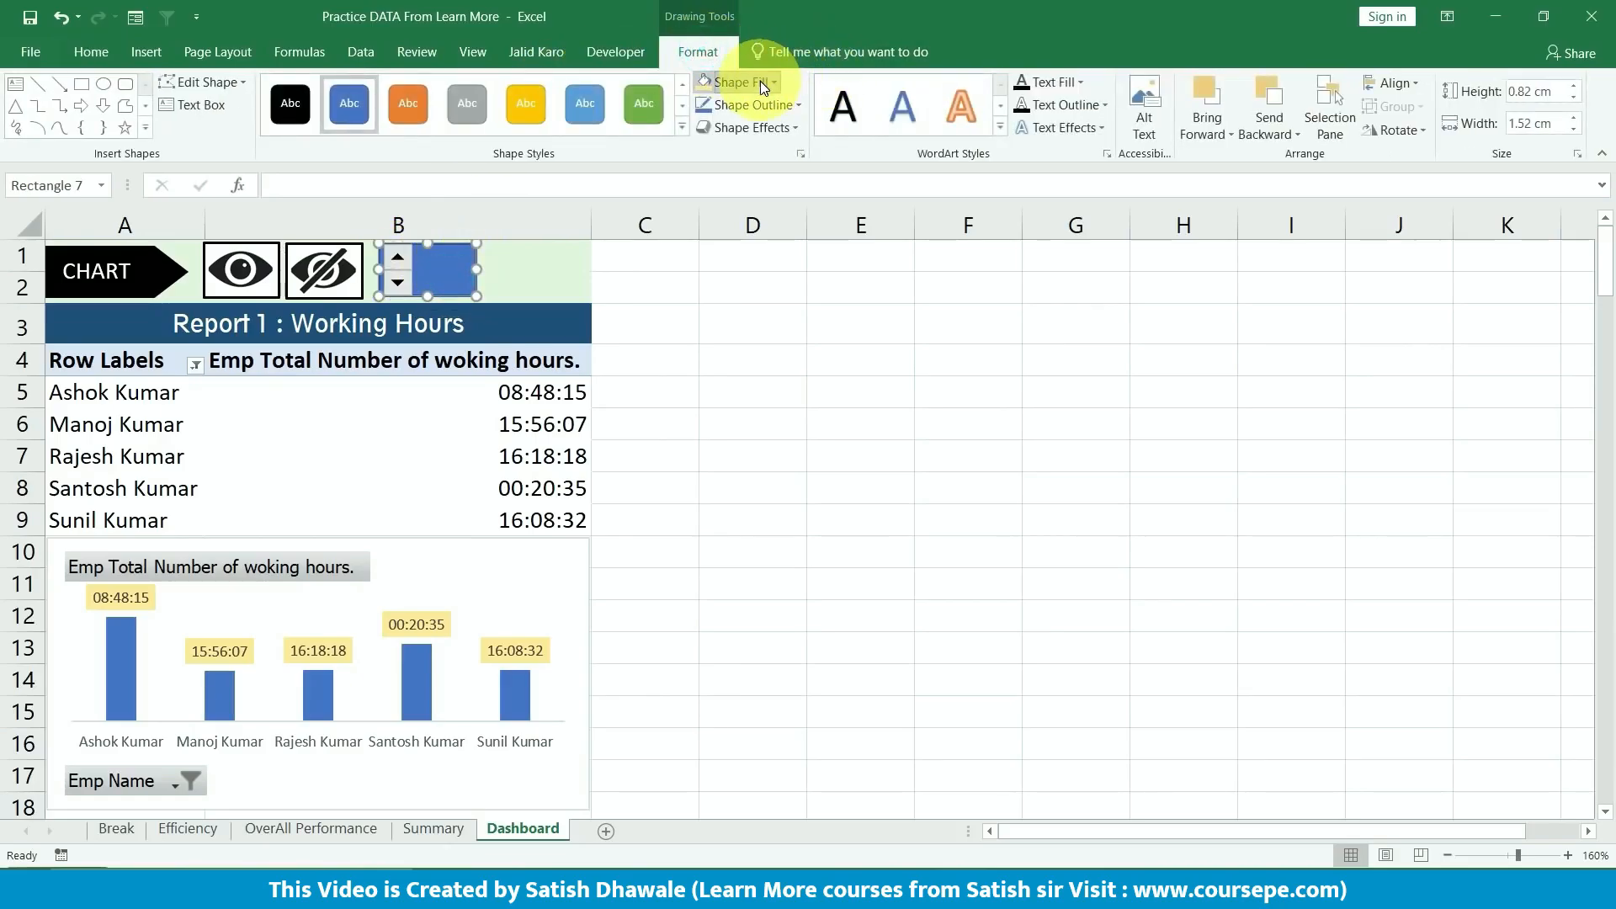
{"action": "left_click", "coordinate": [760, 81]}
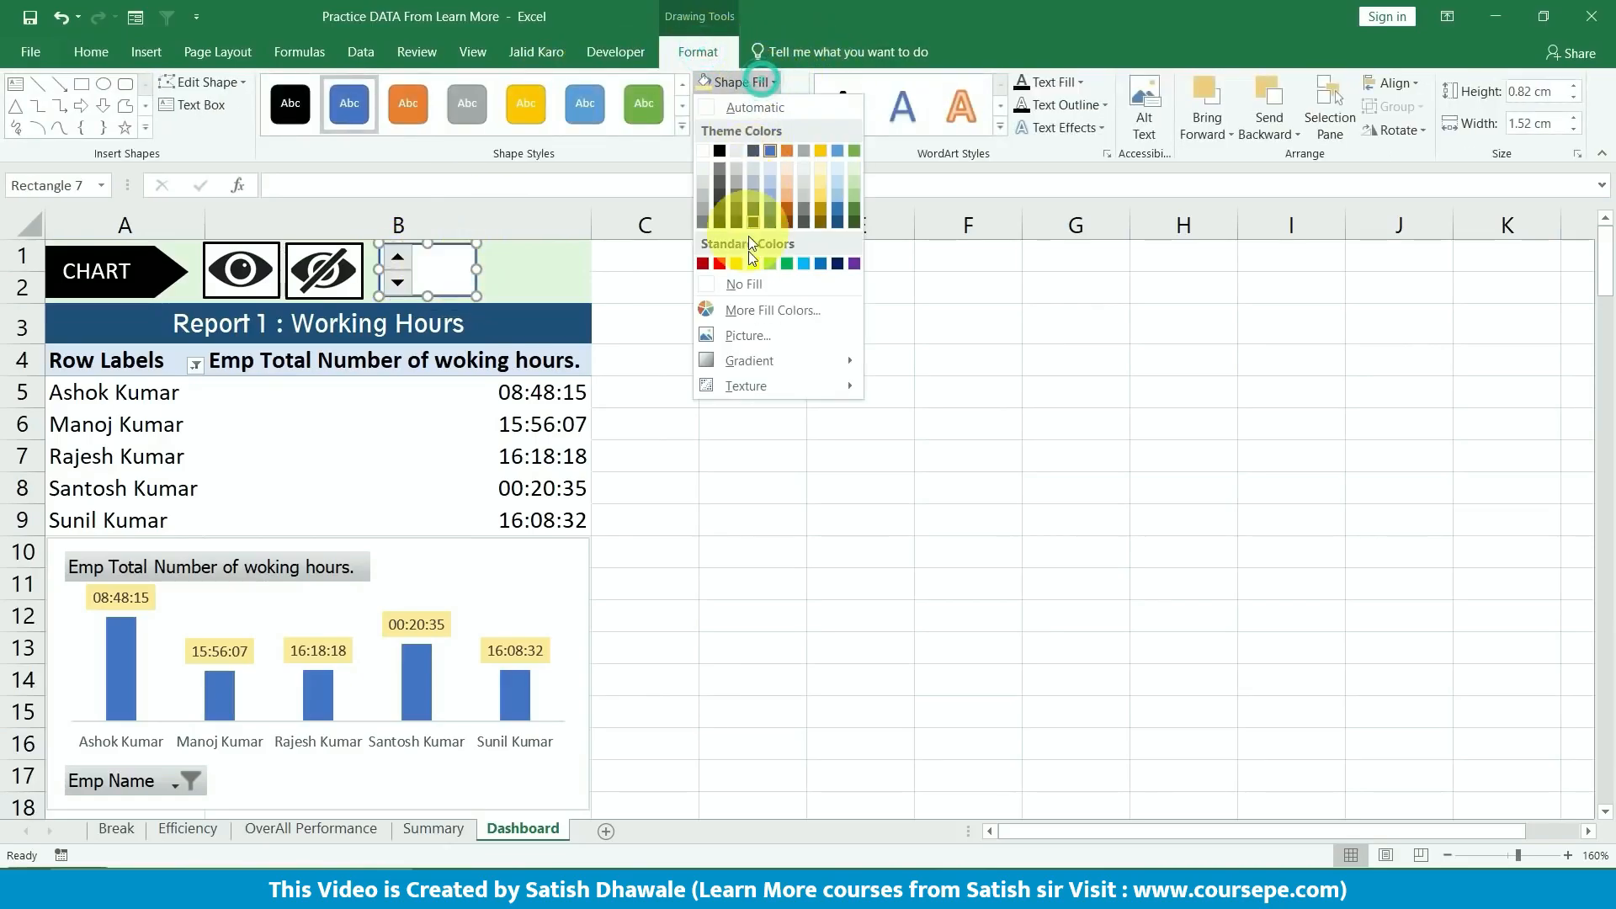
{"action": "left_click", "coordinate": [704, 152]}
{"action": "left_click", "coordinate": [743, 104]}
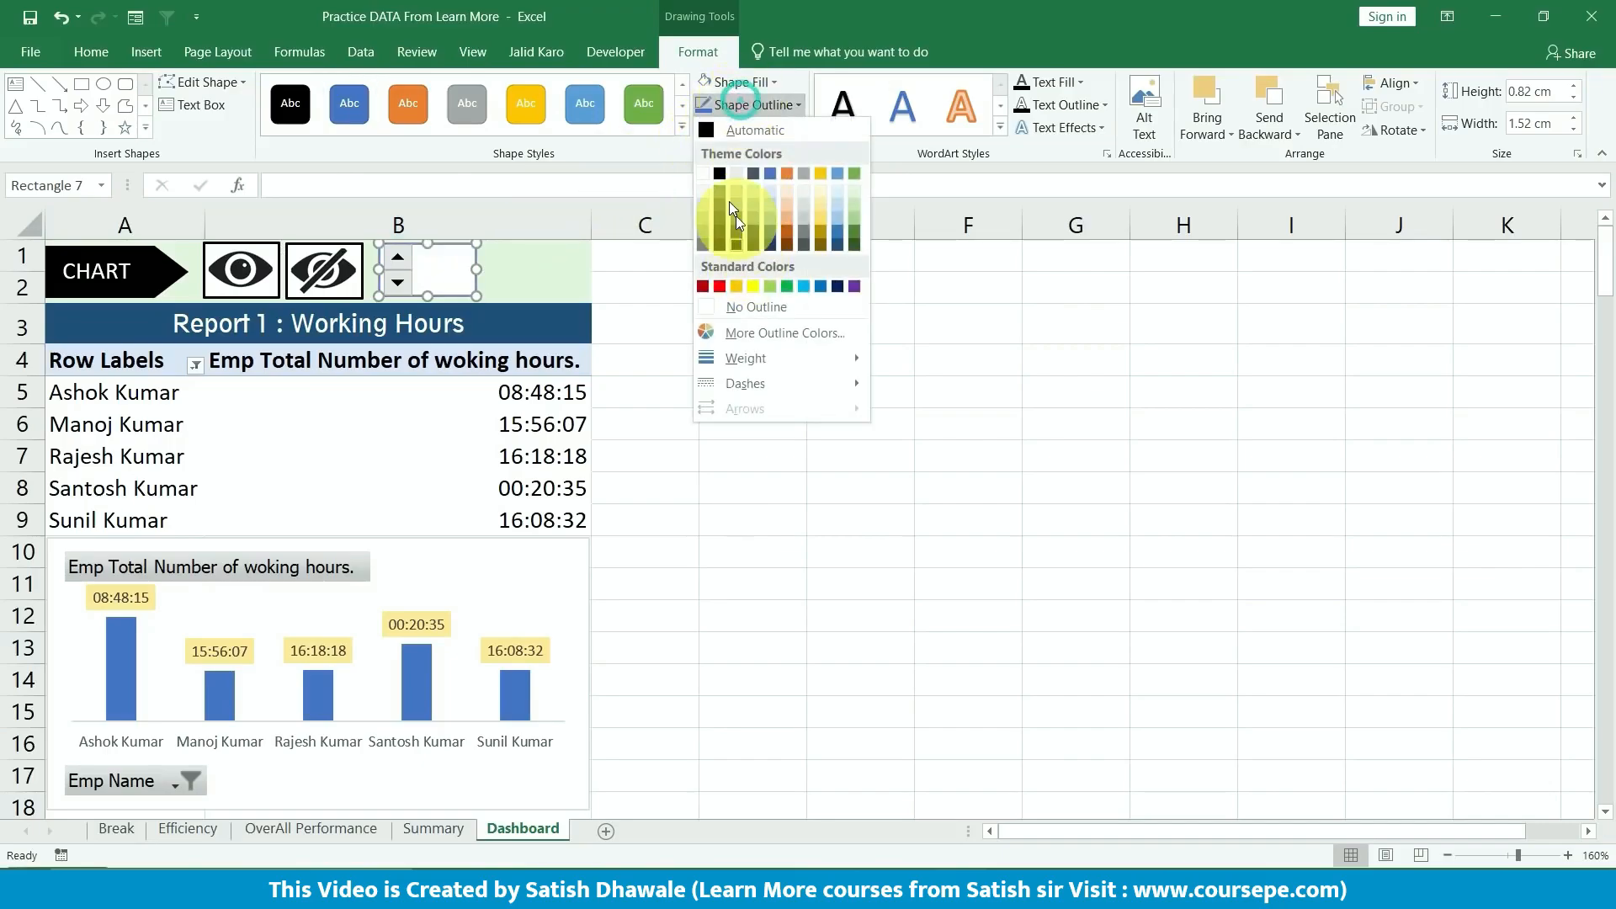
{"action": "left_click", "coordinate": [719, 174]}
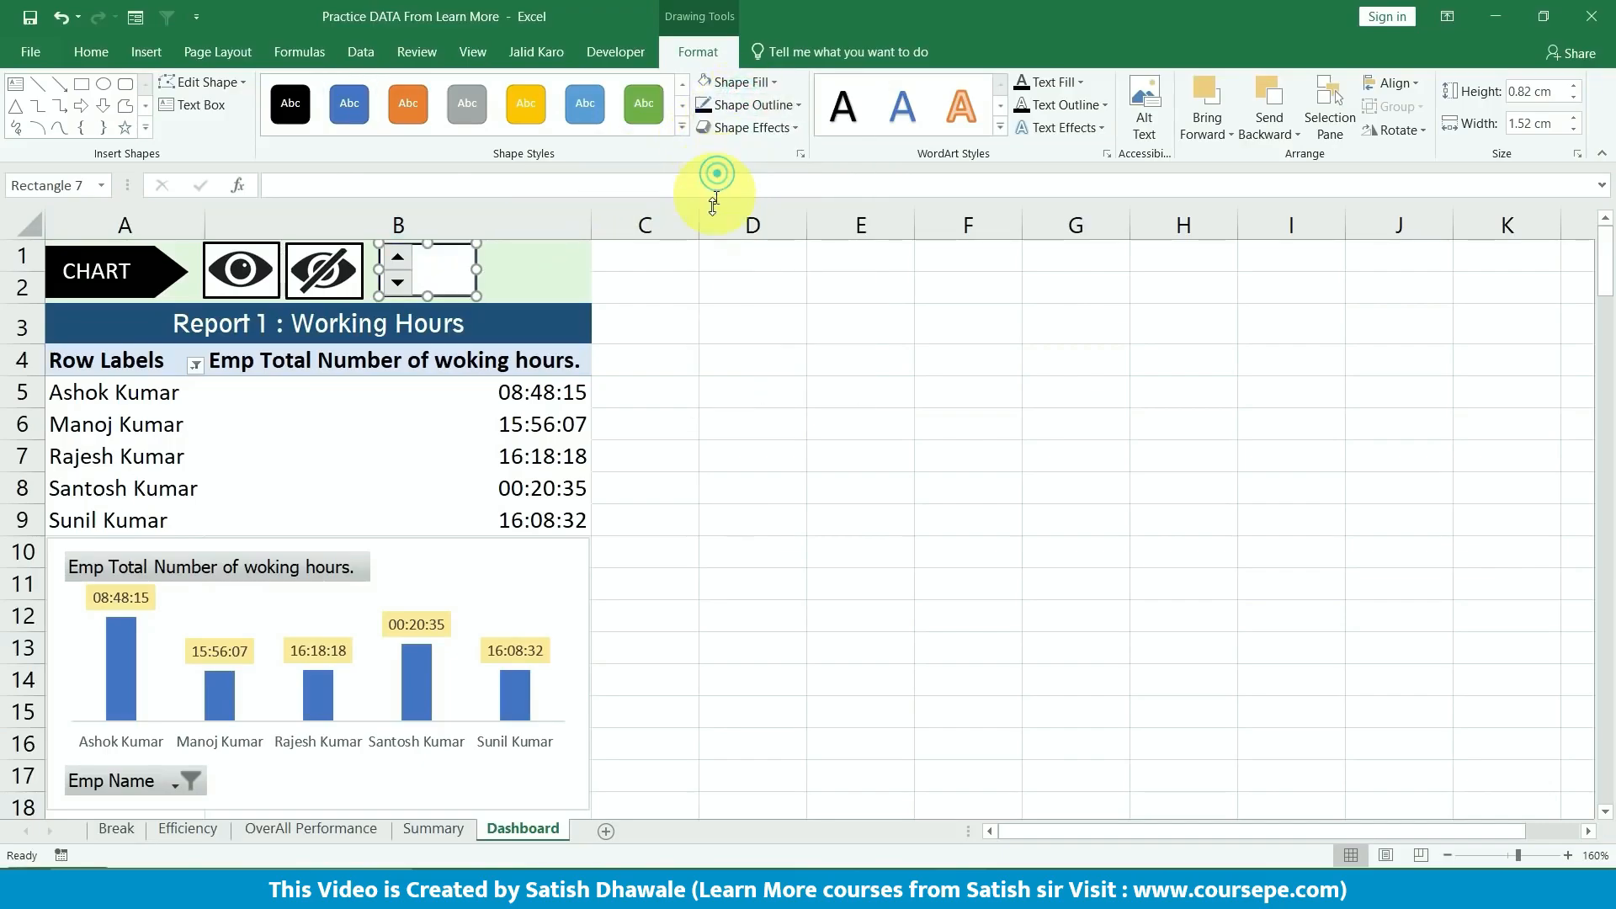
- Thicken the black outline of the rectangle behind the spin button
{"action": "left_click", "coordinate": [759, 104]}
{"action": "mouse_move", "coordinate": [790, 358]}
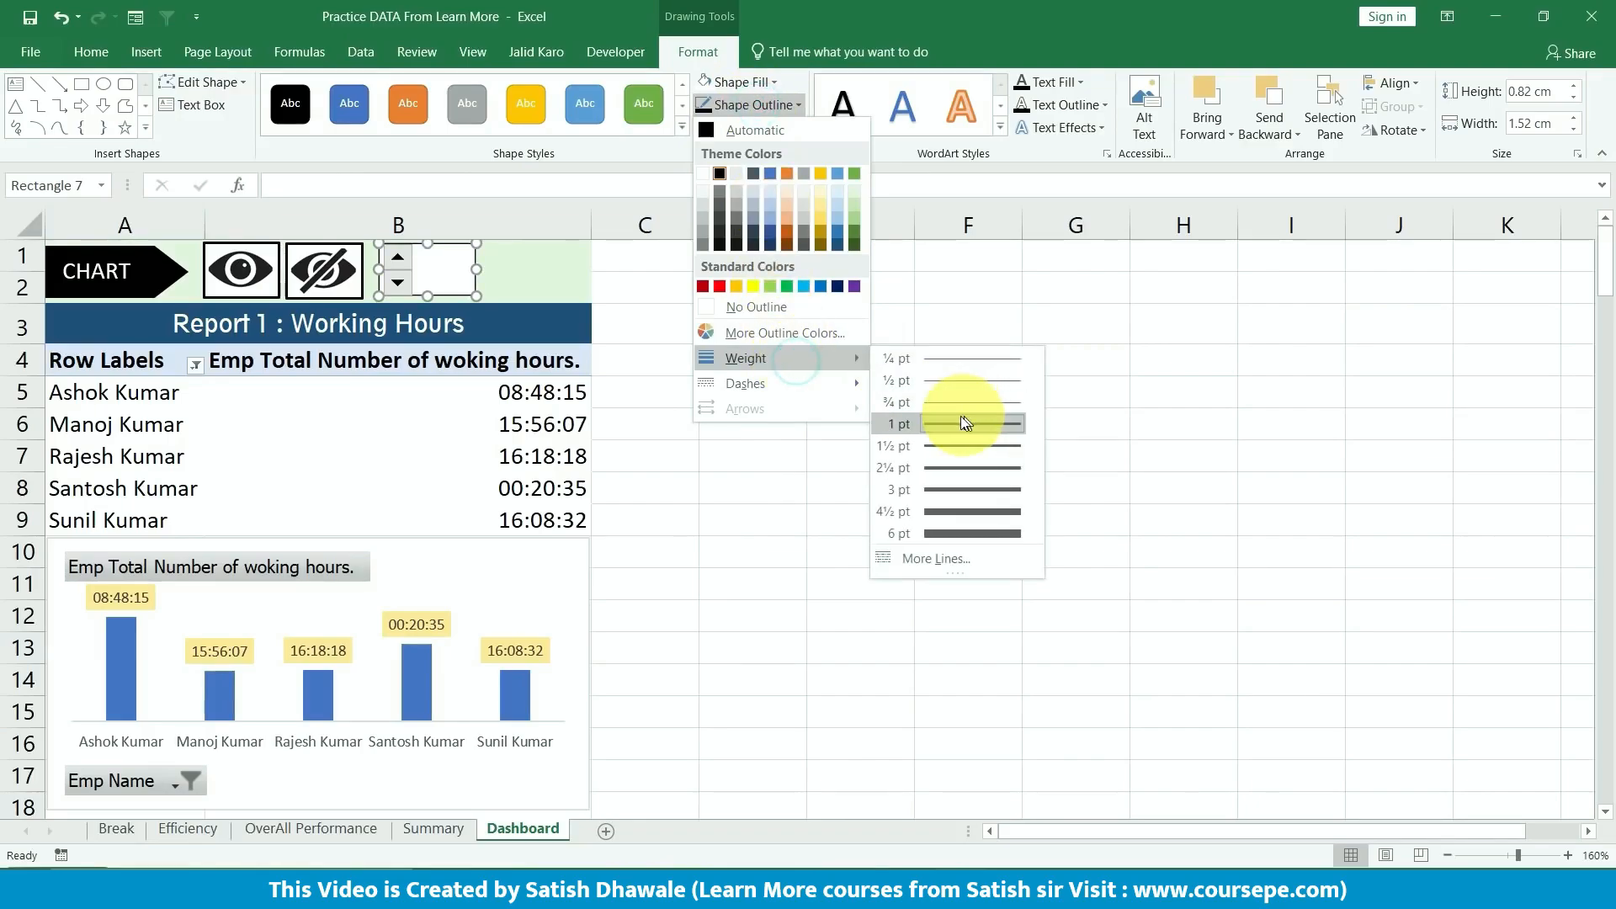
{"action": "left_click", "coordinate": [617, 305]}
{"action": "left_click", "coordinate": [661, 300]}
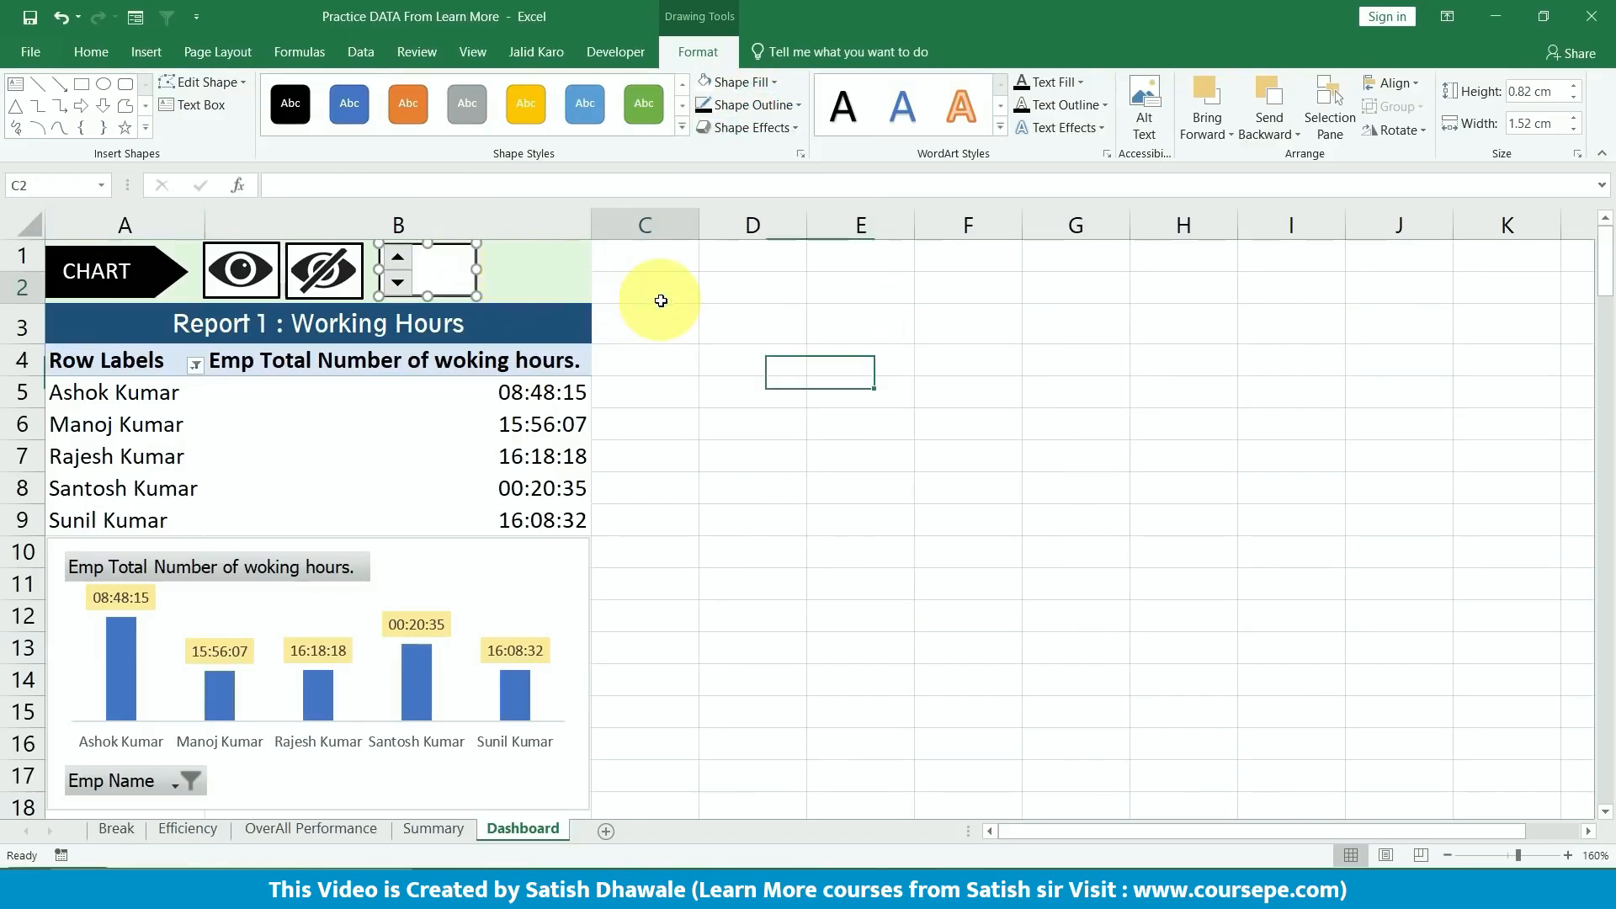
- Shrink the spin button slightly so that it fits inside the rectangle's border
{"action": "right_click", "coordinate": [410, 264]}
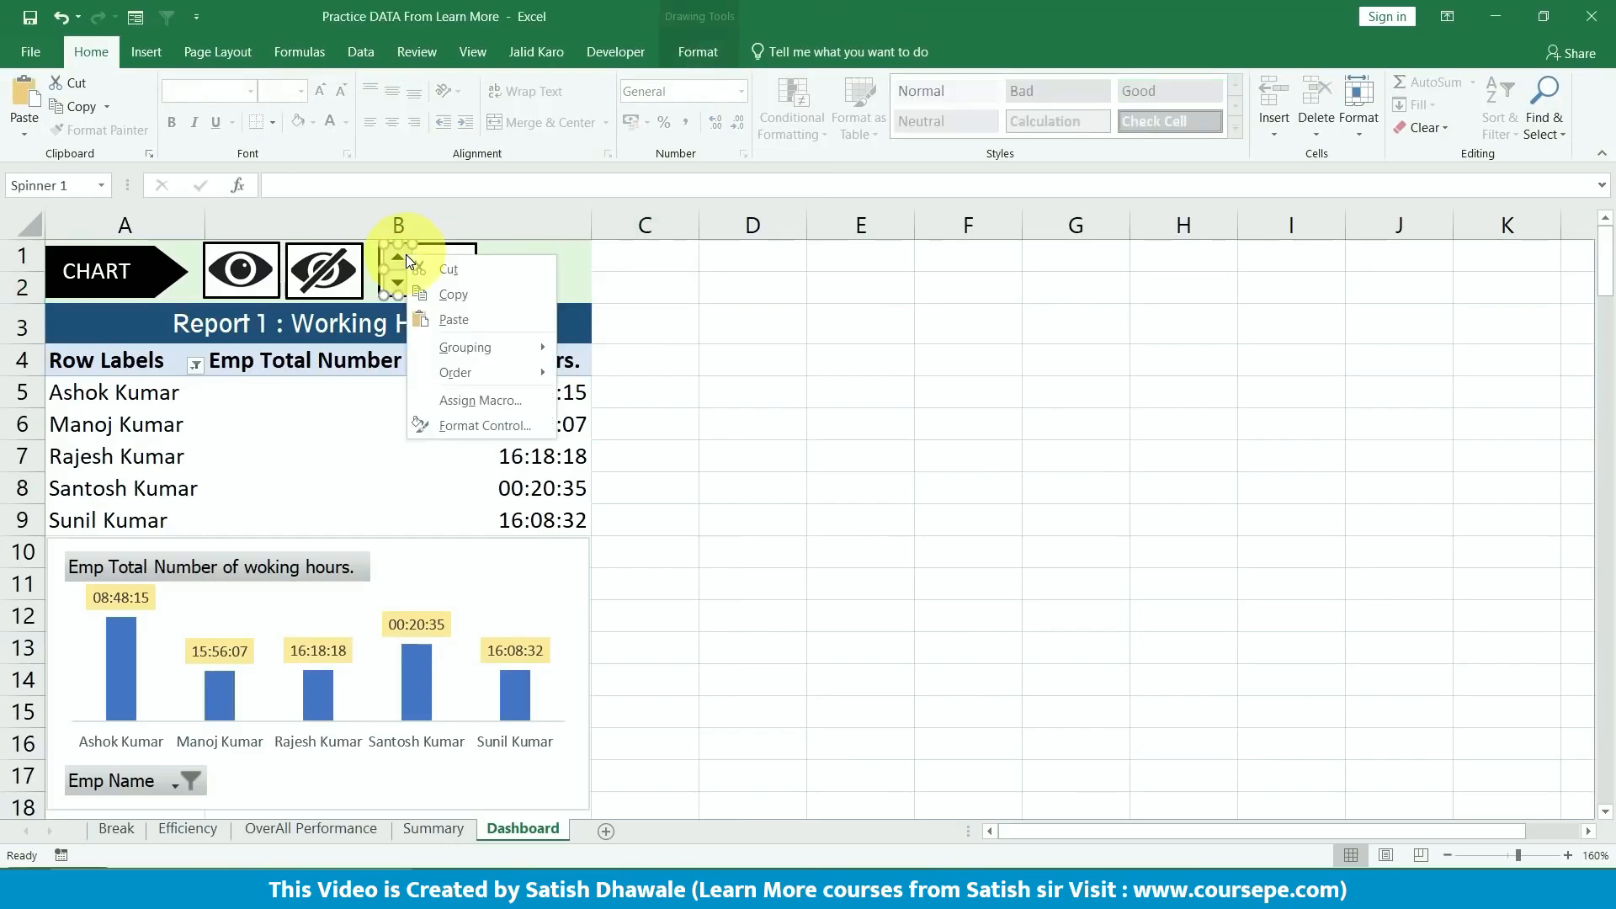
{"action": "key", "text": "Escape"}
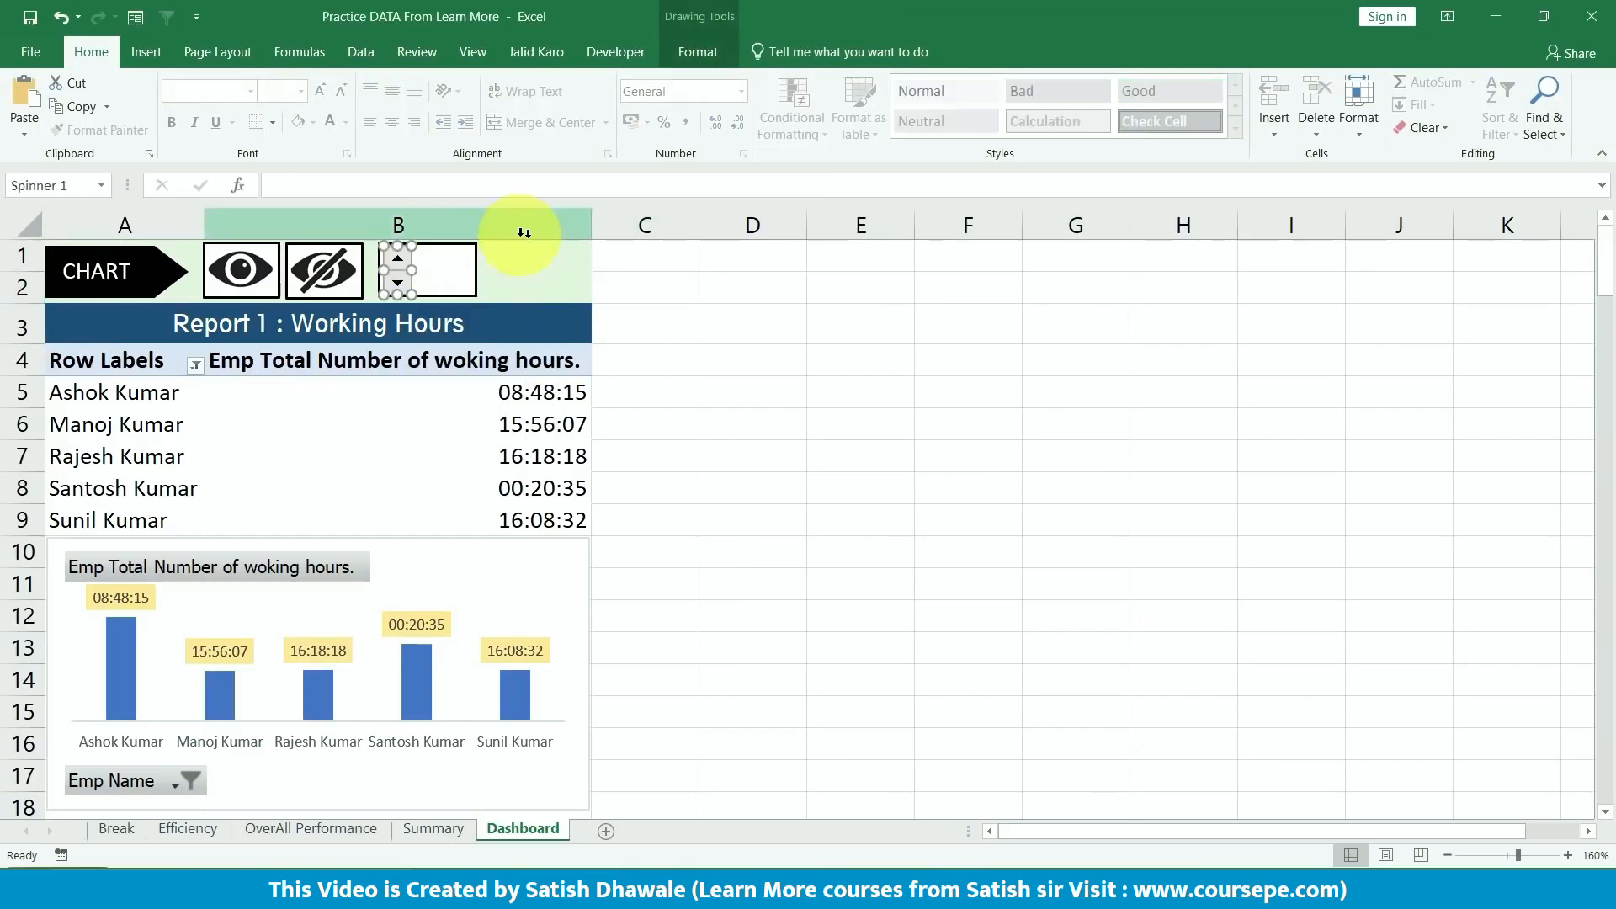
{"action": "left_click", "coordinate": [654, 317]}
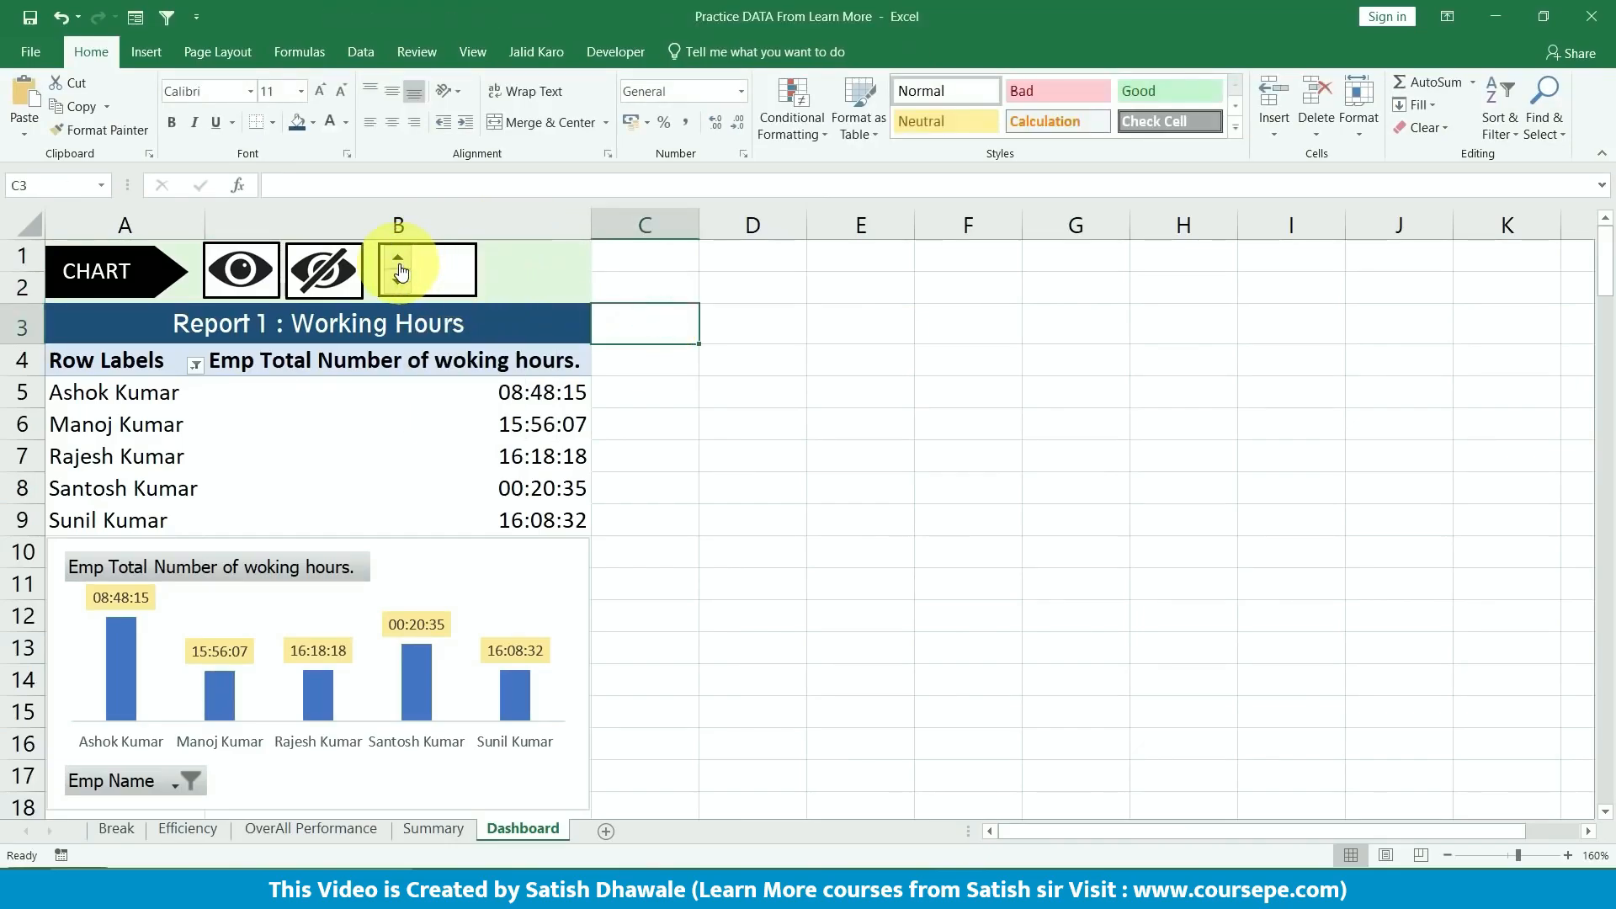
{"action": "right_click", "coordinate": [400, 266]}
{"action": "left_click", "coordinate": [412, 244]}
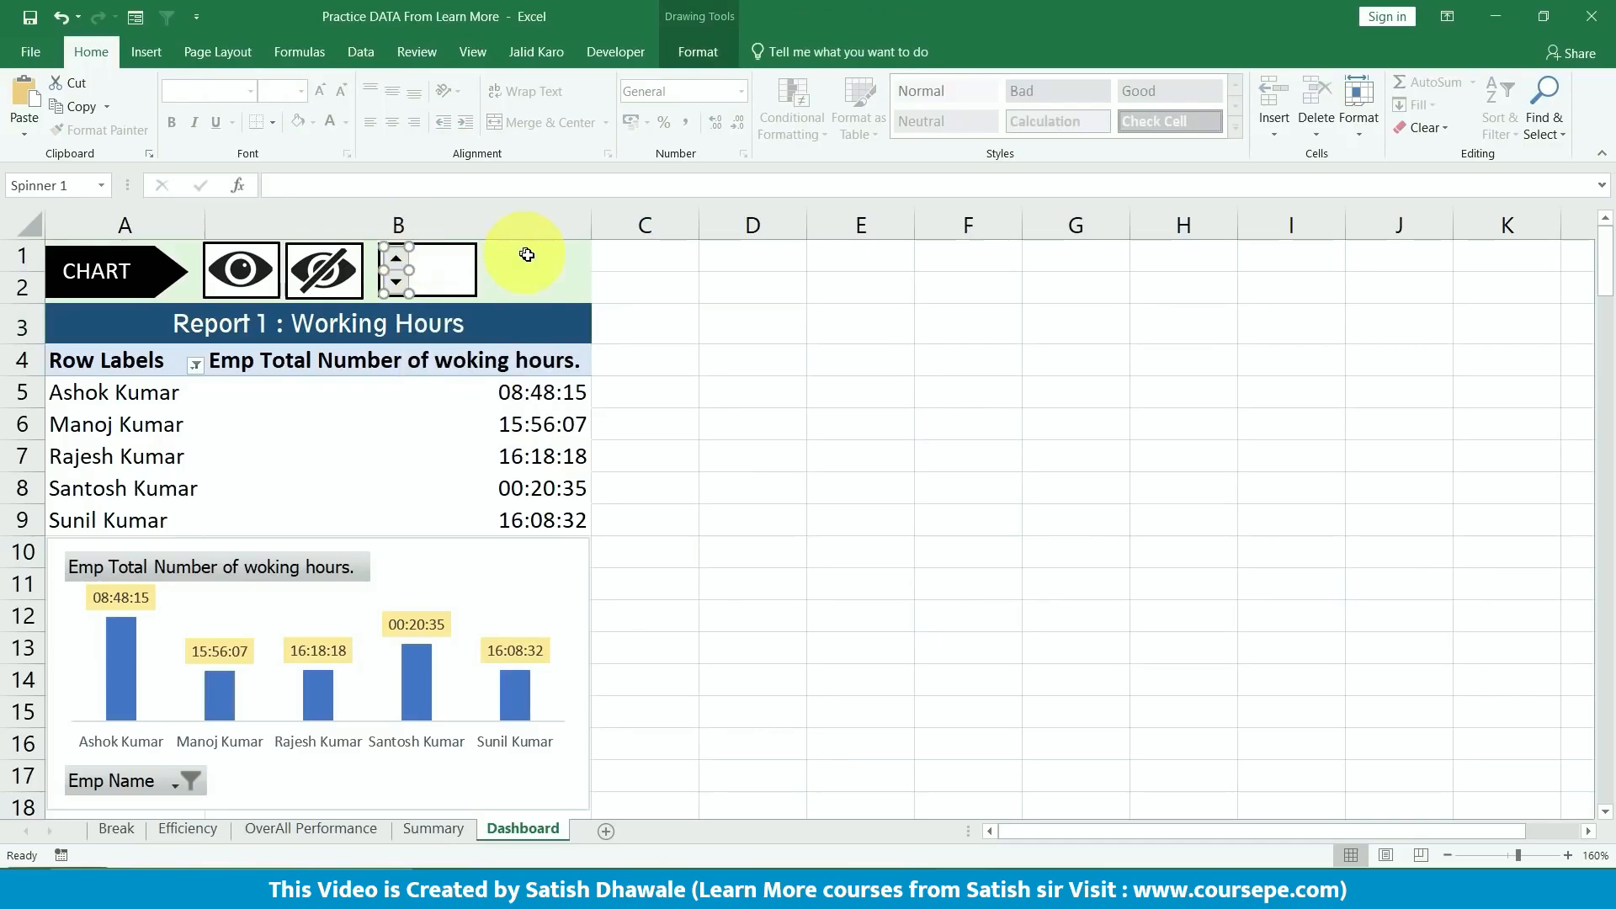
{"action": "left_click", "coordinate": [666, 318]}
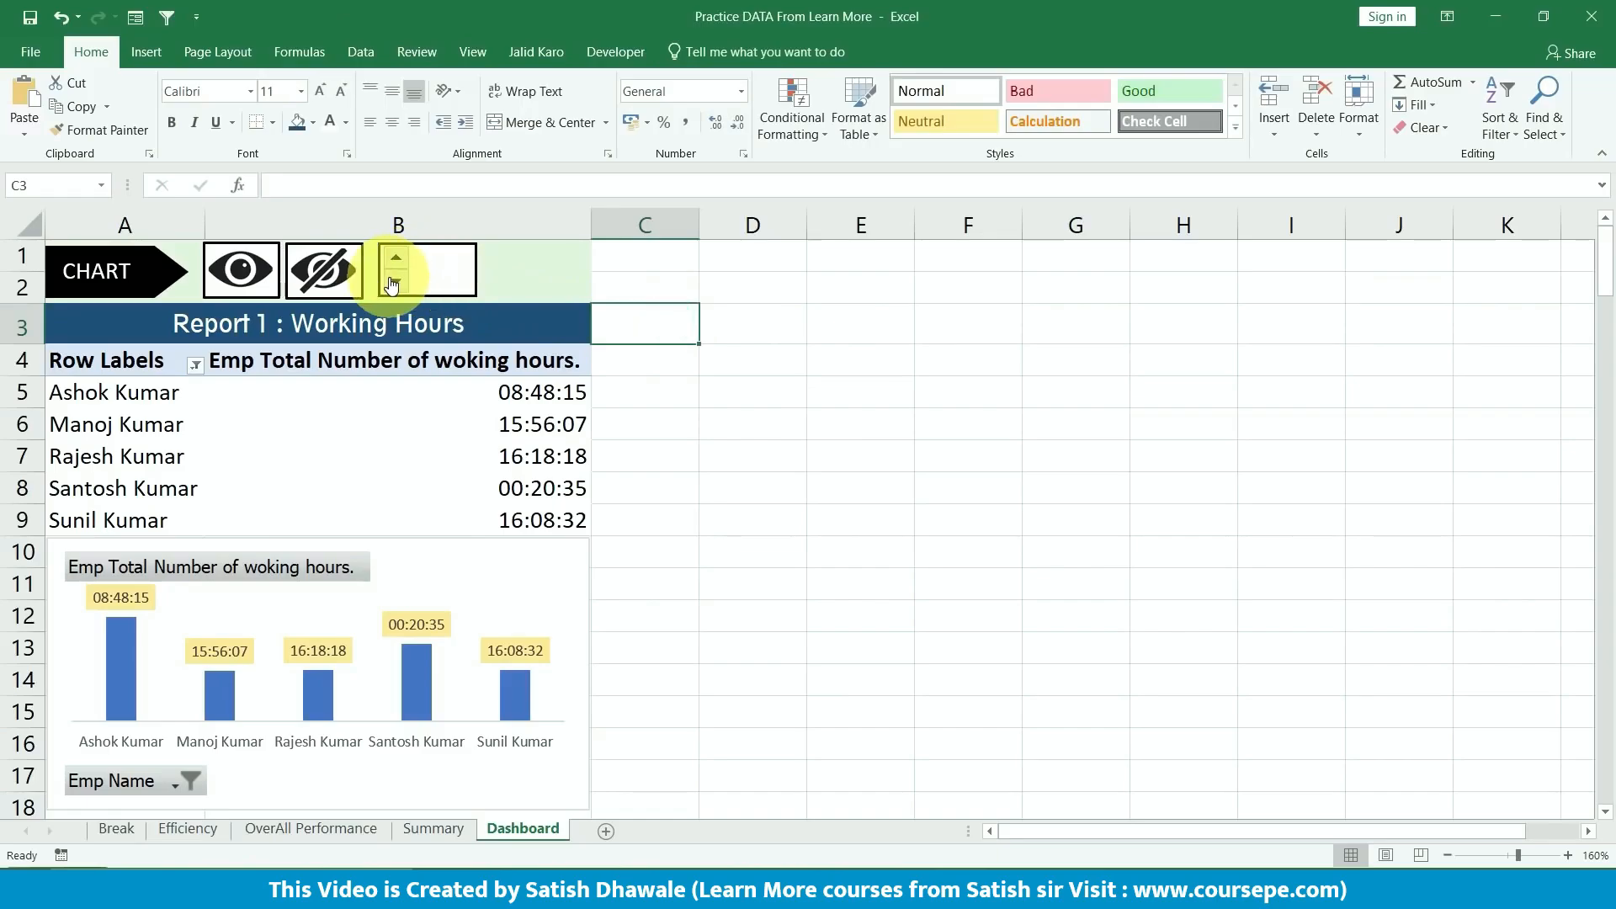
- Set the spin button's current and minimum values to 1 and link it to cell C1
{"action": "right_click", "coordinate": [395, 278]}
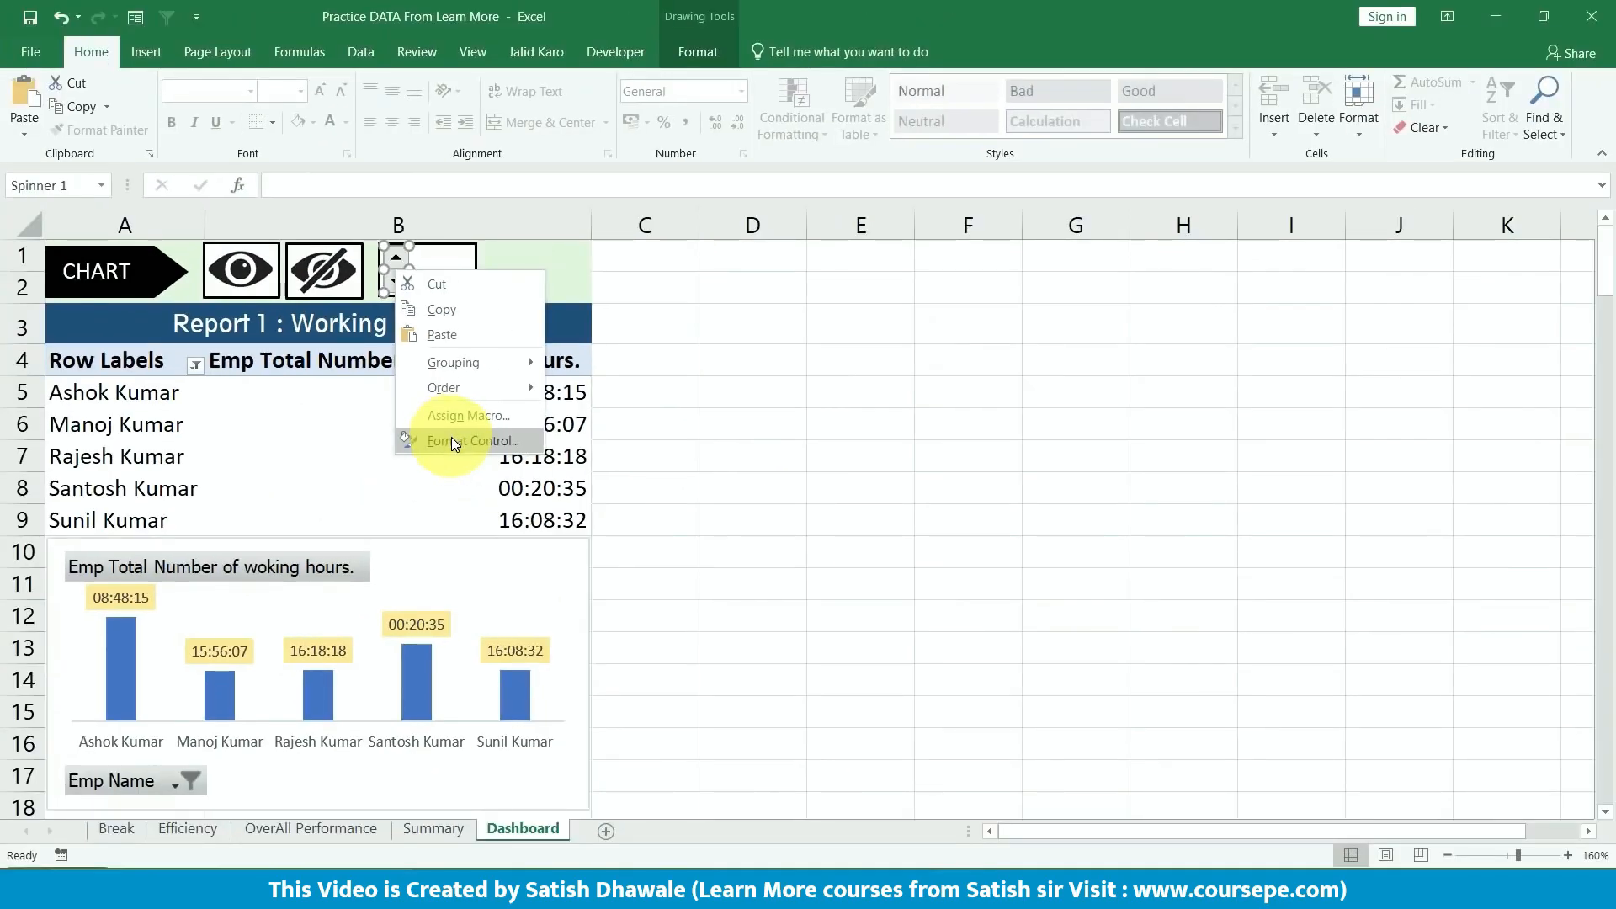
{"action": "left_click", "coordinate": [451, 440]}
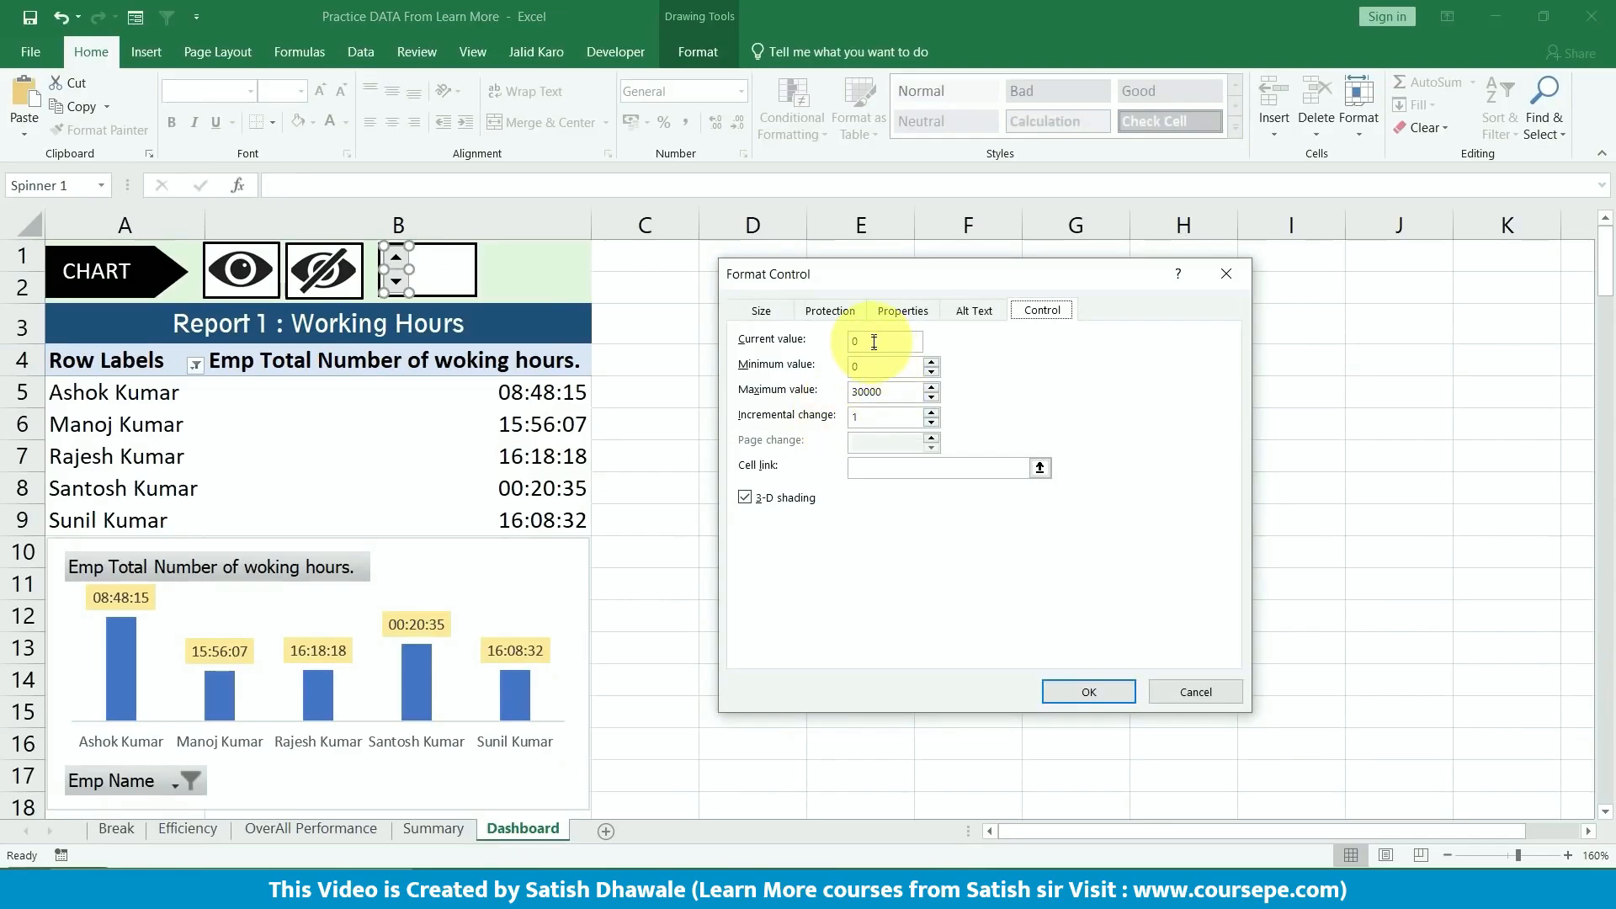
{"action": "left_click_drag", "start_coordinate": [874, 342], "coordinate": [833, 346]}
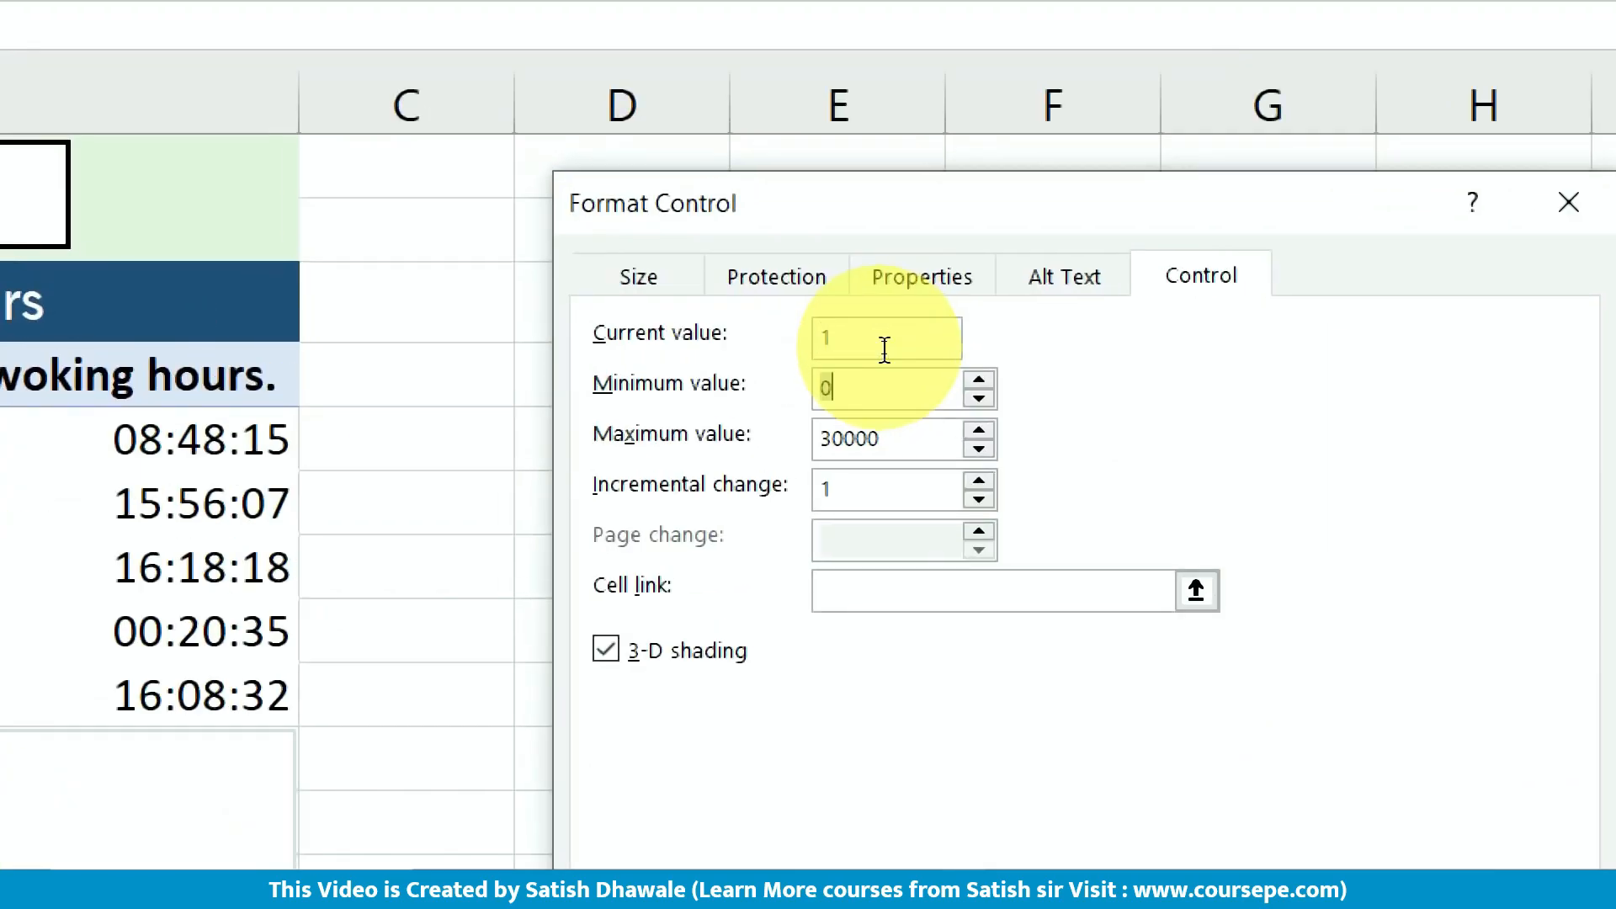
{"action": "key", "text": "Tab"}
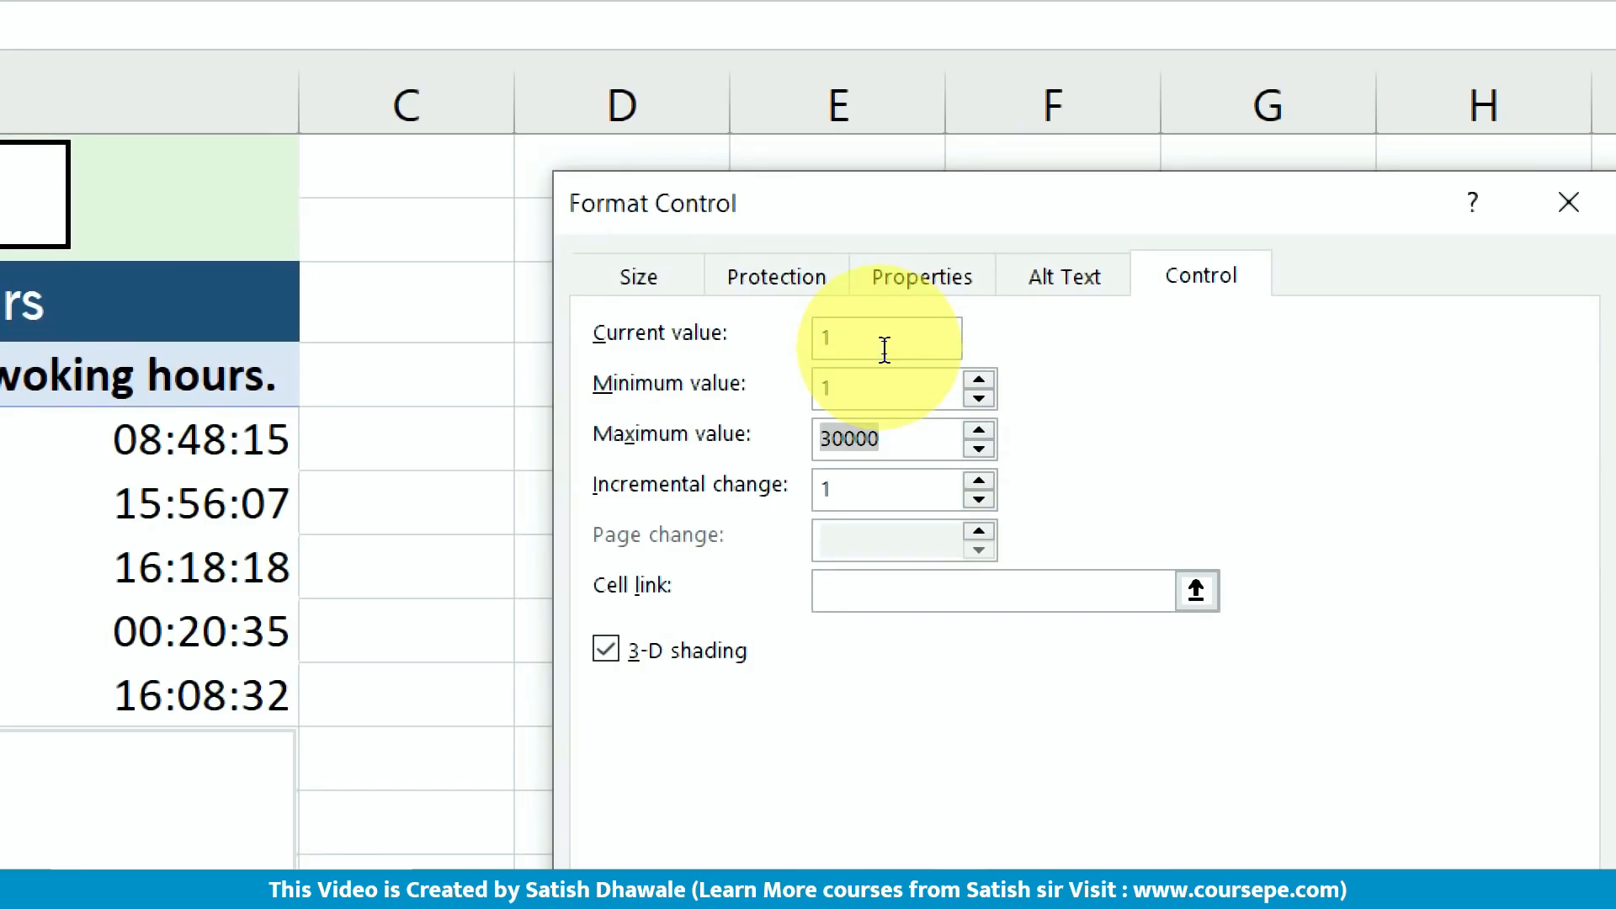
{"action": "key", "text": "Tab"}
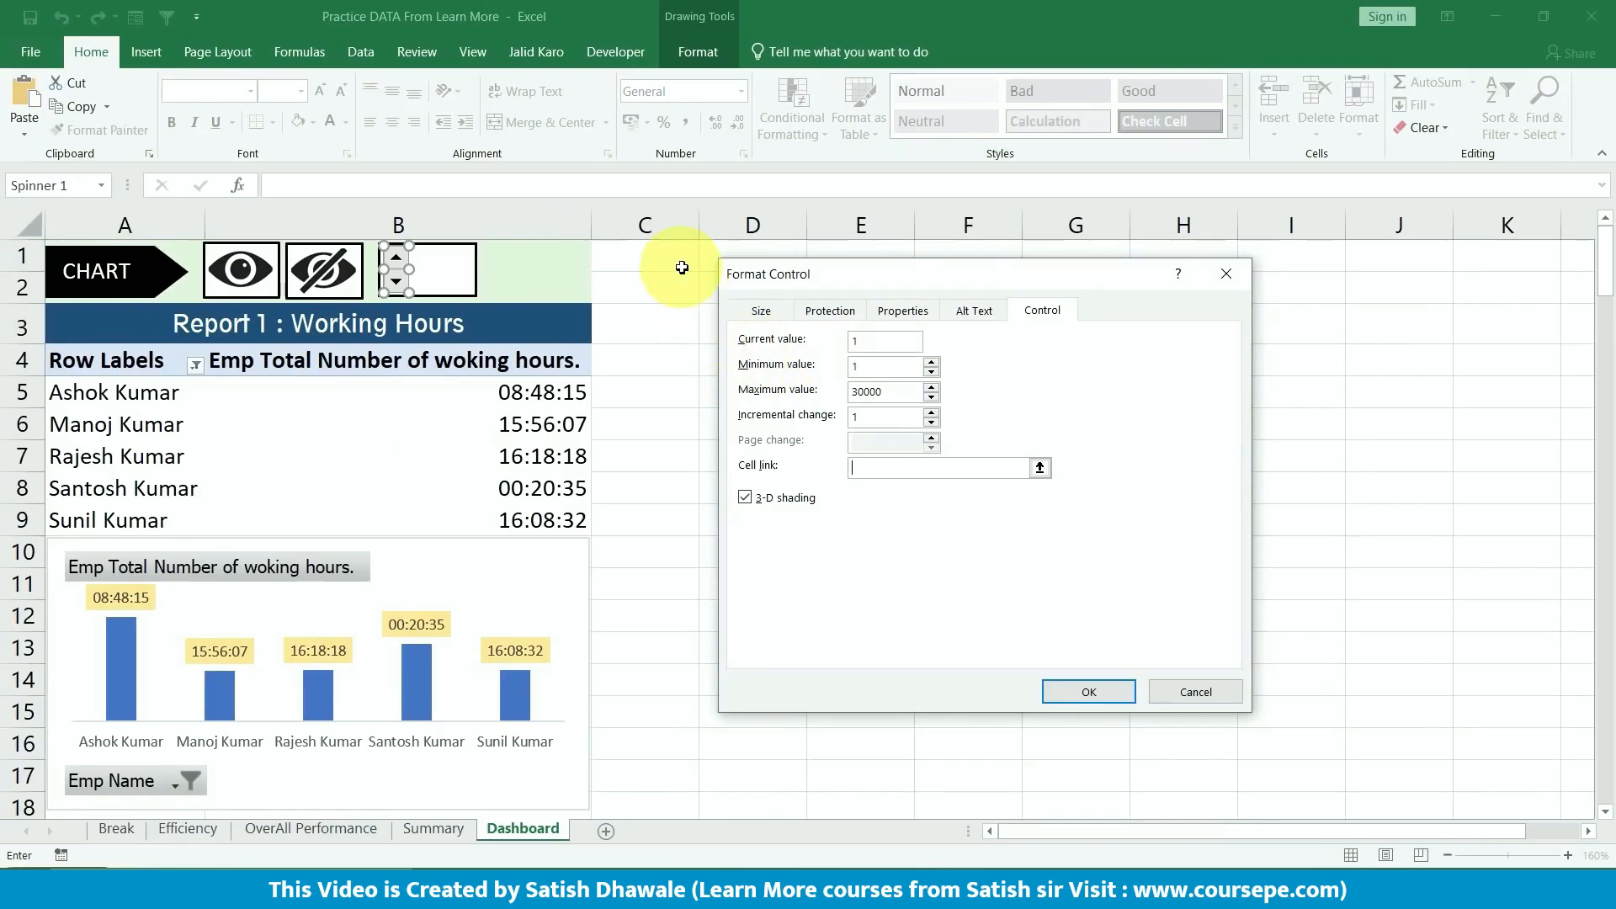
{"action": "left_click", "coordinate": [466, 170]}
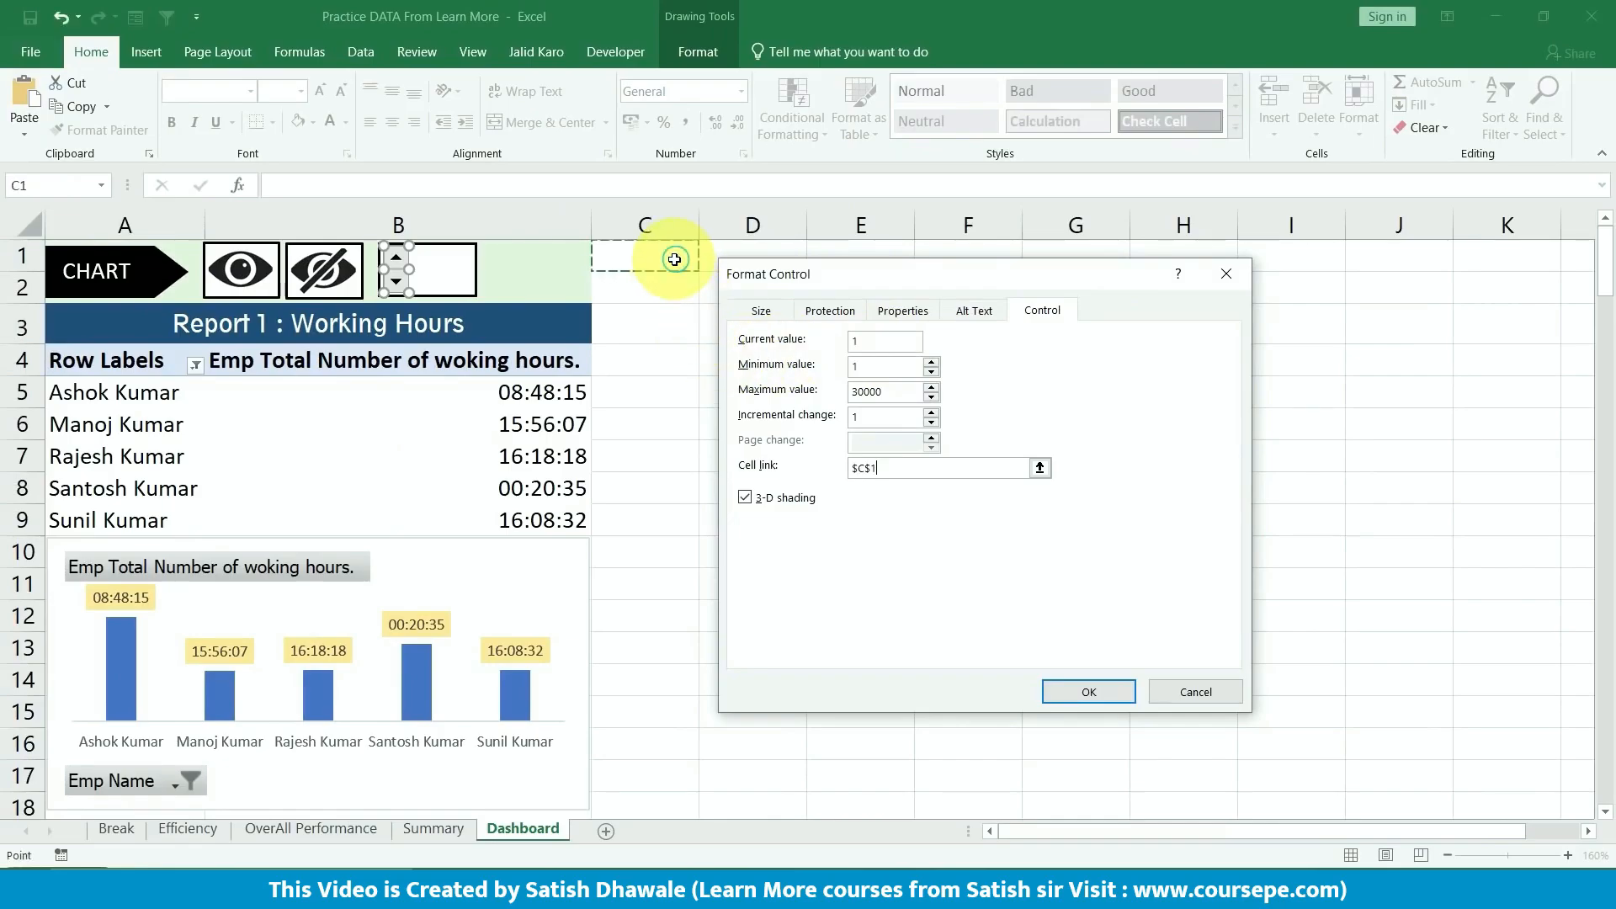
- Set the spin button's maximum value to 200, apply the control settings and deselect it
{"action": "left_click", "coordinate": [880, 337]}
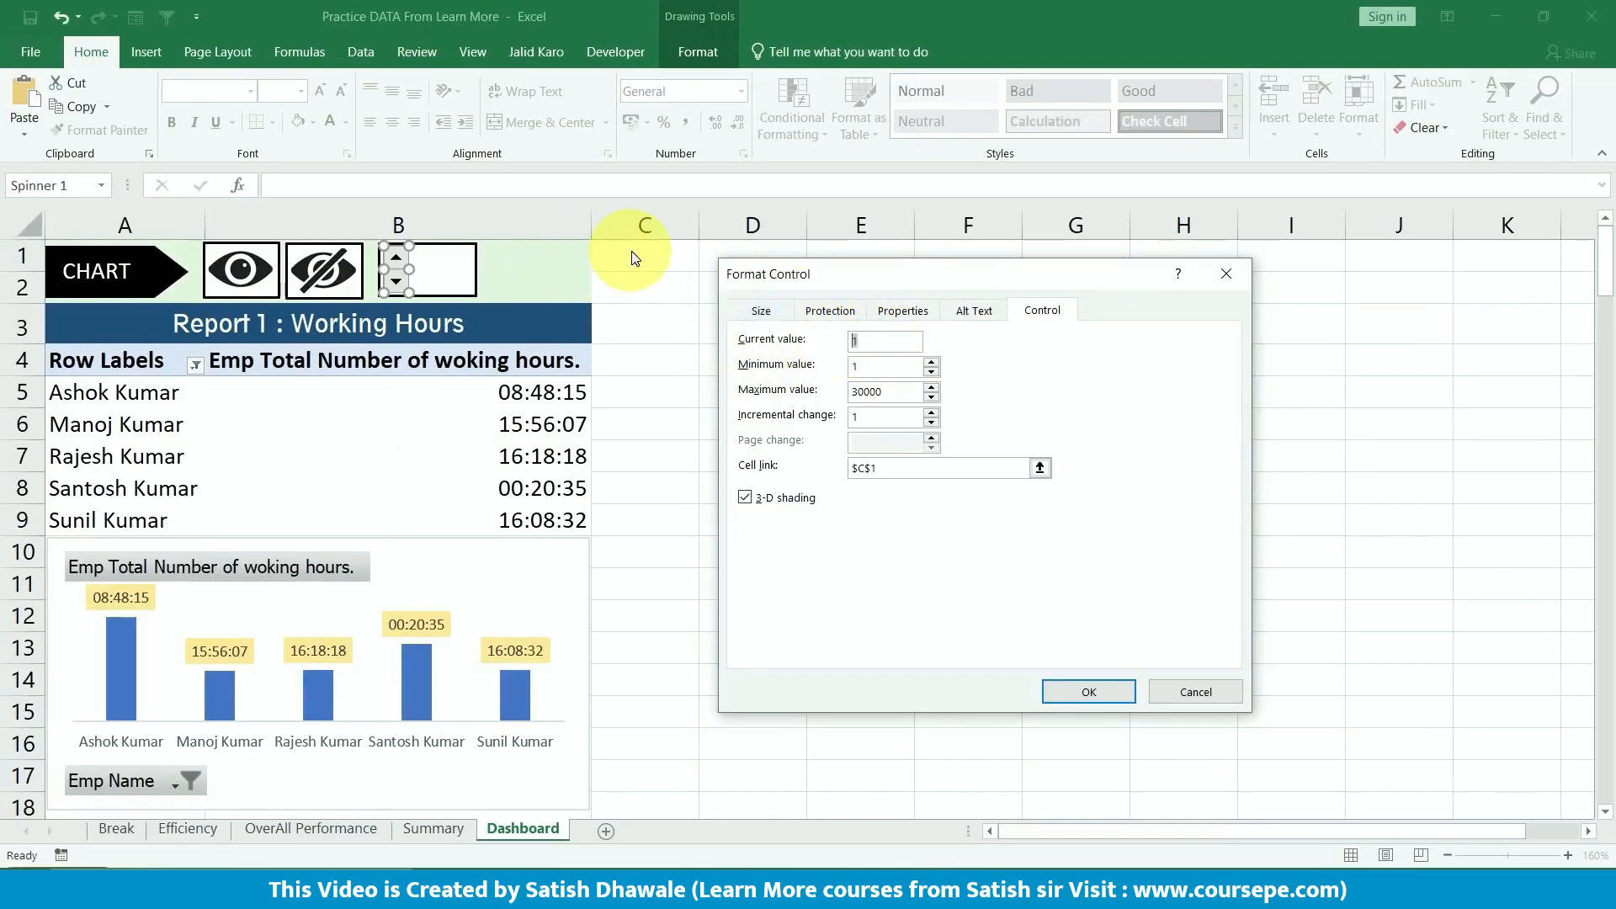
{"action": "key", "text": "Tab"}
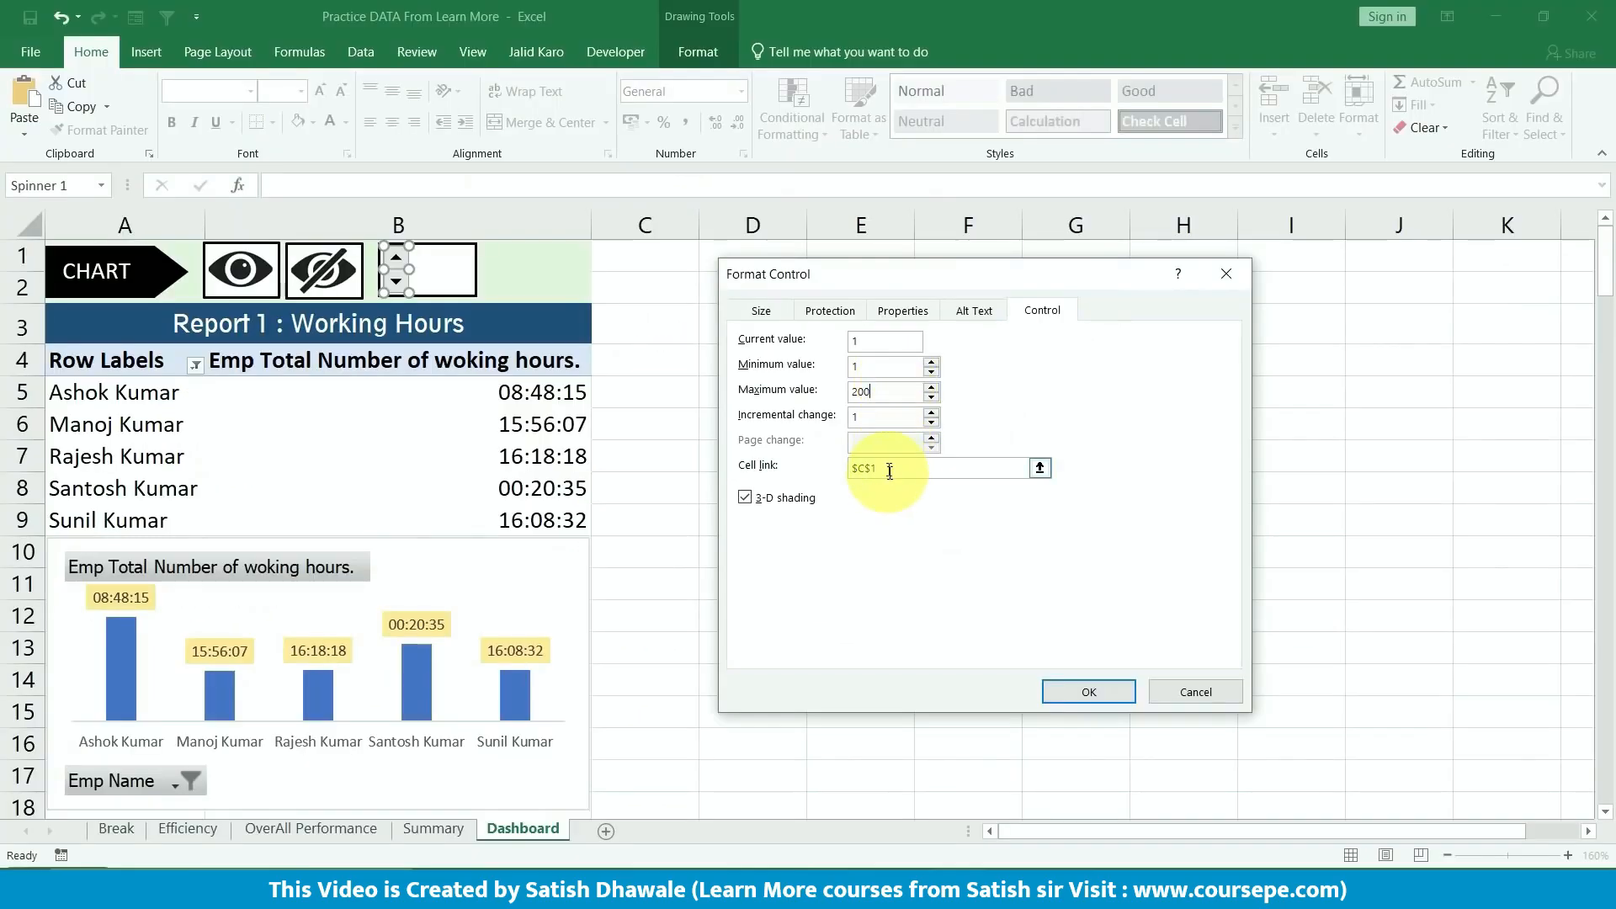
{"action": "left_click", "coordinate": [891, 469]}
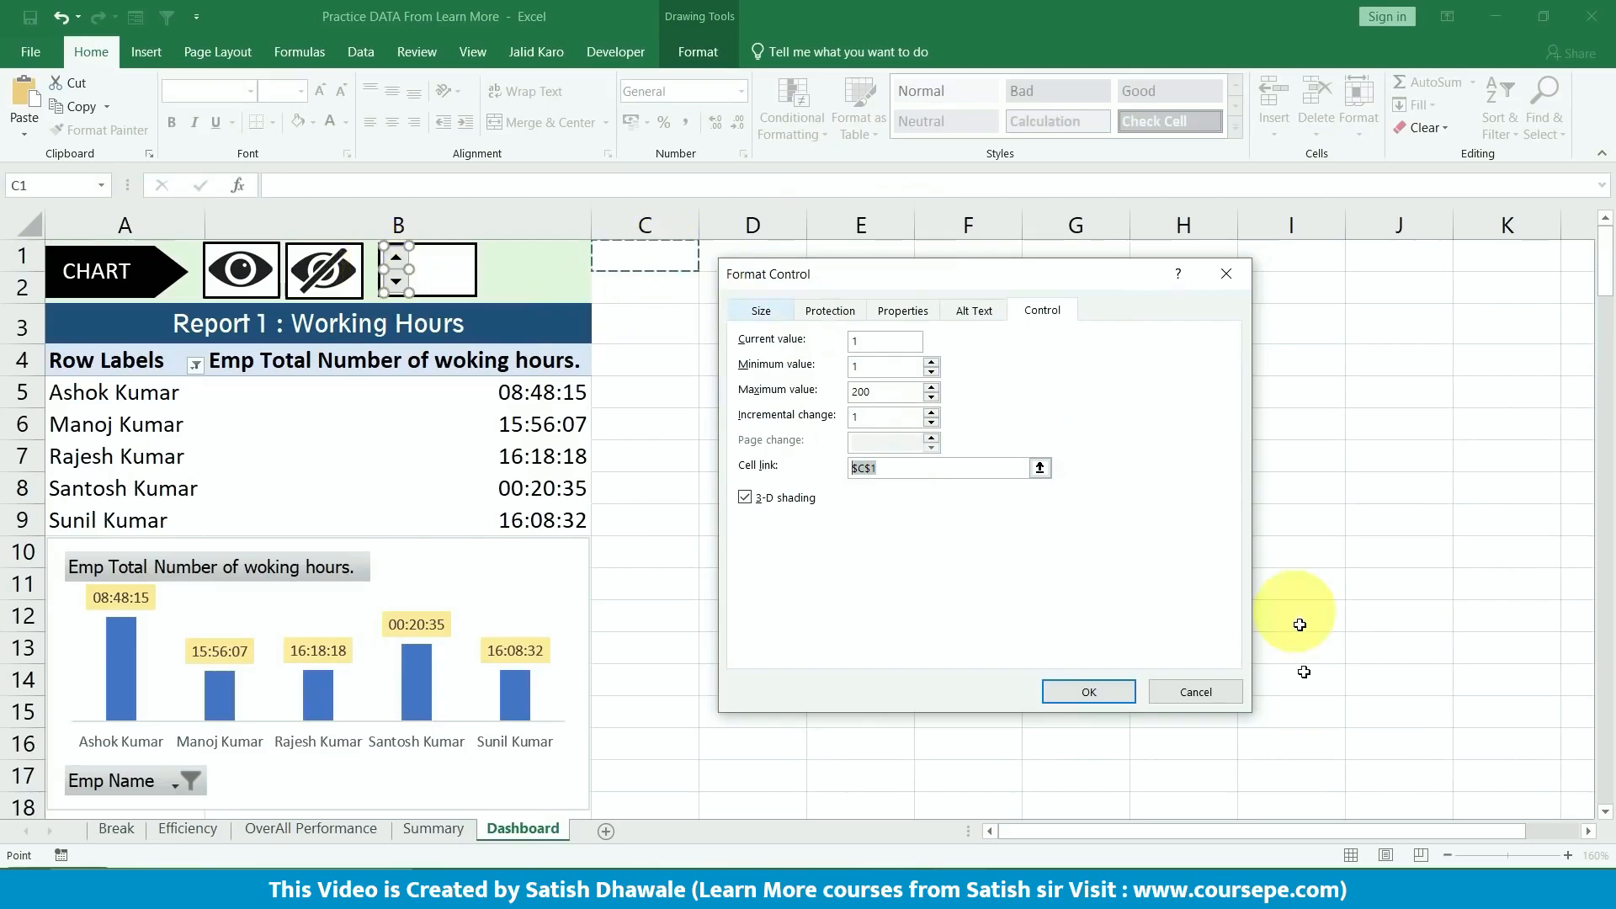
{"action": "left_click", "coordinate": [1099, 691]}
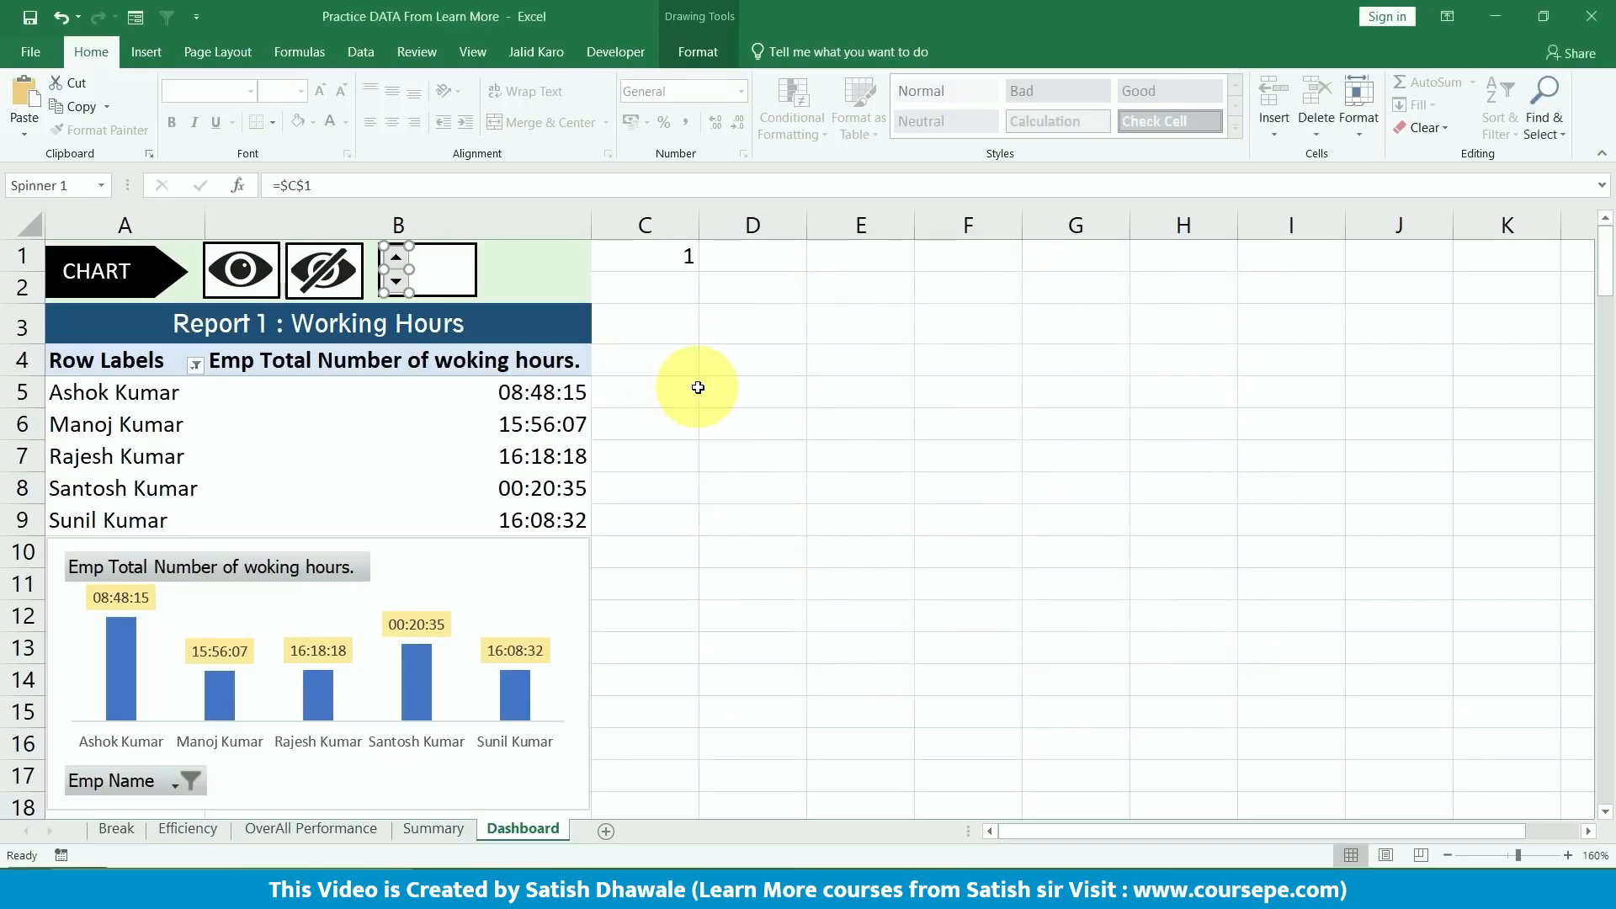
{"action": "left_click", "coordinate": [697, 387]}
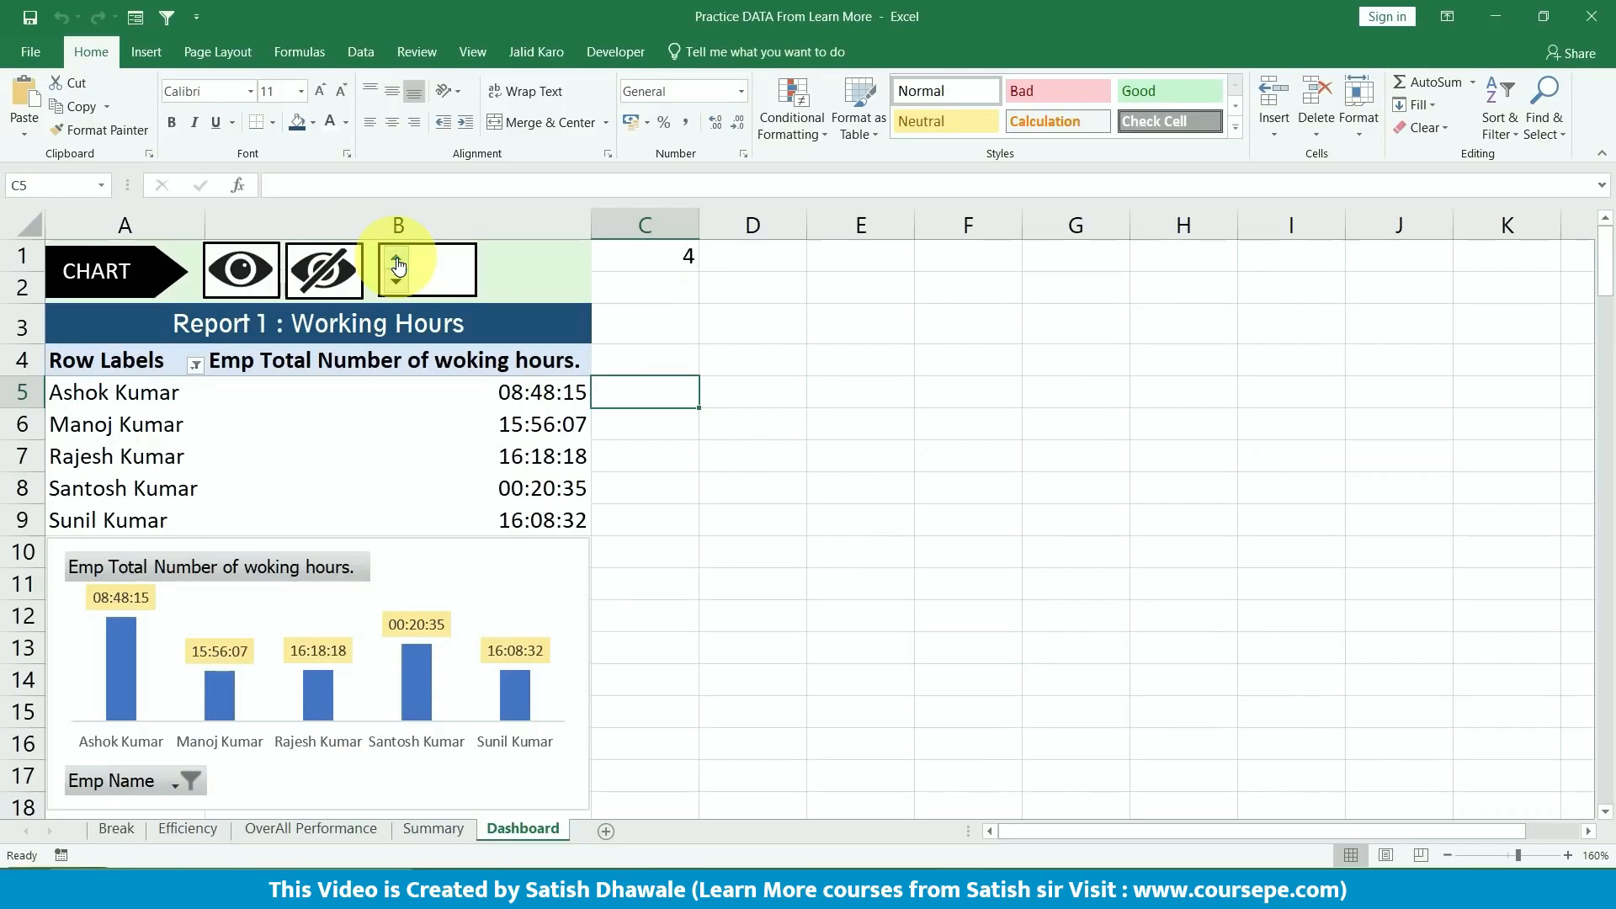
- Test the spin button by stepping it up and down several times while watching cell C1
{"action": "left_click", "coordinate": [396, 259]}
{"action": "left_click", "coordinate": [397, 282]}
{"action": "left_click", "coordinate": [396, 260]}
{"action": "left_click", "coordinate": [398, 259]}
{"action": "left_click", "coordinate": [397, 283]}
{"action": "left_click", "coordinate": [397, 283]}
{"action": "left_click", "coordinate": [397, 283]}
{"action": "left_click", "coordinate": [700, 256]}
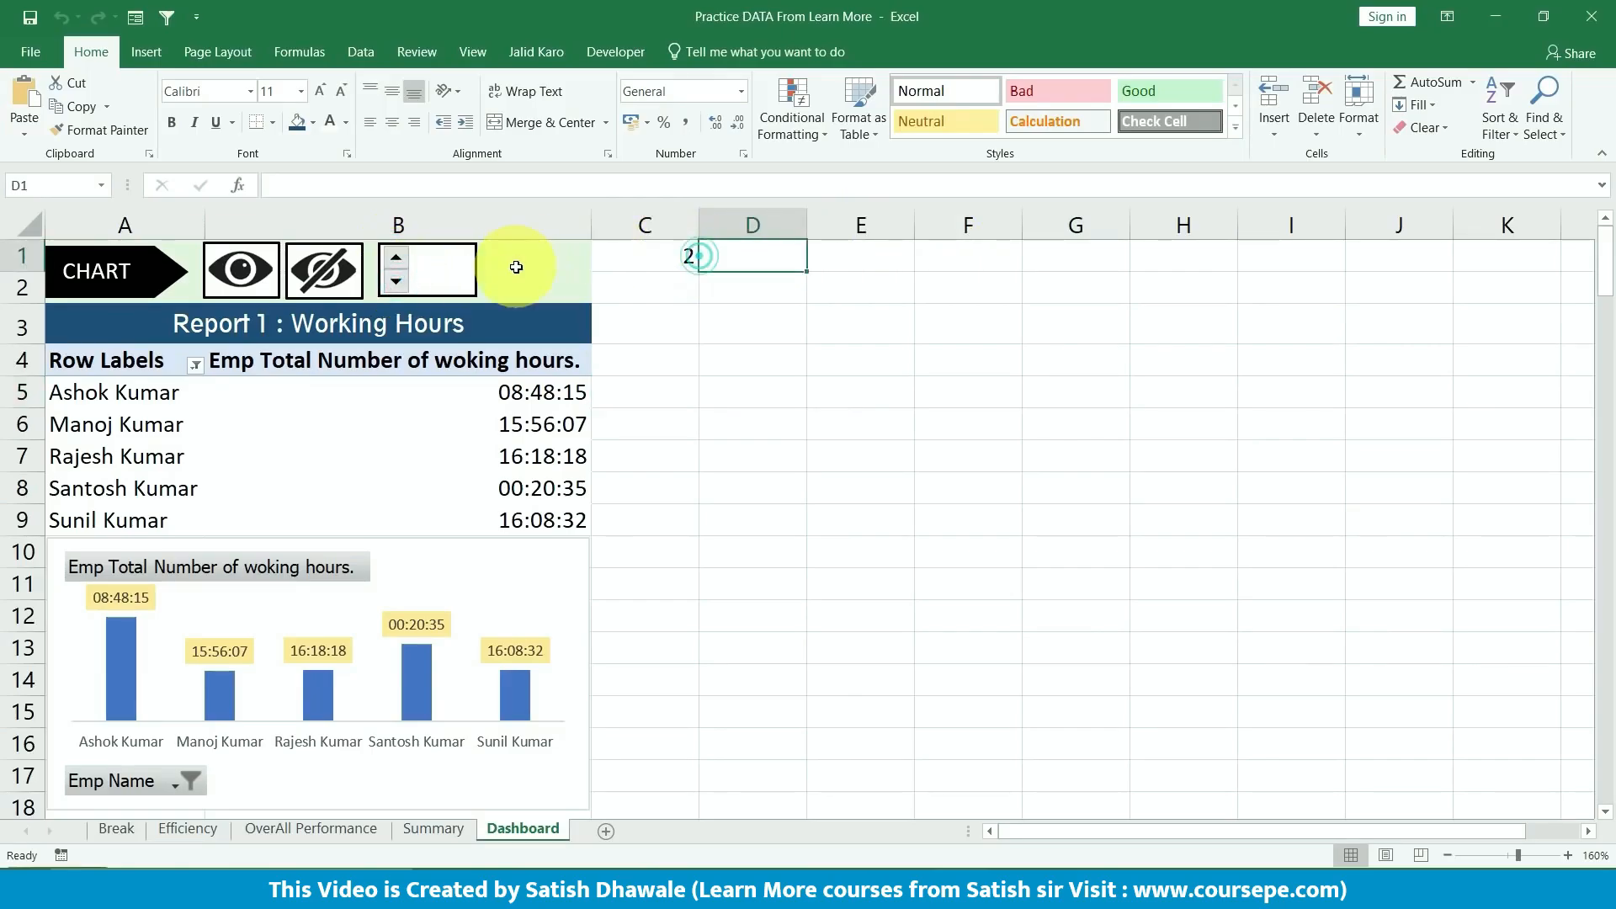
- Link the rectangle behind the spin button to cell C1 with the formula =$C$1
{"action": "left_click", "coordinate": [465, 267]}
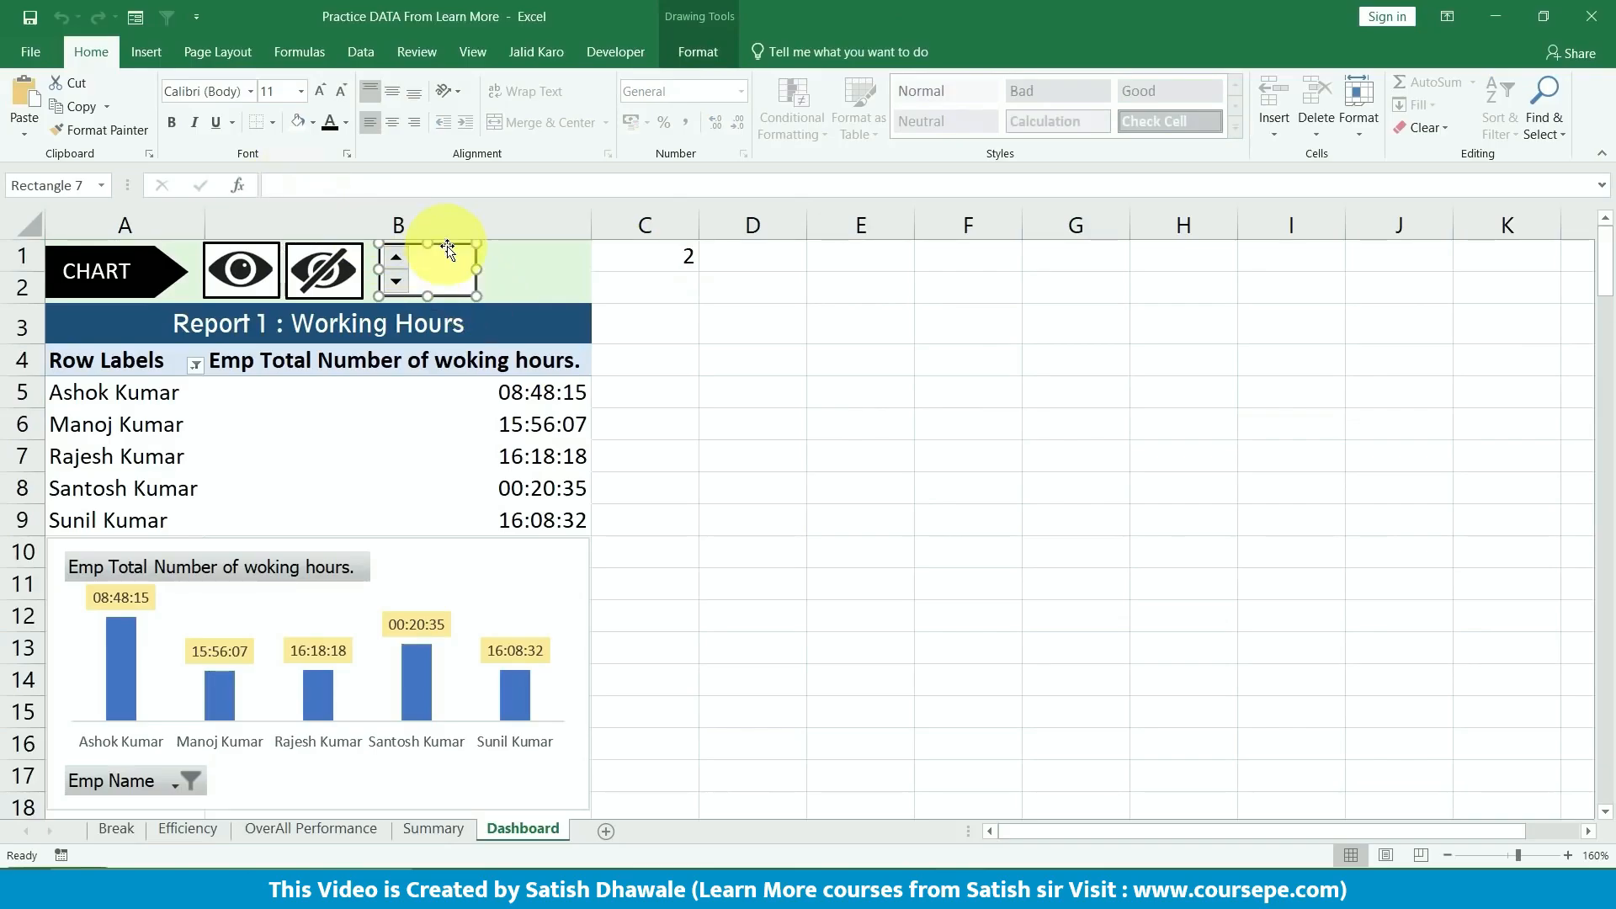
{"action": "left_click", "coordinate": [314, 185]}
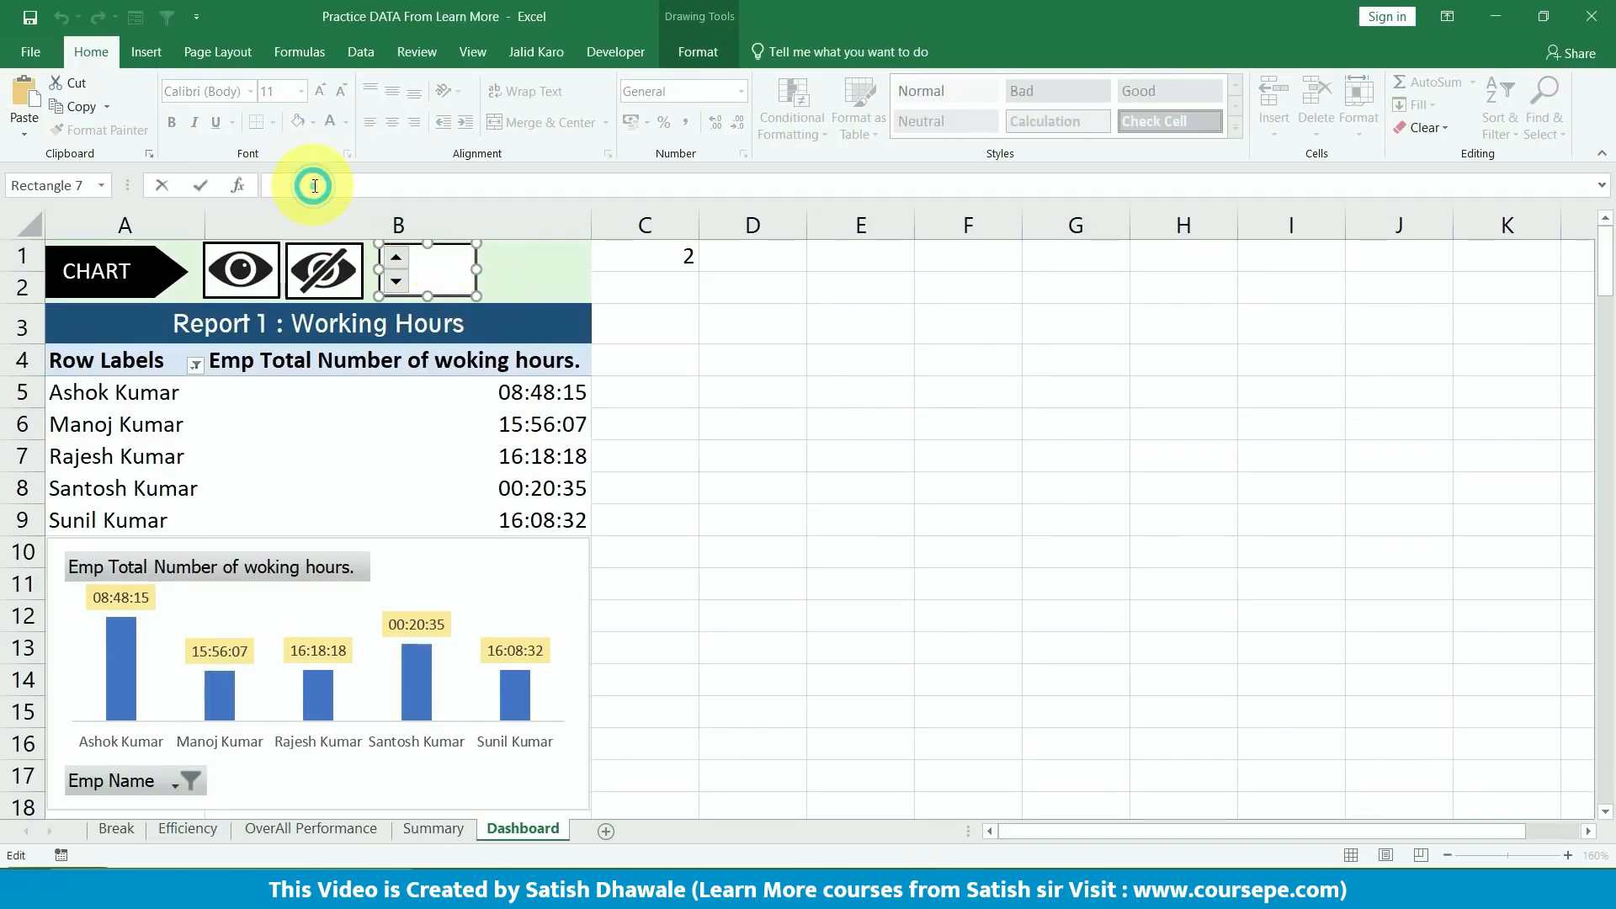
{"action": "type", "text": "="}
{"action": "left_click", "coordinate": [660, 255]}
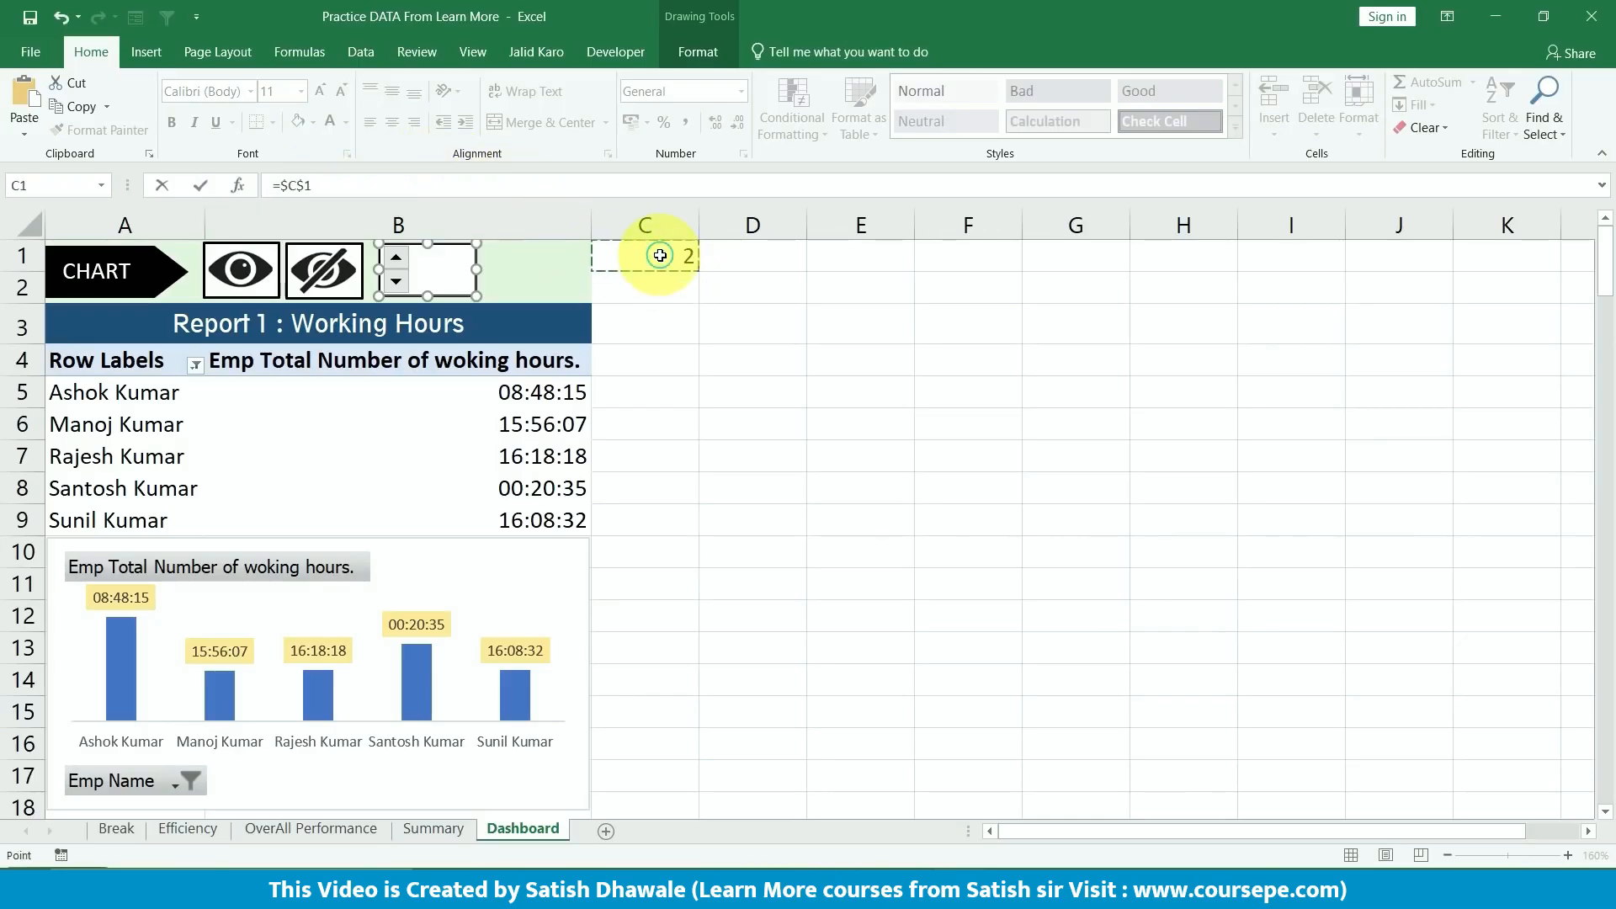
{"action": "key", "text": "Return"}
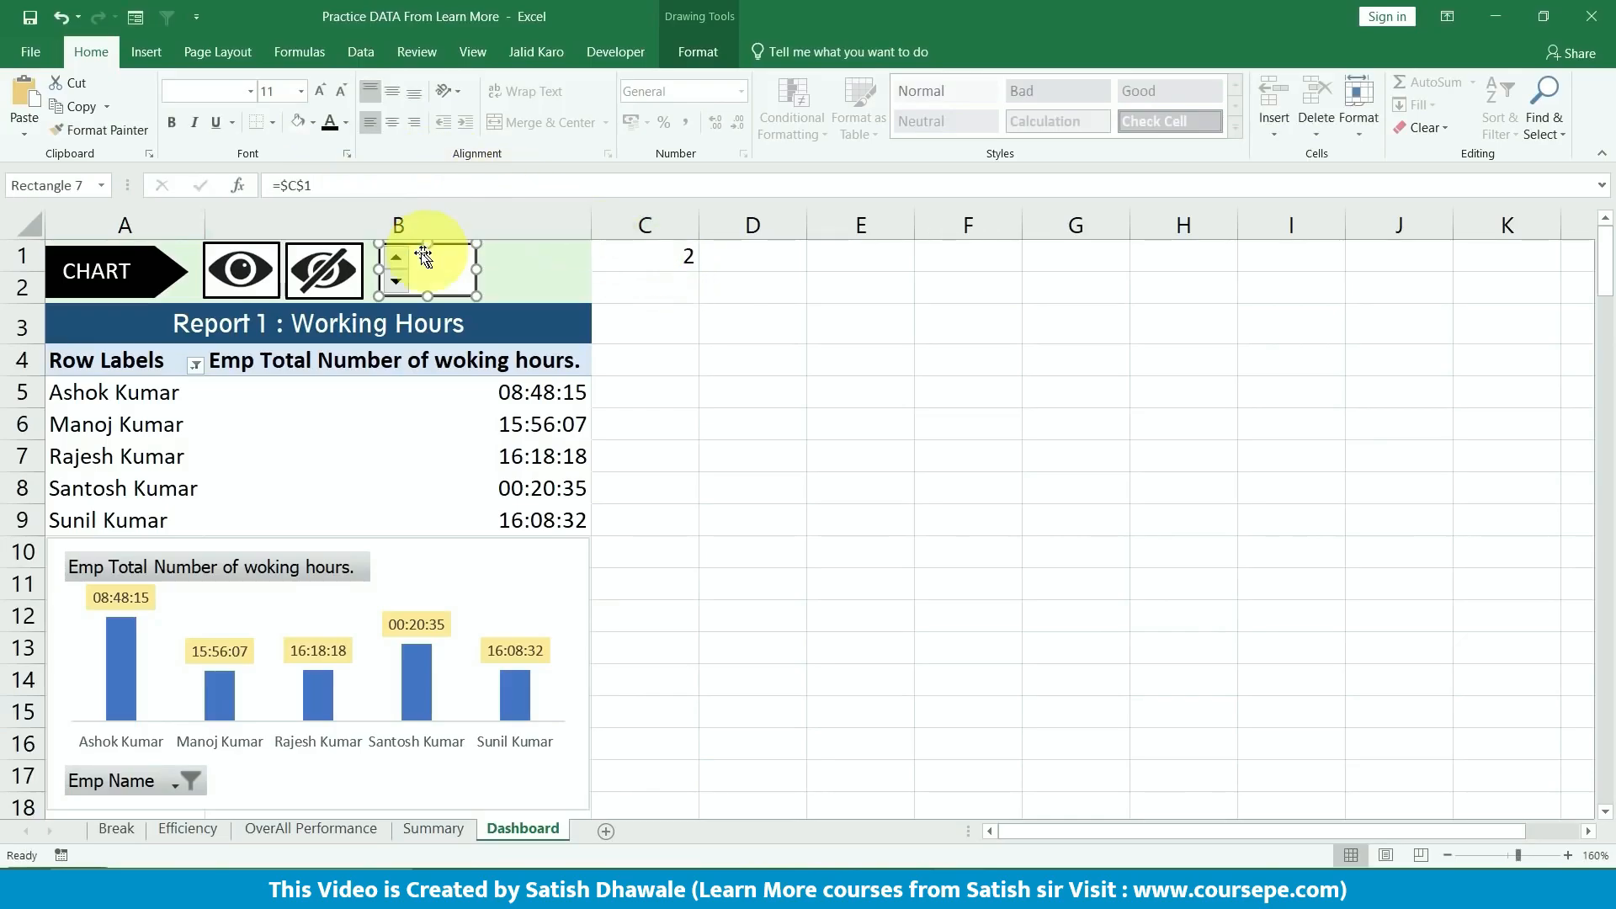
- Shift the linked rectangle slightly to the right of the spin button and right-align its number
{"action": "left_click_drag", "start_coordinate": [420, 260], "coordinate": [436, 268]}
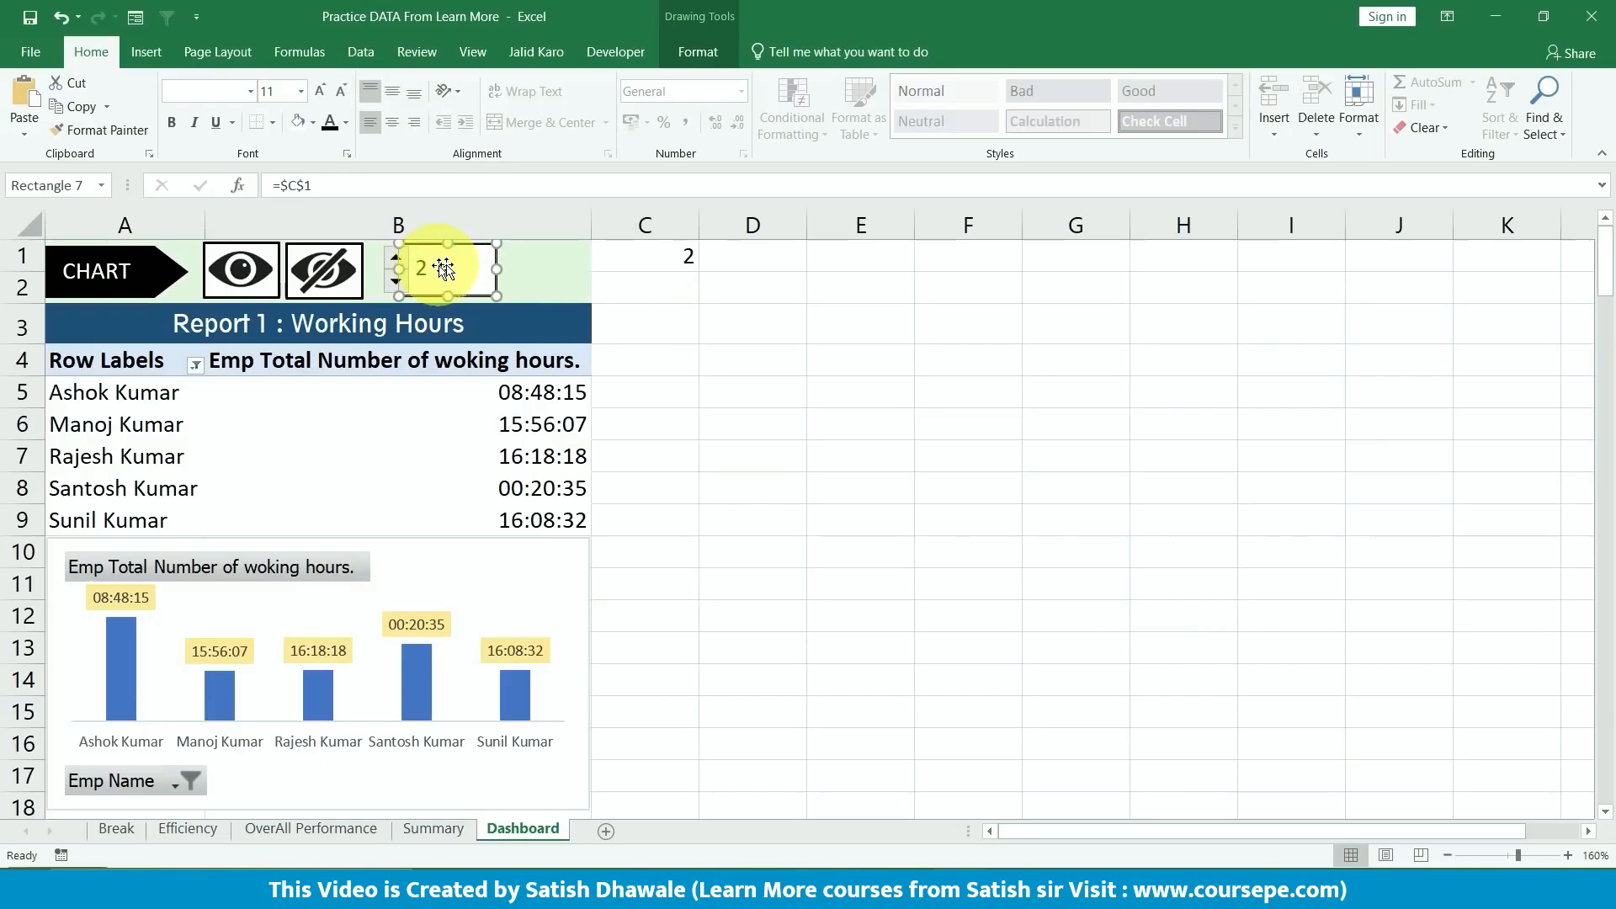
{"action": "left_click", "coordinate": [392, 123]}
{"action": "left_click", "coordinate": [414, 125]}
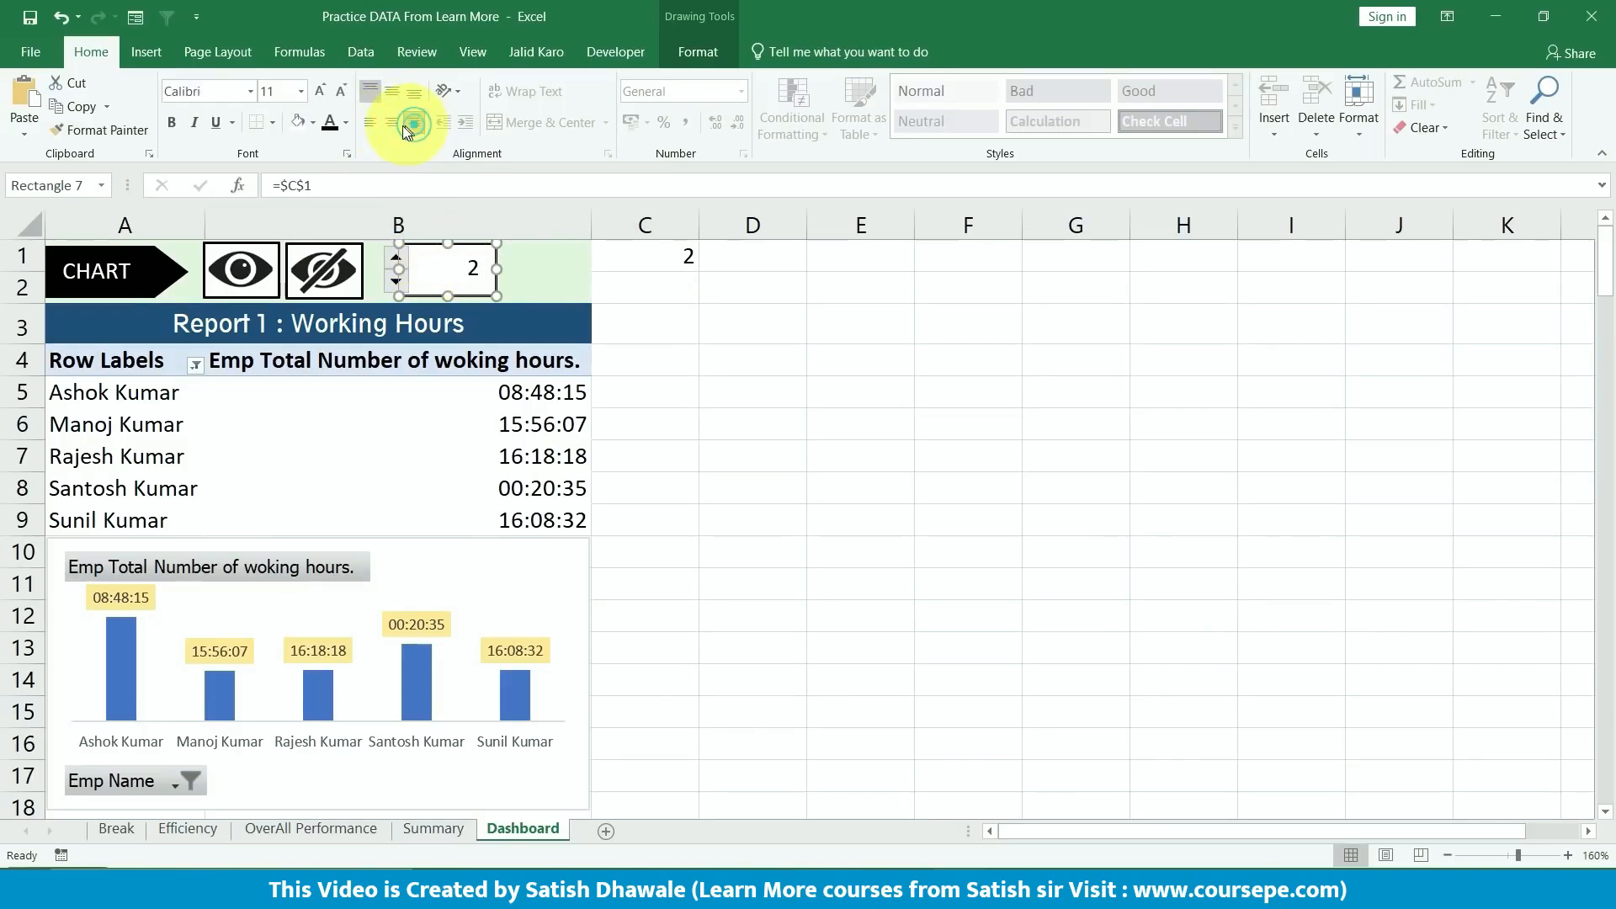
- Increase the font size of the number in the linked rectangle to 20
{"action": "left_click", "coordinate": [319, 94]}
{"action": "left_click", "coordinate": [319, 93]}
{"action": "left_click", "coordinate": [318, 94]}
{"action": "left_click", "coordinate": [318, 93]}
{"action": "left_click", "coordinate": [316, 93]}
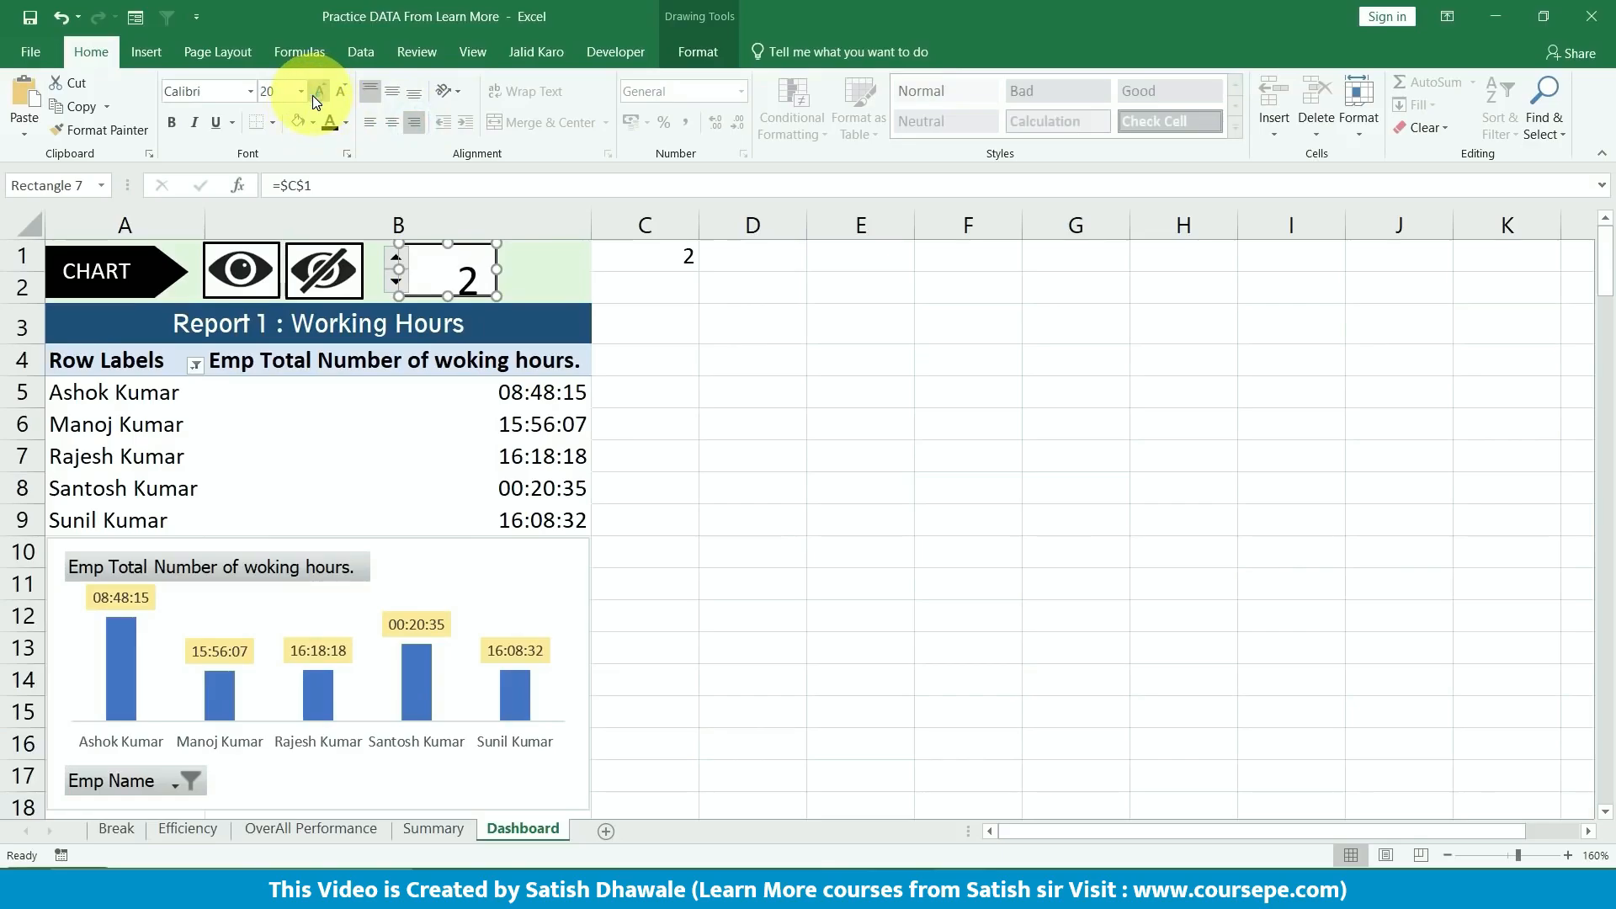
- Change the font of the rectangle's number to Bahnschrift SemiBold SemiConden
{"action": "left_click", "coordinate": [249, 89]}
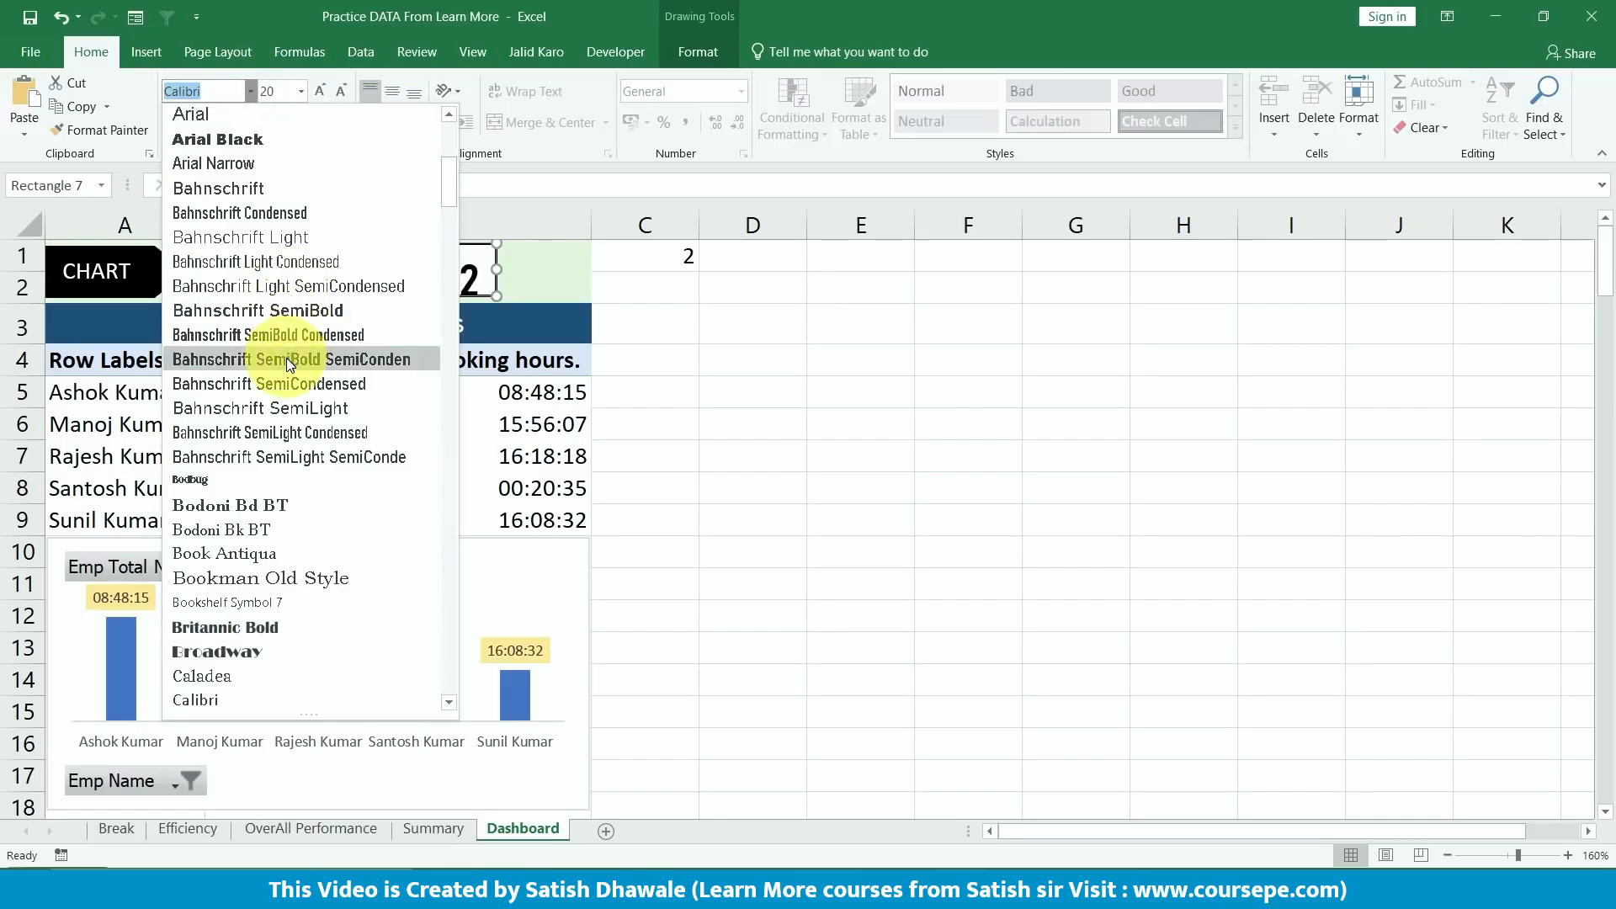
{"action": "scroll", "coordinate": [283, 498], "scroll_direction": "down", "scroll_amount": 8}
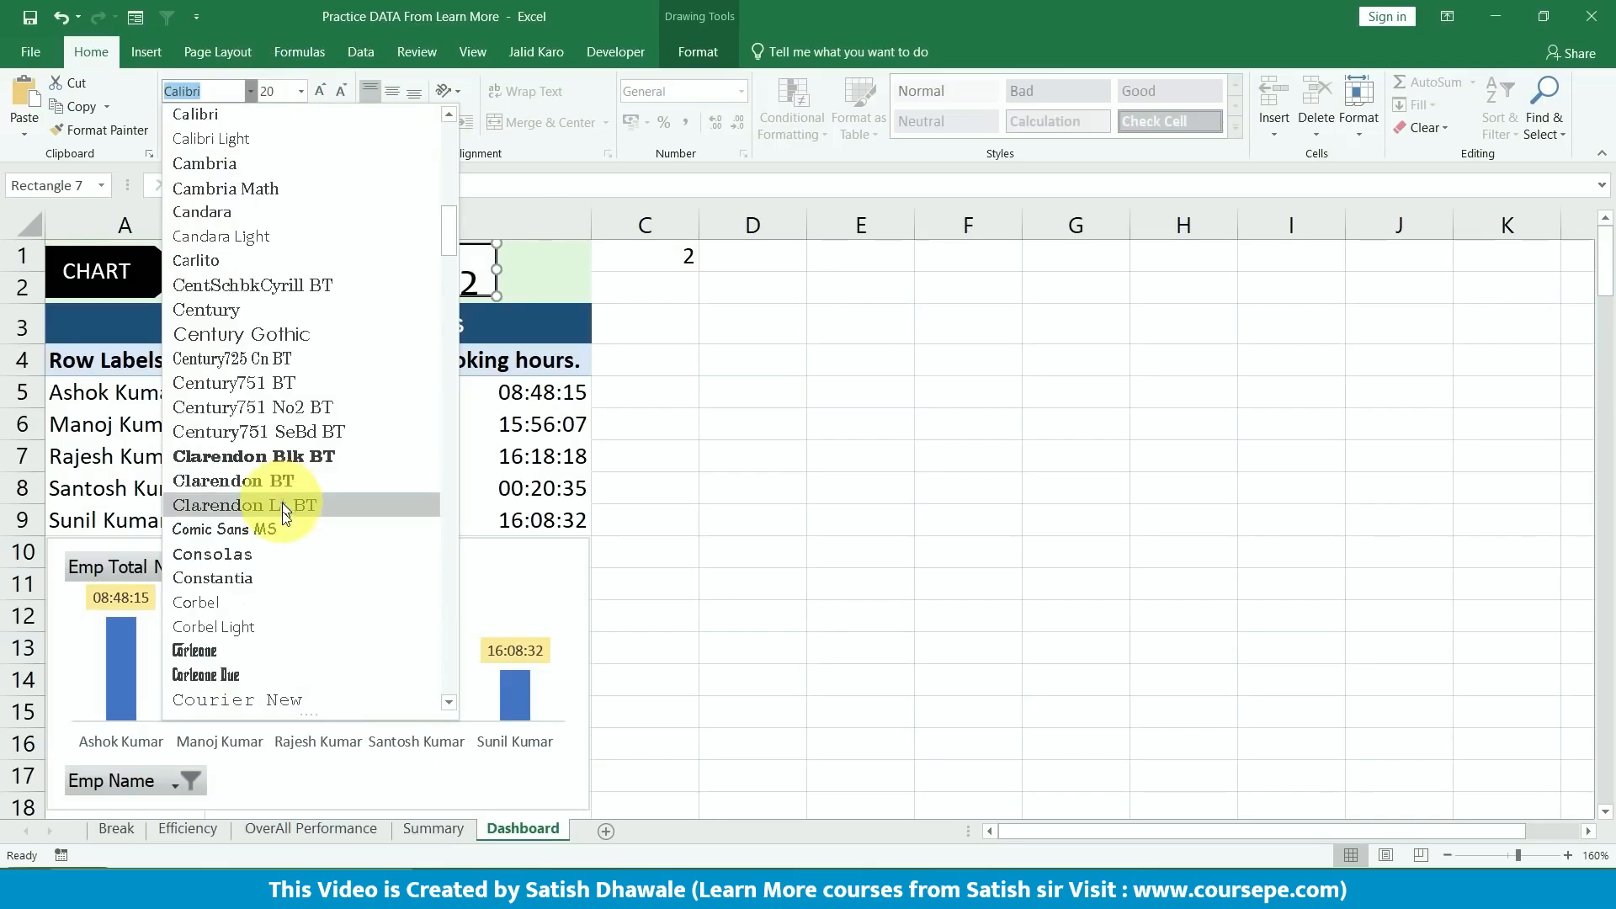
{"action": "scroll", "coordinate": [276, 378], "scroll_direction": "up", "scroll_amount": 5}
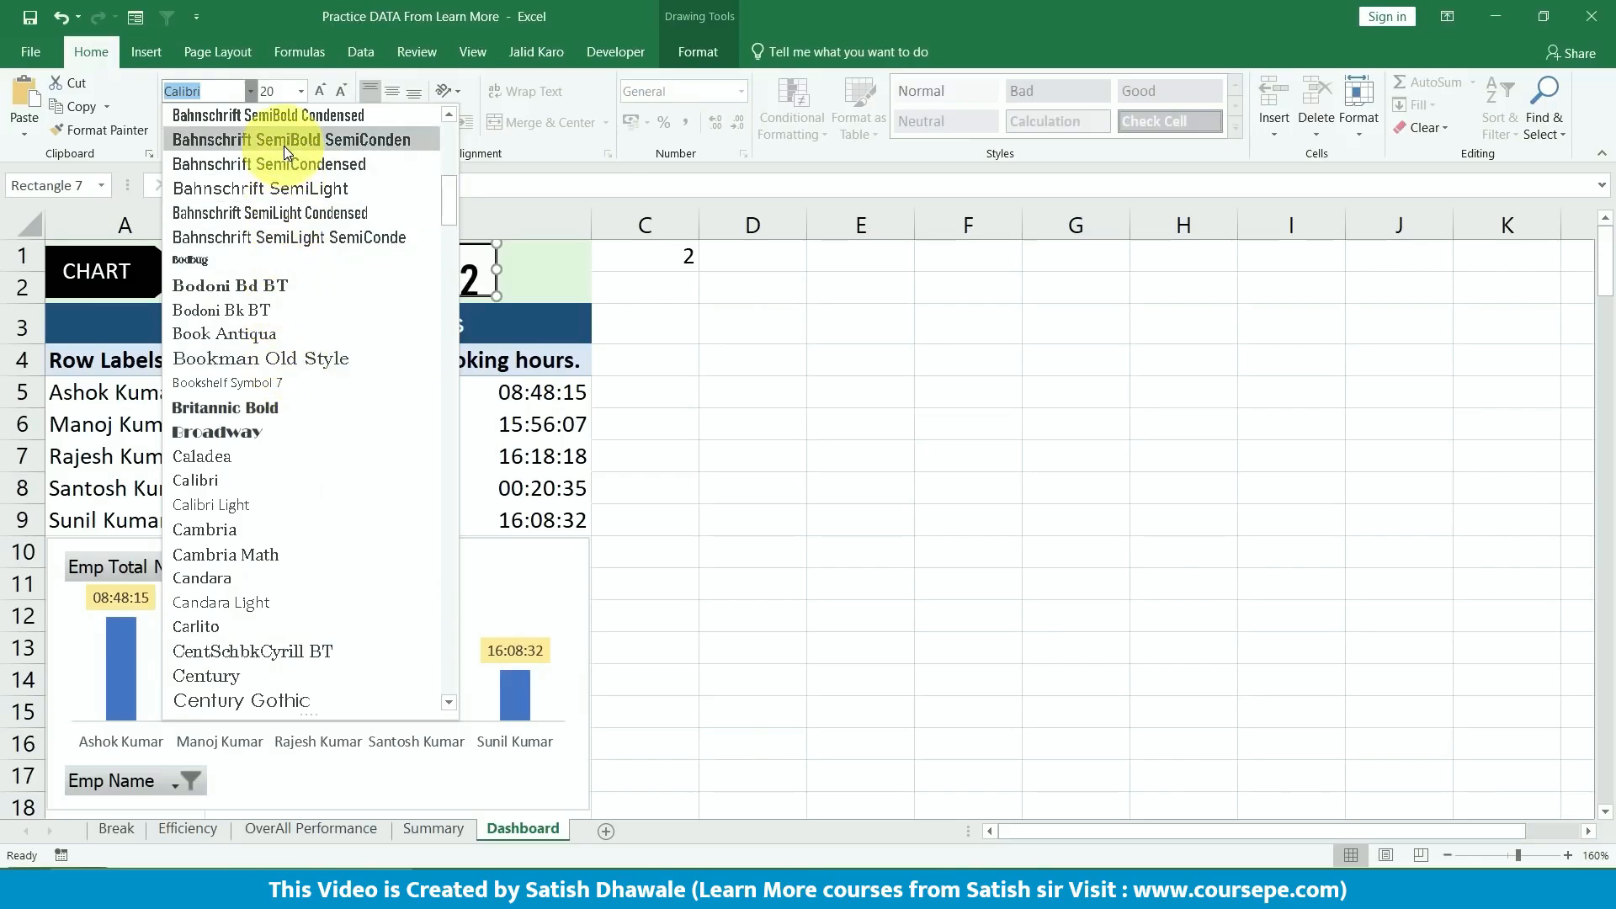
{"action": "left_click", "coordinate": [284, 140]}
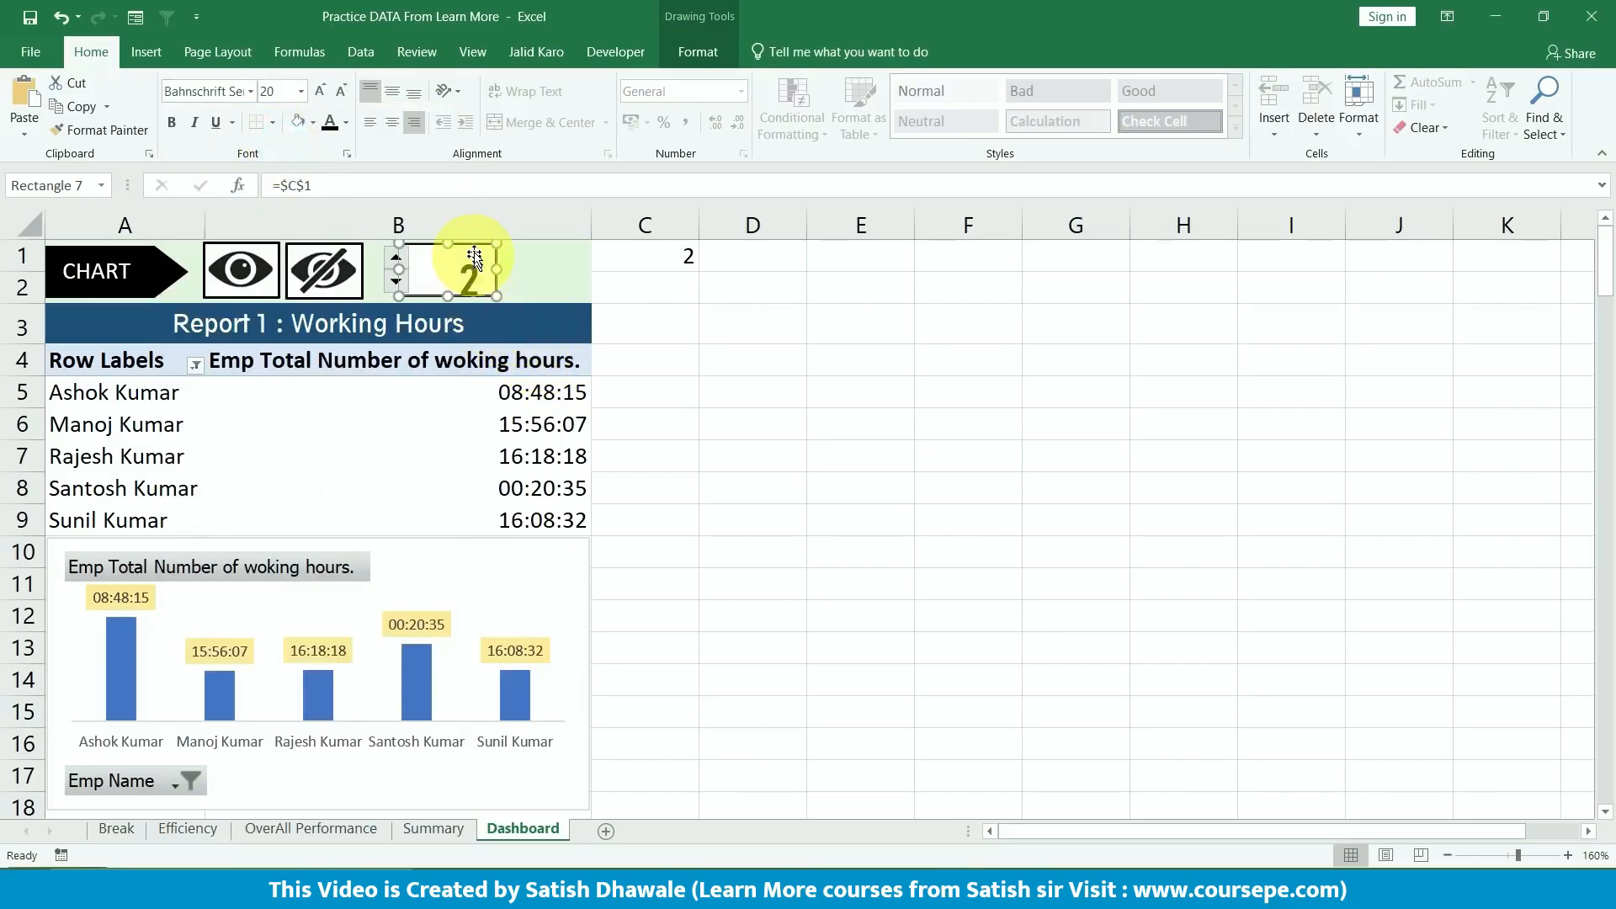
- Move the rectangle fully clear of the spin button and align its number vertically to the middle
{"action": "left_click_drag", "start_coordinate": [480, 248], "coordinate": [501, 249]}
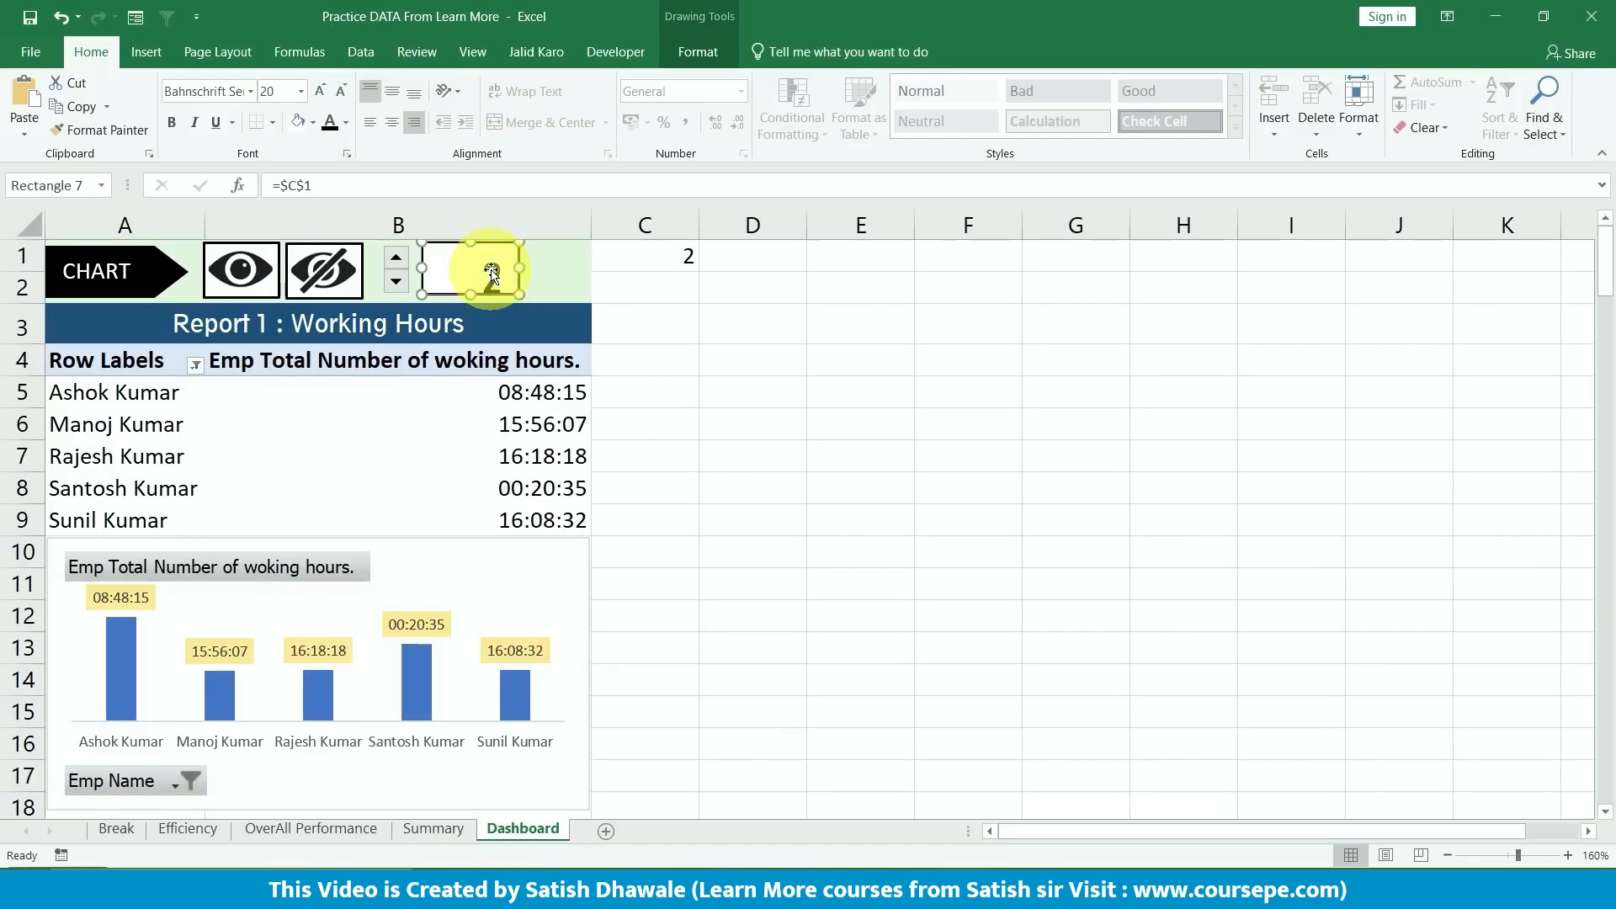
{"action": "right_click", "coordinate": [493, 273]}
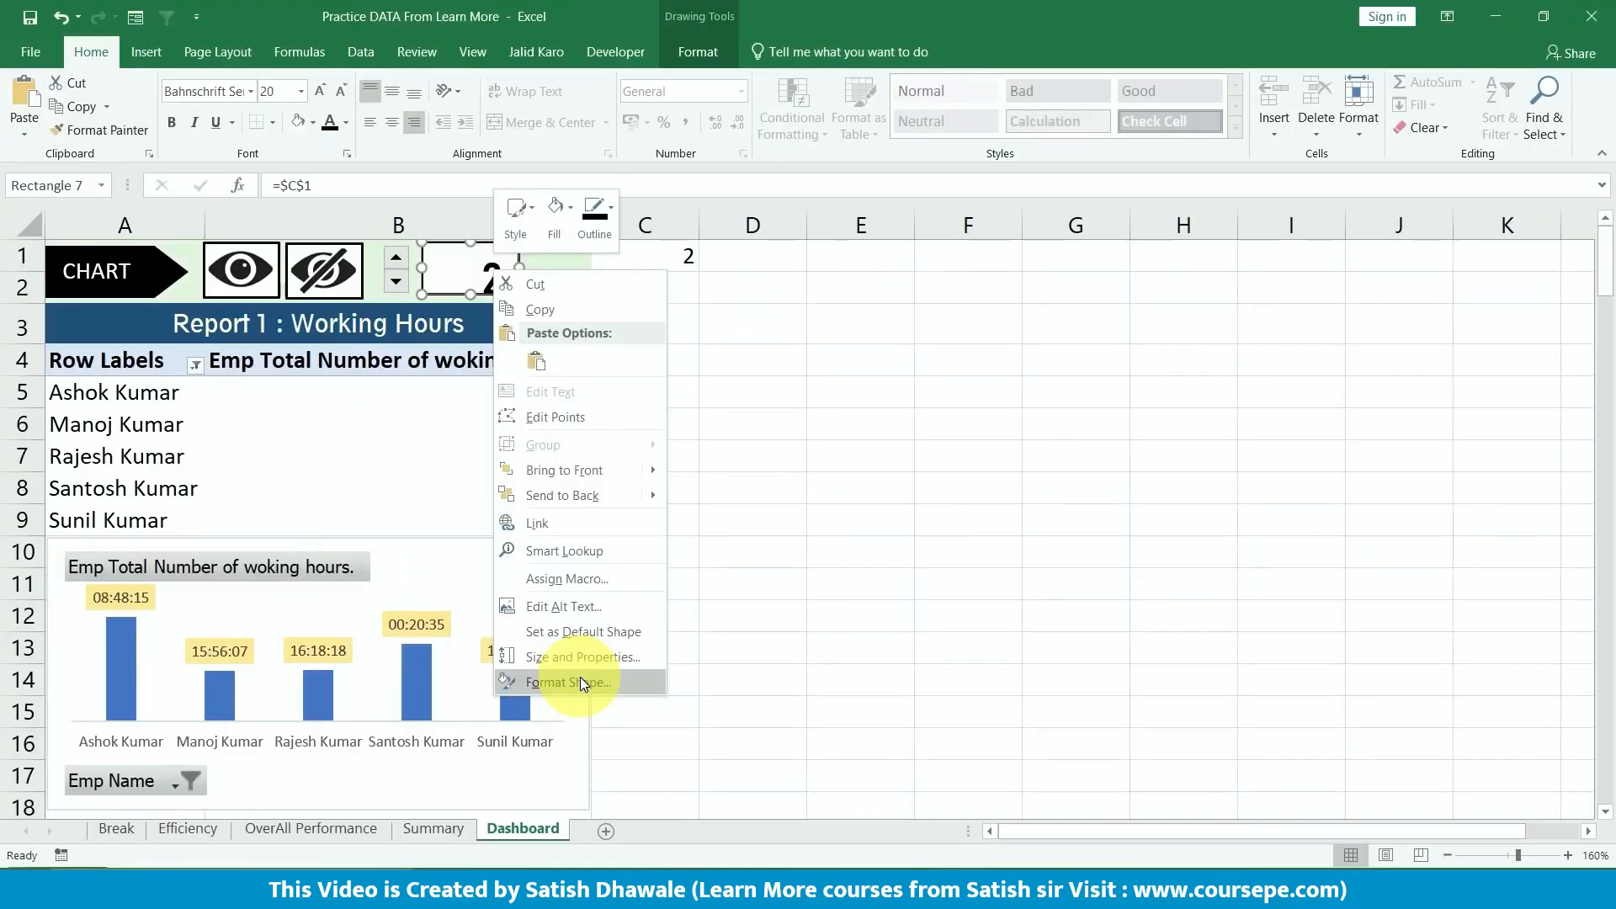
{"action": "left_click", "coordinate": [393, 89]}
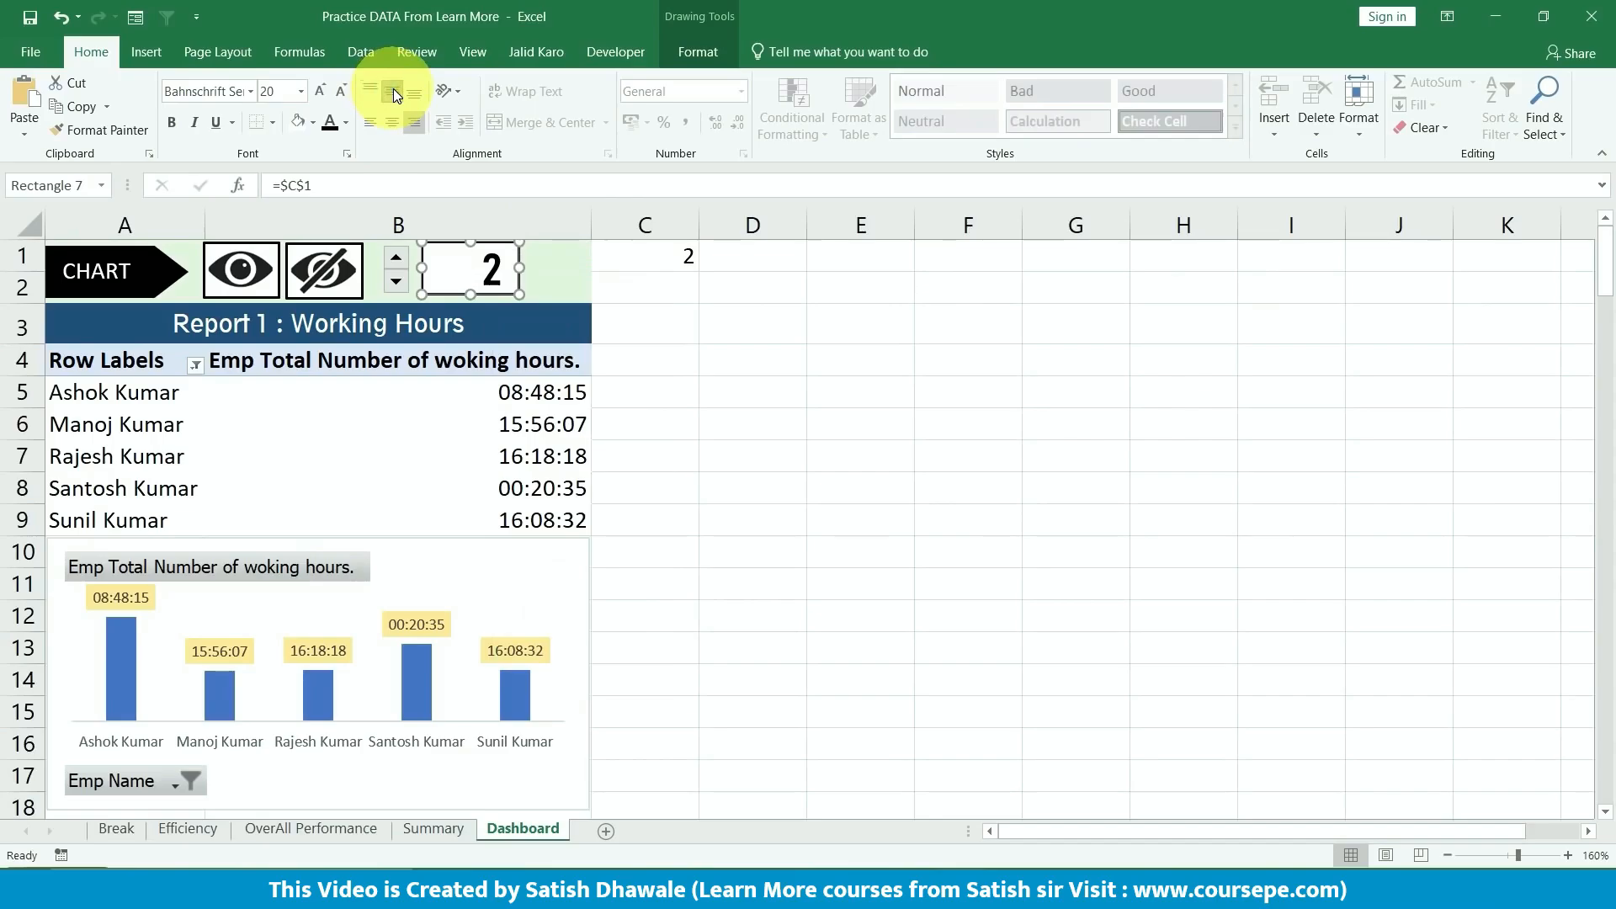
{"action": "left_click", "coordinate": [393, 90]}
{"action": "left_click", "coordinate": [394, 91]}
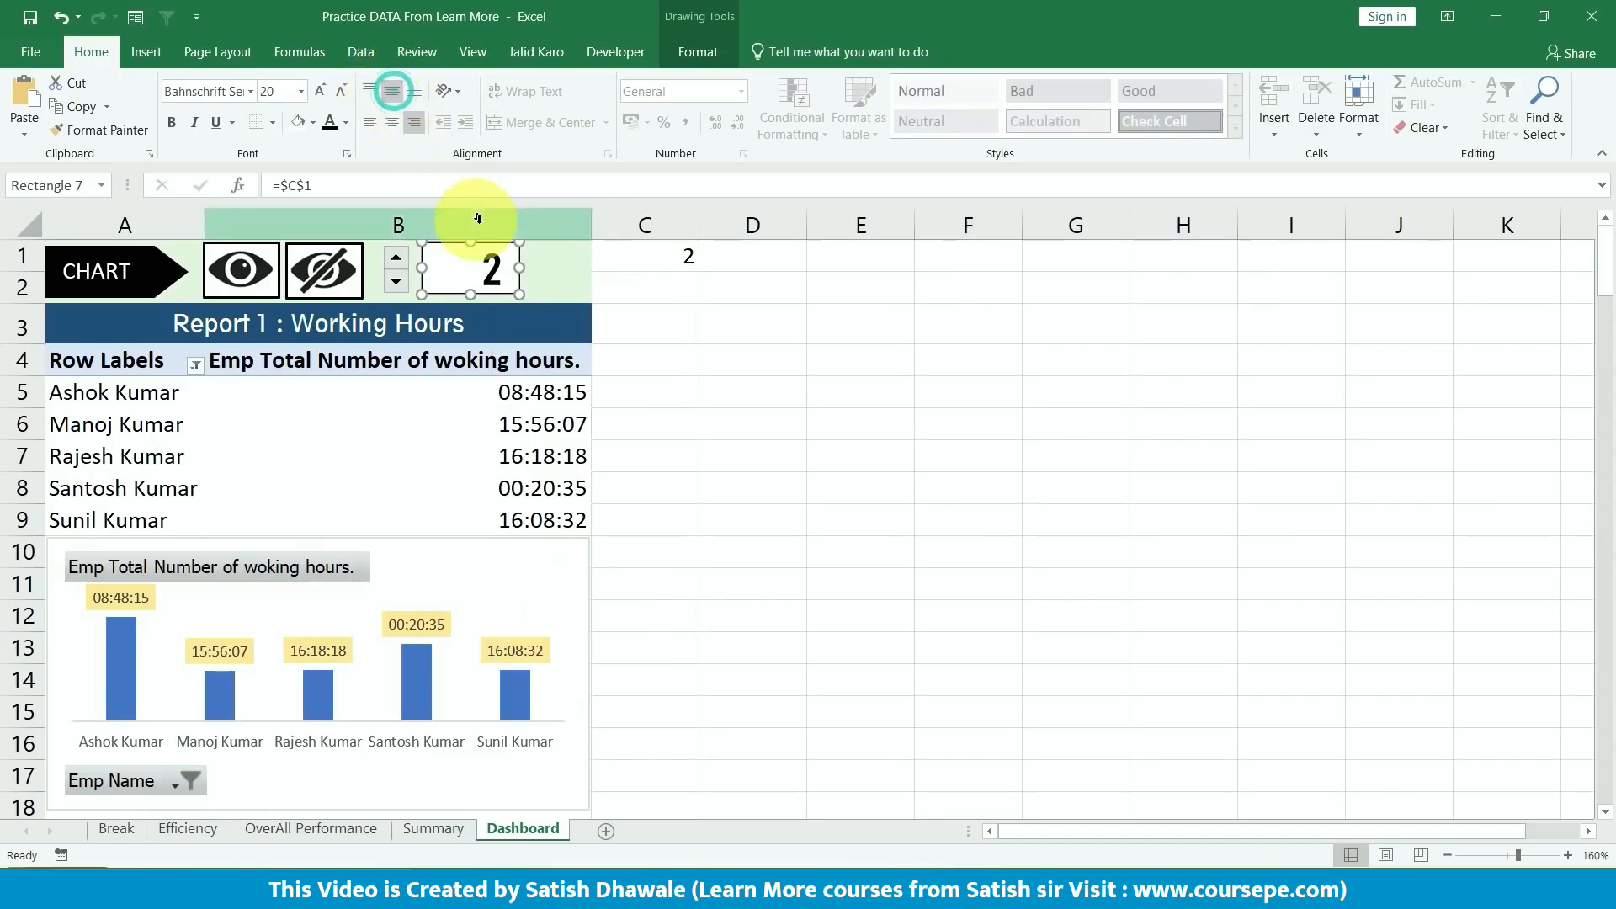
- Reduce the top text margin of the number rectangle slightly in its text box properties
{"action": "right_click", "coordinate": [501, 271]}
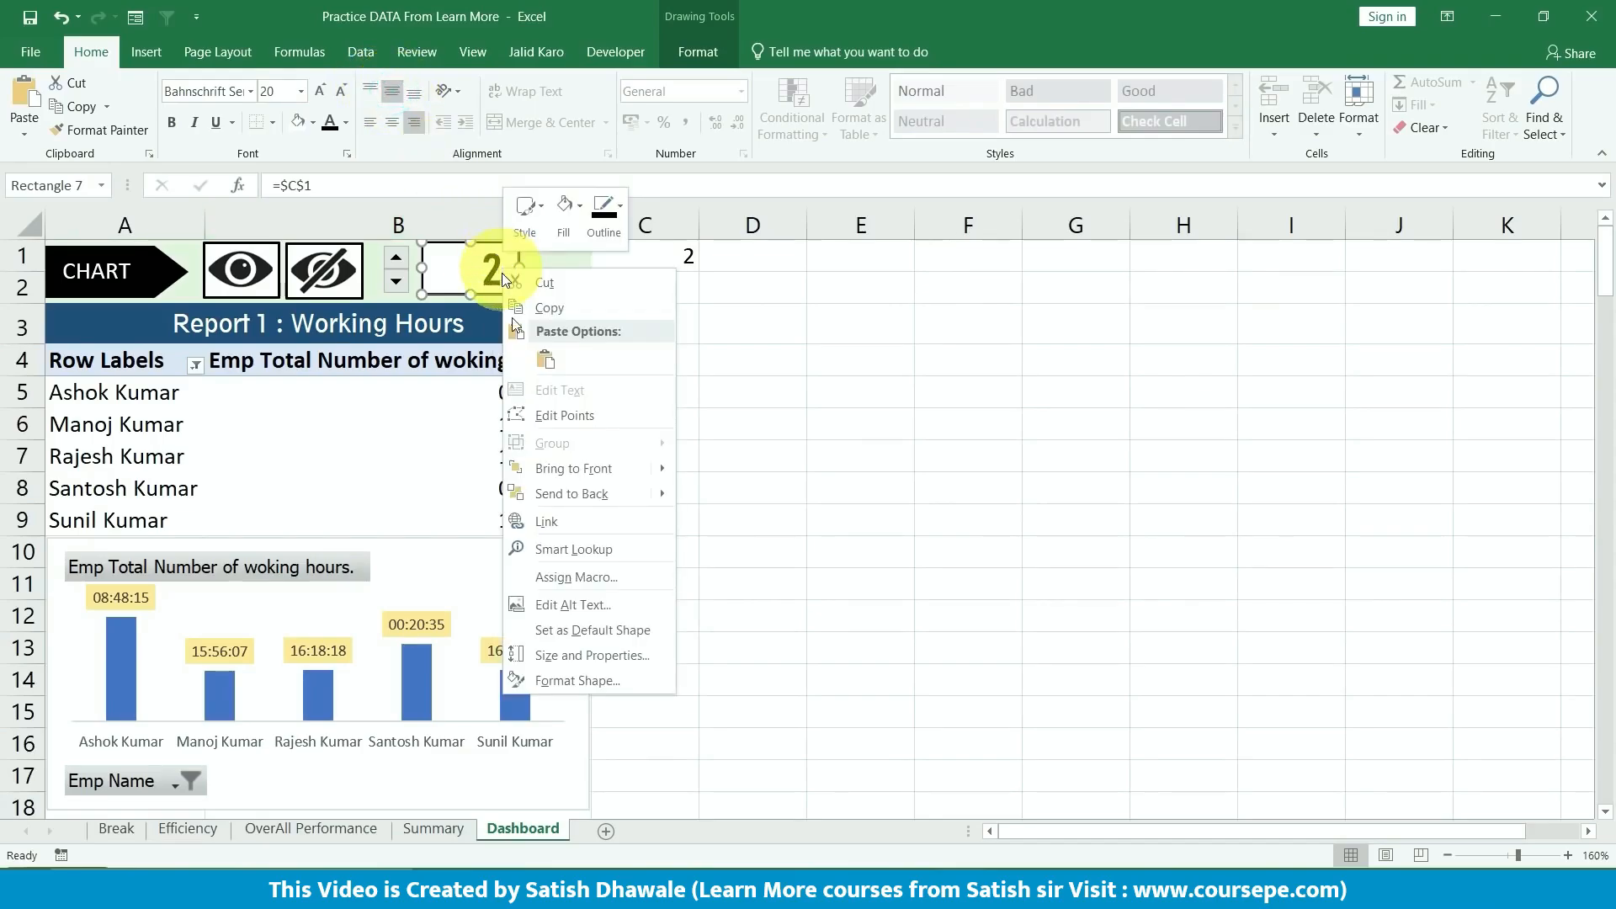
{"action": "left_click", "coordinate": [602, 673]}
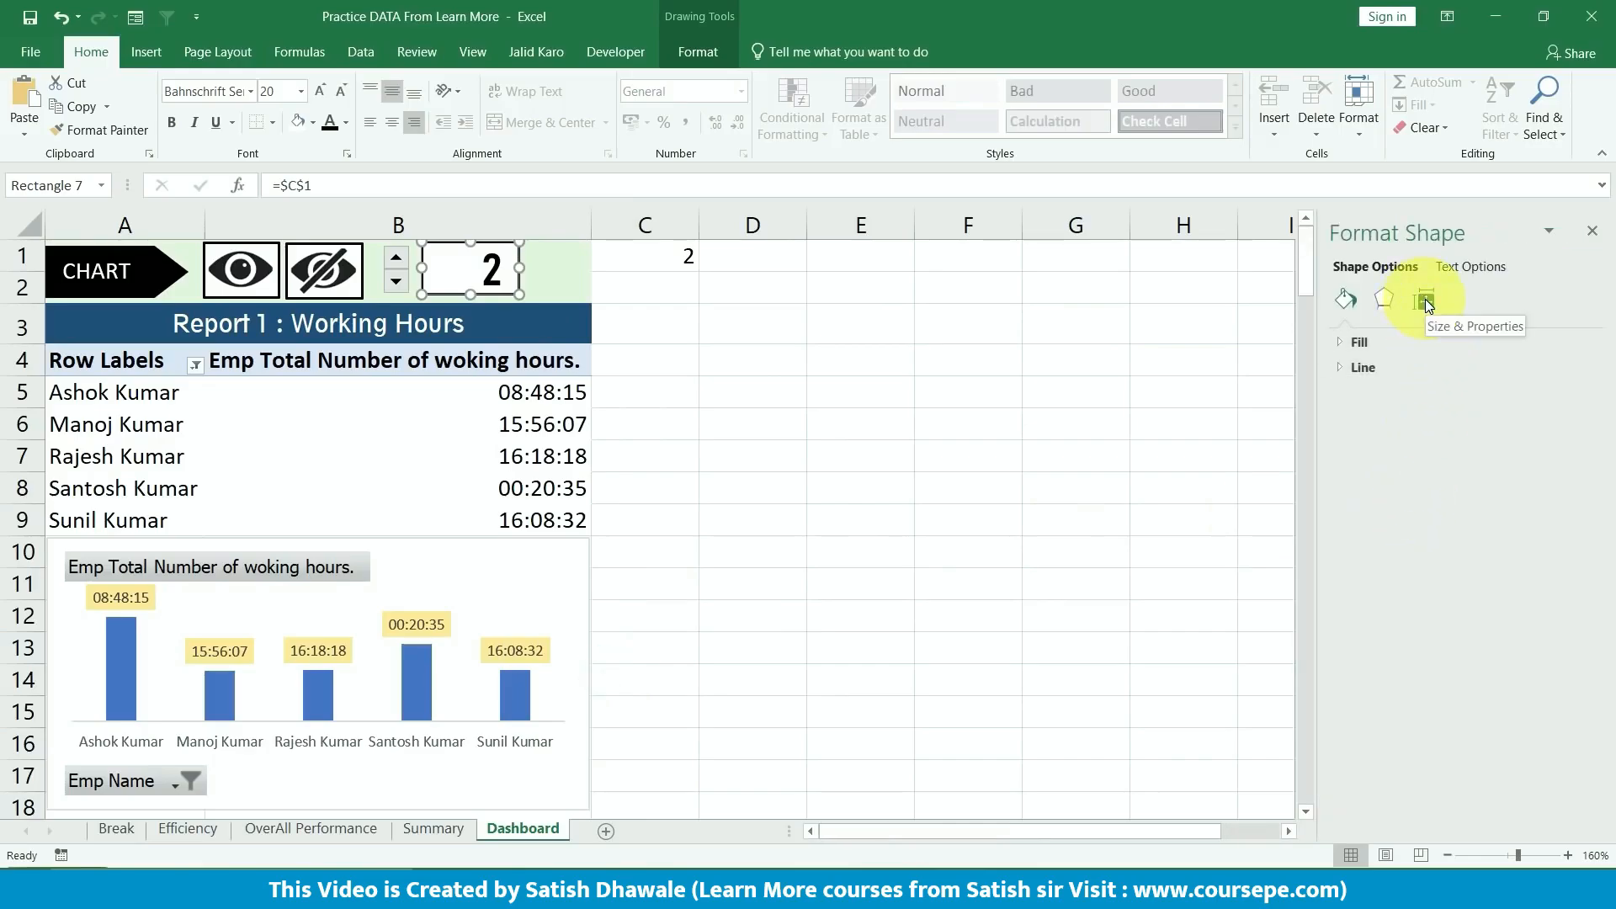
{"action": "left_click", "coordinate": [1426, 302]}
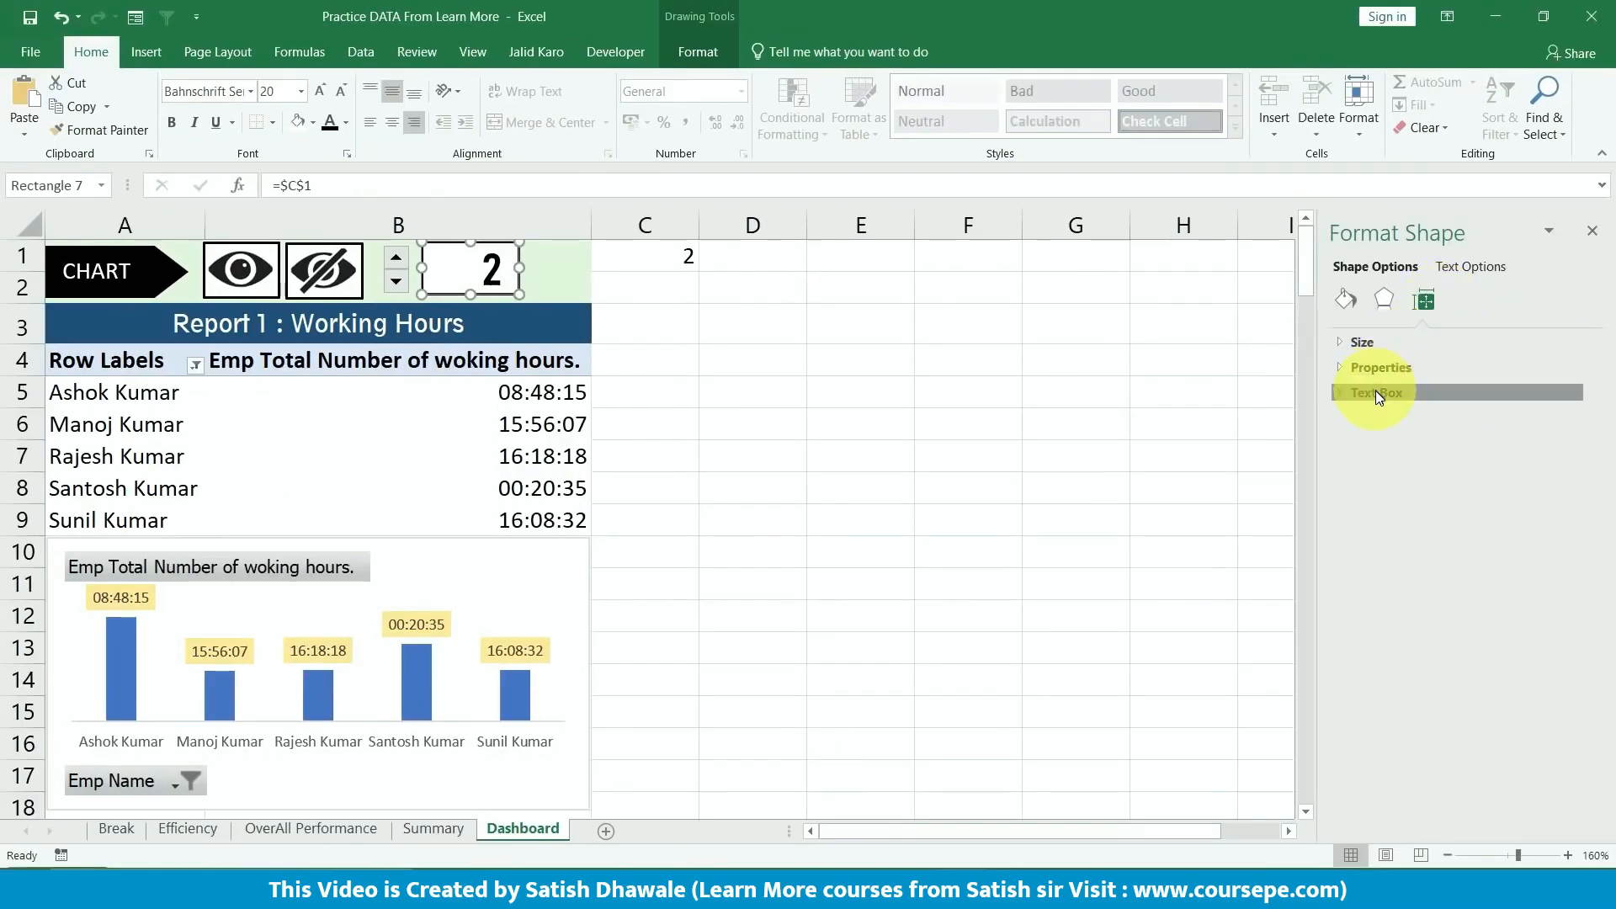
{"action": "left_click", "coordinate": [1352, 412]}
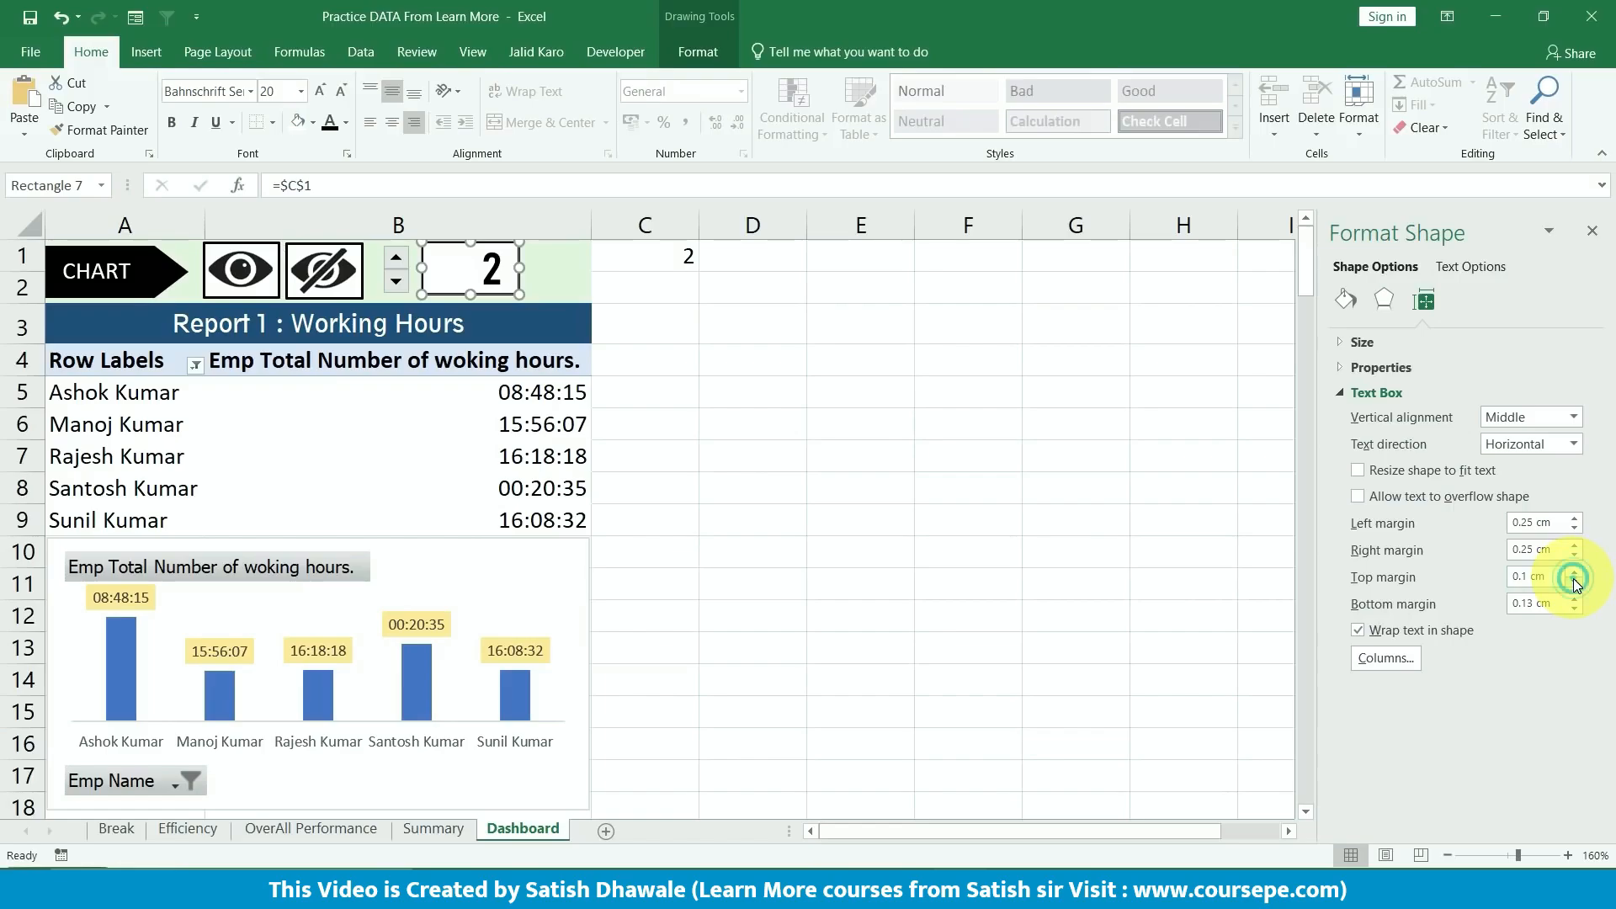
{"action": "left_click", "coordinate": [1575, 582]}
{"action": "left_click", "coordinate": [1593, 233]}
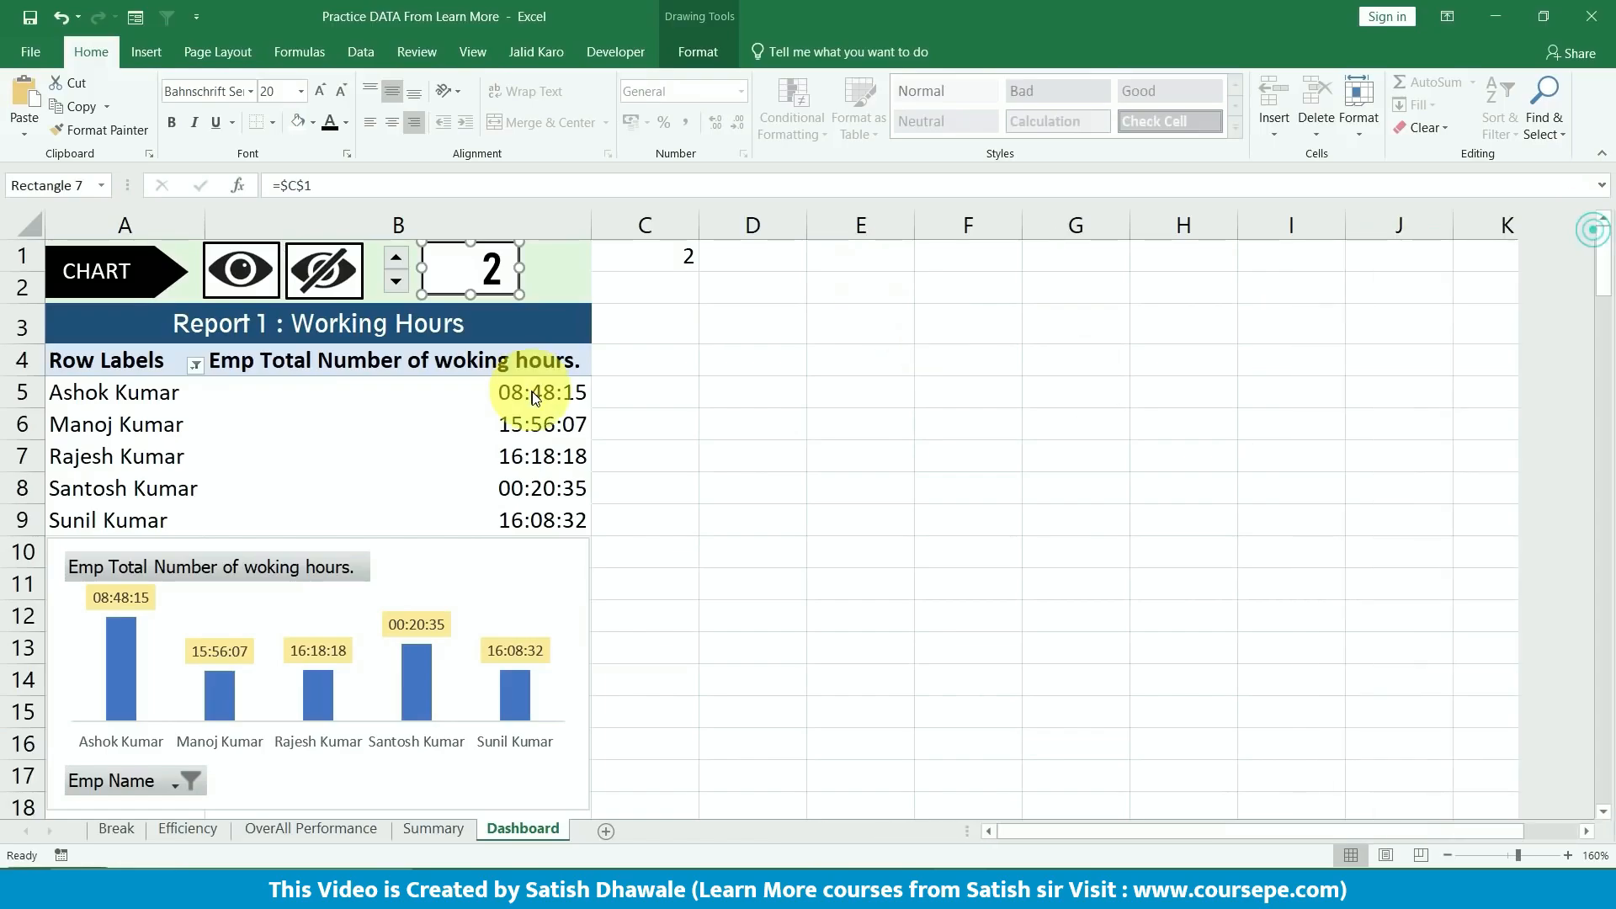
- Move the number rectangle back behind the spin button so that it frames the spinner and number together
{"action": "left_click_drag", "start_coordinate": [493, 270], "coordinate": [448, 270]}
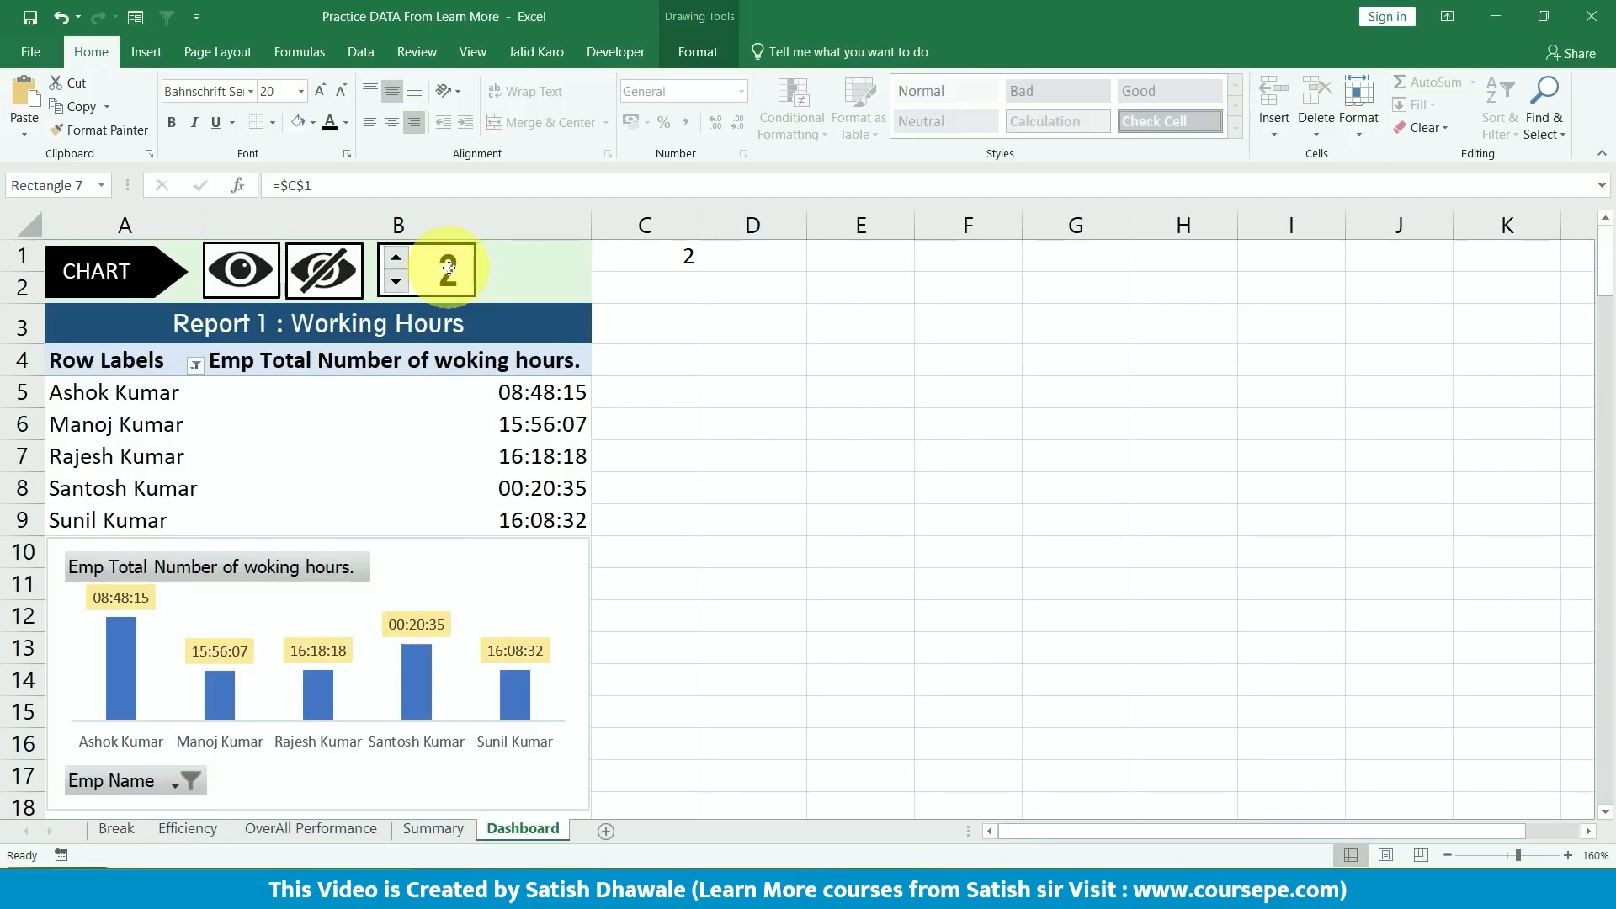
{"action": "left_click", "coordinate": [798, 389]}
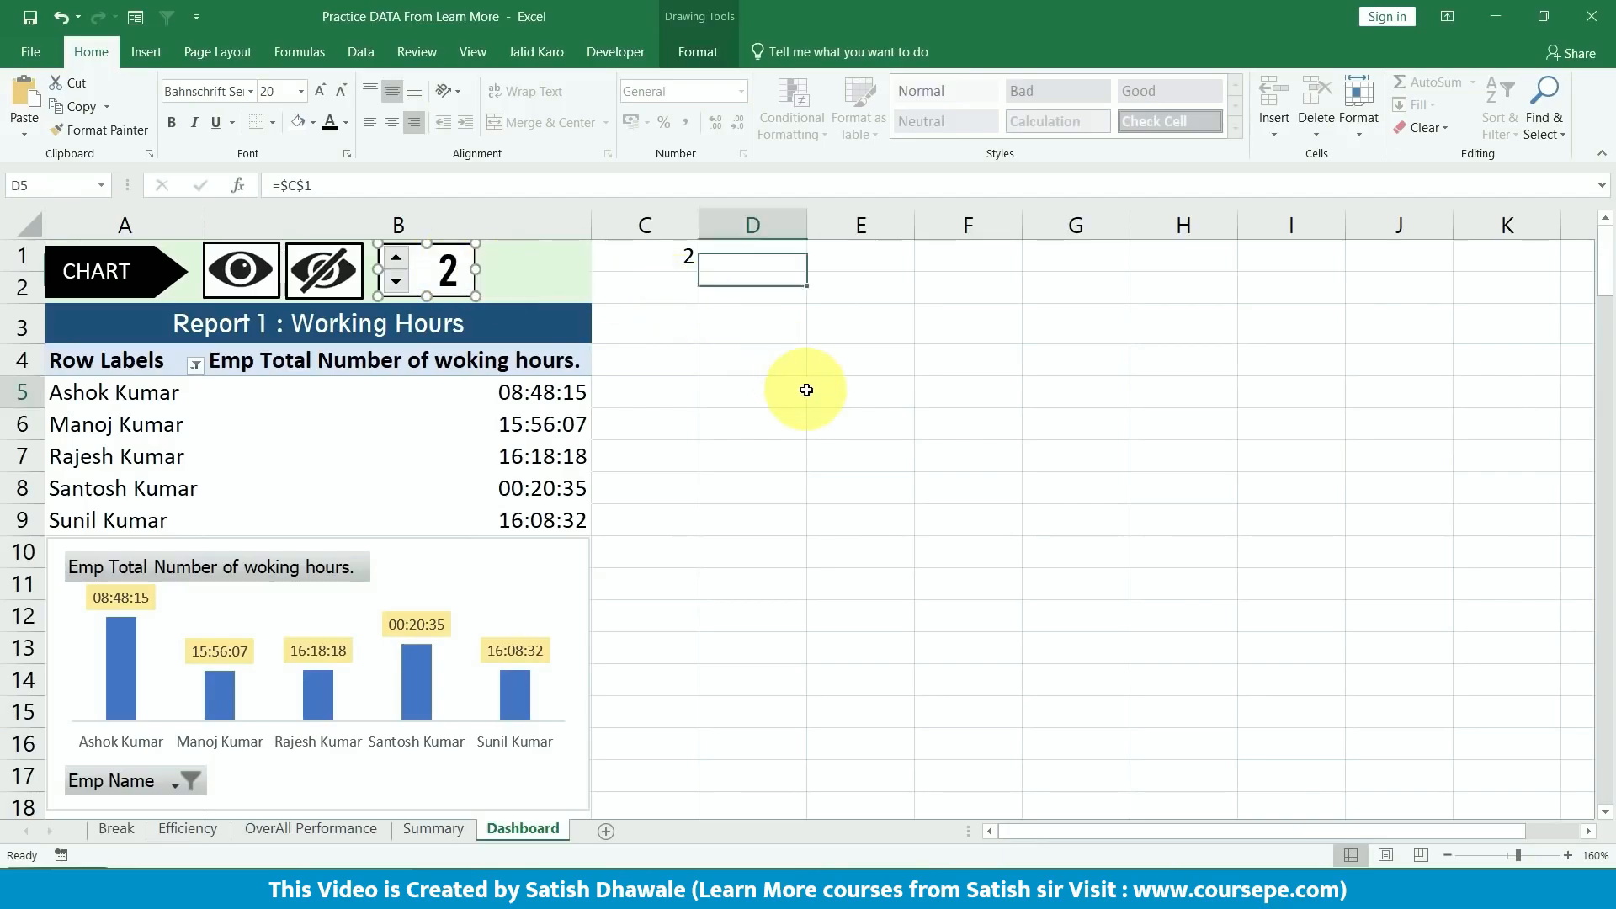
- Place a mirrored copy of the CHART arrow after the number box, relabel it RECORDS and widen it to fit the text
{"action": "left_click", "coordinate": [101, 271]}
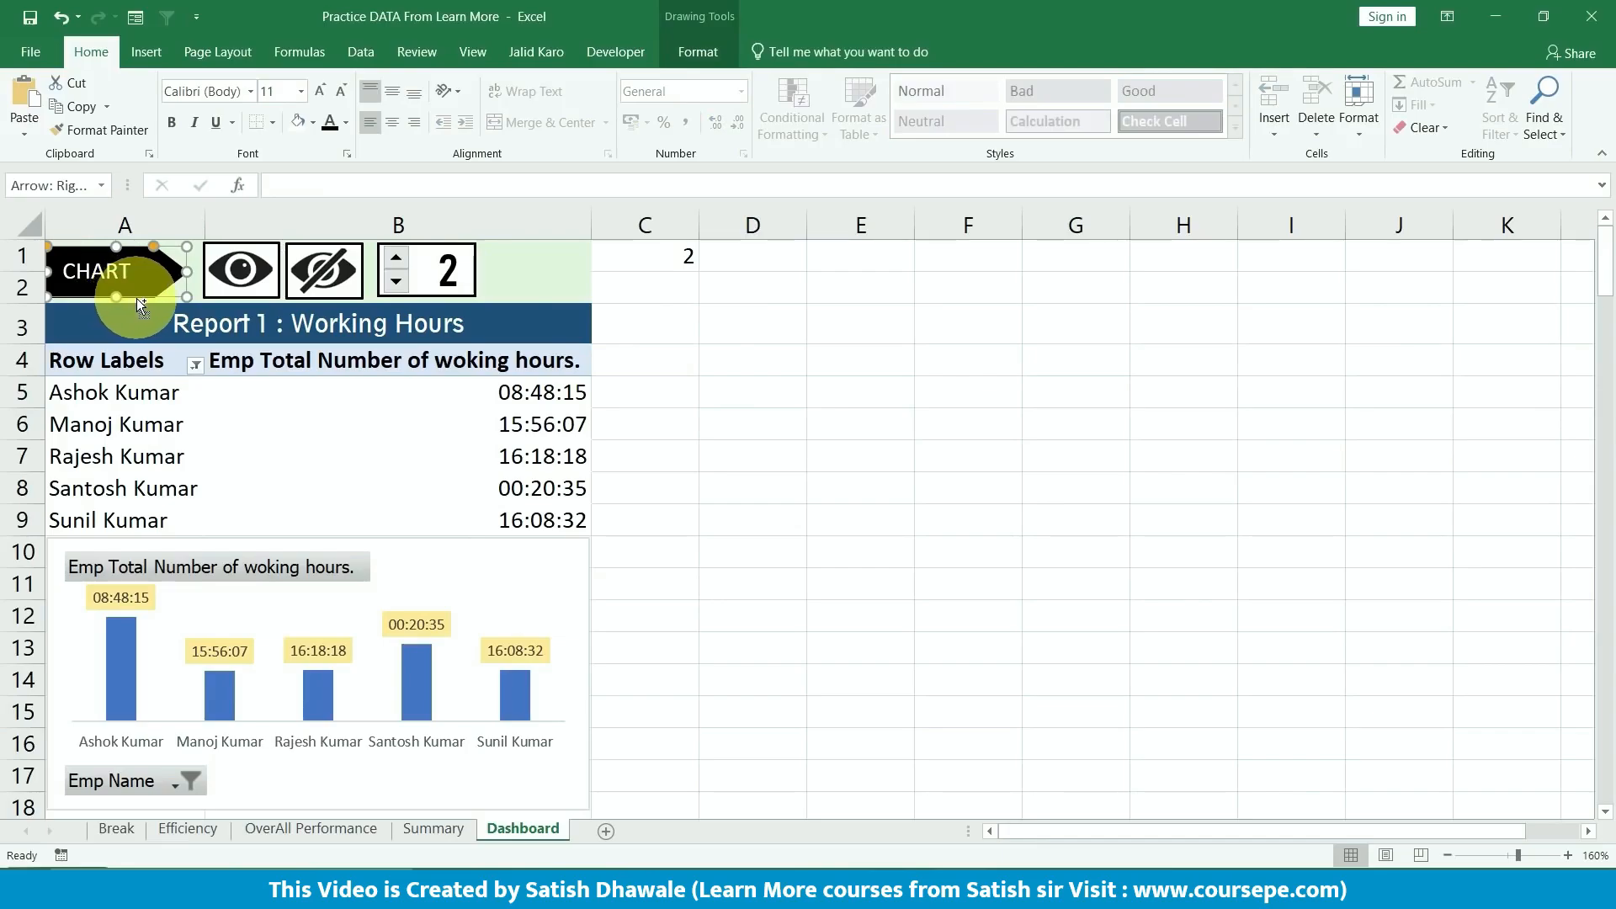
{"action": "left_click_drag", "start_coordinate": [136, 298], "coordinate": [548, 270]}
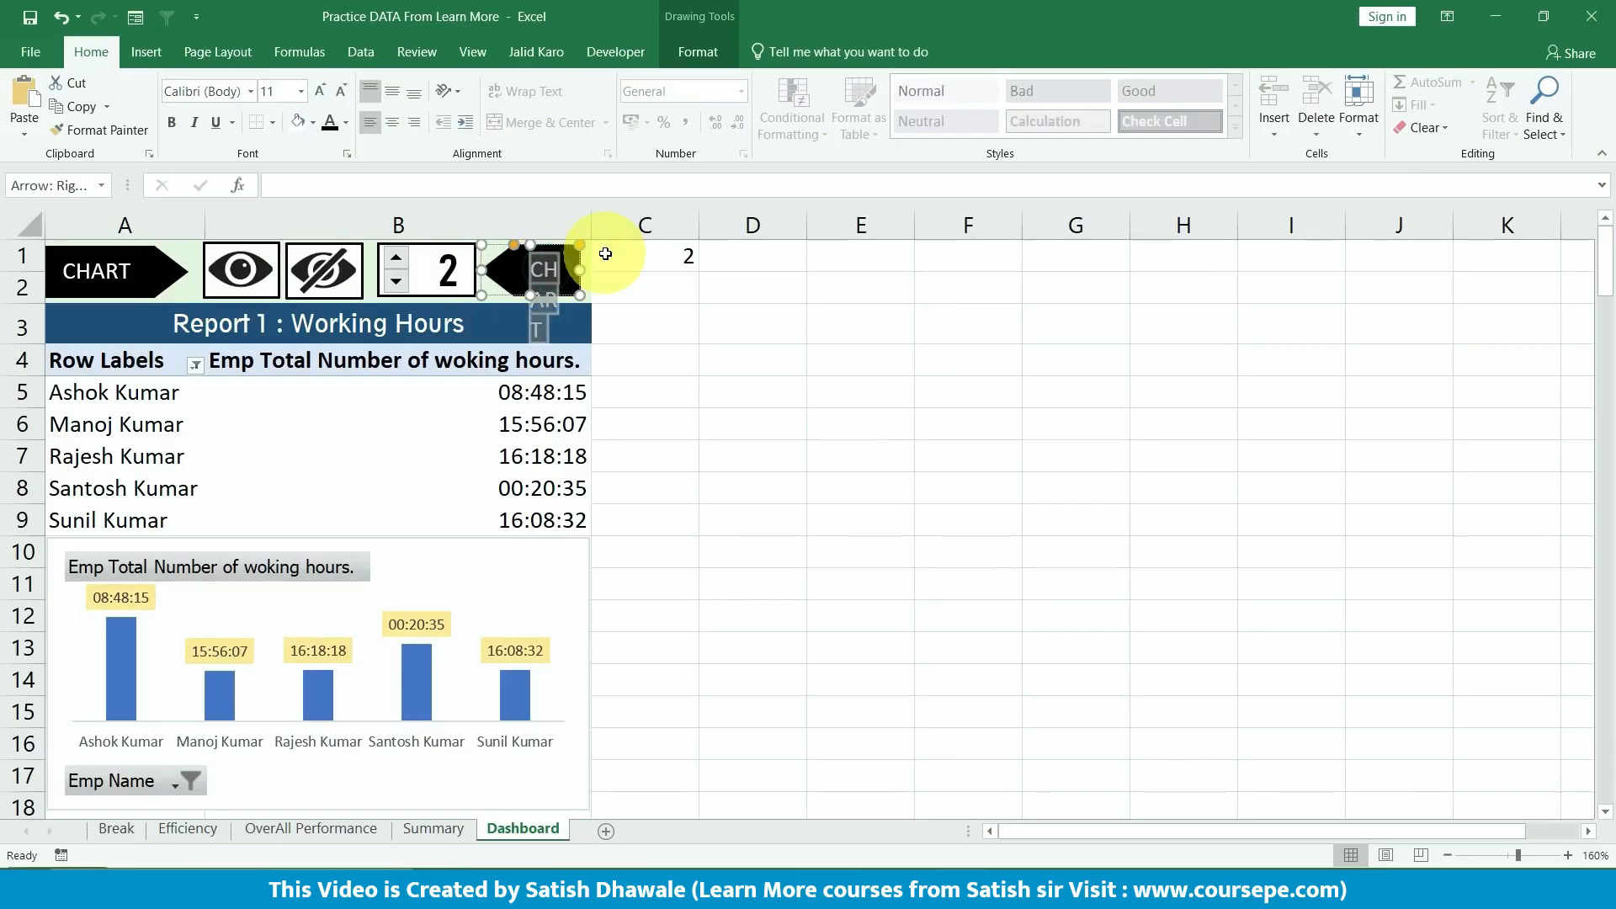
{"action": "type", "text": "RECORD"}
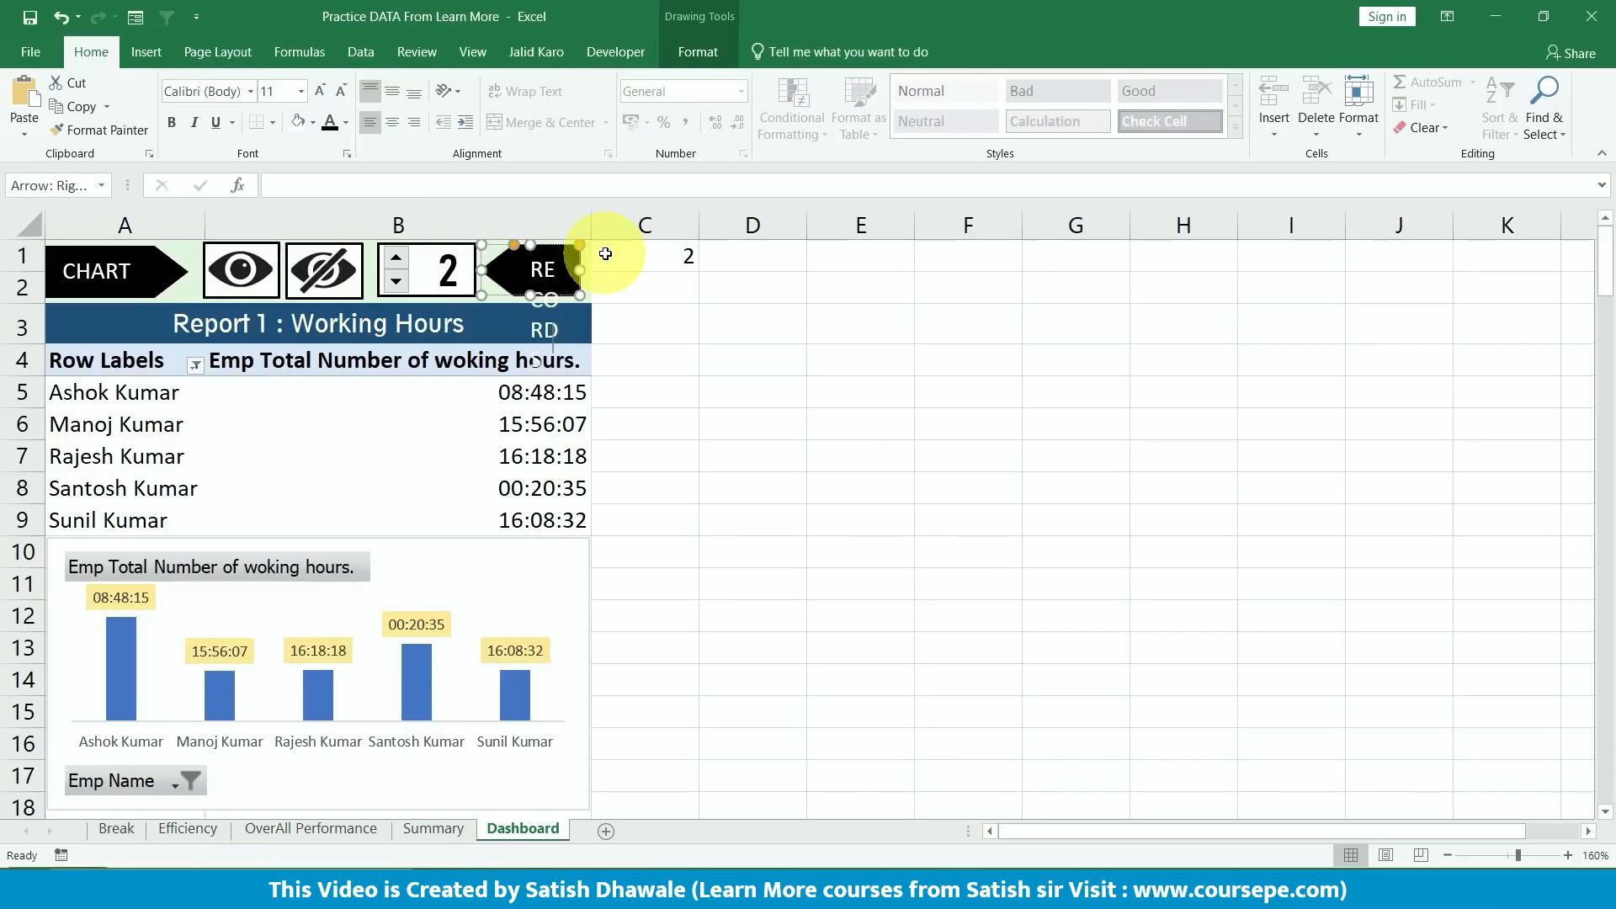
{"action": "type", "text": "S"}
{"action": "left_click_drag", "start_coordinate": [580, 269], "coordinate": [658, 269]}
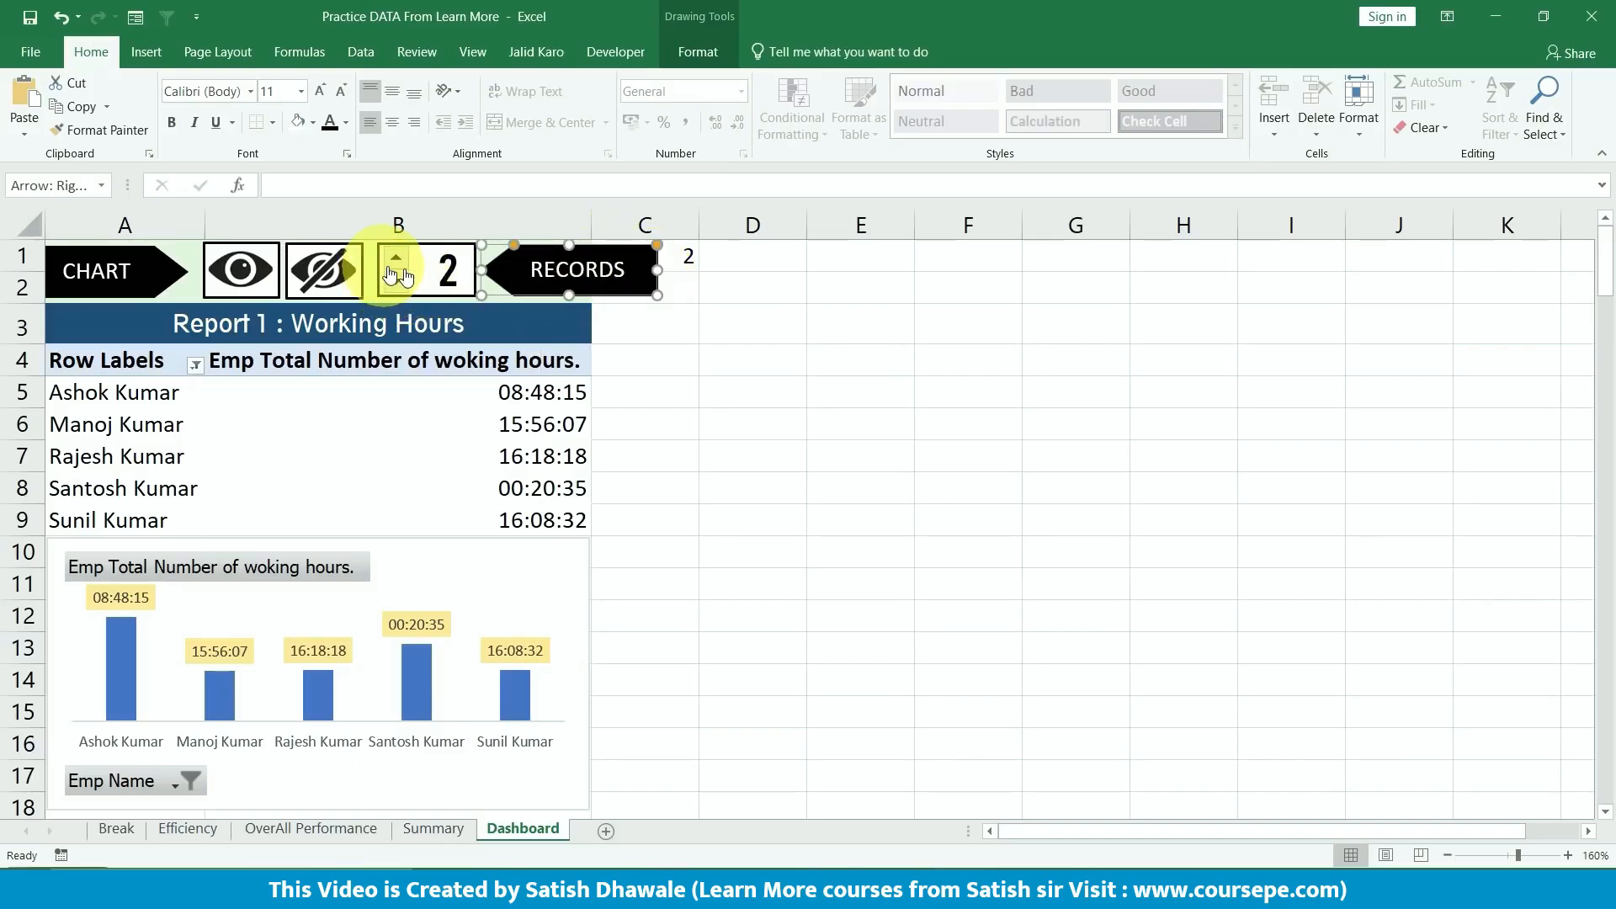
- Shift the crossed-out eye, the spin button and its number box closer to the CHART label, overlapping the two eye icons
{"action": "left_click", "coordinate": [439, 264]}
{"action": "left_click_drag", "start_coordinate": [440, 264], "coordinate": [431, 267]}
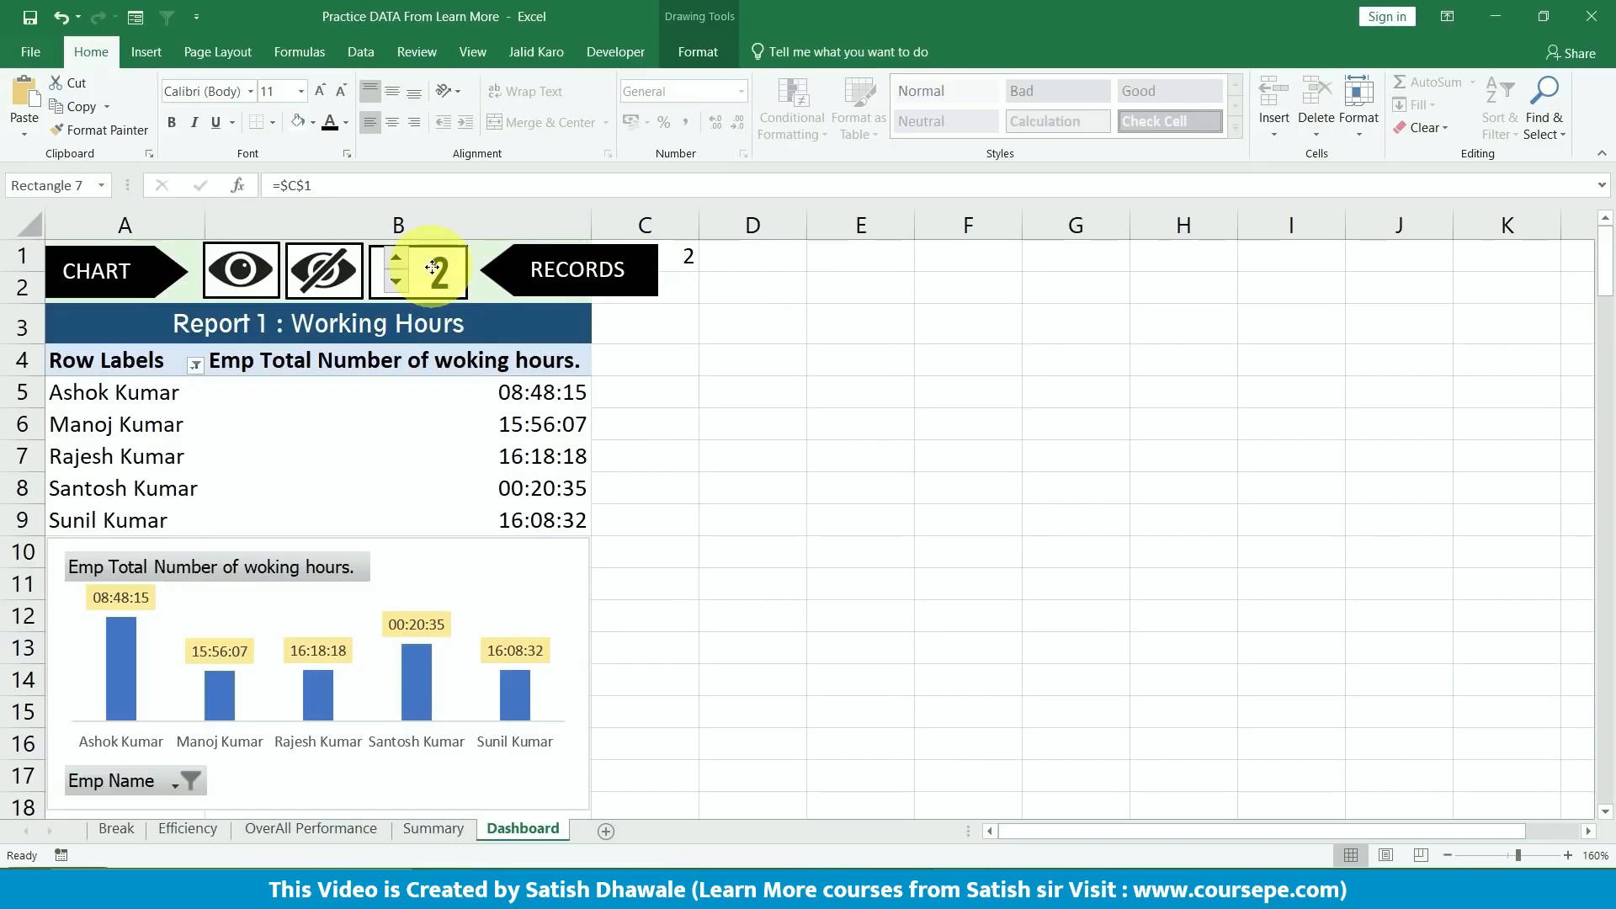
{"action": "left_click_drag", "start_coordinate": [268, 276], "coordinate": [347, 260]}
{"action": "left_click", "coordinate": [372, 272]}
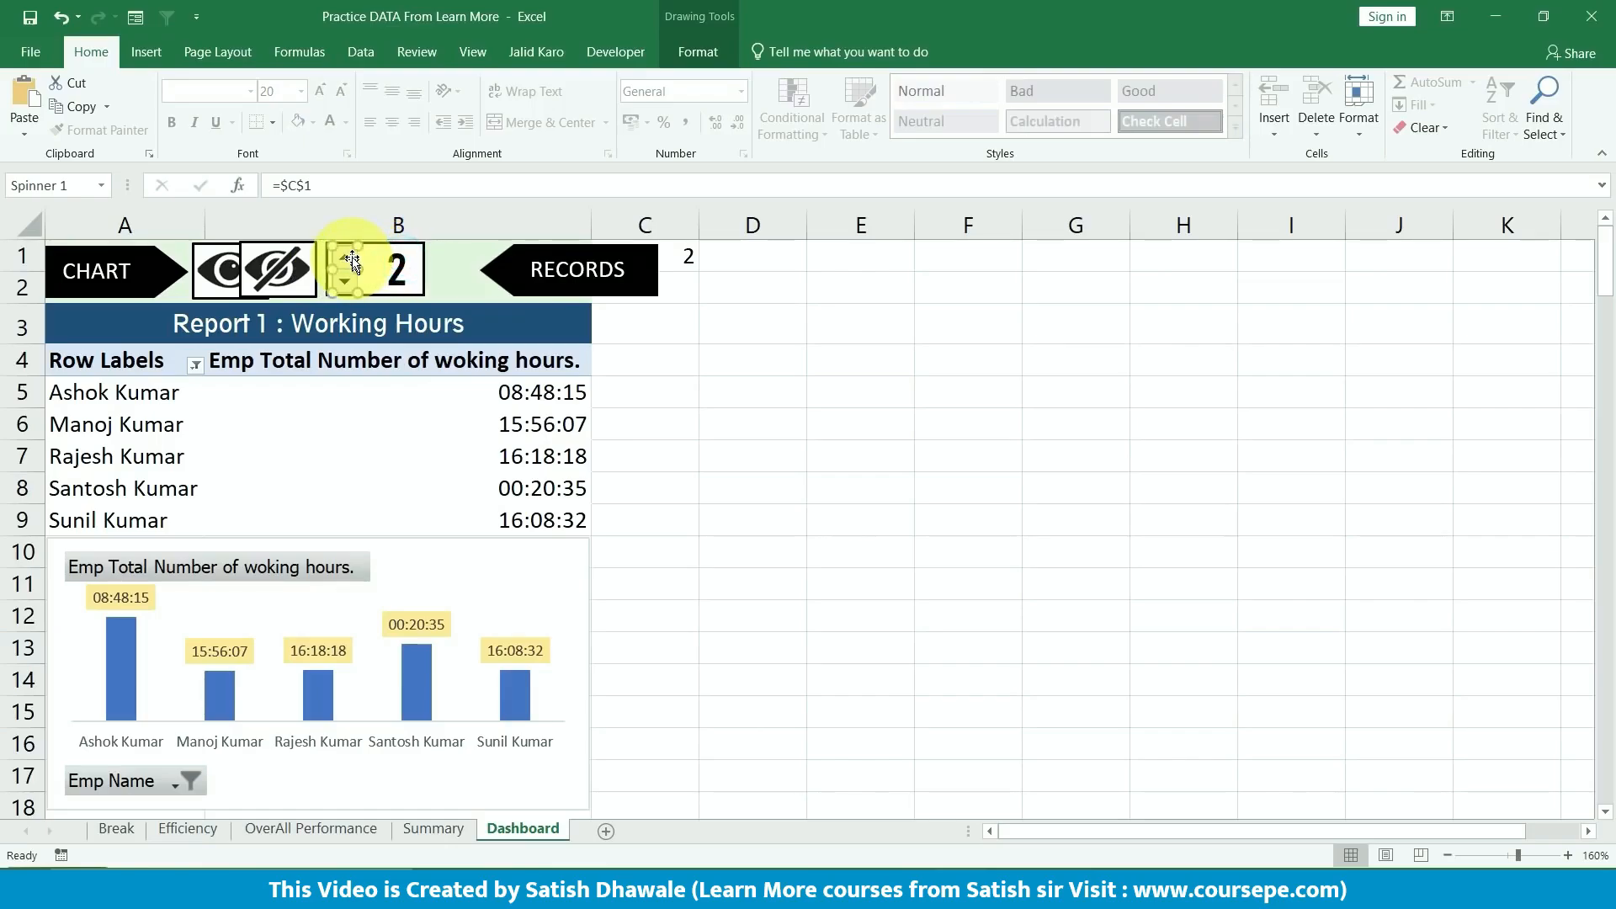
- Move the RECORDS arrow against the number box and trim its width to end within column B
{"action": "left_click", "coordinate": [541, 263]}
{"action": "left_click_drag", "start_coordinate": [542, 264], "coordinate": [467, 270]}
{"action": "left_click_drag", "start_coordinate": [598, 272], "coordinate": [587, 272]}
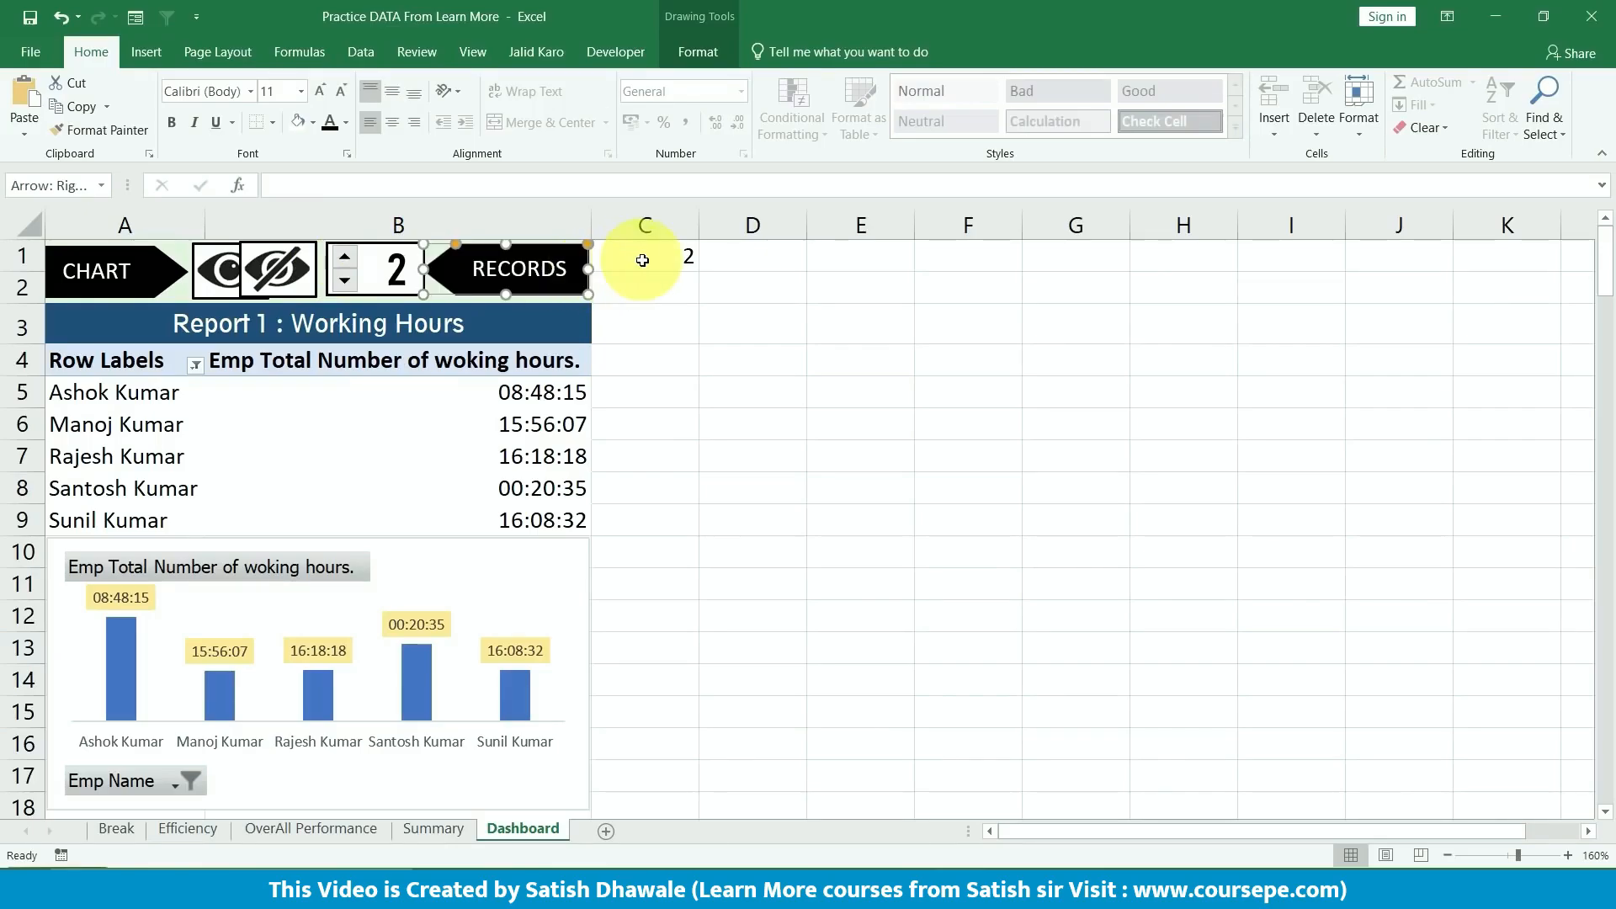
{"action": "left_click", "coordinate": [703, 331]}
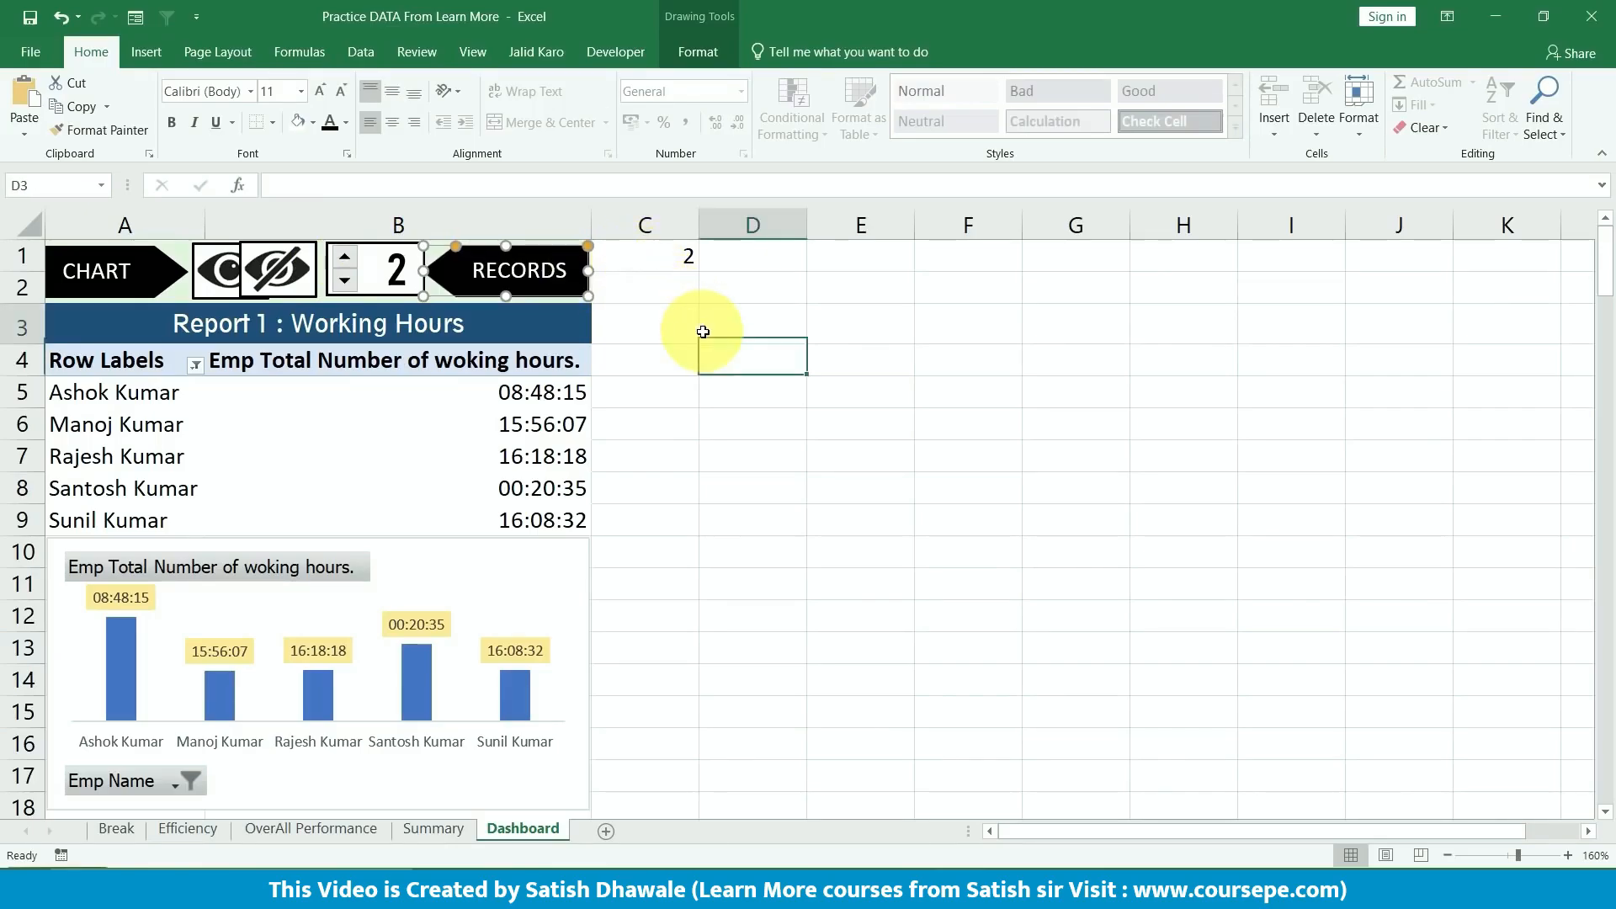
- Lower the spinner value to 1 and nudge the number rectangle and spin button so the frame encloses both neatly
{"action": "left_click", "coordinate": [383, 274]}
{"action": "left_click", "coordinate": [357, 282]}
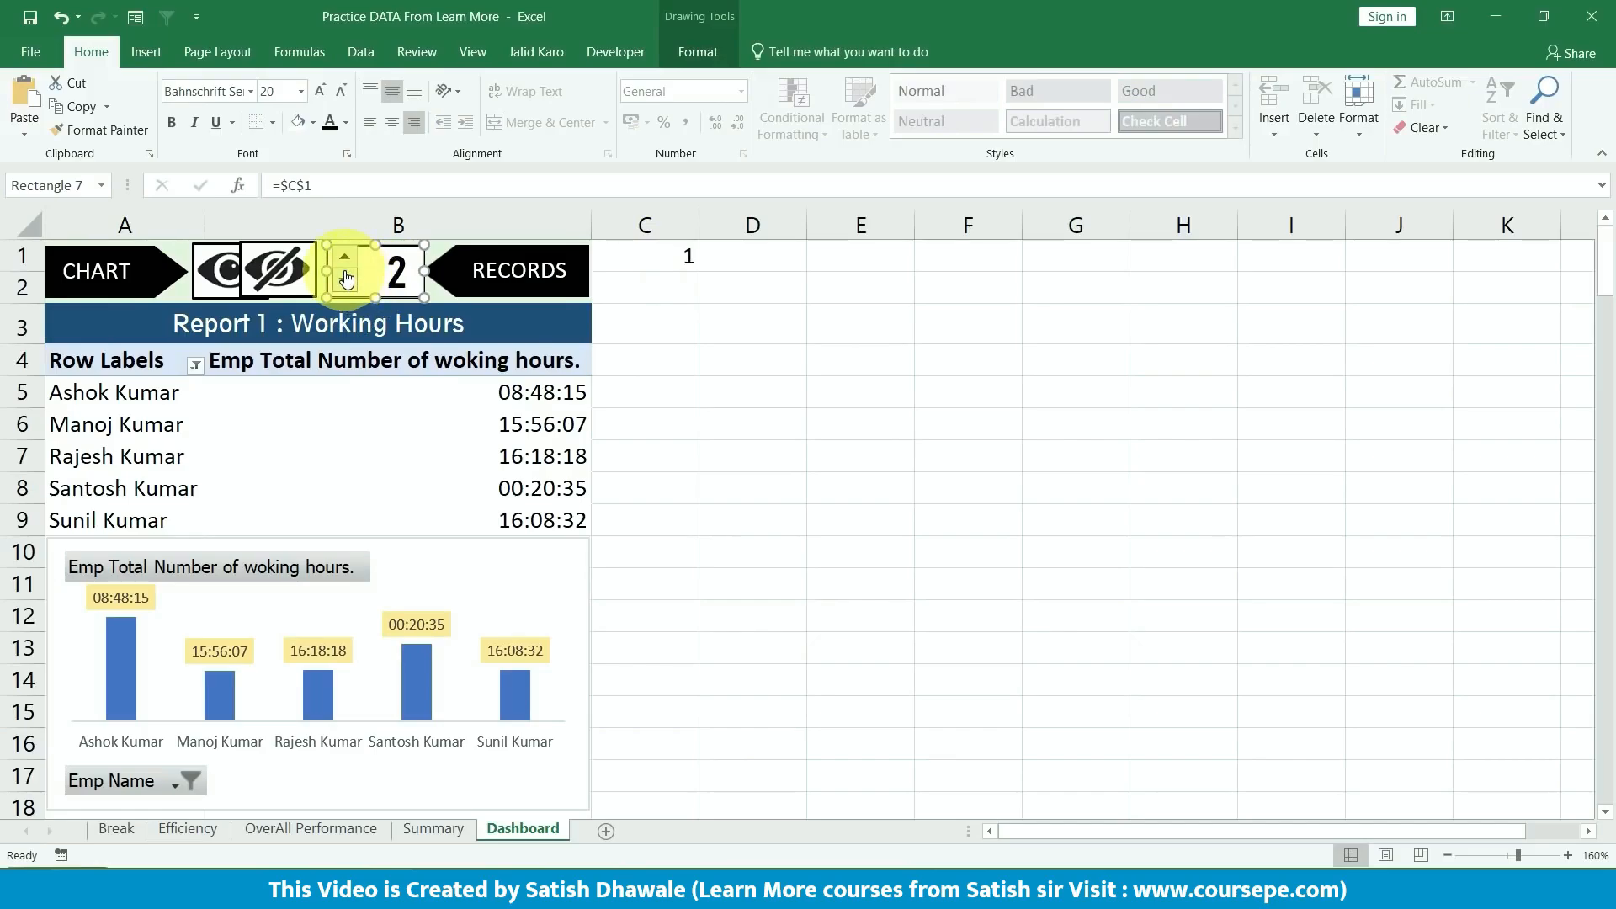
{"action": "right_click", "coordinate": [345, 265]}
{"action": "key", "text": "Escape"}
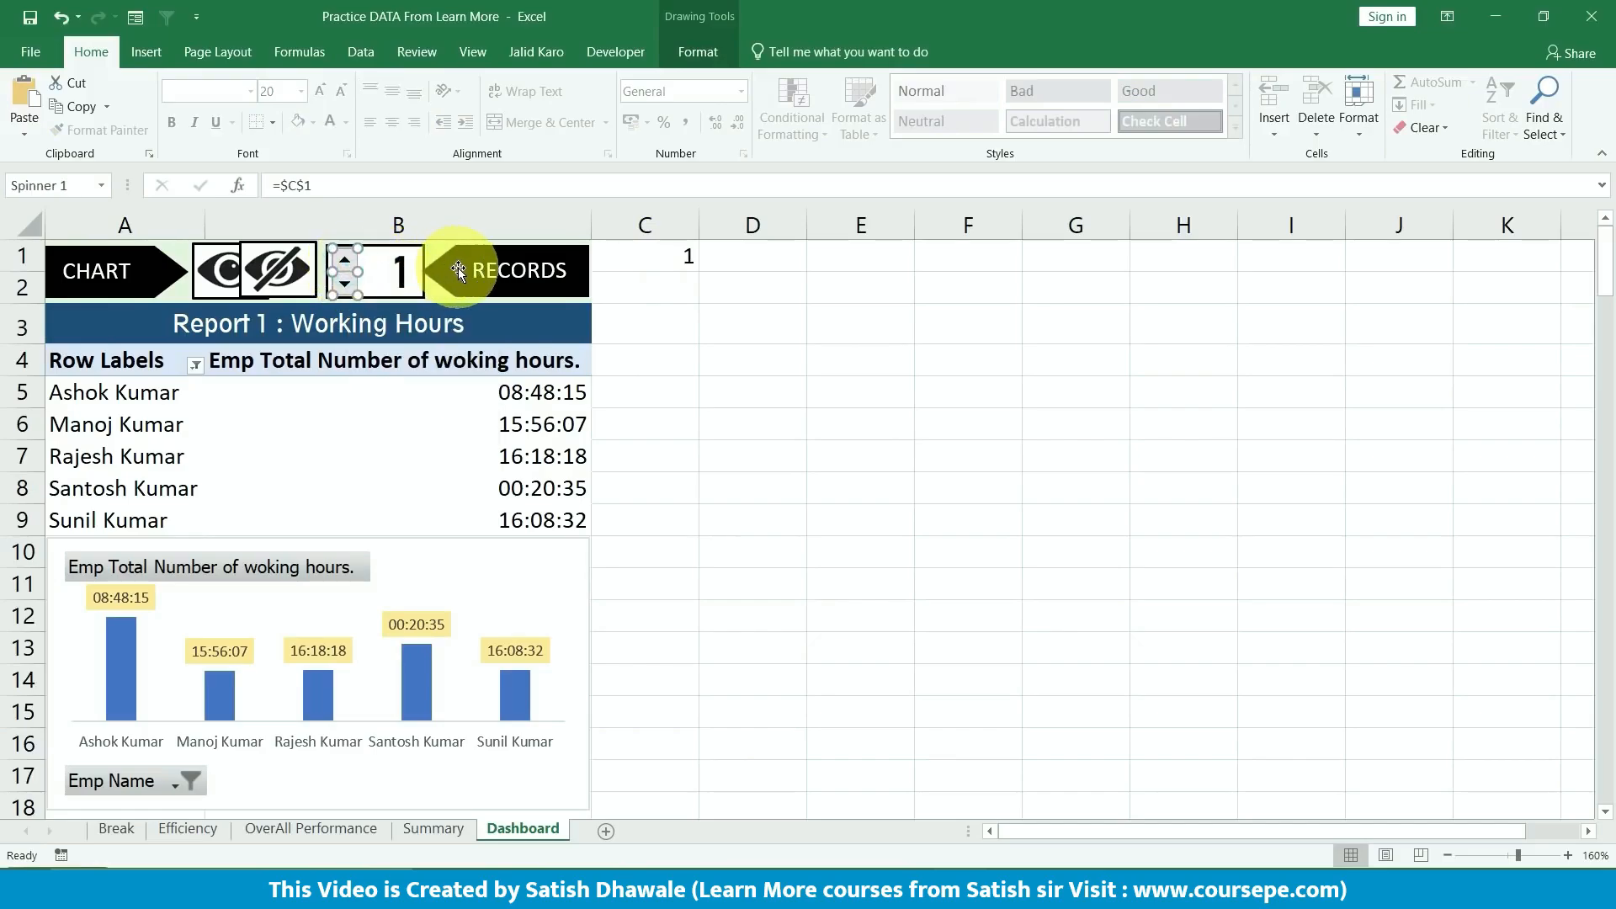
{"action": "left_click", "coordinate": [727, 383]}
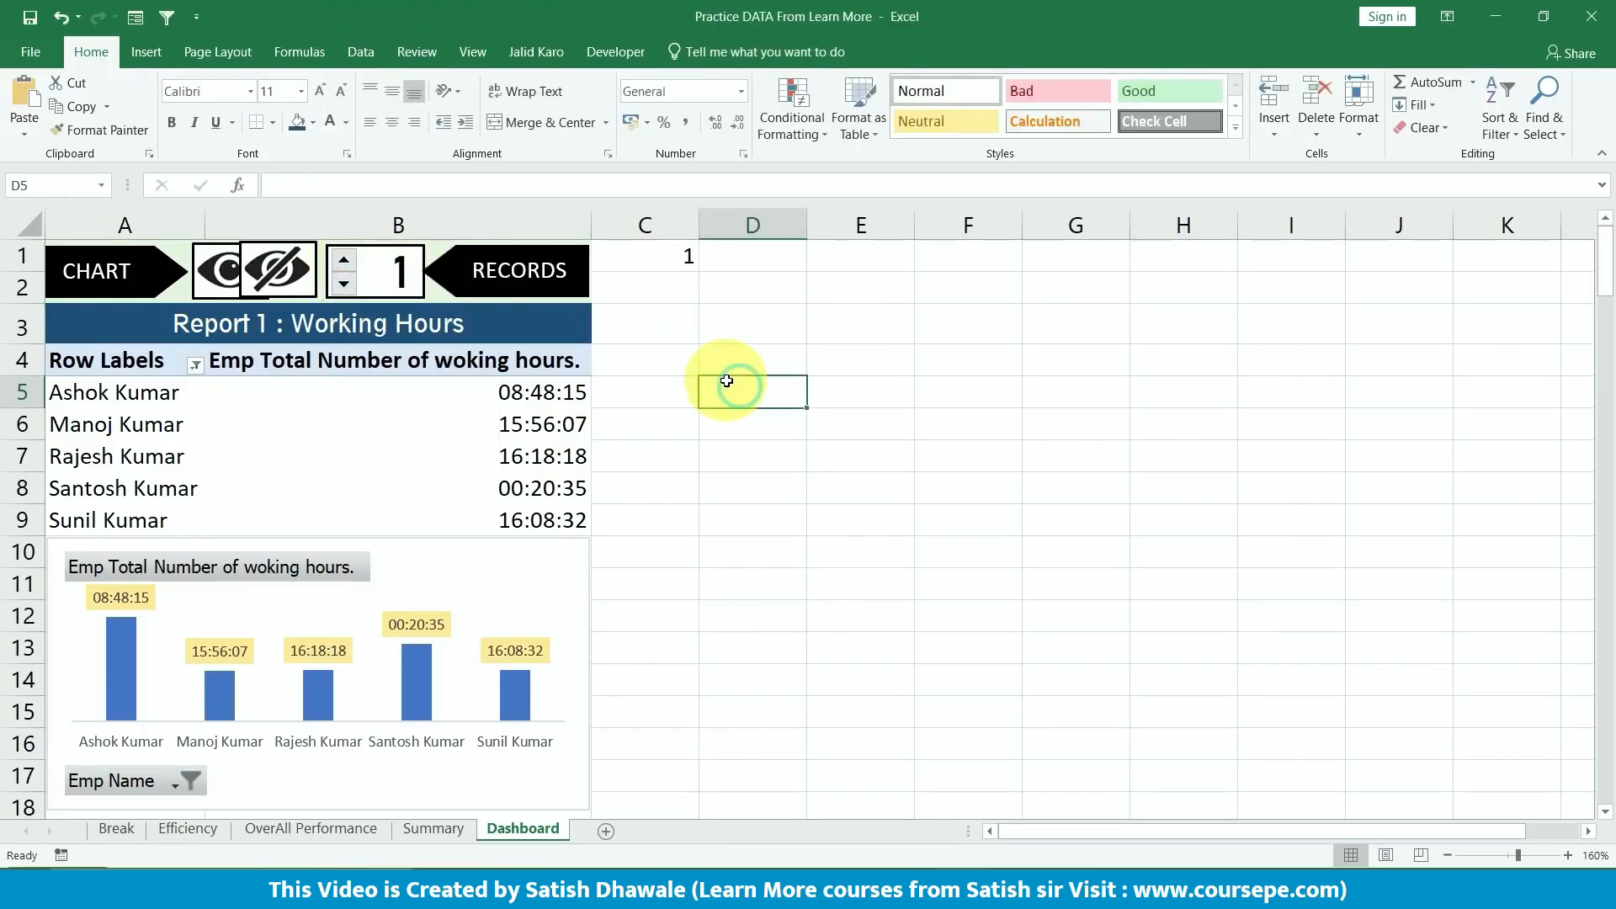
{"action": "left_click", "coordinate": [418, 271]}
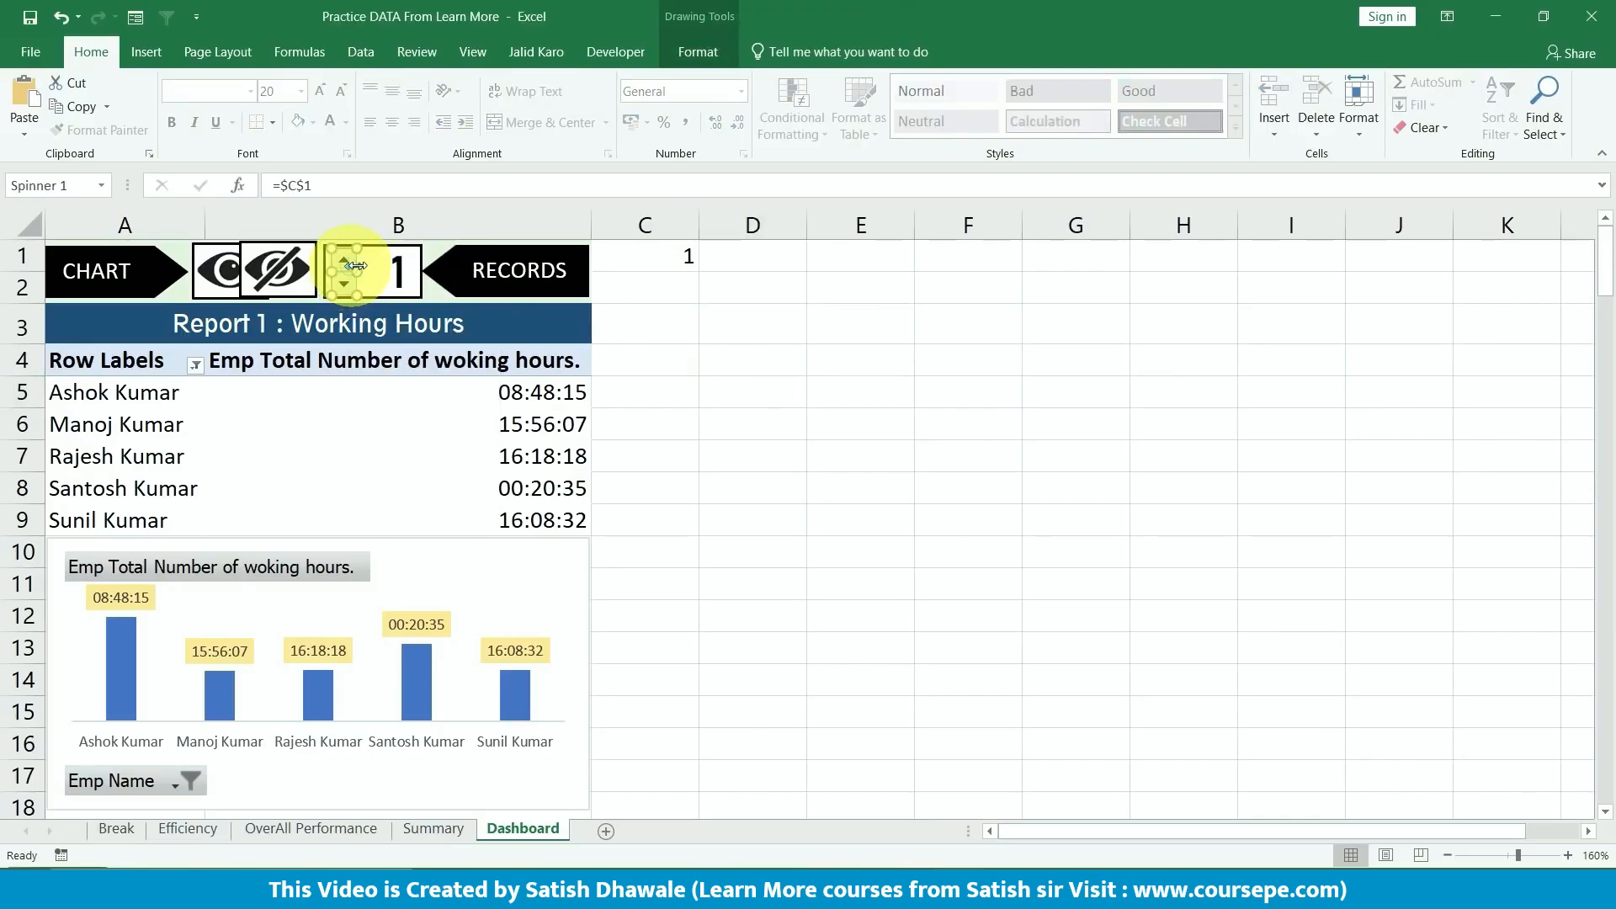
{"action": "left_click", "coordinate": [769, 354]}
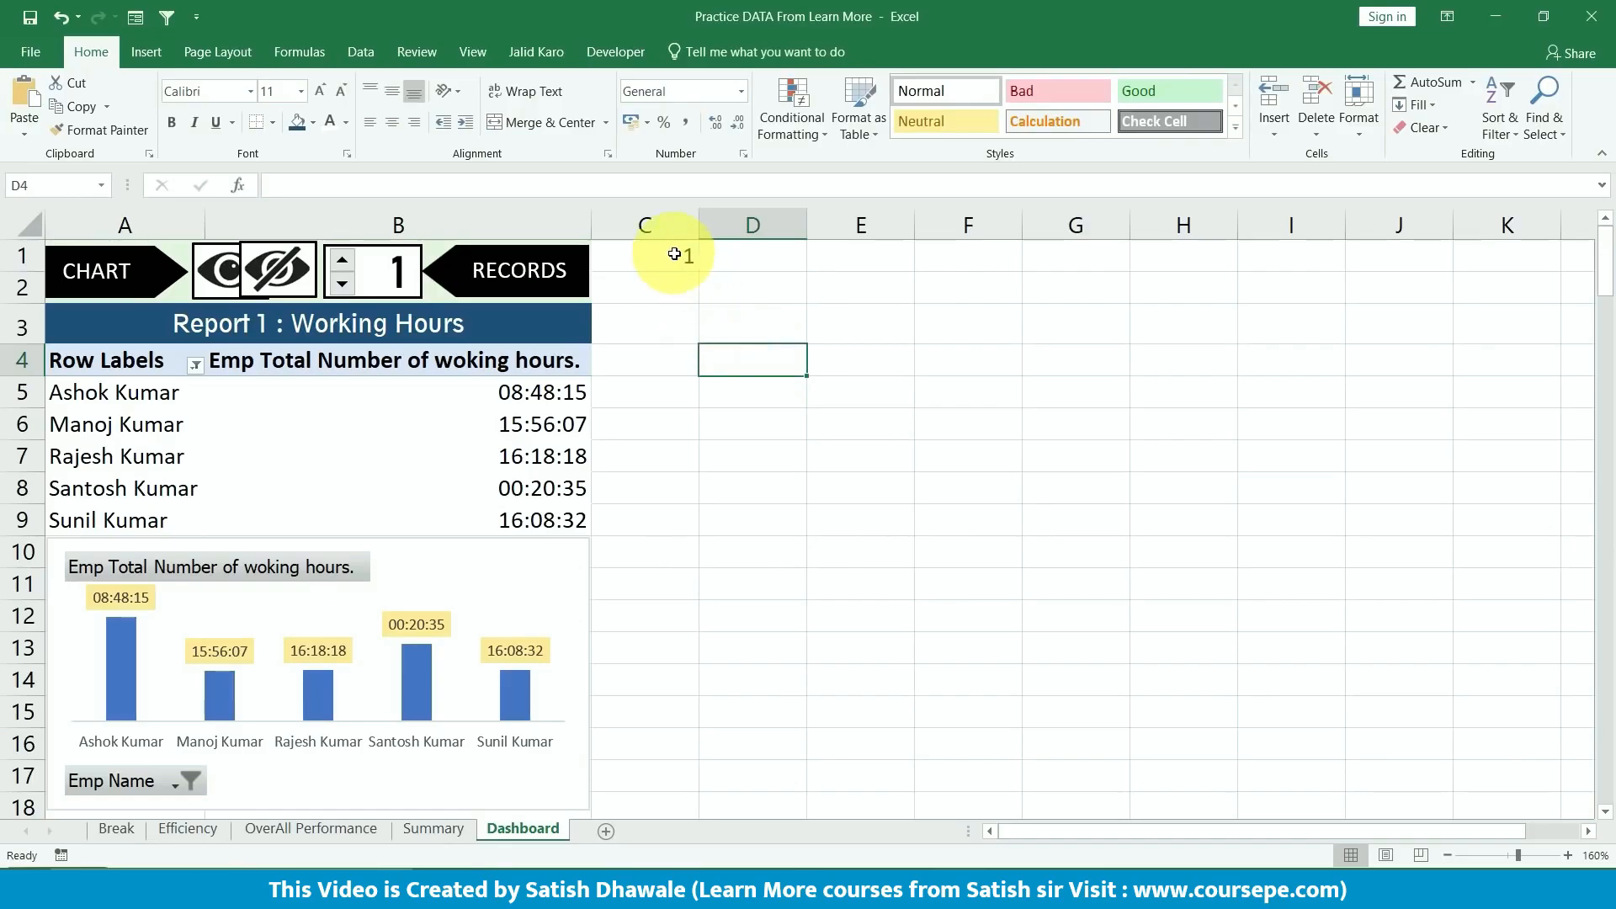
- Hide the linked value in C1 with a white font and narrow column C
{"action": "left_click", "coordinate": [665, 247]}
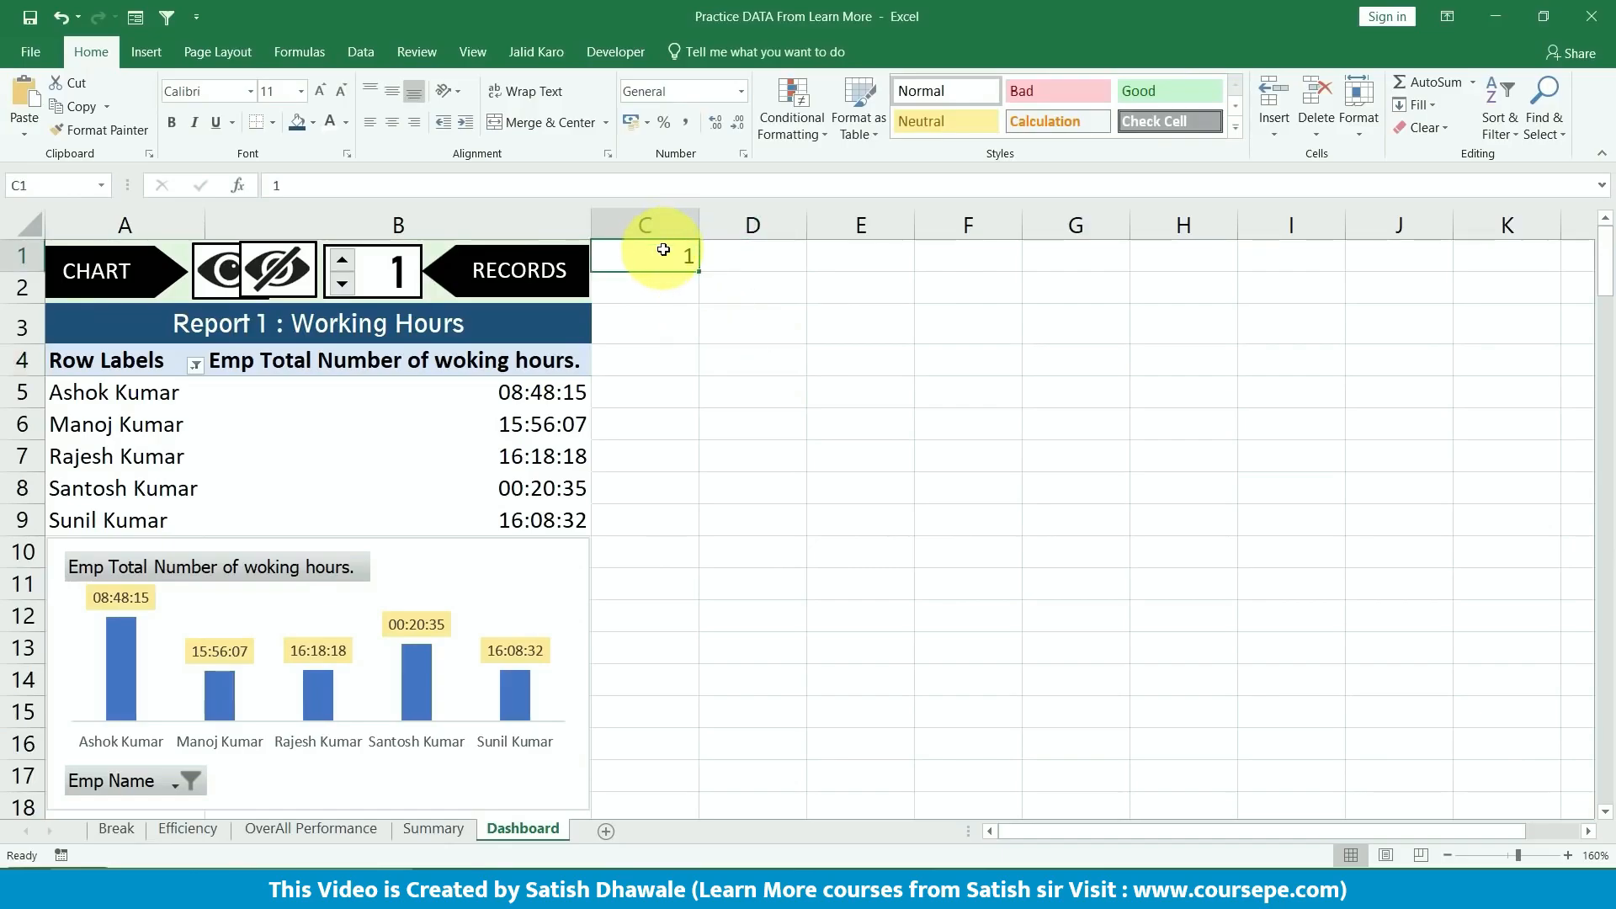
{"action": "left_click", "coordinate": [328, 122]}
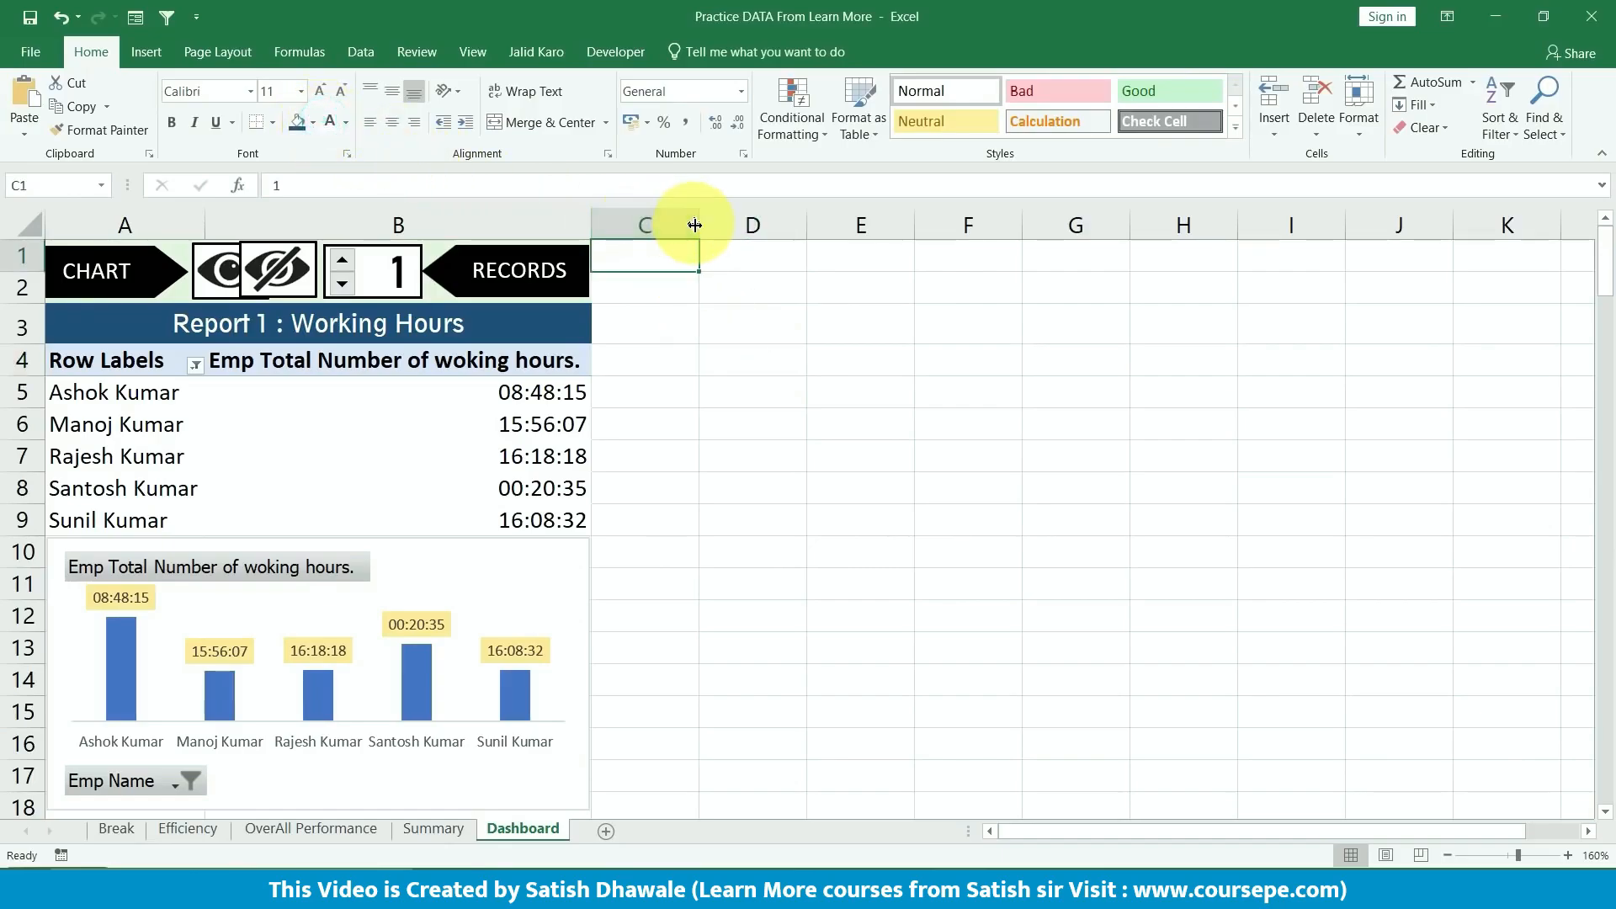
{"action": "left_click_drag", "start_coordinate": [695, 225], "coordinate": [655, 225]}
{"action": "left_click", "coordinate": [631, 254]}
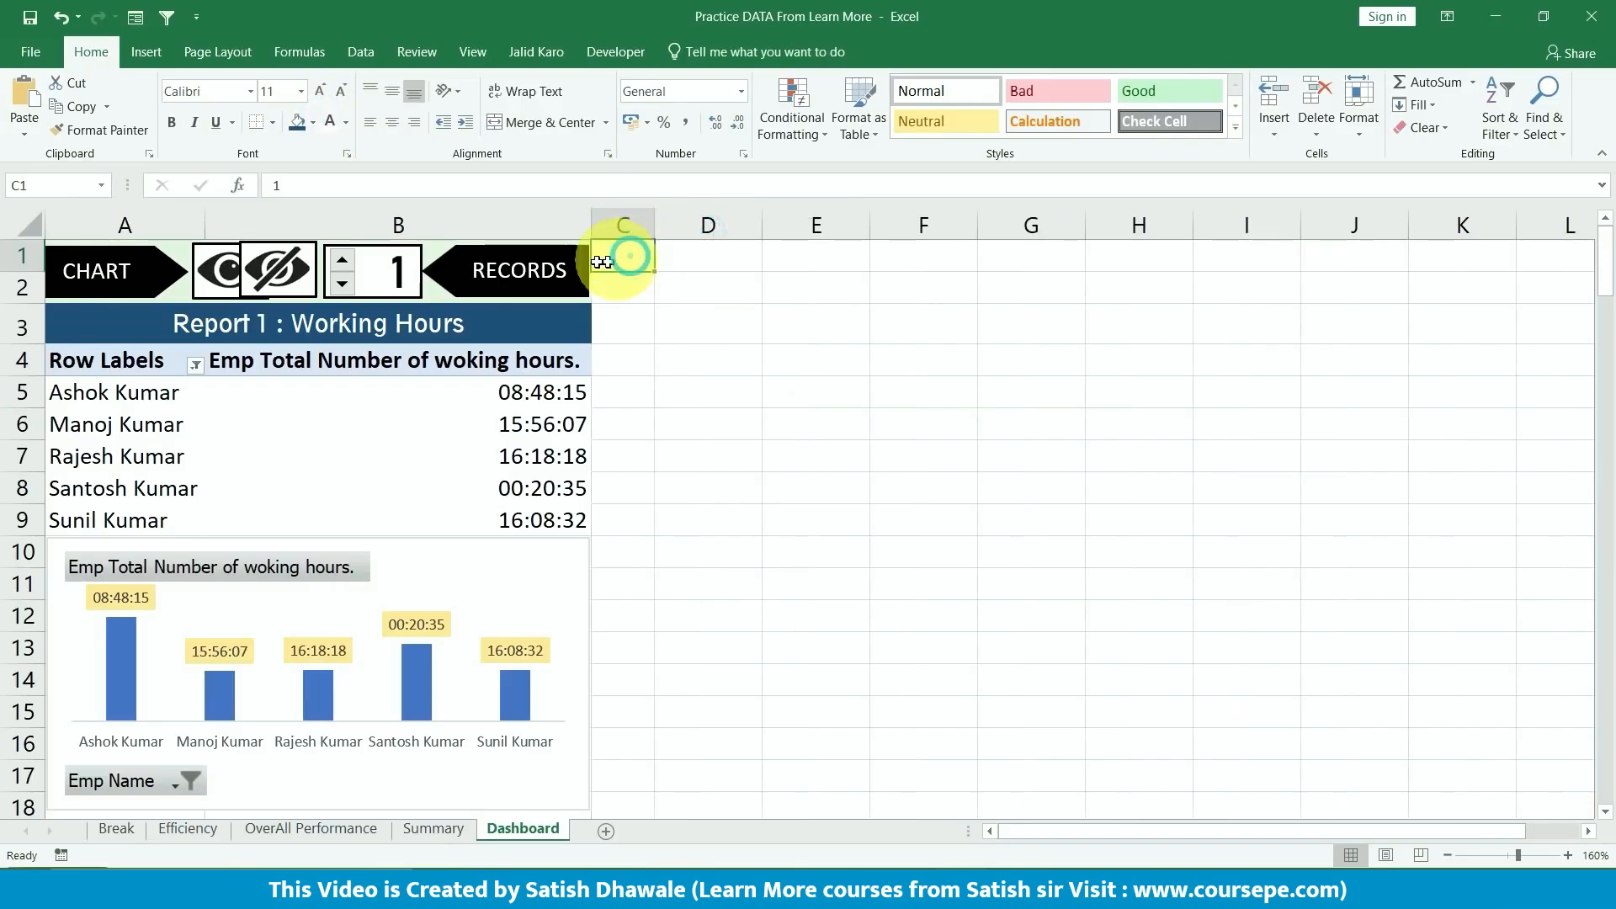
- Test the spinner up and down, and move the crossed-out eye icon out of the header into columns D and E
{"action": "left_click", "coordinate": [343, 263]}
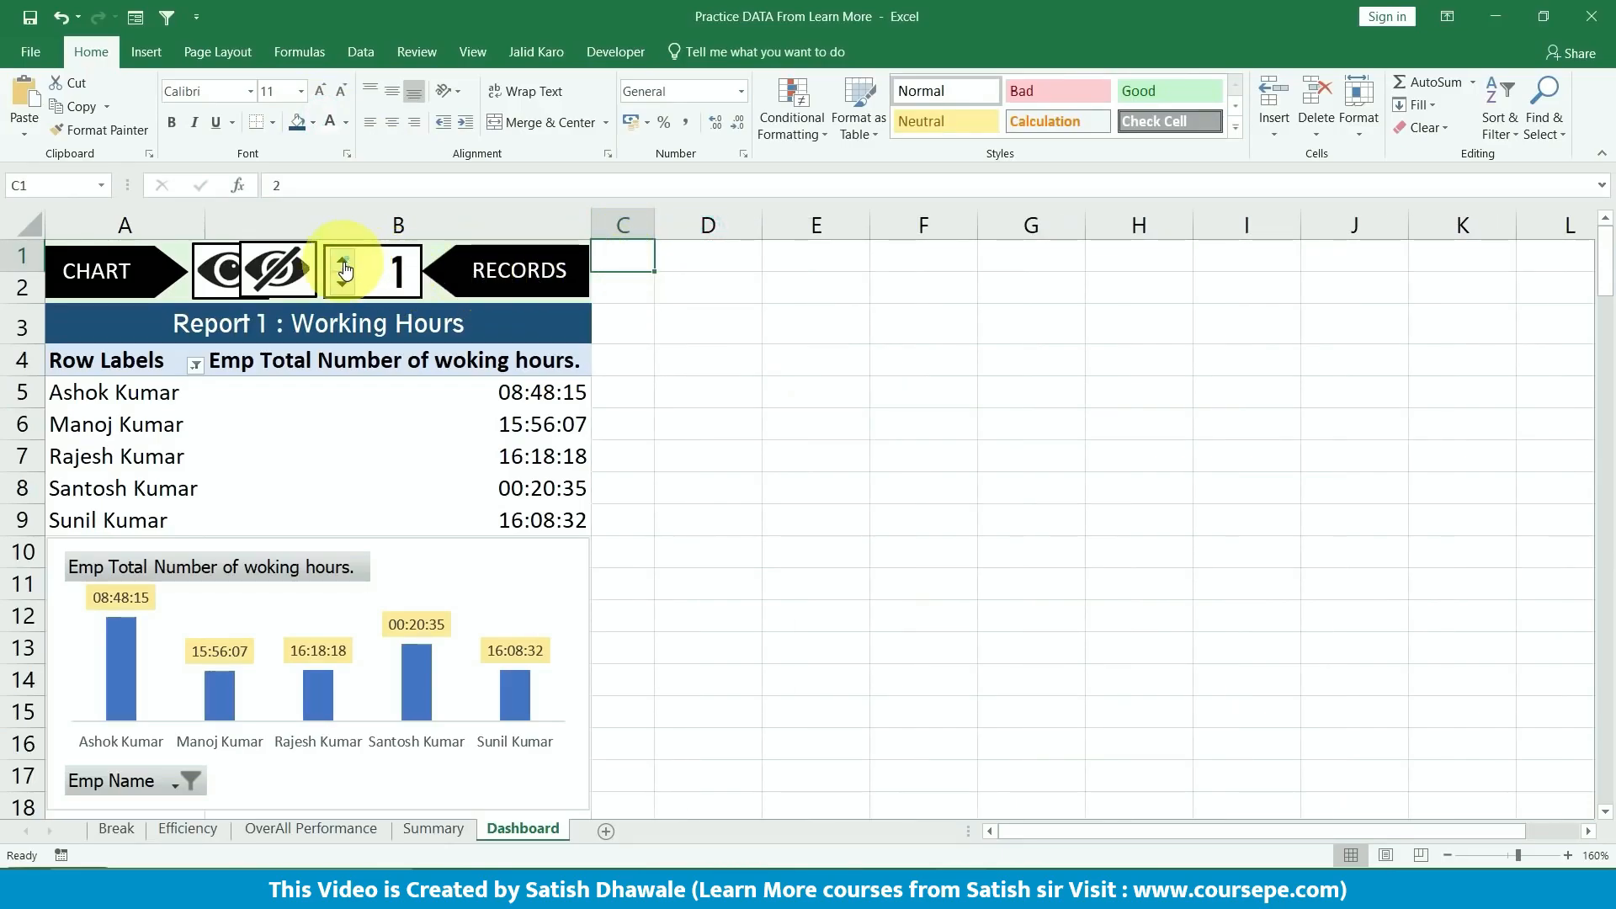
{"action": "left_click", "coordinate": [344, 265]}
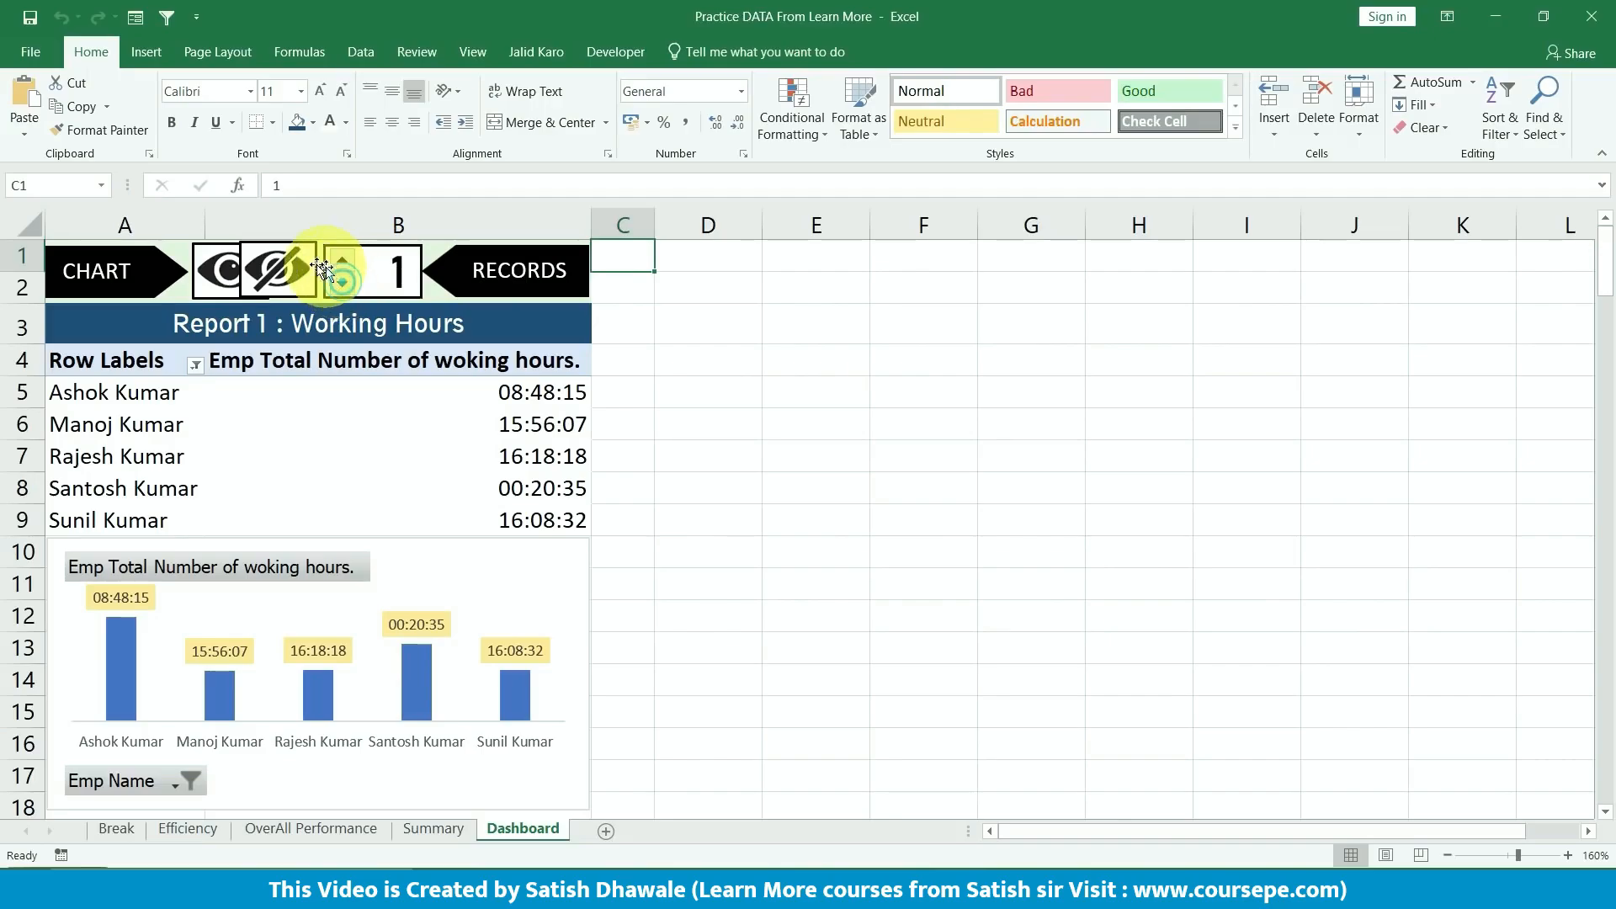
{"action": "left_click_drag", "start_coordinate": [278, 274], "coordinate": [751, 274]}
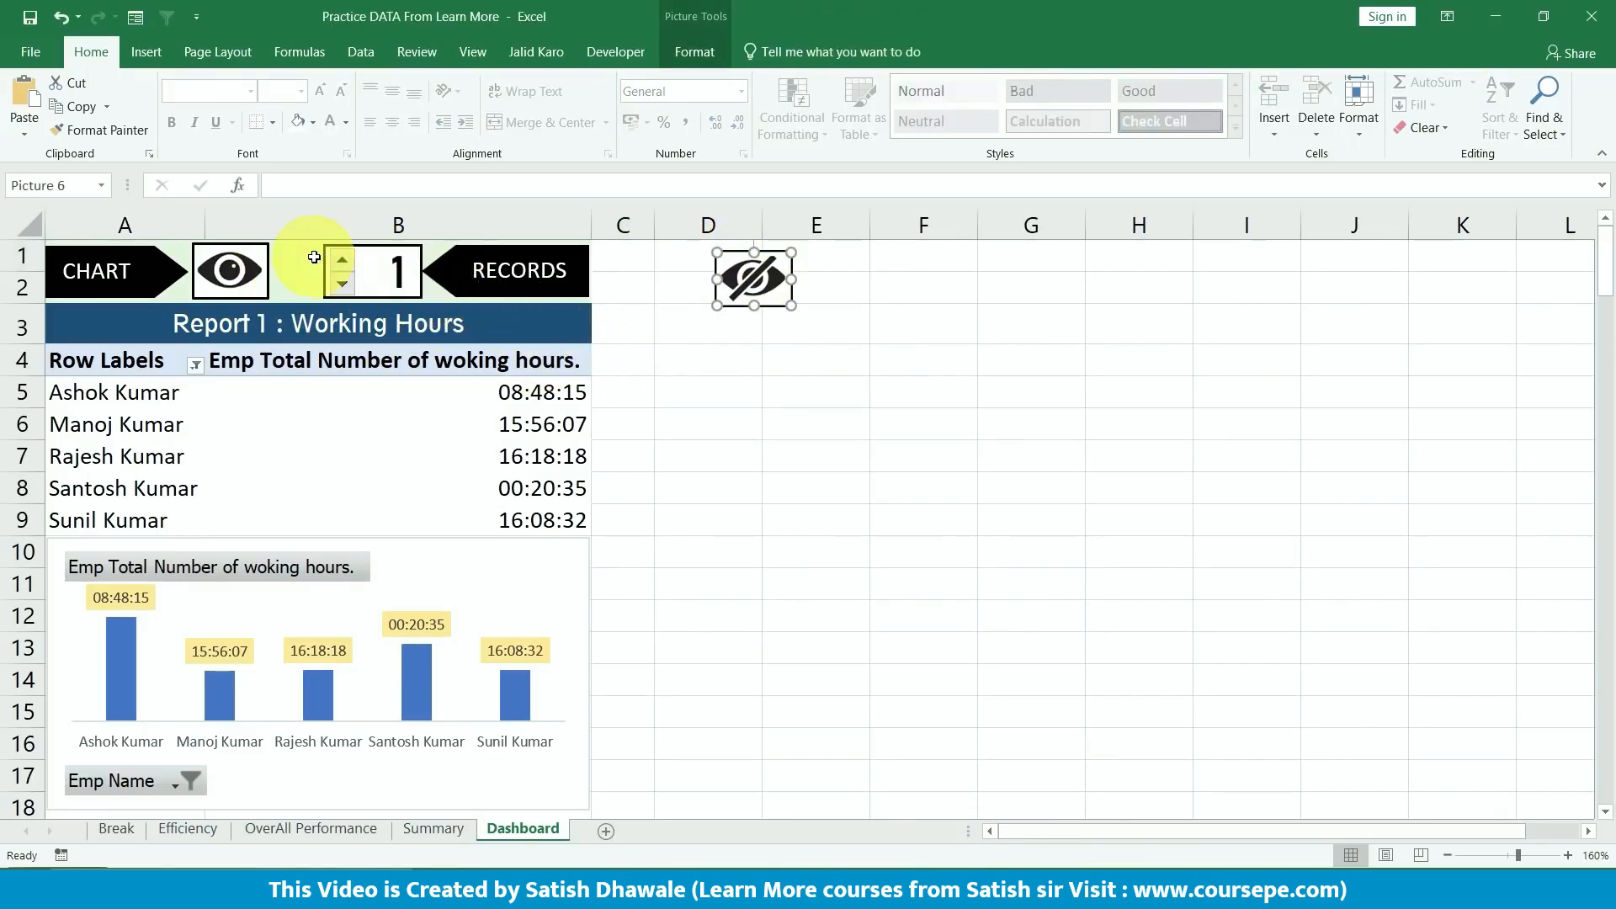
- Raise the spinner value to 5 to match the five employee rows of the pivot table
{"action": "left_click", "coordinate": [345, 269]}
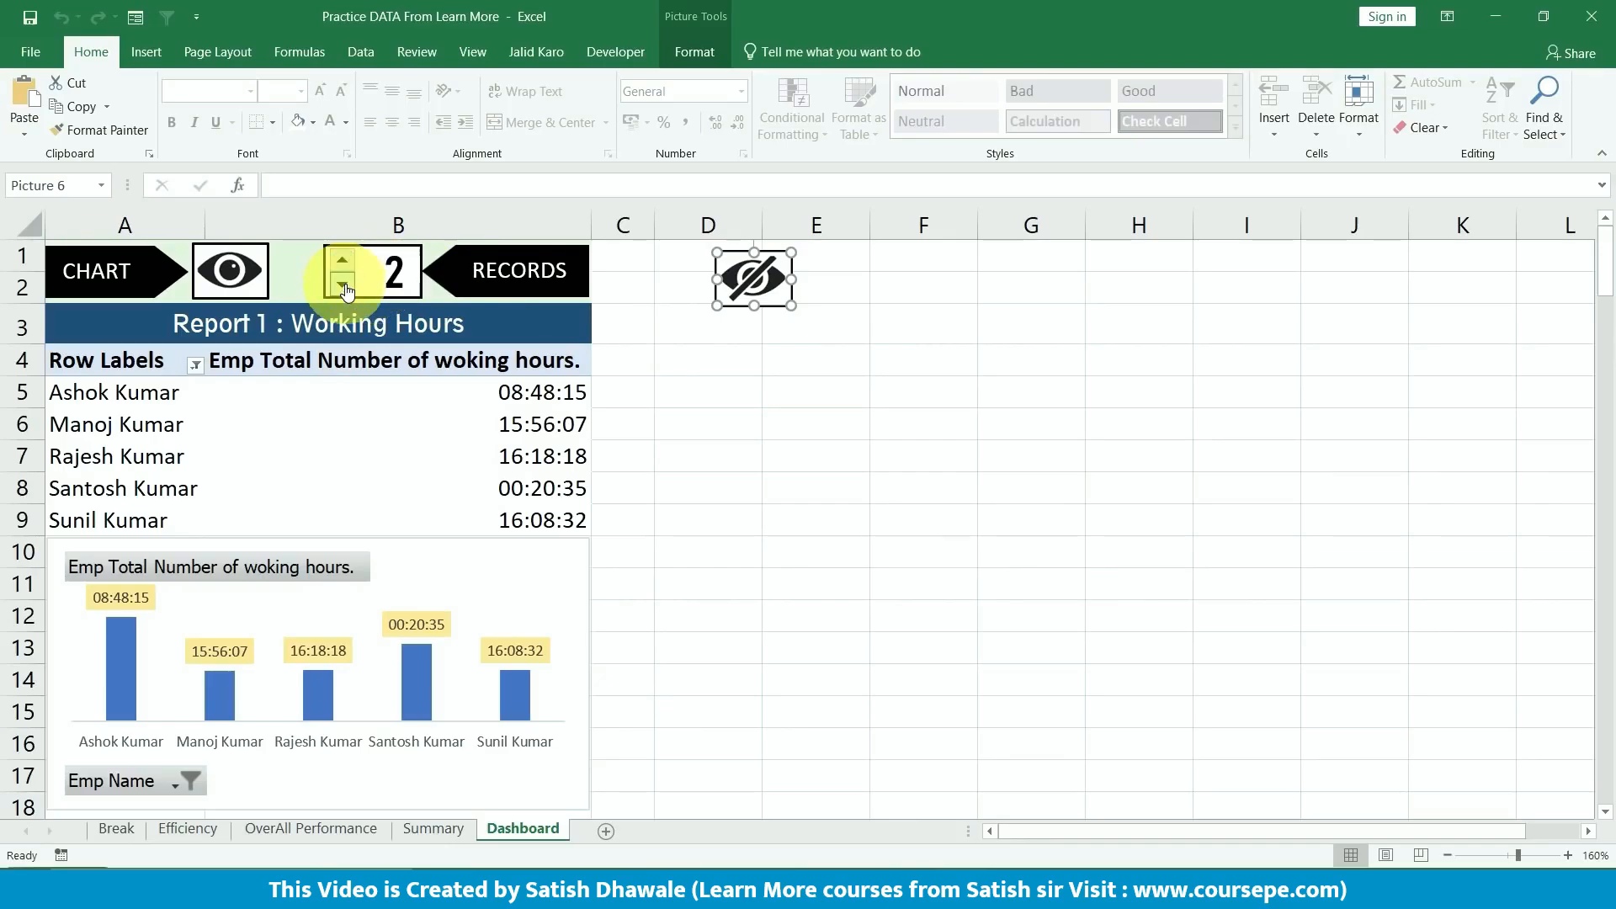
{"action": "left_click_drag", "start_coordinate": [147, 380], "coordinate": [419, 516]}
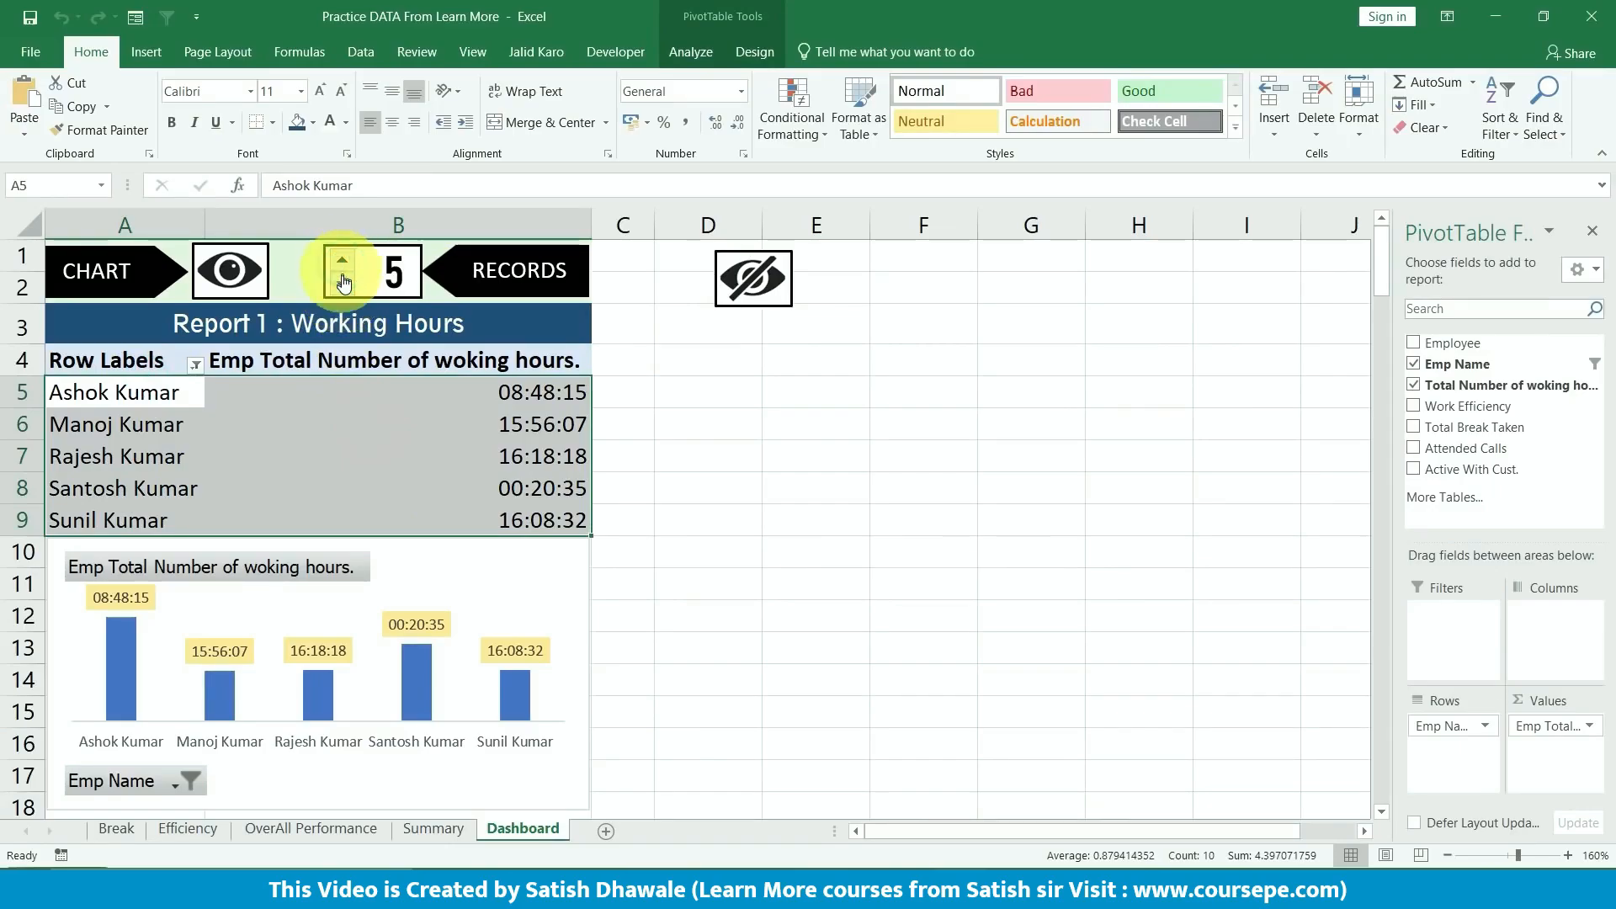
{"action": "left_click", "coordinate": [342, 284]}
{"action": "left_click", "coordinate": [341, 260]}
{"action": "left_click", "coordinate": [341, 379]}
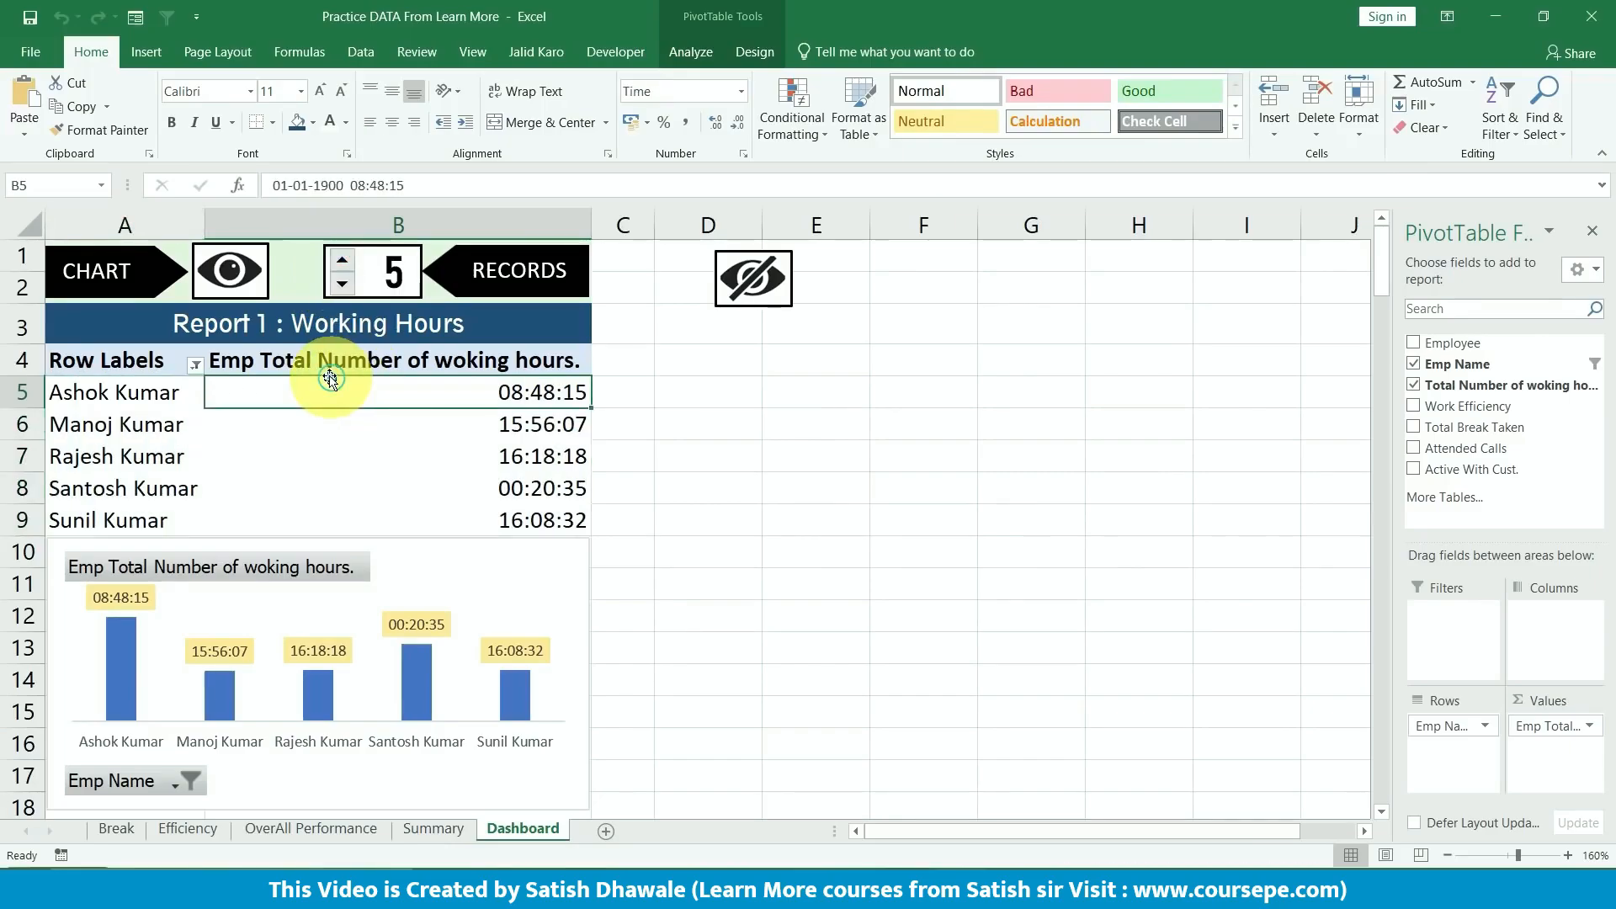
{"action": "left_click", "coordinate": [305, 360]}
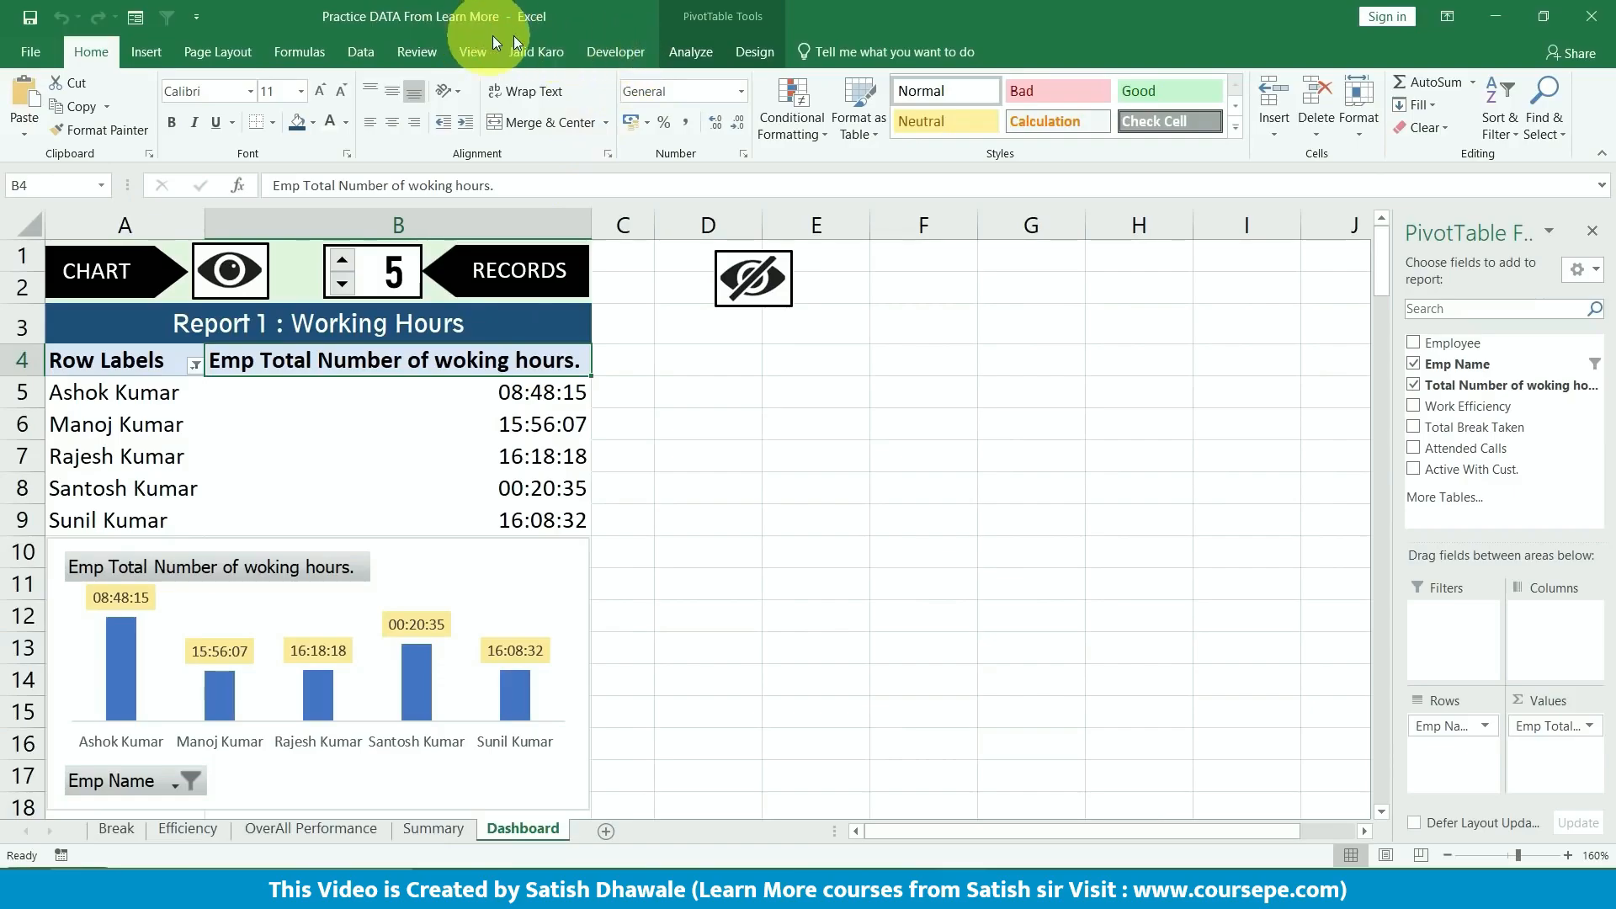
{"action": "left_click", "coordinate": [624, 52]}
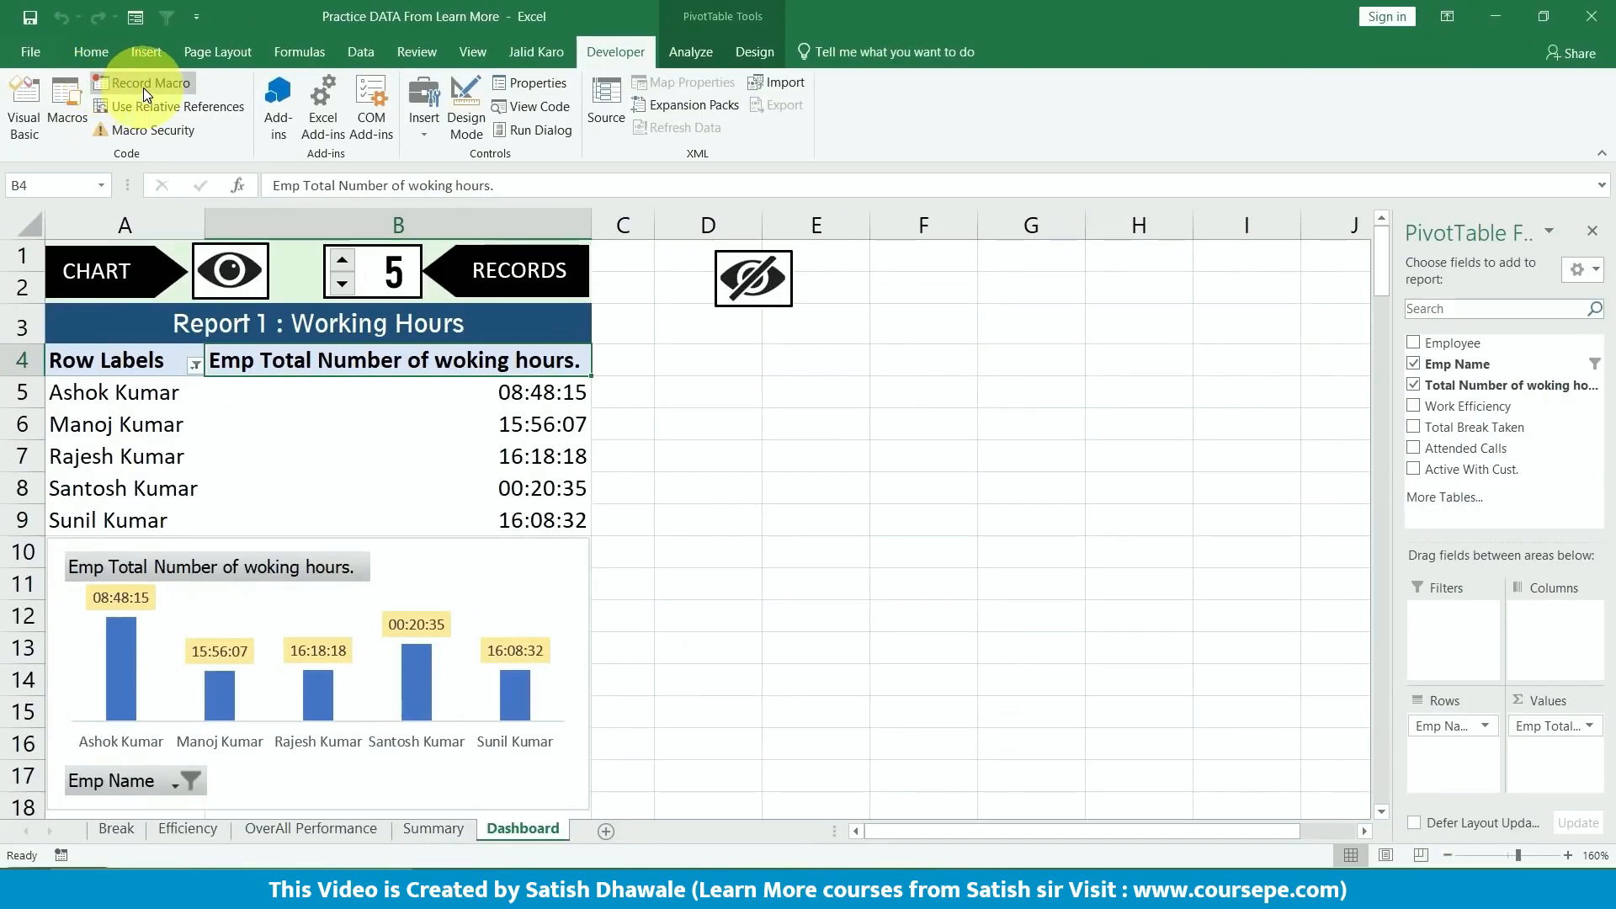
{"action": "left_click", "coordinate": [143, 87]}
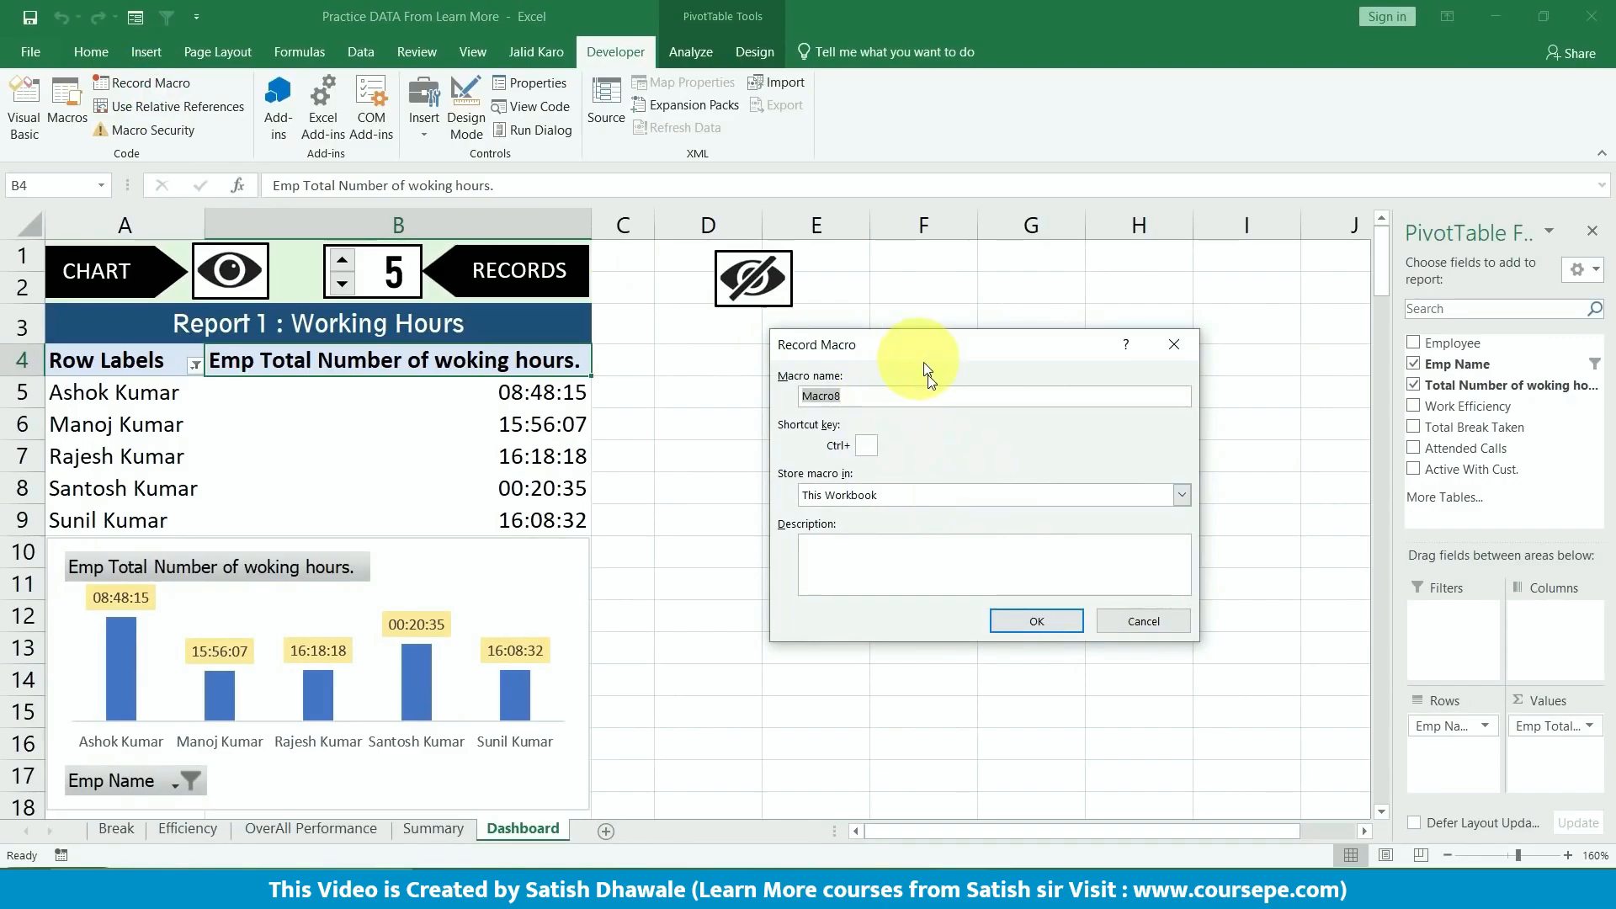
{"action": "left_click", "coordinate": [1168, 347]}
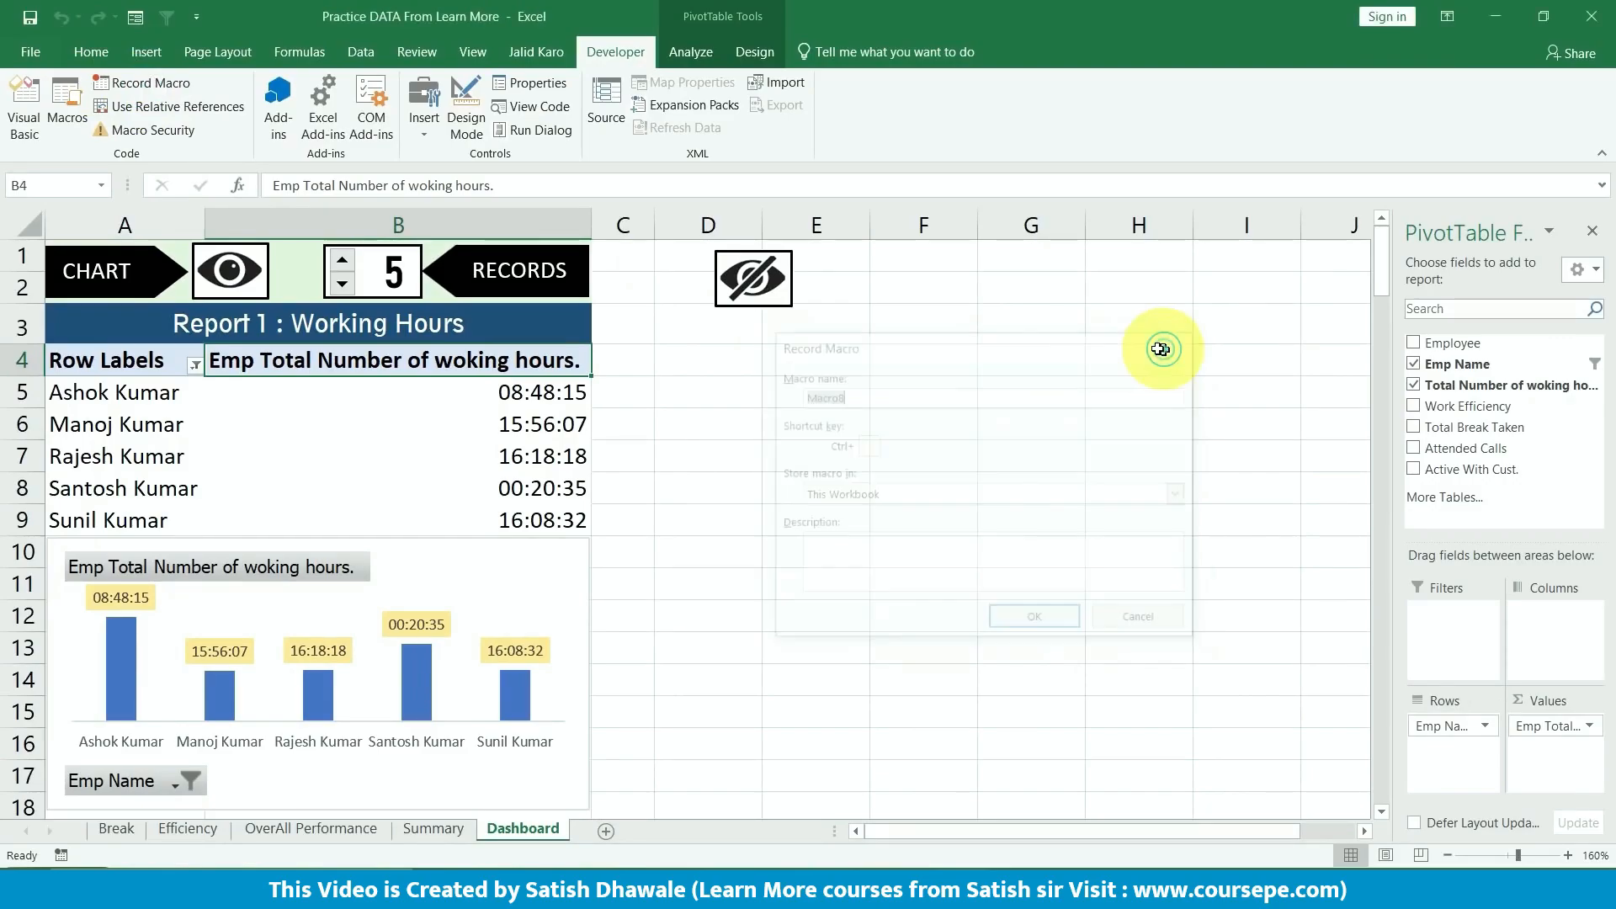
{"action": "left_click", "coordinate": [141, 372]}
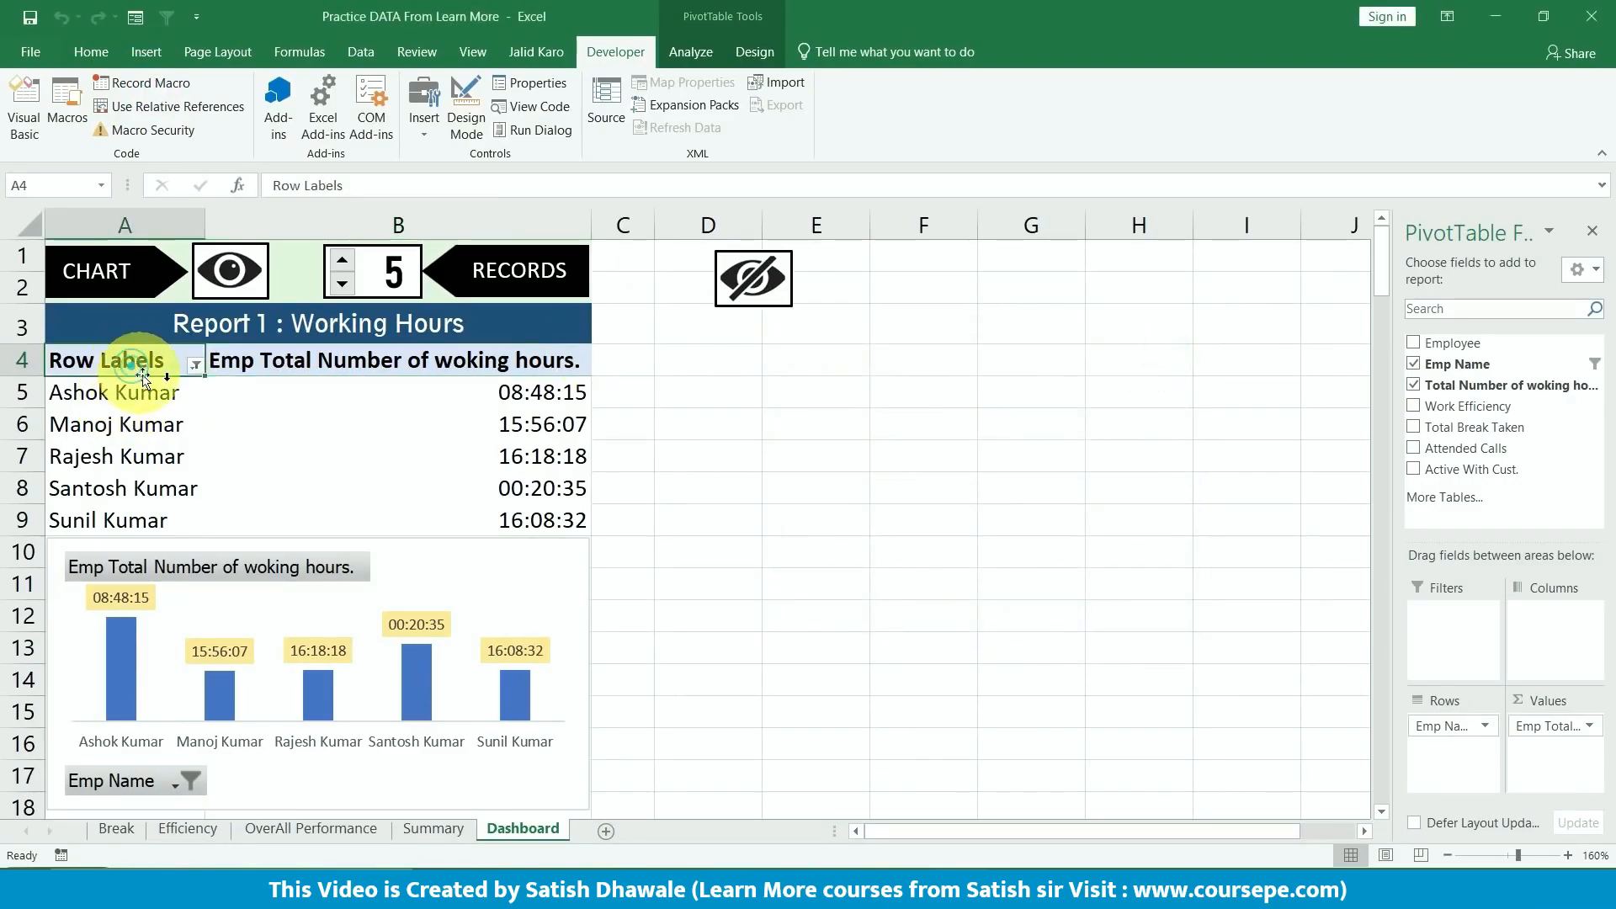
{"action": "left_click", "coordinate": [195, 365]}
{"action": "mouse_move", "coordinate": [107, 497]}
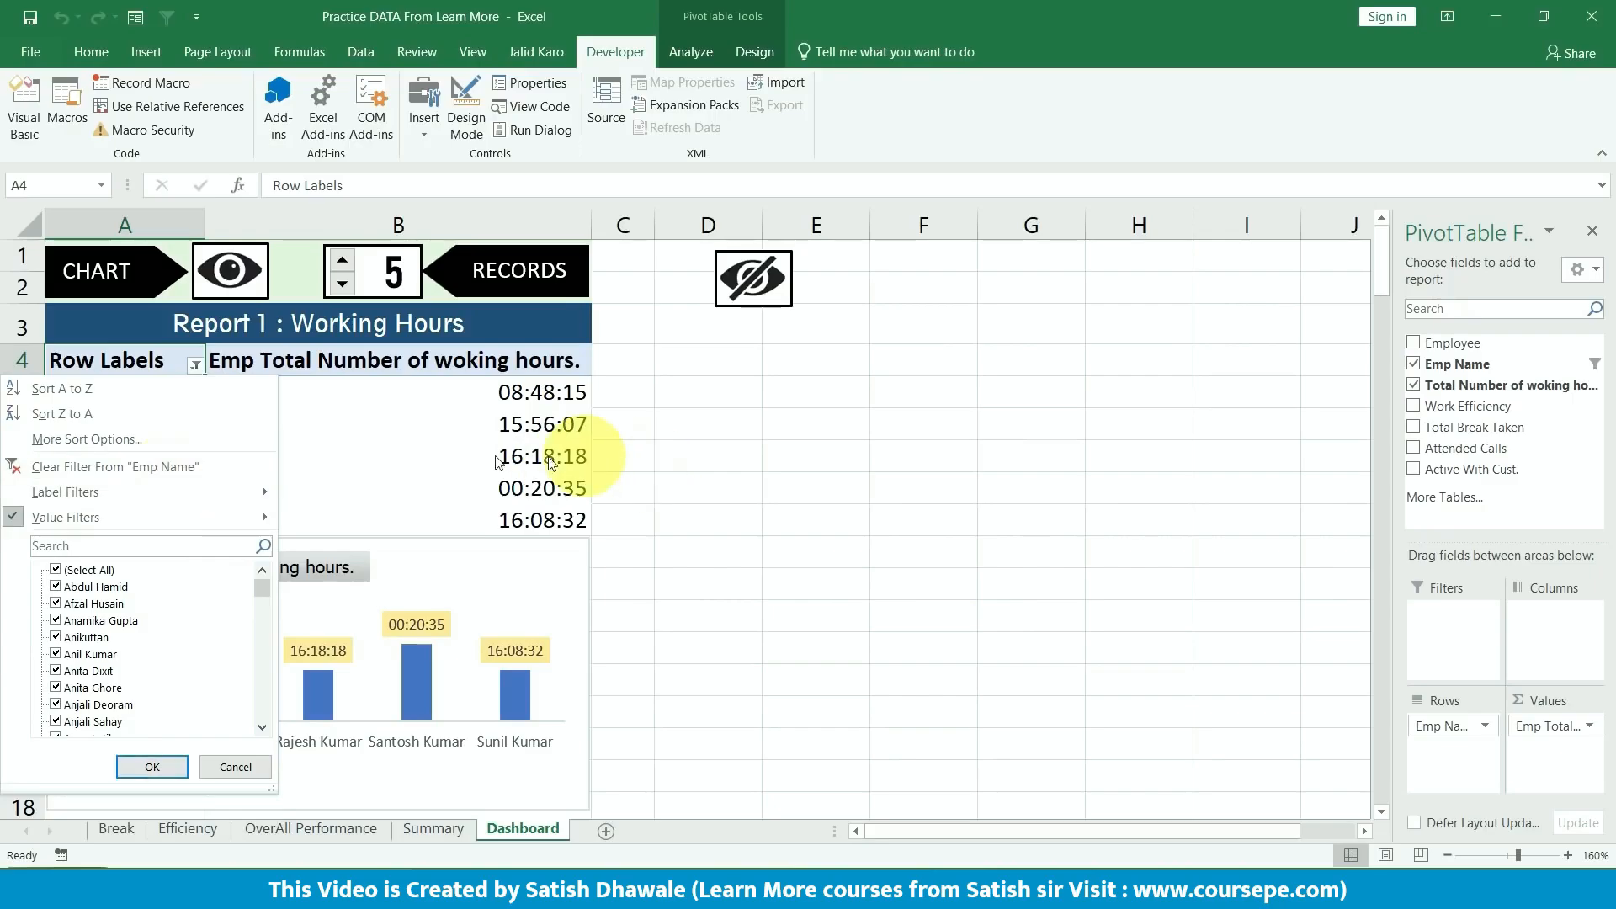
{"action": "left_click", "coordinate": [427, 447]}
{"action": "left_click", "coordinate": [195, 364]}
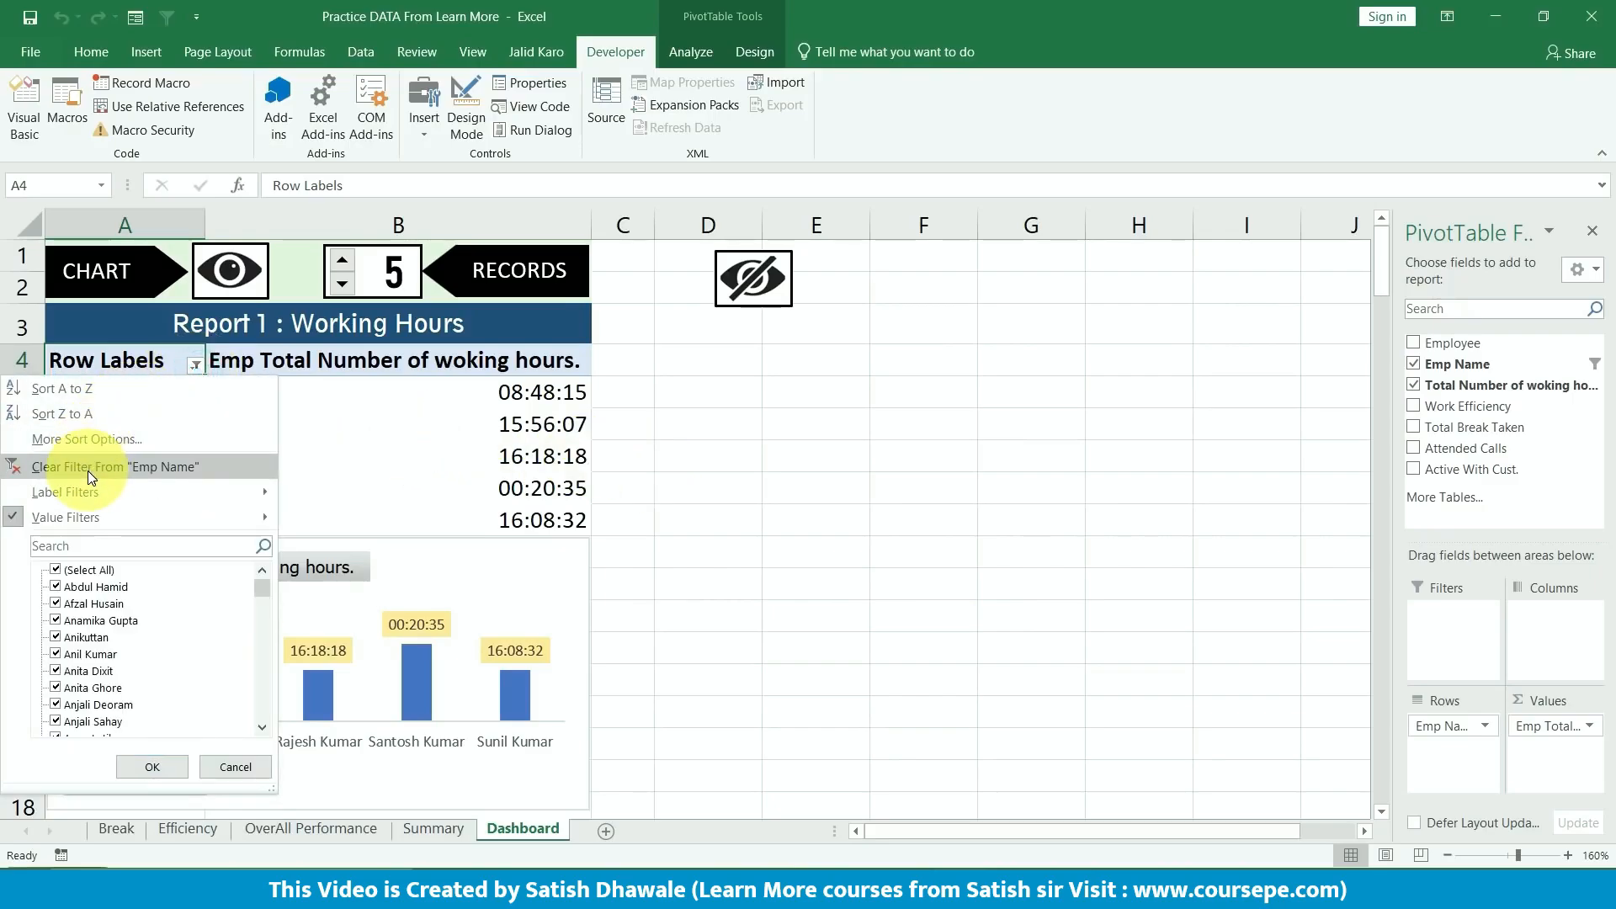
{"action": "left_click", "coordinate": [417, 426]}
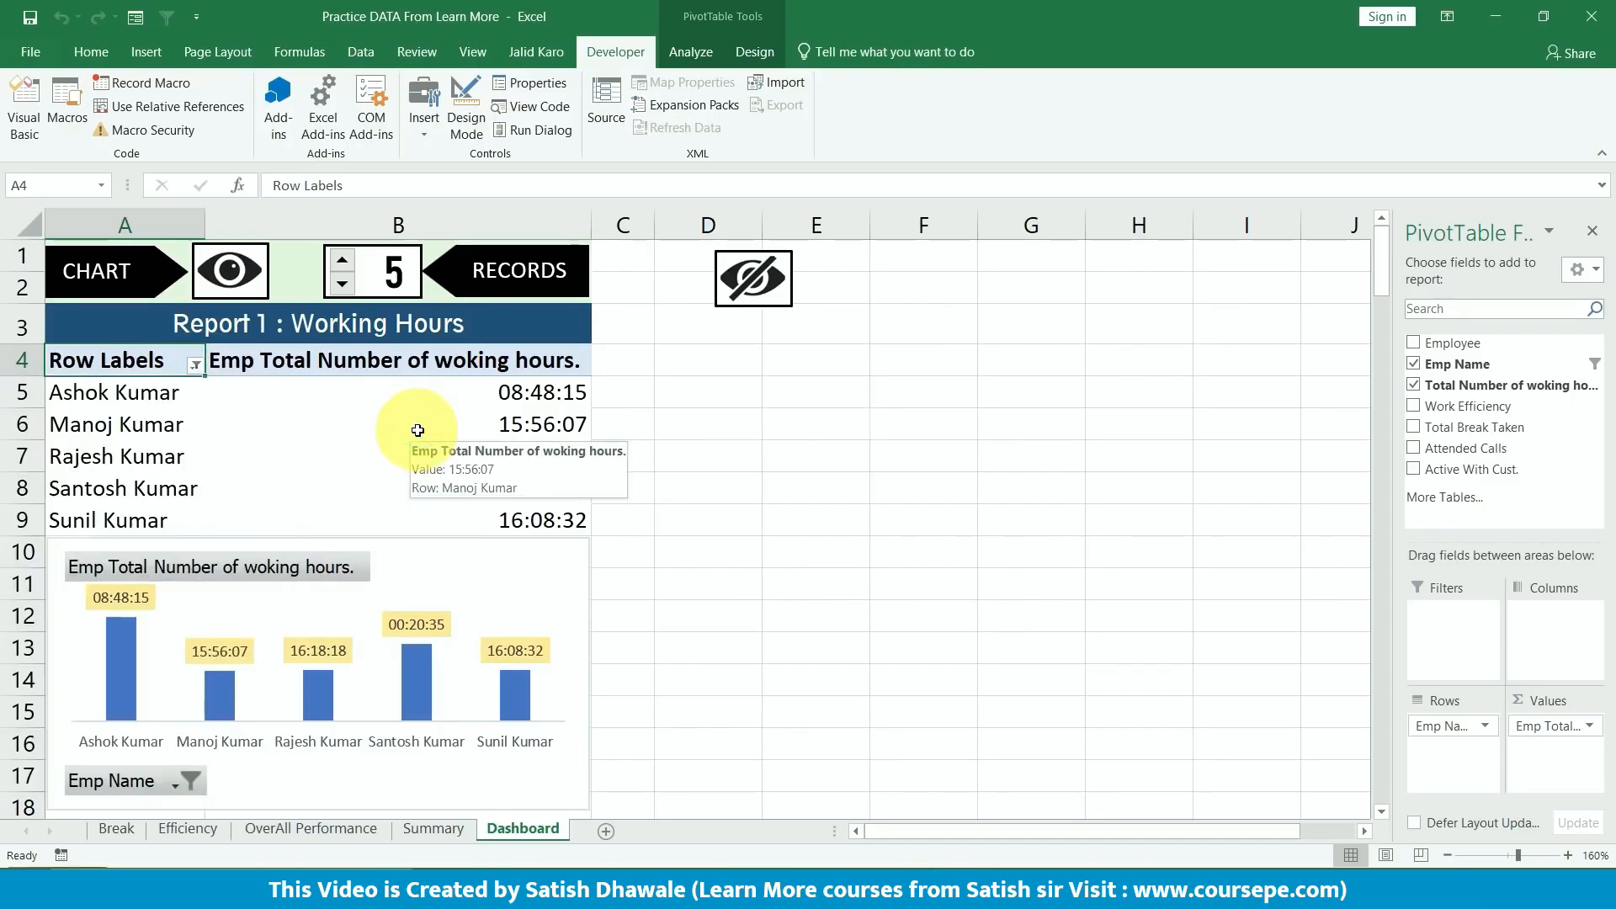
- Start recording a macro stored in this workbook and clear the Emp Name filter from the pivot table's row labels
{"action": "left_click", "coordinate": [127, 424]}
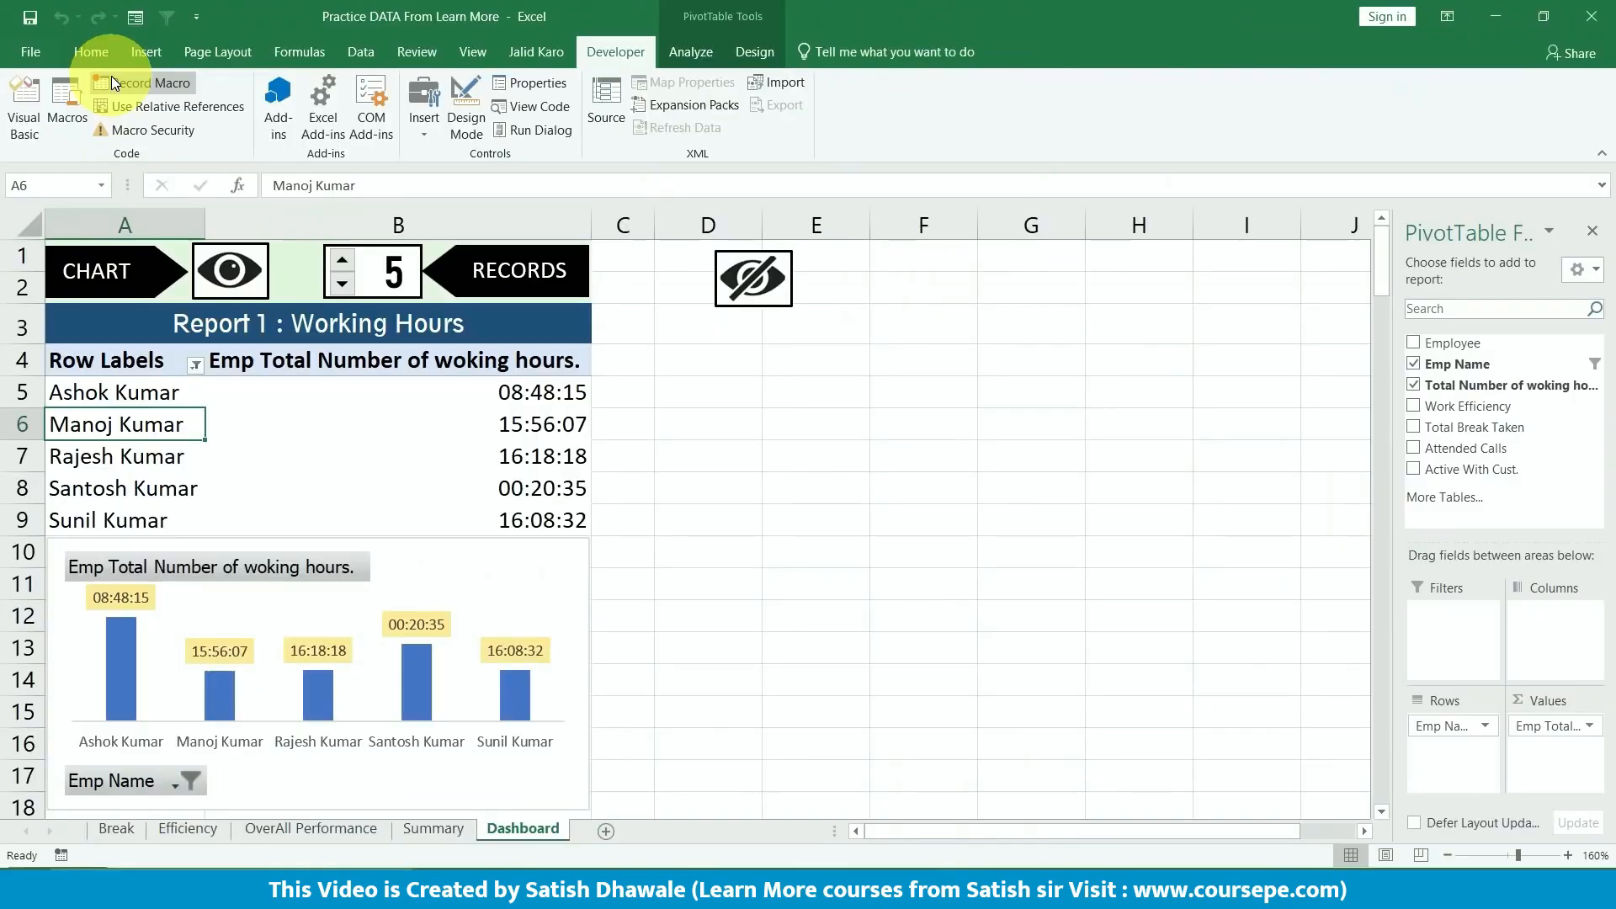
{"action": "left_click", "coordinate": [111, 78]}
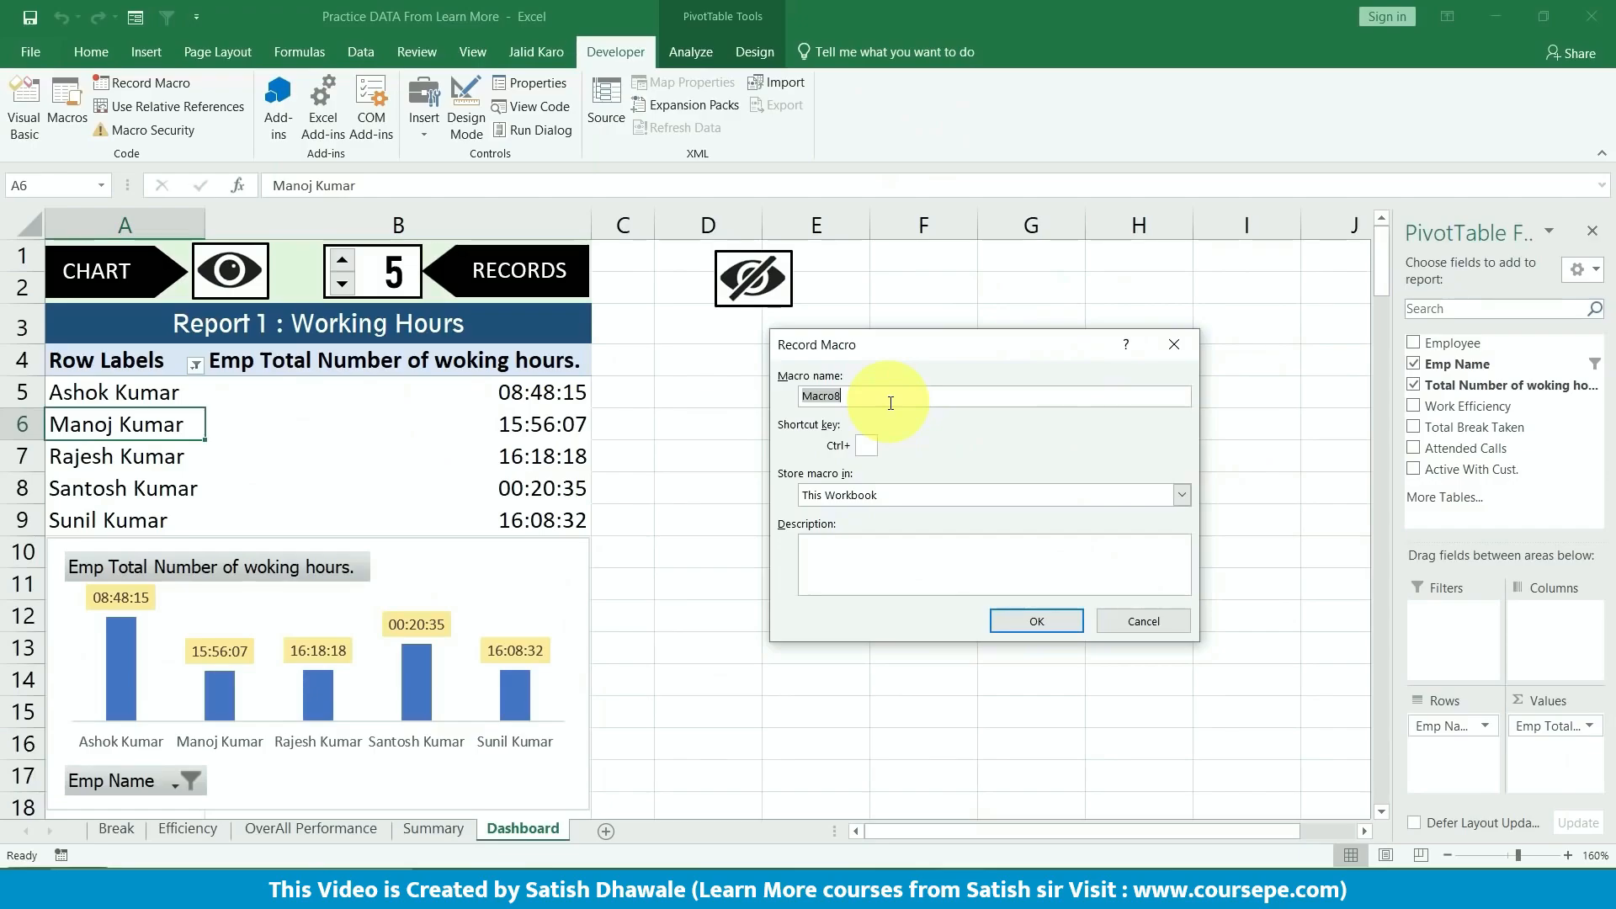
{"action": "left_click", "coordinate": [1027, 623]}
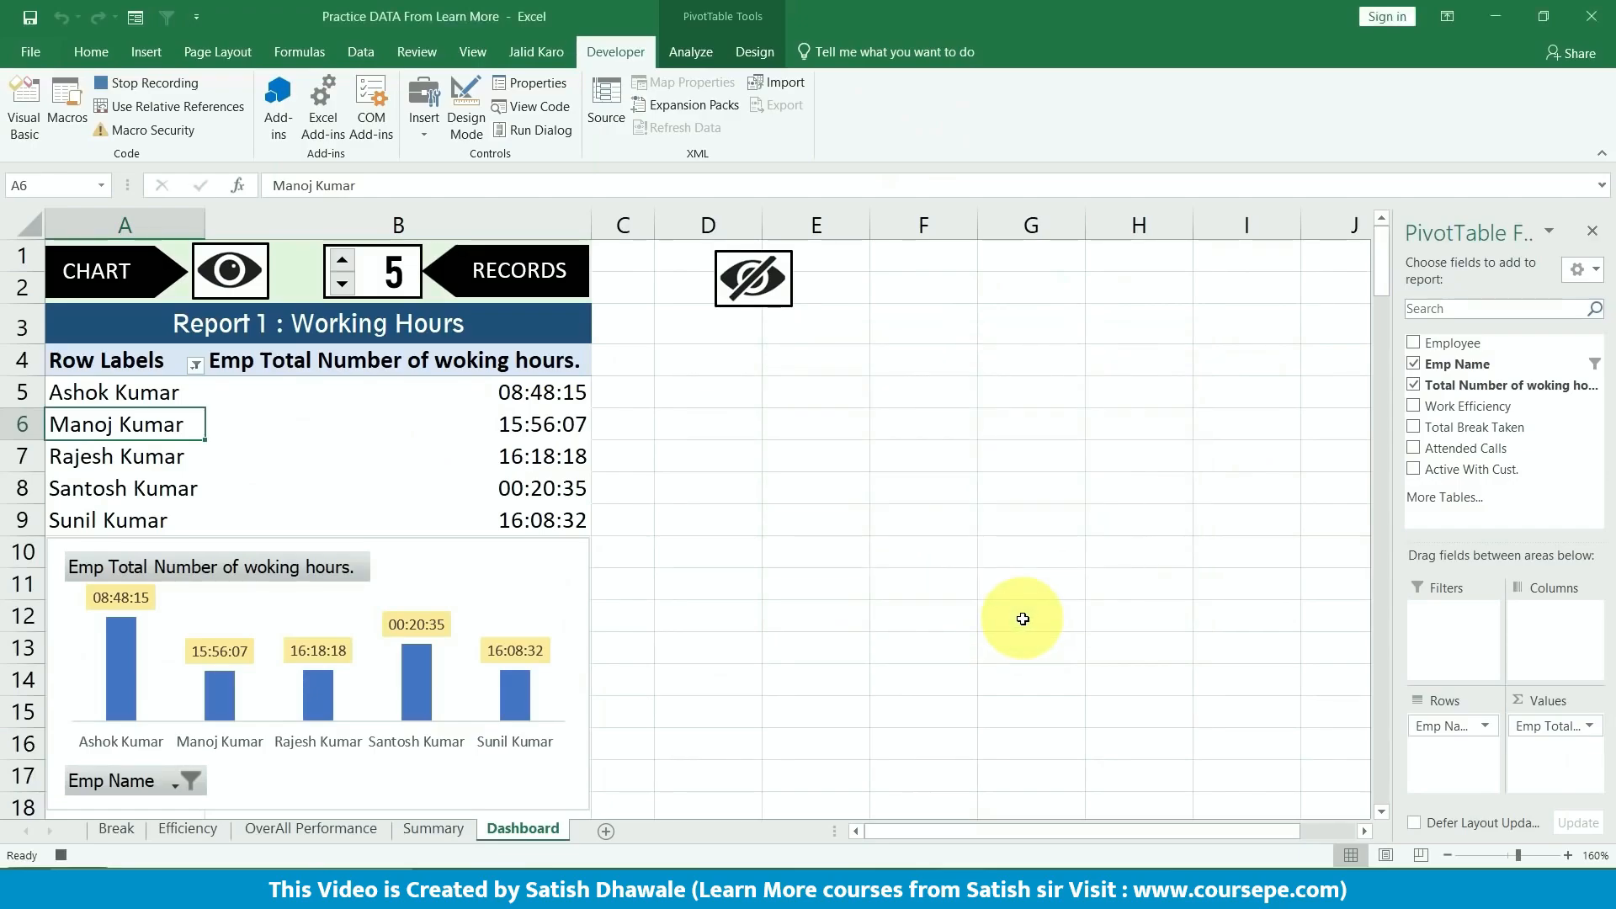
{"action": "left_click", "coordinate": [158, 365]}
{"action": "left_click", "coordinate": [195, 367]}
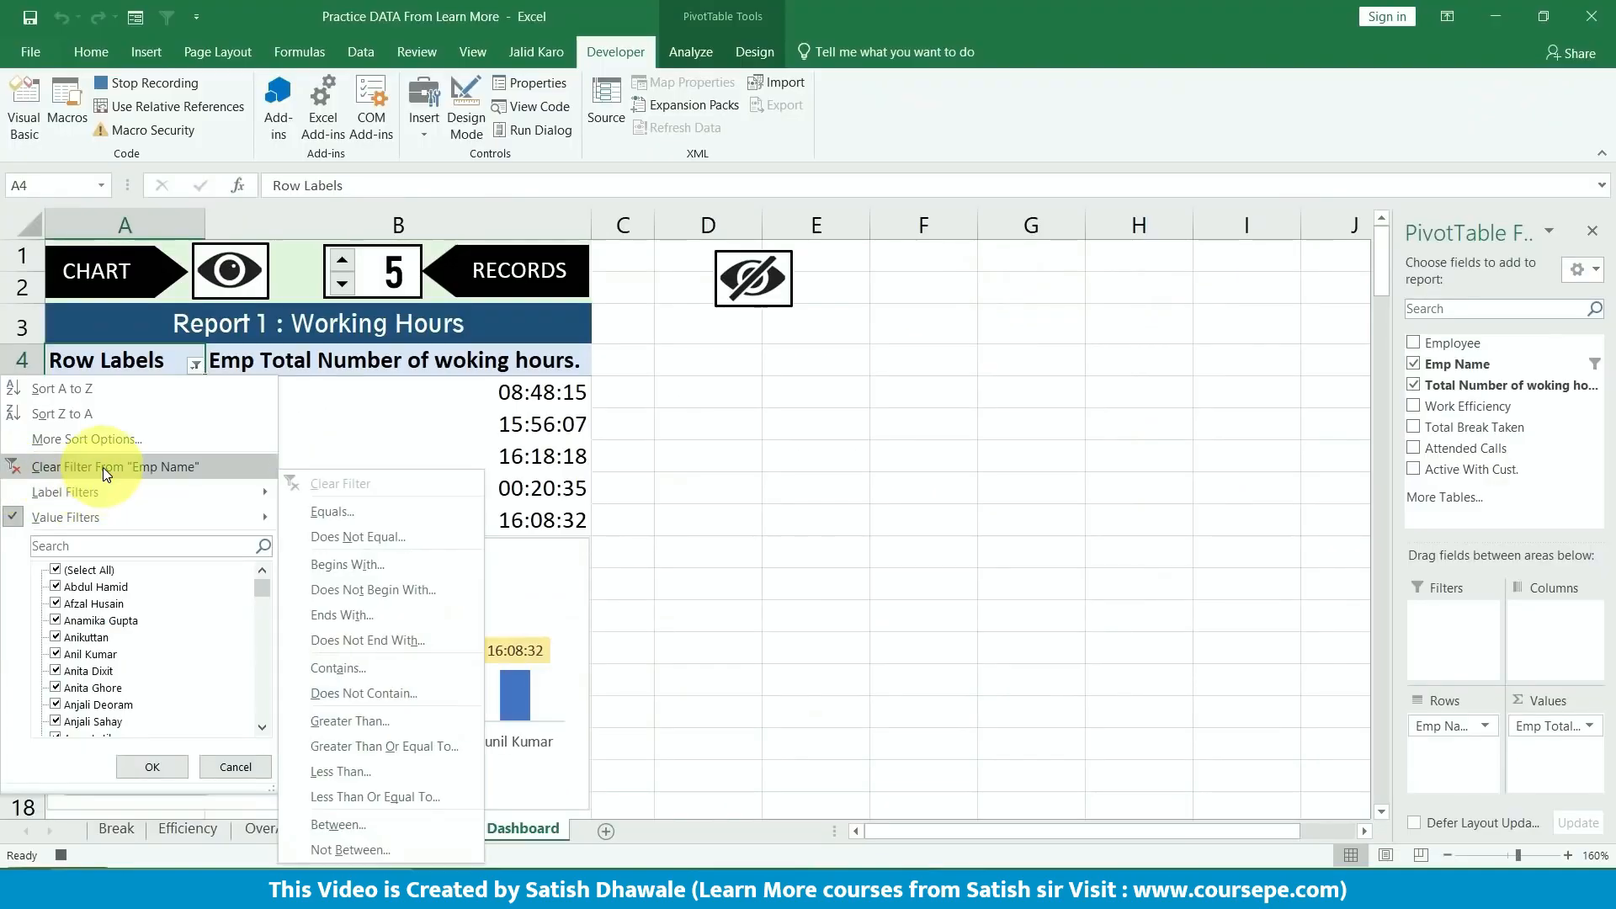
{"action": "left_click", "coordinate": [103, 467]}
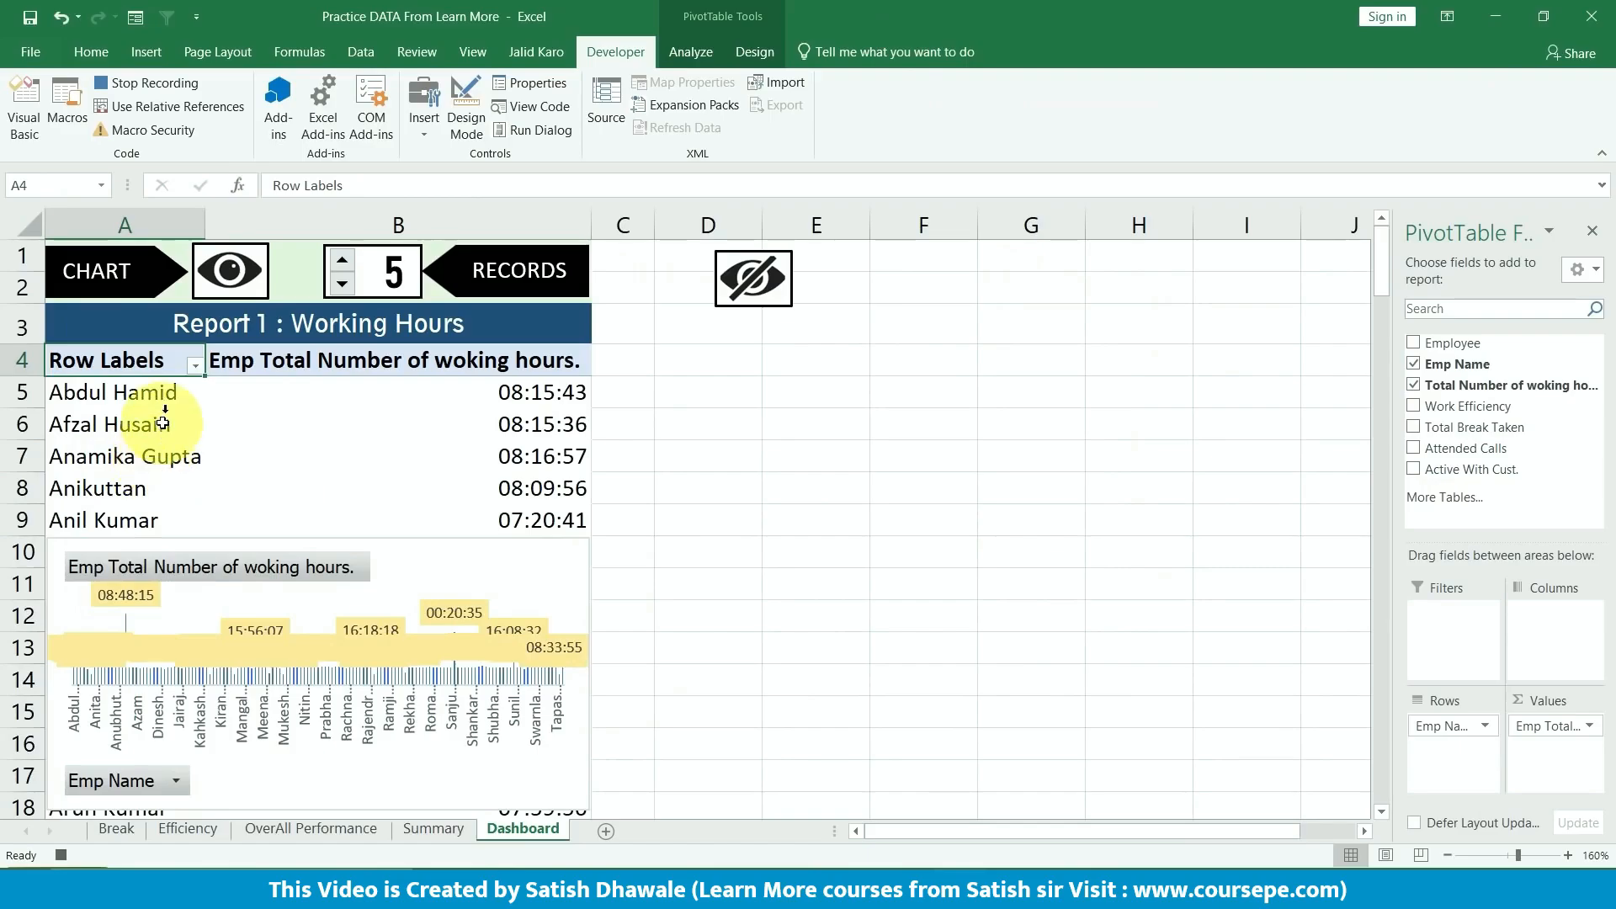
- Filter the Emp Name row labels to the Top 5 items by Emp Total Number of woking hours and stop recording the macro
{"action": "left_click", "coordinate": [195, 366]}
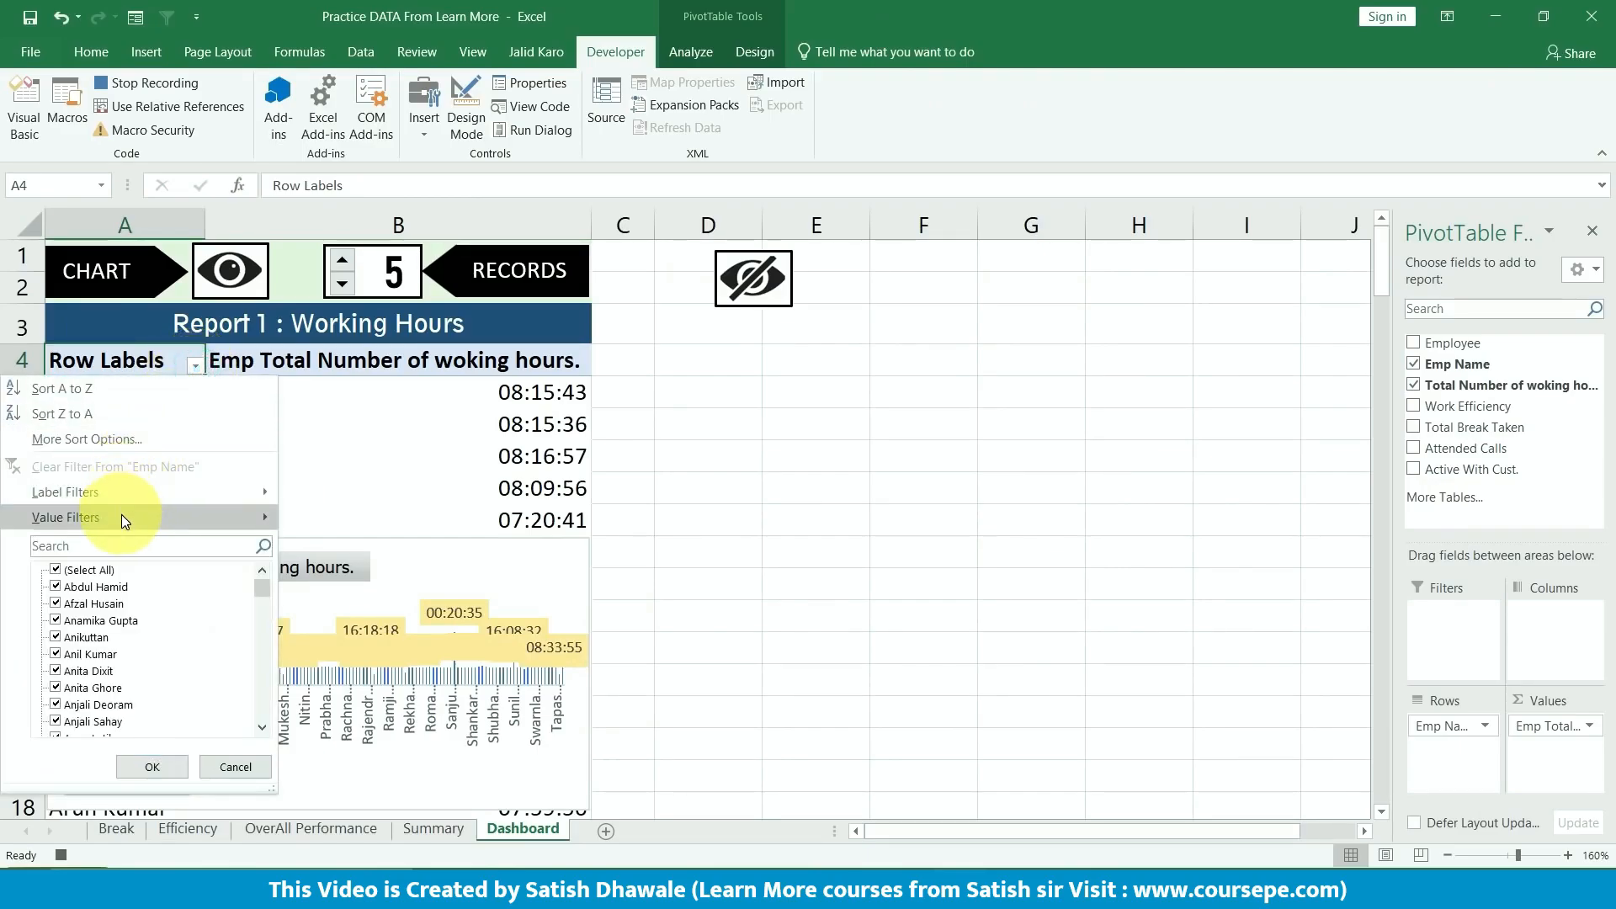
{"action": "mouse_move", "coordinate": [269, 517]}
{"action": "left_click", "coordinate": [364, 748]}
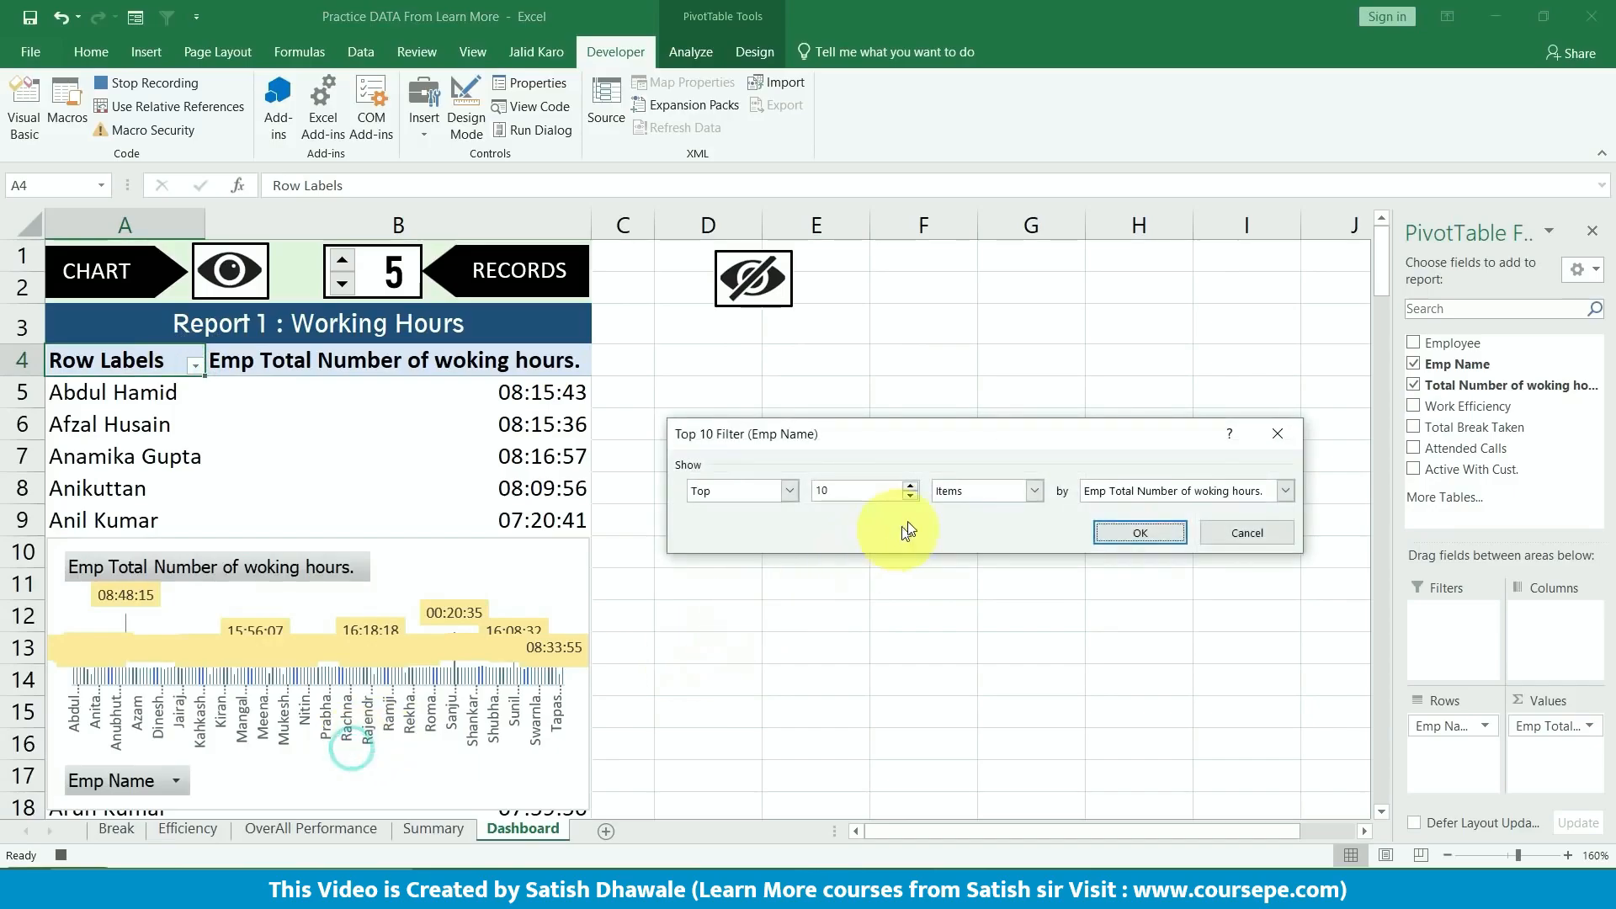
{"action": "double_click", "coordinate": [855, 491]}
{"action": "type", "text": "5"}
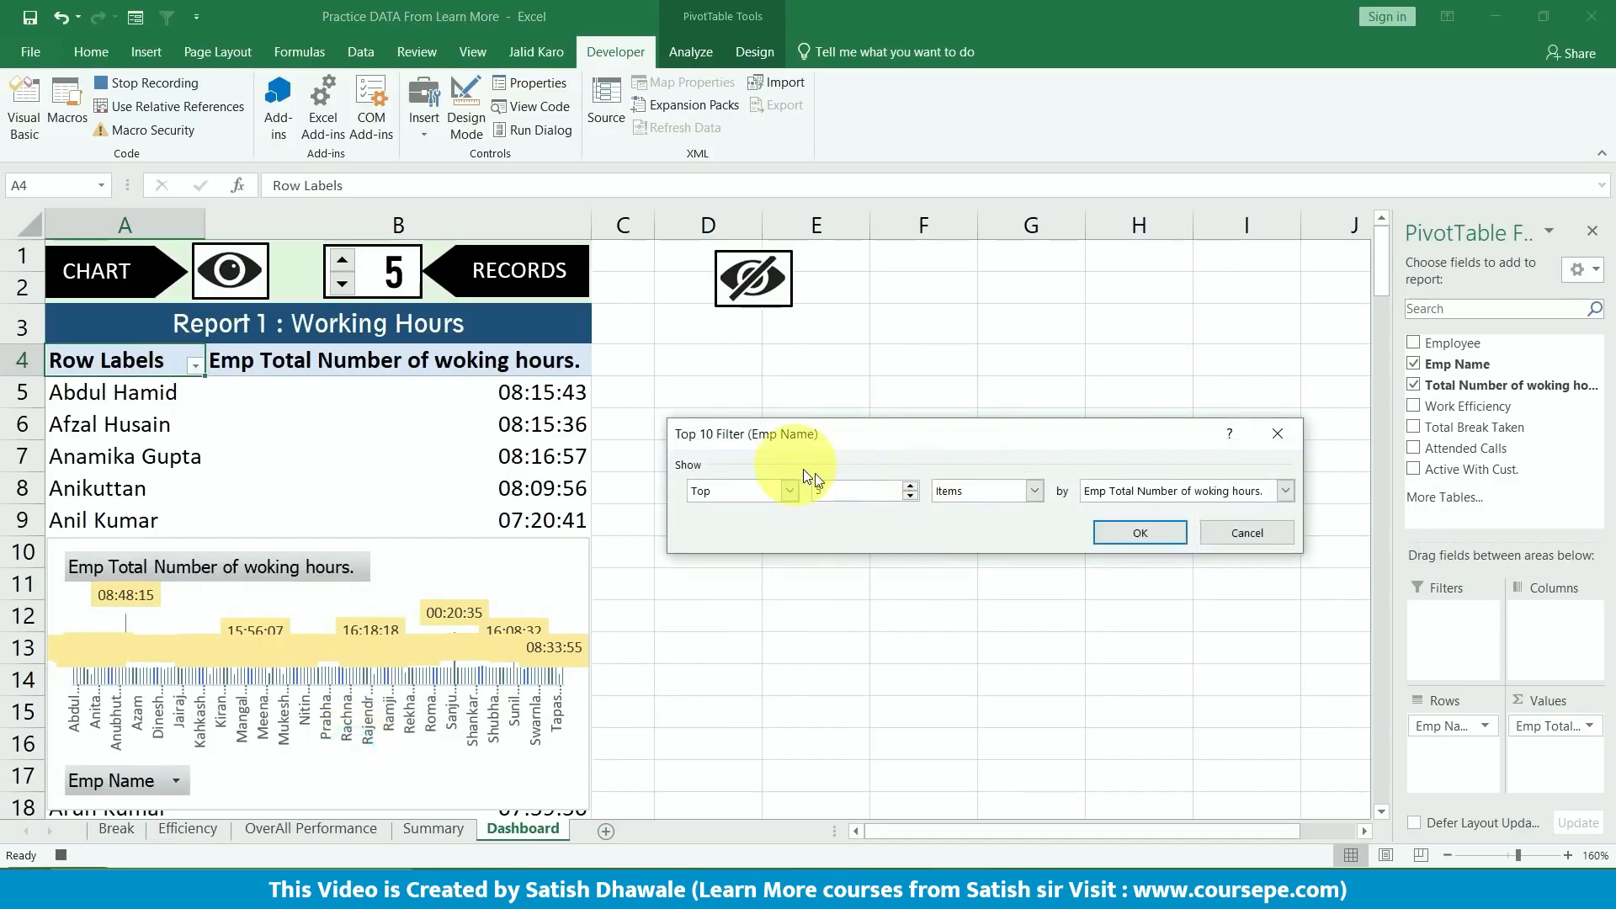
{"action": "left_click", "coordinate": [1139, 533]}
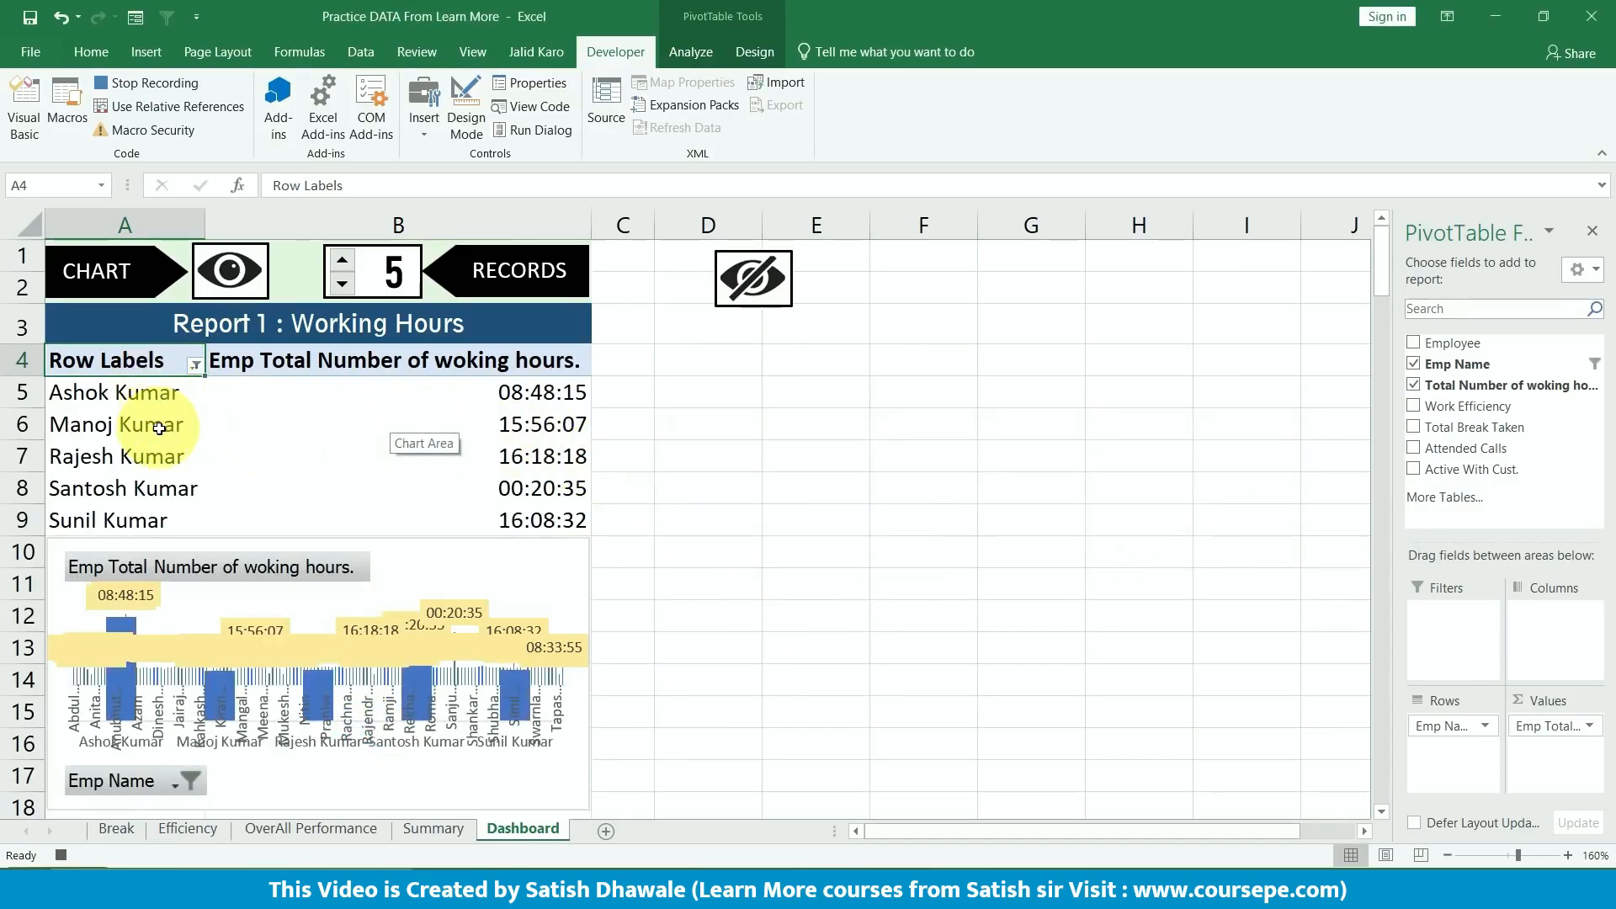
{"action": "left_click", "coordinate": [146, 87]}
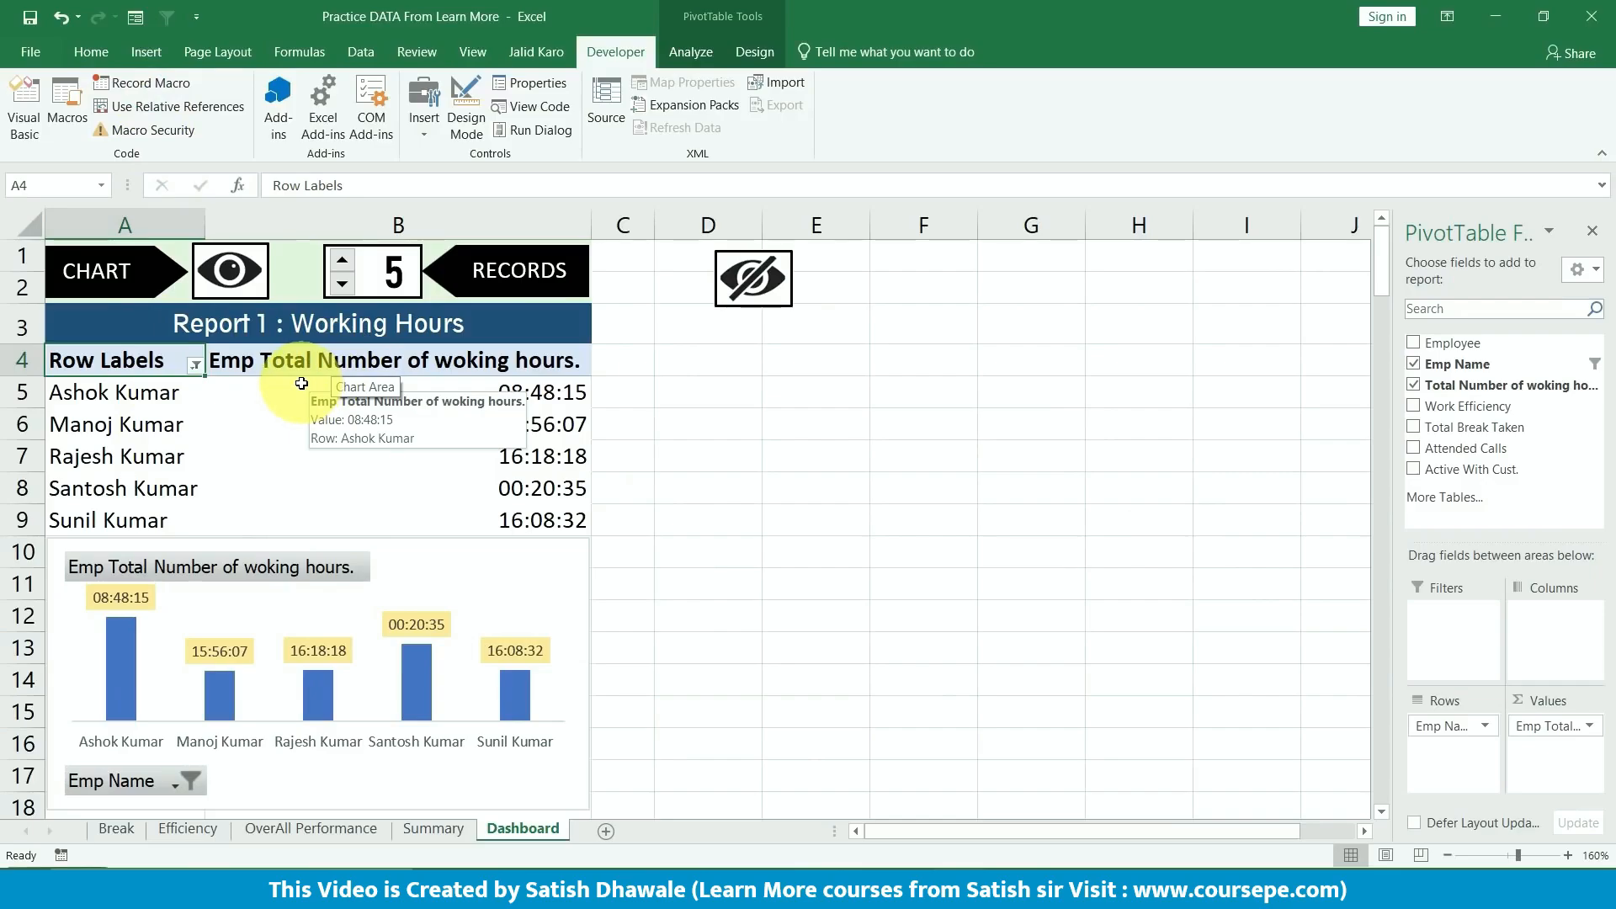
{"action": "left_click", "coordinate": [289, 360]}
{"action": "left_click", "coordinate": [143, 369]}
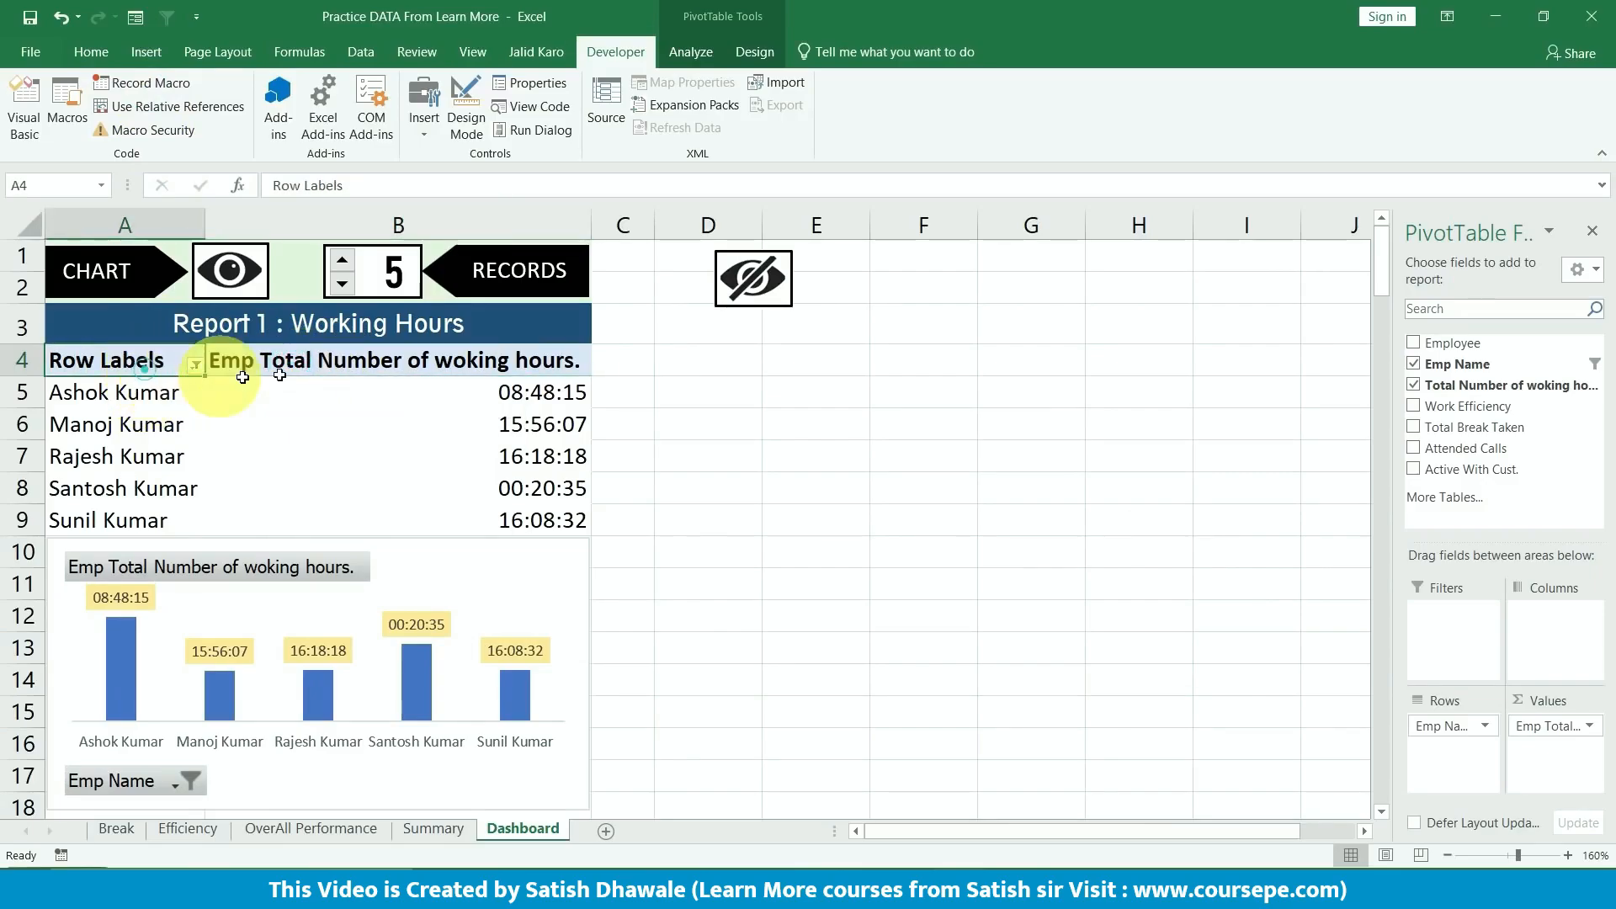
{"action": "left_click", "coordinate": [278, 371]}
{"action": "left_click", "coordinate": [171, 364]}
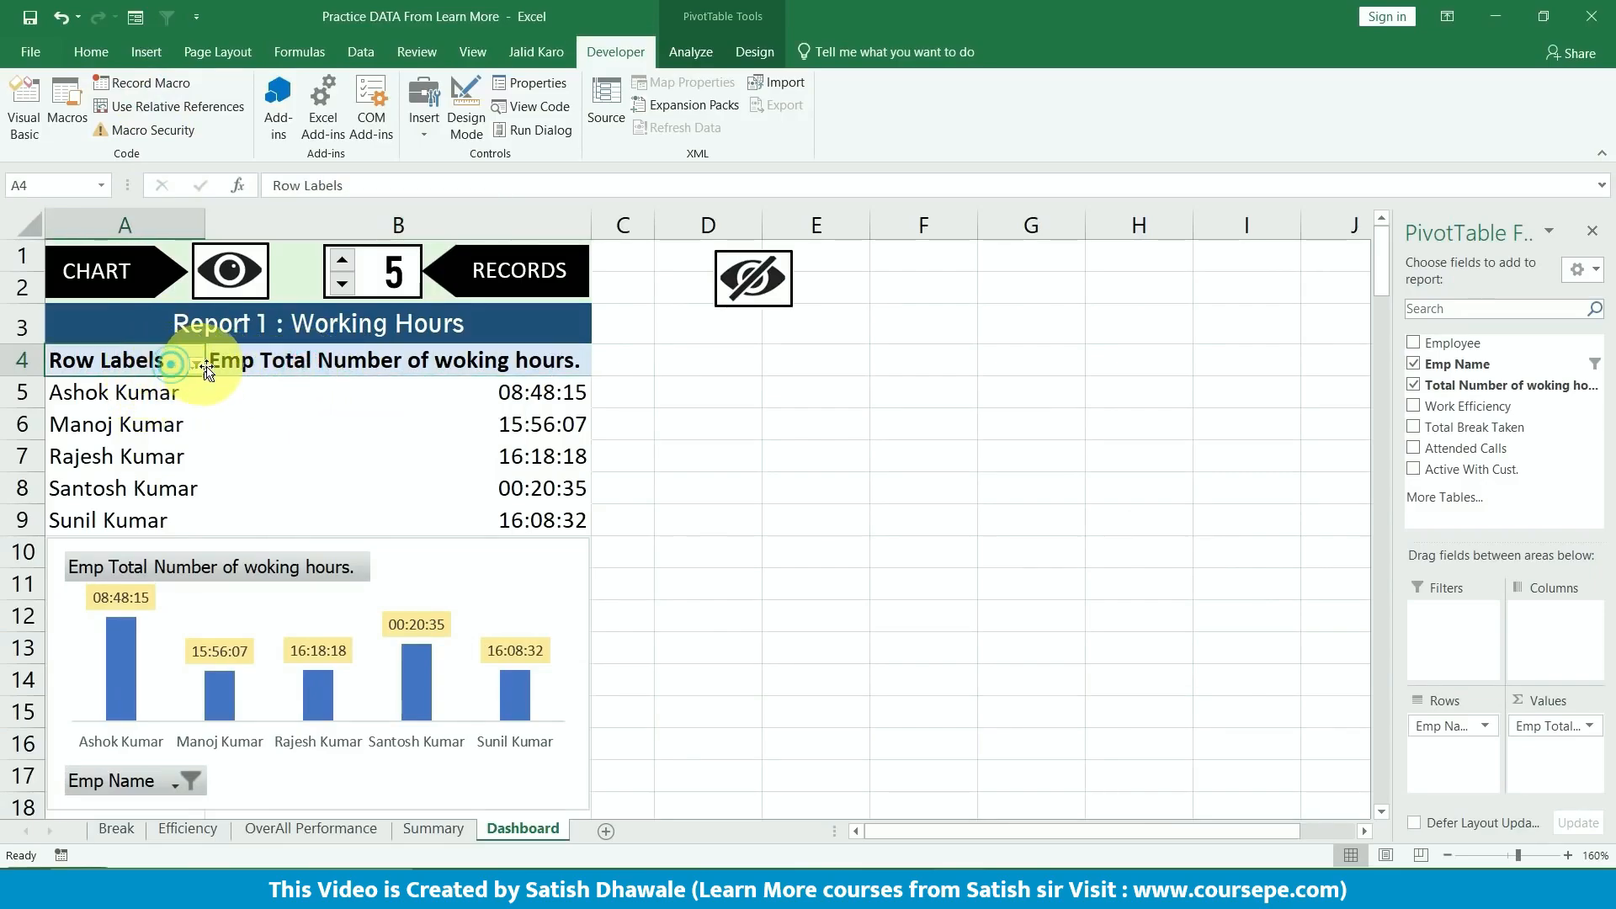
{"action": "left_click", "coordinate": [263, 364]}
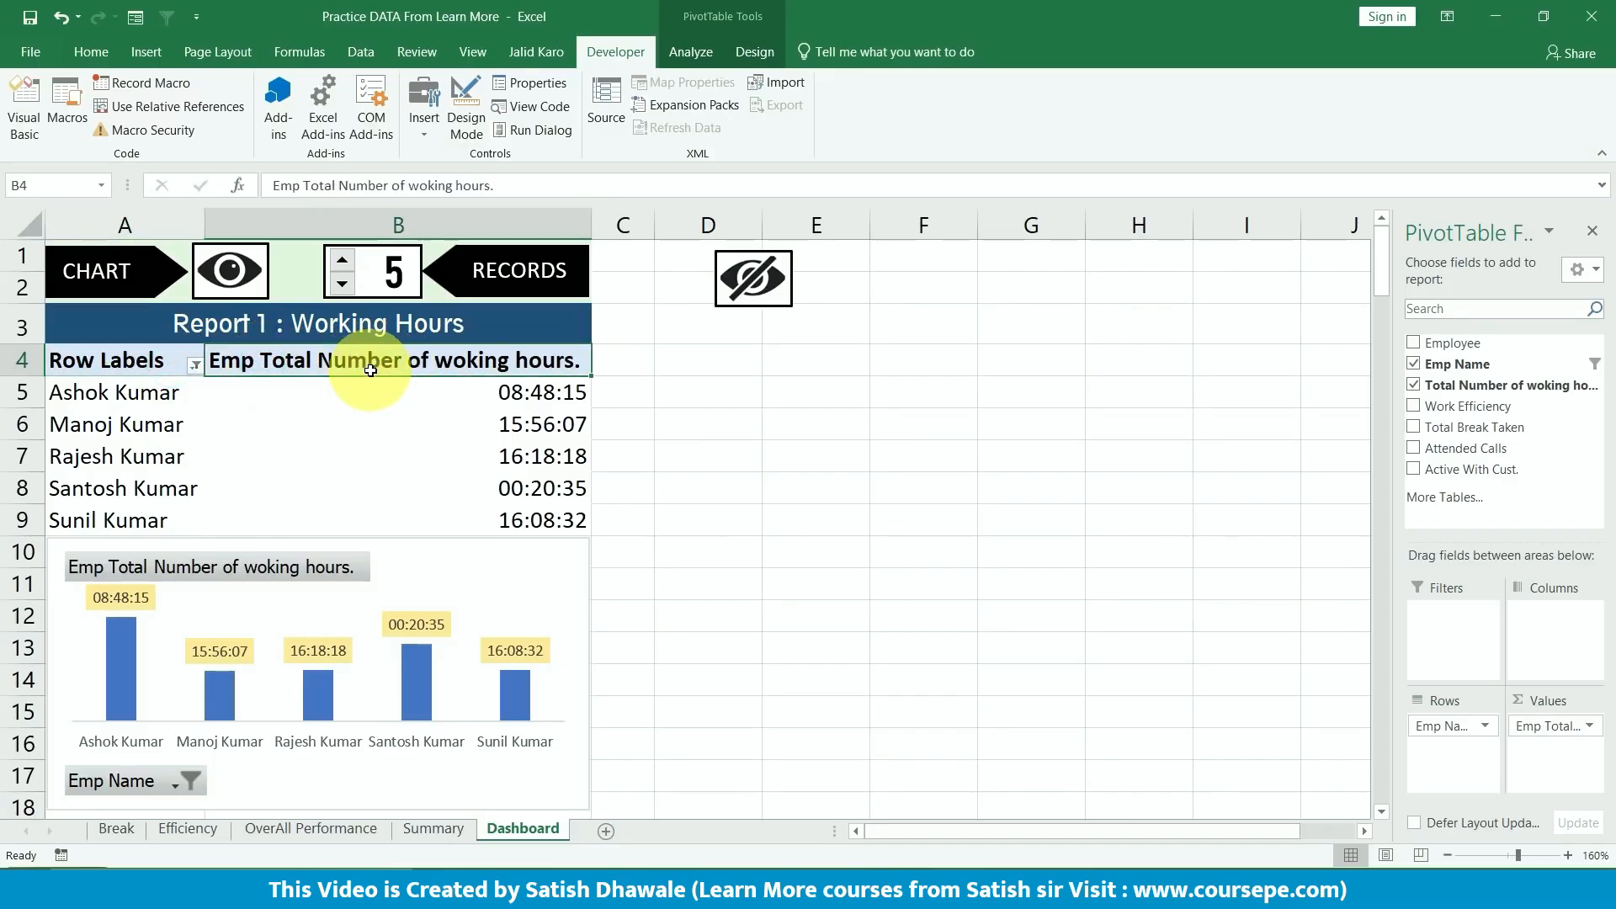
{"action": "left_click", "coordinate": [145, 362]}
{"action": "left_click", "coordinate": [262, 362]}
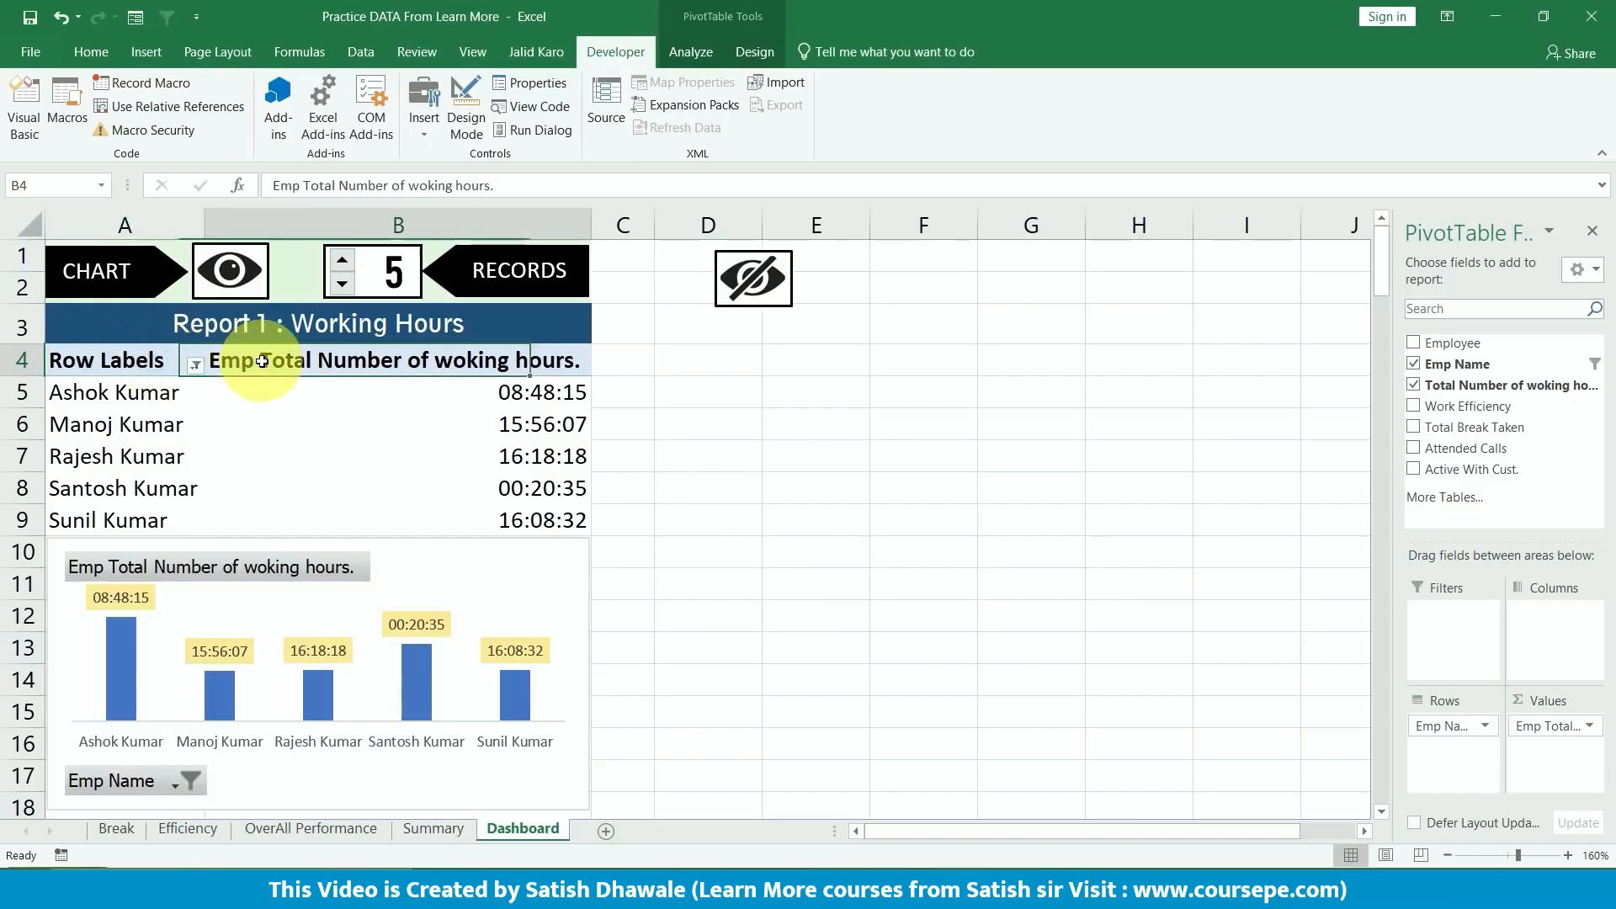
{"action": "left_click", "coordinate": [263, 362]}
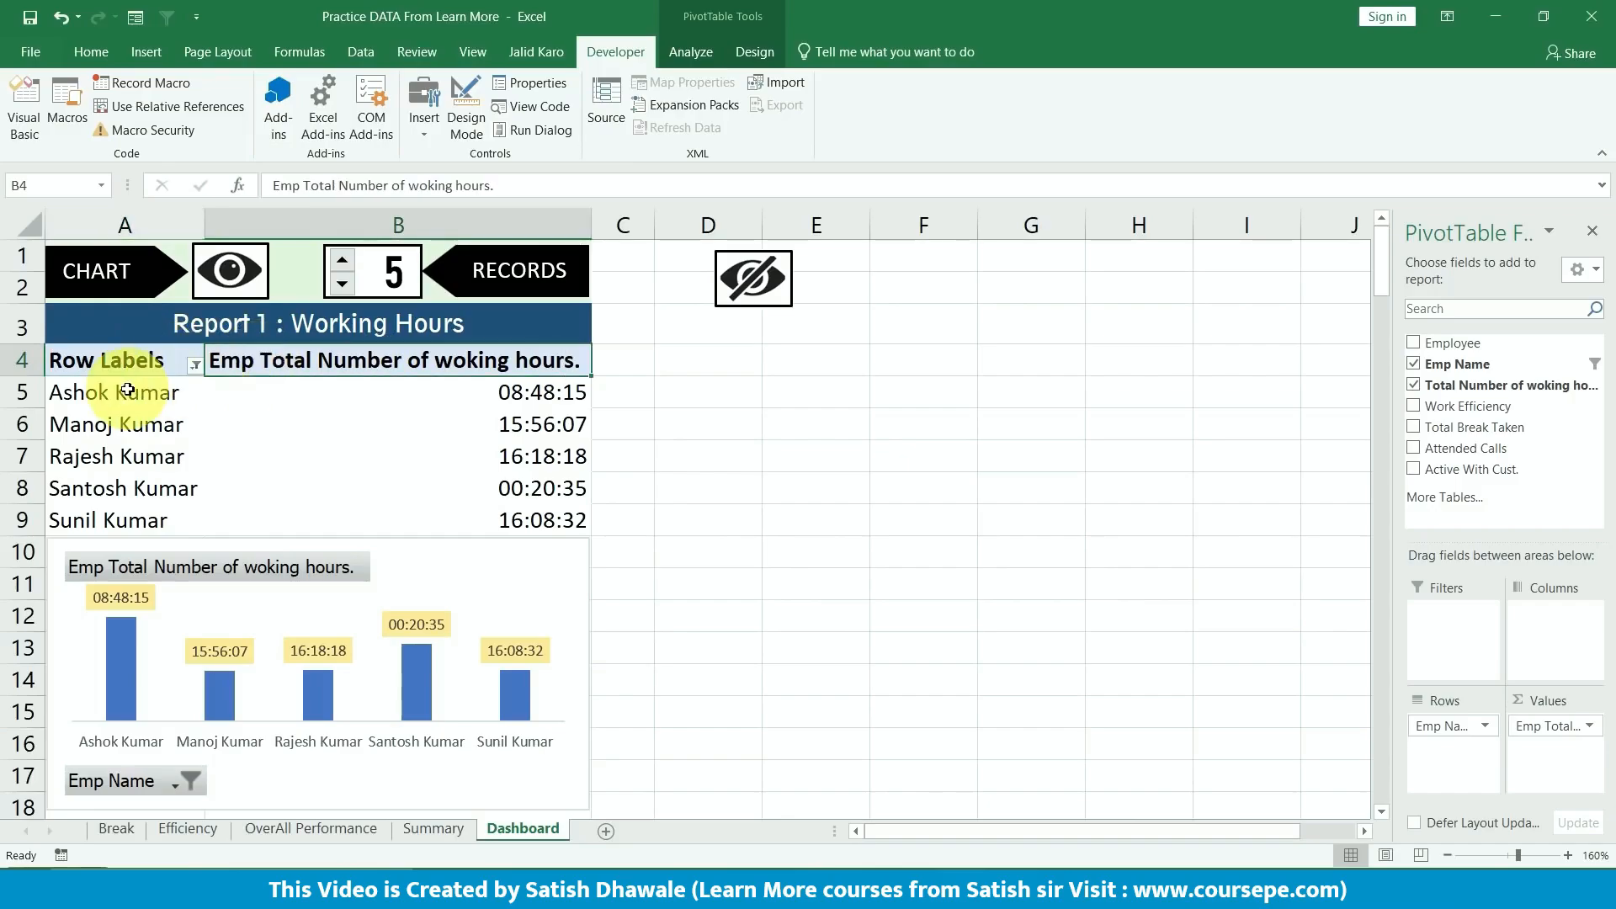
{"action": "left_click", "coordinate": [132, 362]}
{"action": "left_click", "coordinate": [291, 364]}
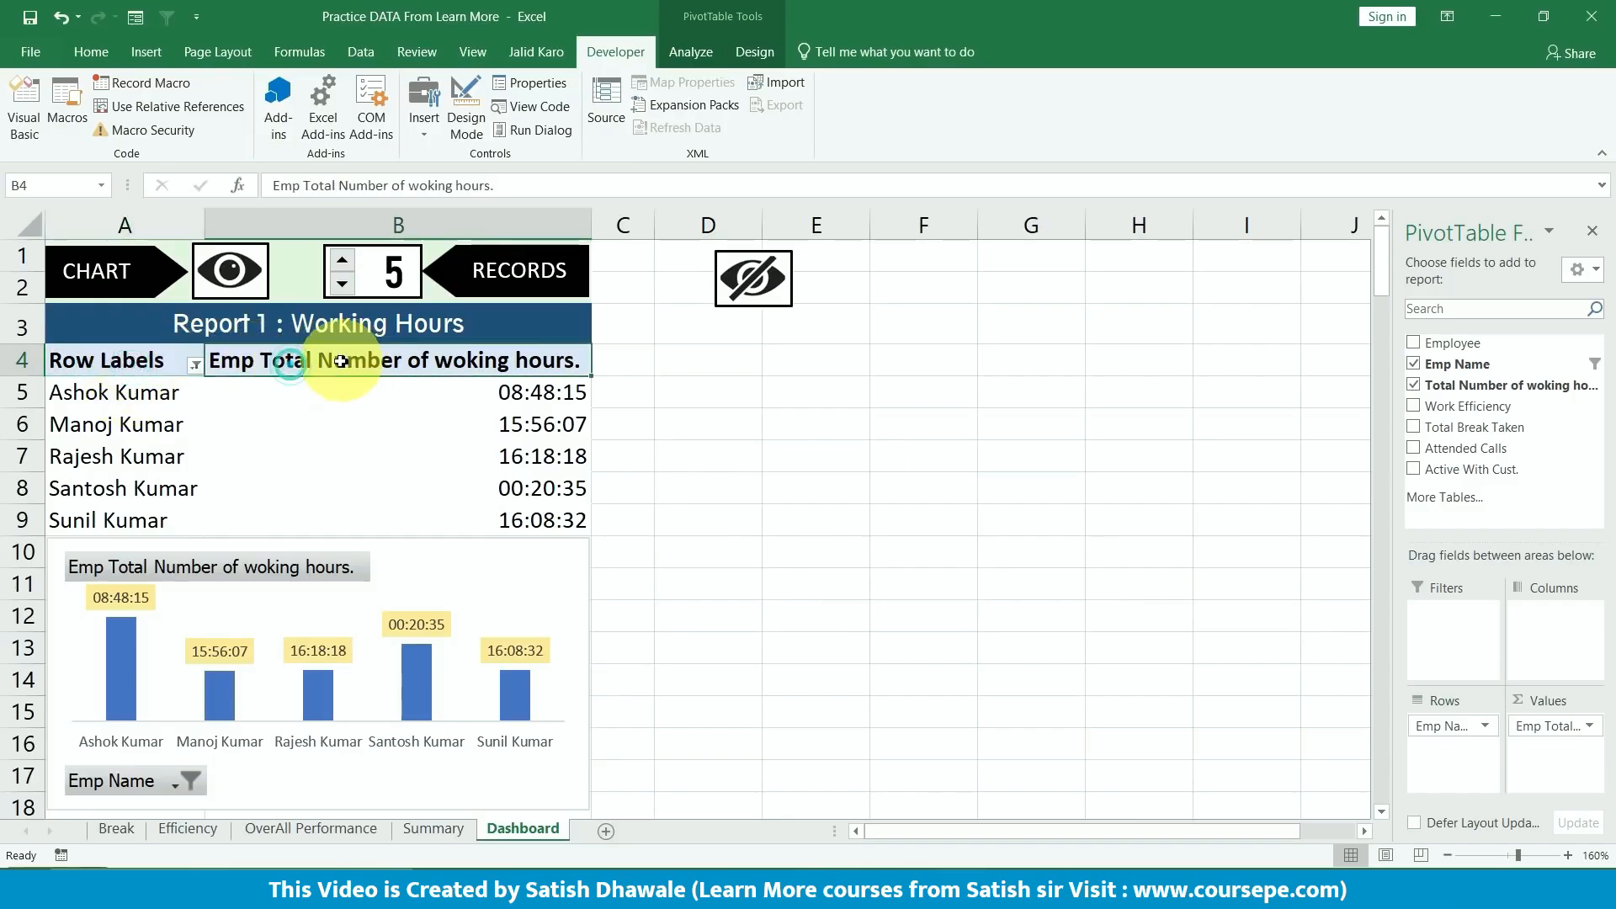
{"action": "left_click_drag", "start_coordinate": [141, 396], "coordinate": [133, 518]}
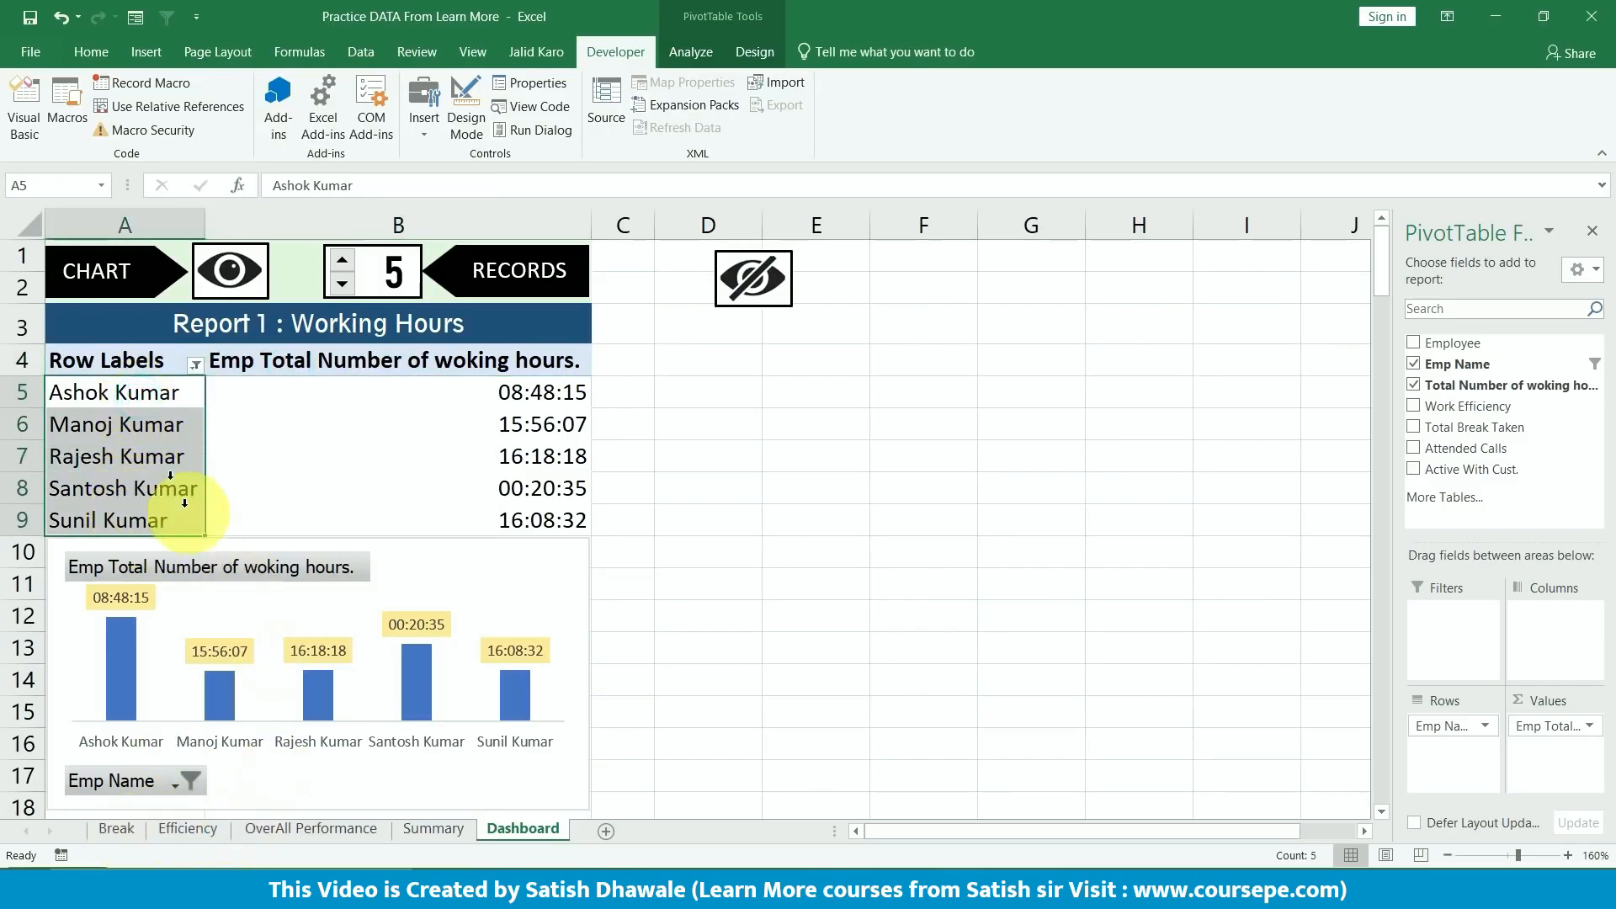
{"action": "left_click_drag", "start_coordinate": [152, 397], "coordinate": [337, 459]}
{"action": "left_click", "coordinate": [328, 350]}
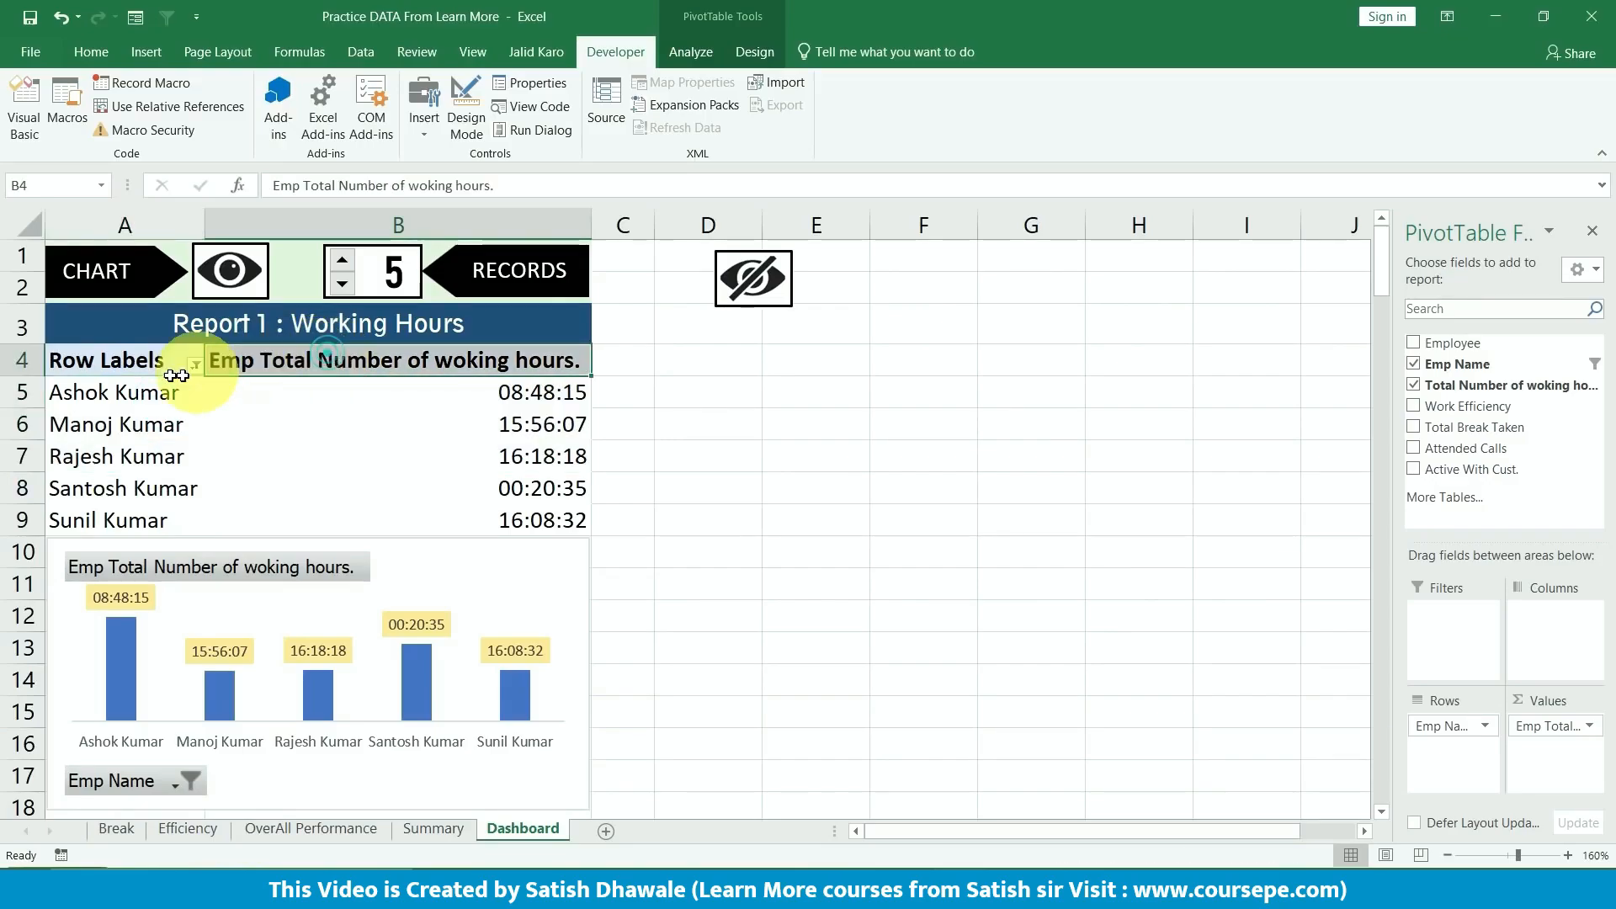
{"action": "left_click", "coordinate": [139, 362]}
{"action": "left_click", "coordinate": [296, 365]}
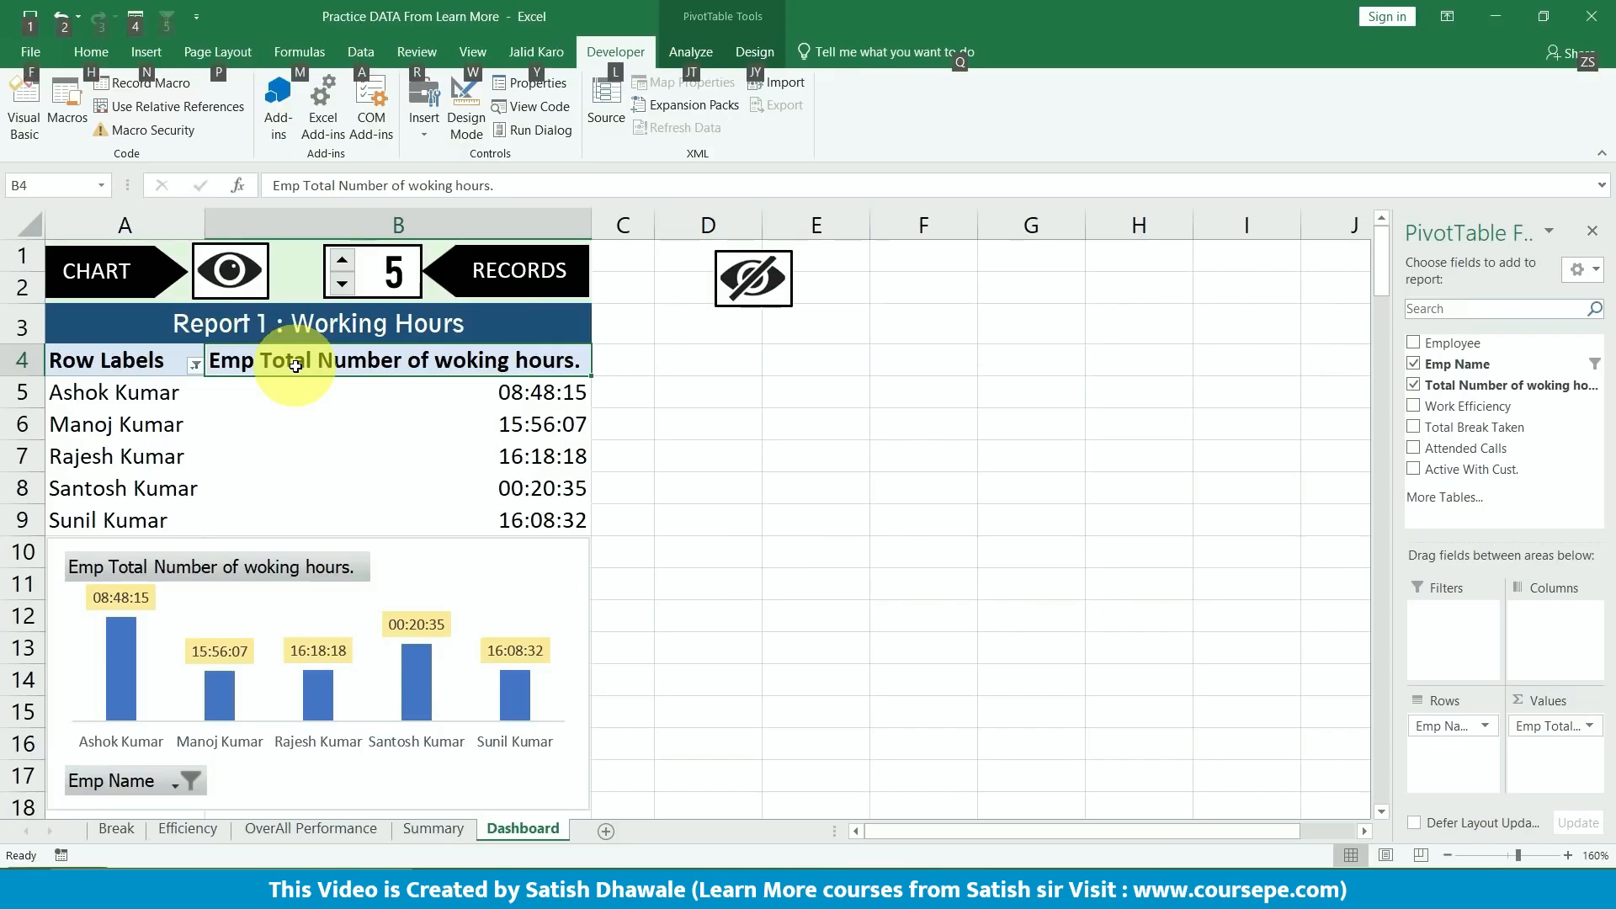
{"action": "key", "text": "alt+F11"}
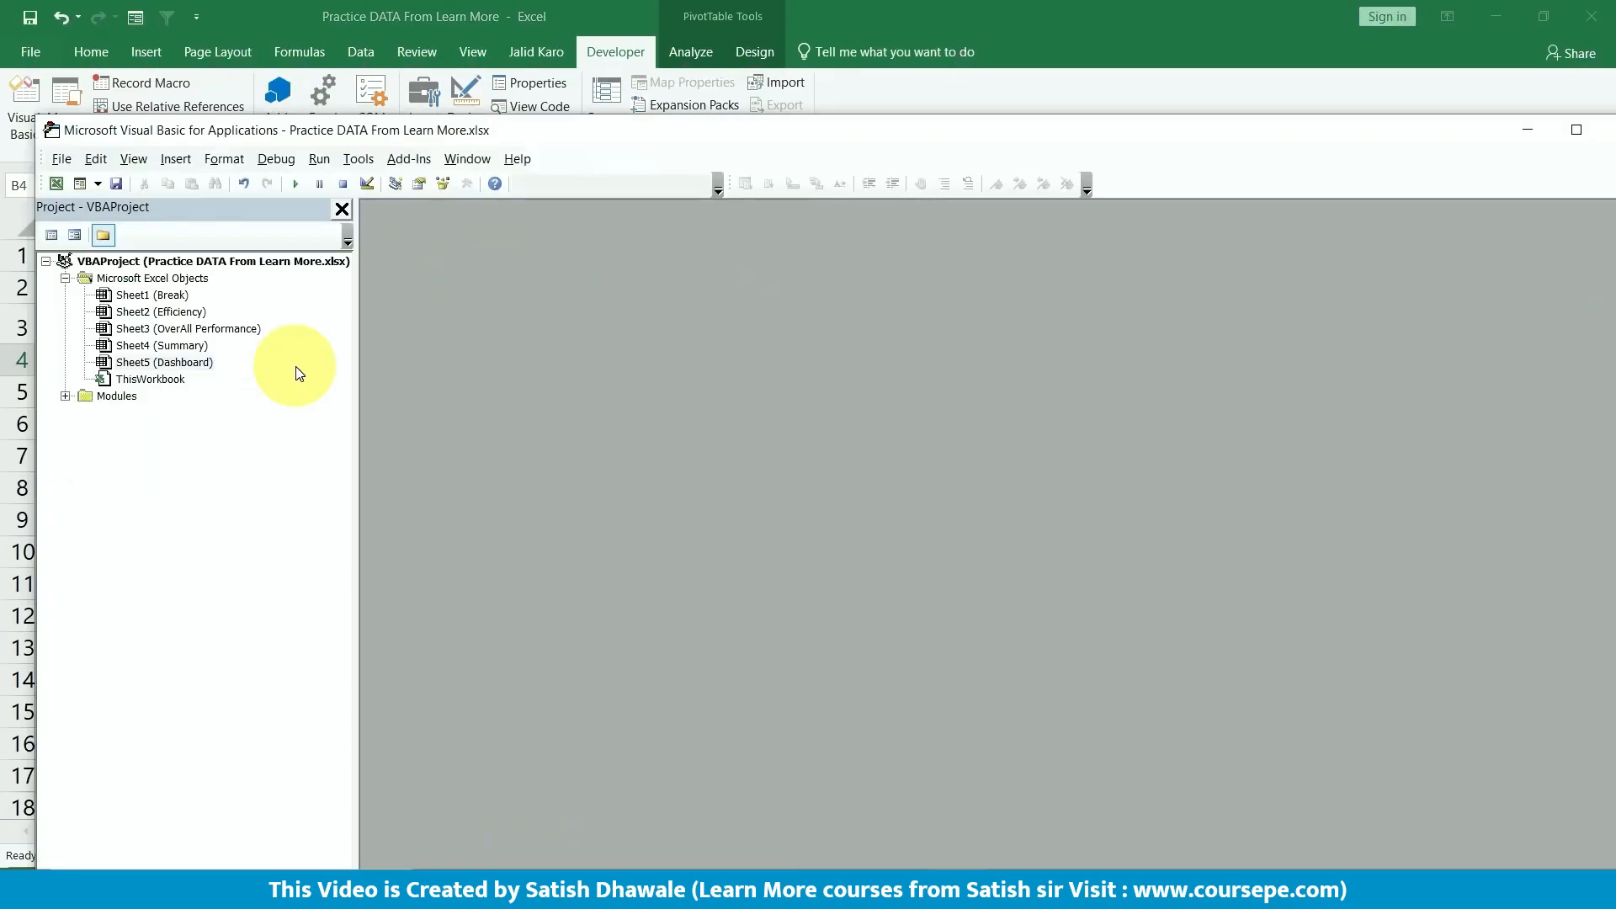
{"action": "double_click", "coordinate": [709, 130]}
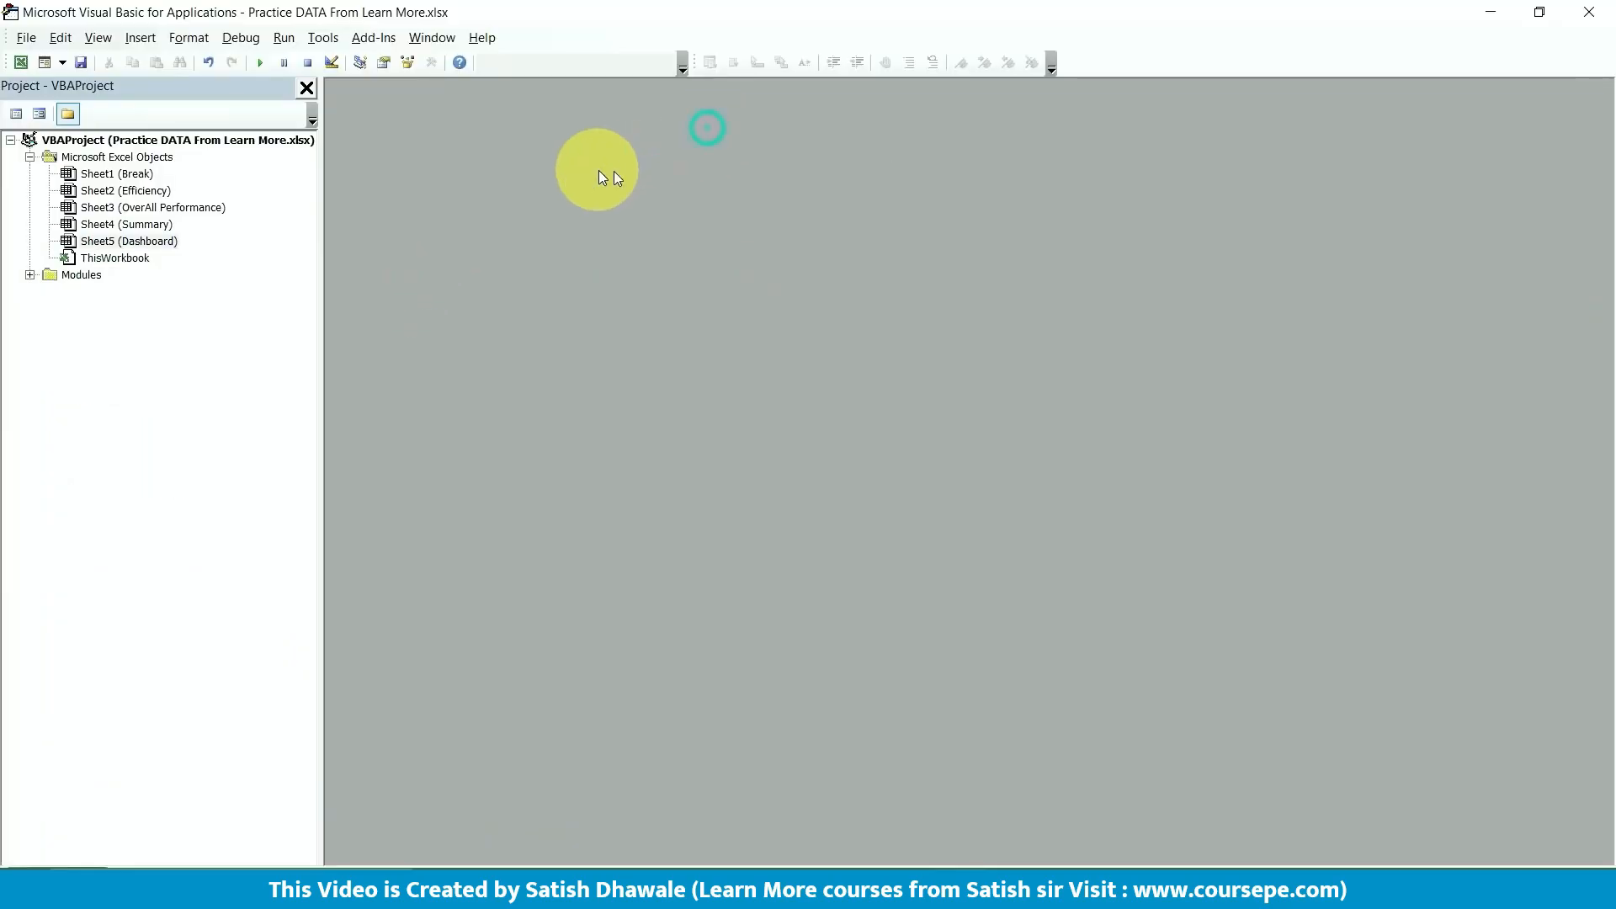
{"action": "left_click", "coordinate": [1591, 14]}
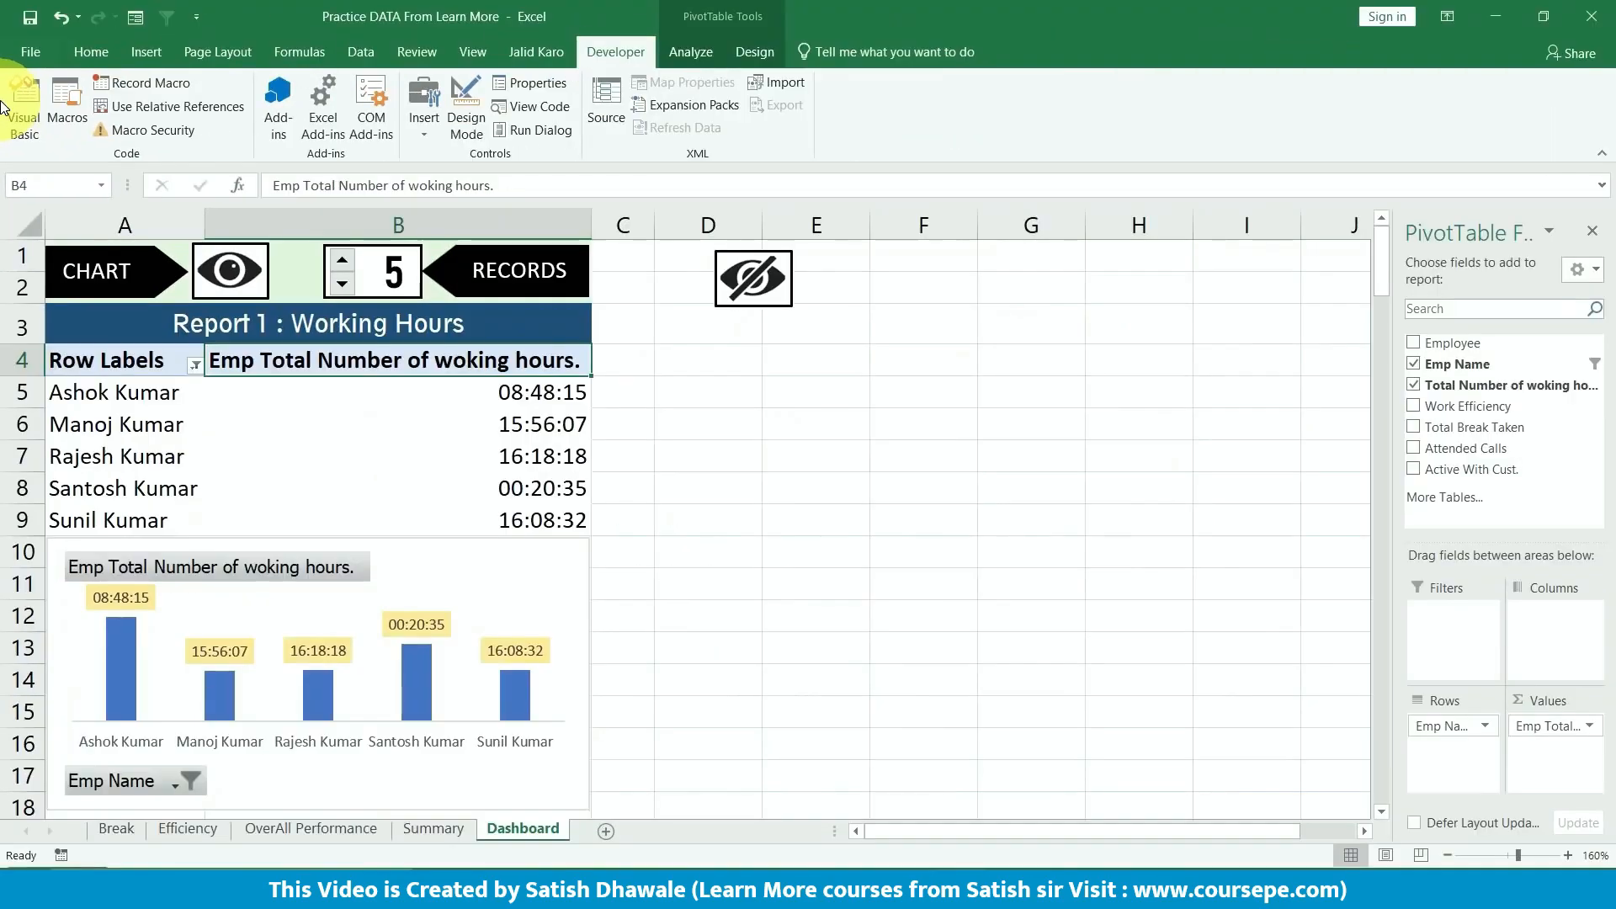
- Open the Visual Basic editor with its Project Explorer showing and display the code of Module1
{"action": "left_click", "coordinate": [12, 109]}
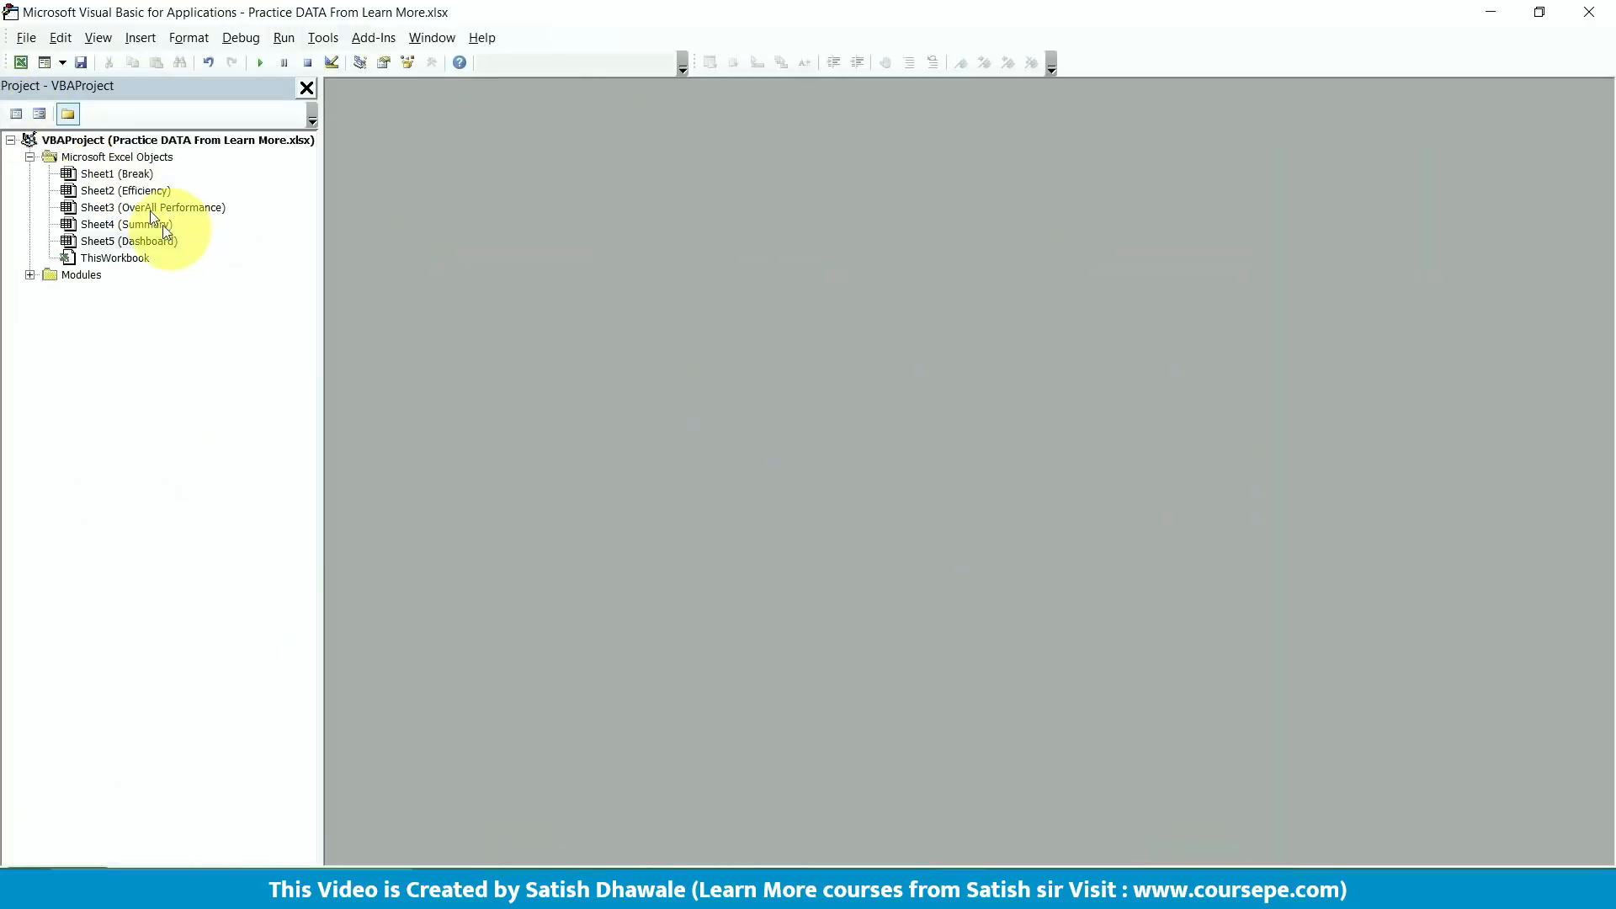
{"action": "left_click", "coordinate": [306, 89]}
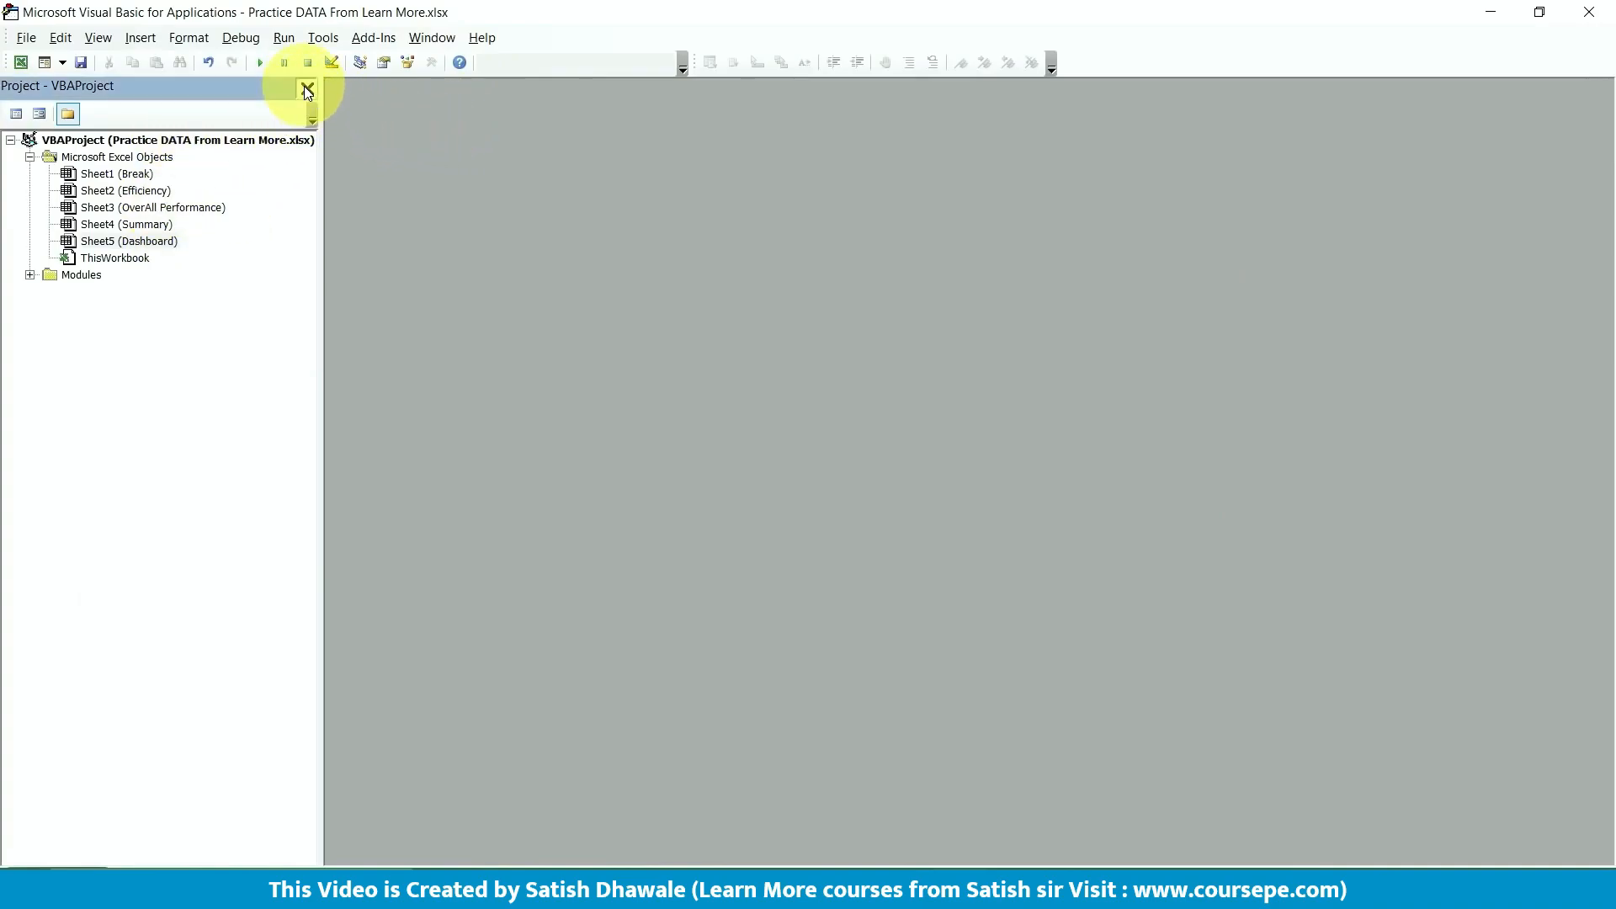
{"action": "left_click", "coordinate": [306, 89]}
{"action": "left_click", "coordinate": [99, 37]}
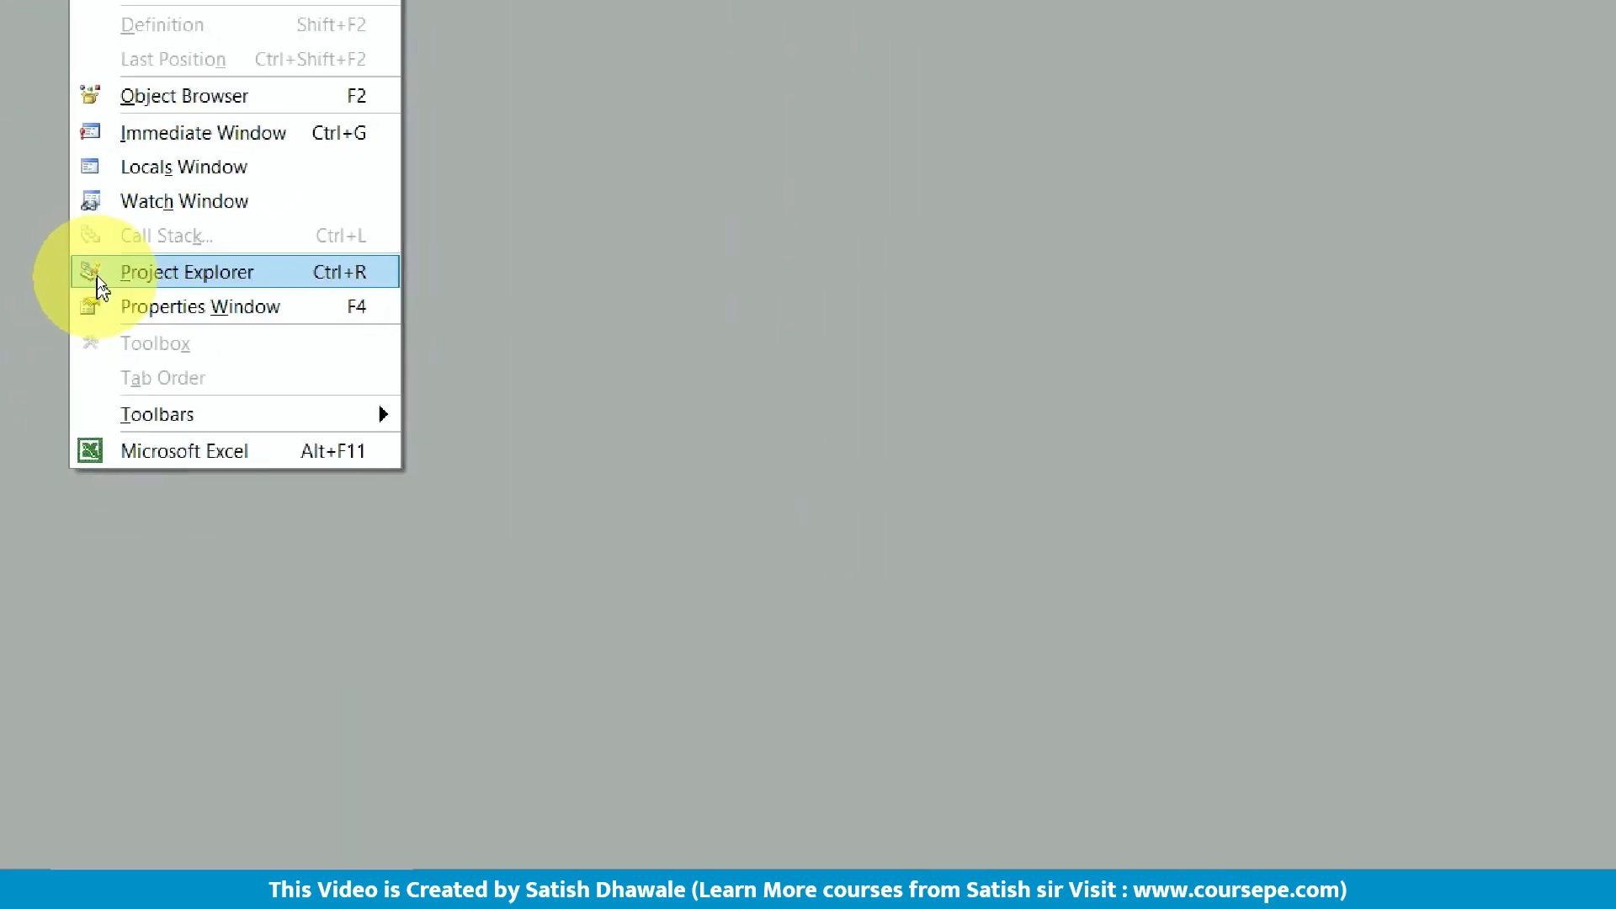
{"action": "left_click", "coordinate": [97, 275]}
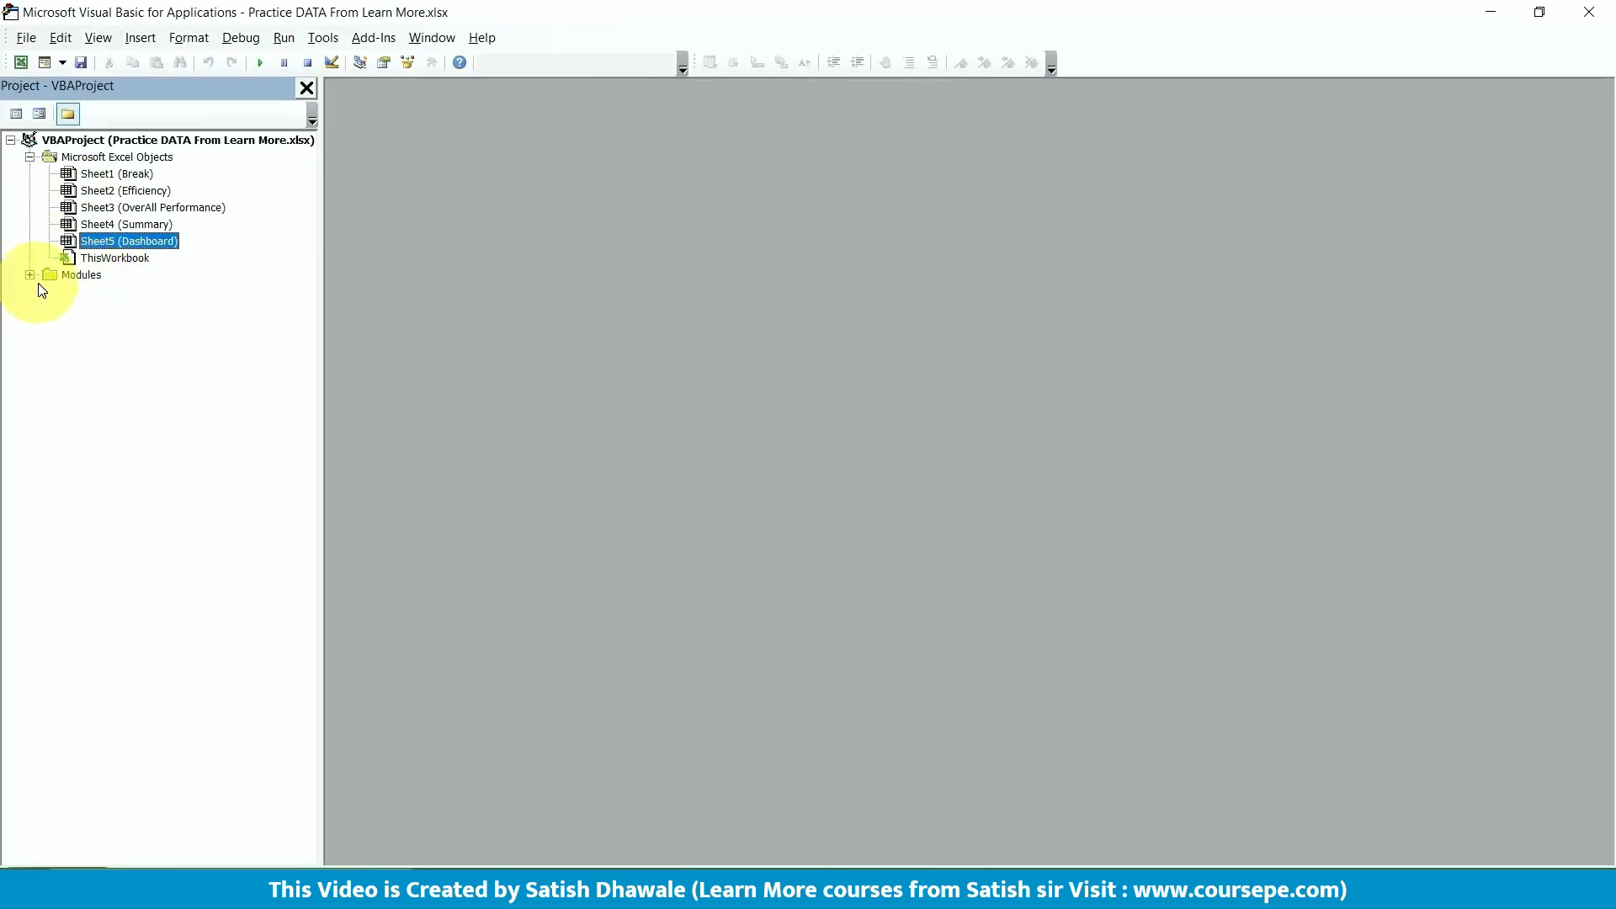
{"action": "left_click", "coordinate": [30, 276]}
{"action": "double_click", "coordinate": [101, 292]}
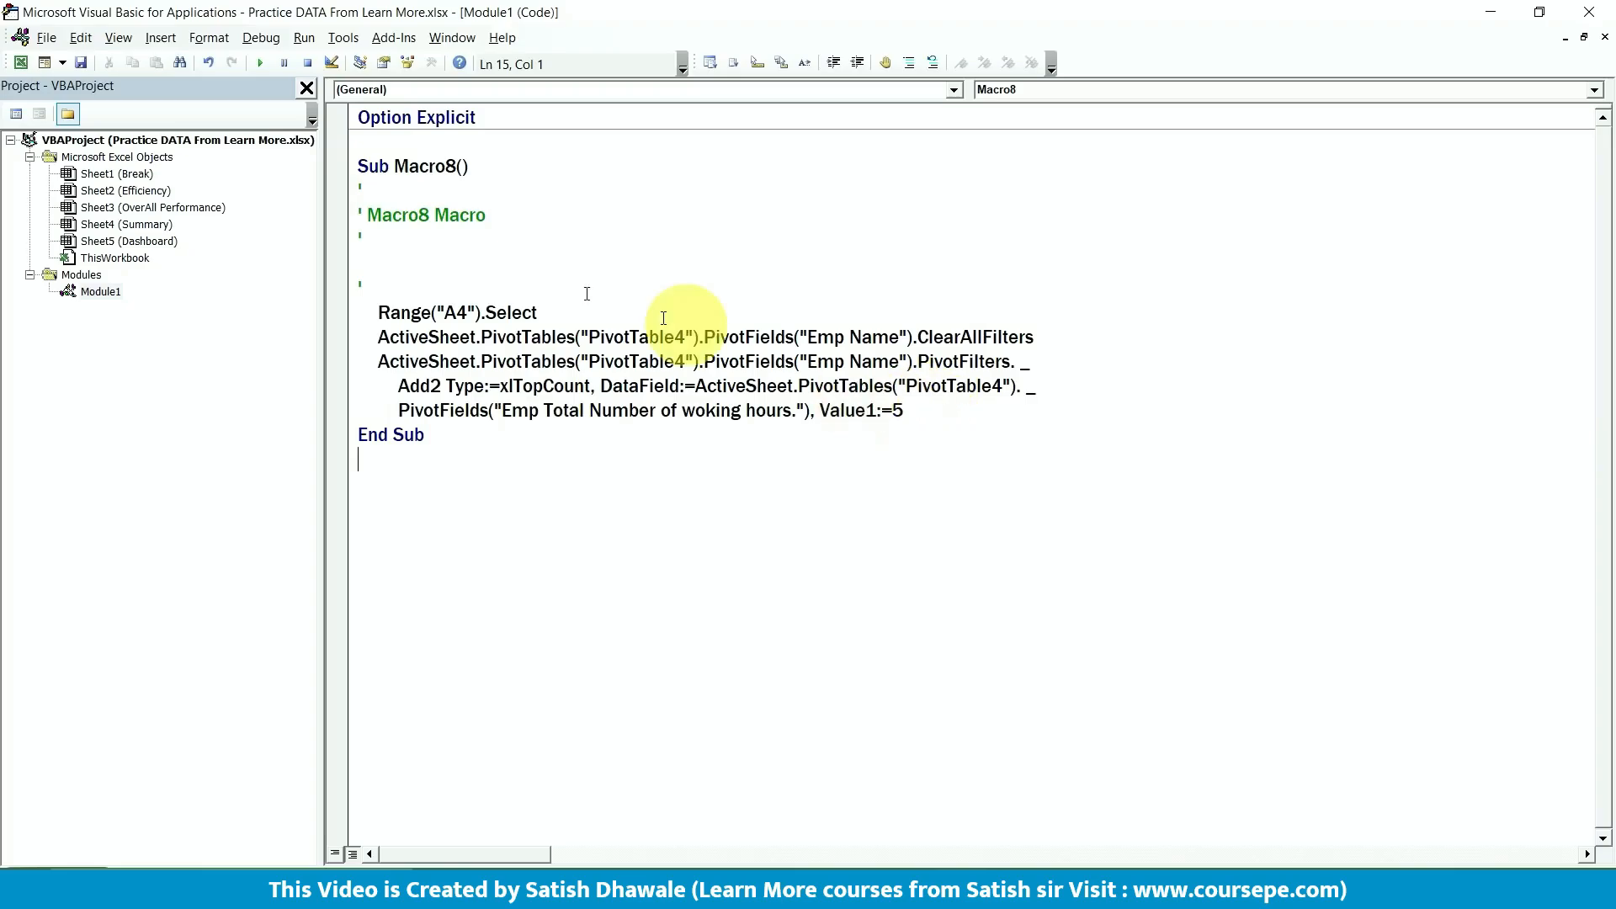
- Delete the Range("A4").Select statement from the recorded Macro8 code
{"action": "left_click_drag", "start_coordinate": [394, 166], "coordinate": [484, 171]}
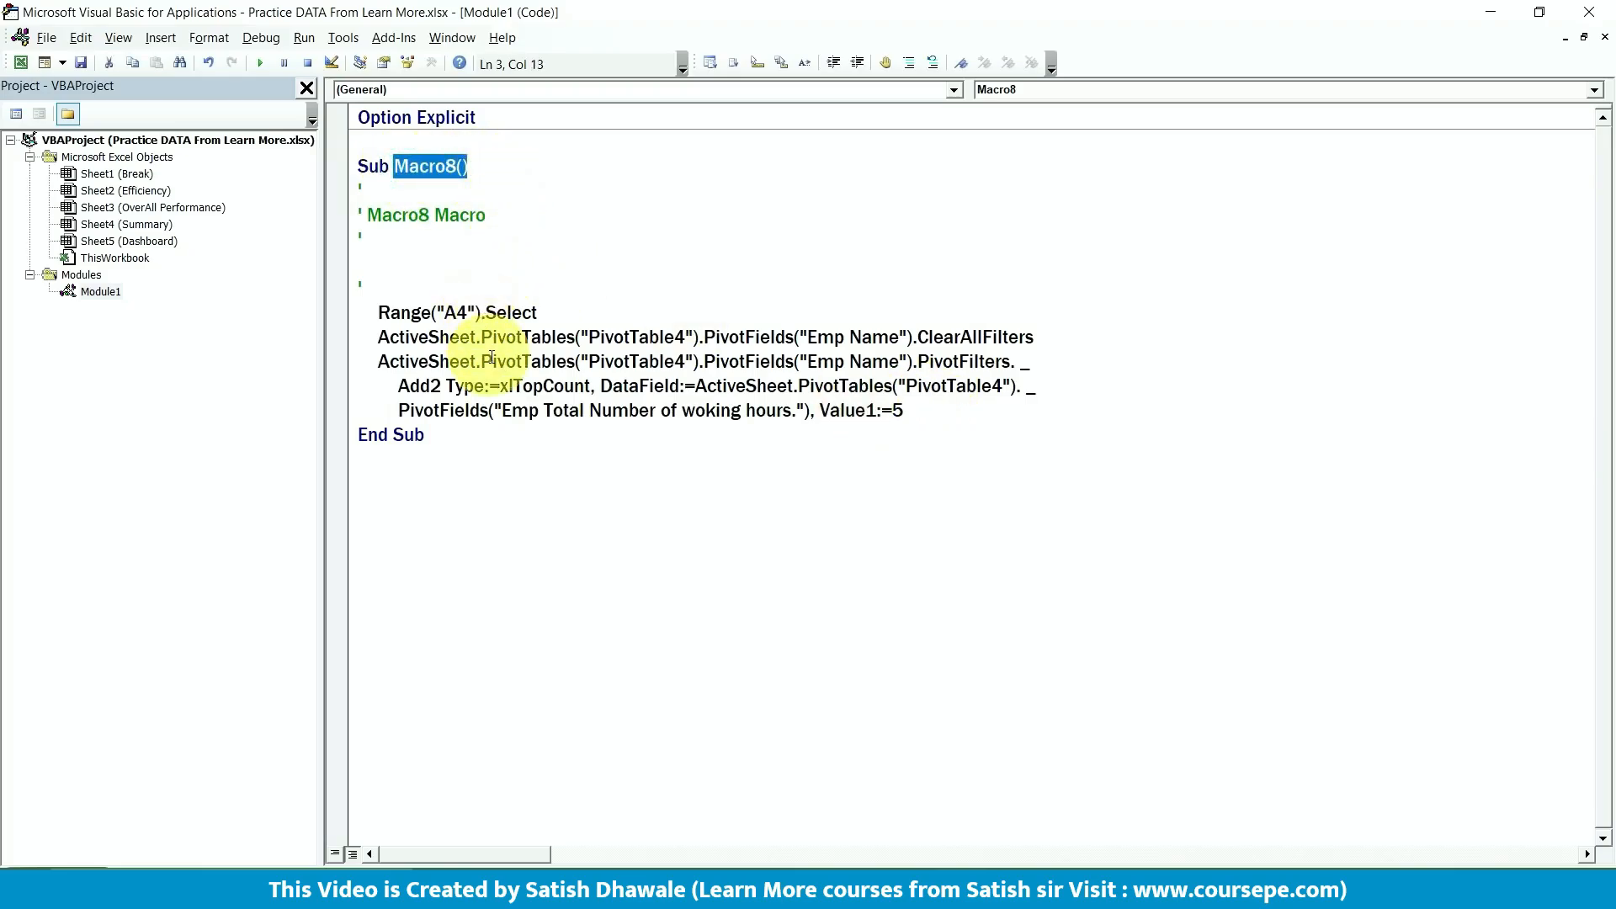
{"action": "left_click_drag", "start_coordinate": [389, 313], "coordinate": [931, 406]}
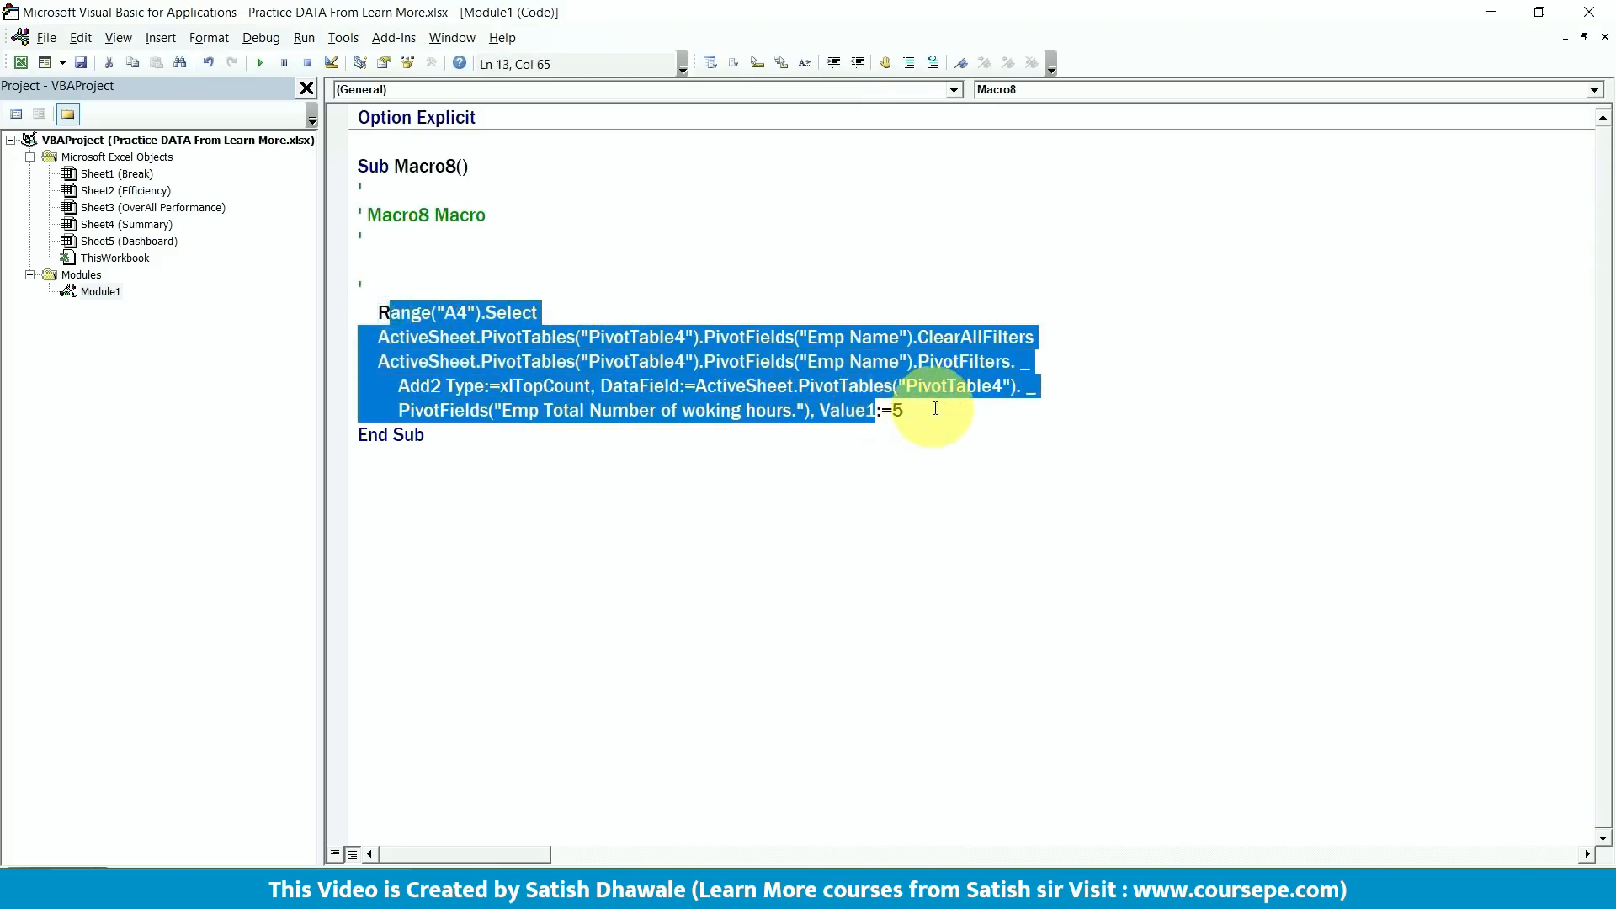
{"action": "left_click", "coordinate": [931, 405]}
{"action": "left_click", "coordinate": [554, 313]}
{"action": "left_click_drag", "start_coordinate": [536, 313], "coordinate": [928, 410]}
{"action": "key", "text": "Delete"}
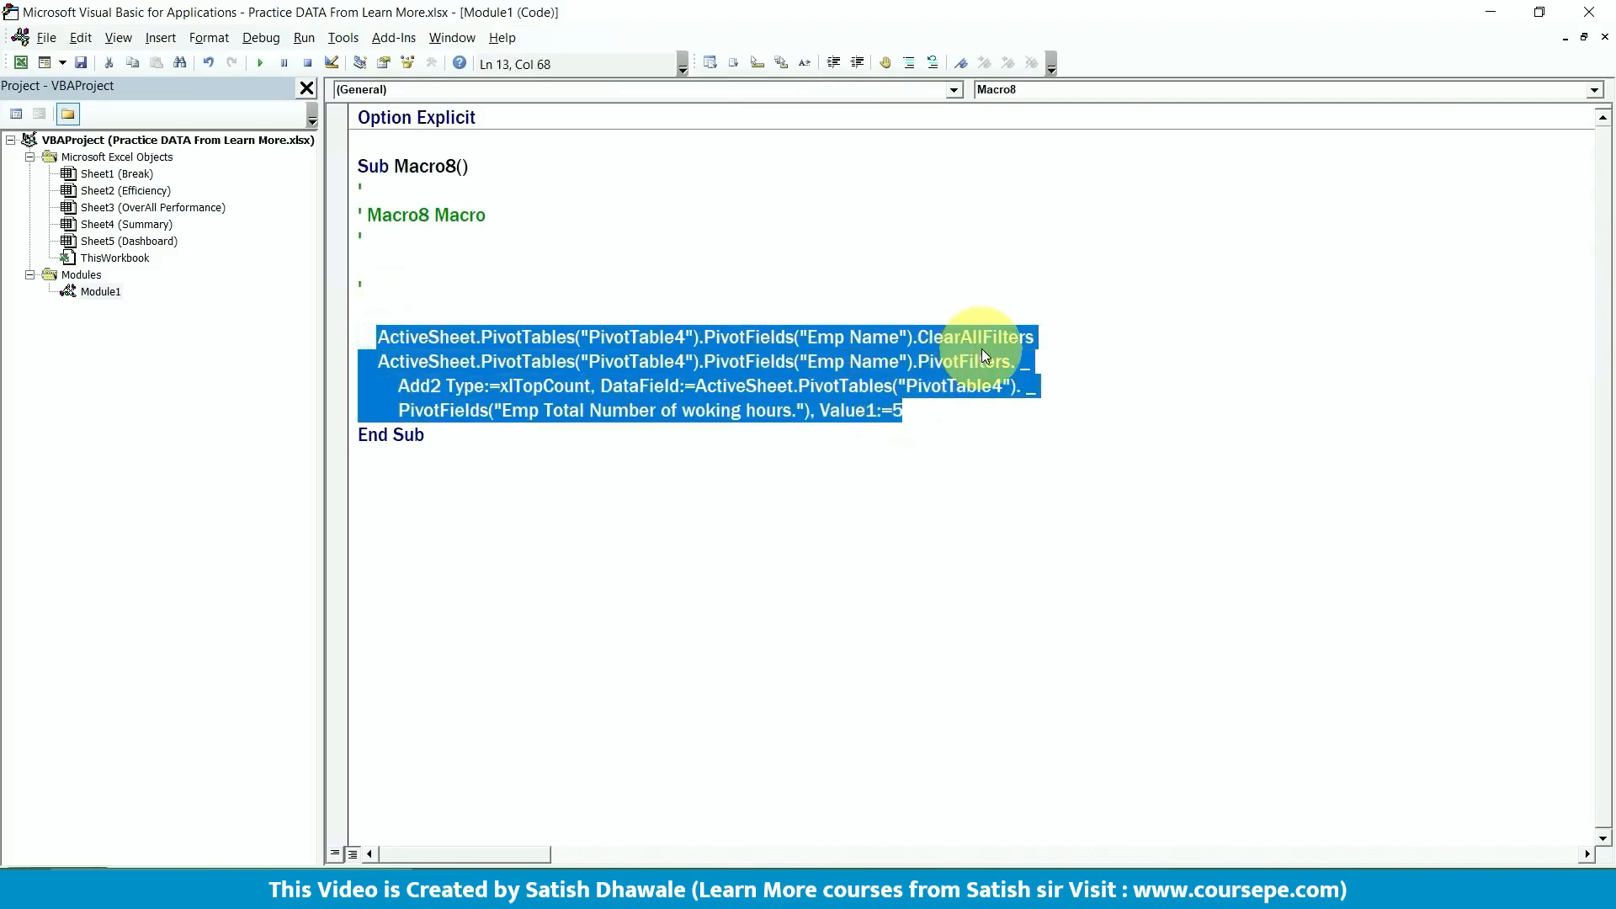
- Delete the comment lines beneath Sub Macro8() and add two blank lines before End Sub
{"action": "left_click_drag", "start_coordinate": [1035, 337], "coordinate": [378, 337]}
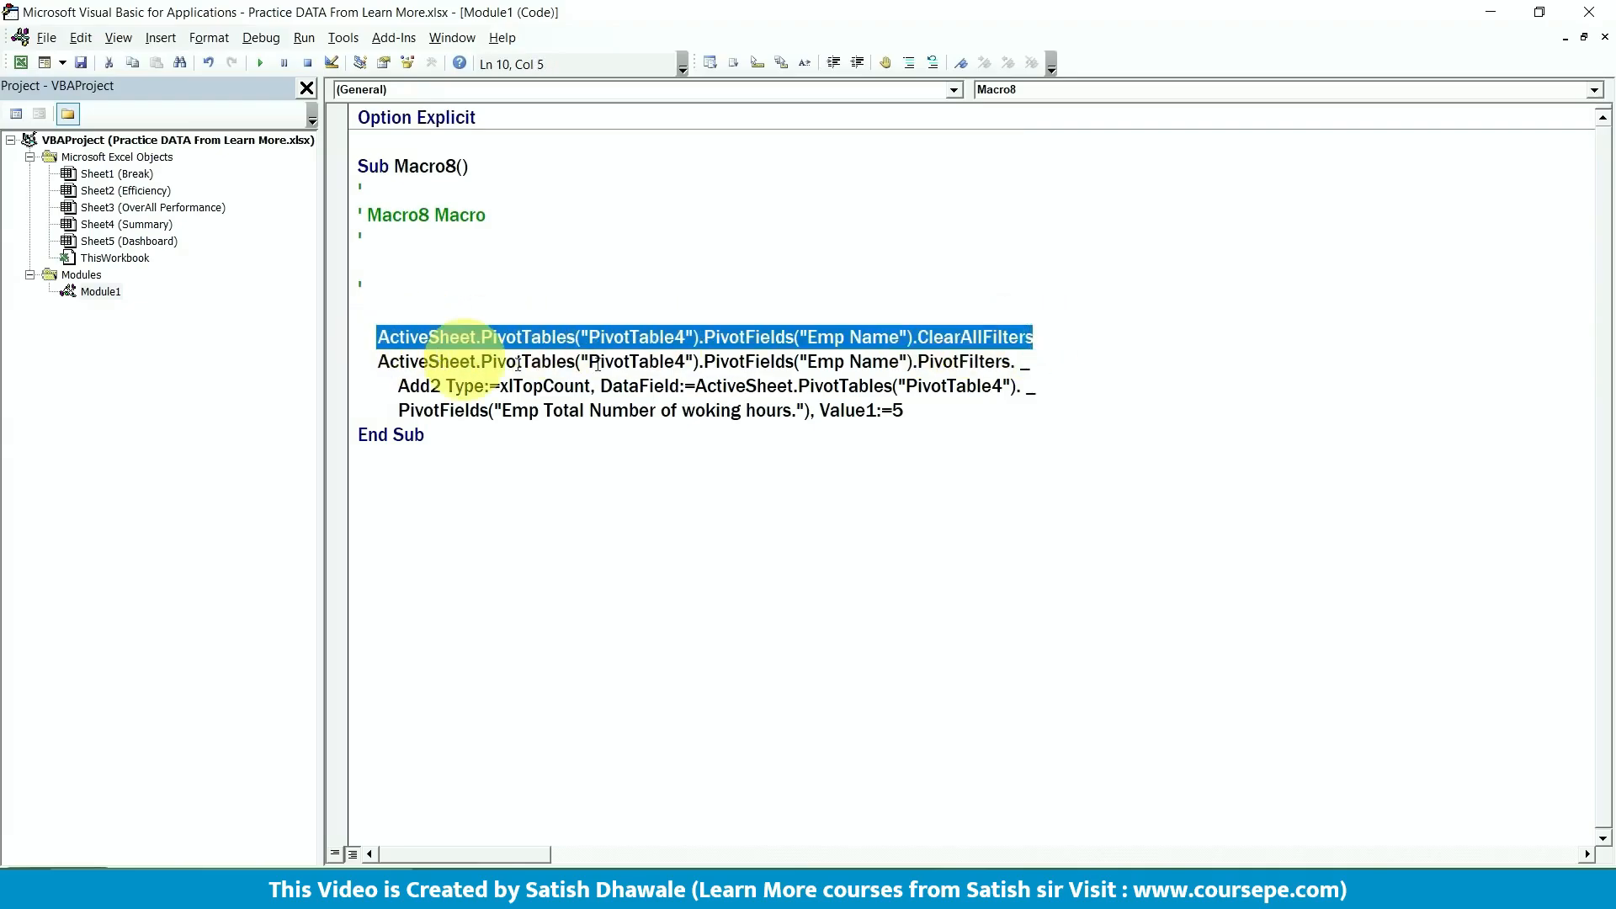
{"action": "left_click_drag", "start_coordinate": [907, 411], "coordinate": [381, 341]}
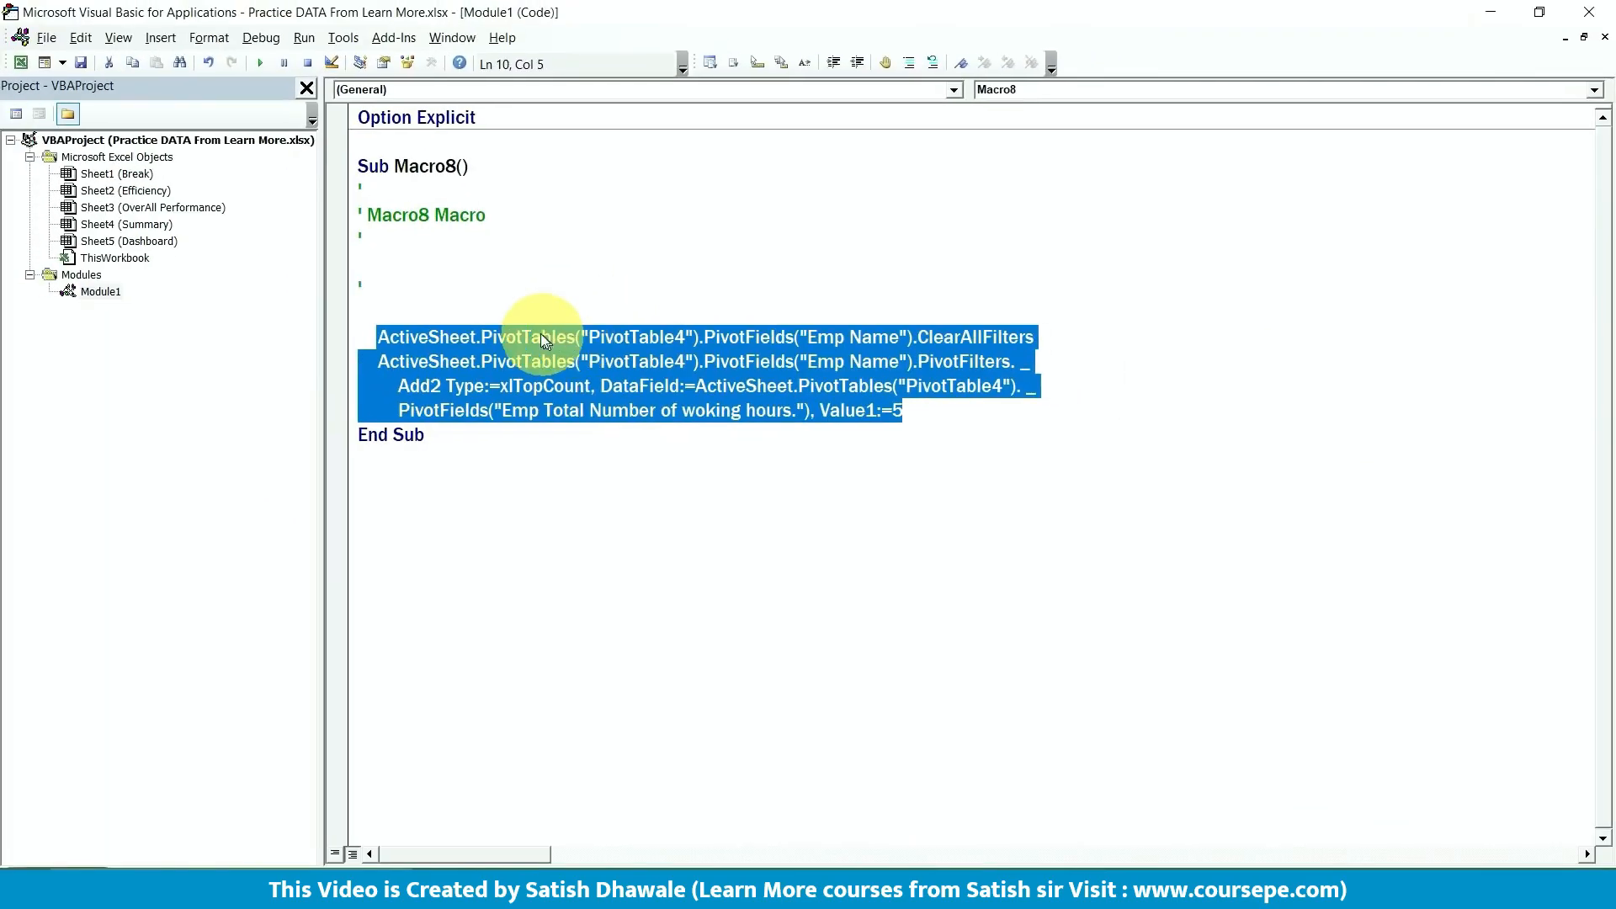
{"action": "left_click", "coordinate": [457, 274]}
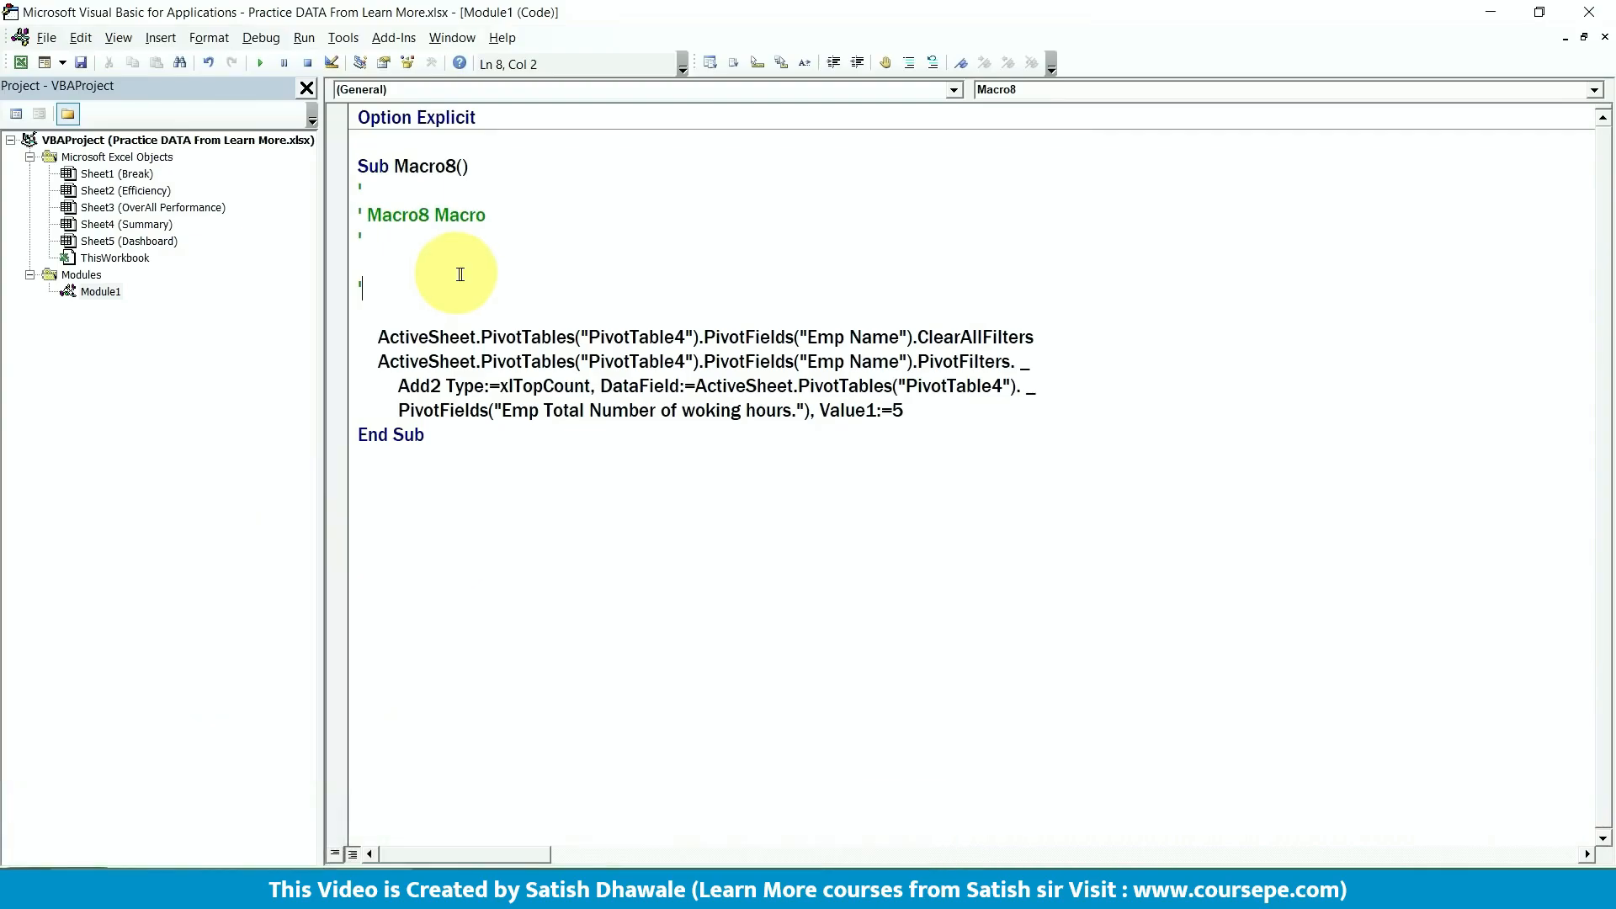
{"action": "left_click_drag", "start_coordinate": [423, 292], "coordinate": [342, 255]}
{"action": "left_click_drag", "start_coordinate": [356, 208], "coordinate": [345, 193]}
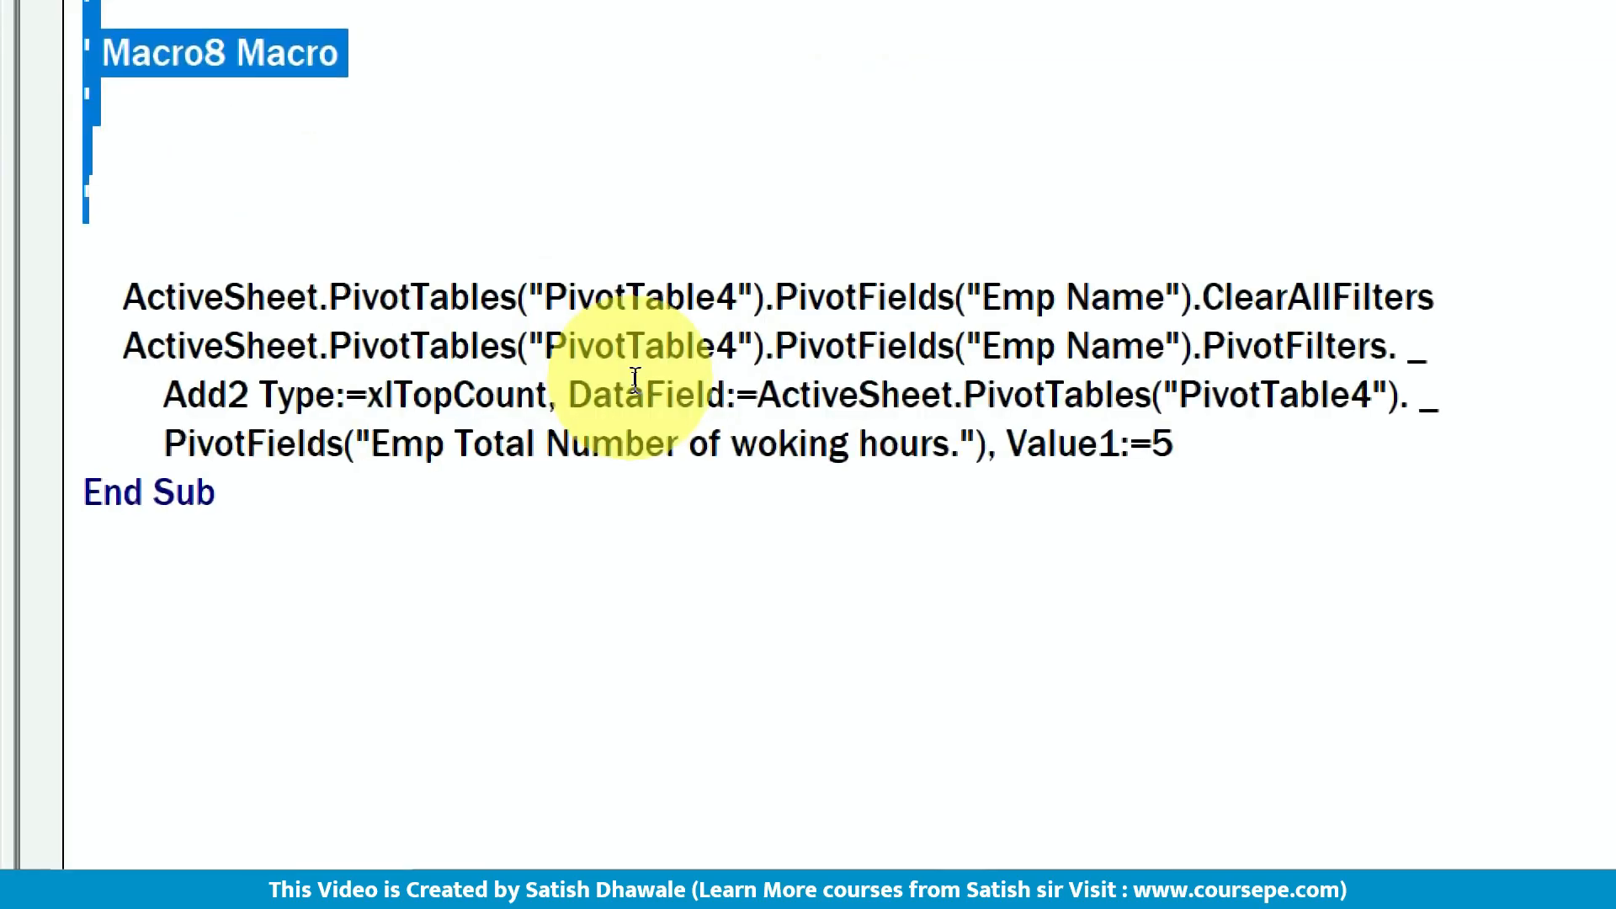
{"action": "key", "text": "Delete"}
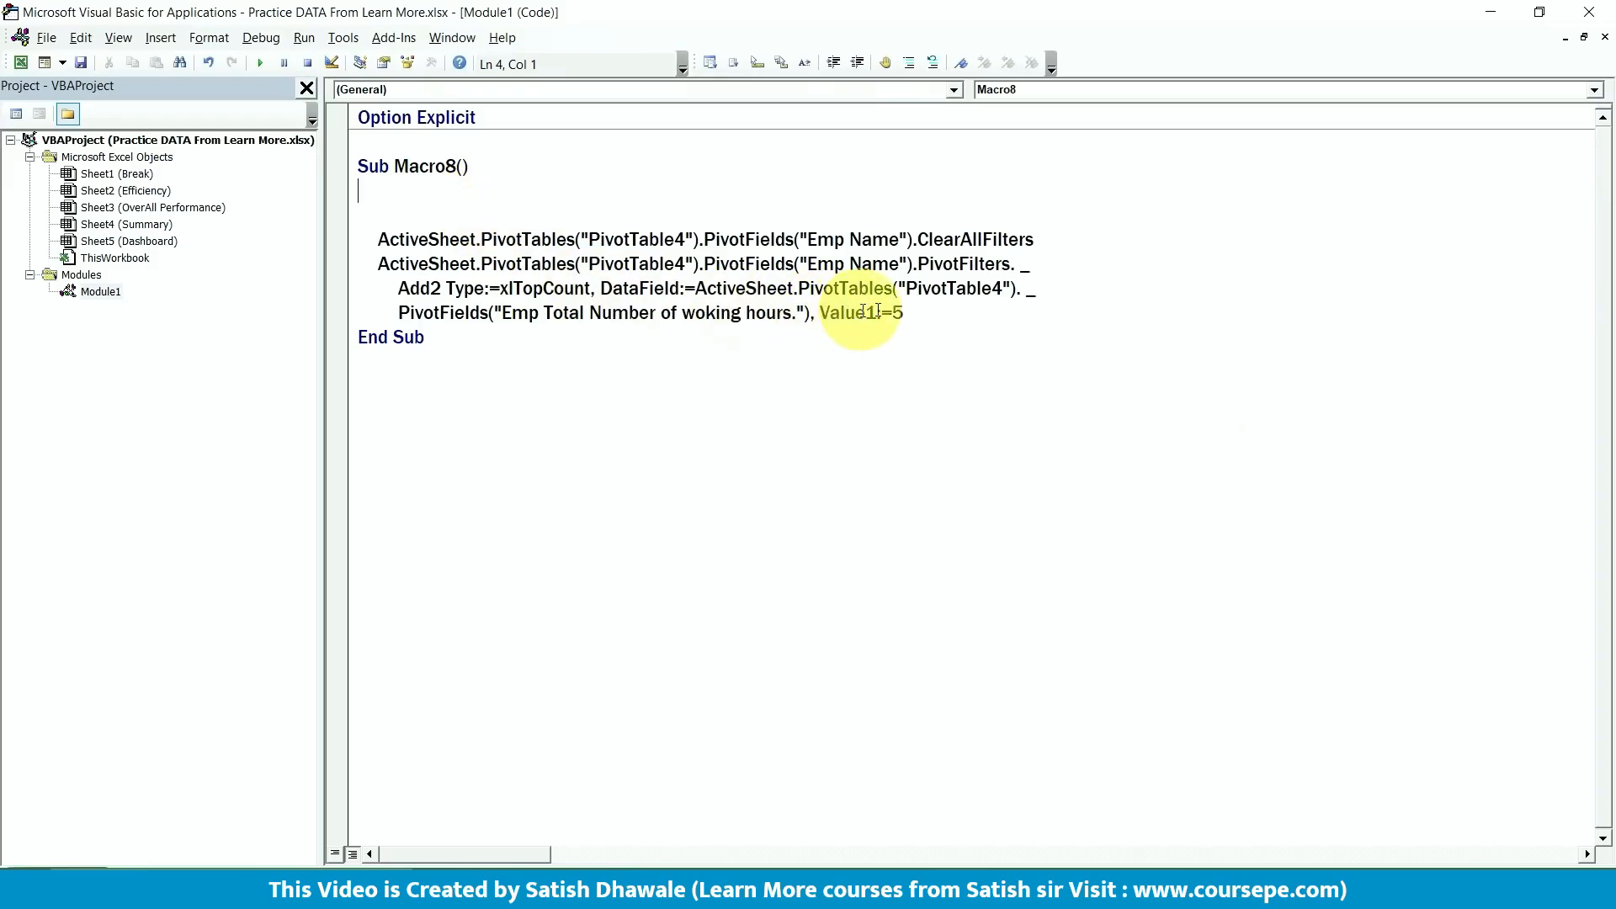
{"action": "key", "text": "Return"}
{"action": "key", "text": "Return"}
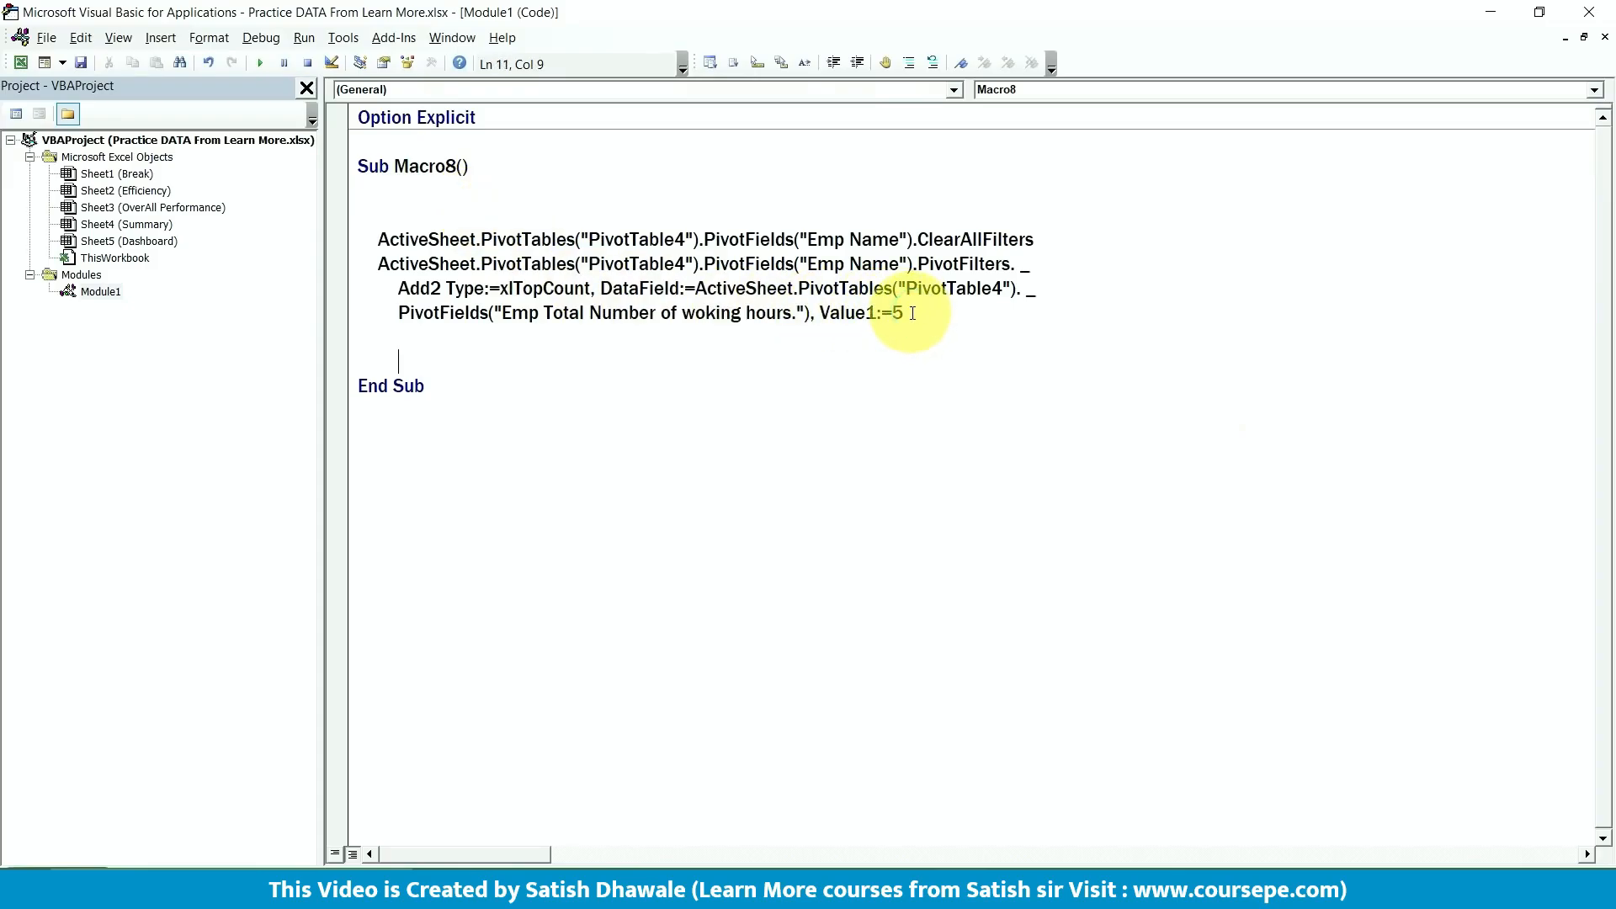
- Check the value held in cell C1 on the Dashboard sheet and return to the macro code
{"action": "double_click", "coordinate": [912, 313]}
{"action": "key", "text": "alt+F11"}
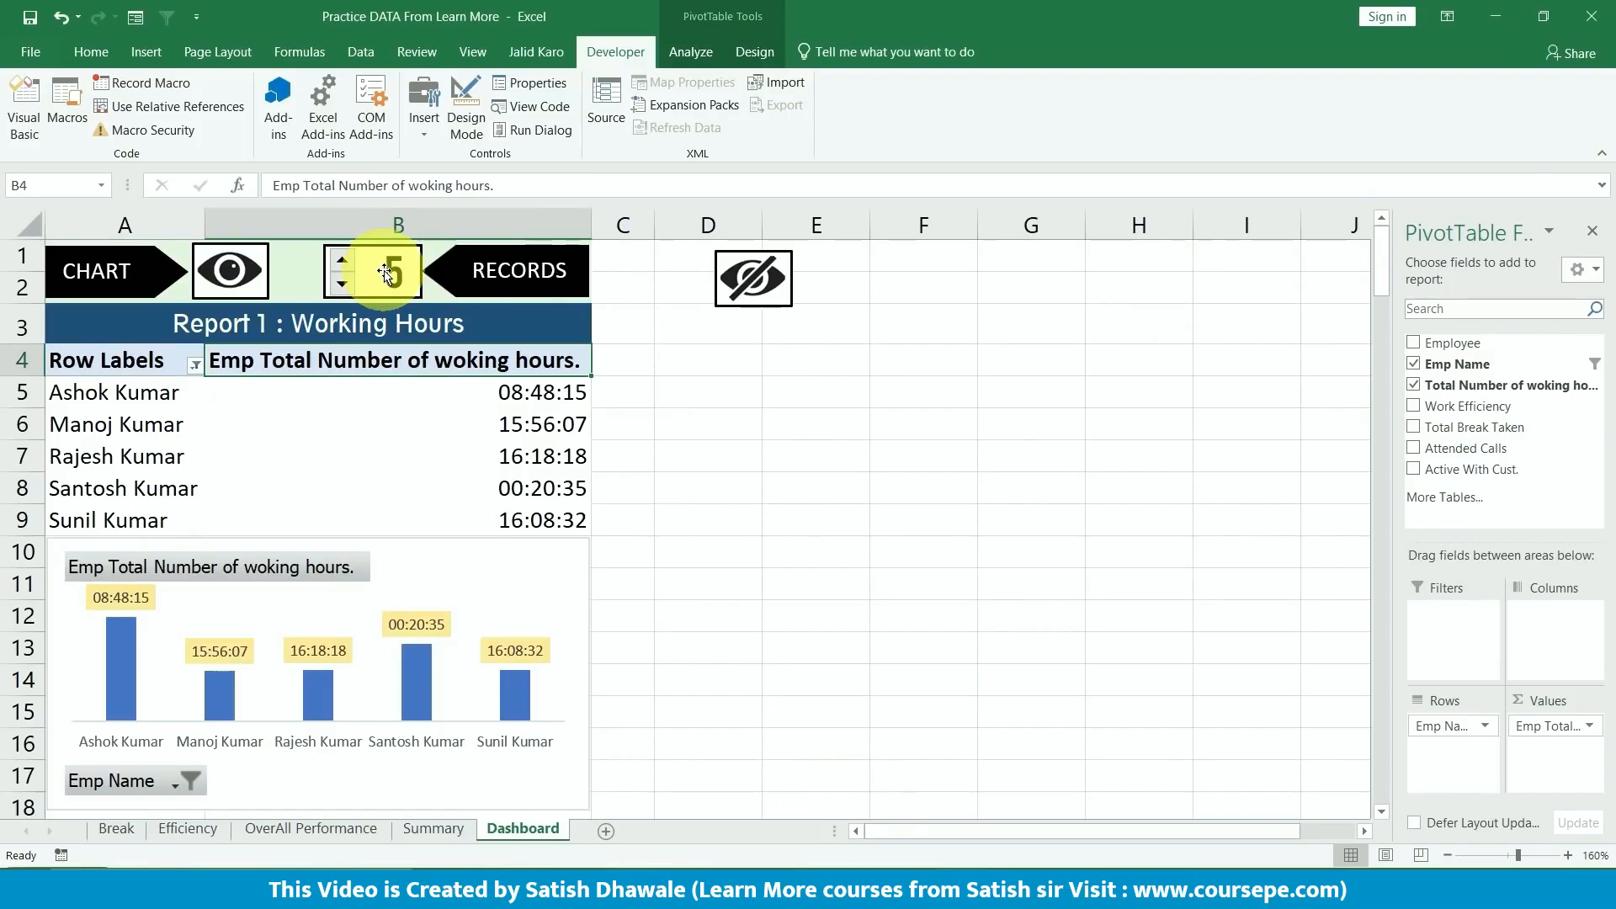
{"action": "left_click", "coordinate": [624, 253]}
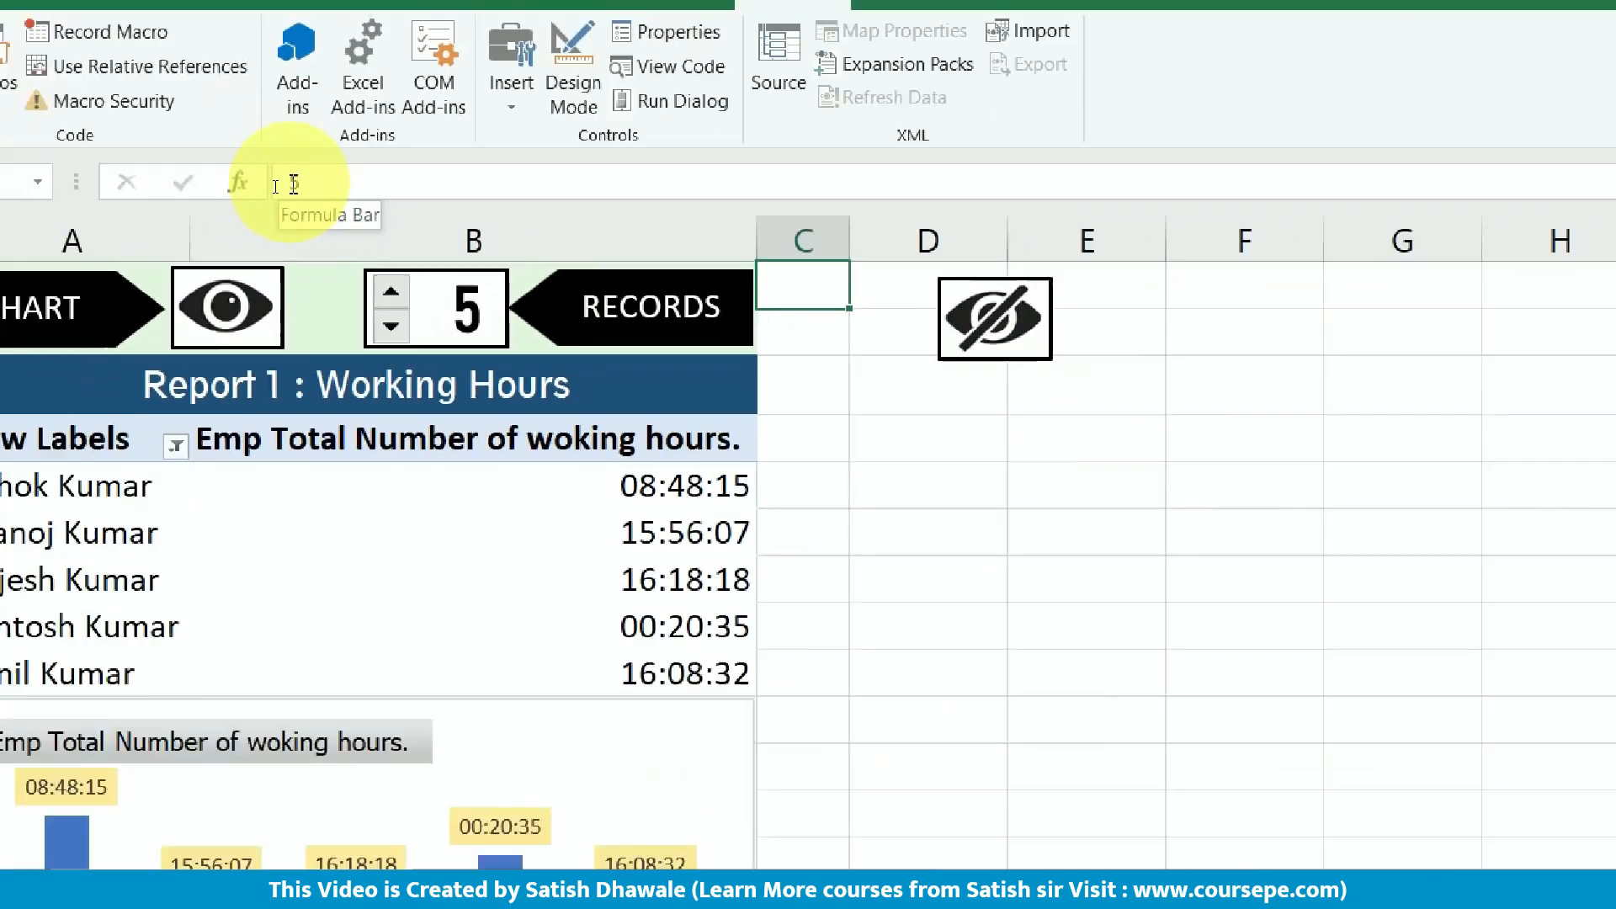
{"action": "key", "text": "alt+F11"}
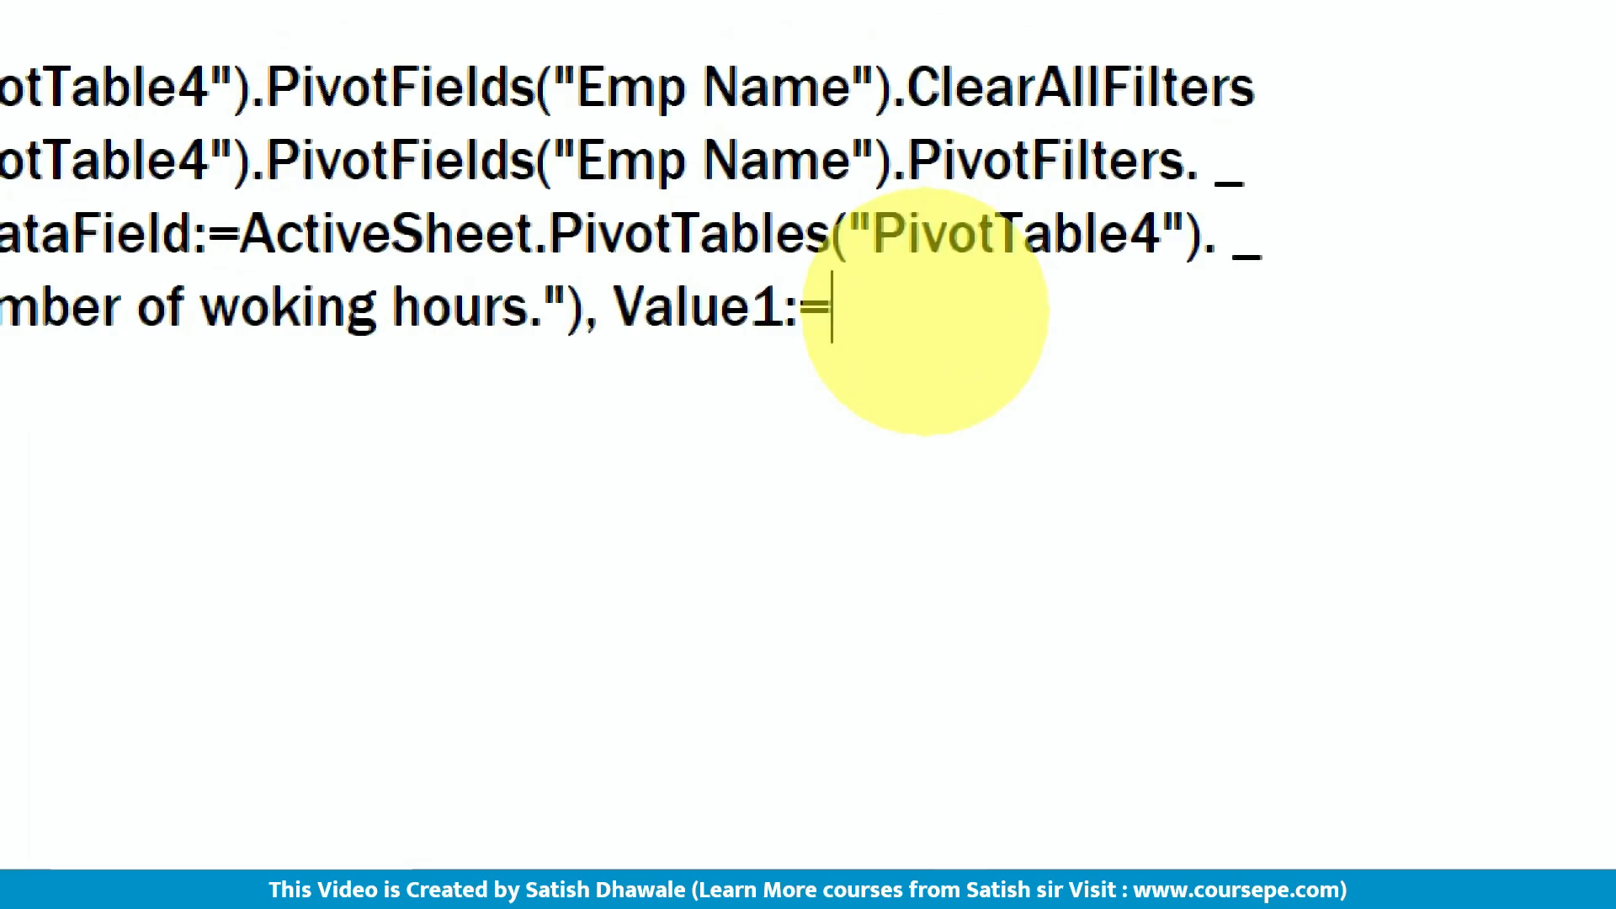
{"action": "type", "text": "SHEET1"}
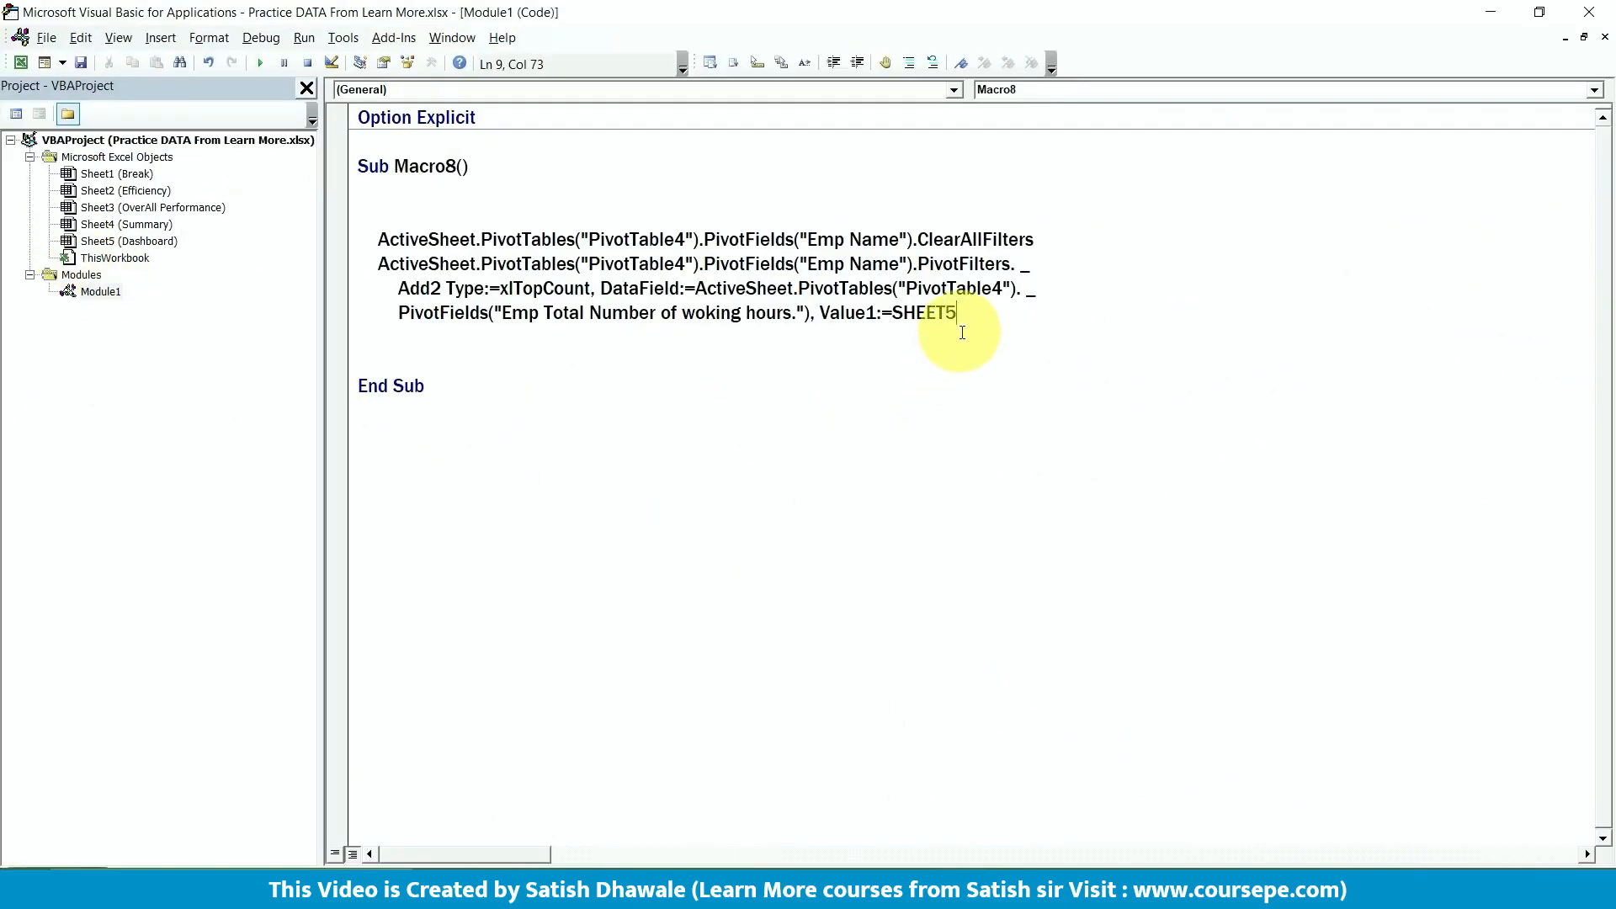
{"action": "key", "text": "BackSpace"}
{"action": "key", "text": "BackSpace"}
{"action": "key", "text": "BackSpace"}
{"action": "key", "text": "BackSpace"}
{"action": "key", "text": "BackSpace"}
{"action": "key", "text": "BackSpace"}
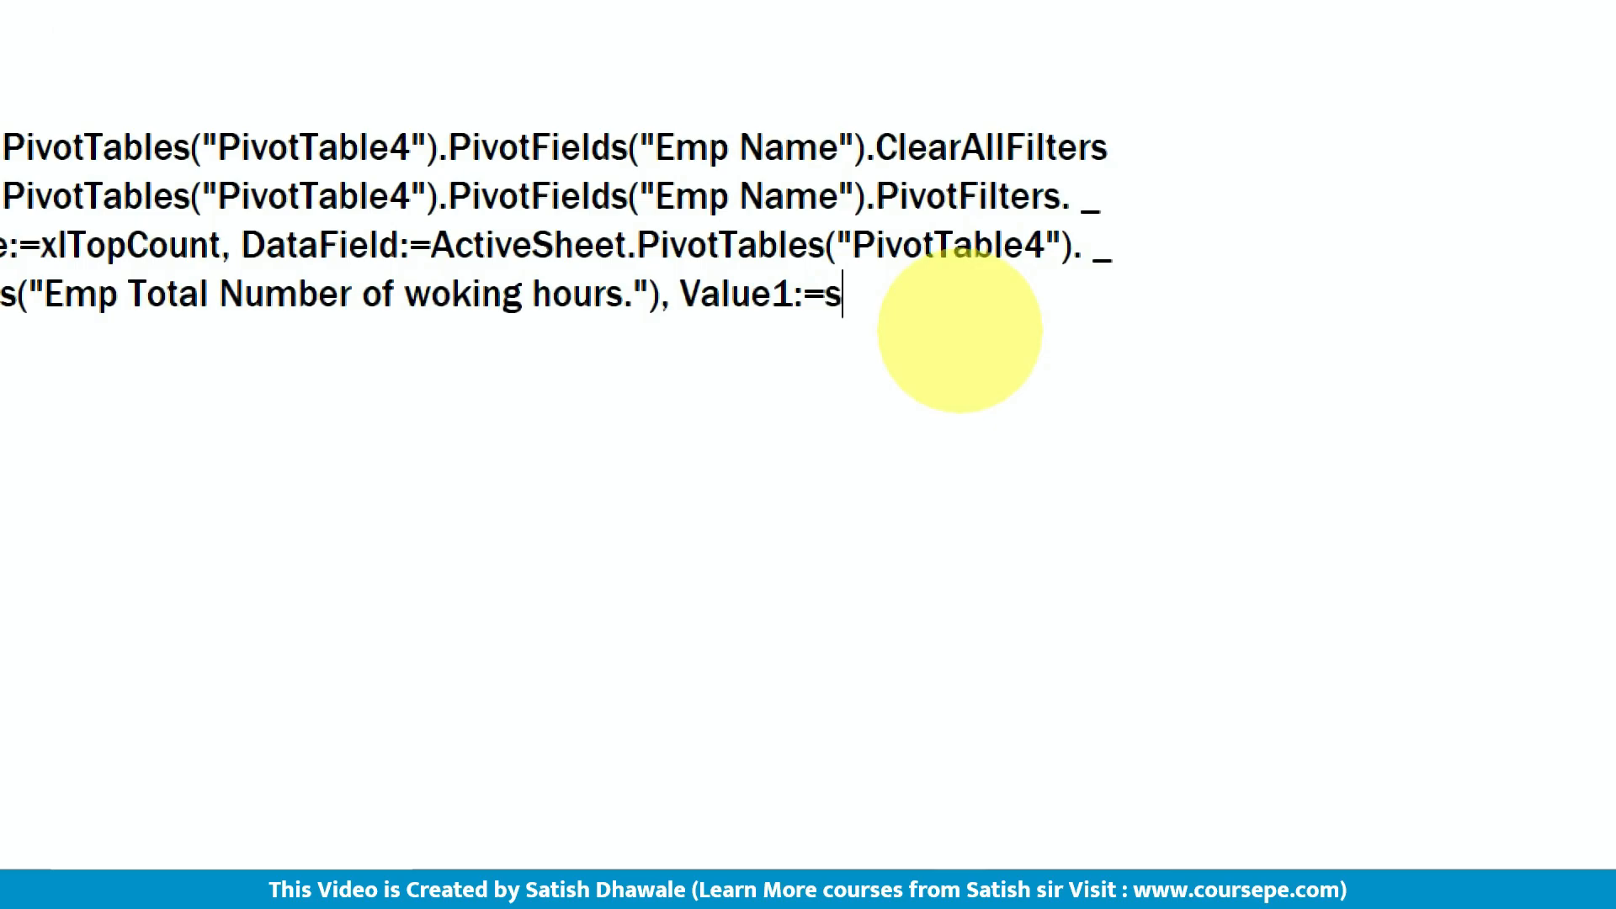
- Set the Value1 argument of the top-count filter code to Sheet5.Range("C1").Value and add a new line below it
{"action": "type", "text": "sheet5"}
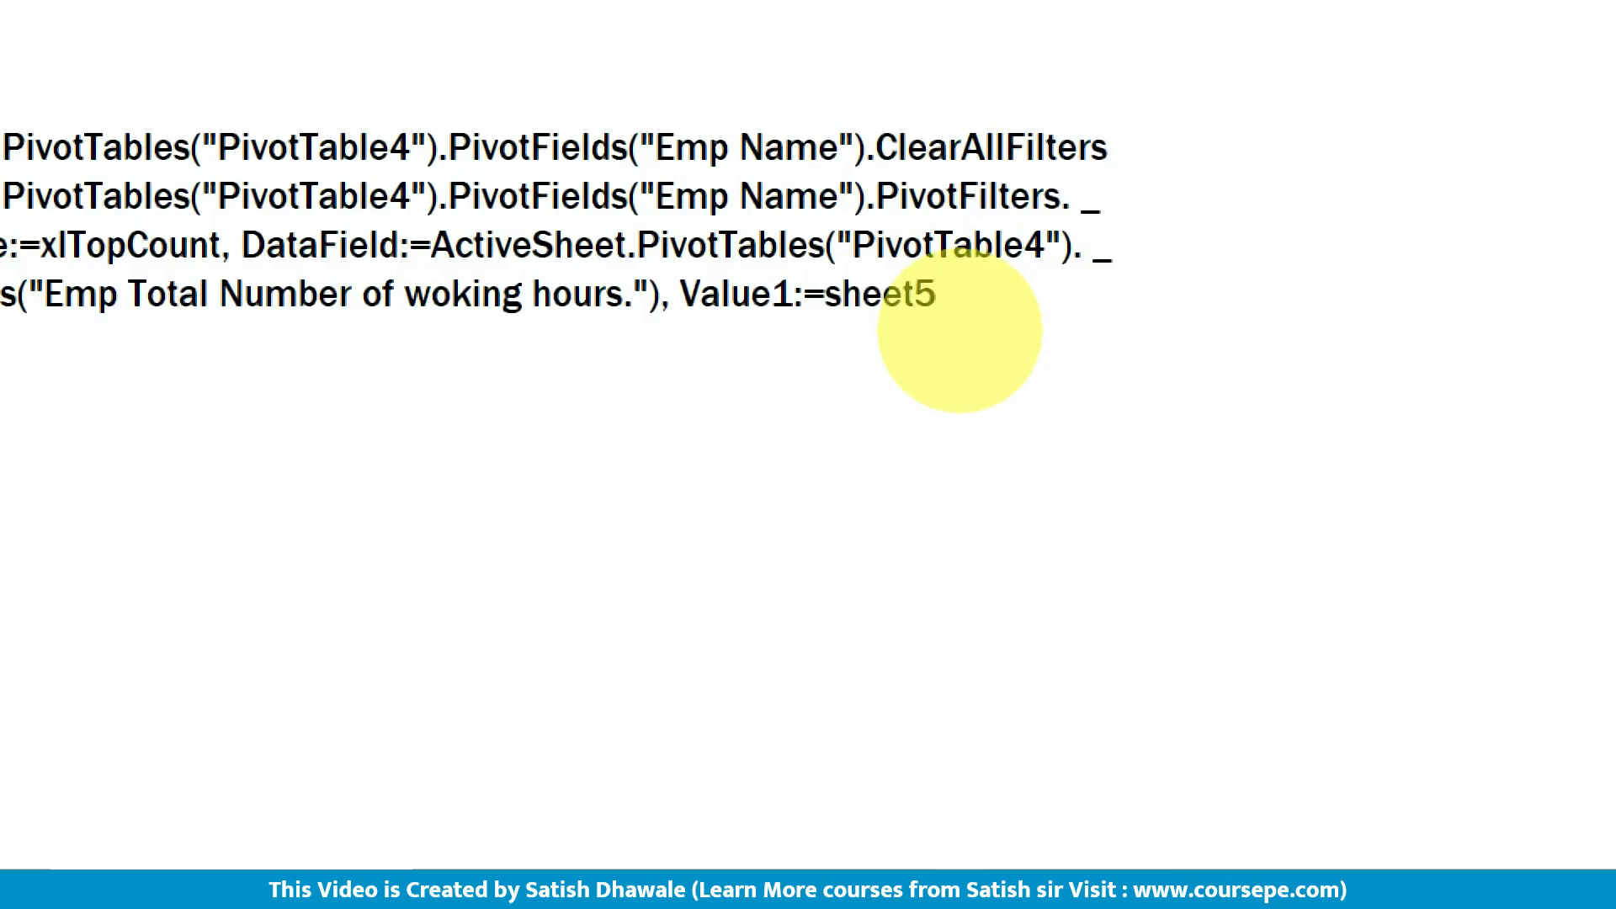
{"action": "type", "text": ".r"}
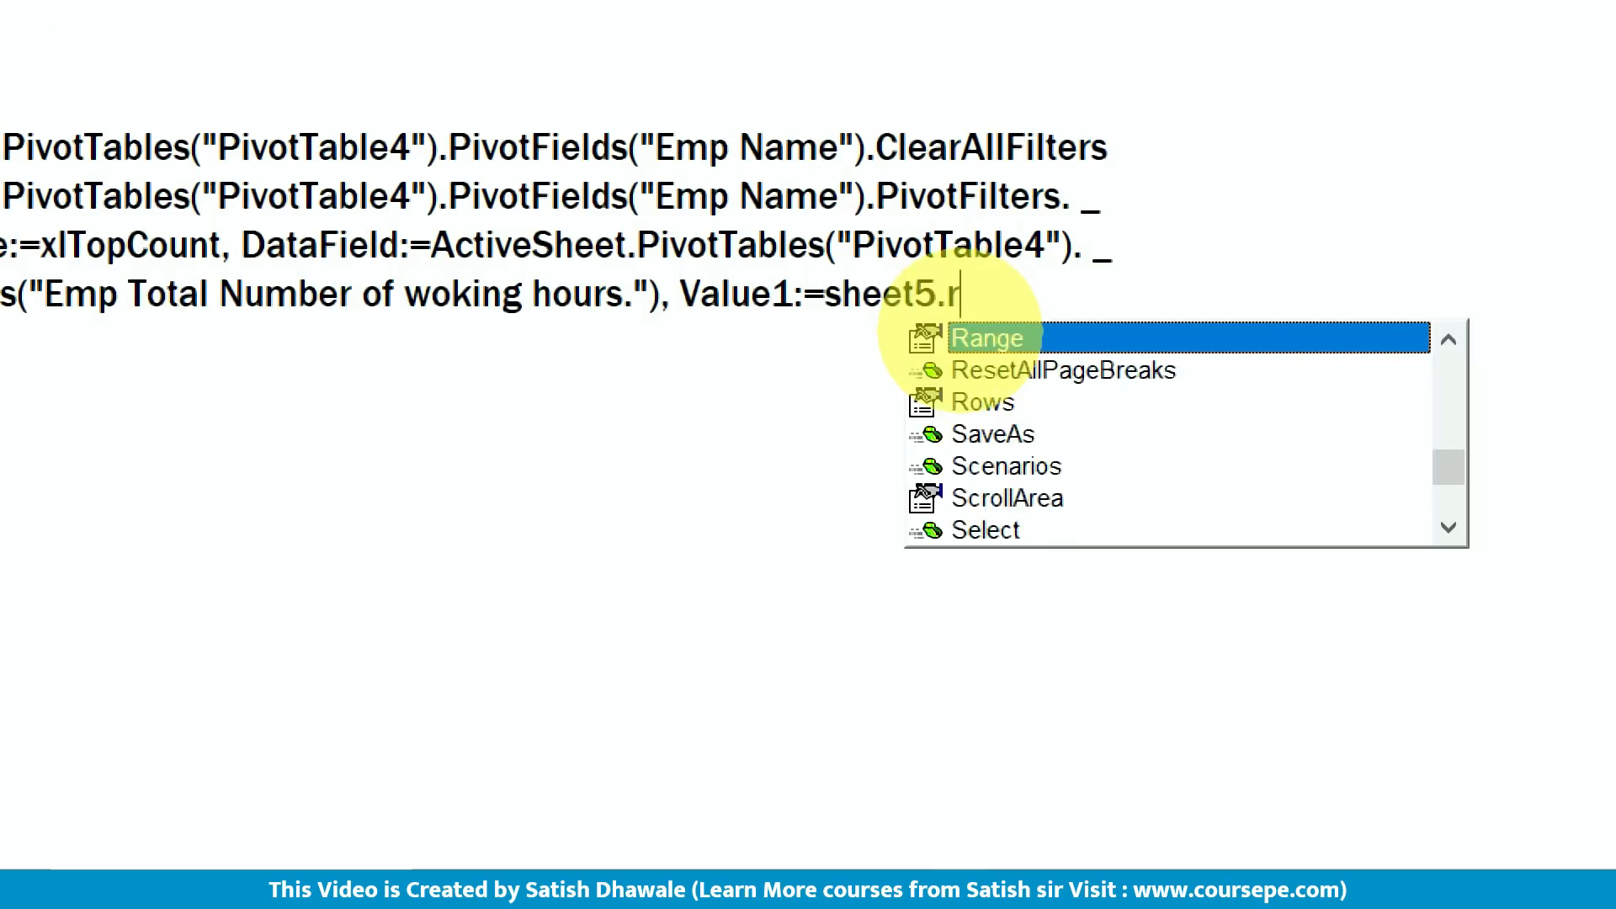
{"action": "double_click", "coordinate": [965, 337]}
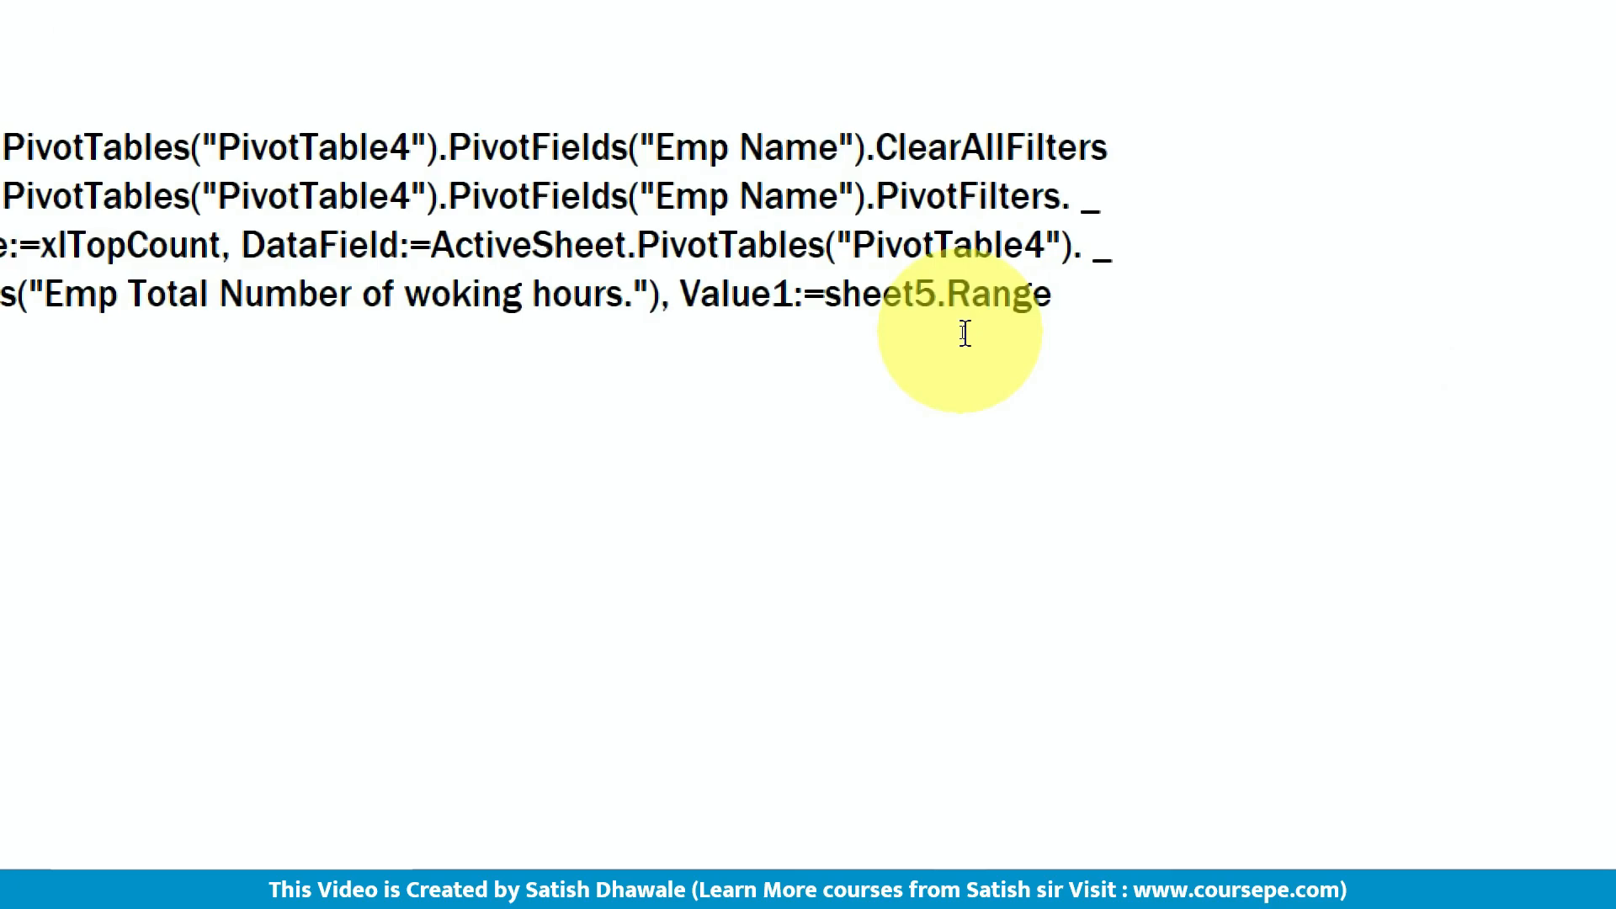
{"action": "type", "text": "(\""}
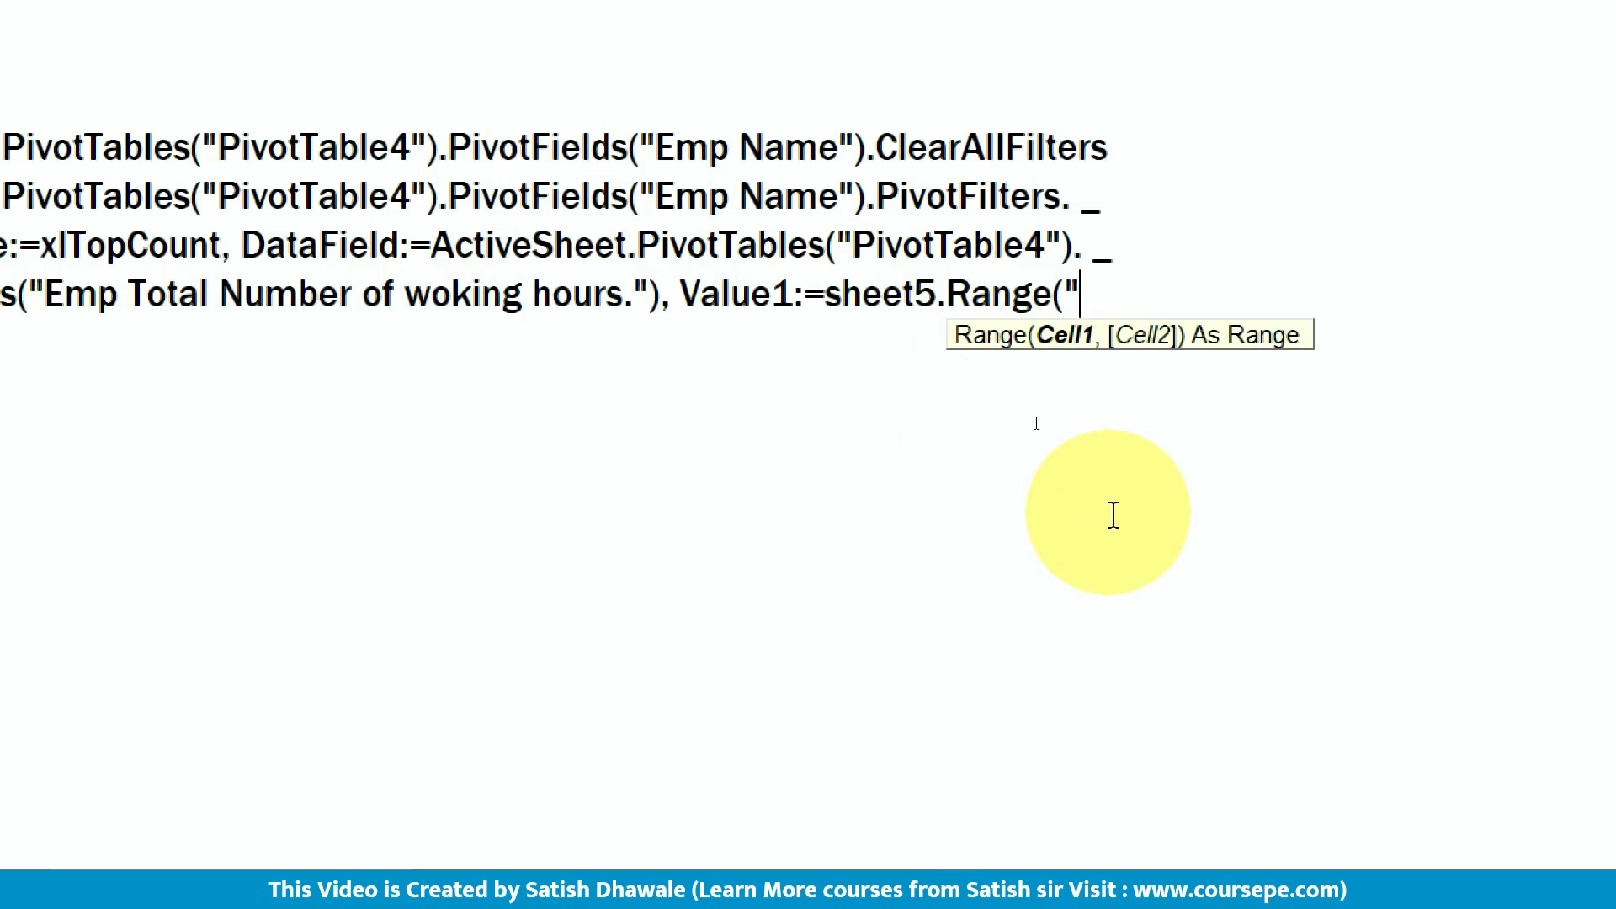
{"action": "type", "text": "C1\")."}
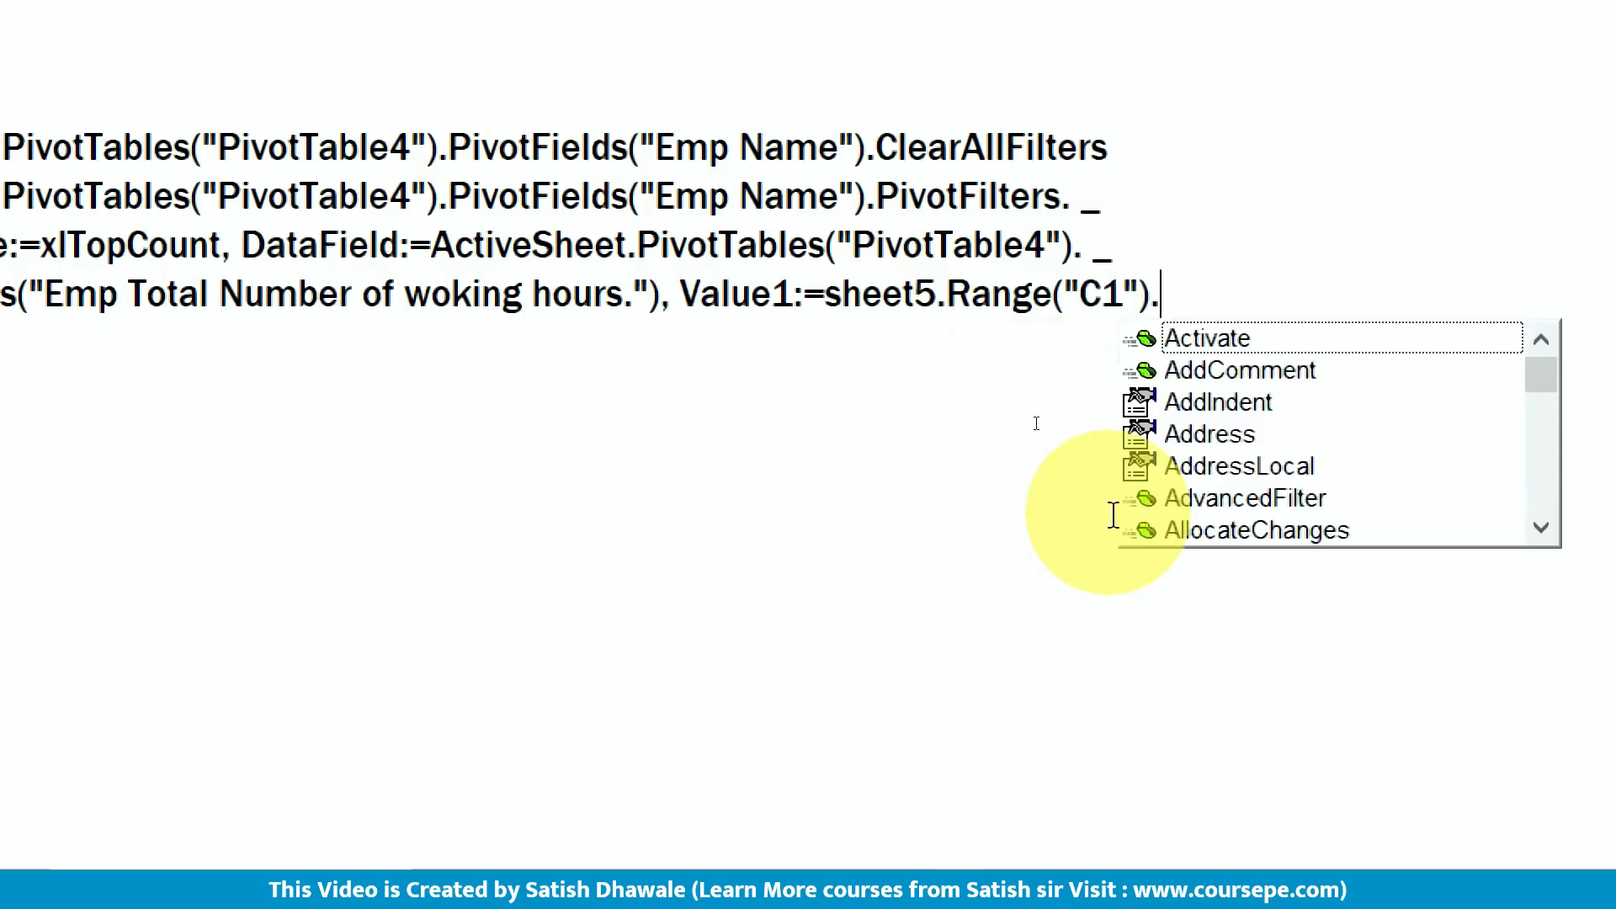
{"action": "type", "text": "value"}
{"action": "key", "text": "Tab"}
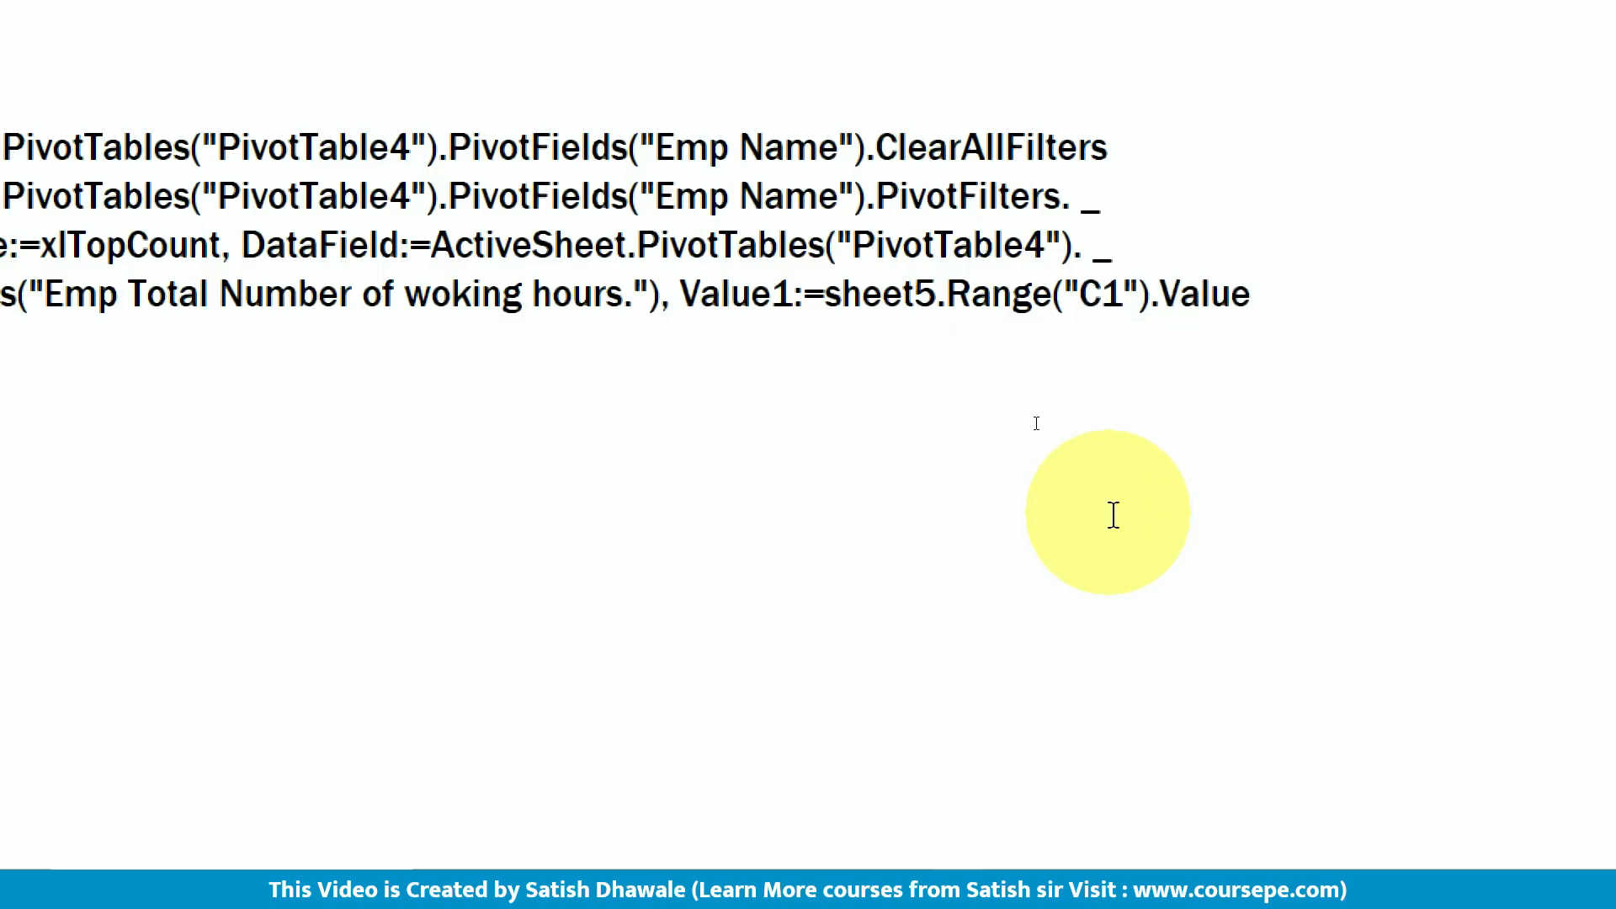
{"action": "left_click_drag", "start_coordinate": [824, 294], "coordinate": [1247, 362]}
{"action": "left_click", "coordinate": [1263, 296]}
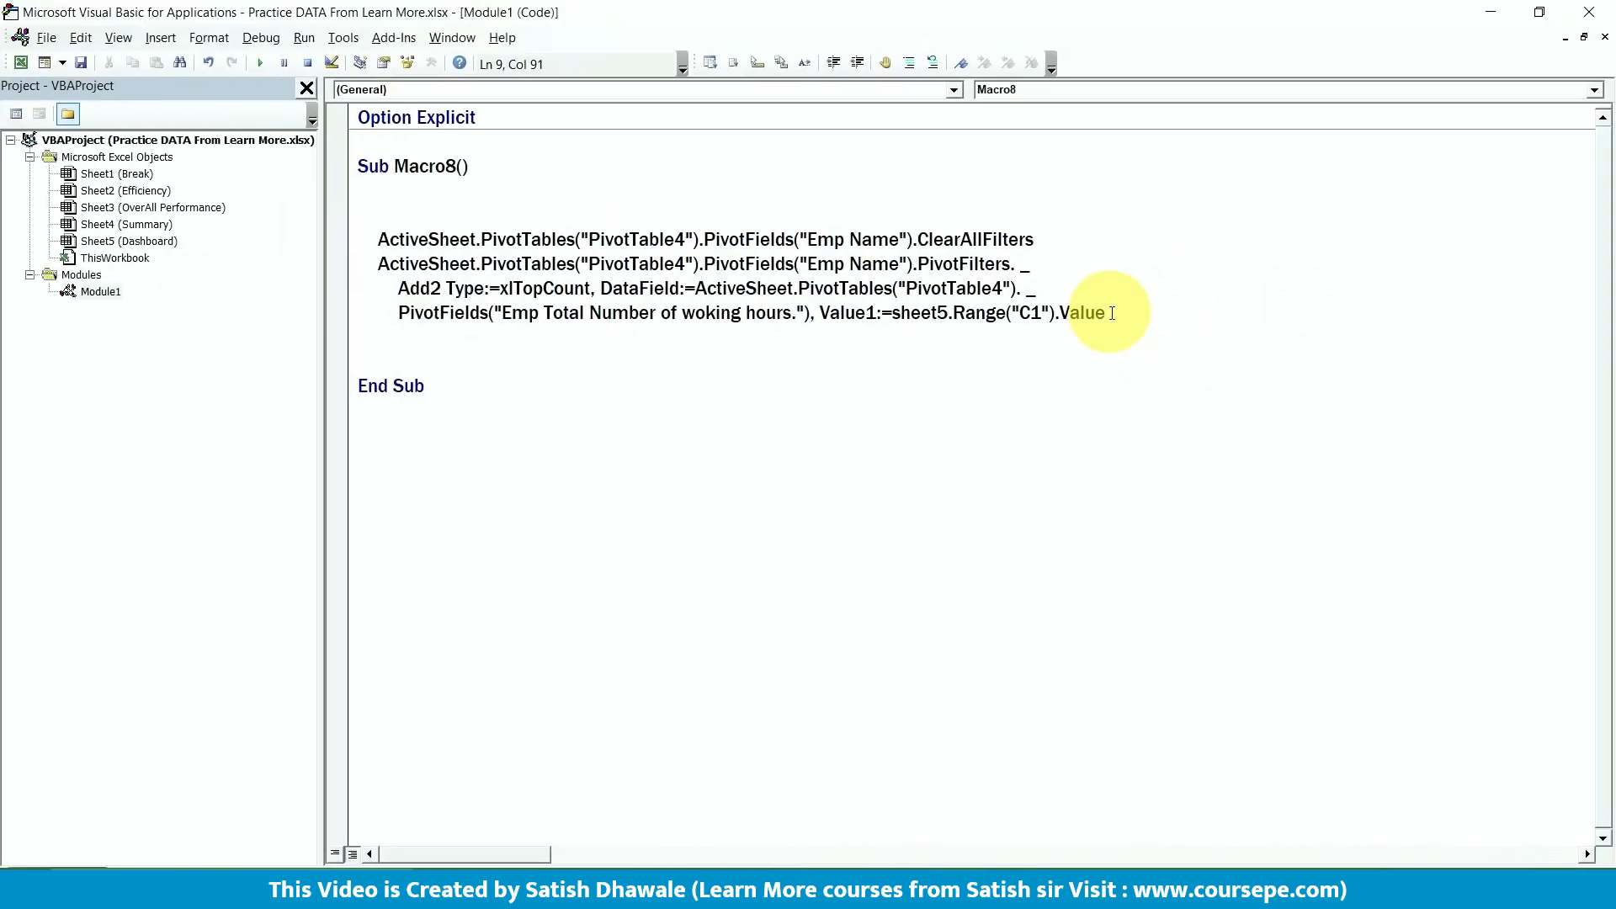
{"action": "key", "text": "Return"}
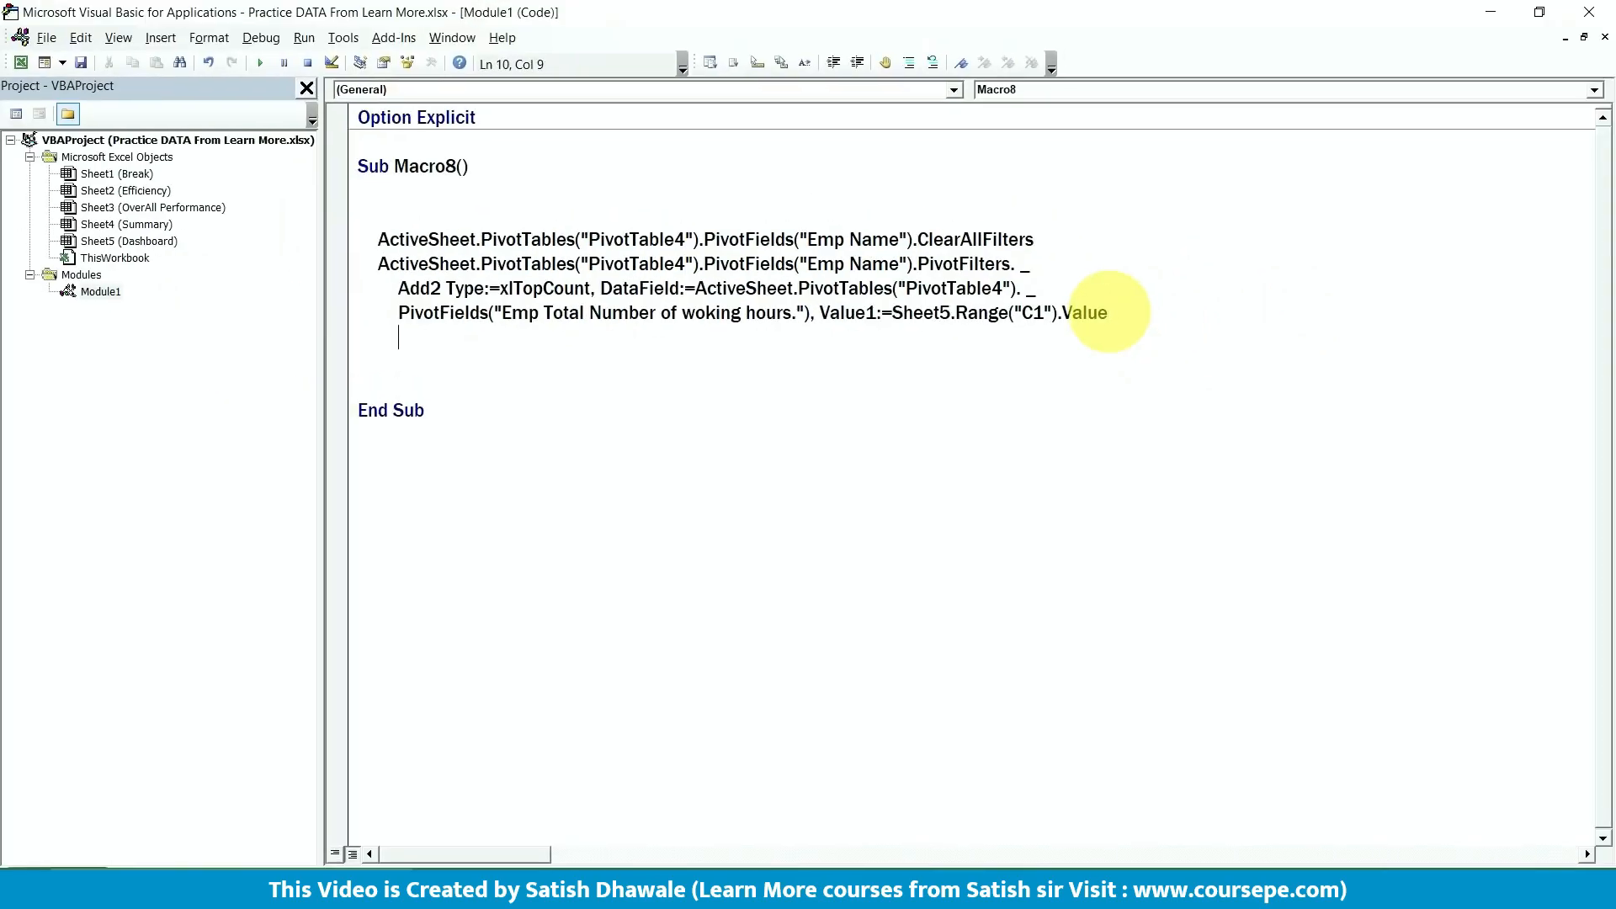
{"action": "left_click_drag", "start_coordinate": [913, 313], "coordinate": [1110, 312]}
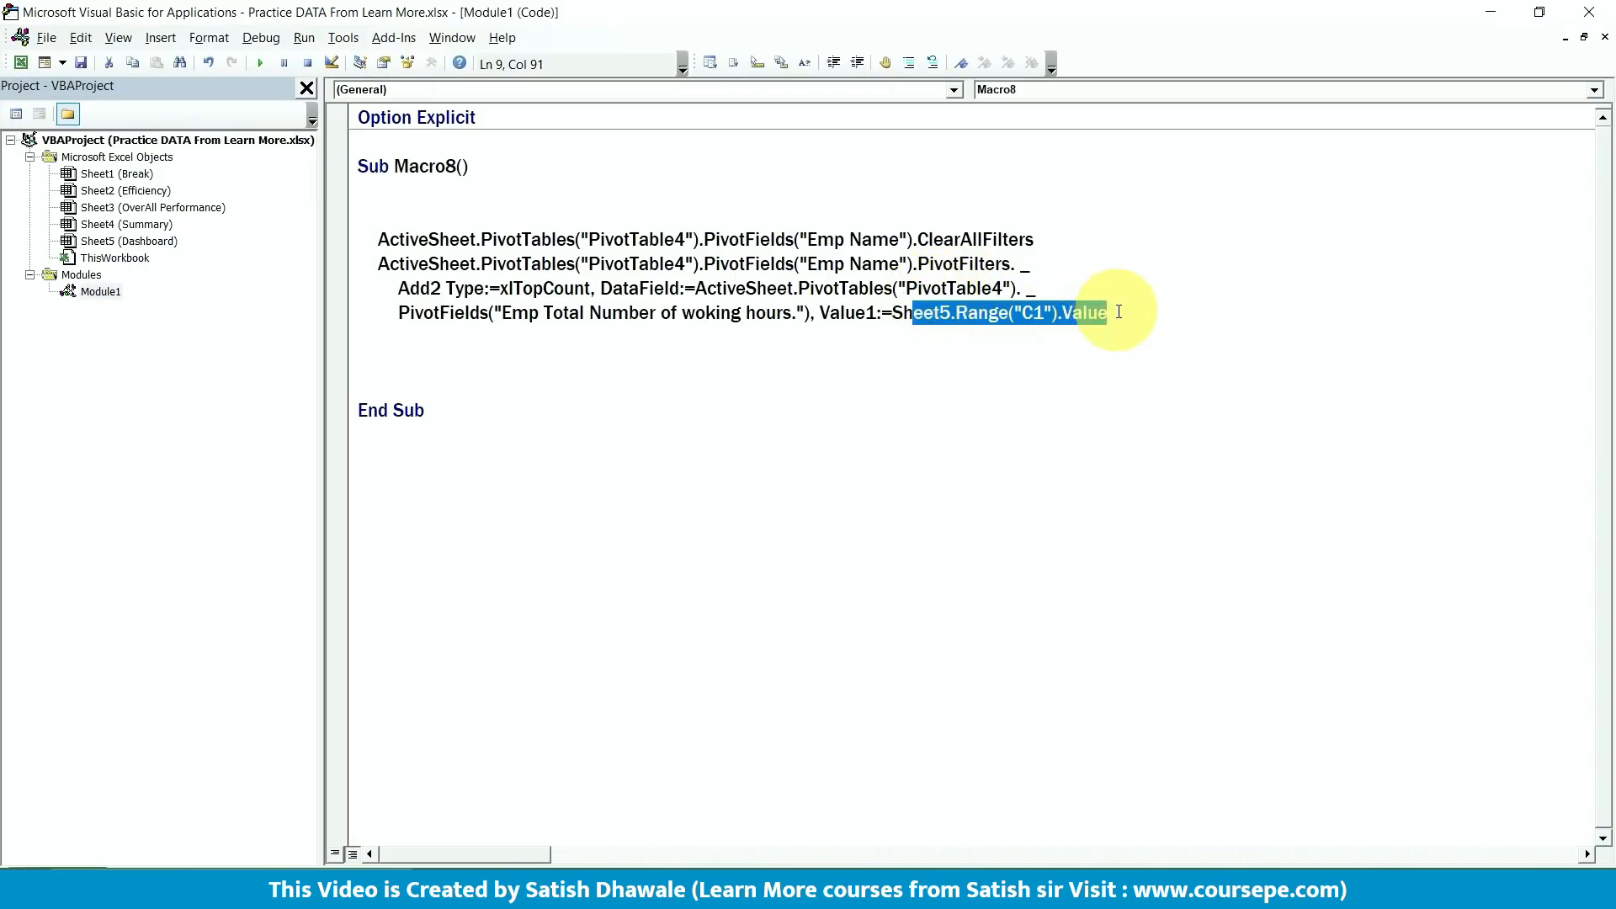
{"action": "left_click", "coordinate": [1139, 311]}
{"action": "left_click_drag", "start_coordinate": [1147, 311], "coordinate": [781, 308]}
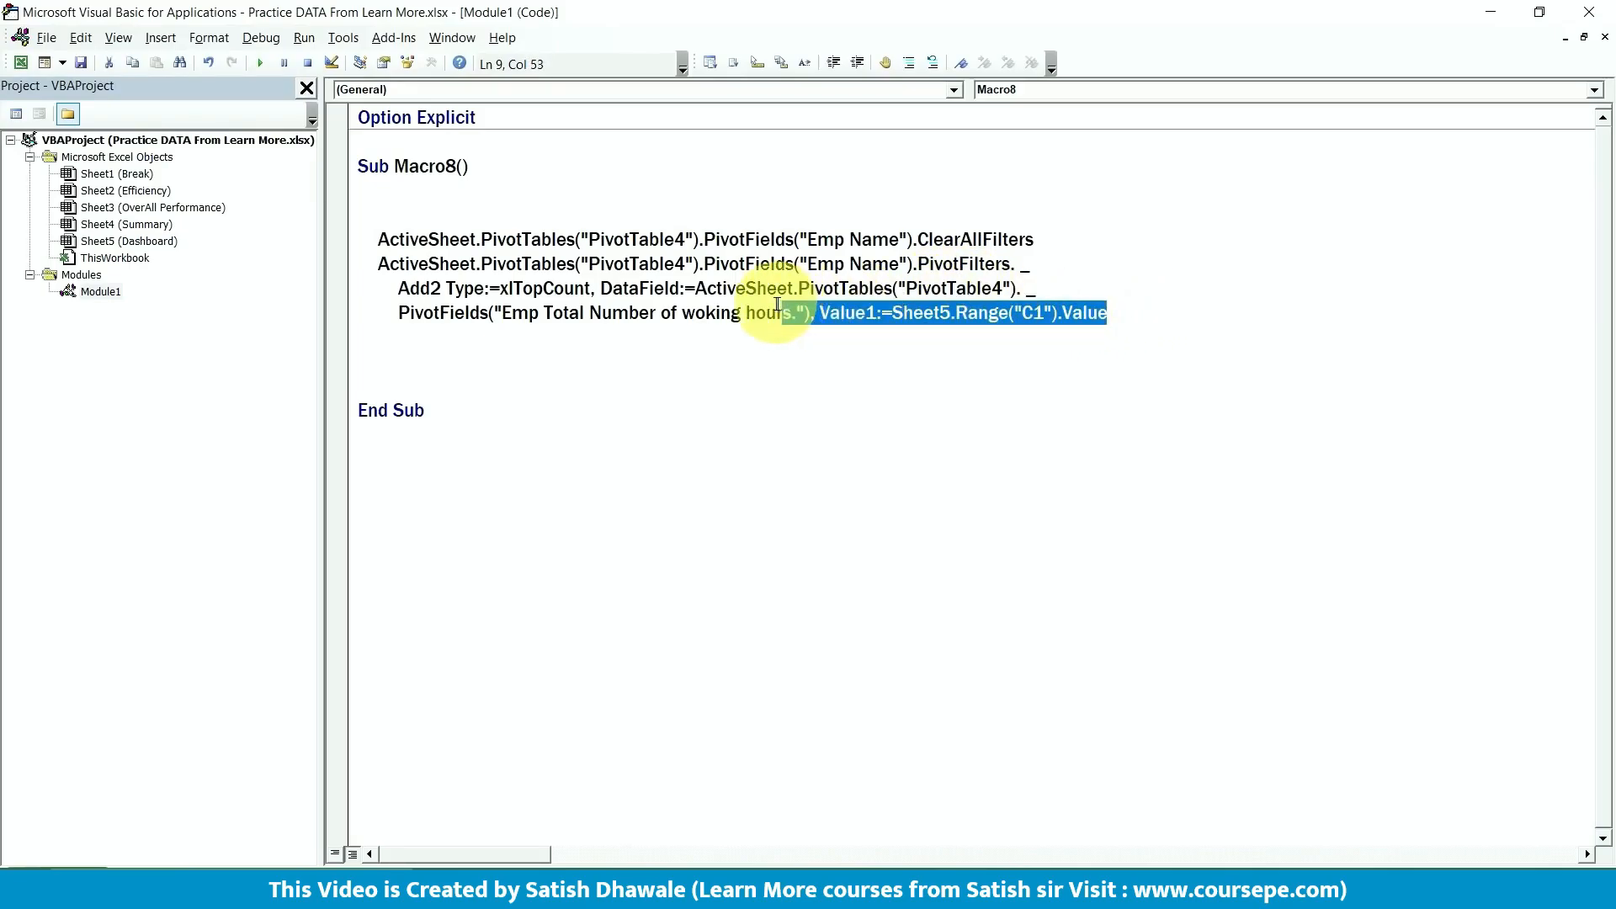
{"action": "left_click", "coordinate": [594, 334]}
{"action": "left_click_drag", "start_coordinate": [455, 166], "coordinate": [405, 165]}
{"action": "left_click", "coordinate": [530, 263]}
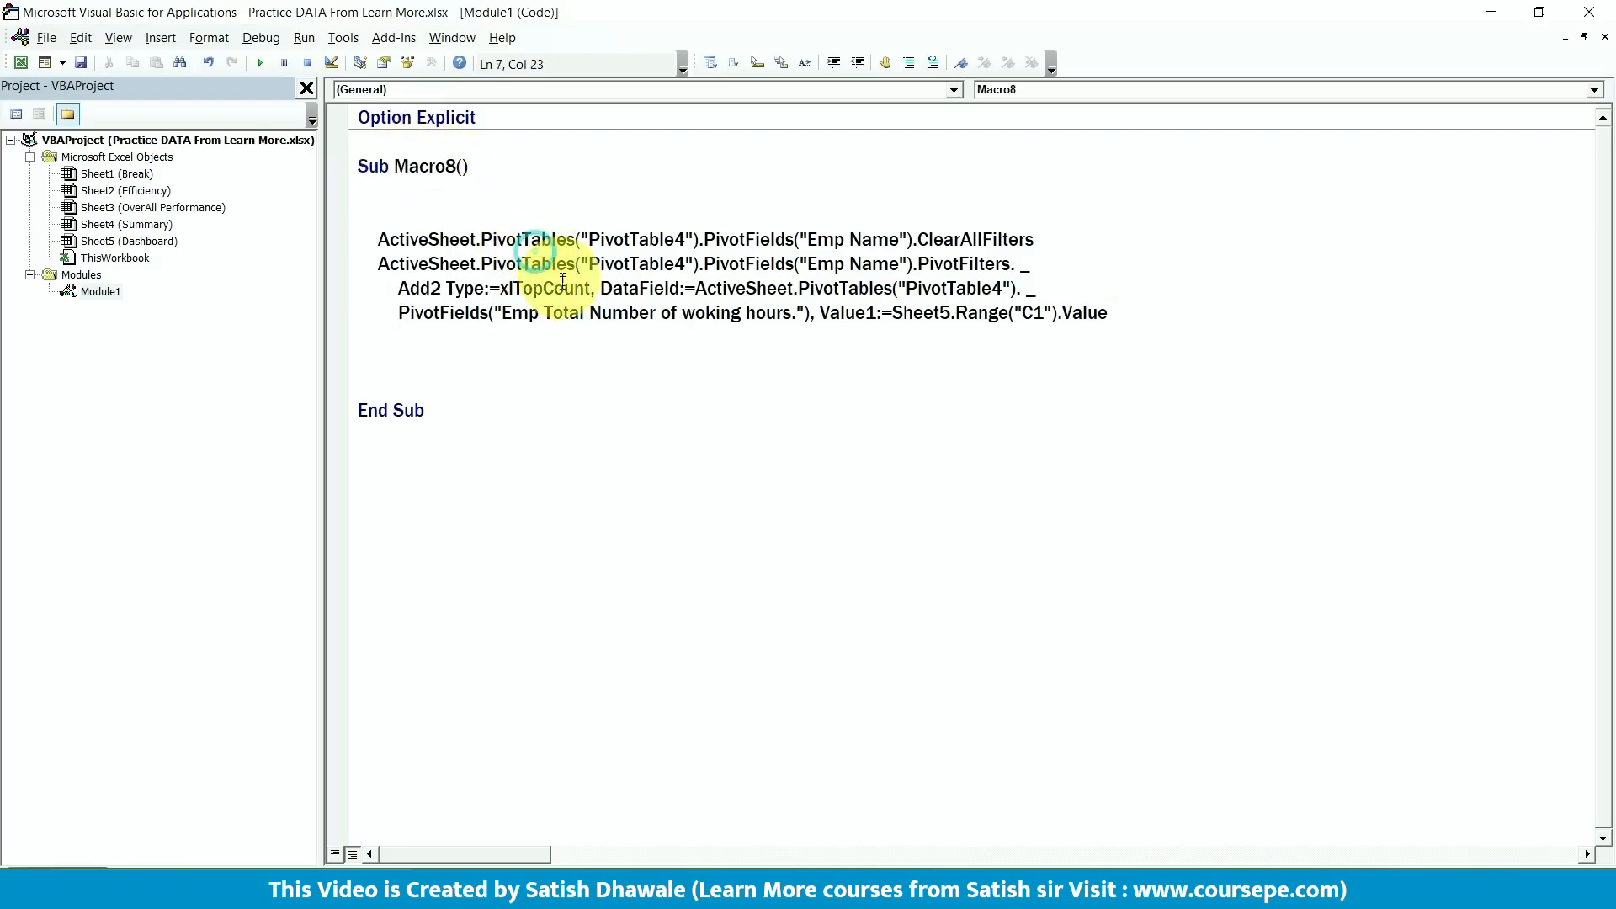
- Select the RECORDS spinner on the Dashboard sheet and identify its name in the Selection pane by hiding and showing it
{"action": "key", "text": "alt+Tab"}
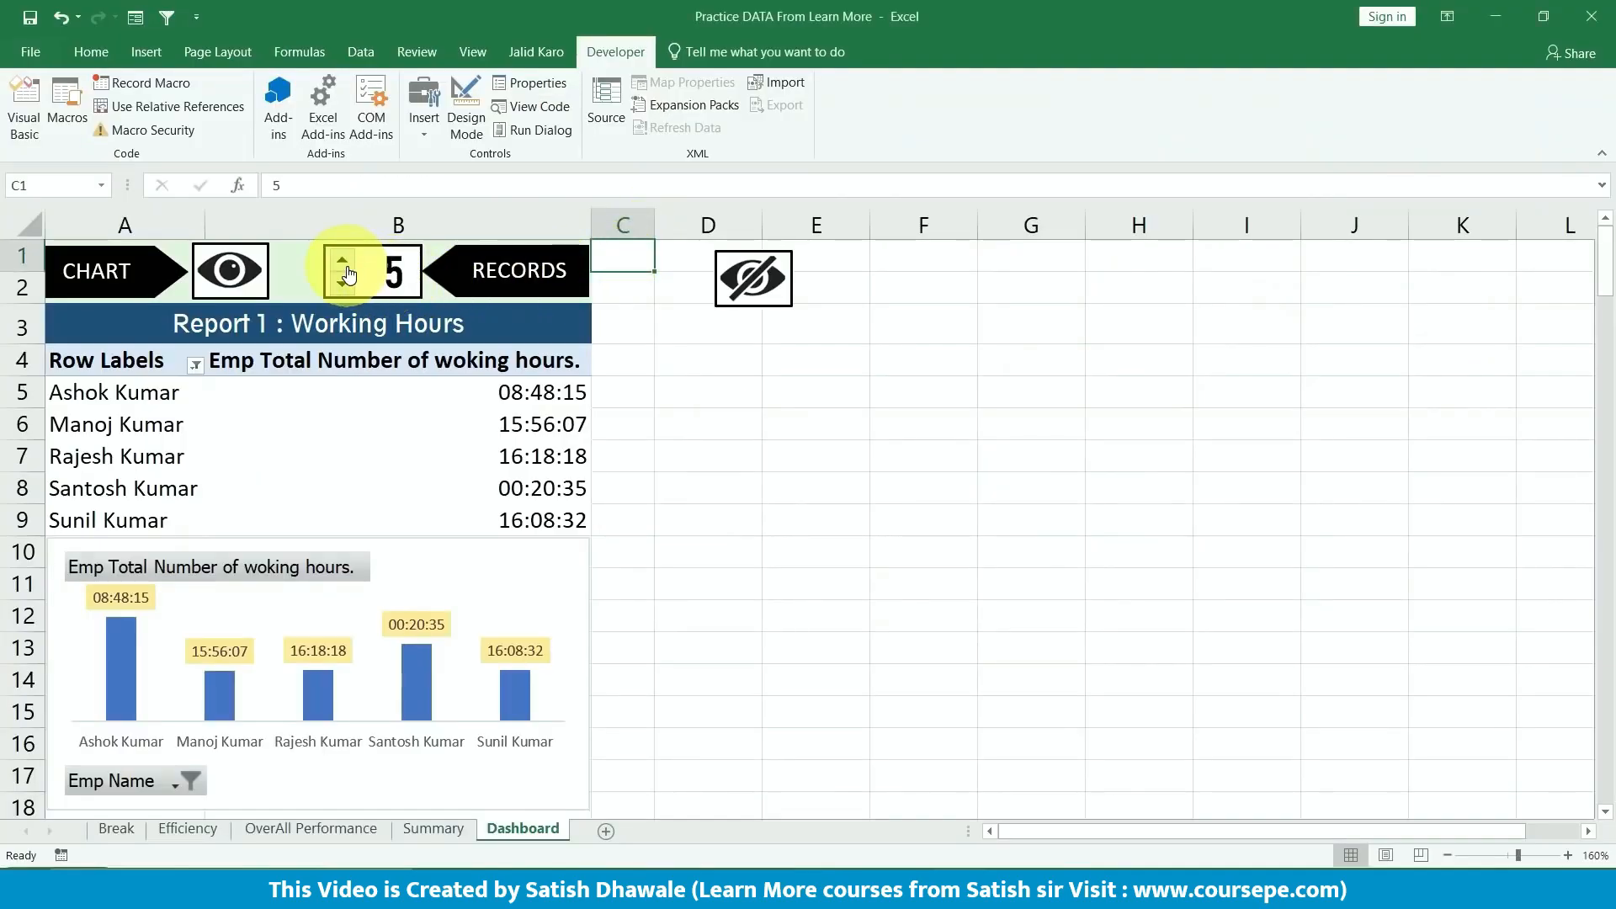
{"action": "right_click", "coordinate": [348, 268]}
{"action": "key", "text": "Escape"}
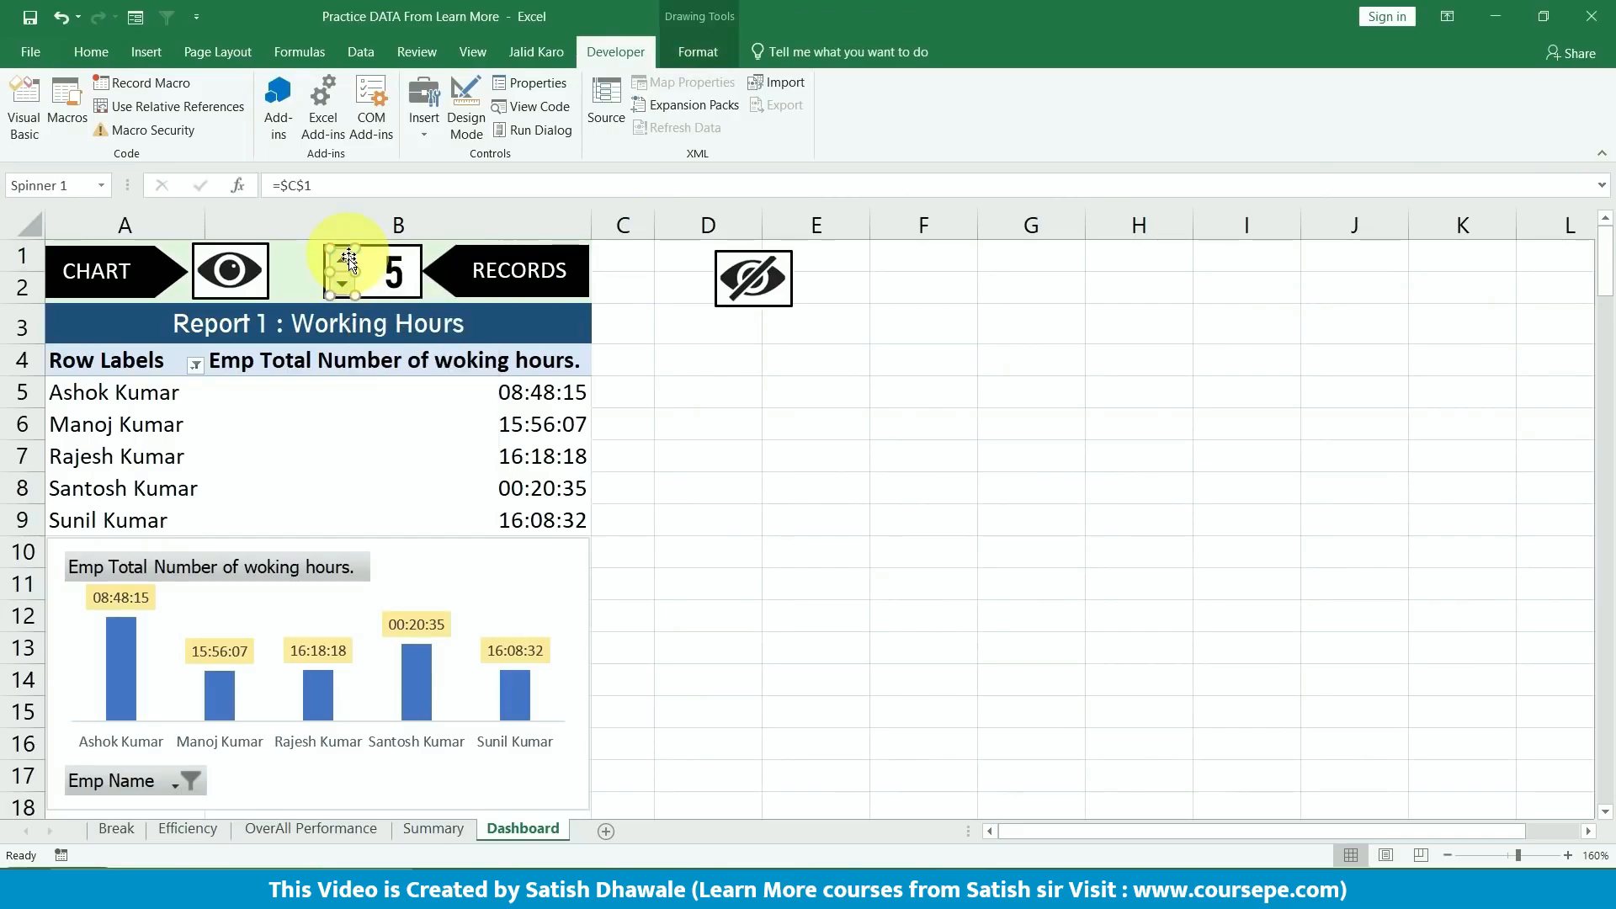
{"action": "key", "text": "alt+Tab"}
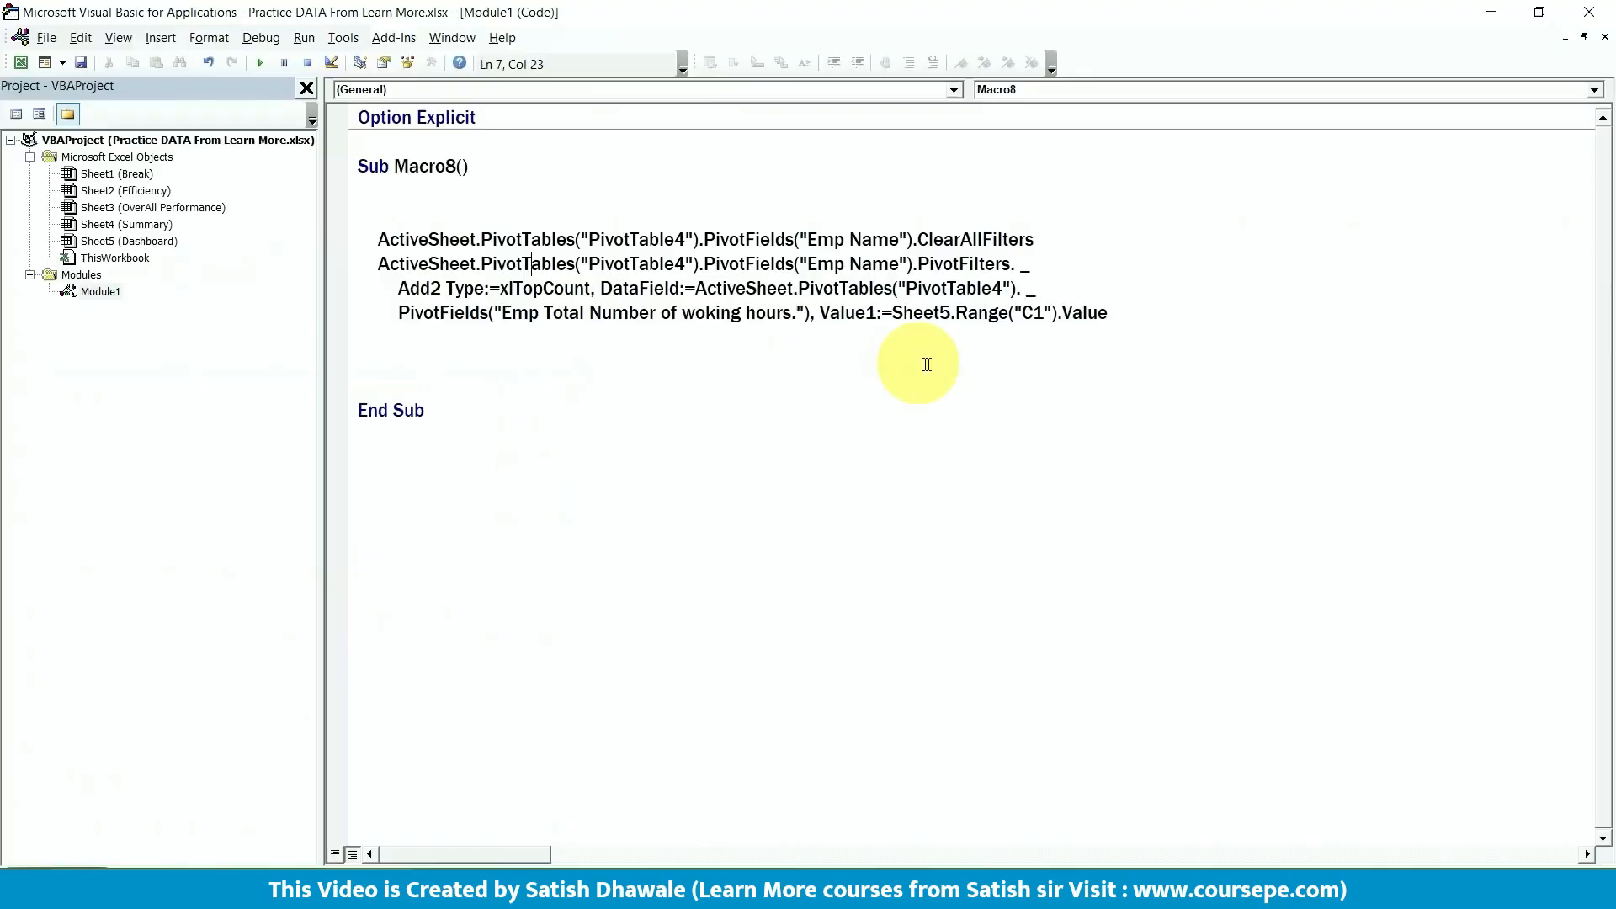
{"action": "key", "text": "alt+Tab"}
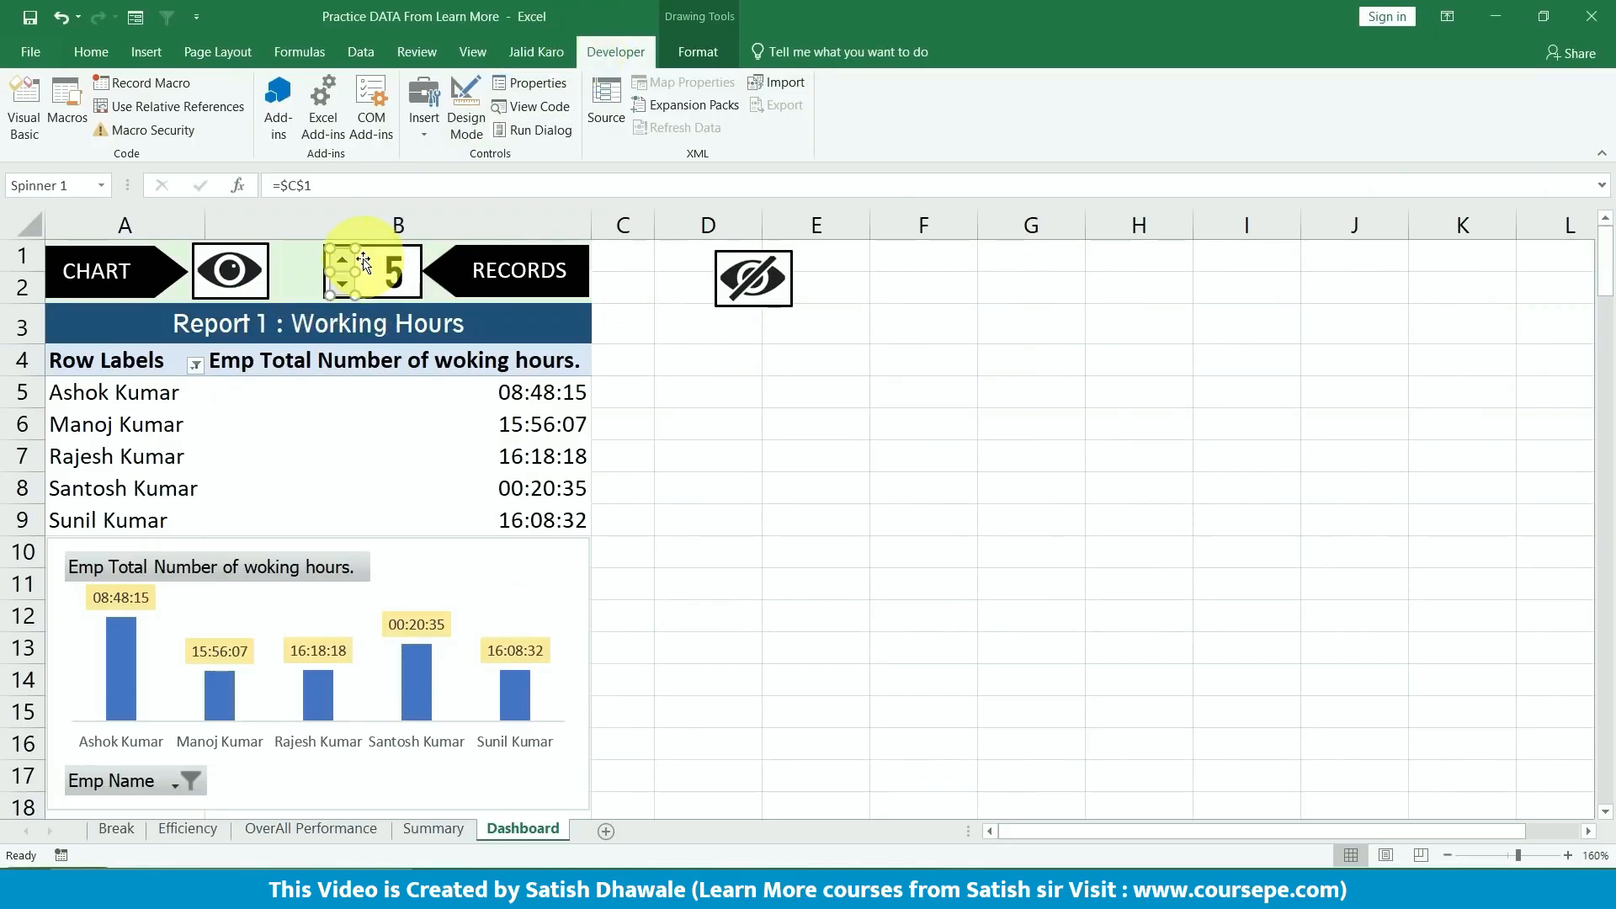
{"action": "left_click", "coordinate": [680, 55]}
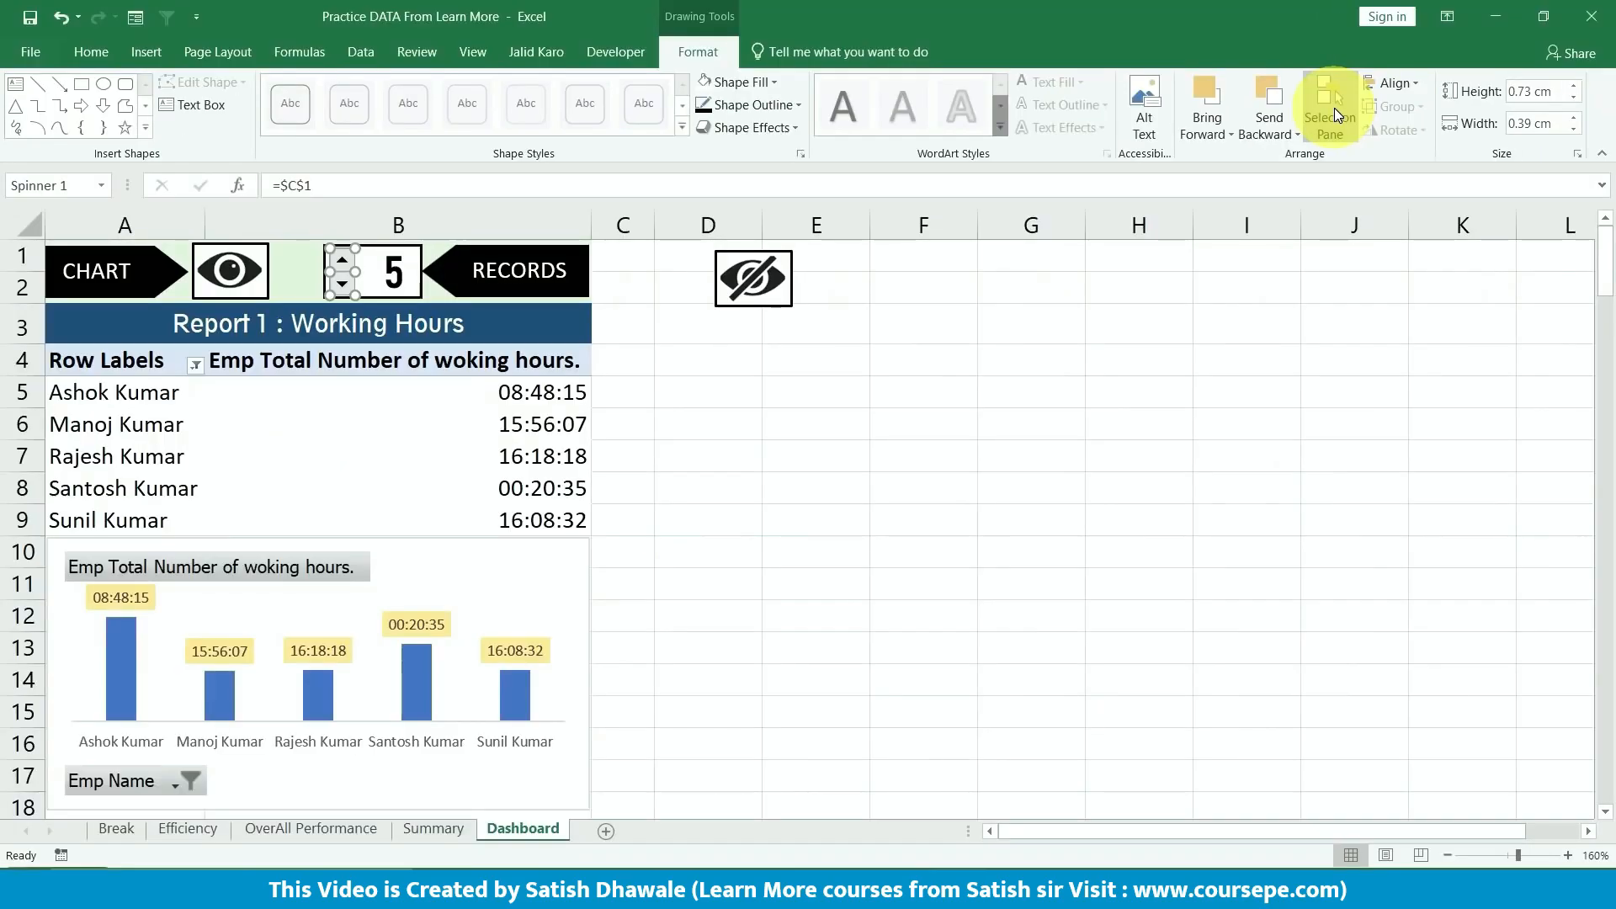
{"action": "left_click", "coordinate": [1335, 112]}
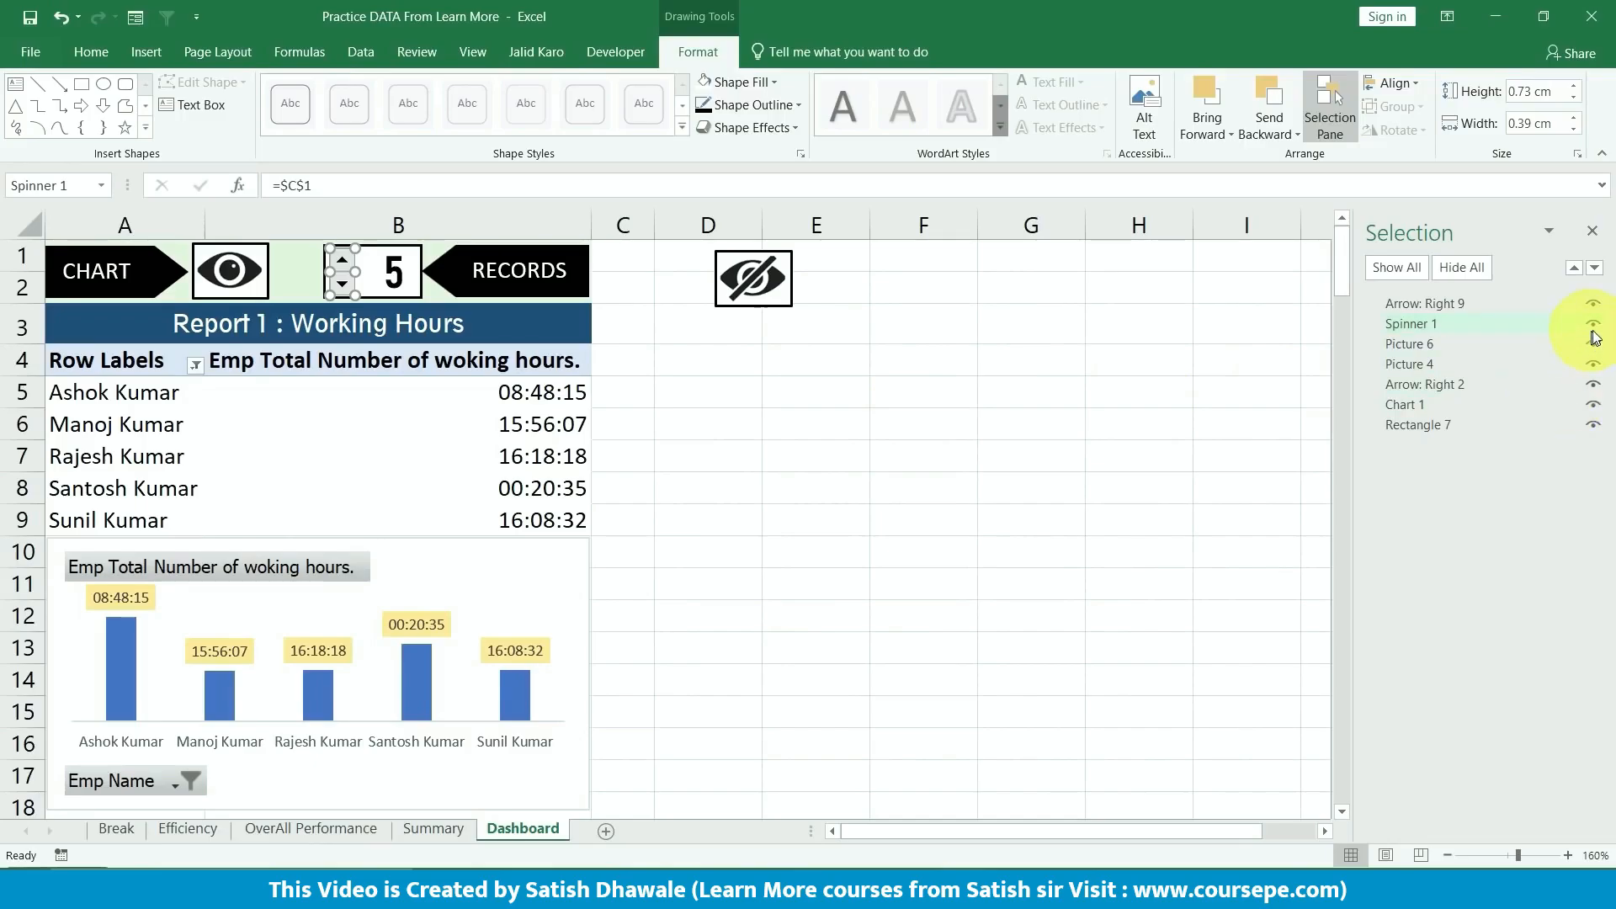
{"action": "left_click", "coordinate": [1595, 324]}
{"action": "left_click", "coordinate": [1595, 324]}
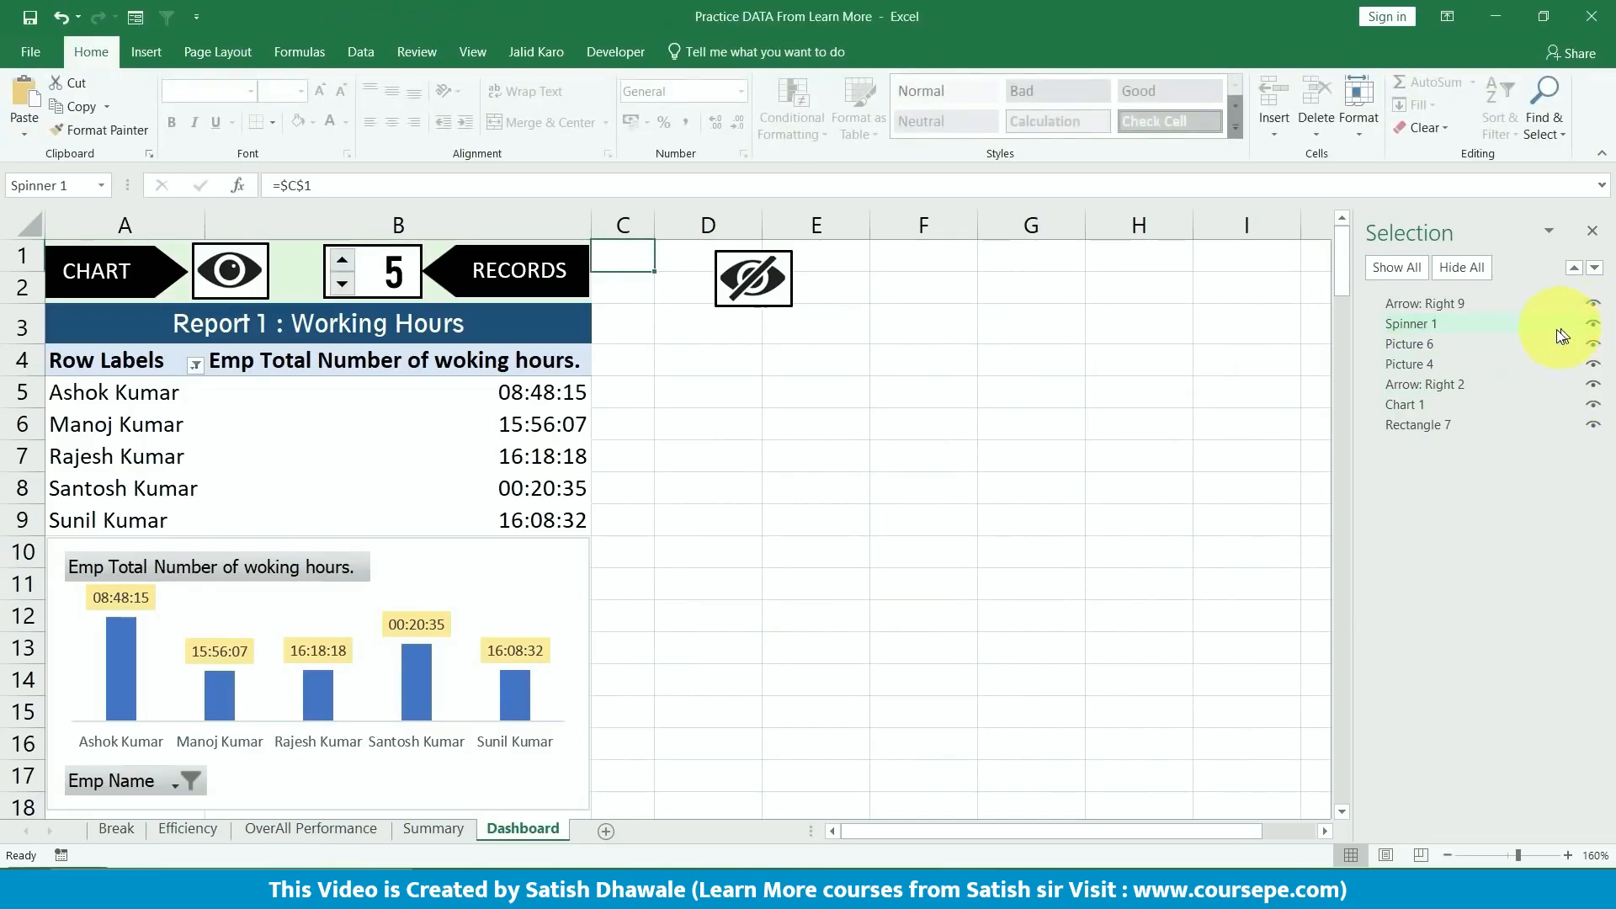
- Rename the Macro8 procedure in Module1 to Spinner1_Code
{"action": "key", "text": "alt+F11"}
{"action": "left_click", "coordinate": [1111, 313]}
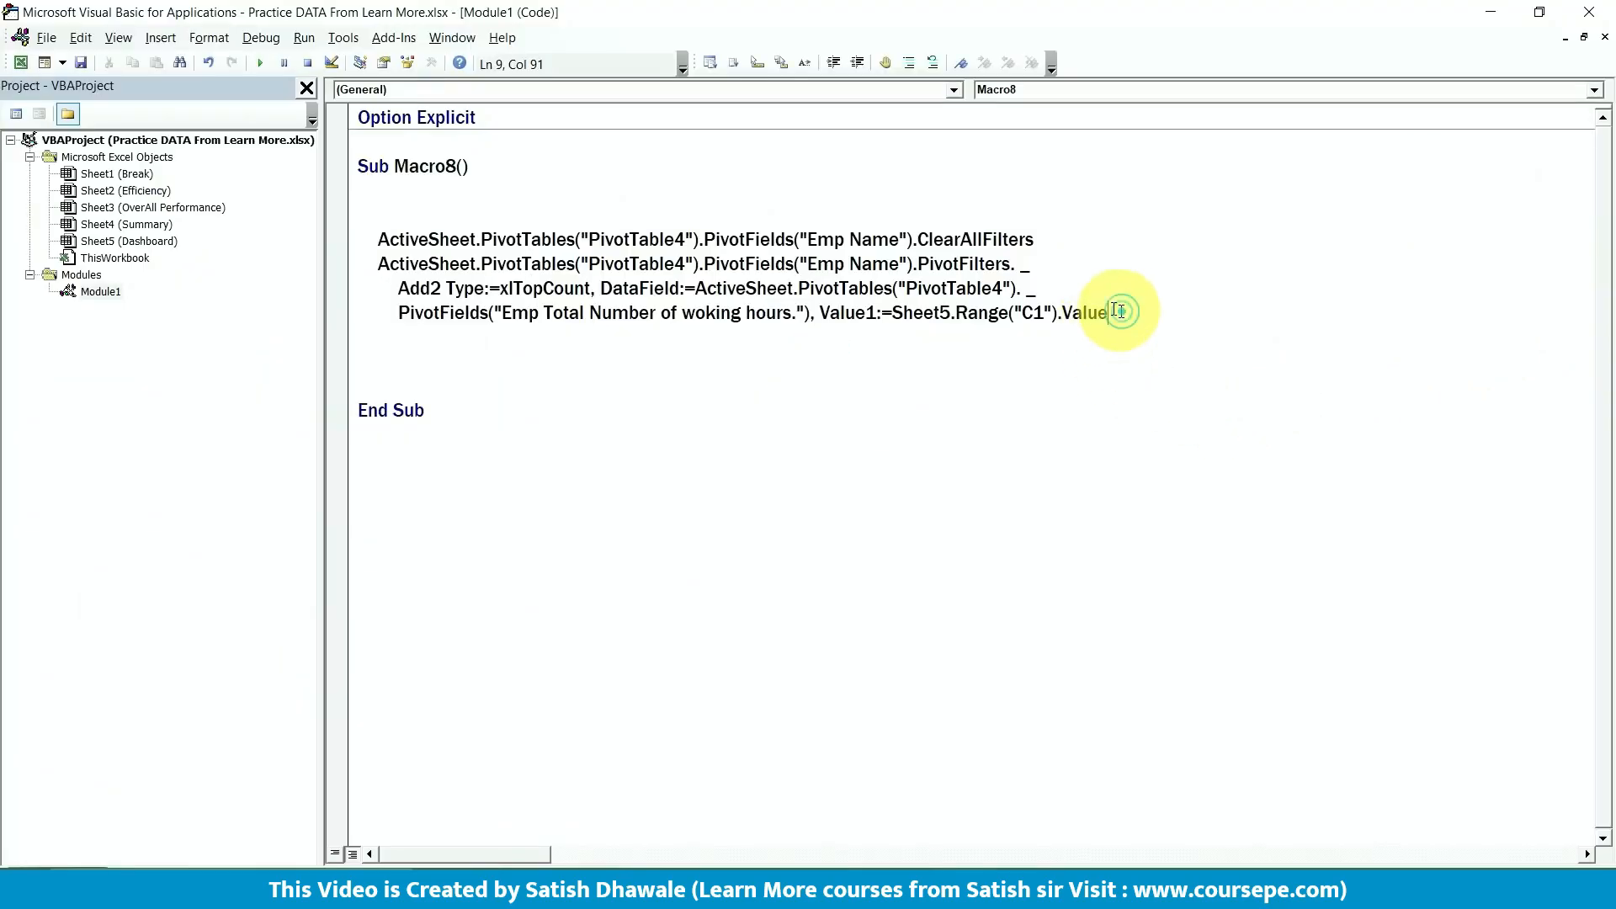
{"action": "left_click_drag", "start_coordinate": [456, 165], "coordinate": [404, 162]}
{"action": "type", "text": "Spinner1Code"}
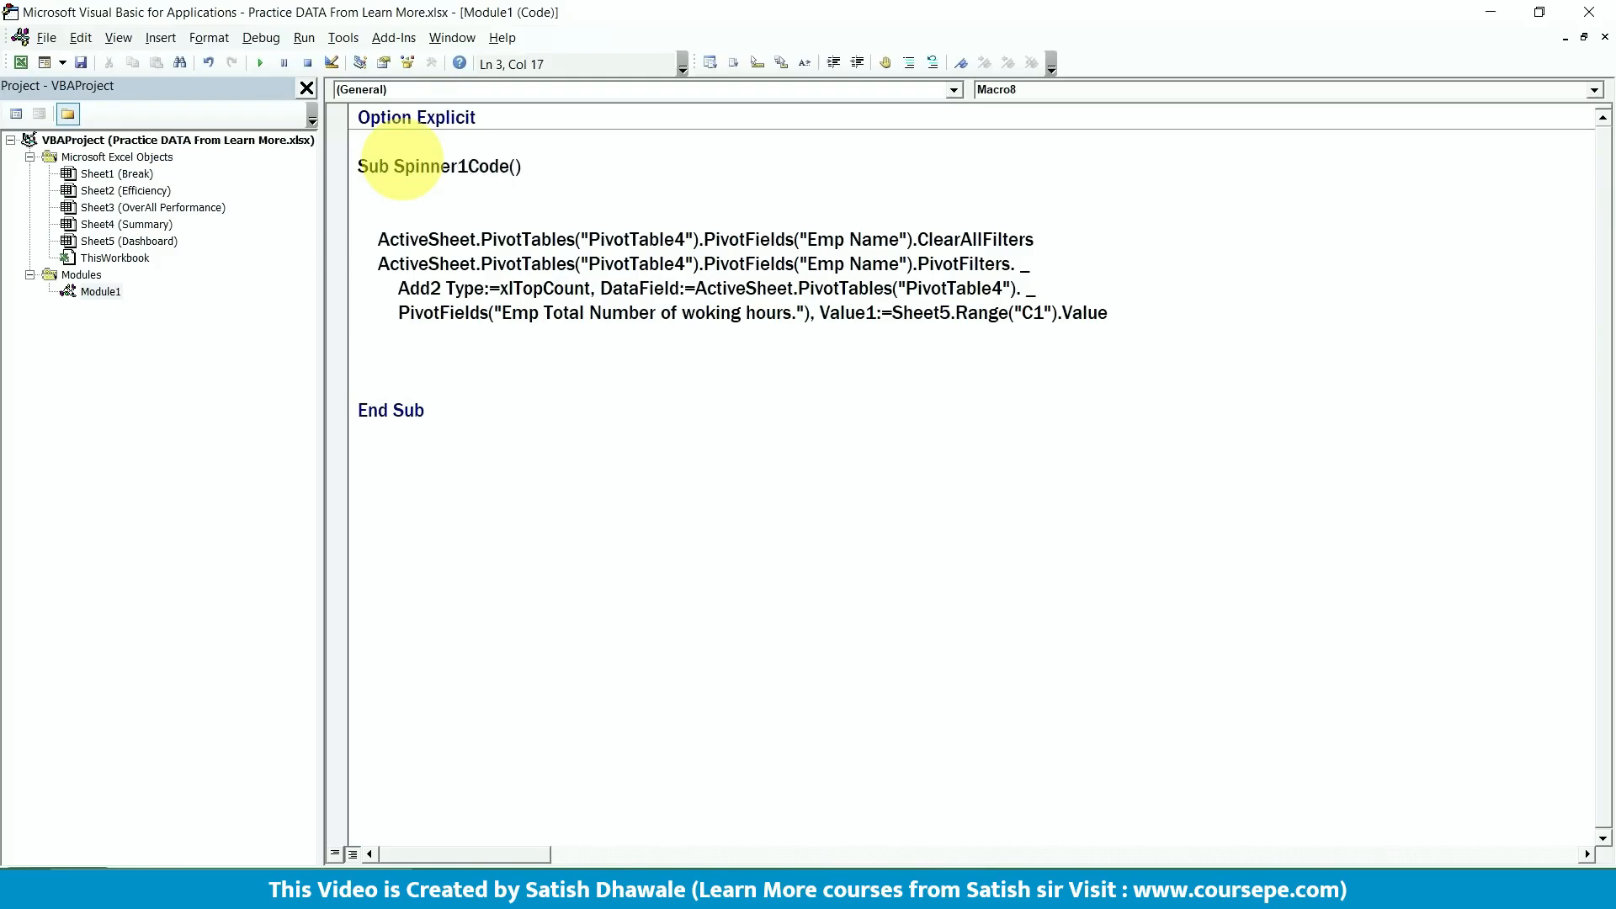
{"action": "left_click", "coordinate": [470, 166]}
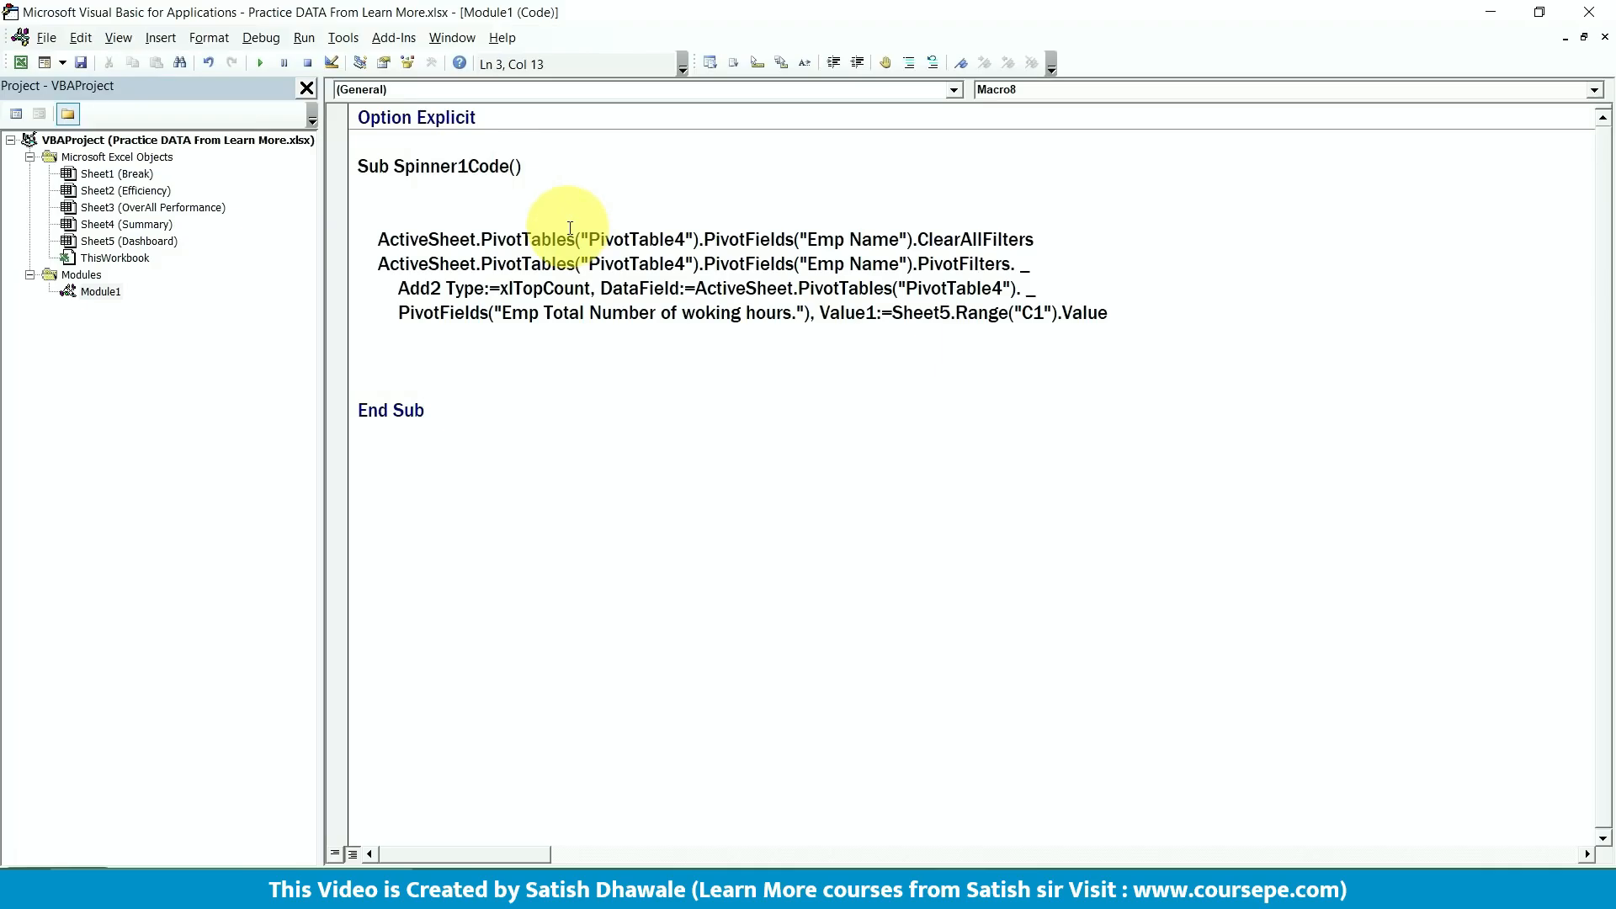
{"action": "type", "text": "_"}
{"action": "left_click", "coordinate": [569, 166]}
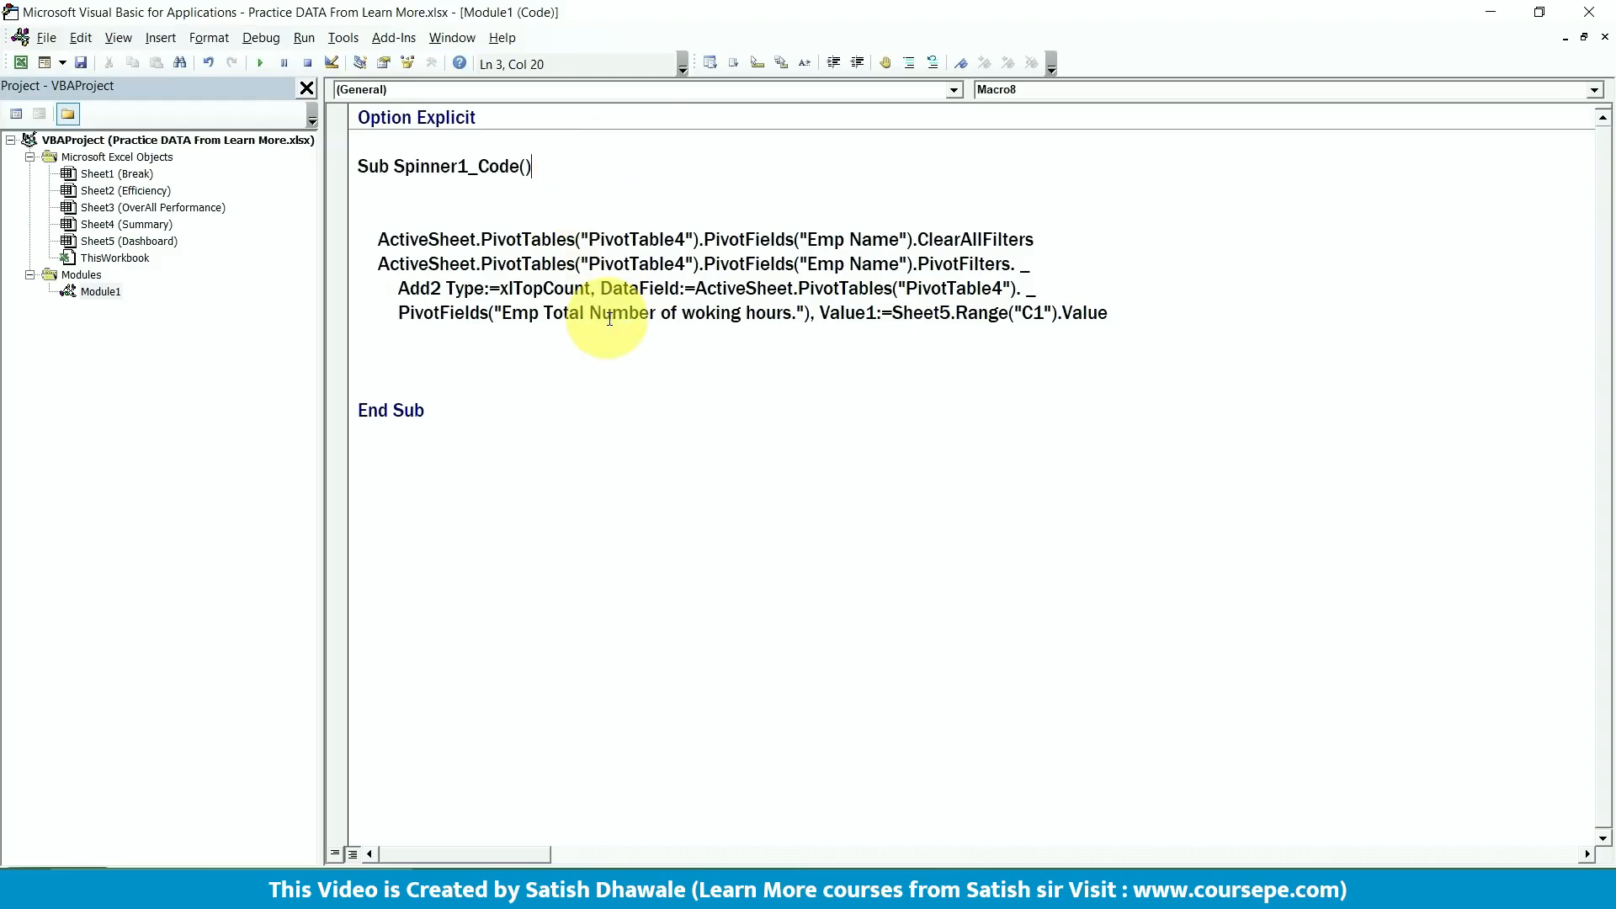
- Assign the Spinner1_Code macro to the RECORDS spinner on the Dashboard sheet
{"action": "key", "text": "alt+F11"}
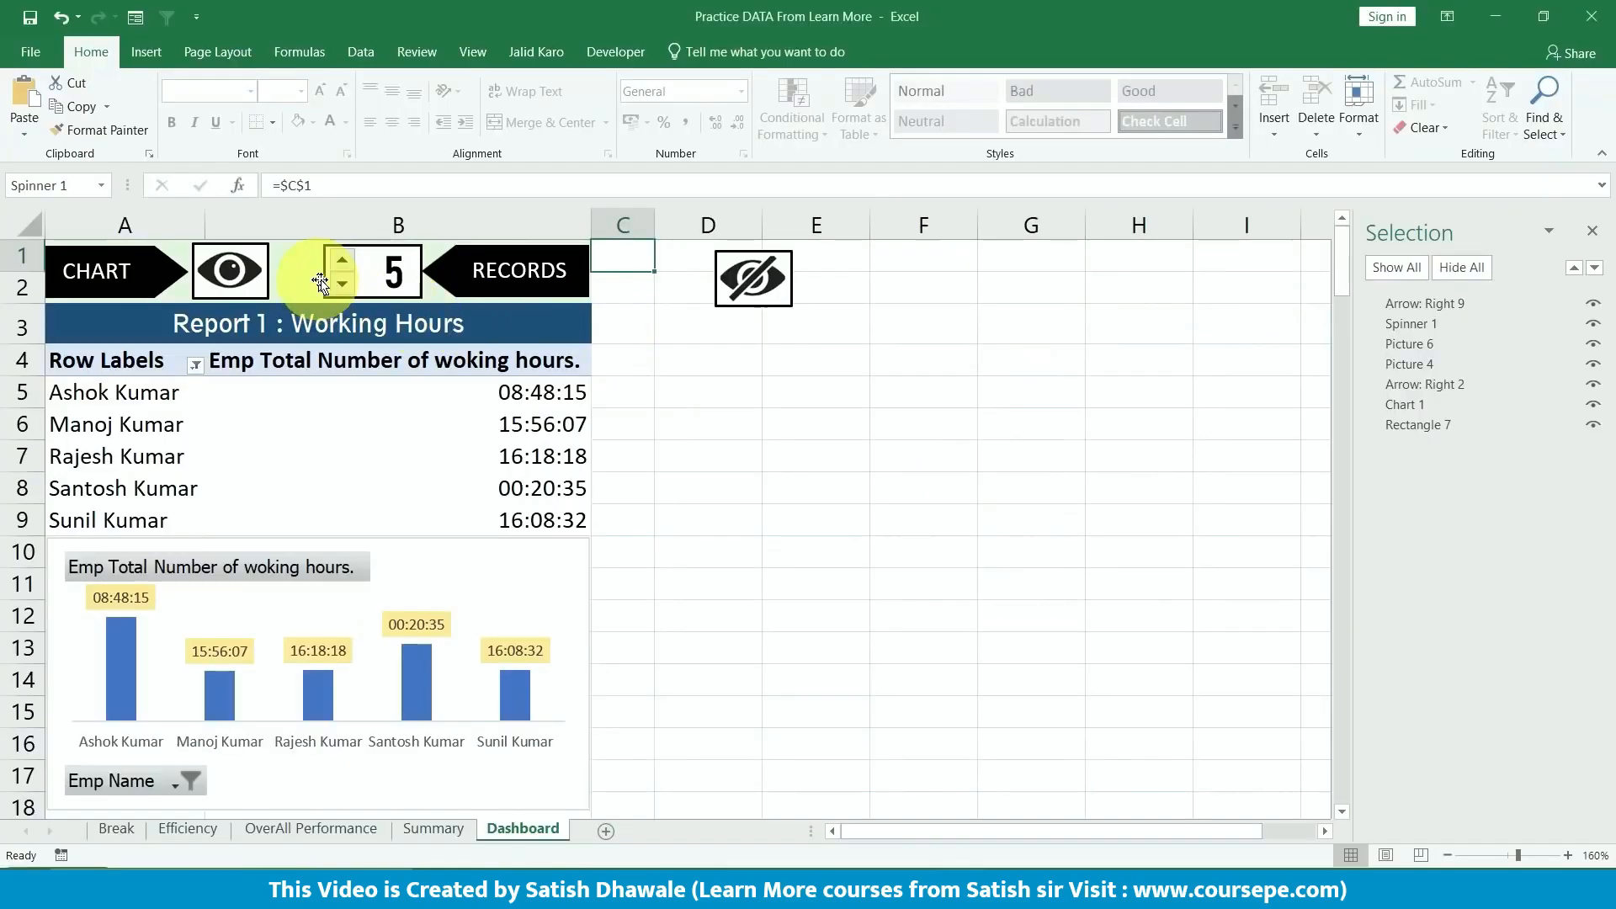
{"action": "right_click", "coordinate": [345, 269]}
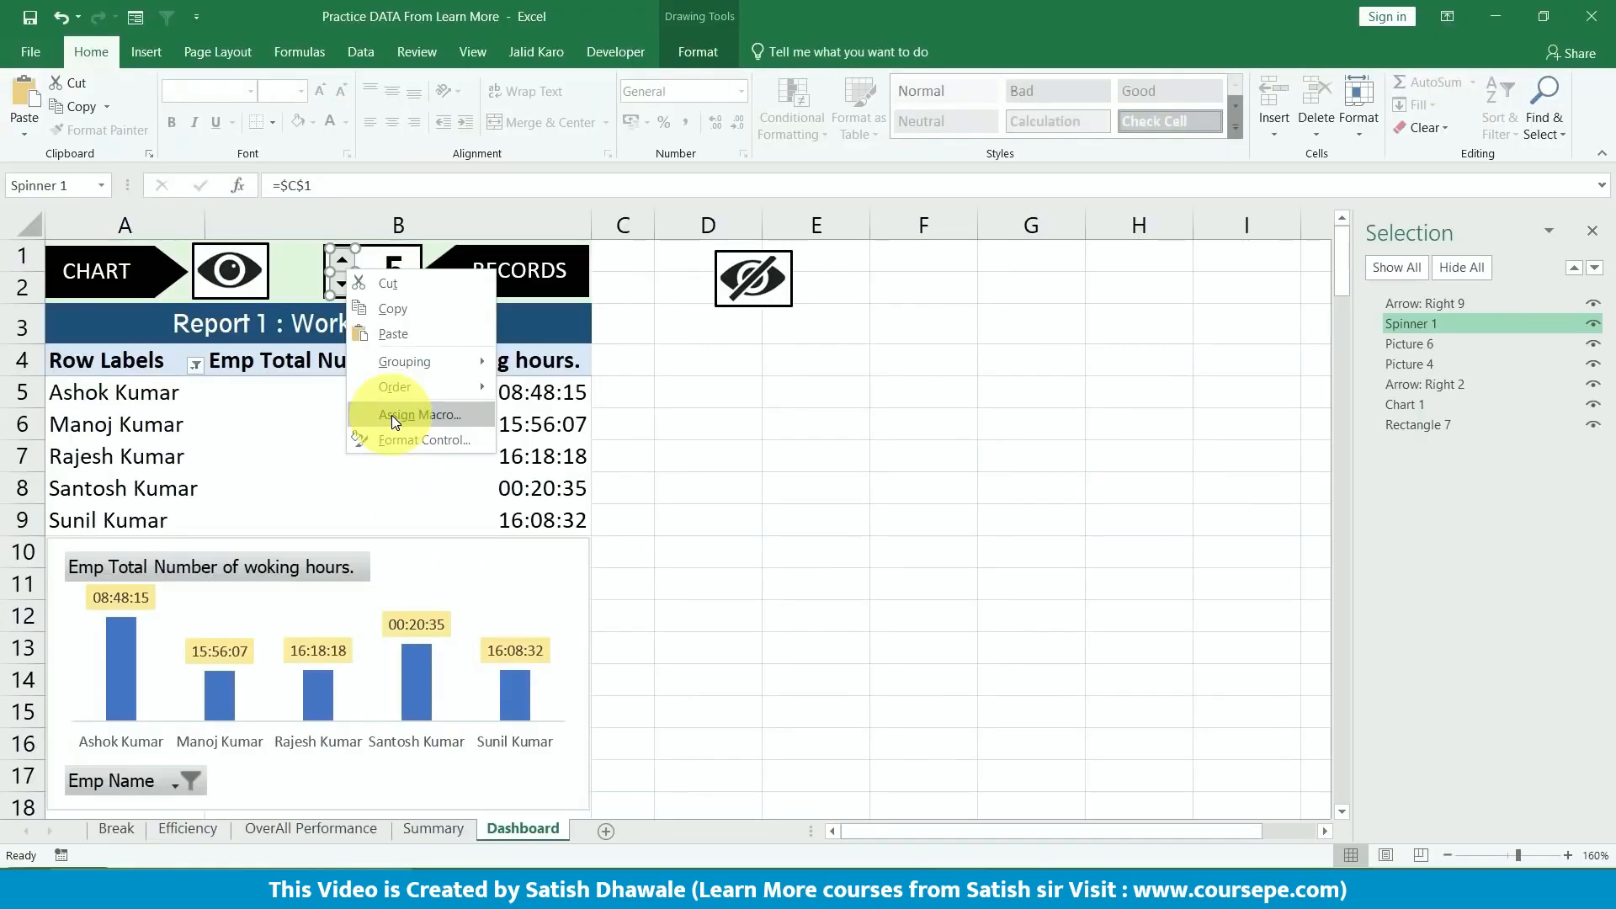
{"action": "left_click", "coordinate": [391, 416]}
{"action": "left_click", "coordinate": [224, 291]}
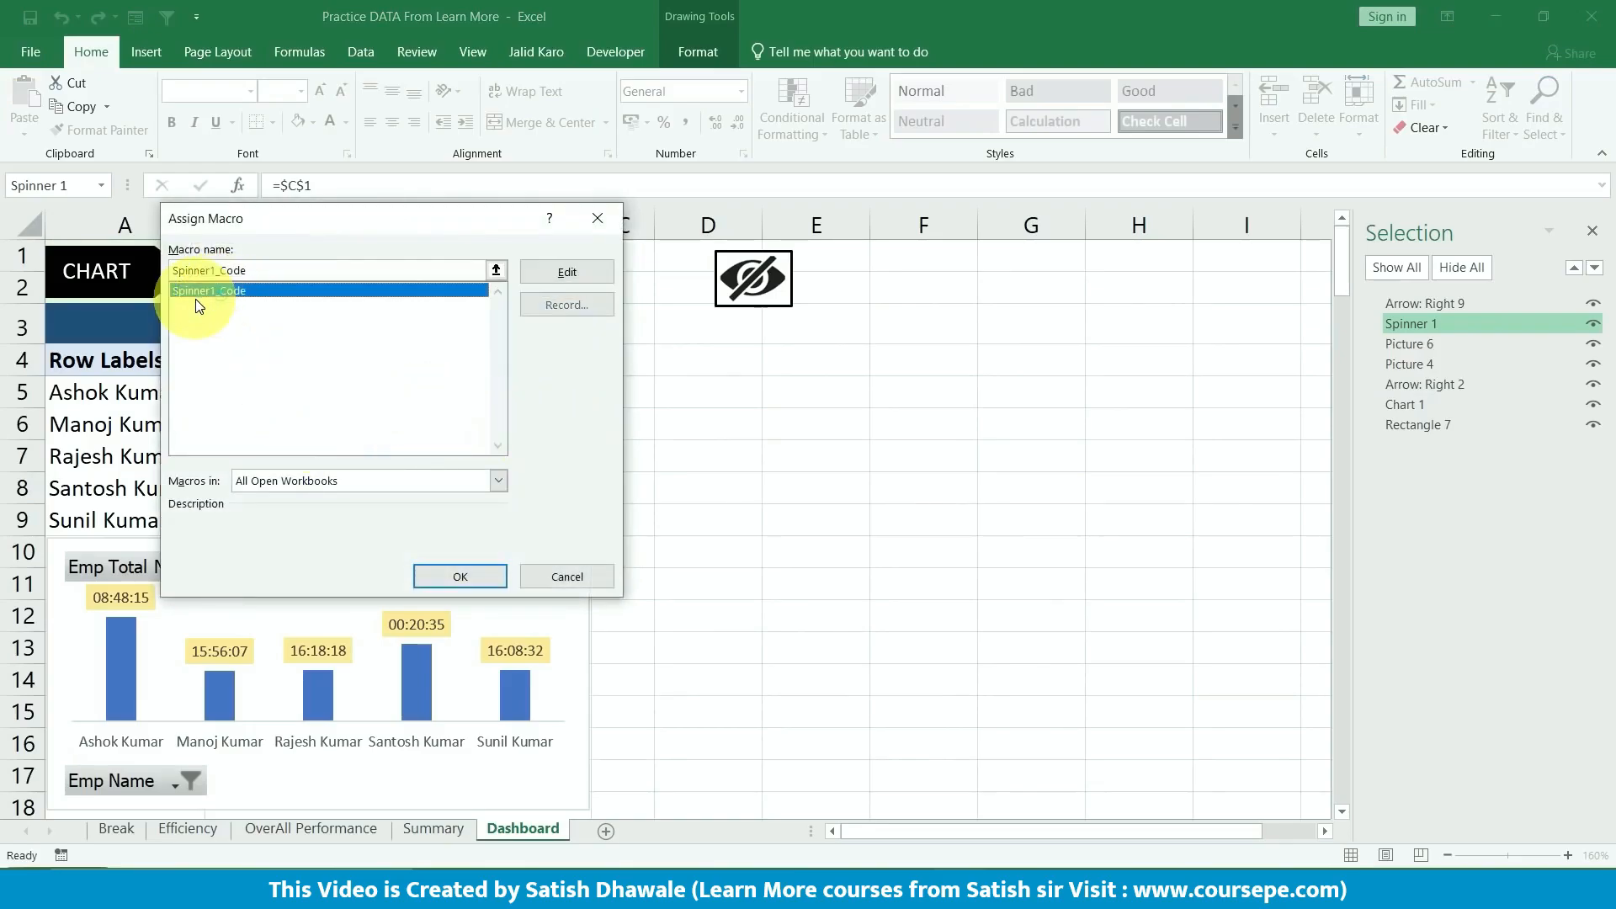
{"action": "left_click", "coordinate": [455, 579]}
{"action": "left_click", "coordinate": [788, 468]}
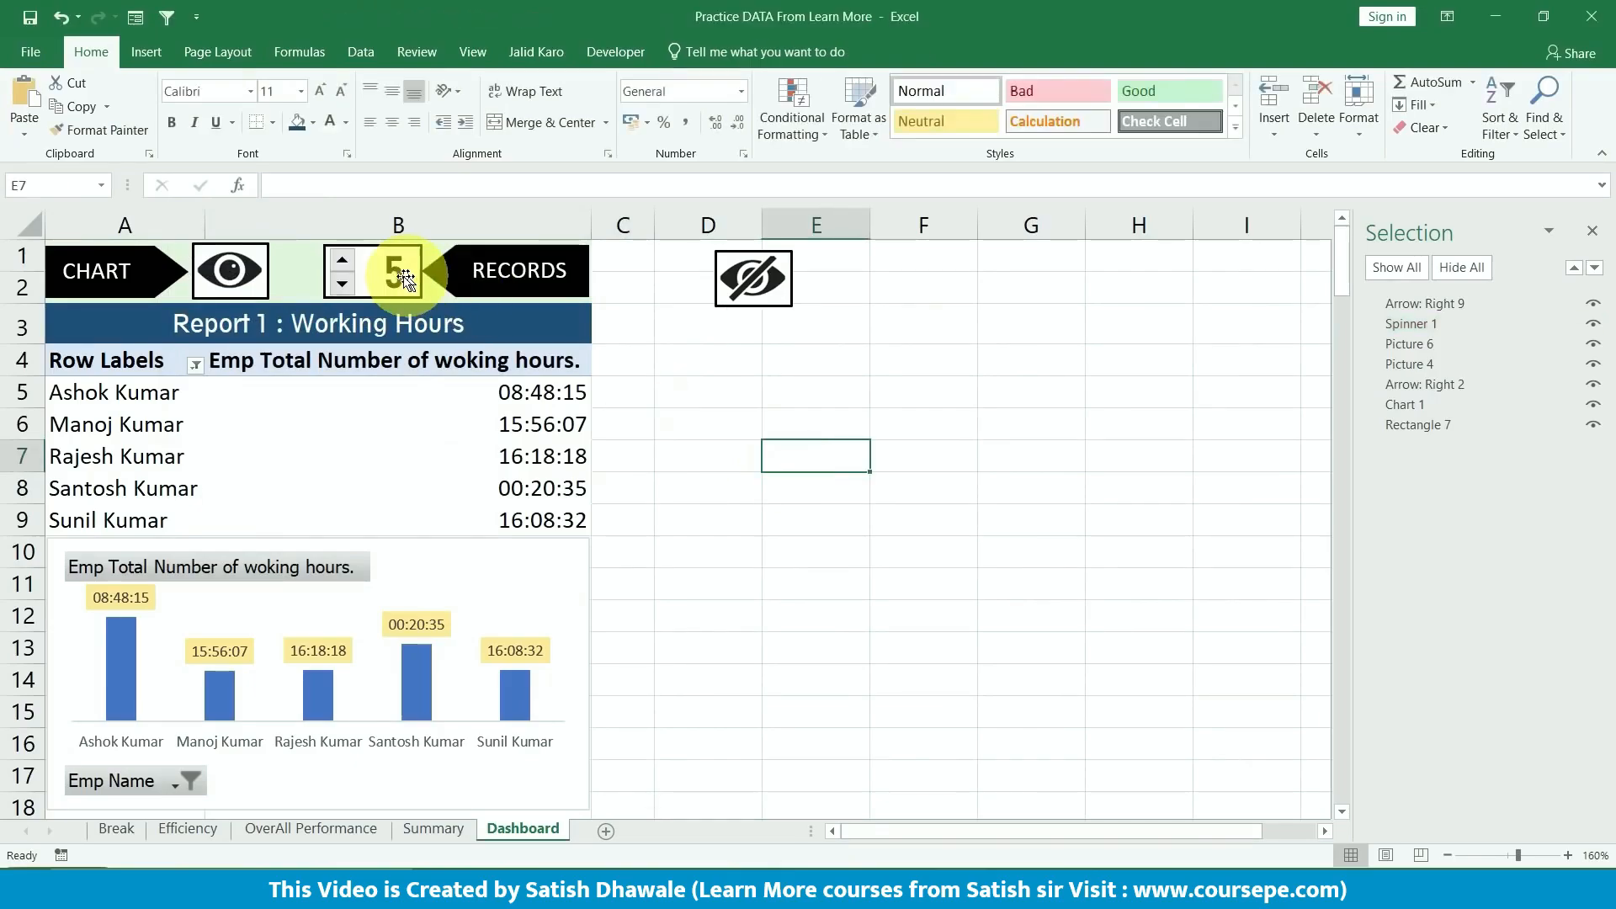
- Reassign Spinner1_Code to the RECORDS spinner and test it by lowering the record count to 4
{"action": "right_click", "coordinate": [342, 269]}
{"action": "left_click", "coordinate": [416, 415]}
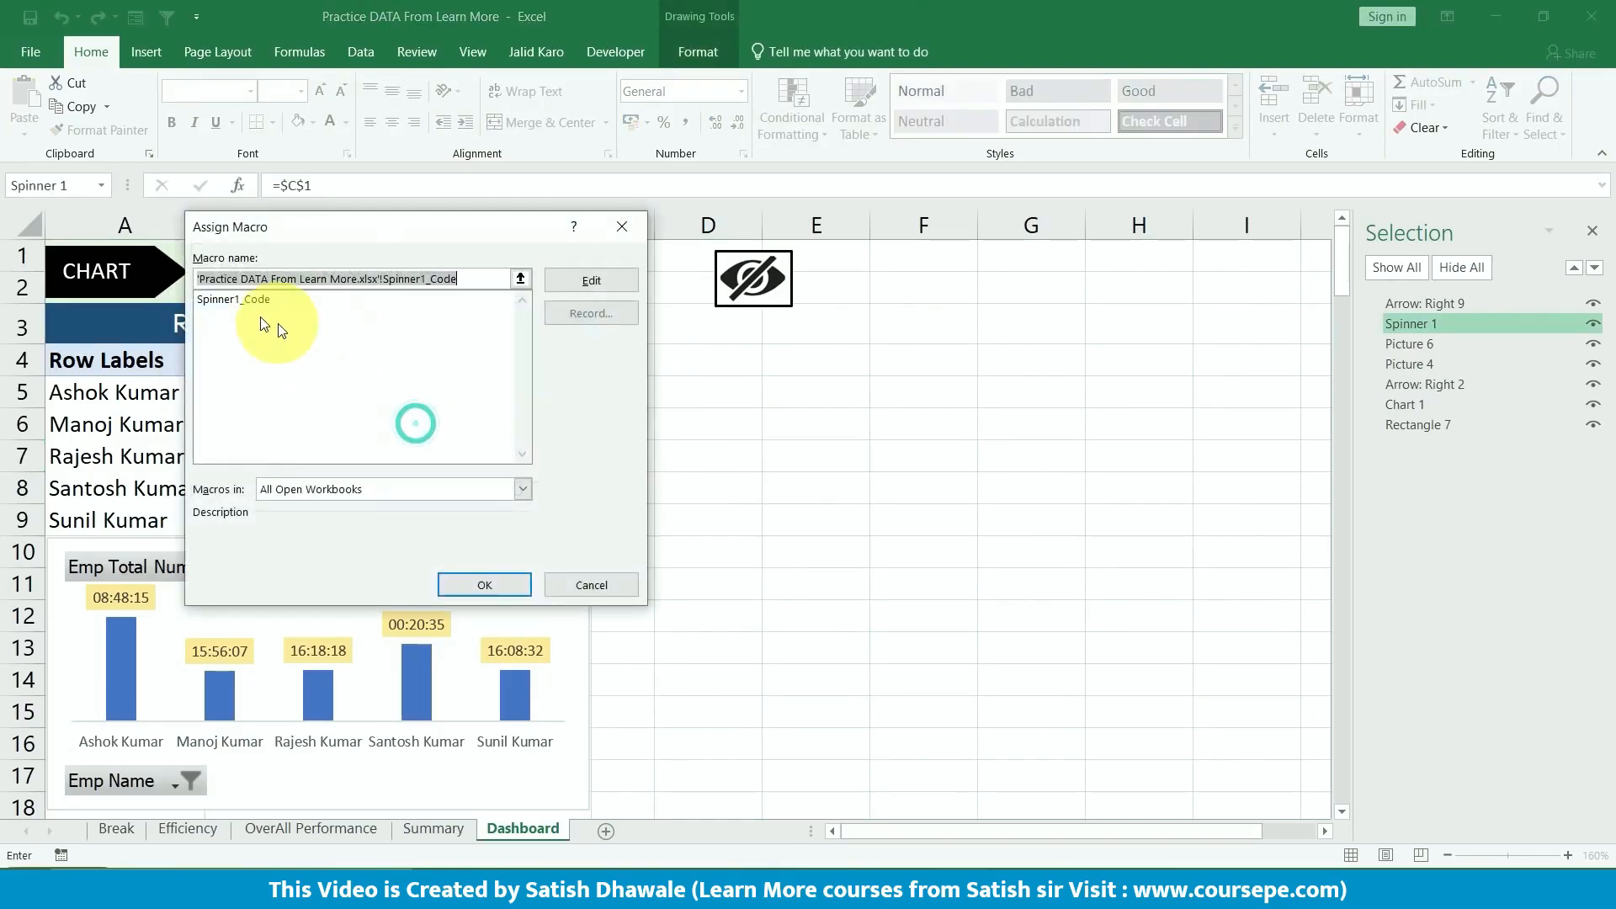
{"action": "left_click", "coordinate": [229, 300]}
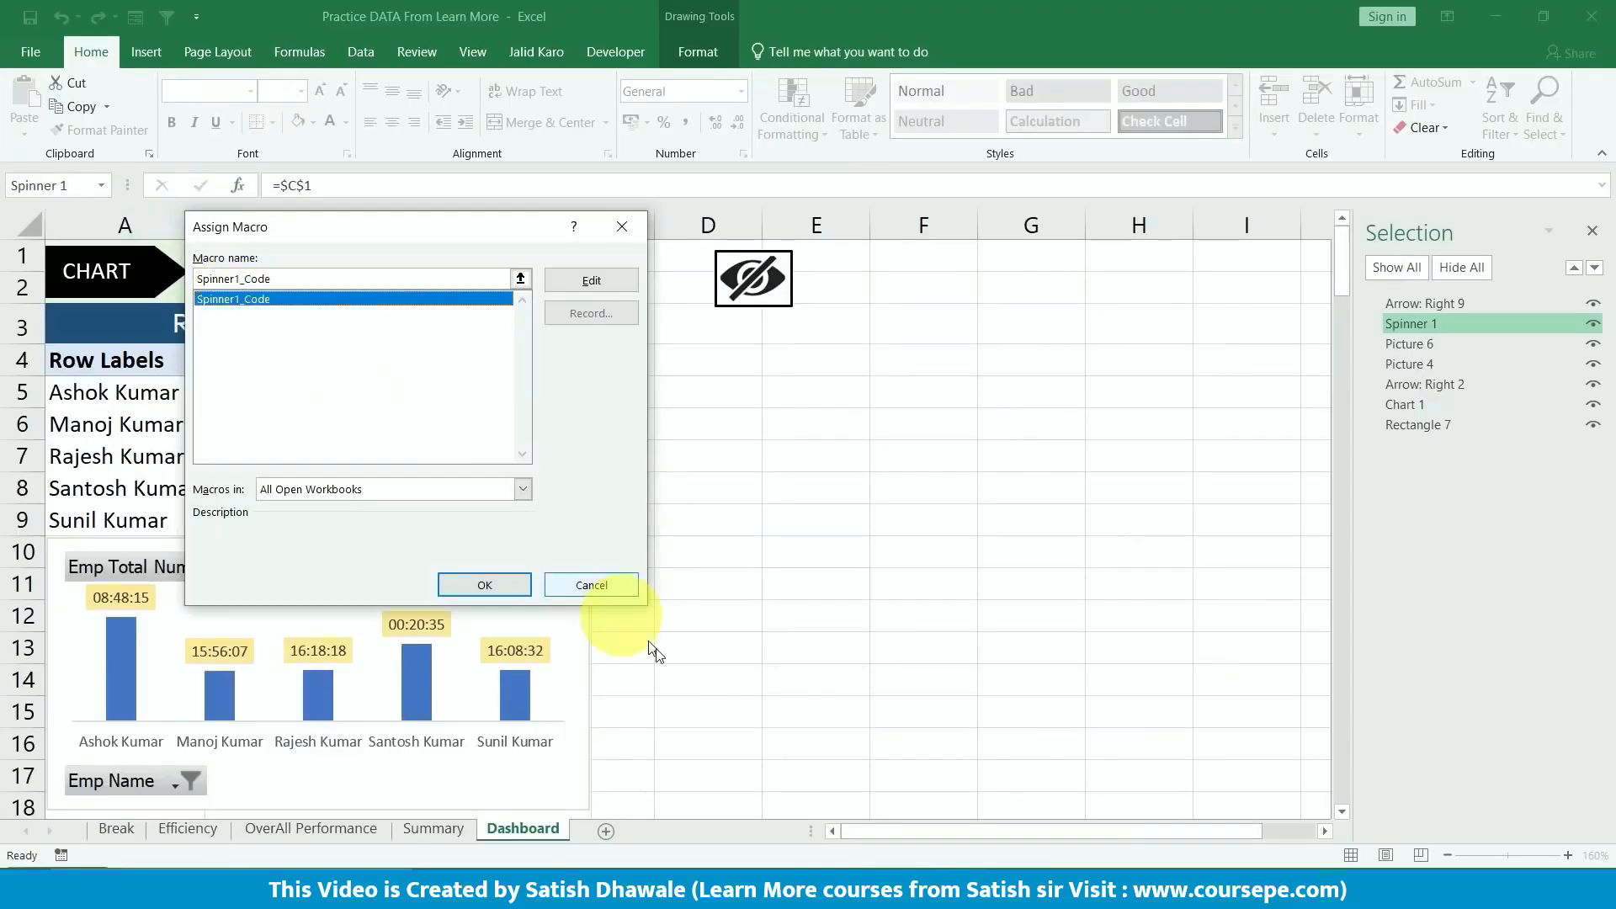
{"action": "left_click", "coordinate": [505, 588]}
{"action": "left_click", "coordinate": [830, 496]}
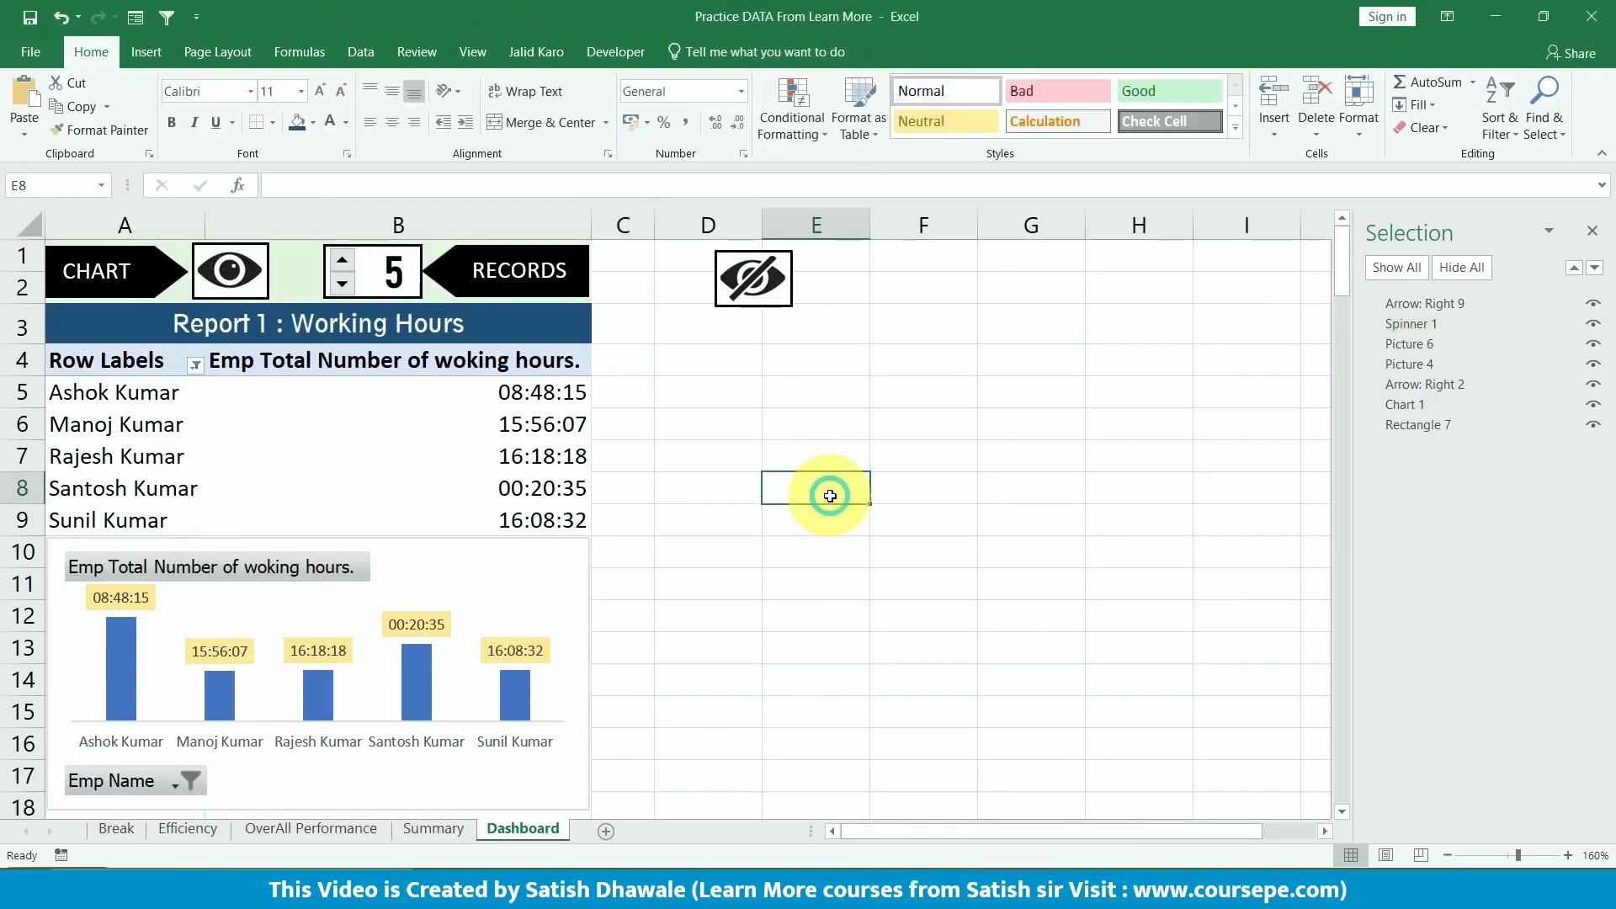
{"action": "left_click", "coordinate": [343, 286]}
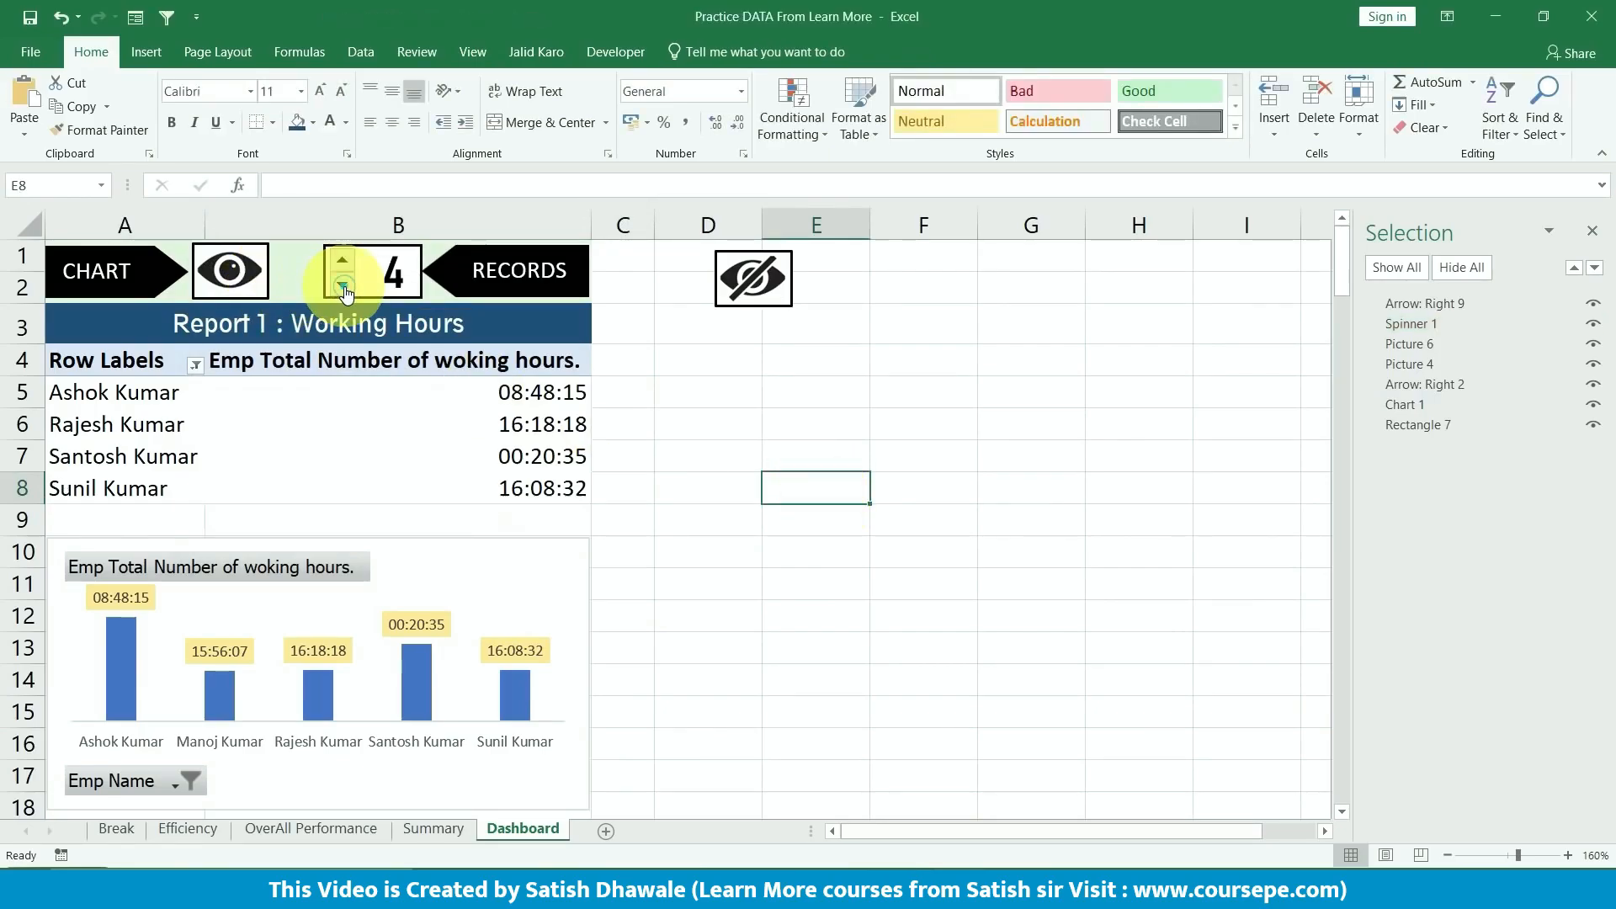
- Test the RECORDS spinner by stepping the record count up and down between 2 and 6, finishing at 5
{"action": "left_click", "coordinate": [343, 287]}
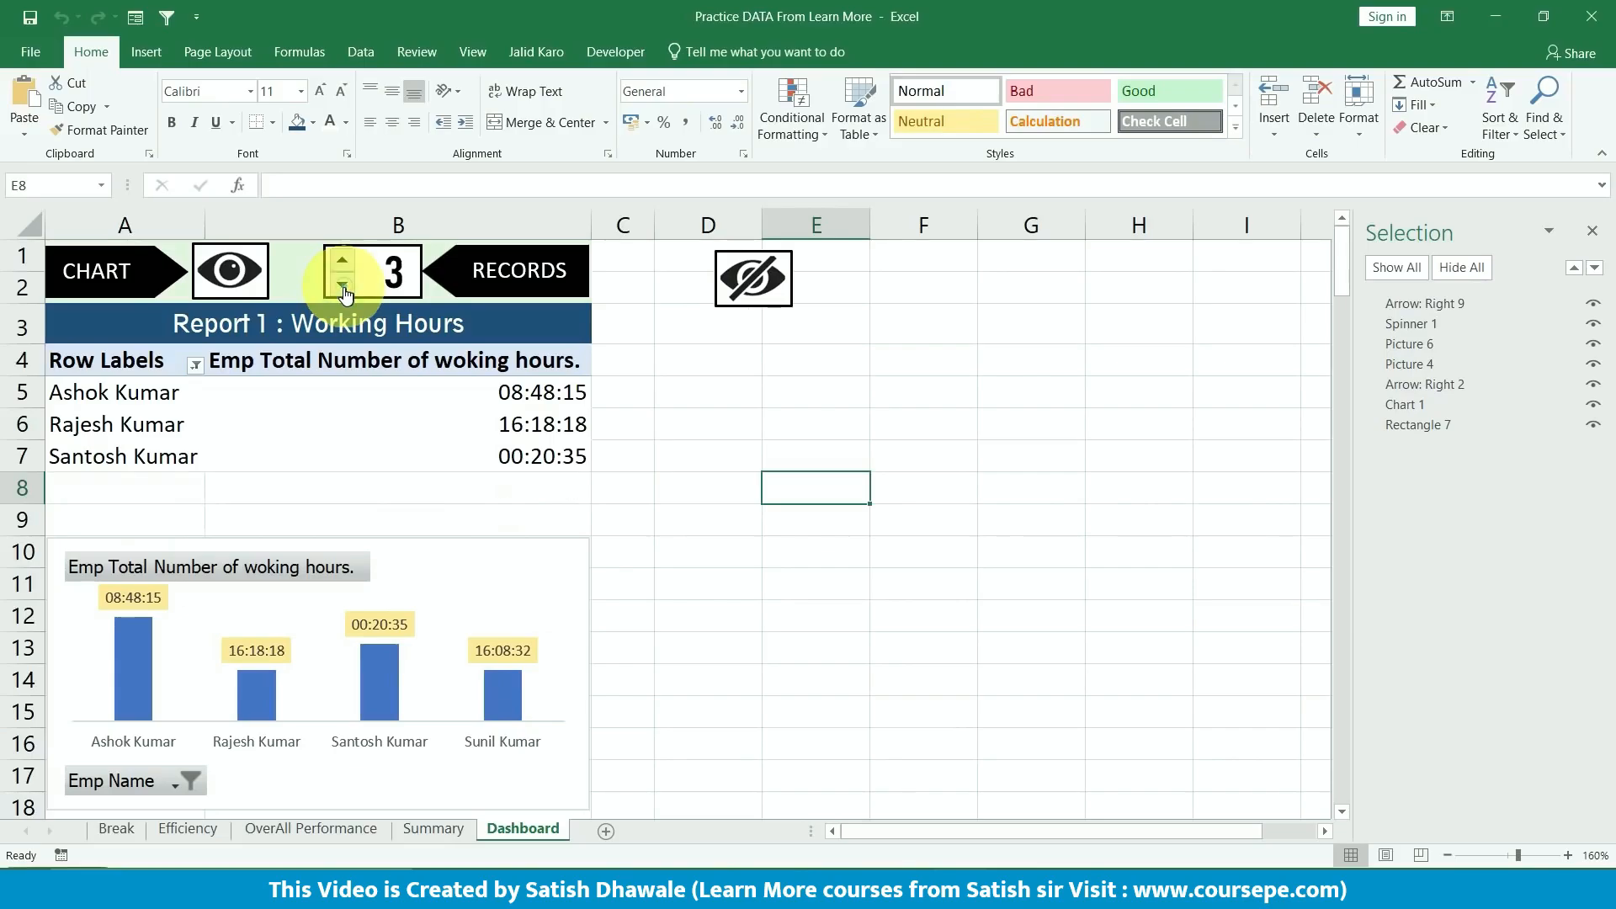
{"action": "left_click", "coordinate": [343, 286]}
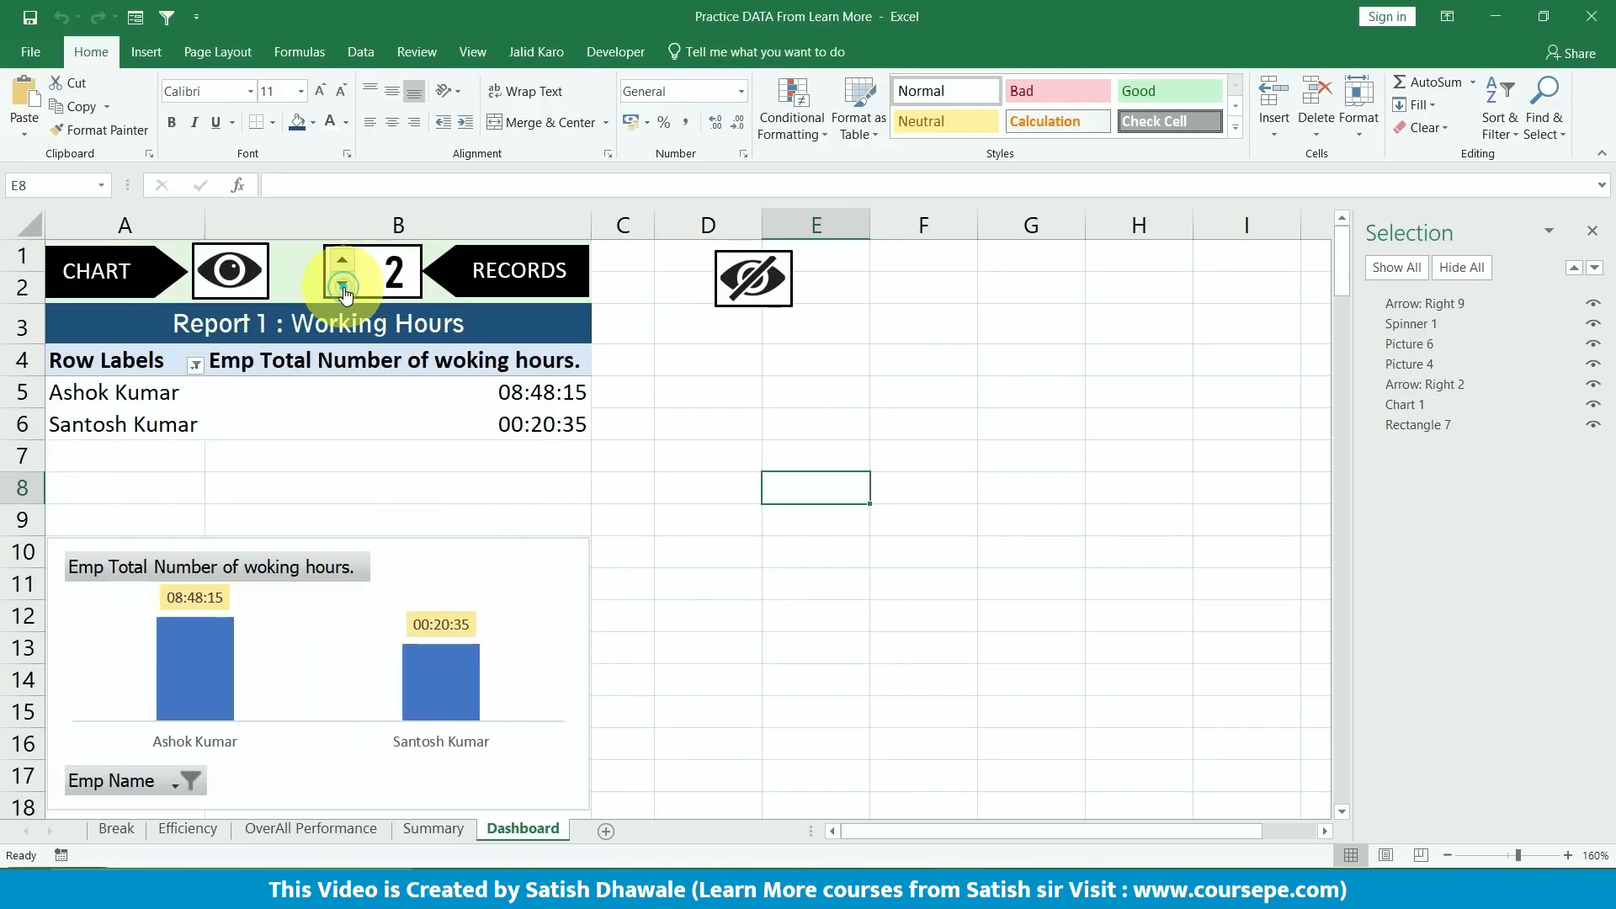
{"action": "left_click", "coordinate": [341, 267]}
{"action": "left_click", "coordinate": [341, 267]}
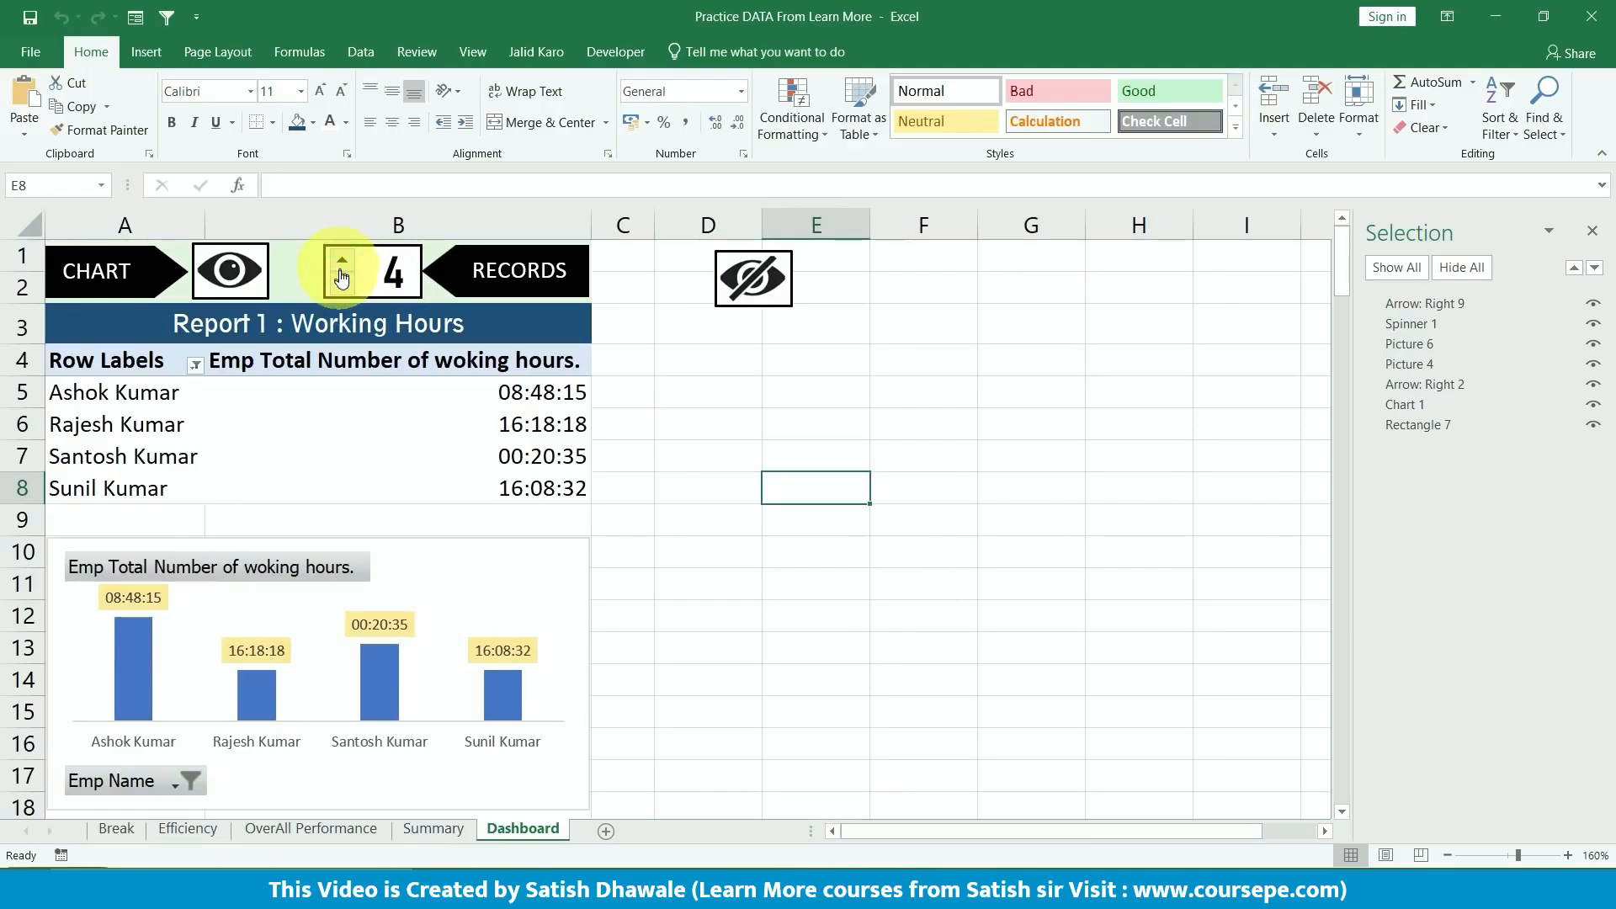
{"action": "left_click", "coordinate": [341, 286]}
{"action": "left_click", "coordinate": [339, 263]}
{"action": "left_click", "coordinate": [341, 286]}
{"action": "left_click", "coordinate": [340, 266]}
{"action": "left_click", "coordinate": [341, 266]}
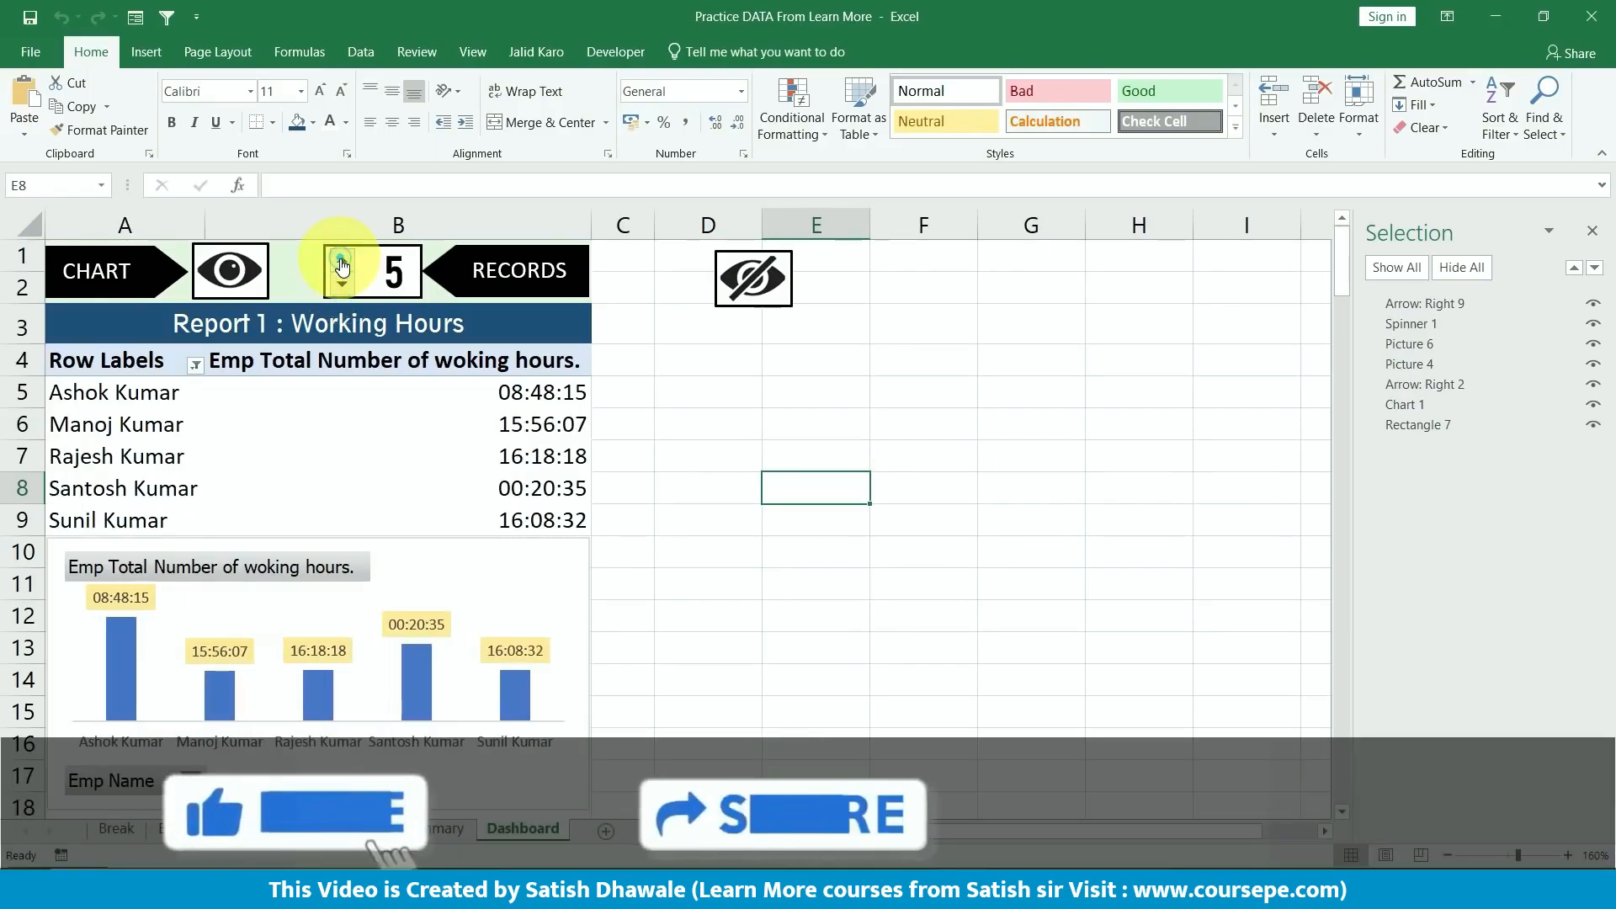
{"action": "left_click", "coordinate": [341, 284]}
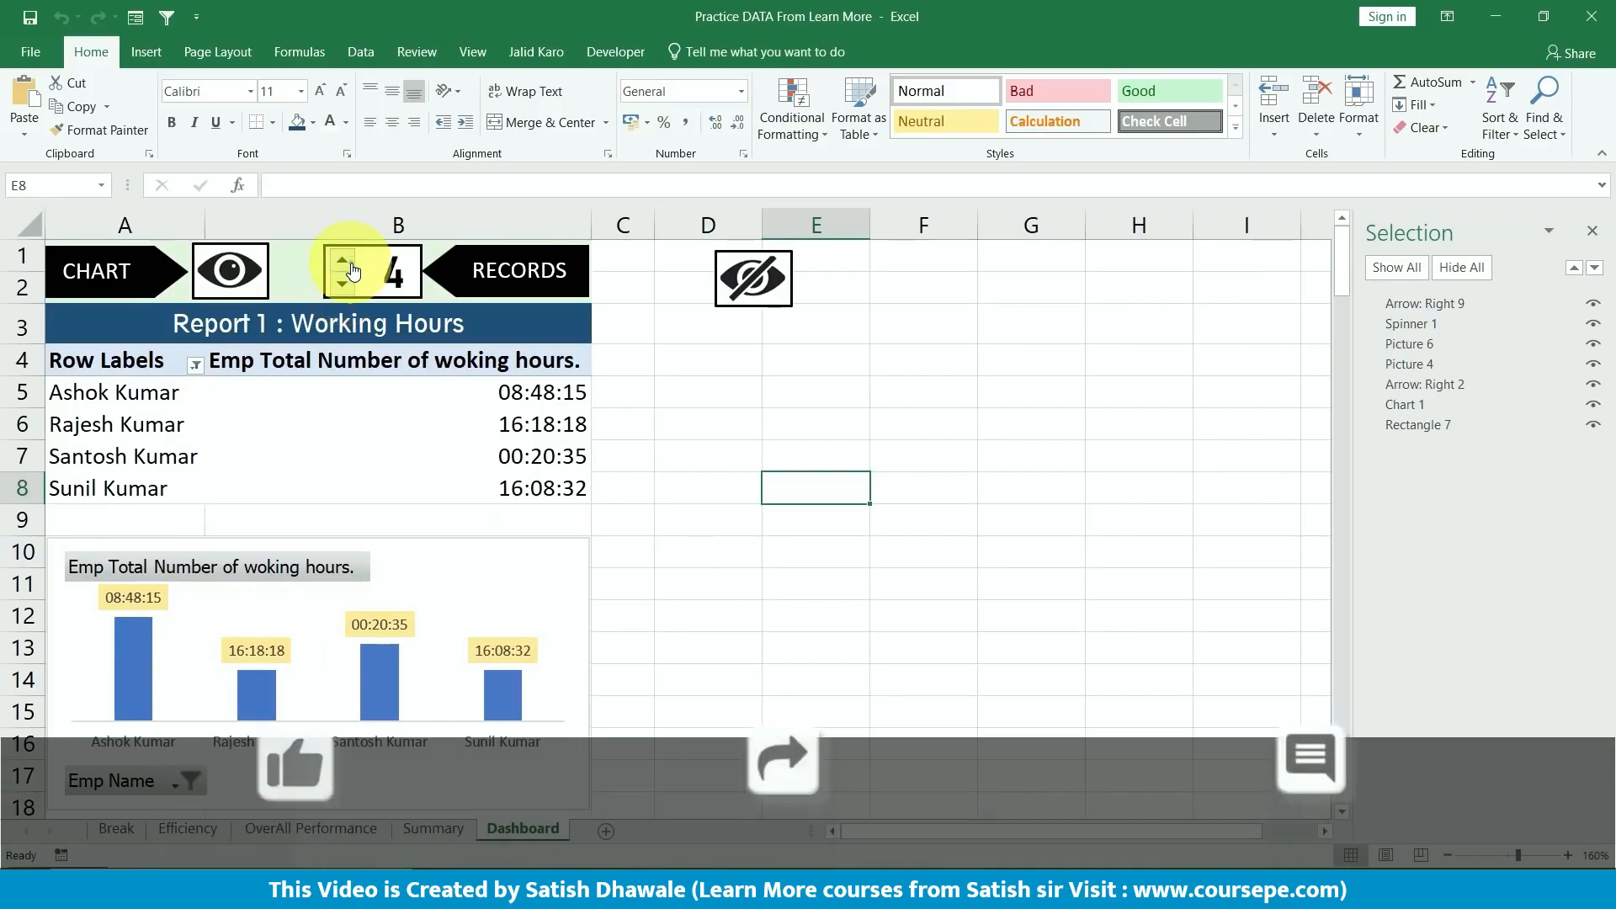
{"action": "left_click", "coordinate": [351, 267]}
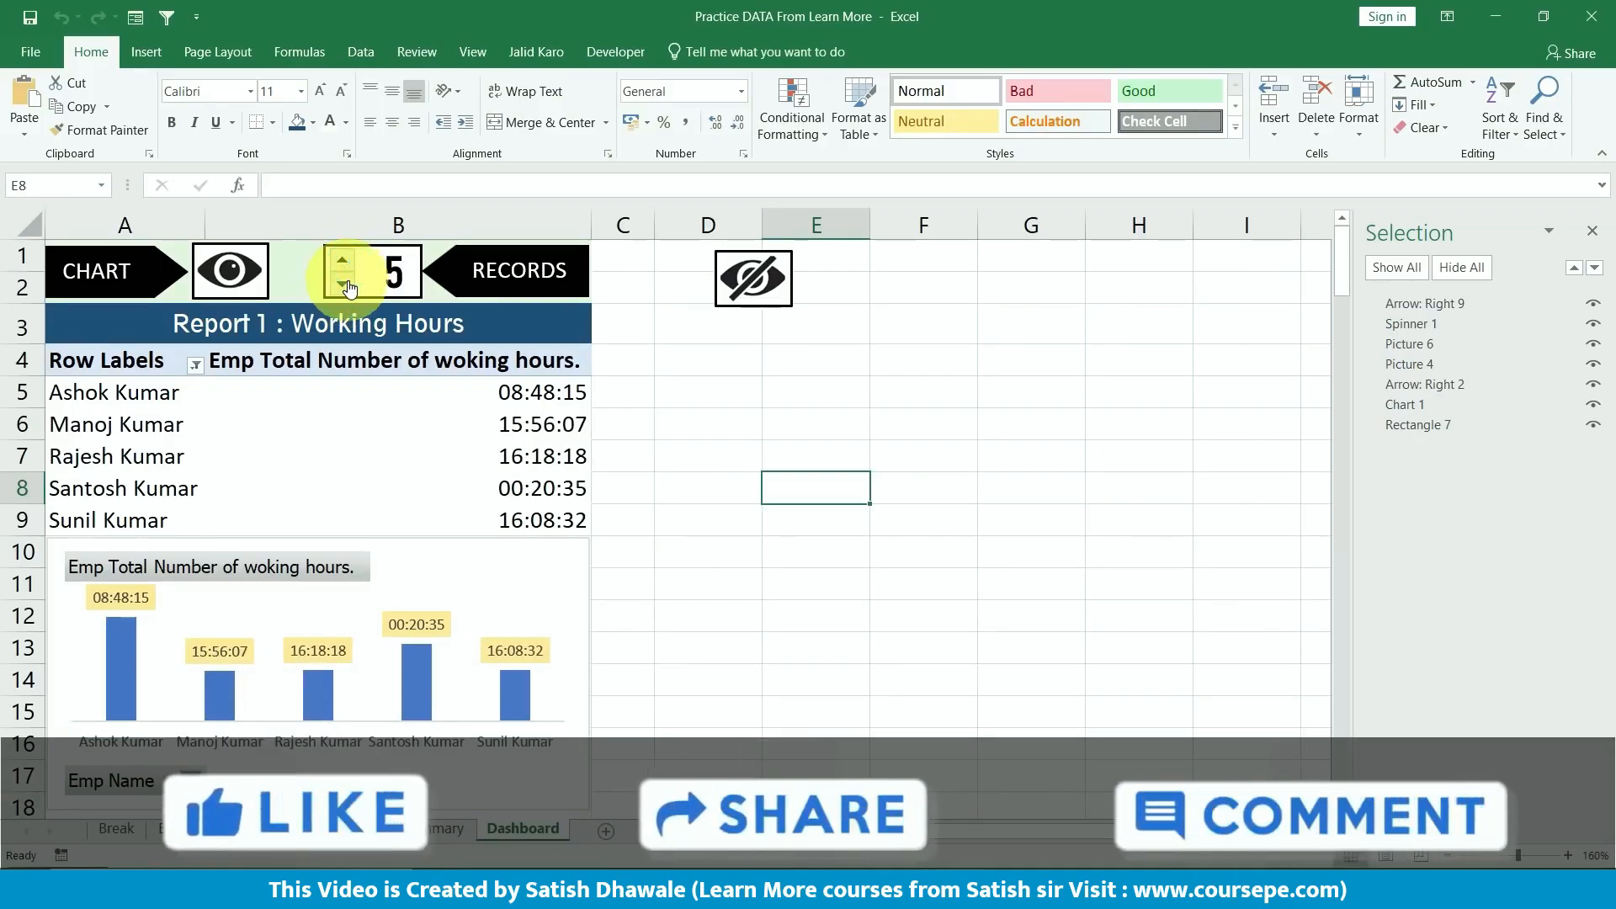
{"action": "left_click", "coordinate": [341, 261]}
{"action": "left_click", "coordinate": [345, 287]}
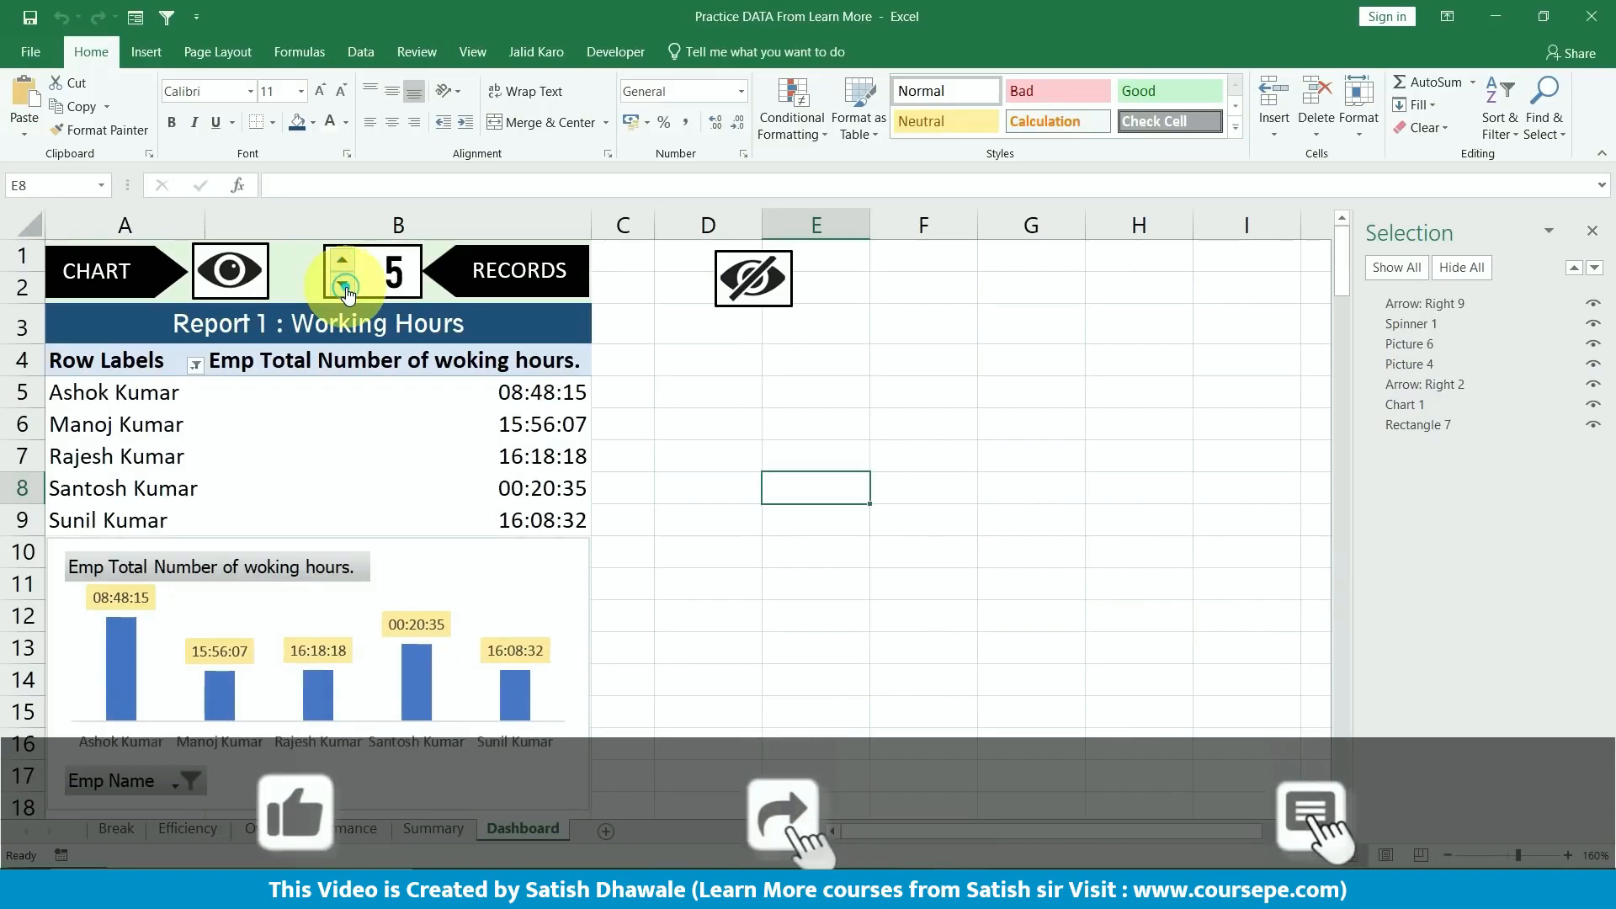
{"action": "left_click", "coordinate": [343, 286]}
{"action": "left_click", "coordinate": [344, 284]}
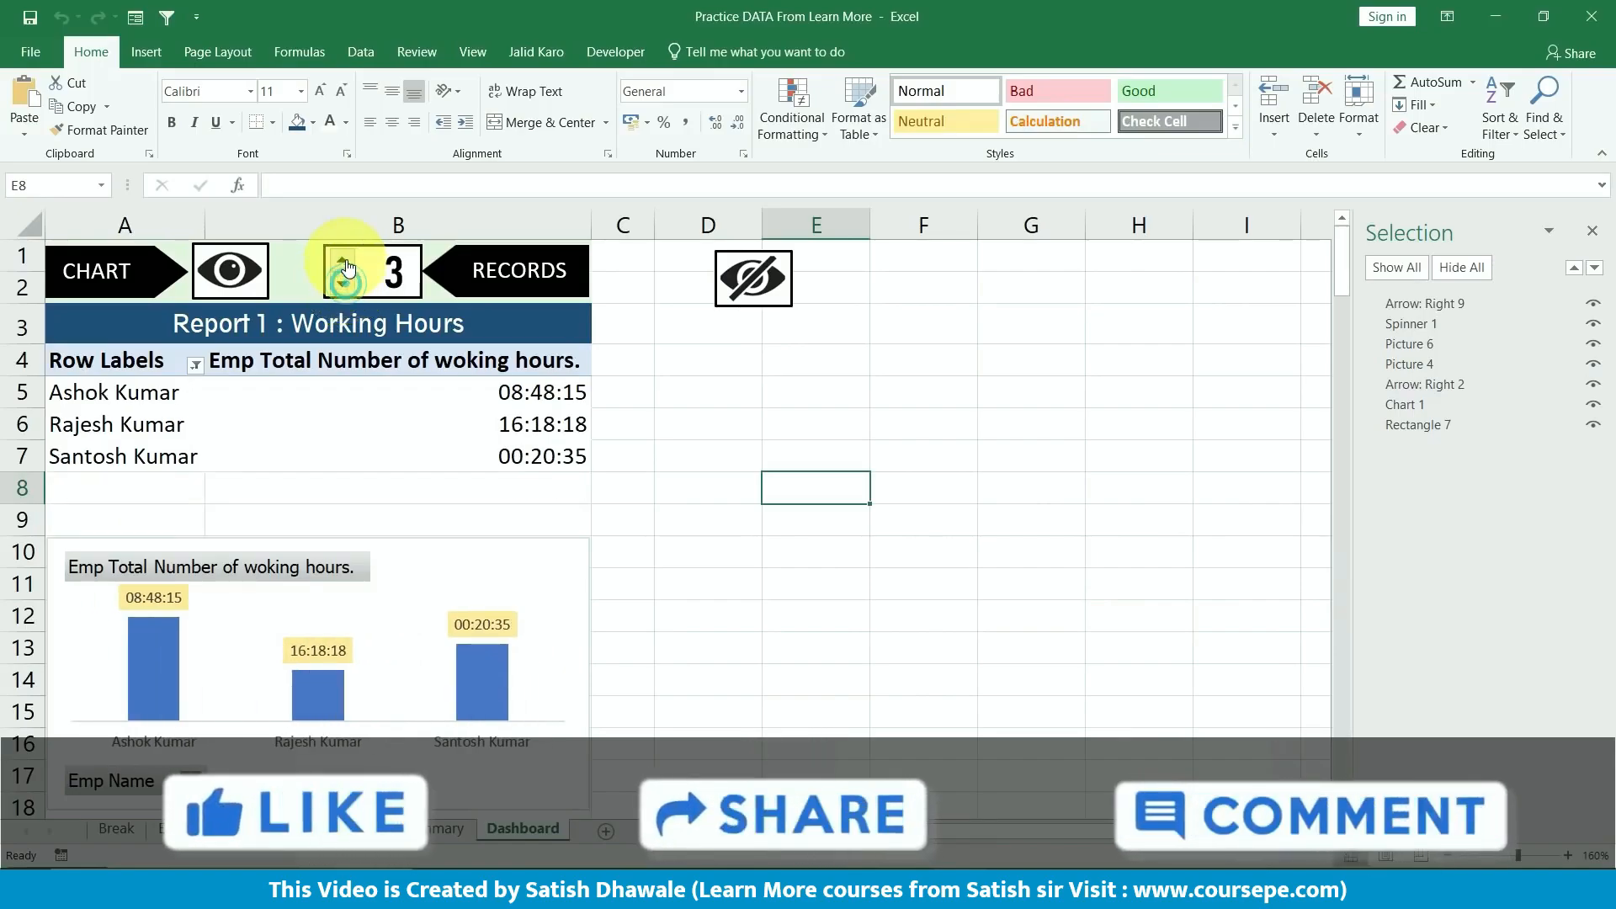
{"action": "left_click", "coordinate": [345, 263]}
{"action": "left_click", "coordinate": [343, 261]}
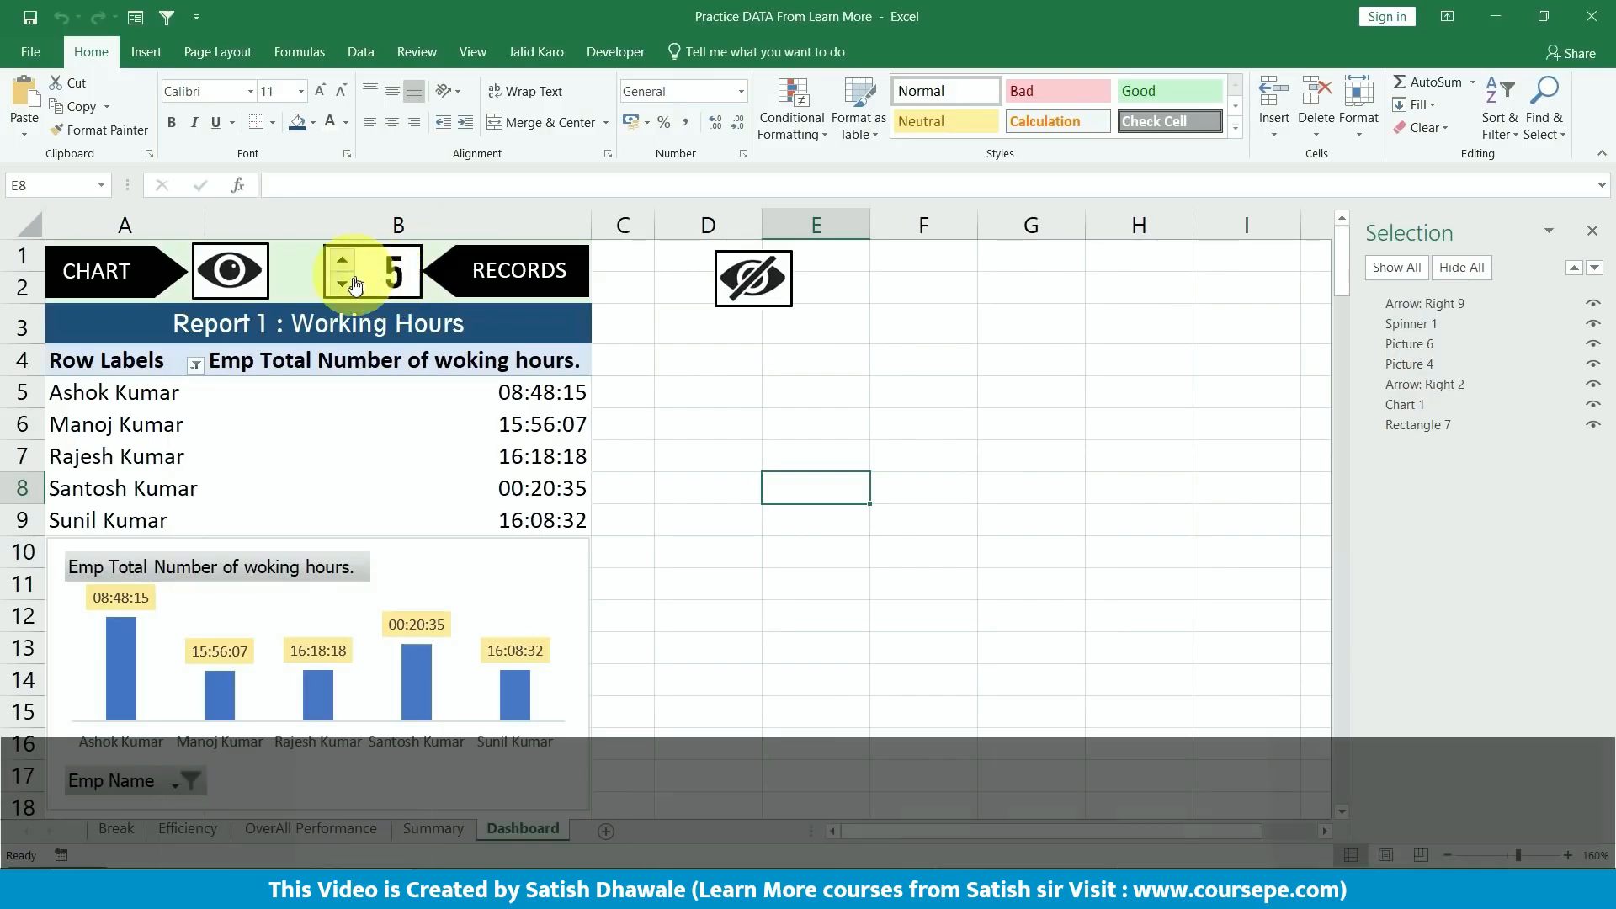
{"action": "left_click", "coordinate": [350, 271]}
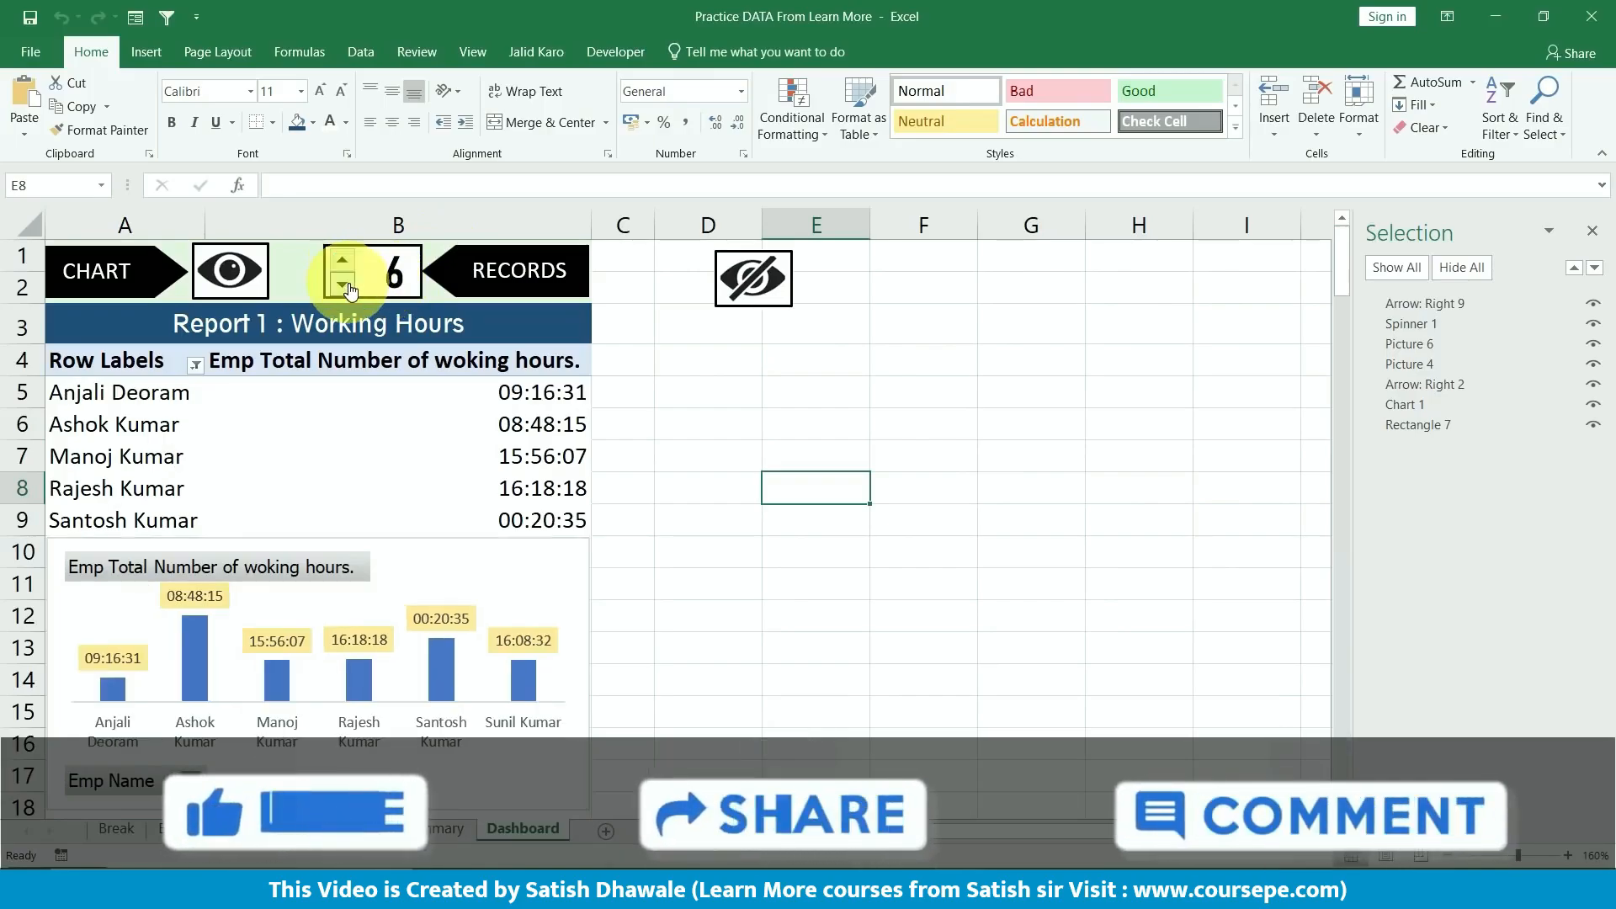
{"action": "left_click", "coordinate": [352, 286]}
{"action": "left_click", "coordinate": [352, 288]}
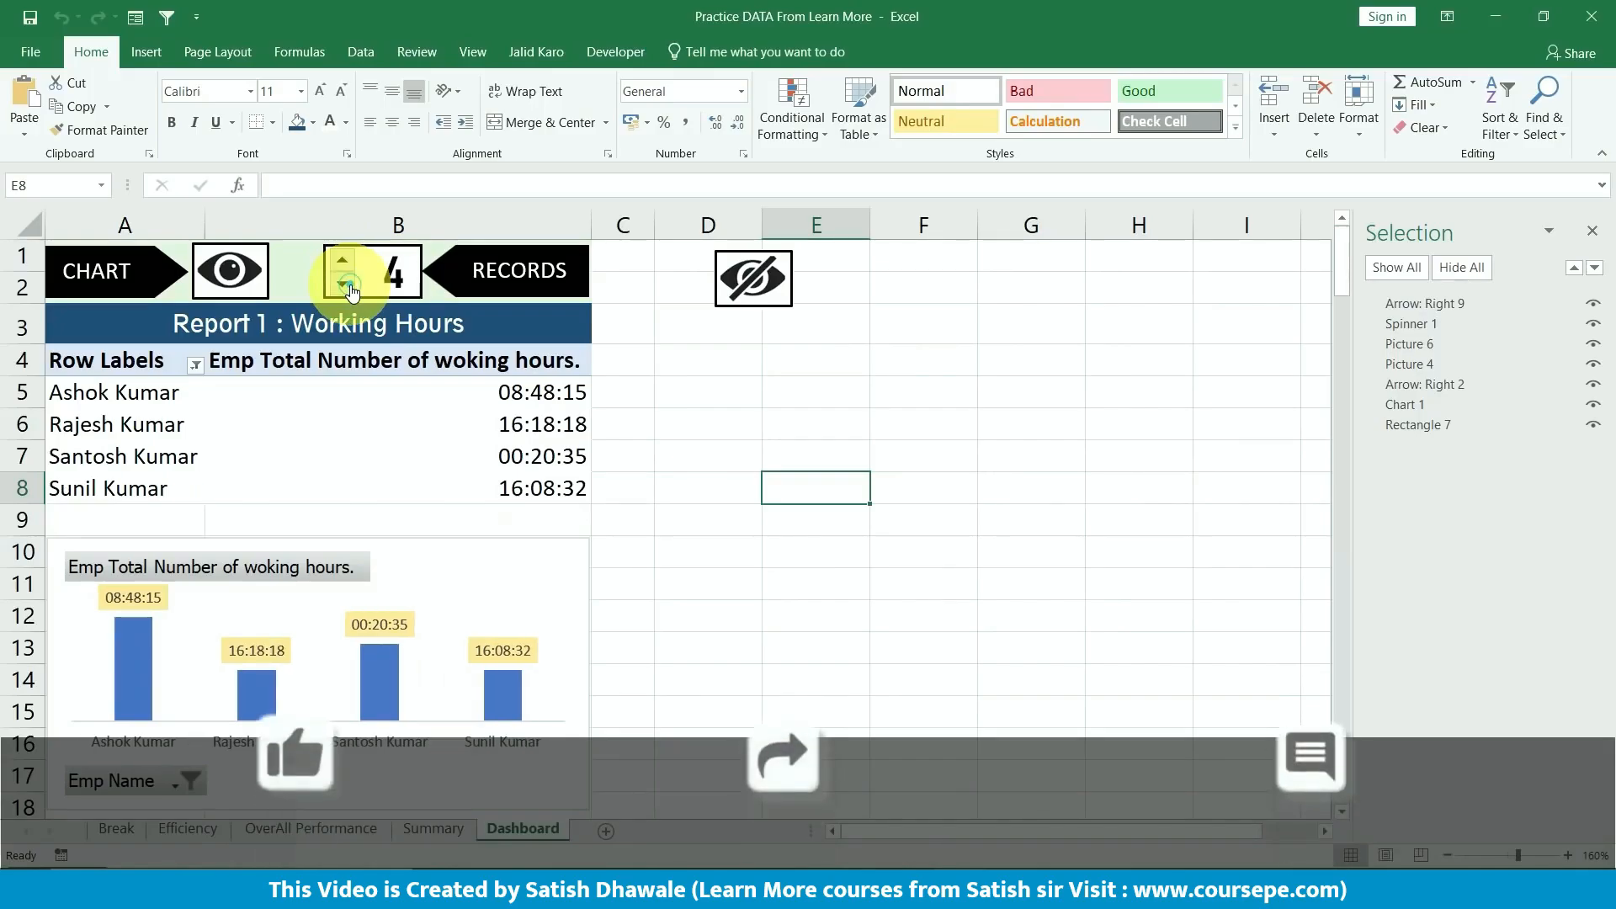
{"action": "left_click", "coordinate": [352, 271]}
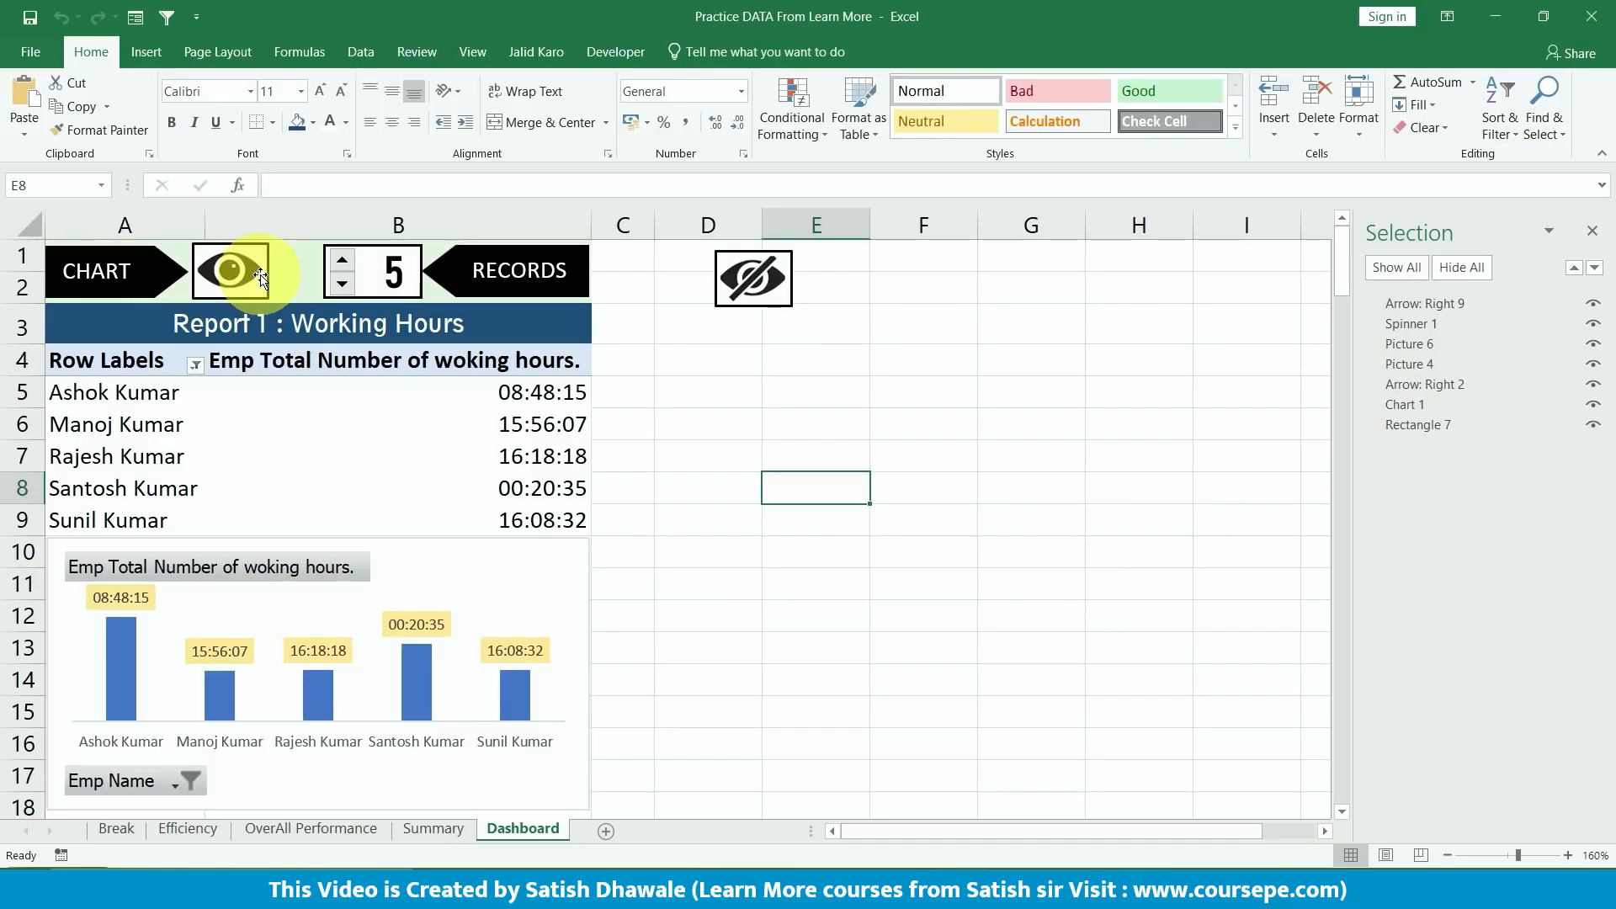
- Start recording a new macro with the default name, stored in This Workbook
{"action": "left_click", "coordinate": [472, 573]}
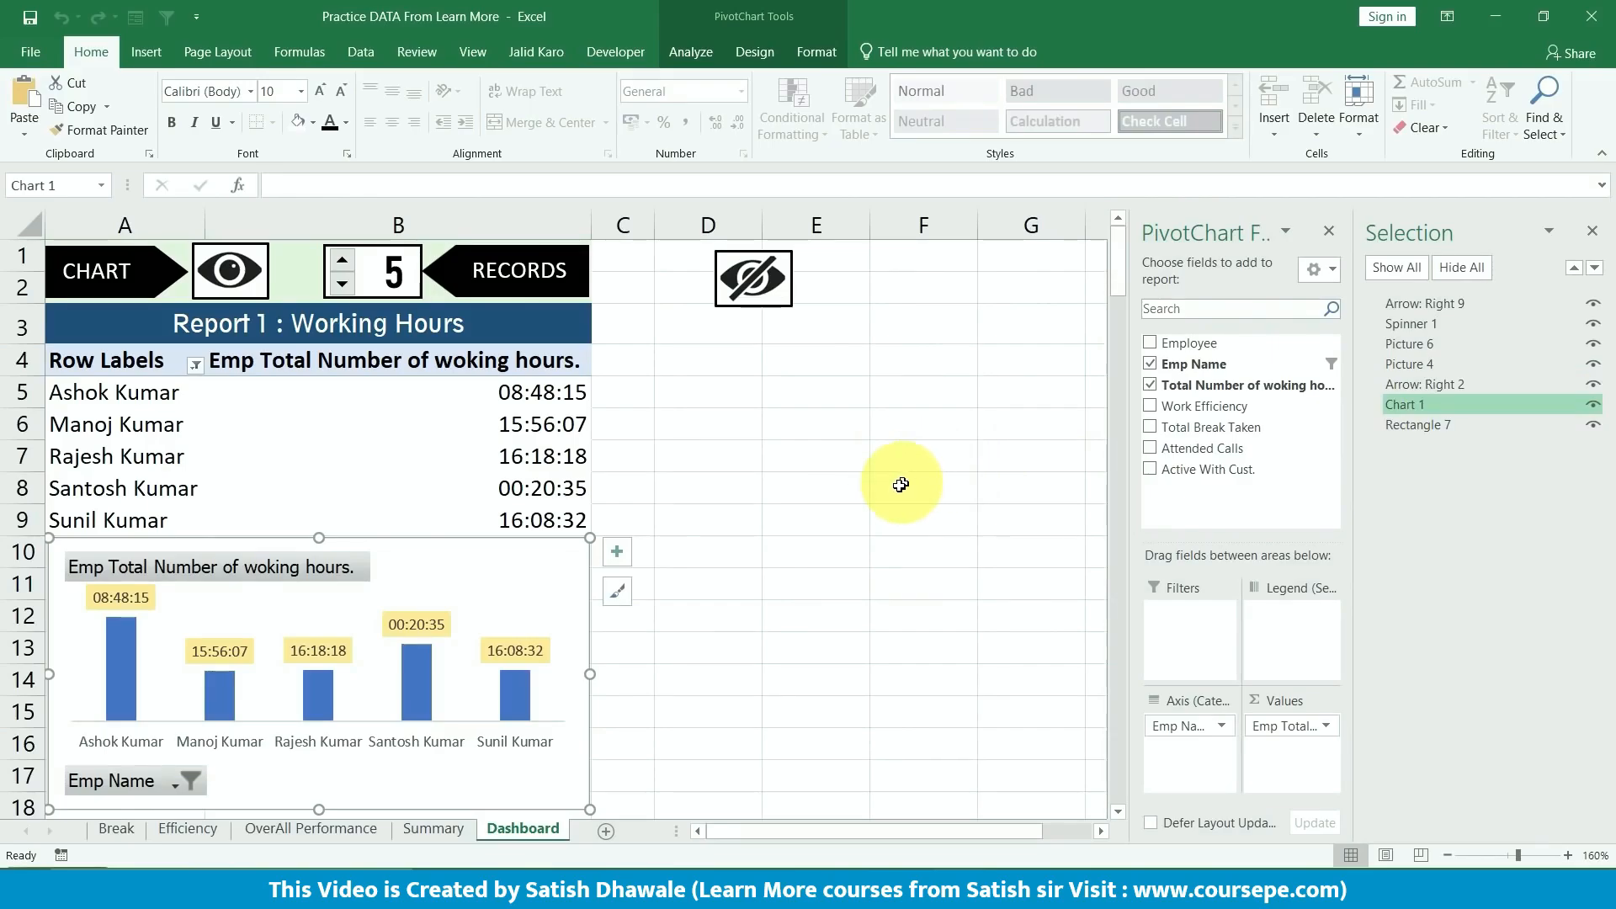
{"action": "left_click", "coordinate": [811, 493]}
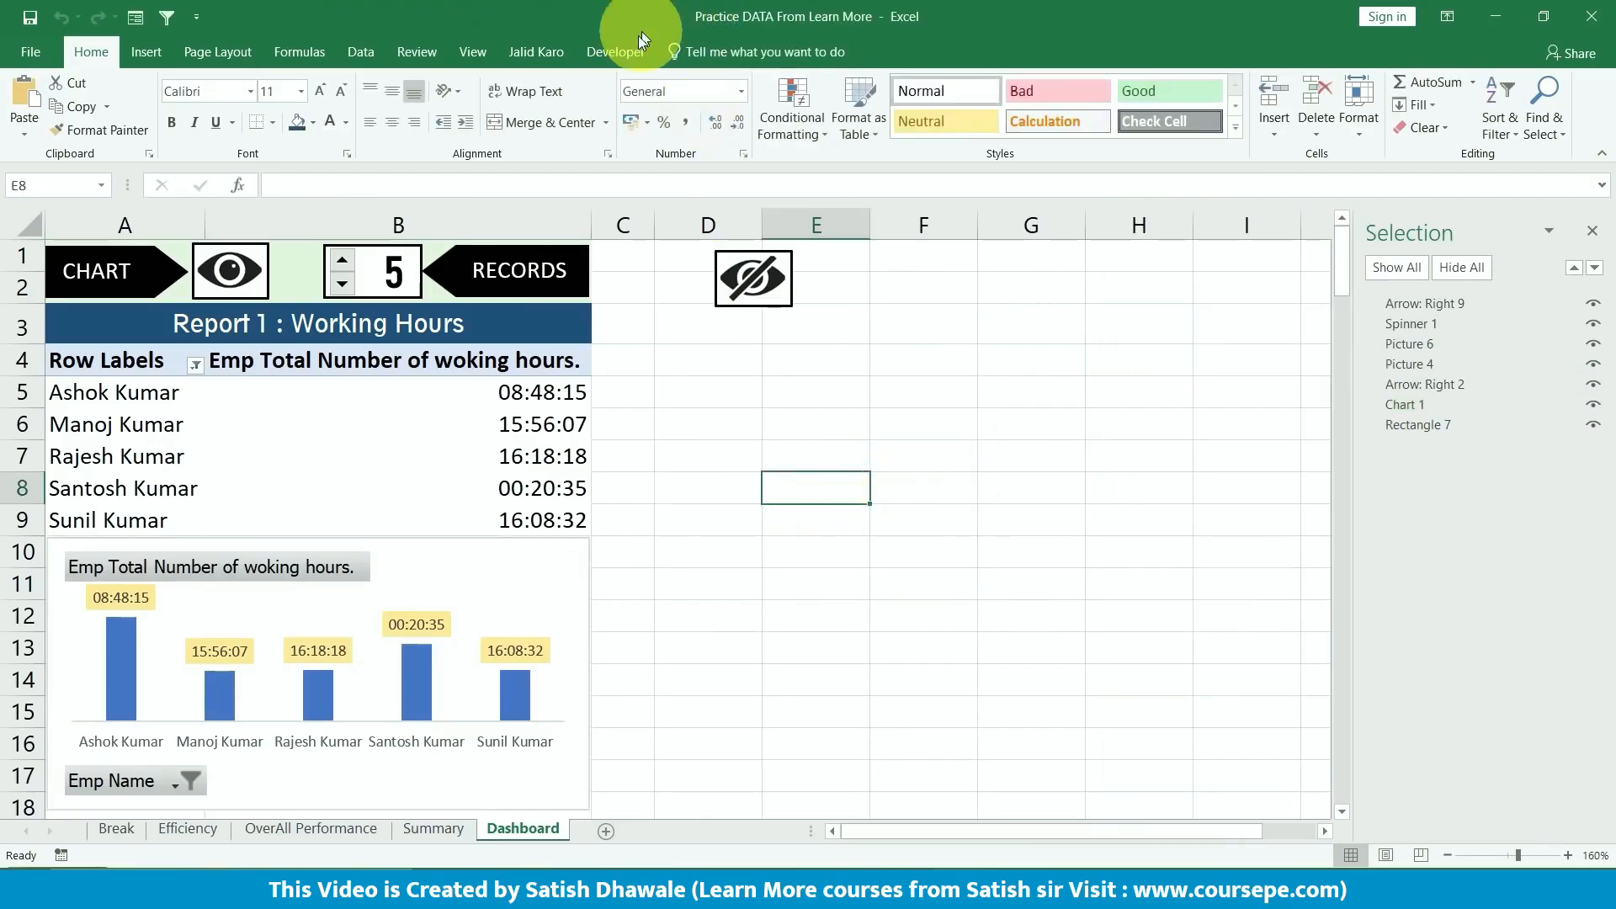
{"action": "left_click", "coordinate": [615, 51]}
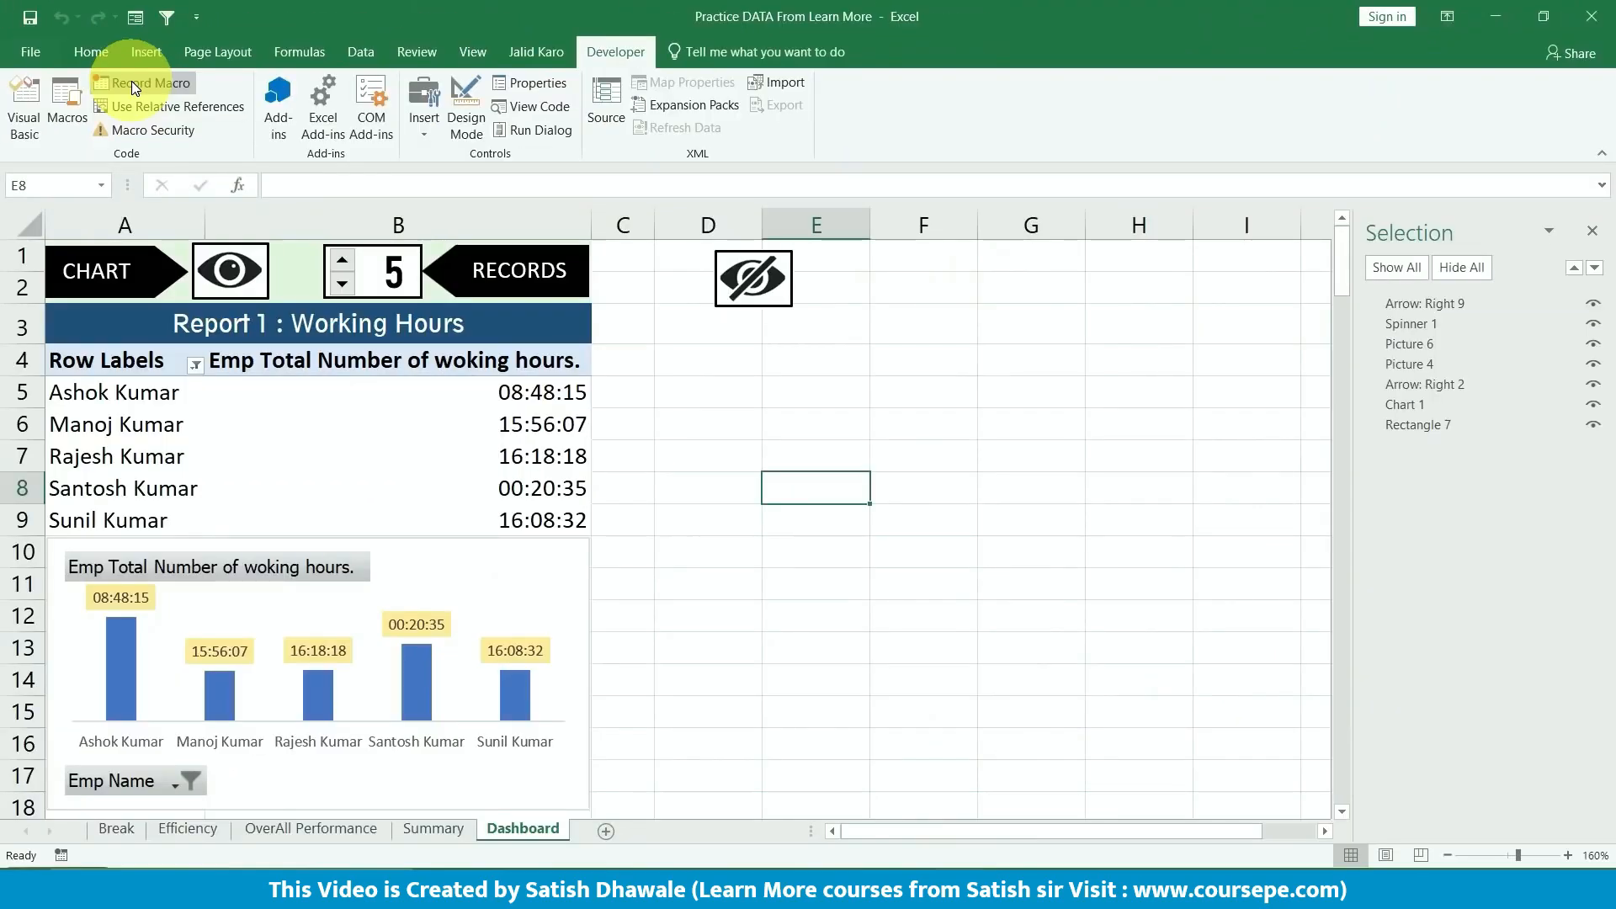
{"action": "left_click", "coordinate": [131, 81]}
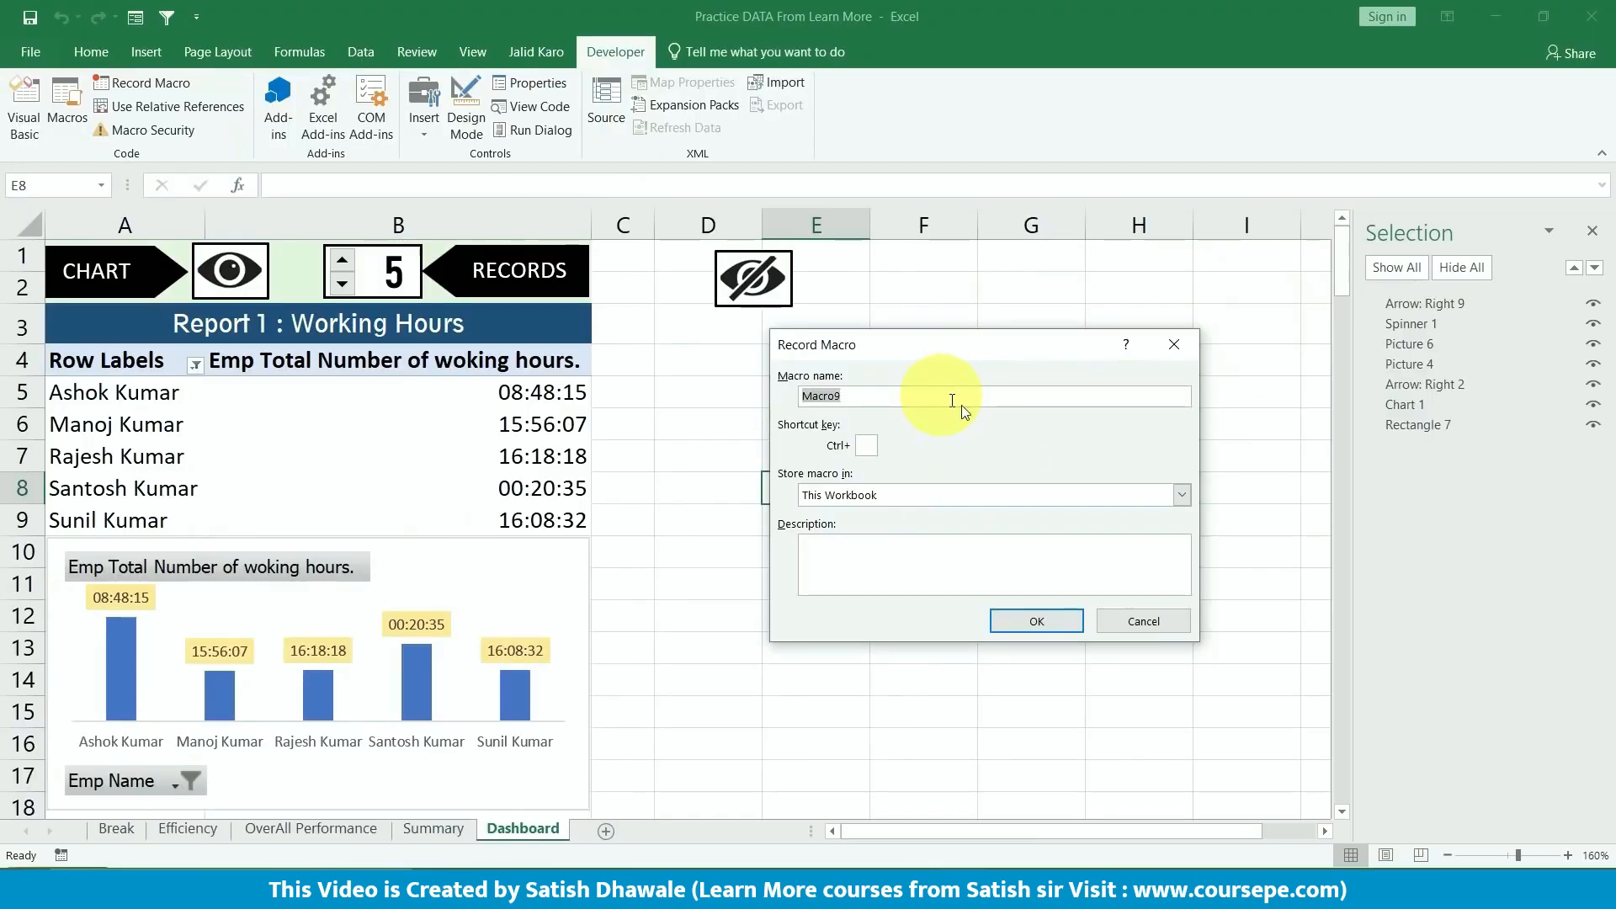
{"action": "left_click", "coordinate": [1054, 622]}
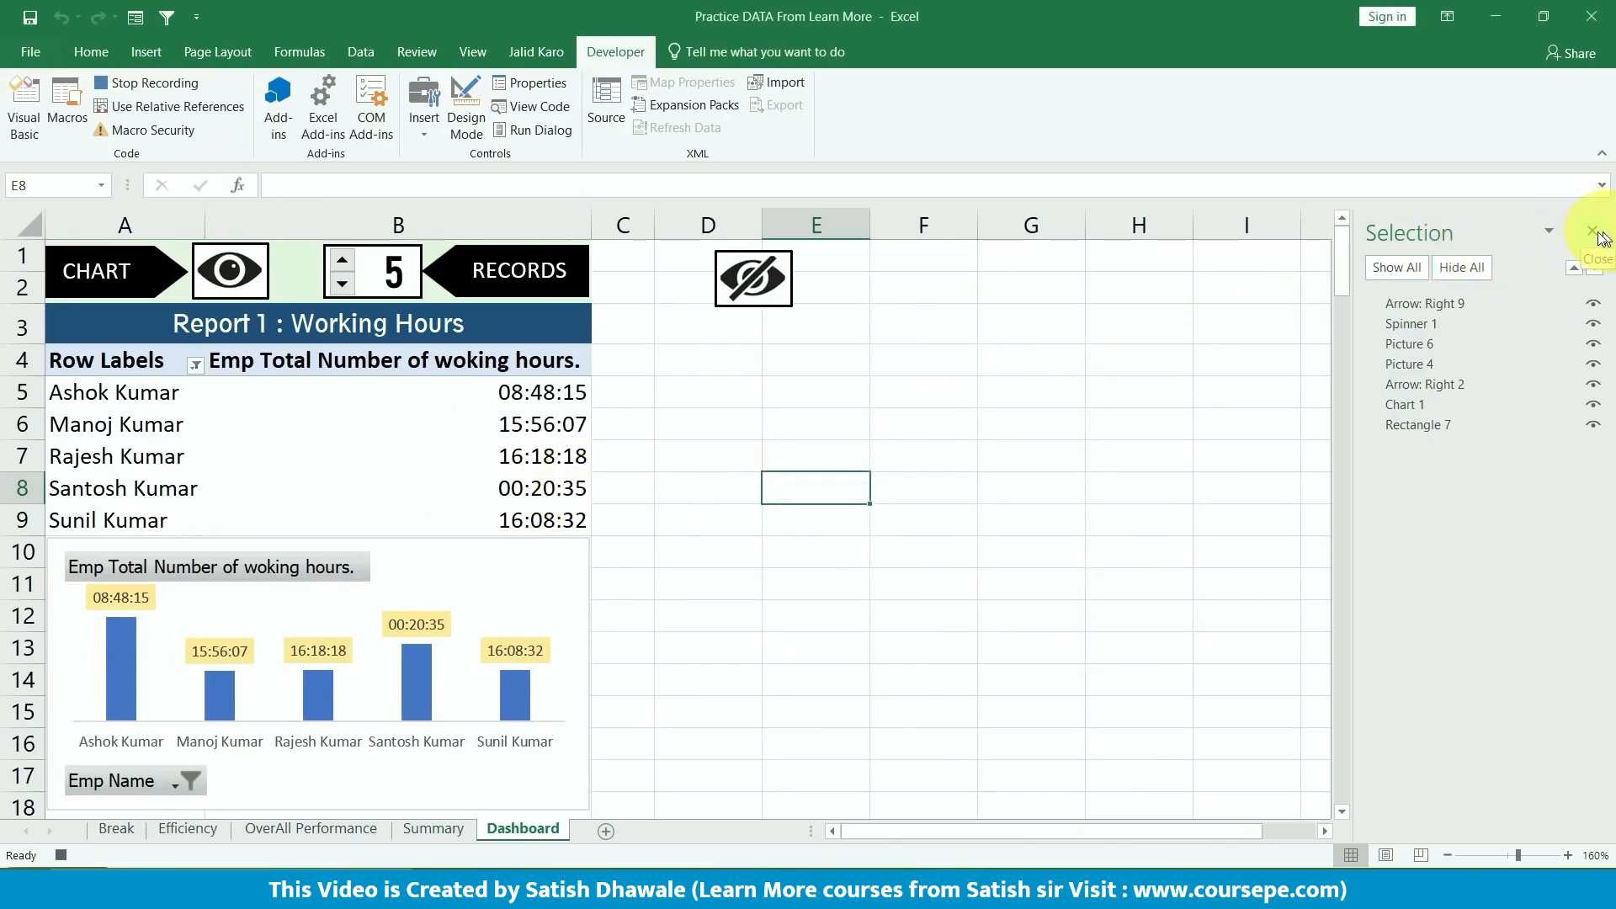
- Select the working-hours chart, reopen the Selection pane for it, and record hiding and showing Chart 1
{"action": "left_click", "coordinate": [514, 562]}
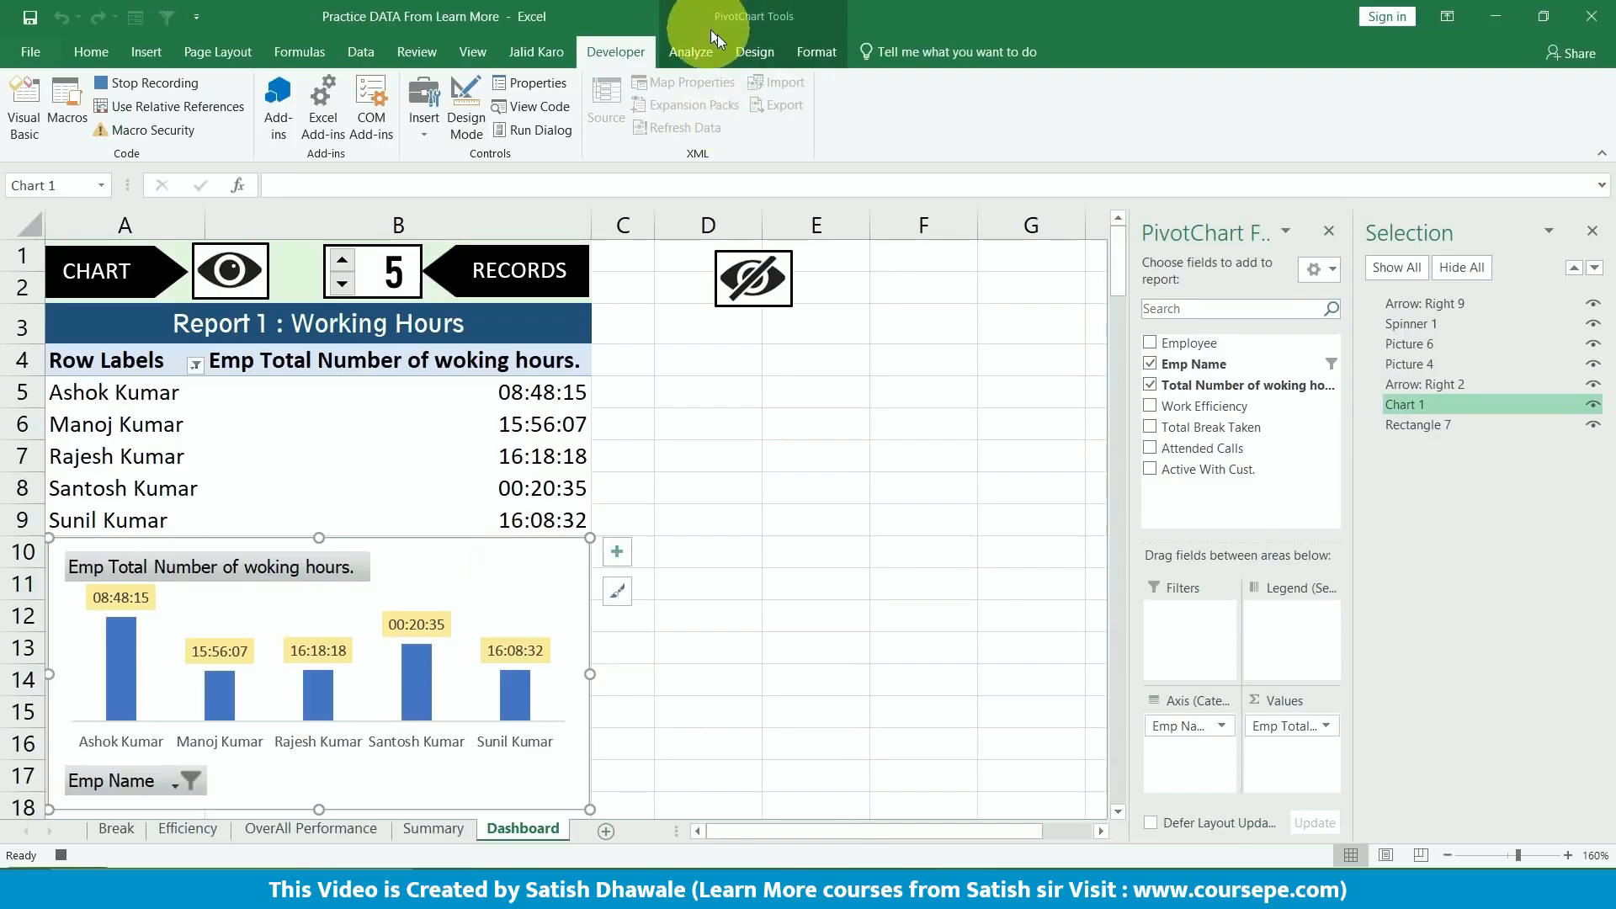
{"action": "left_click", "coordinate": [1591, 230]}
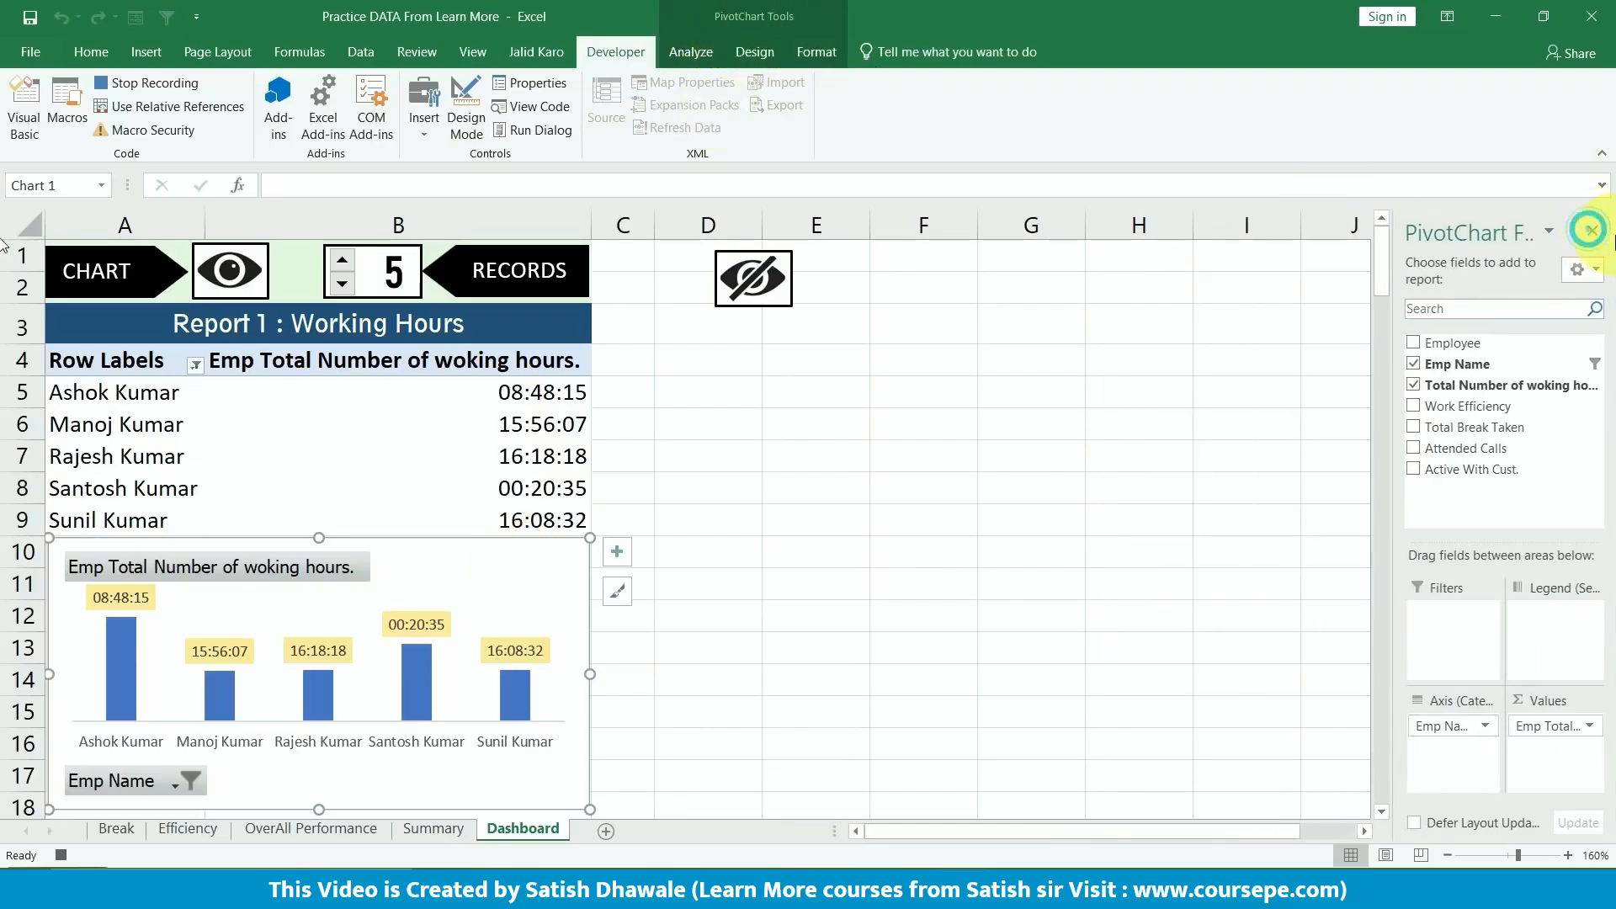
{"action": "left_click", "coordinate": [1596, 236]}
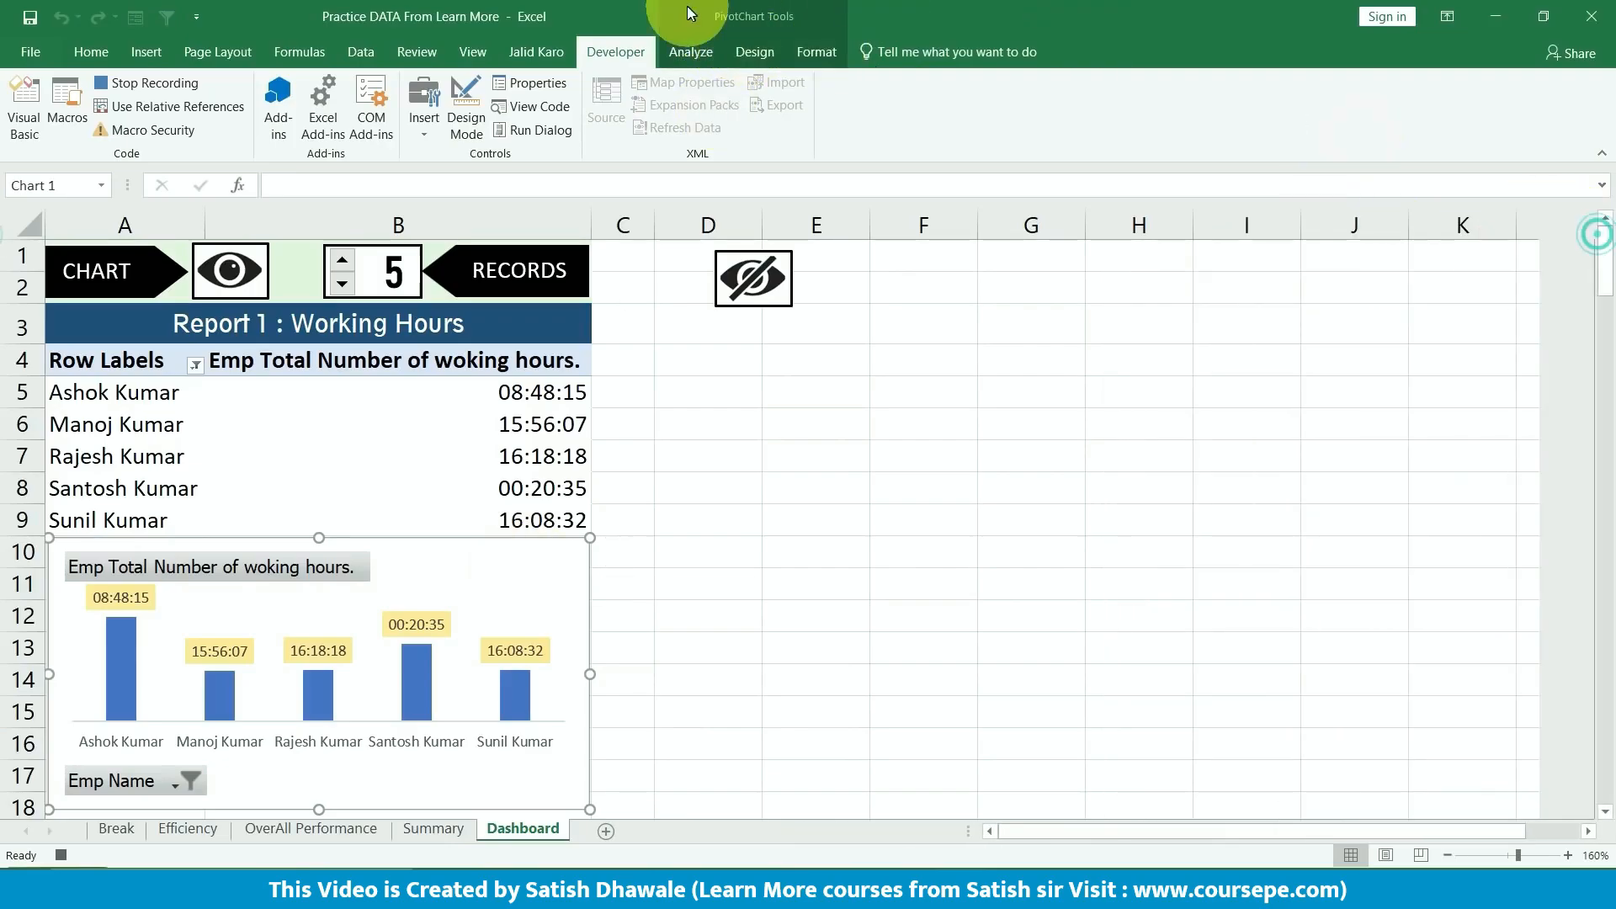
{"action": "left_click", "coordinate": [808, 59]}
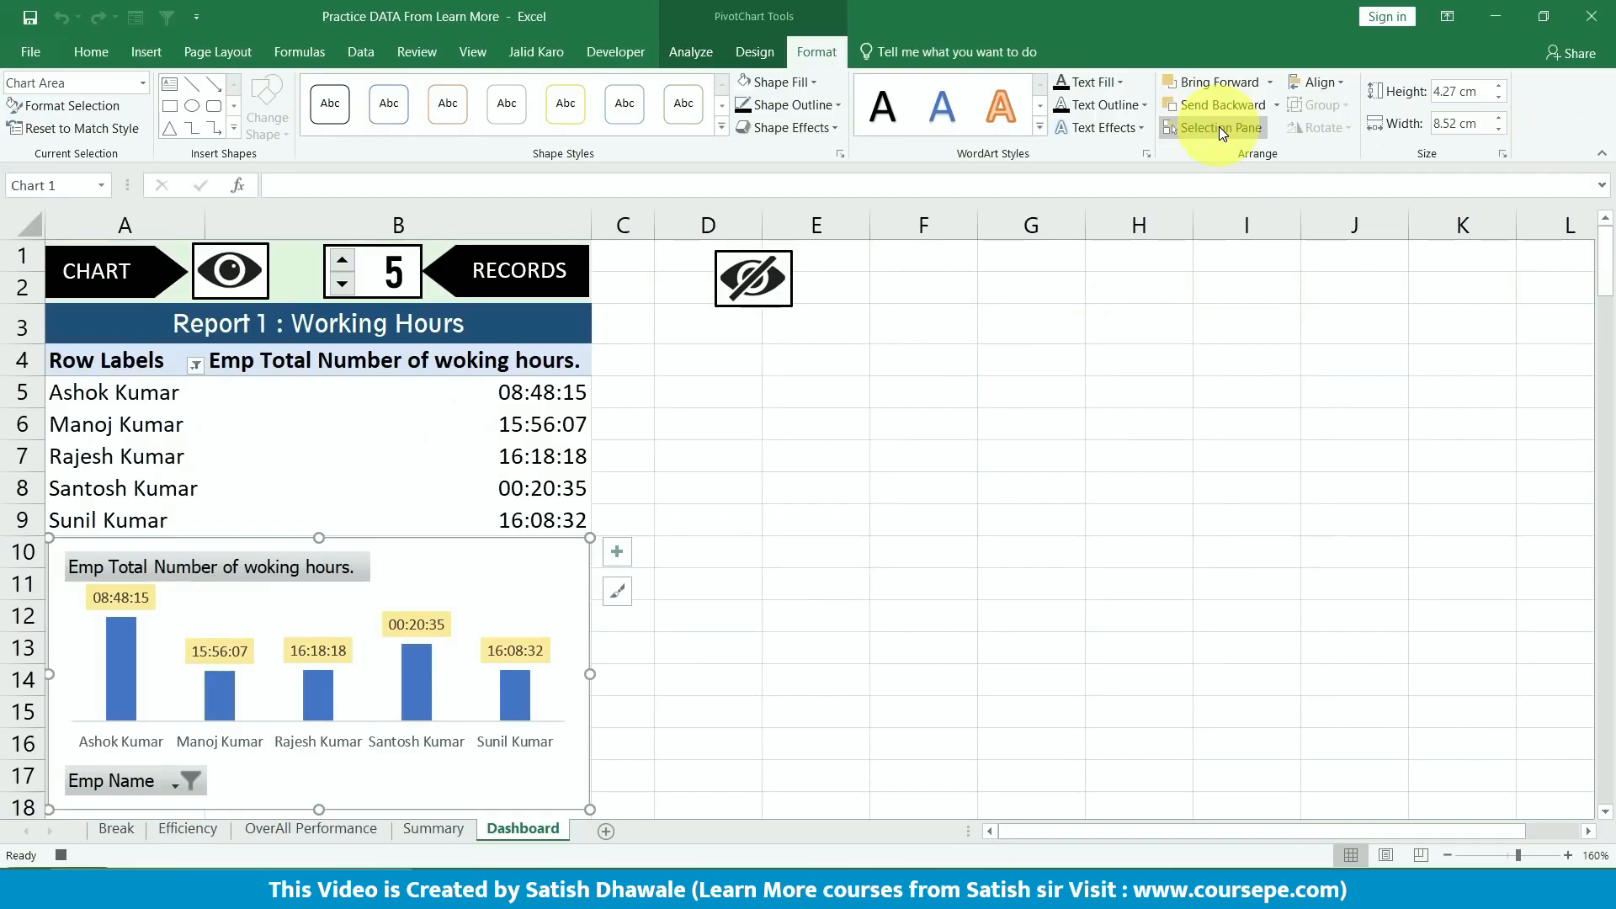
{"action": "left_click", "coordinate": [1219, 127]}
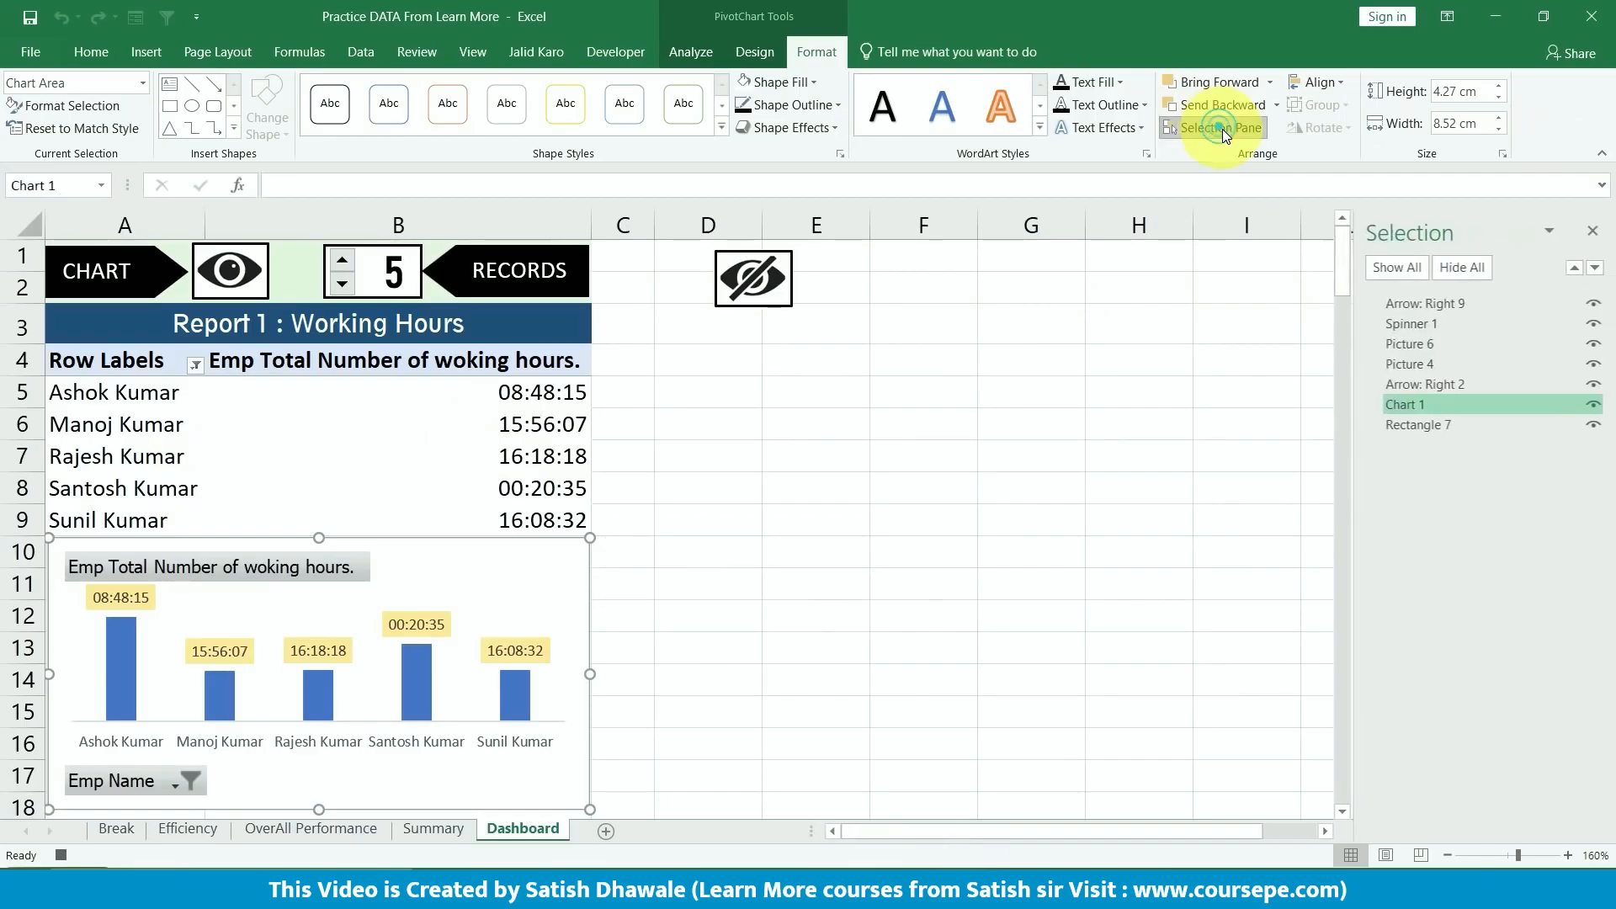
{"action": "left_click", "coordinate": [1596, 406]}
{"action": "left_click", "coordinate": [1595, 407]}
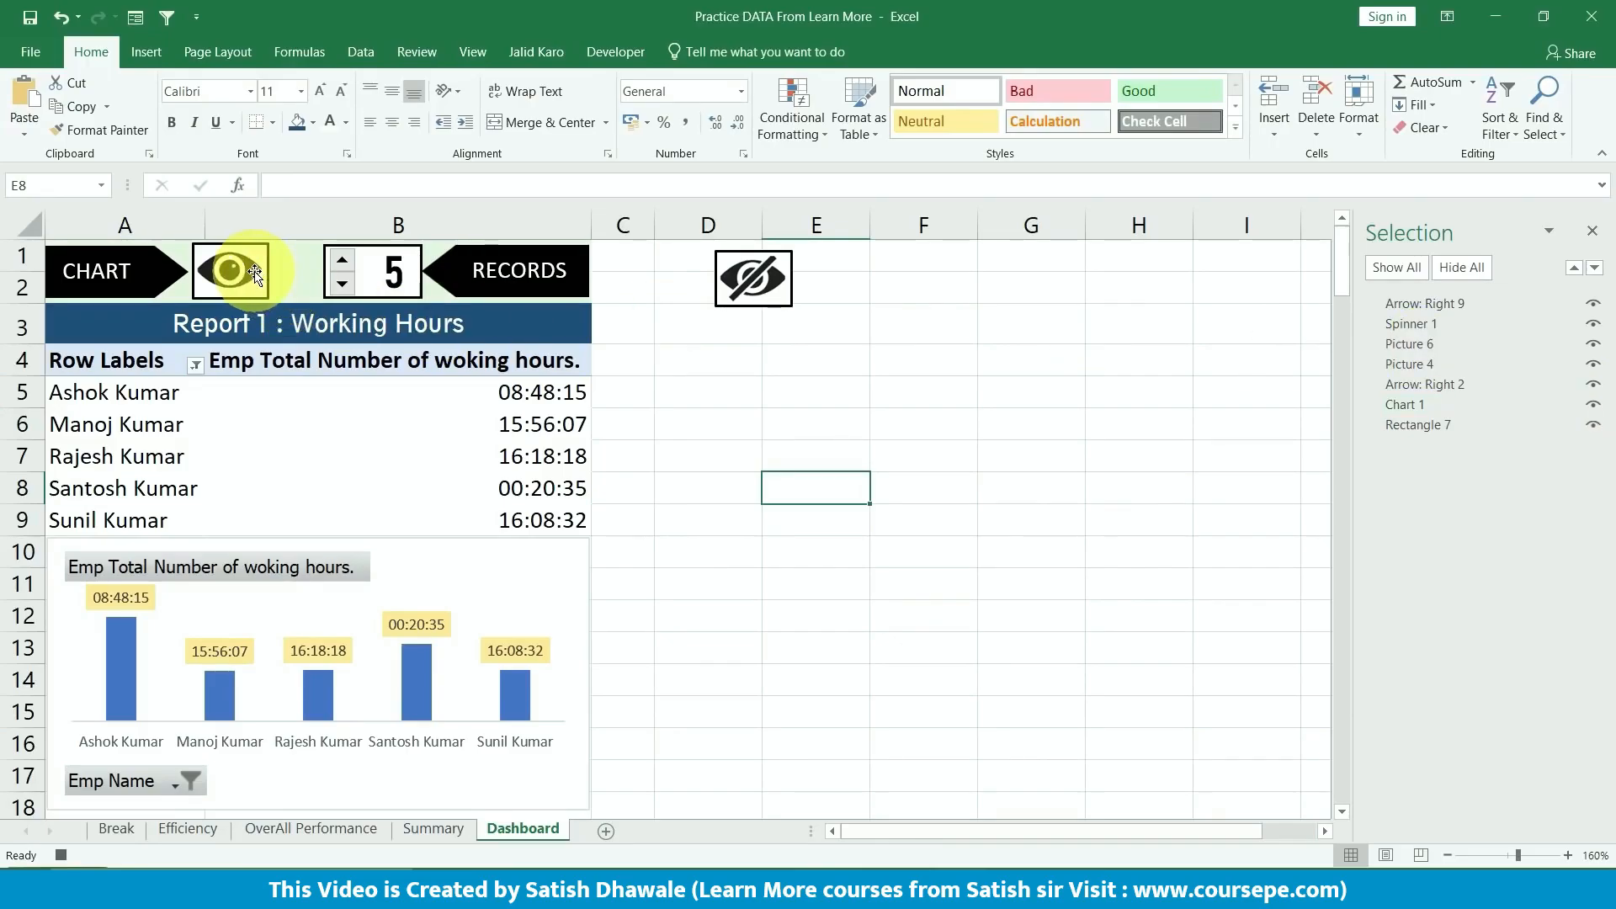
- Record hiding and showing Picture 4 and Picture 6, and stop the macro recording
{"action": "left_click", "coordinate": [1593, 364]}
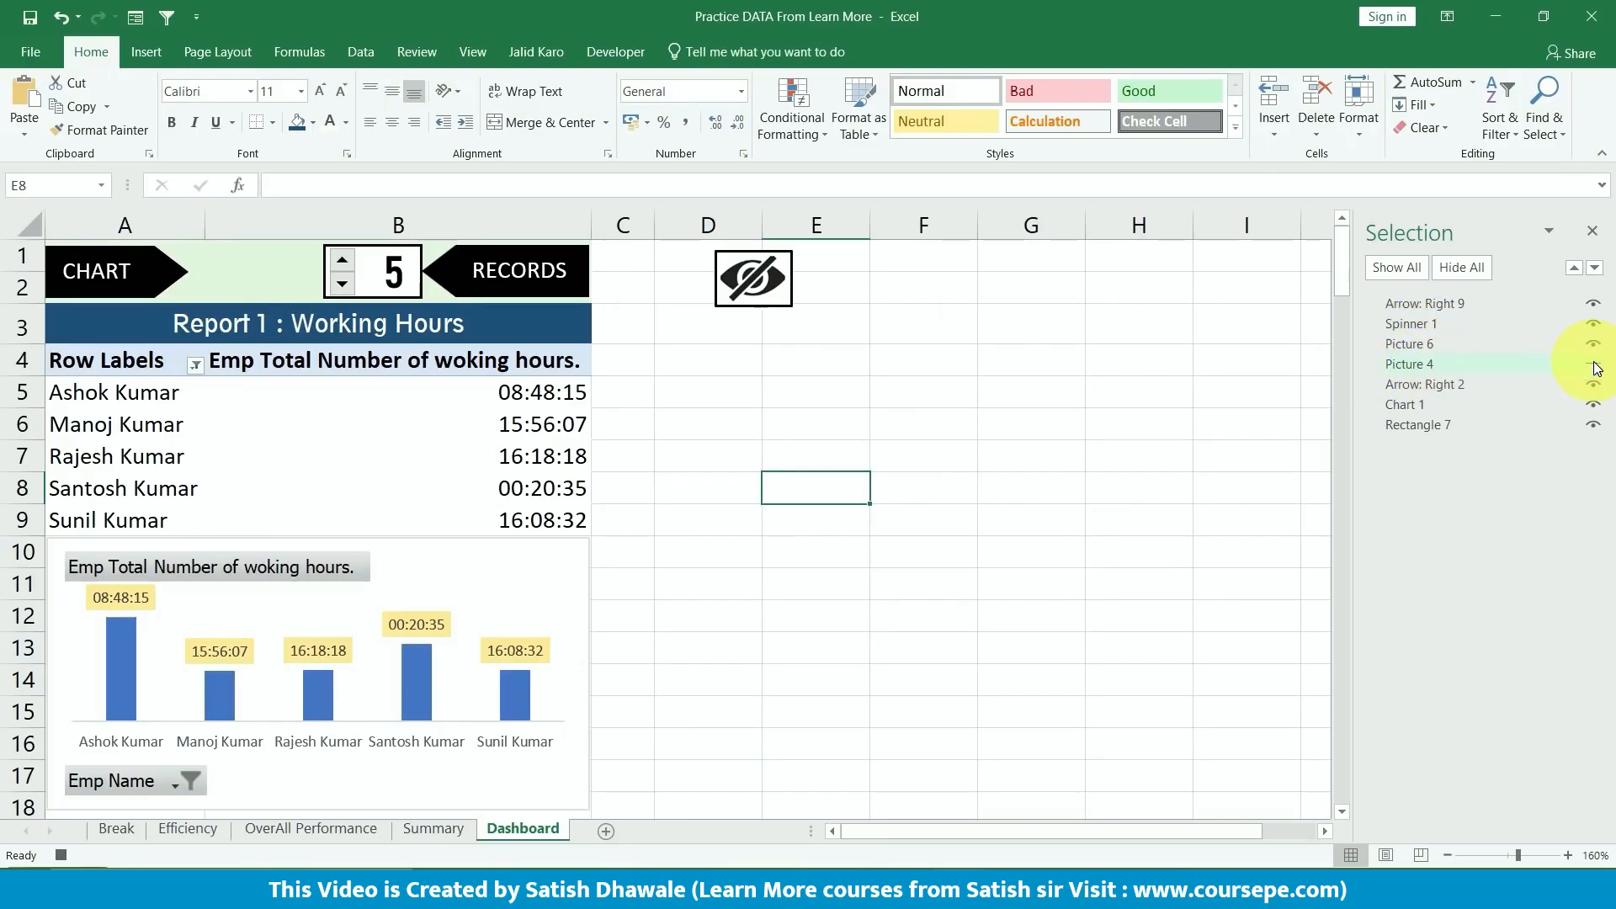
{"action": "left_click", "coordinate": [1594, 363]}
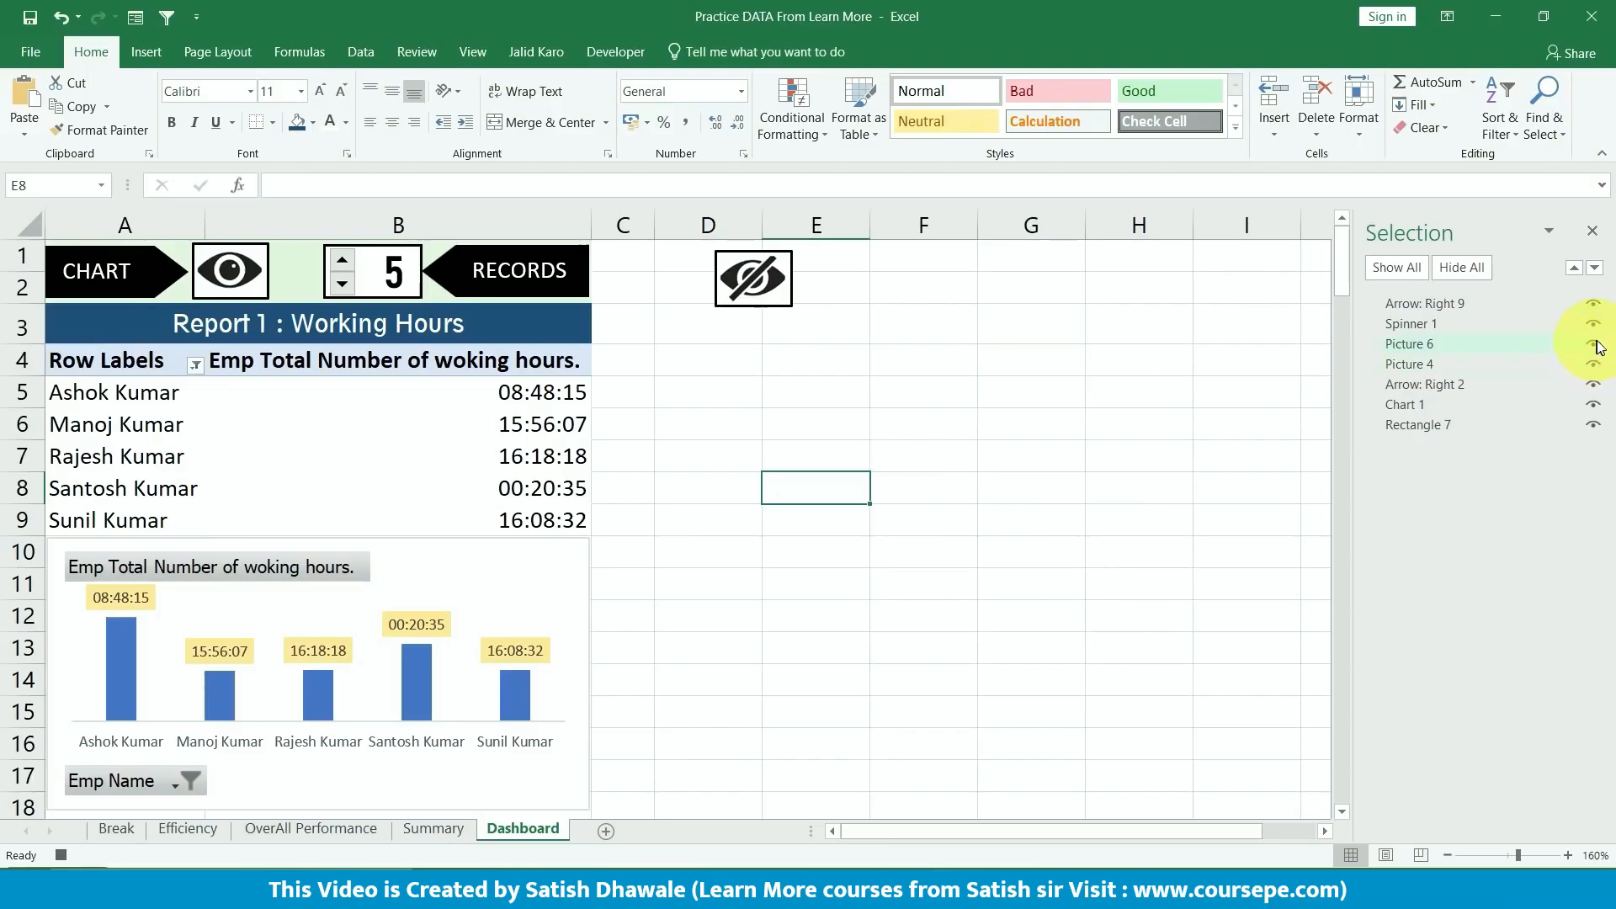
{"action": "left_click", "coordinate": [1594, 343]}
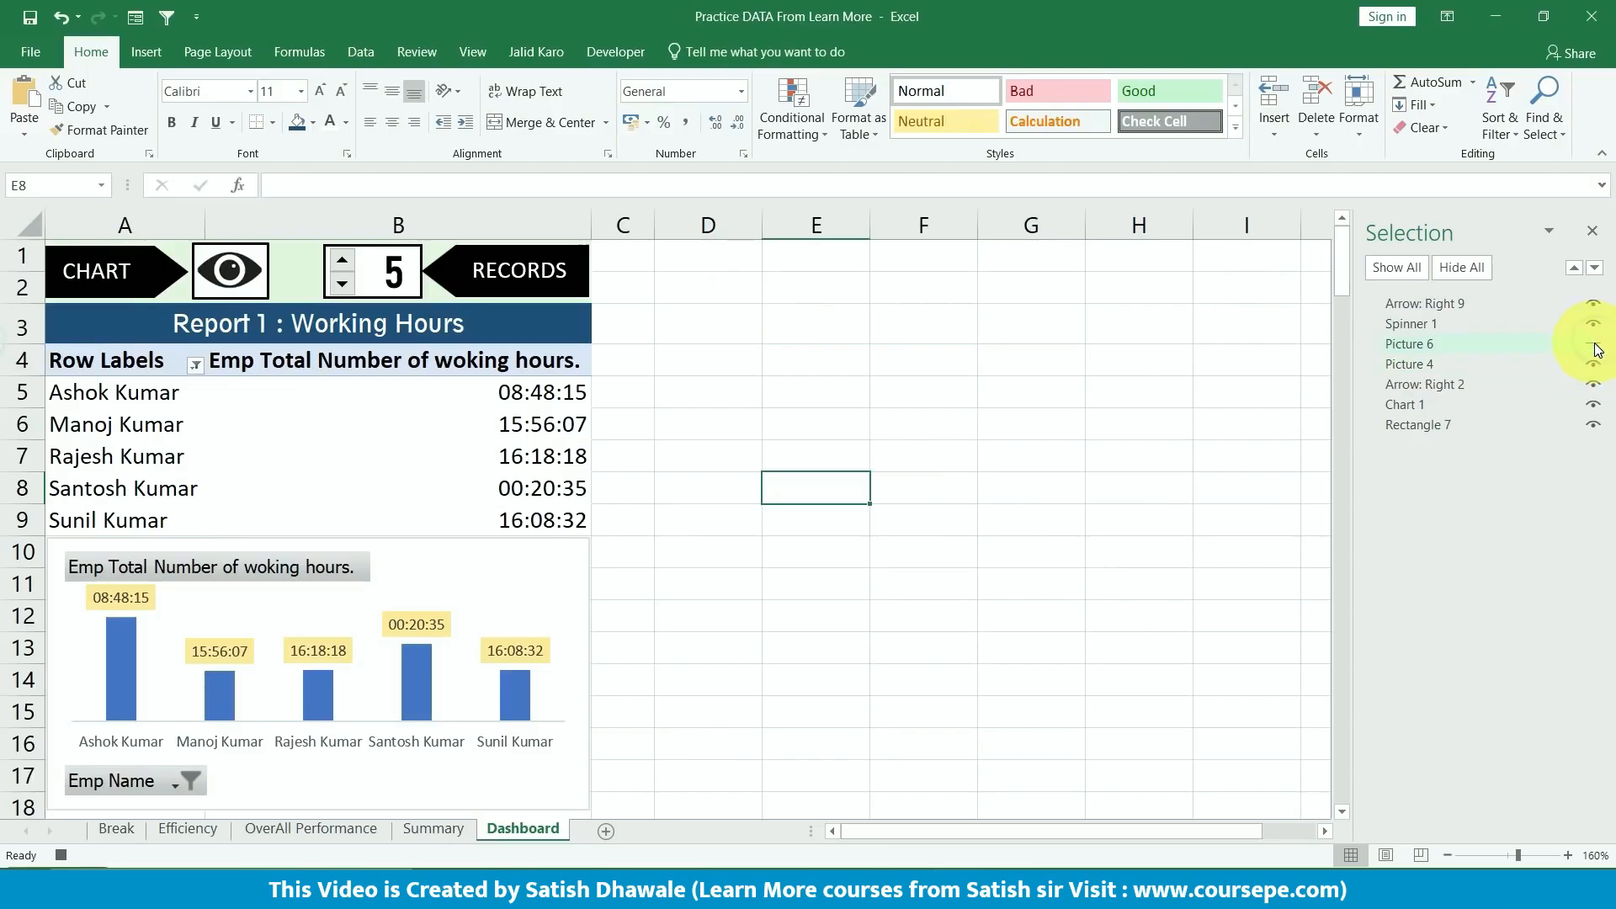
{"action": "left_click", "coordinate": [1595, 343]}
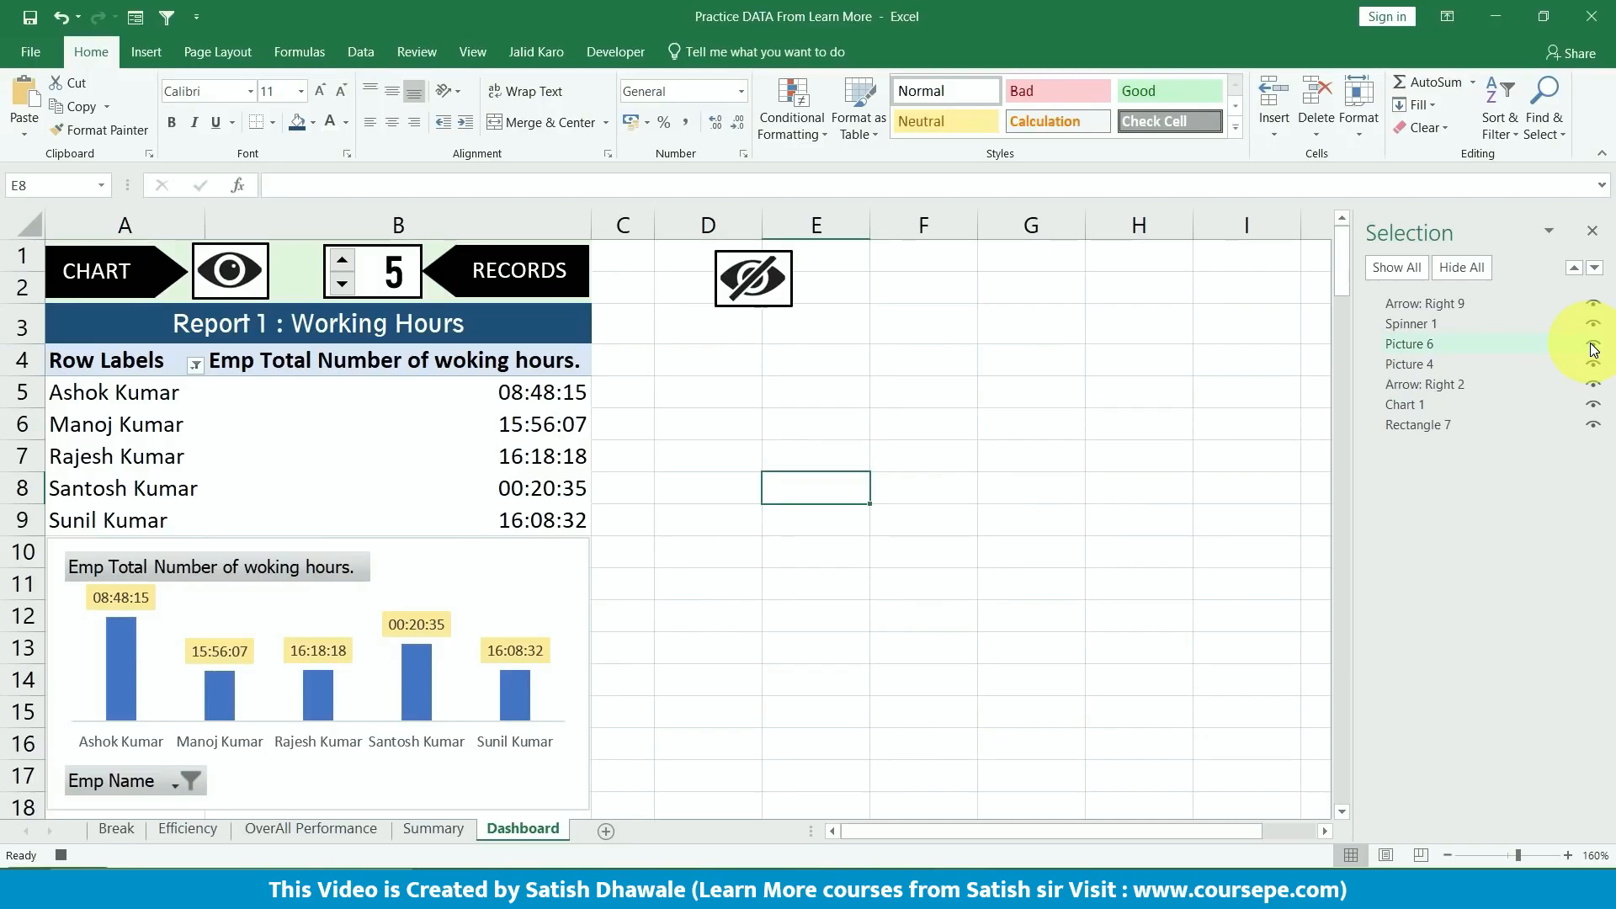
{"action": "left_click", "coordinate": [629, 55]}
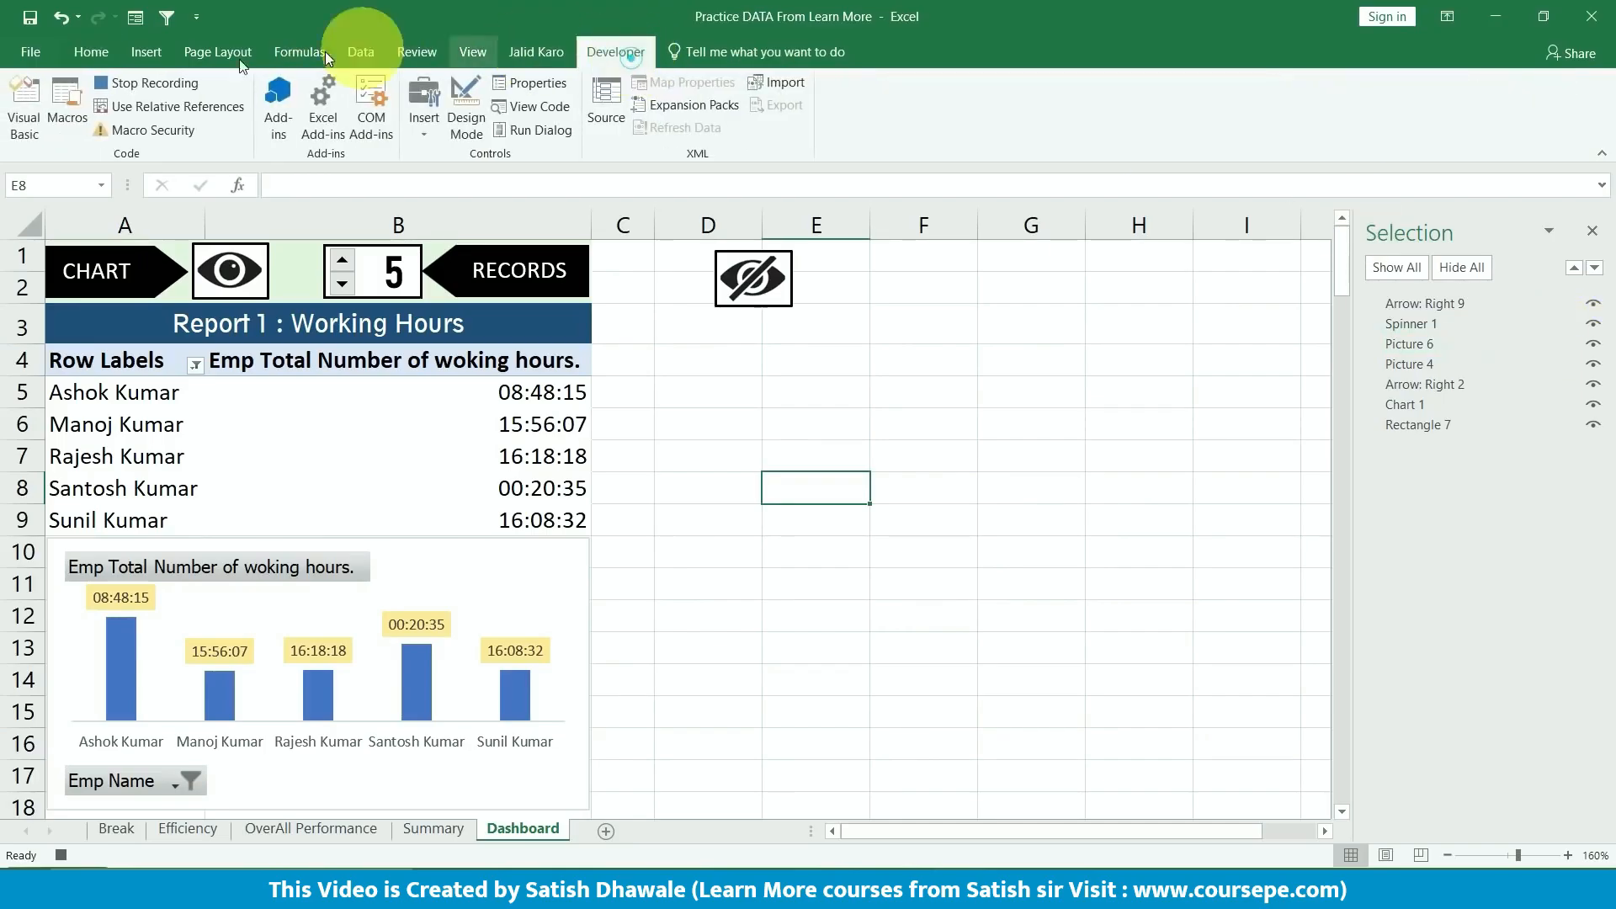
{"action": "left_click", "coordinate": [169, 81]}
{"action": "left_click", "coordinate": [644, 446]}
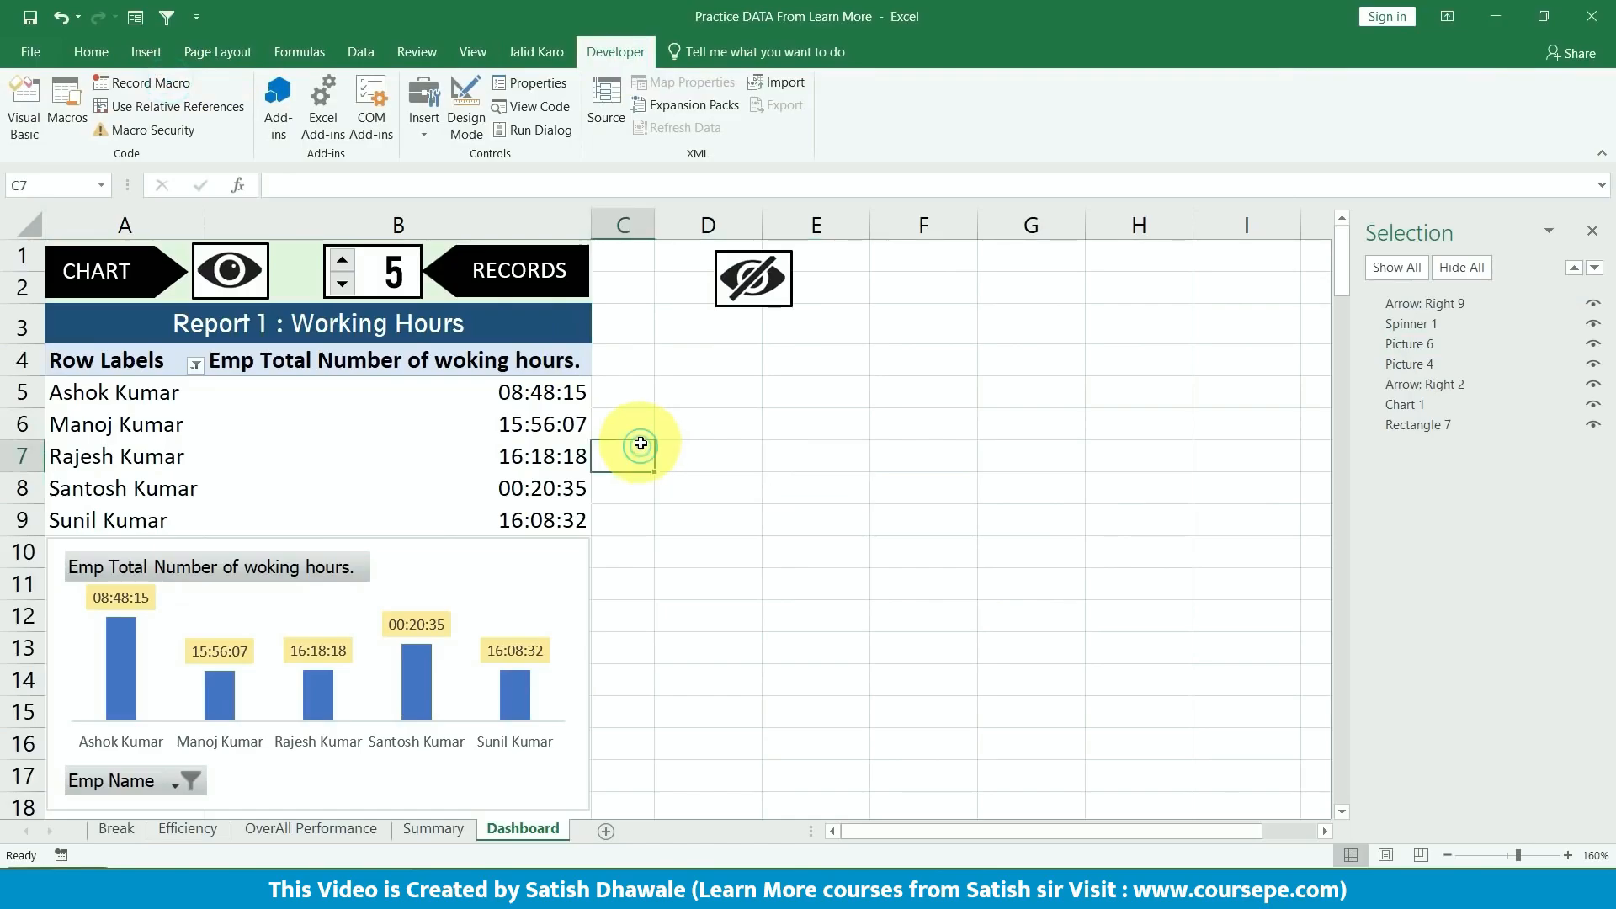
- In the Visual Basic editor, delete Macro9's comment lines and its Activate, CommandBars and ShowPivotTableFieldList lines, keeping only the shape visibility code
{"action": "key", "text": "alt+F11"}
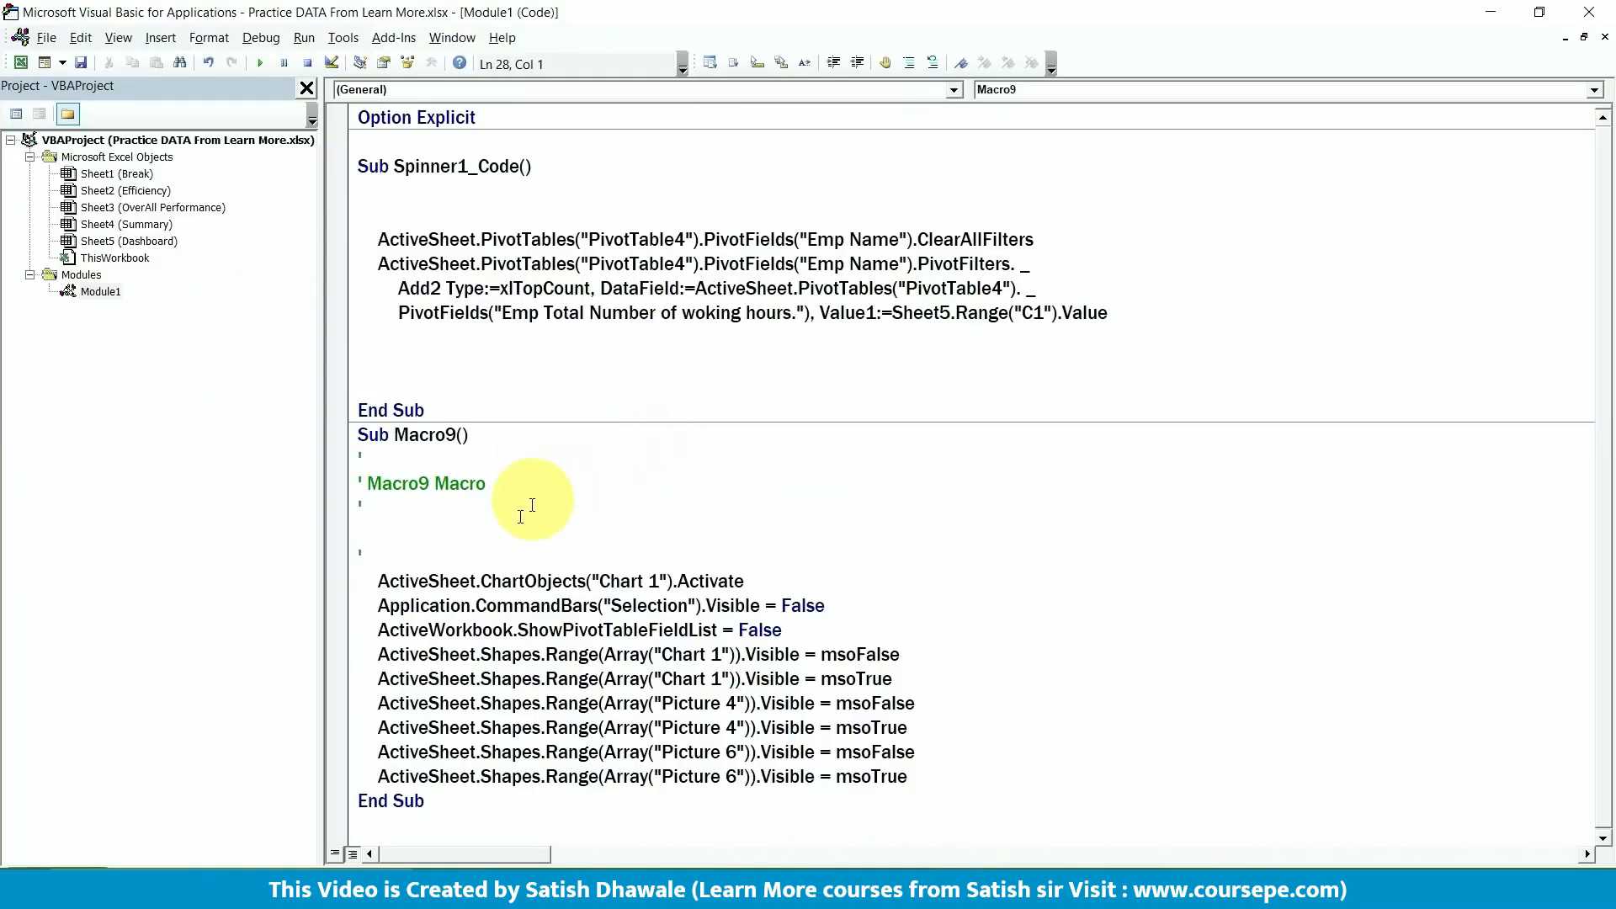
{"action": "left_click", "coordinate": [439, 605]}
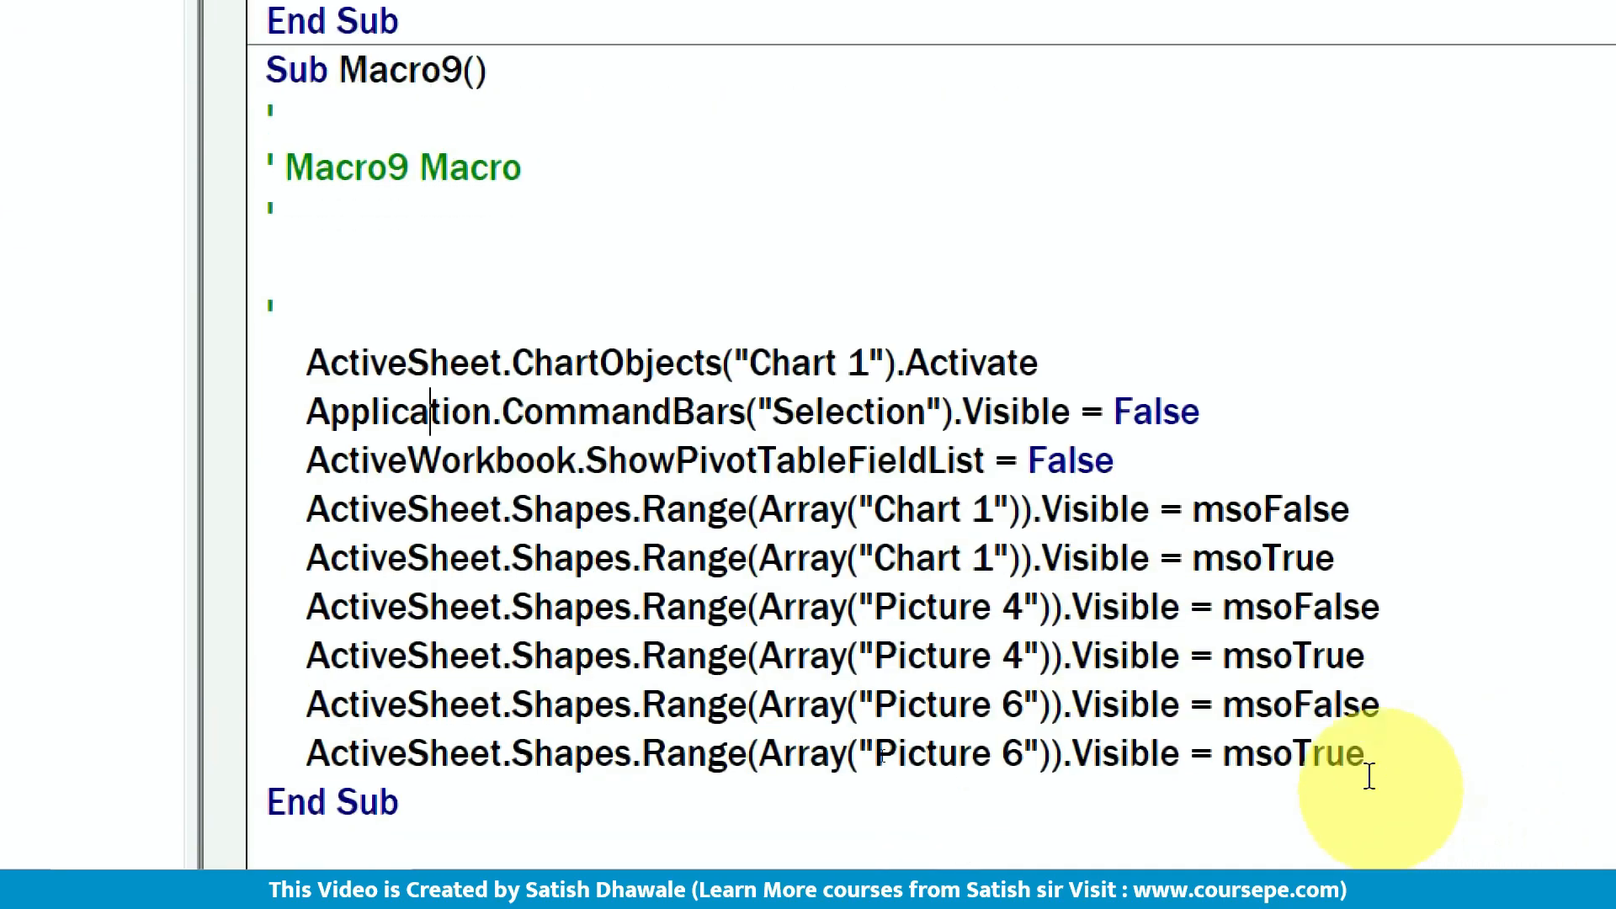
{"action": "left_click_drag", "start_coordinate": [1042, 509], "coordinate": [1219, 755]}
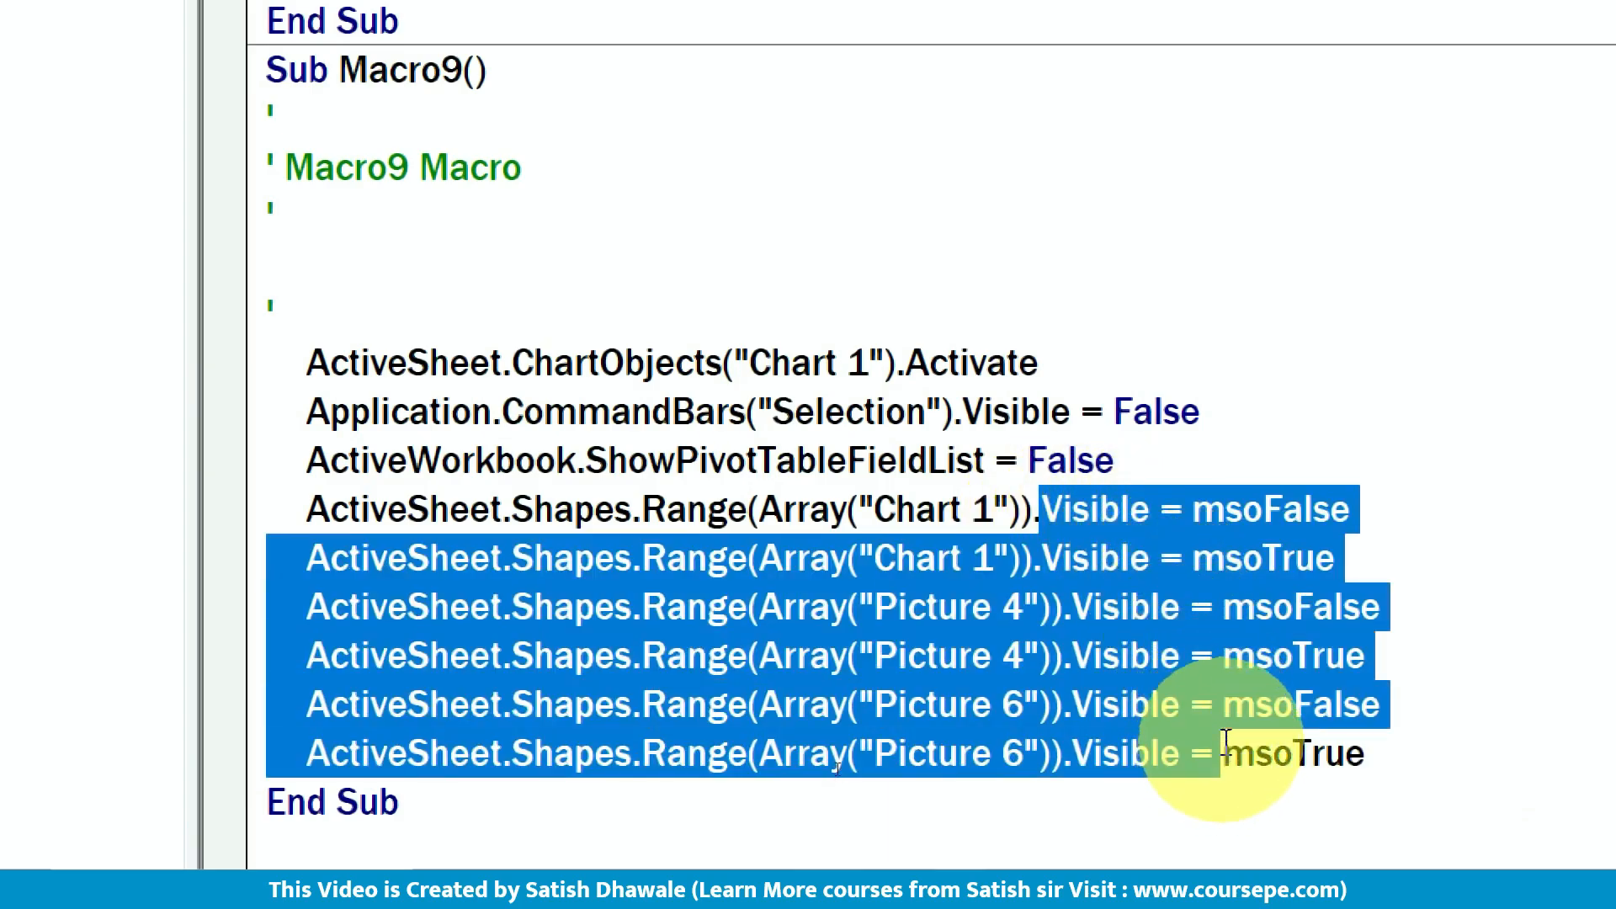
{"action": "left_click_drag", "start_coordinate": [1140, 457], "coordinate": [225, 109]}
{"action": "key", "text": "Delete"}
{"action": "key", "text": "Delete"}
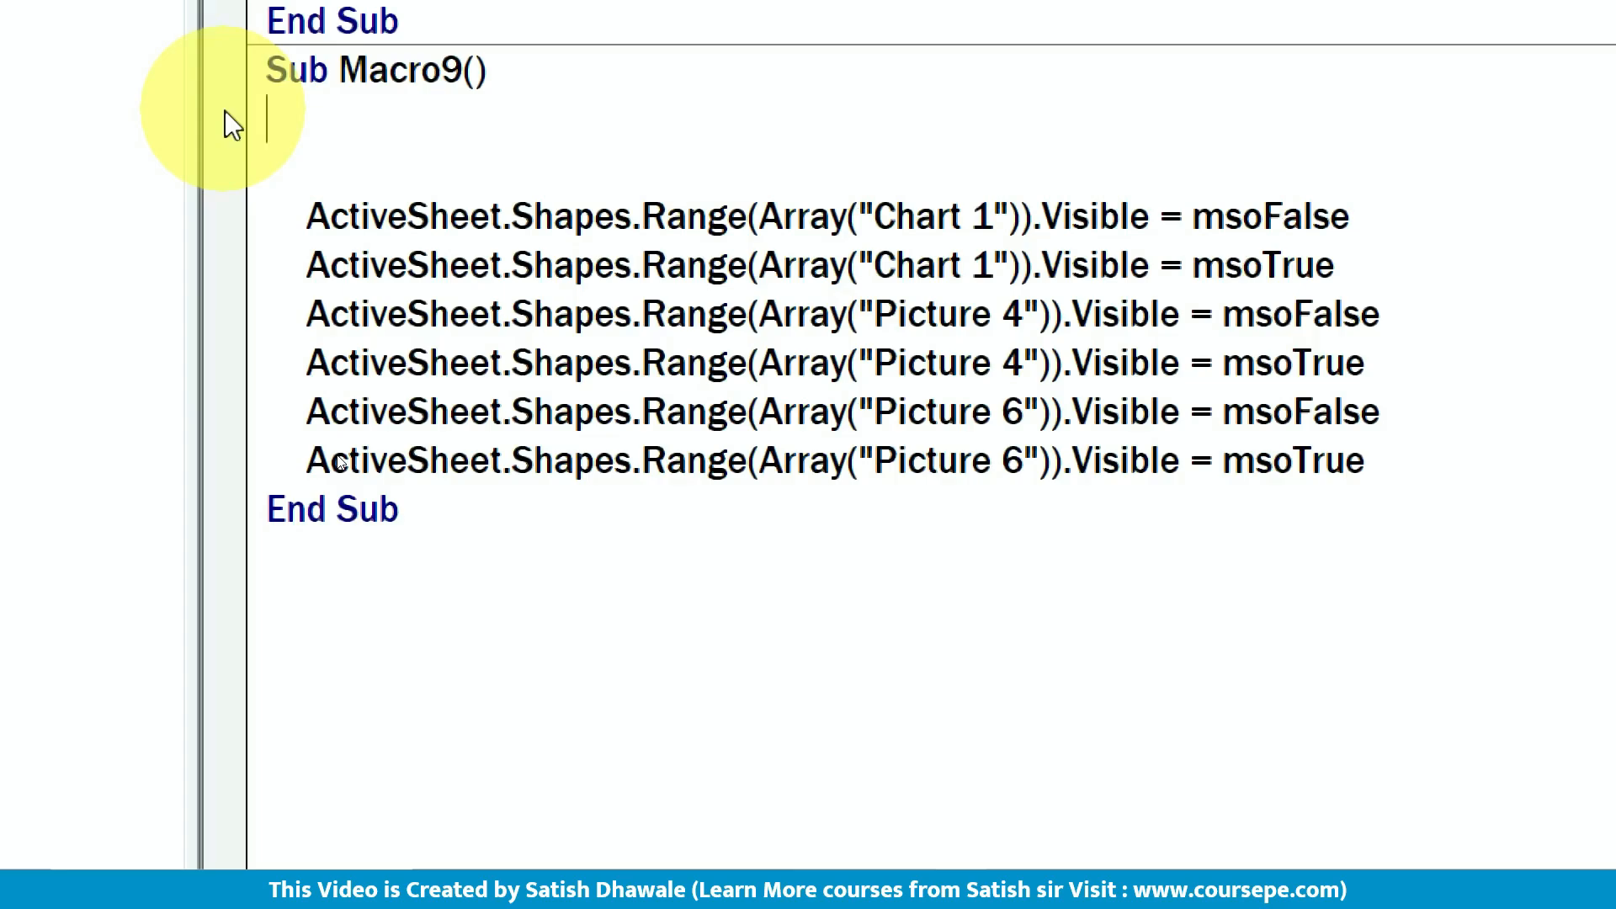
- Rename the Macro9 procedure as Show_Chart1
{"action": "left_click", "coordinate": [459, 71]}
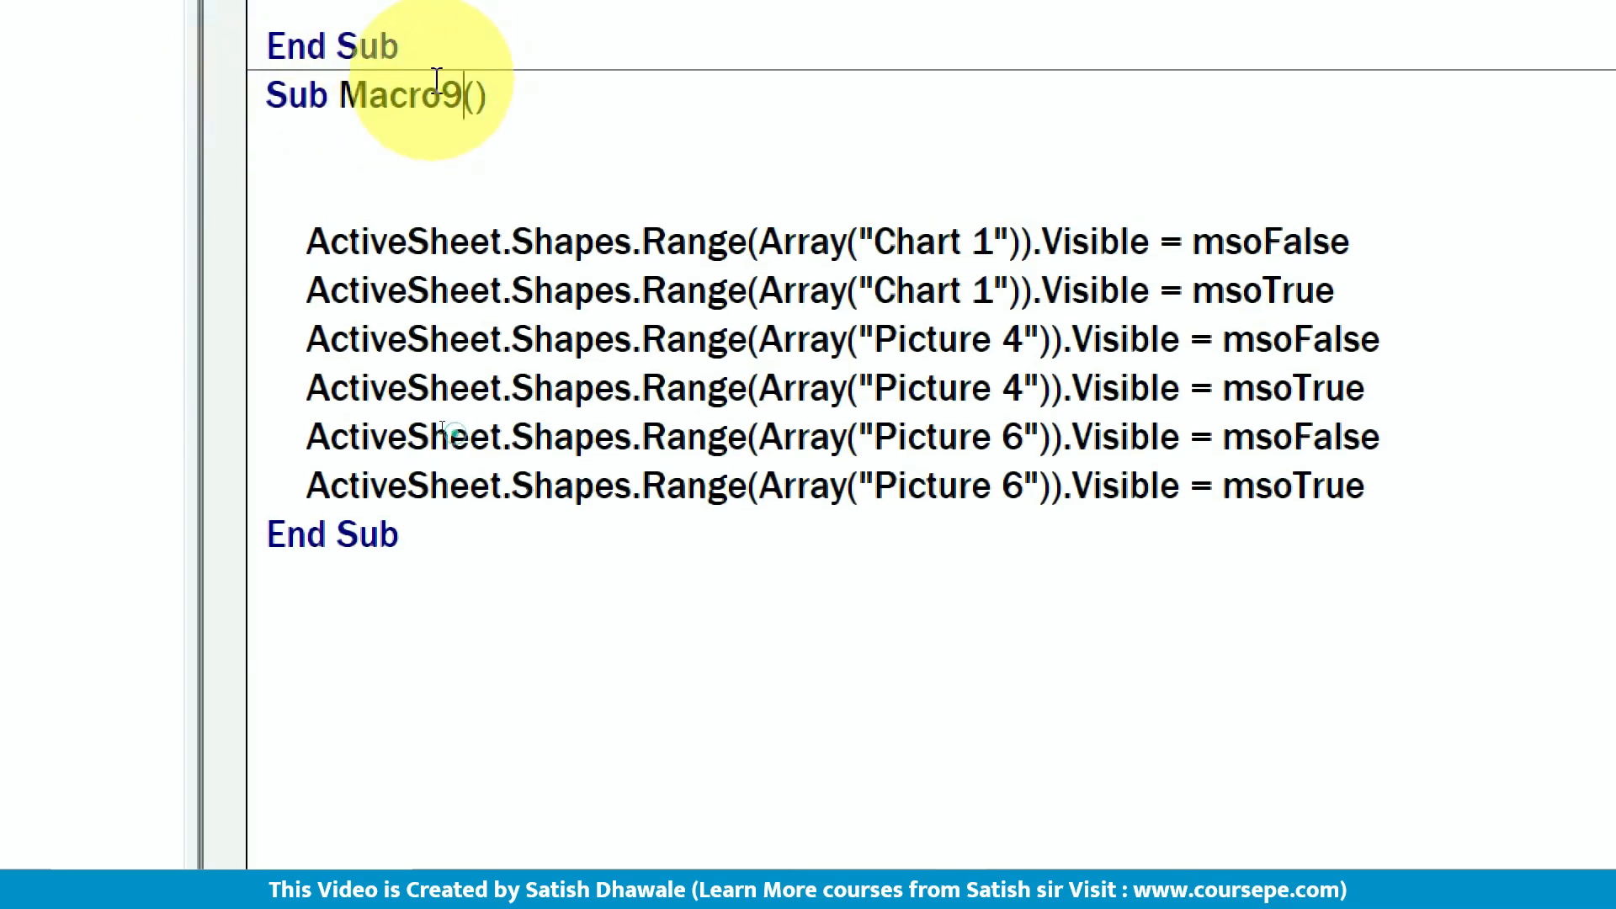
{"action": "key", "text": "BackSpace"}
{"action": "key", "text": "BackSpace"}
{"action": "key", "text": "BackSpace"}
{"action": "key", "text": "BackSpace"}
{"action": "key", "text": "BackSpace"}
{"action": "key", "text": "BackSpace"}
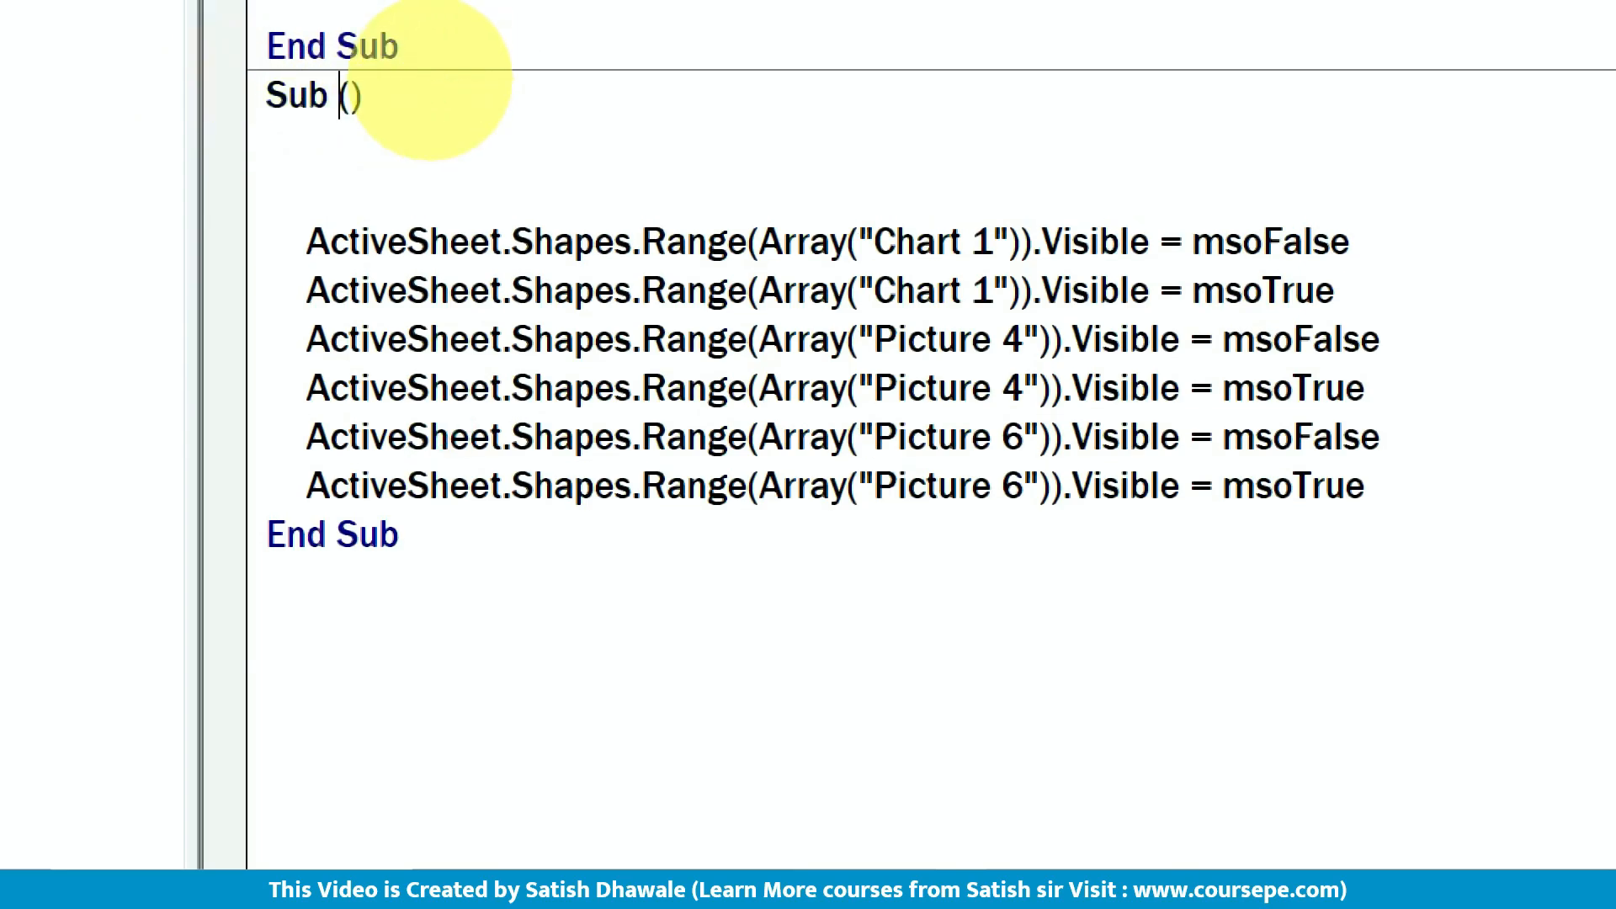
{"action": "type", "text": "ShowChart1"}
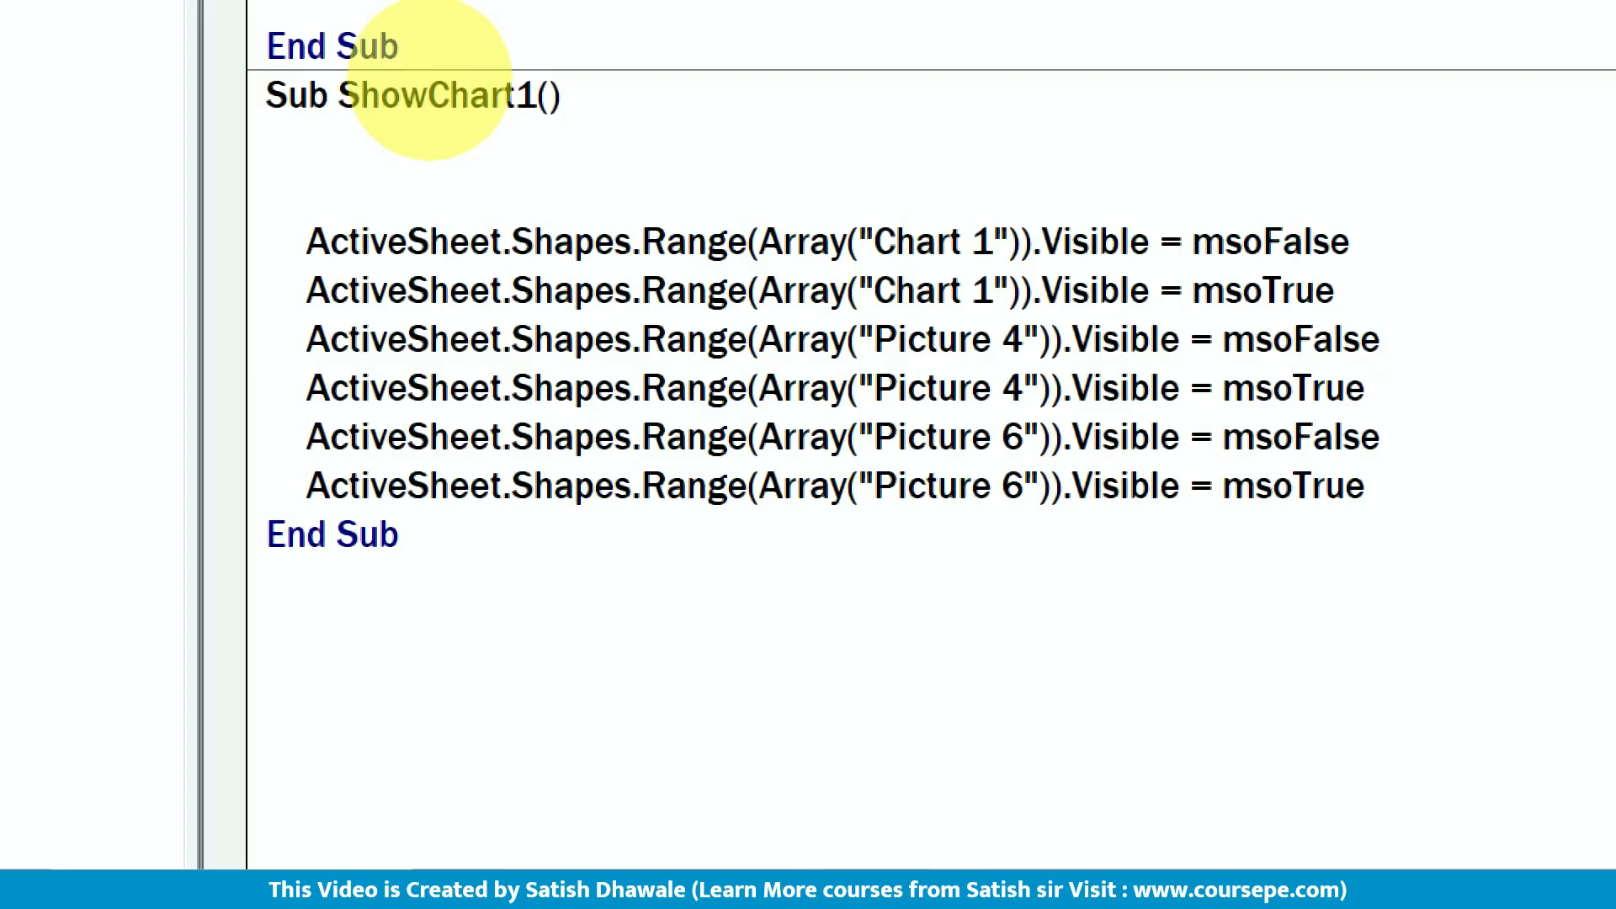
{"action": "left_click", "coordinate": [429, 95]}
{"action": "type", "text": "_"}
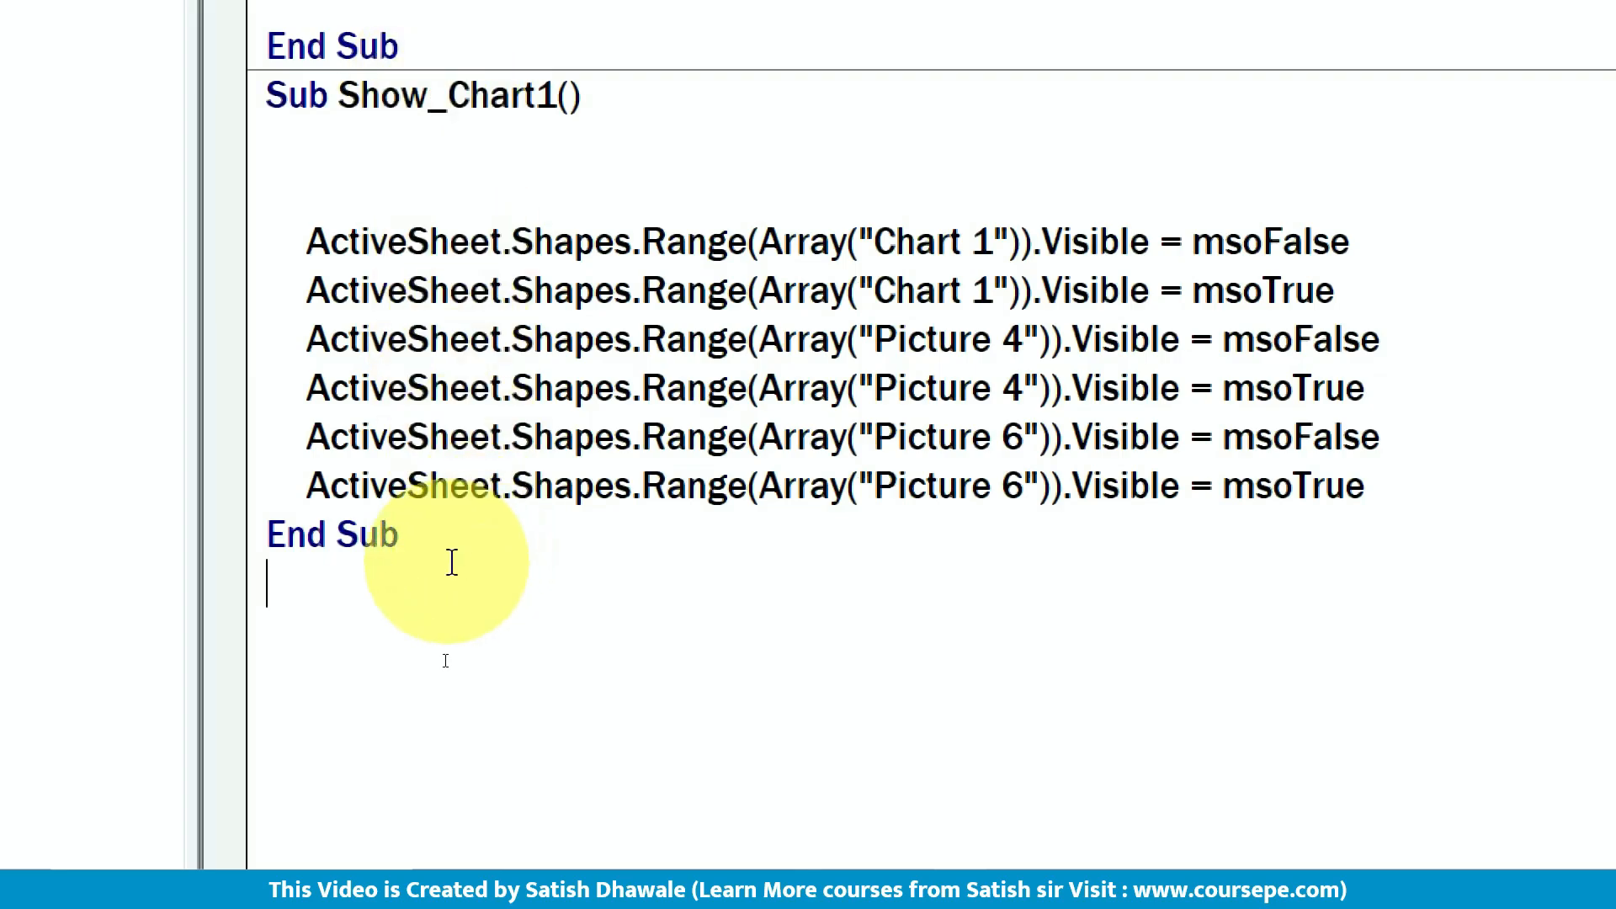
- Duplicate the whole Show_Chart1 procedure below itself and rename the copy as Hide_Chart1
{"action": "left_click_drag", "start_coordinate": [451, 563], "coordinate": [267, 95]}
{"action": "key", "text": "ctrl+c"}
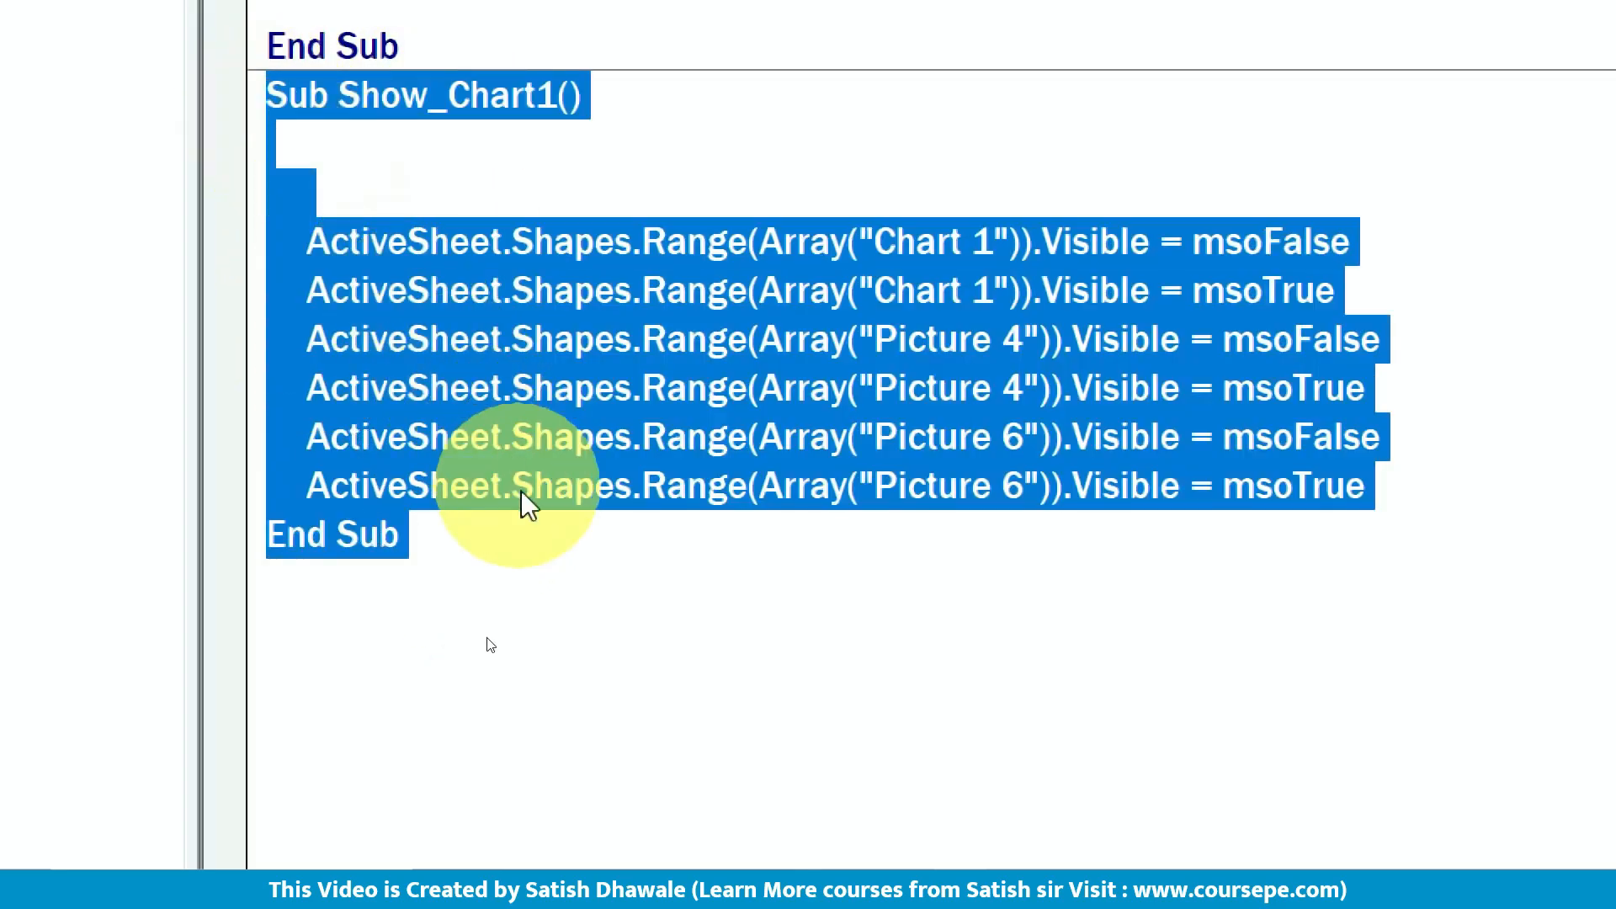
{"action": "left_click", "coordinate": [463, 661]}
{"action": "key", "text": "Return"}
{"action": "key", "text": "Return"}
{"action": "key", "text": "ctrl+v"}
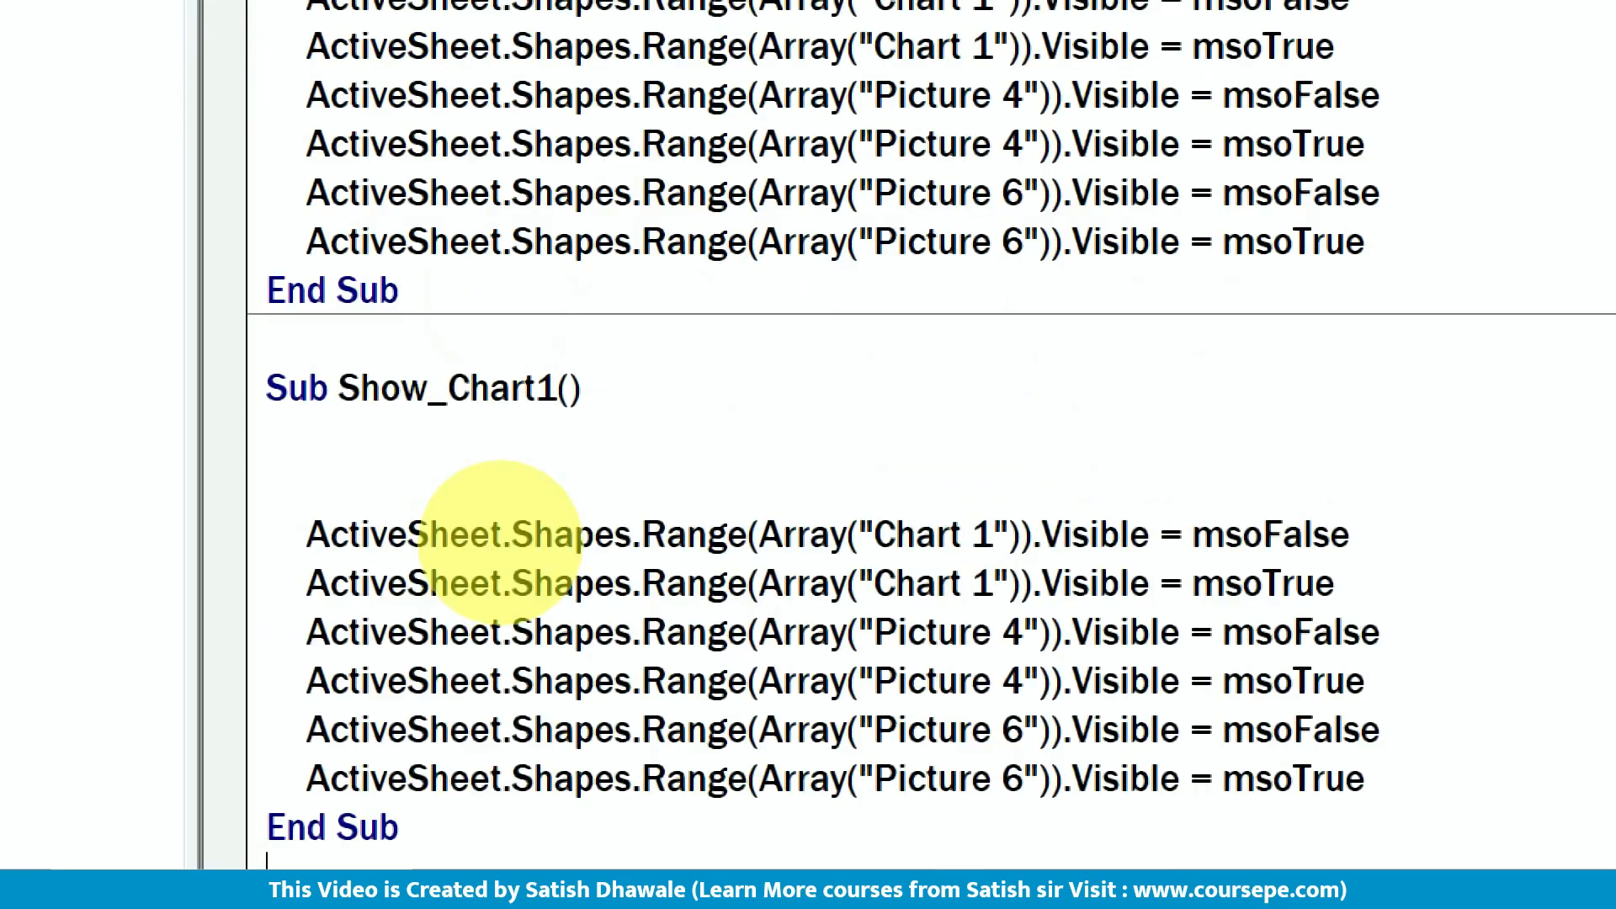
{"action": "left_click_drag", "start_coordinate": [427, 398], "coordinate": [347, 395]}
{"action": "type", "text": "Hide"}
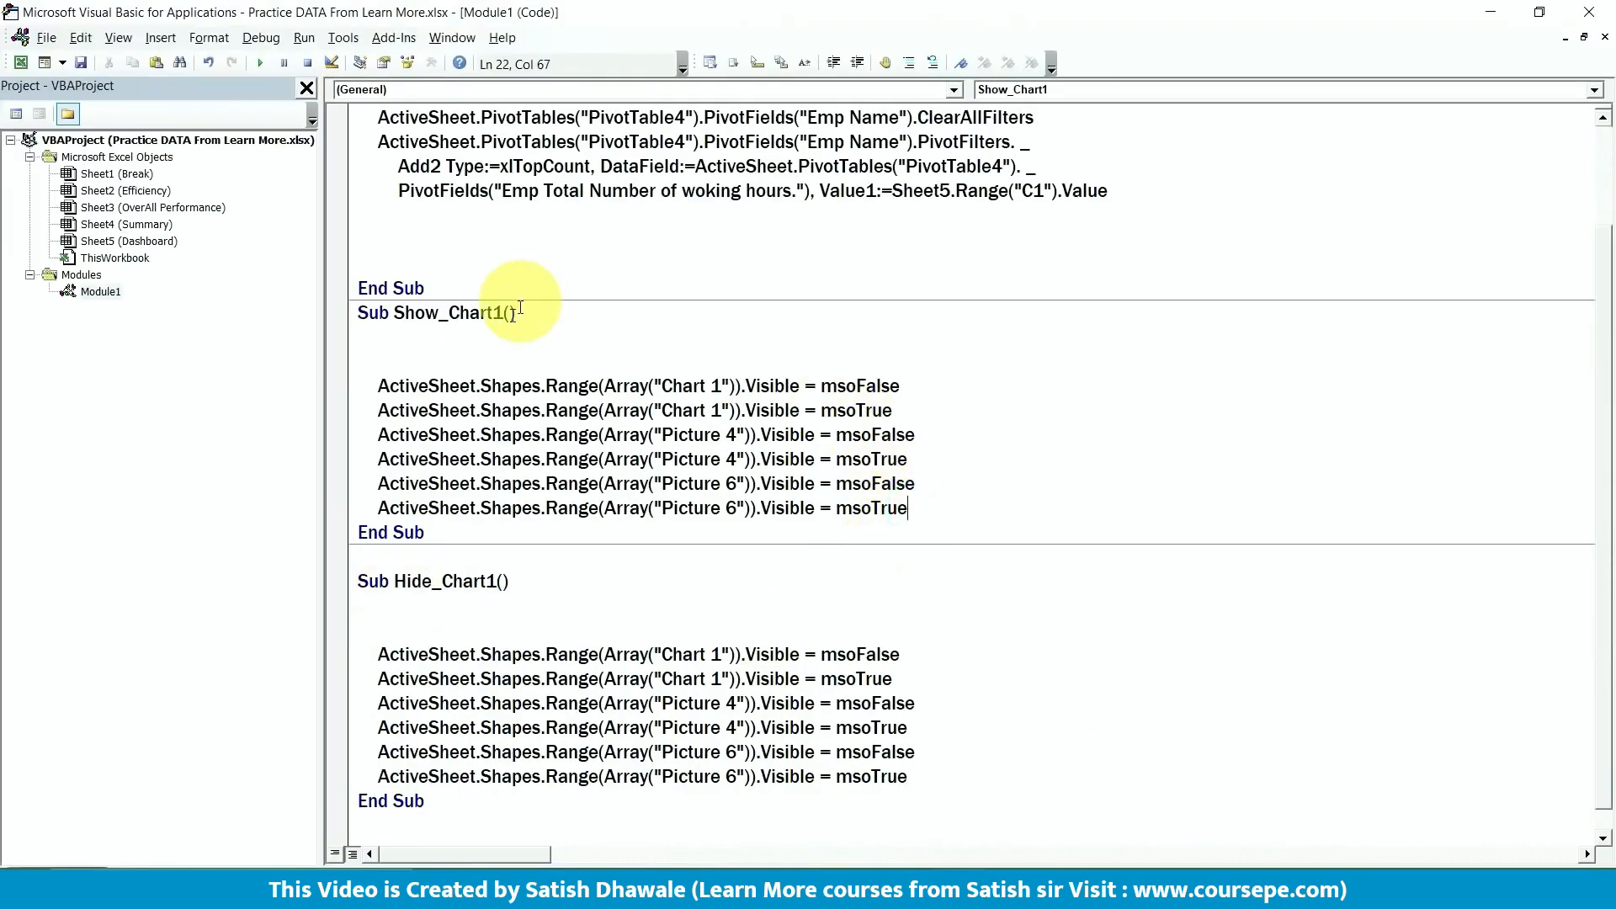
- In Show_Chart1, remove a blank line under the header and delete the Chart 1 msoFalse statement, keeping its msoTrue statement
{"action": "left_click", "coordinate": [388, 339]}
{"action": "key", "text": "Delete"}
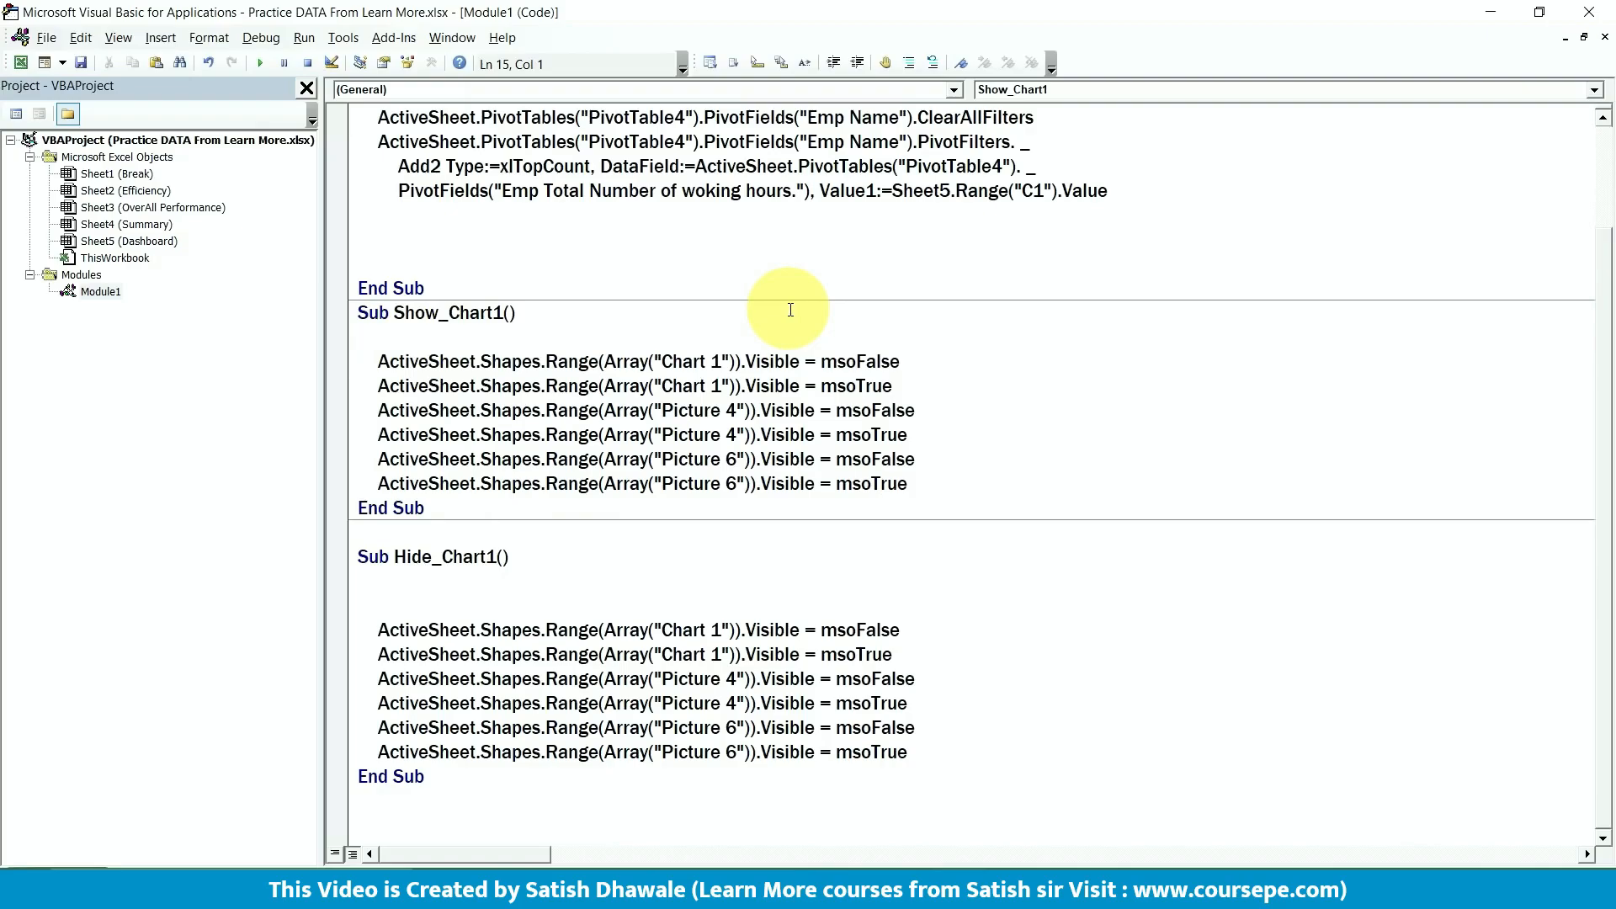
{"action": "left_click_drag", "start_coordinate": [894, 385], "coordinate": [376, 387]}
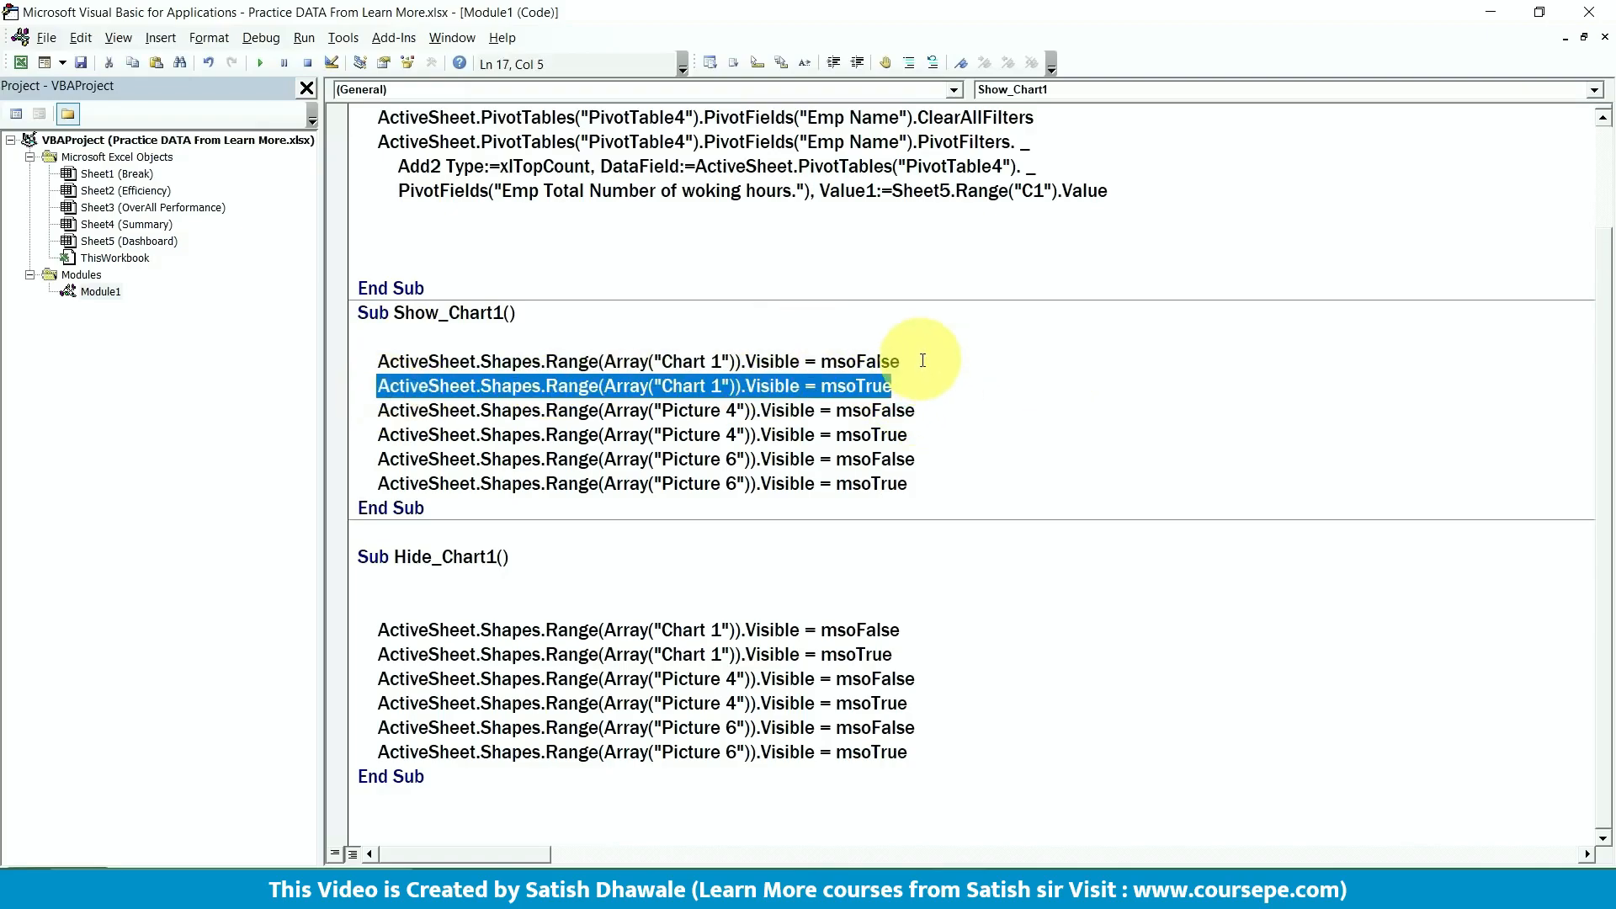
{"action": "left_click_drag", "start_coordinate": [922, 361], "coordinate": [368, 362]}
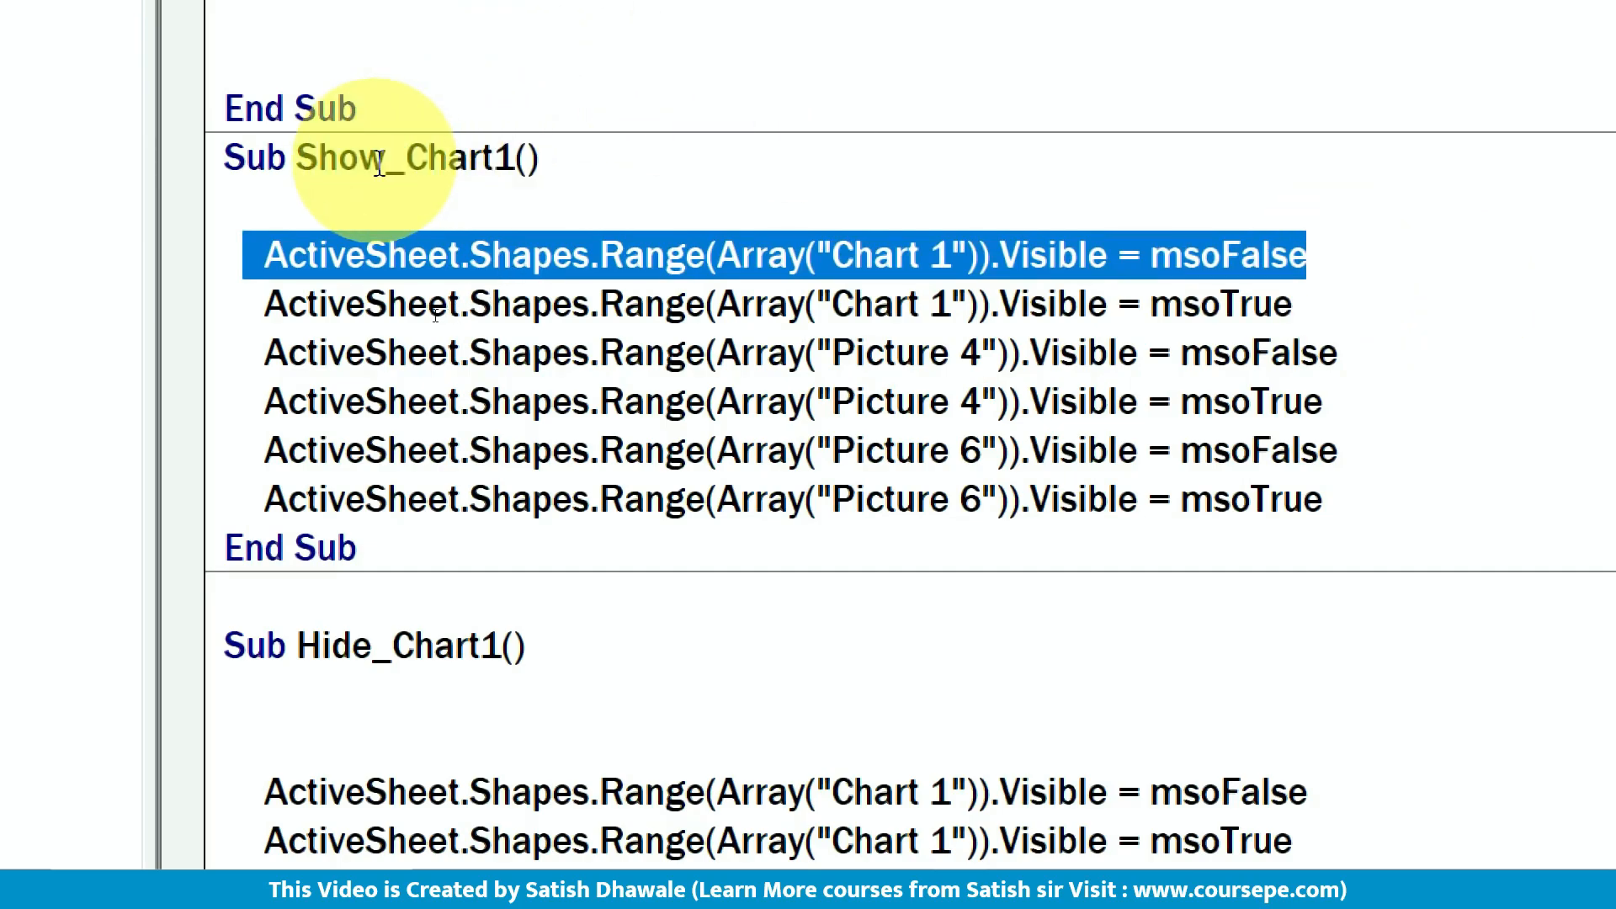
{"action": "key", "text": "Delete"}
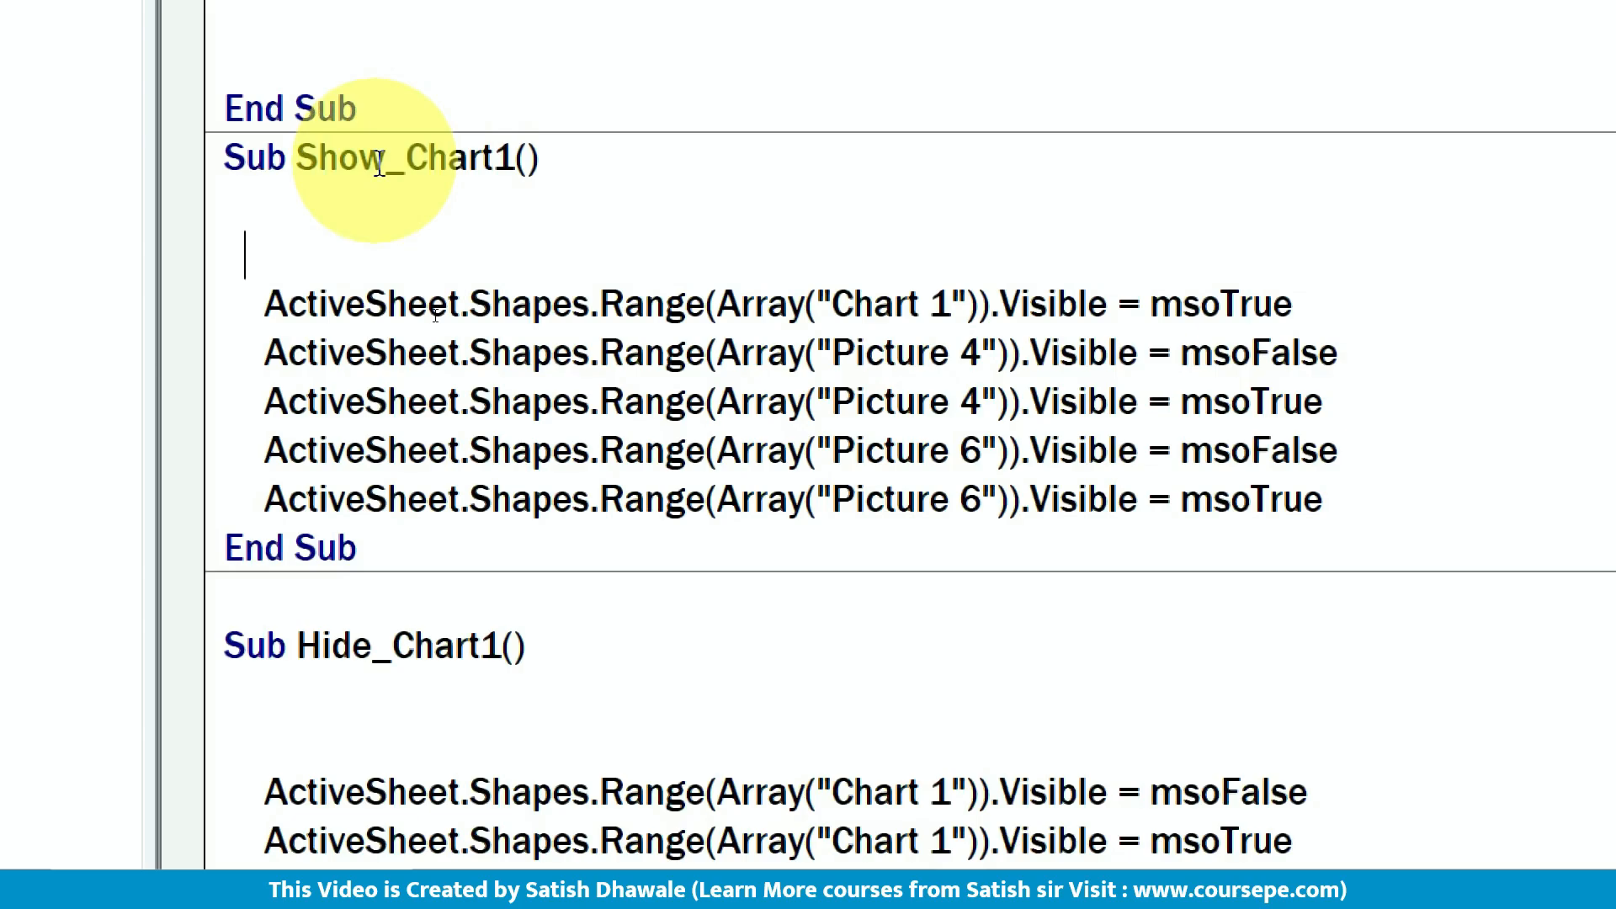
{"action": "left_click_drag", "start_coordinate": [1294, 313], "coordinate": [769, 318]}
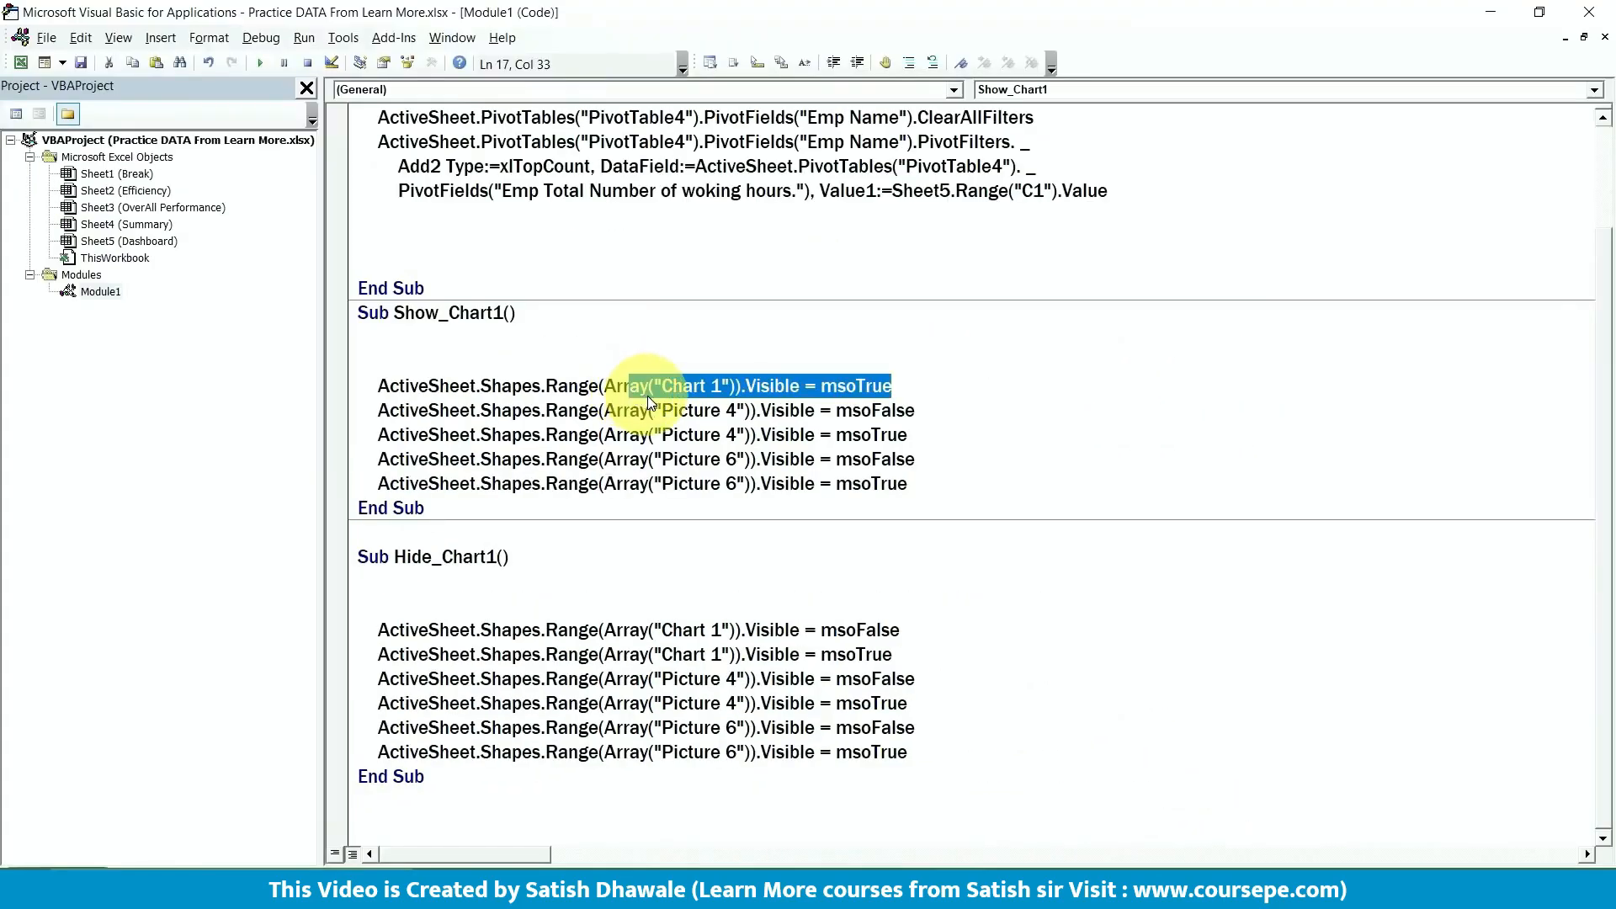
- Select the open-eye icon on the Excel Dashboard sheet to identify its shape name, and return to the macro code
{"action": "key", "text": "alt+F11"}
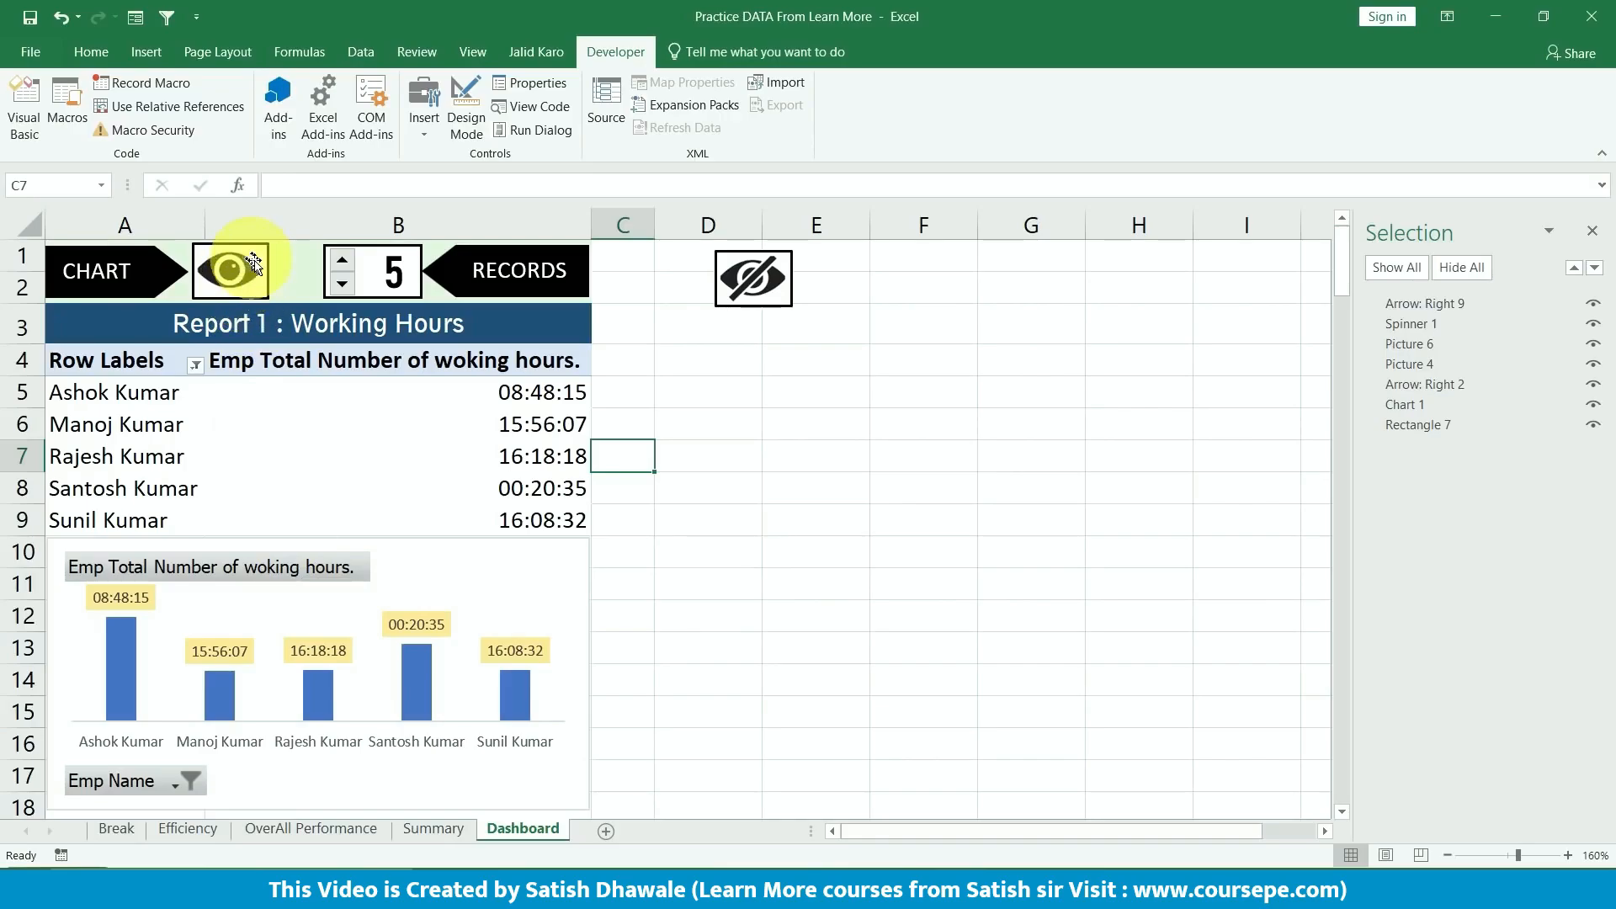
{"action": "key", "text": "alt+F11"}
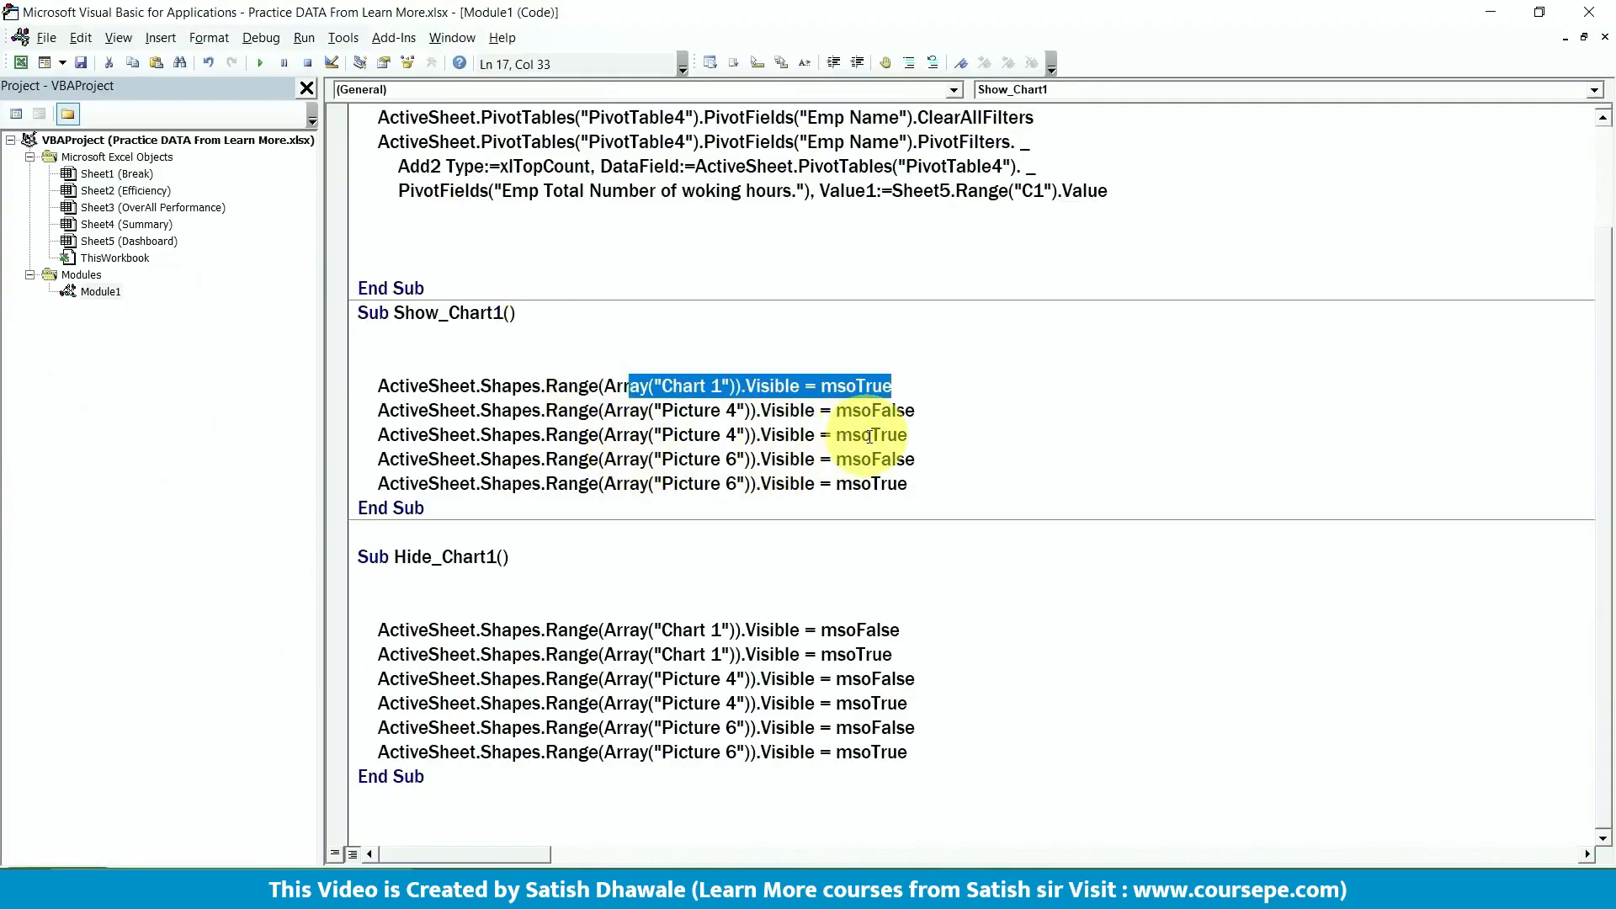
{"action": "left_click", "coordinate": [922, 433]}
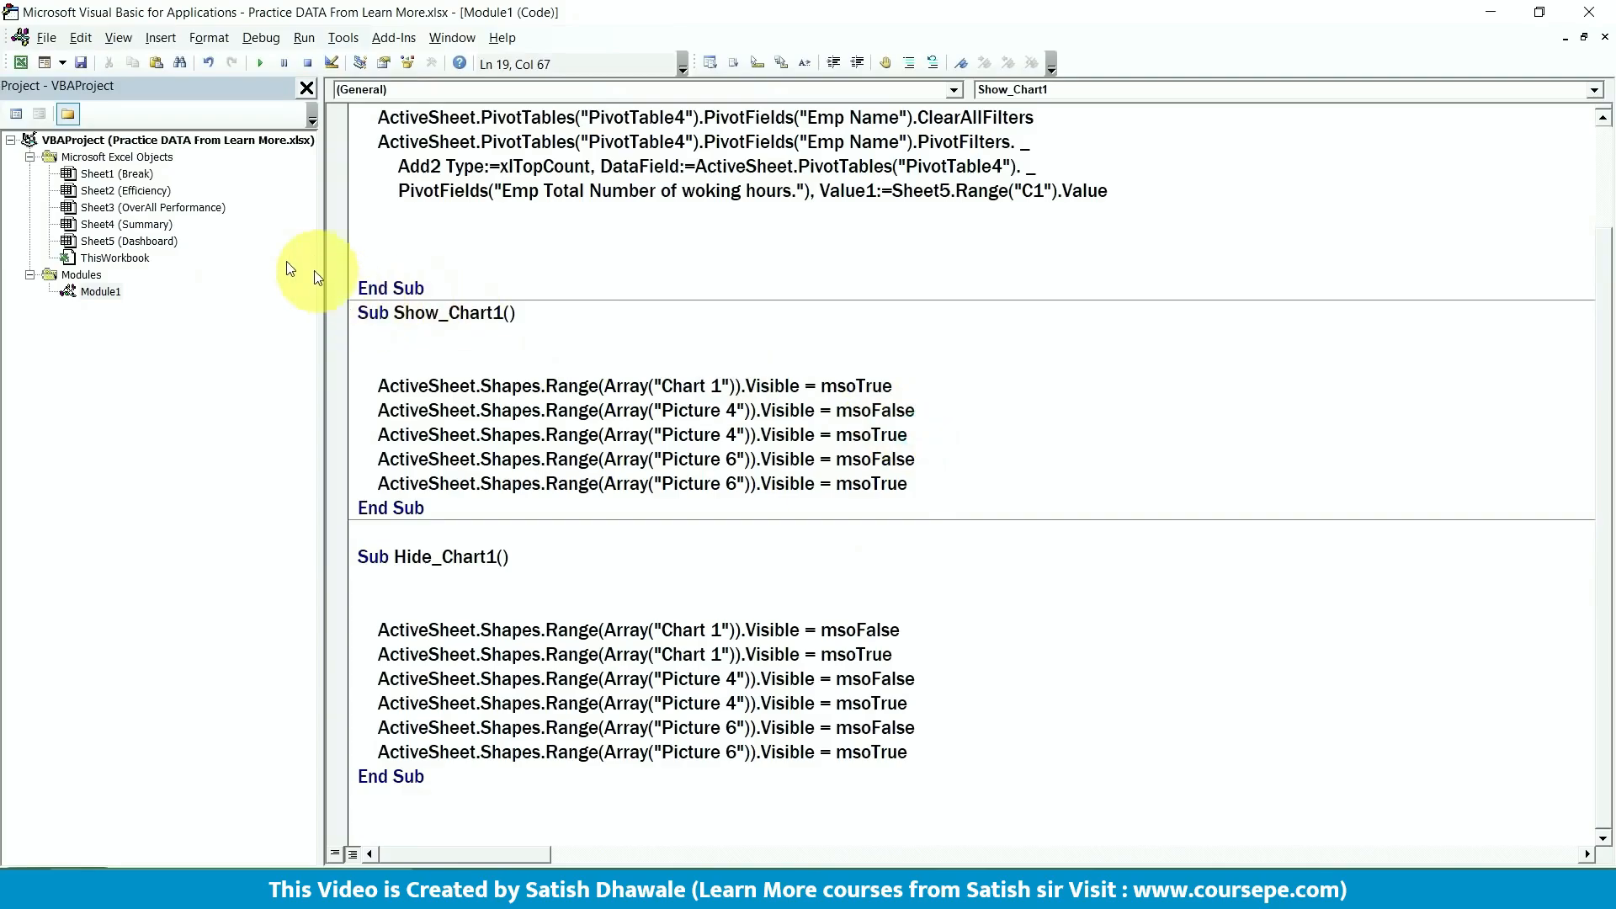
{"action": "key", "text": "alt+F11"}
{"action": "left_click", "coordinate": [226, 268]}
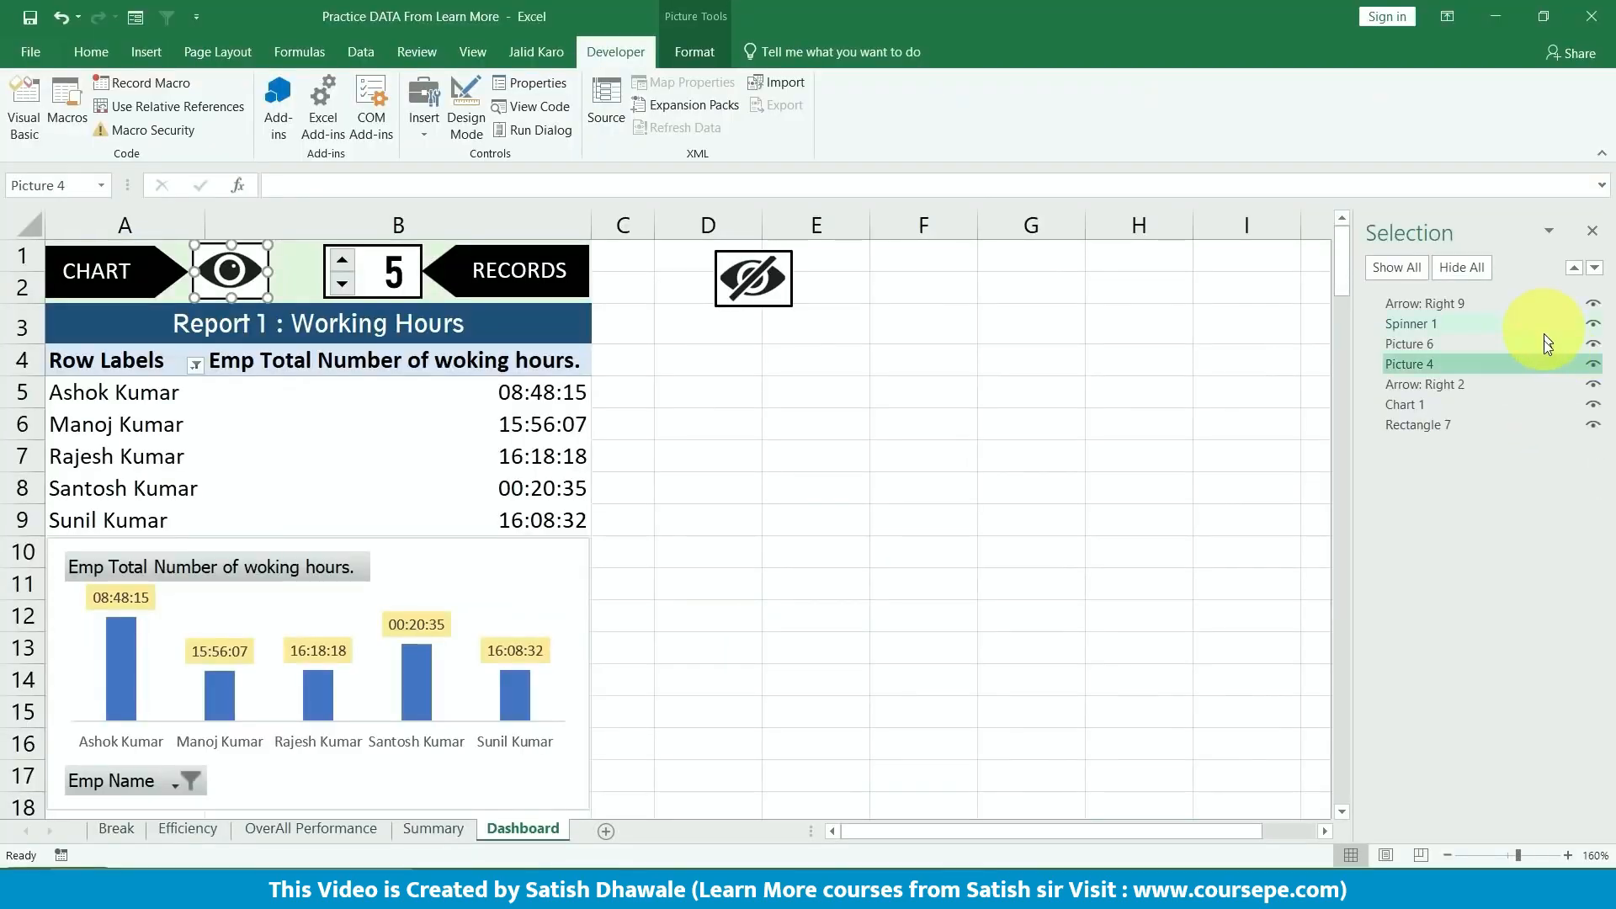
{"action": "key", "text": "alt+Tab"}
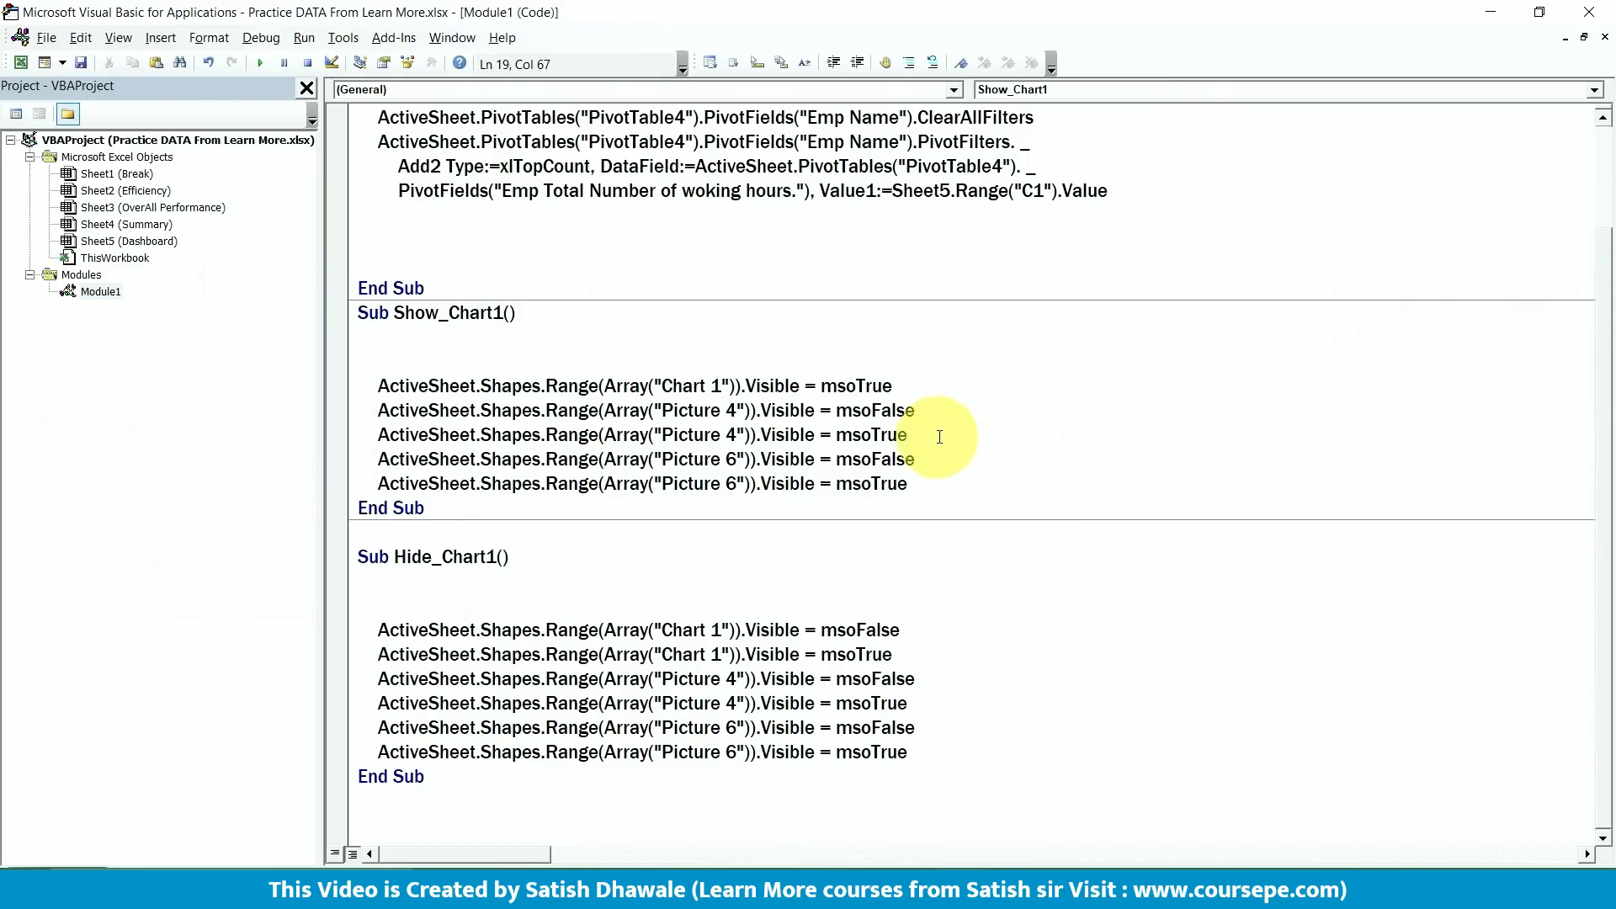
- Delete the Picture 4 msoFalse statement from Show_Chart1, keeping its msoTrue statement, and switch back to the Excel dashboard
{"action": "left_click_drag", "start_coordinate": [941, 435], "coordinate": [364, 437]}
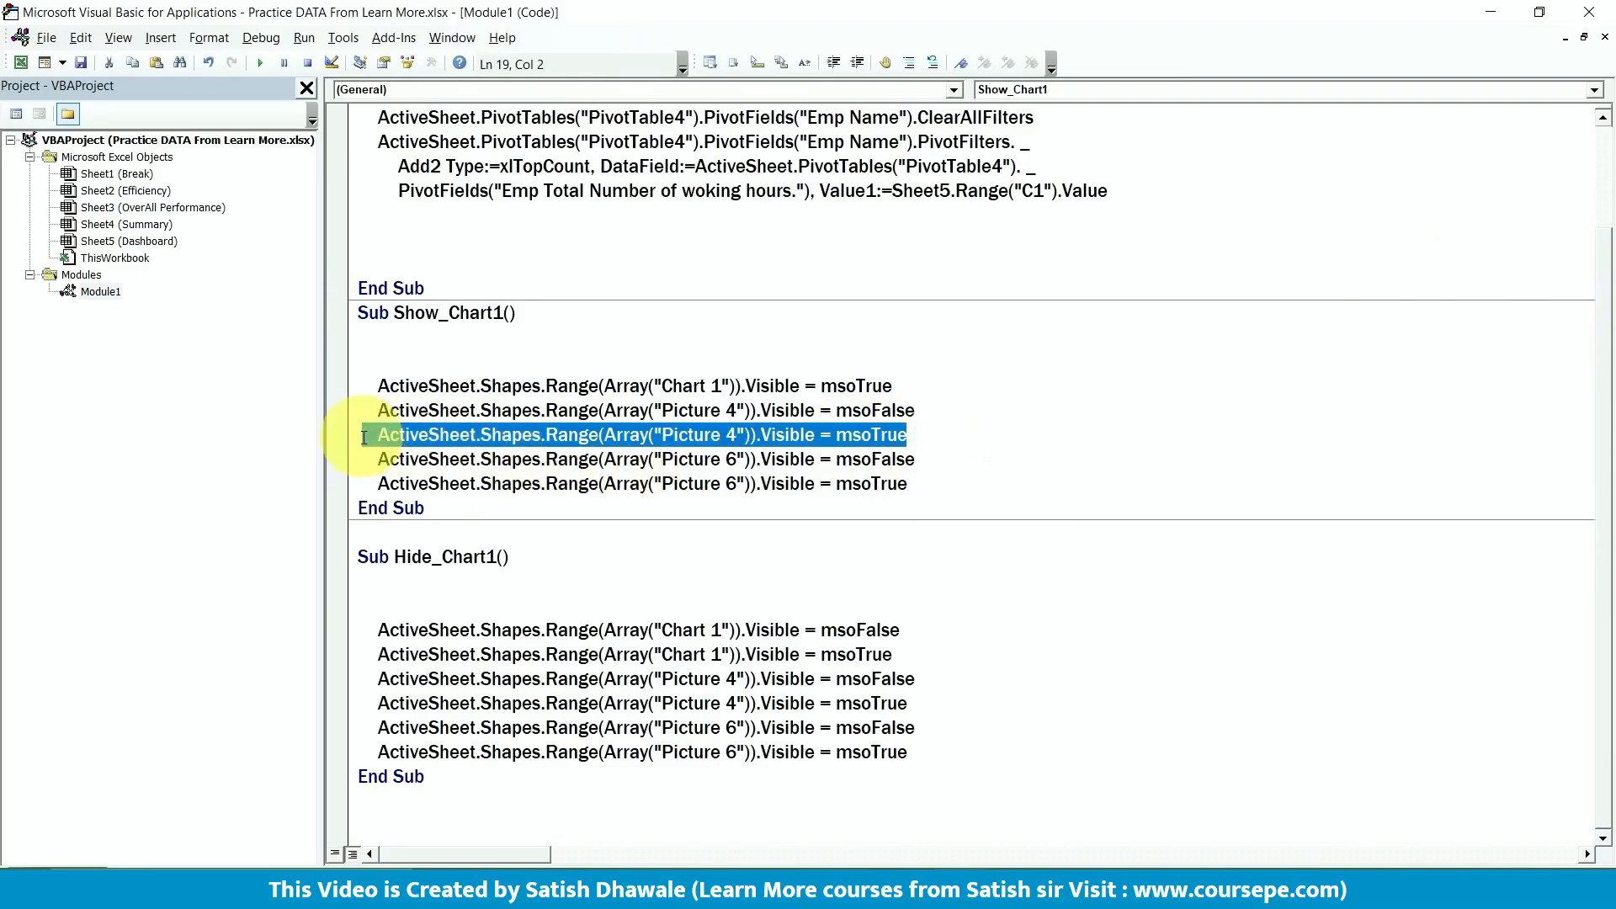
{"action": "left_click_drag", "start_coordinate": [926, 411], "coordinate": [376, 415]}
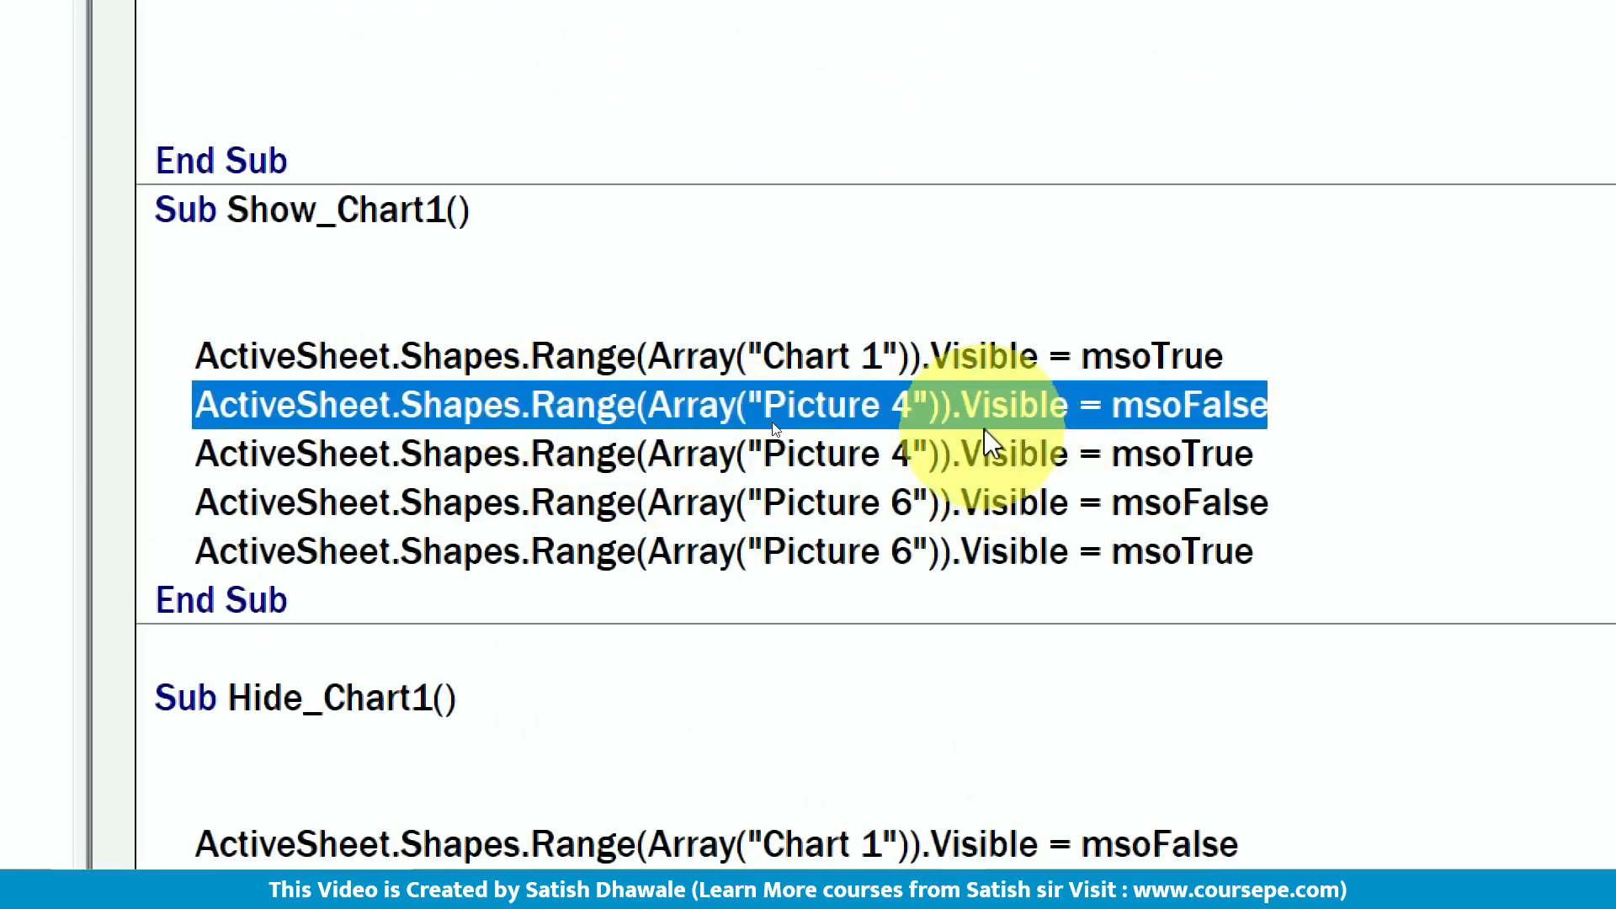
{"action": "key", "text": "Delete"}
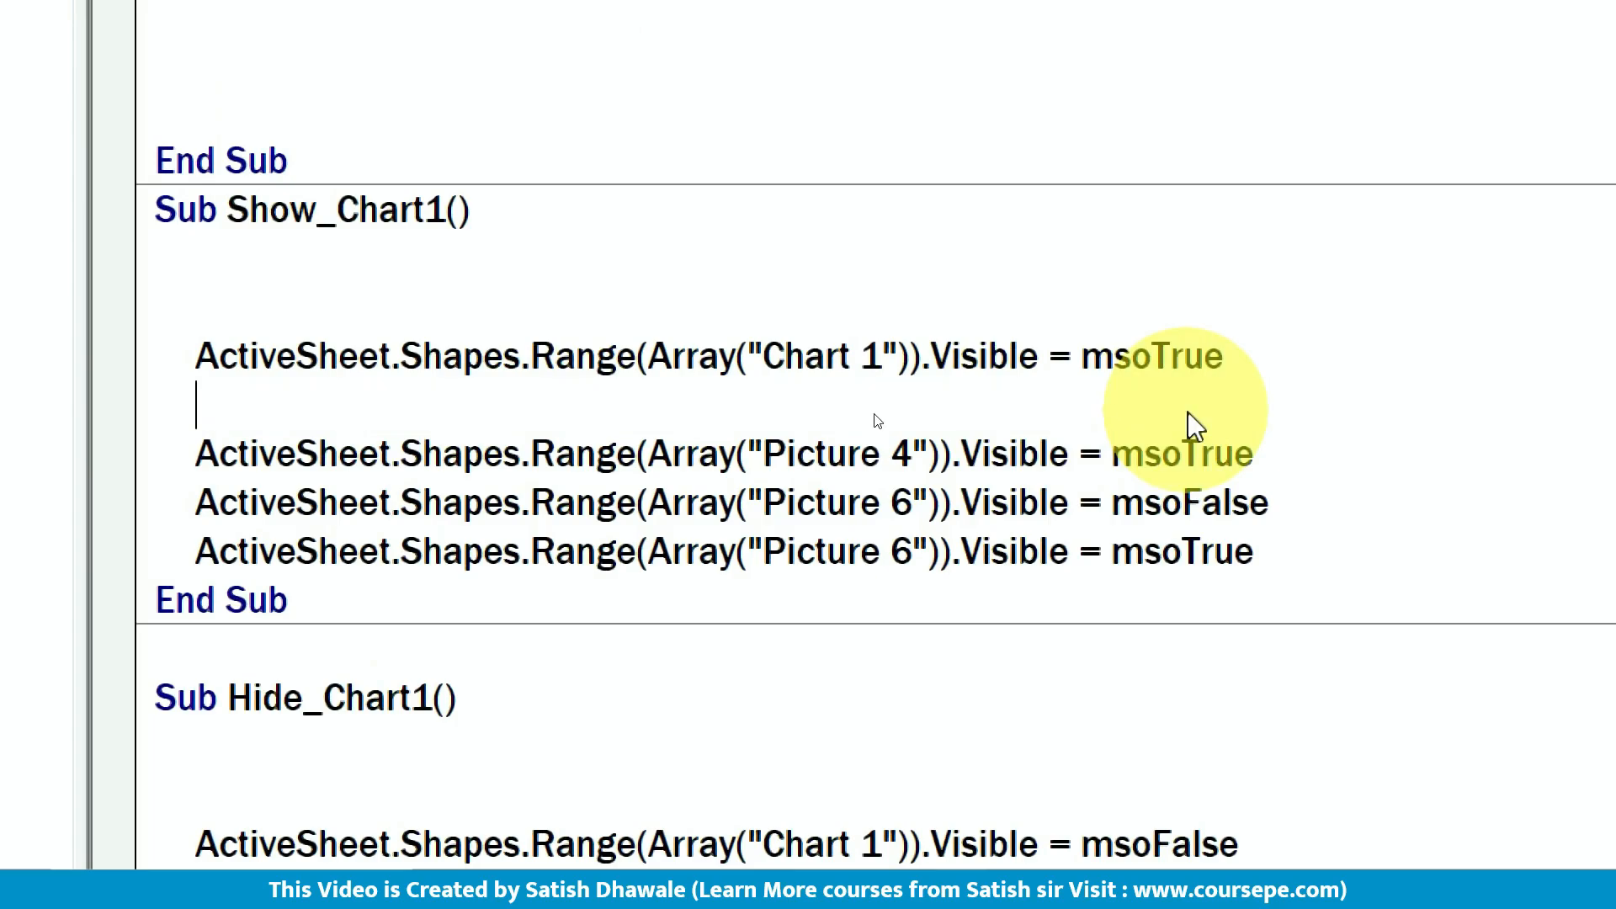
{"action": "key", "text": "Delete"}
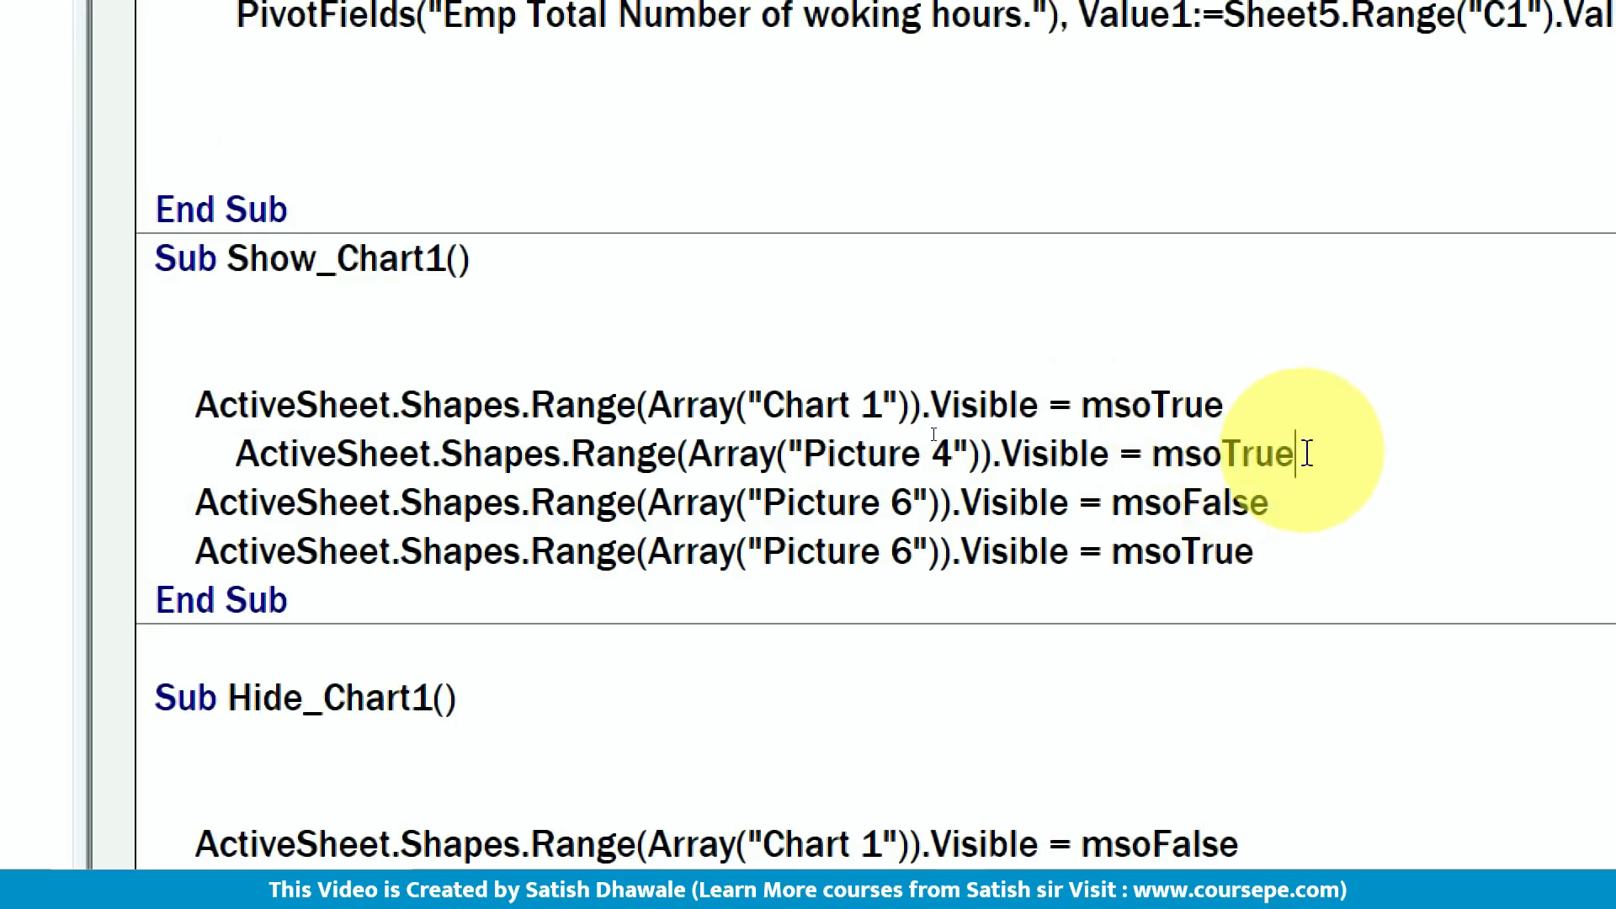
{"action": "left_click_drag", "start_coordinate": [1300, 453], "coordinate": [759, 453]}
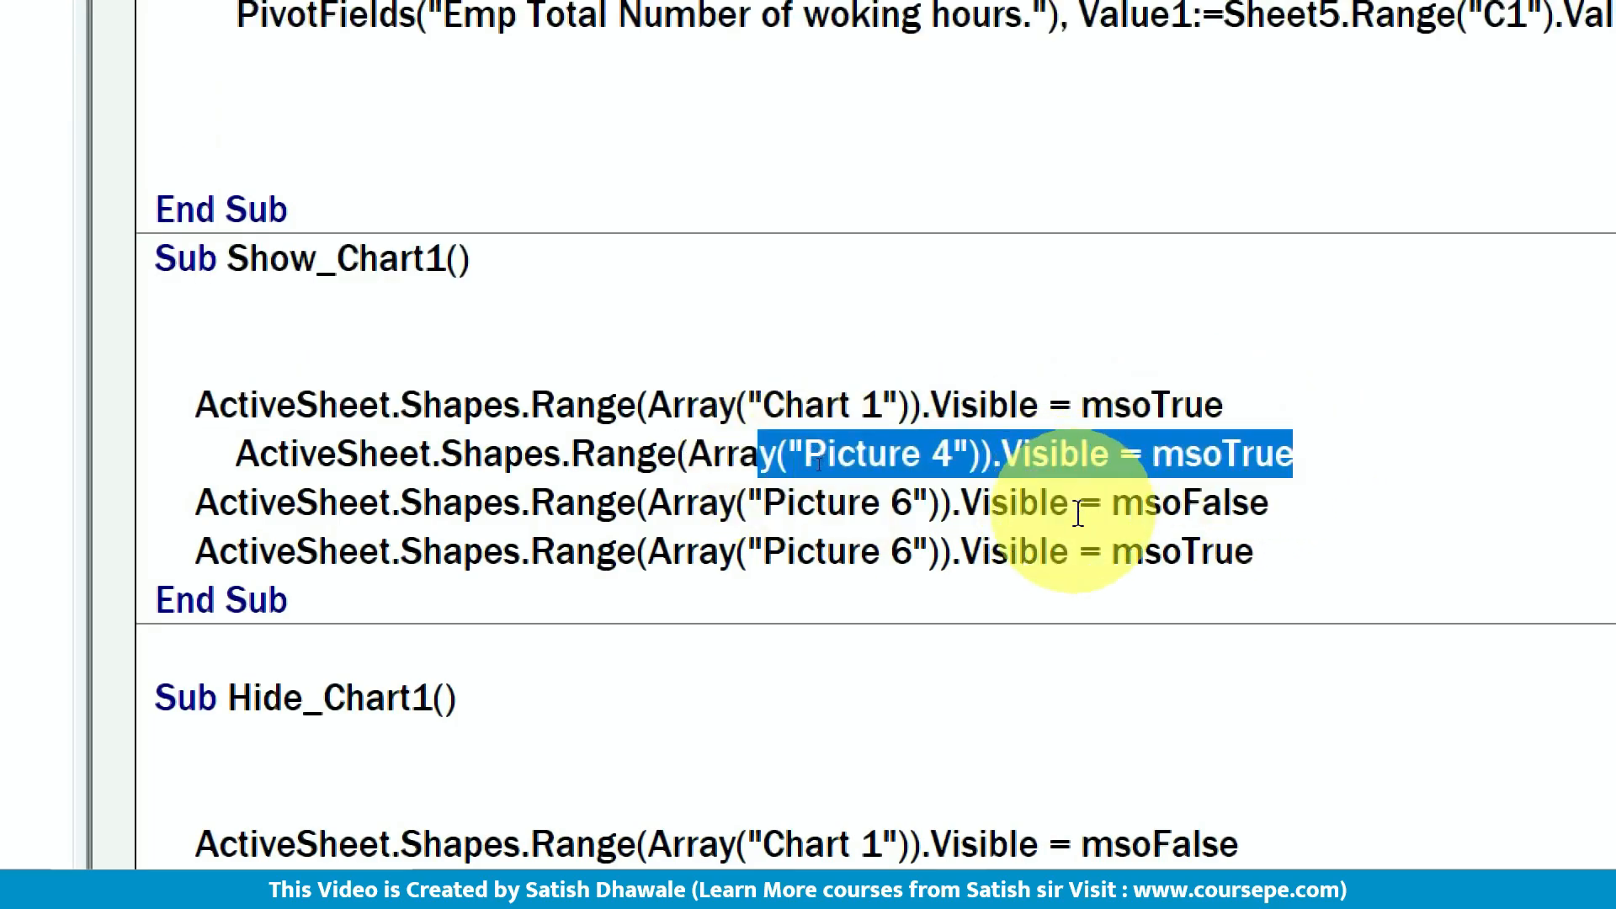
{"action": "key", "text": "alt+F11"}
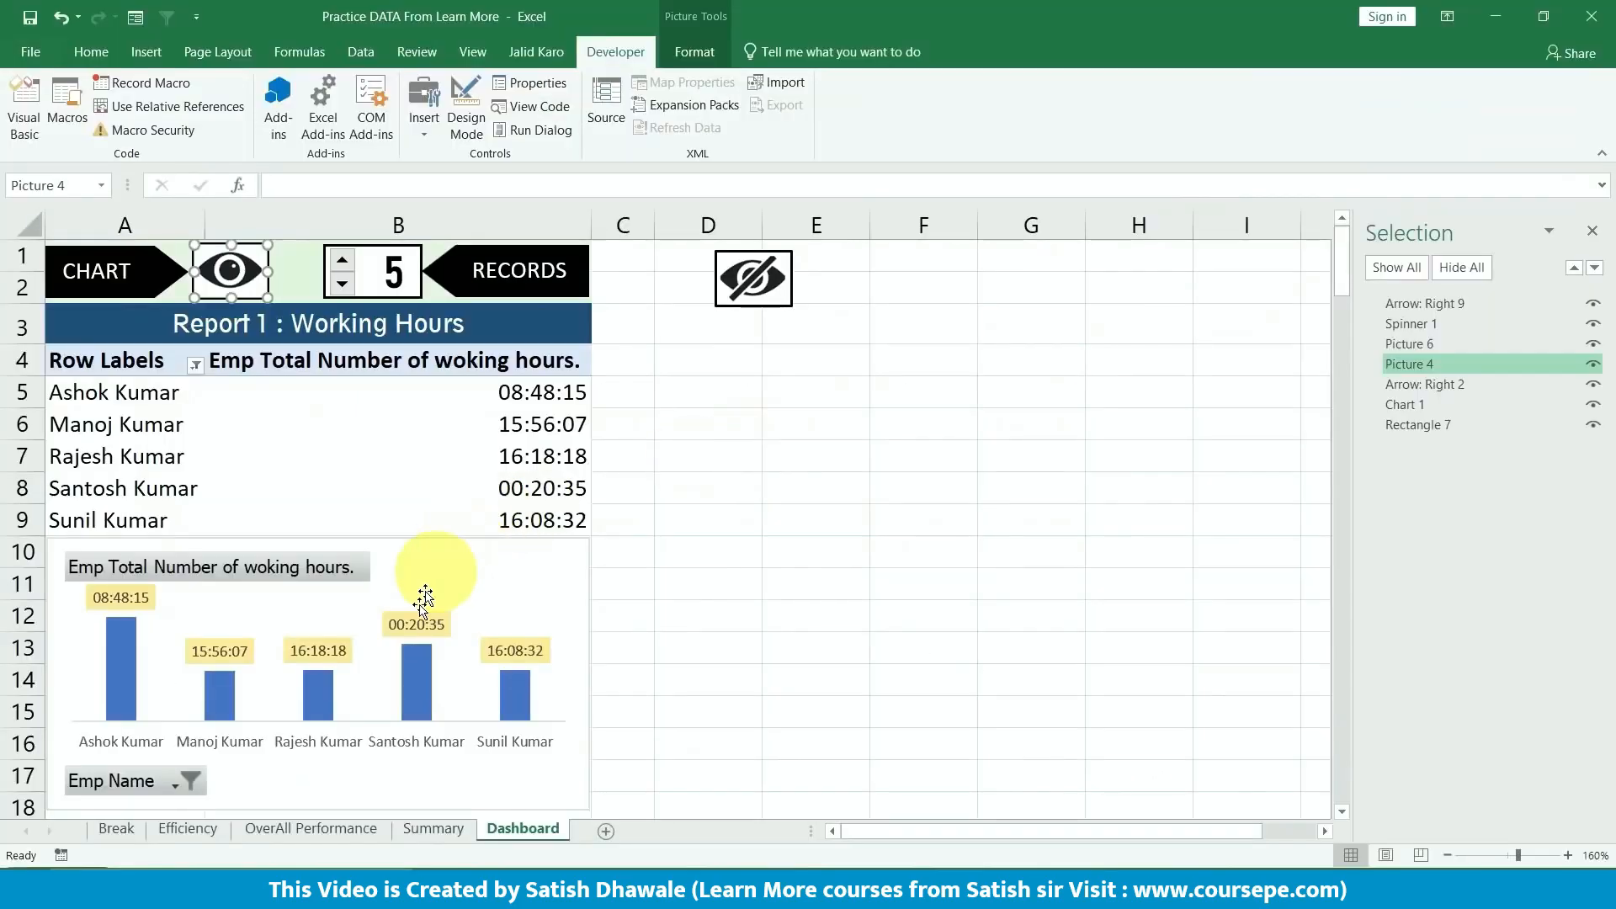